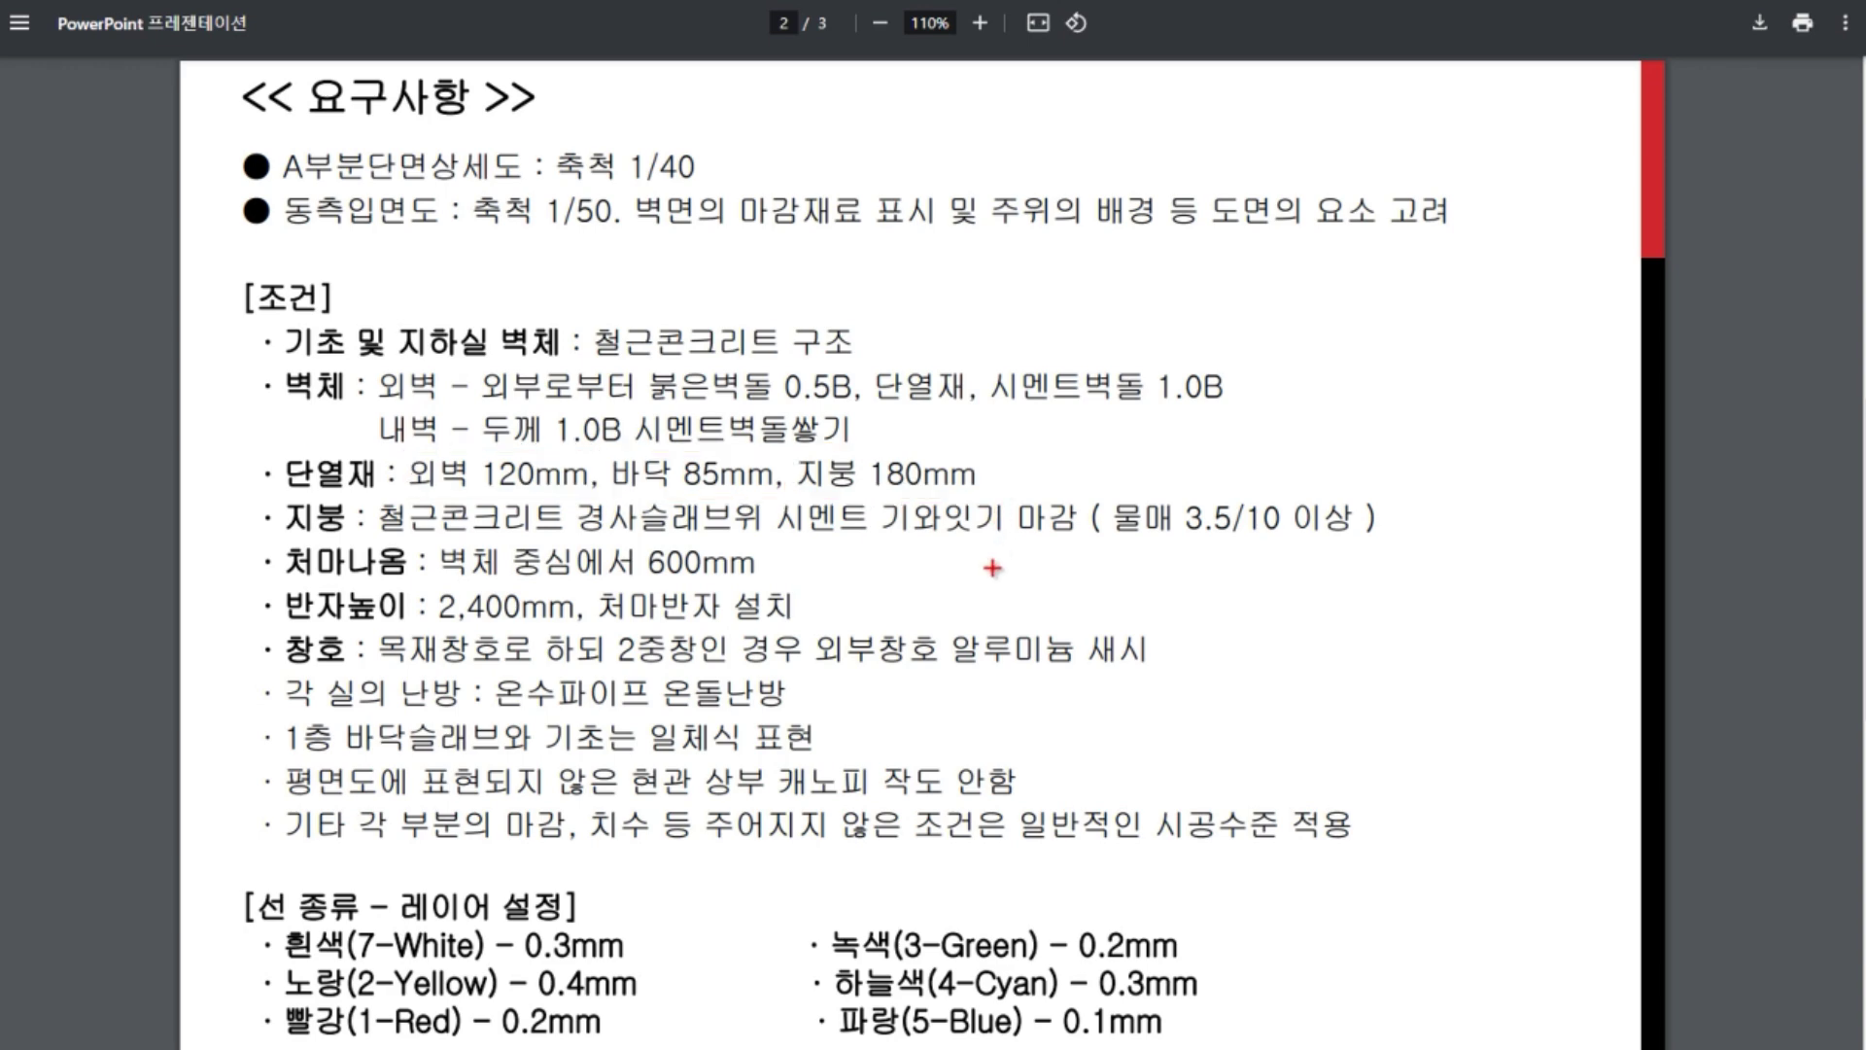
Review the roof pitch, eaves projection and ceiling height conditions on the requirements page, underlining each one.
left_click_drag(1113, 545, 1398, 544)
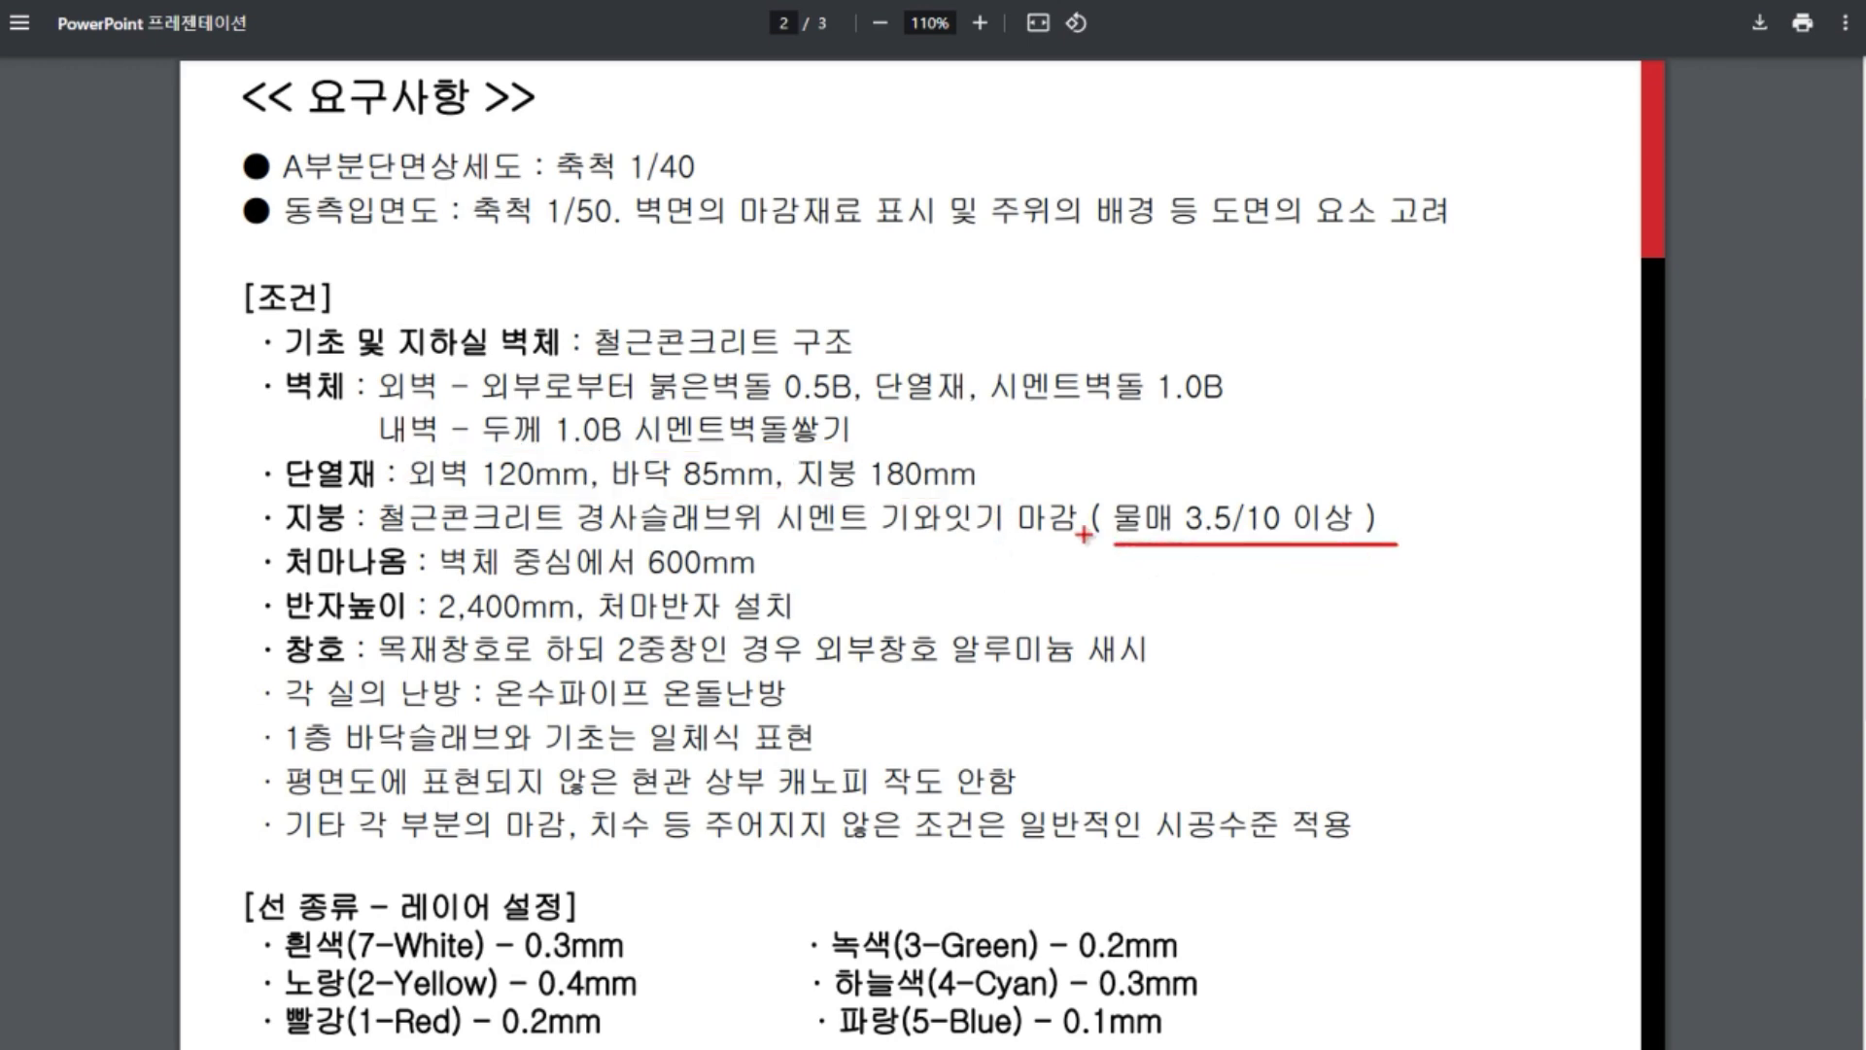
key("e")
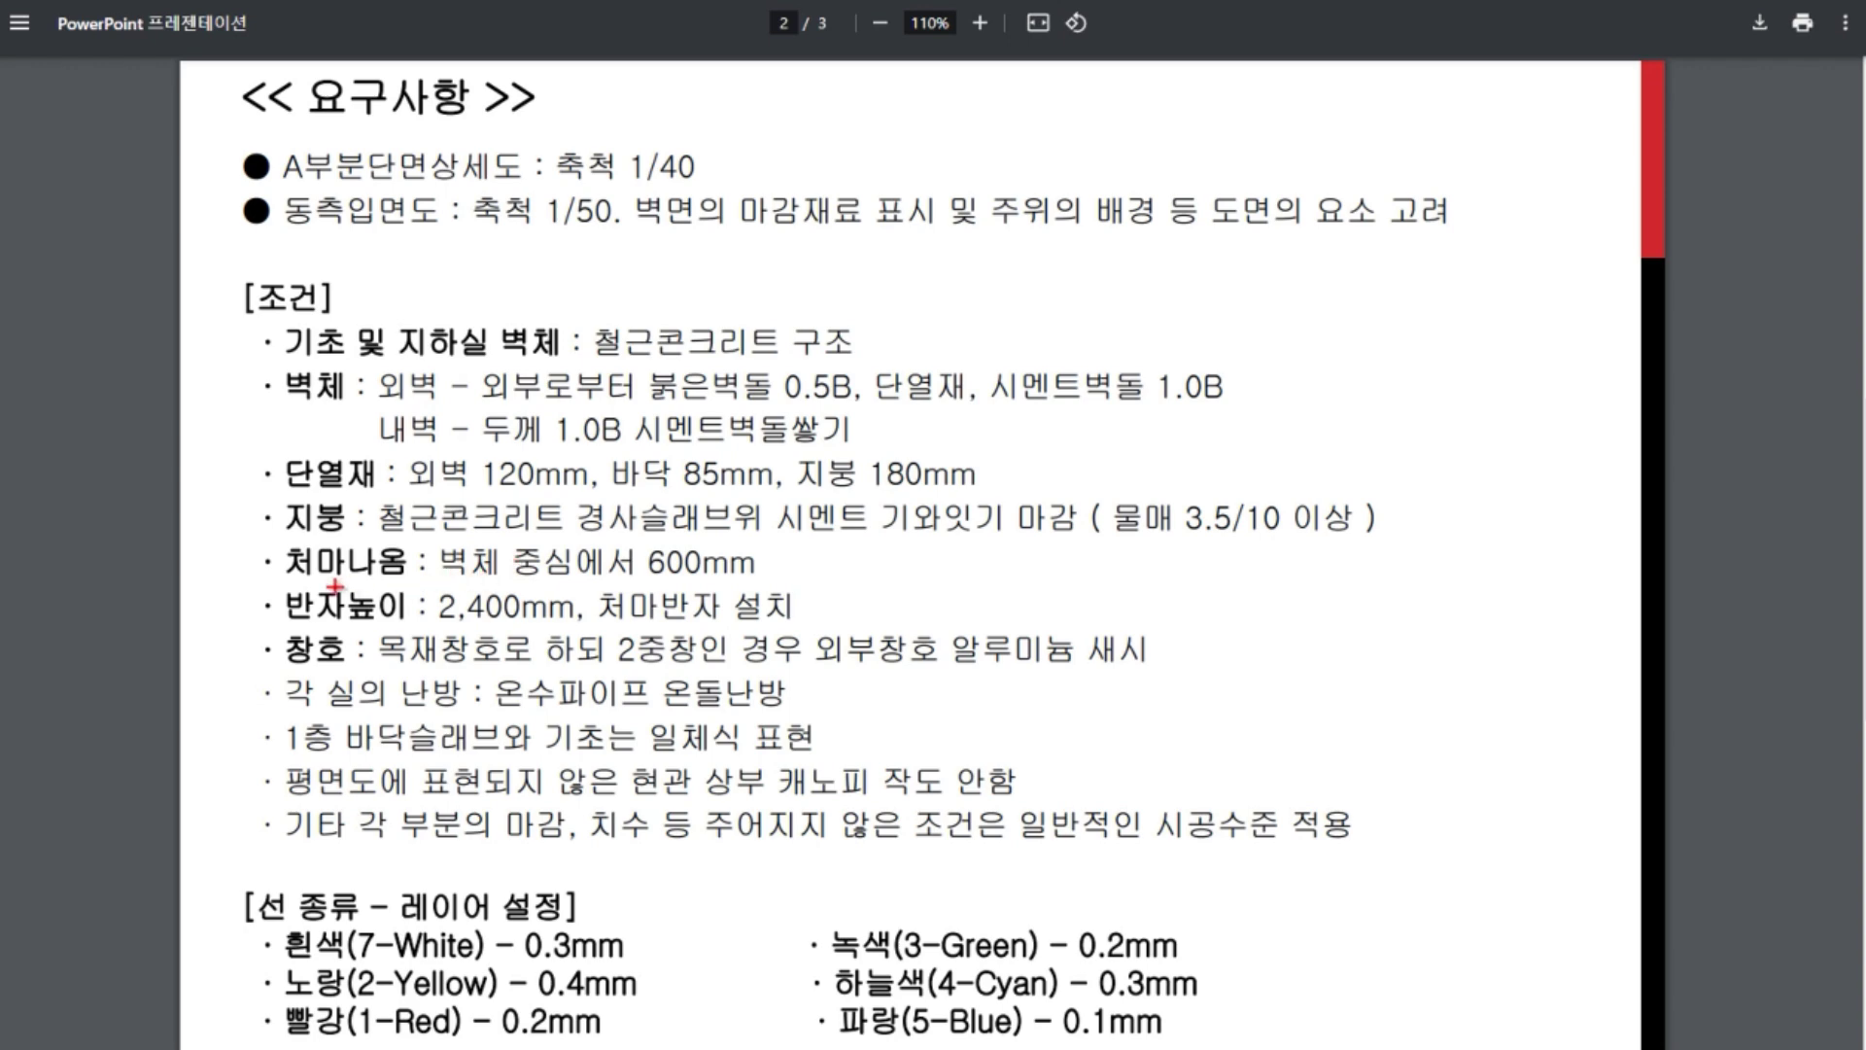
left_click_drag(285, 581, 803, 581)
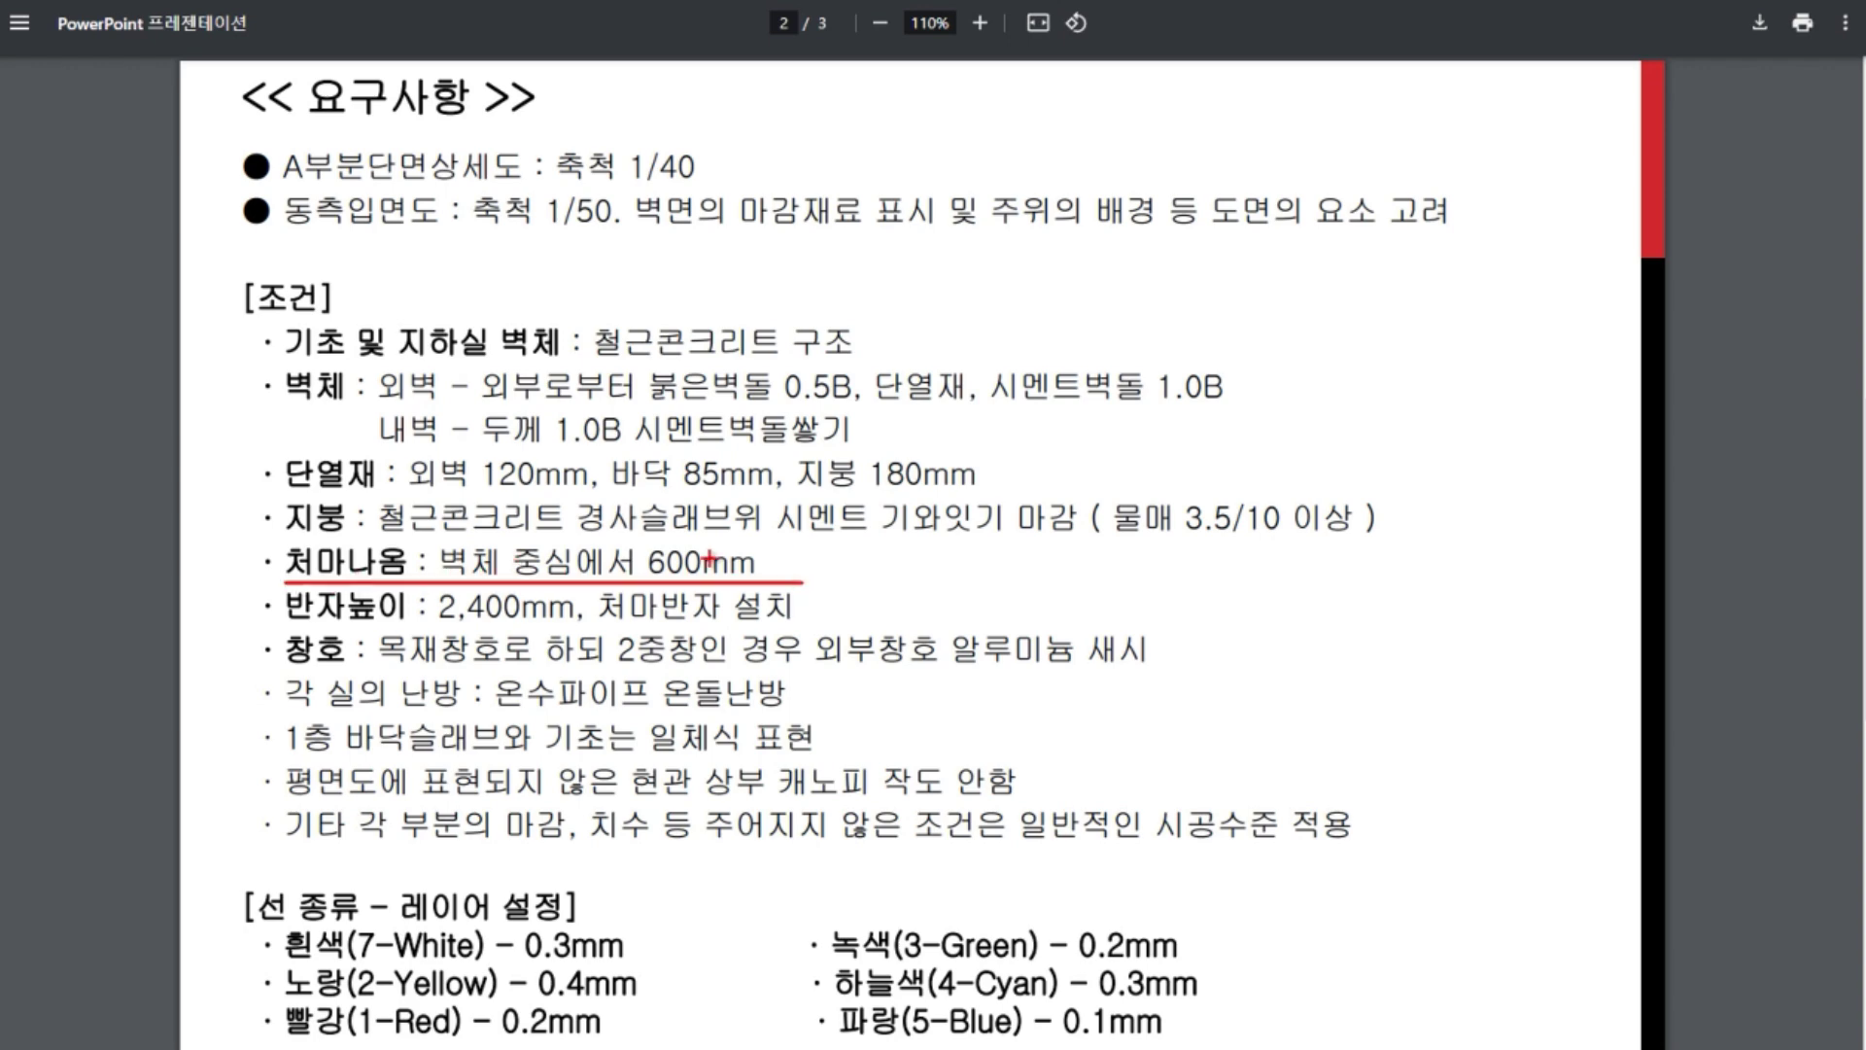
left_click_drag(286, 627, 613, 627)
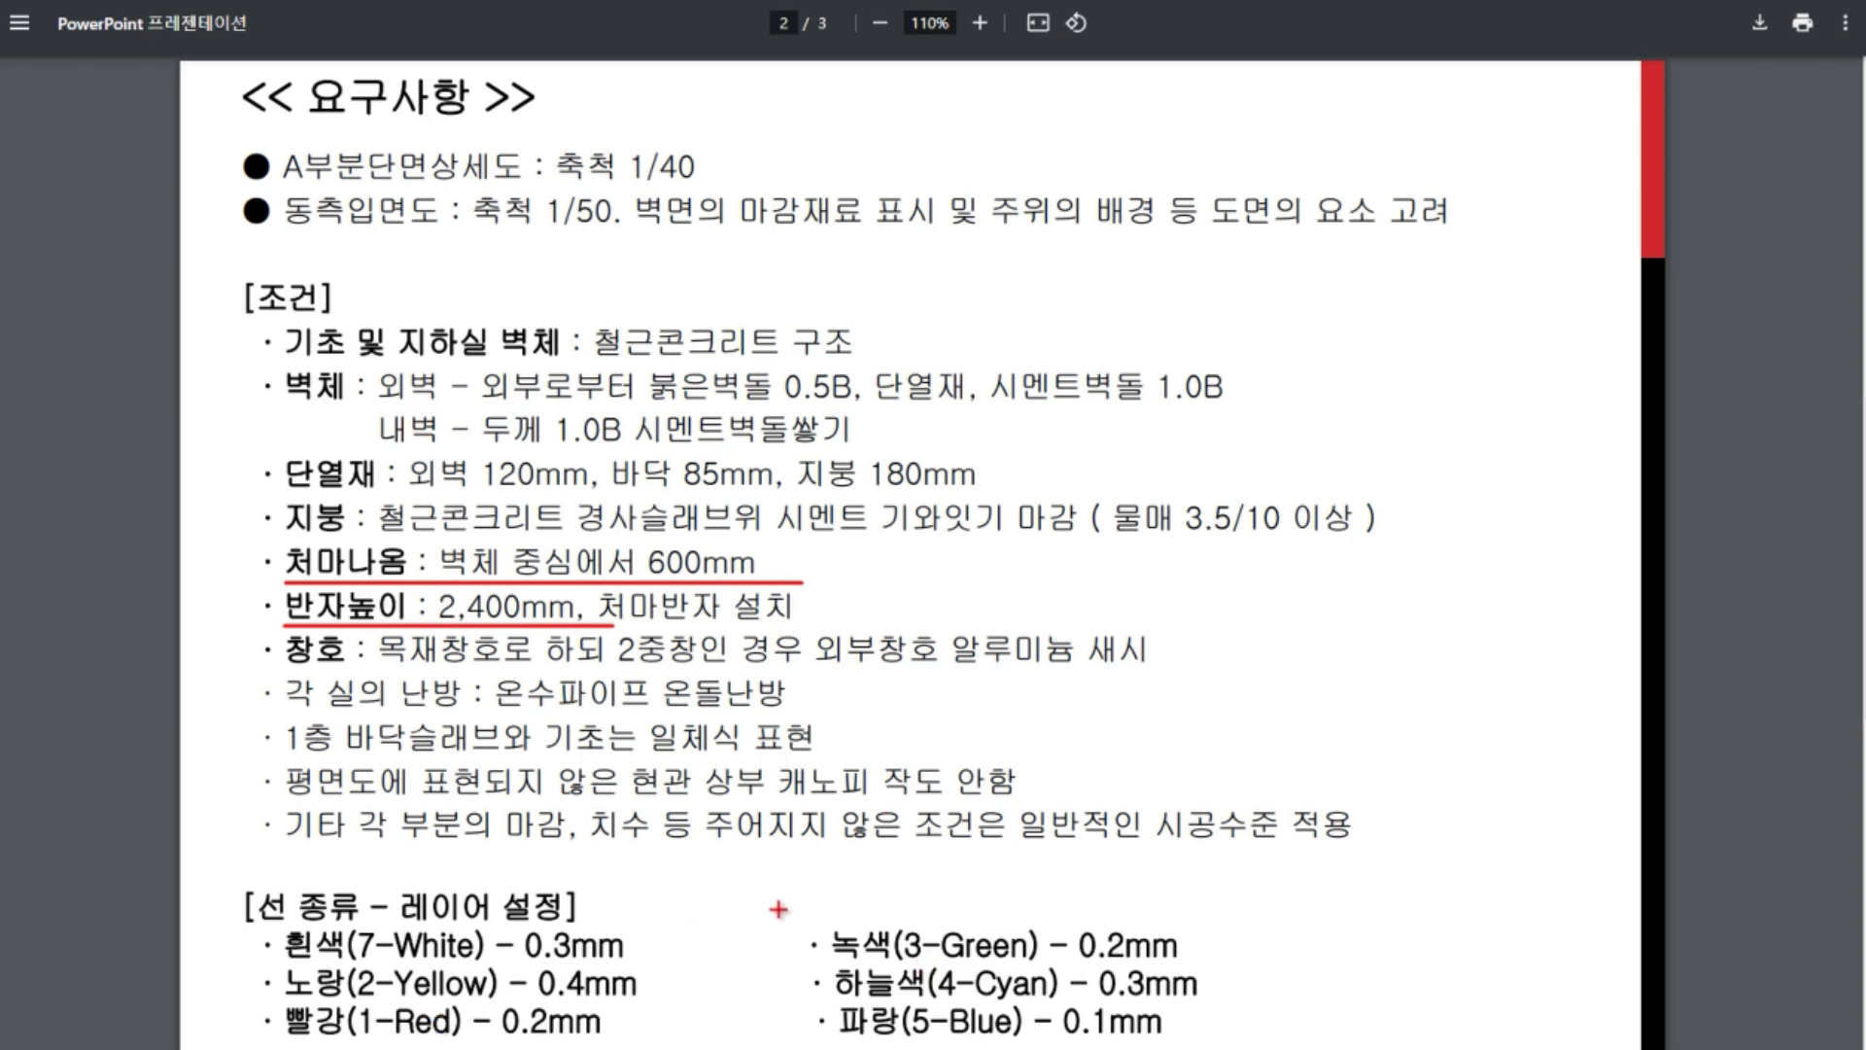
key("e")
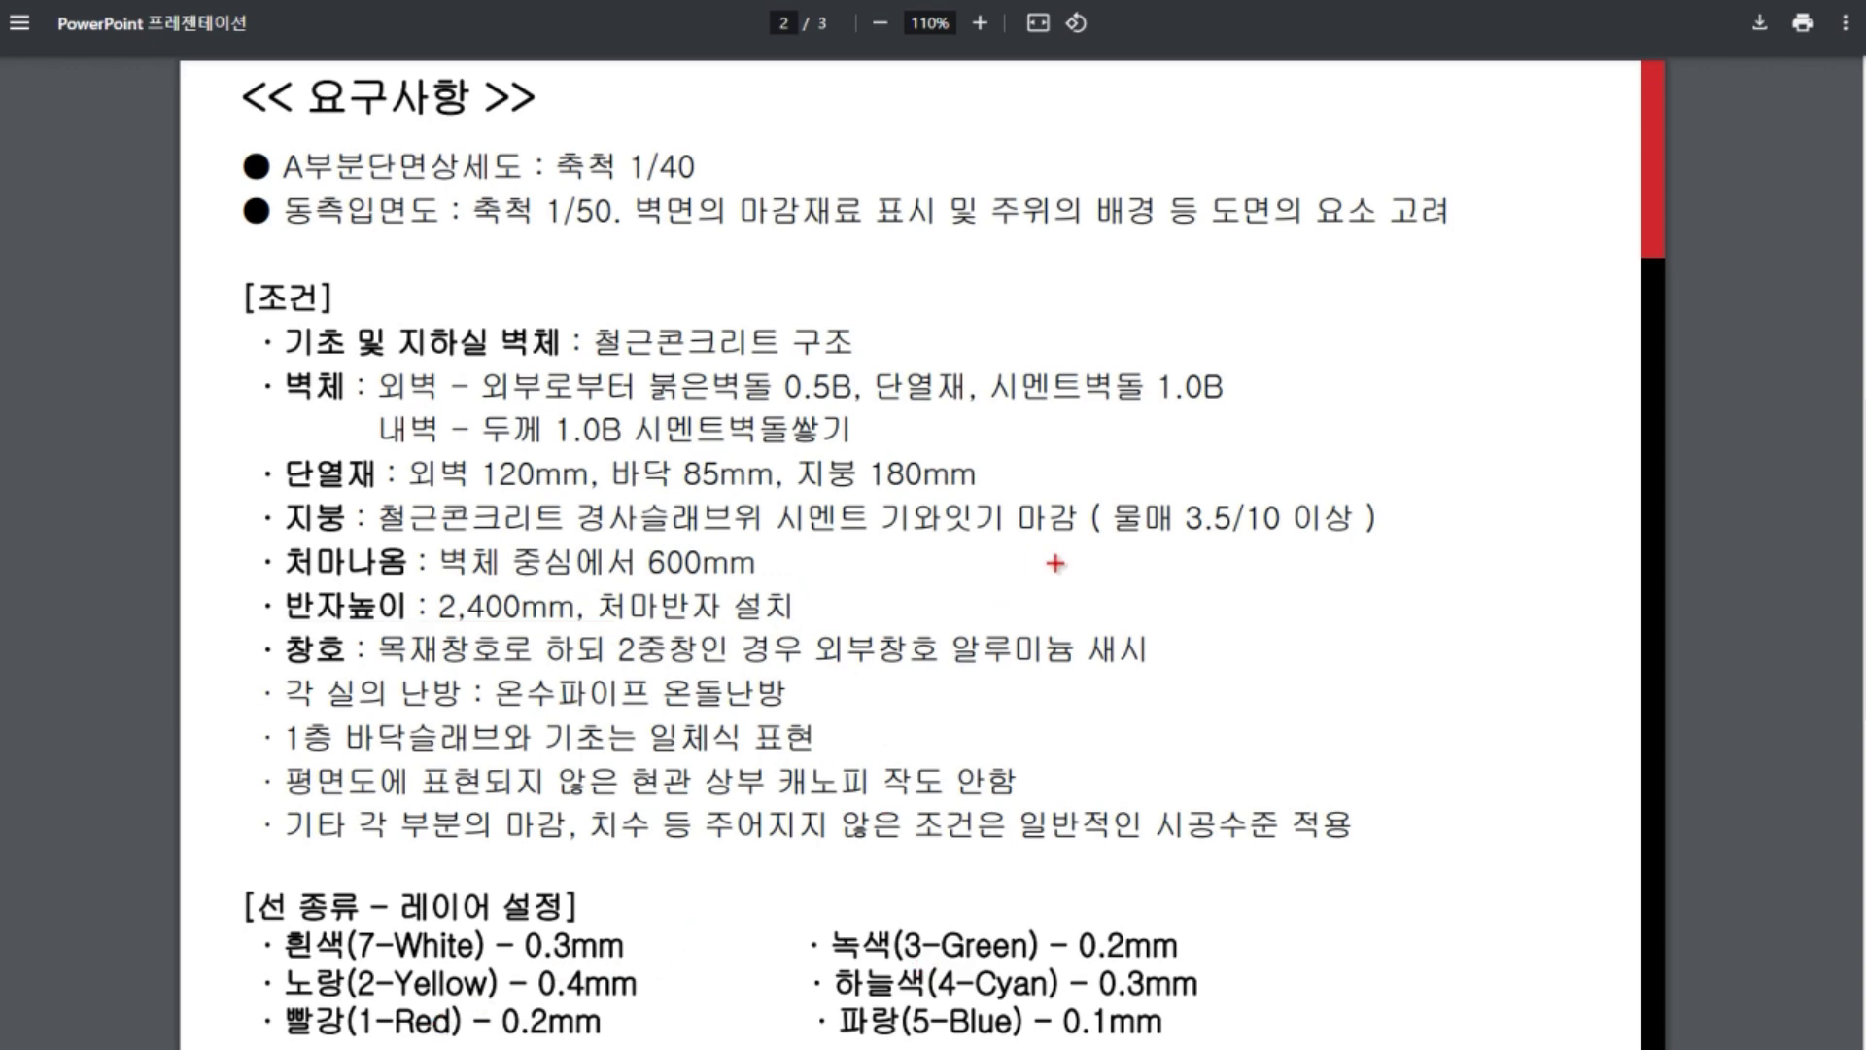
key("Escape")
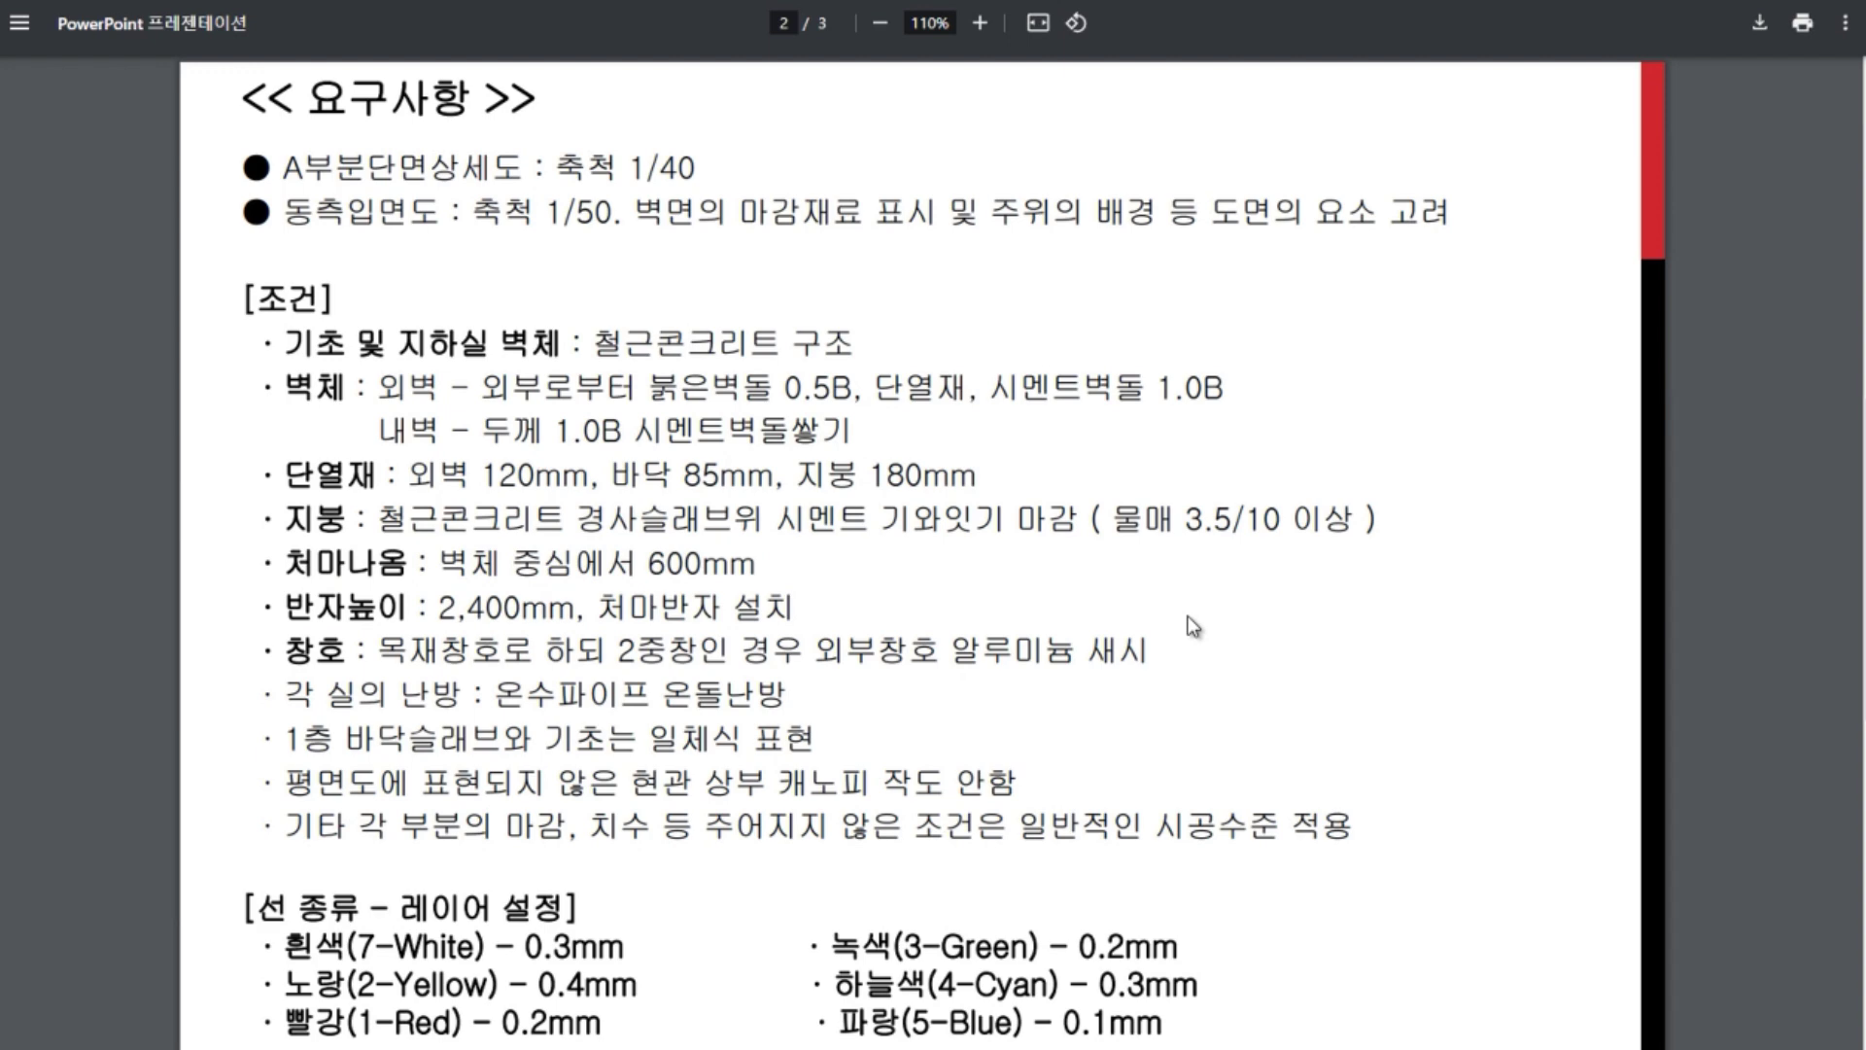
Go to the floor plan page and trace section line A through the entrance and living room, circling its perpendicular jog.
key("Right")
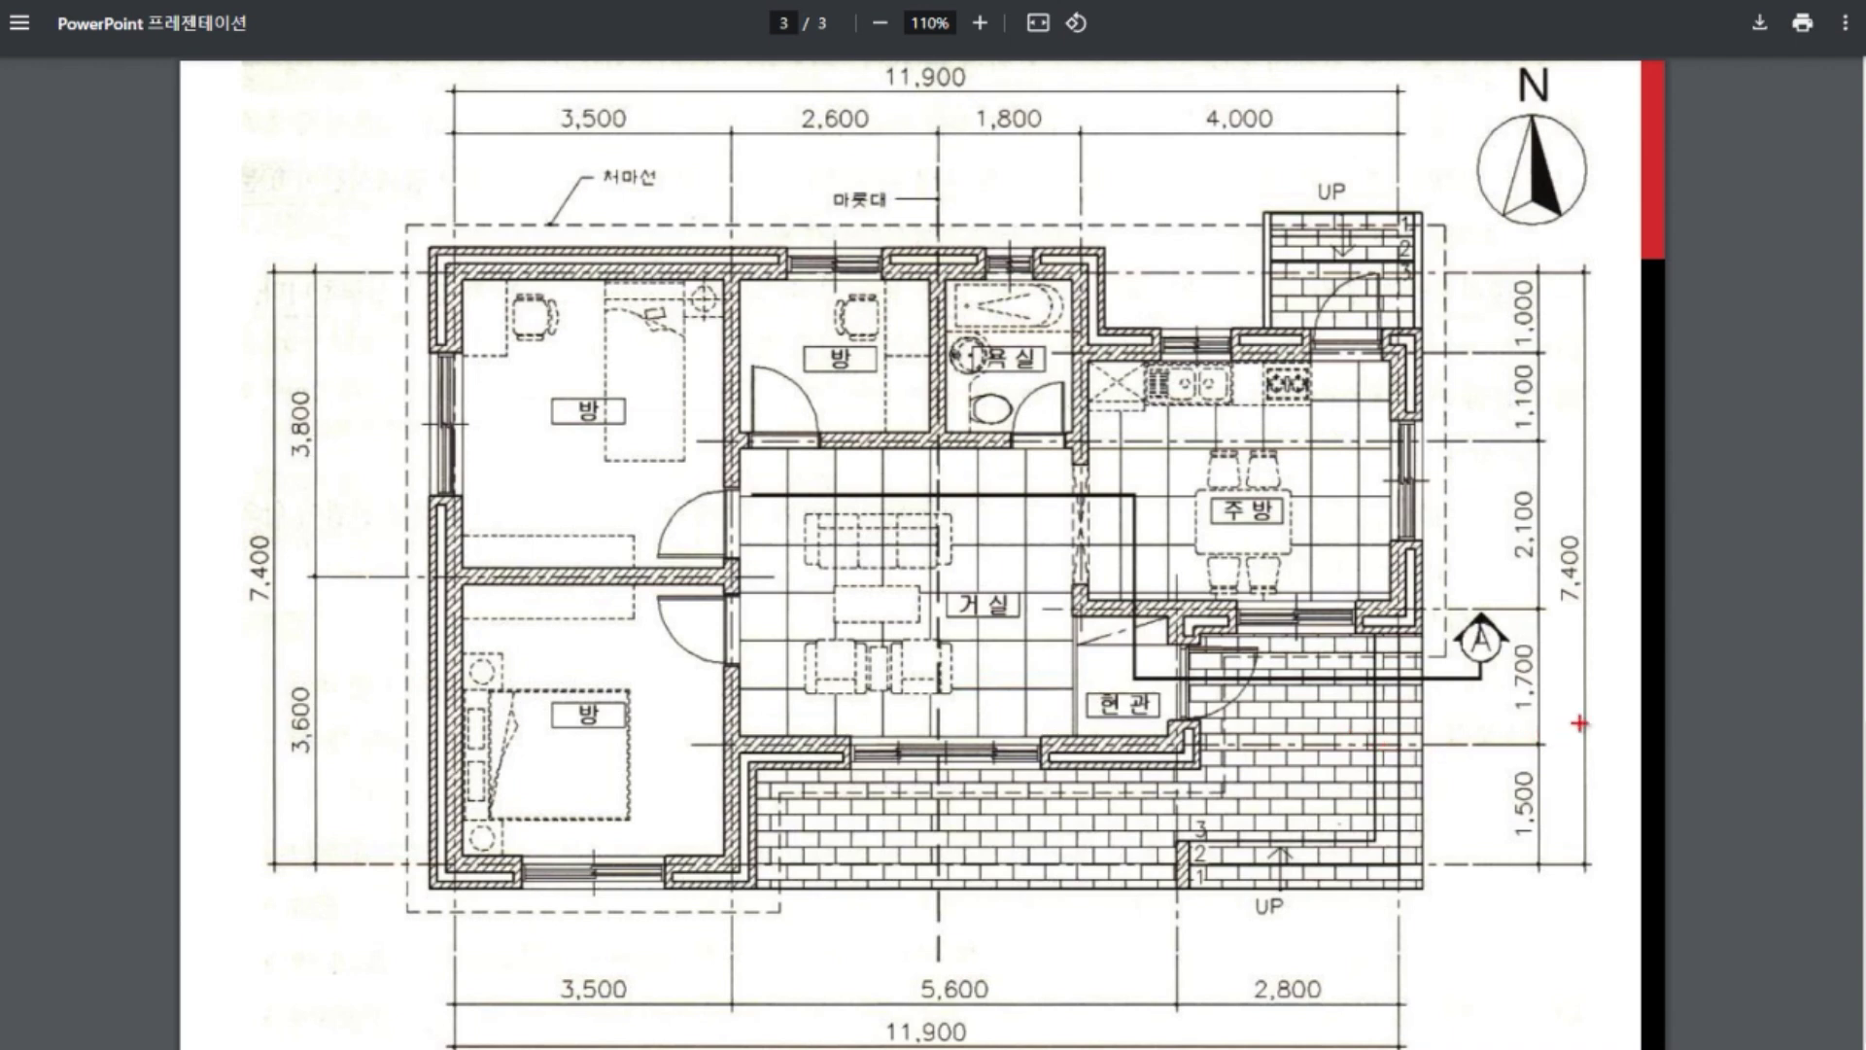
mouse_move(1517, 679)
left_mouse_down()
mouse_move(619, 669)
mouse_move(1521, 680)
mouse_move(1133, 676)
left_mouse_up()
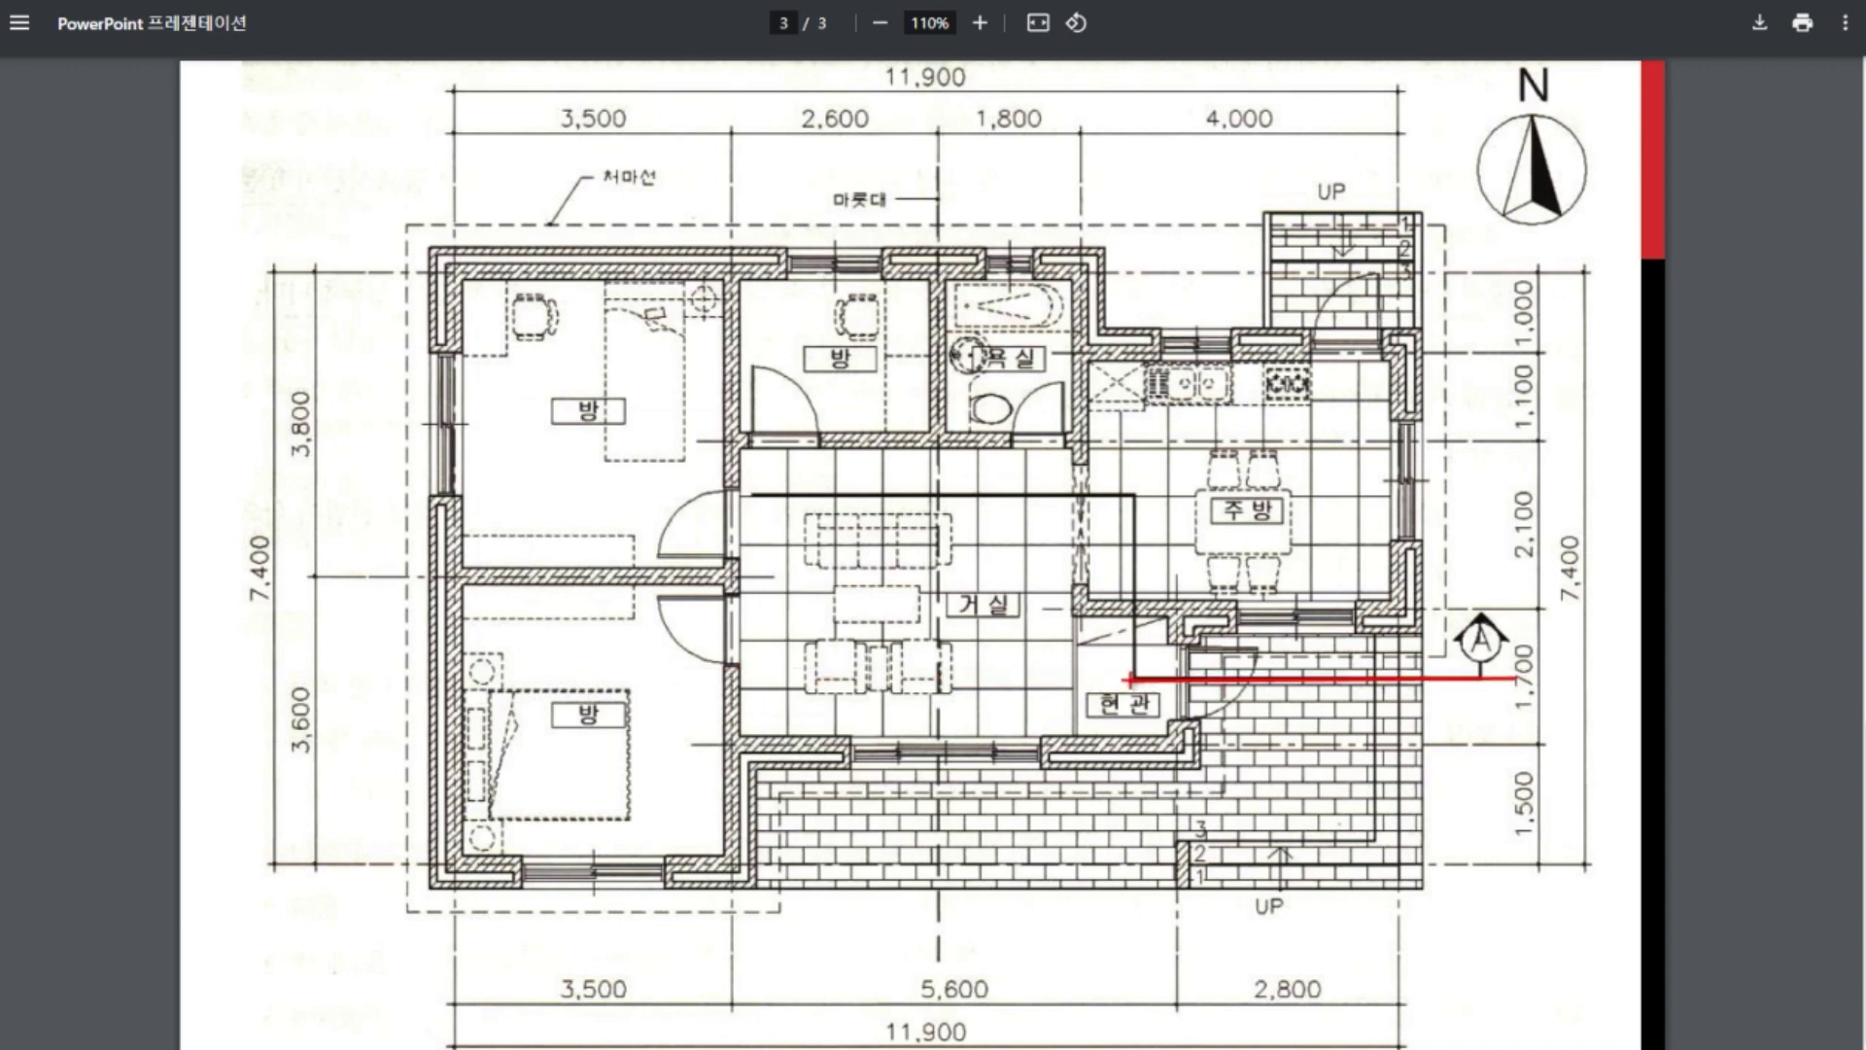
left_click_drag(1142, 498, 724, 494, "shift")
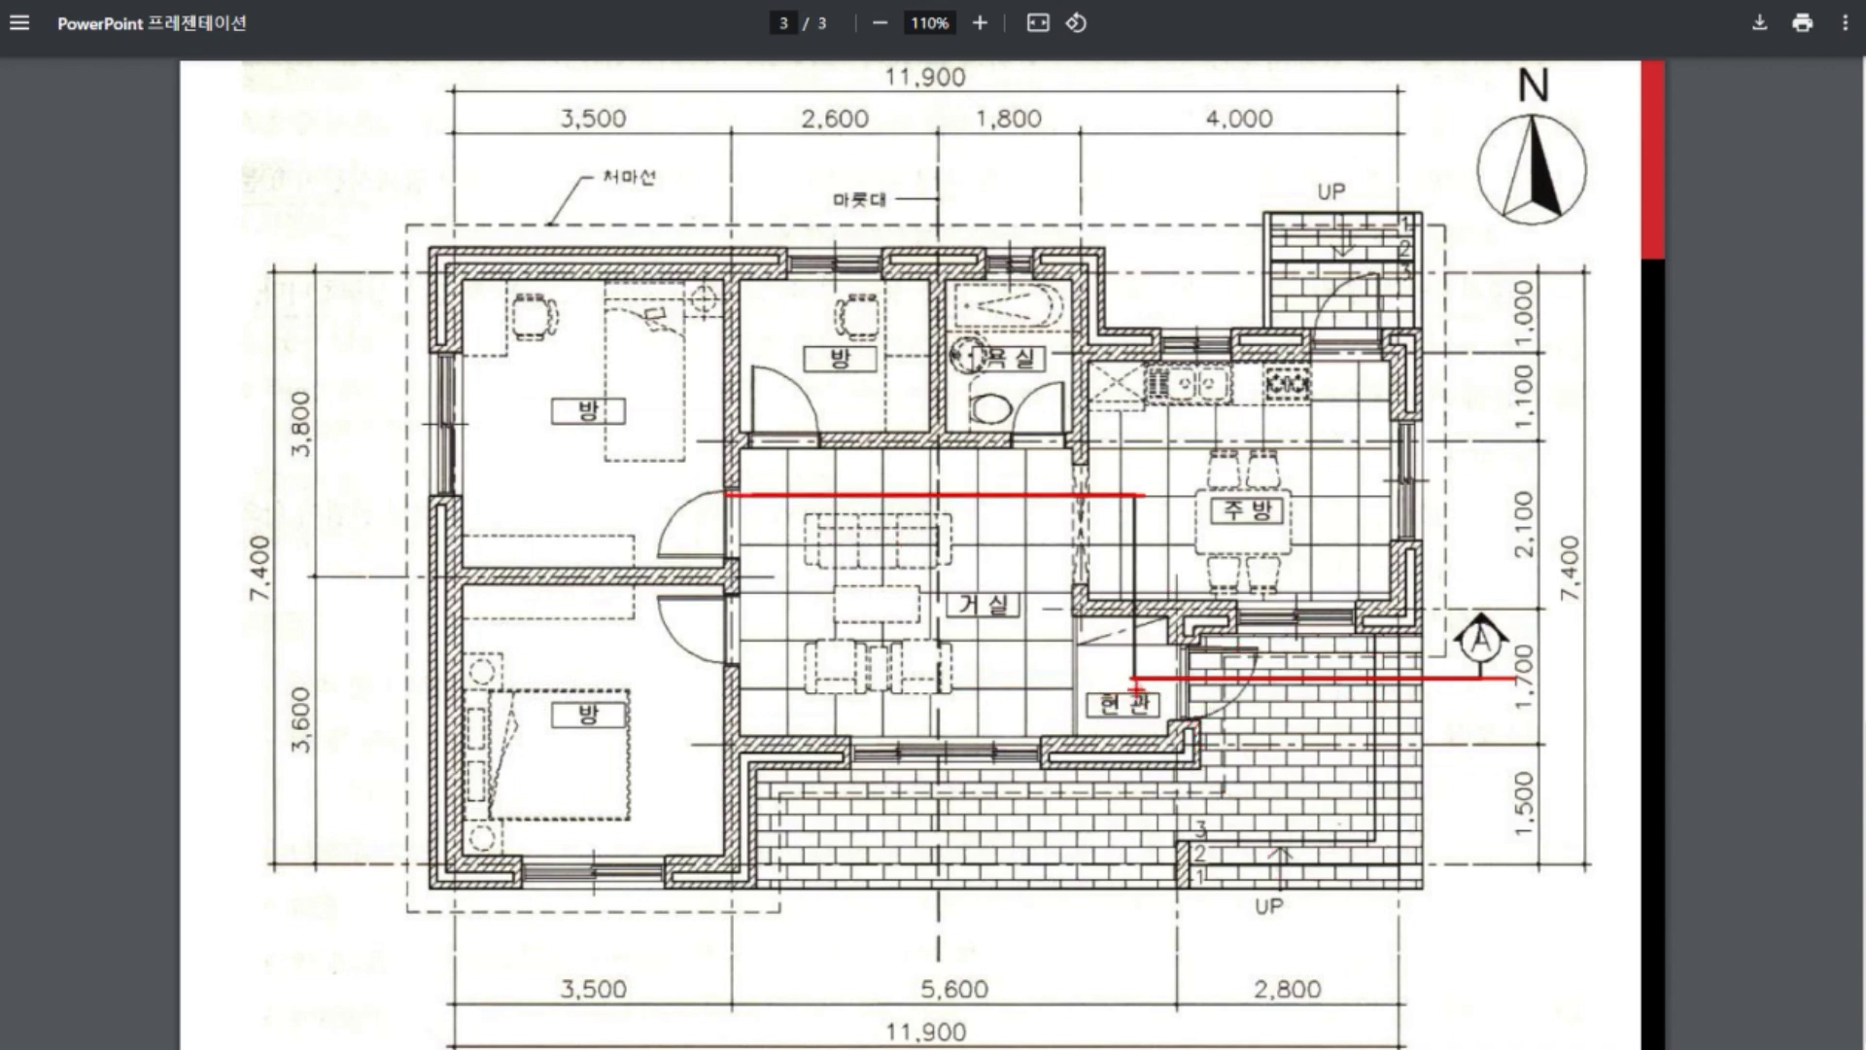
mouse_move(1129, 678)
left_mouse_down()
mouse_move(1522, 682)
mouse_move(1137, 683)
left_mouse_up()
left_click_drag(1143, 501, 1081, 498)
left_click_drag(727, 497, 712, 501)
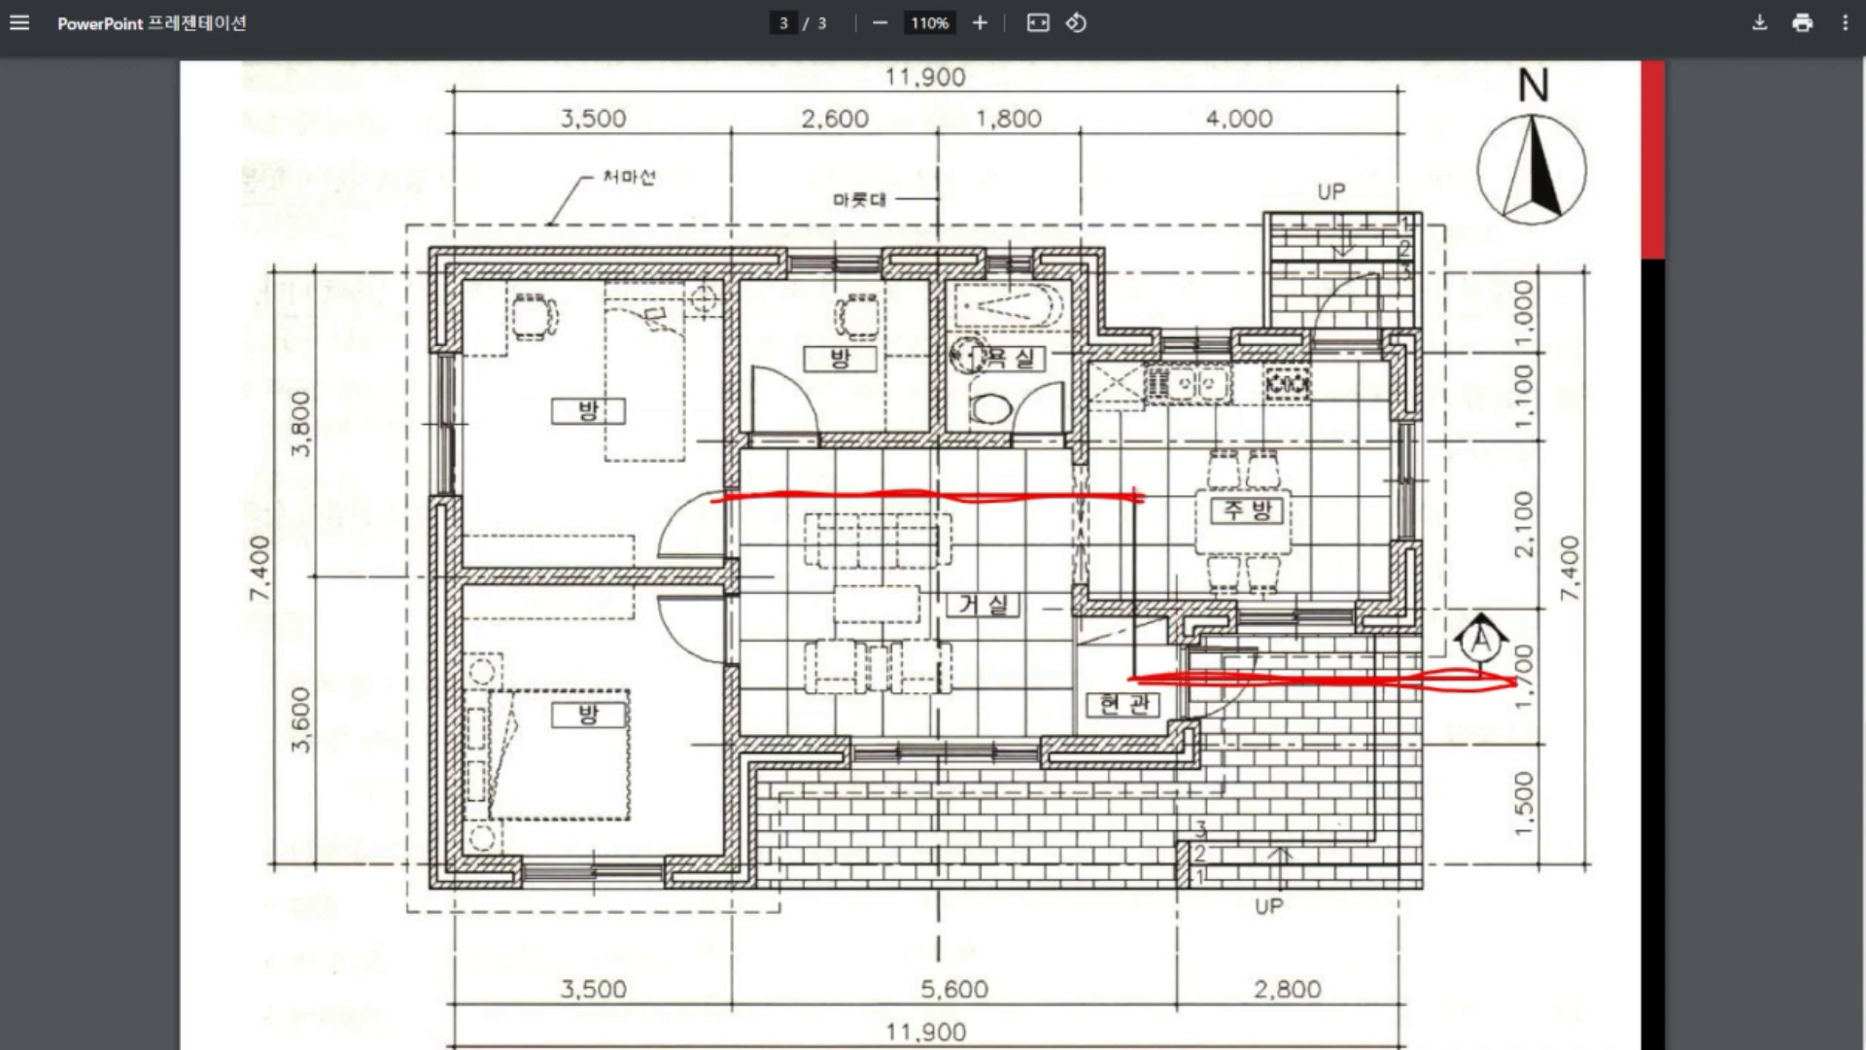
mouse_move(1139, 479)
left_mouse_down()
mouse_move(1108, 486)
mouse_move(1096, 644)
mouse_move(1145, 641)
mouse_move(1145, 483)
mouse_move(1127, 478)
left_mouse_up()
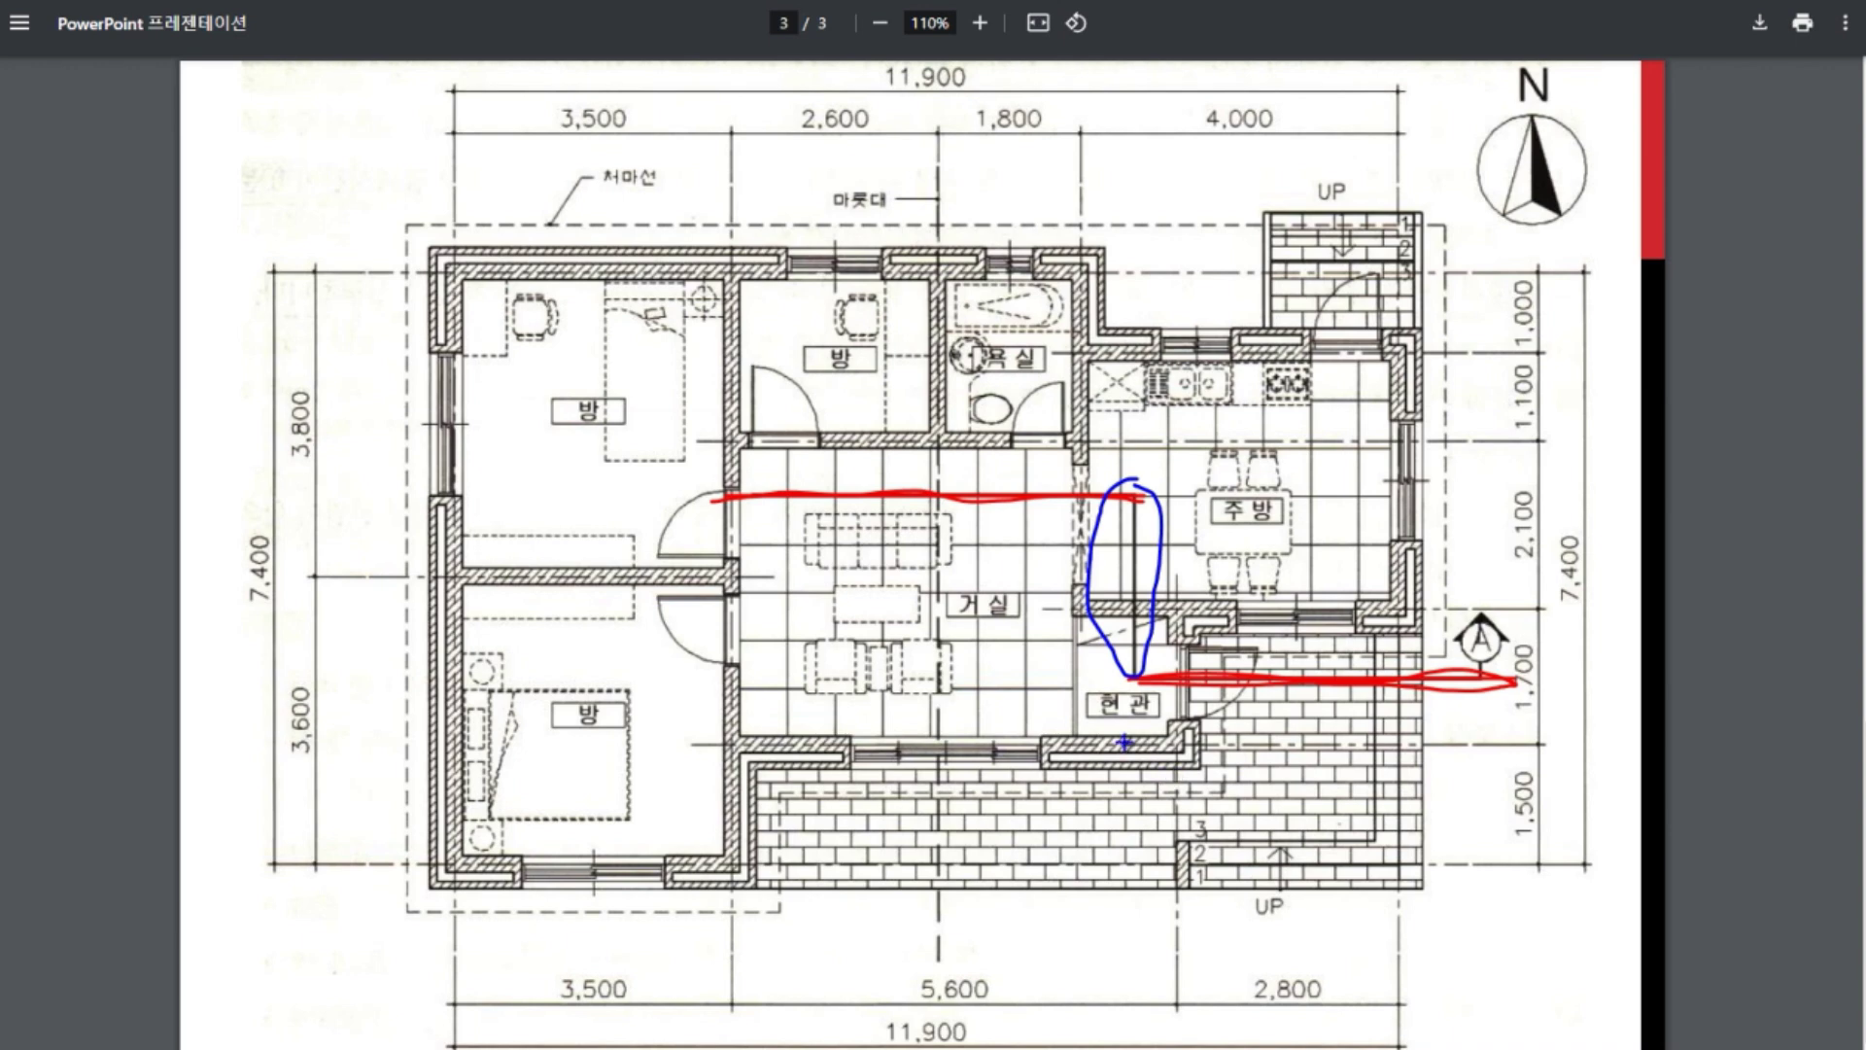
key("e")
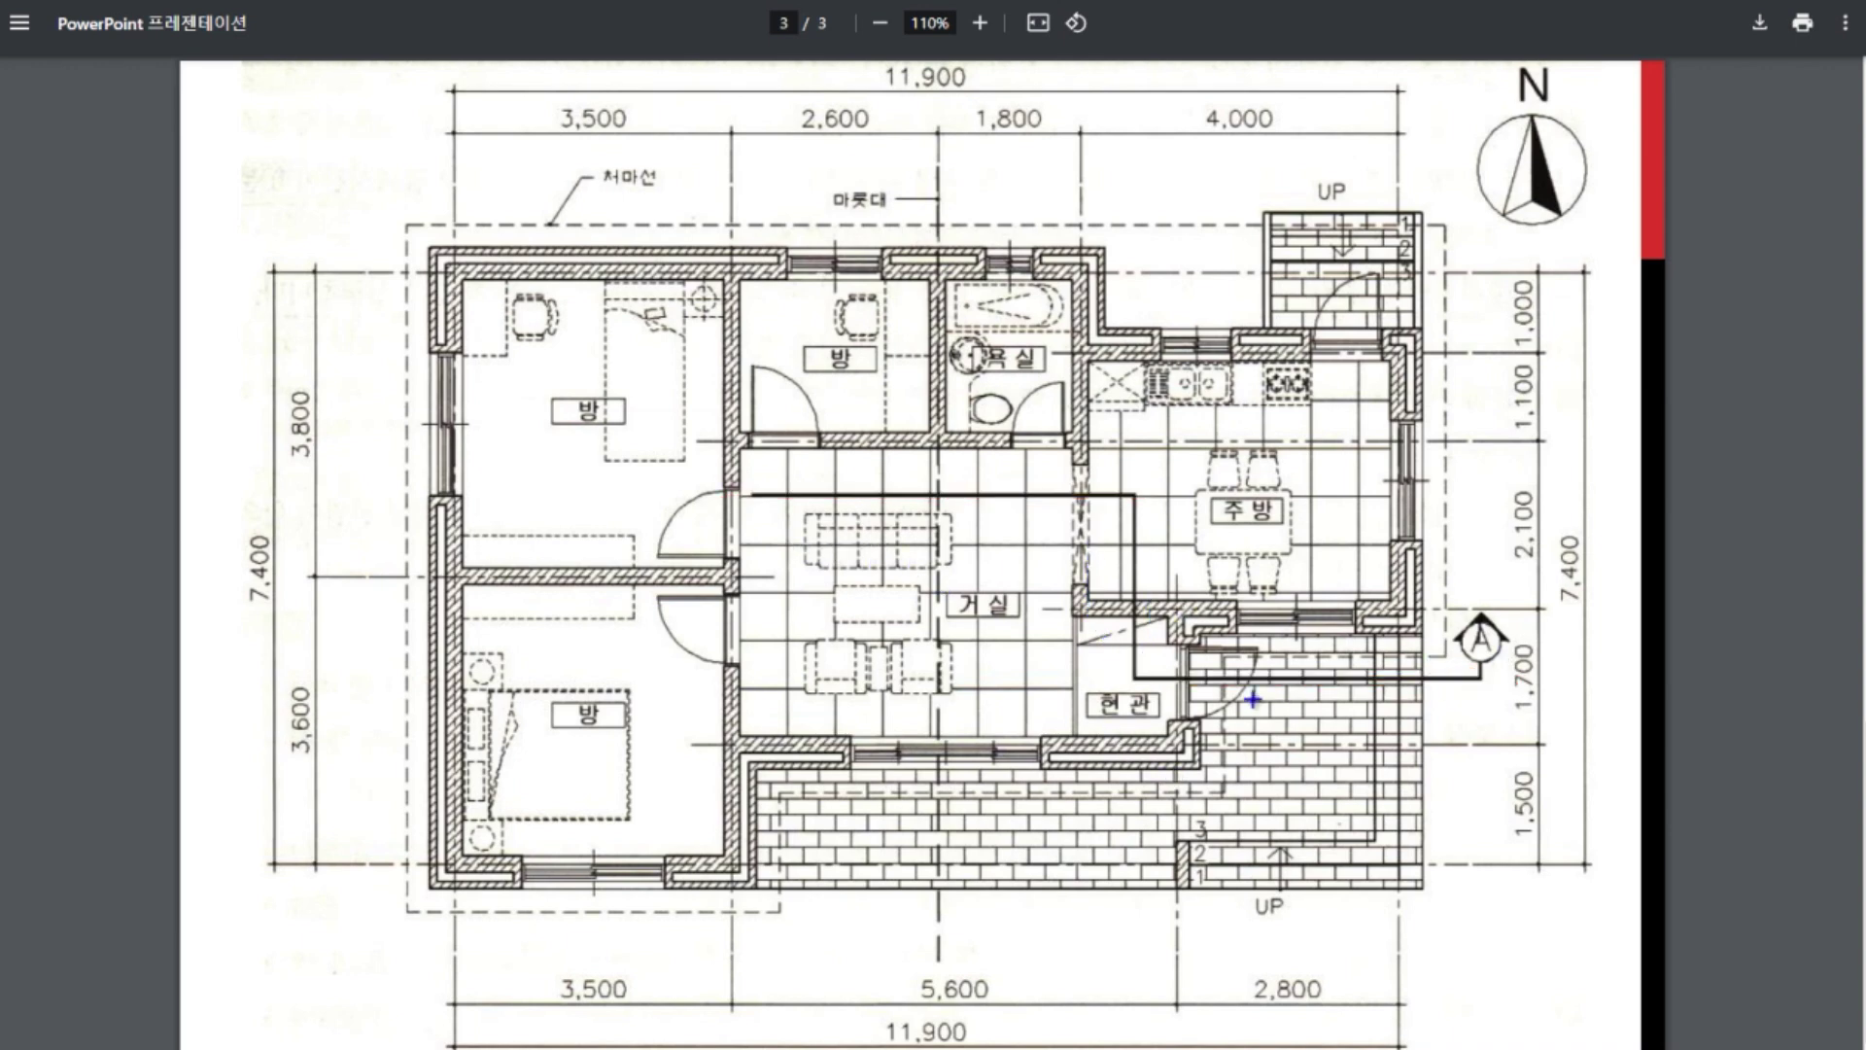
Examine where section A is cut off, marking break lines at the living room's west wall and at the section line's jog.
left_click_drag(750, 453, 749, 987)
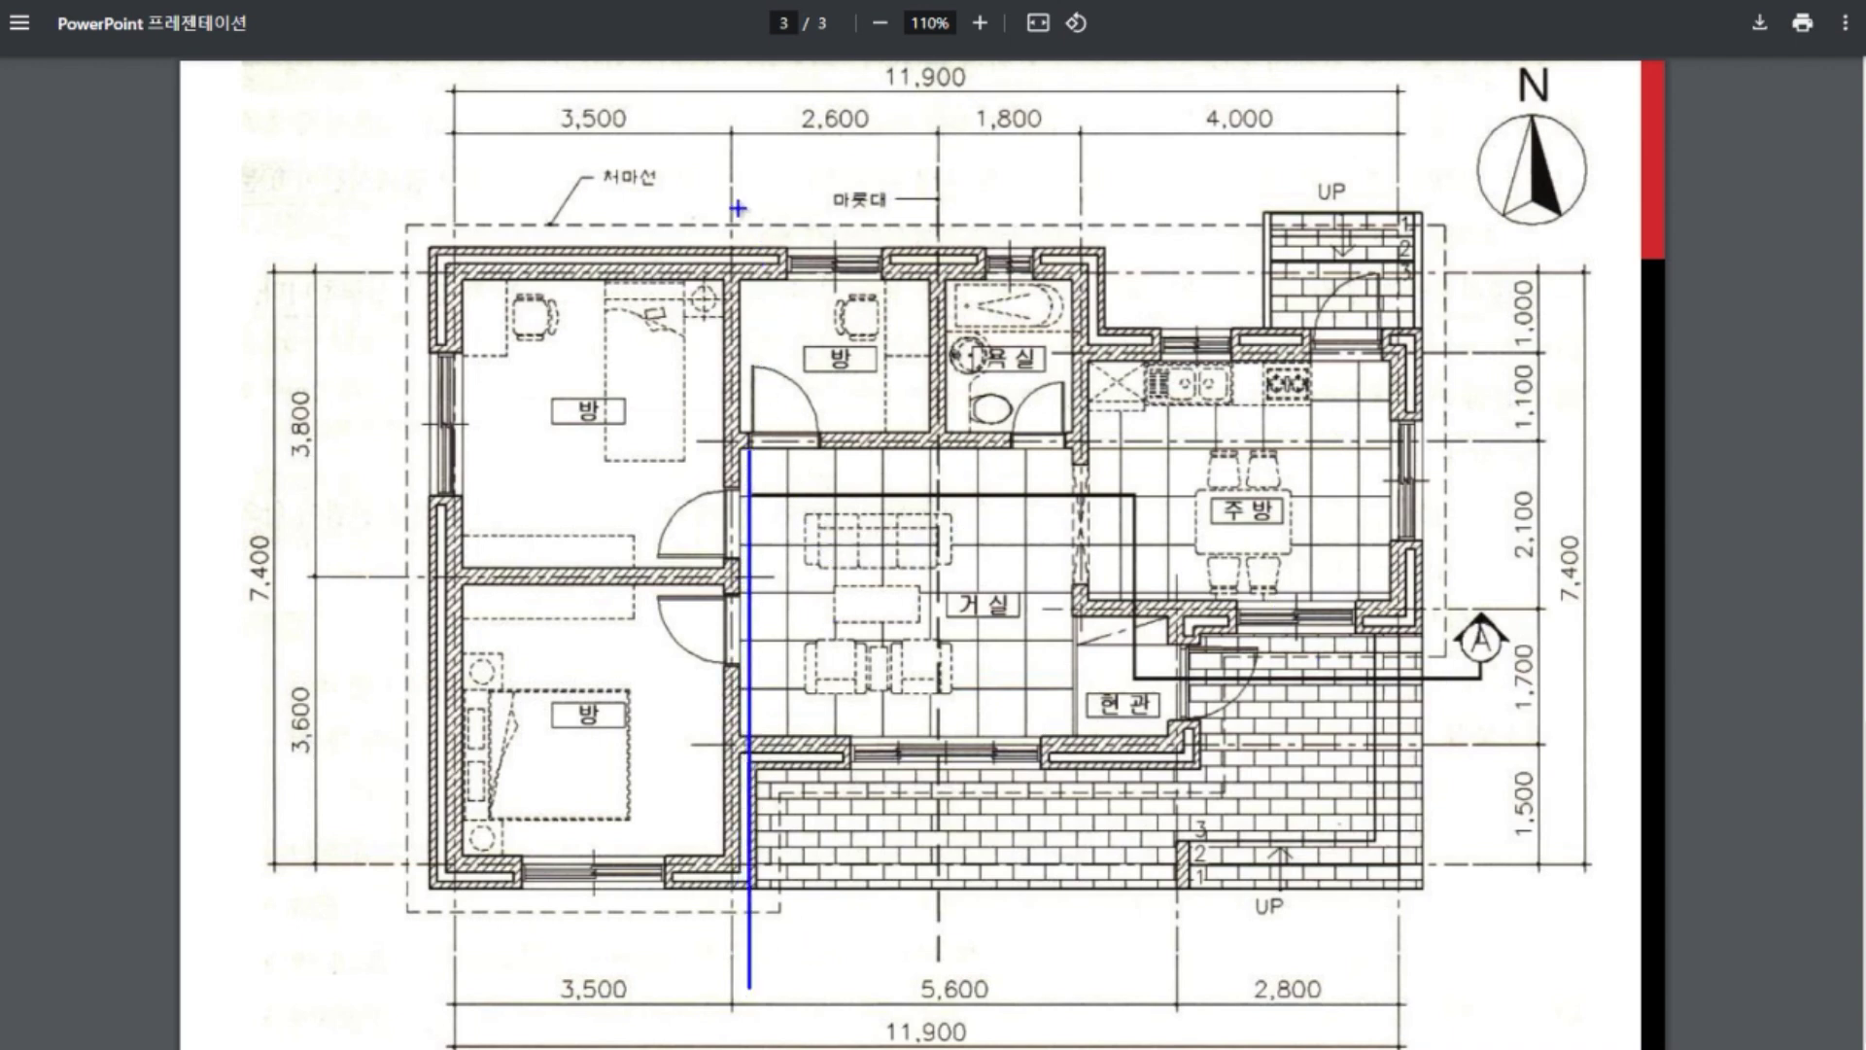
left_click_drag(746, 200, 749, 985)
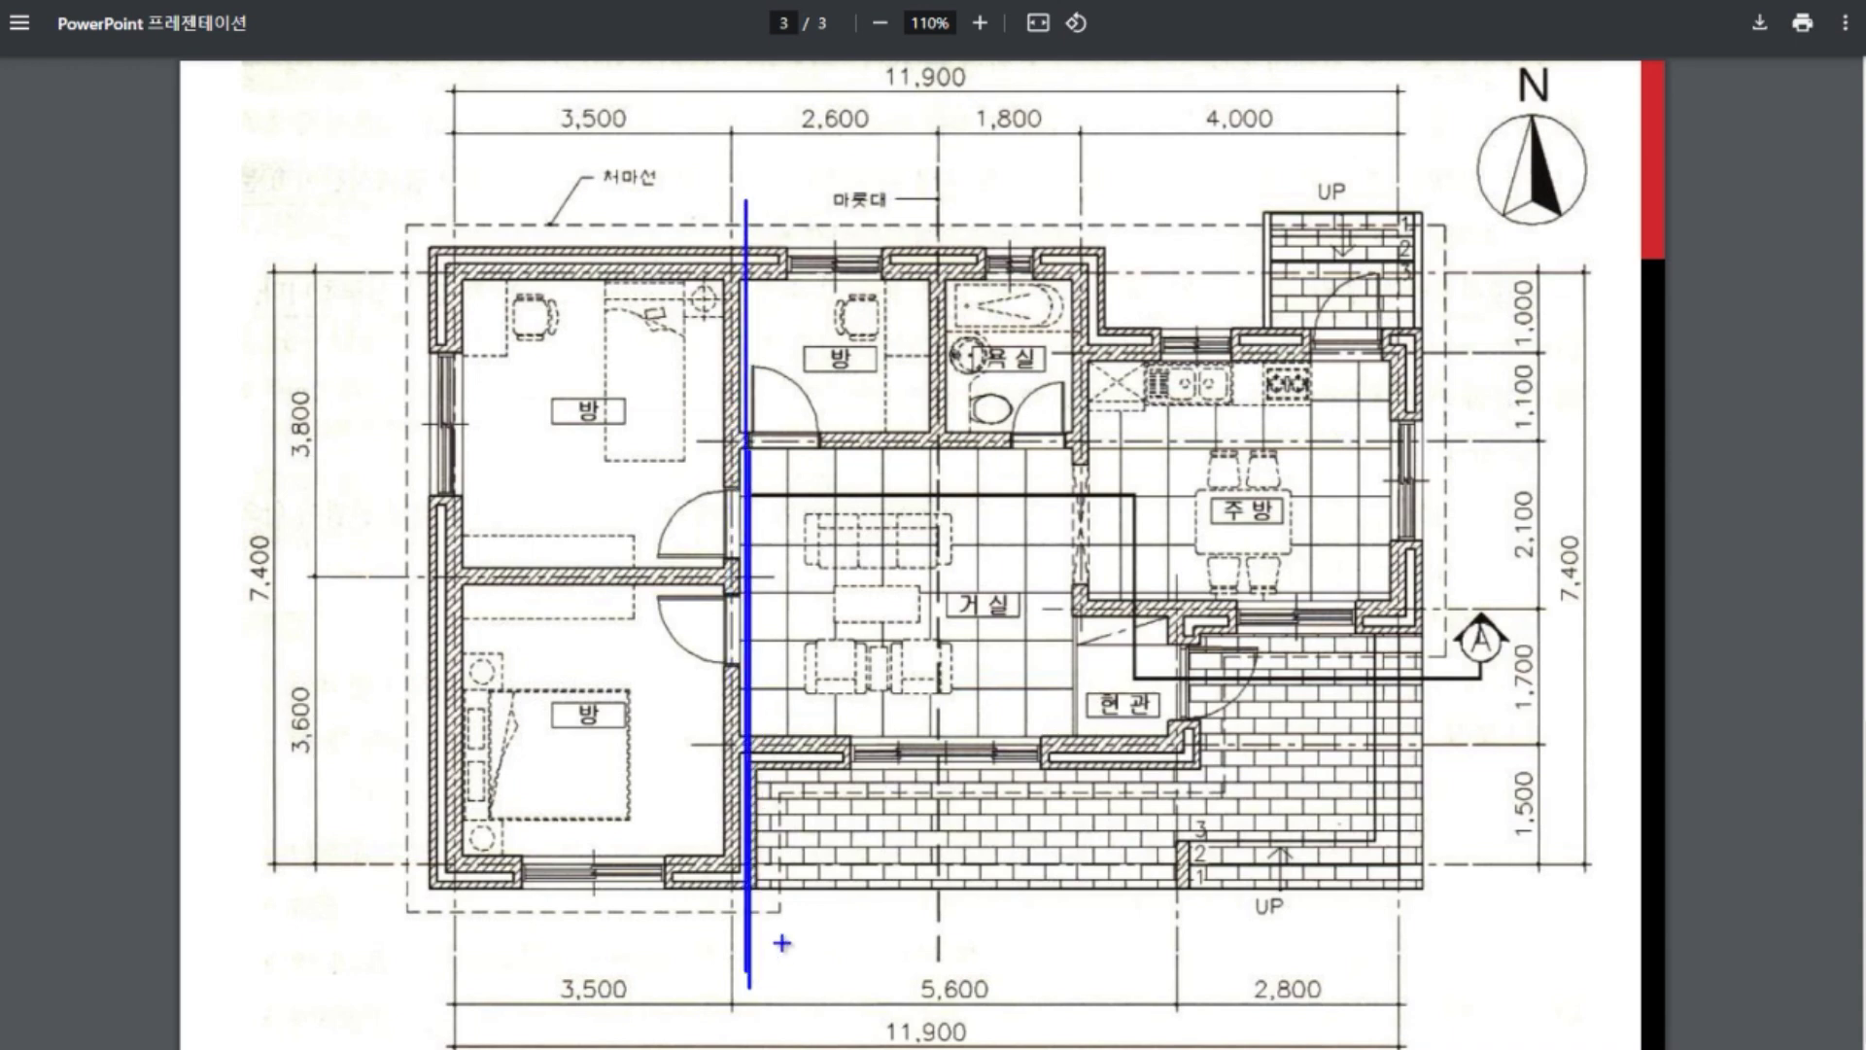
mouse_move(747, 601)
left_mouse_down()
mouse_move(789, 599)
mouse_move(696, 670)
mouse_move(759, 680)
left_mouse_up()
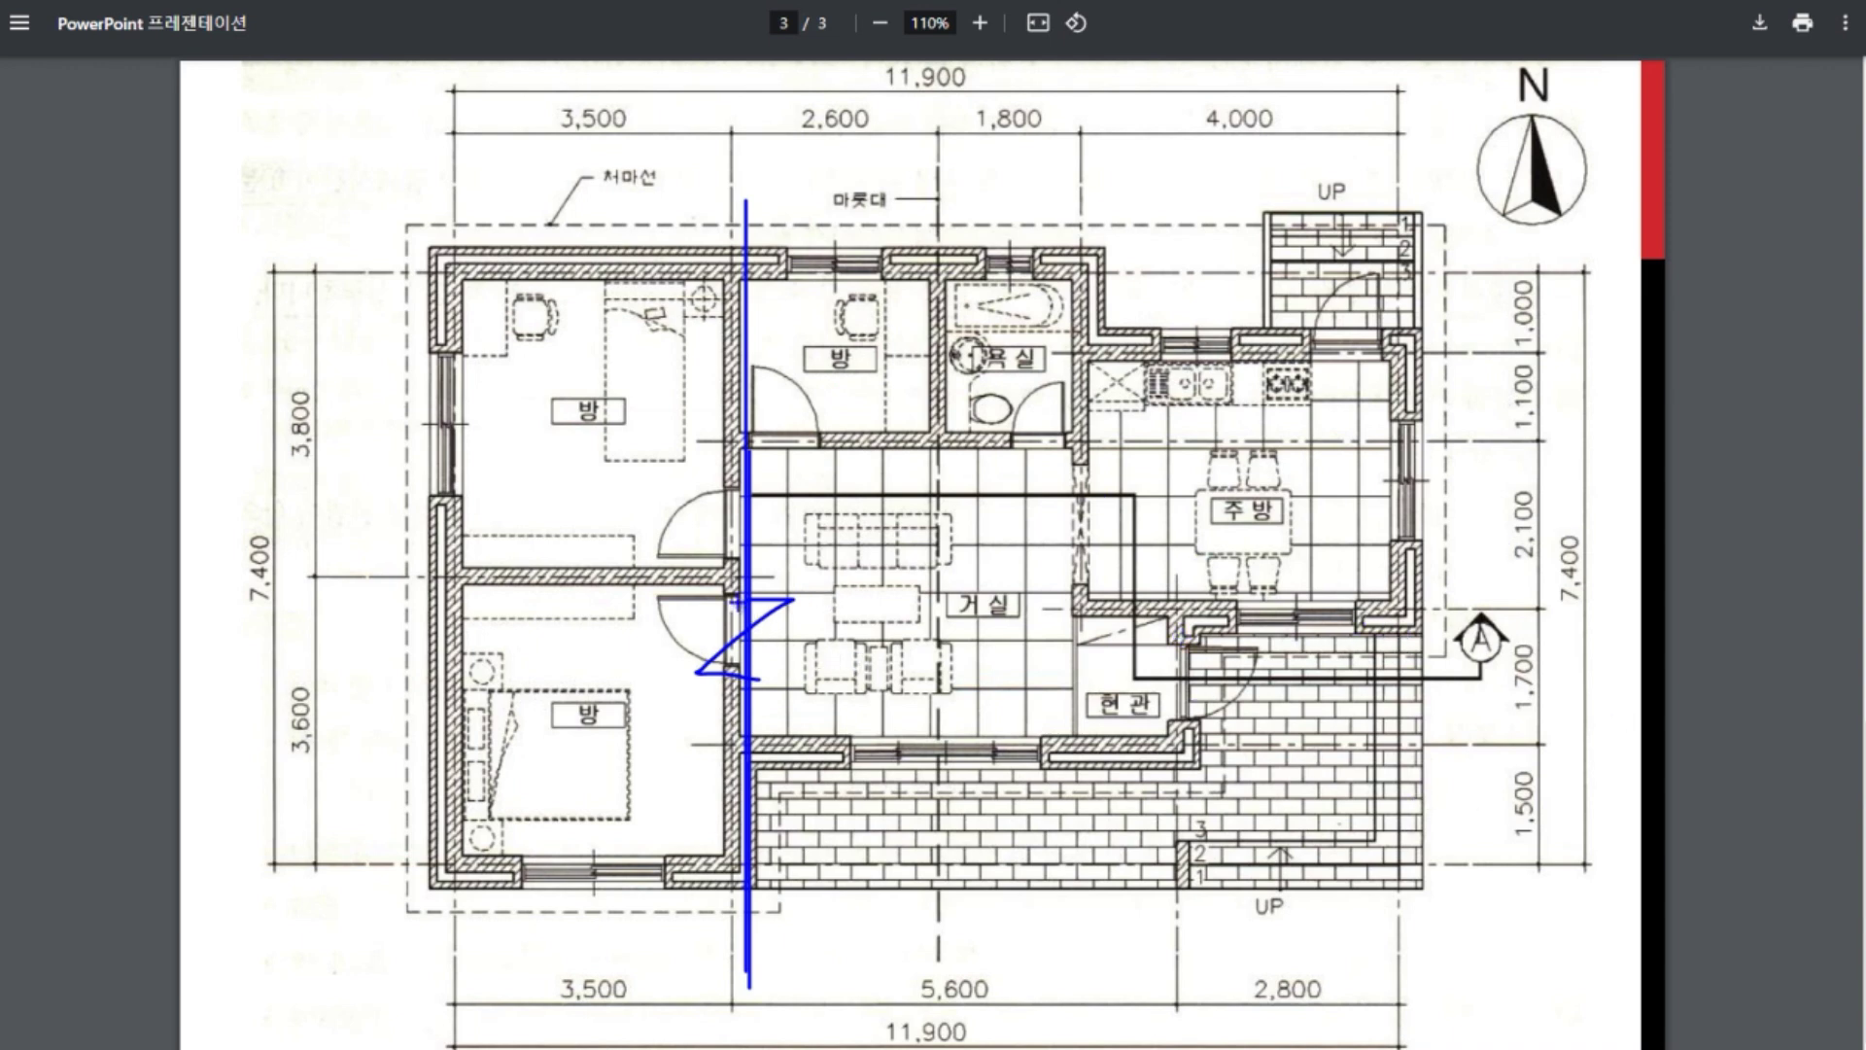
mouse_move(751, 597)
left_mouse_down()
mouse_move(698, 671)
mouse_move(768, 685)
left_mouse_up()
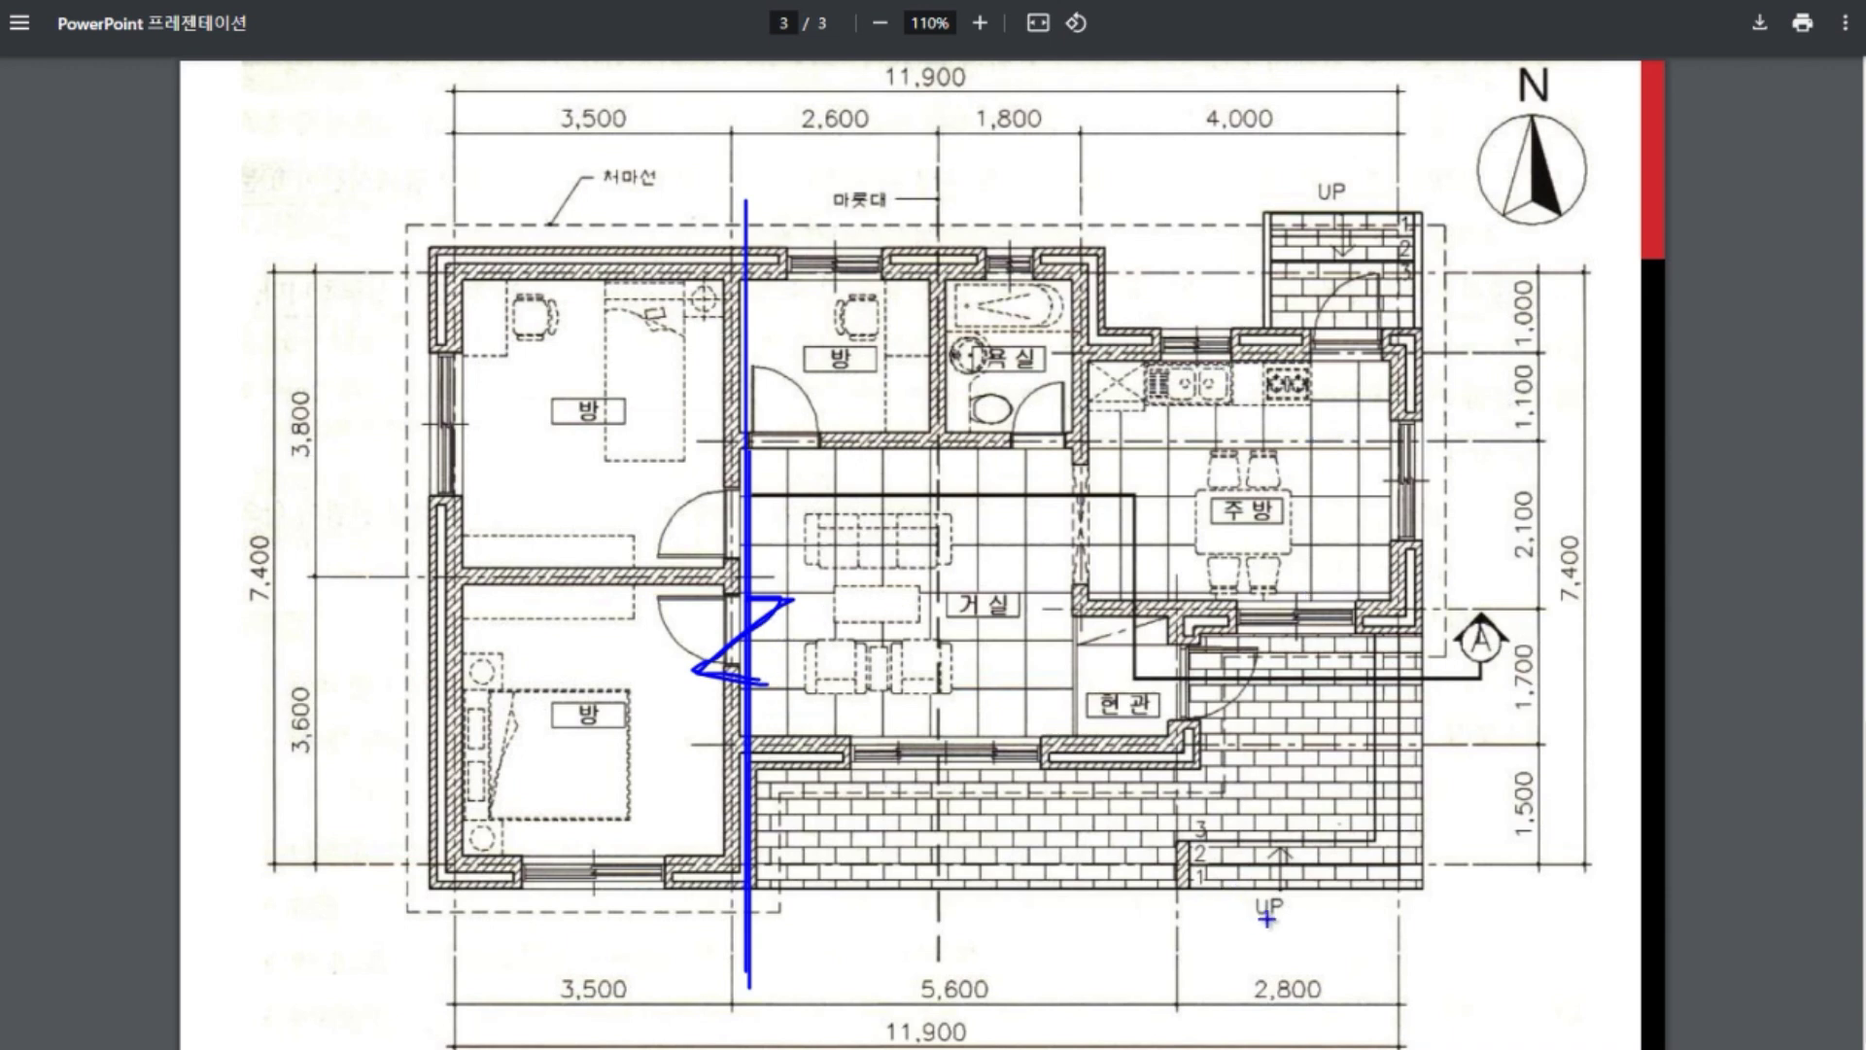
left_click_drag(1129, 256, 1130, 1011)
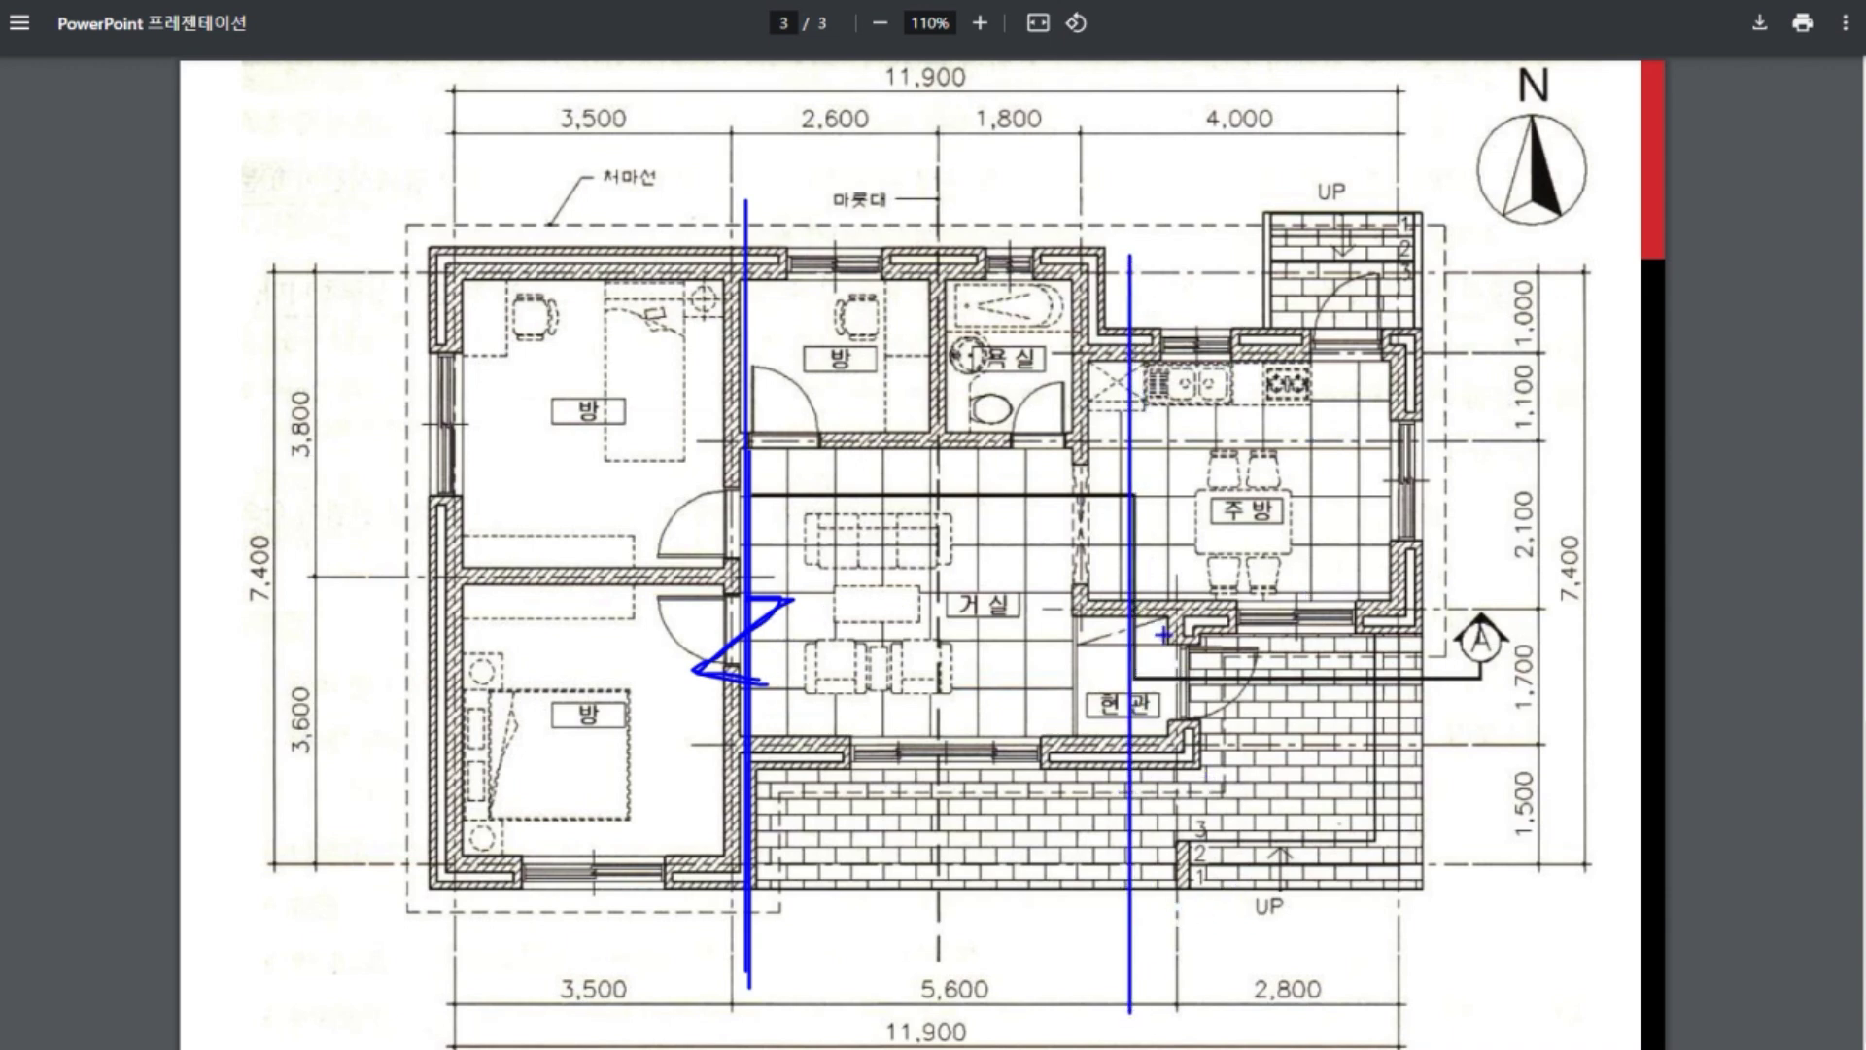
mouse_move(1112, 587)
left_mouse_down()
mouse_move(1173, 587)
mouse_move(1187, 691)
left_mouse_up()
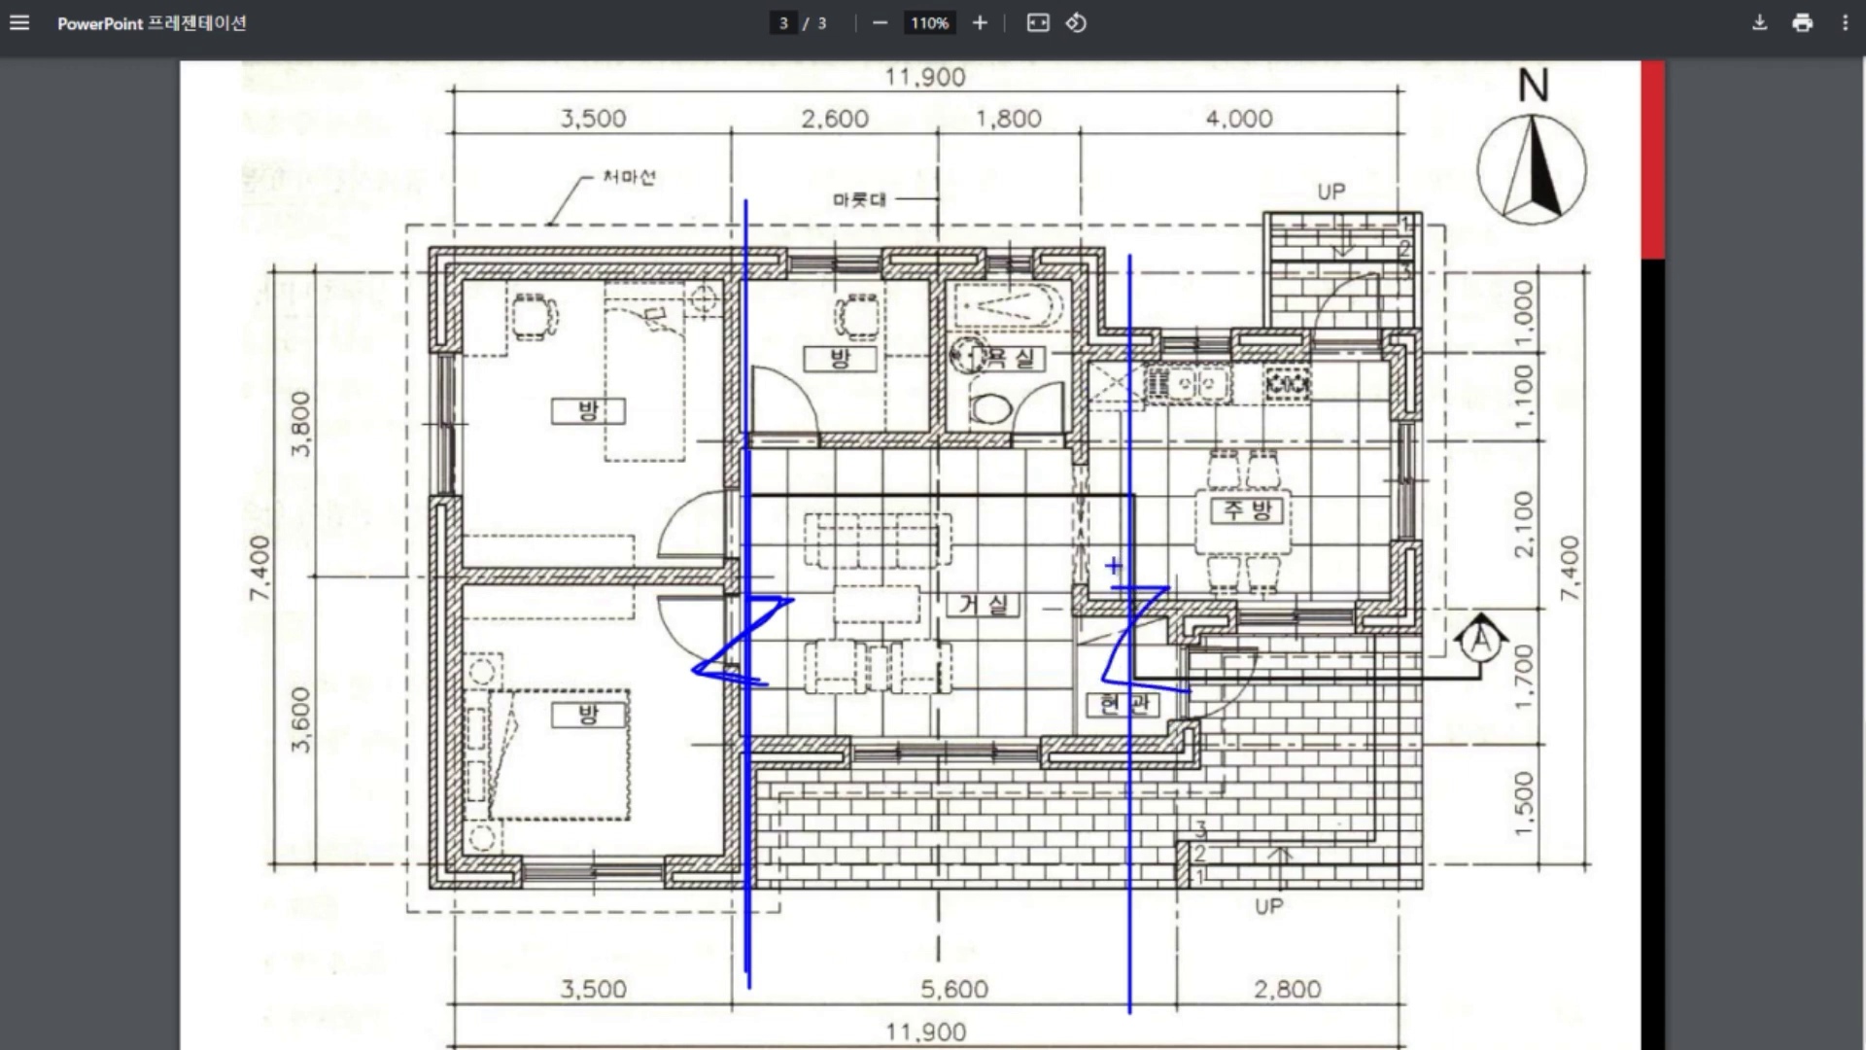
key("e")
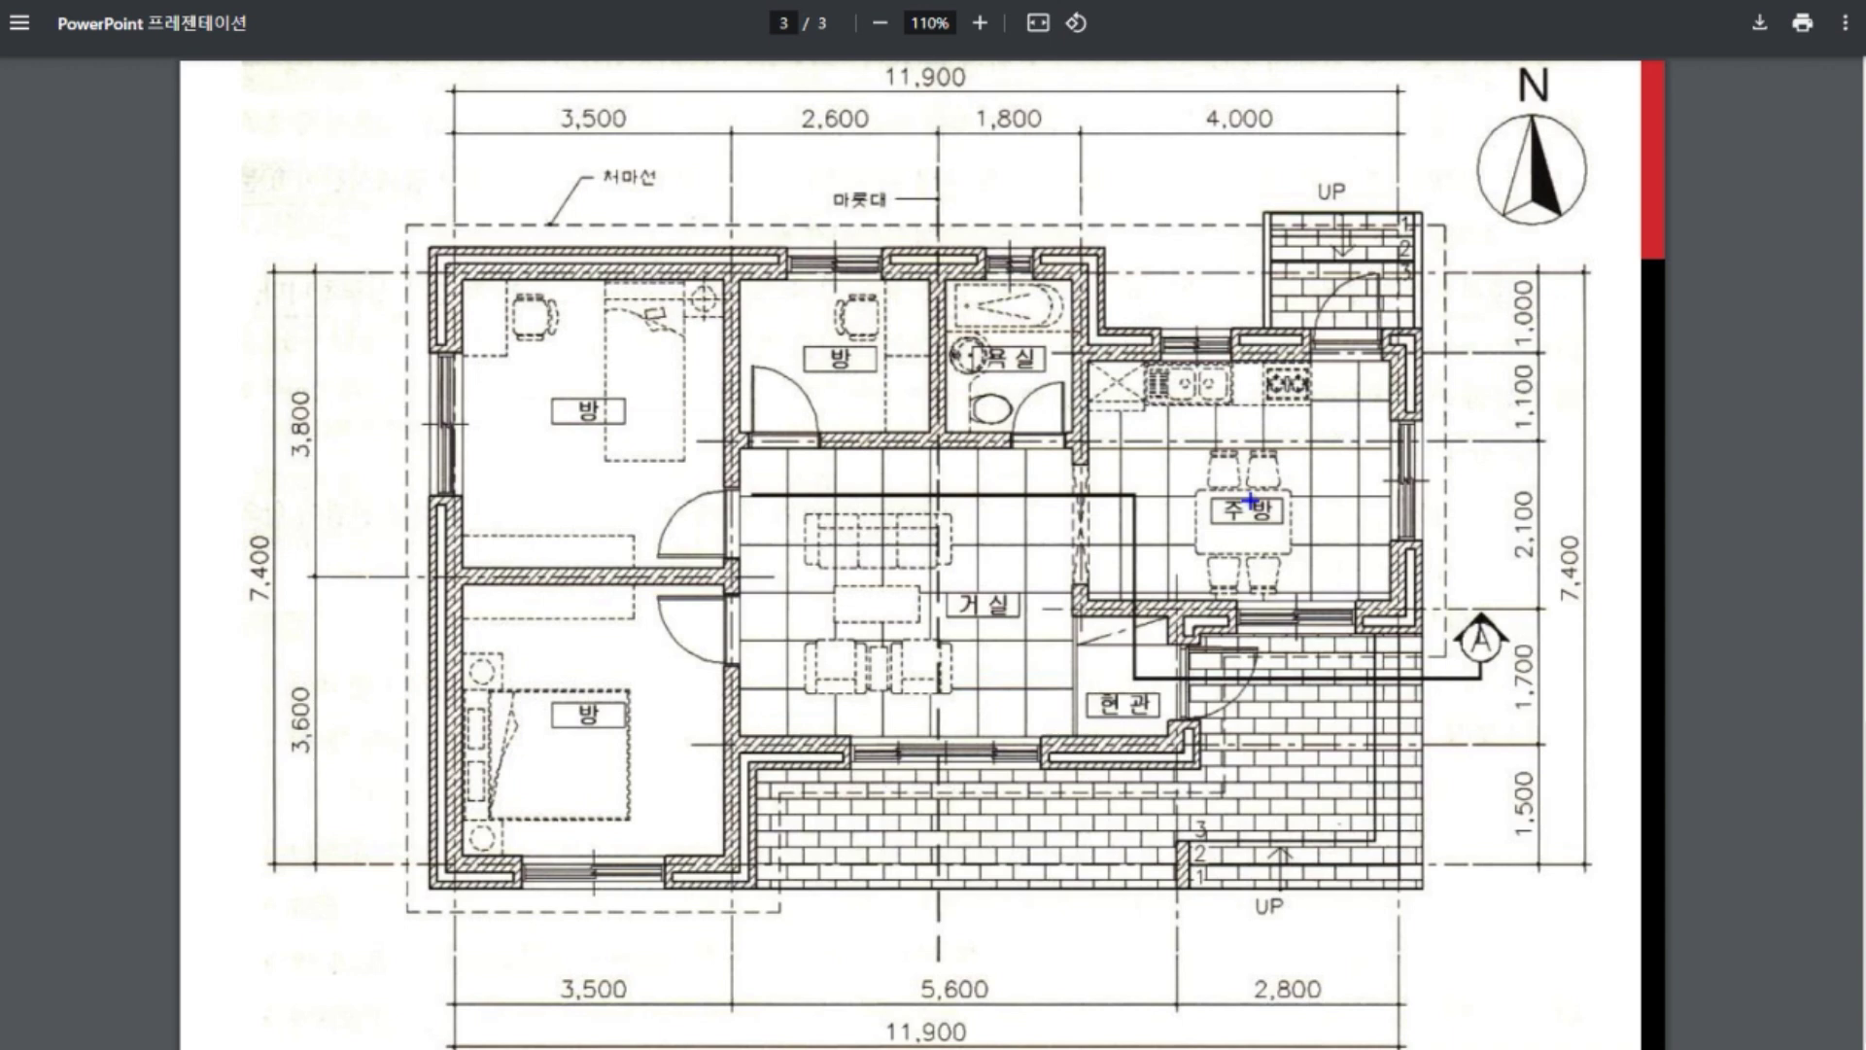
Examine both horizontal runs of section line A, the opening between living room and kitchen, and the living room label.
key("r")
left_click_drag(1136, 678, 1269, 678)
left_click_drag(1135, 497, 761, 498)
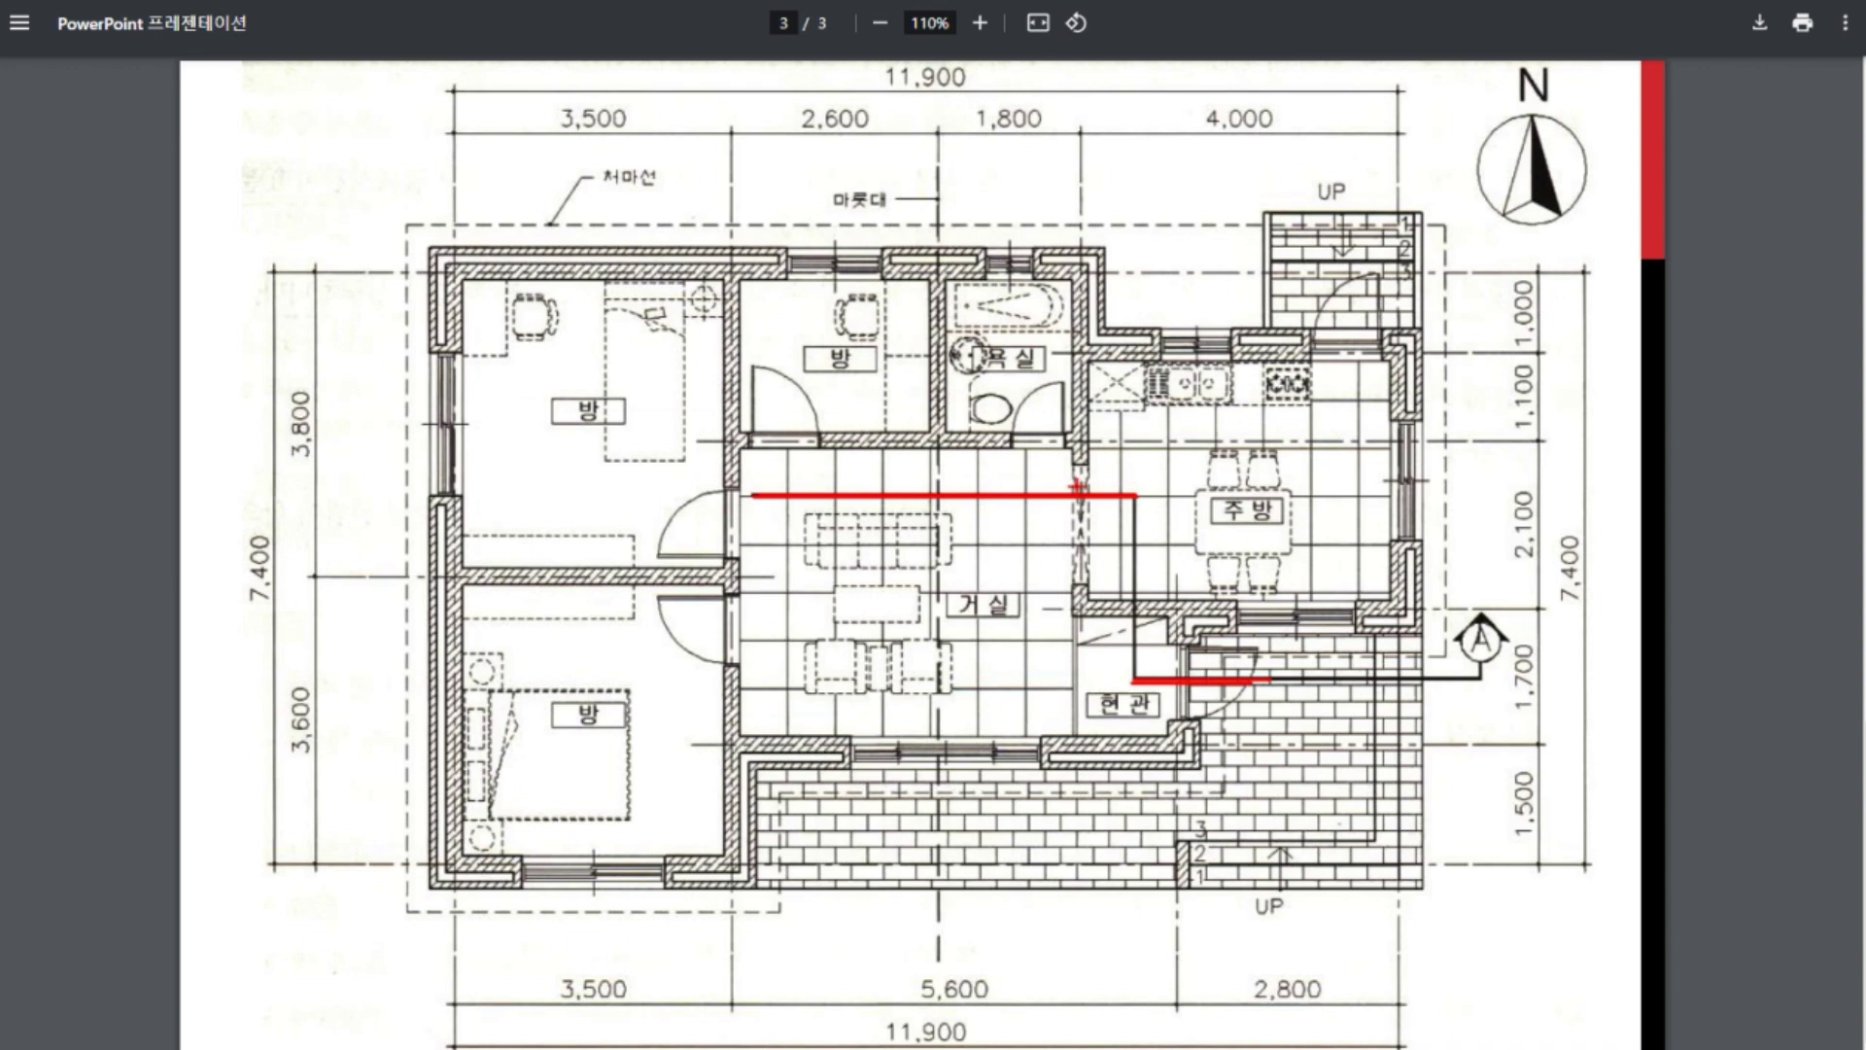
left_click_drag(1073, 446, 1081, 594)
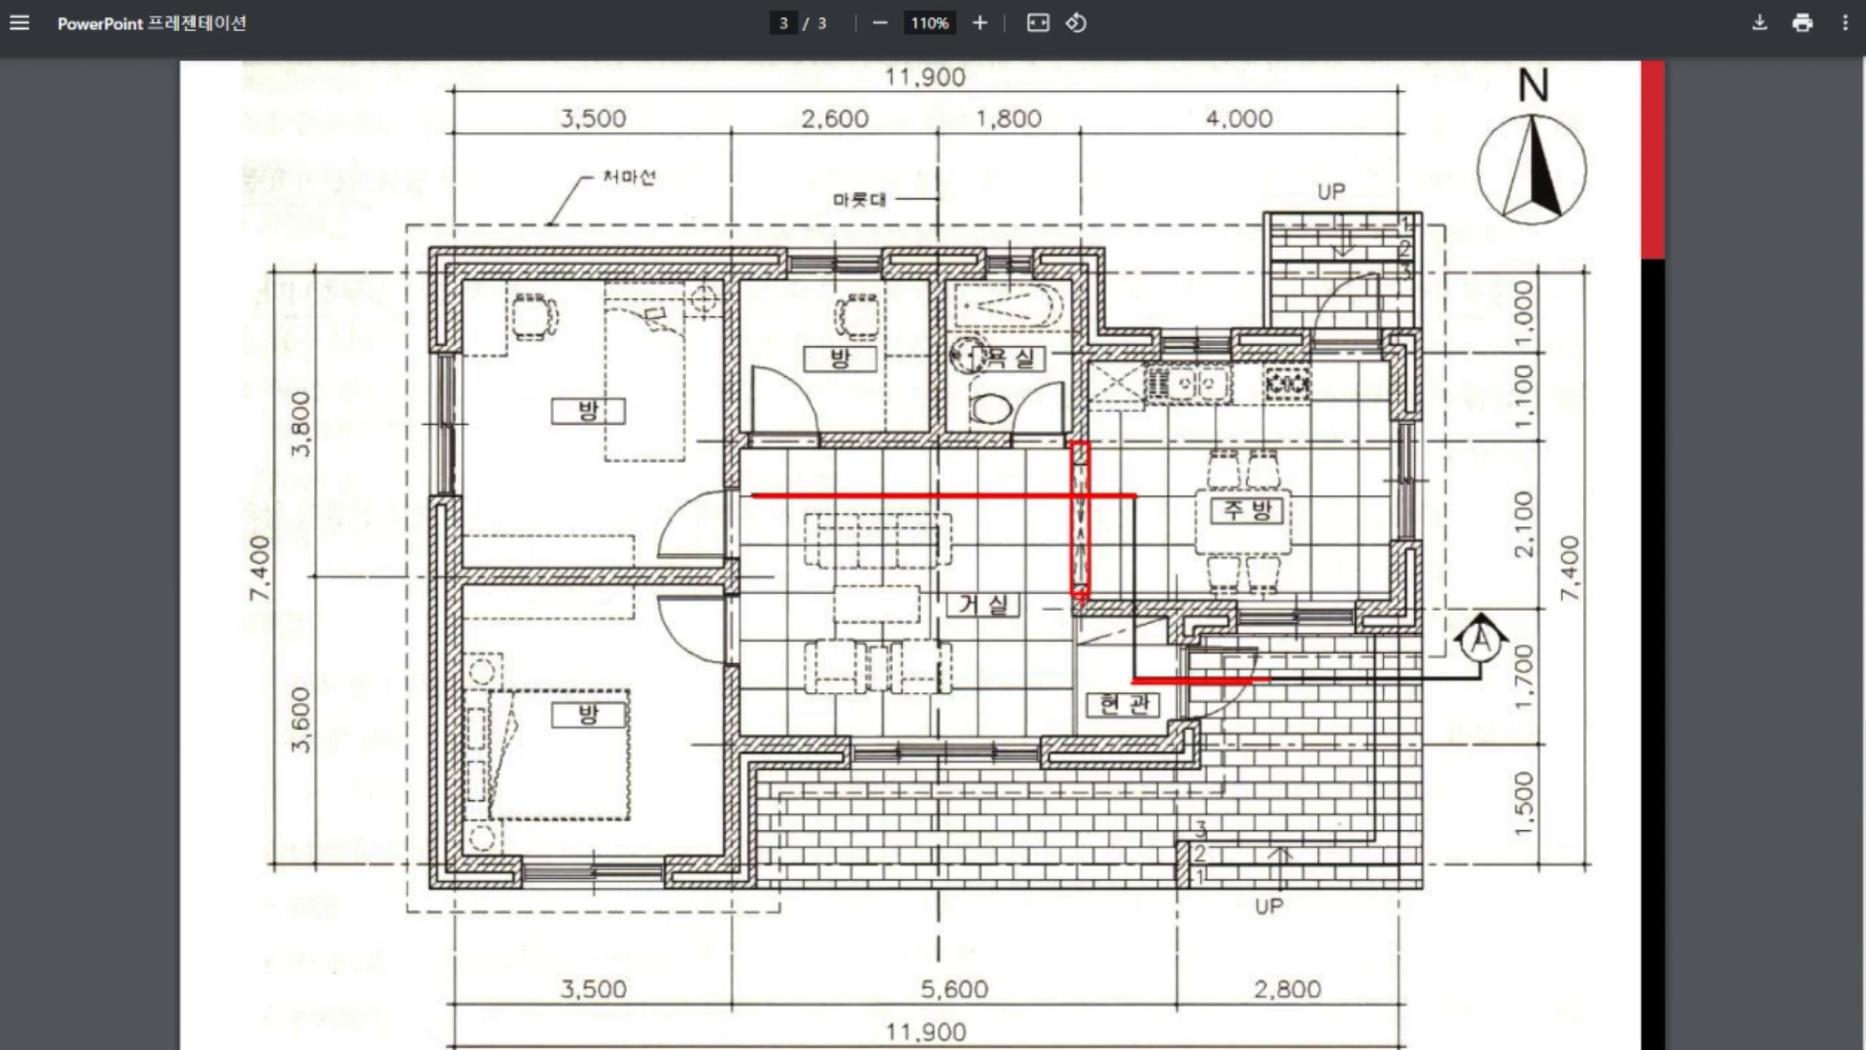
key("e")
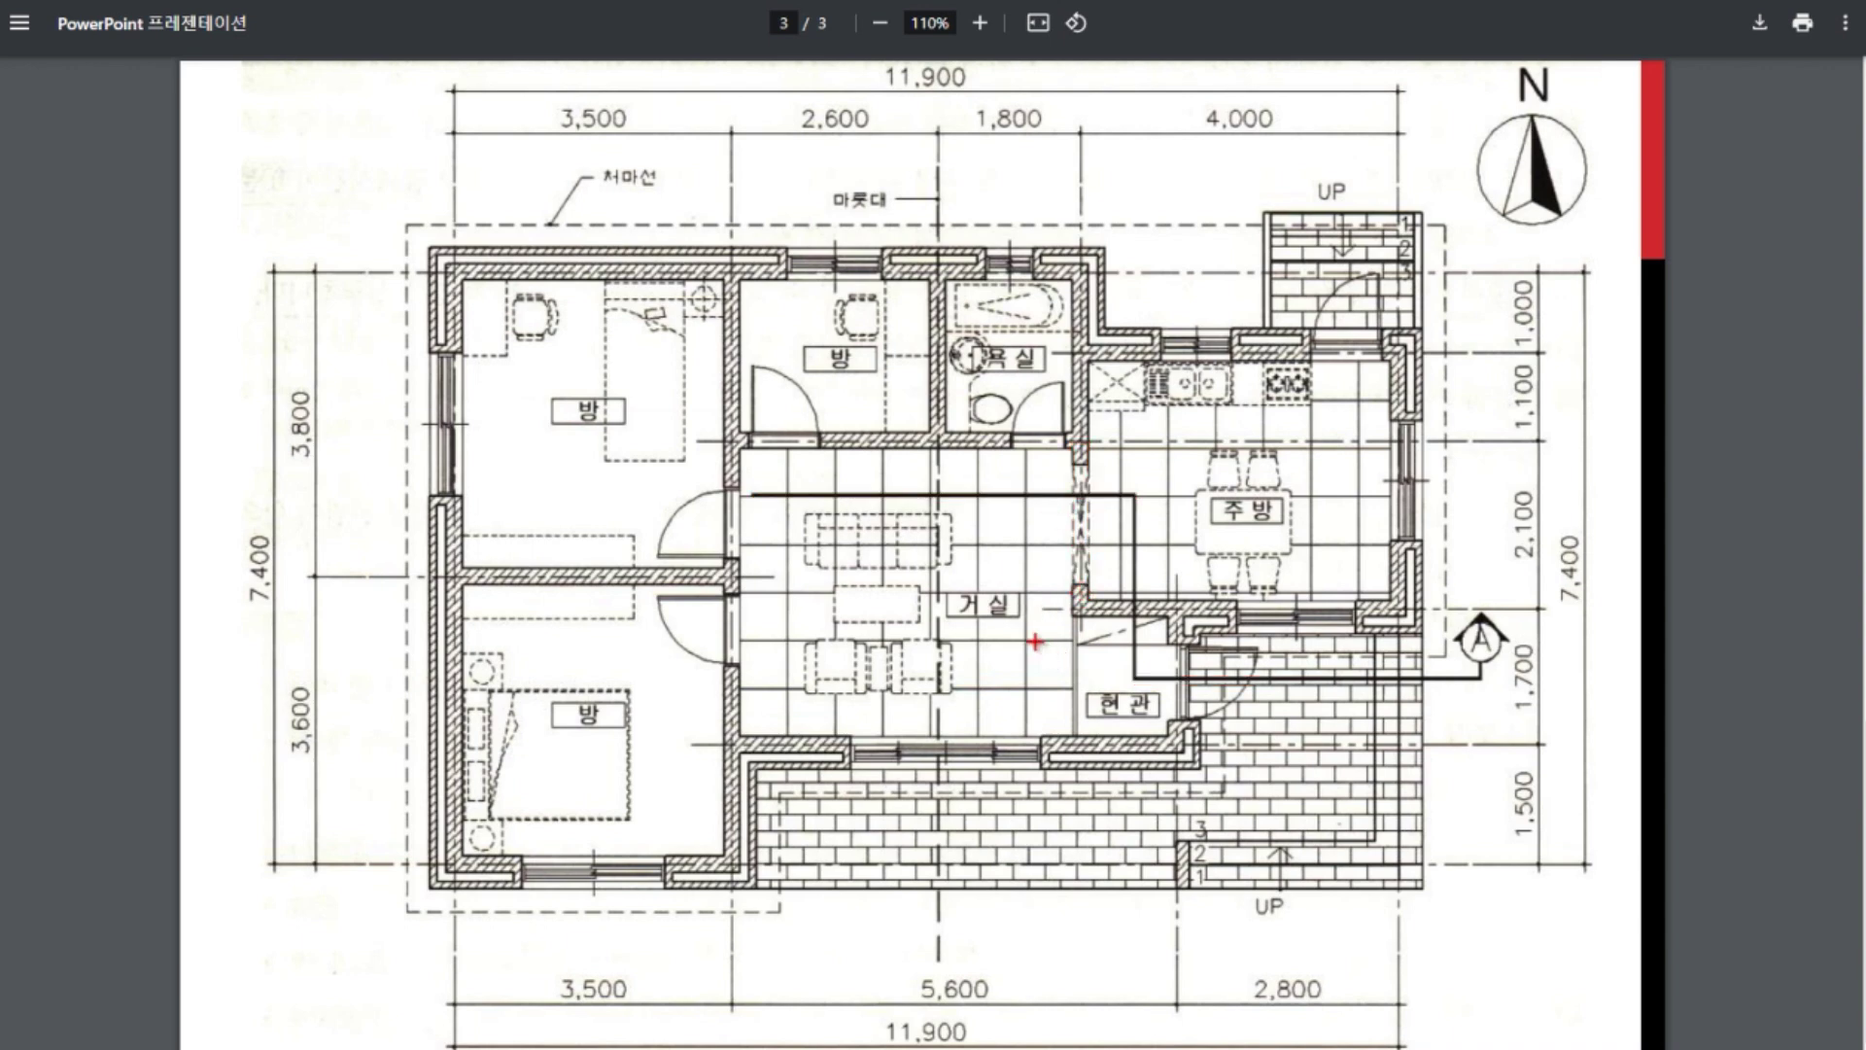
mouse_move(948, 619)
left_mouse_down()
mouse_move(1021, 657)
mouse_move(1029, 580)
left_mouse_up()
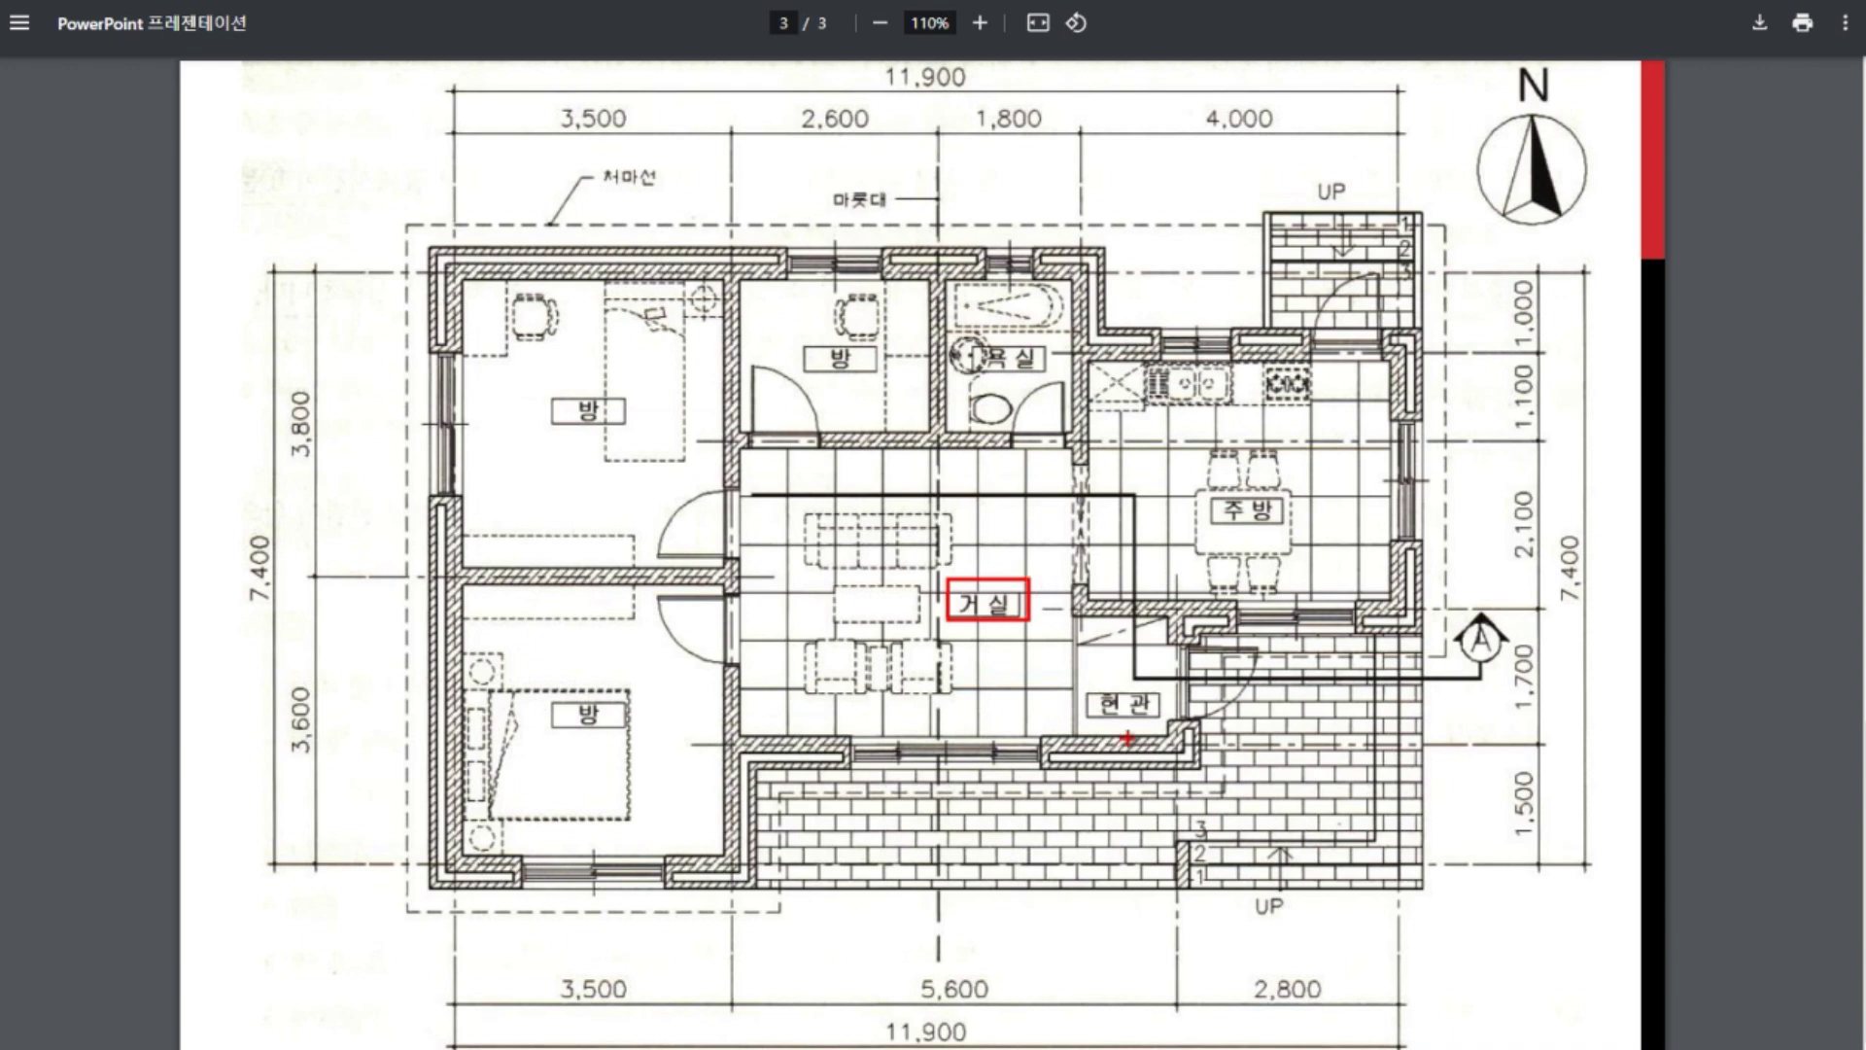
key("e")
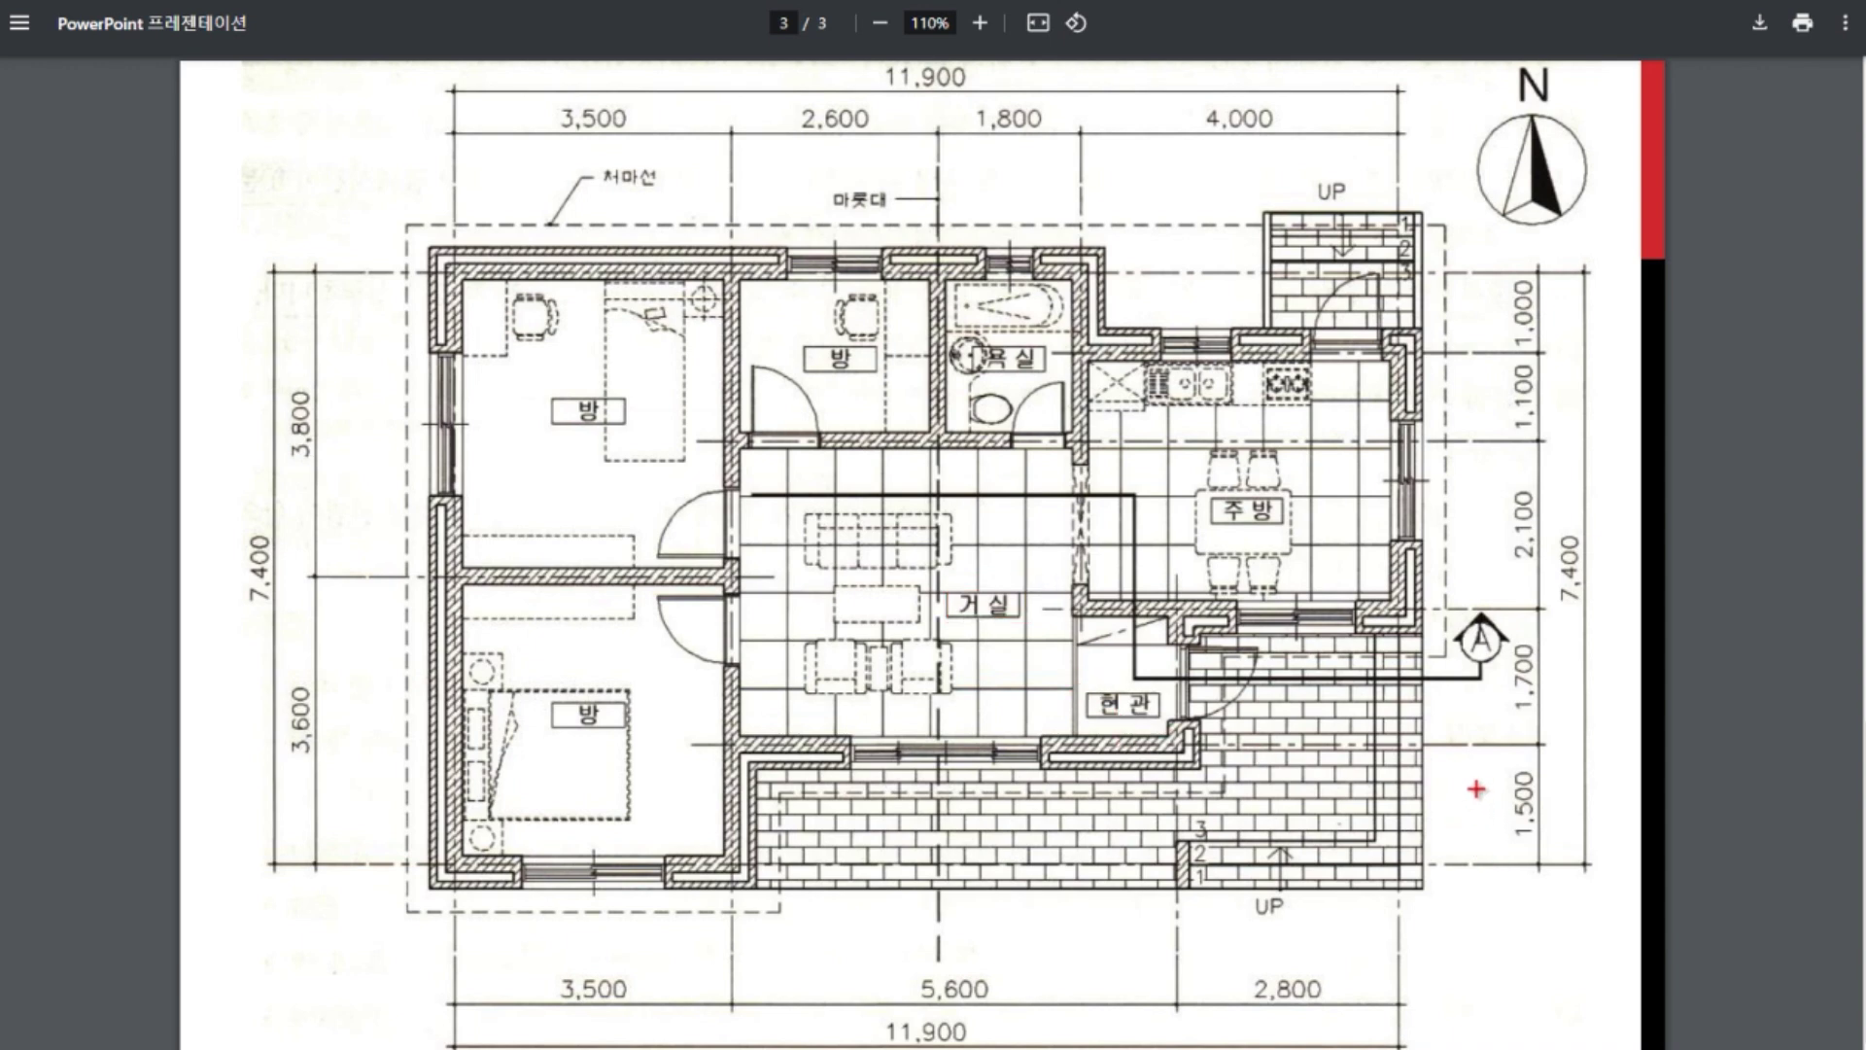
Examine the entrance area and outdoor porch crossed by section line A, marking them on the floor plan.
mouse_move(1201, 745)
left_mouse_down()
mouse_move(1088, 728)
mouse_move(1199, 733)
mouse_move(1132, 757)
left_mouse_up()
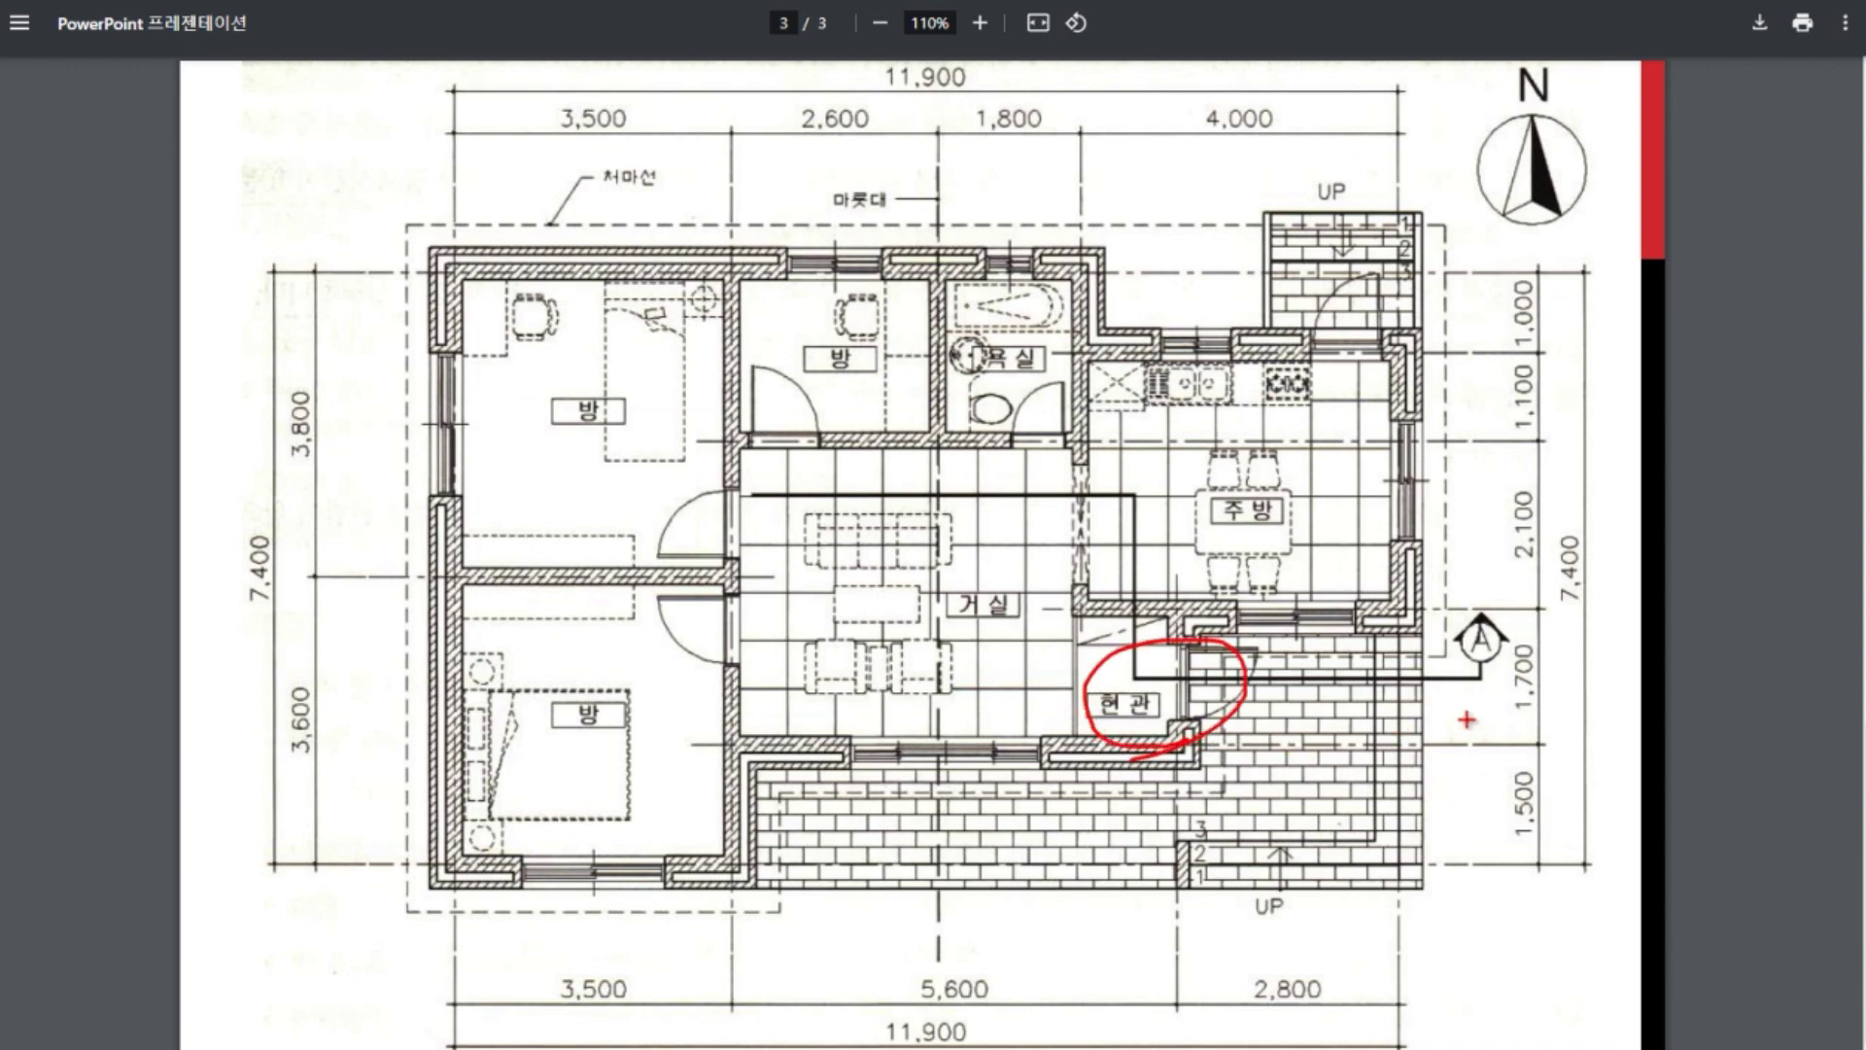
mouse_move(1466, 720)
left_mouse_down()
mouse_move(1443, 692)
mouse_move(1406, 708)
left_mouse_up()
left_click_drag(1381, 699, 1339, 708)
left_click_drag(1390, 761, 1074, 622)
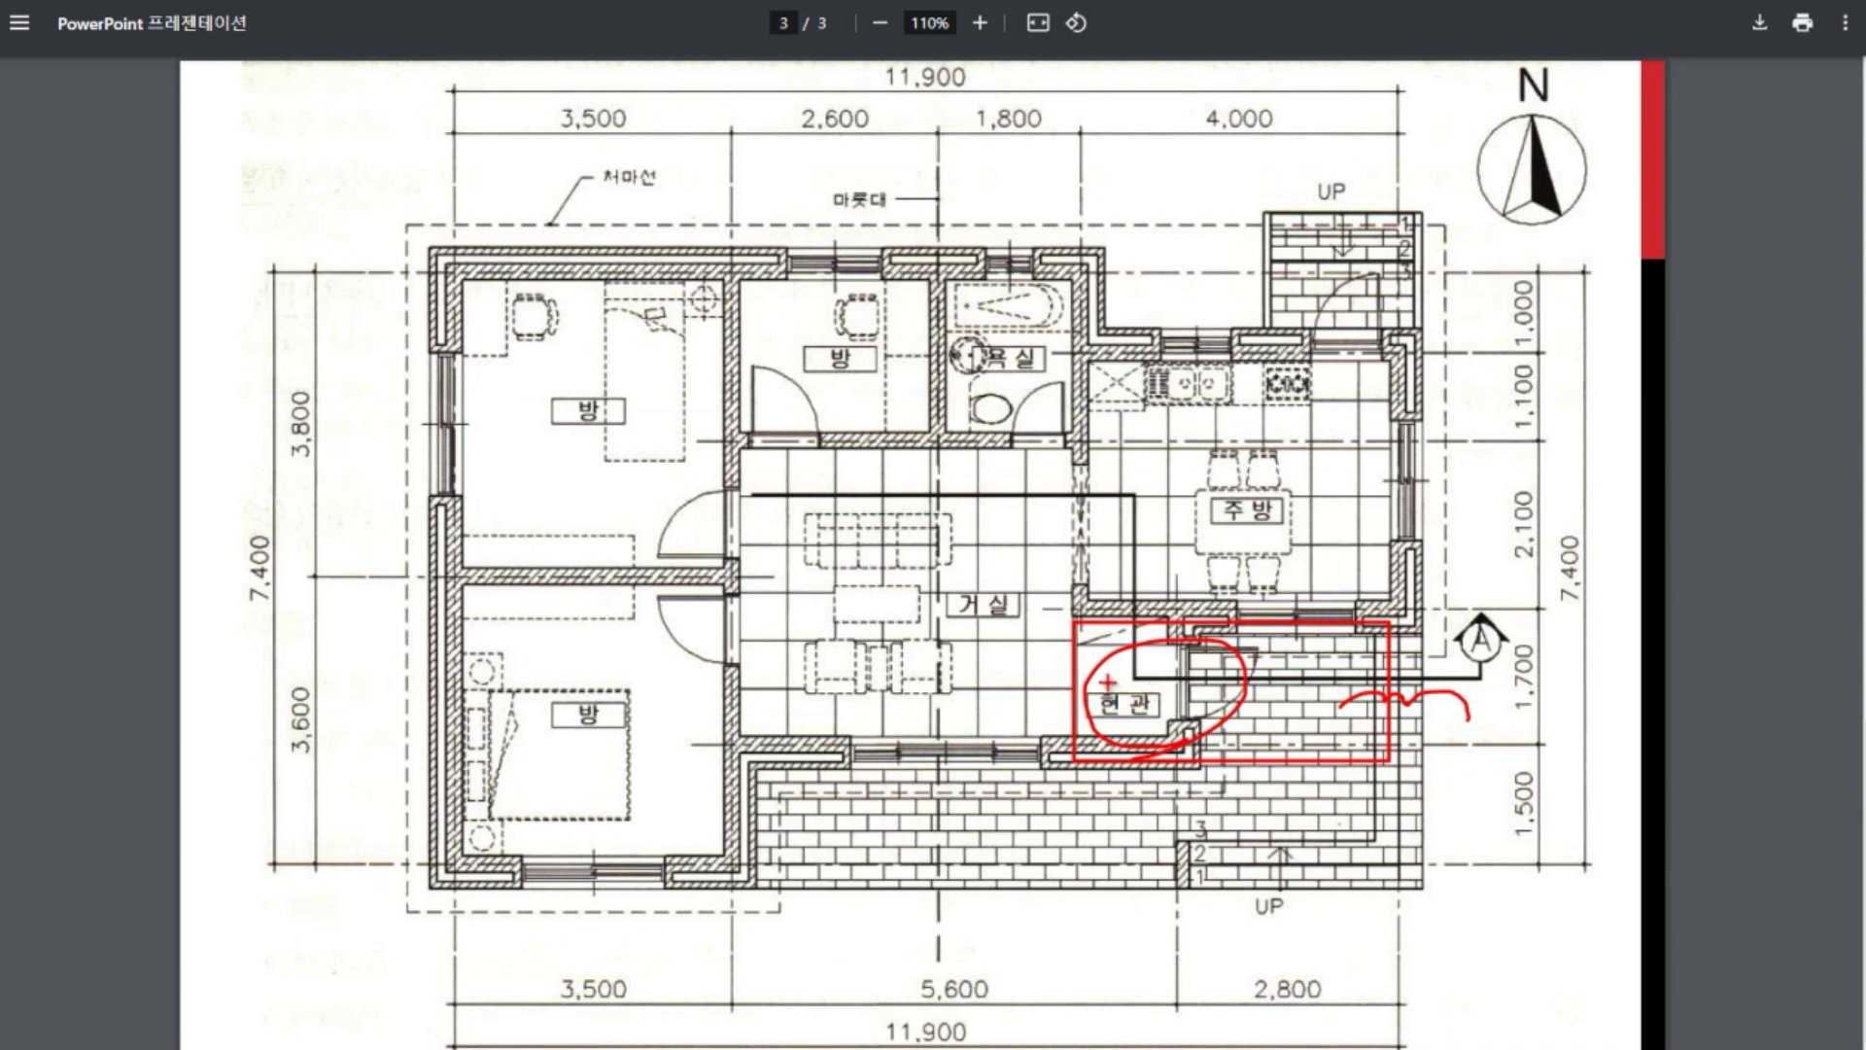
left_click_drag(1105, 682, 1000, 649)
key("e")
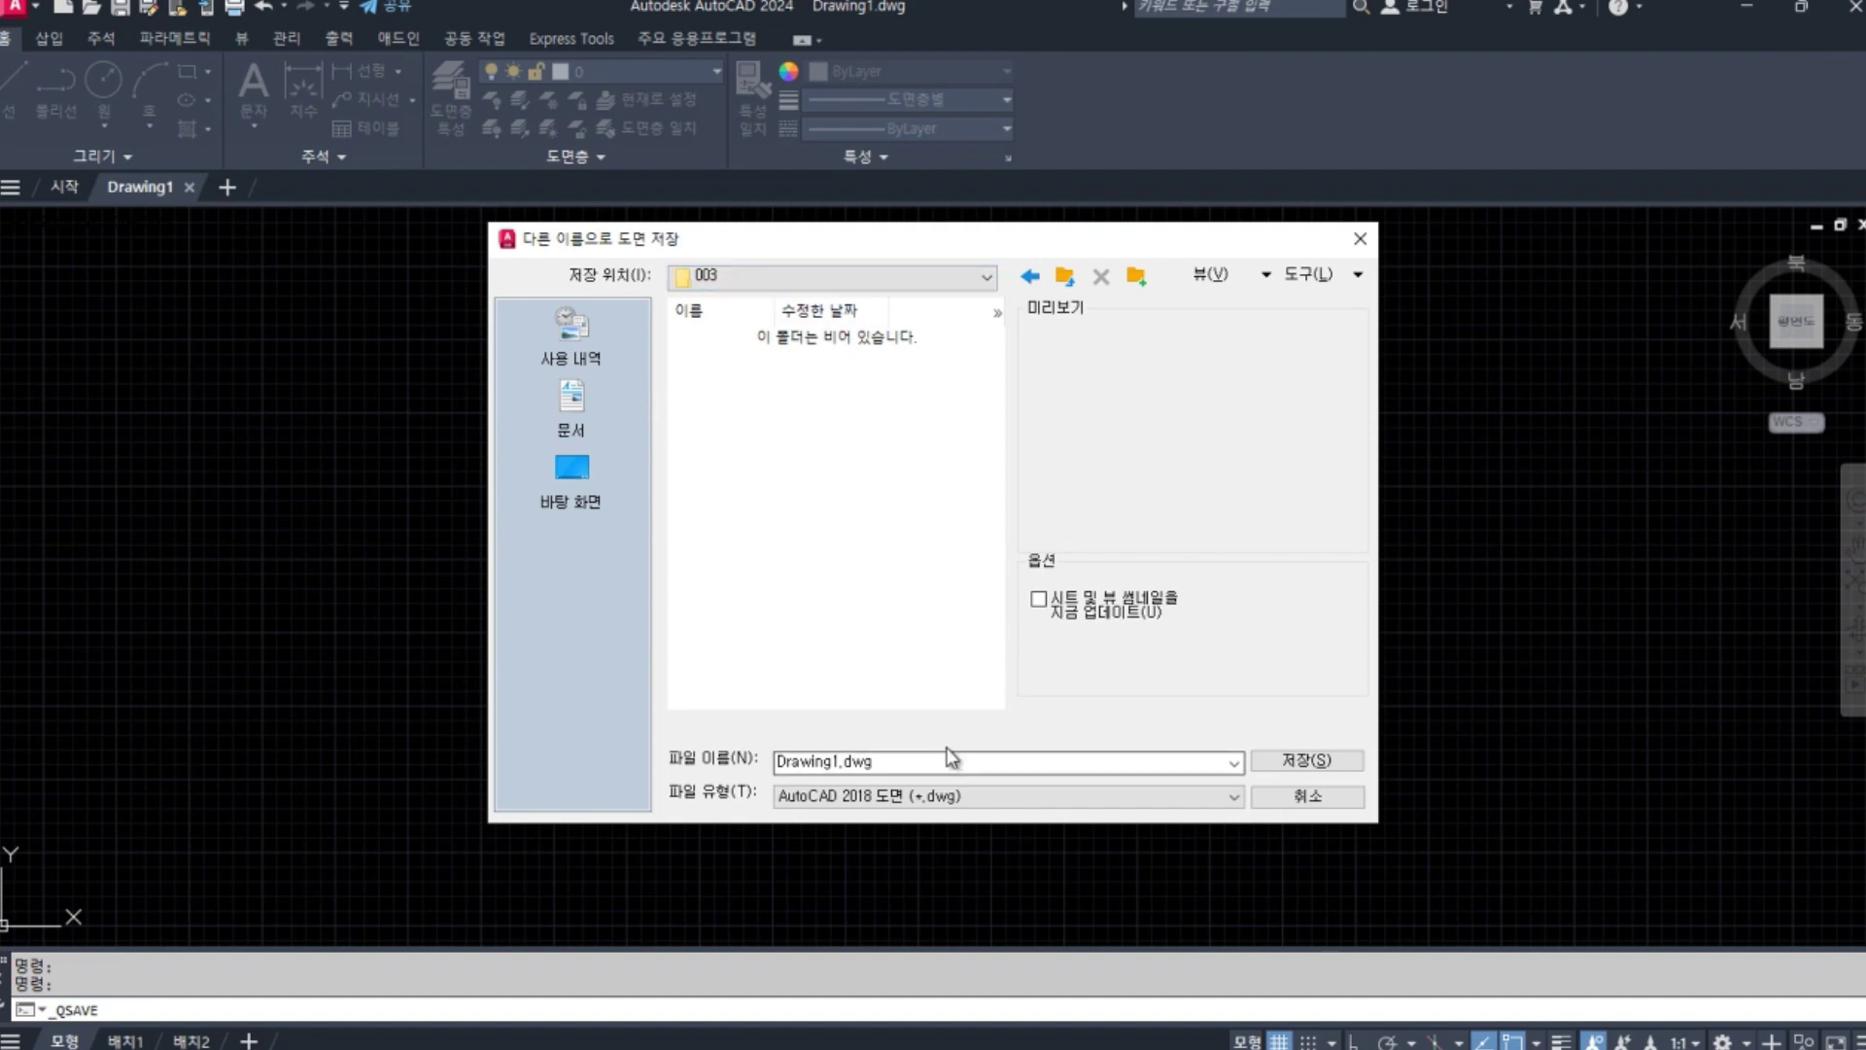
In AutoCAD, save the new drawing as 도면양식.dwg in the 003 folder.
left_click(903, 765)
type("도면양ㅅ")
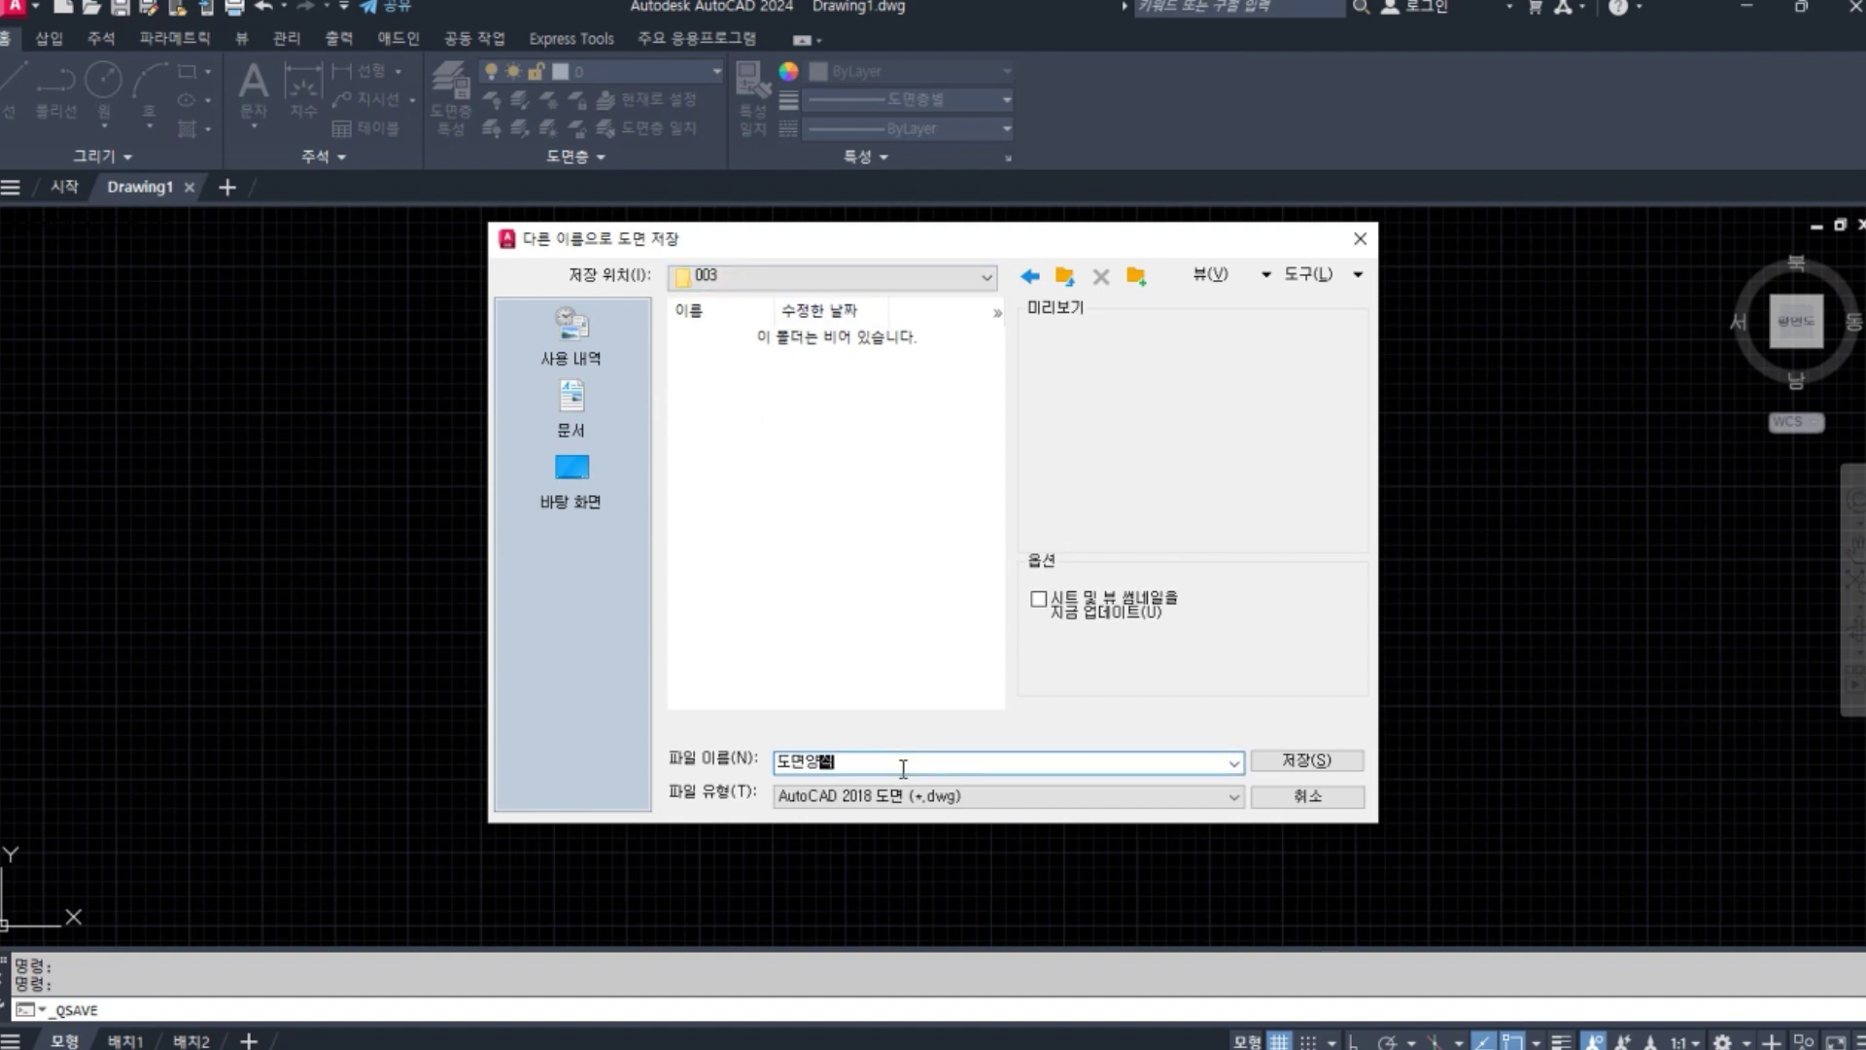
left_click(1303, 761)
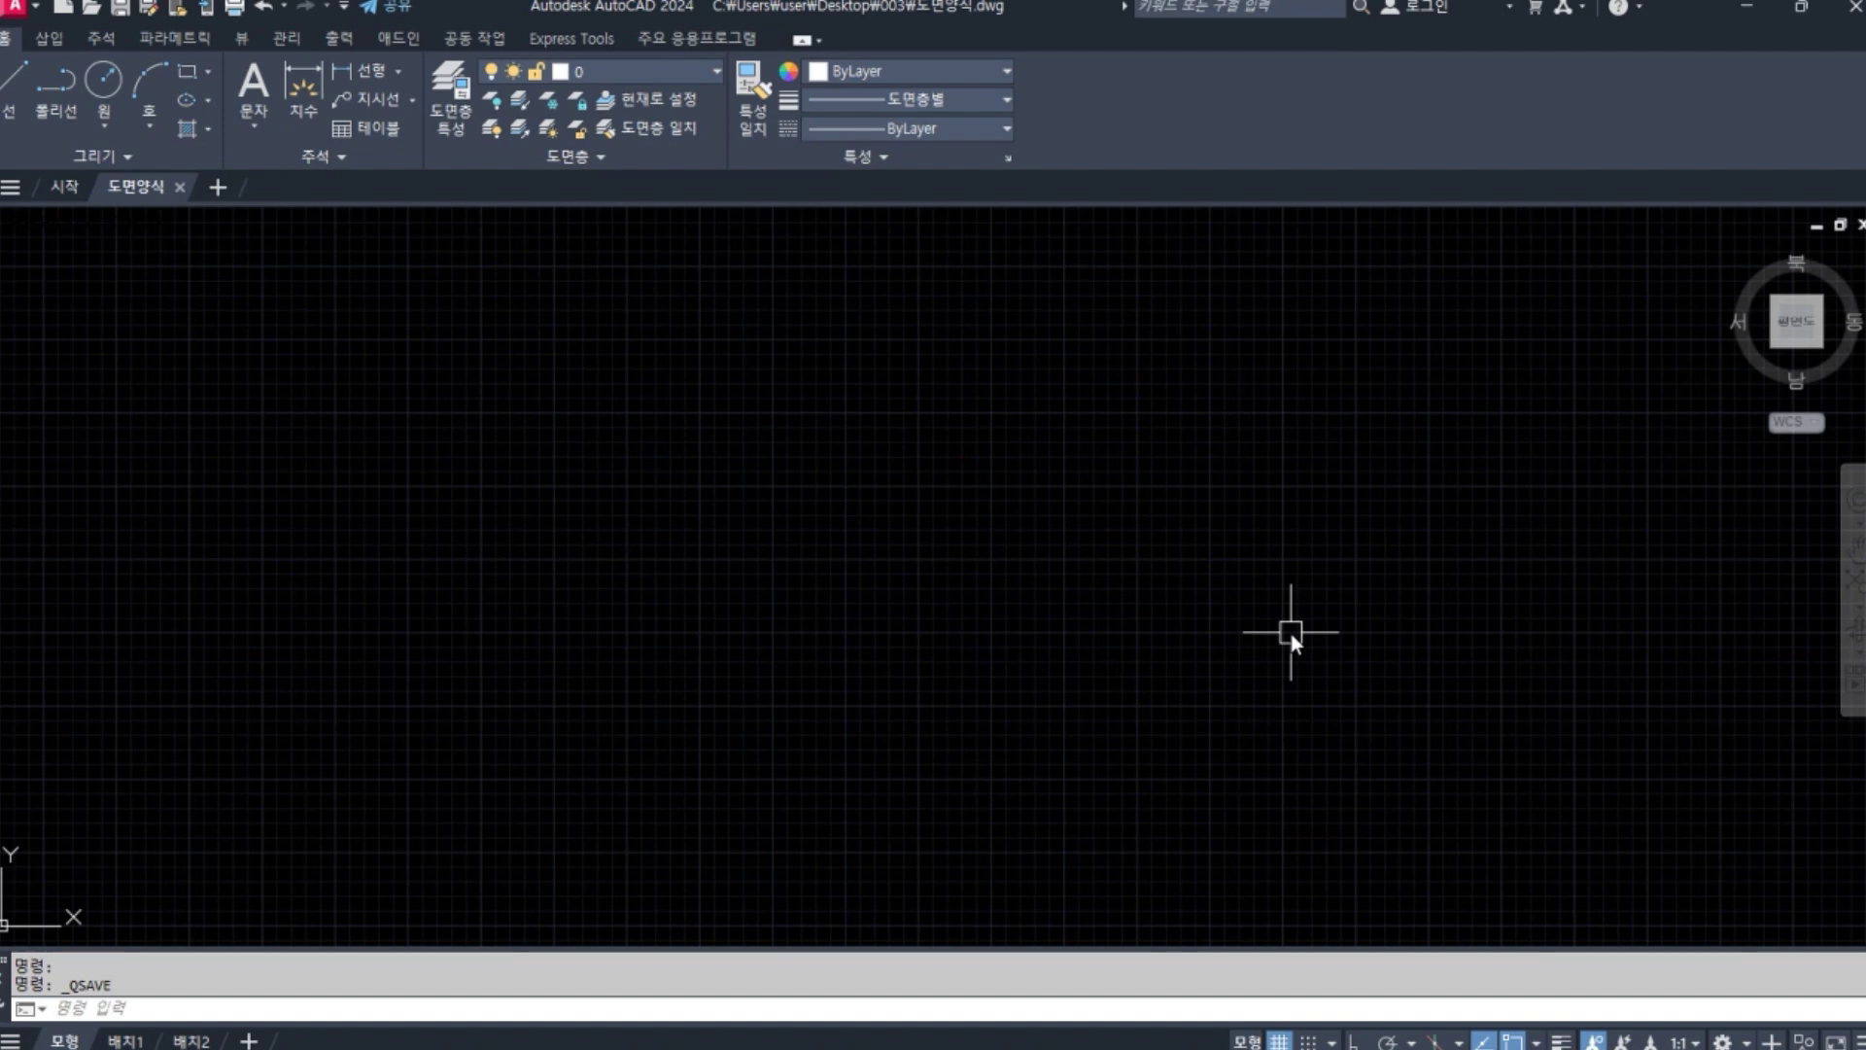
Zoom the drawing view to All.
type("ㅋㄹ")
key("Return")
type("z")
key("Return")
type("a")
key("Return")
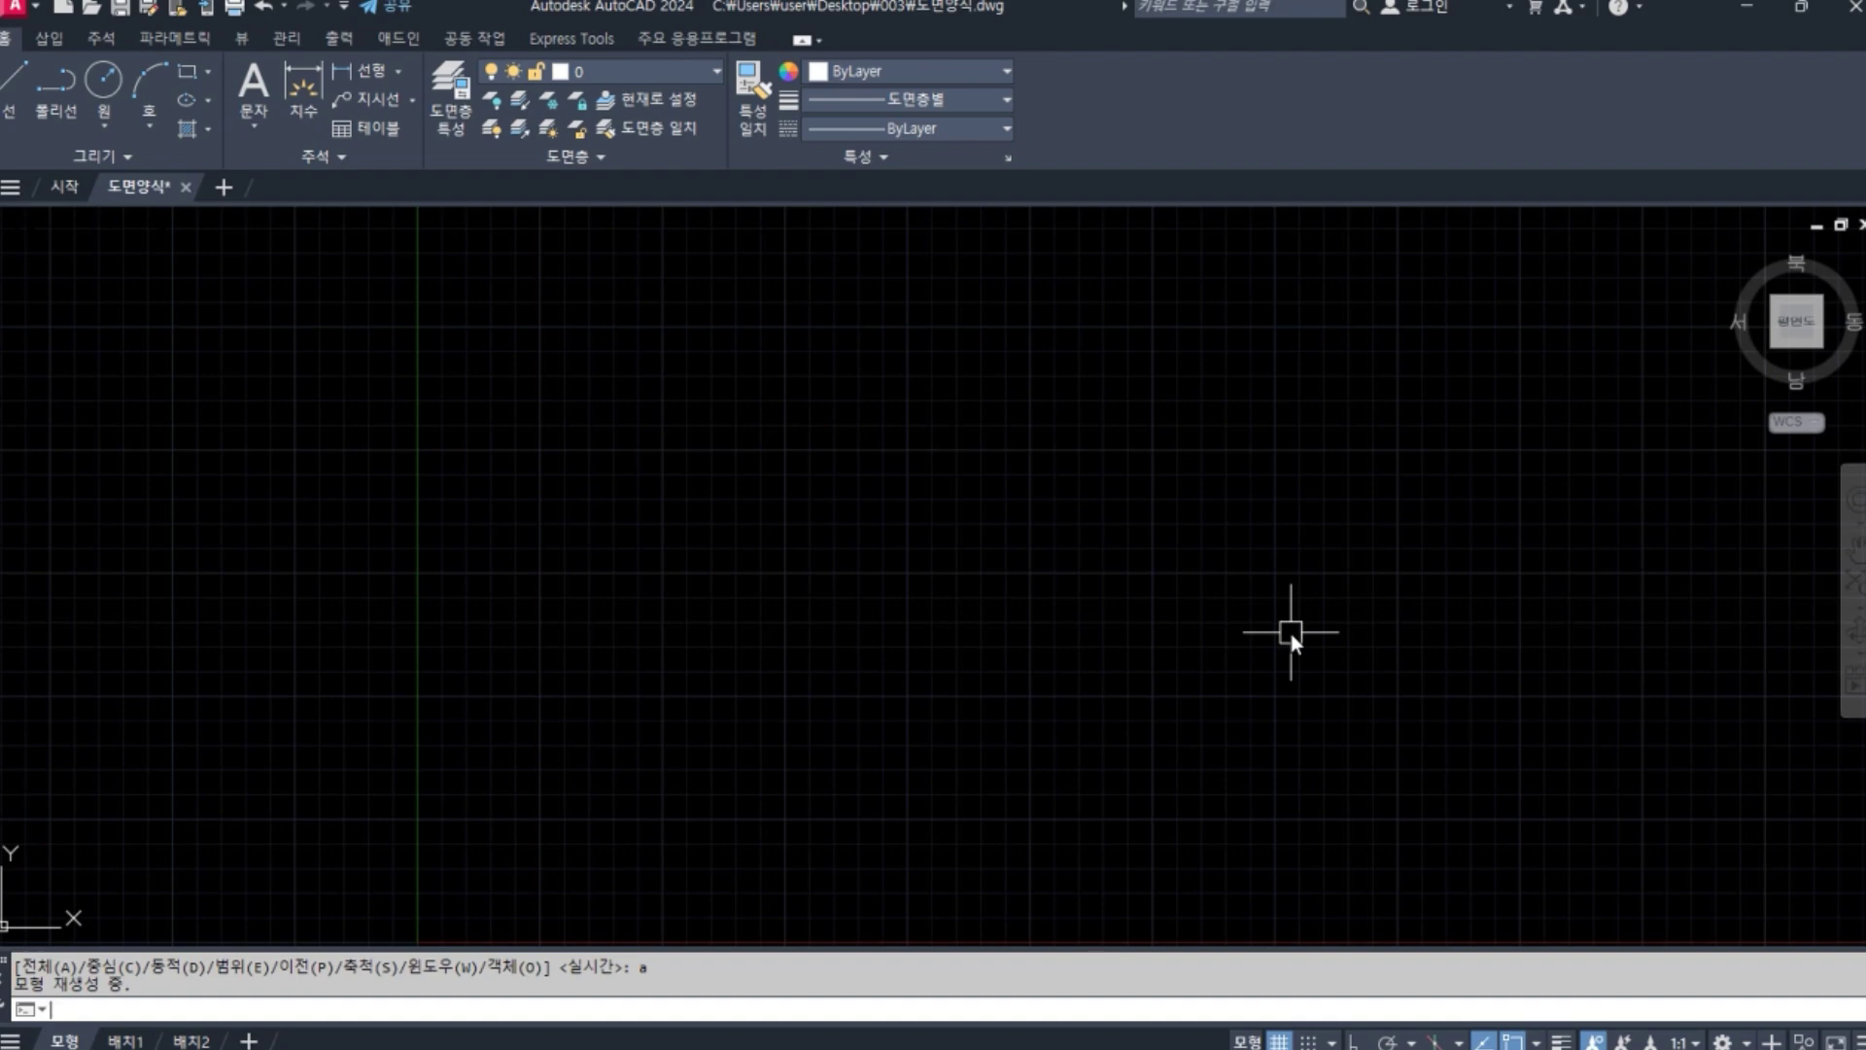
Draw a rectangle for the sheet outline from 0,0 to 420,297.
key("Return")
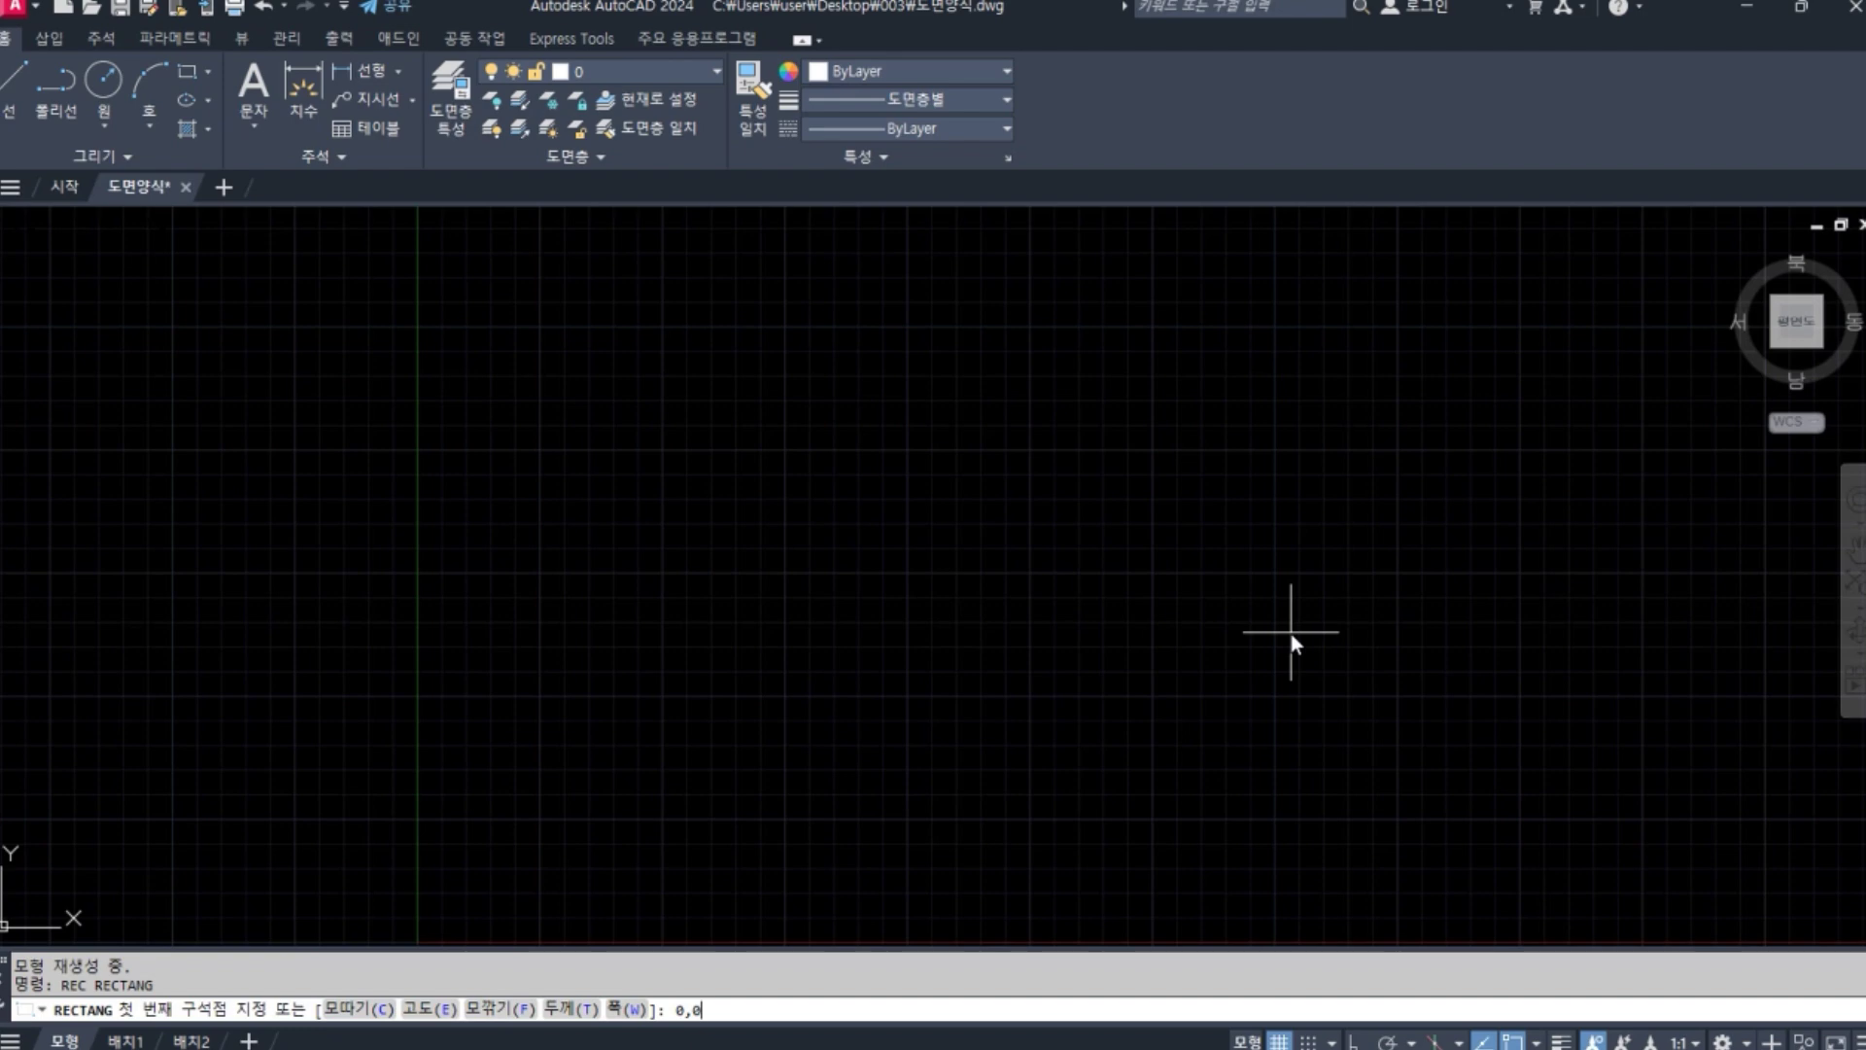
key("Return")
type("420,297")
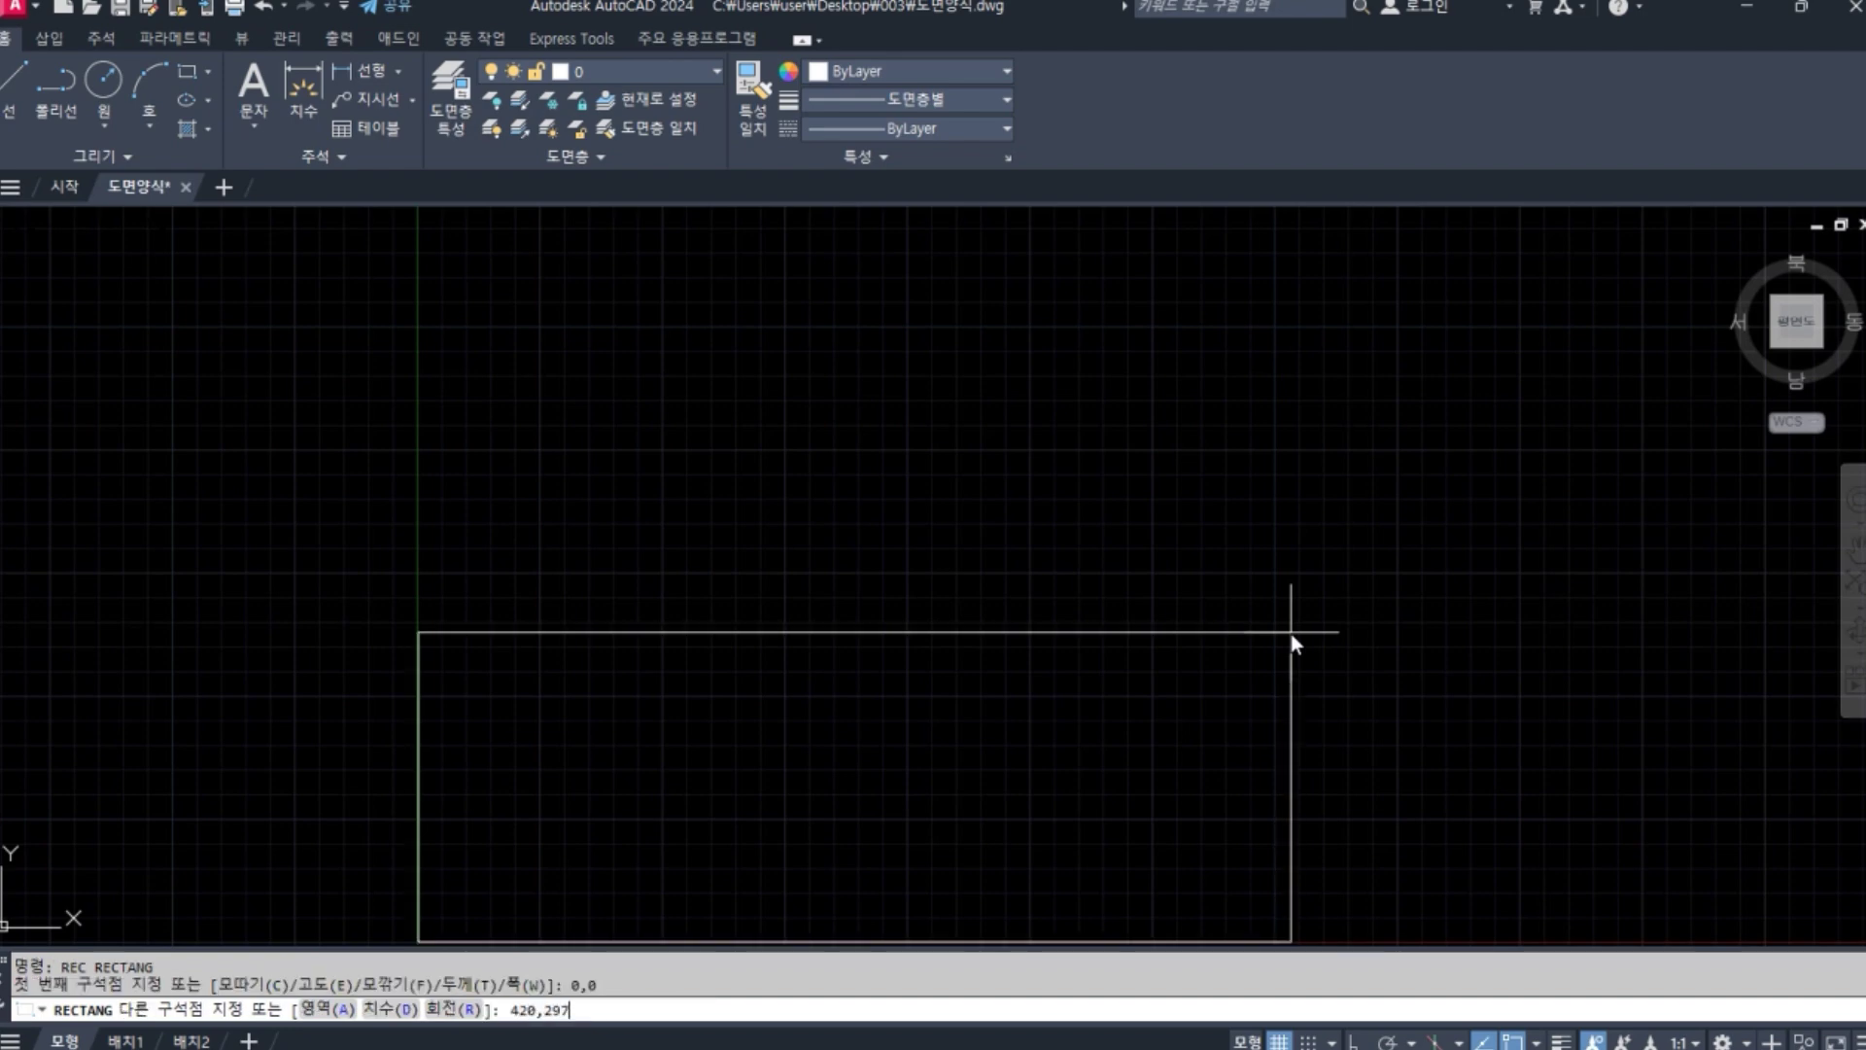
key("Return")
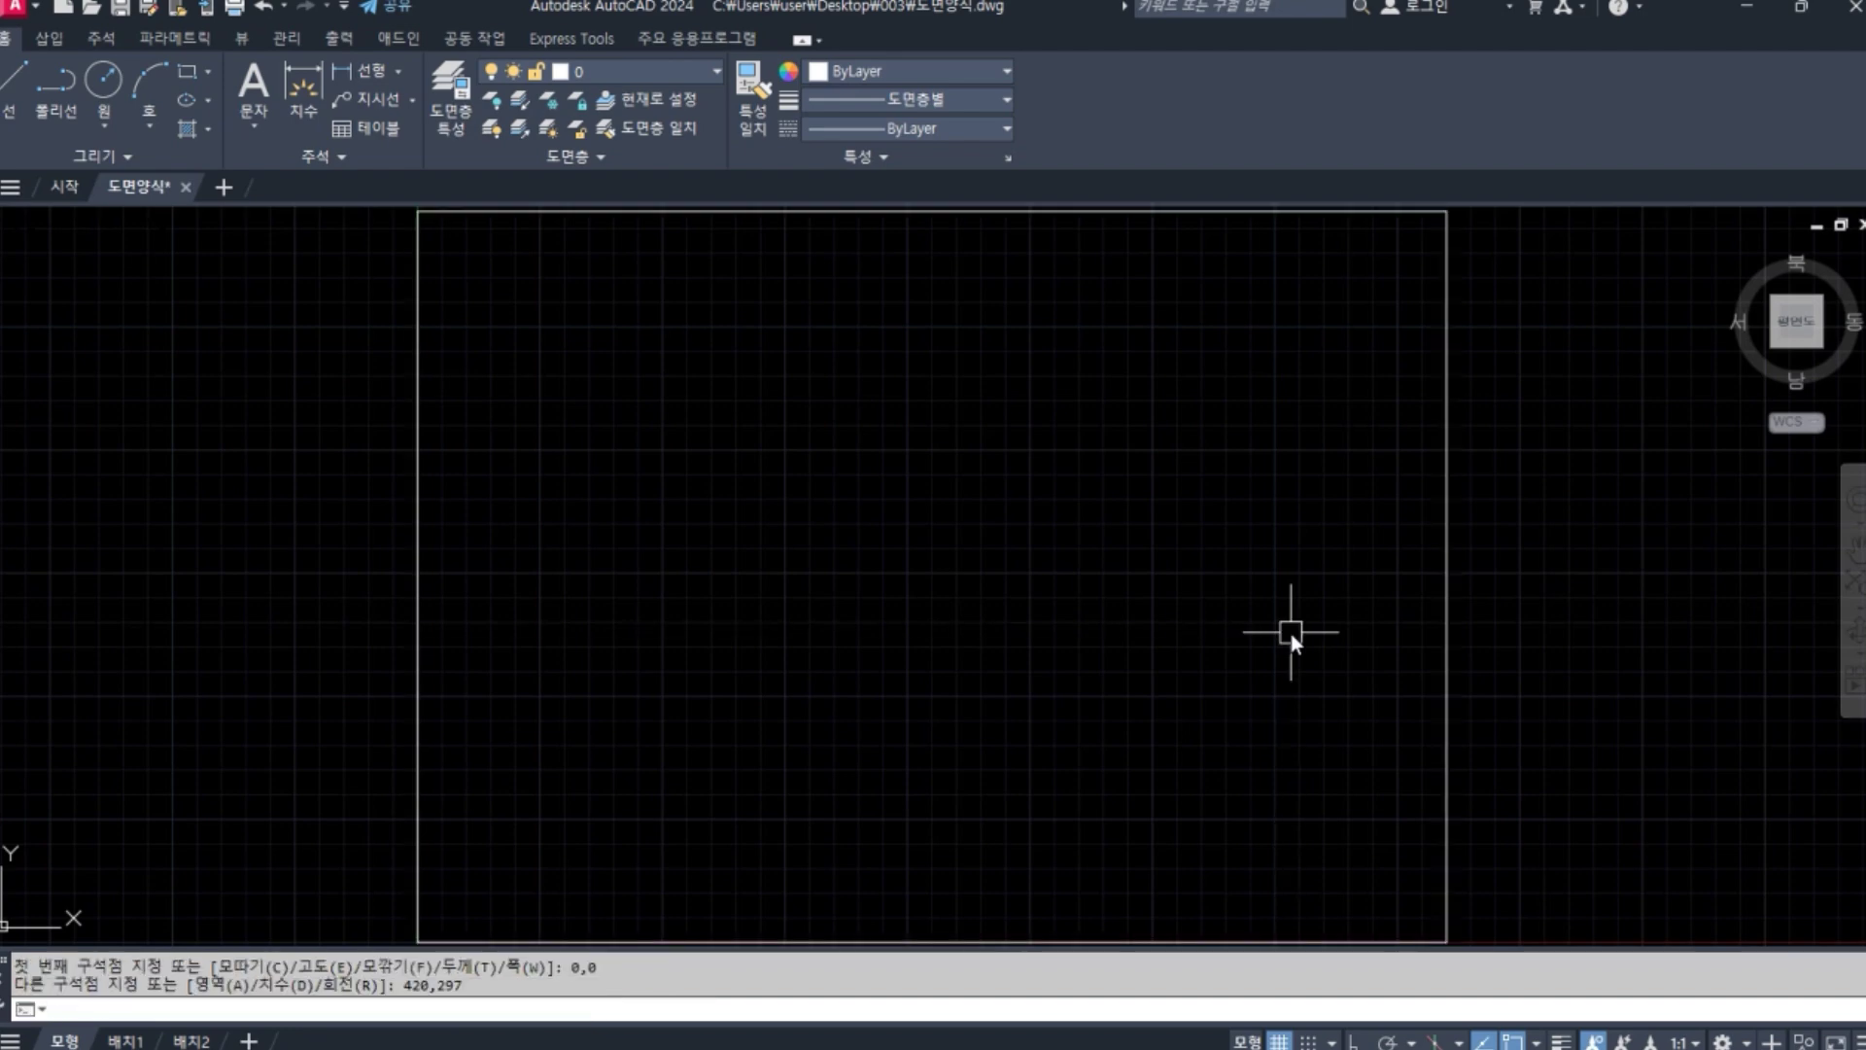
Offset the sheet outline inward by 10 to form the inner border.
type("o")
key("Return")
type("10")
key("Return")
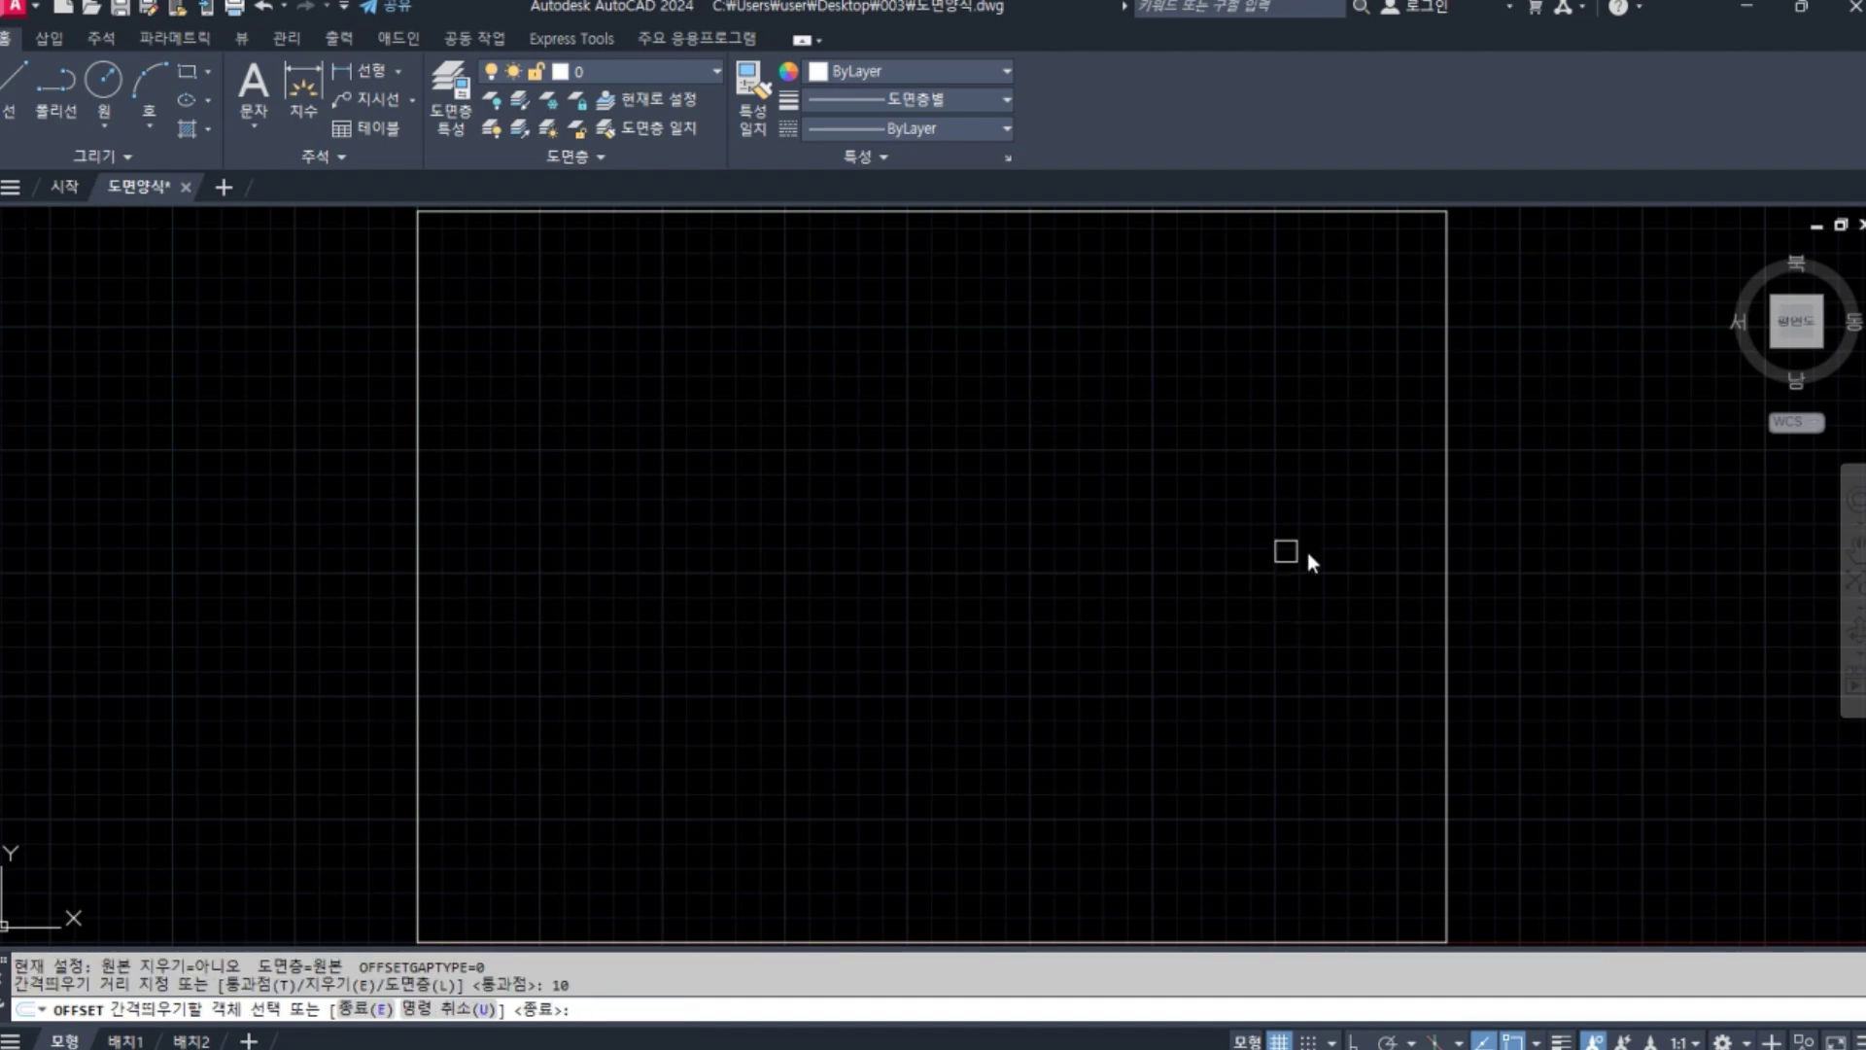
left_click(1437, 436)
left_click(1361, 482)
key("Return")
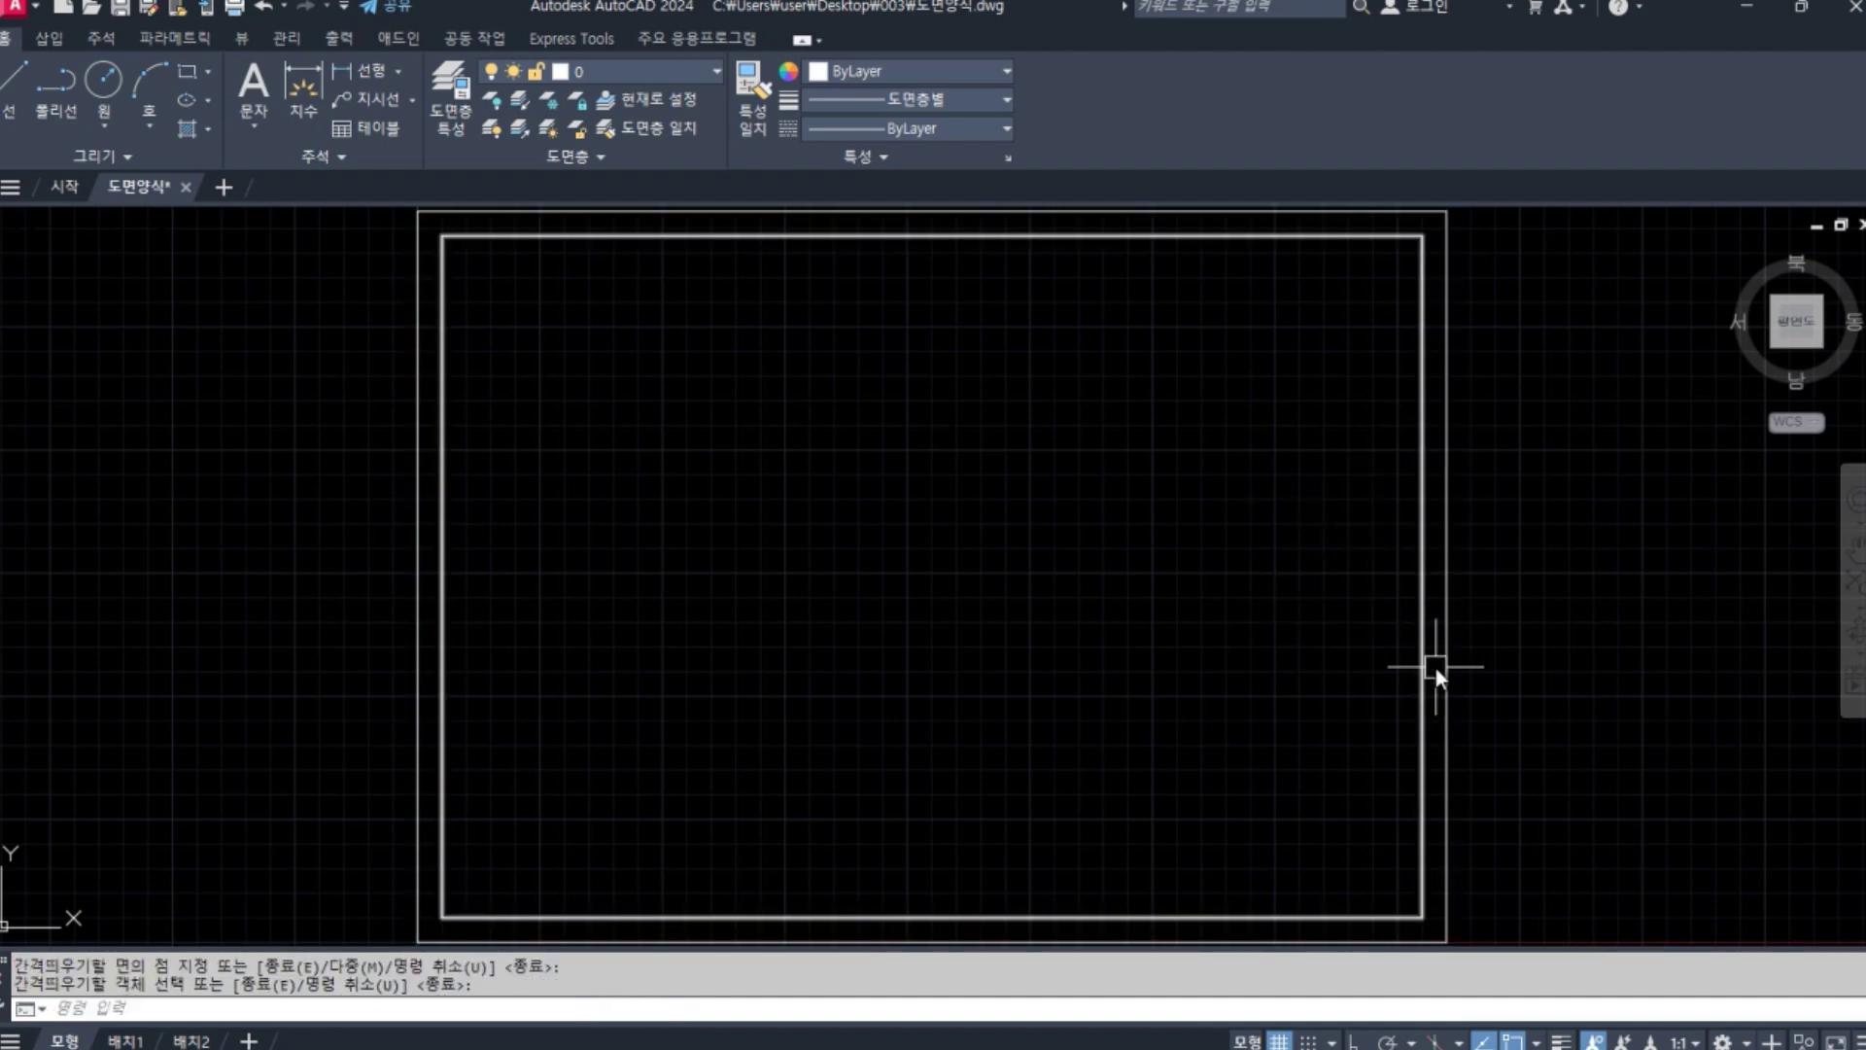
Delete the outer sheet outline, keeping the inner border, and turn off the grid display.
key("Return")
left_click(1445, 588)
key("Delete")
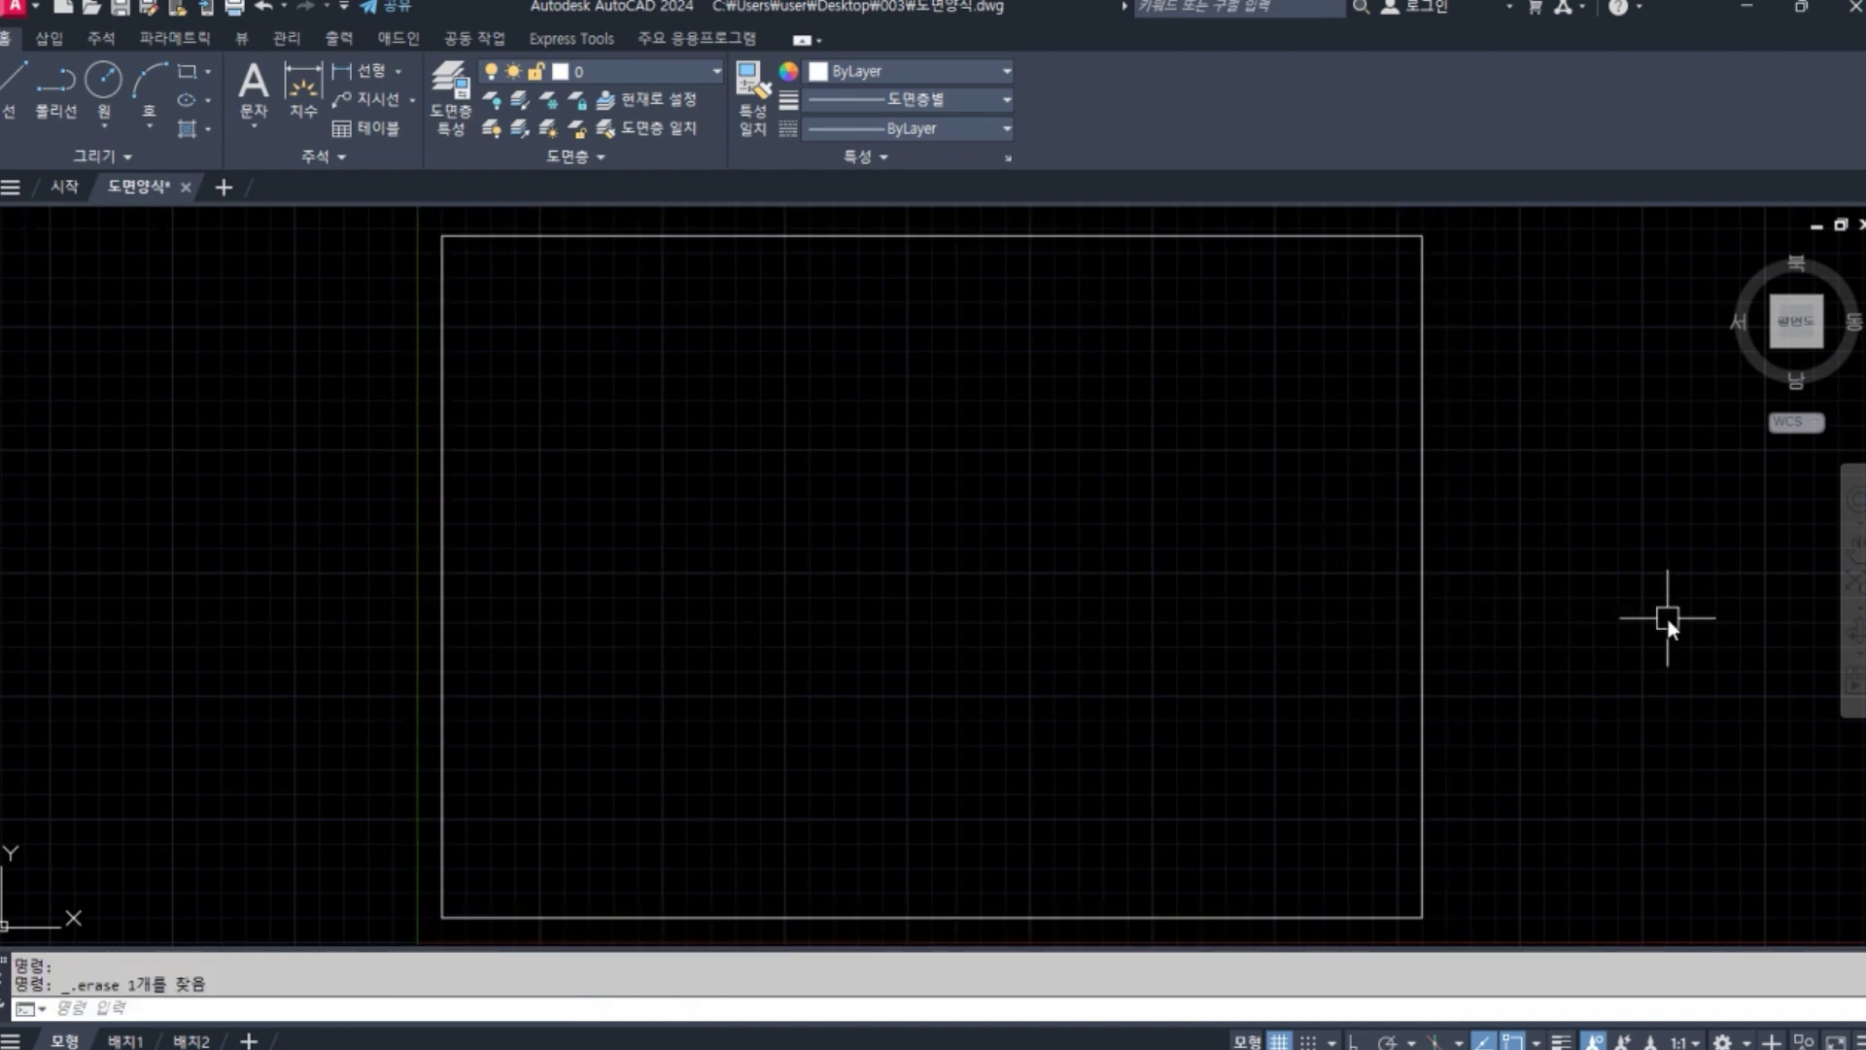
key("F7")
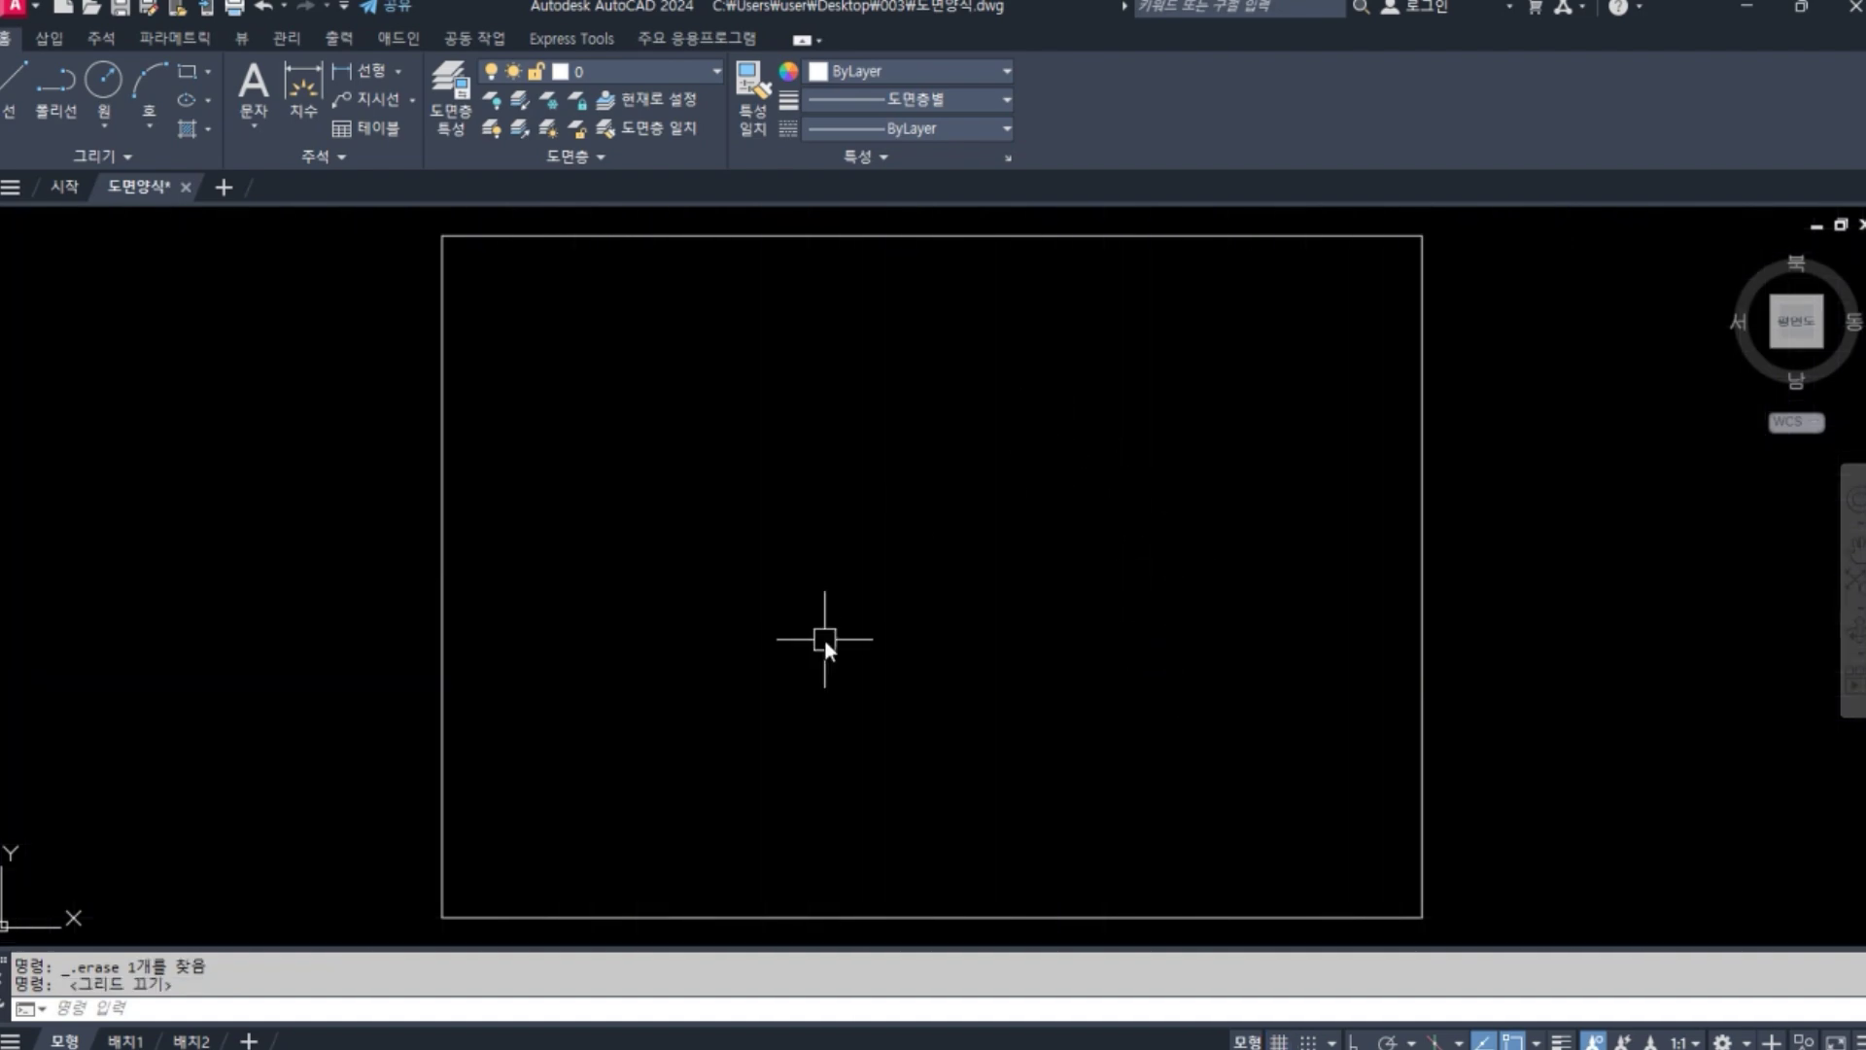
type("rec")
key("Return")
left_click(445, 236)
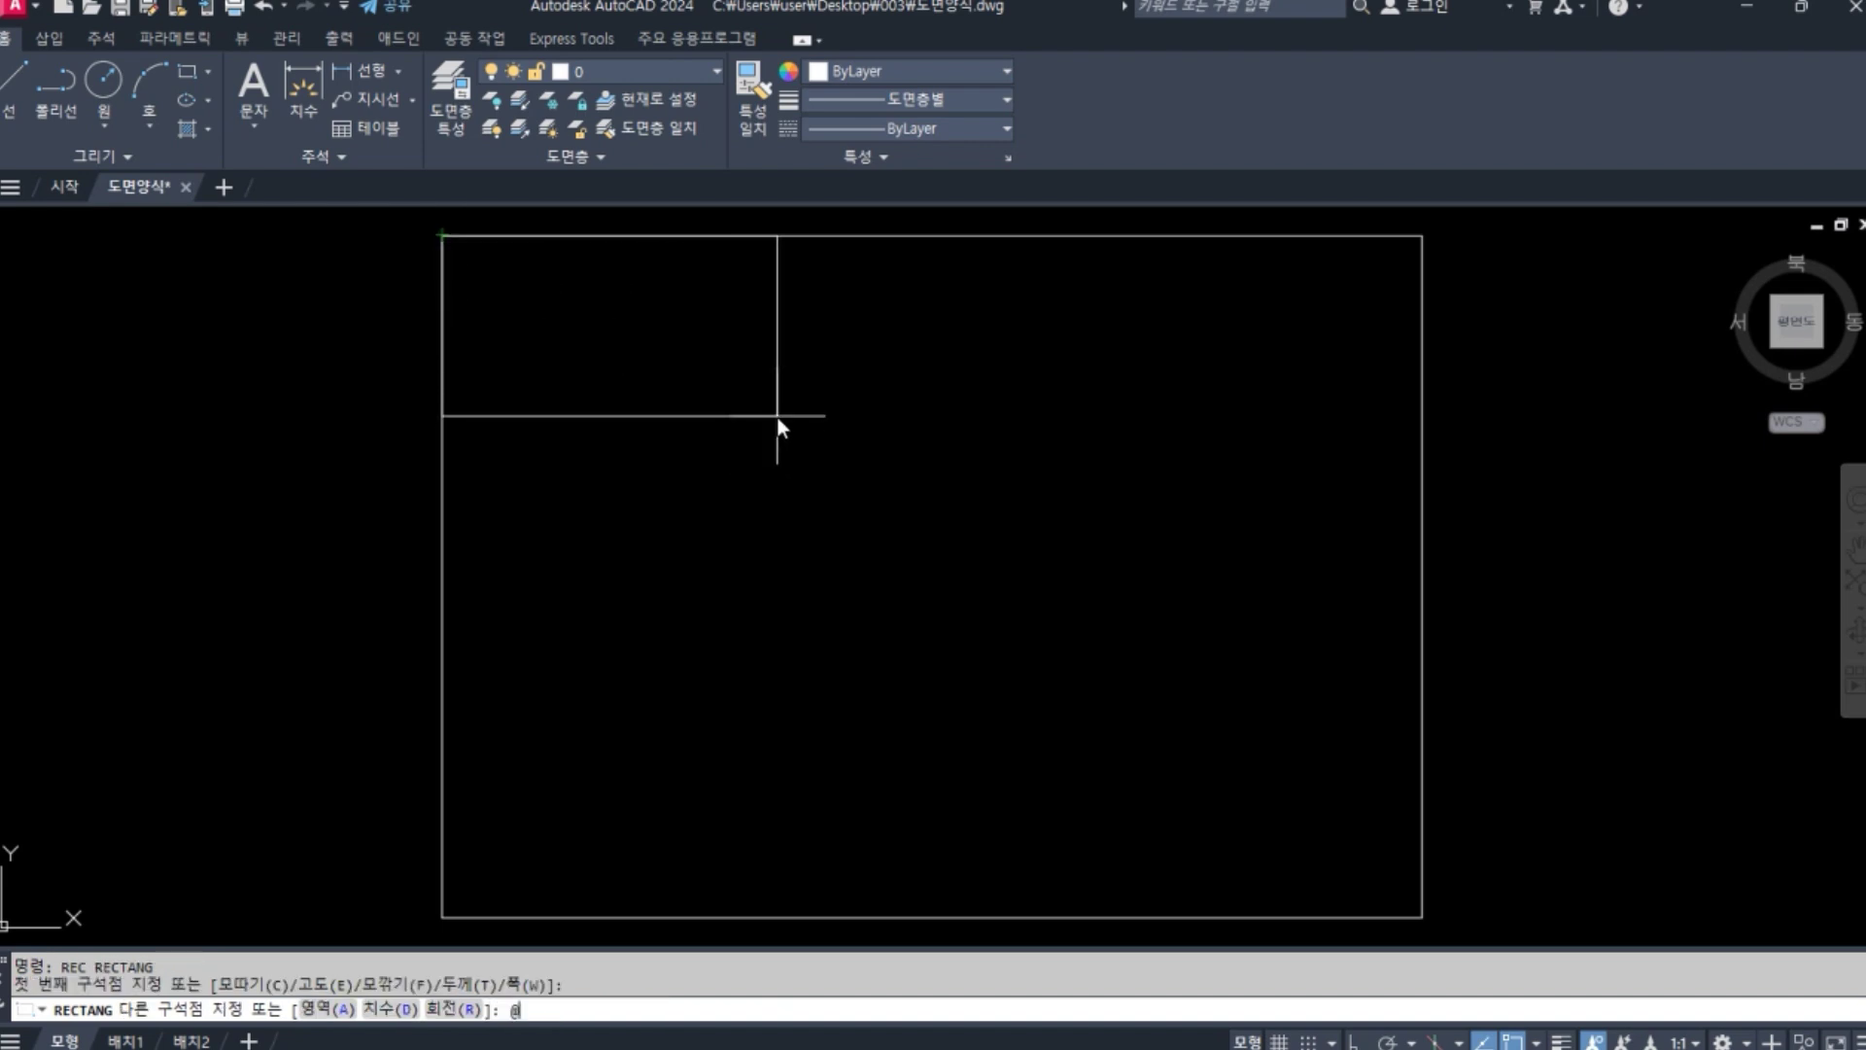
type("@100,-30")
key("Return")
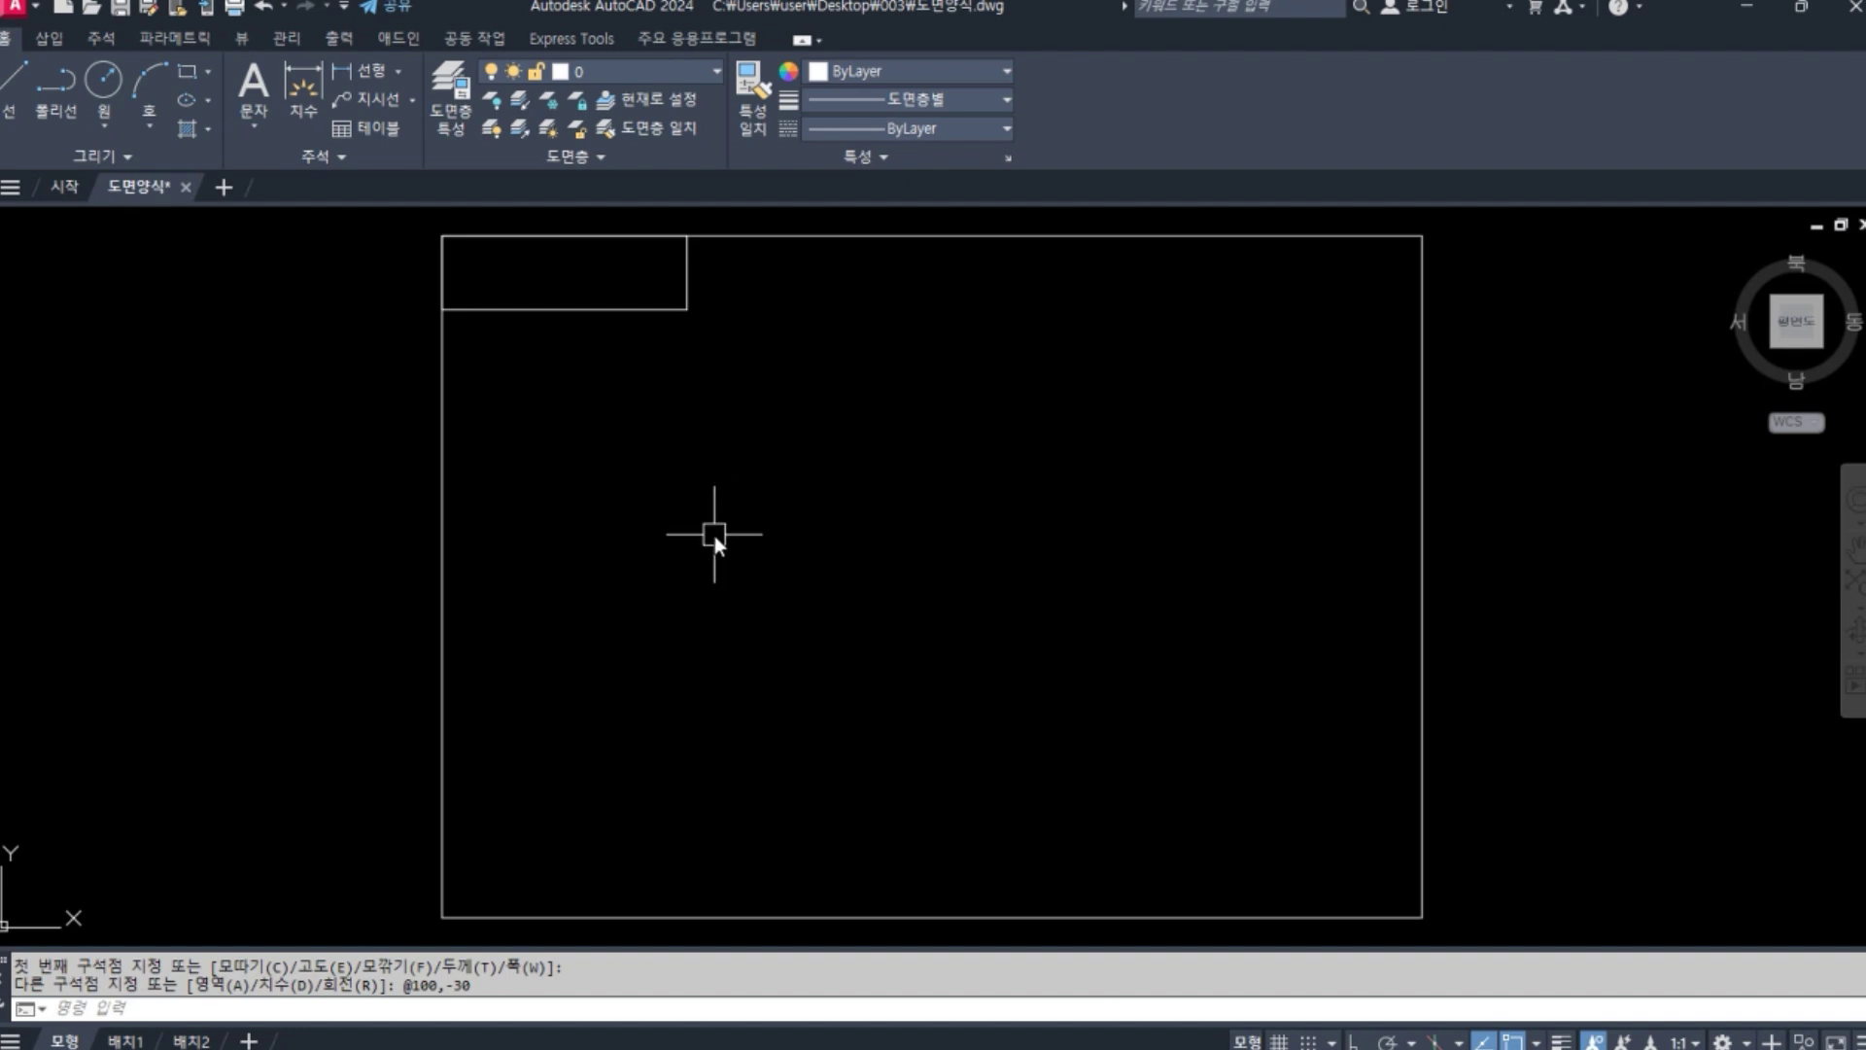
Explode the title block rectangle and delete its top and left edges that overlap the border.
type("x")
key("Return")
left_click(585, 303)
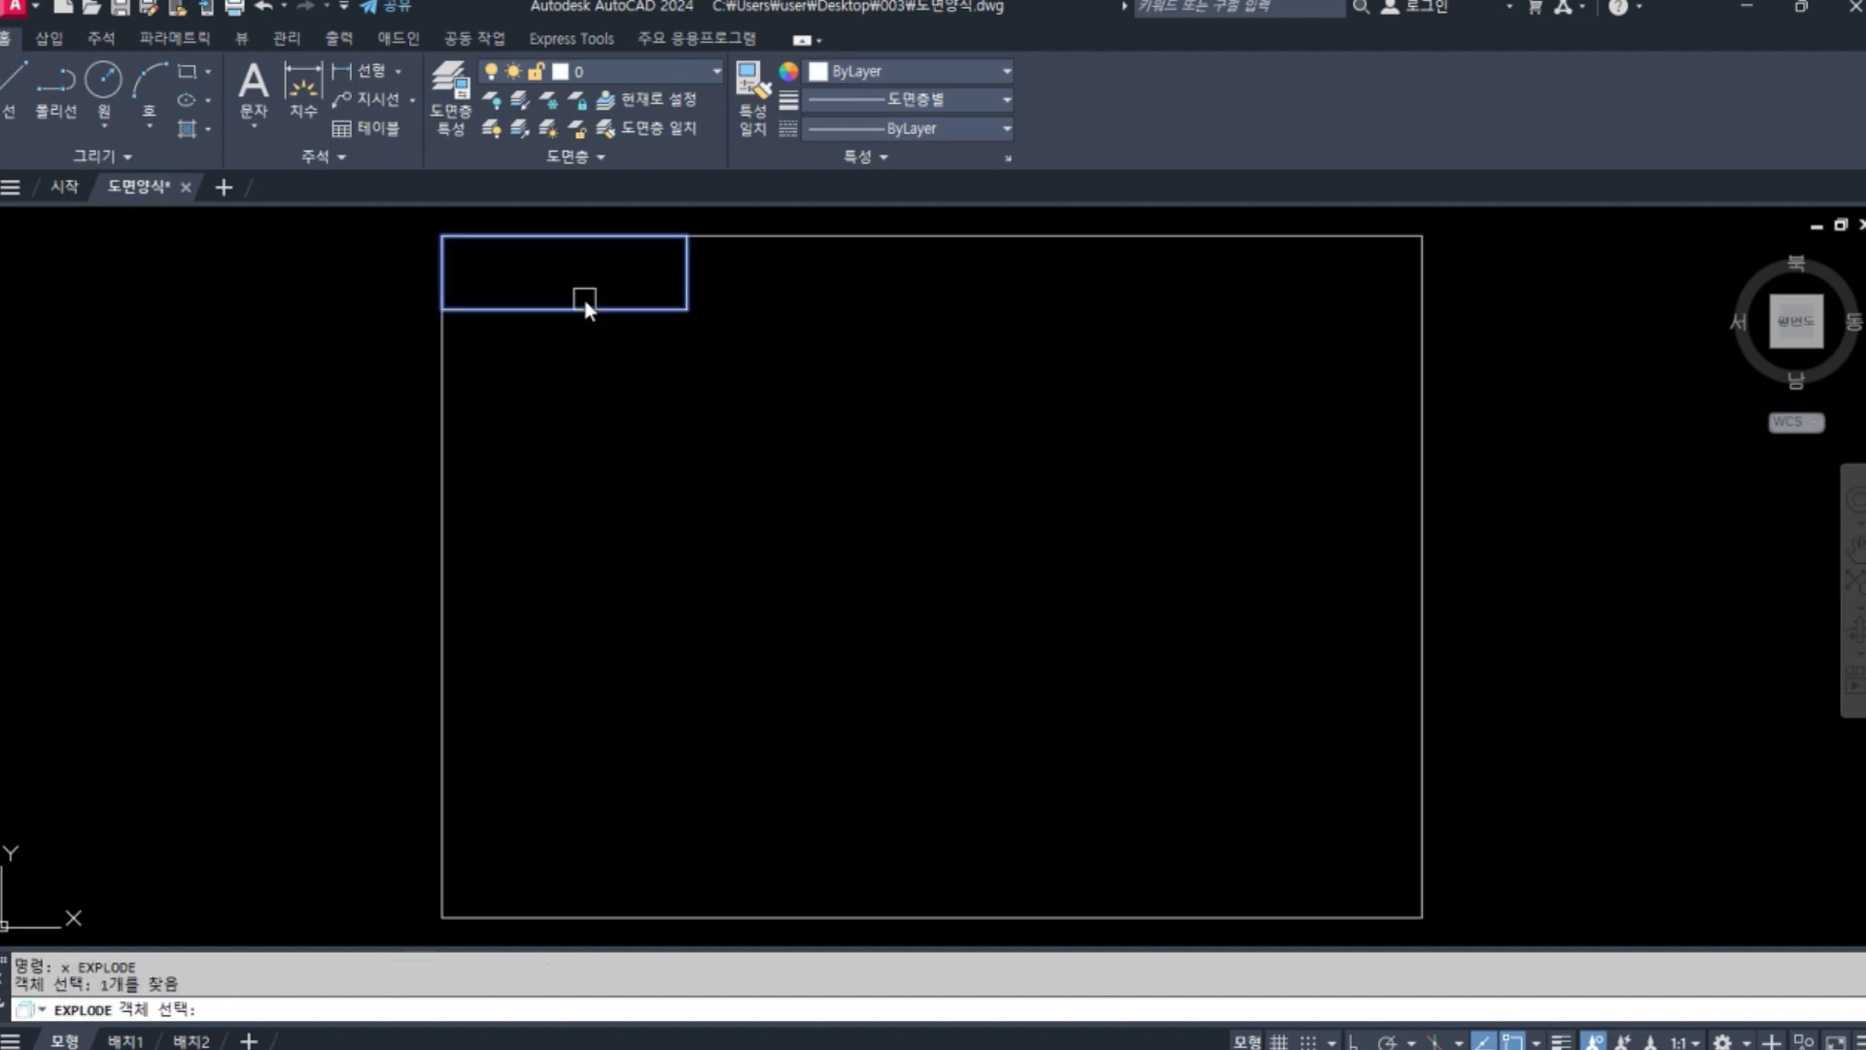
key("Return")
left_click(575, 237)
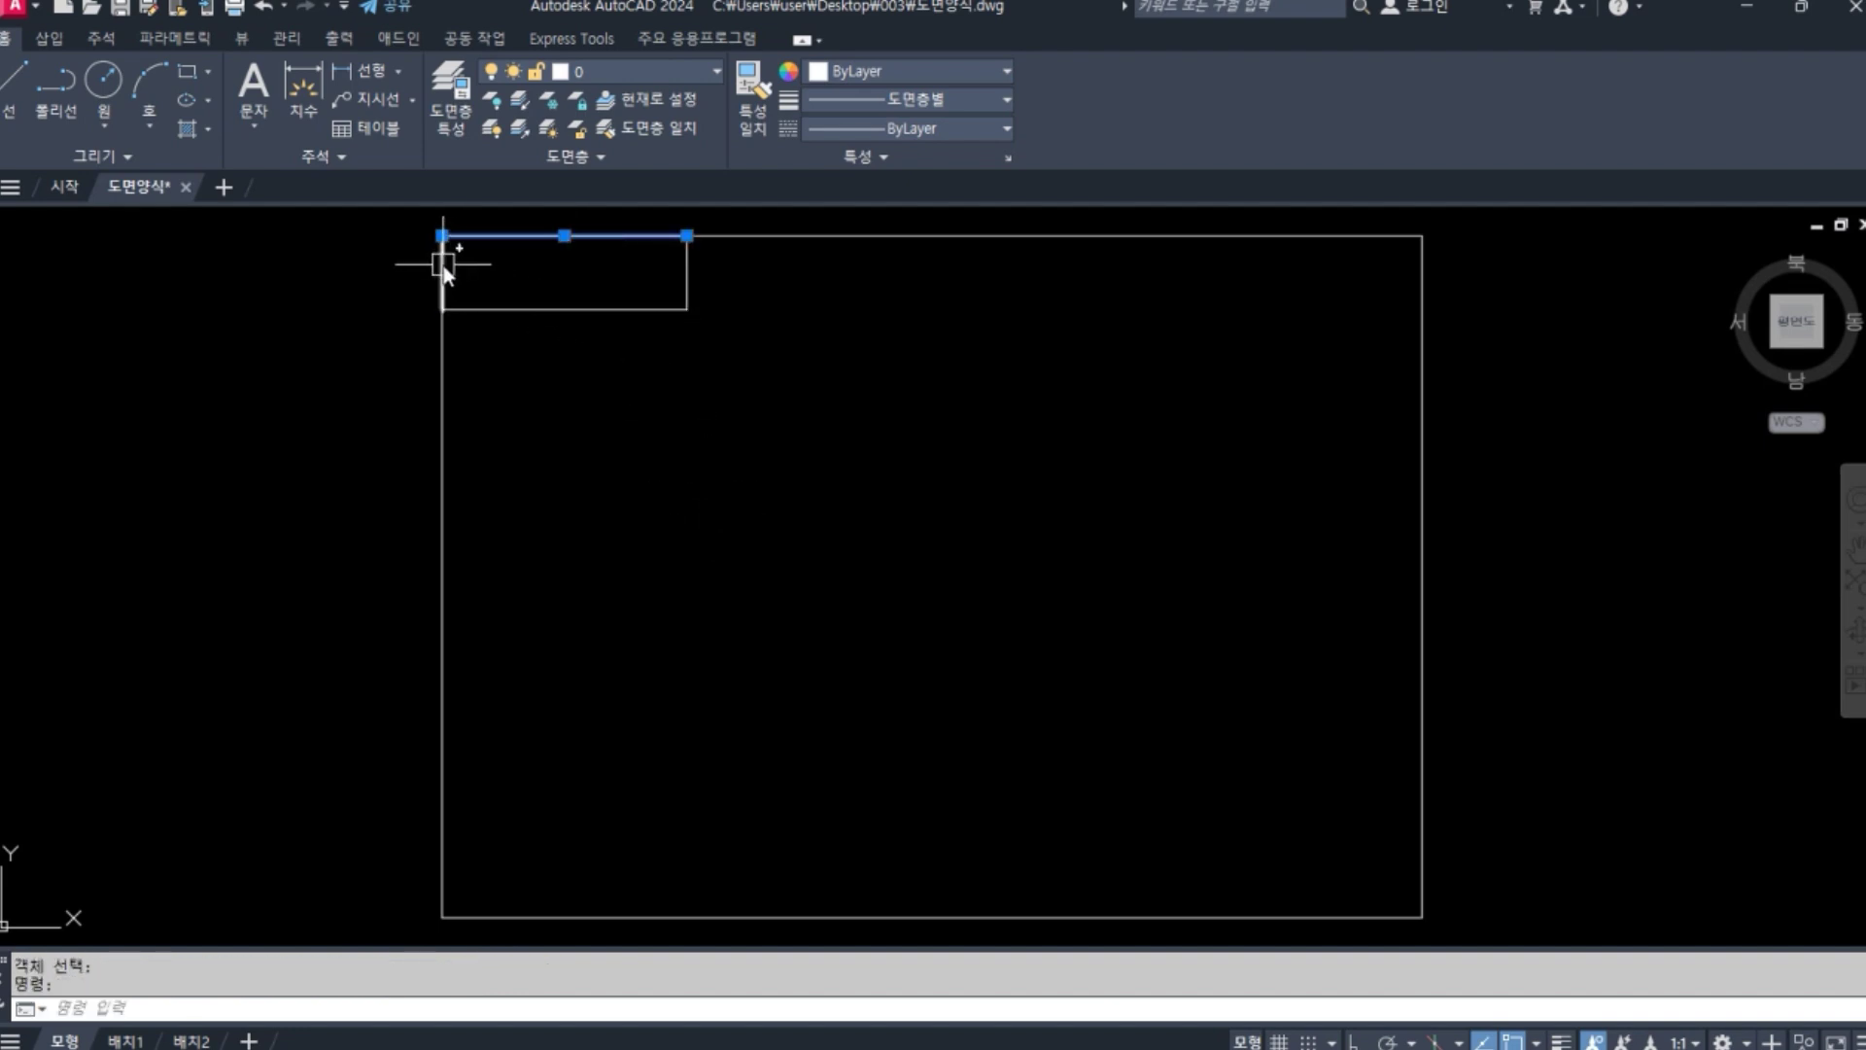
left_click(443, 271)
key("Delete")
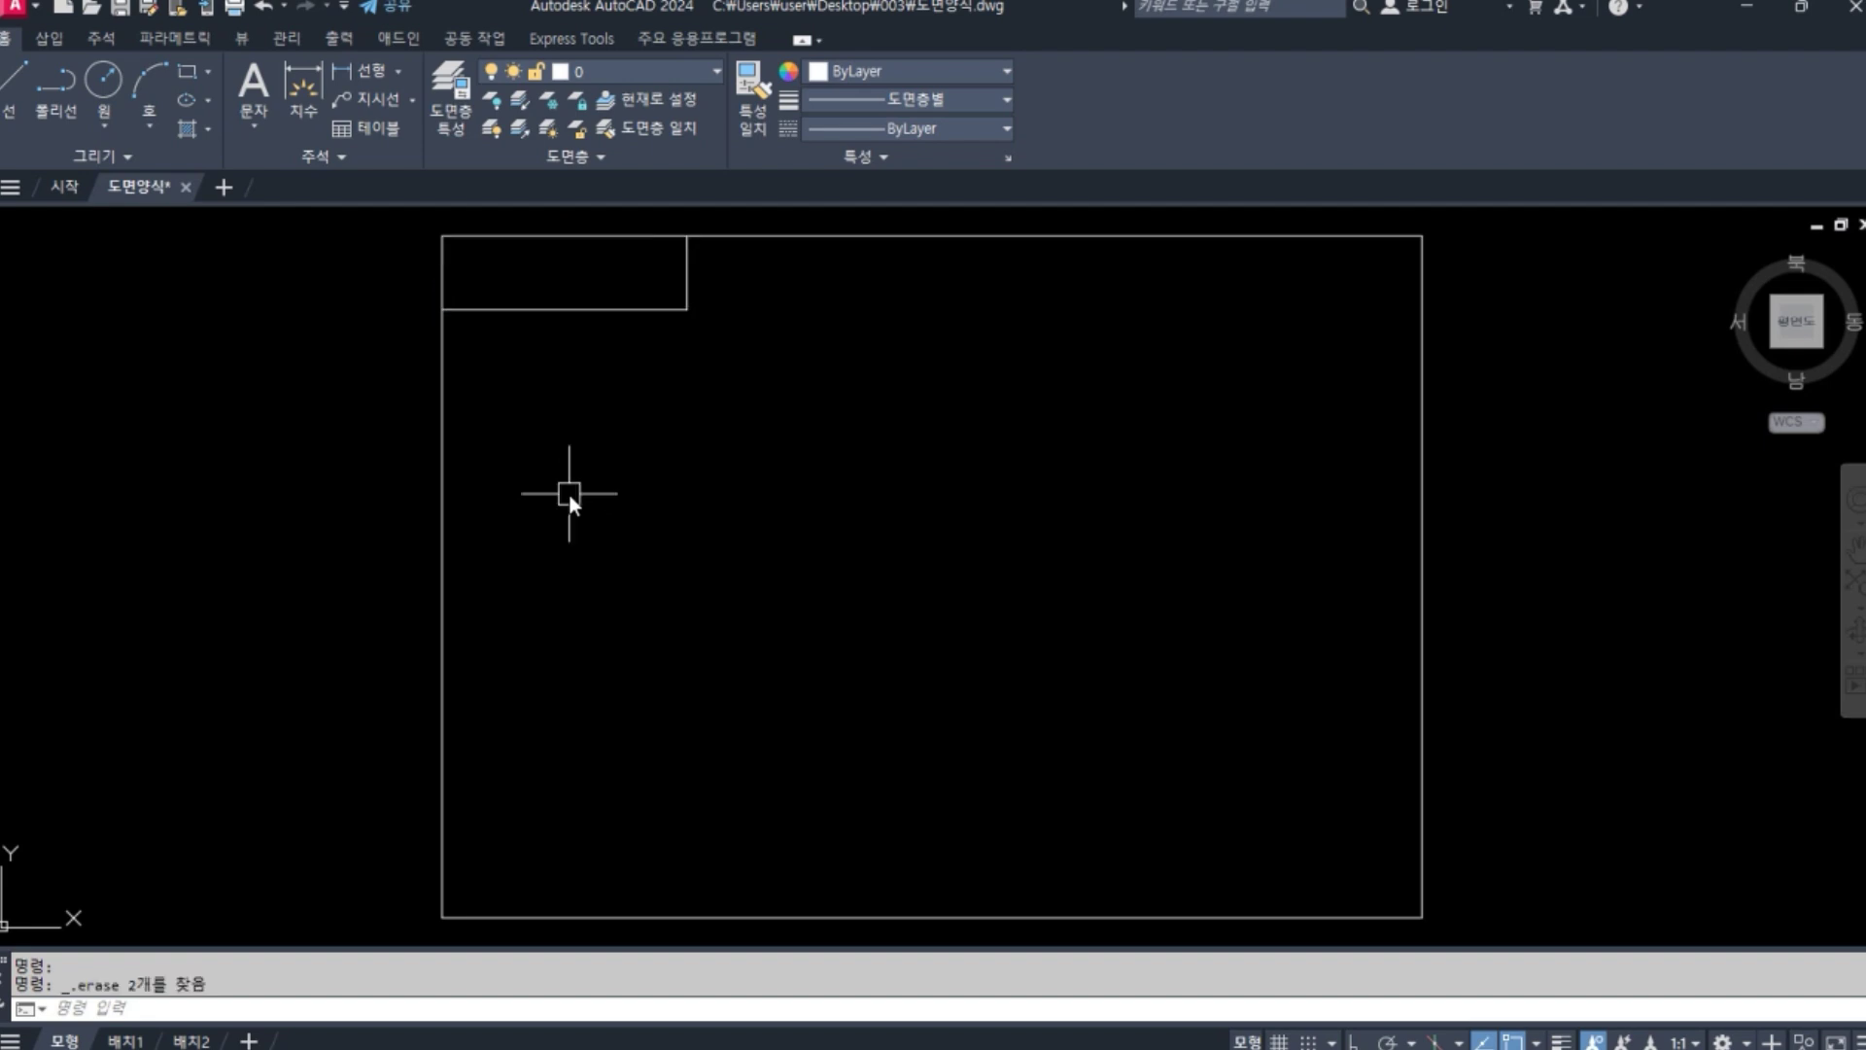
Offset the title block's bottom edge upward twice at 10 spacing to form three rows.
type("o")
key("Return")
type("10")
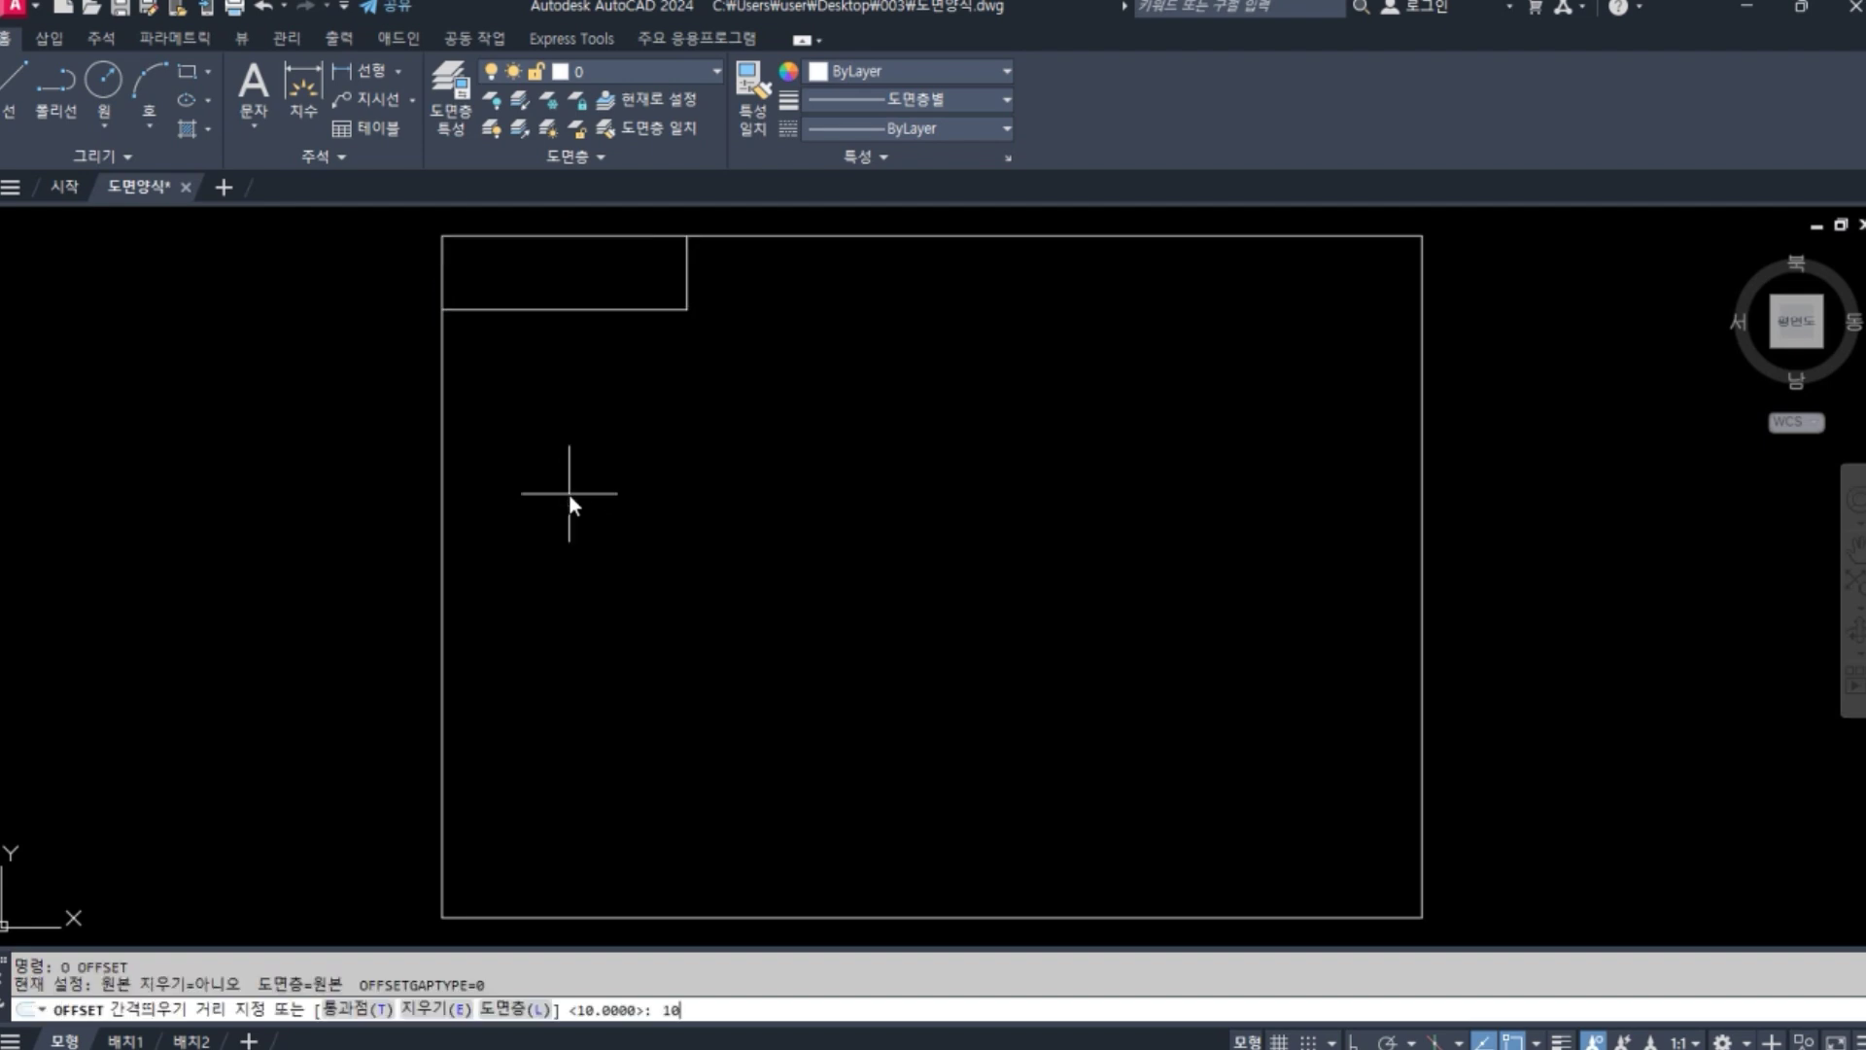
key("Return")
left_click(626, 310)
left_click(622, 290)
left_click(626, 285)
left_click(624, 254)
key("Return")
Offset the title block's right edge inward by 50 to form a column divider.
key("Return")
type("50")
key("Return")
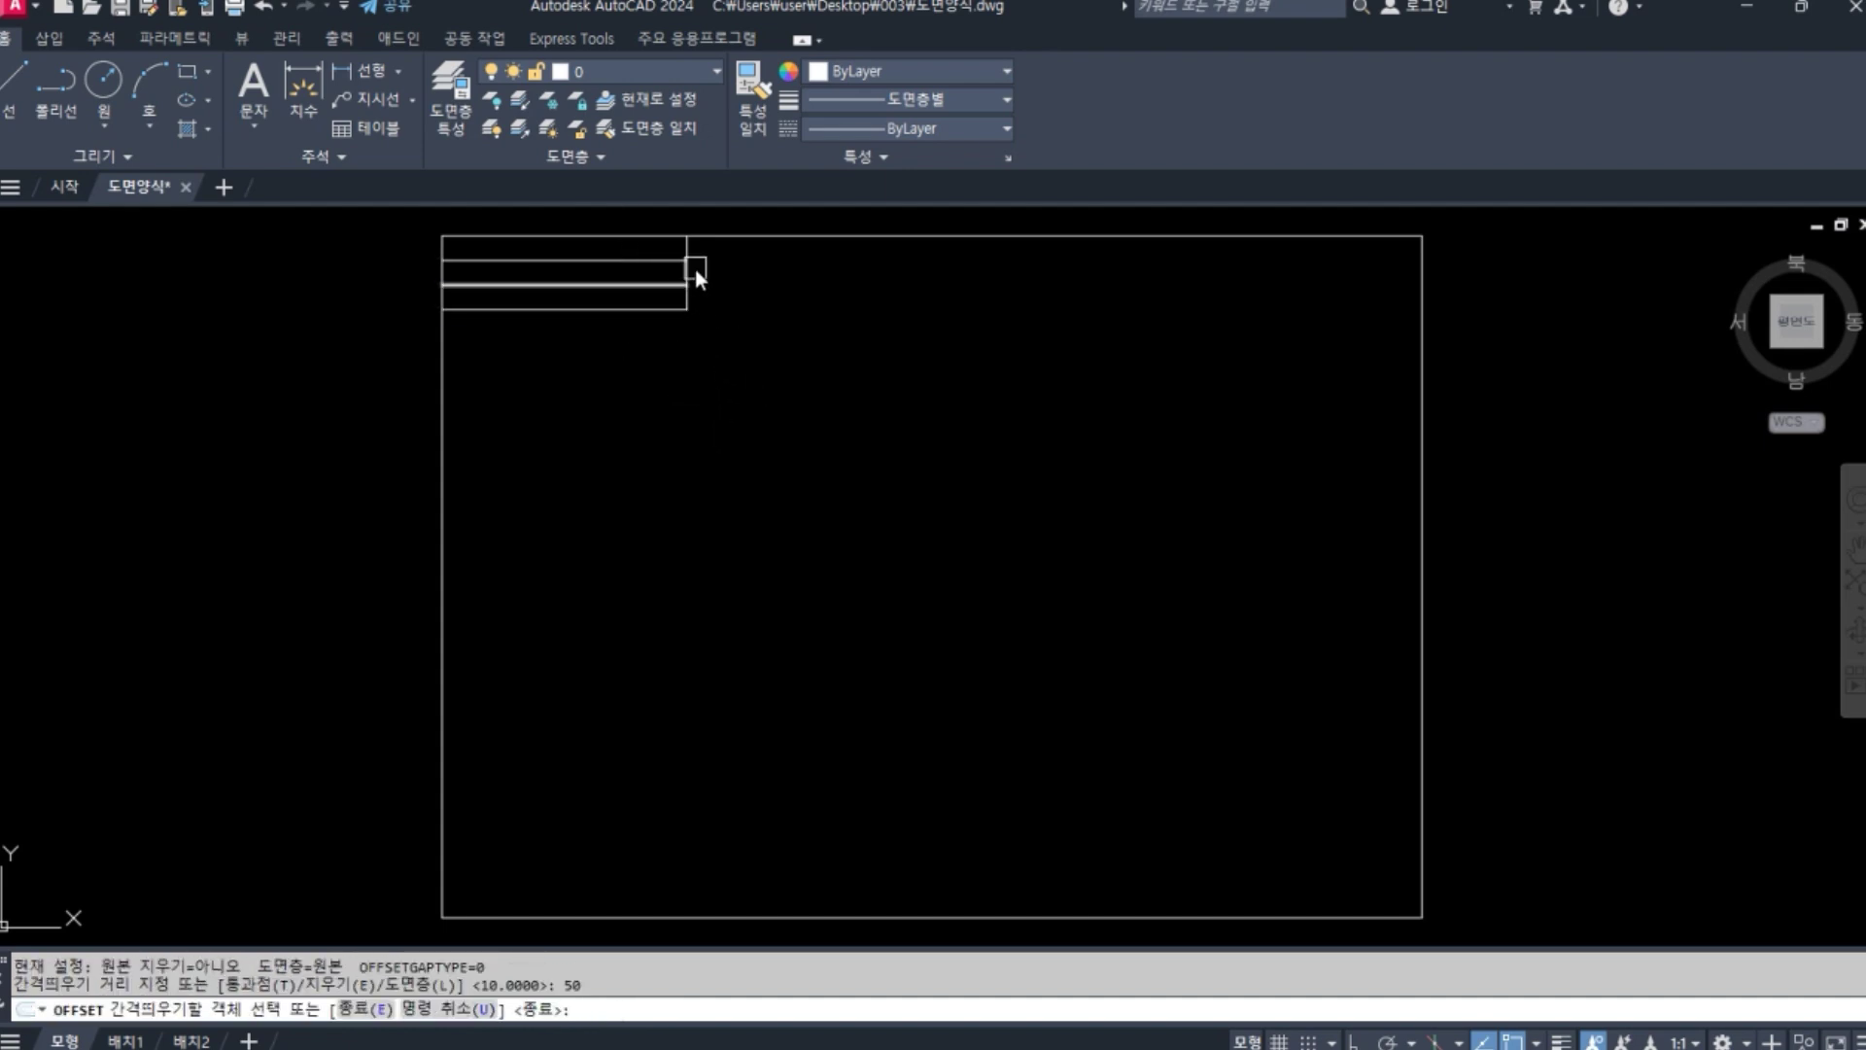
scroll(698, 260, "up", 3)
left_click(667, 237)
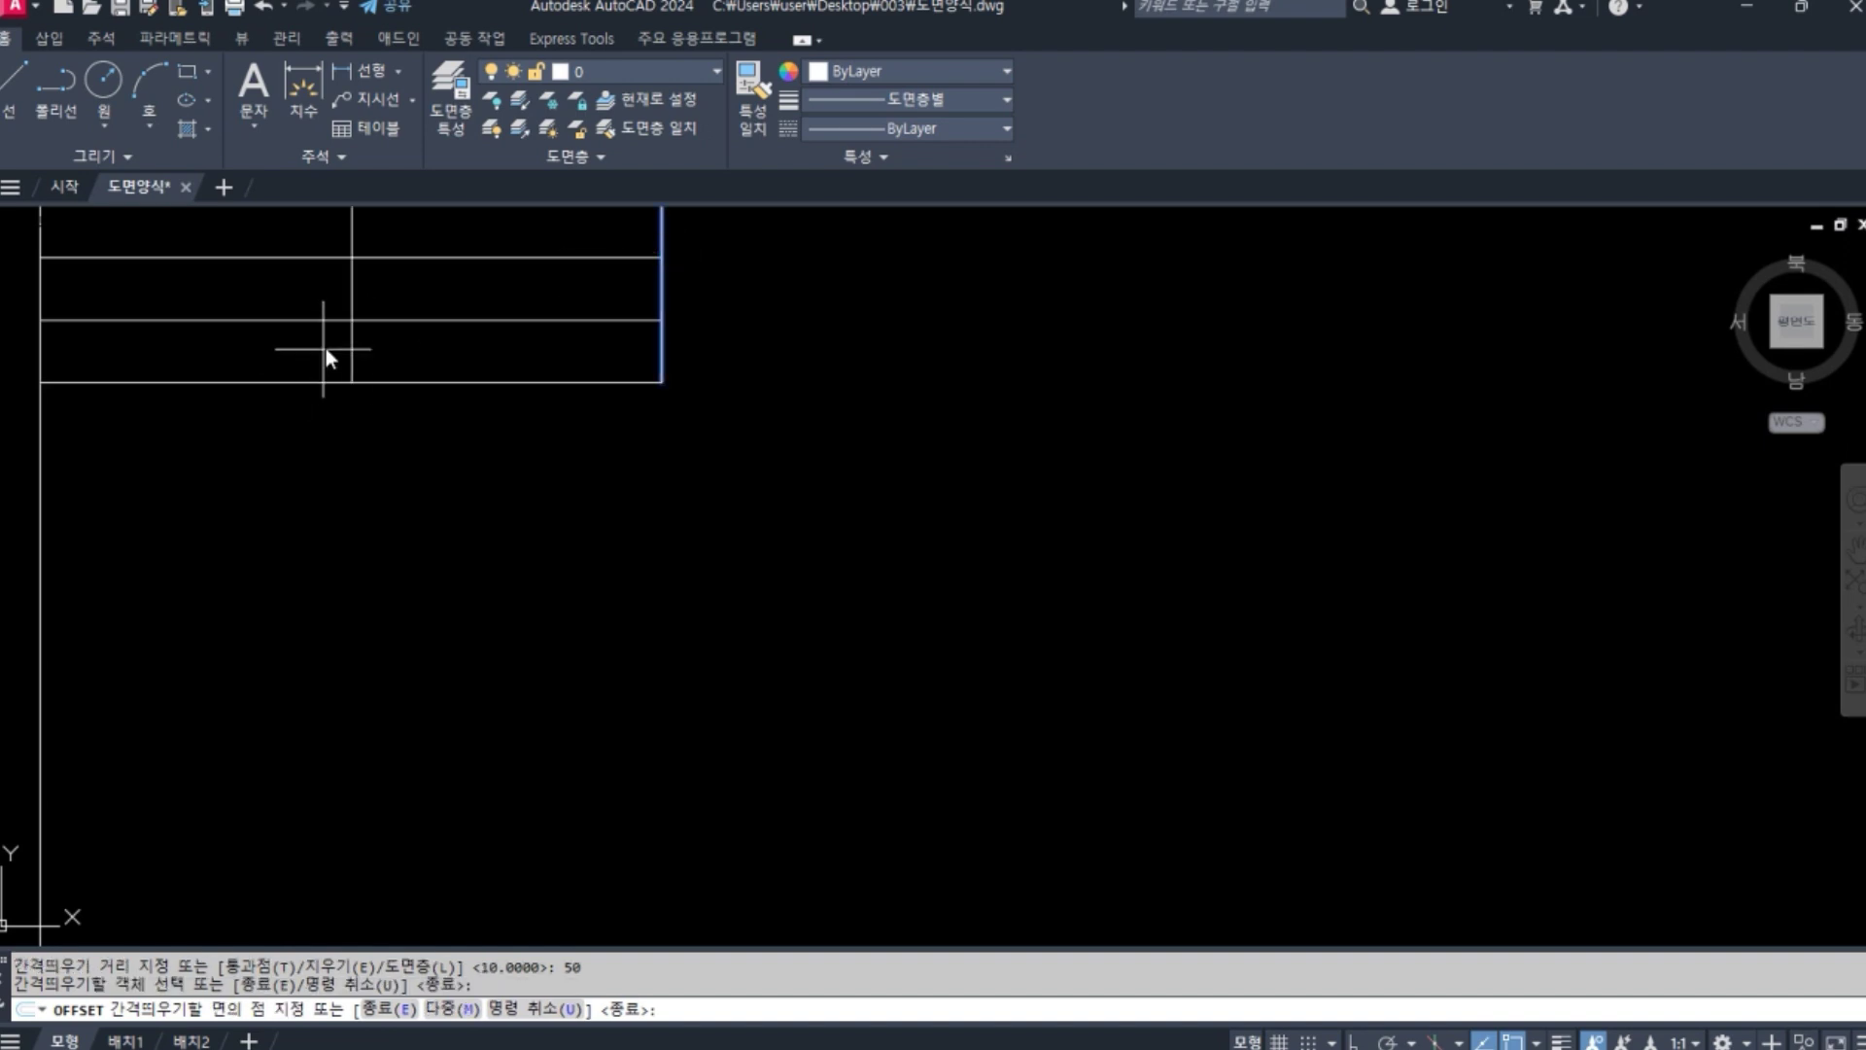
scroll(324, 348, "down", 4)
left_click(338, 359)
key("Return")
Offset the middle column divider toward the left border by 25 to split off another column.
middle_click_drag(363, 441, 655, 422)
key("Return")
type("25")
key("Return")
scroll(658, 408, "up", 3)
left_click(609, 275)
left_click(557, 279)
key("Return")
scroll(768, 510, "down", 2)
mouse_move(774, 511)
middle_mouse_down()
mouse_move(902, 568)
mouse_move(934, 550)
middle_mouse_up()
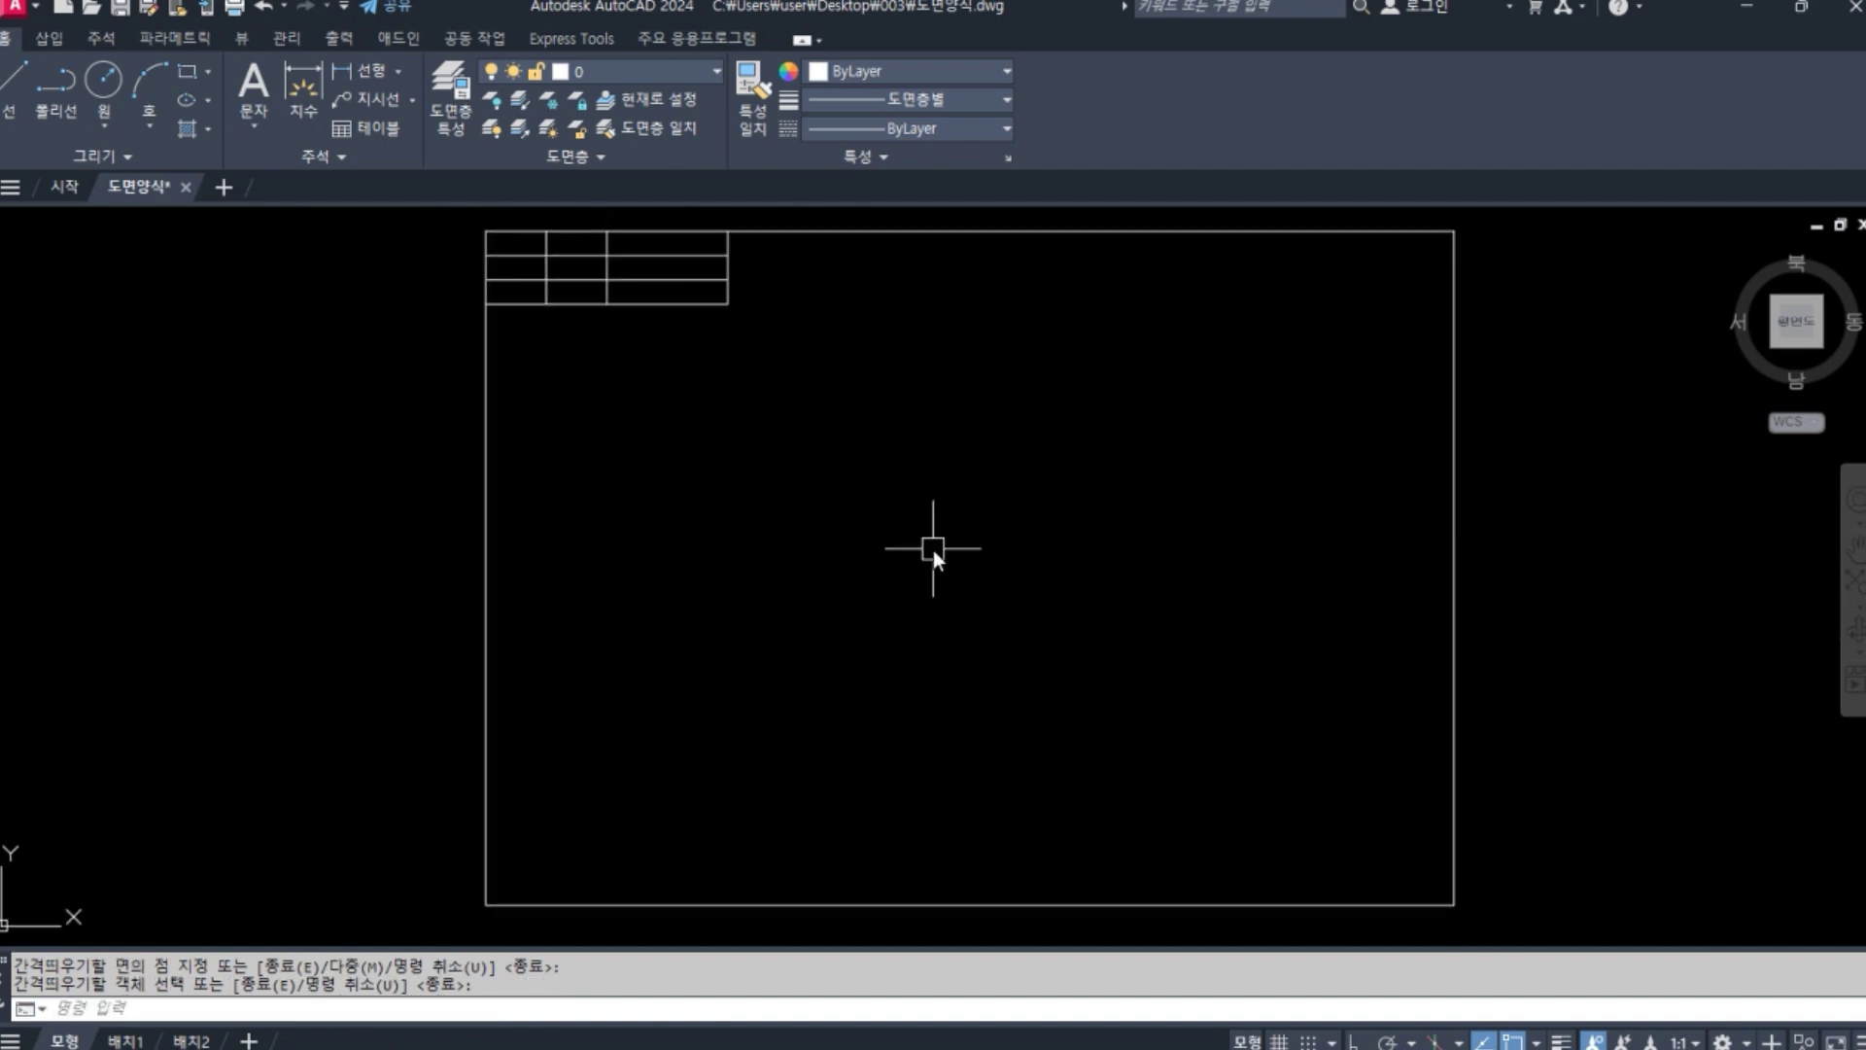
Trim away the lines of the two lower cells in the title block's wide right column.
type("tr")
key("Return")
left_click(786, 347)
left_click(595, 244)
key("Return")
left_click(811, 354)
left_click(673, 268)
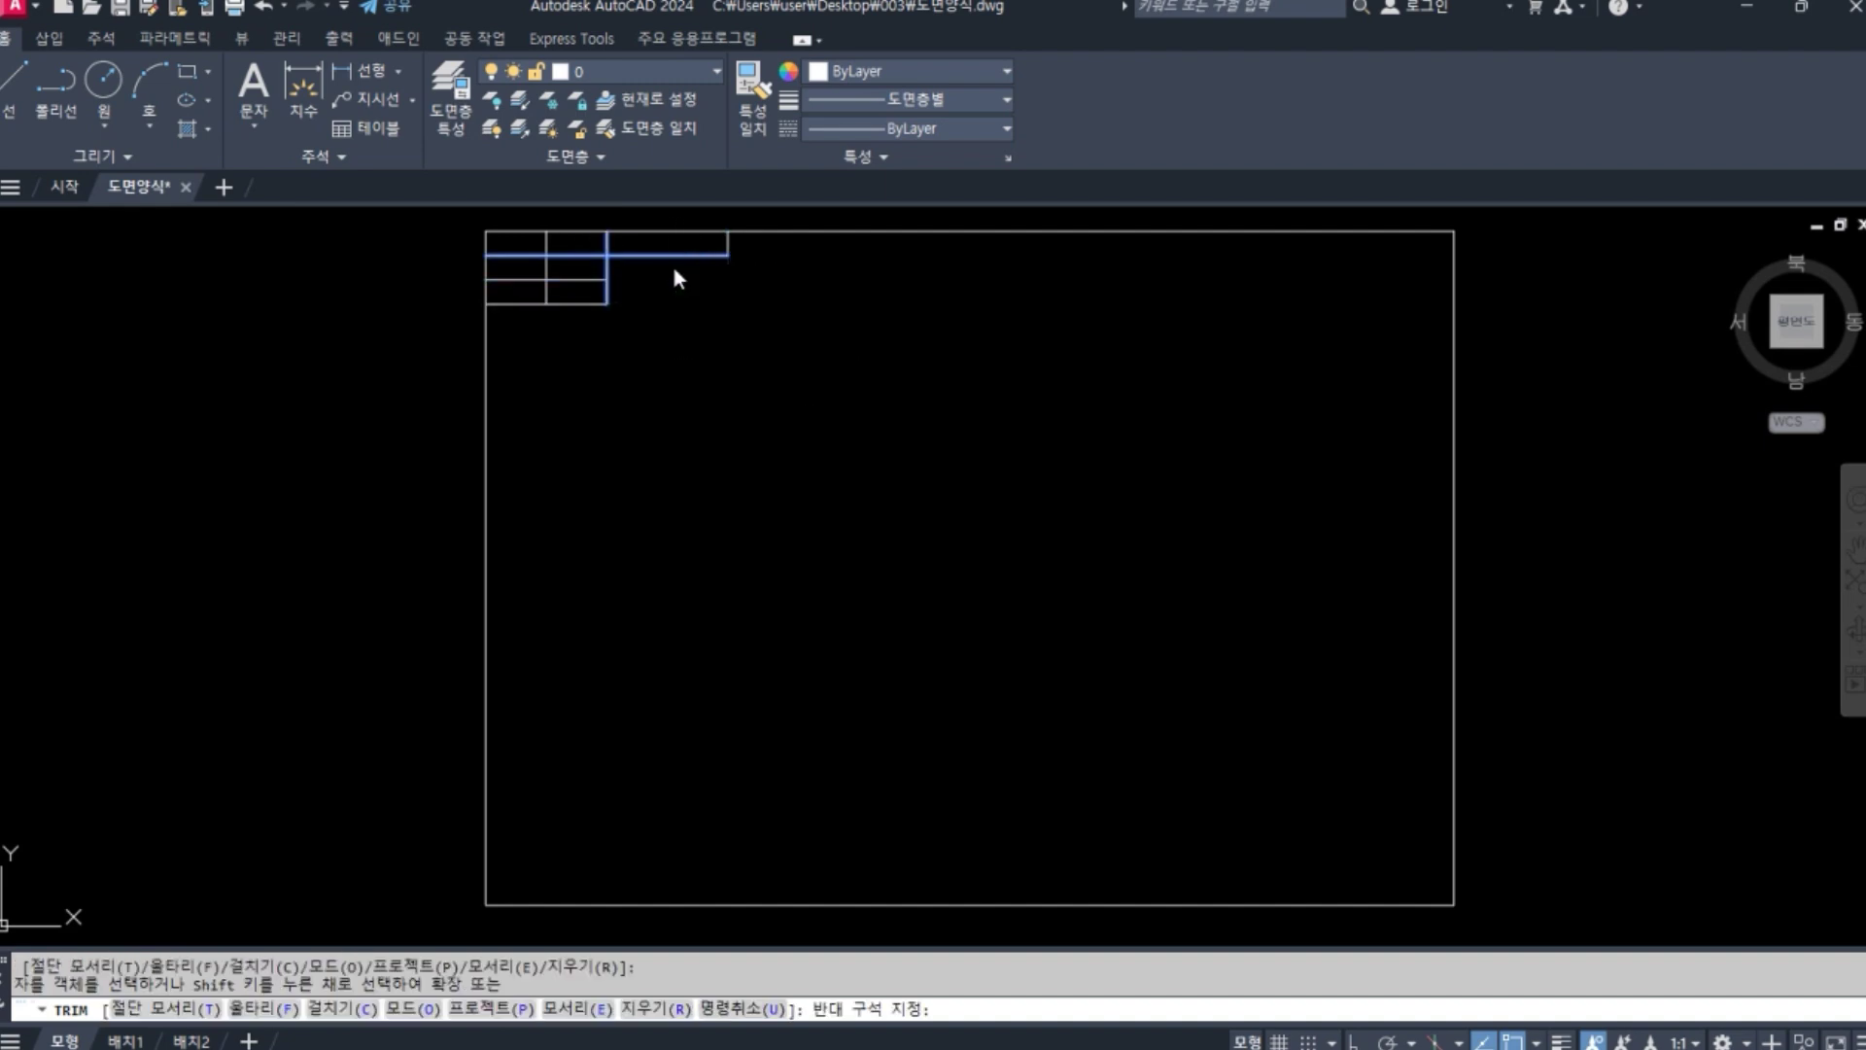
key("Return")
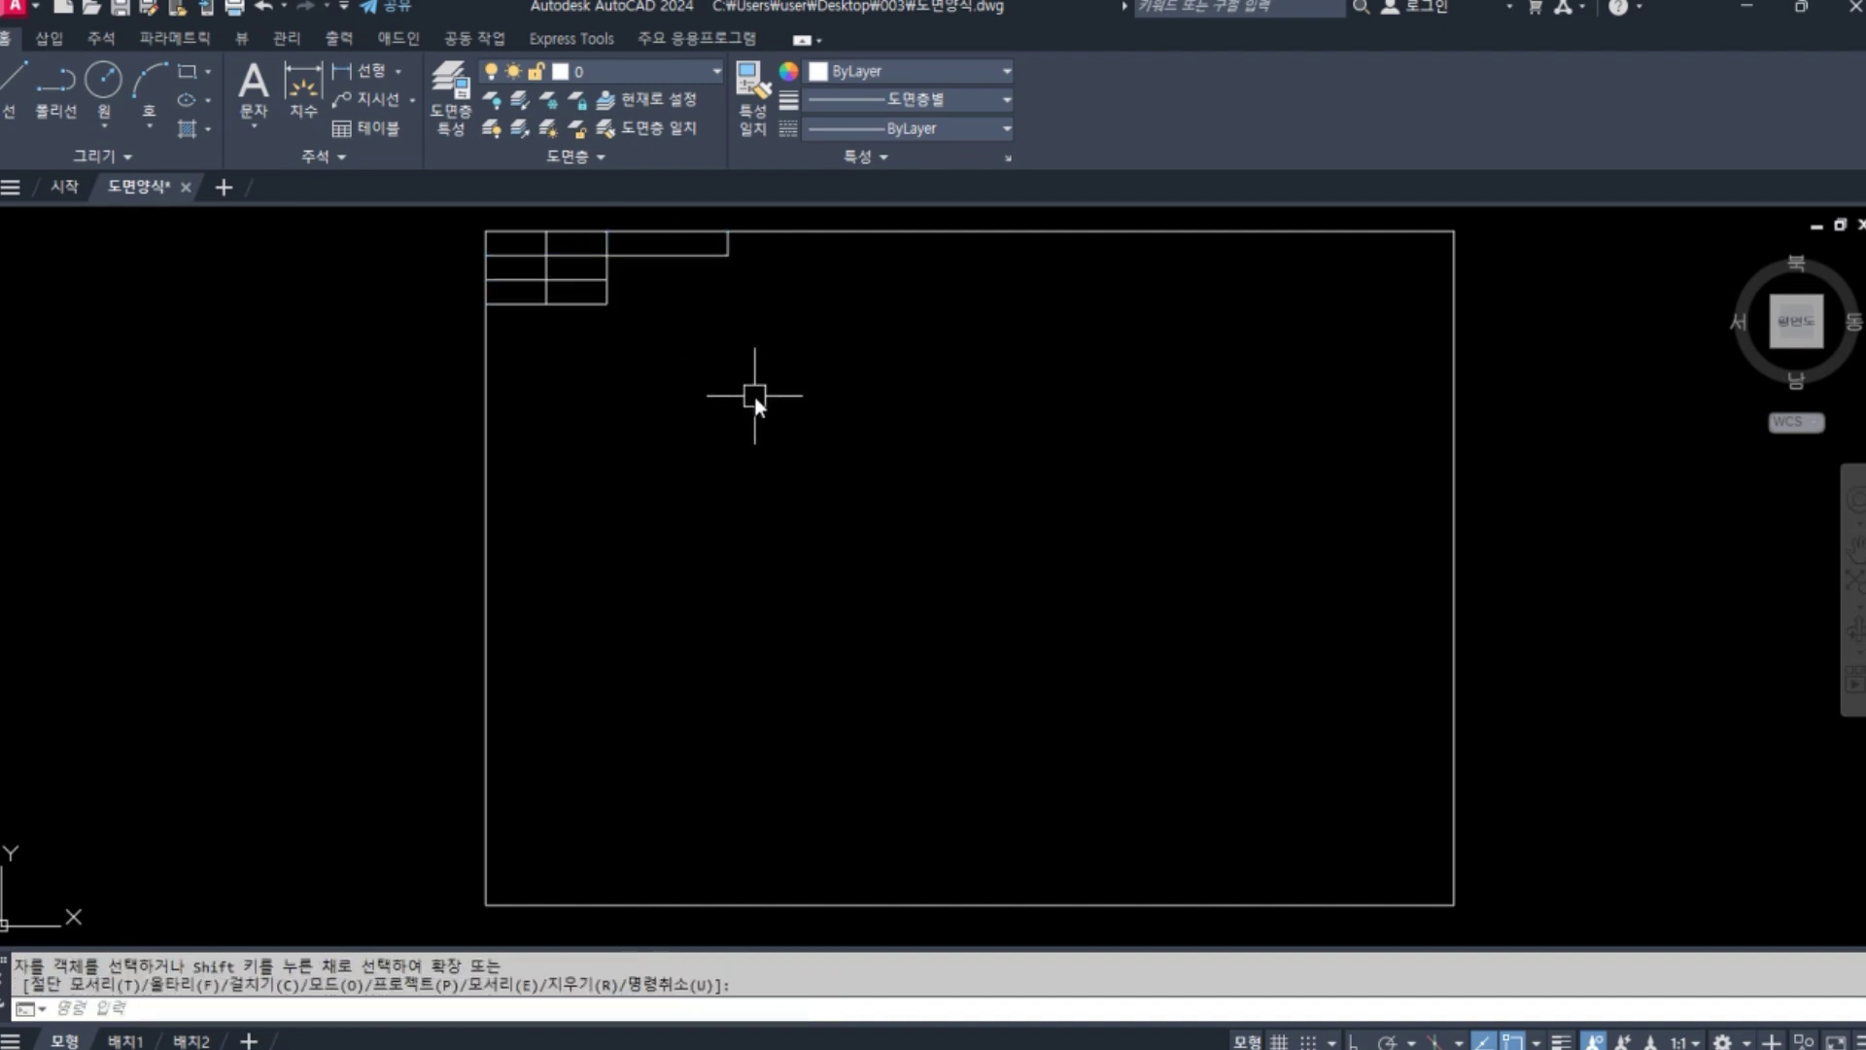
Draw one continuous polyline through the title block cells' corners, forming diagonals as centering guides for the text.
scroll(517, 270, "up", 4)
middle_click_drag(518, 270, 661, 464)
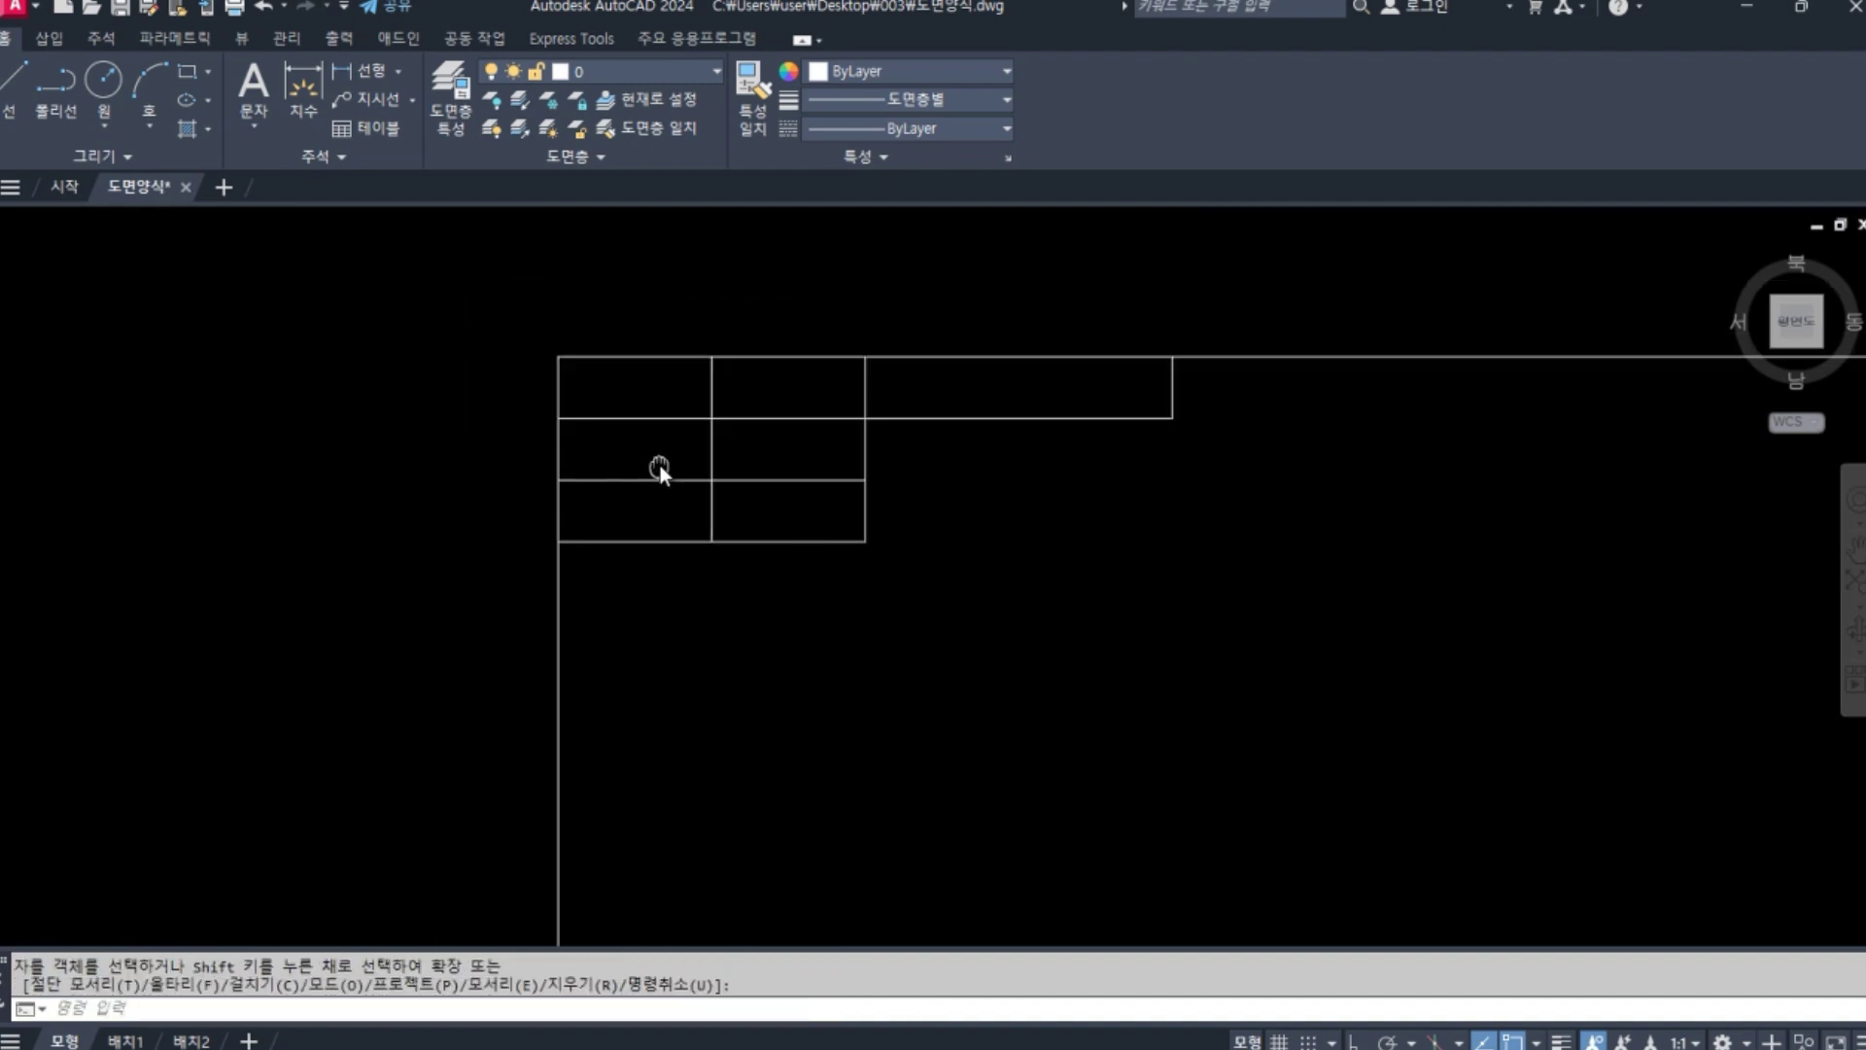
type("pl")
key("Return")
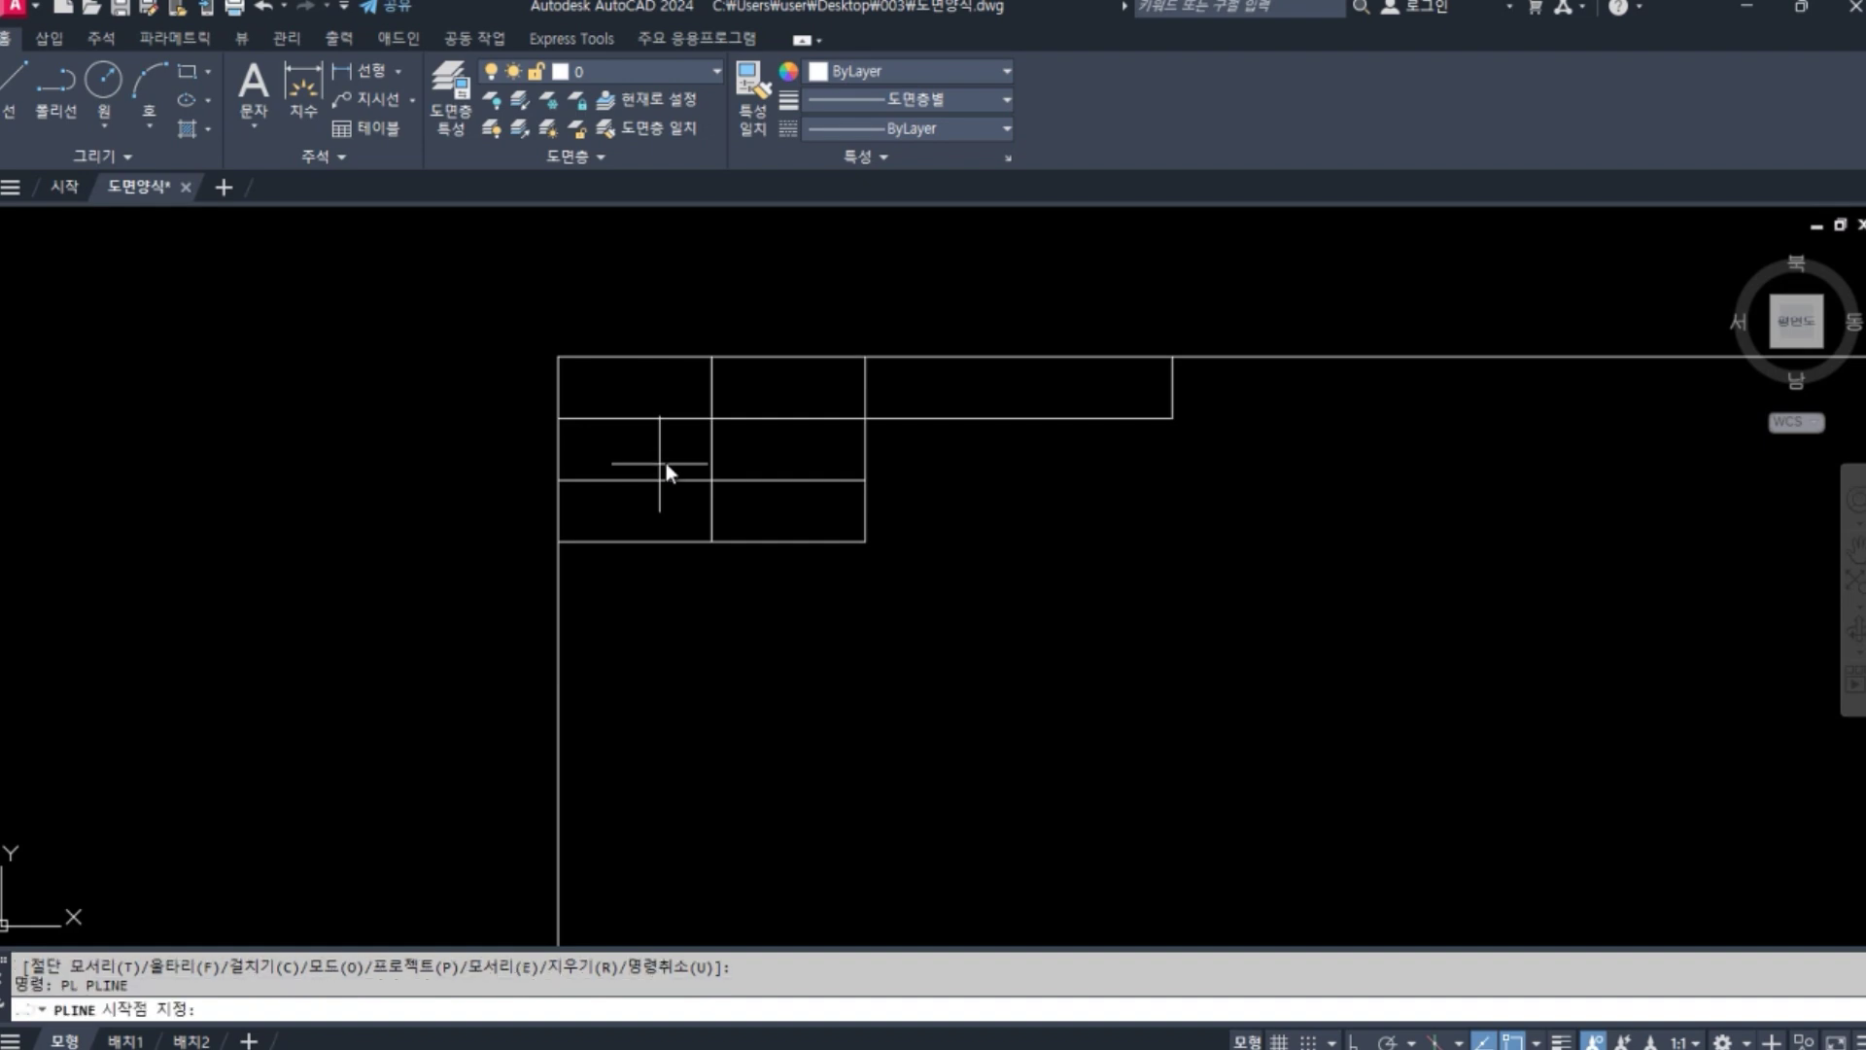
left_click(556, 359)
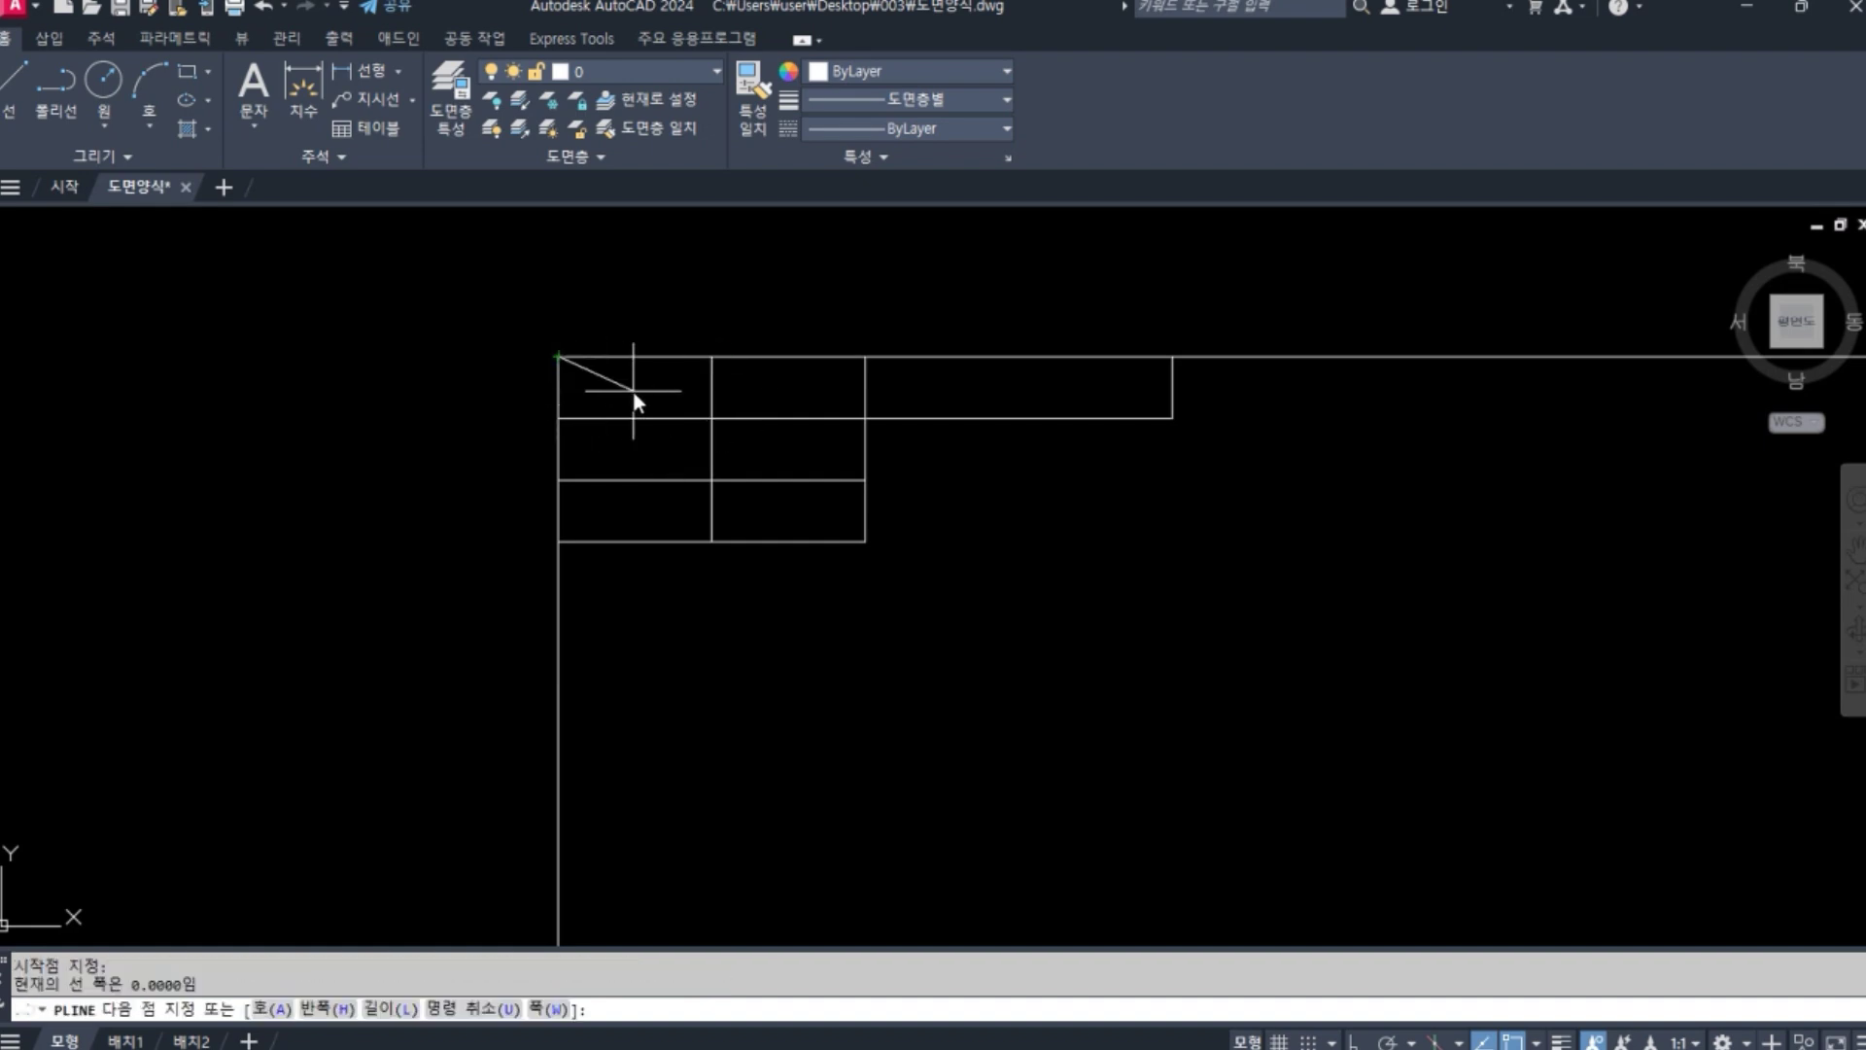
left_click(711, 418)
left_click(559, 480)
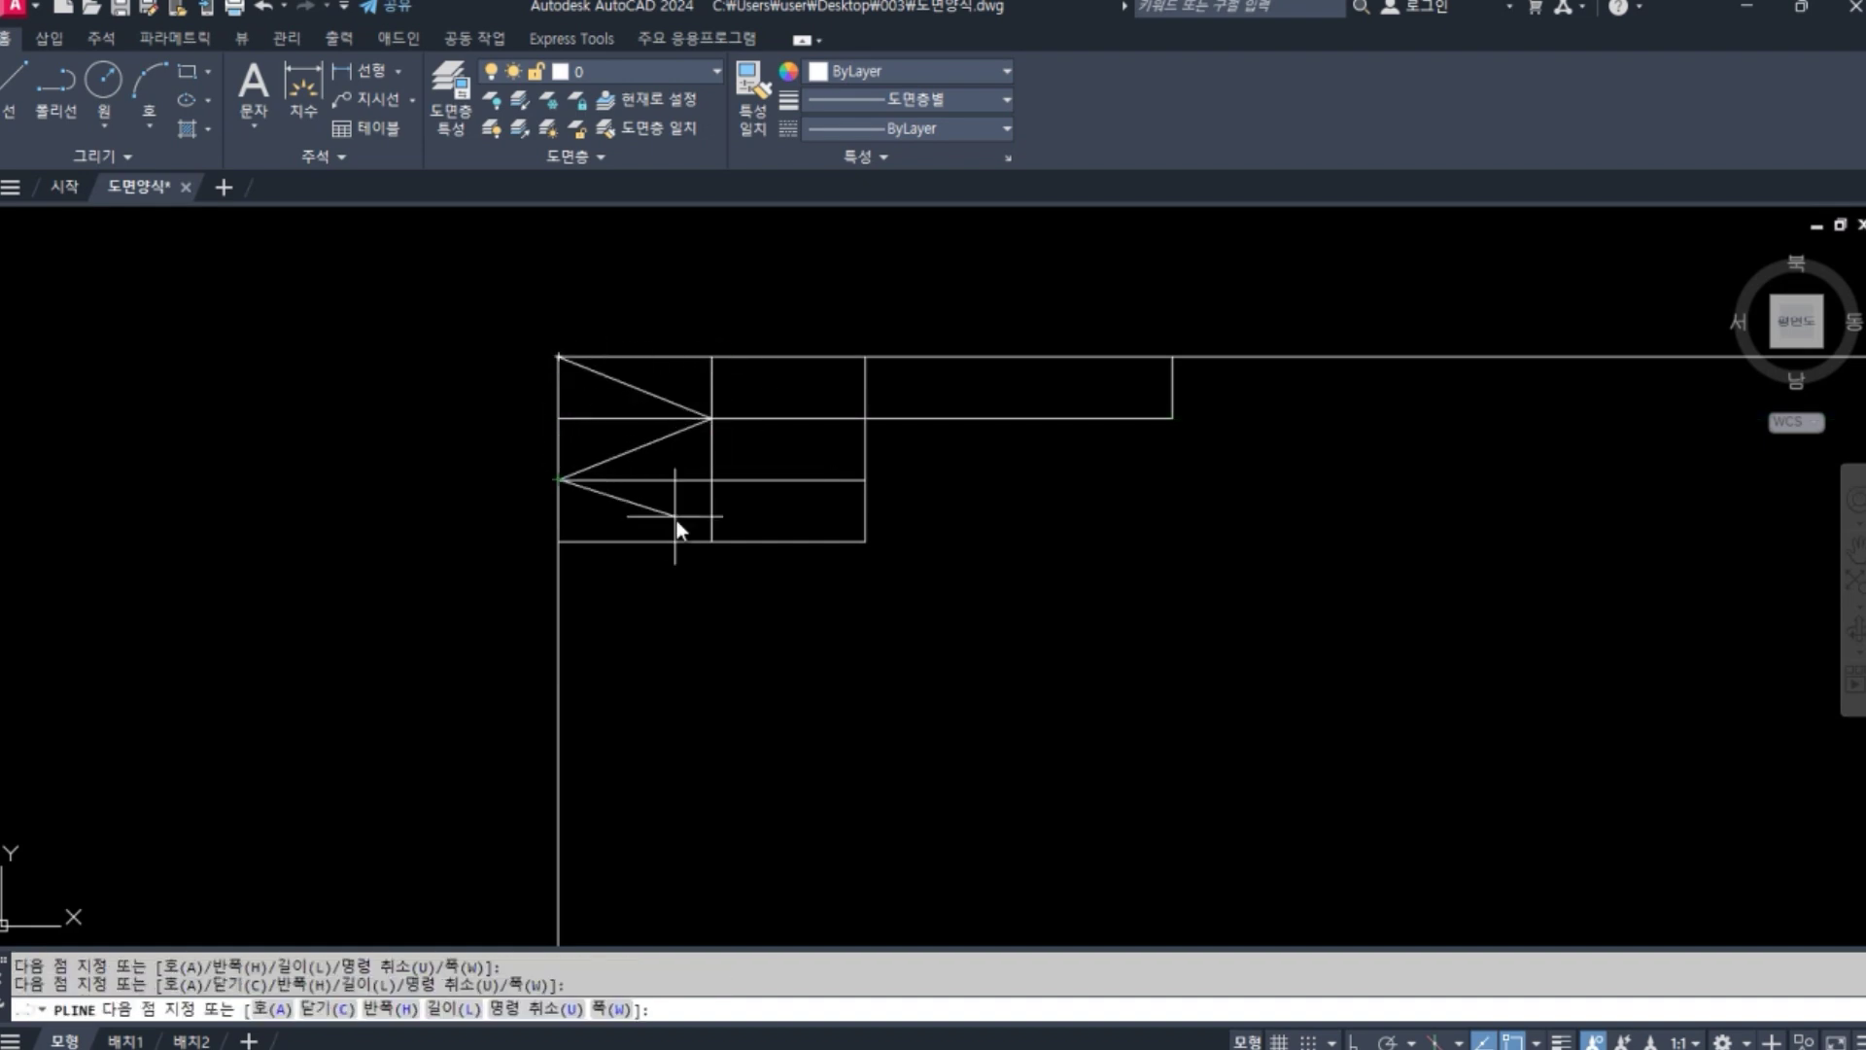
left_click(711, 541)
left_click(711, 480)
left_click(864, 419)
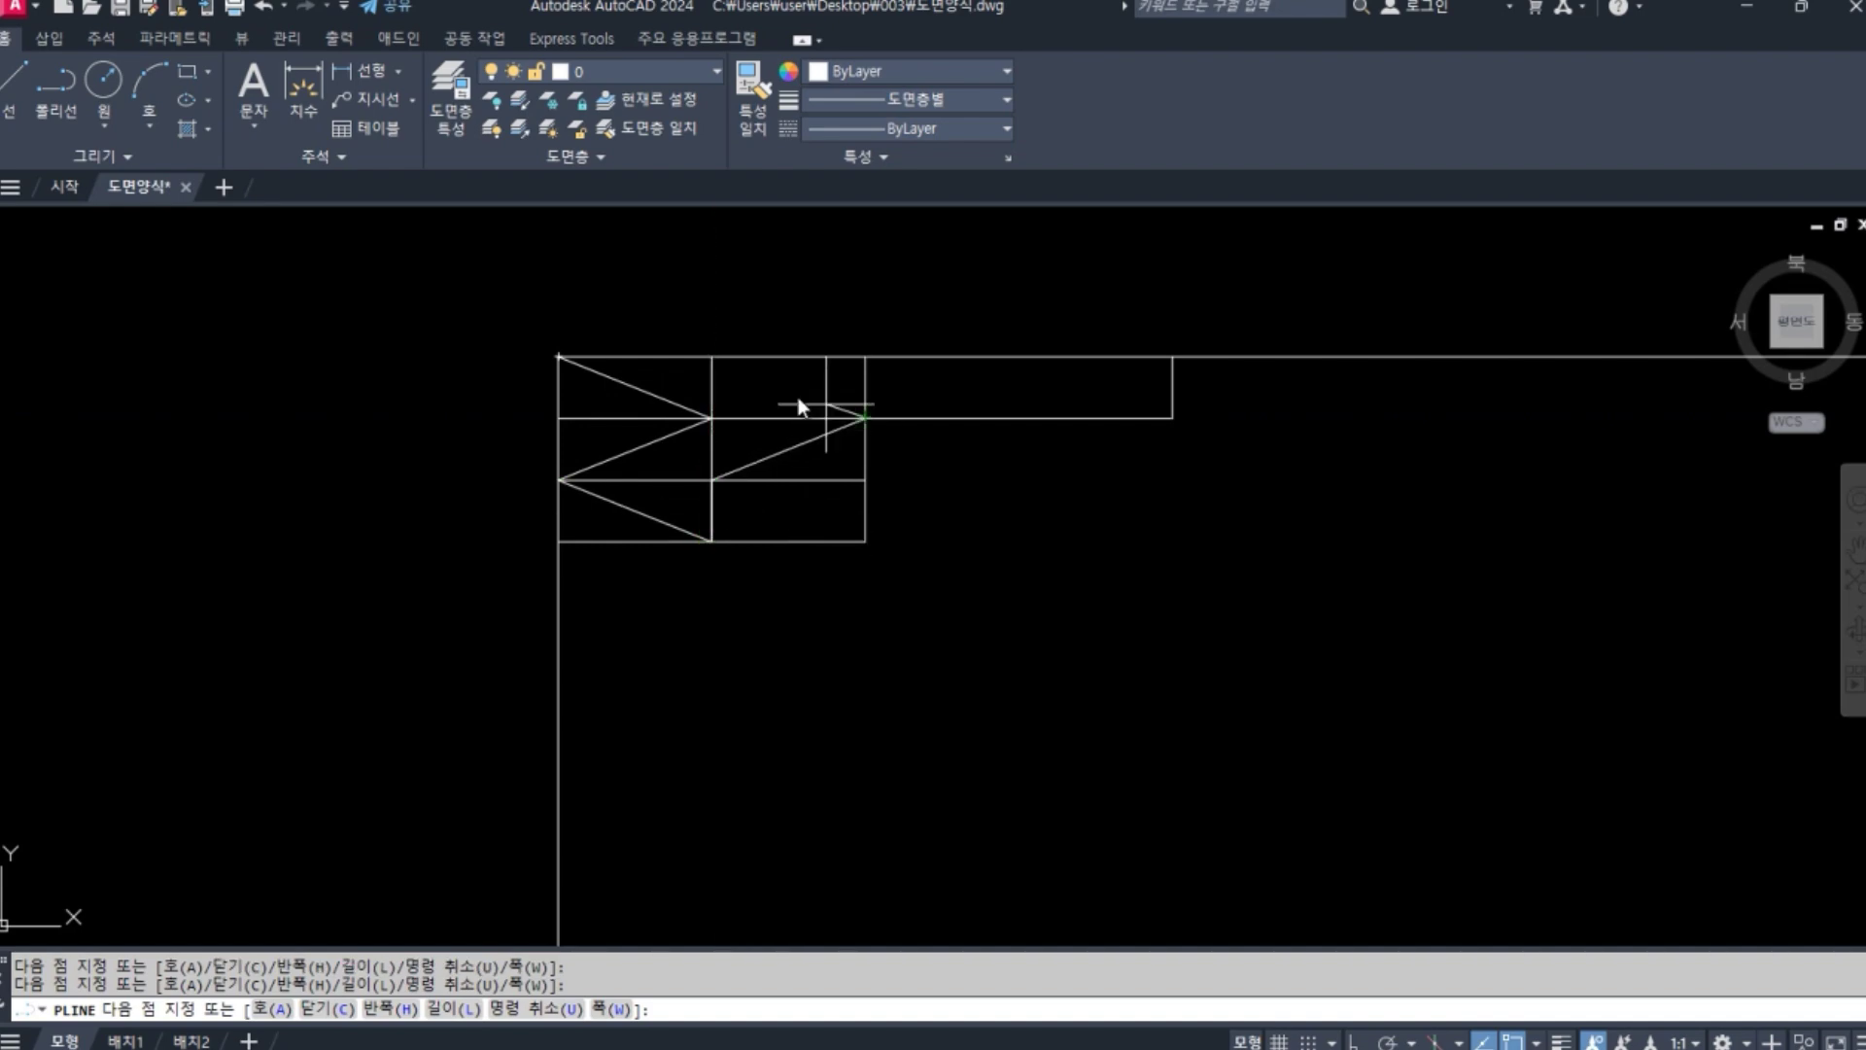
left_click(711, 358)
left_click(877, 365)
left_click(1171, 420)
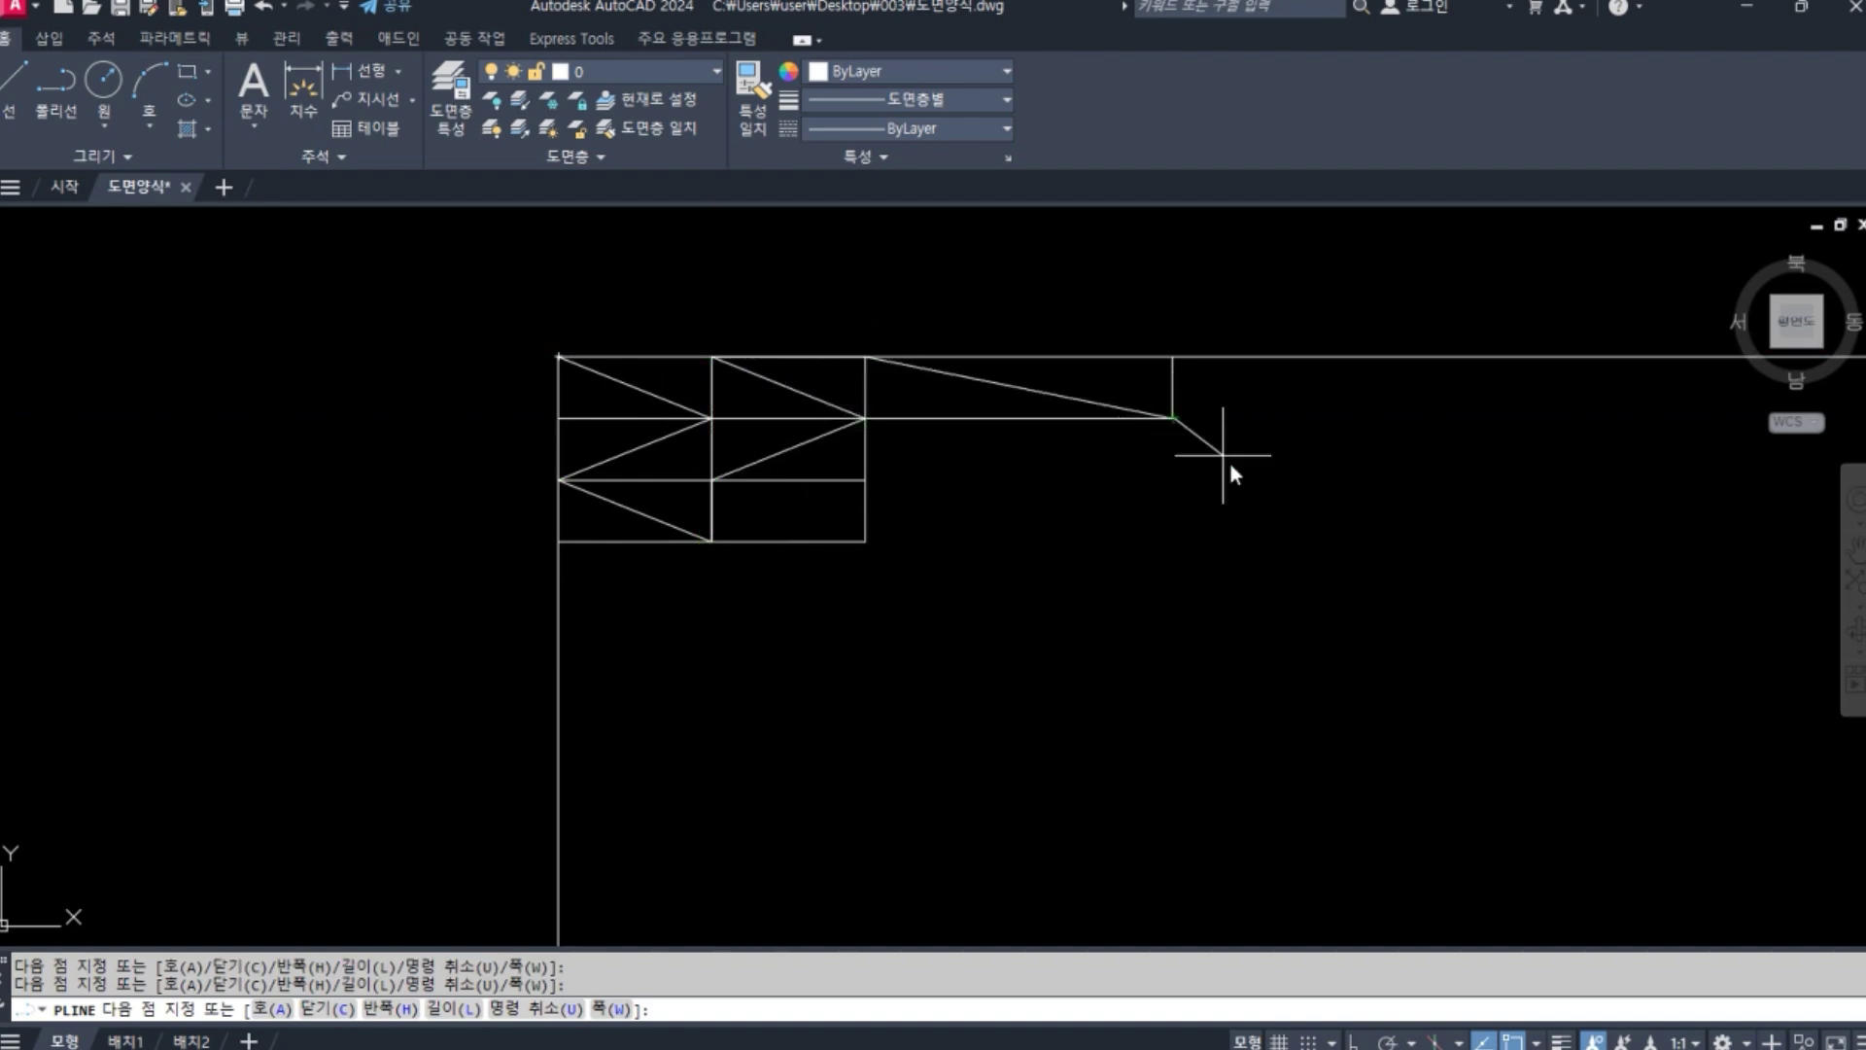
key("Return")
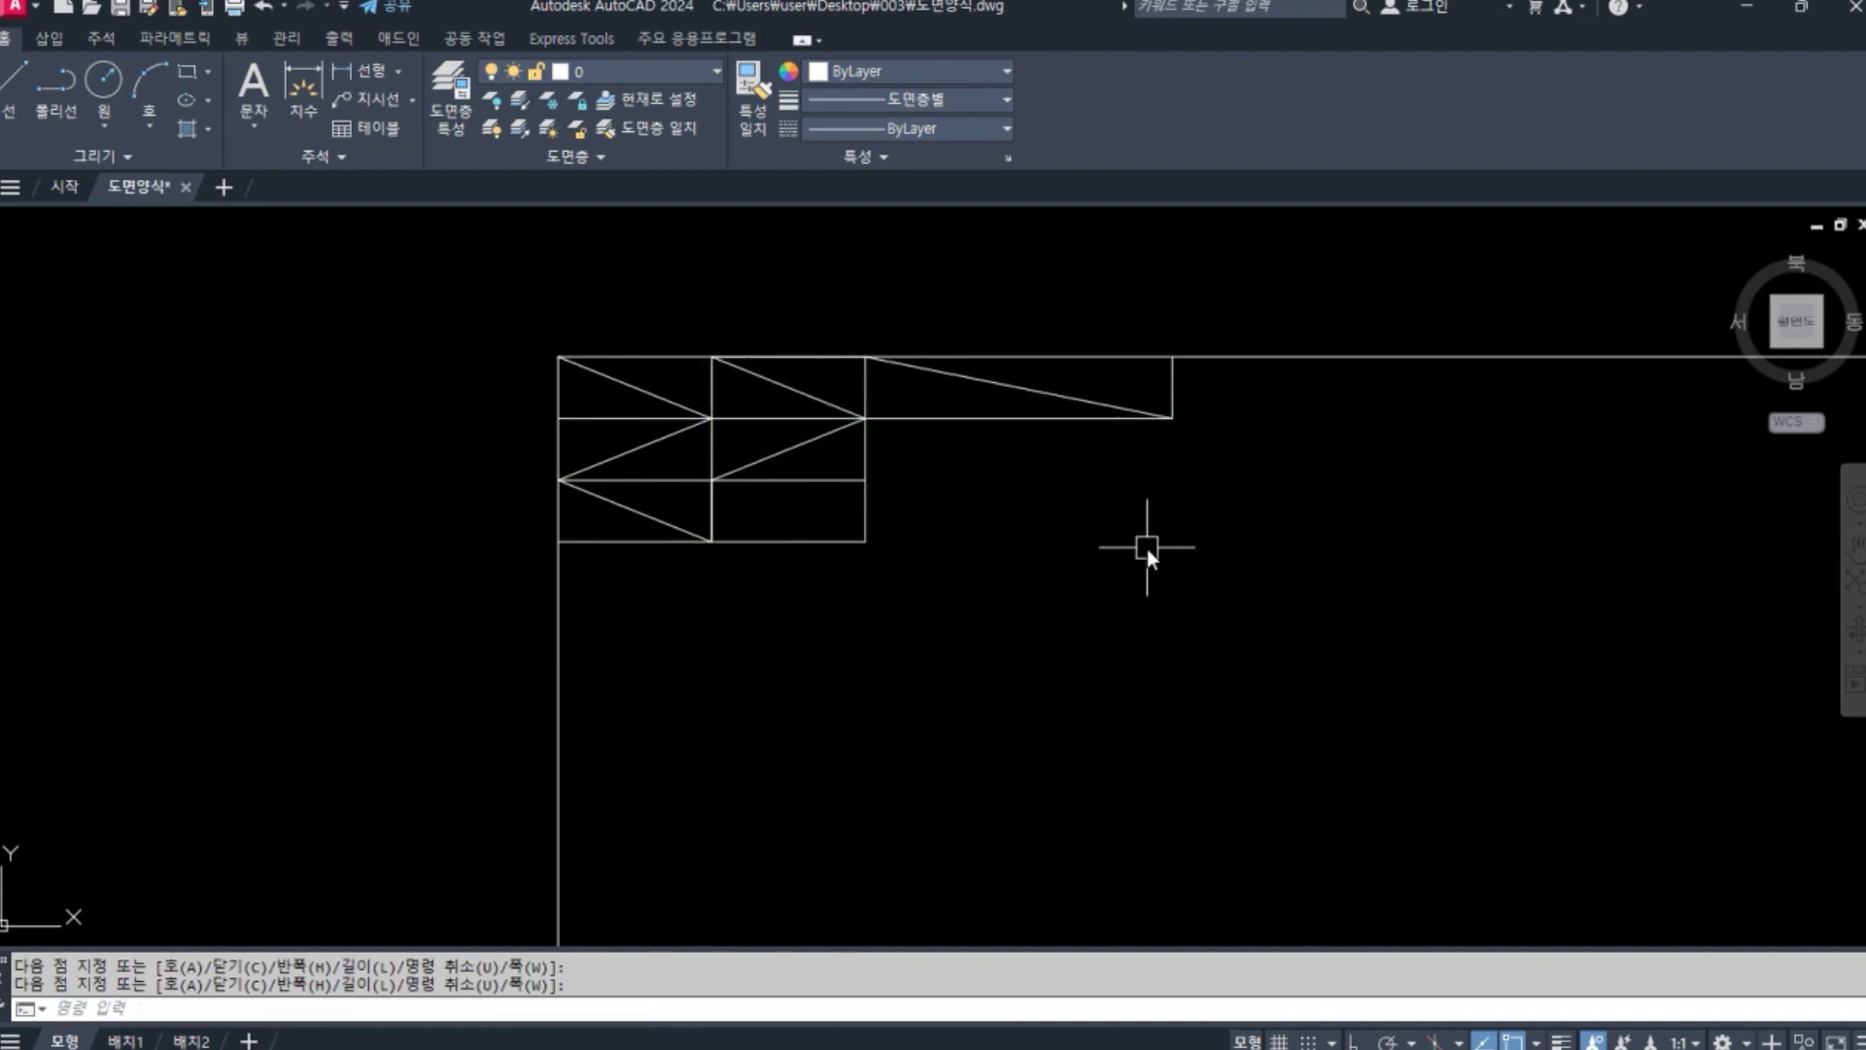
Delete the annotative text style from the text style list, leaving only Standard.
type("st")
key("Return")
right_click(568, 418)
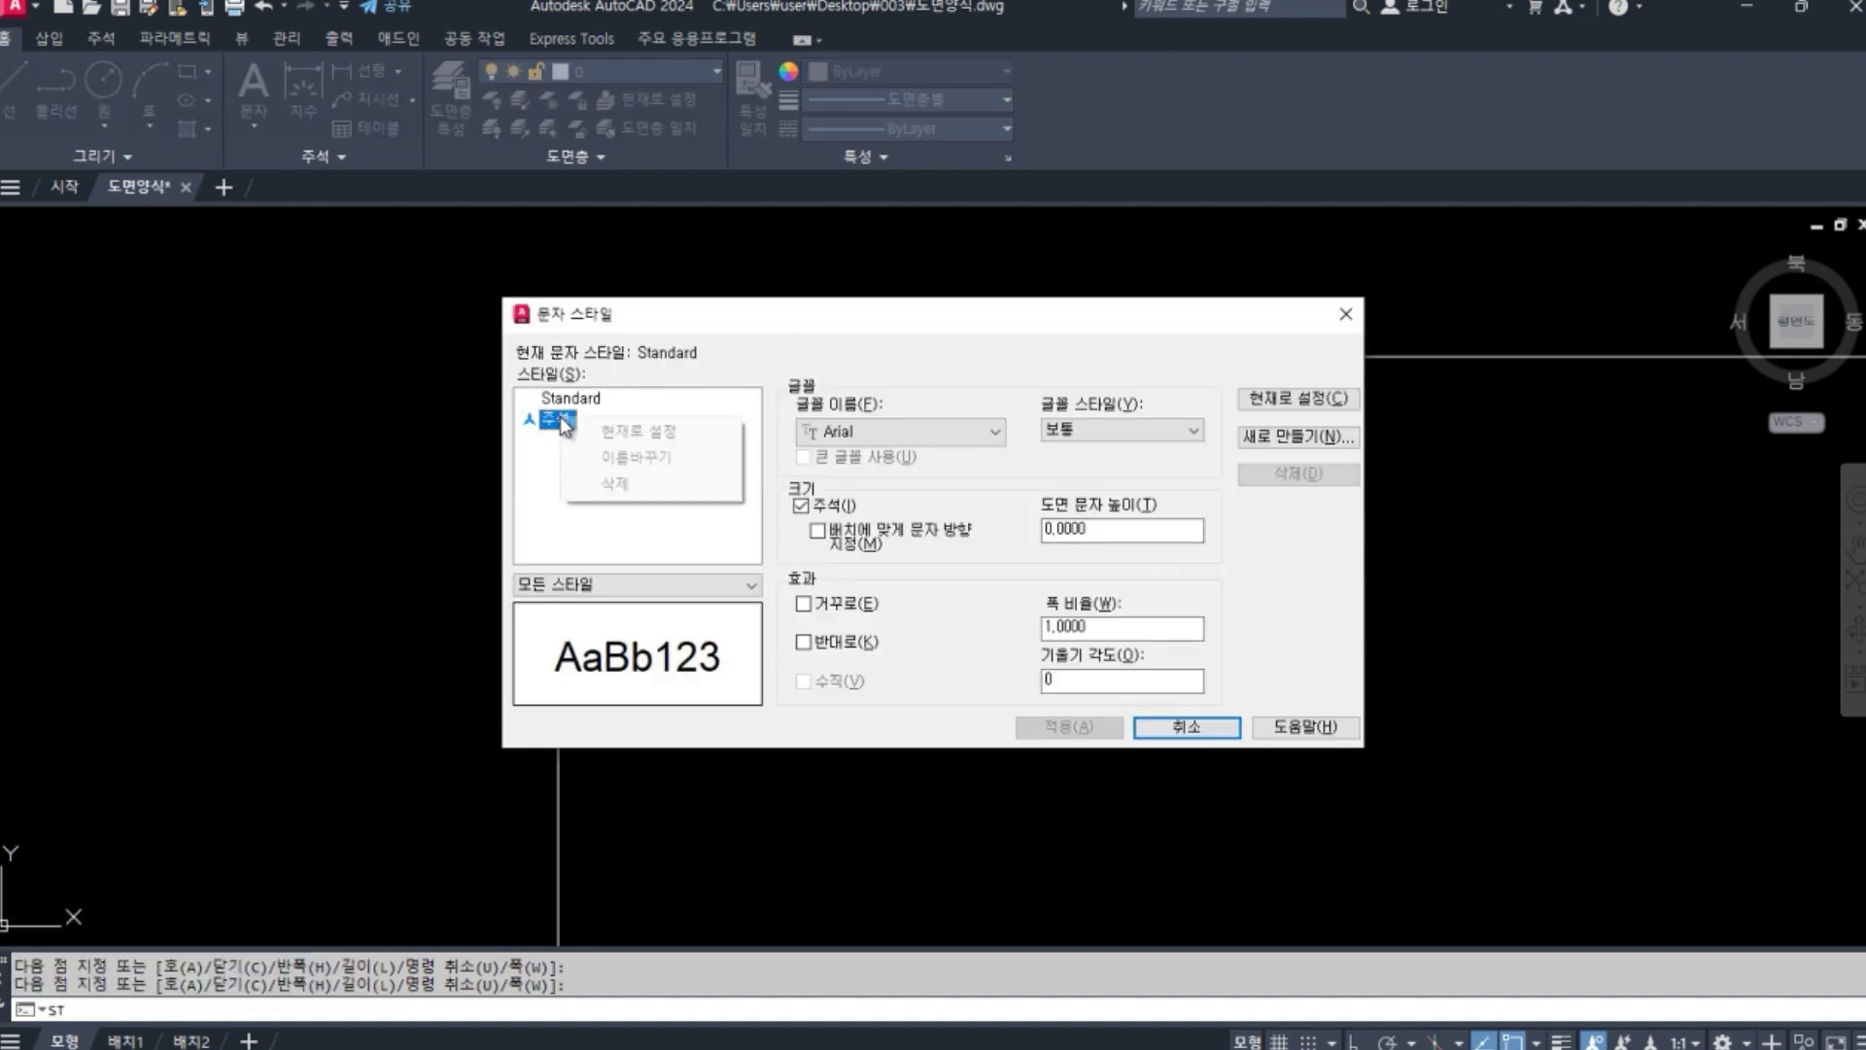
left_click(721, 486)
left_click(896, 588)
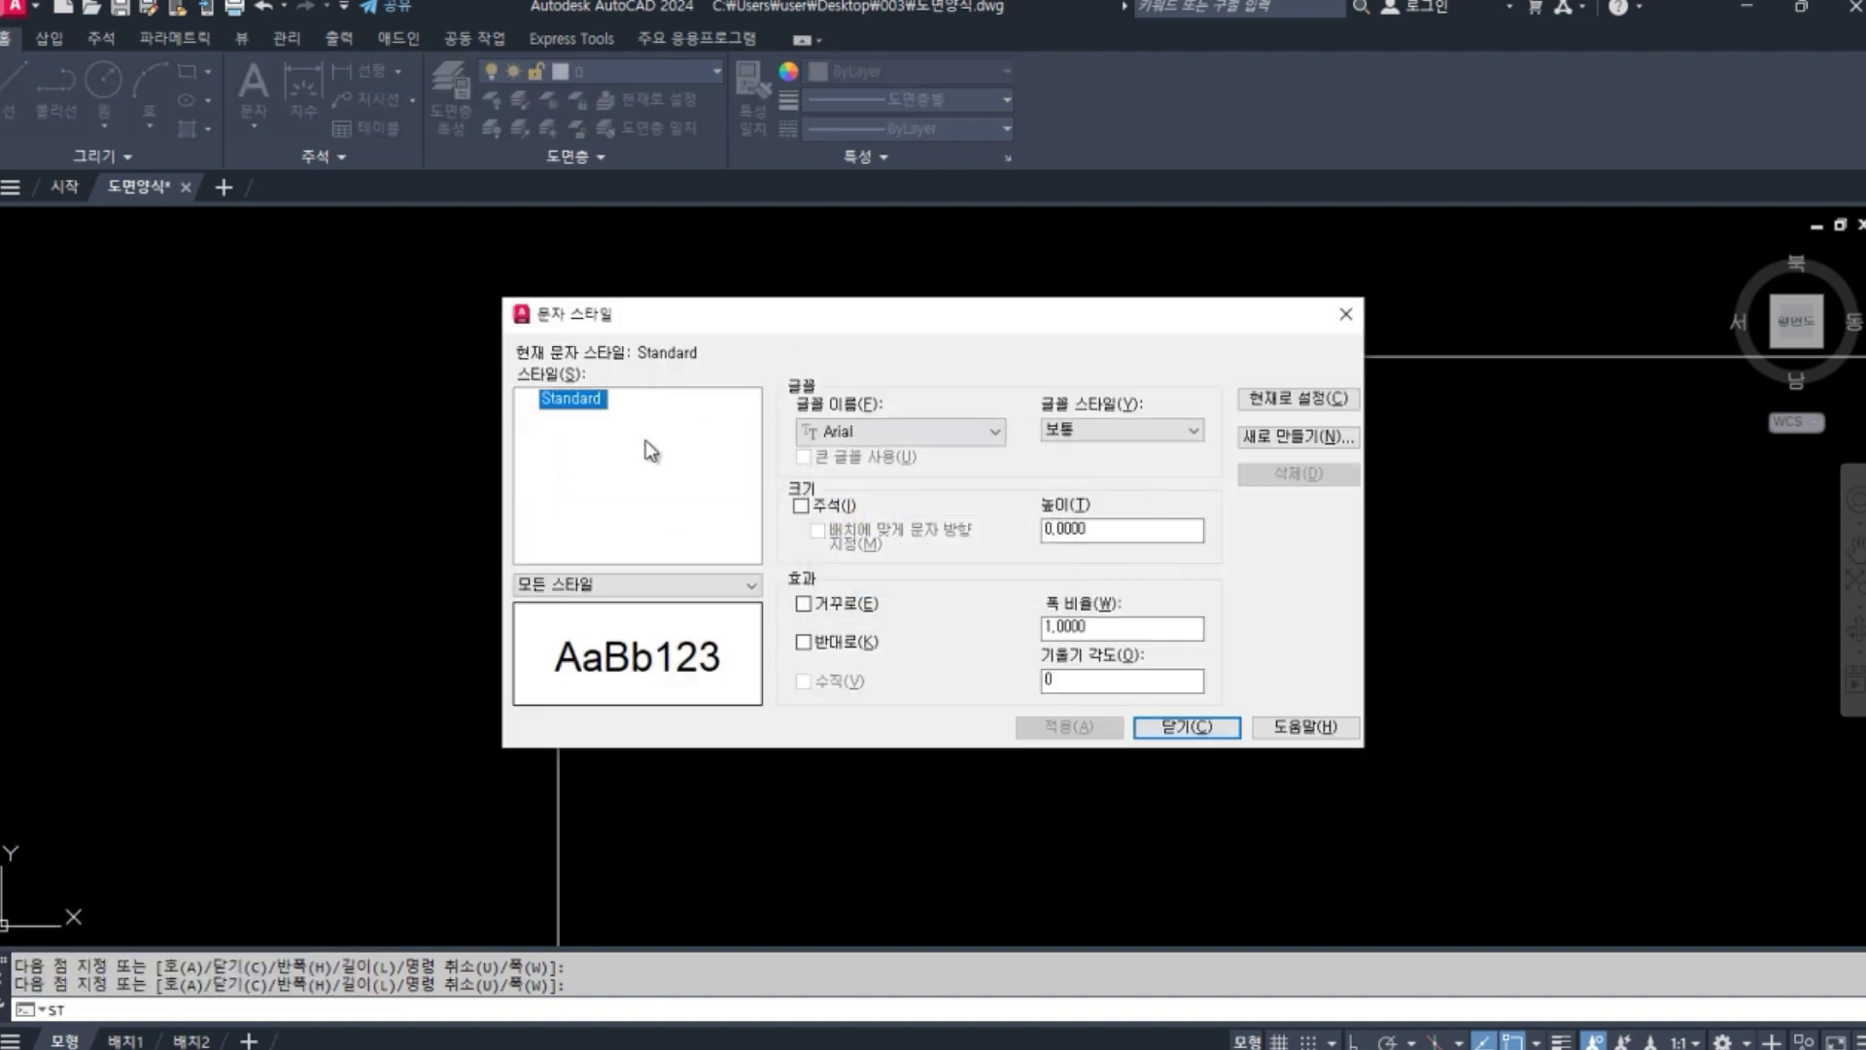
Choose a different font for the Standard text style, apply it and close the text style settings.
left_click(994, 431)
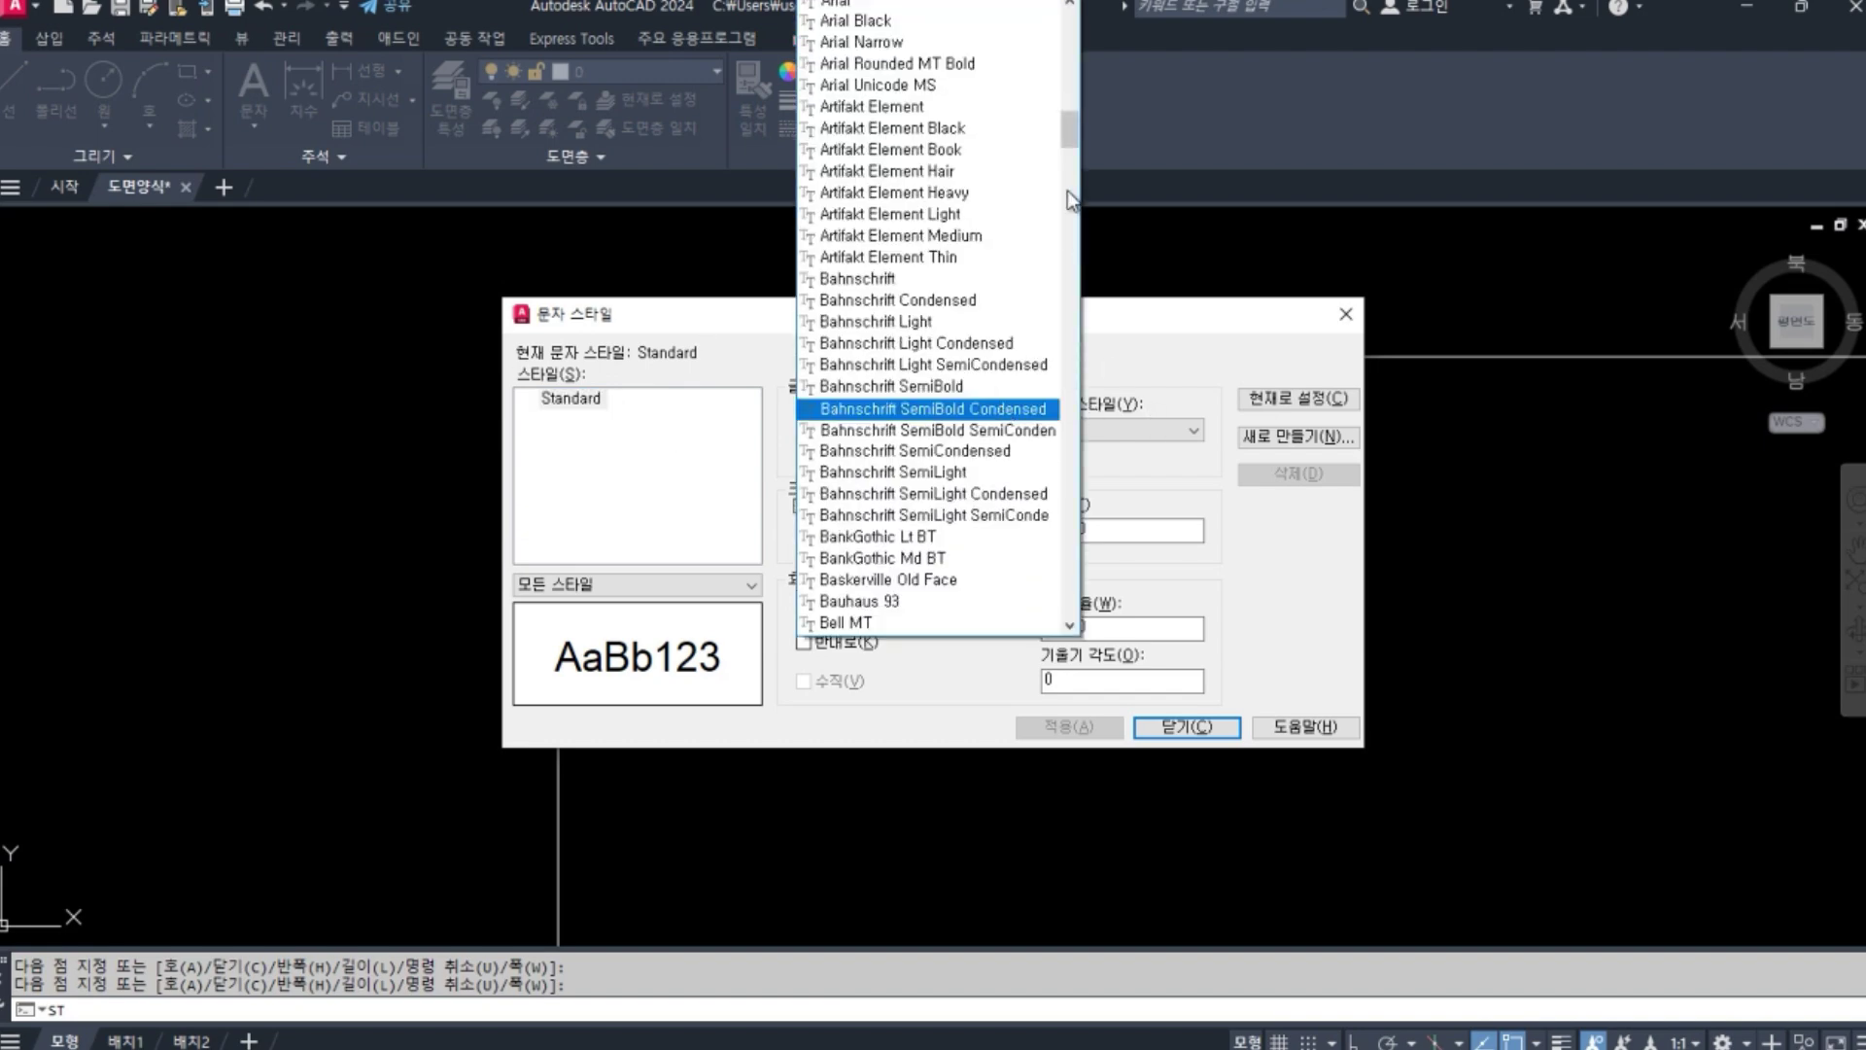
left_click_drag(1070, 130, 1076, 673)
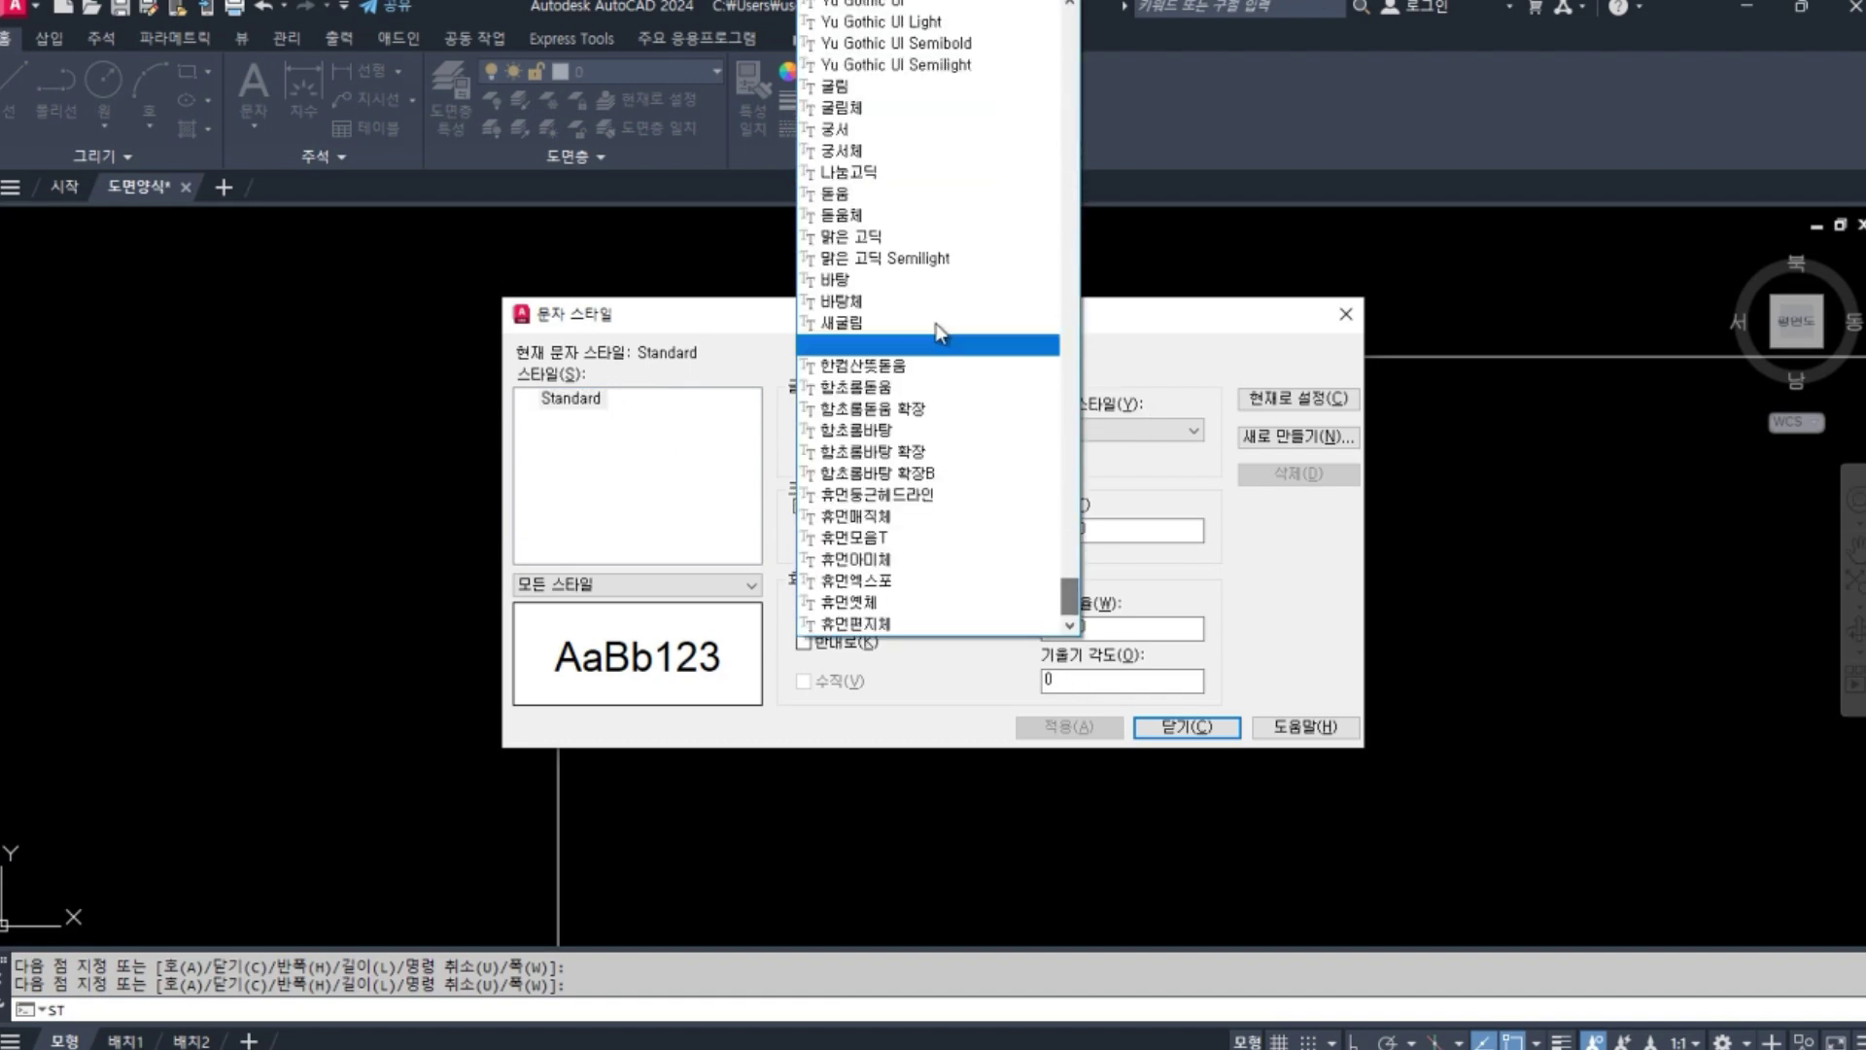
left_click(845, 66)
left_click(907, 428)
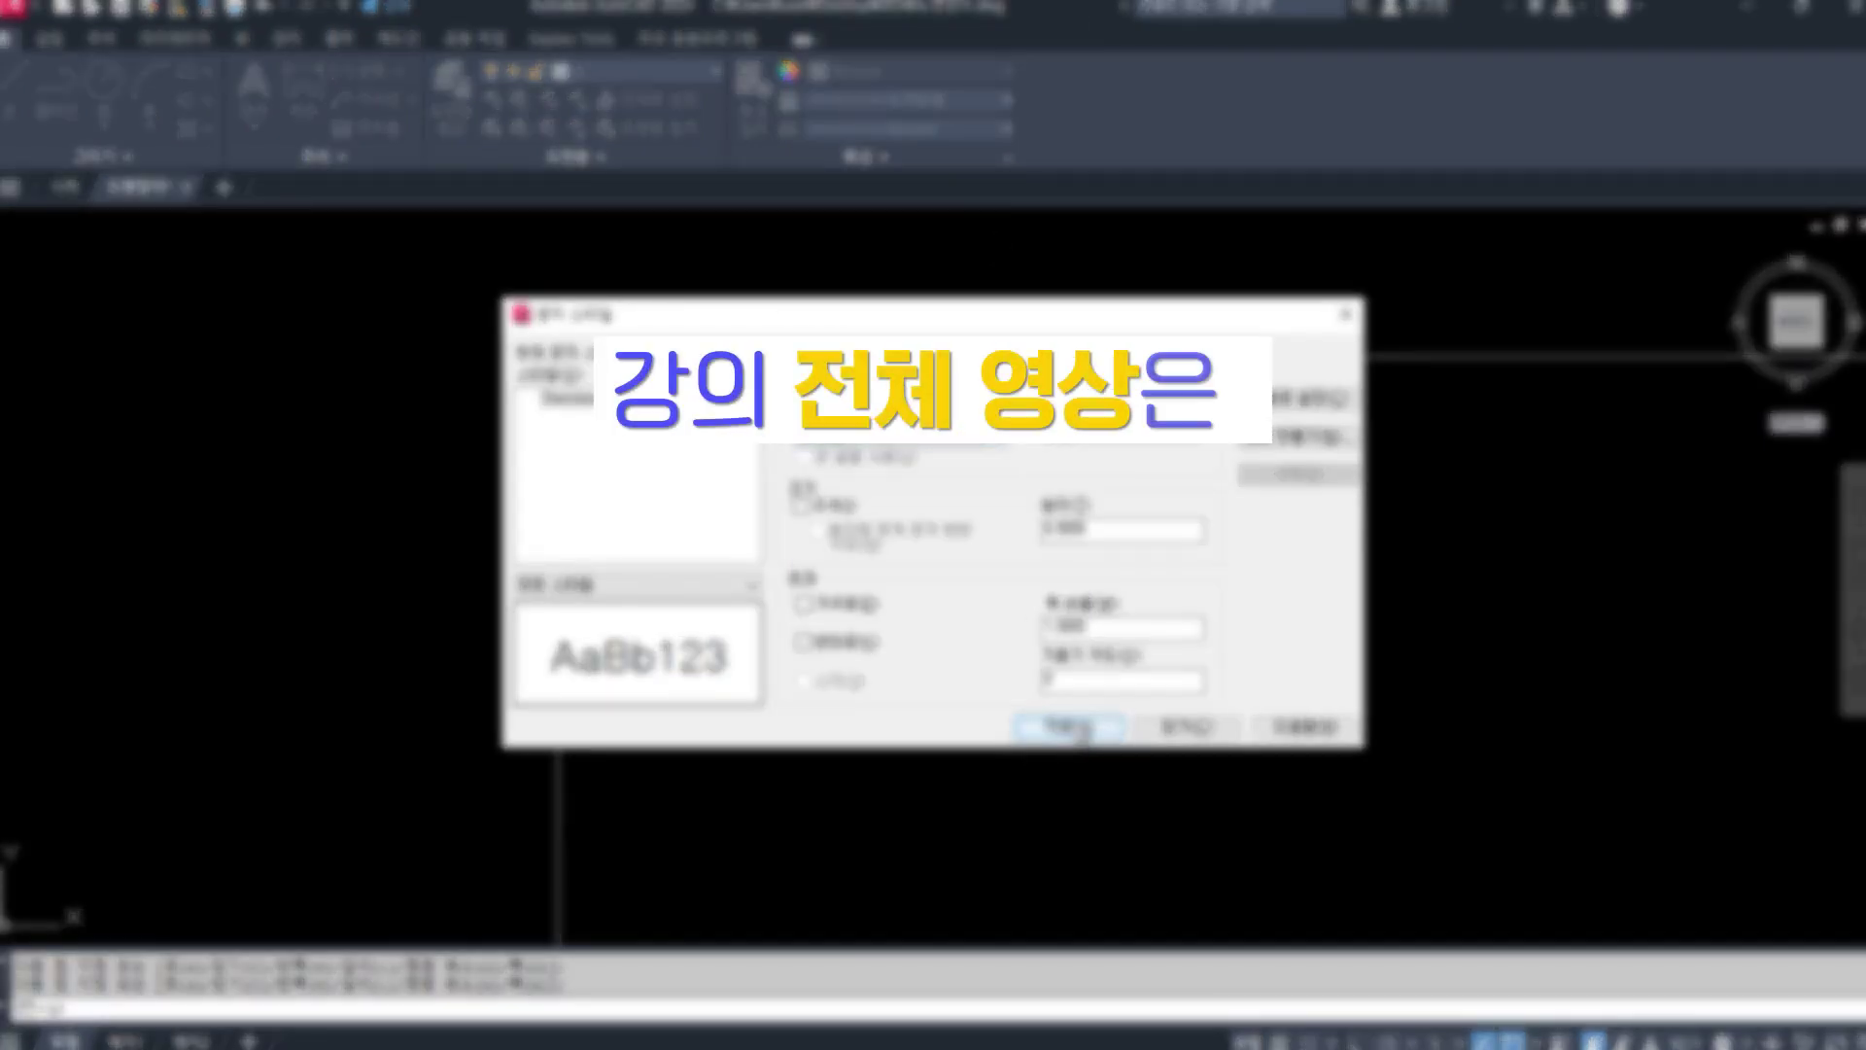
left_click(1083, 729)
left_click(1187, 730)
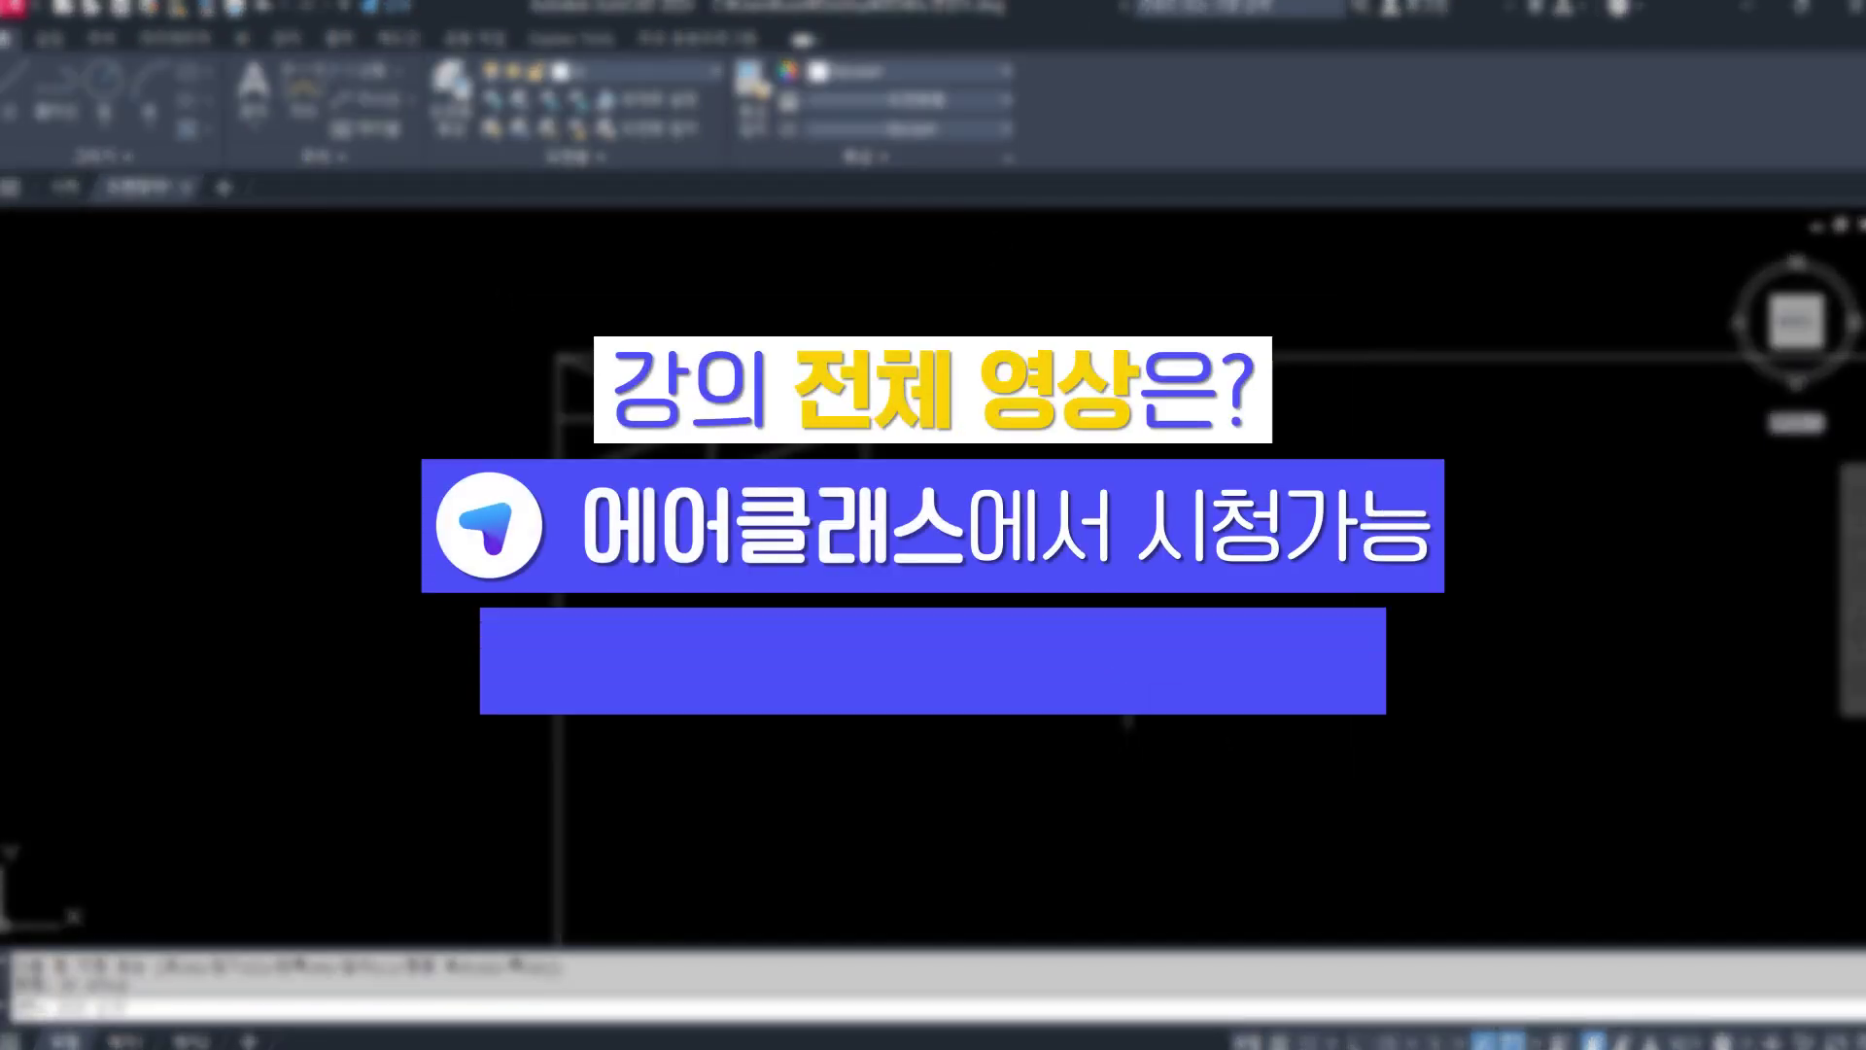
Add the single-line text "성 명" with middle-center justification and height 3 at the first cell's diagonal midpoint.
type("dt")
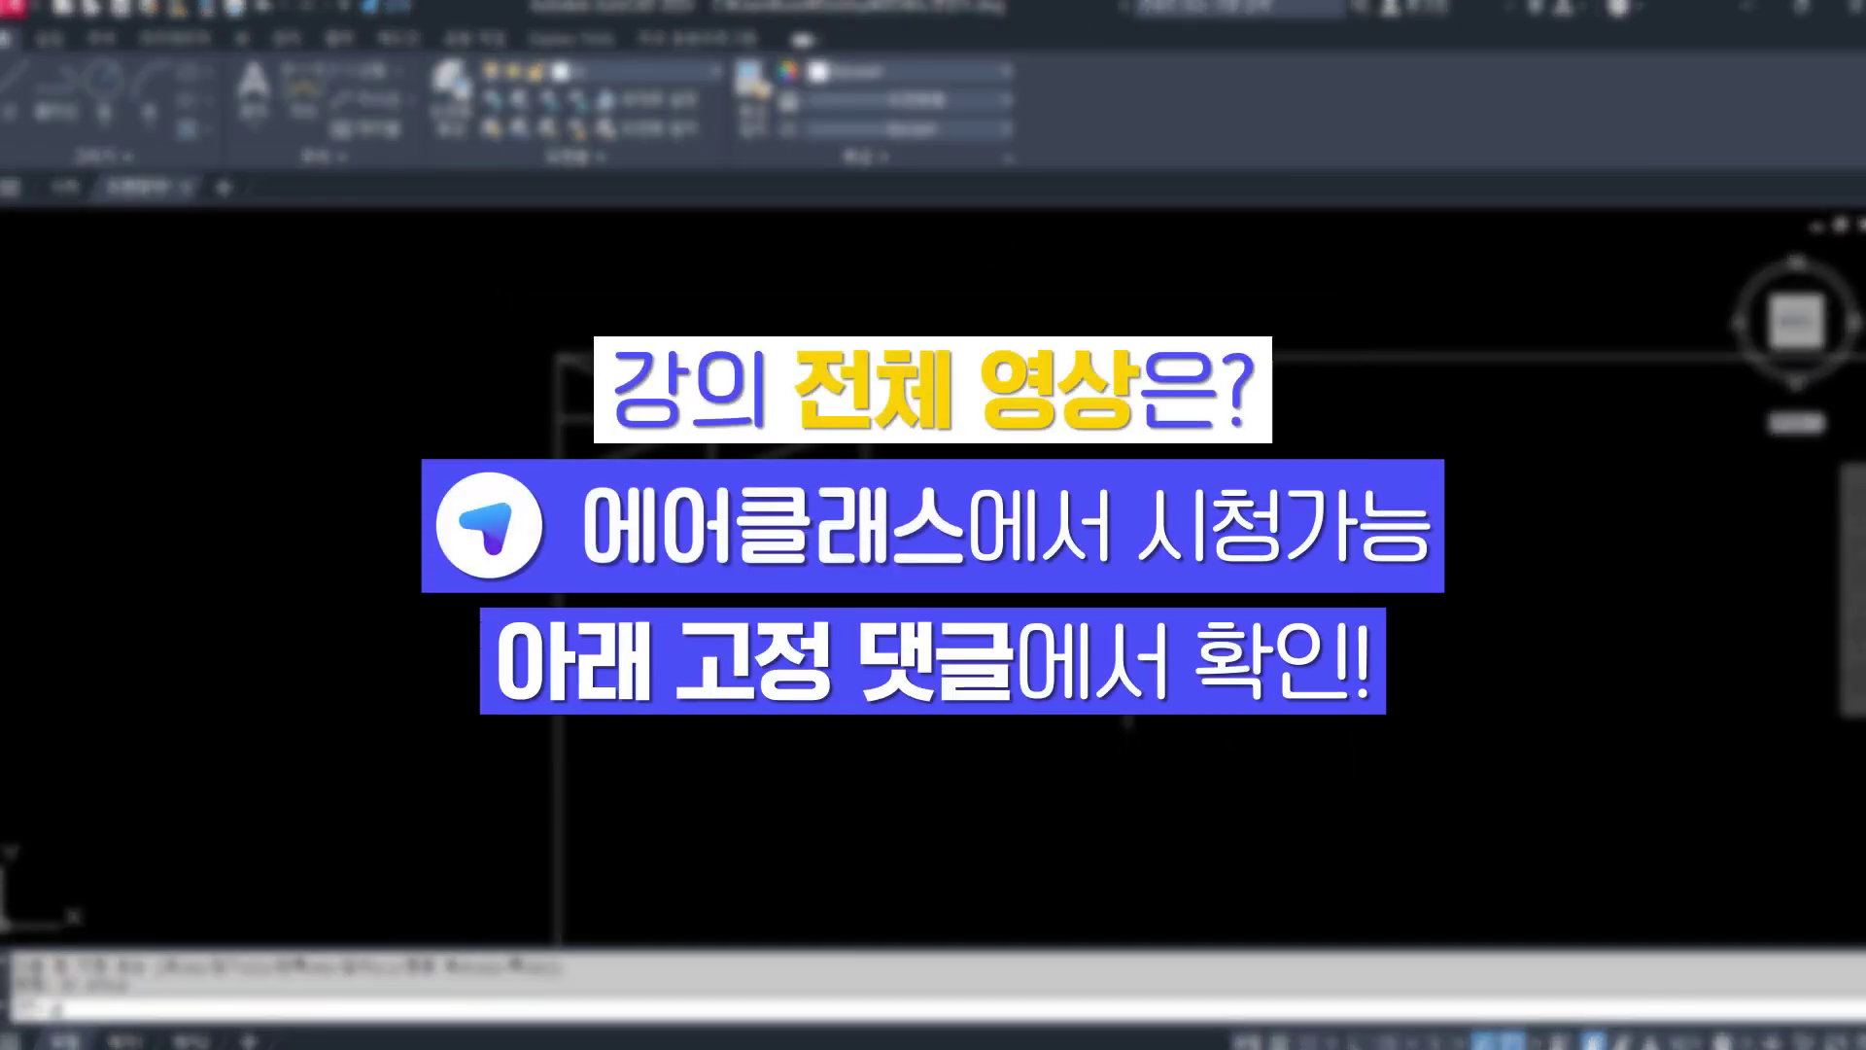
key("Return")
type("j")
key("Return")
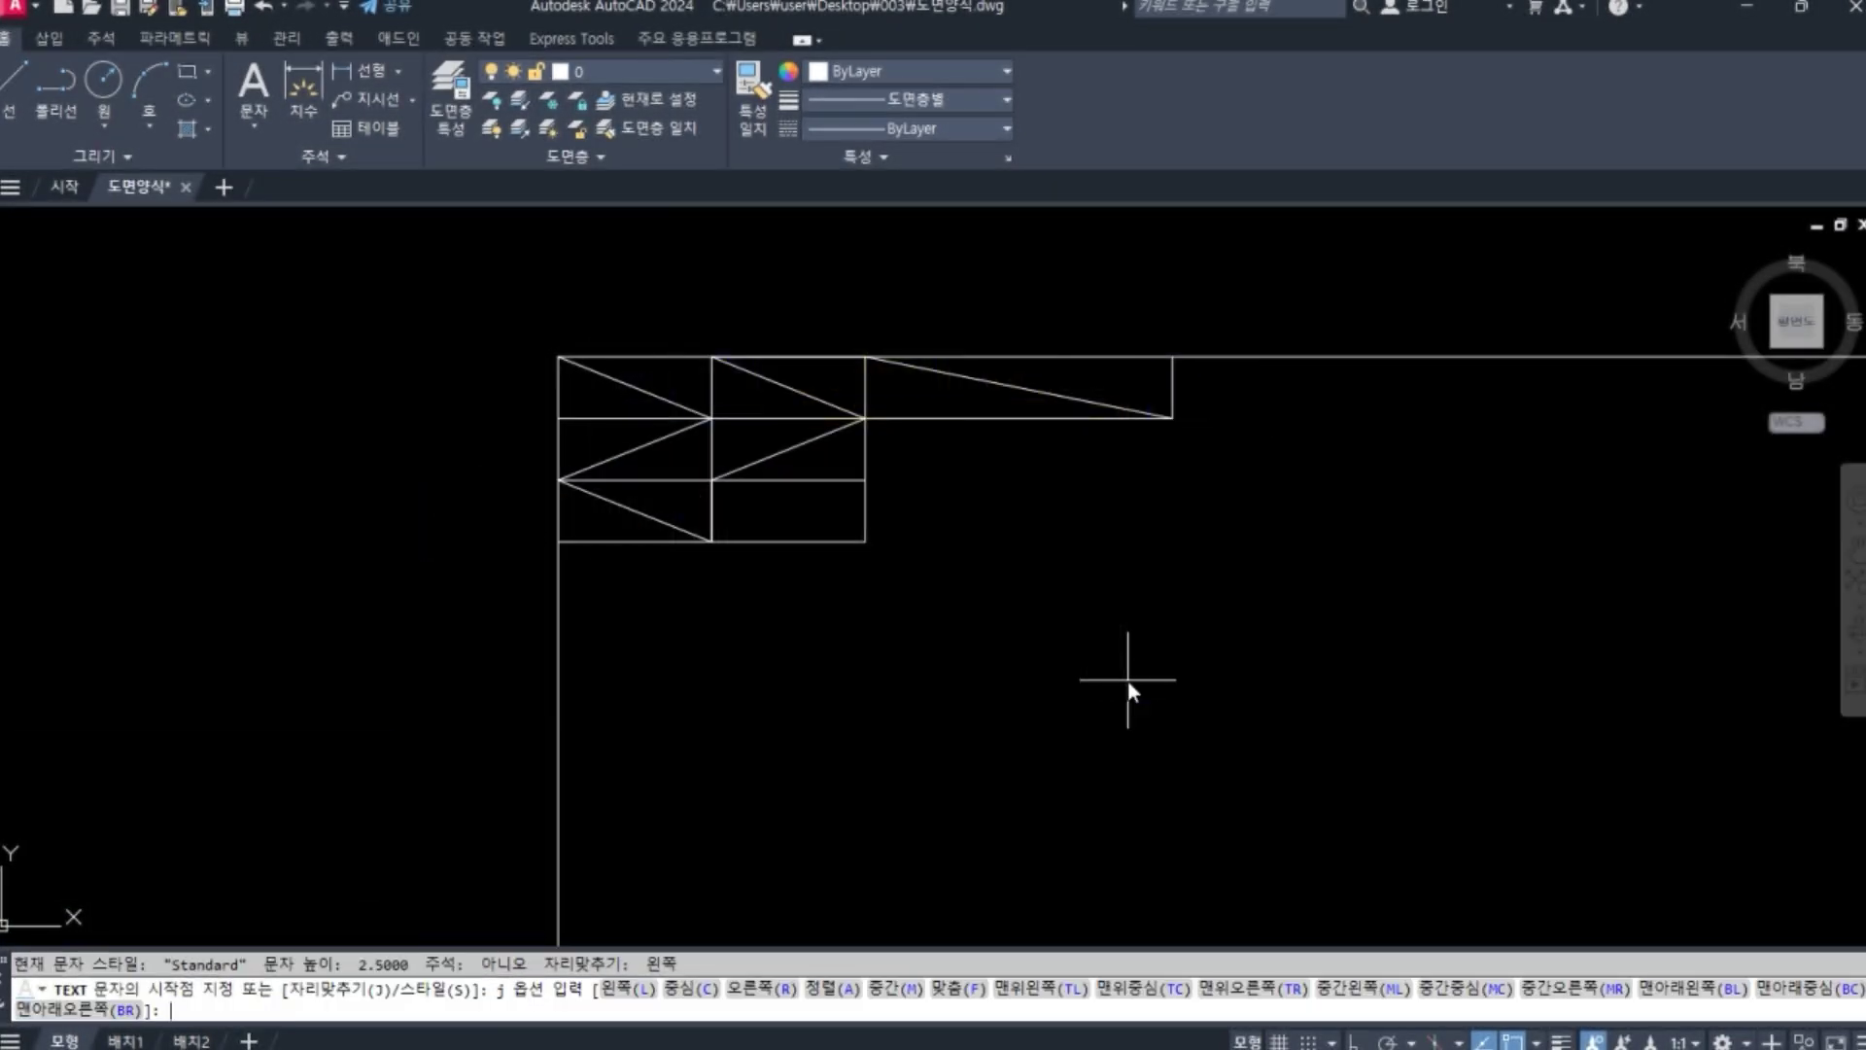
type("mc")
key("Return")
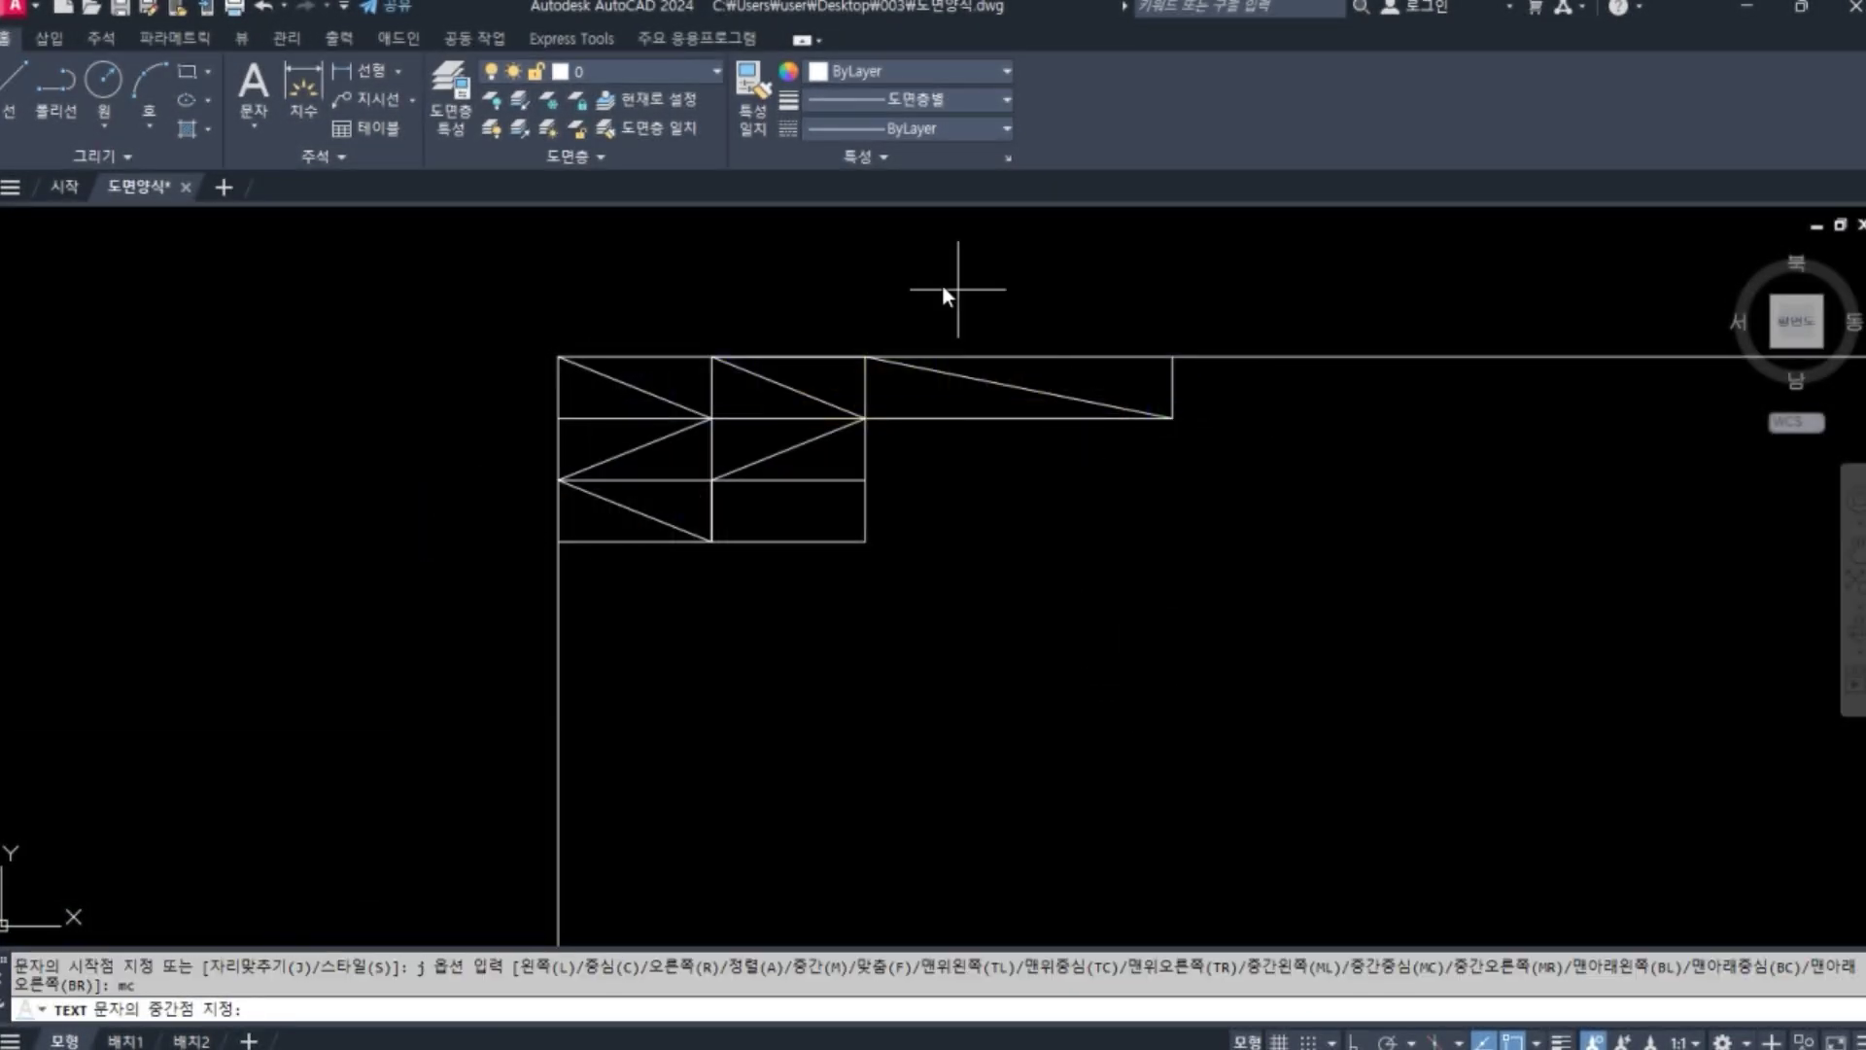
left_click(635, 386)
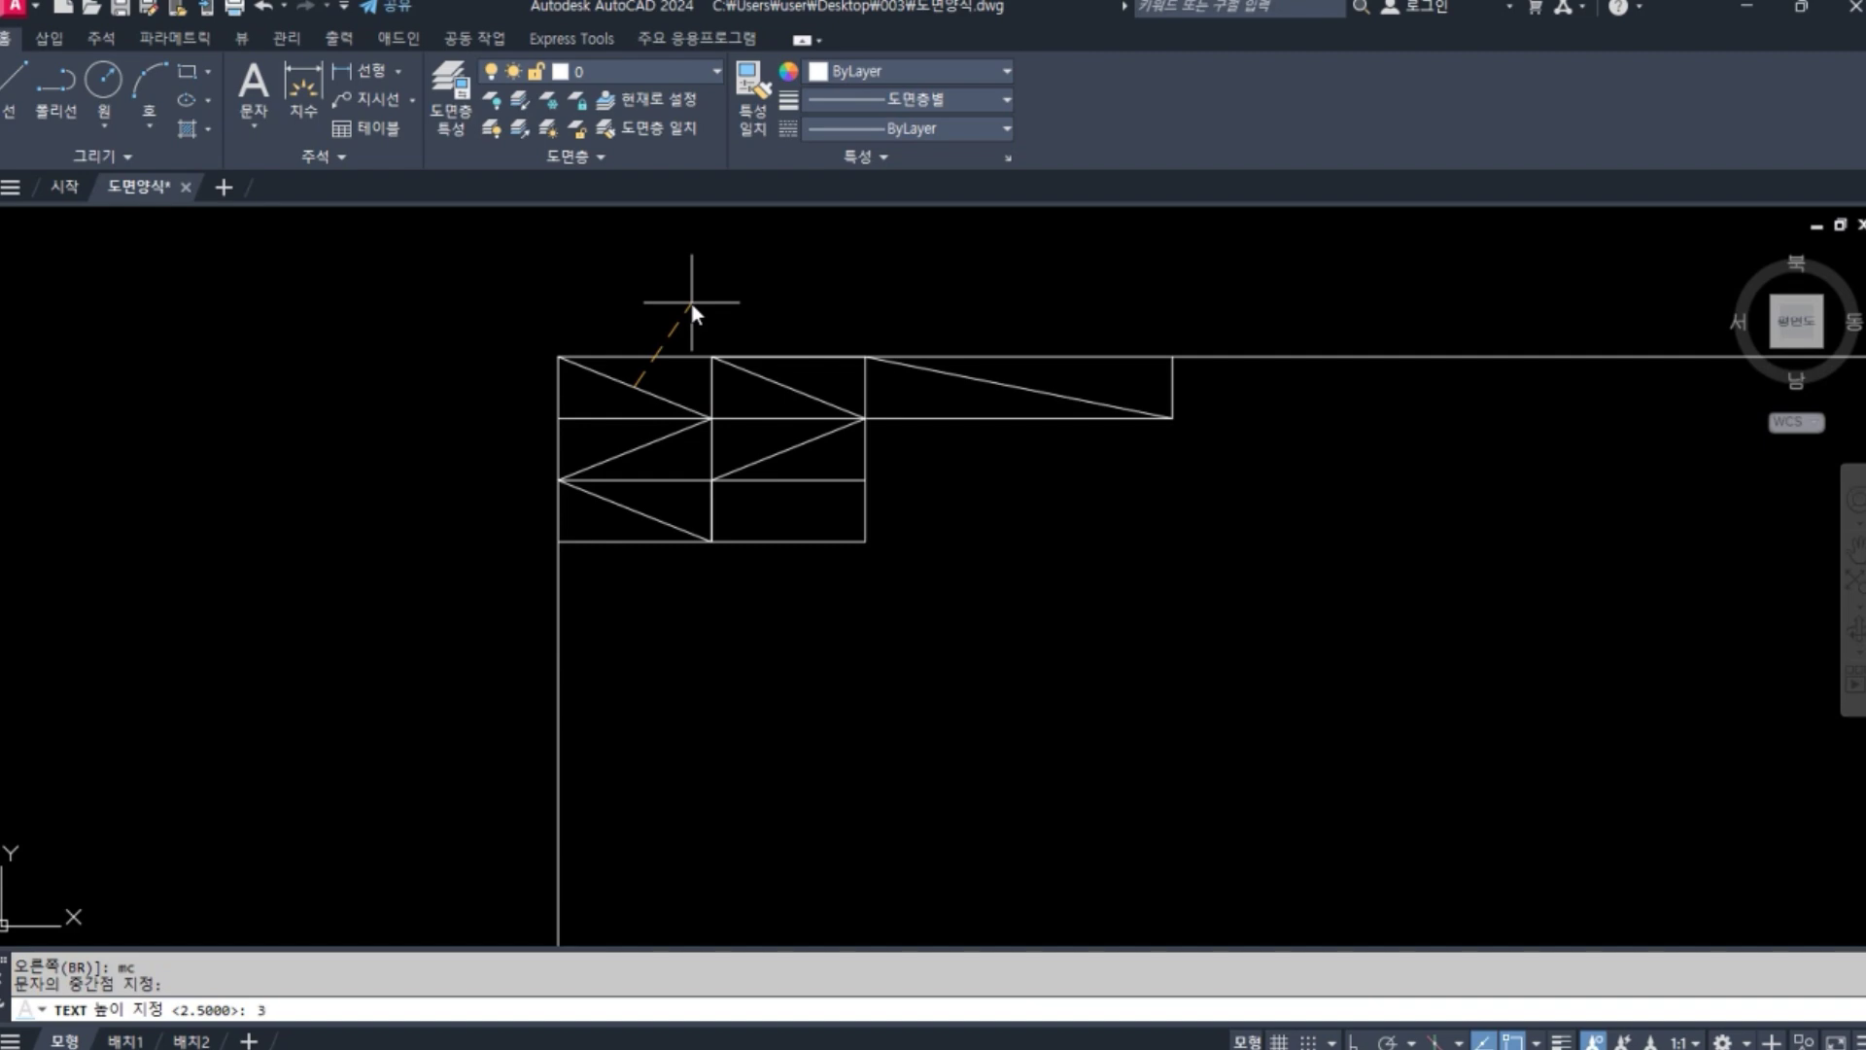
key("Return")
key("Return")
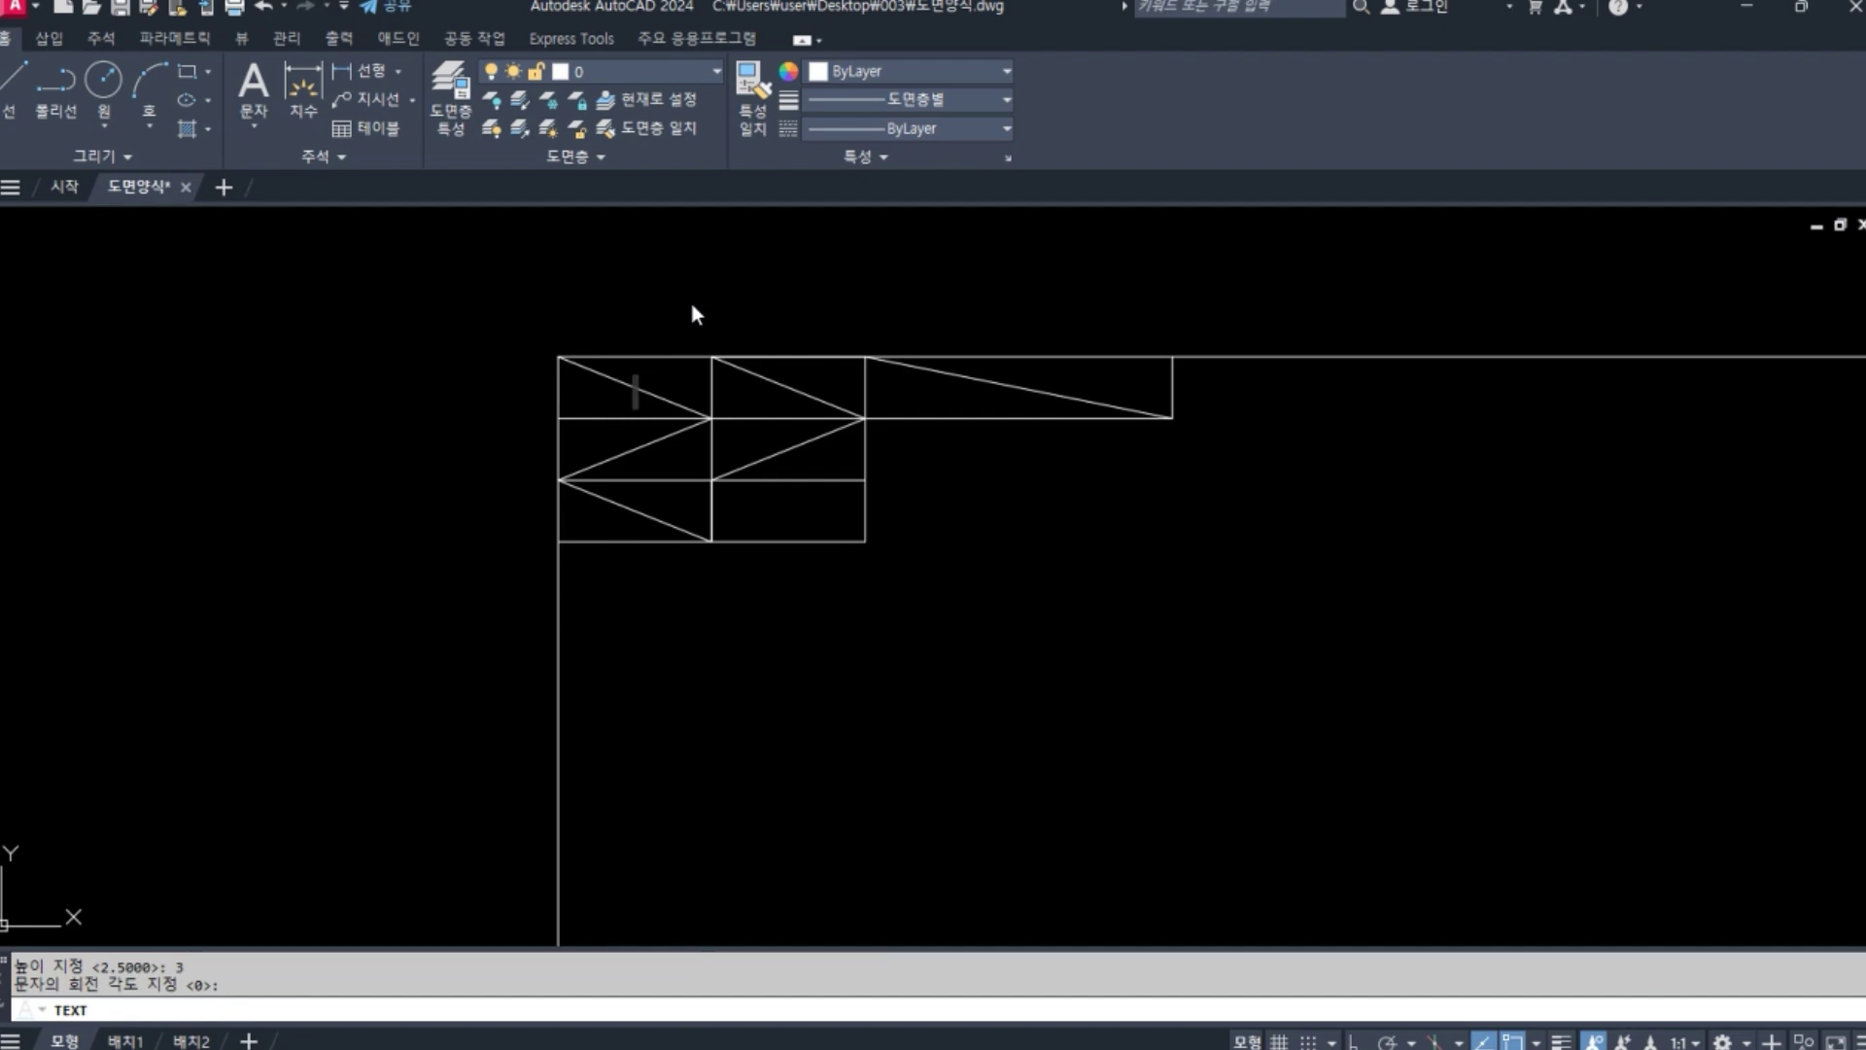
type("성")
type("      ㅁ")
type("ㅕㅇ")
key("Return")
key("Return")
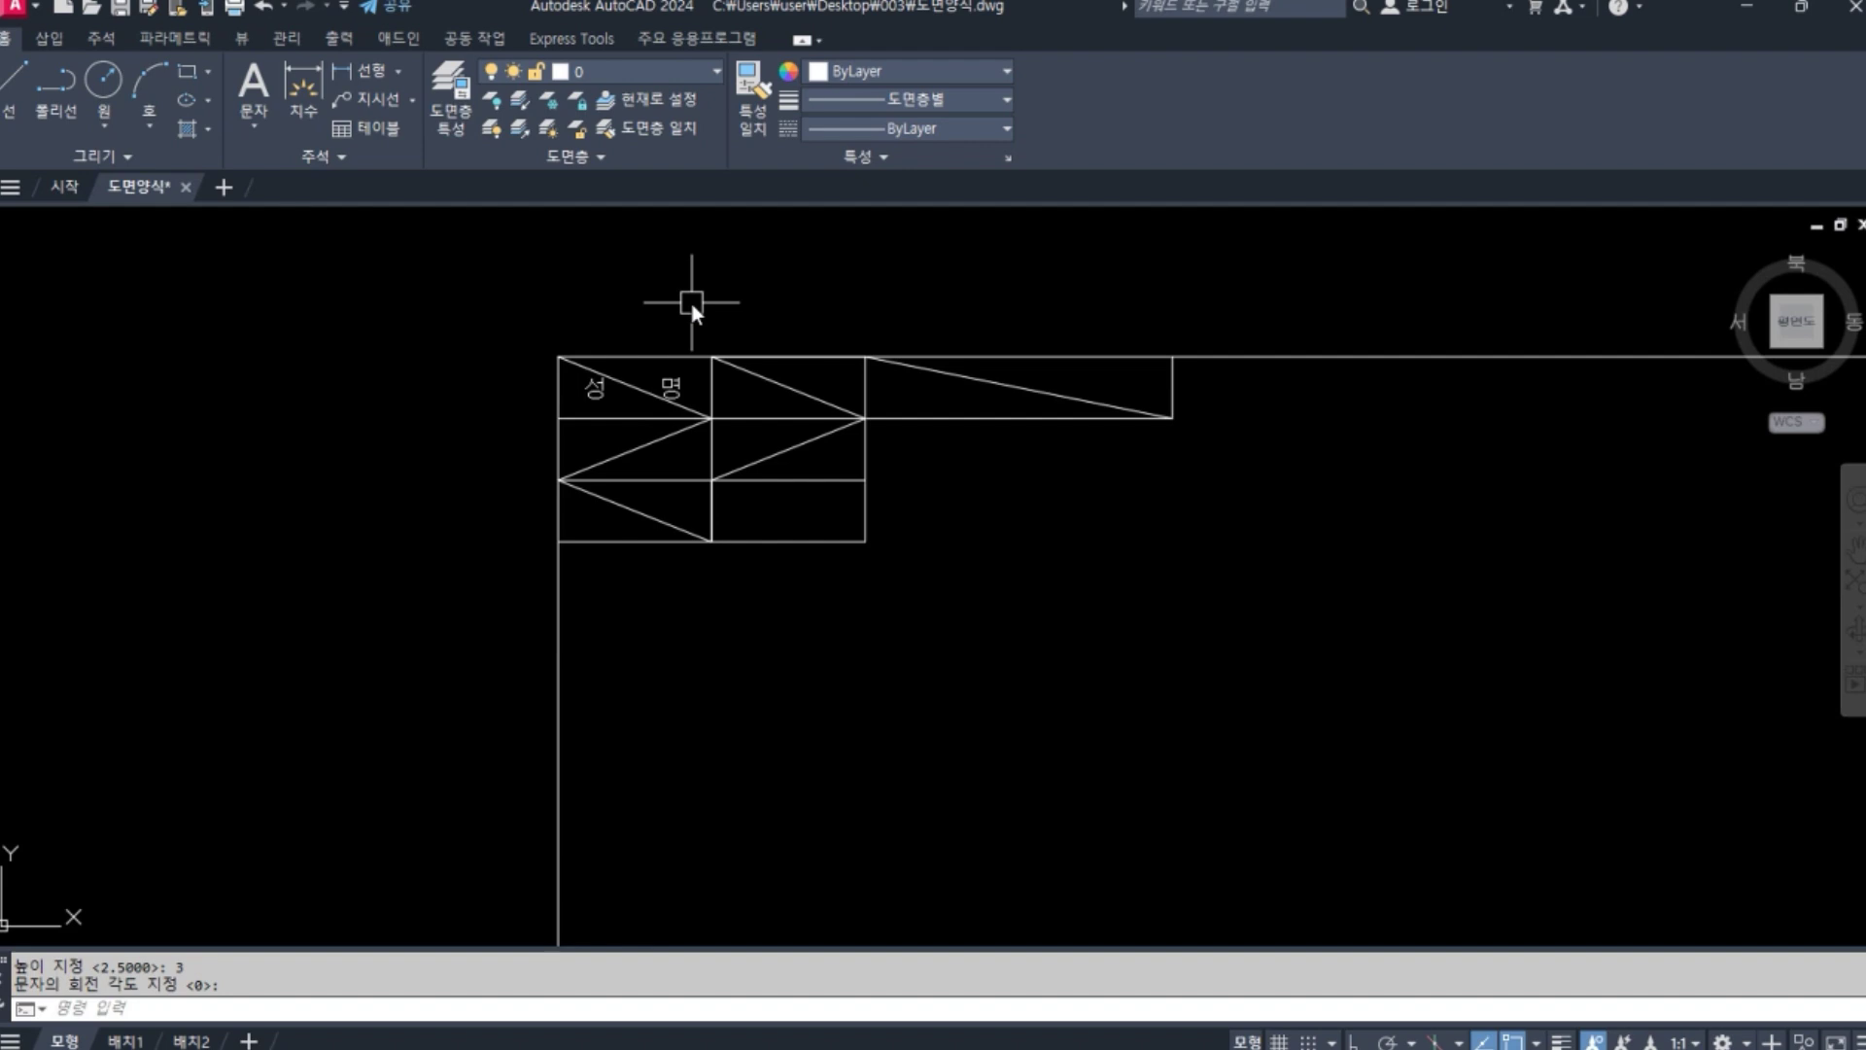
Copy the "성 명" text to the midpoints of the other five cell diagonals and erase the guide polyline.
type("cp")
key("Return")
left_click(681, 379)
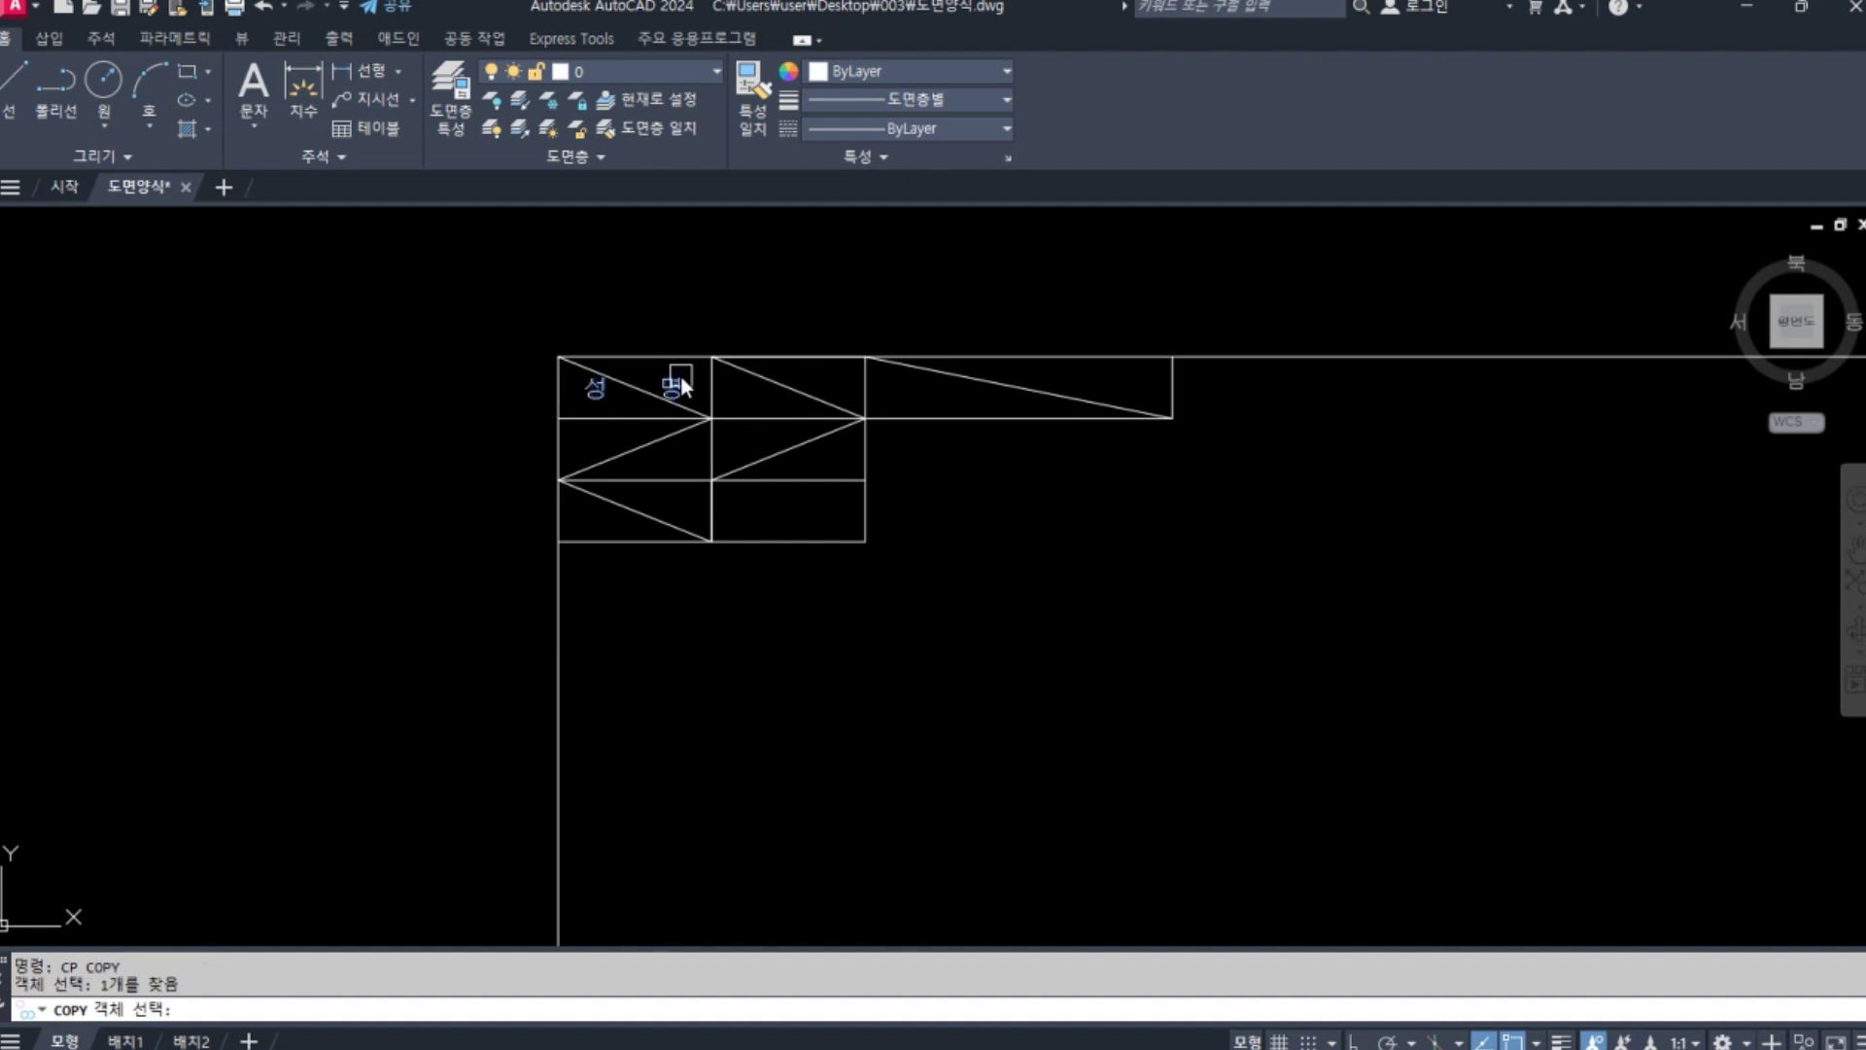
key("Return")
left_click(627, 394)
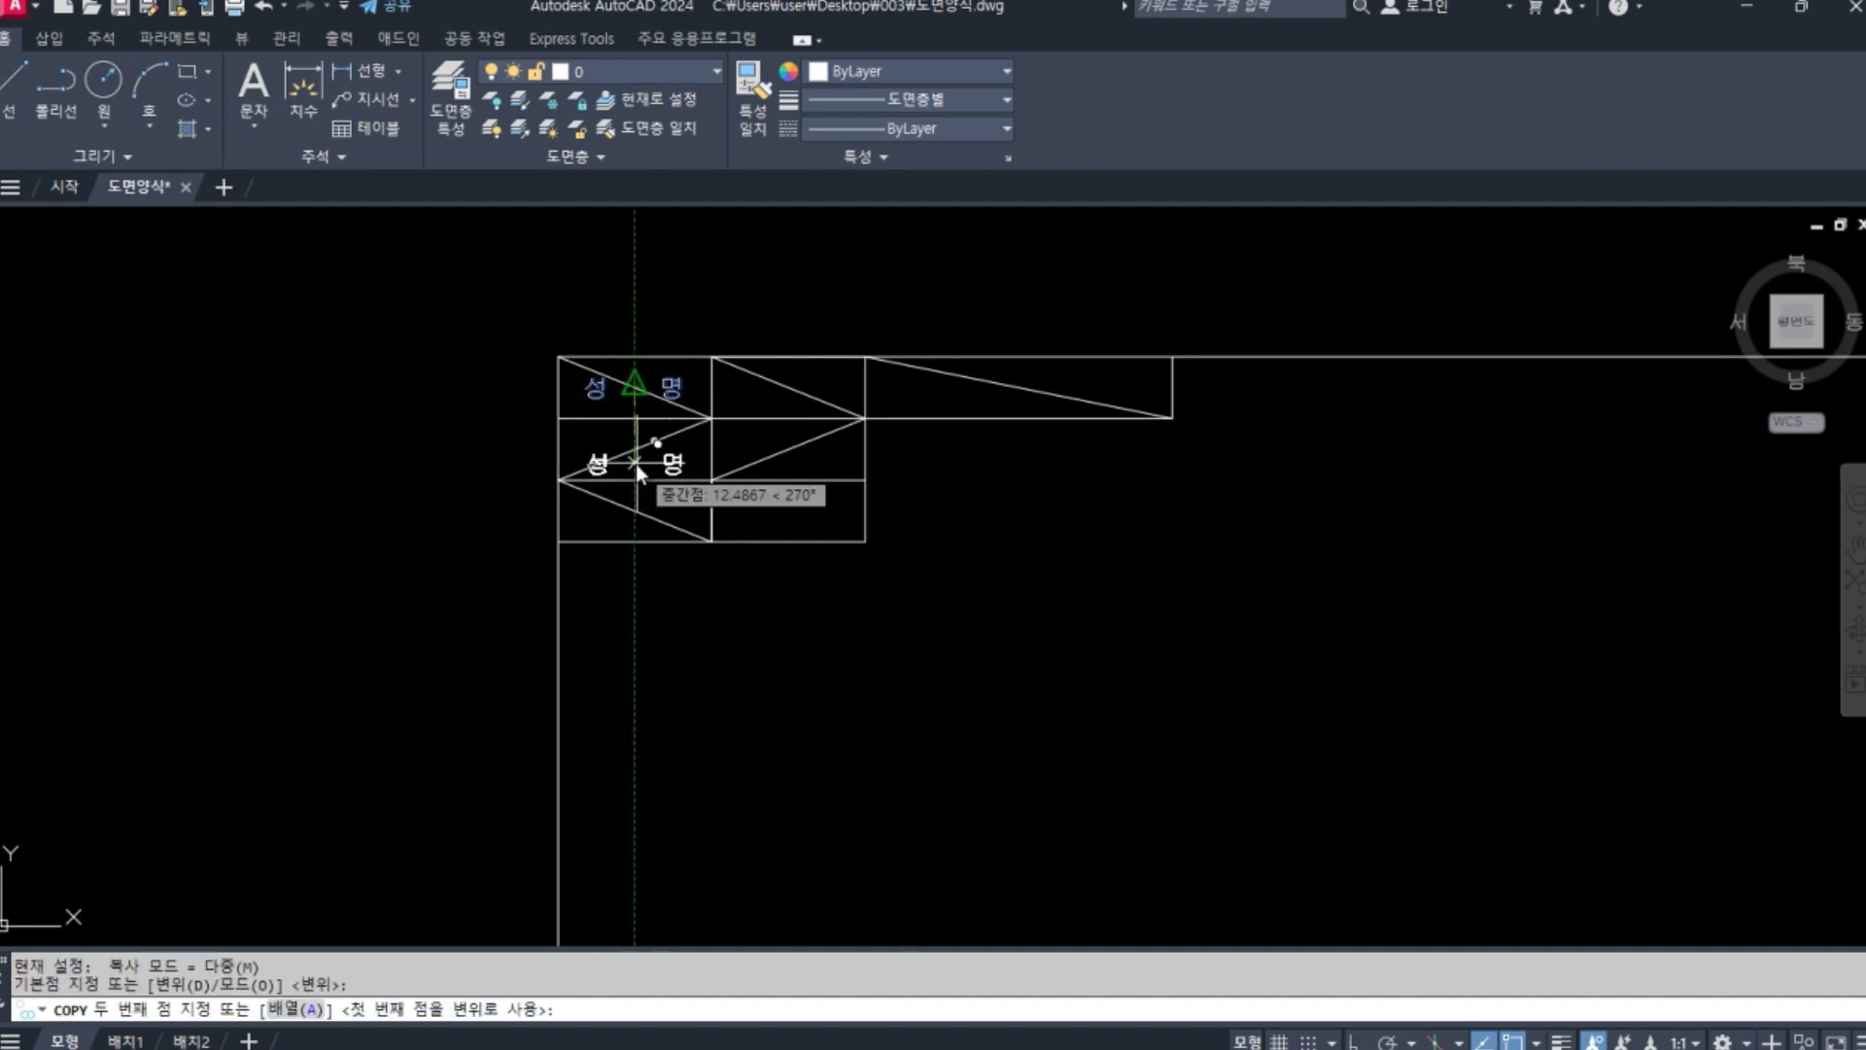
scroll(657, 435, "up", 4)
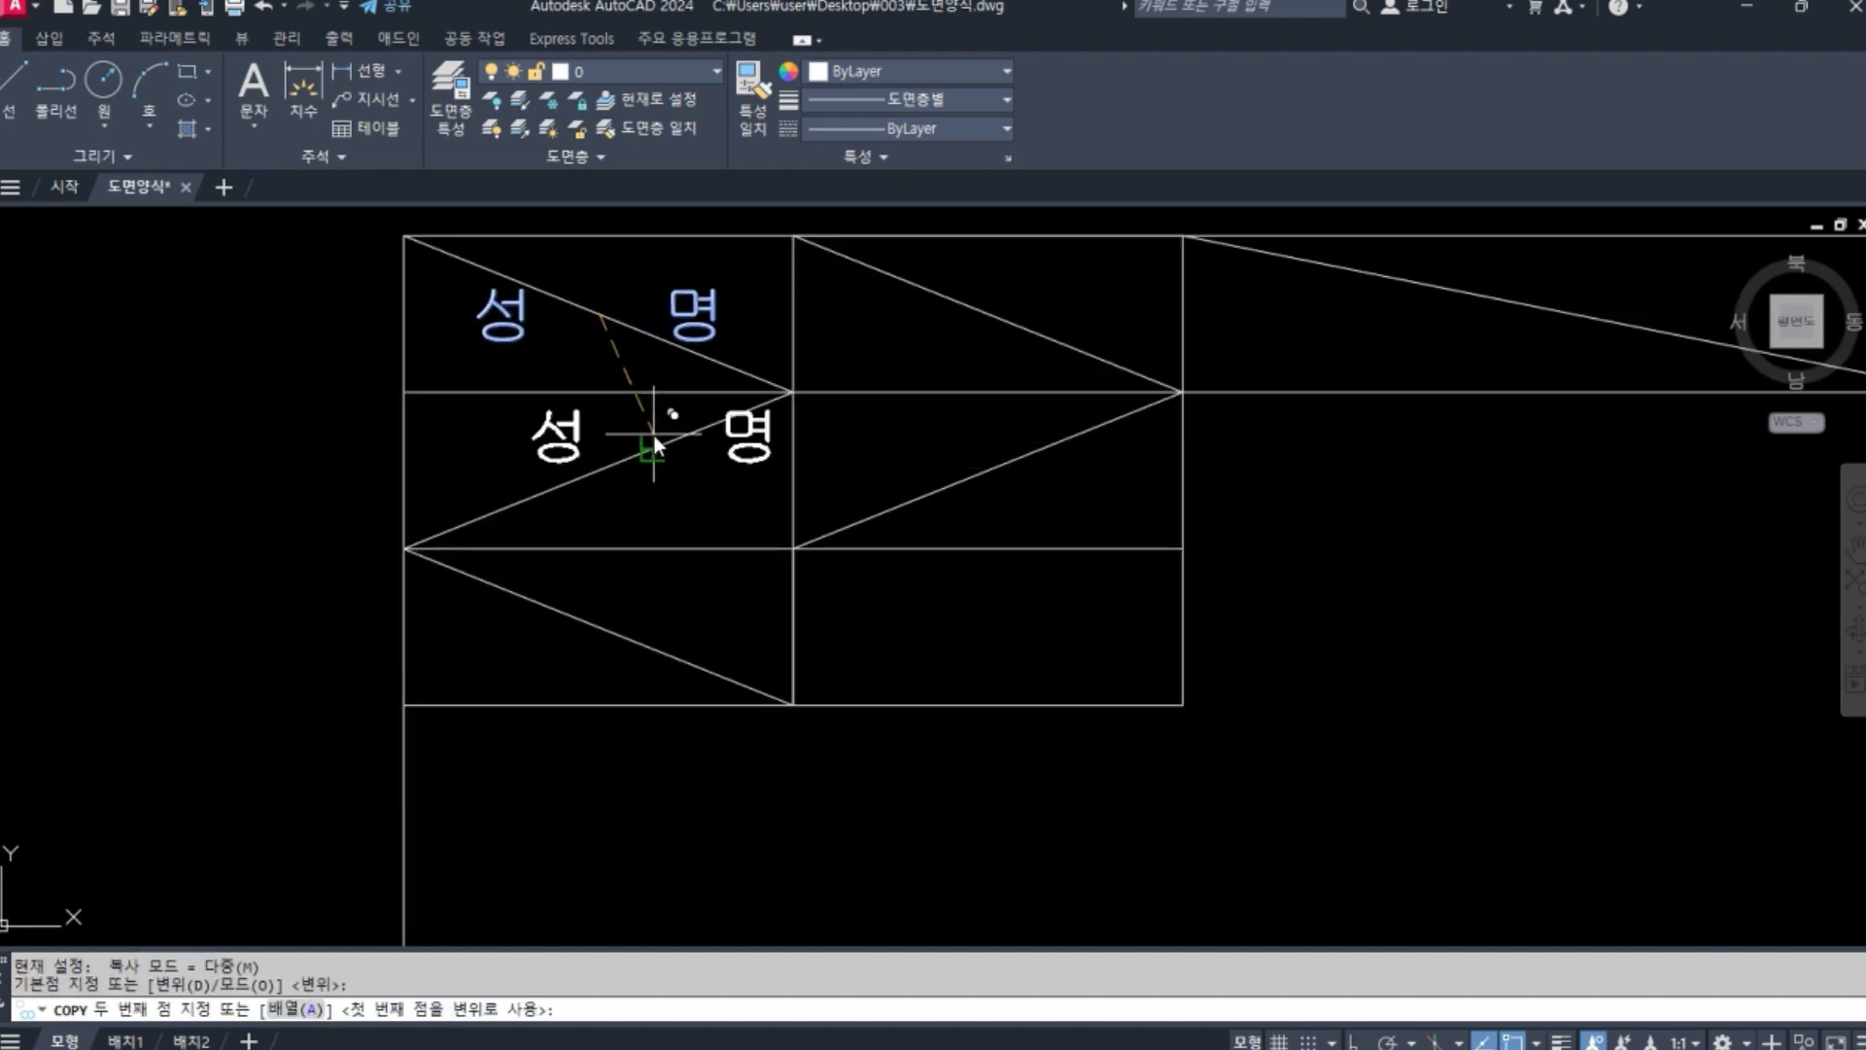
left_click(592, 474)
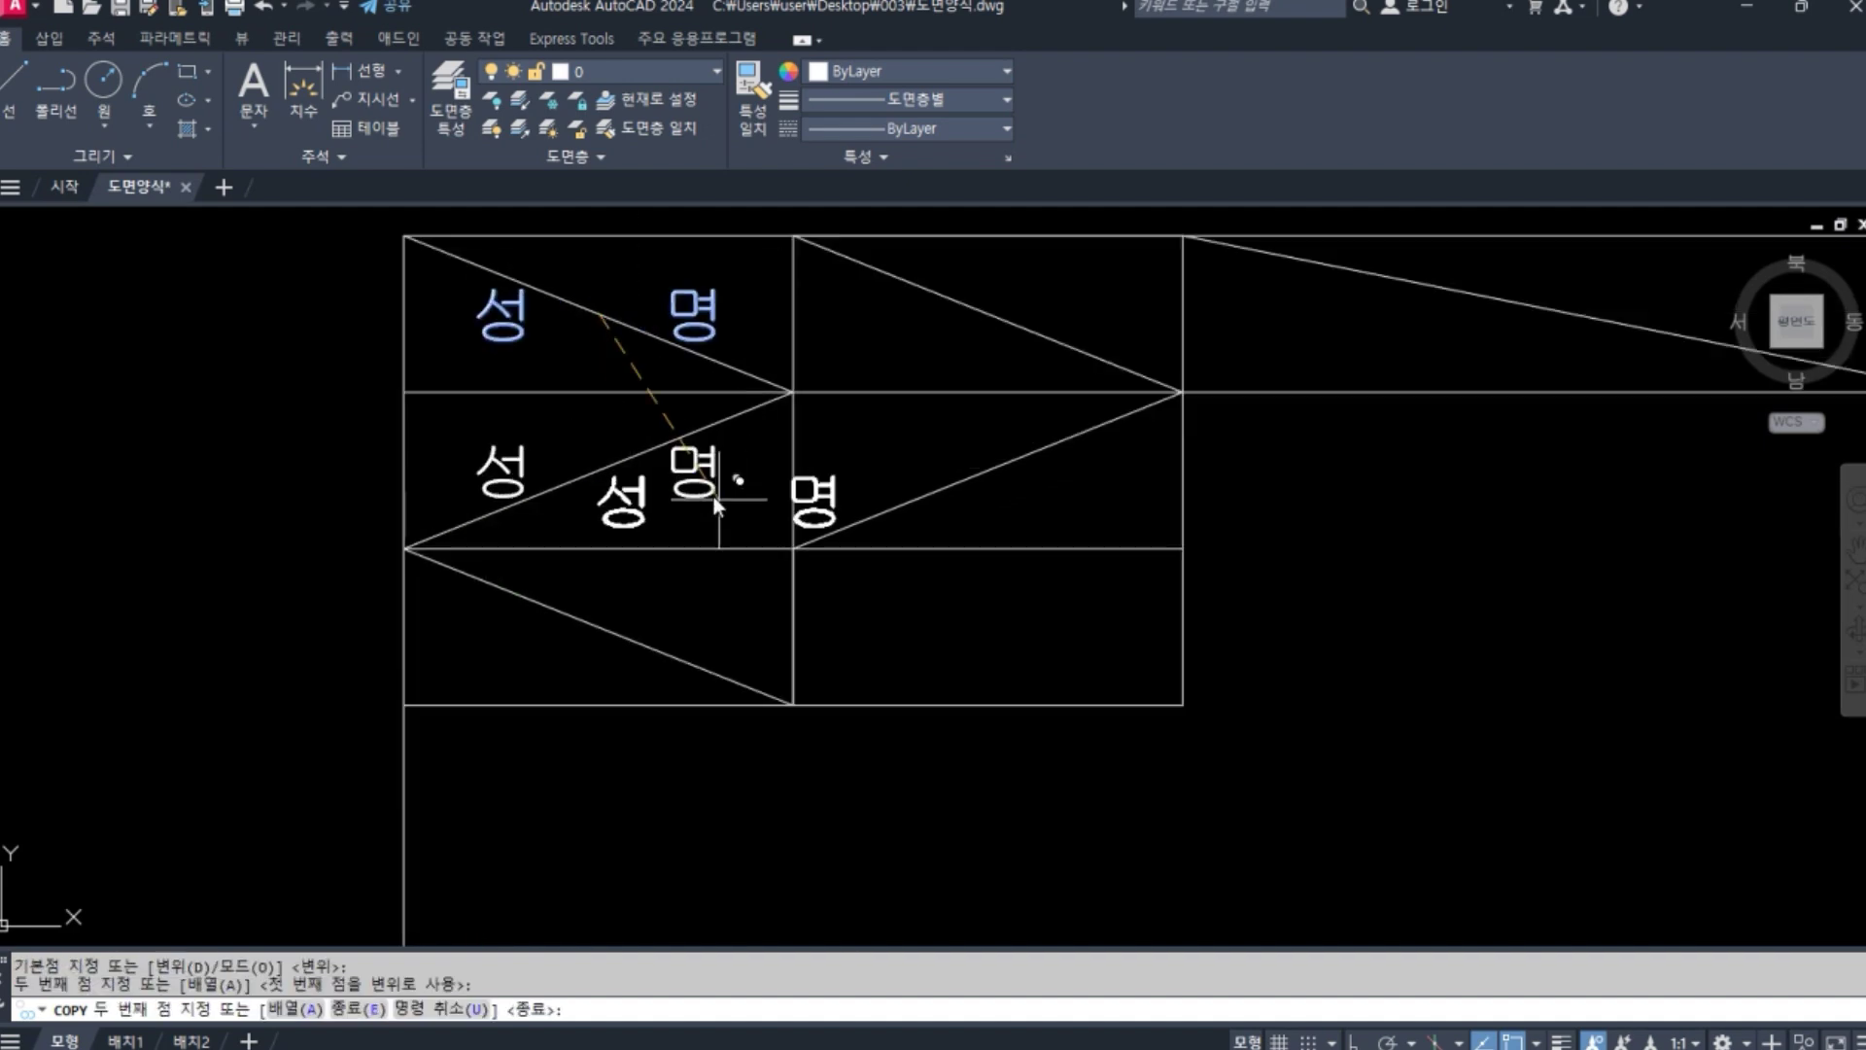
left_click(602, 630)
left_click(989, 474)
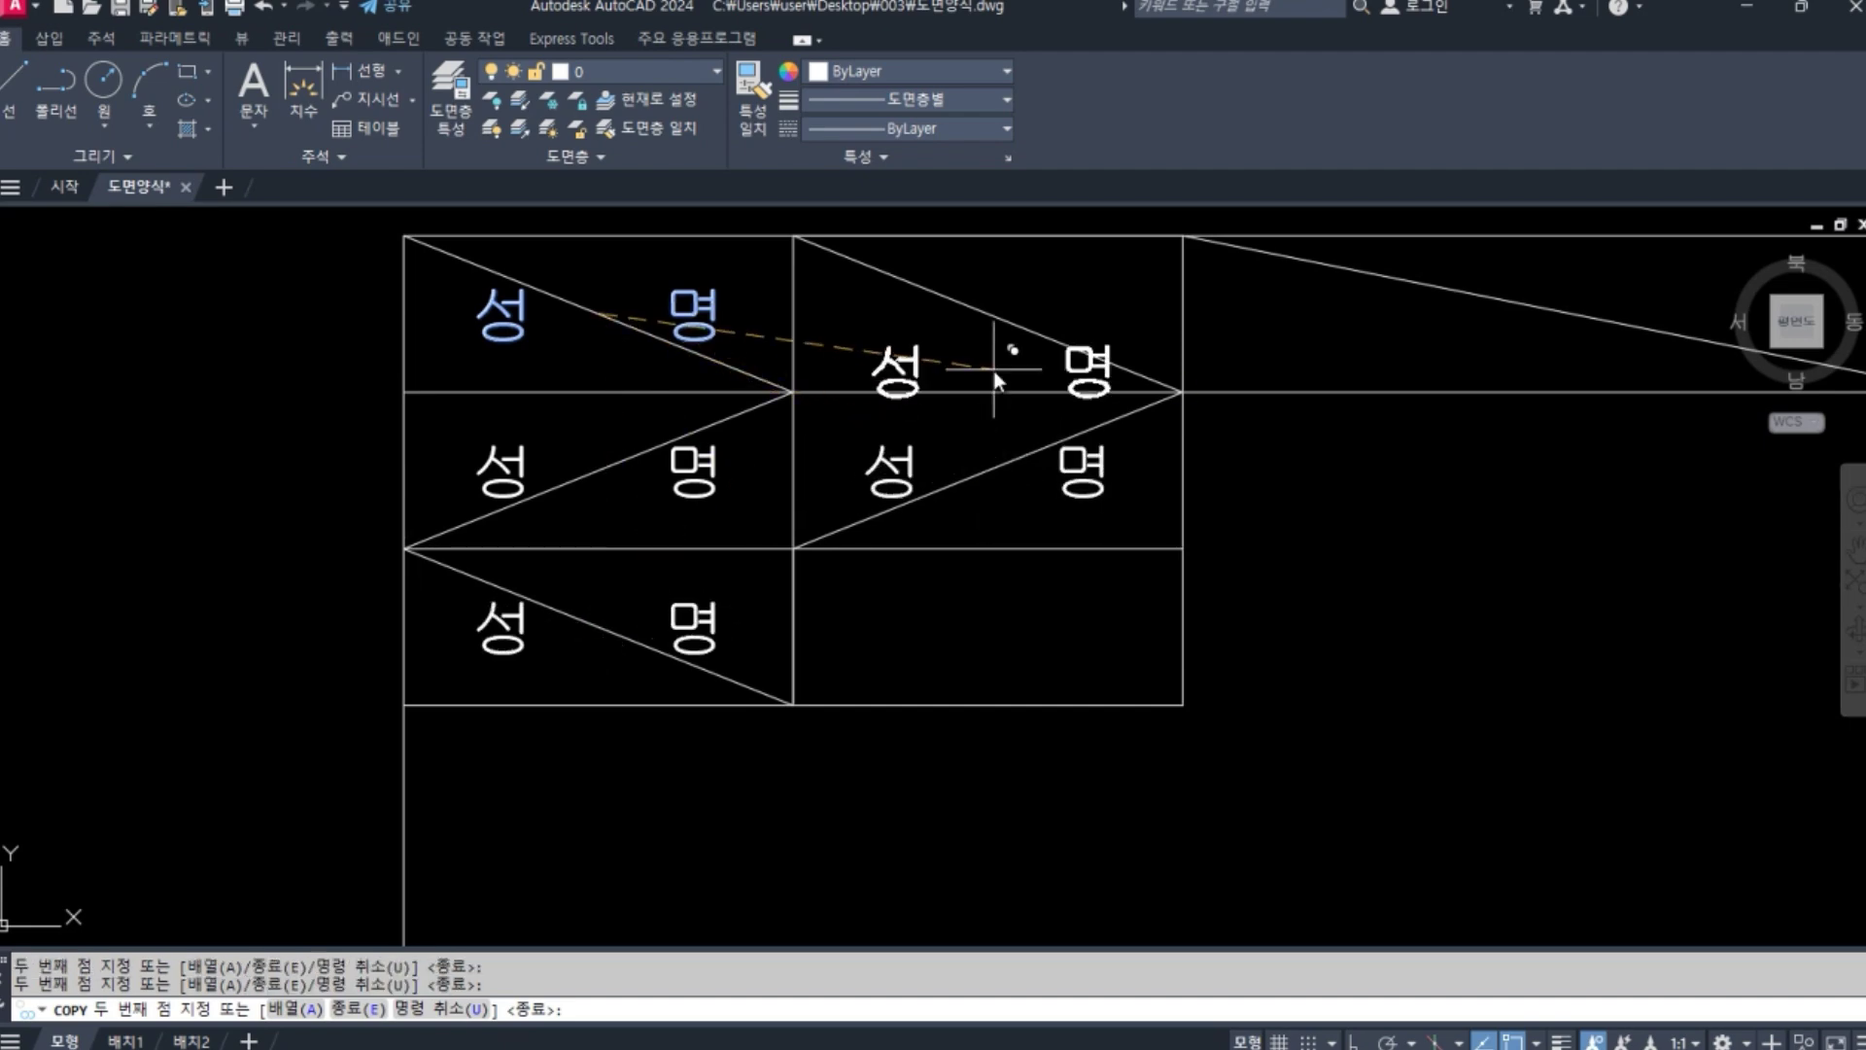
left_click(988, 318)
middle_click_drag(1441, 365, 1210, 381)
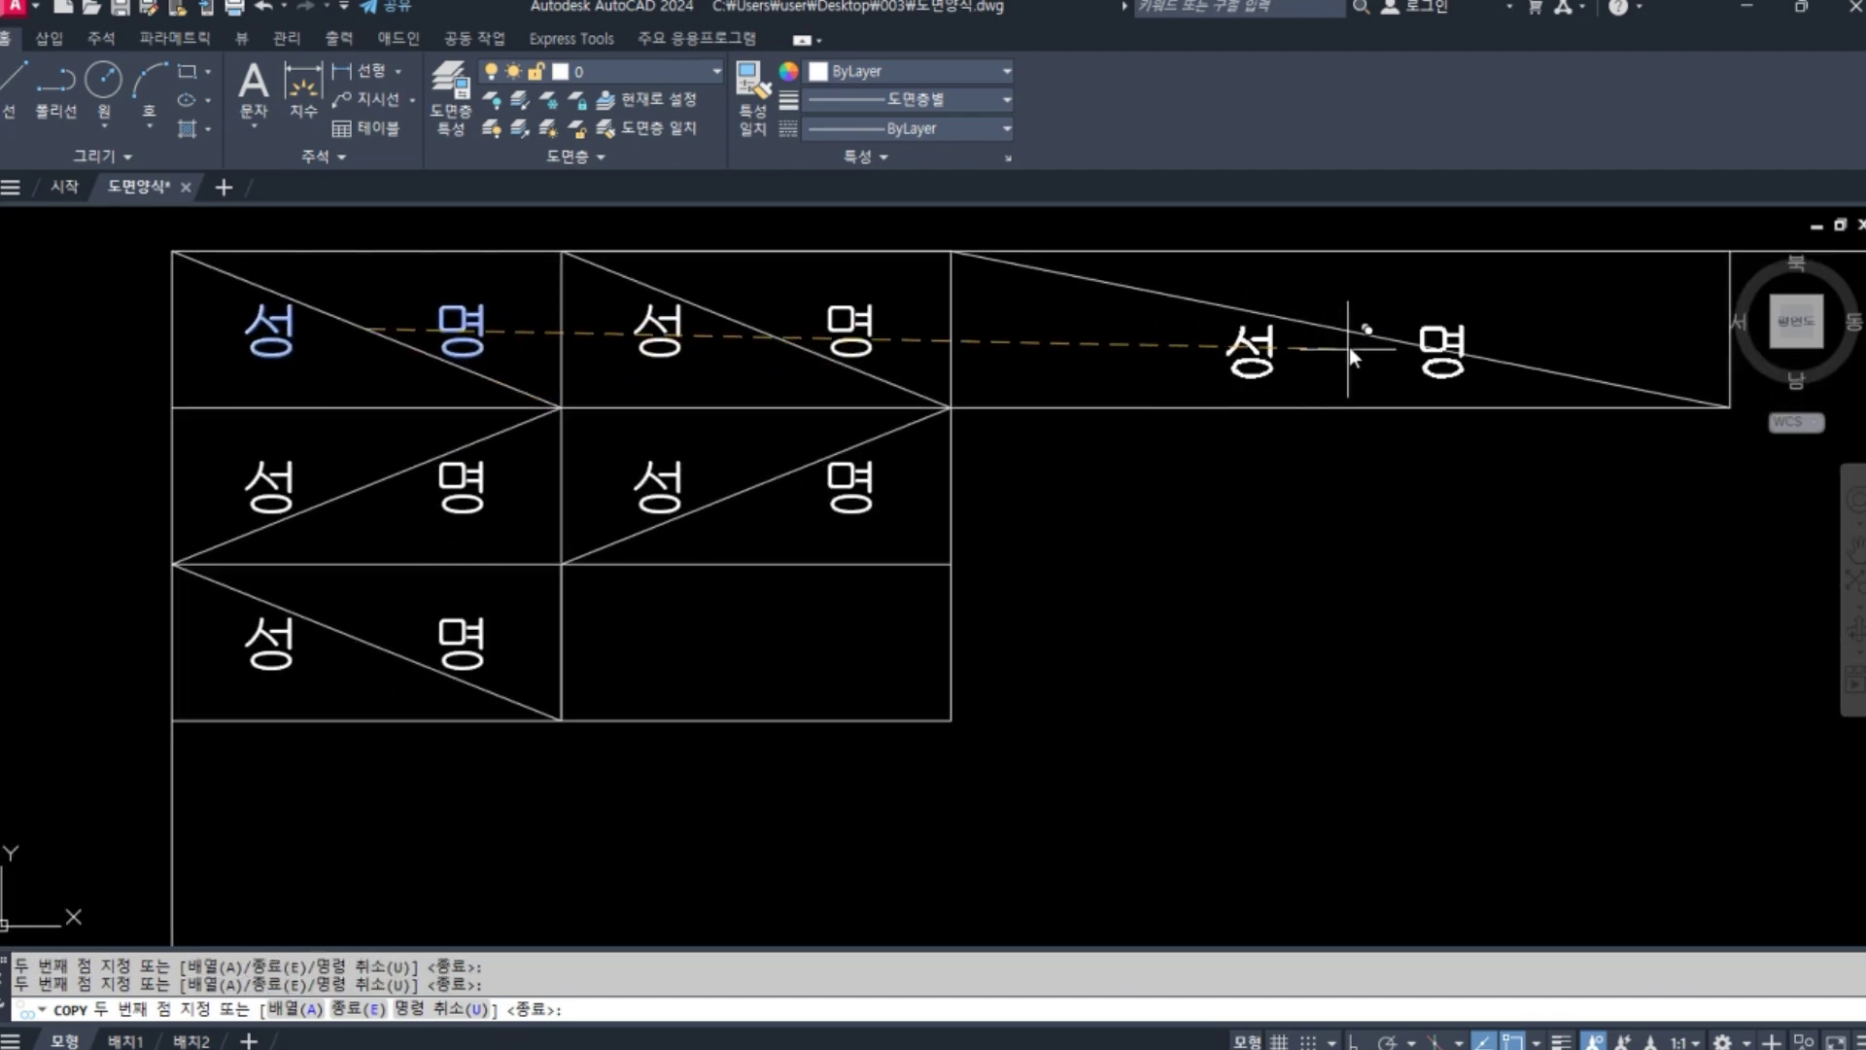
left_click(1347, 330)
key("Return")
left_click(1524, 368)
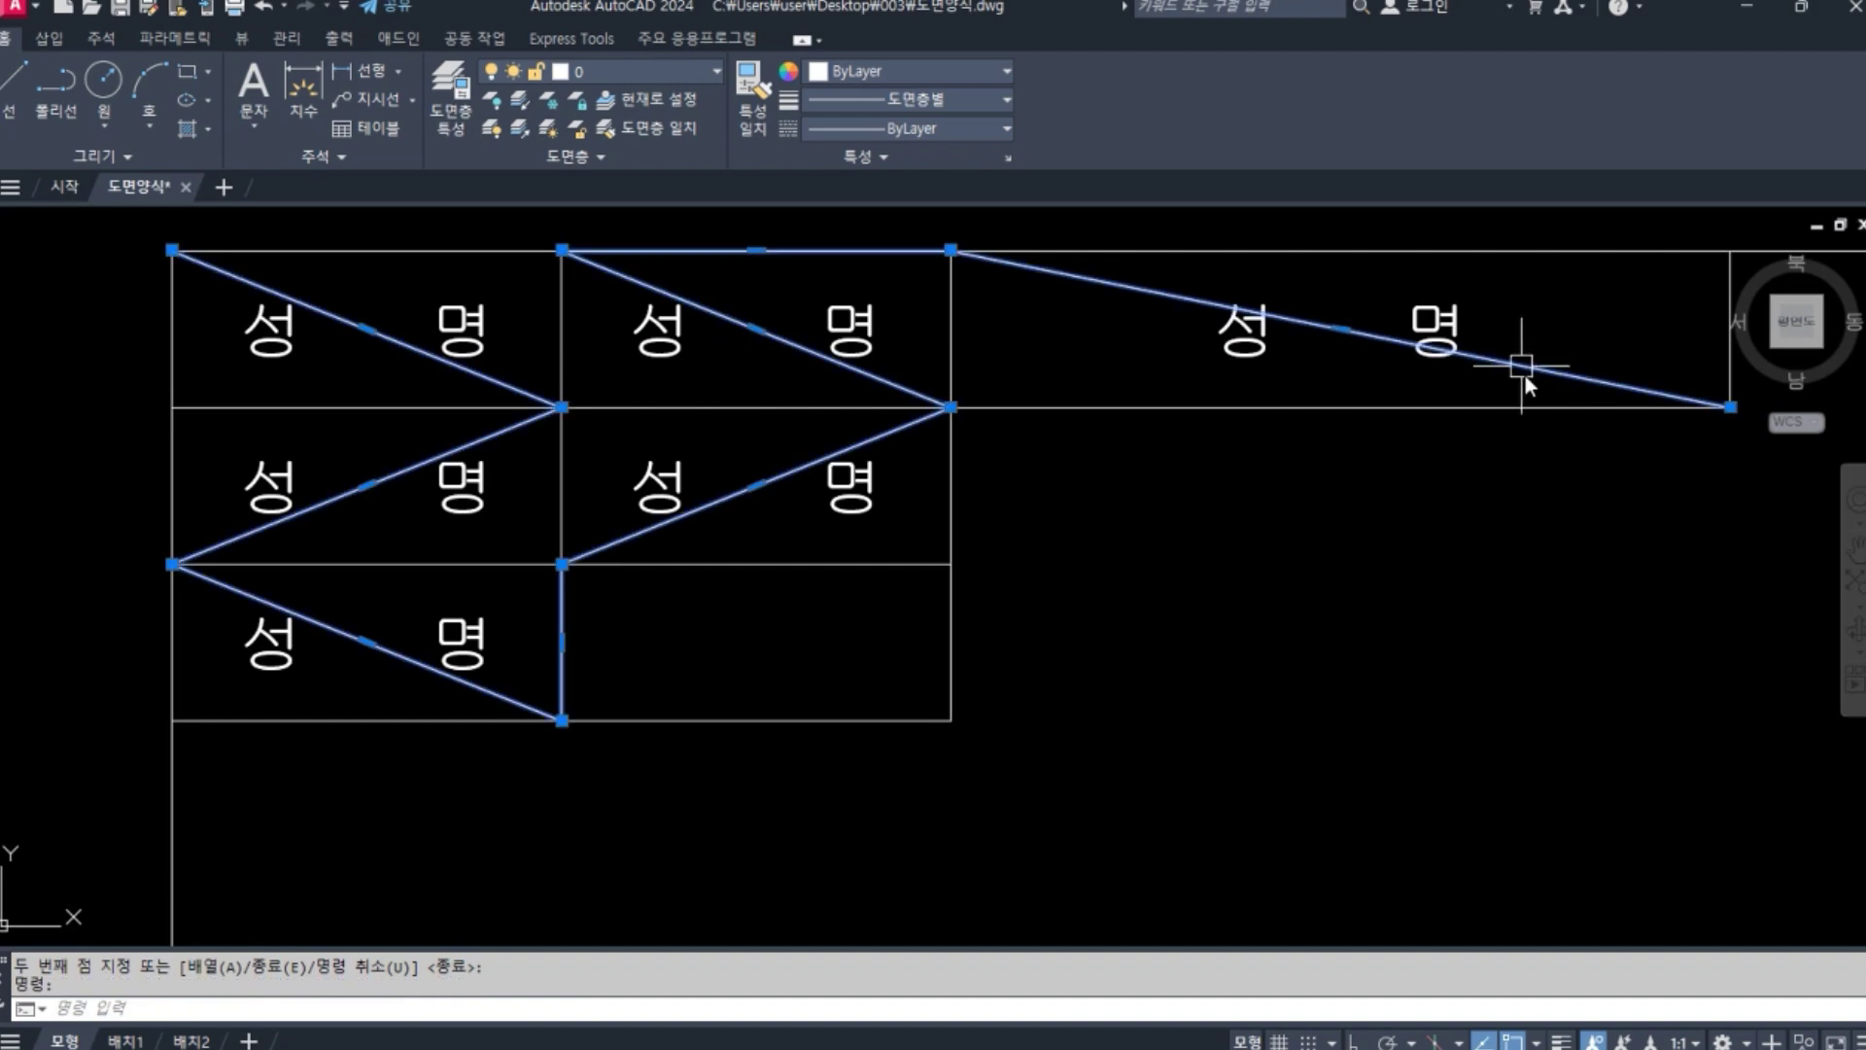
key("Delete")
Change the title block's first-column labels to "수험번호" in the top cell and "감독확인" in the bottom cell.
middle_click_drag(739, 487, 882, 508)
double_click(622, 374)
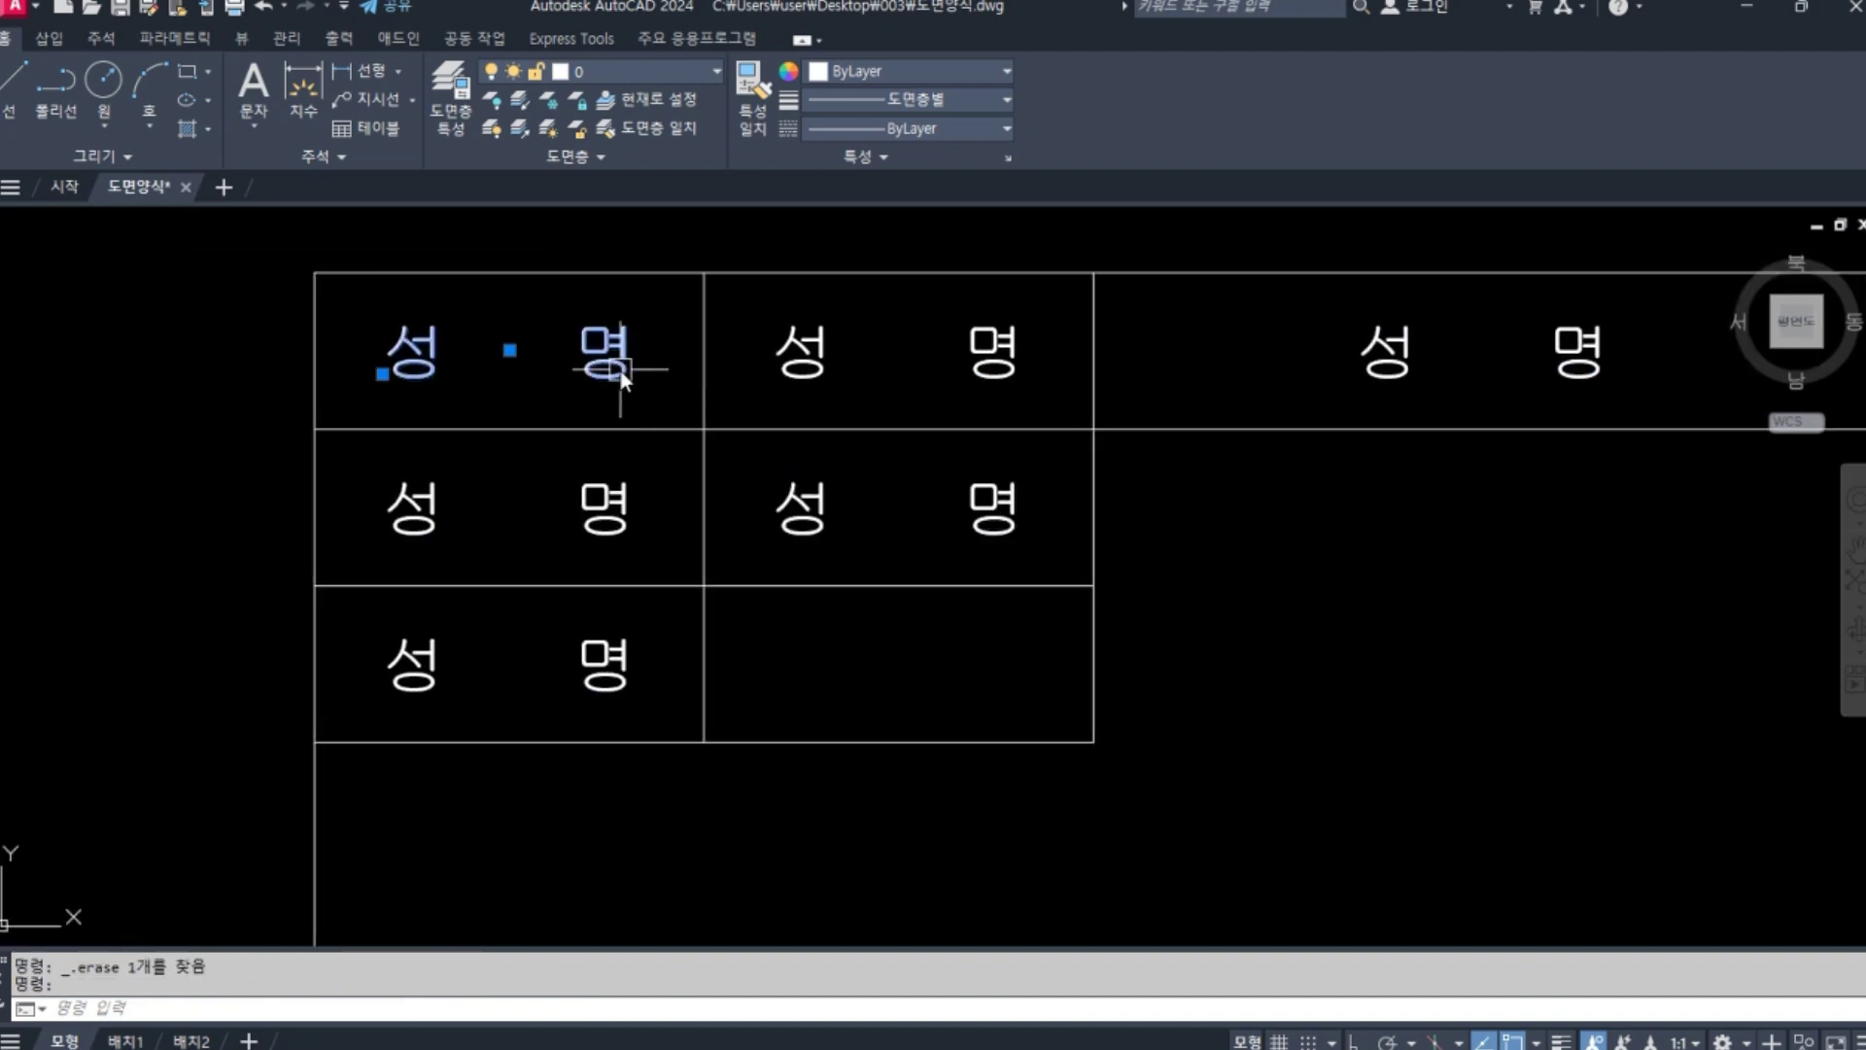
type("수험번호")
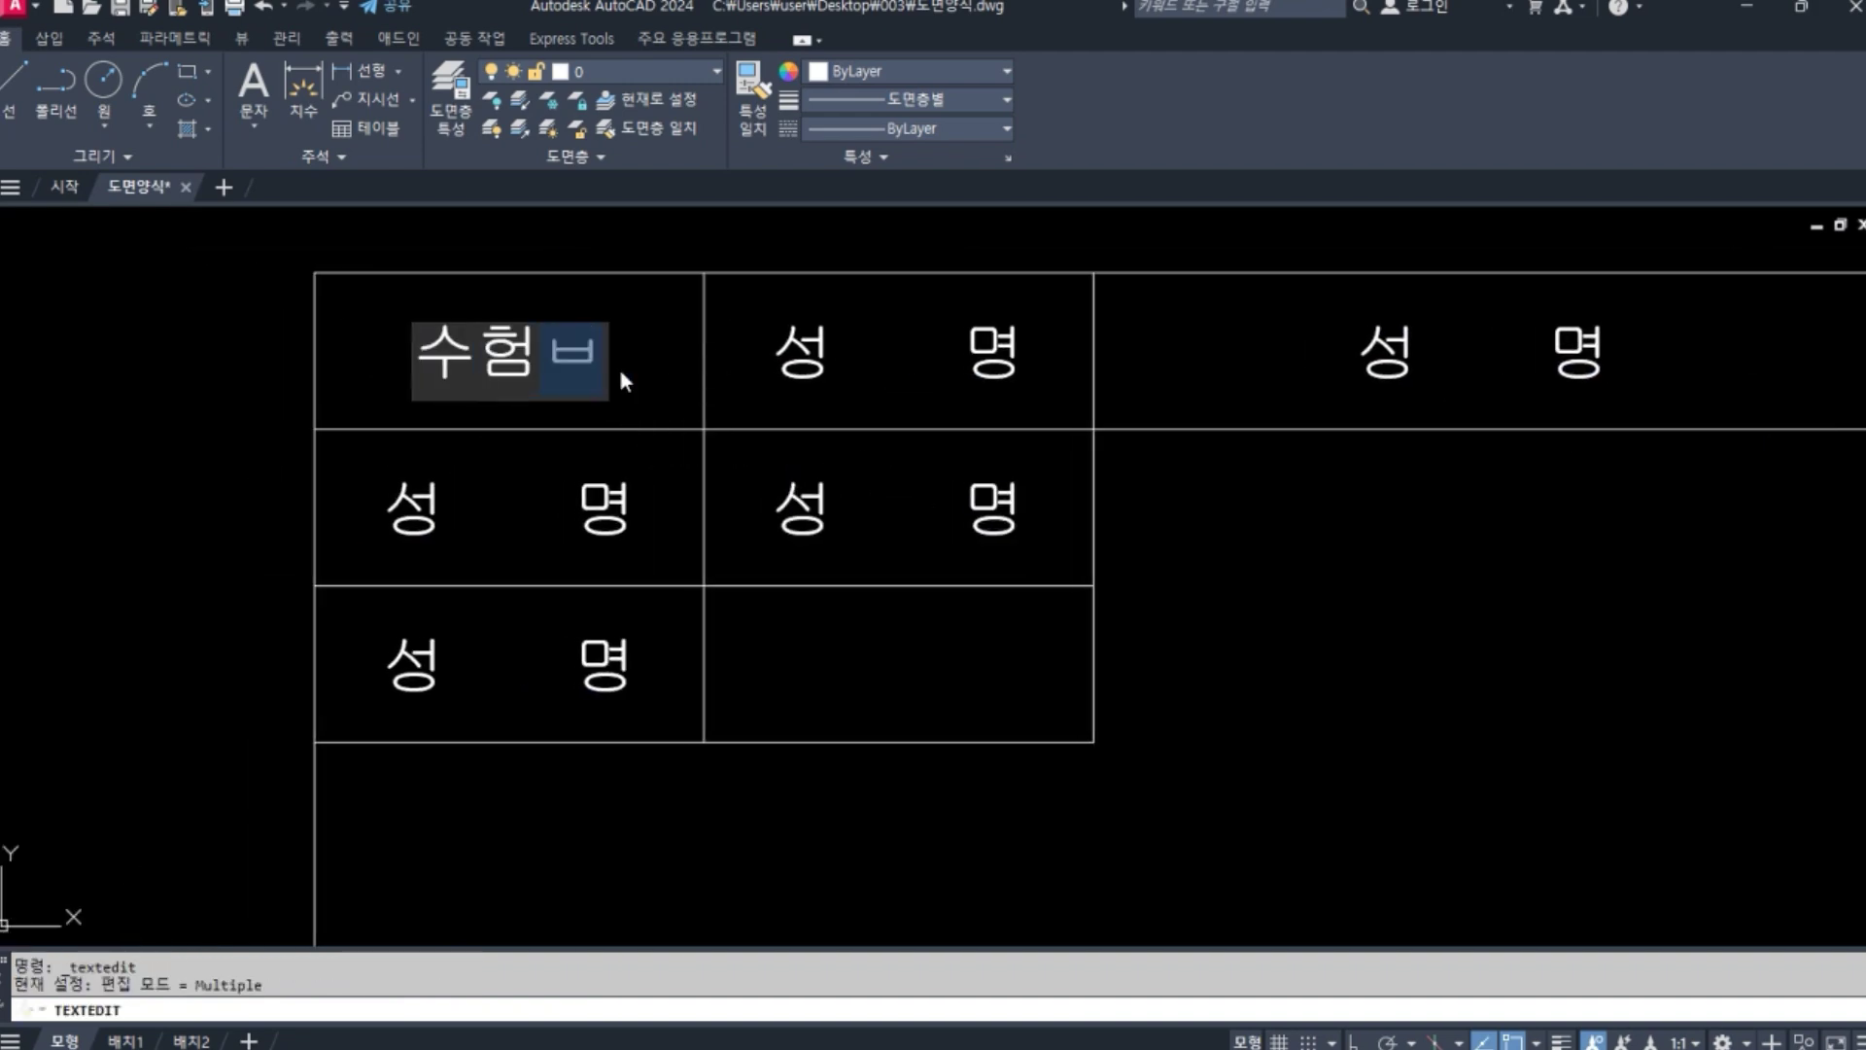
key("Return")
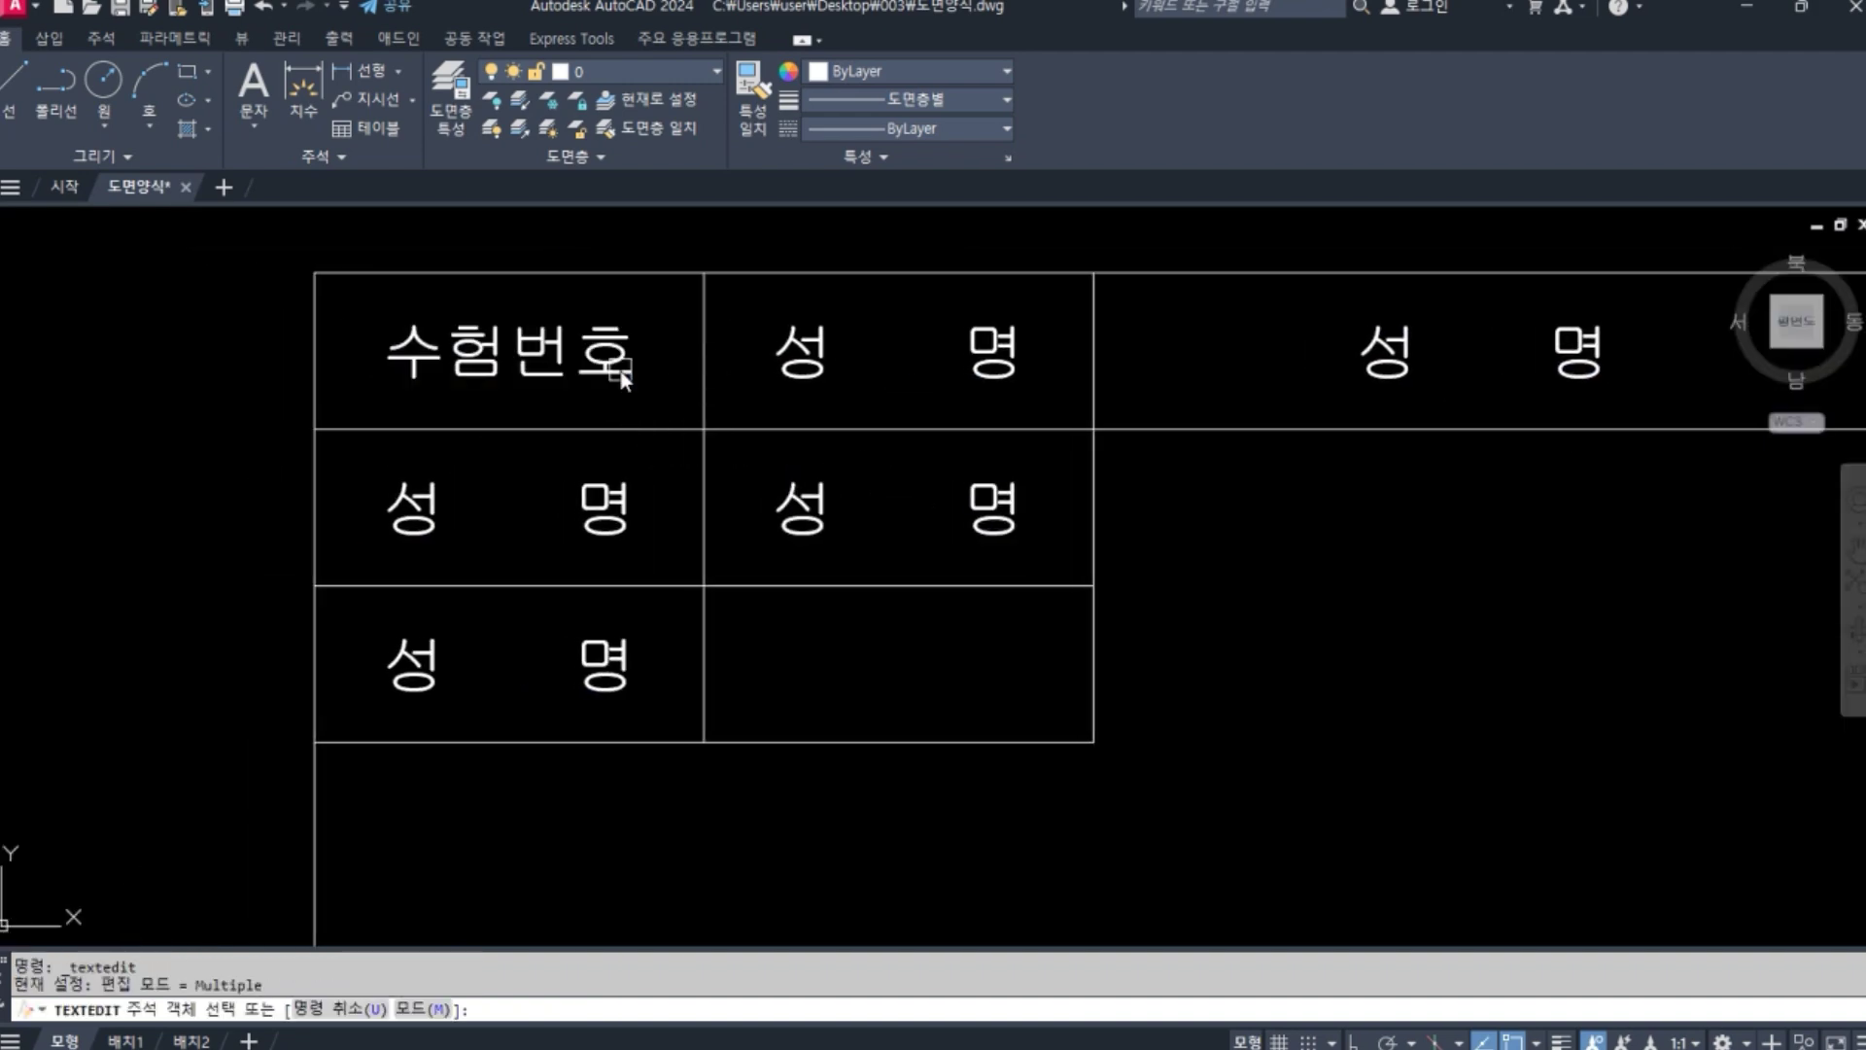
double_click(634, 653)
type("감독확인")
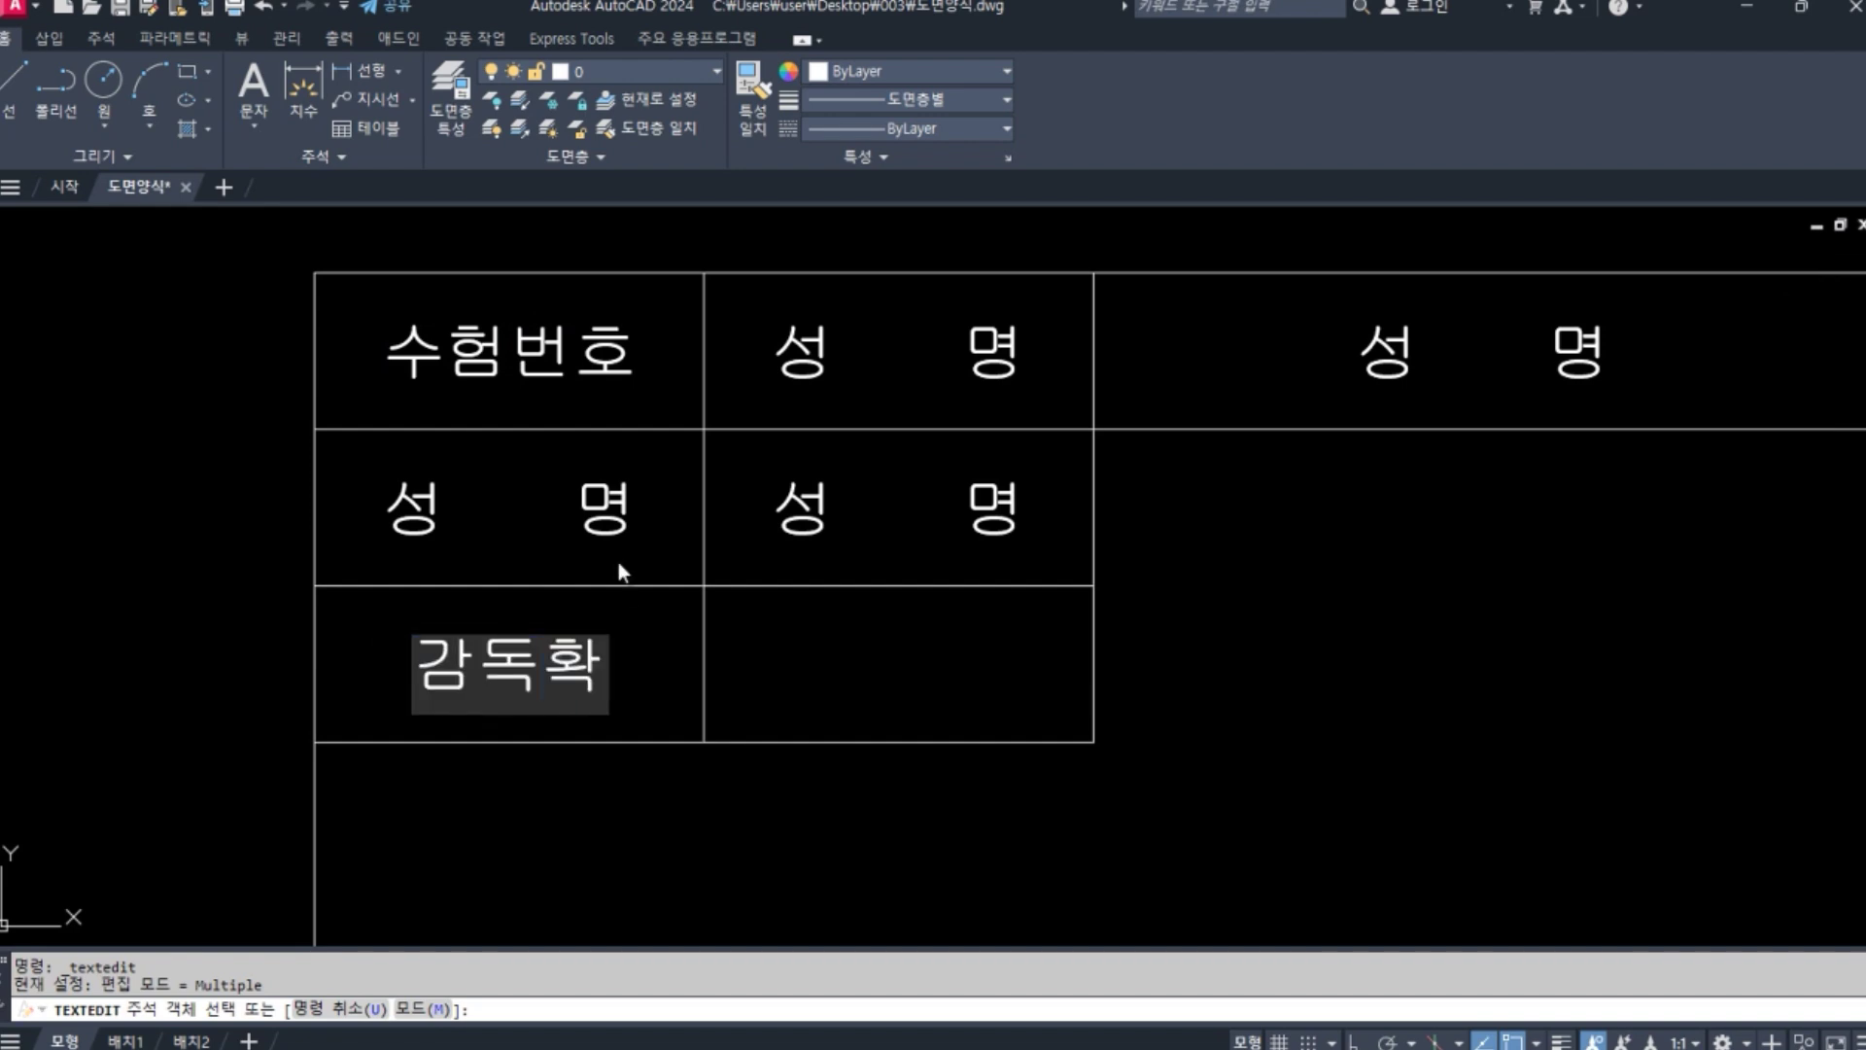
key("Return")
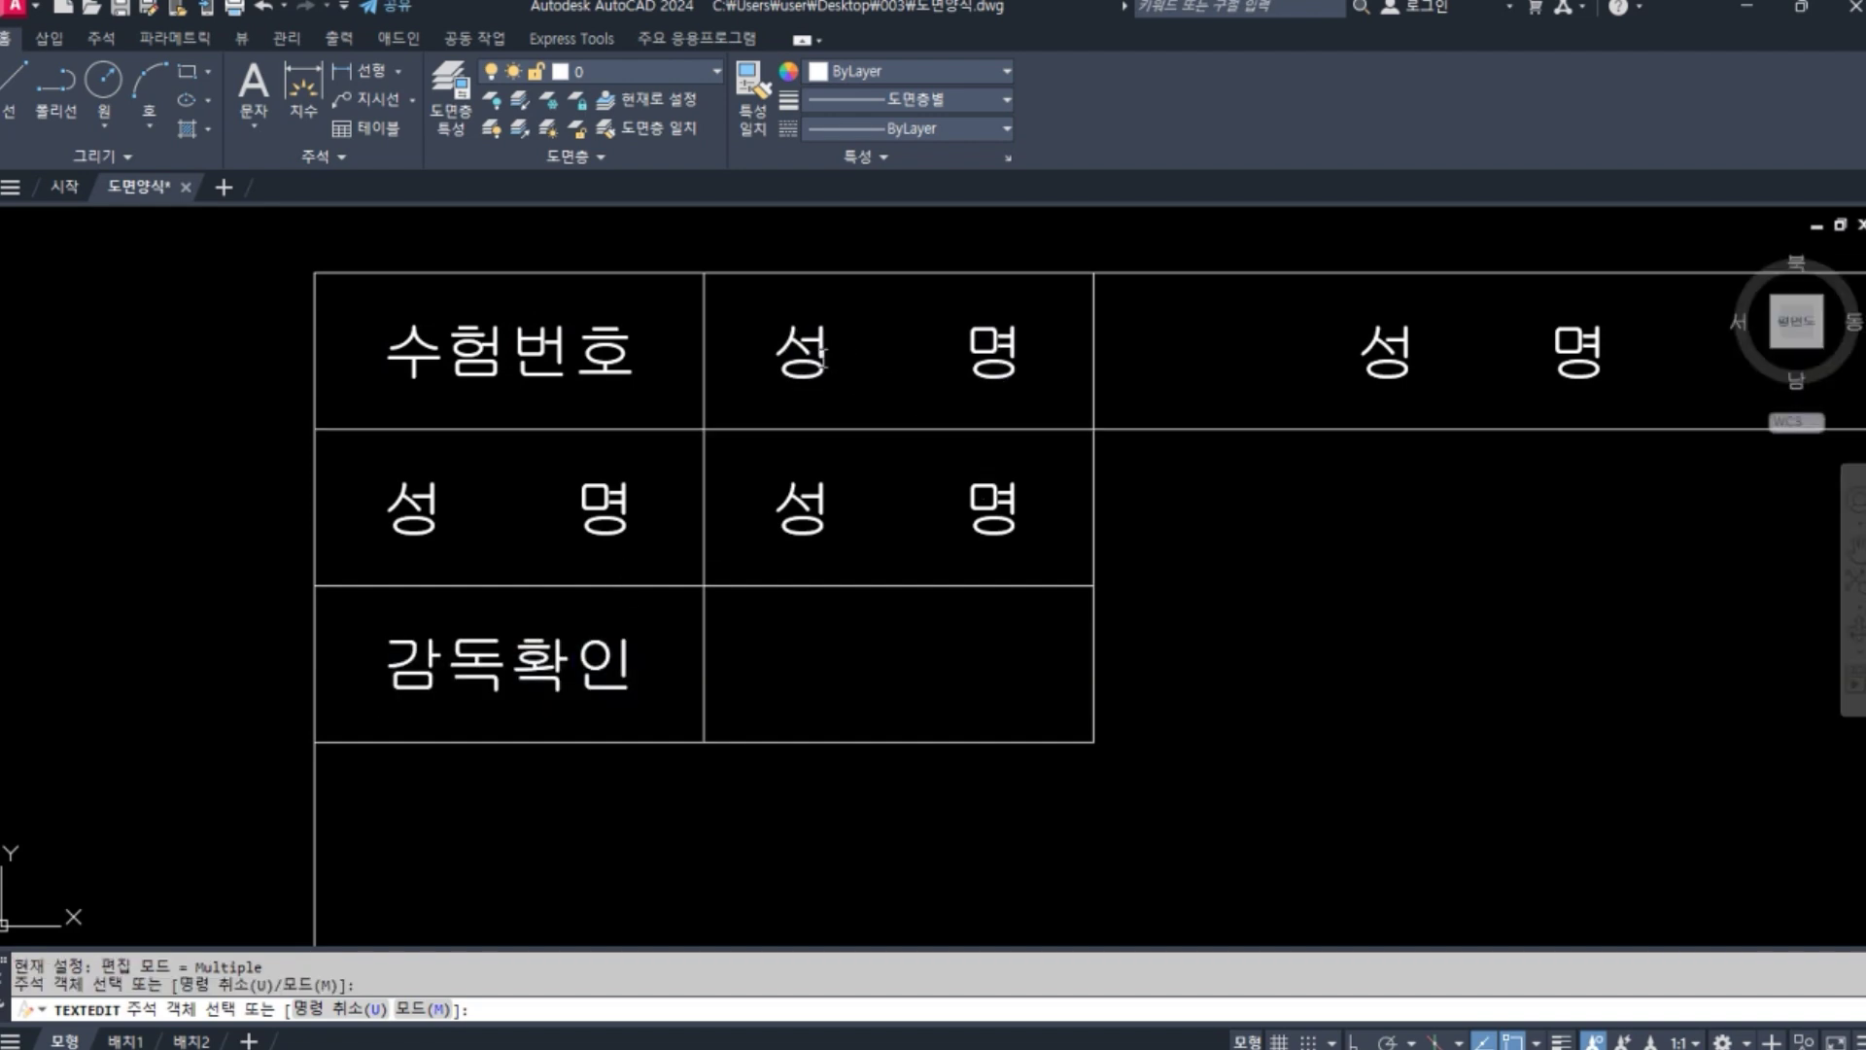
Replace the second-column placeholder texts with the examinee's number beside 수험번호 and the examinee's name beside 성명.
double_click(821, 360)
type("012345678")
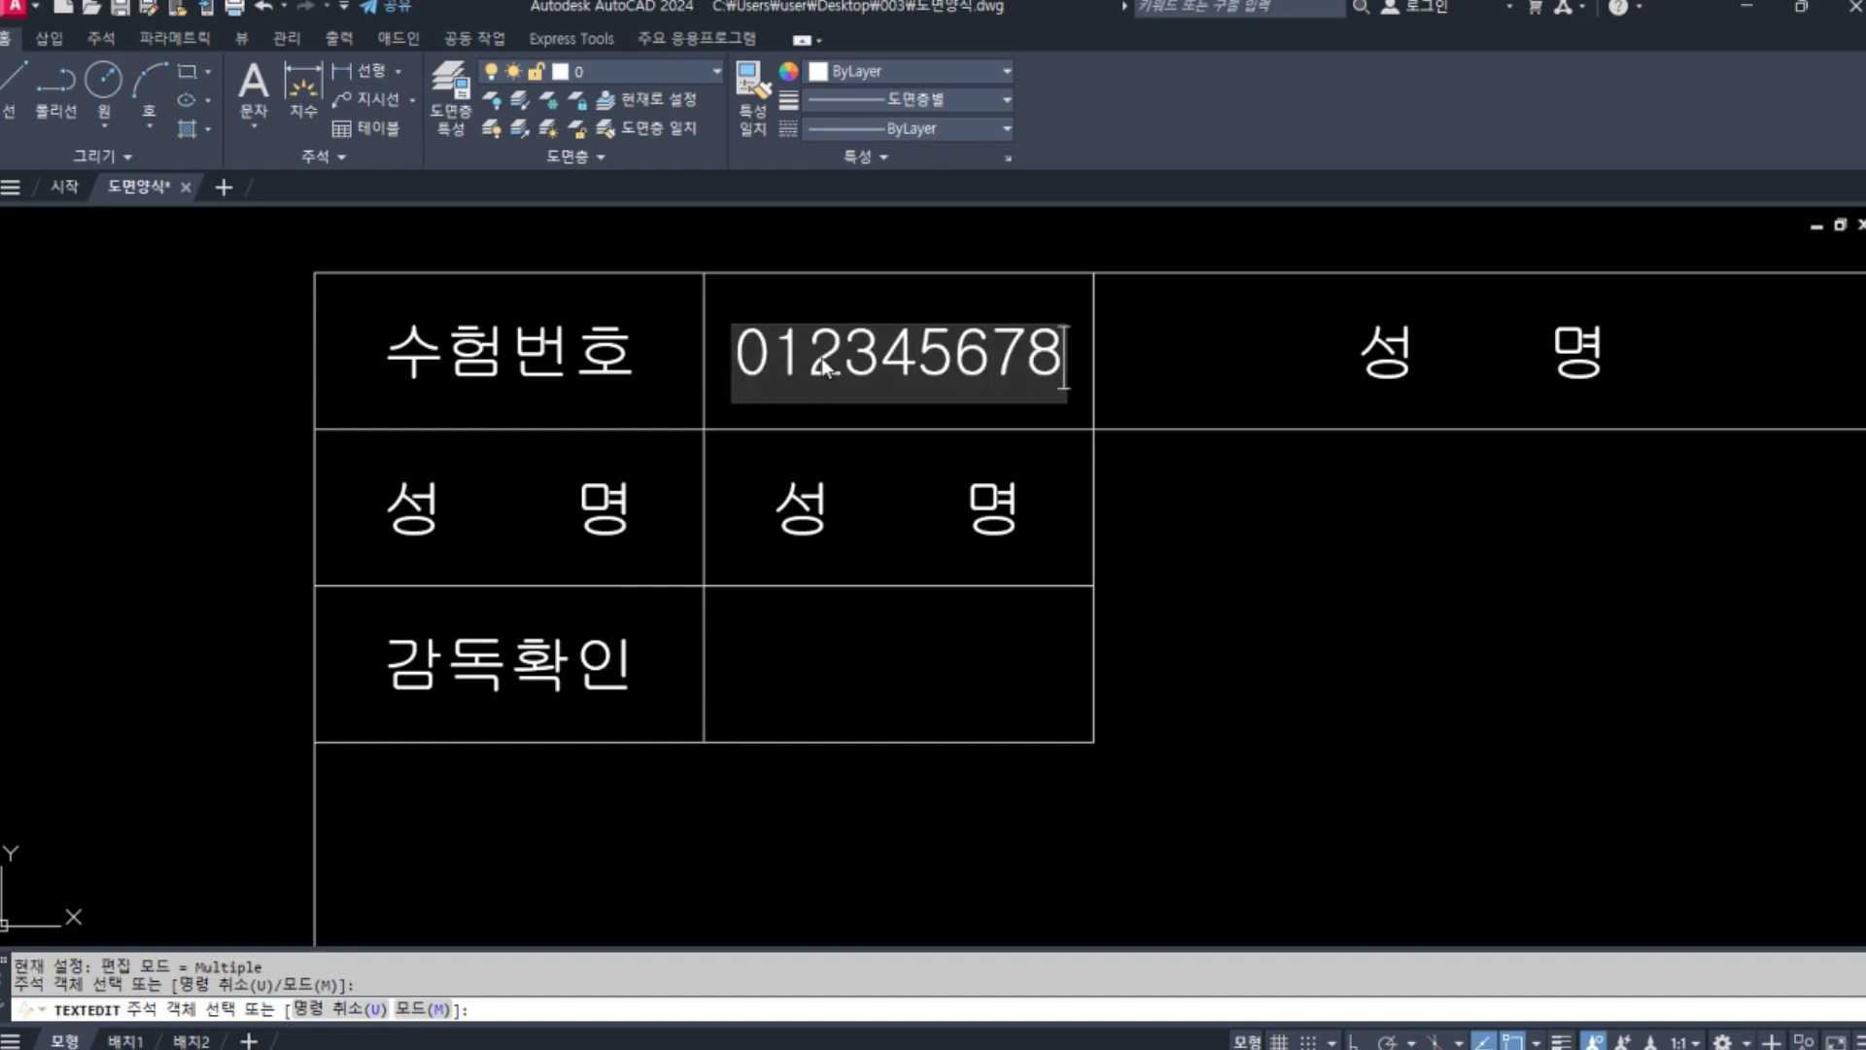
key("Return")
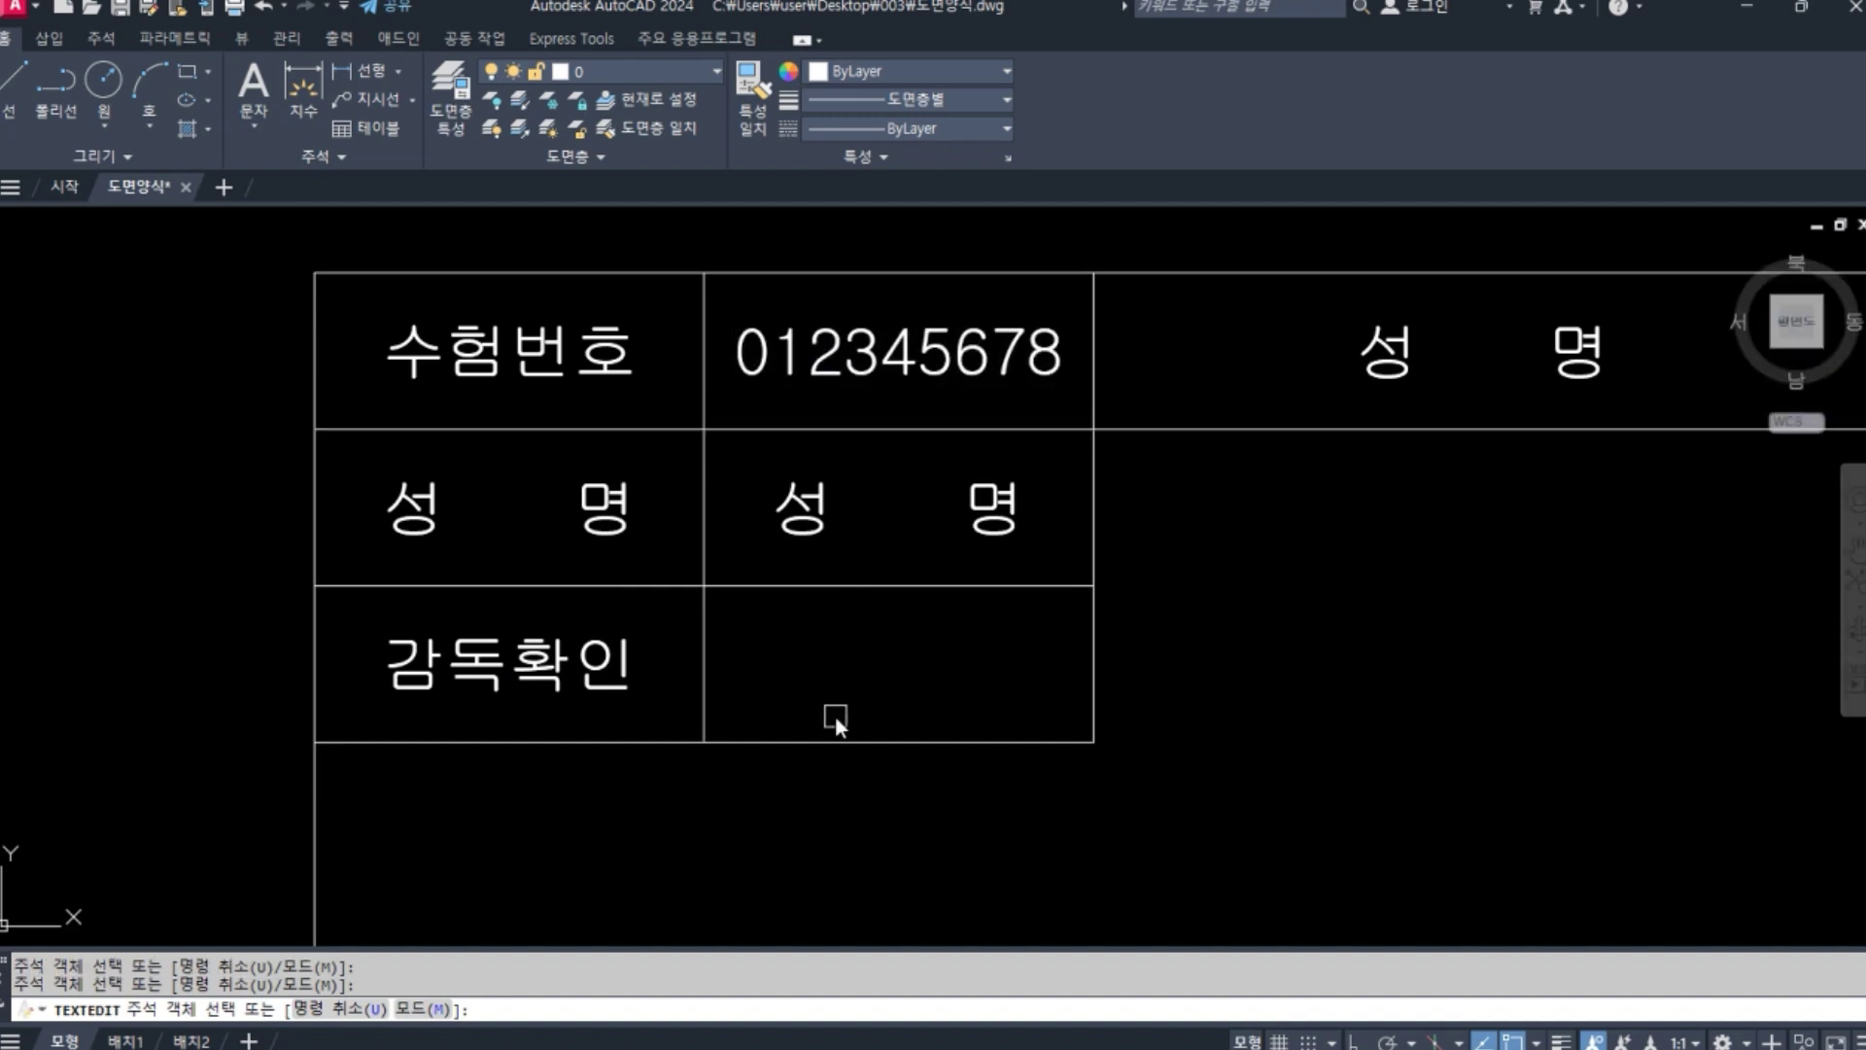
left_click(790, 525)
type("홍 길 동")
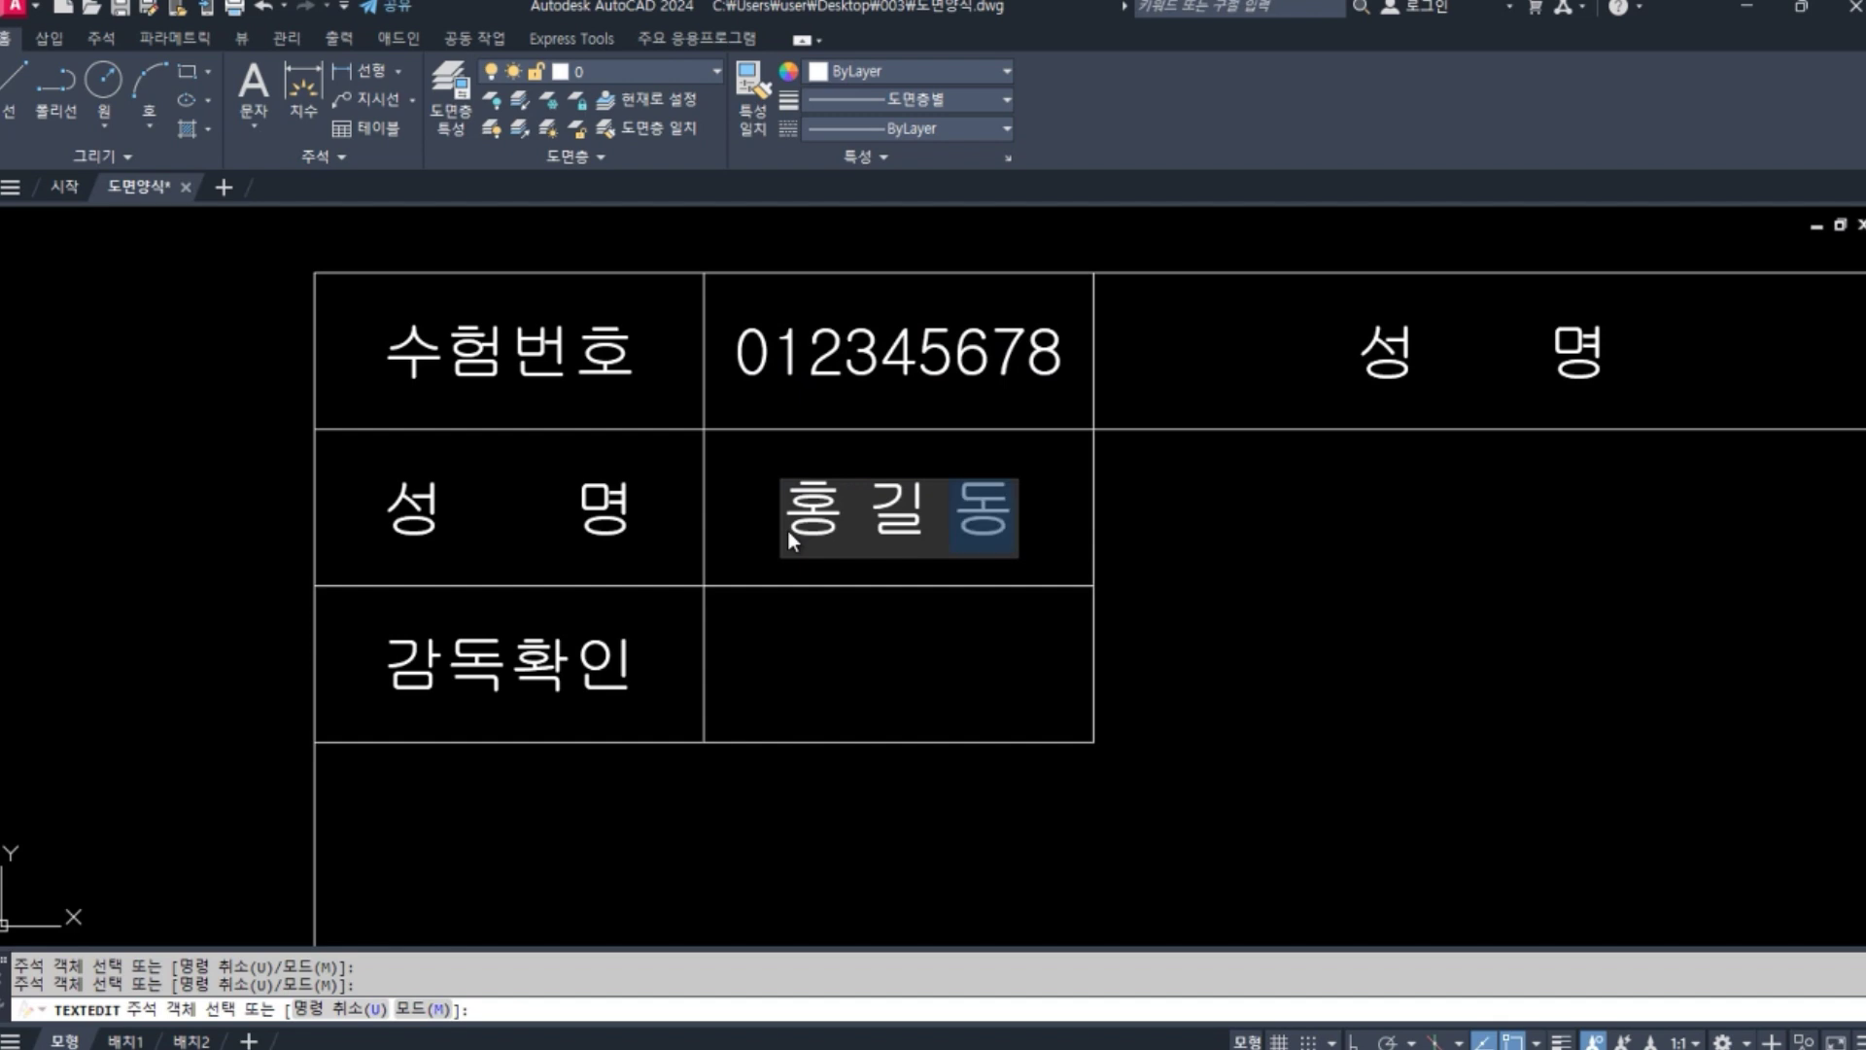
key("Return")
Change the text in the title block's wide cell to "전산응용건축제도기능사" and end text editing.
scroll(1244, 610, "down", 2)
middle_click_drag(1299, 596, 990, 556)
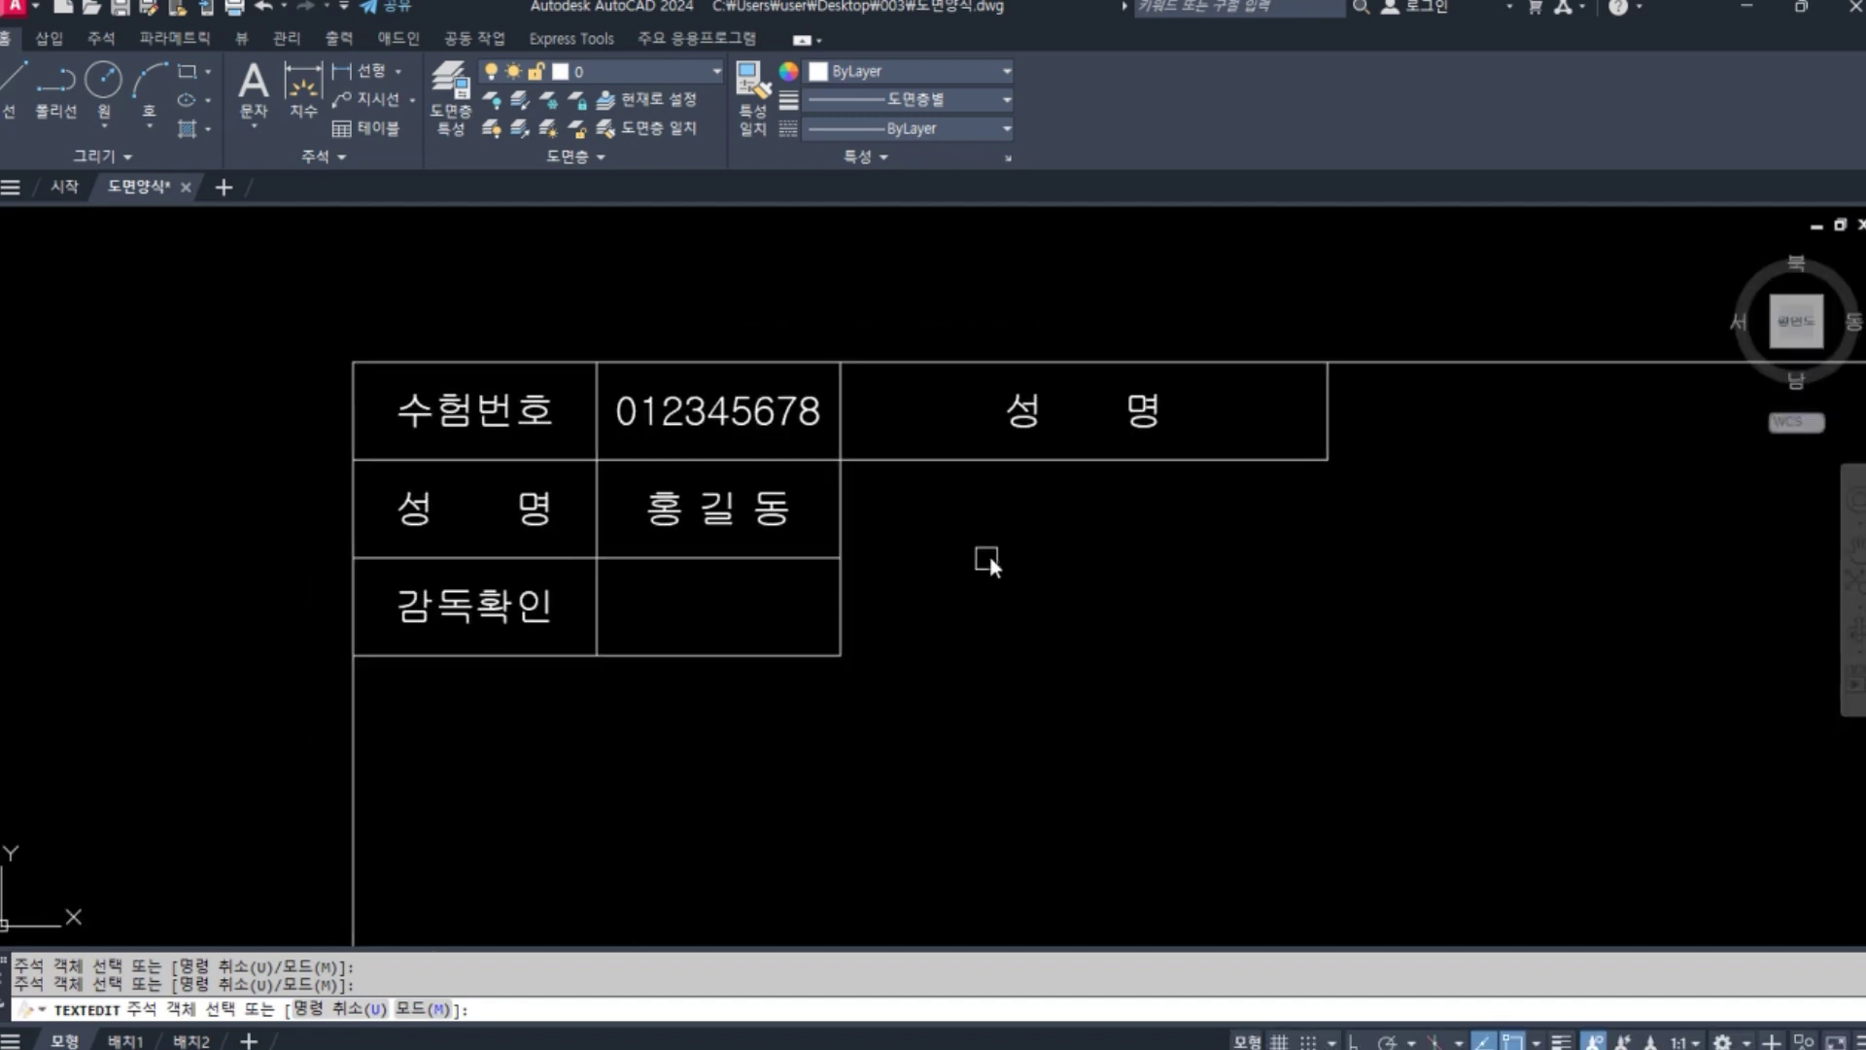
left_click(1013, 417)
type("전산응용건축")
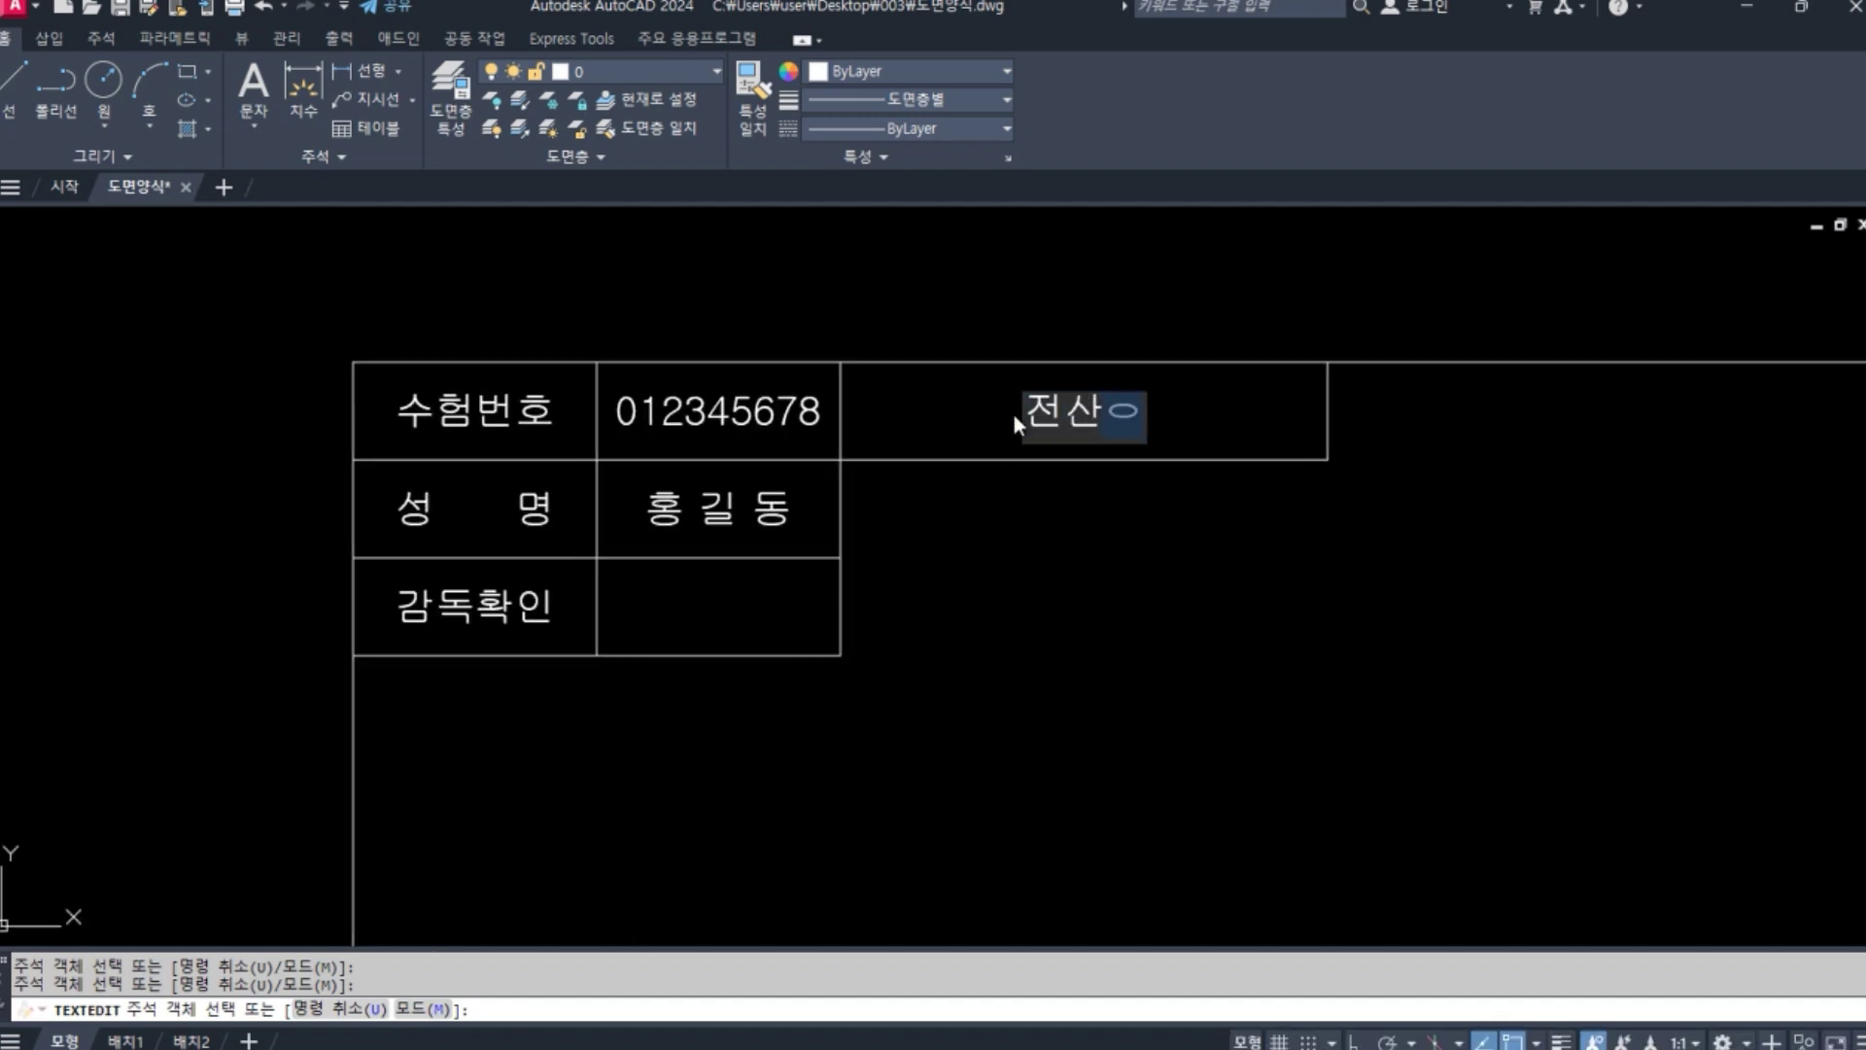
type("제도기능")
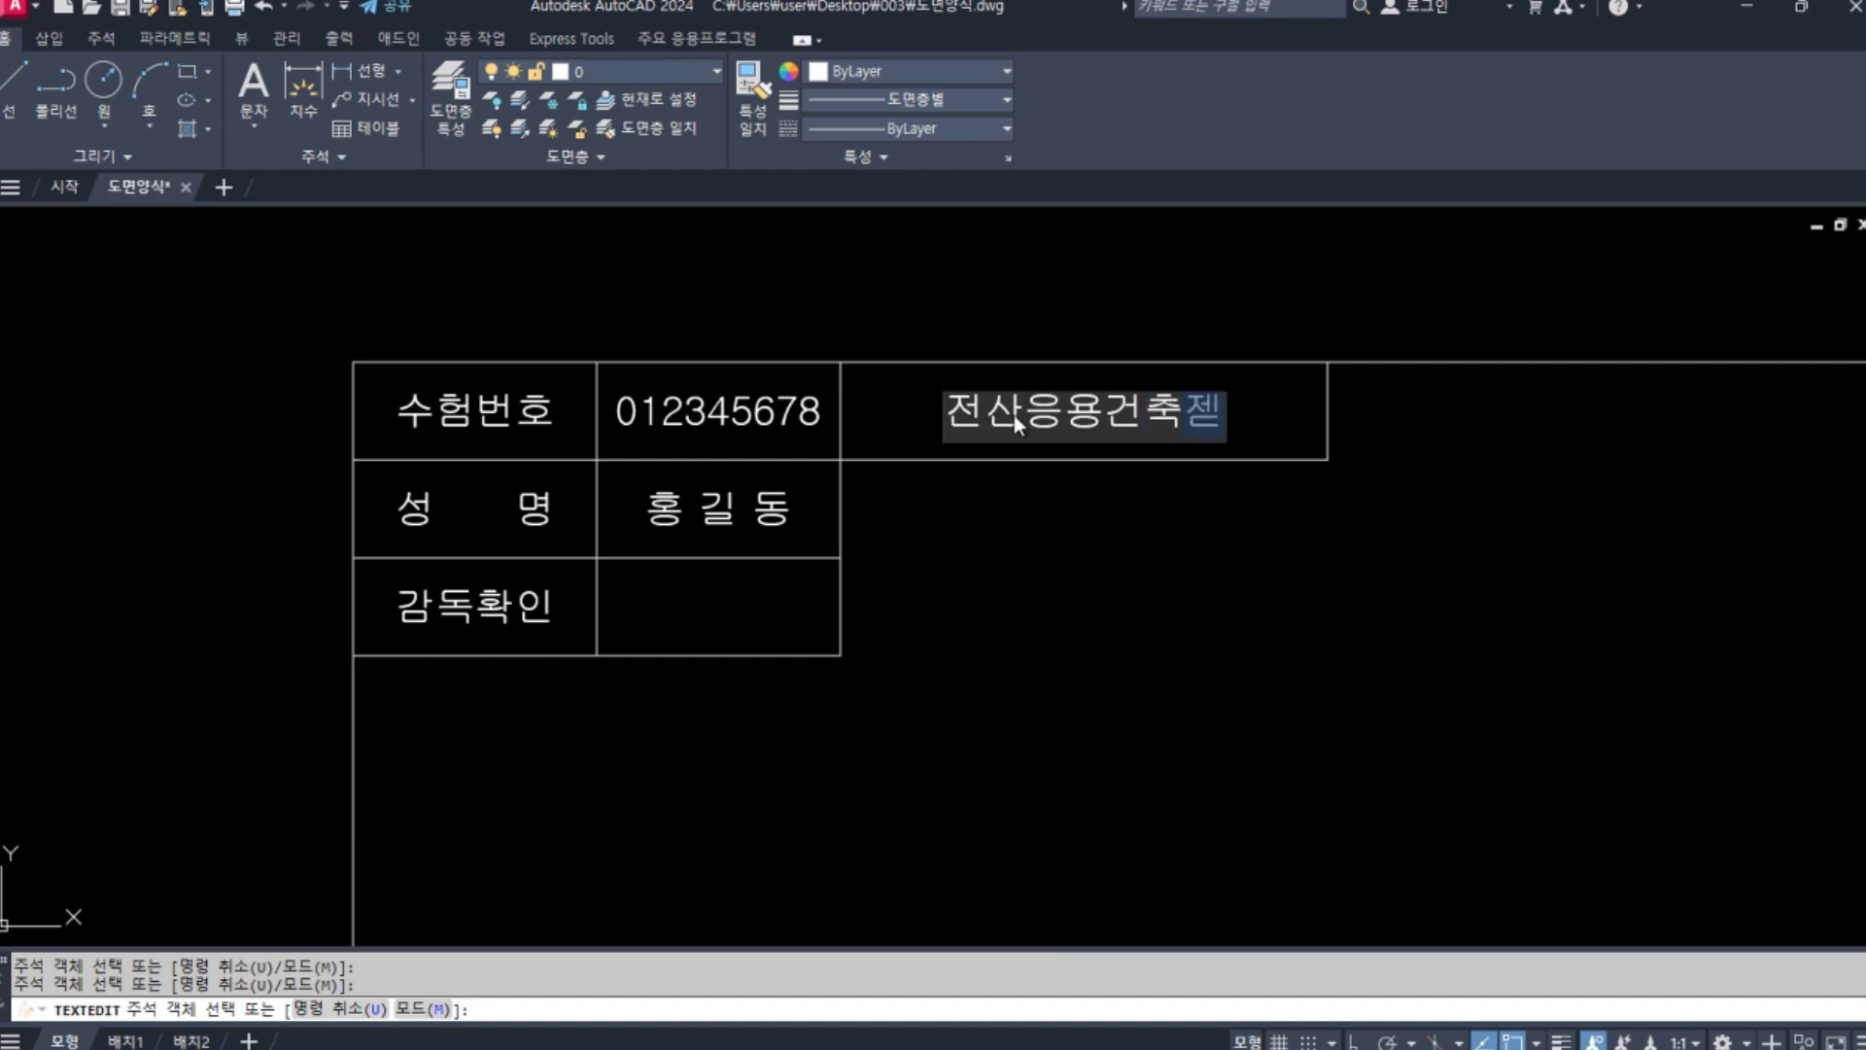
type("사")
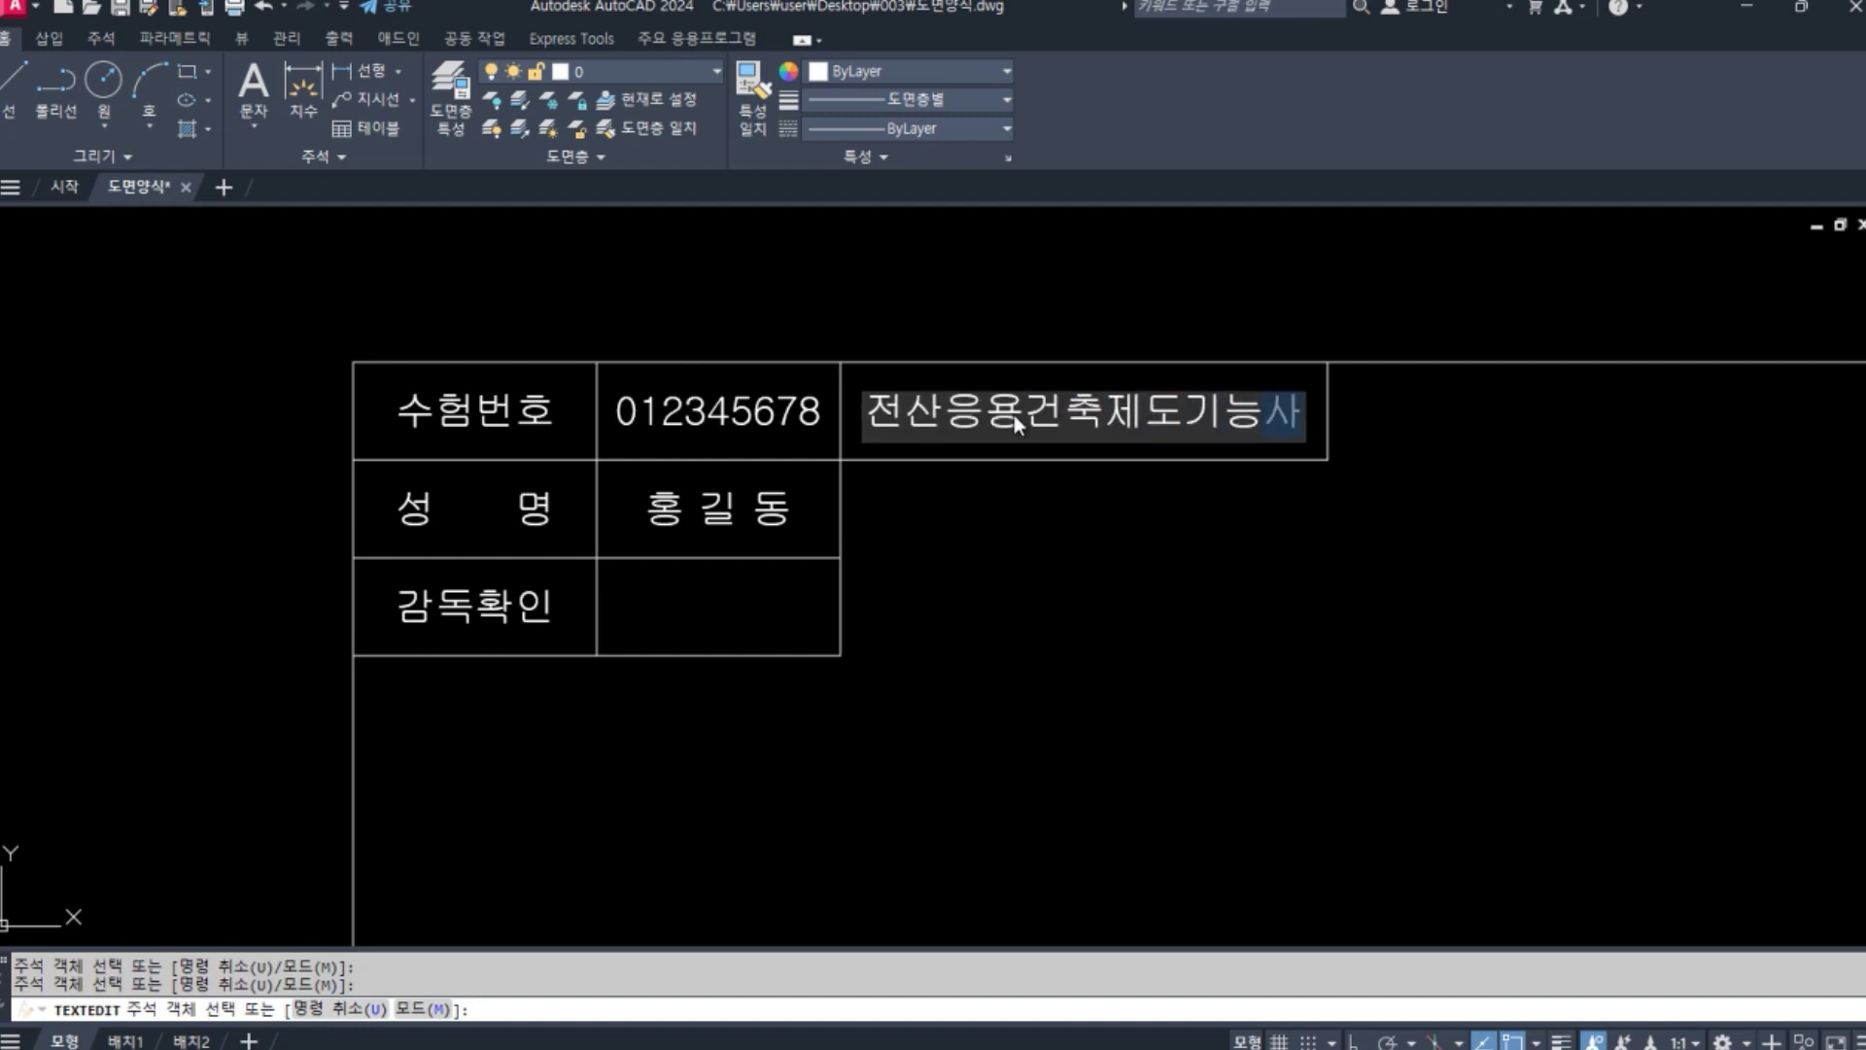
key("Escape")
key("Escape")
Draw a circle of radius 9 inside the sheet border, near the lower edge and somewhat left of centre.
scroll(1147, 649, "down", 6)
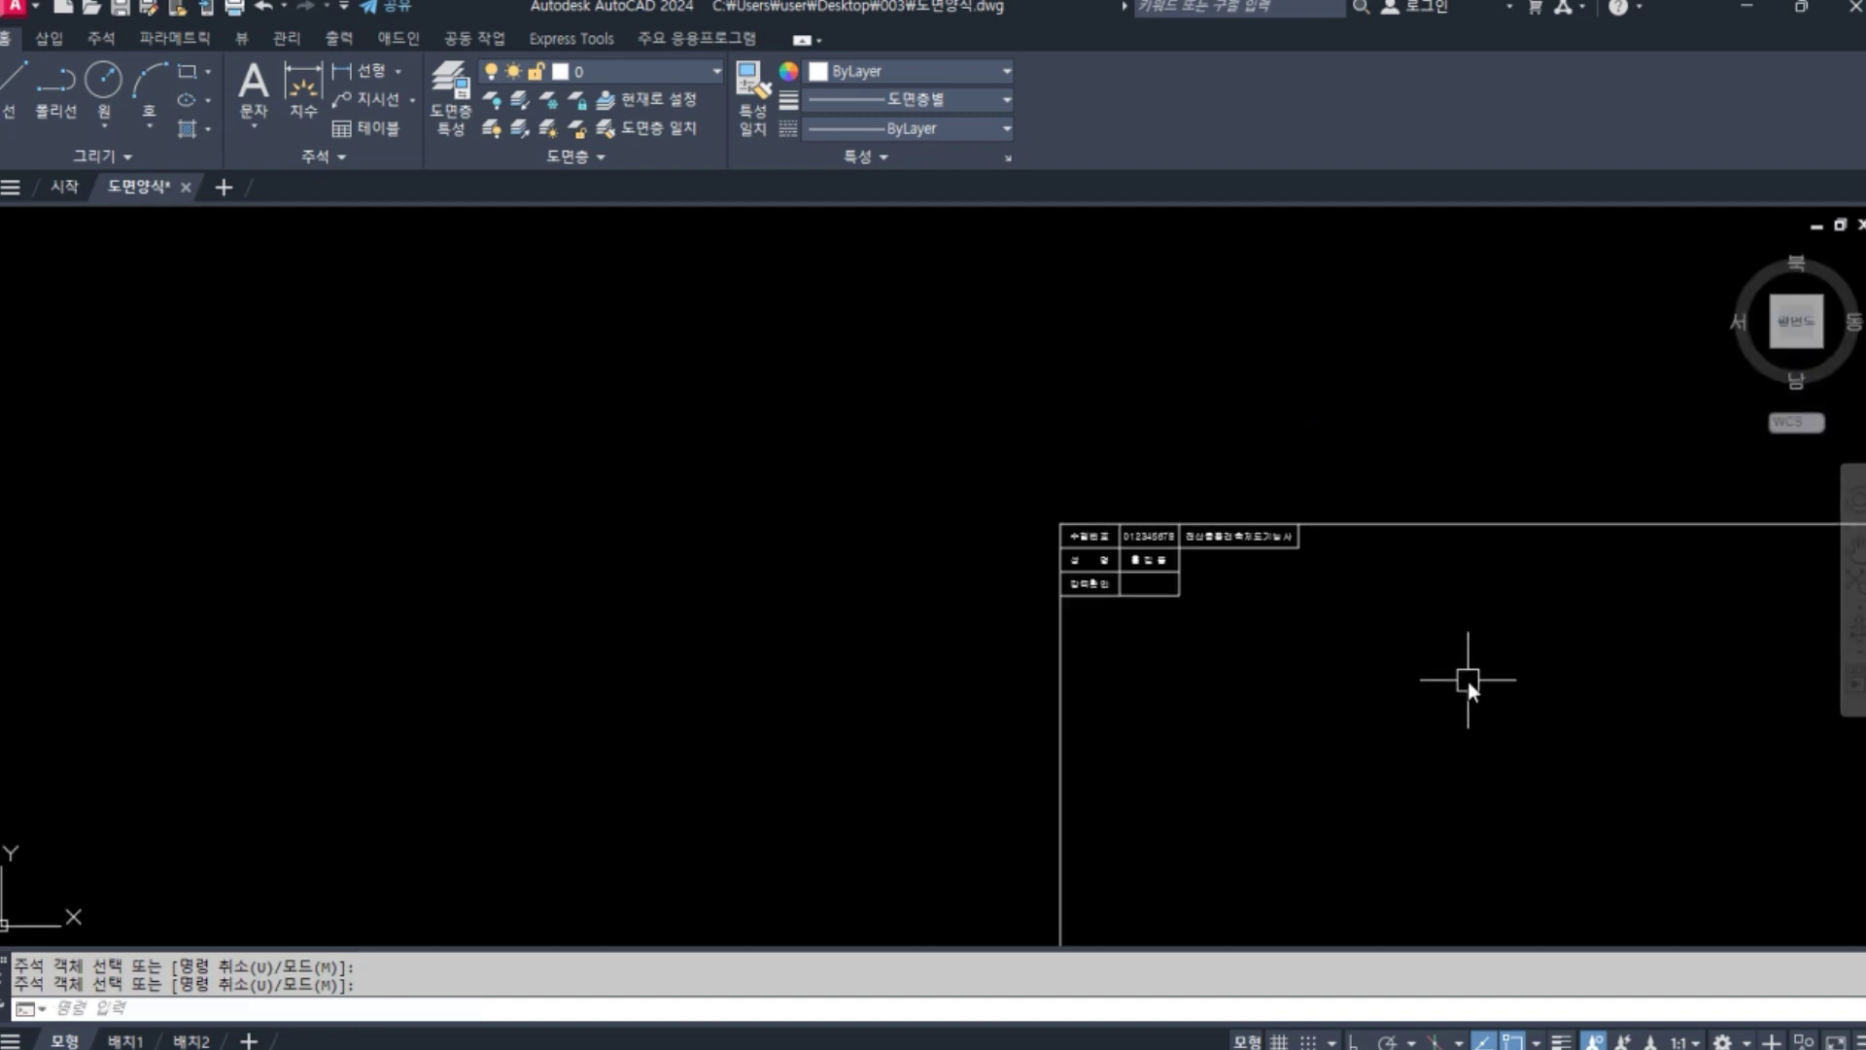
middle_click_drag(1468, 681, 917, 328)
middle_click_drag(1094, 472, 1106, 534)
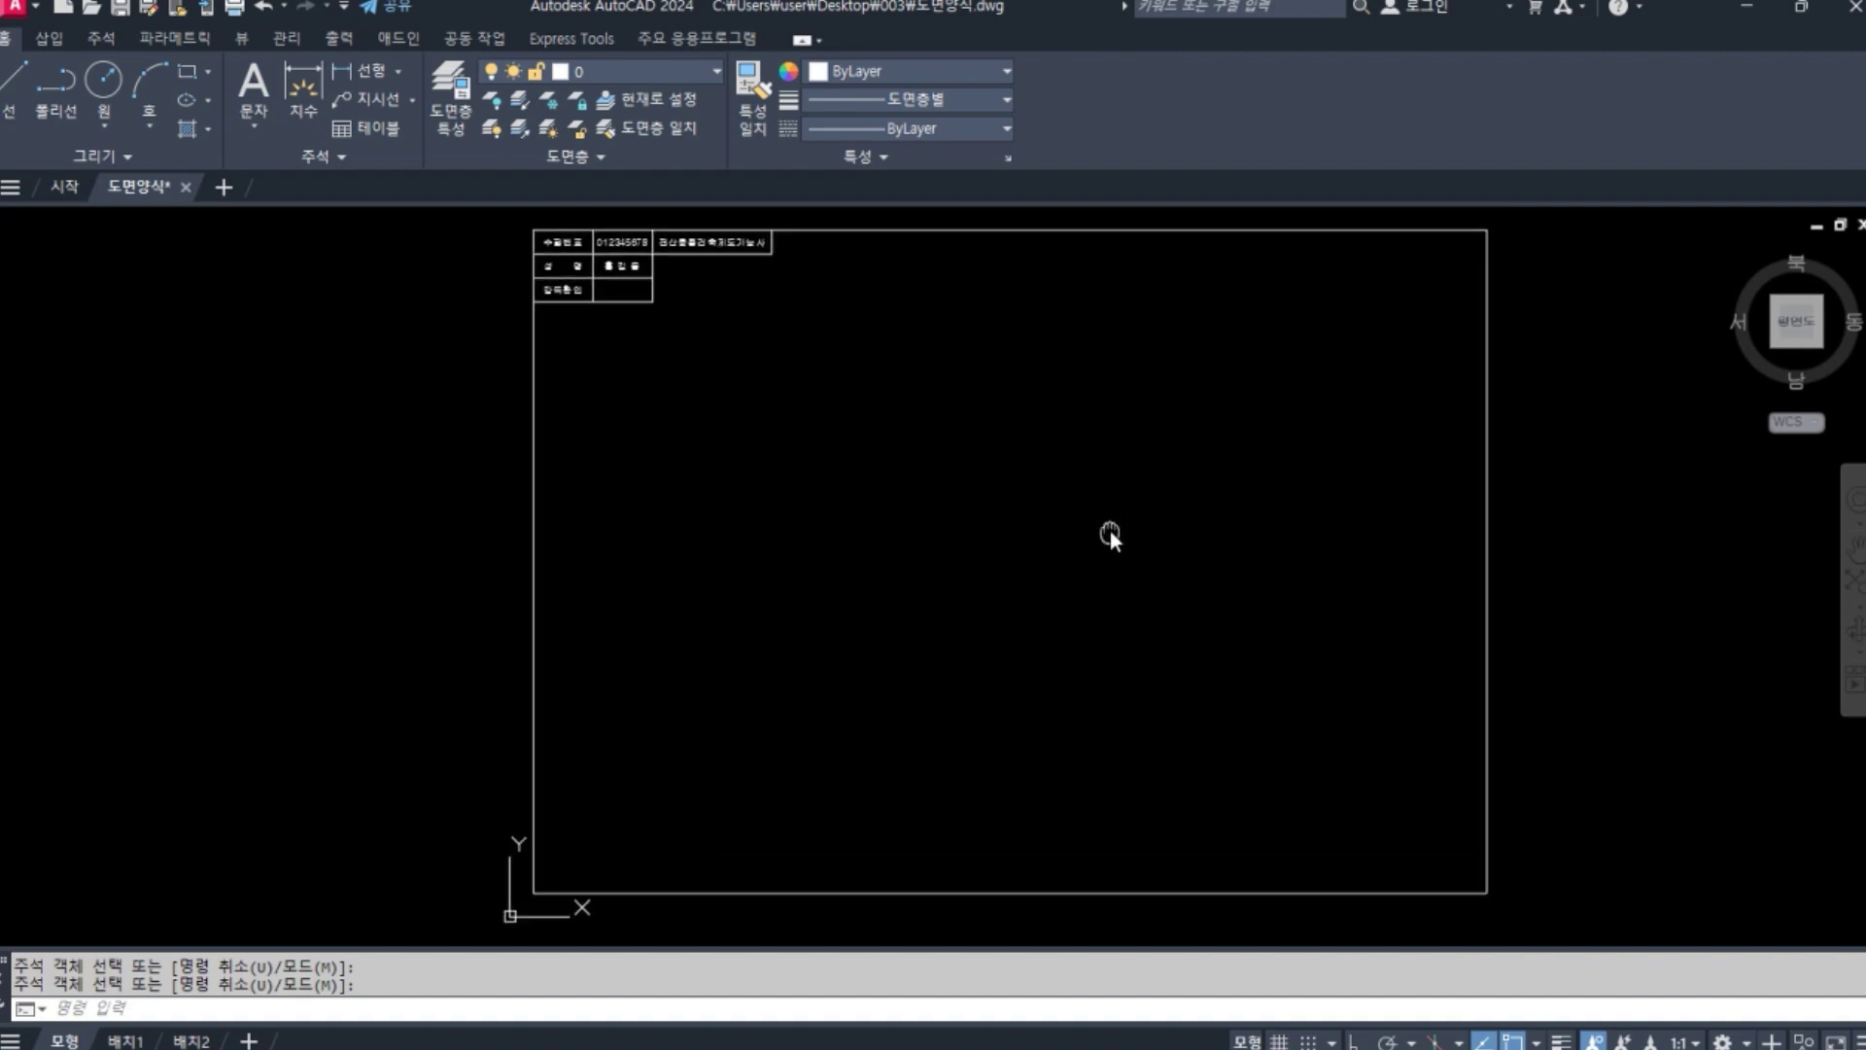
type("c")
key("Return")
left_click(877, 790)
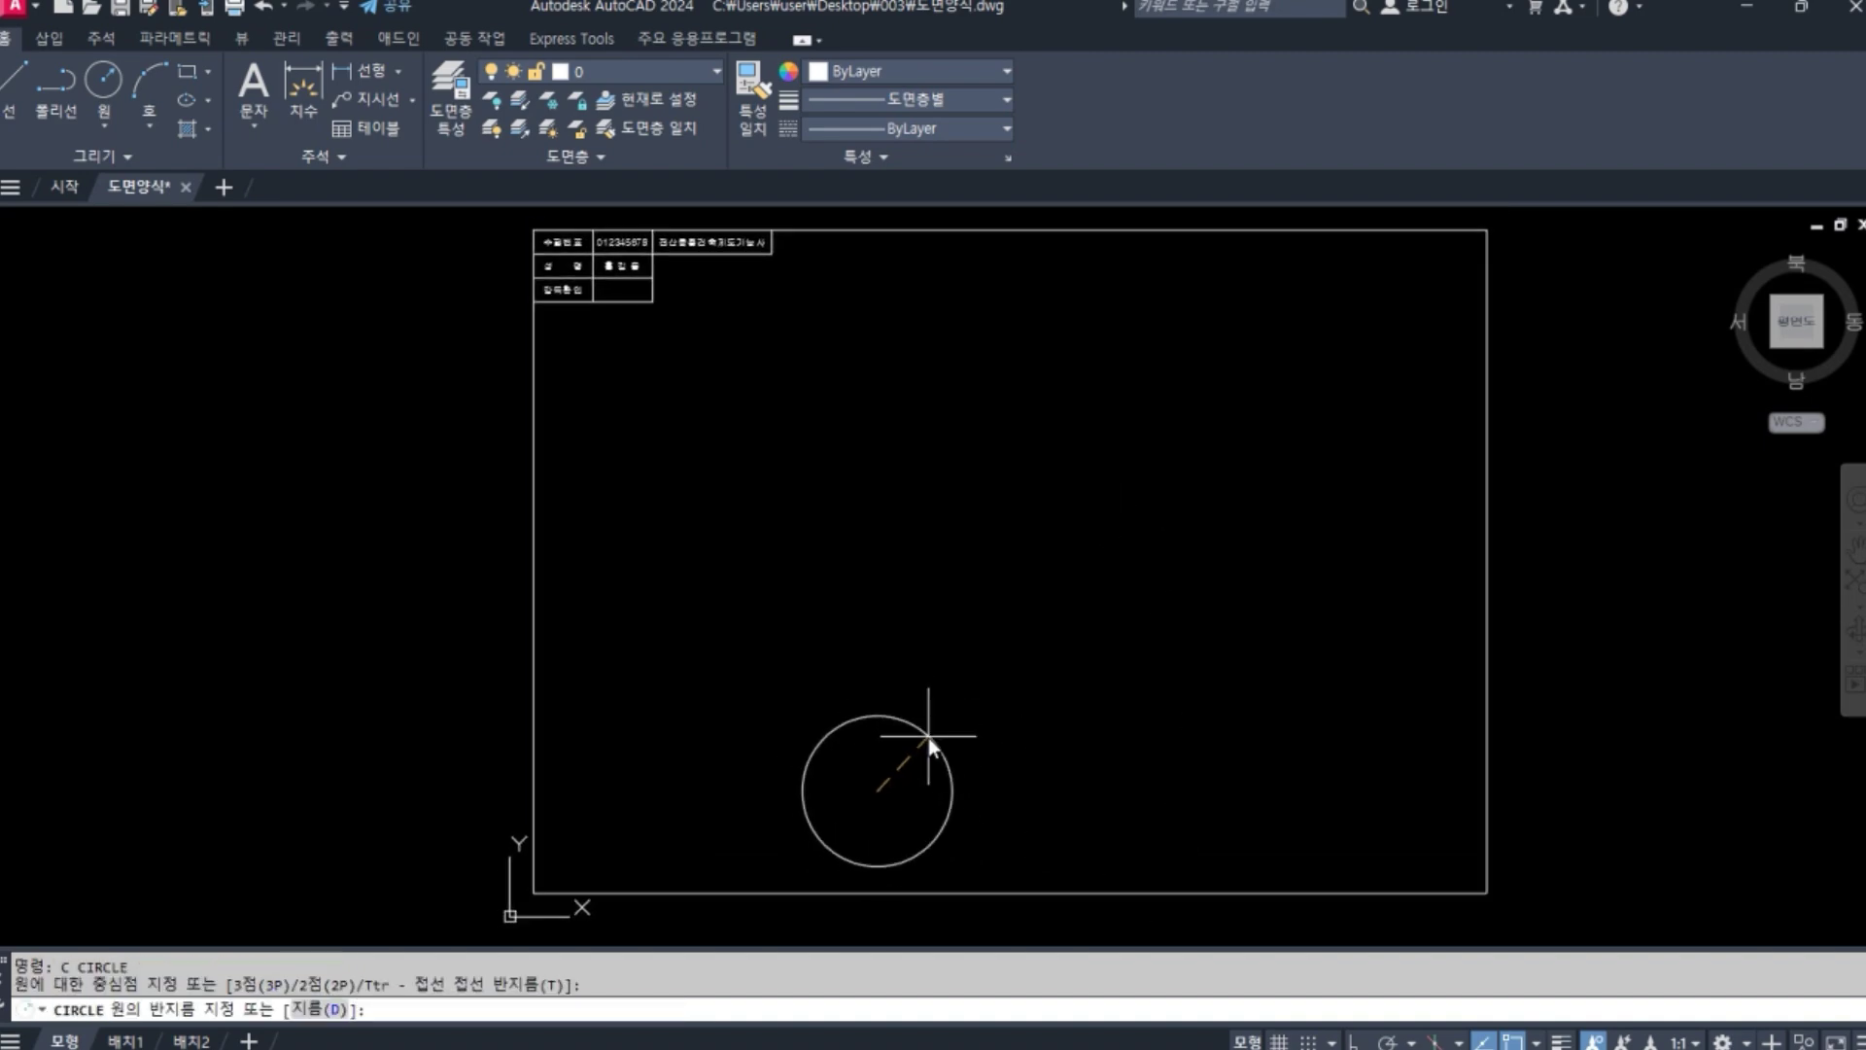
type("9")
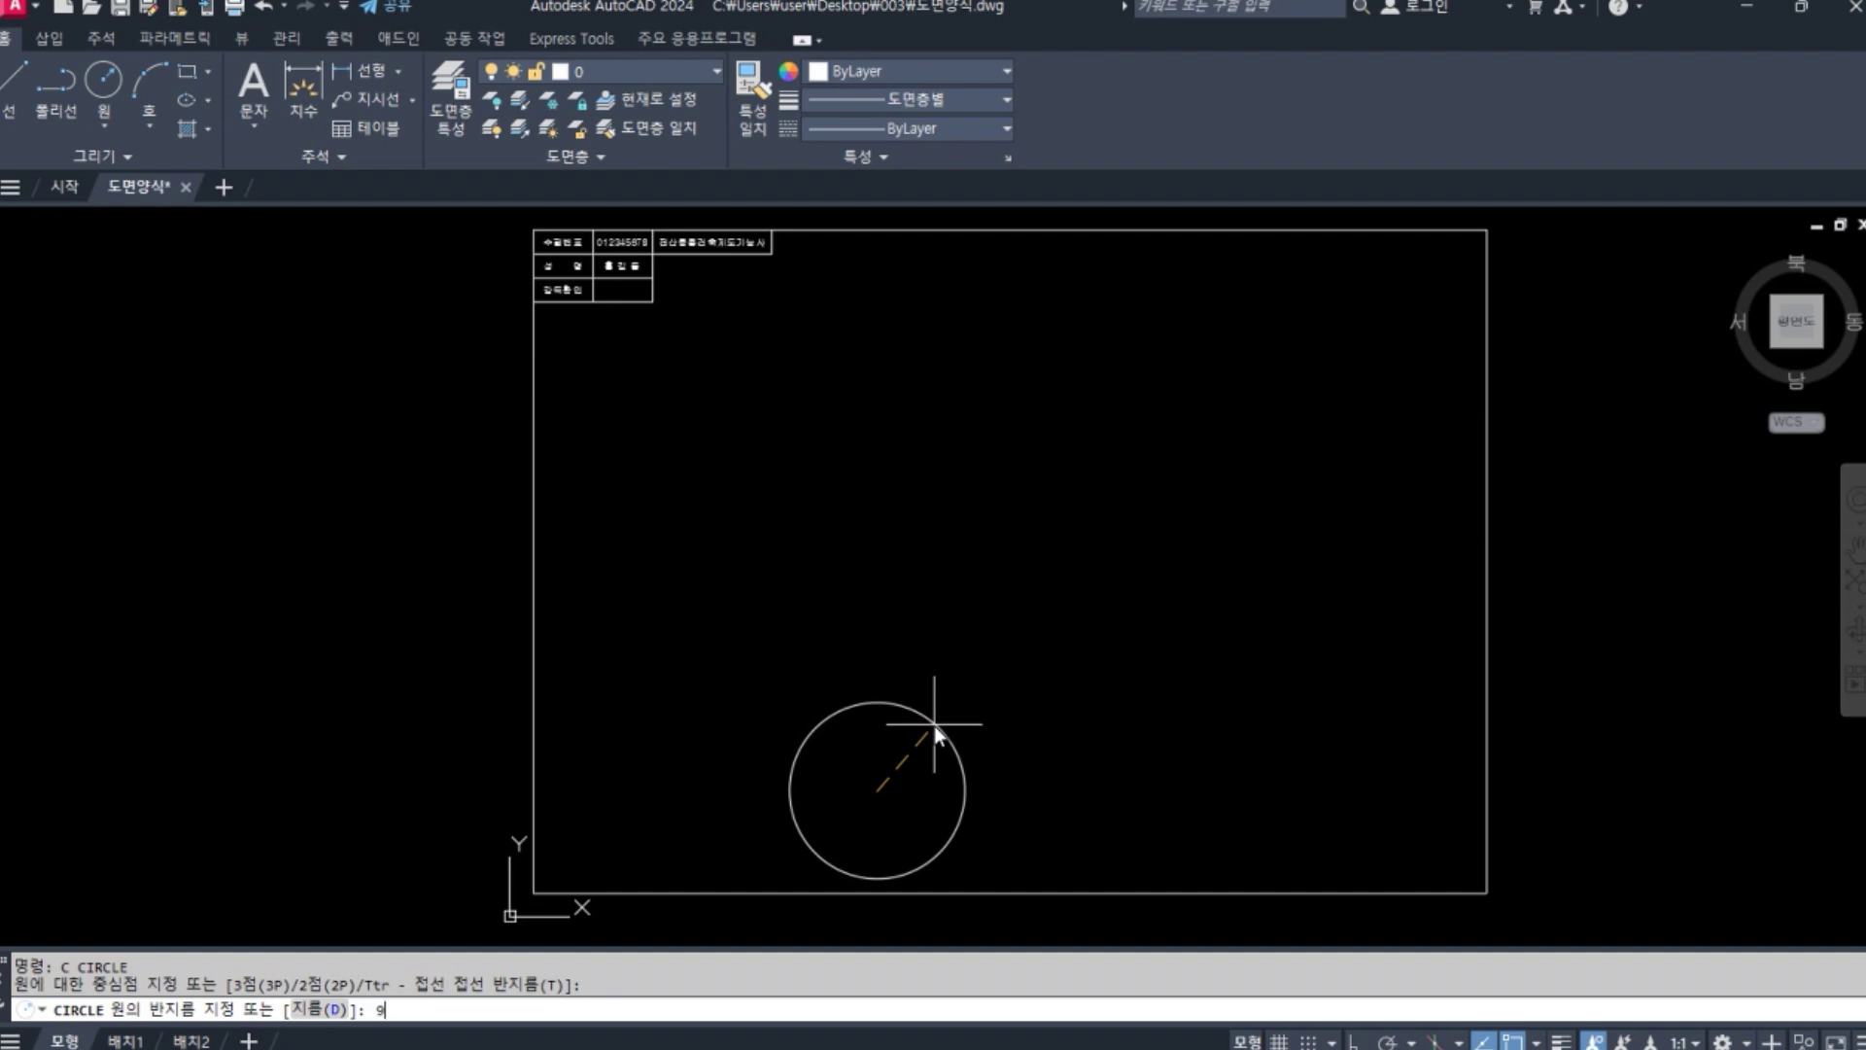
key("Return")
With ortho on, draw a horizontal line 110 long from the circle's left quadrant rightward through the circle.
type("l")
key("Return")
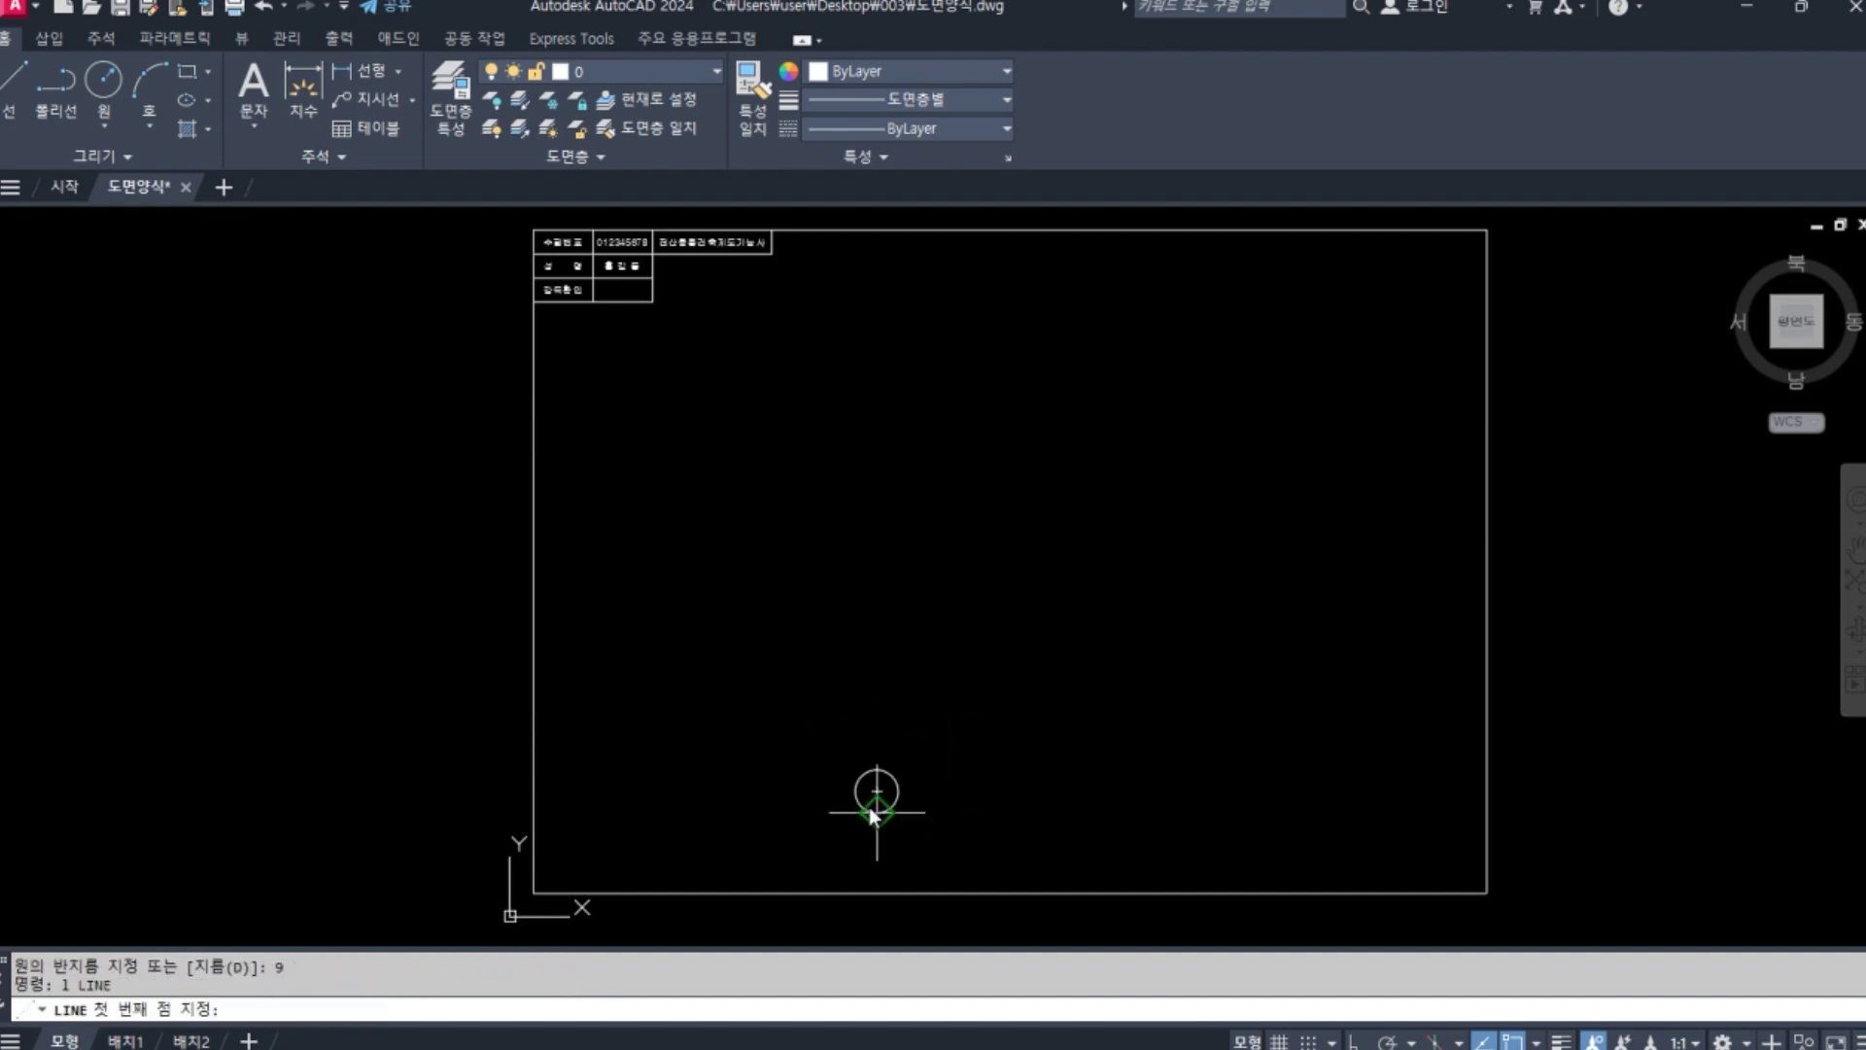
left_click(855, 791)
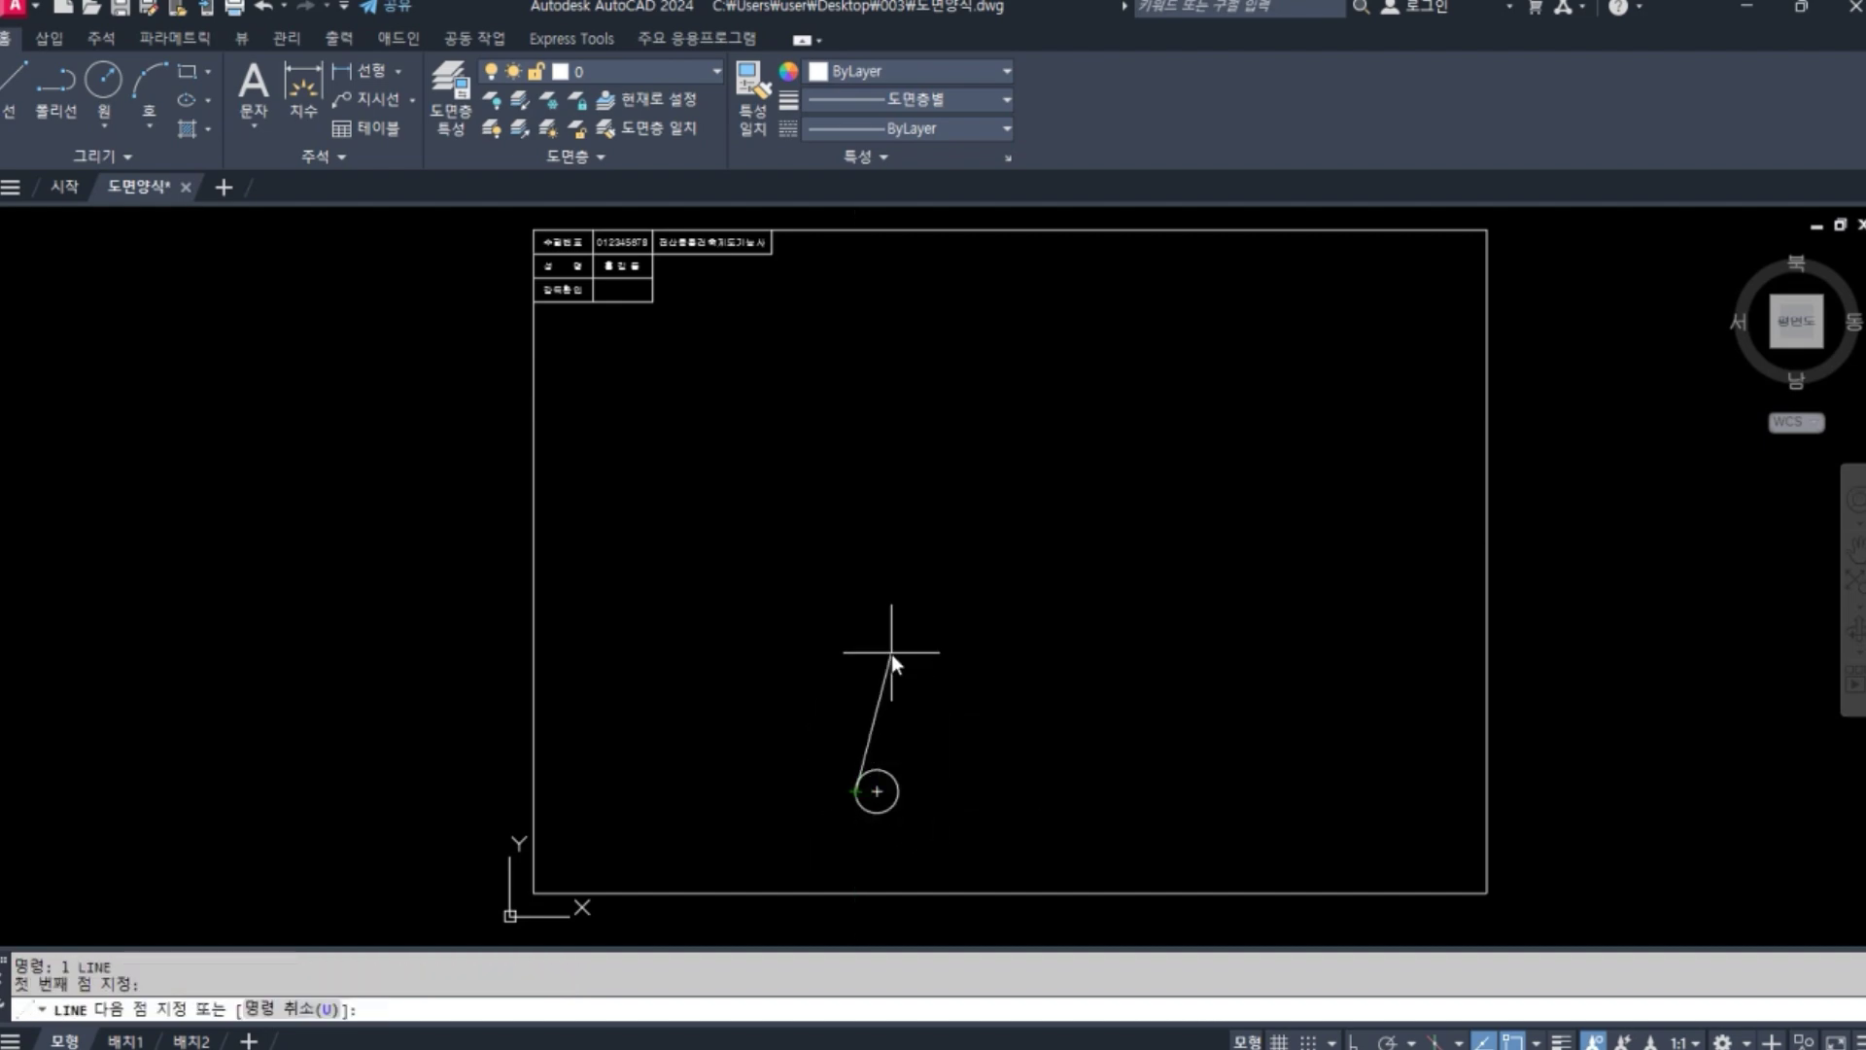
key("F8")
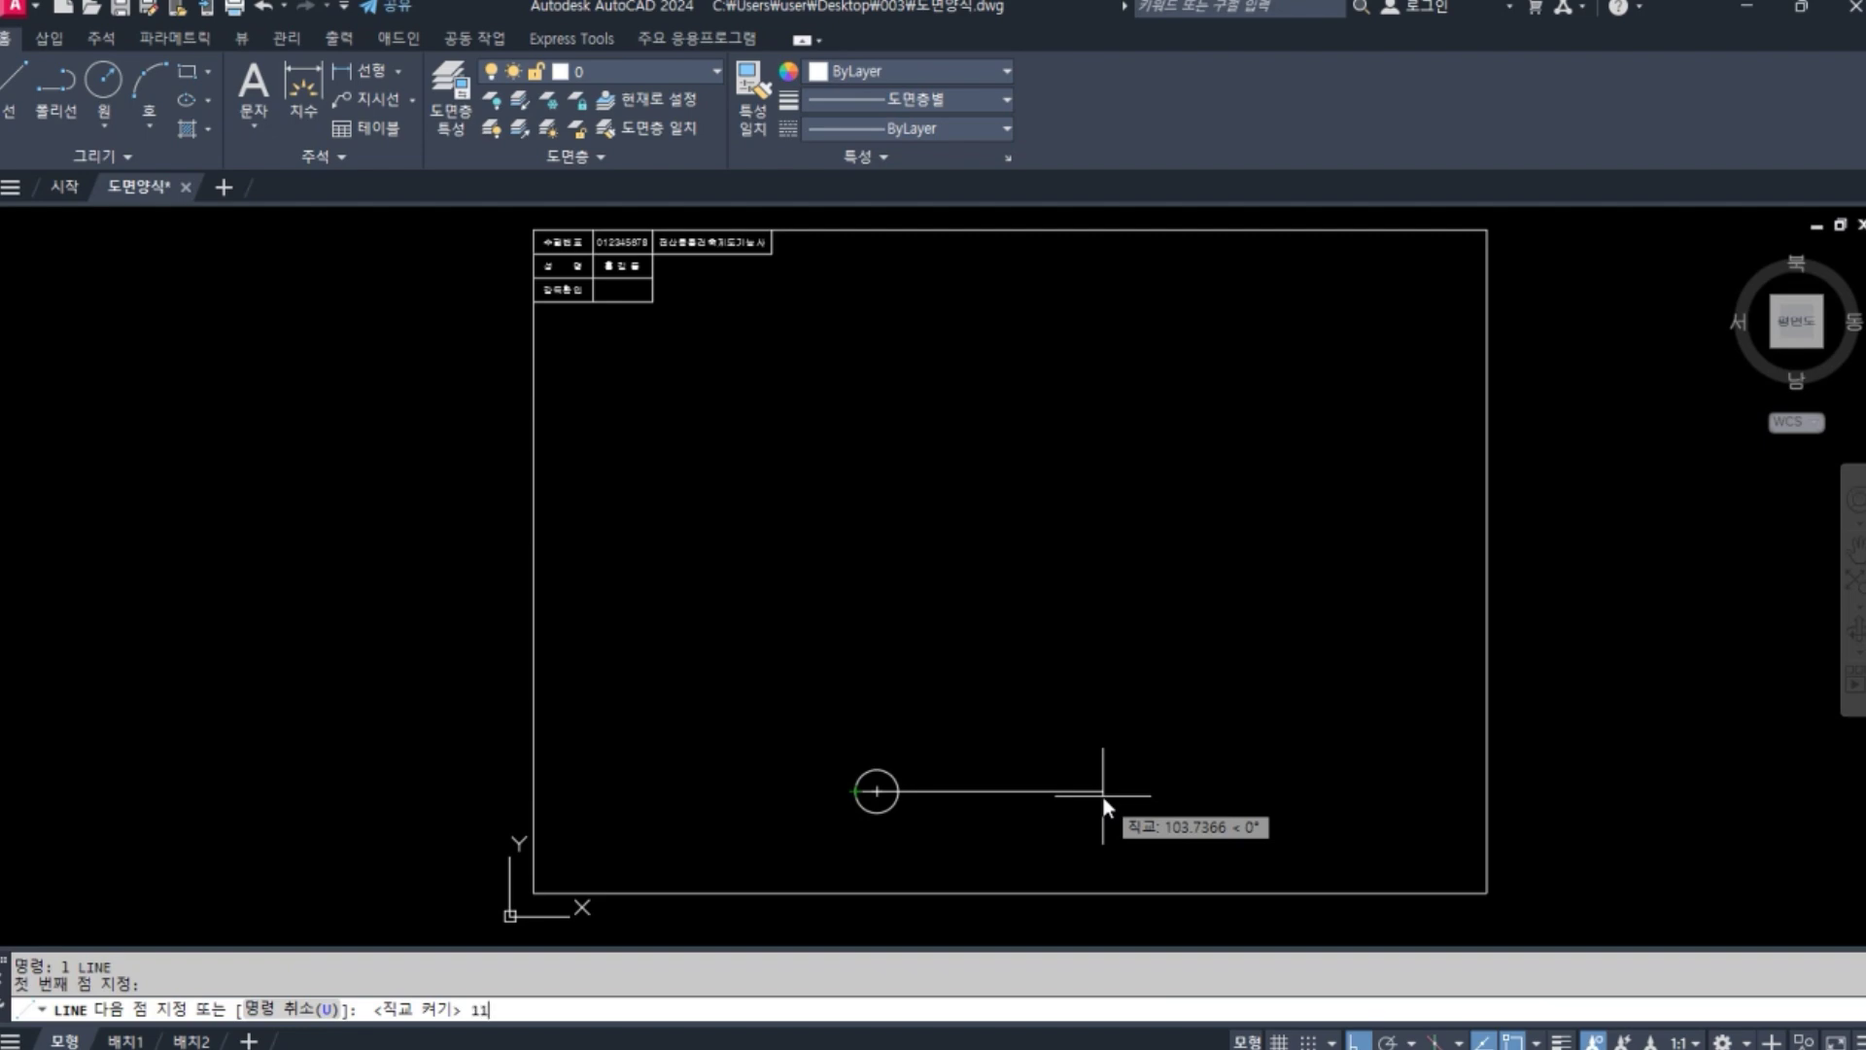
key("Return")
key("Return")
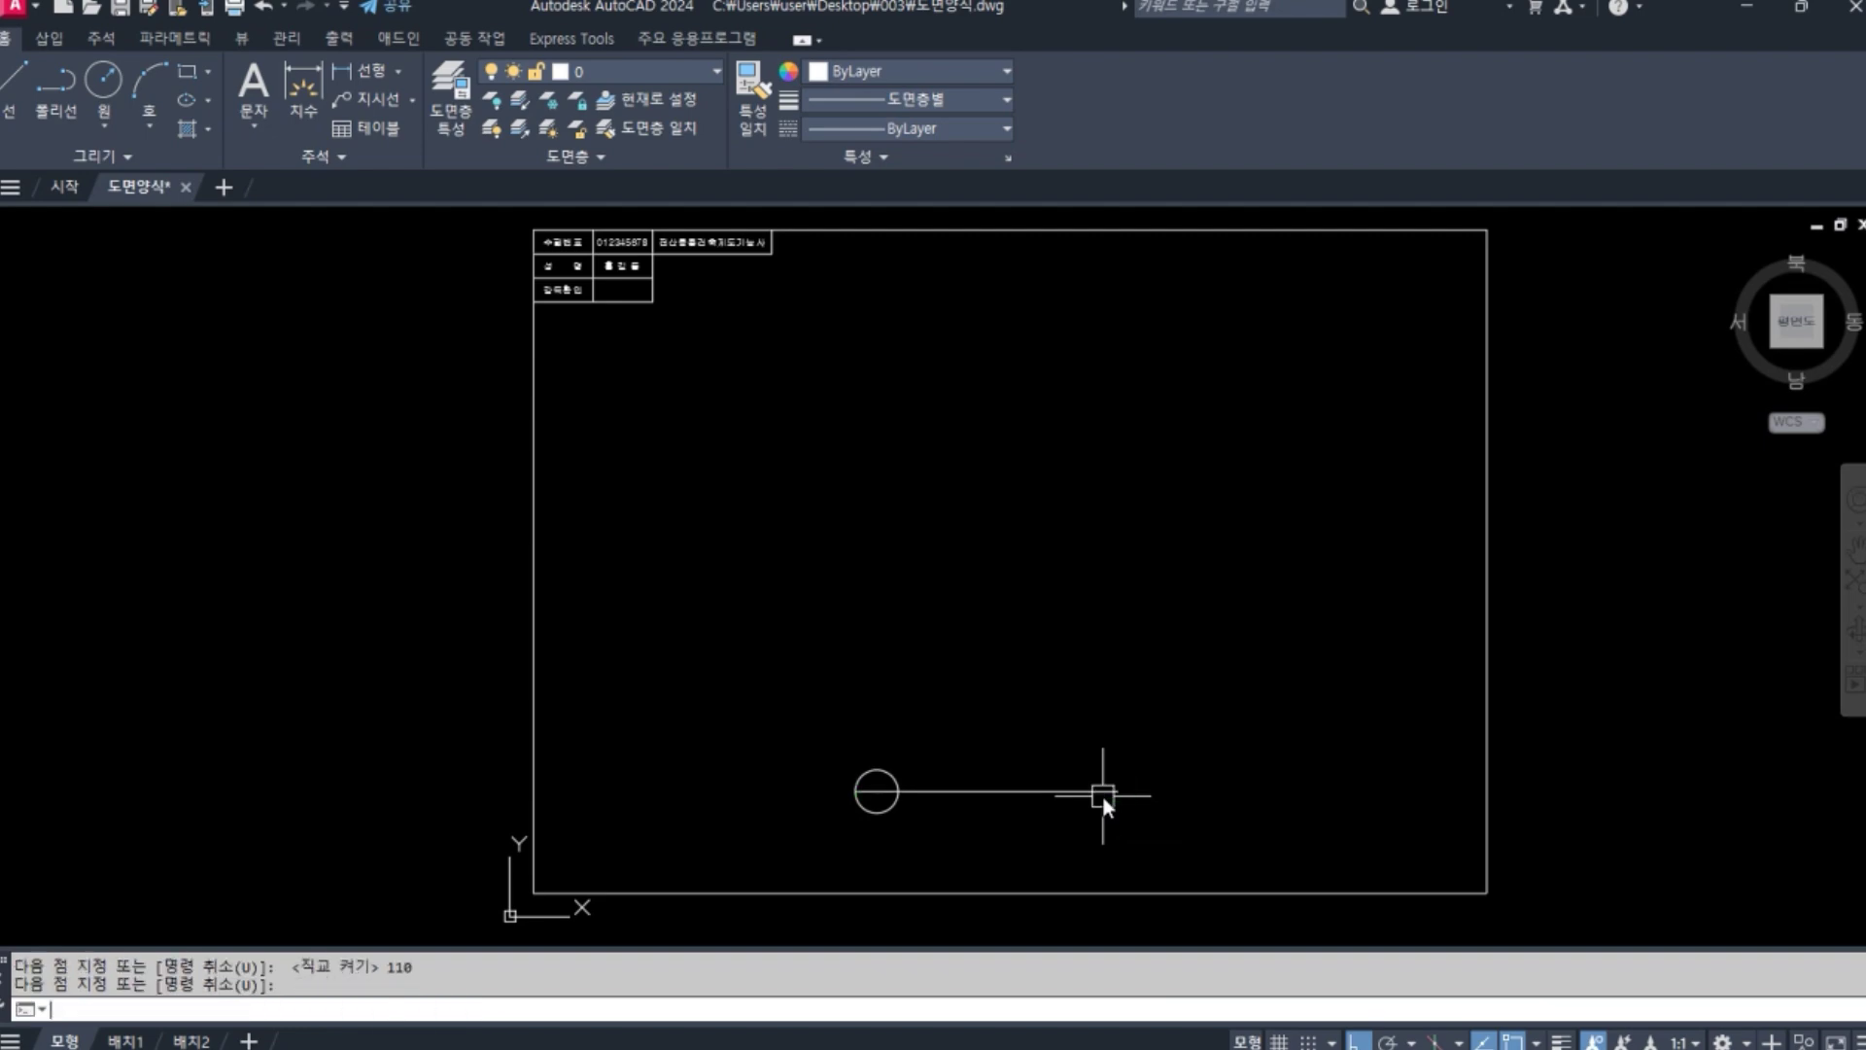
Draw a vertical line from the circle's centre down to its bottom quadrant.
scroll(930, 824, "up", 2)
key("Return")
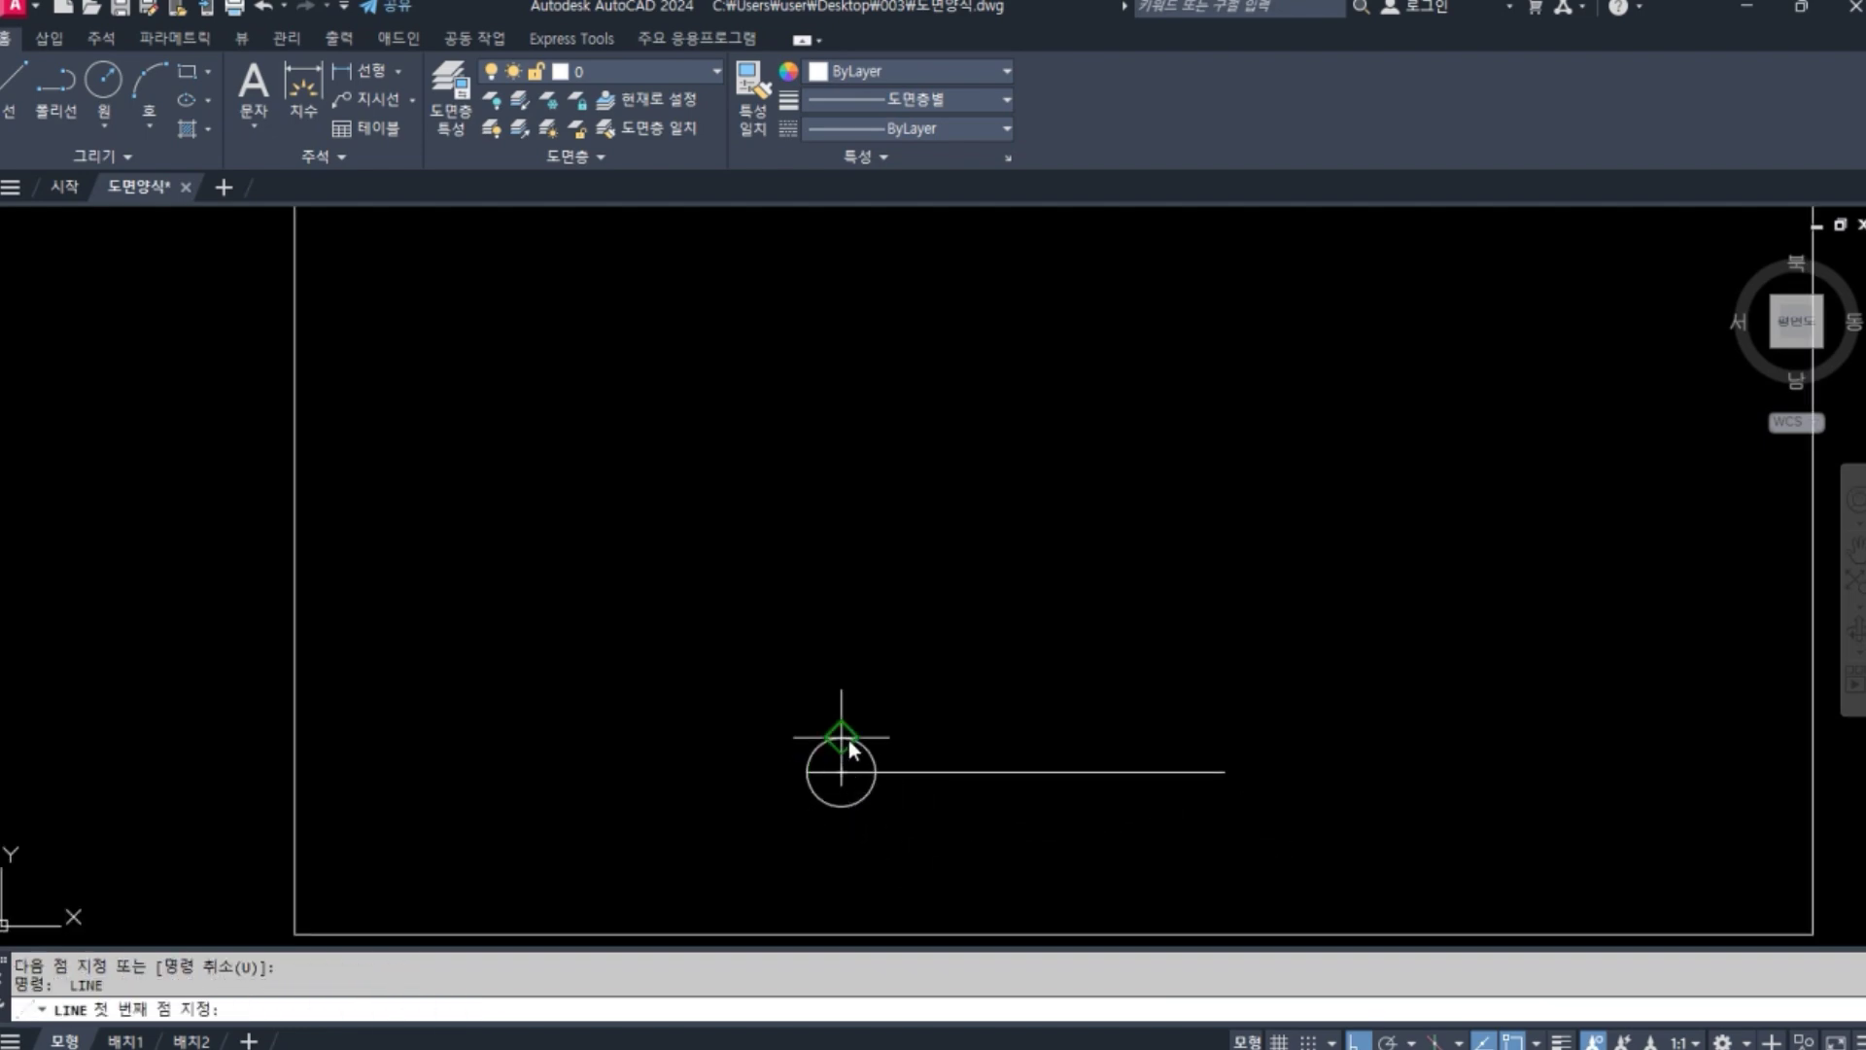
left_click(844, 776)
left_click(842, 807)
key("Return")
scroll(1067, 835, "up", 3)
scroll(1182, 797, "down", 3)
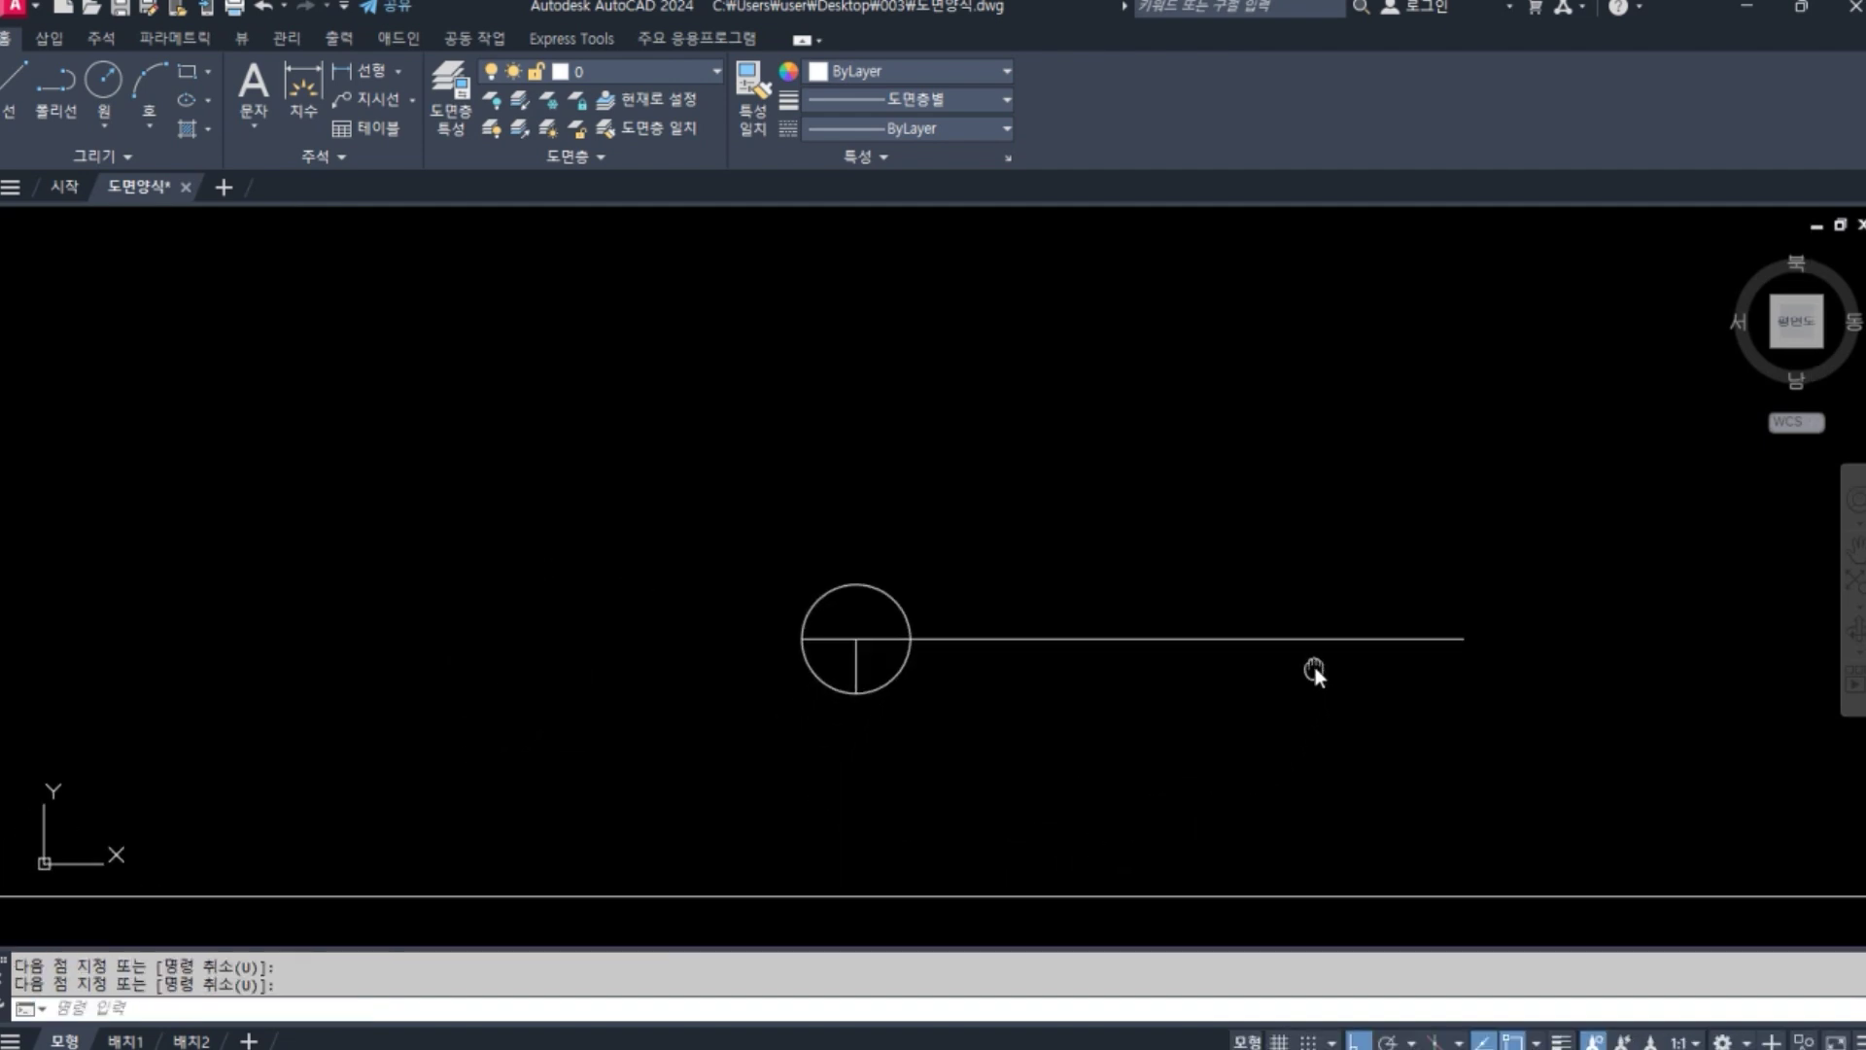
Add left-justified single-line text "A부분단면상세도" with height 7 and no rotation, just above the horizontal line beside the circle.
type("dt")
key("Return")
type("j")
key("Return")
type("l")
key("Return")
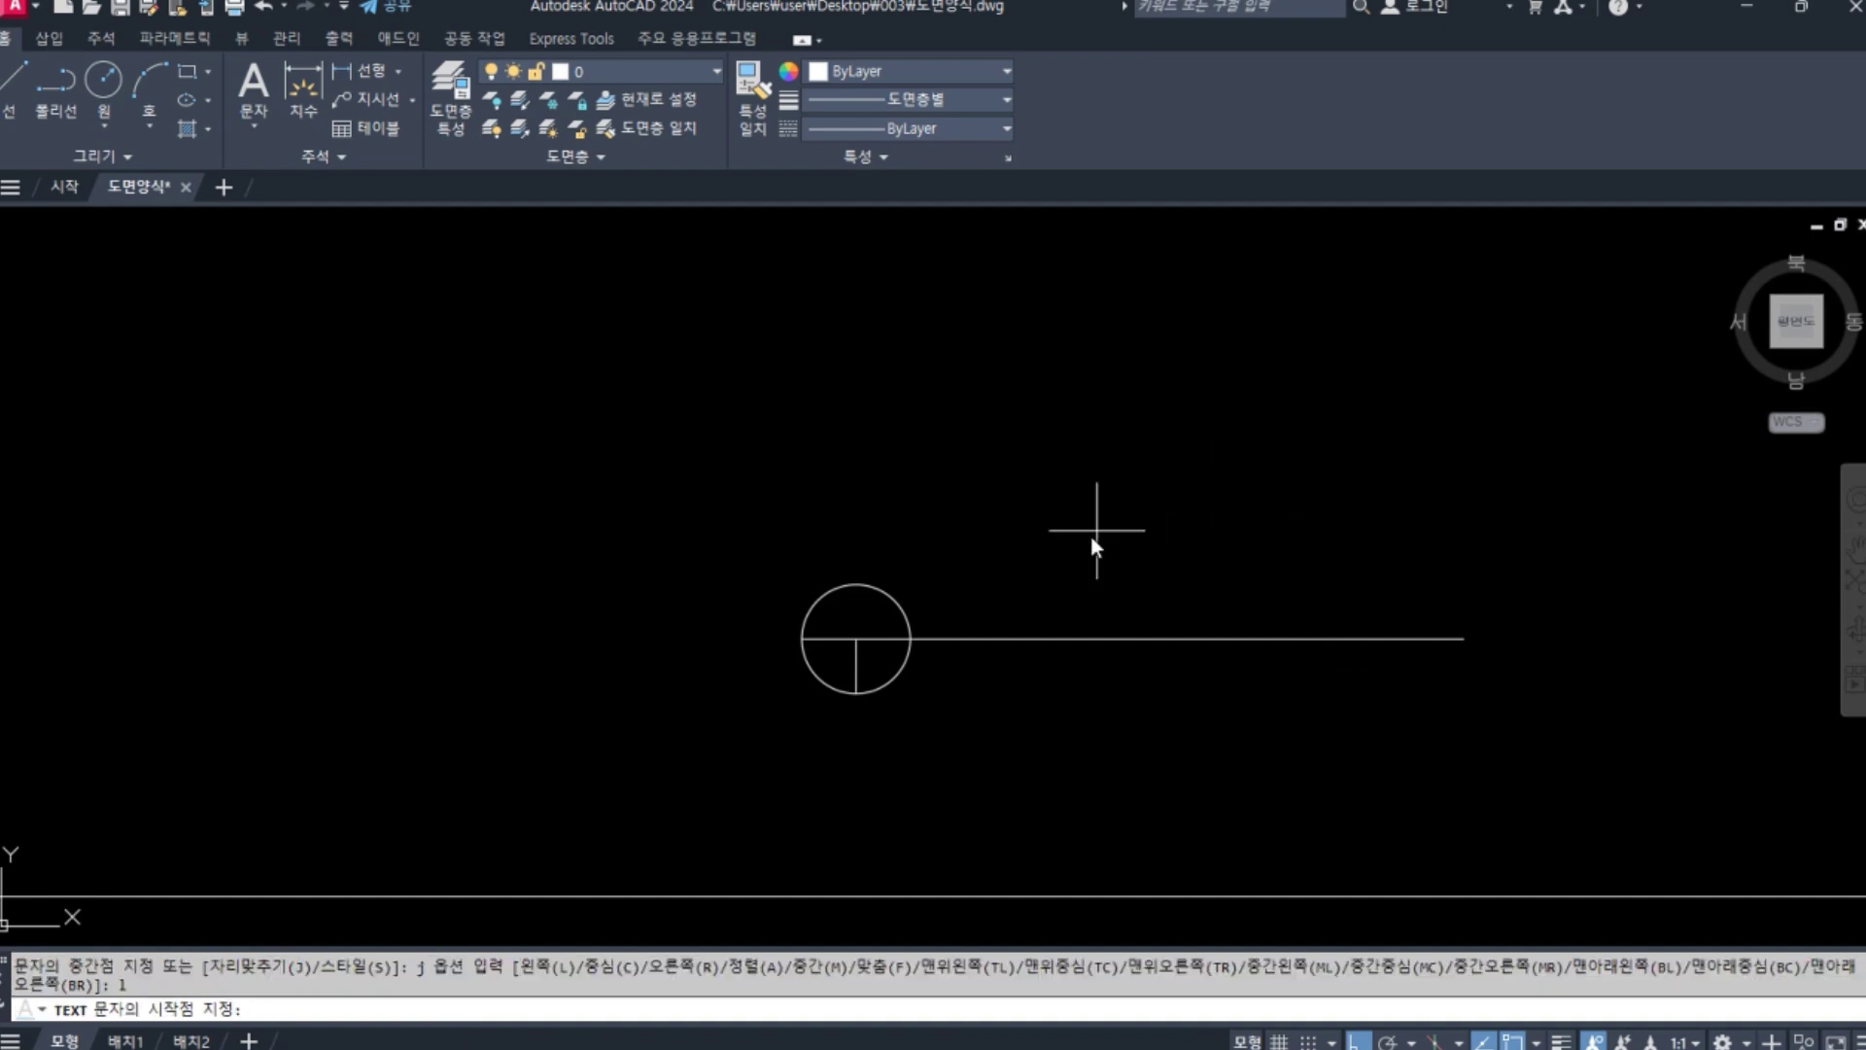
left_click(978, 624)
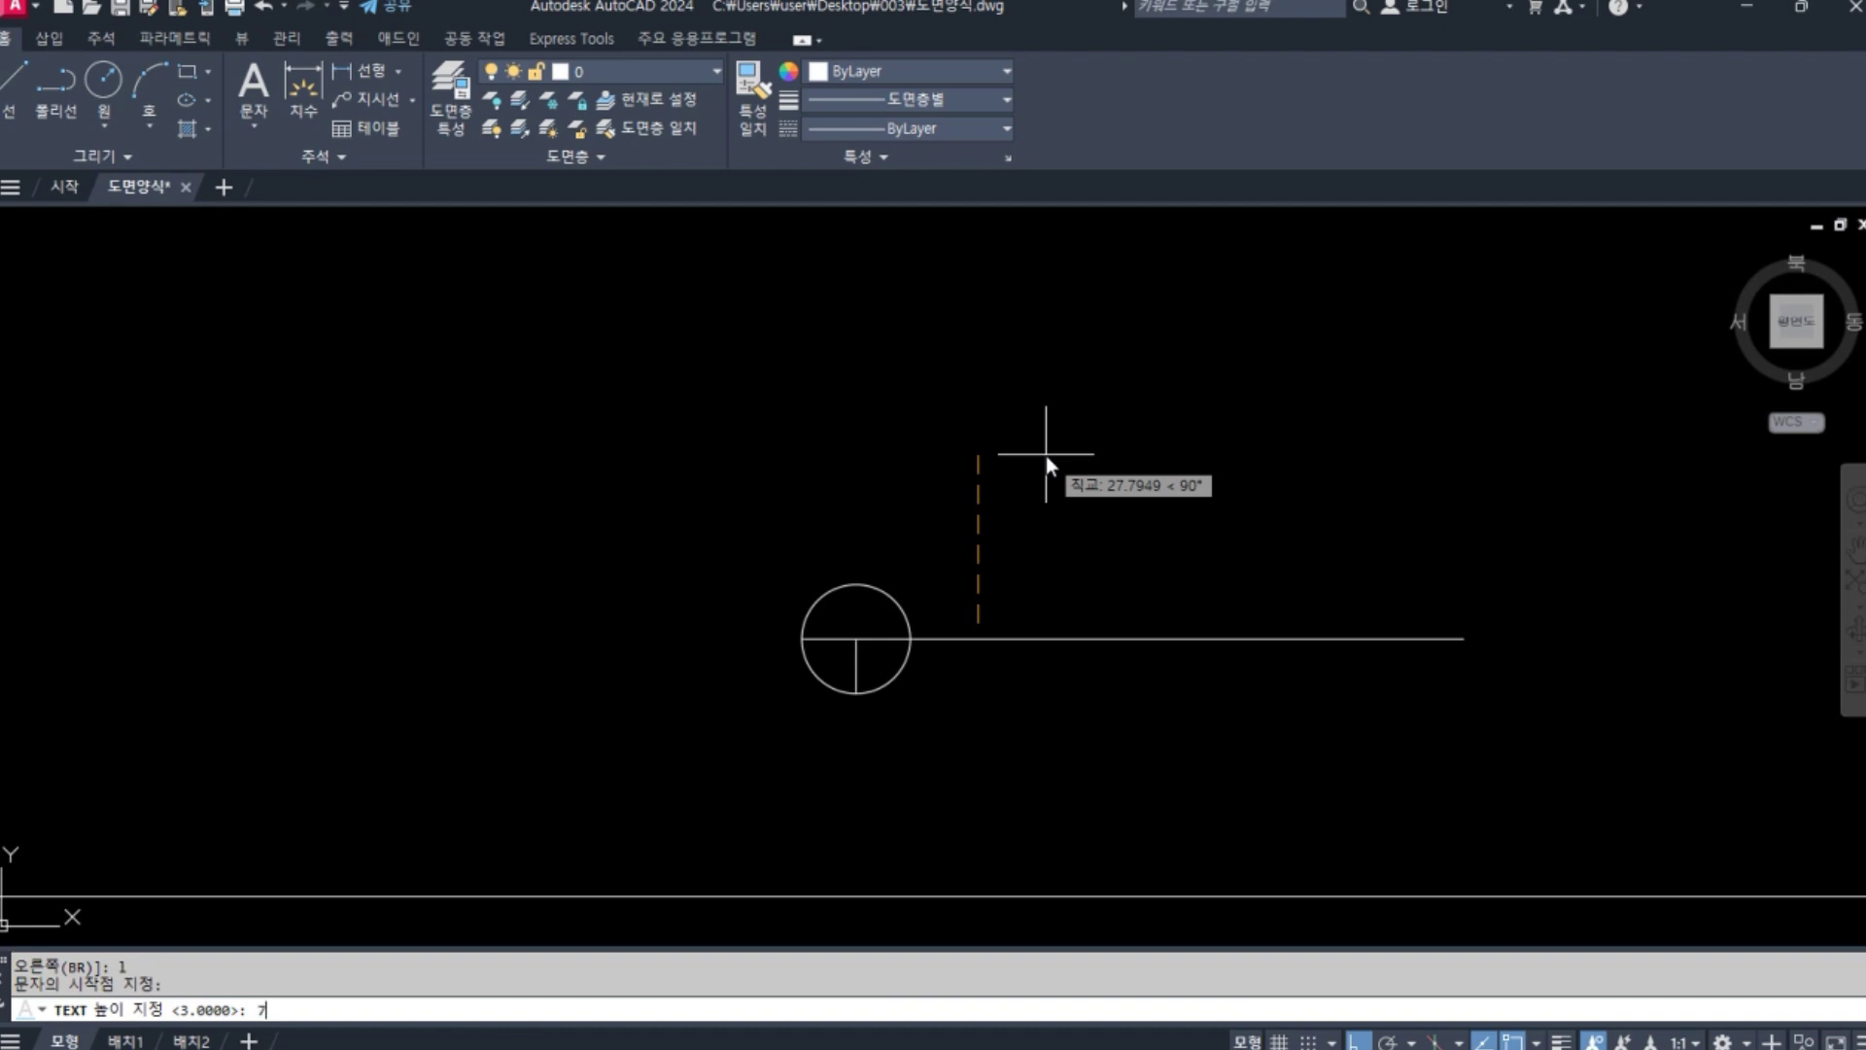
type("7")
key("Return")
key("Return")
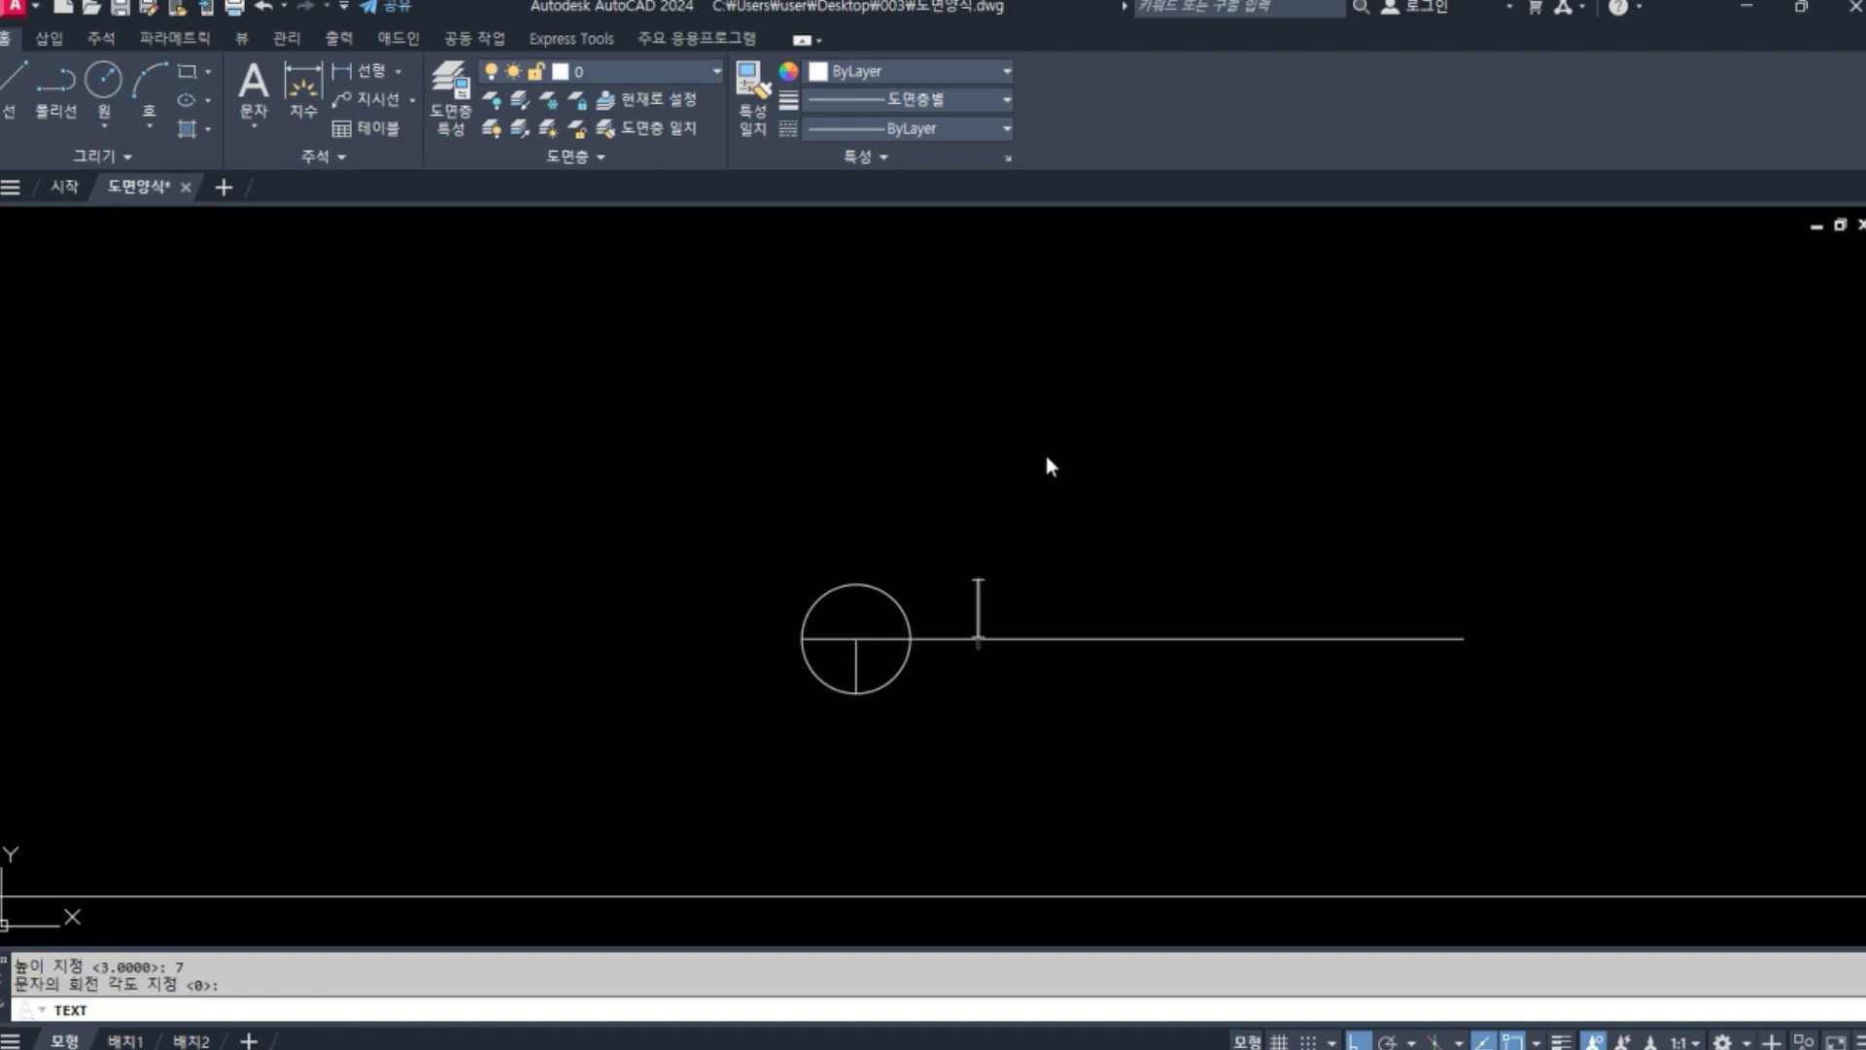
type("A")
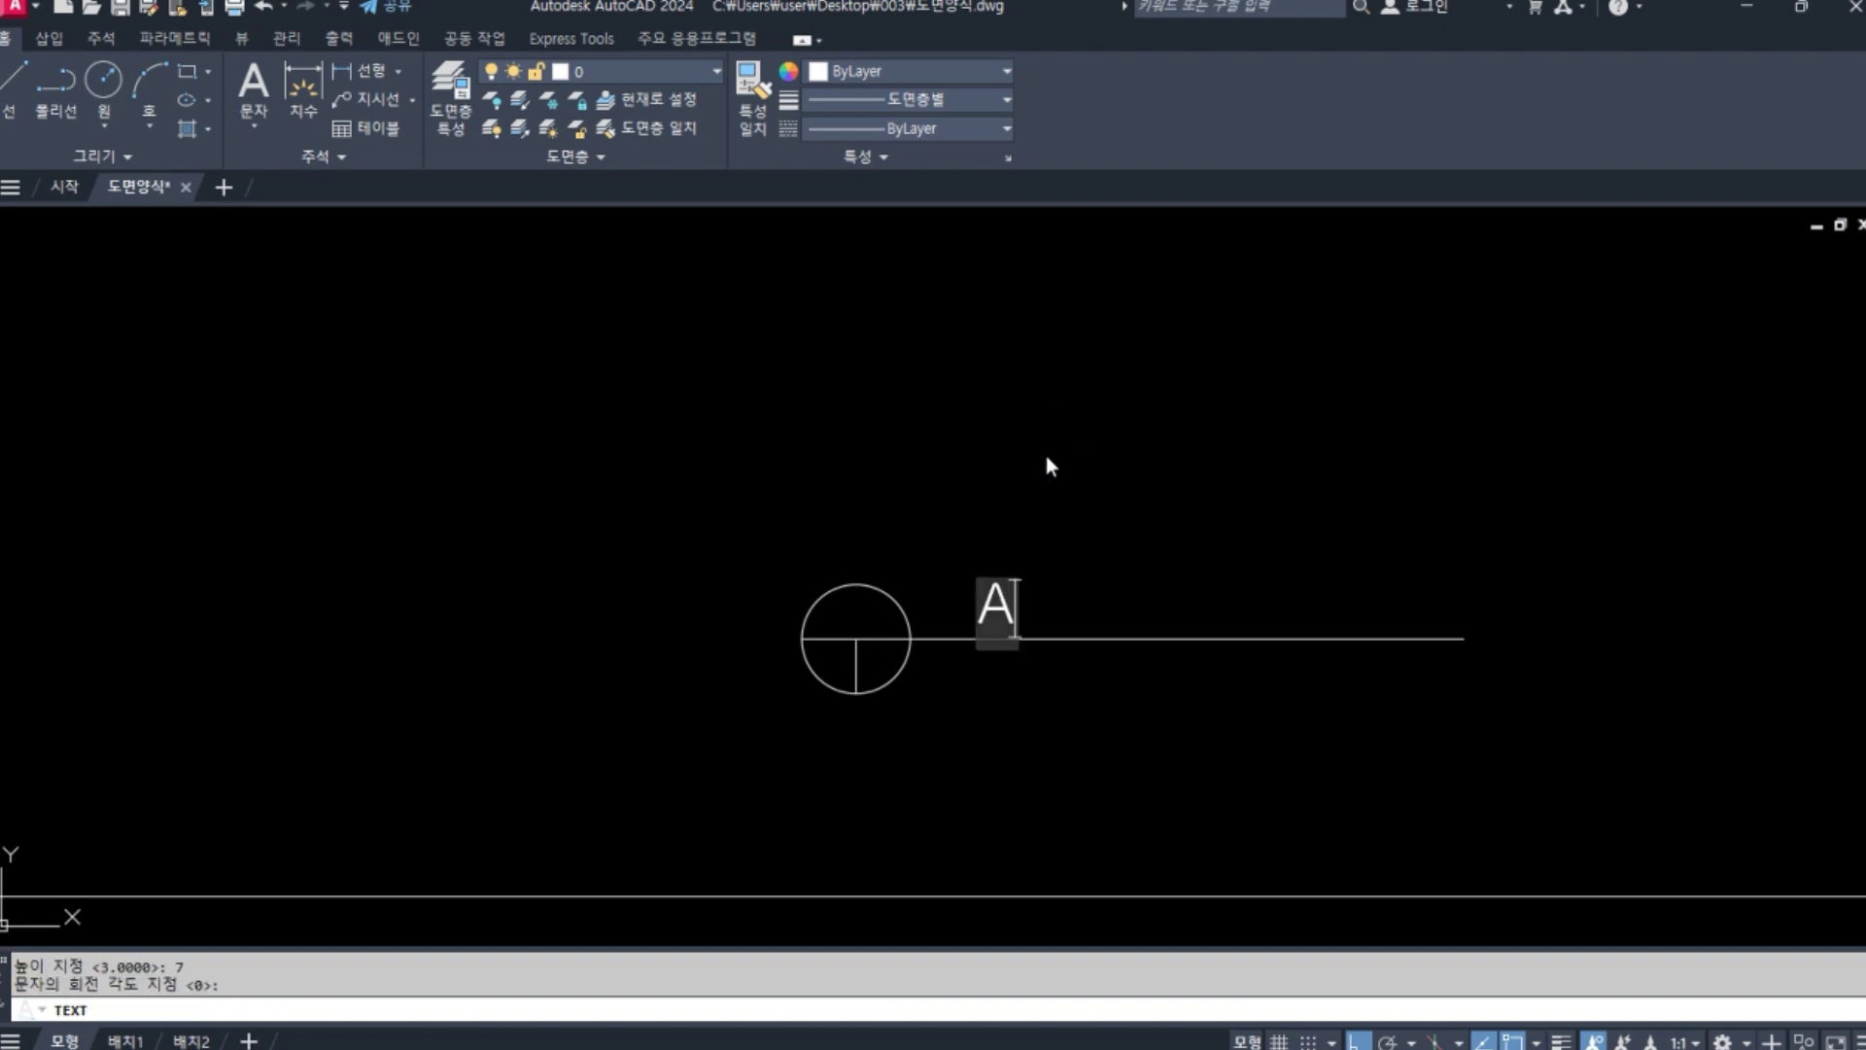
type("부")
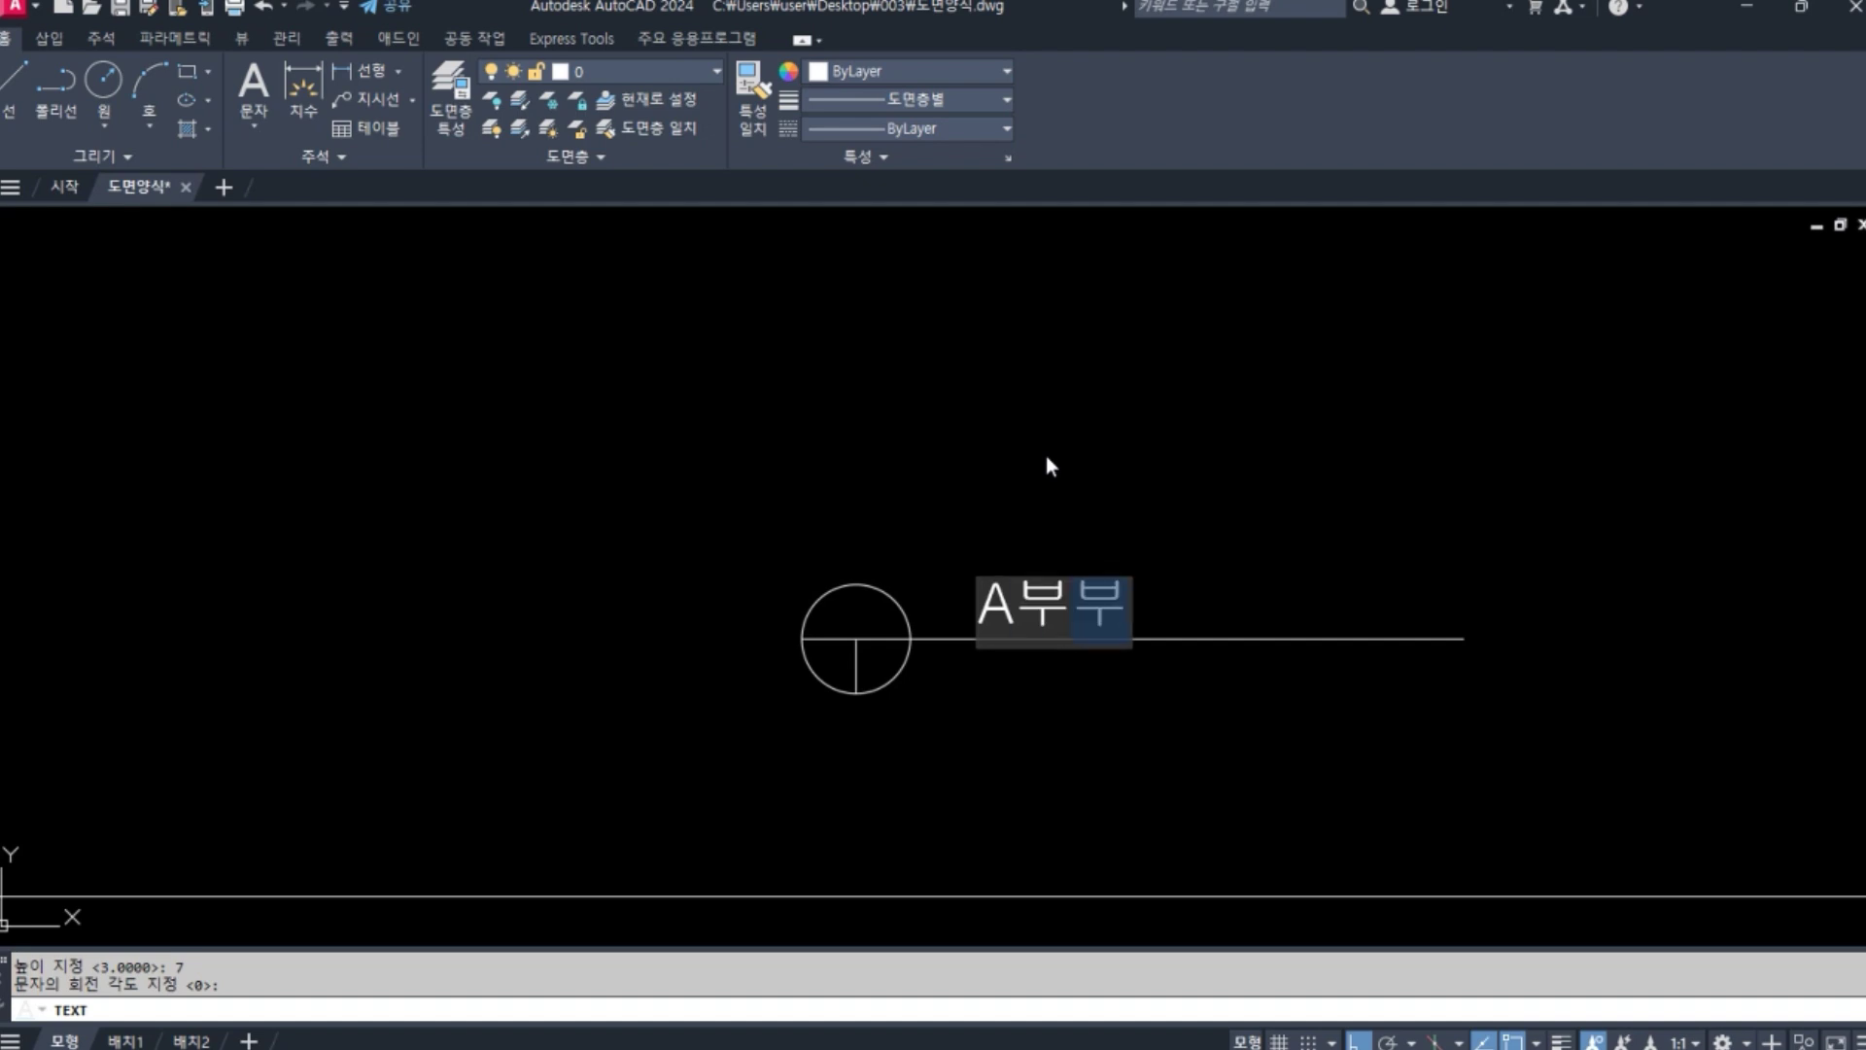
type("분단면상세도")
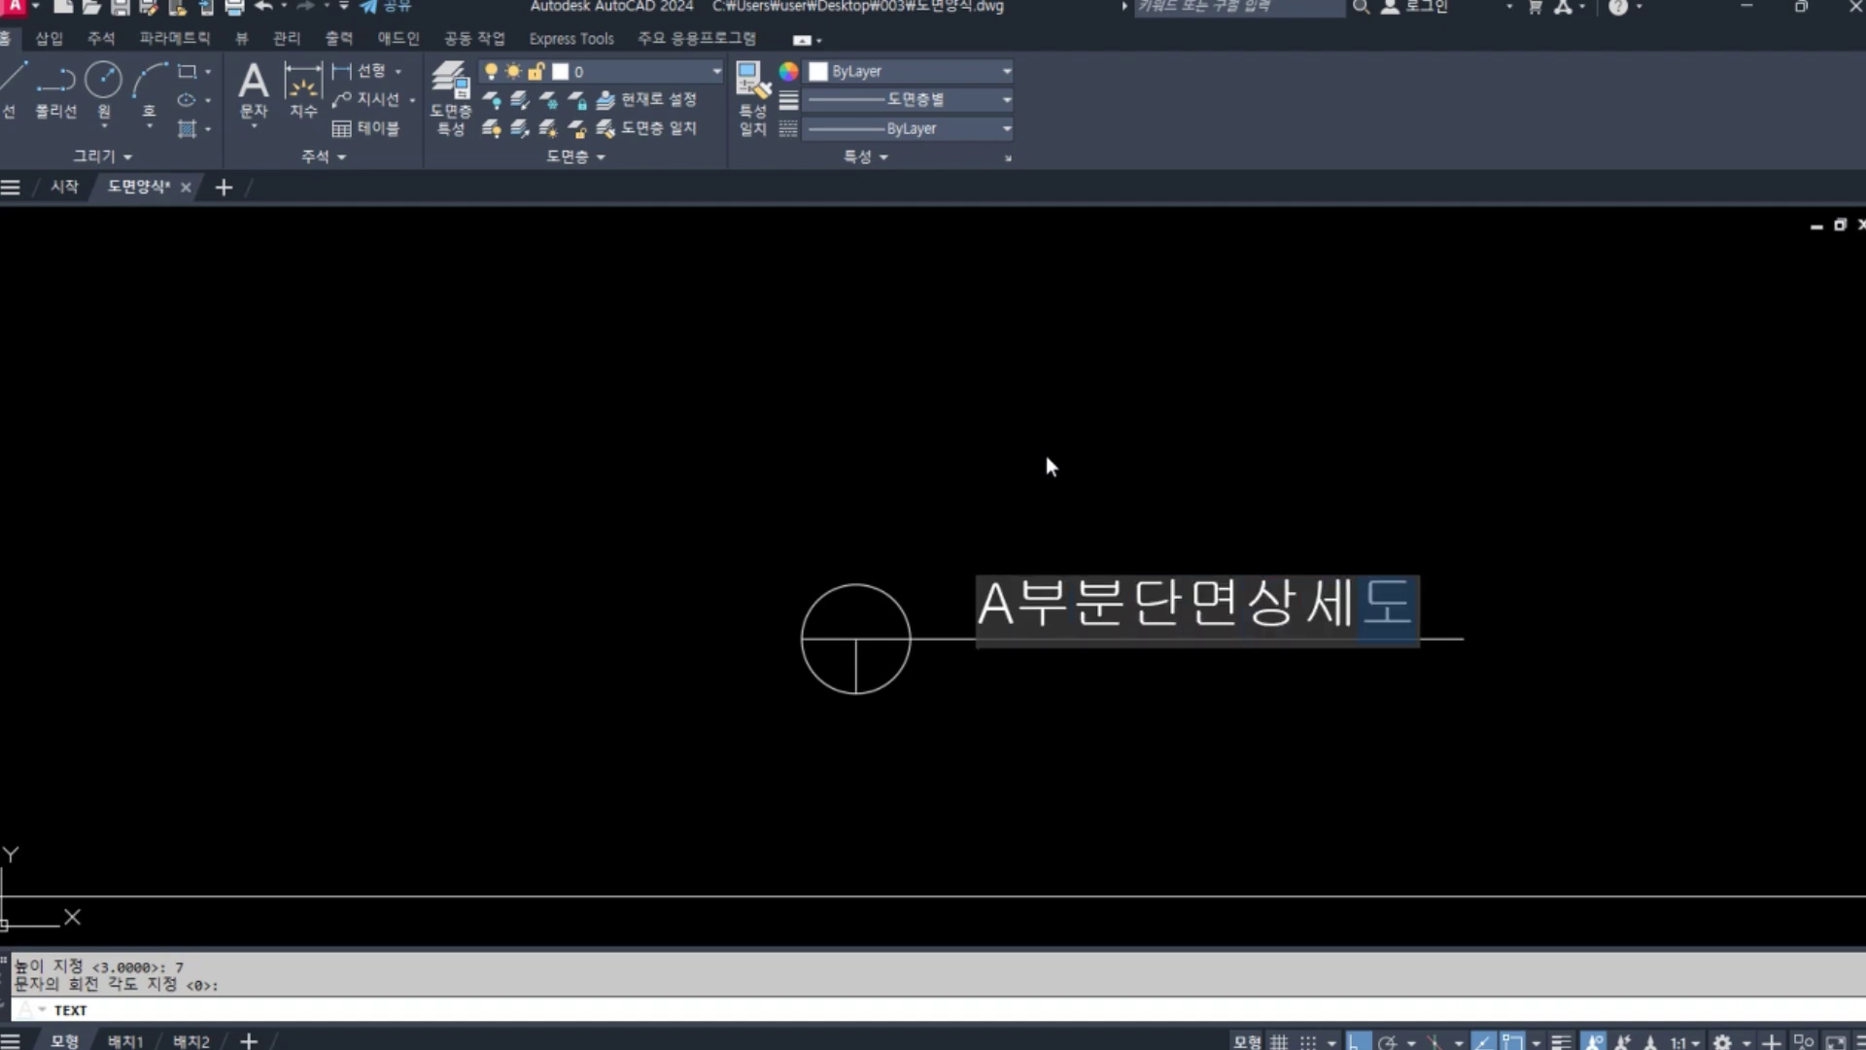
key("ctrl+a")
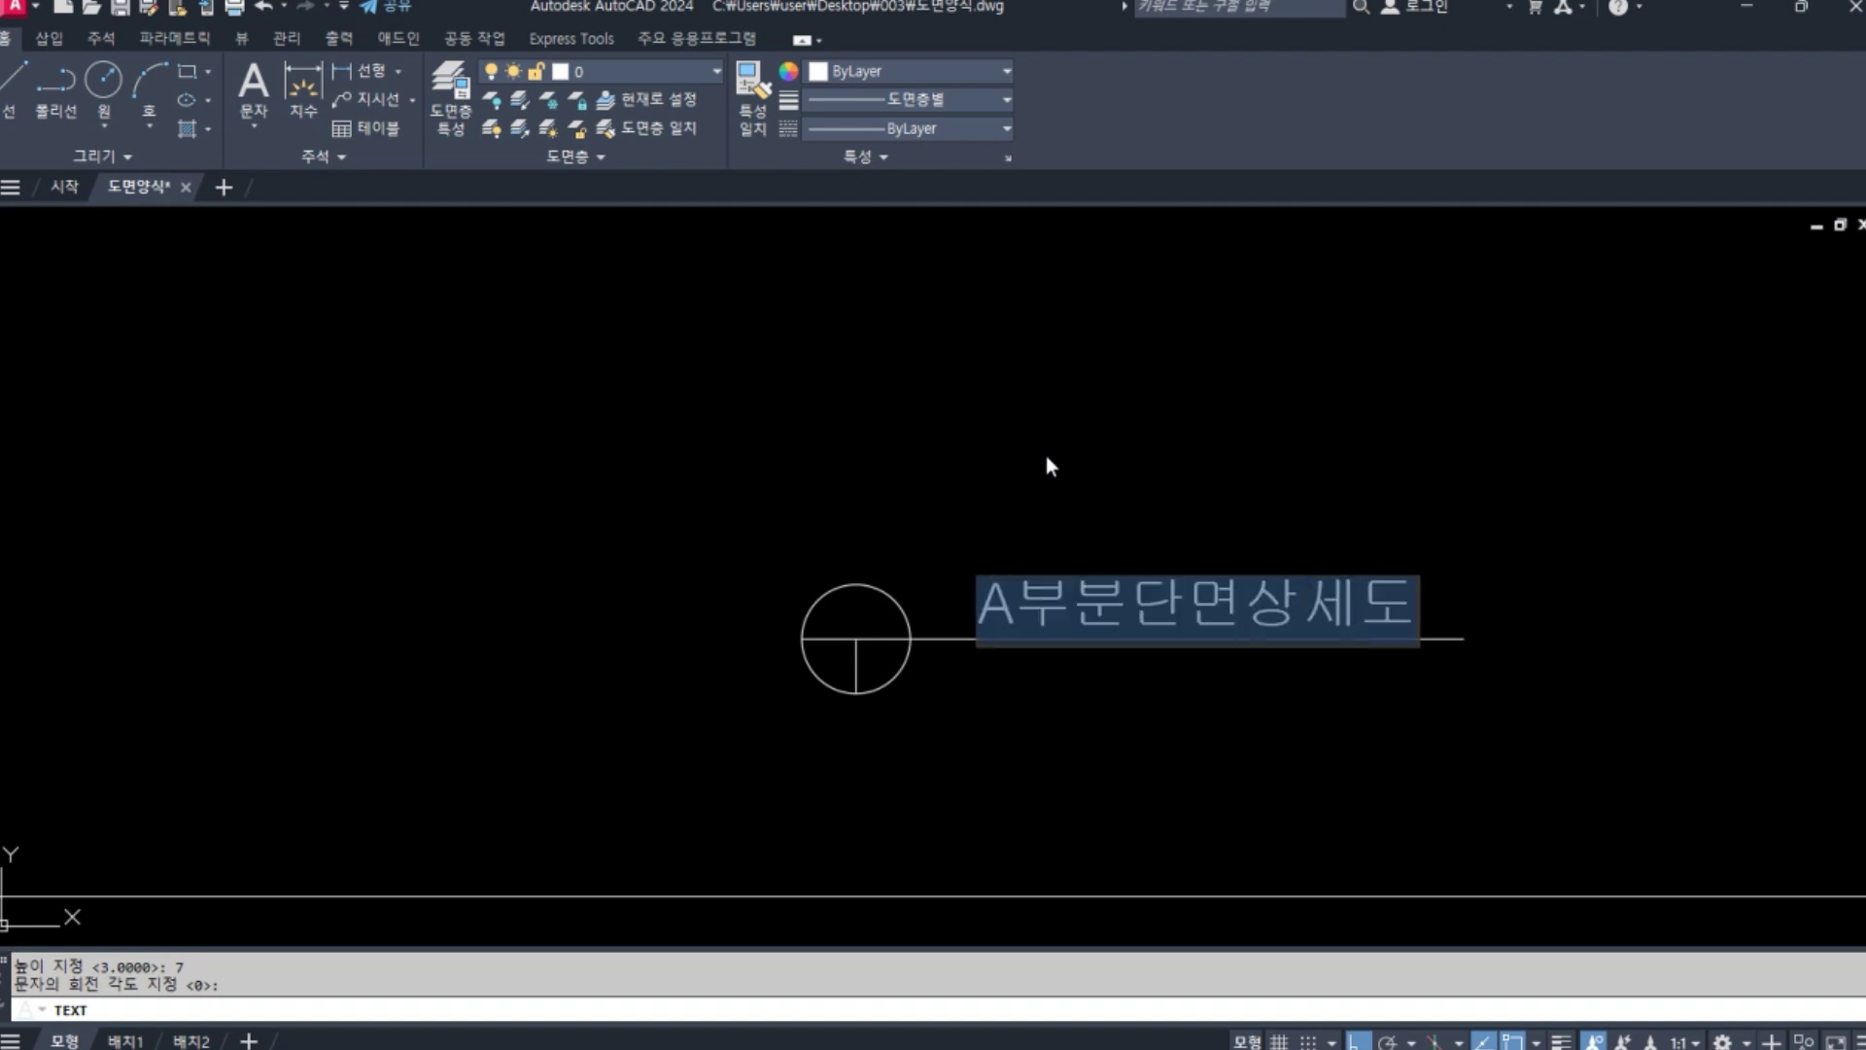
left_click(1536, 579)
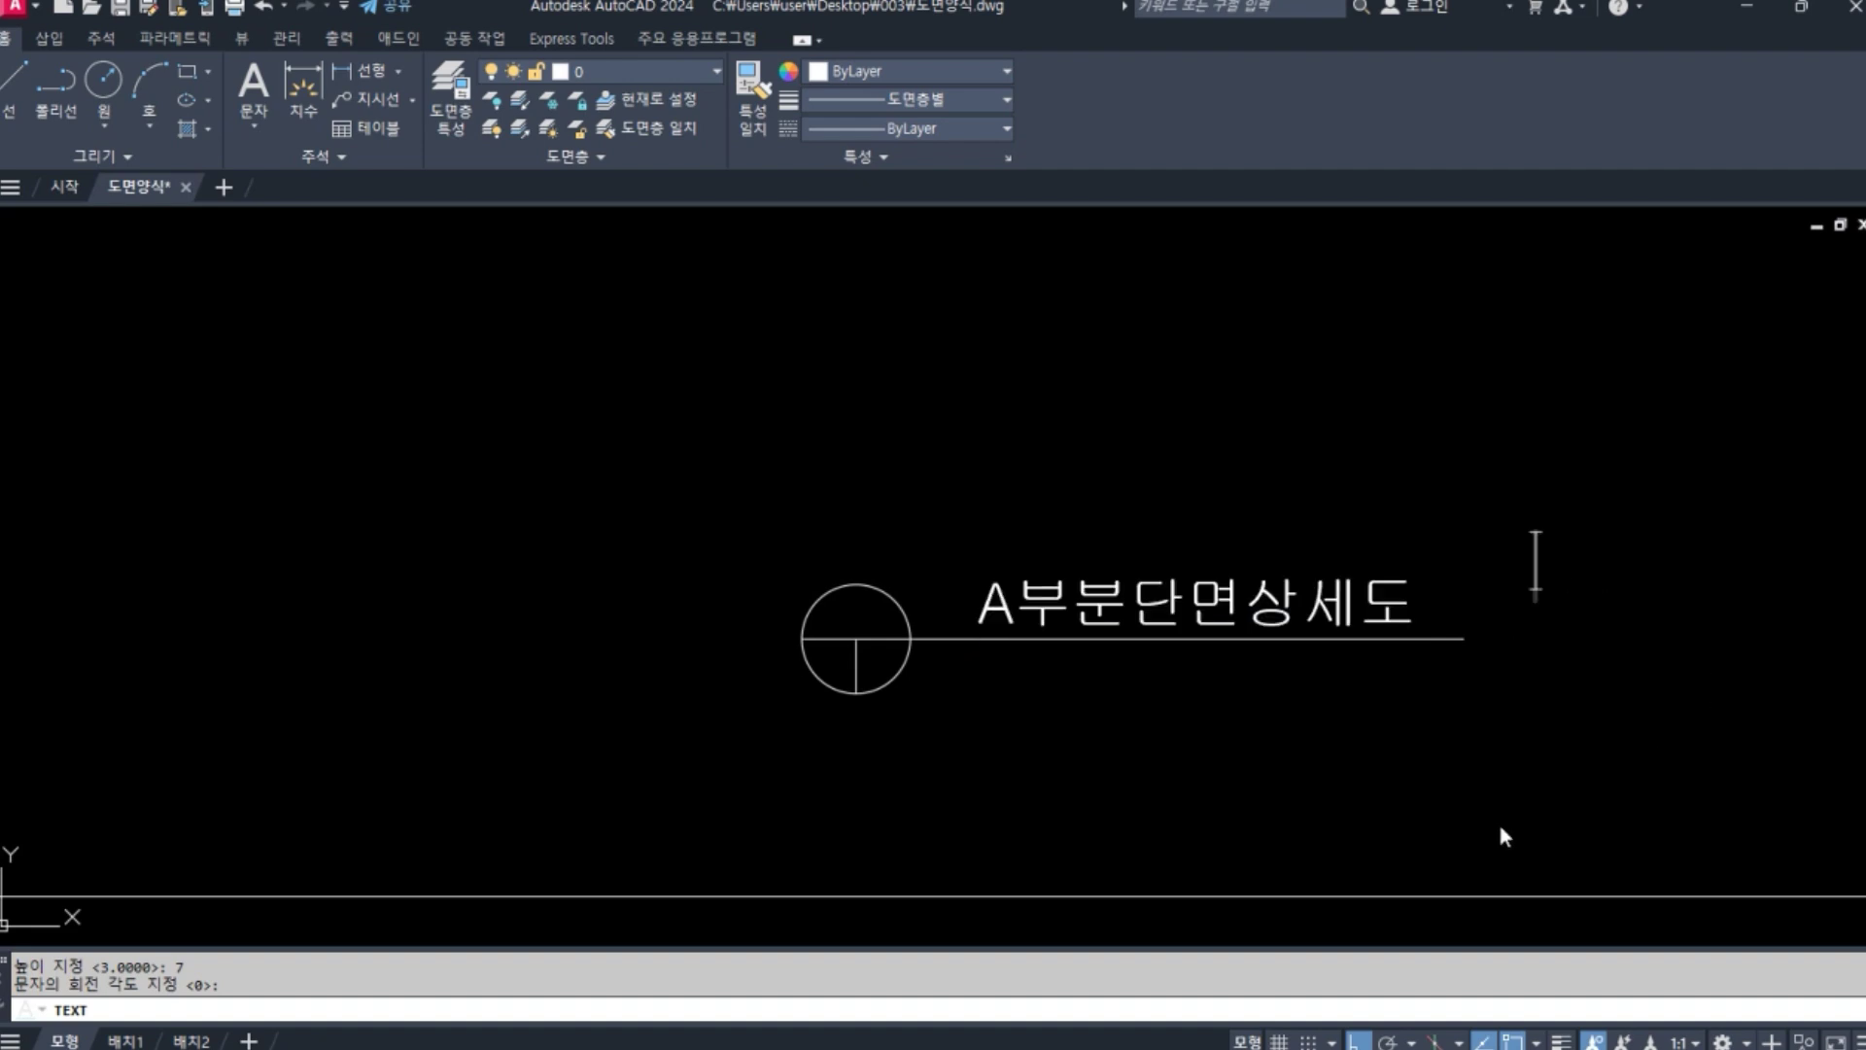
key("Escape")
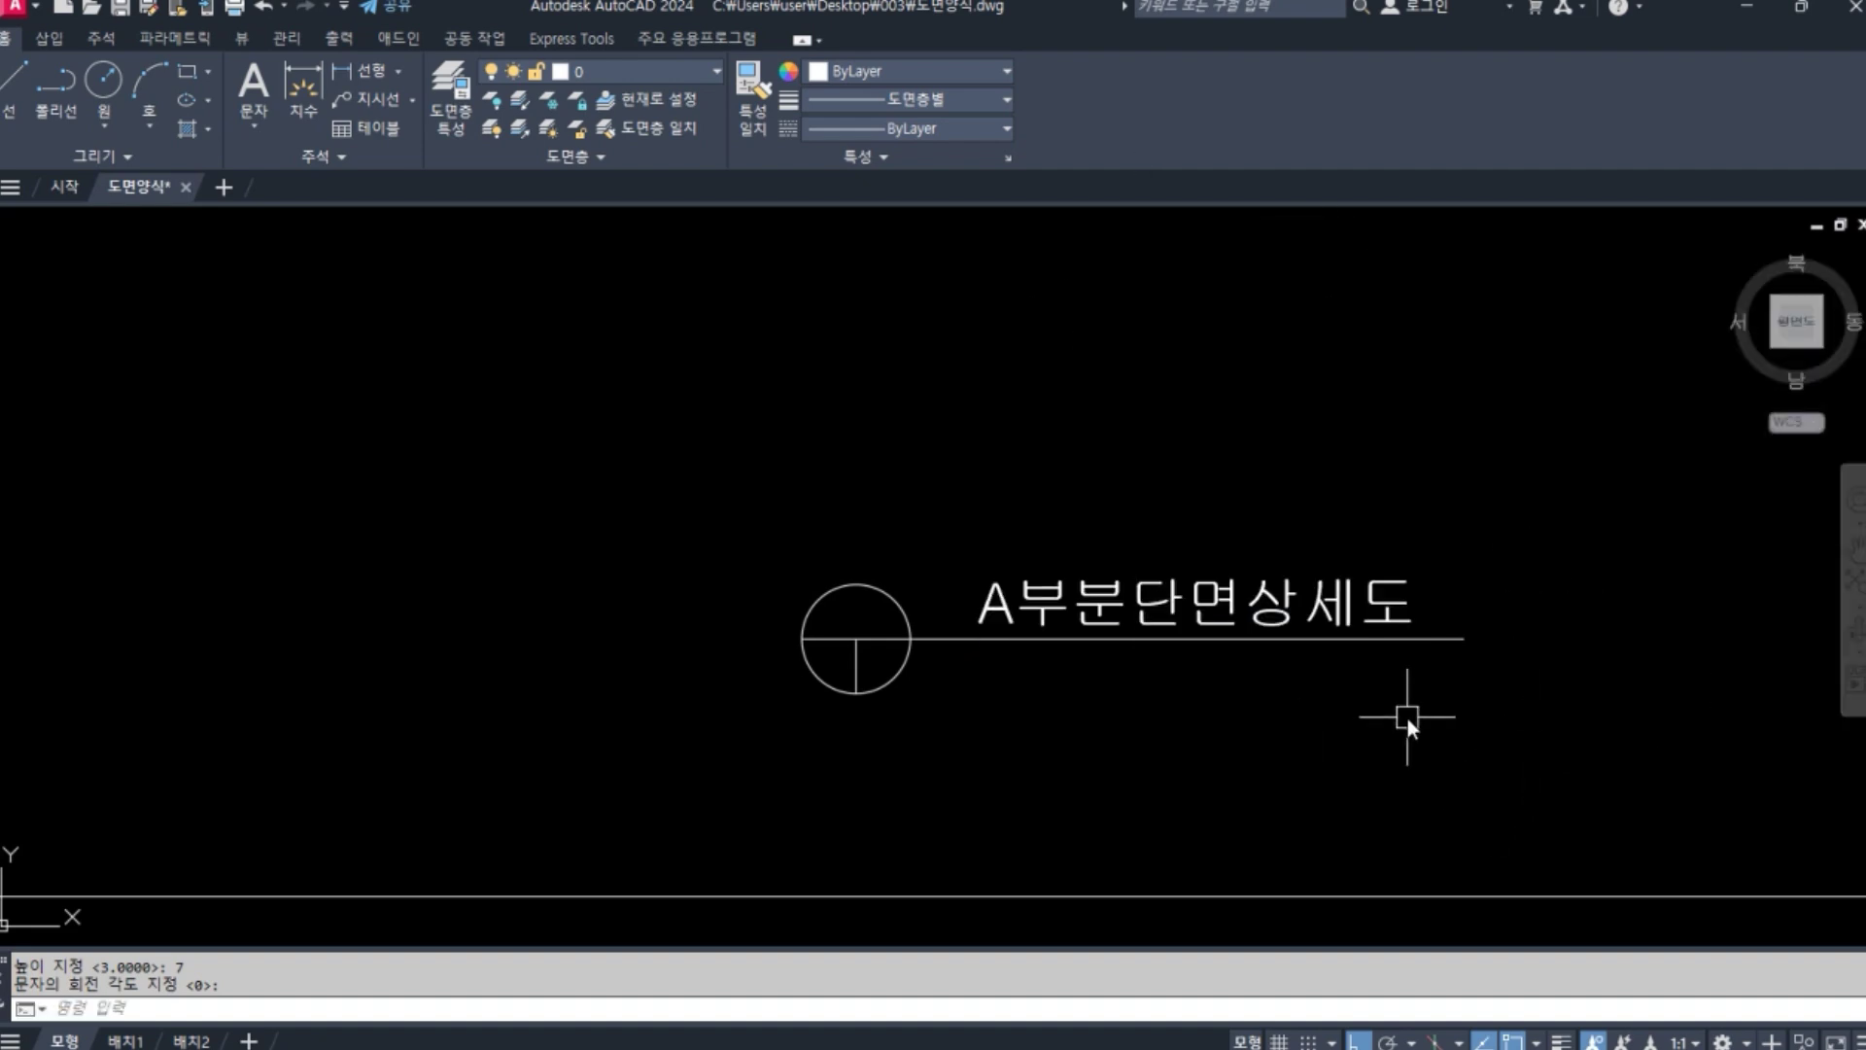
Add single-line text "축척 1/40" with height 3 below the title line, near its right end.
key("space")
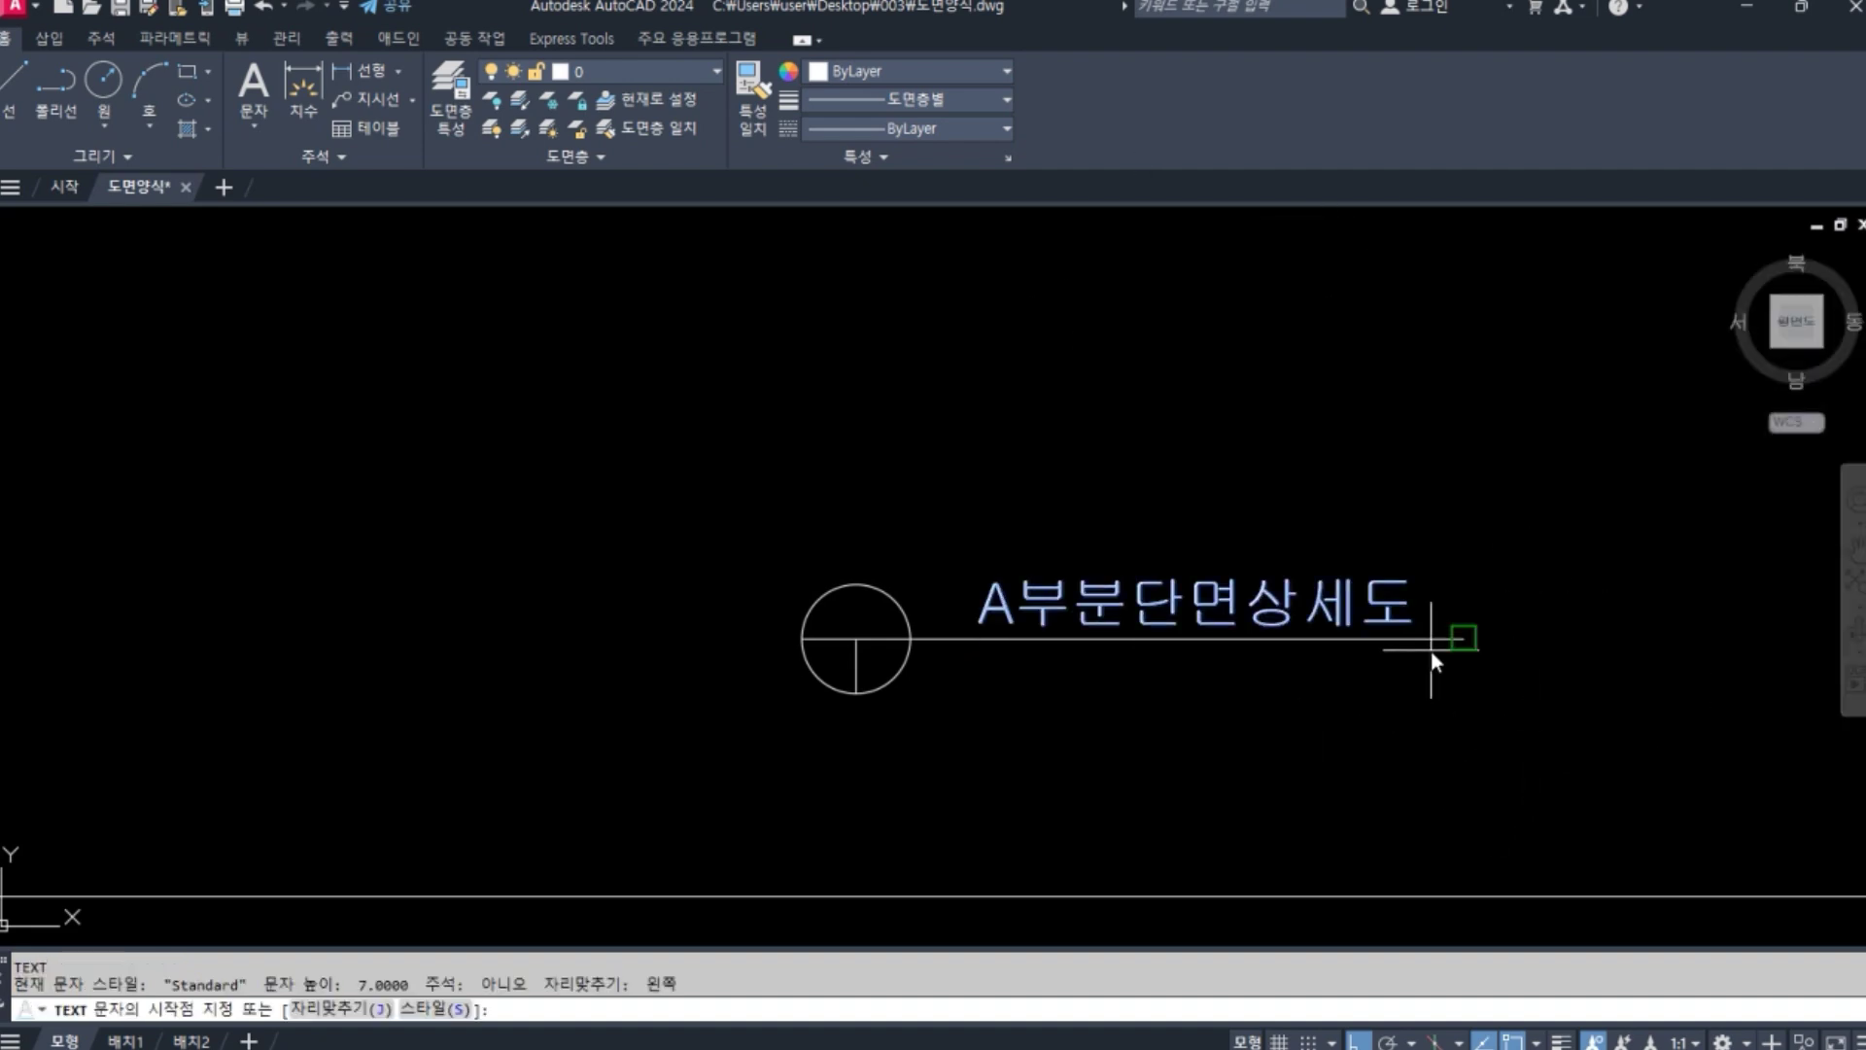
left_click(1333, 685)
type("3")
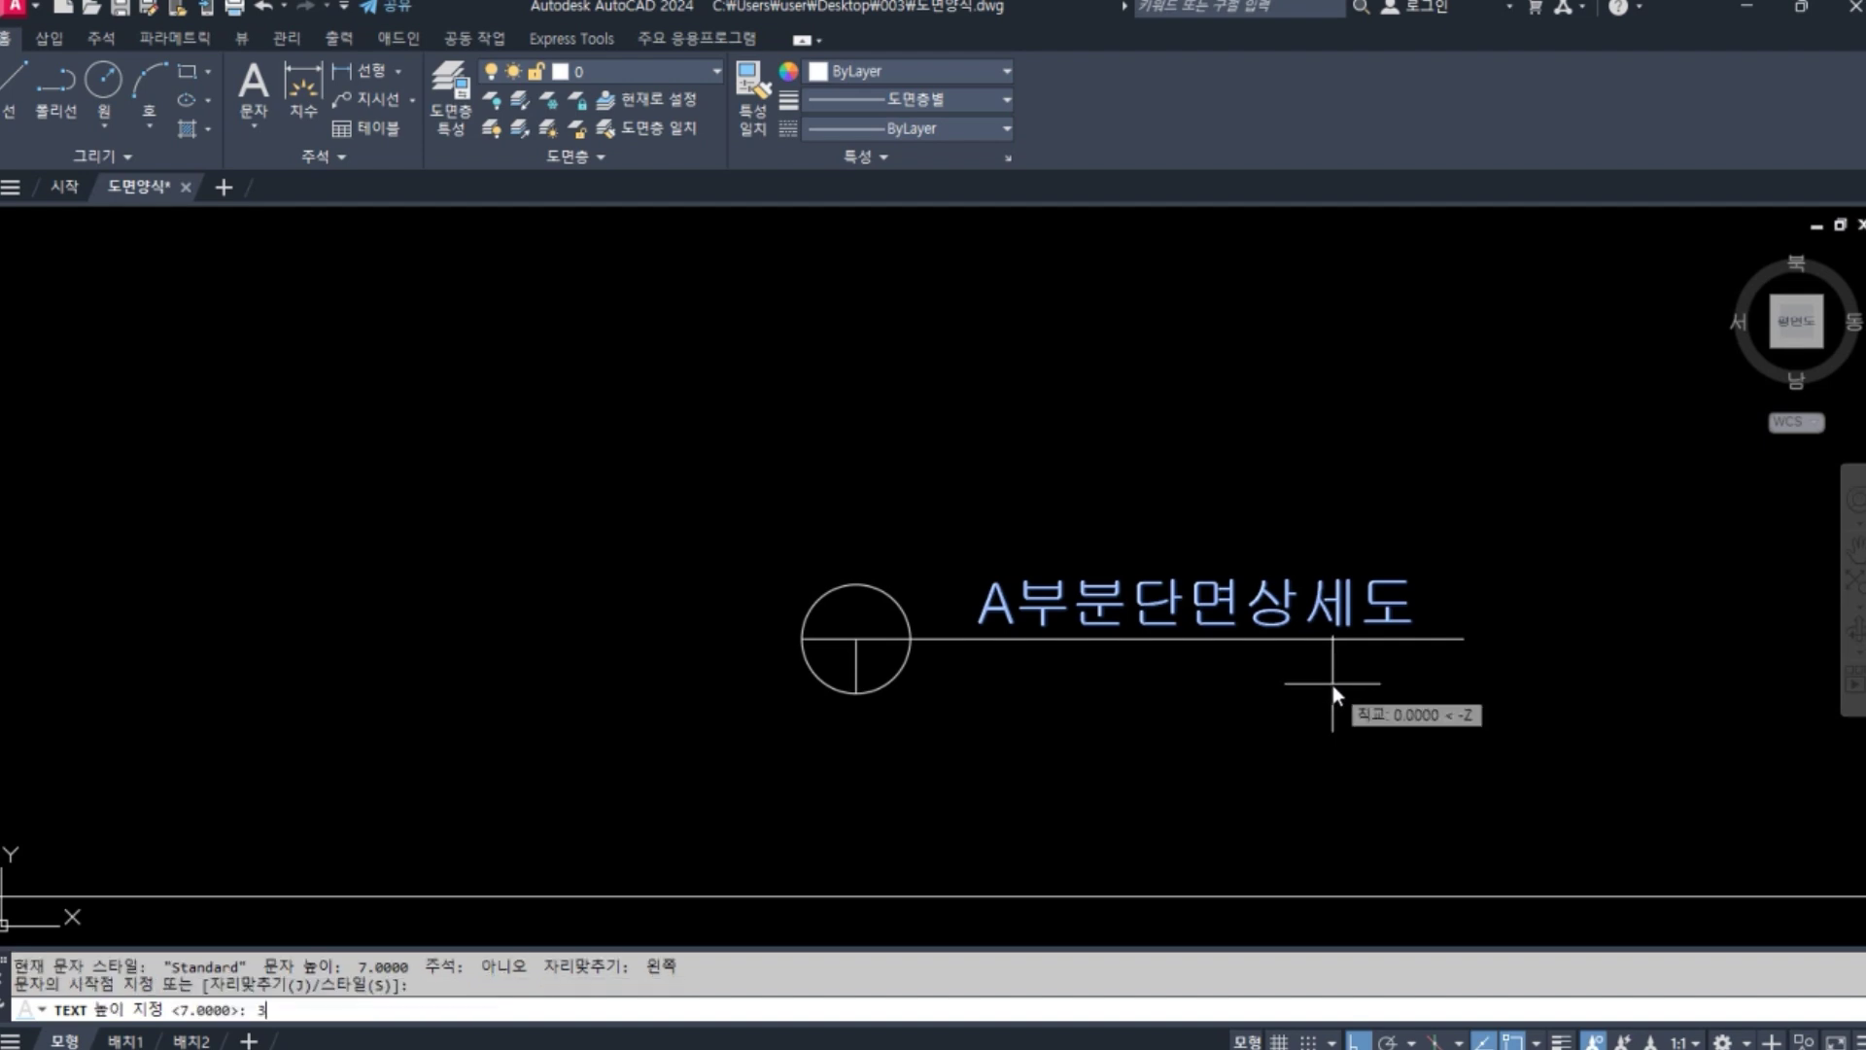
key("Return")
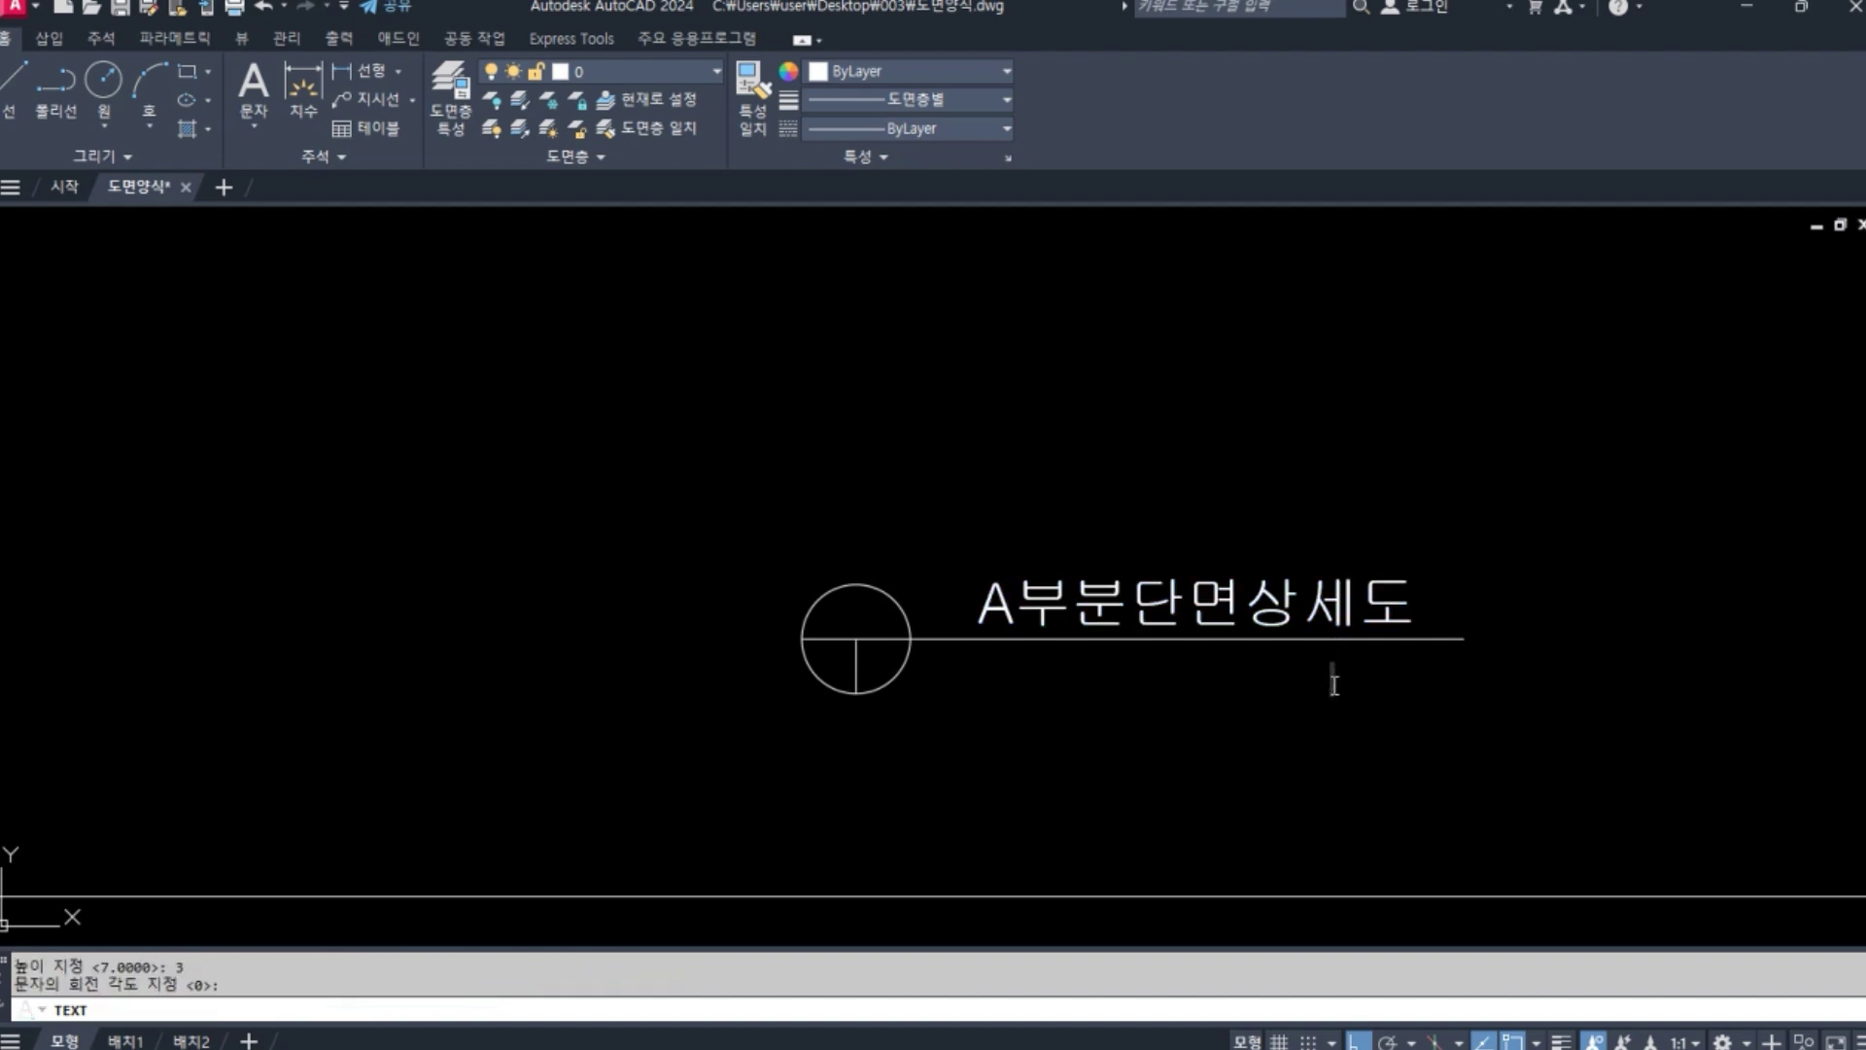
type("축척 1/40")
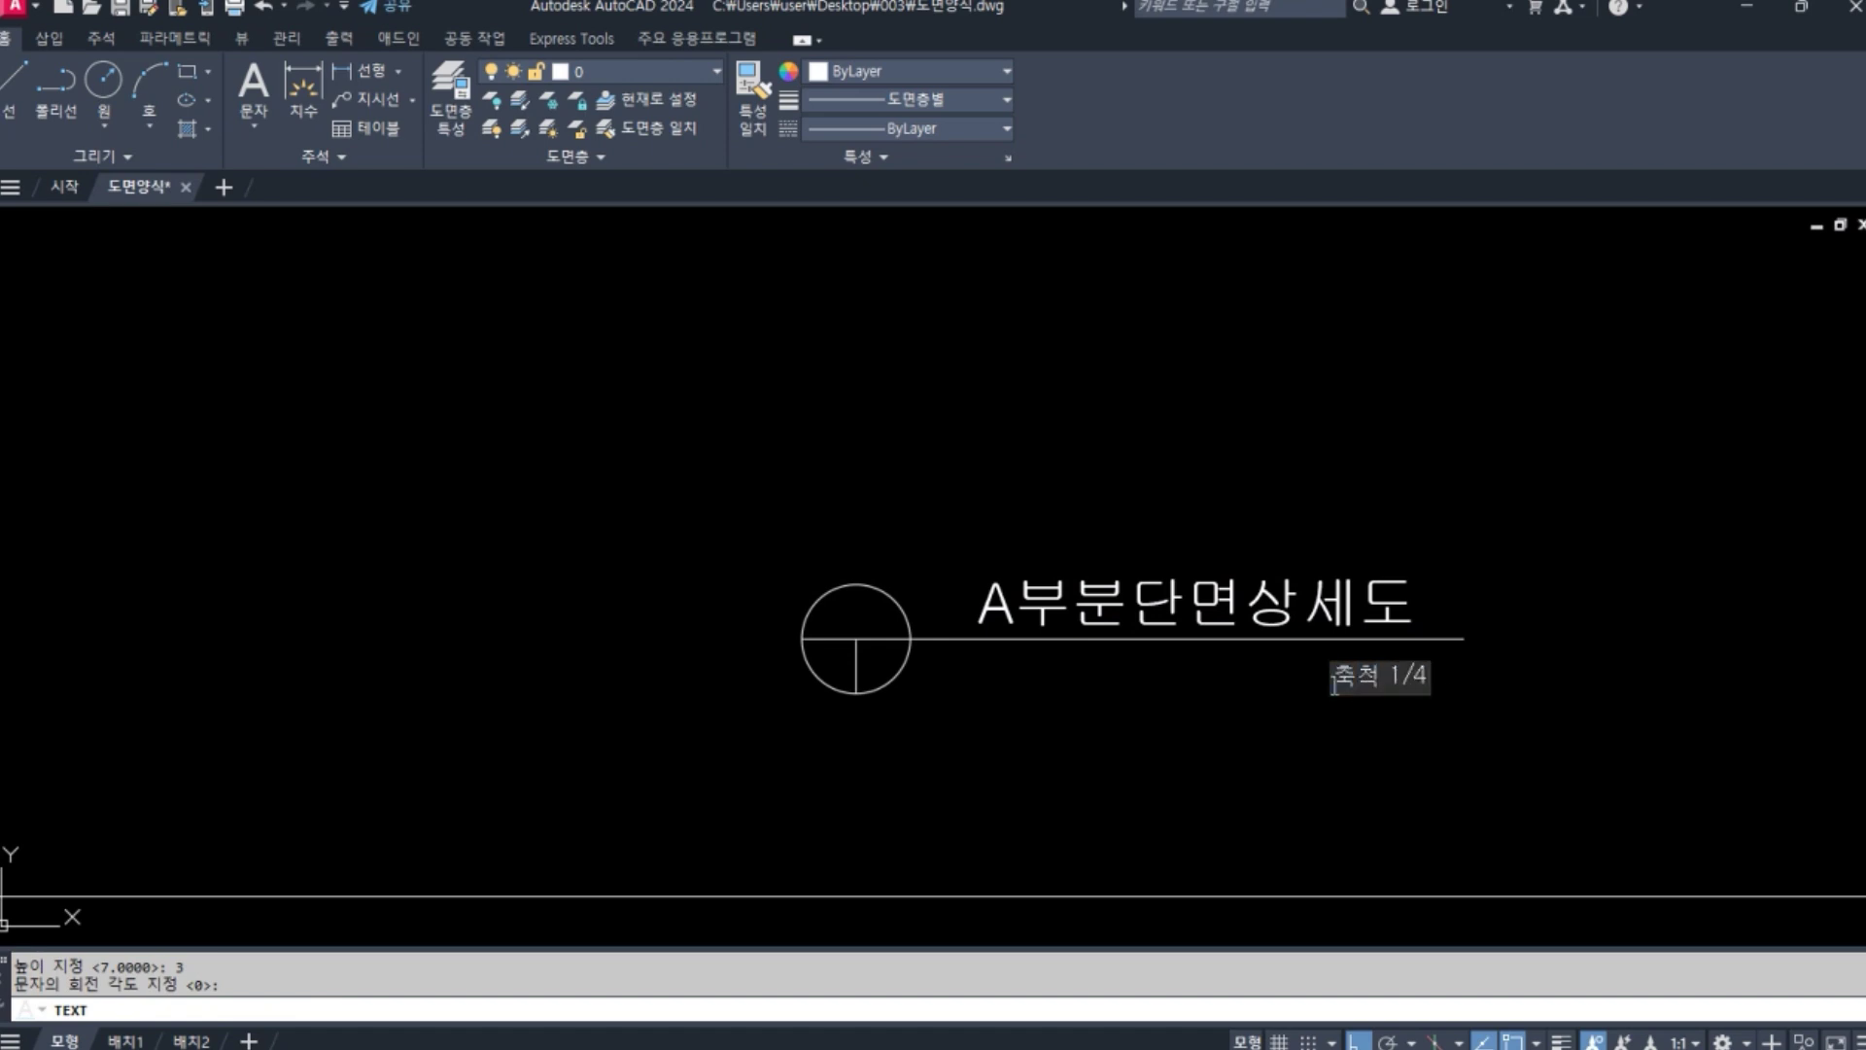
key("Return")
key("Return")
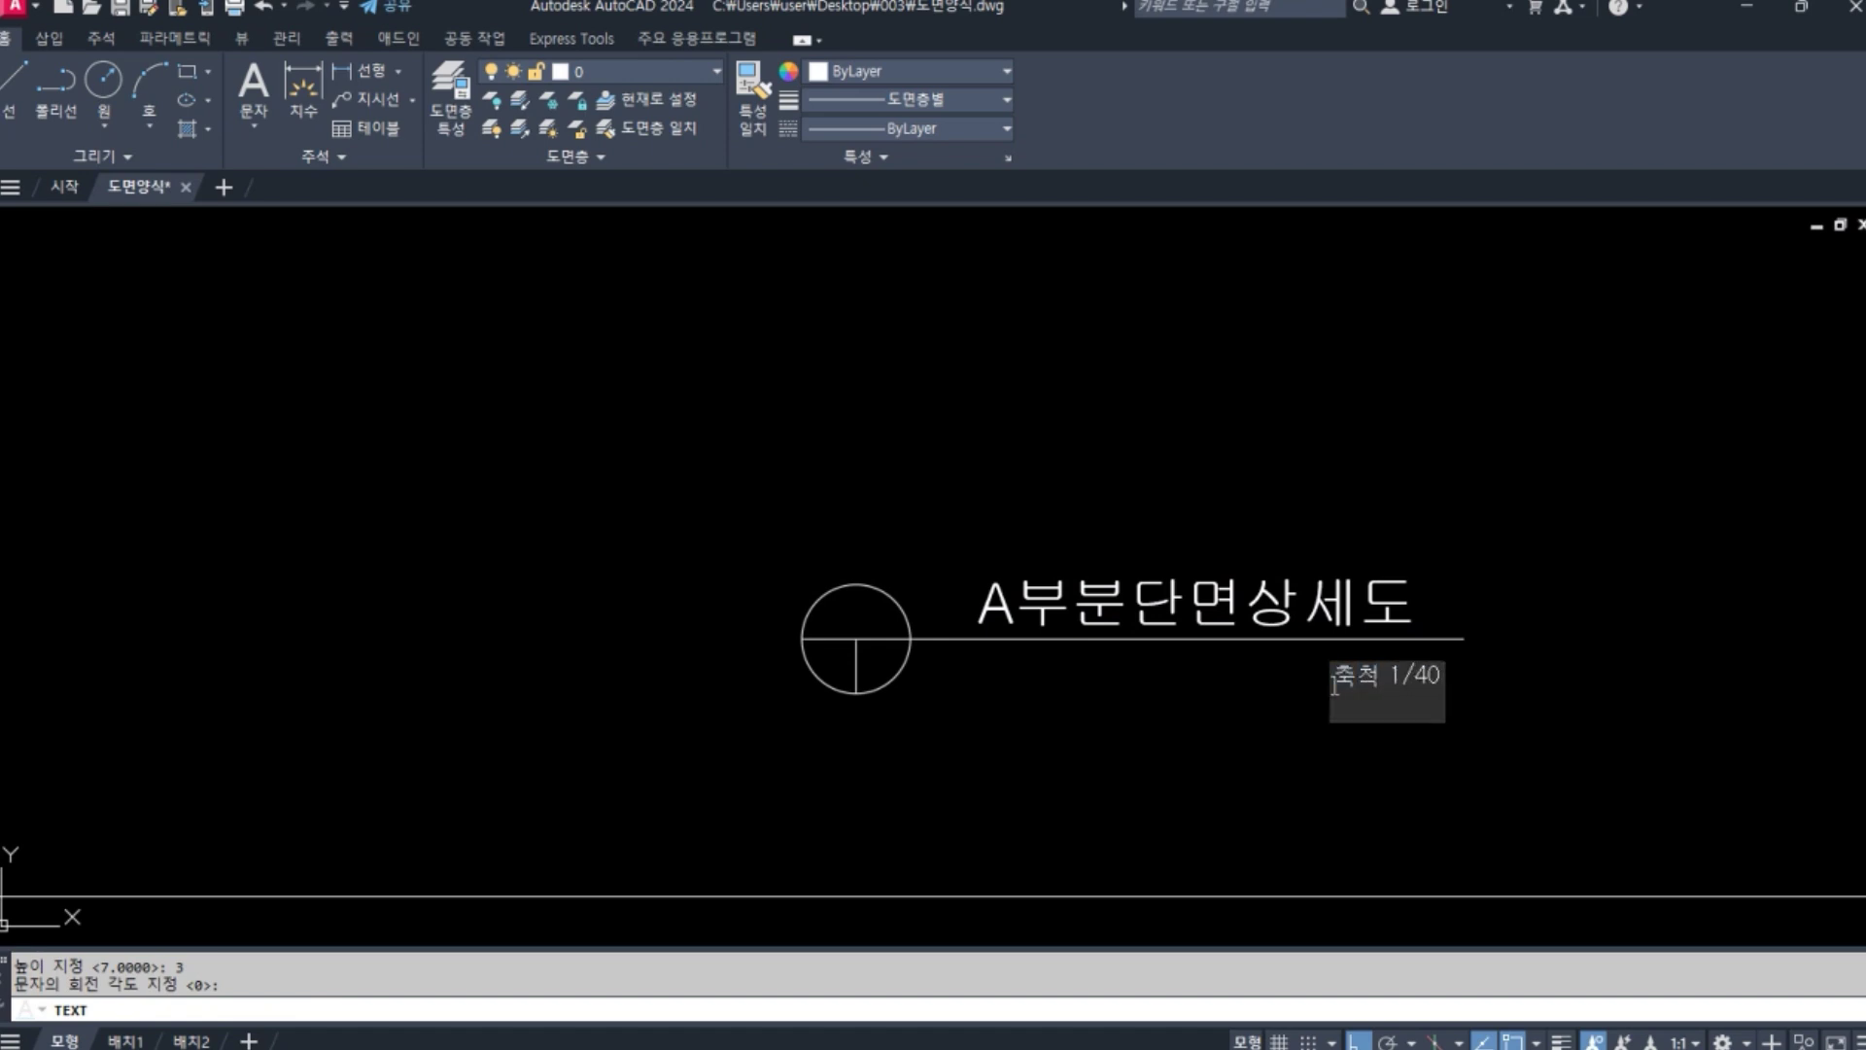
Shift the "축척 1/40" scale text straight up, closer to the title line.
scroll(1390, 686, "up", 2)
left_click(1308, 681)
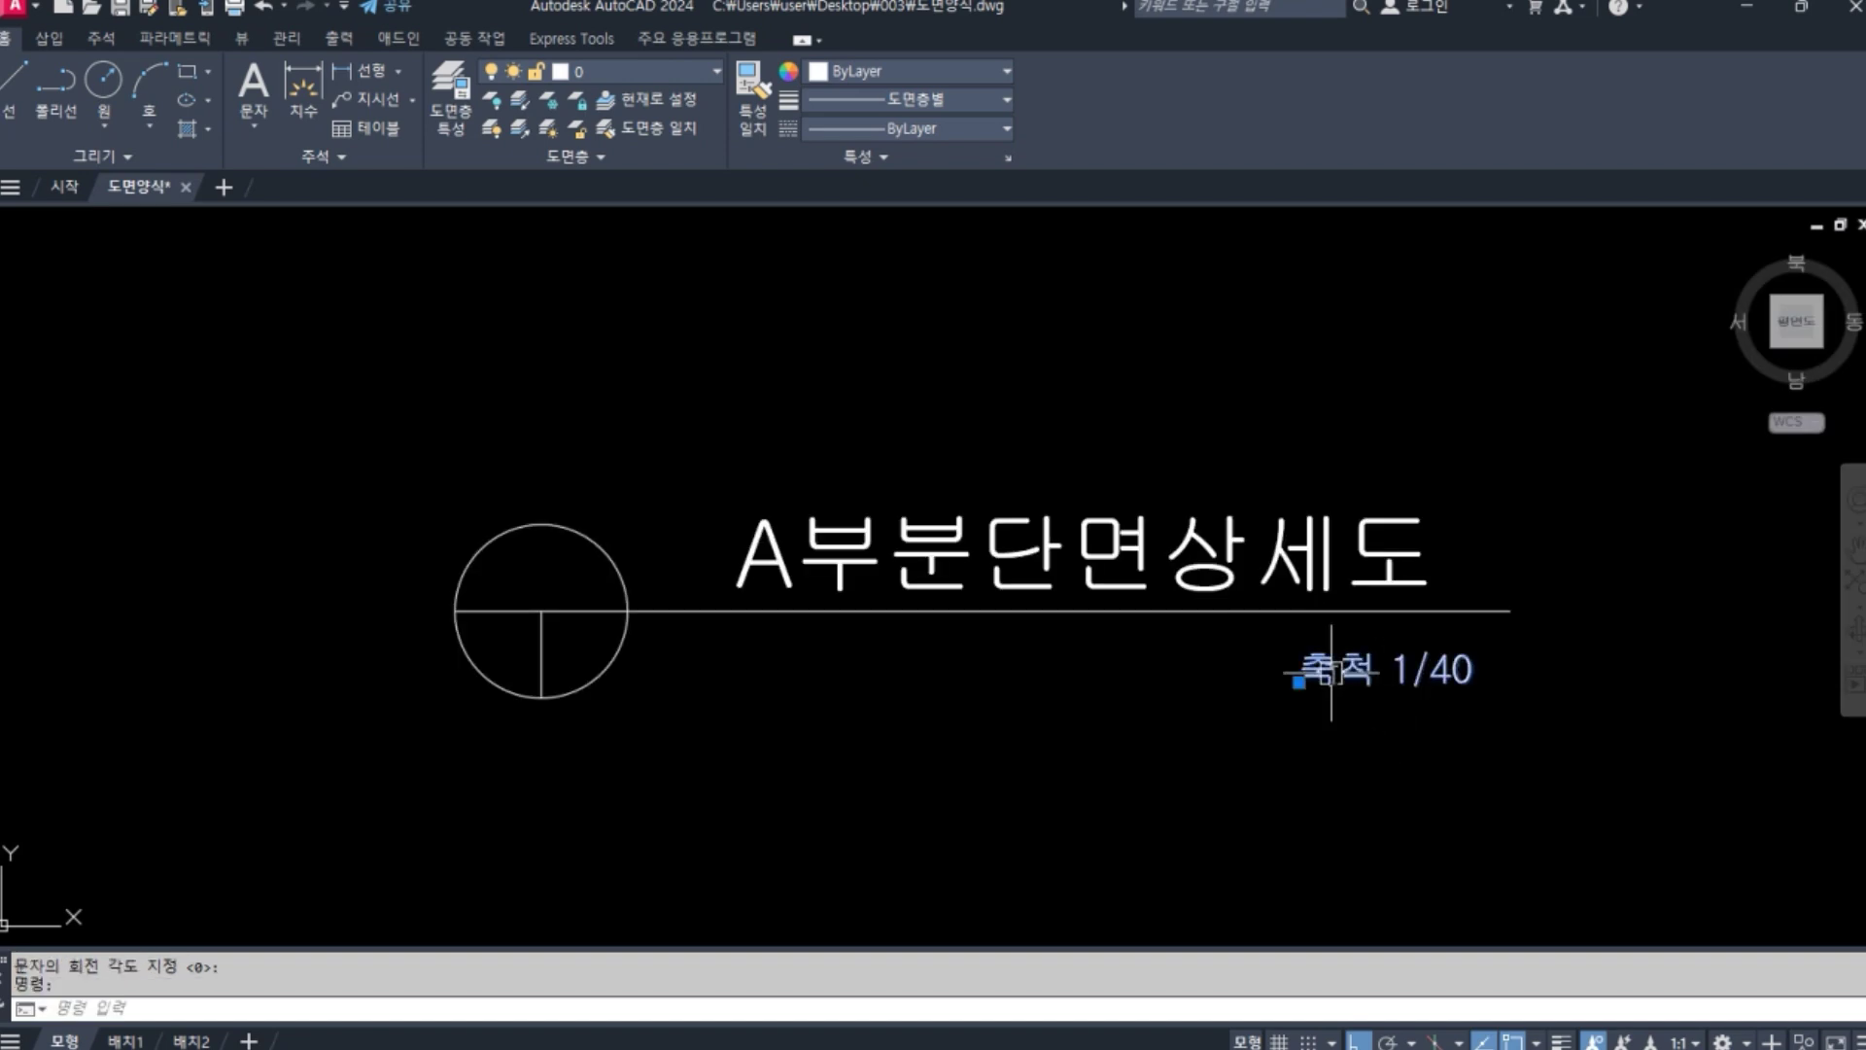
left_click(1301, 684)
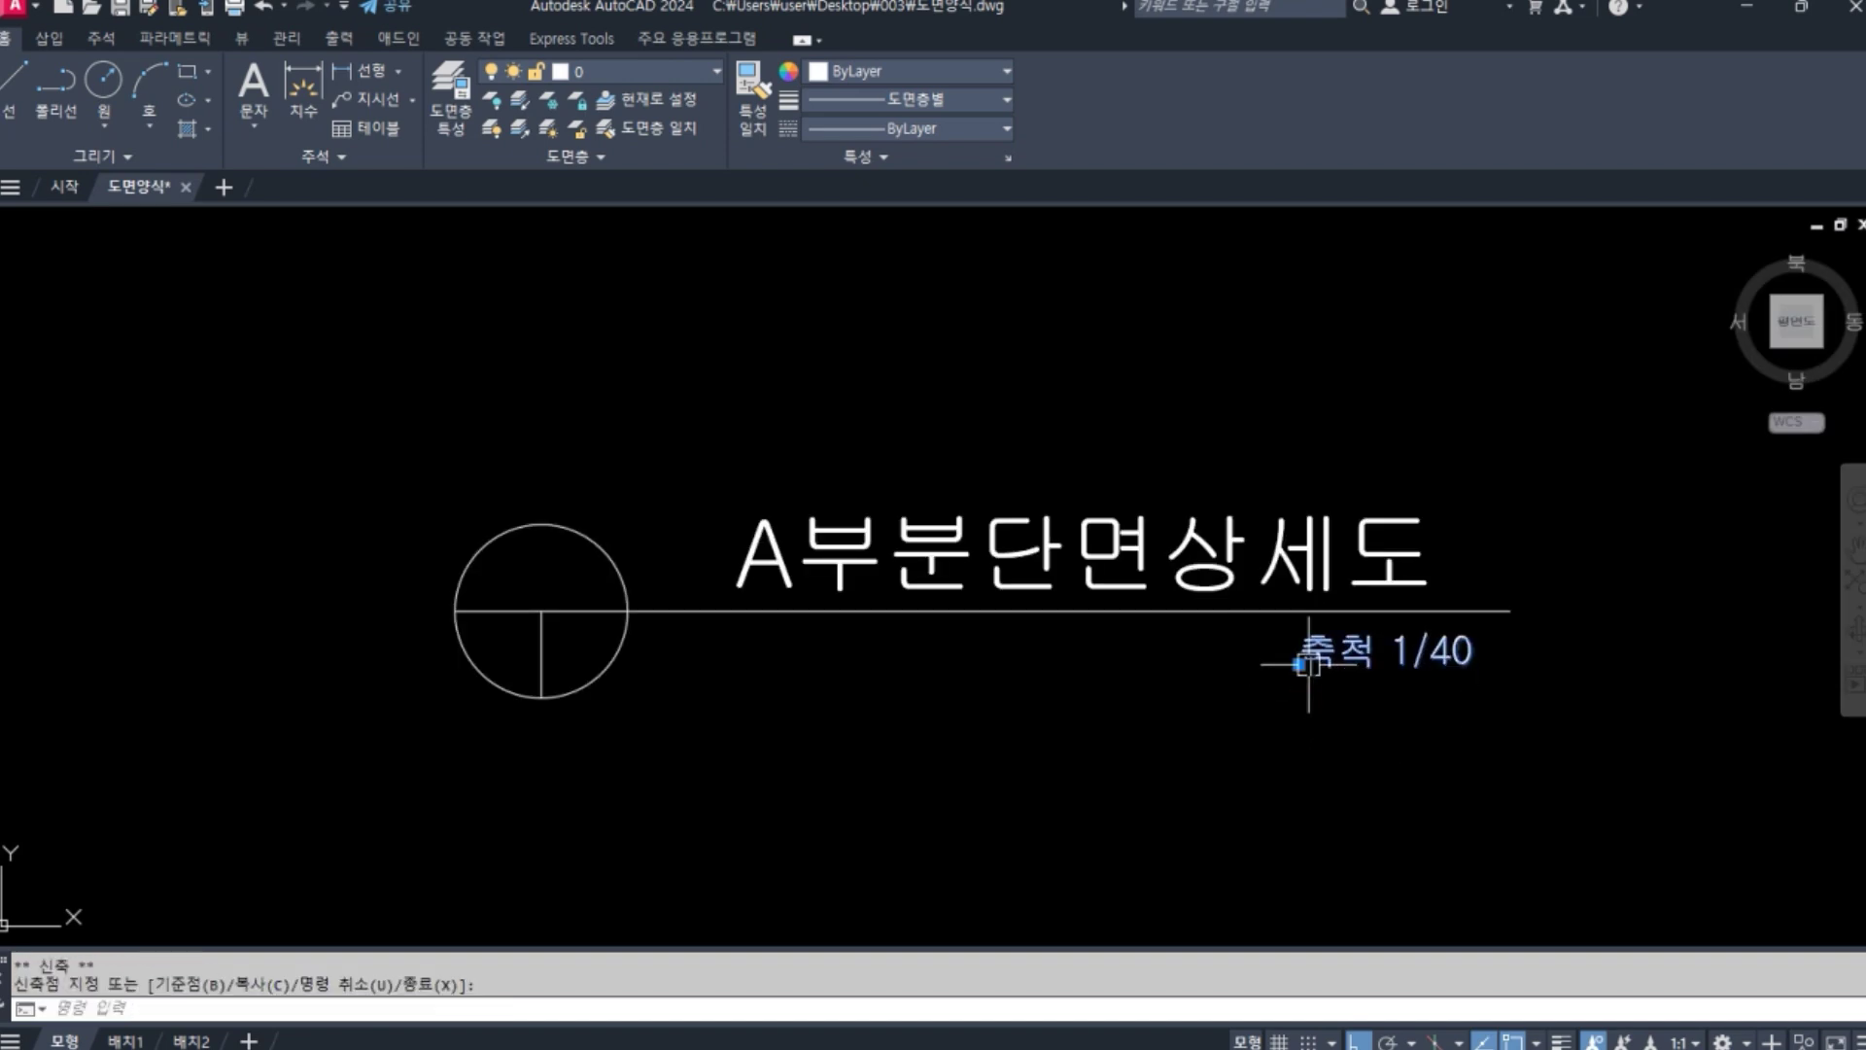
scroll(1648, 660, "down", 4)
key("Escape")
Move the whole drawing-title symbol with its texts from the title line's midpoint to the midpoint of the border's bottom edge.
scroll(1641, 680, "down", 4)
middle_click_drag(1590, 674, 1356, 659)
scroll(1420, 653, "up", 2)
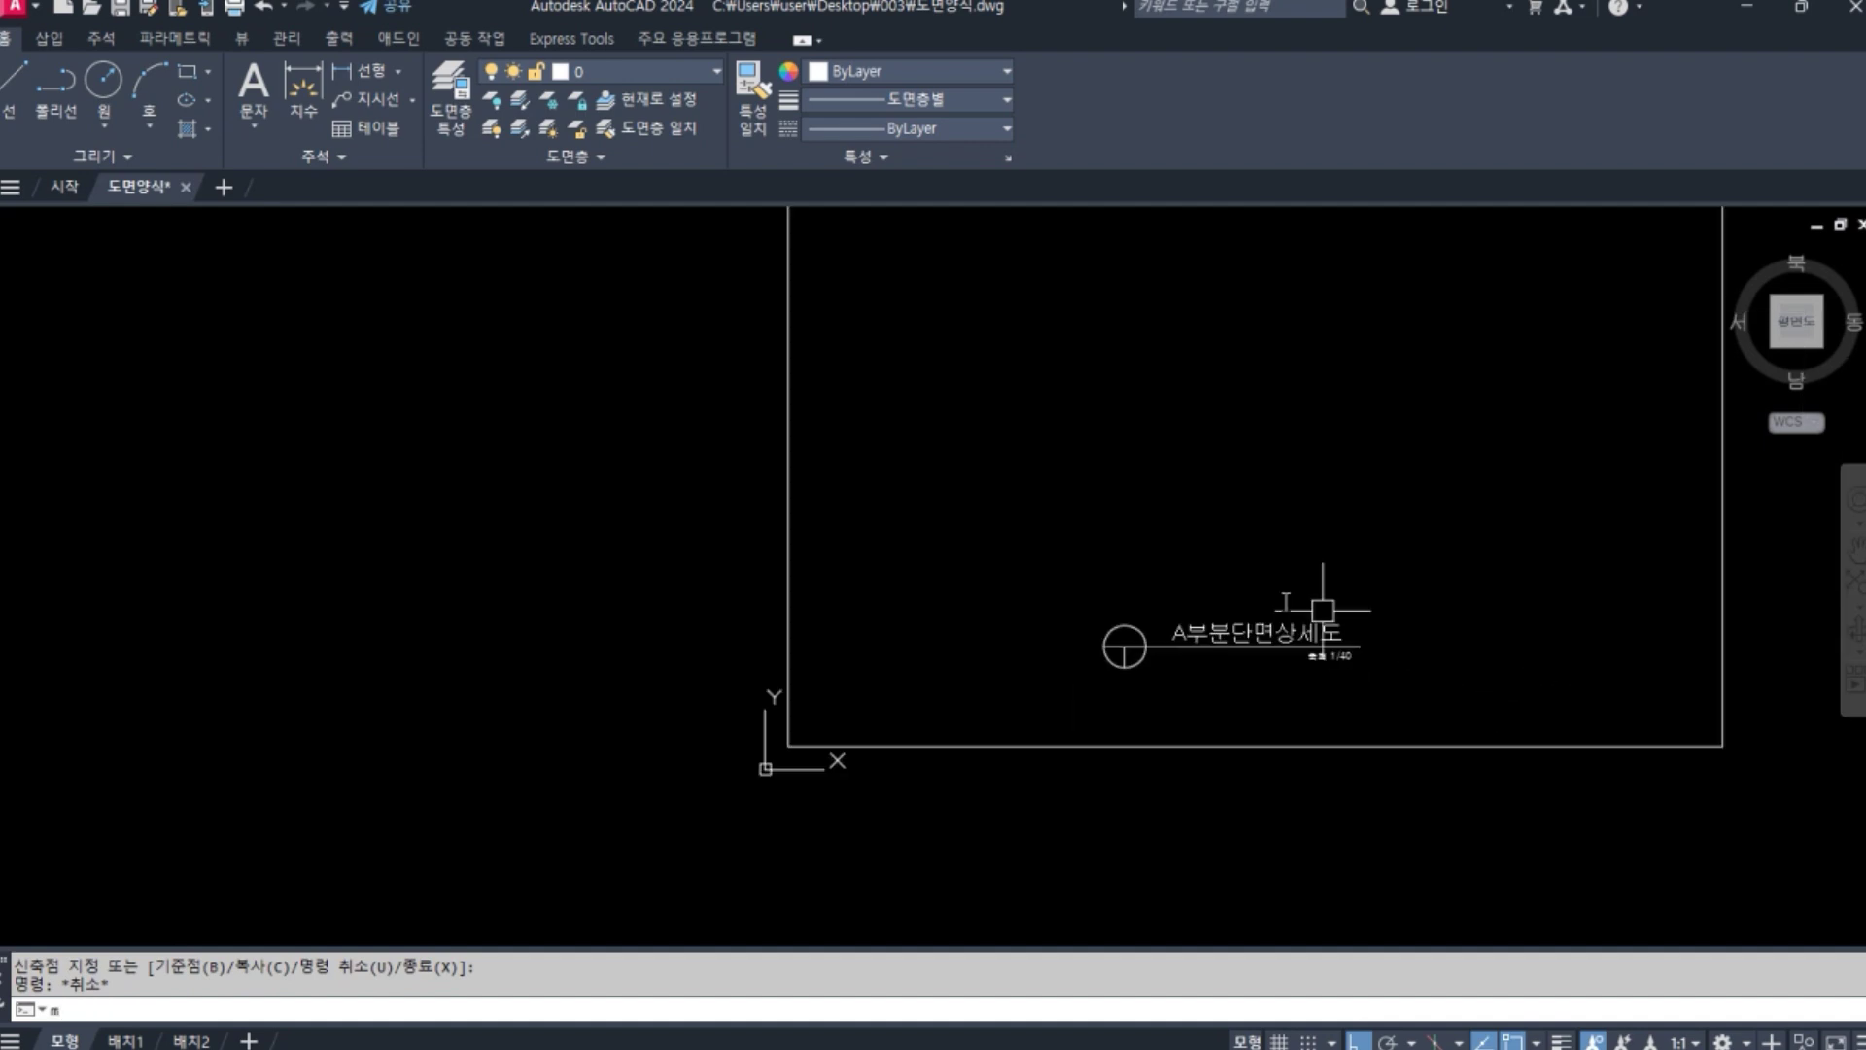
type("m")
key("Return")
left_click_drag(1071, 574, 1445, 709)
key("Return")
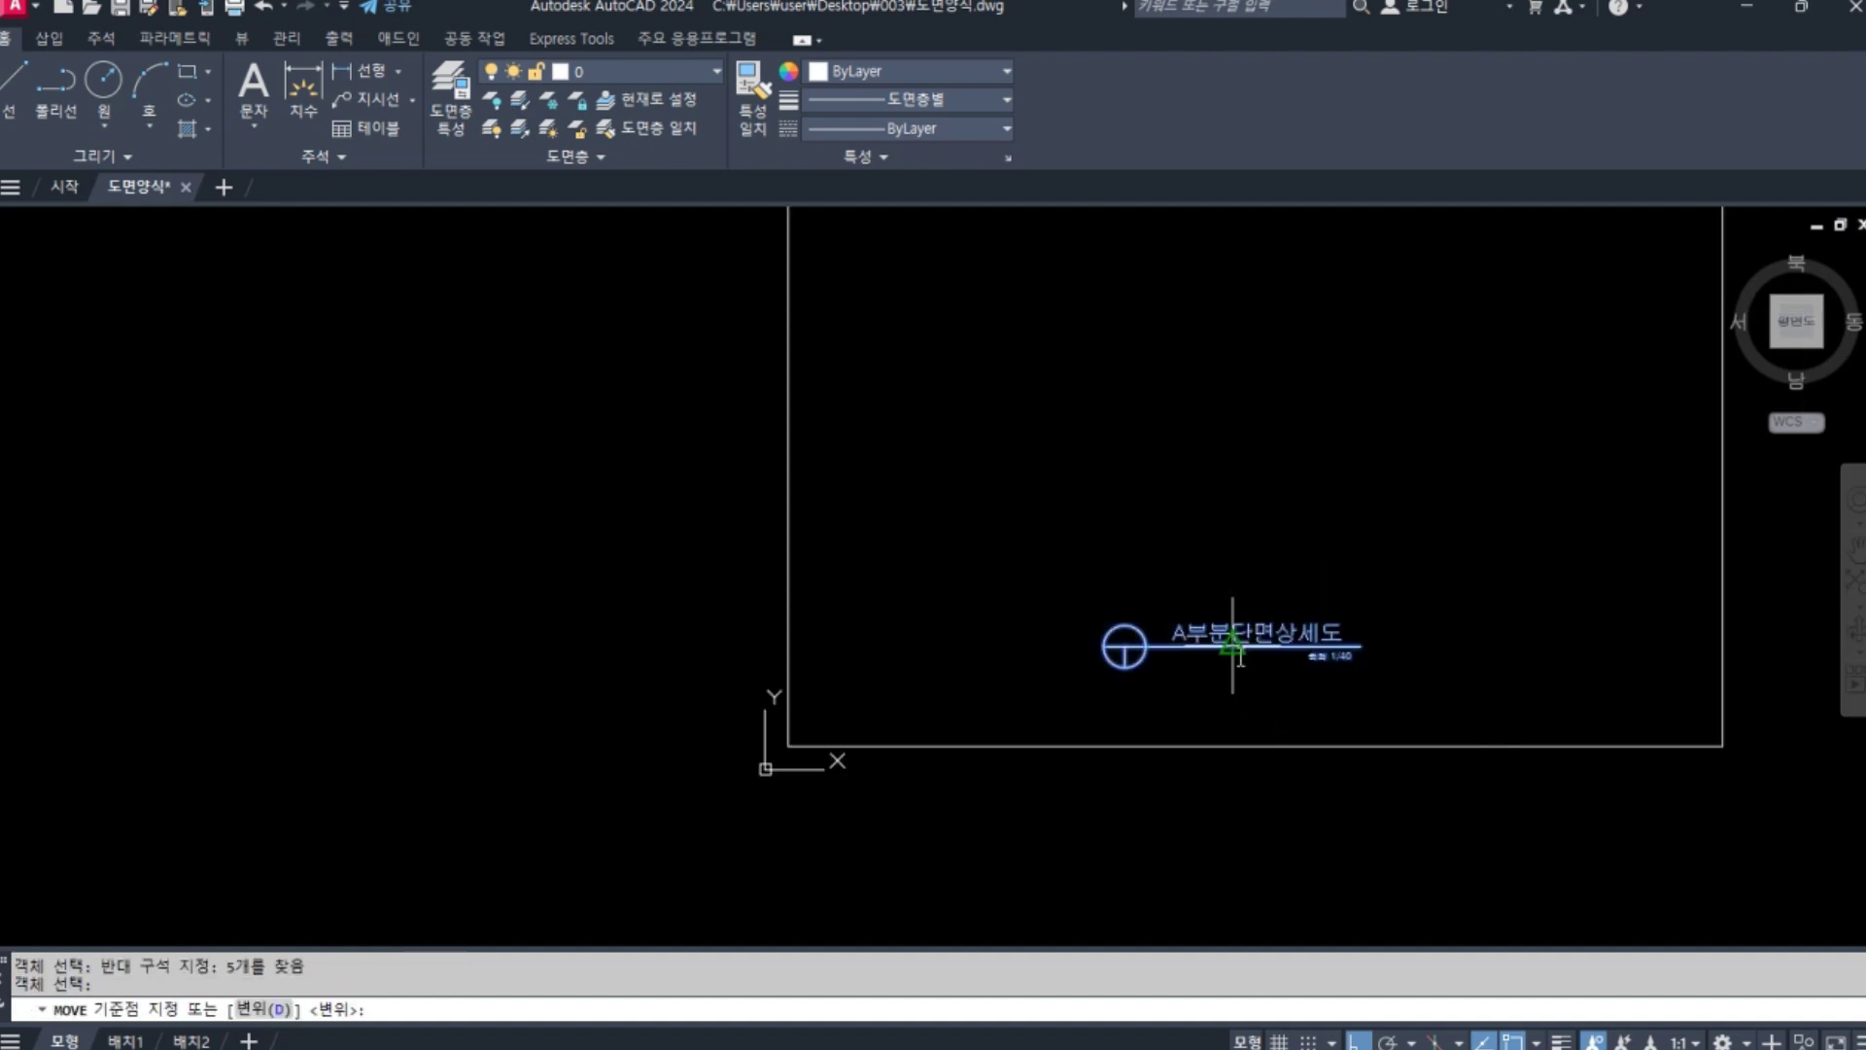
left_click(1233, 647)
left_click(1254, 746)
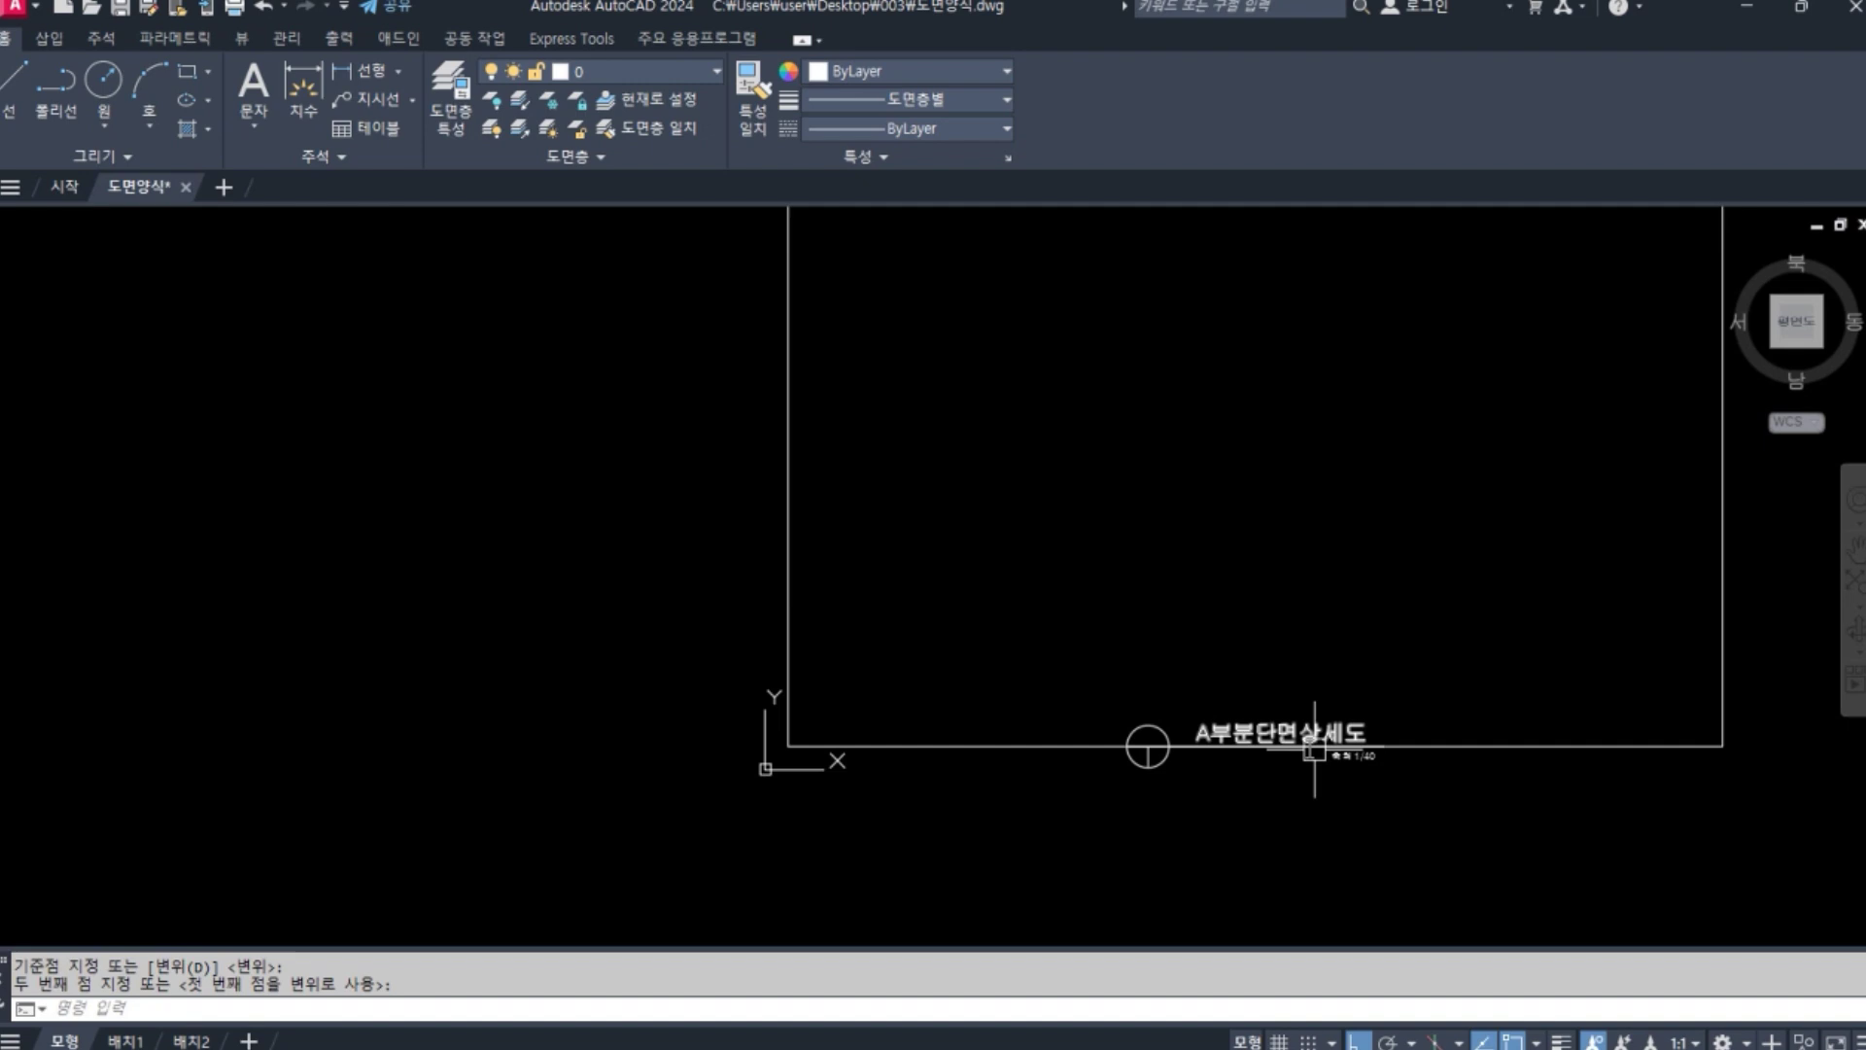
Move the complete drawing-title symbol and its texts straight up by 15 from the border's bottom edge.
type("m")
key("Return")
left_click(1105, 700)
left_click(1400, 782)
key("Return")
left_click(1443, 694)
type("15")
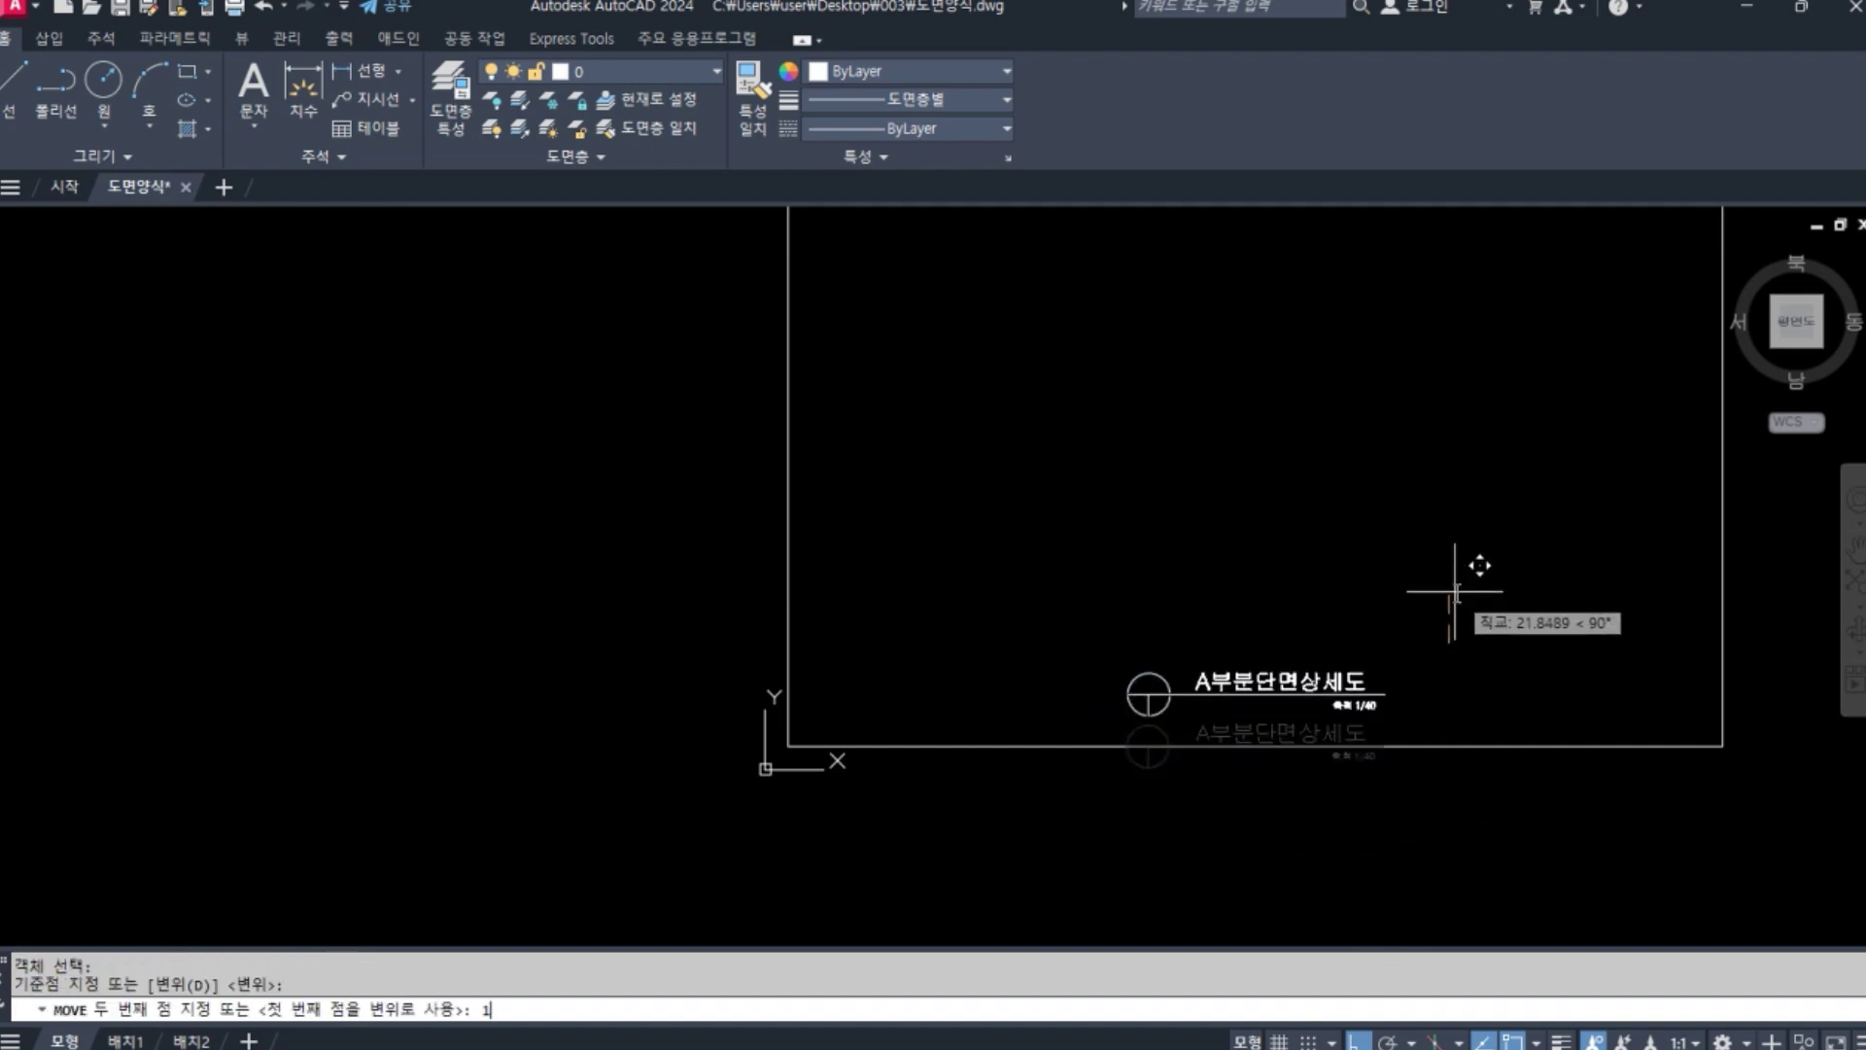
key("Return")
Save the sheet template drawing with the entire sheet displayed.
type("z")
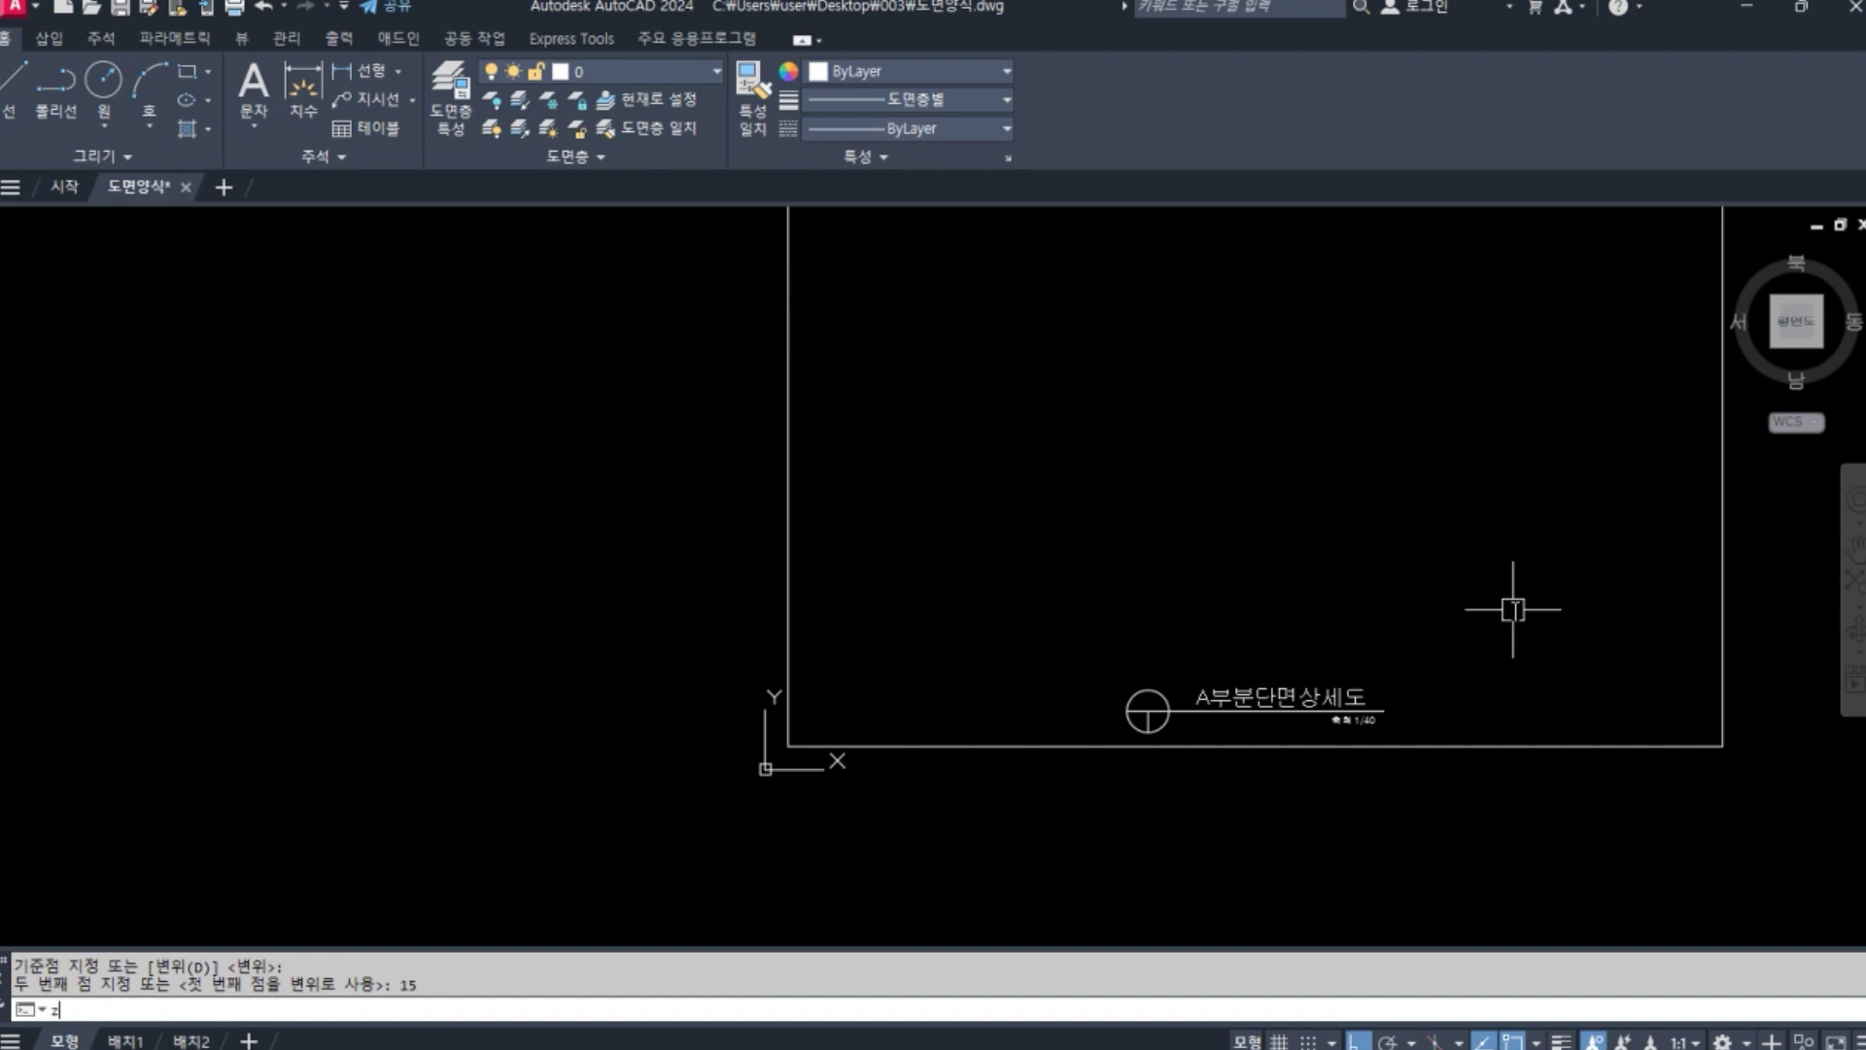
key("Return")
type("a")
key("Return")
key("Return")
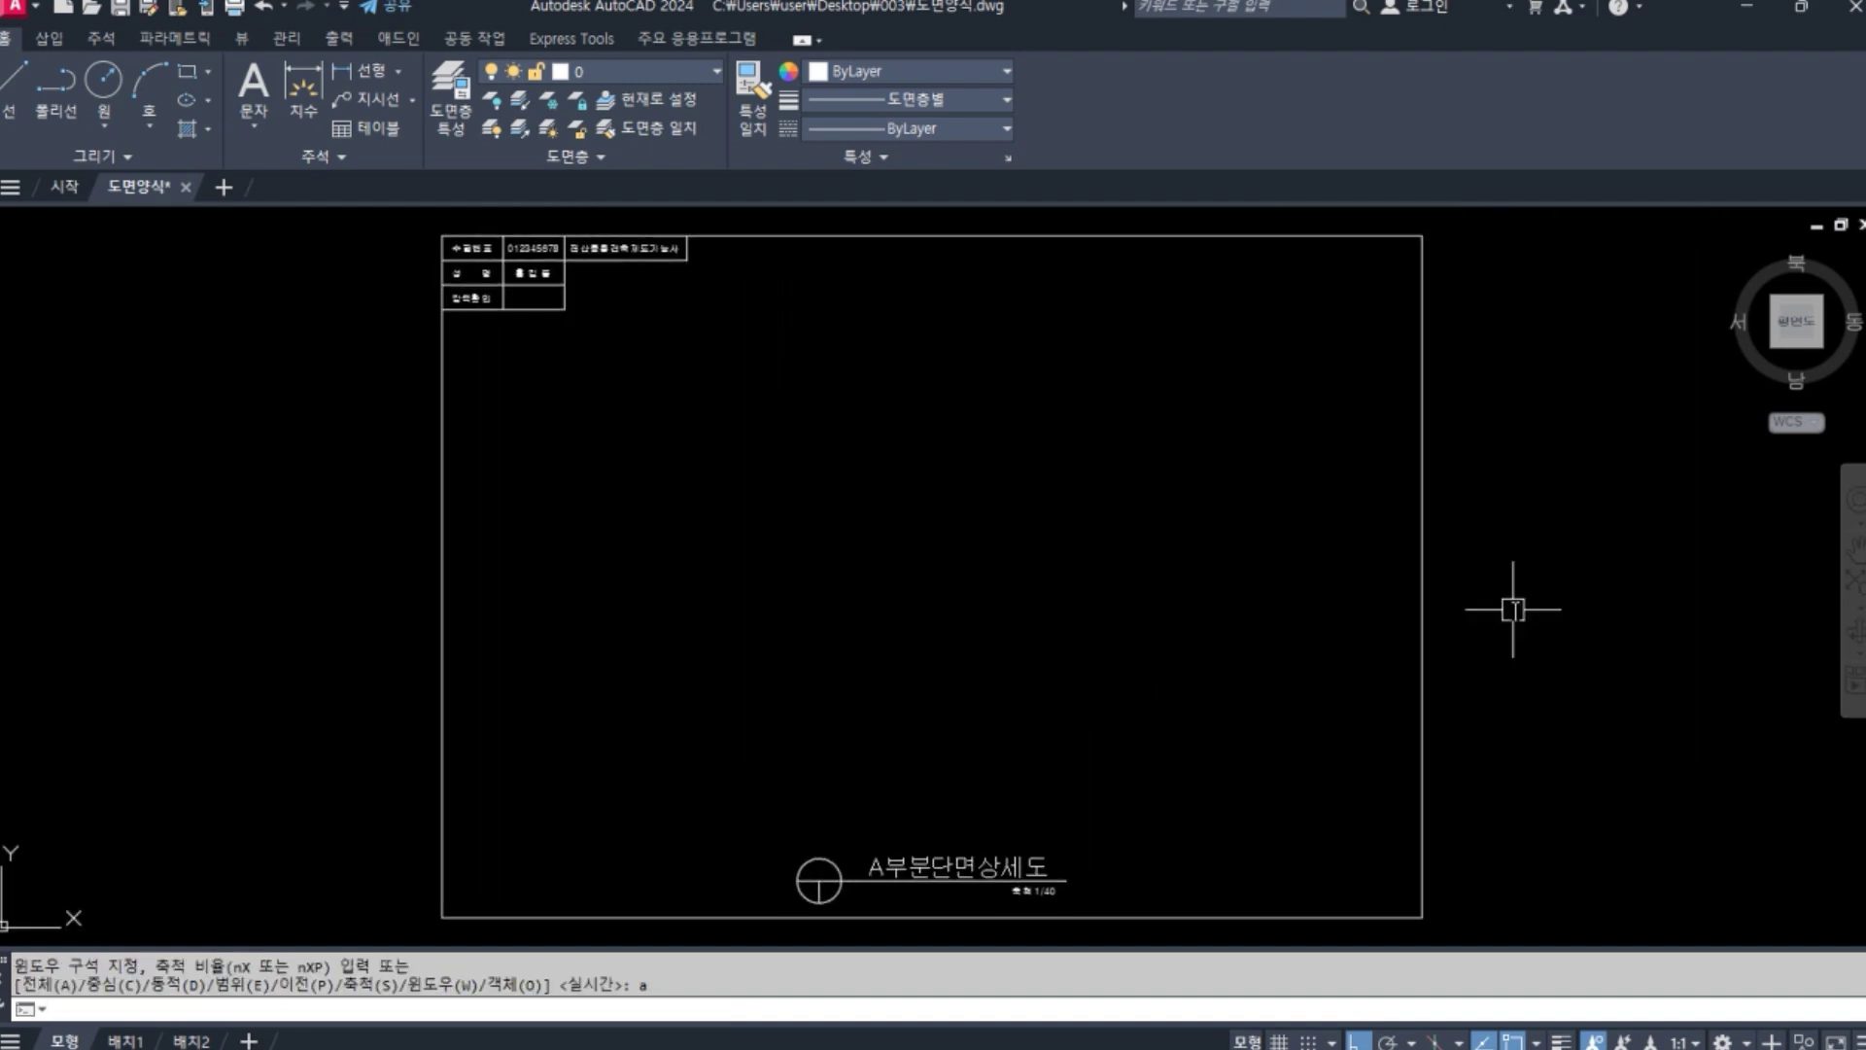
key("ctrl+s")
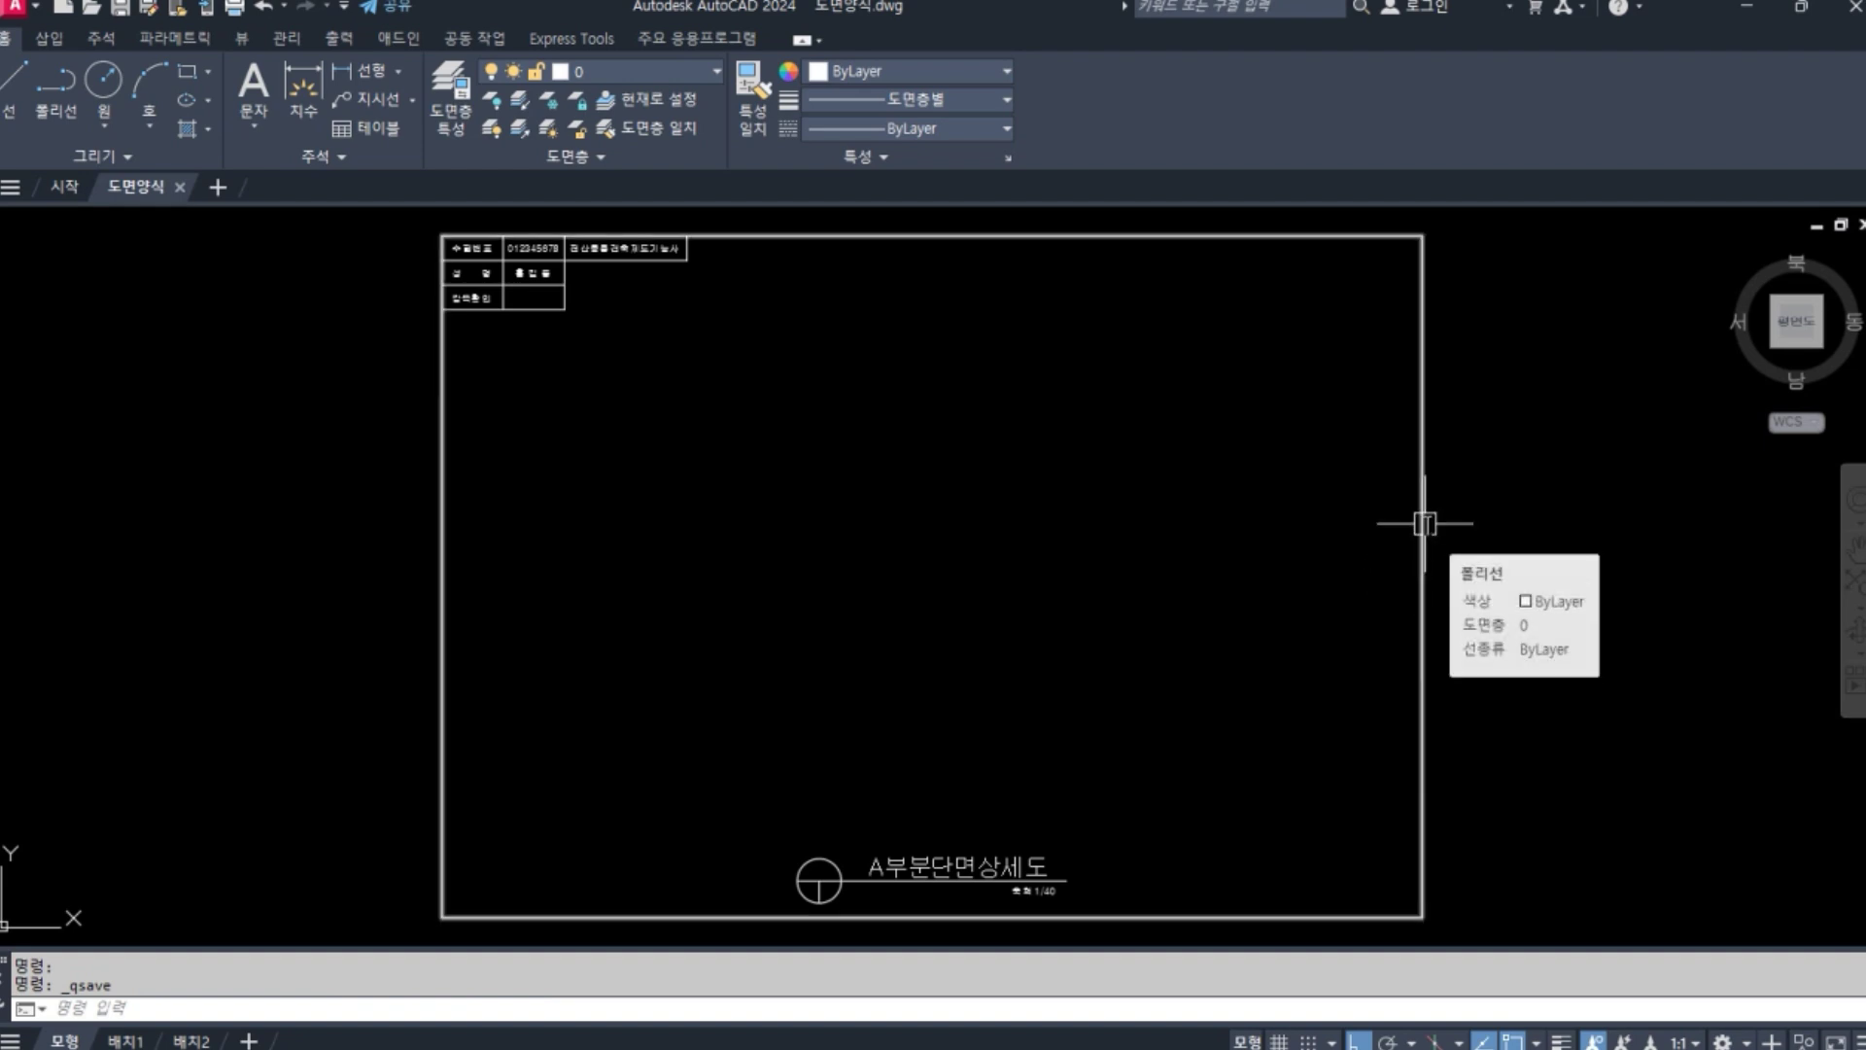
Edit the sheet border polyline to a uniform width of 3 and save the drawing.
type("pe")
key("Return")
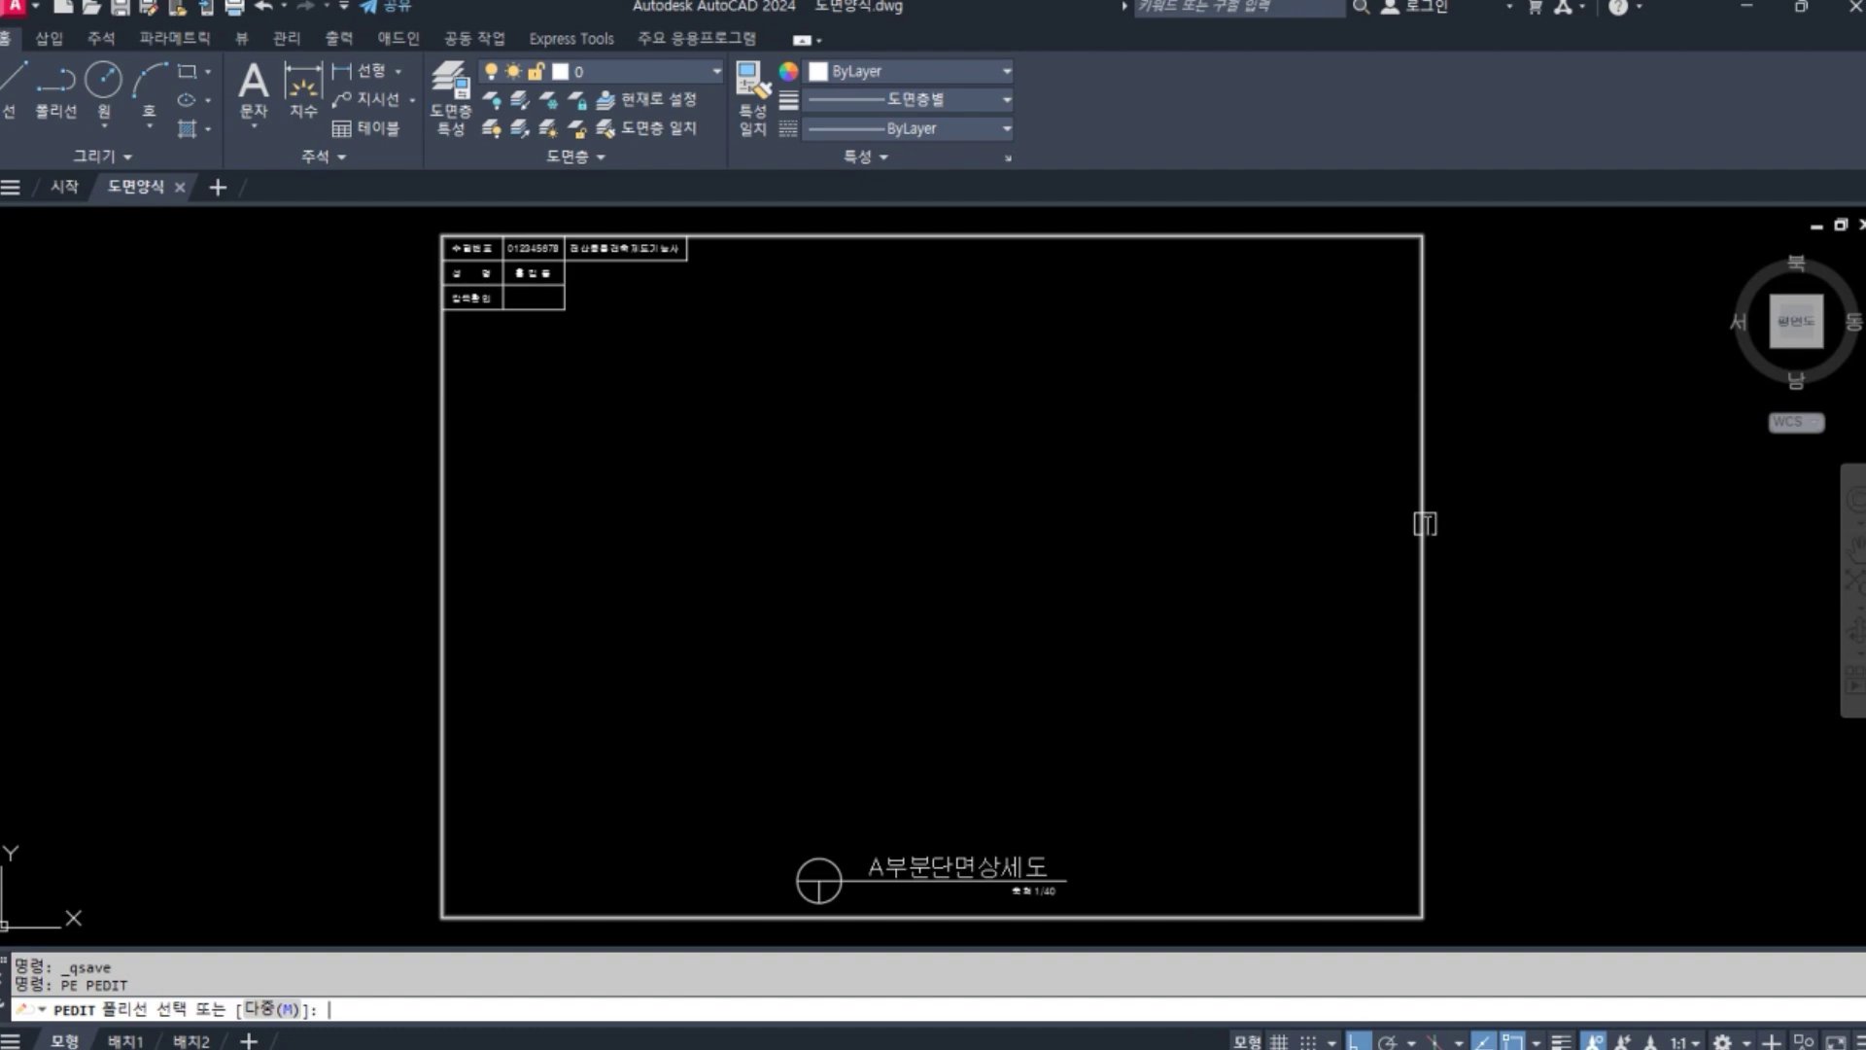
left_click(1429, 534)
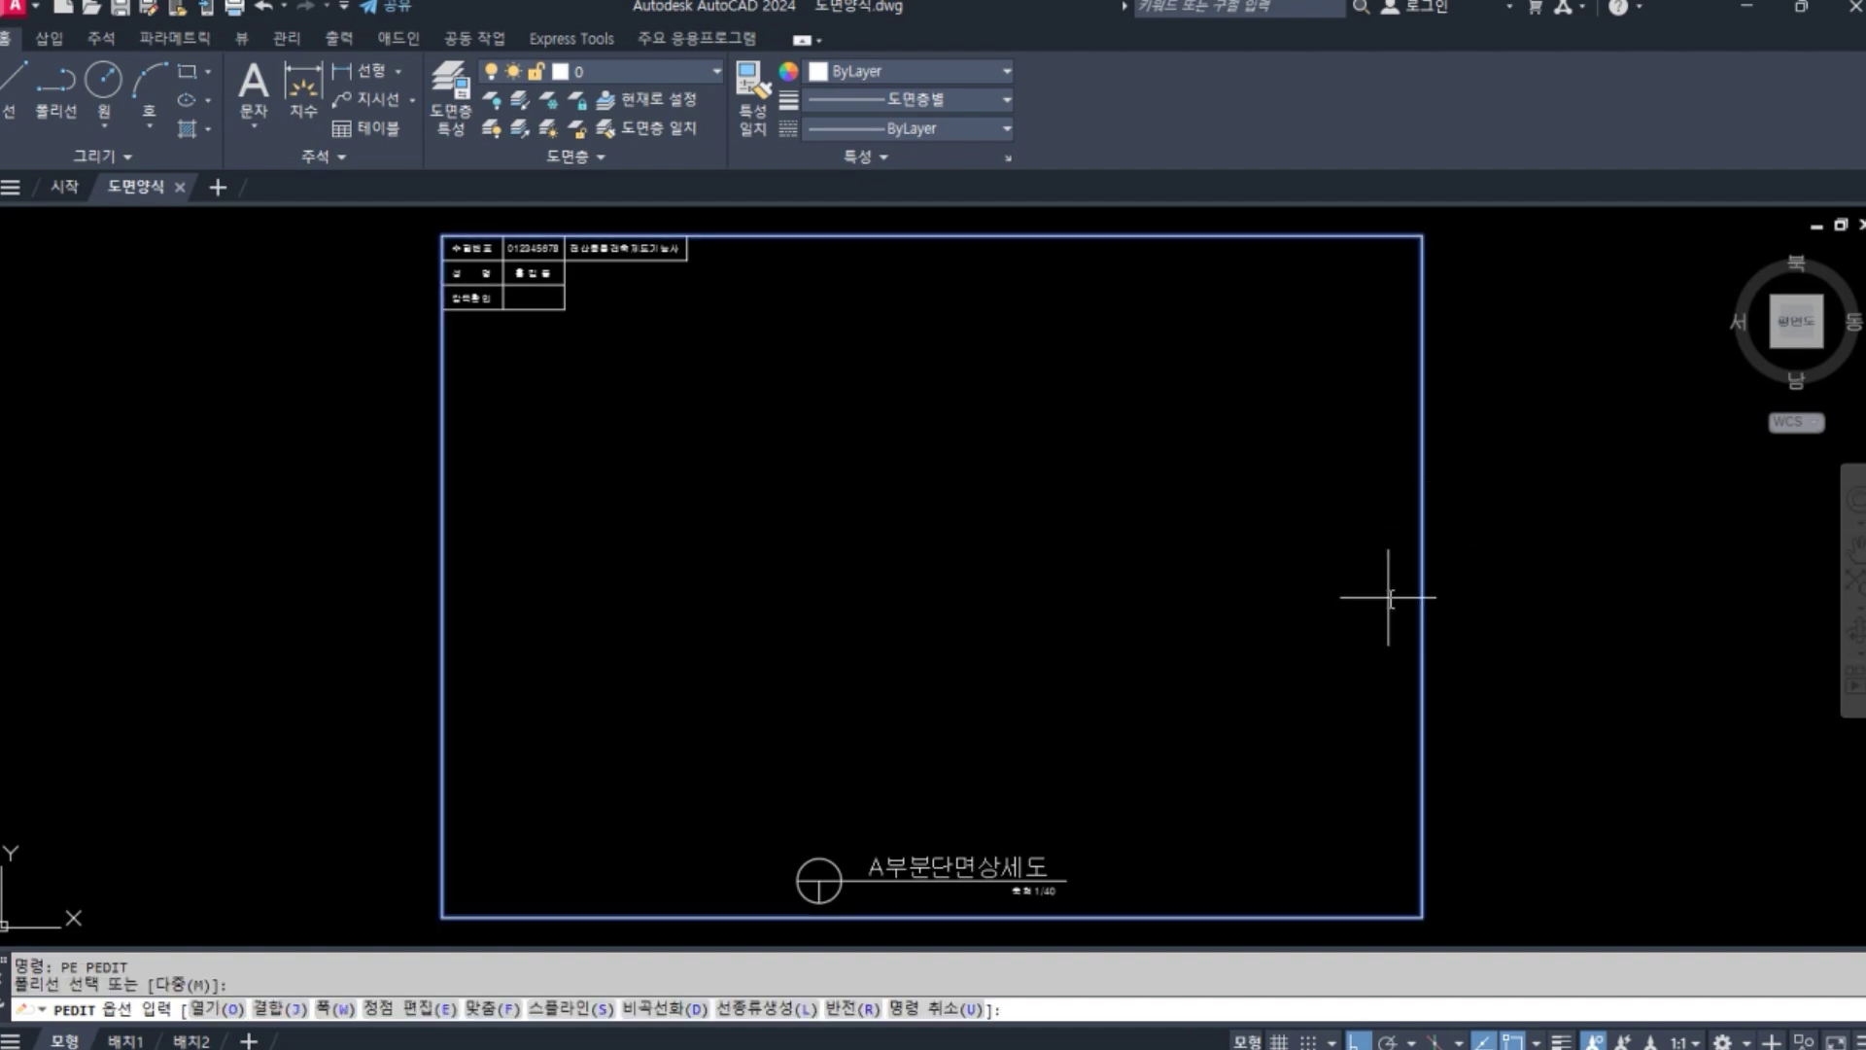
type("w")
key("Return")
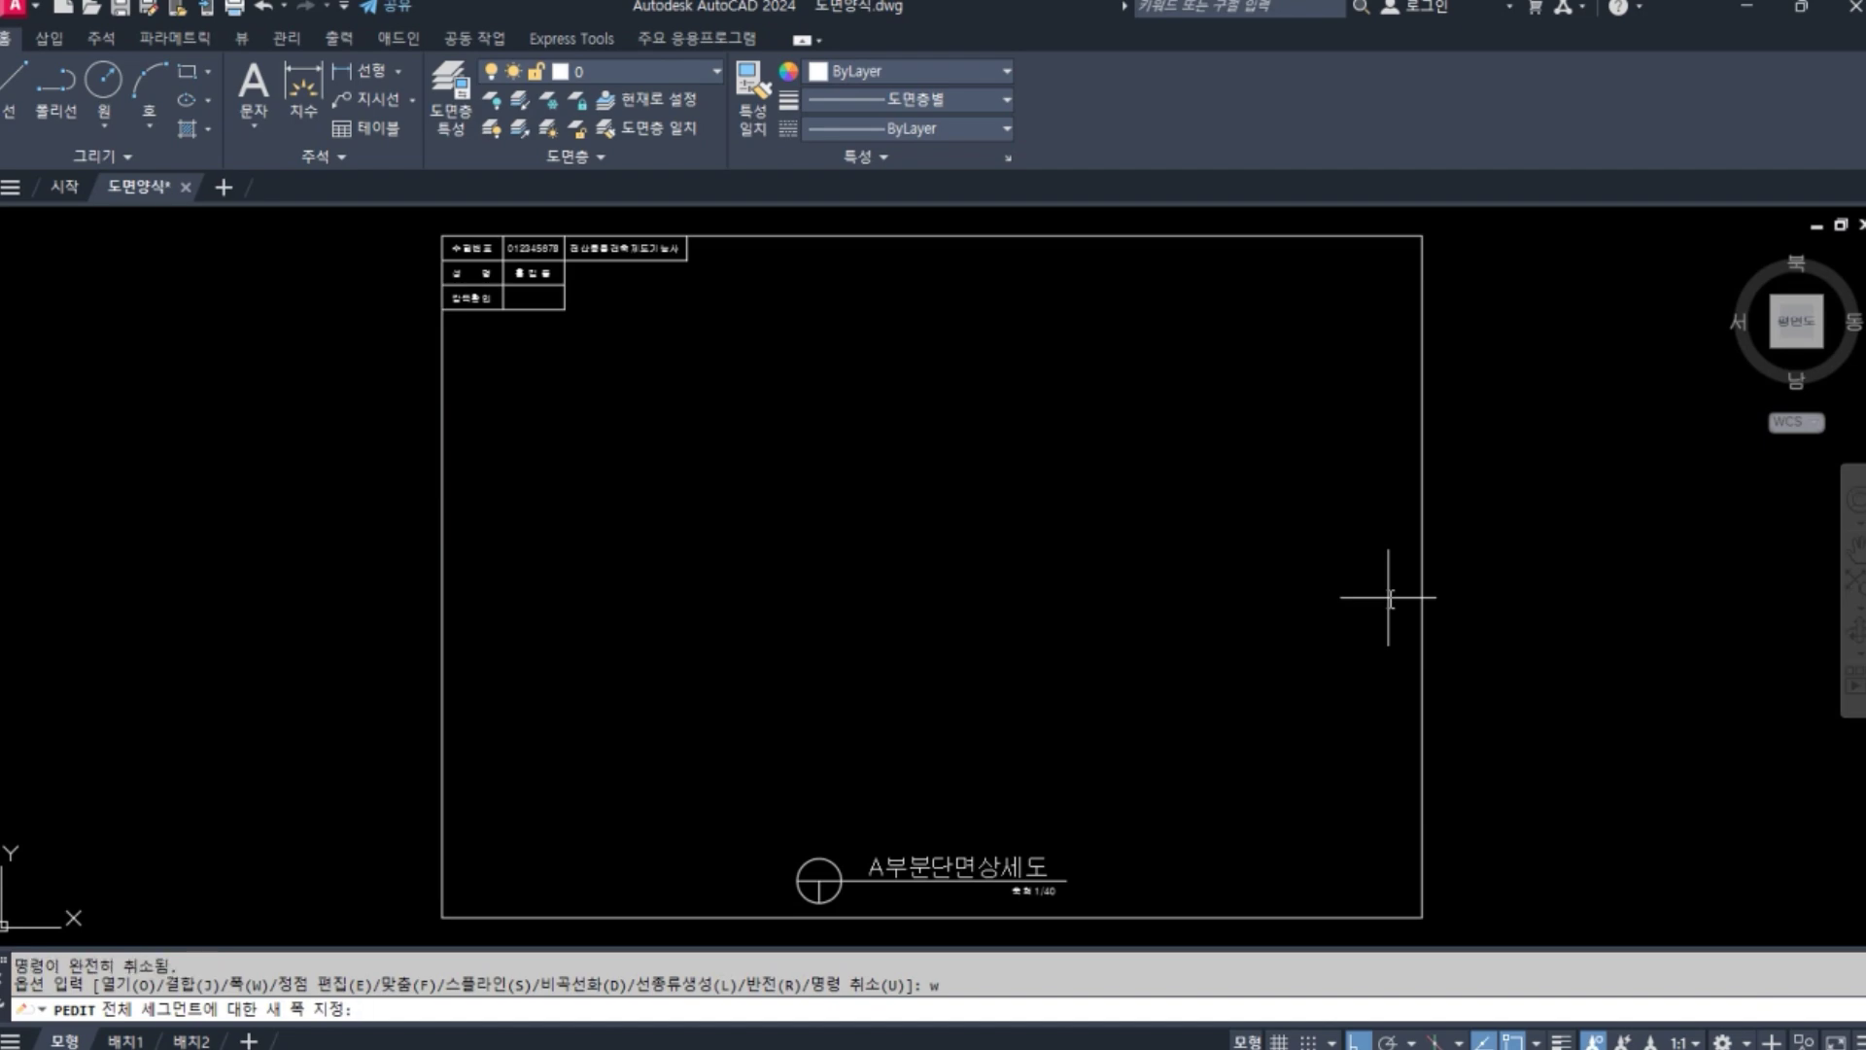
type("3")
key("Return")
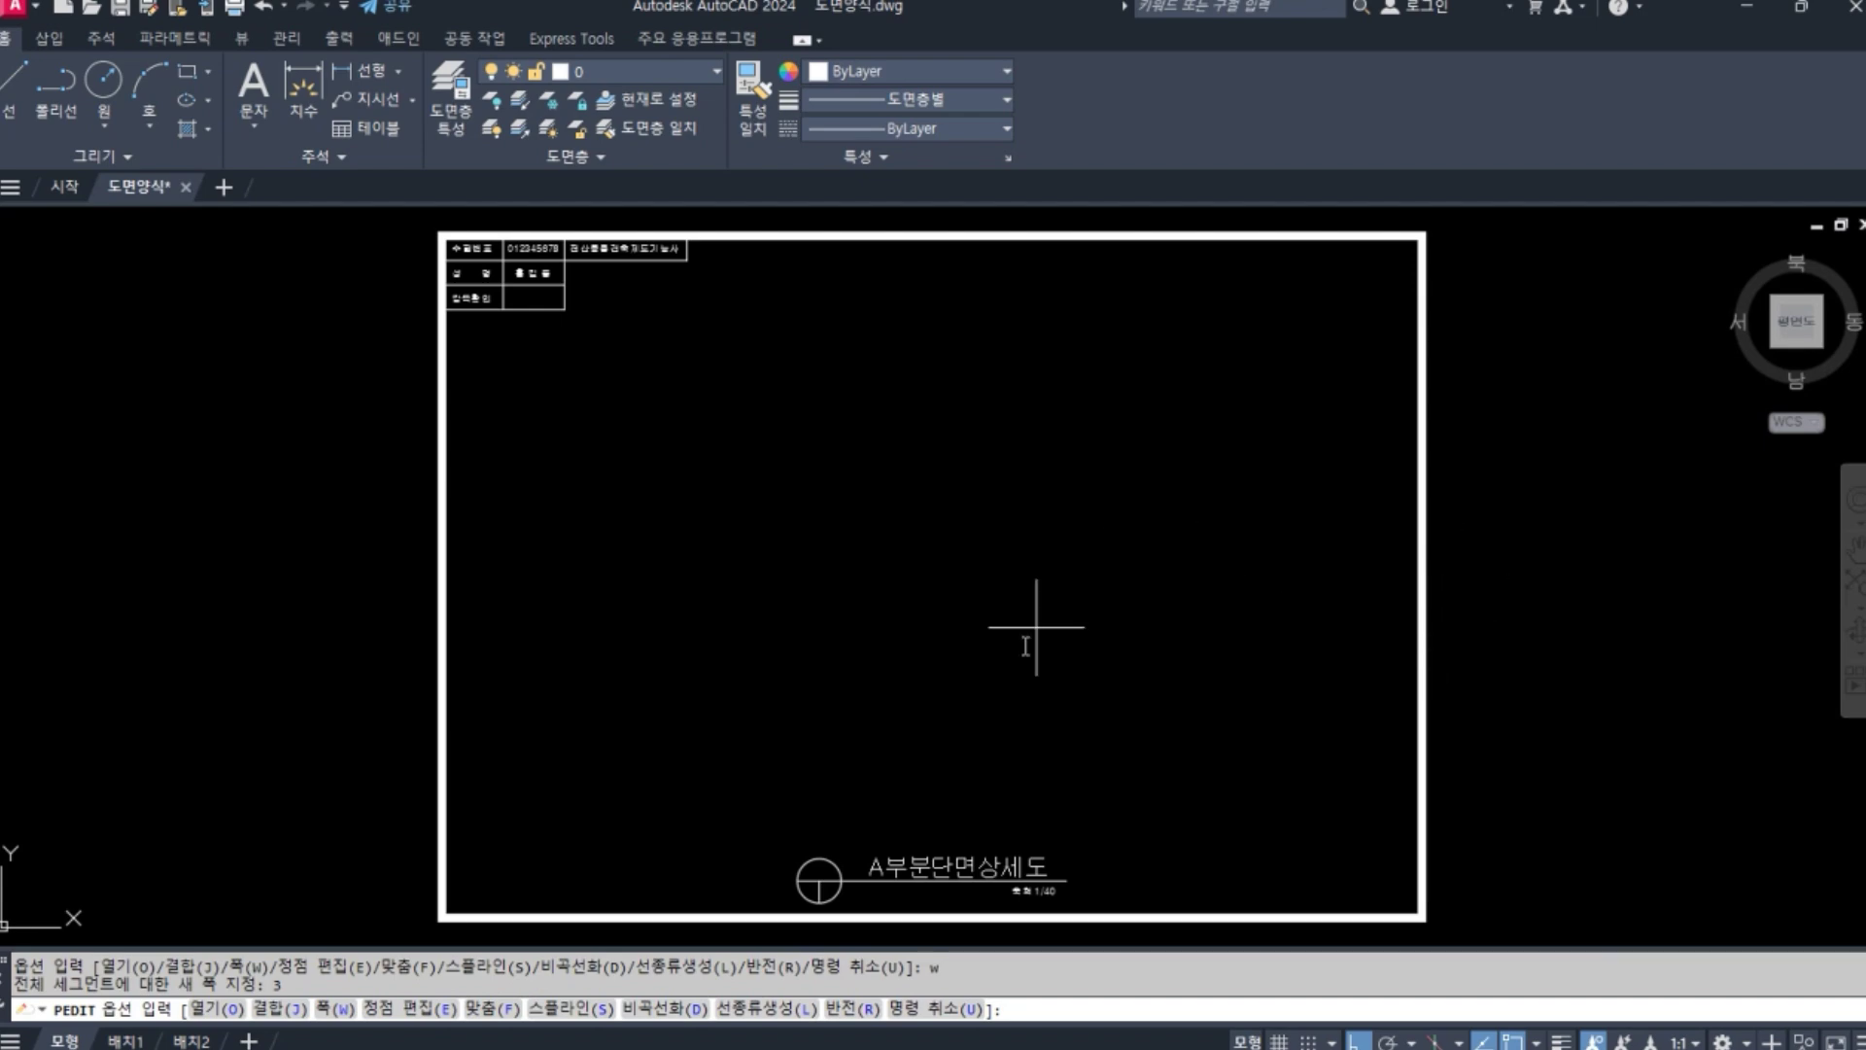
key("Return")
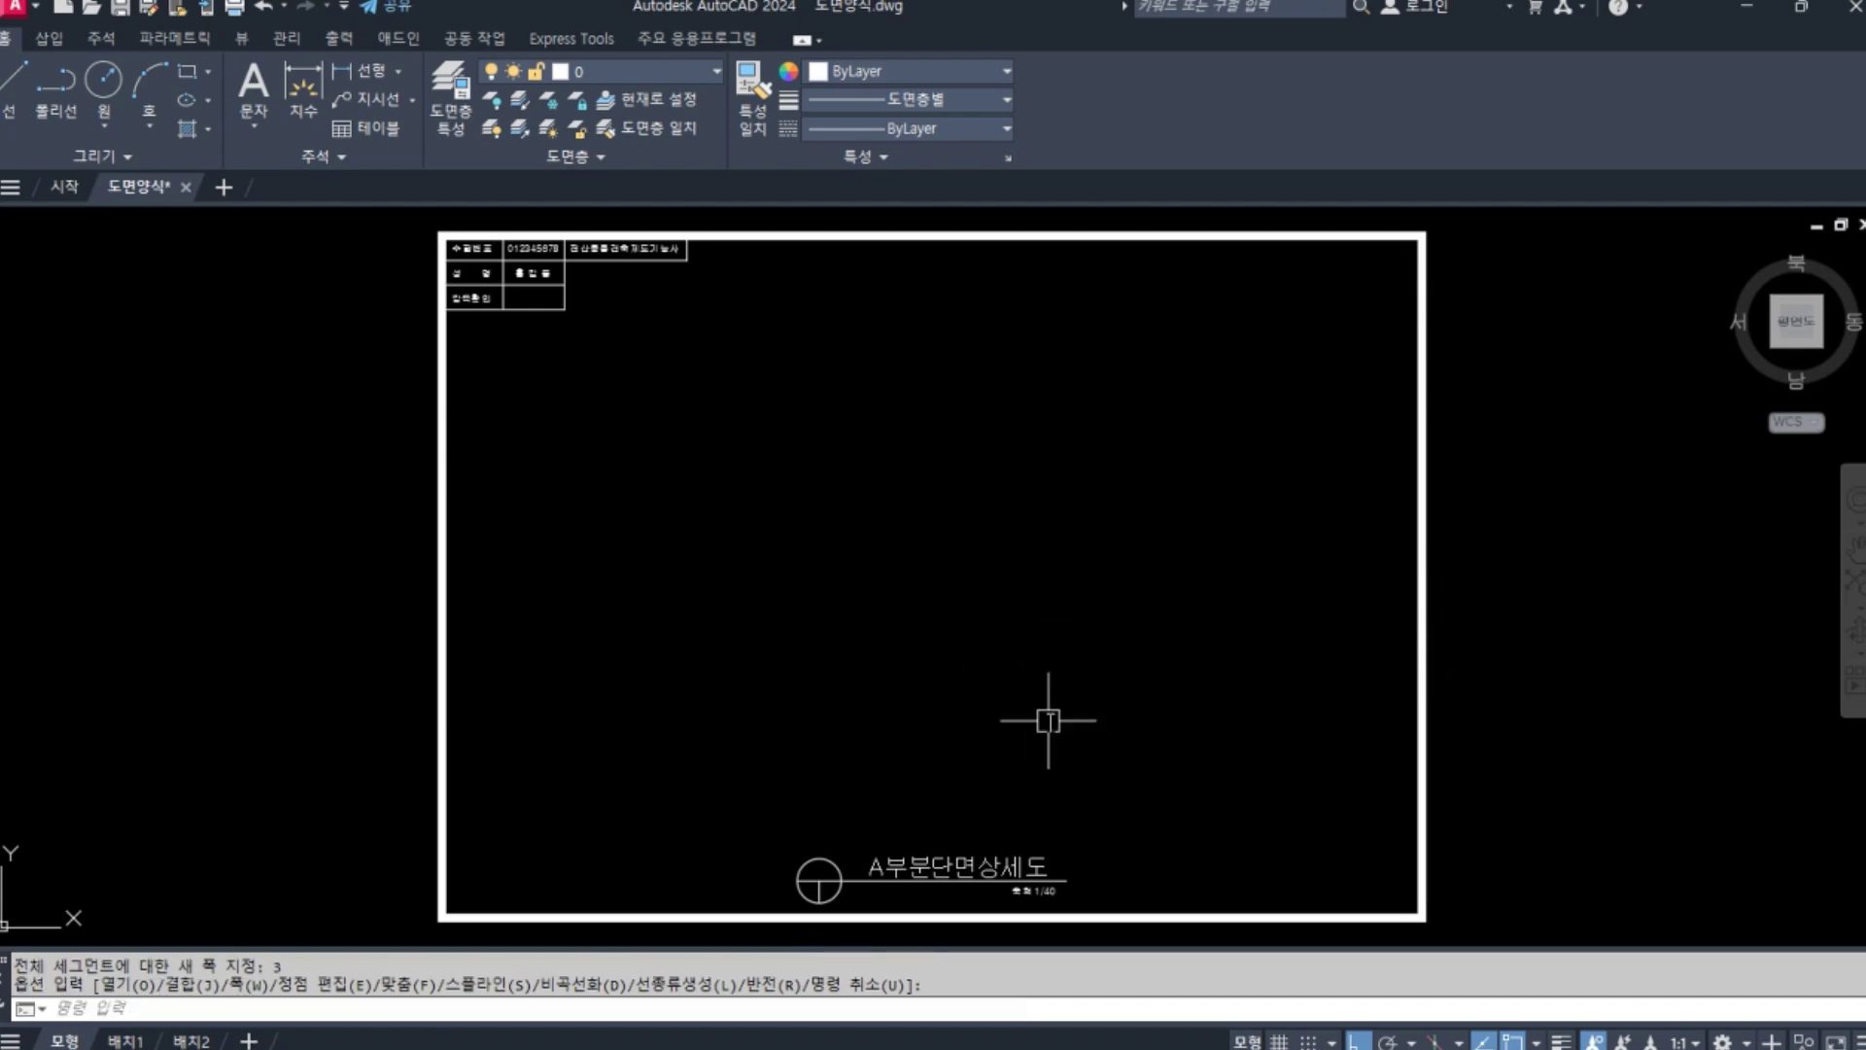
key("ctrl+s")
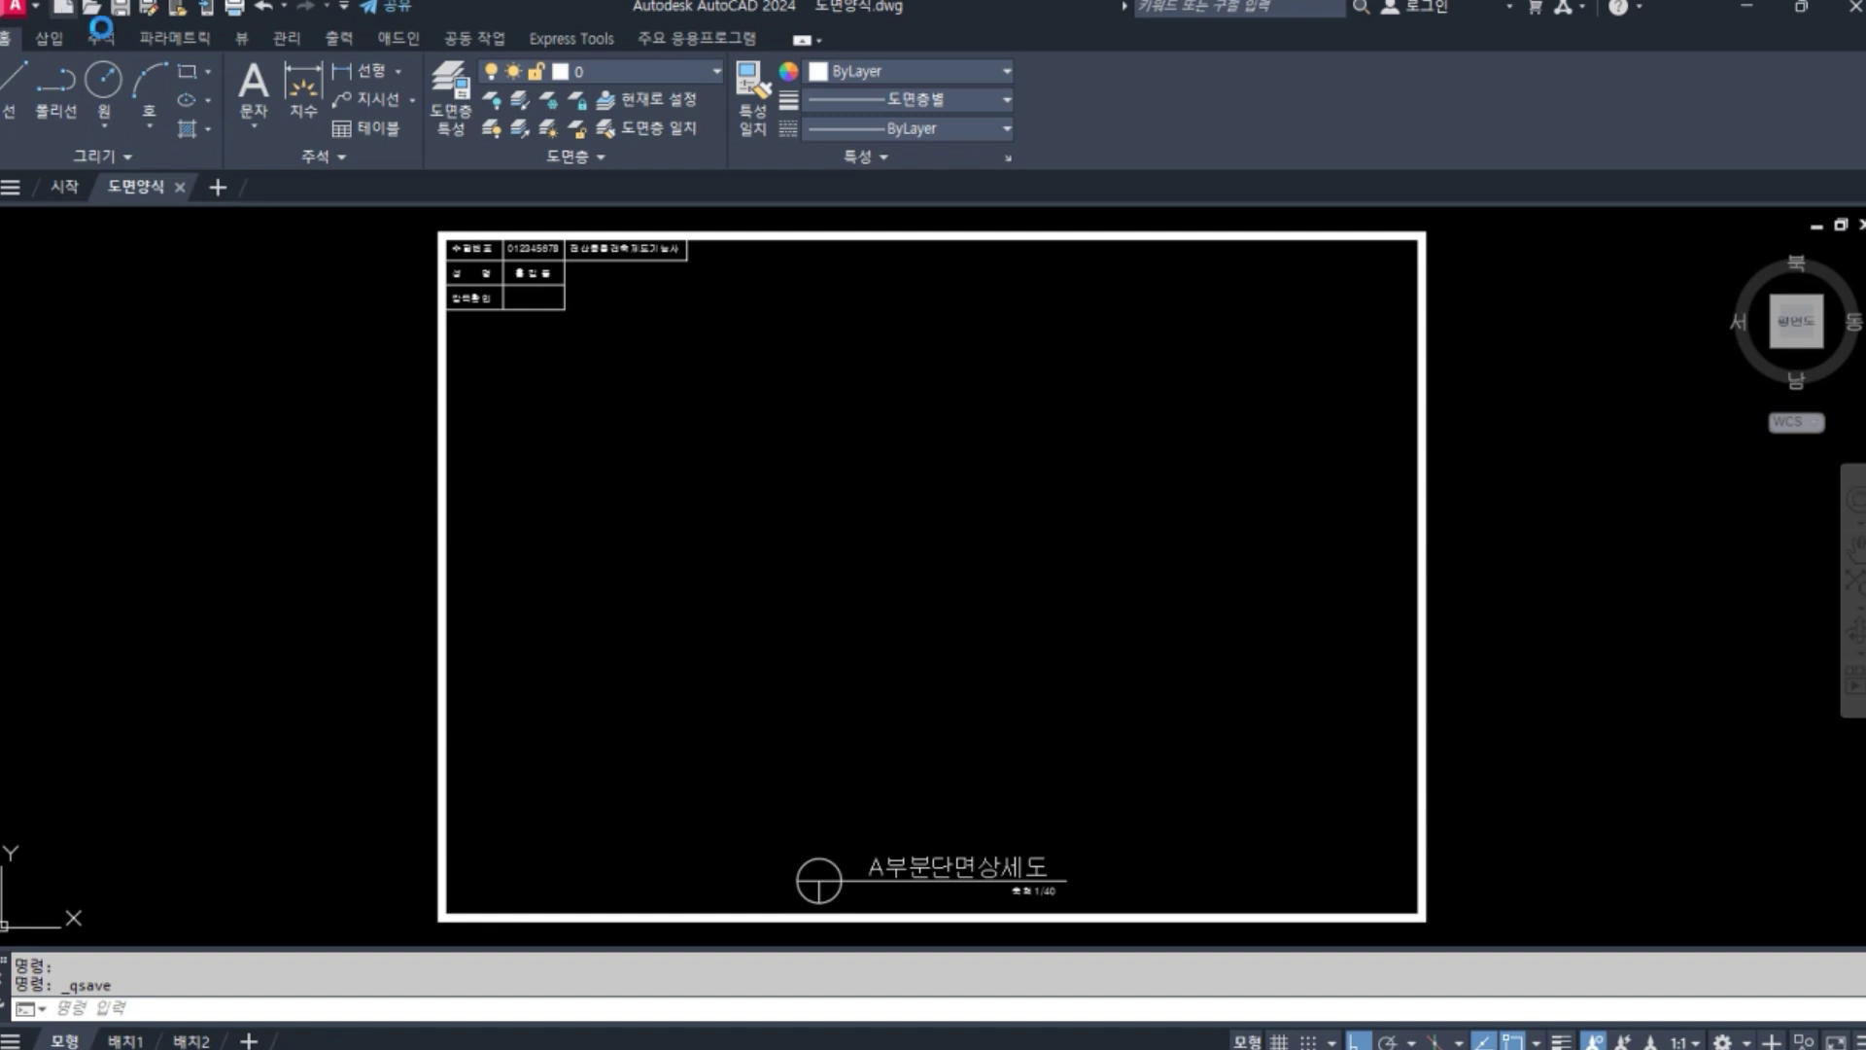
Create a new drawing and save it in folder 003 as "A부분단면상세도".
left_click(63, 7)
double_click(721, 529)
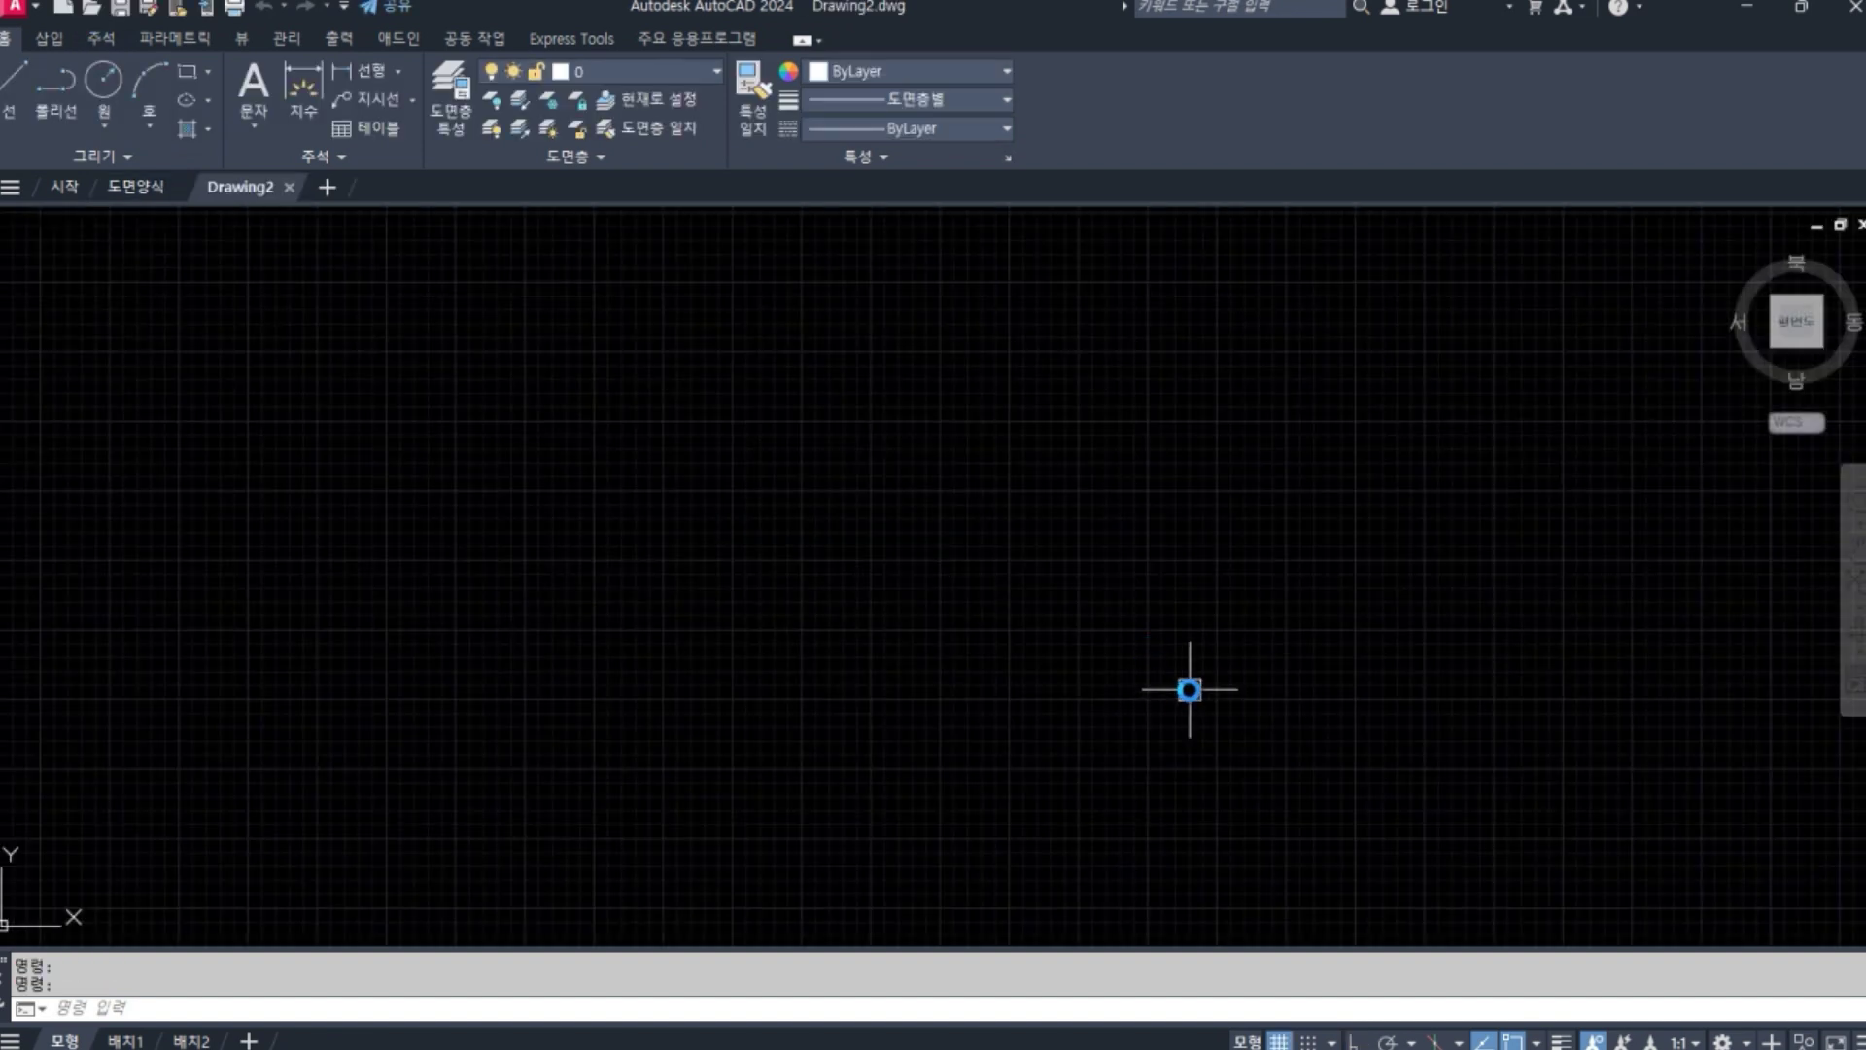
key("ctrl+s")
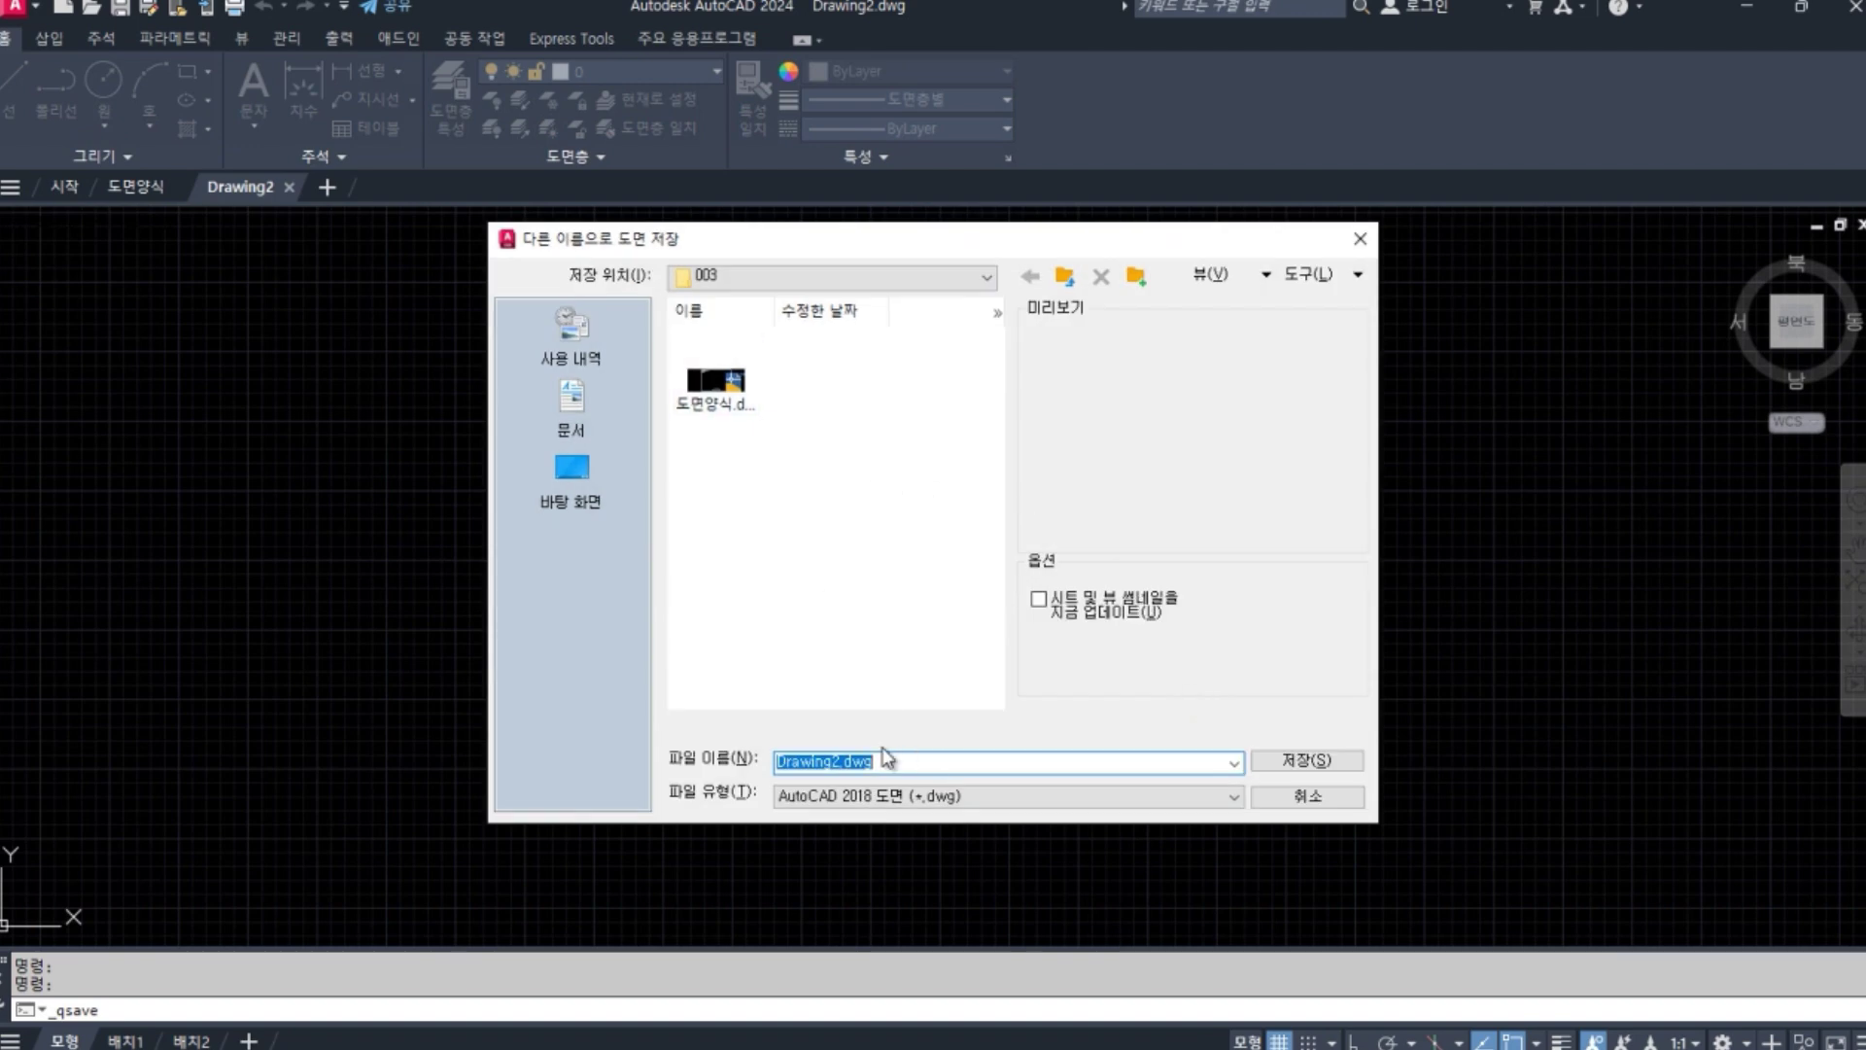
type("A부분단면상세도")
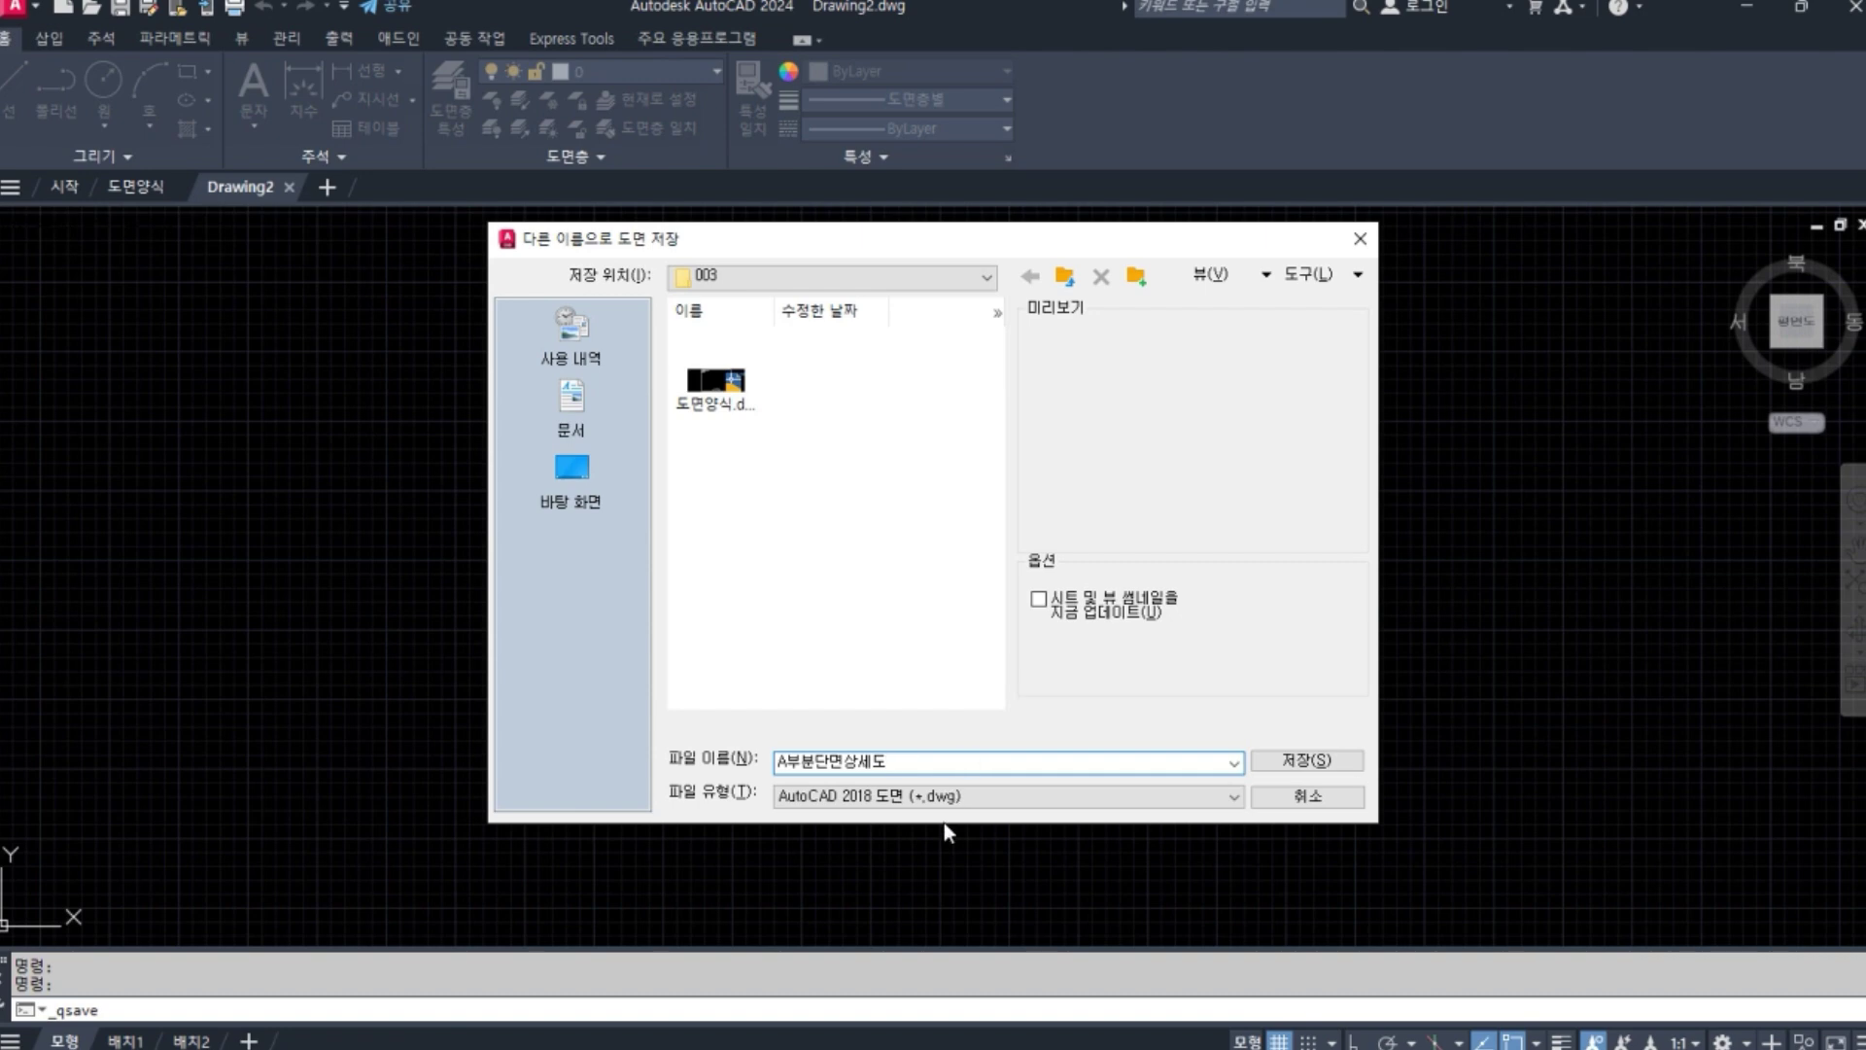
left_click(1313, 759)
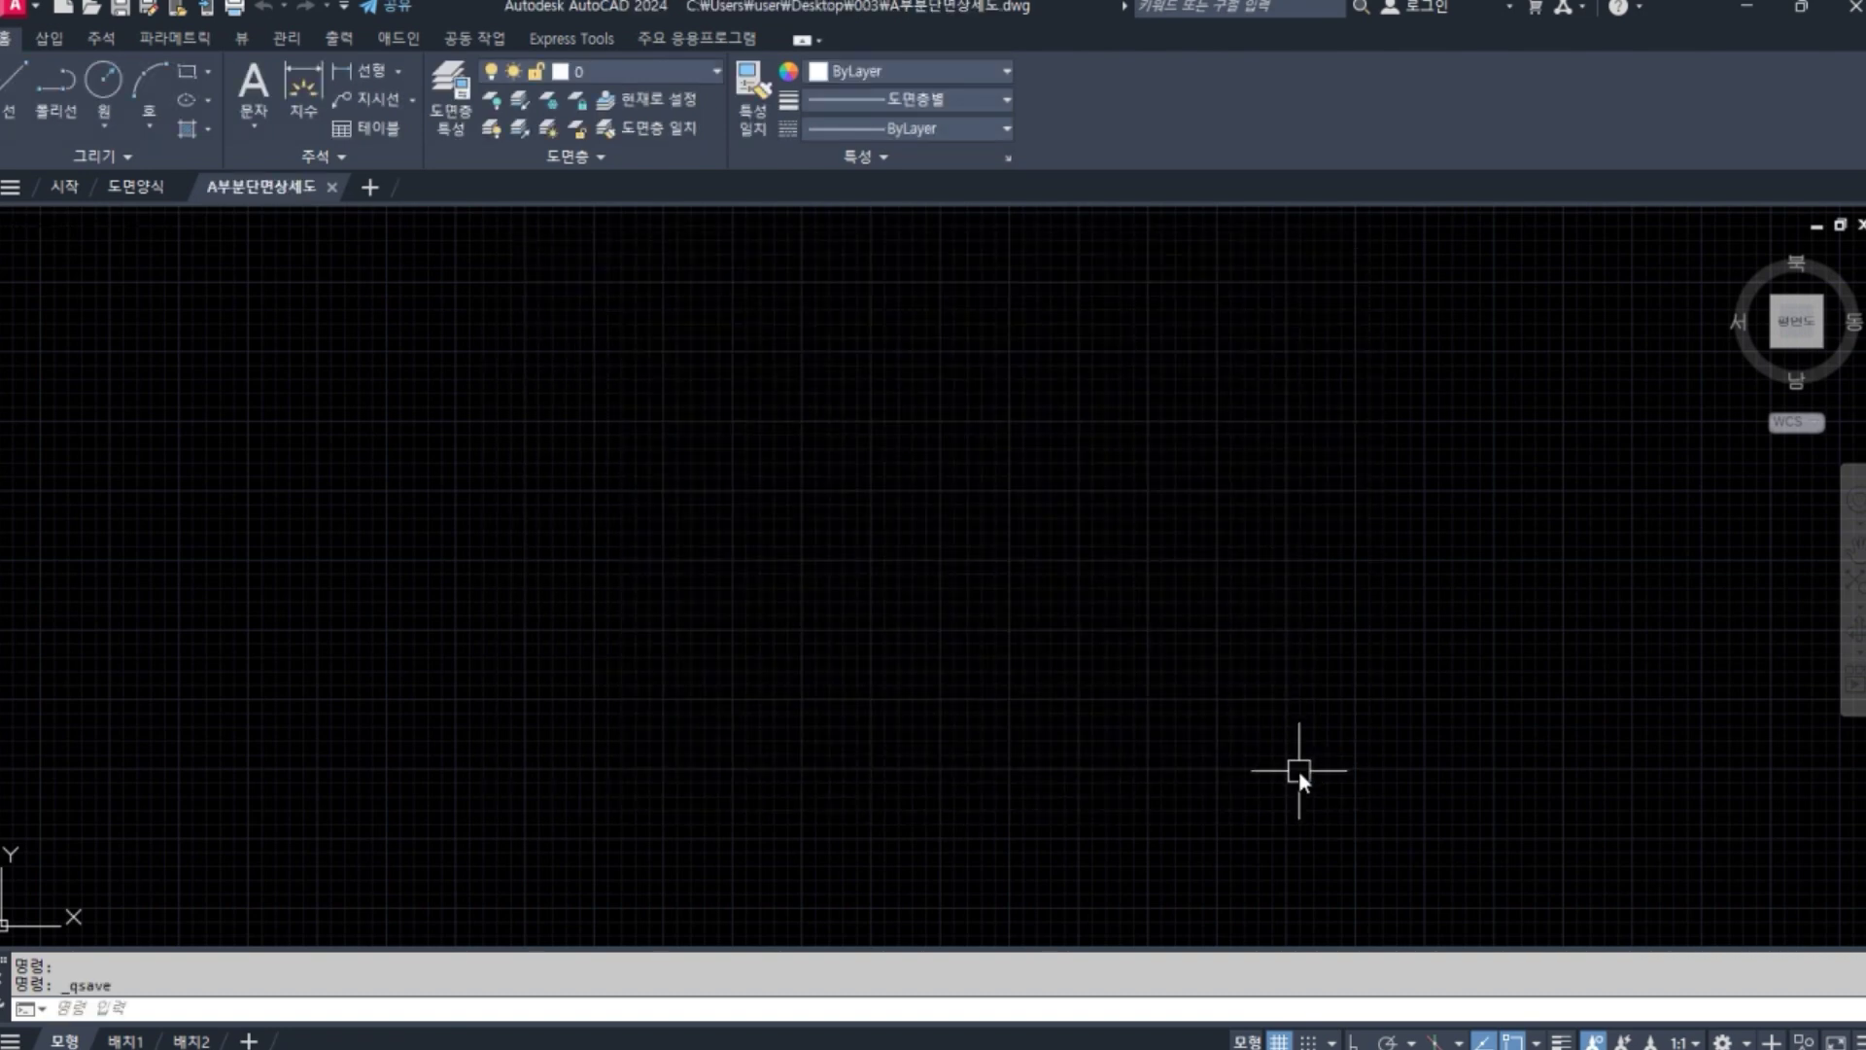
Set the drawing limits from the origin to 10000,10000 and display the entire limits area.
type("limits")
key("Return")
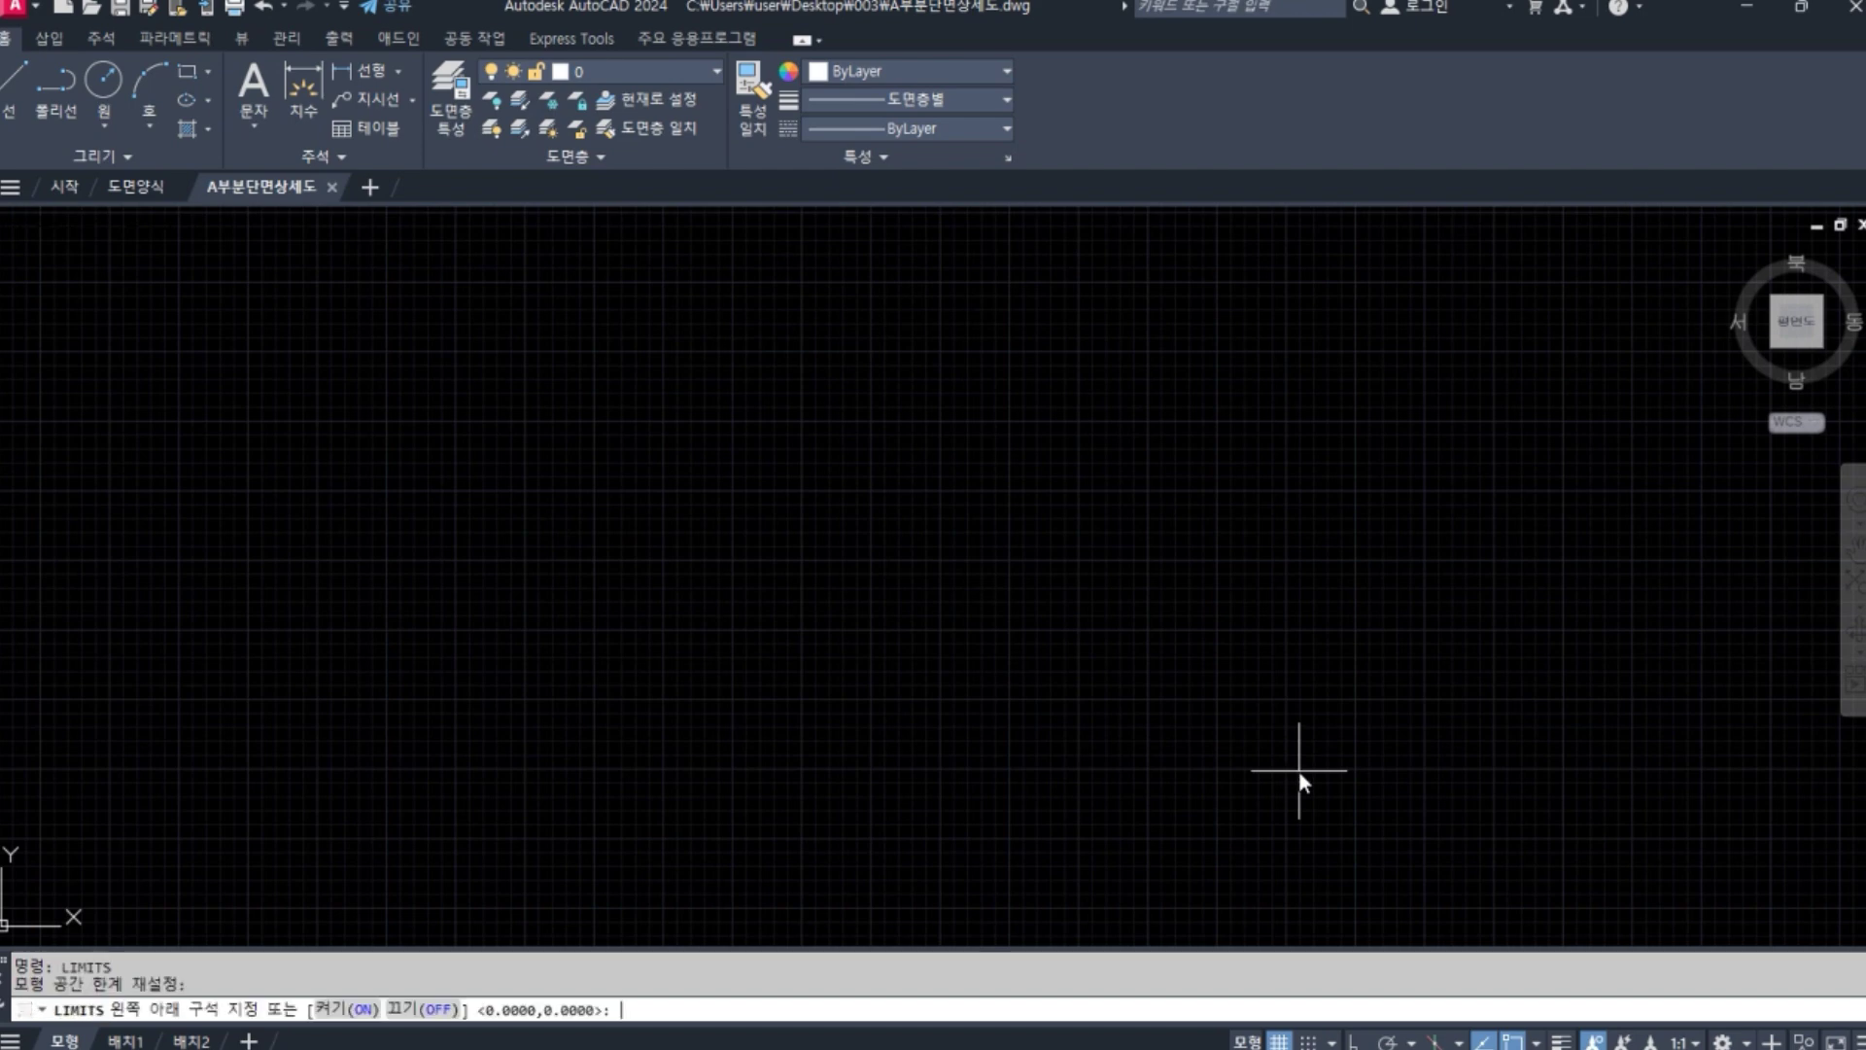
key("Return")
type("10000")
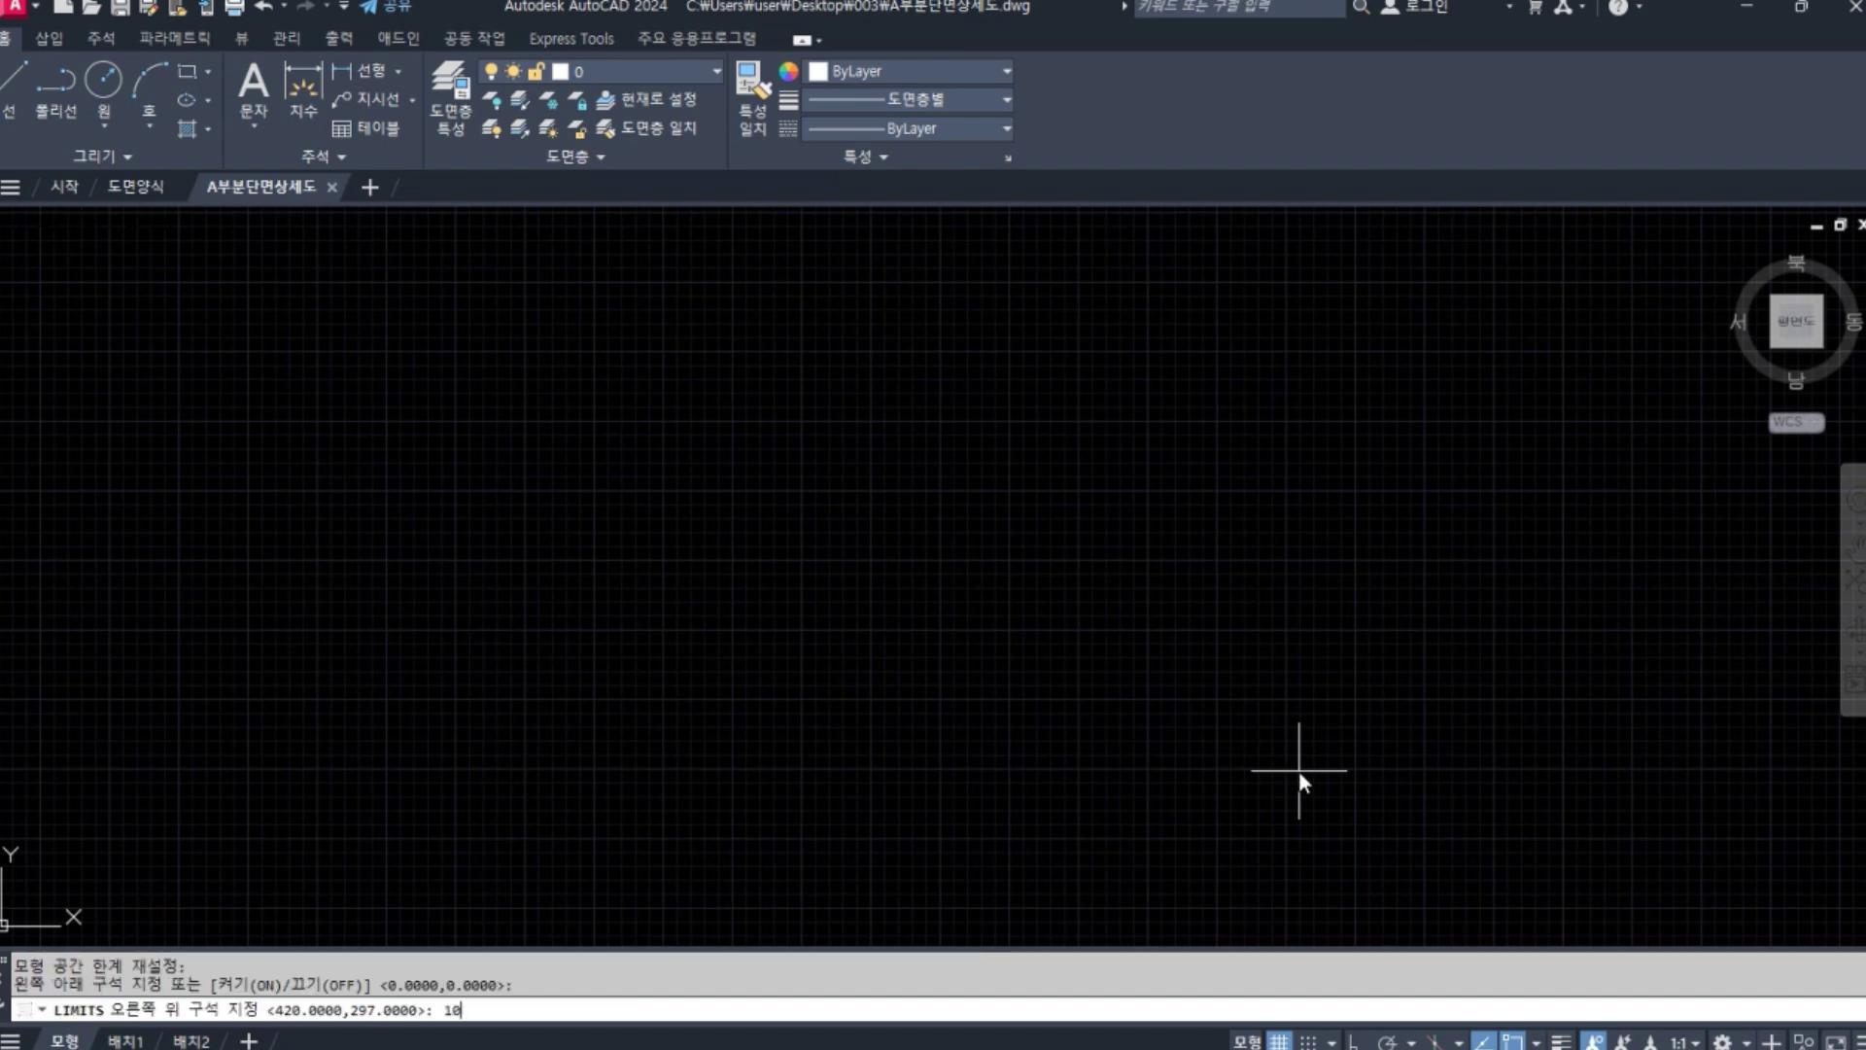
type(",10000")
key("Return")
type("z")
key("Return")
type("a")
key("Return")
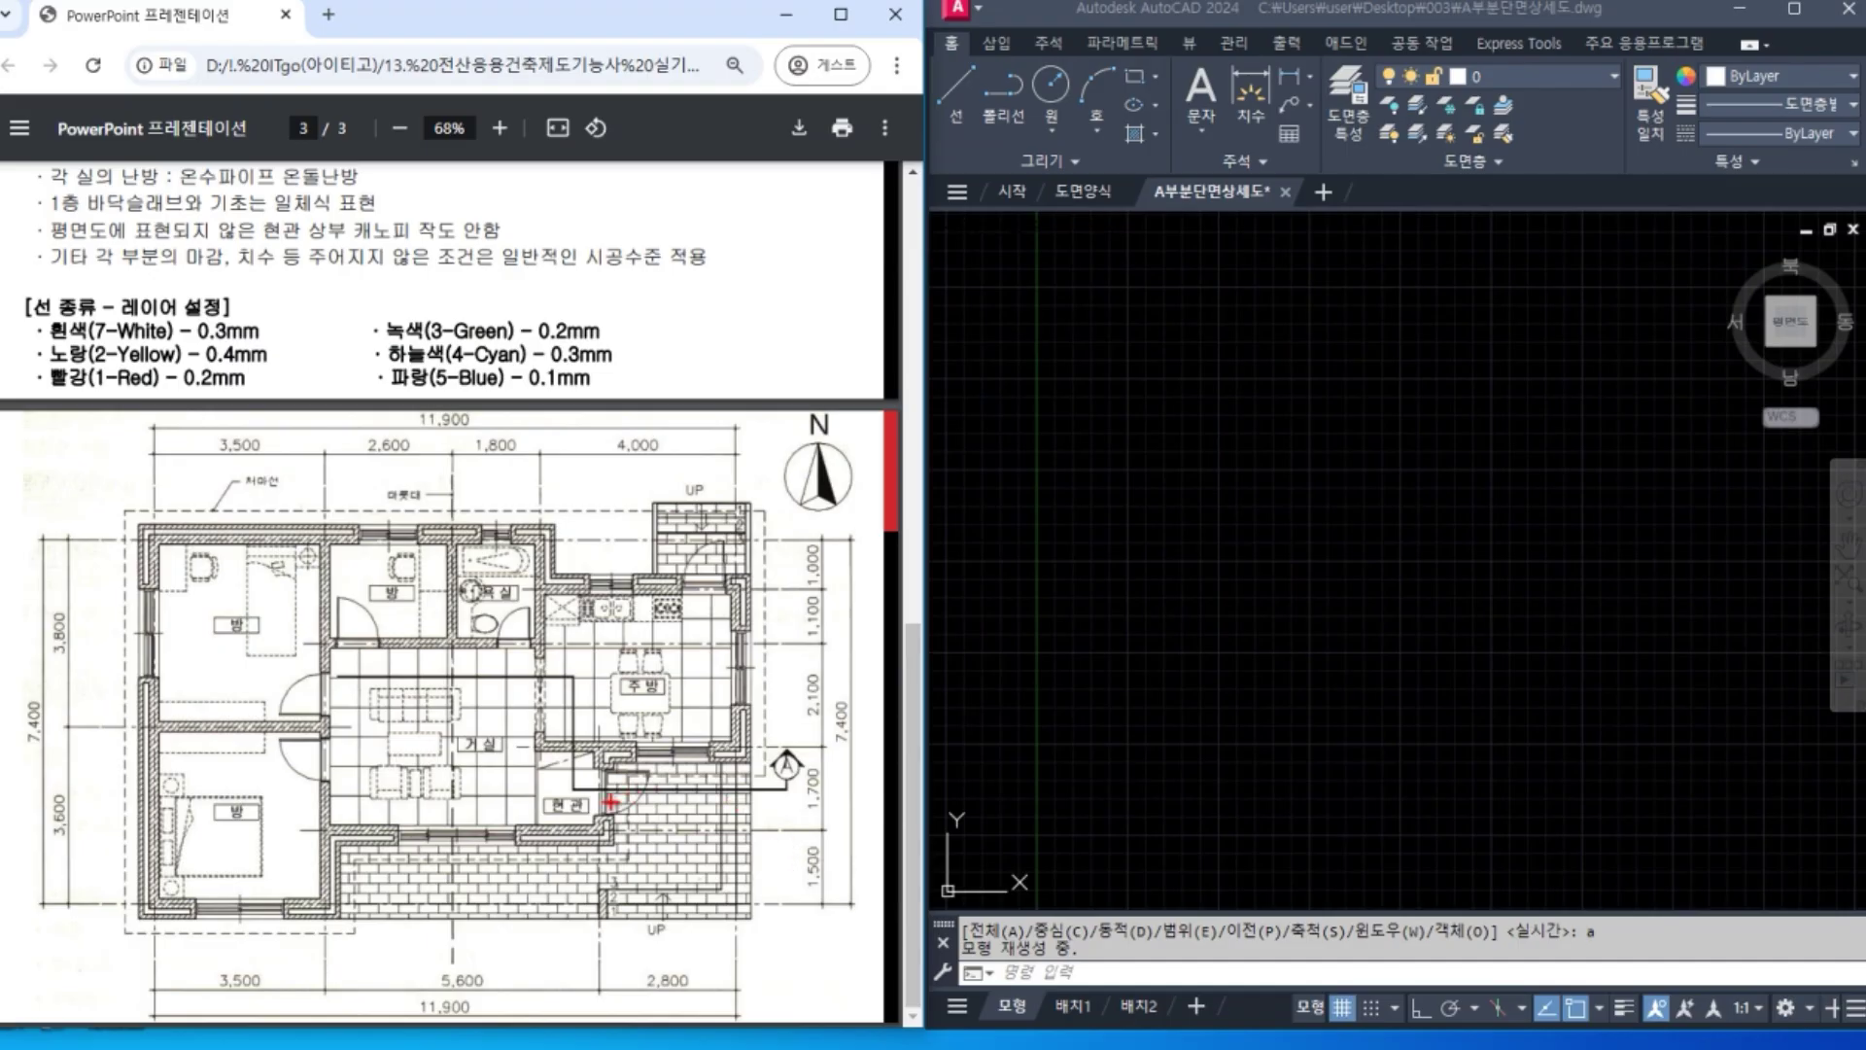
Examine where section line A cuts the floor plan, tracing it through the entrance wall and across the living room.
left_click_drag(793, 790, 565, 790)
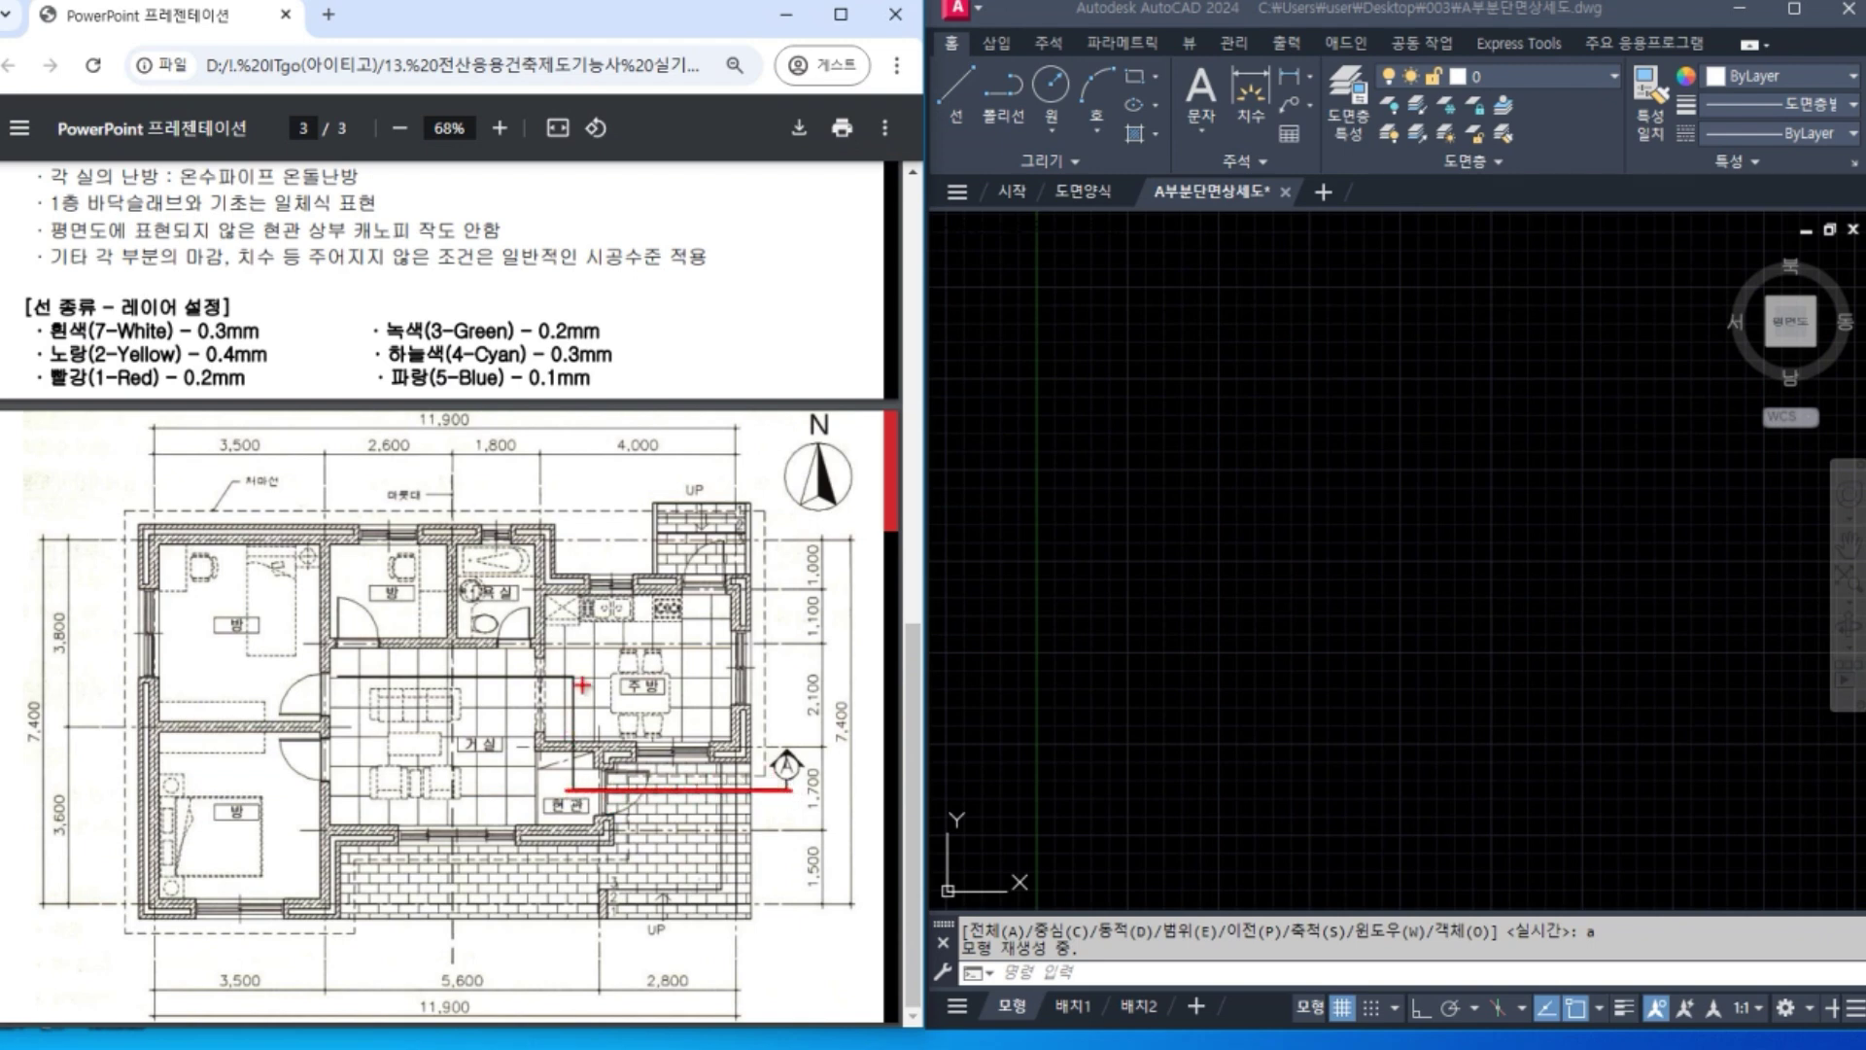
left_click_drag(581, 678, 324, 679)
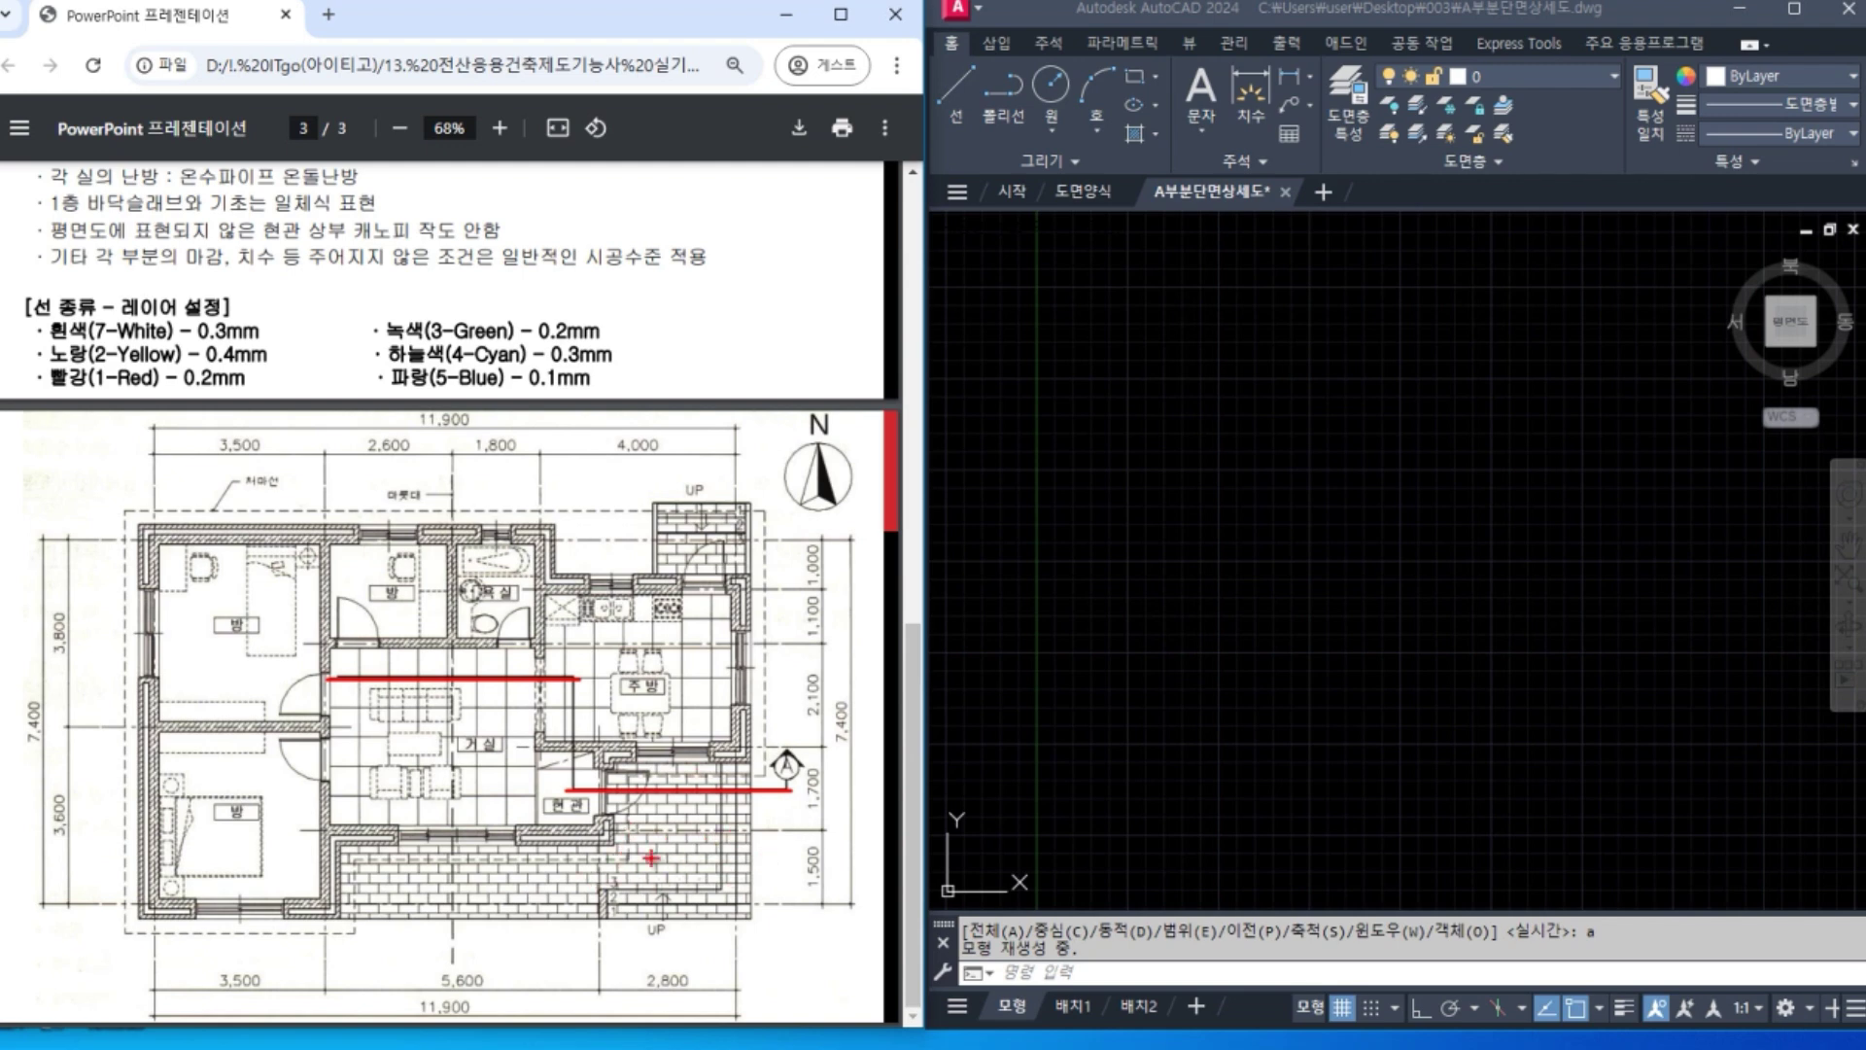
left_click_drag(615, 853, 596, 729)
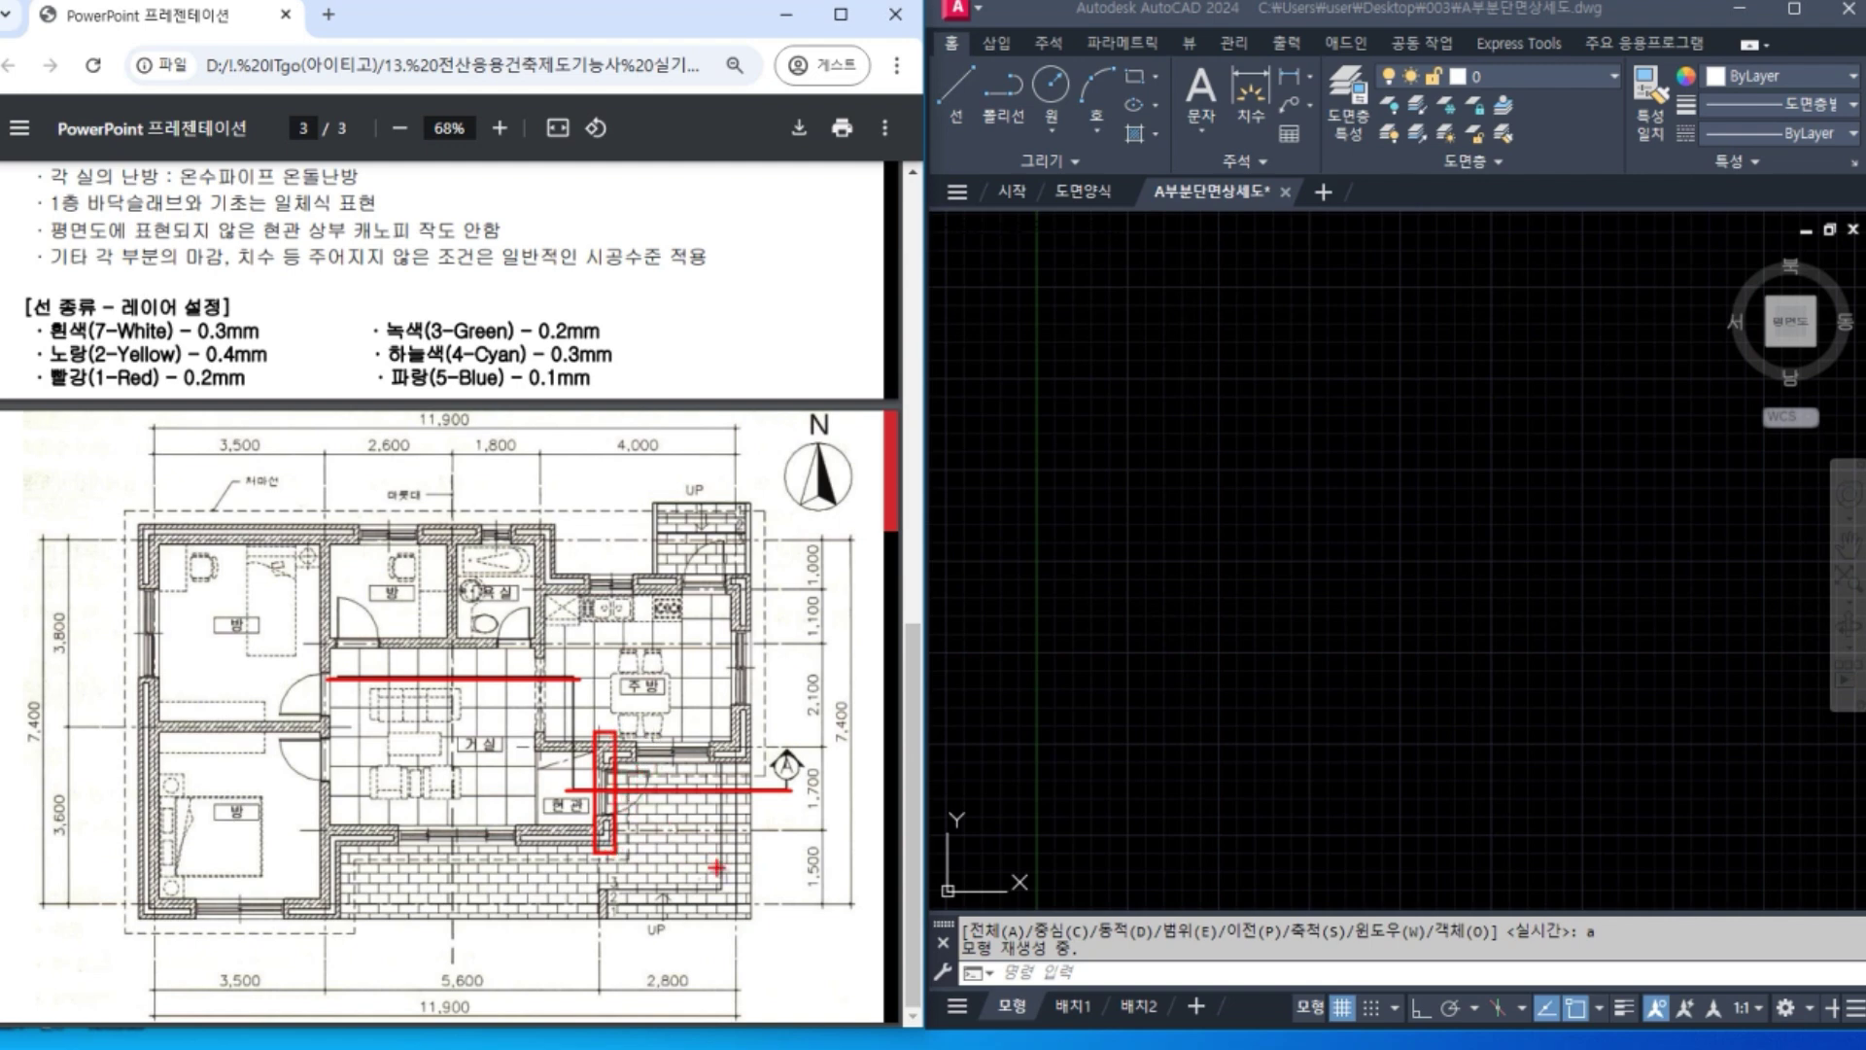
mouse_move(754, 778)
left_mouse_down()
mouse_move(727, 819)
mouse_move(379, 864)
mouse_move(307, 731)
left_mouse_up()
mouse_move(773, 809)
left_mouse_down()
mouse_move(737, 842)
mouse_move(601, 799)
mouse_move(508, 838)
mouse_move(288, 779)
left_mouse_up()
key("Escape")
left_click(1395, 611)
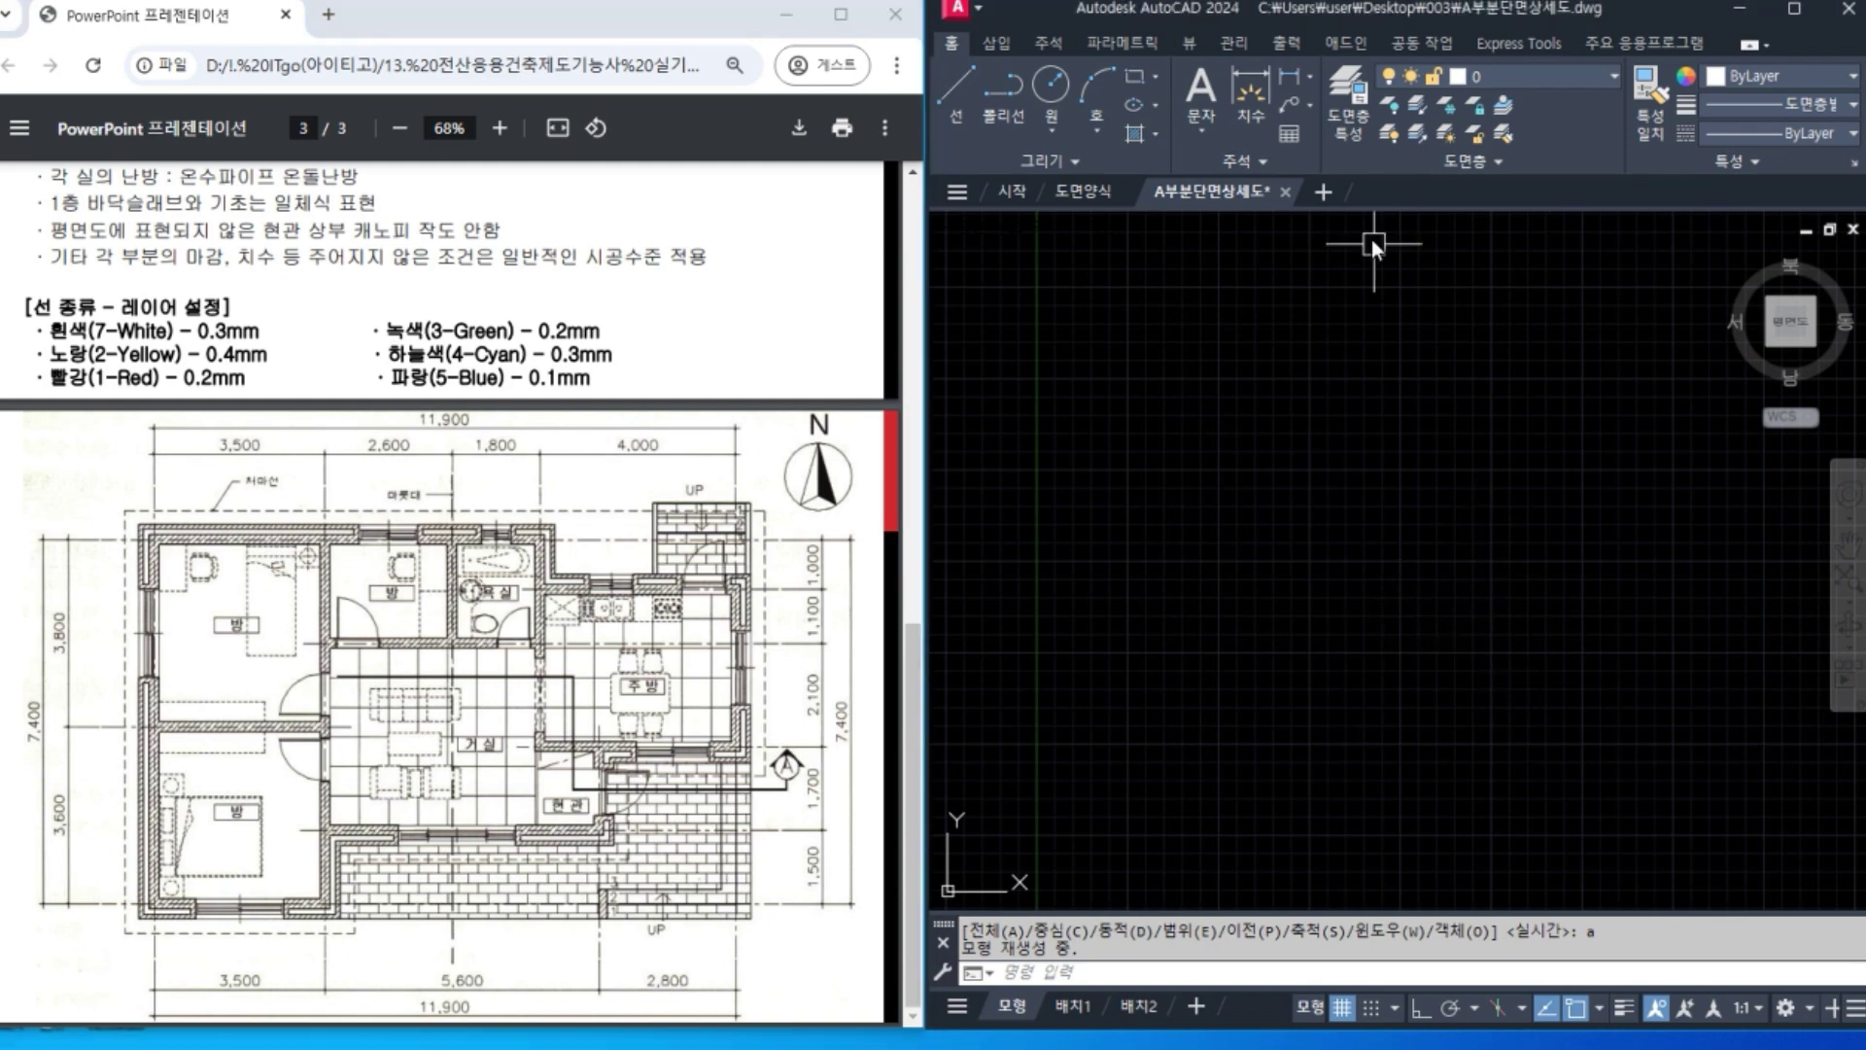
type("l")
key("BackSpace")
left_click(1393, 692)
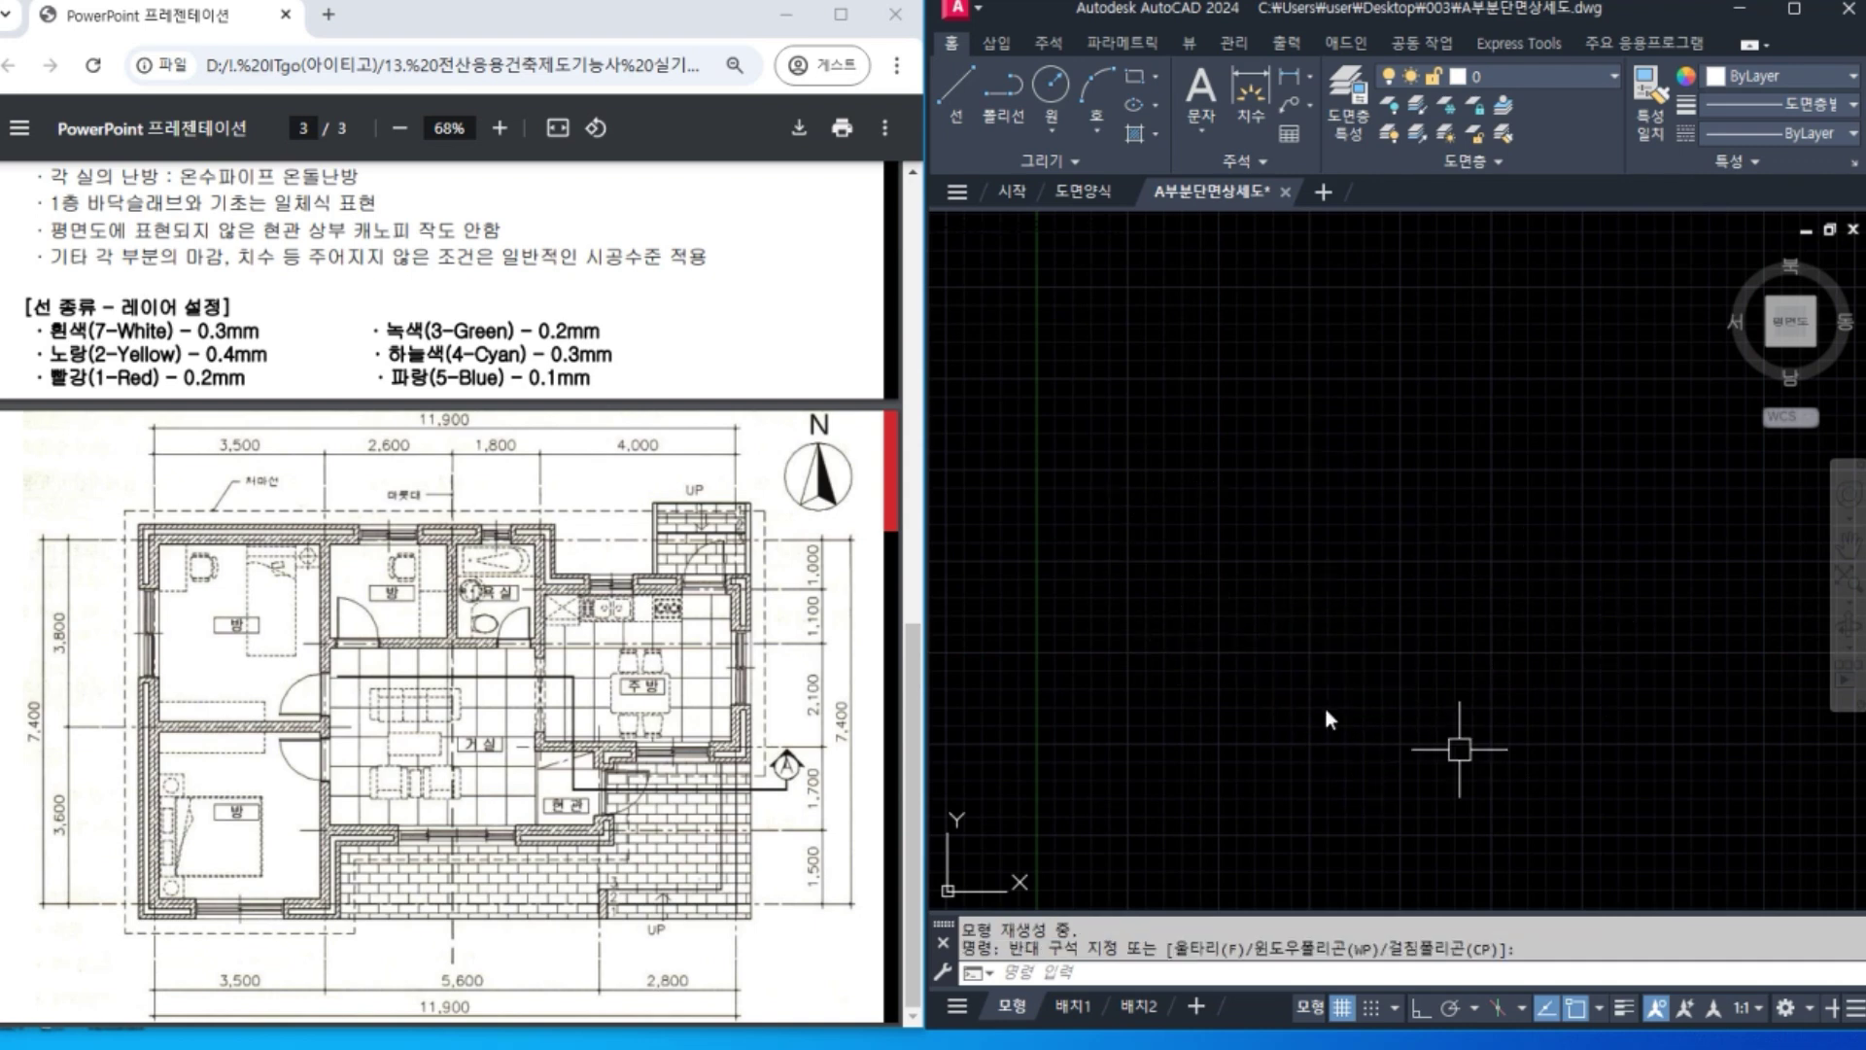
Open the layer properties manager and reposition it clear of the exam sheet's white, yellow and red layer specifications.
type("la")
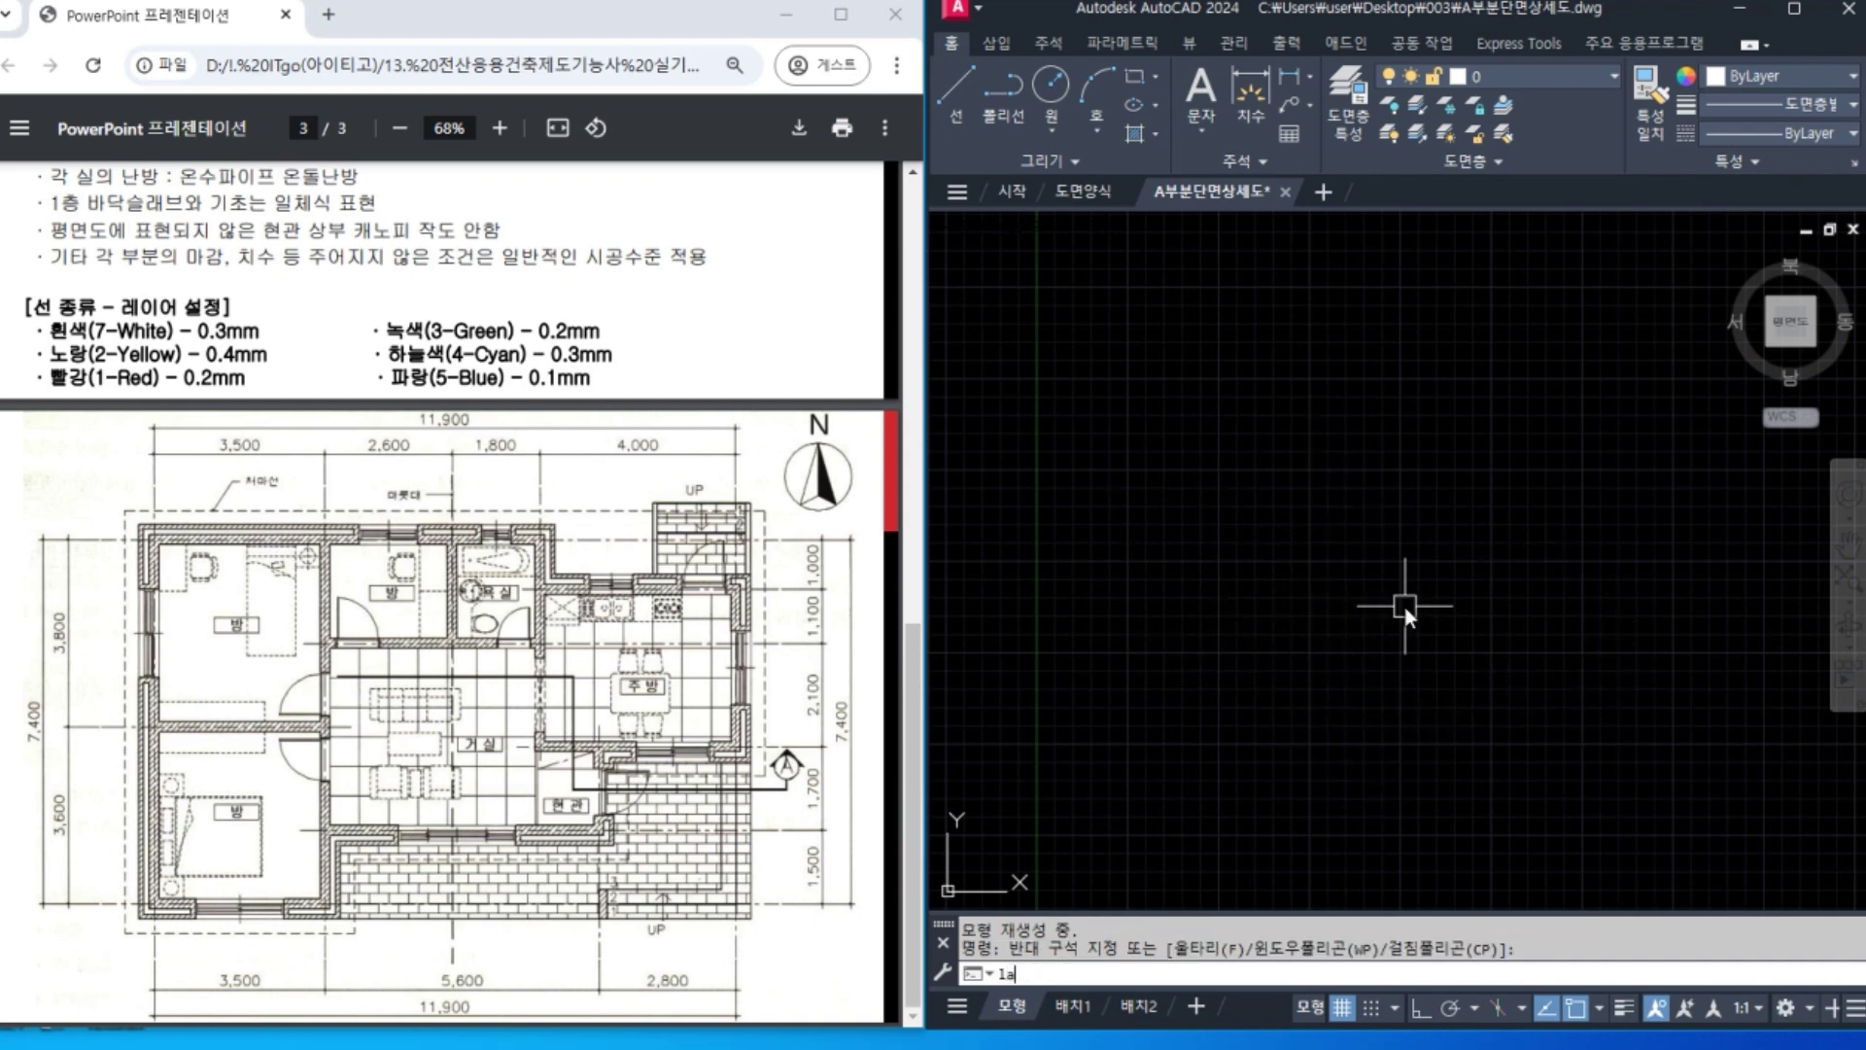
key("Return")
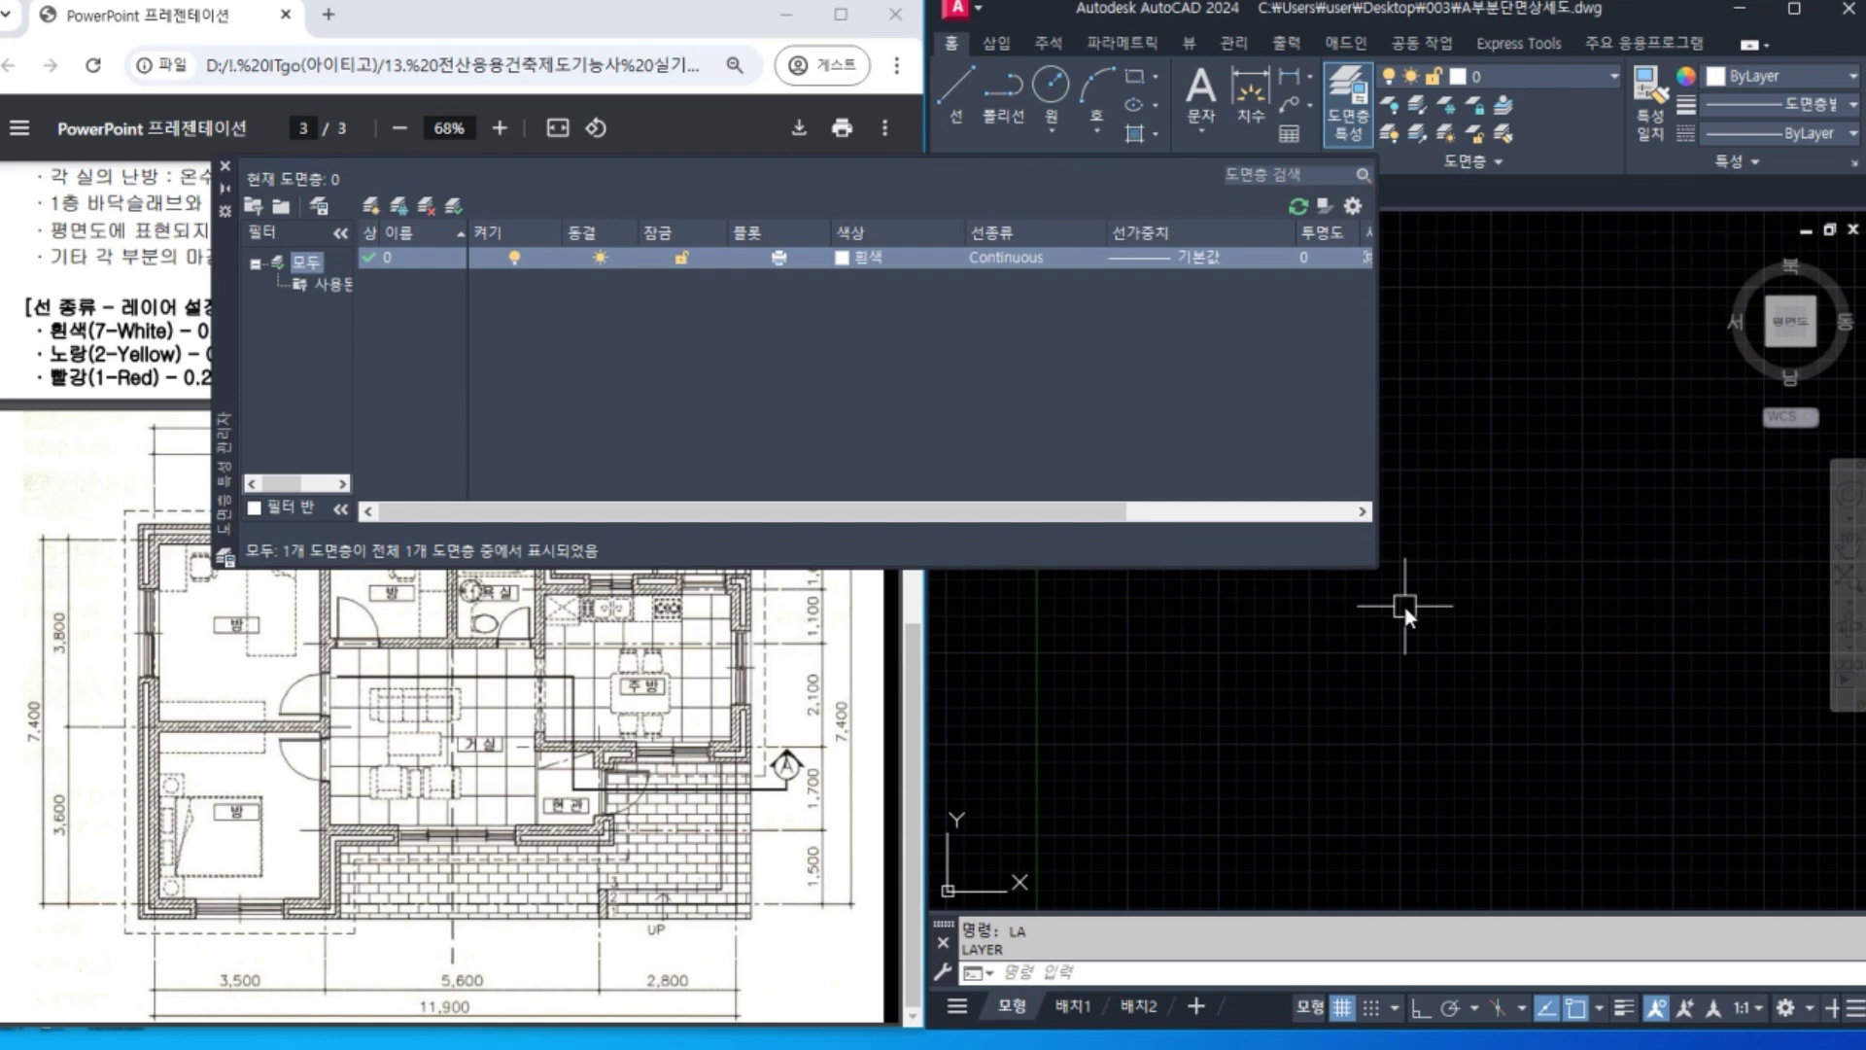
left_click(284, 422)
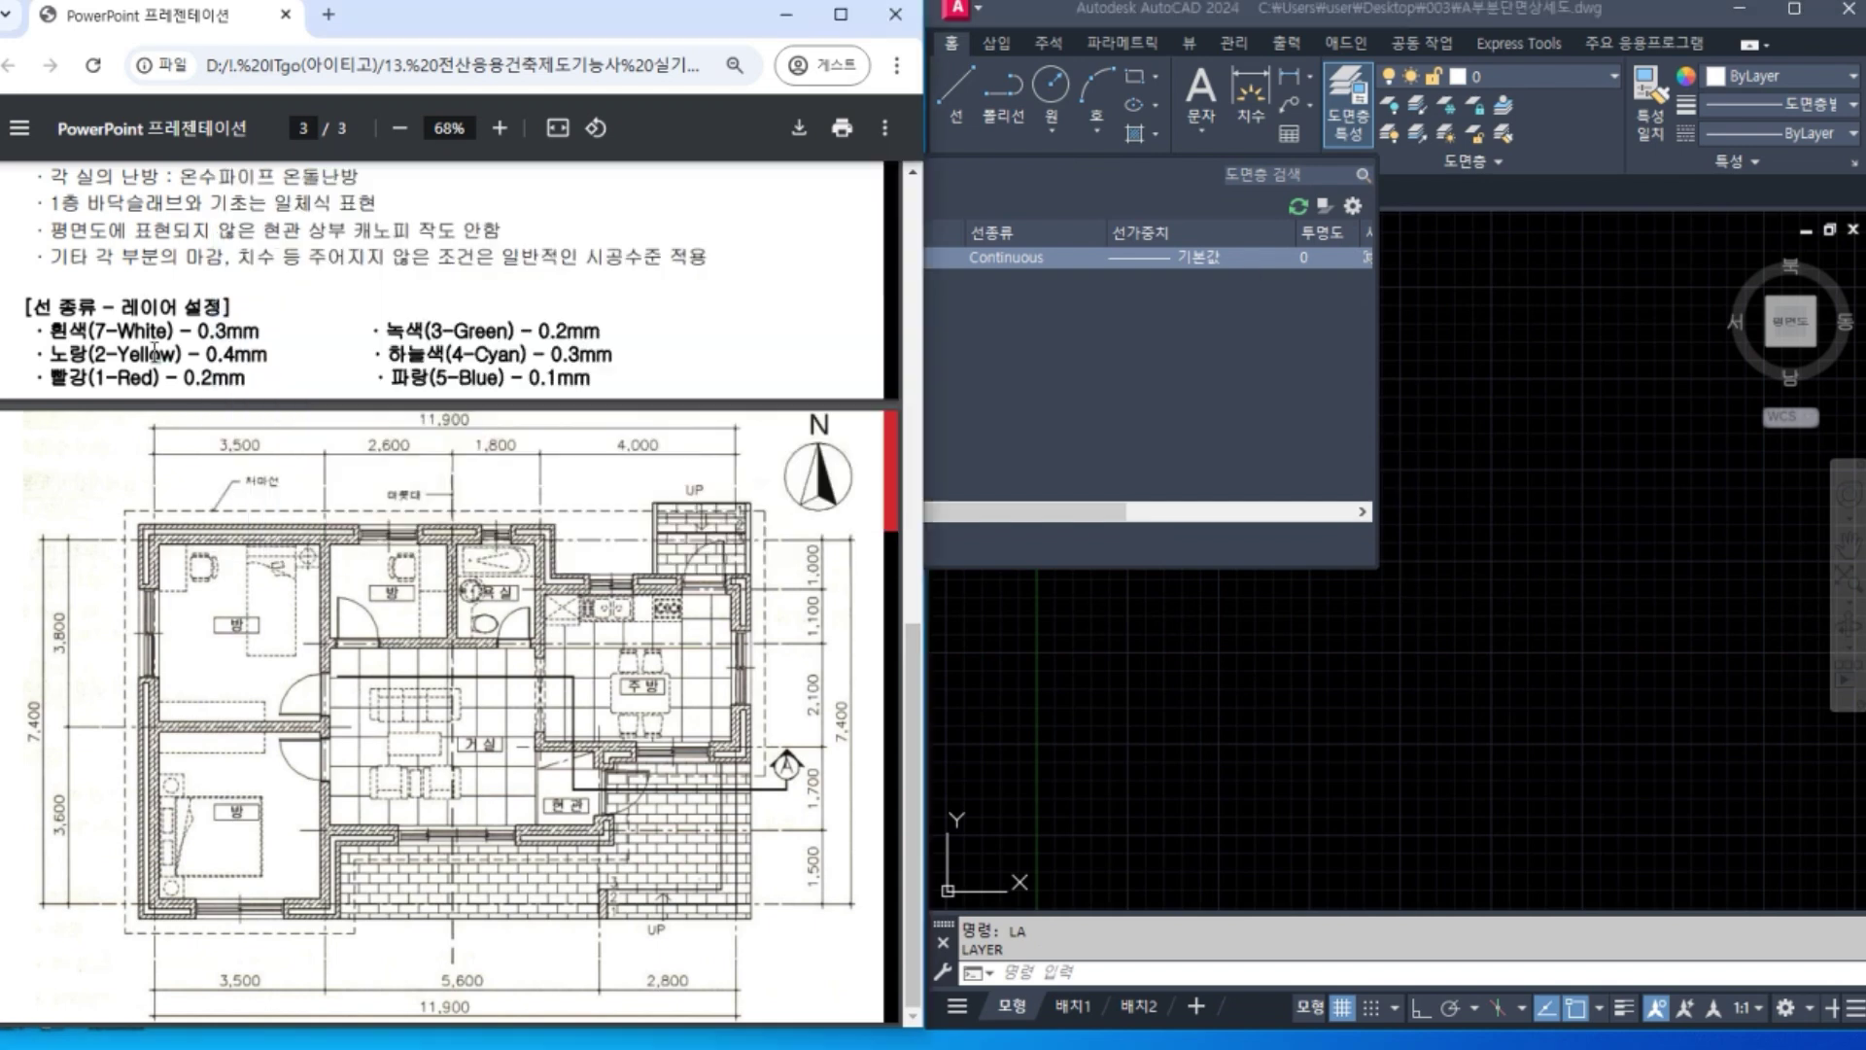
mouse_move(603, 397)
left_mouse_down()
mouse_move(201, 433)
mouse_move(238, 264)
mouse_move(520, 436)
mouse_move(493, 443)
left_mouse_up()
key("Escape")
left_click(1098, 340)
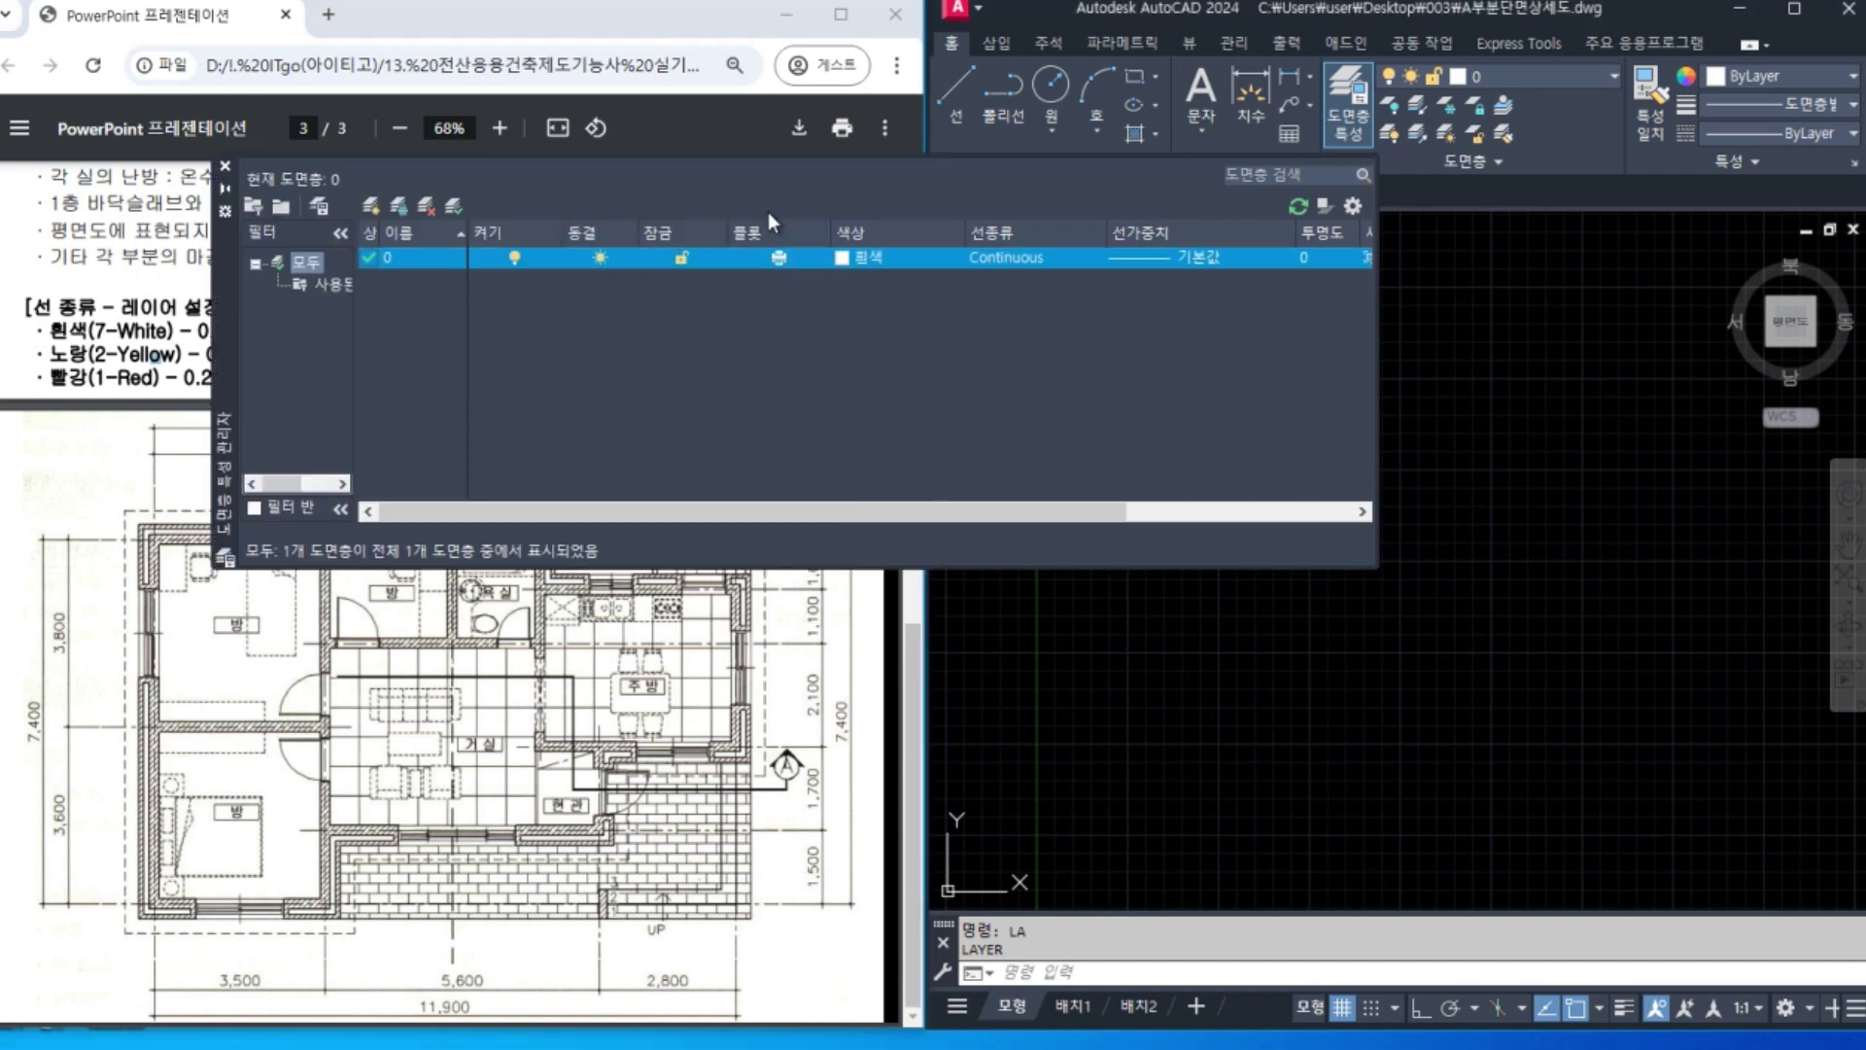
left_click_drag(219, 319, 566, 426)
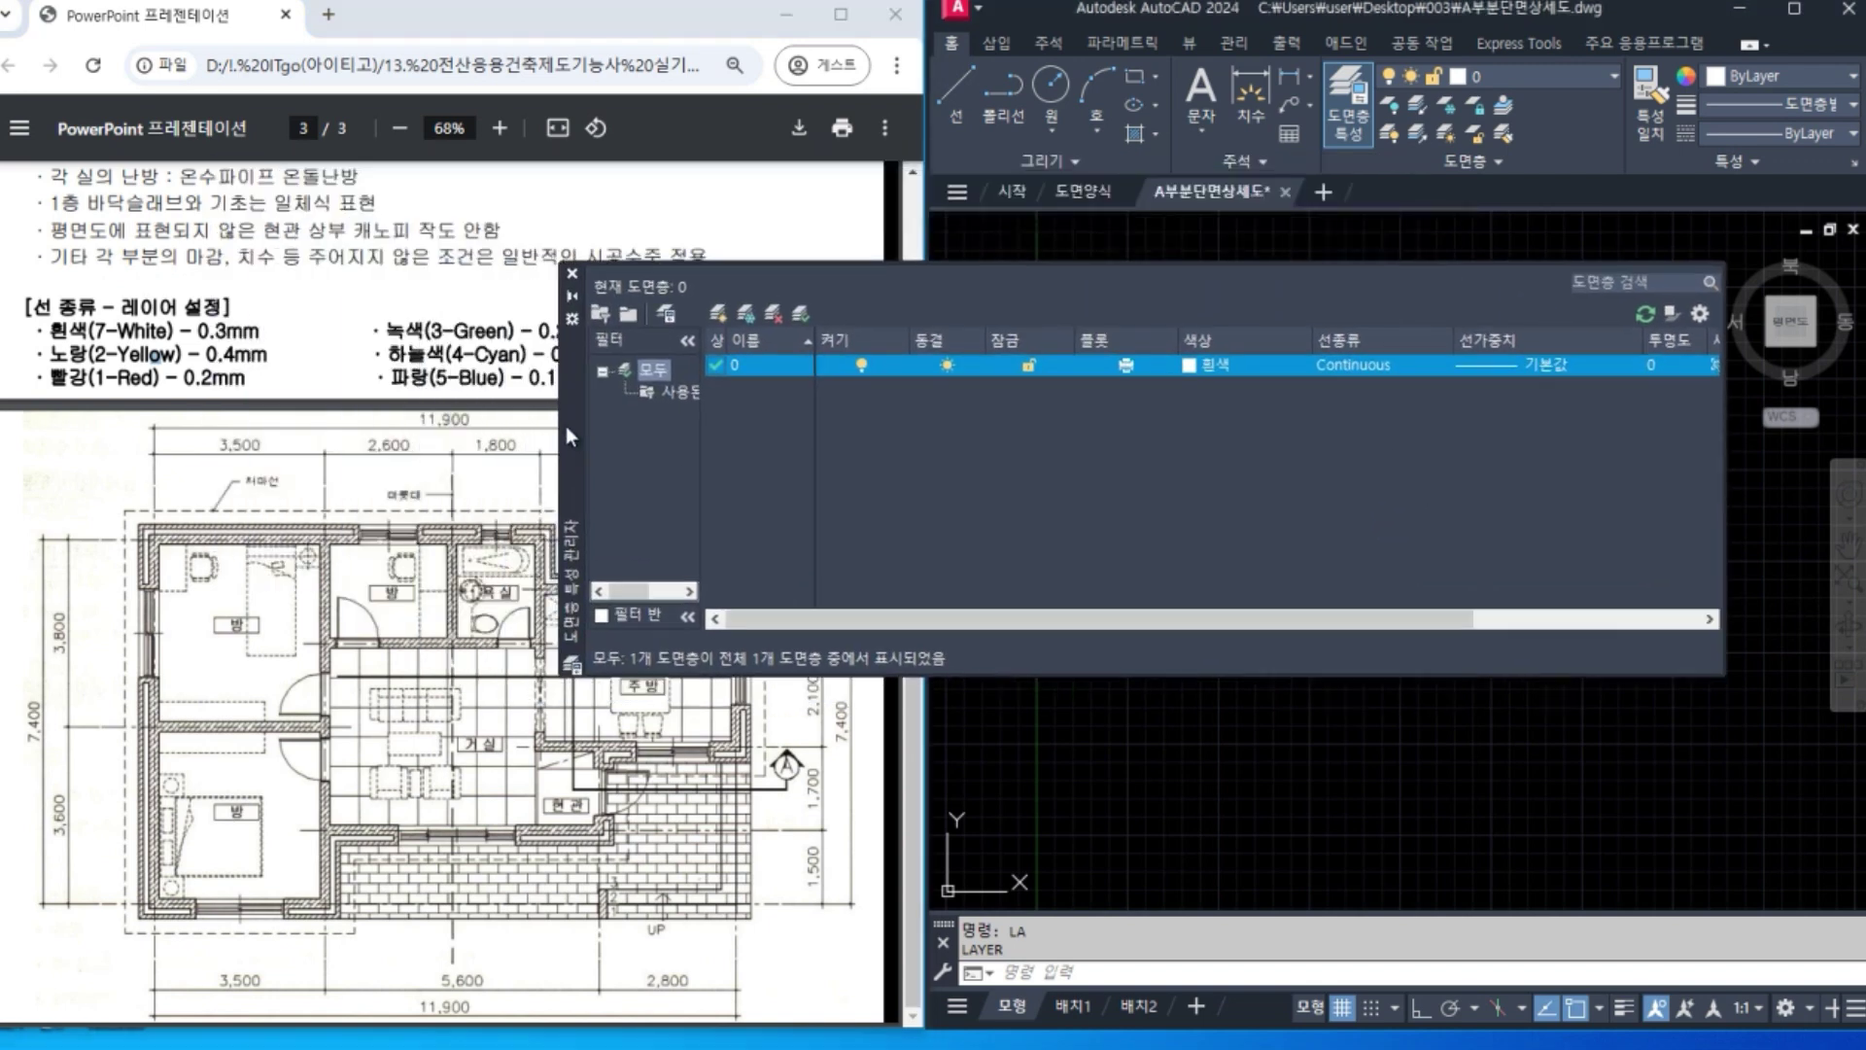
Create six new layers in the layer properties manager.
left_click(718, 314)
left_click(718, 314)
left_click(718, 314)
left_click(718, 314)
left_click(718, 314)
left_click(719, 314)
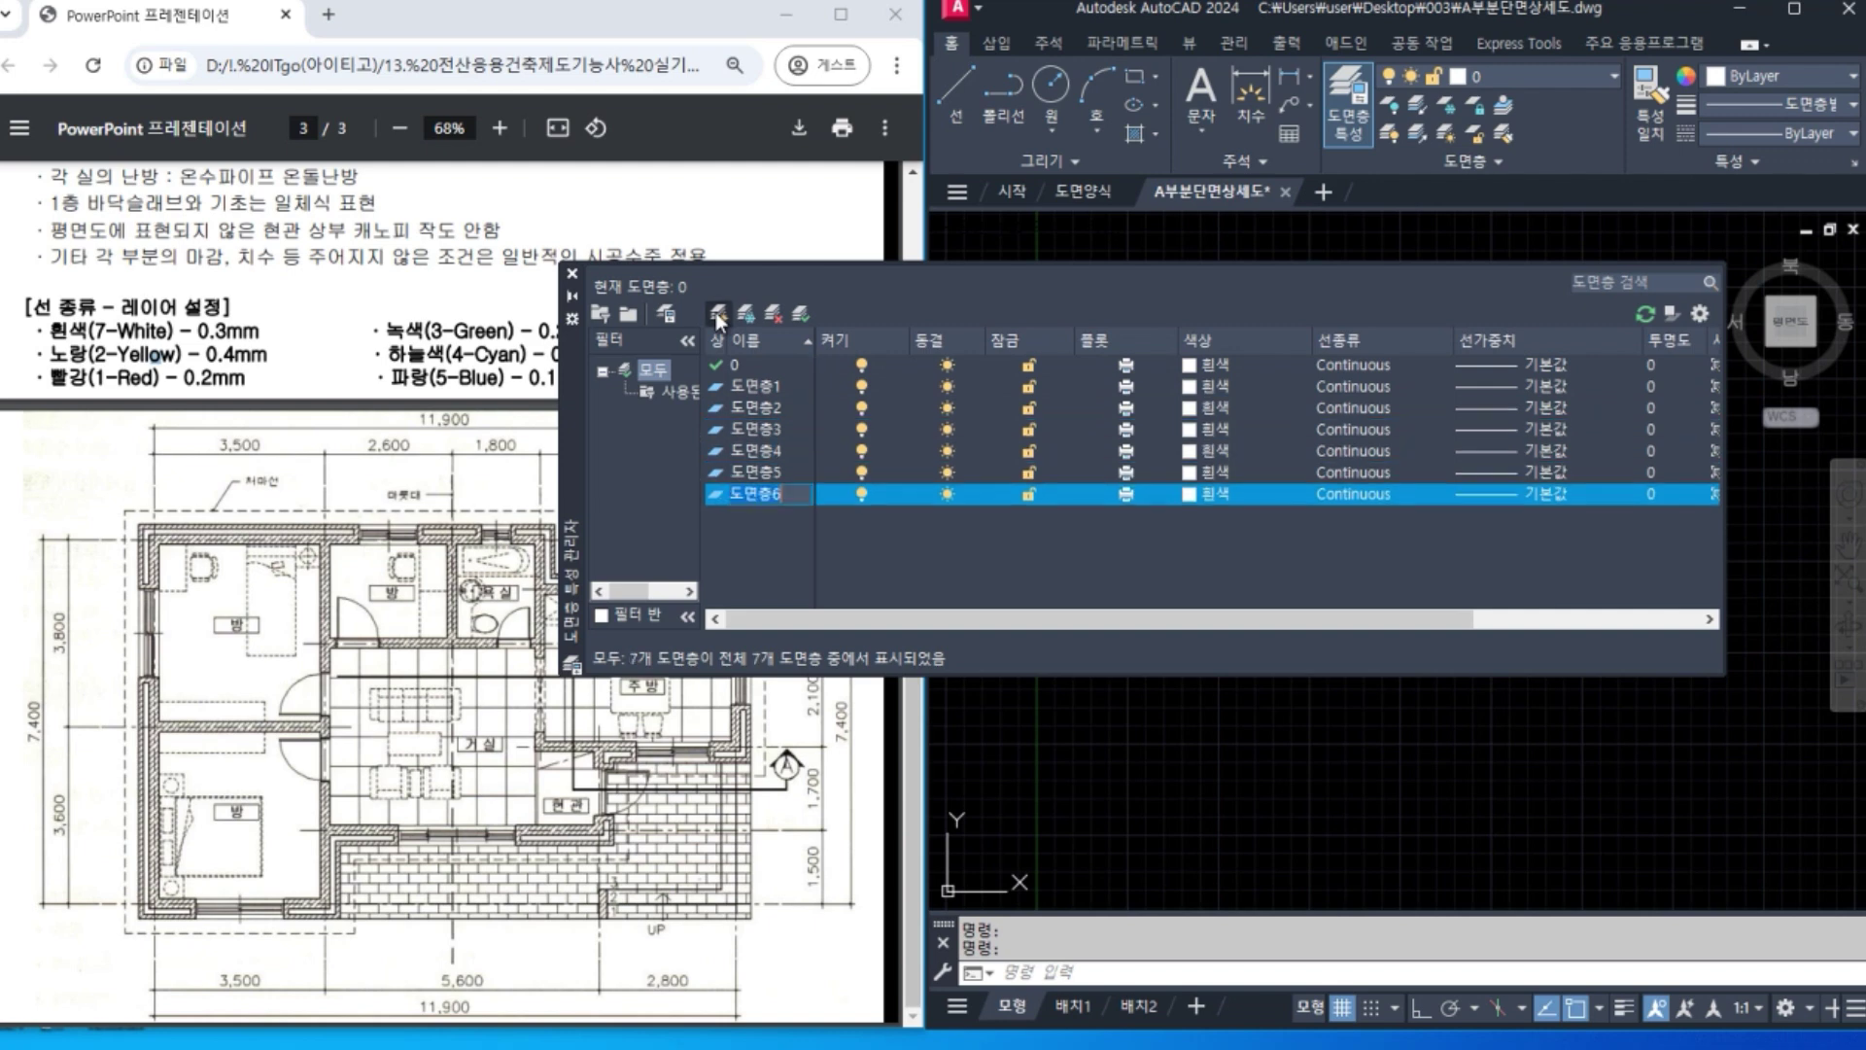
Rename the first four new layers 노랑, 녹색, 빨강 and 파랑.
left_click(763, 386)
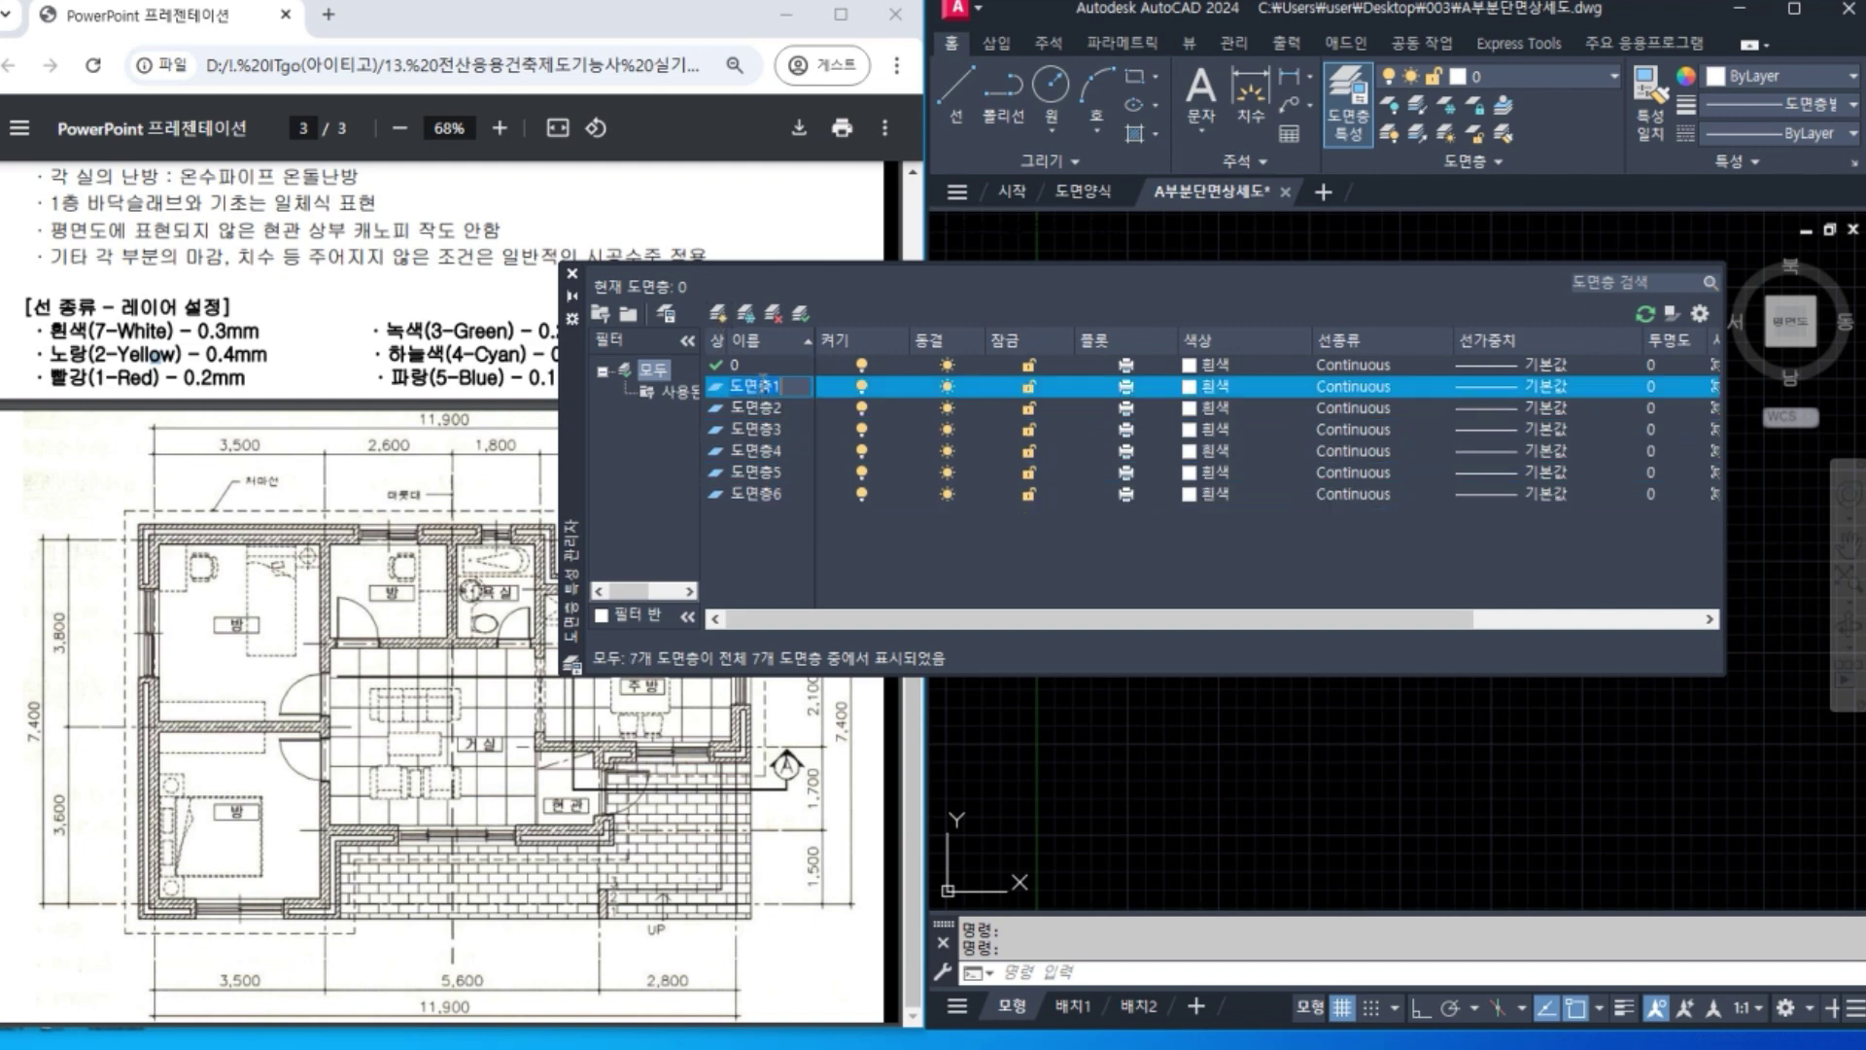
type("노라")
key("Down")
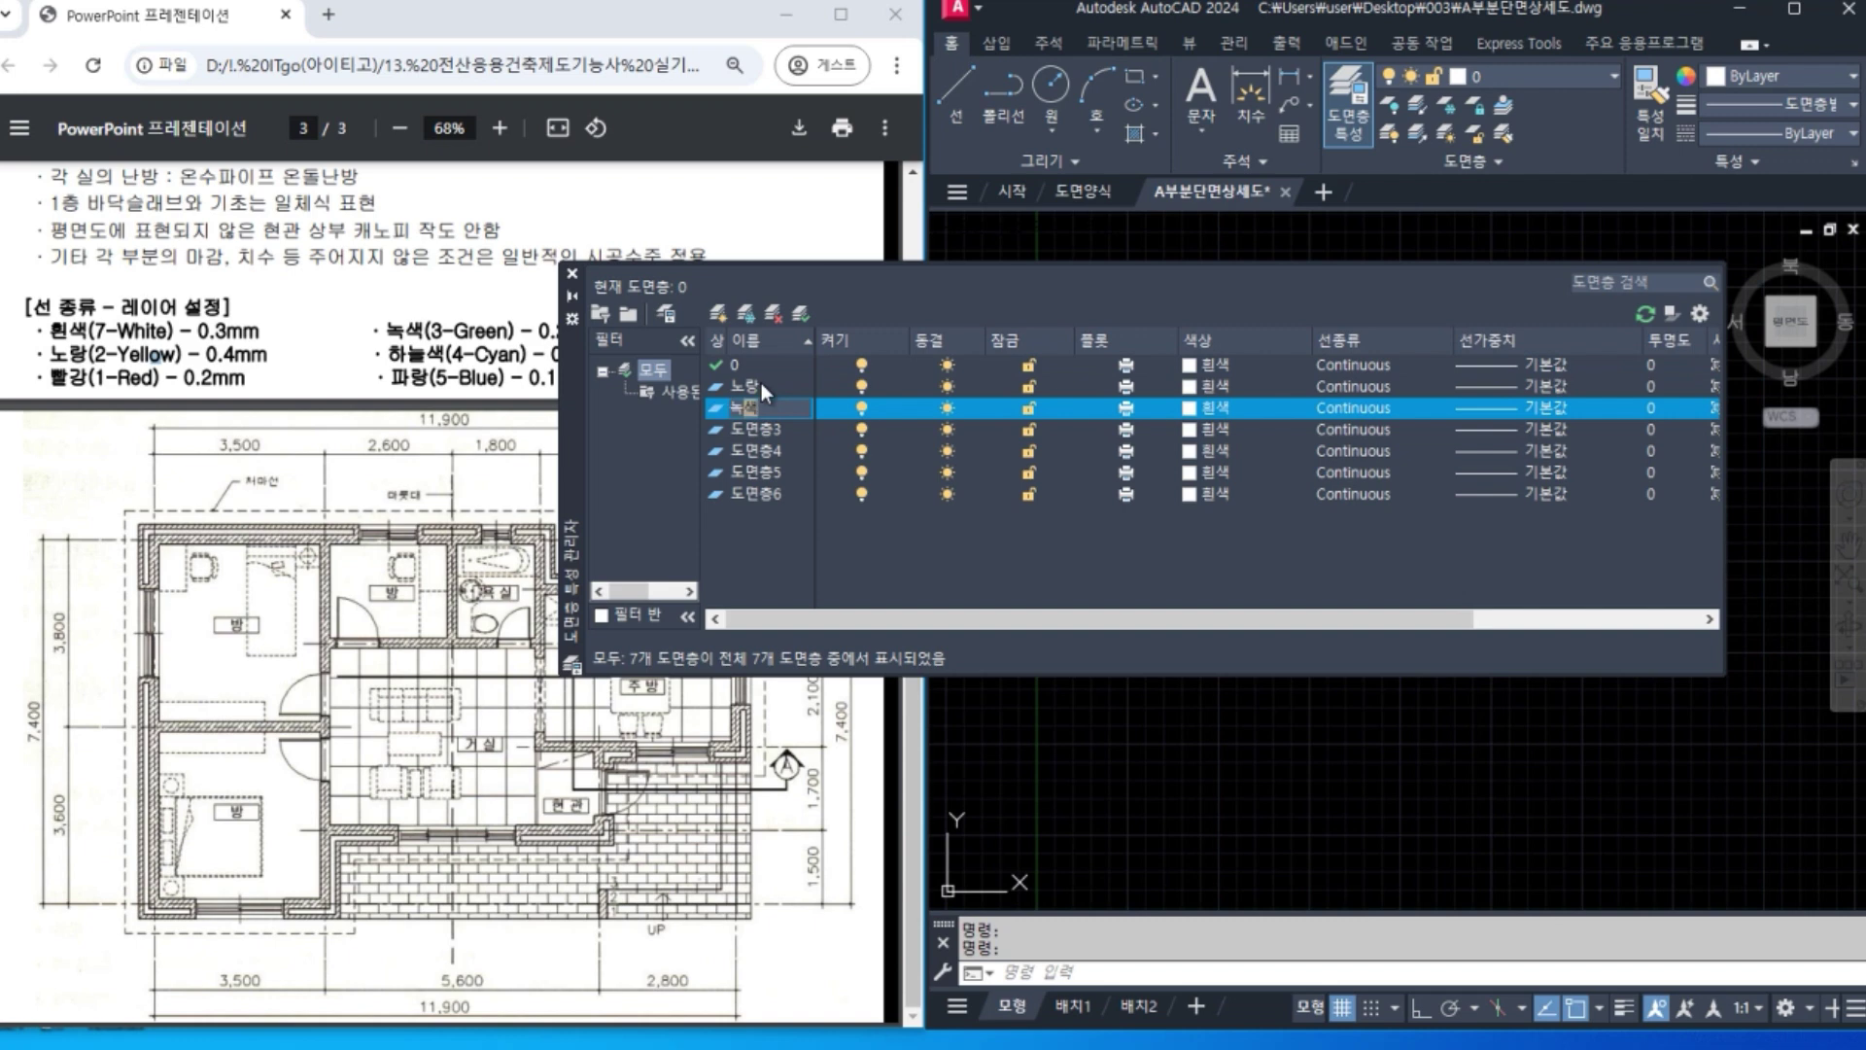
key("Down")
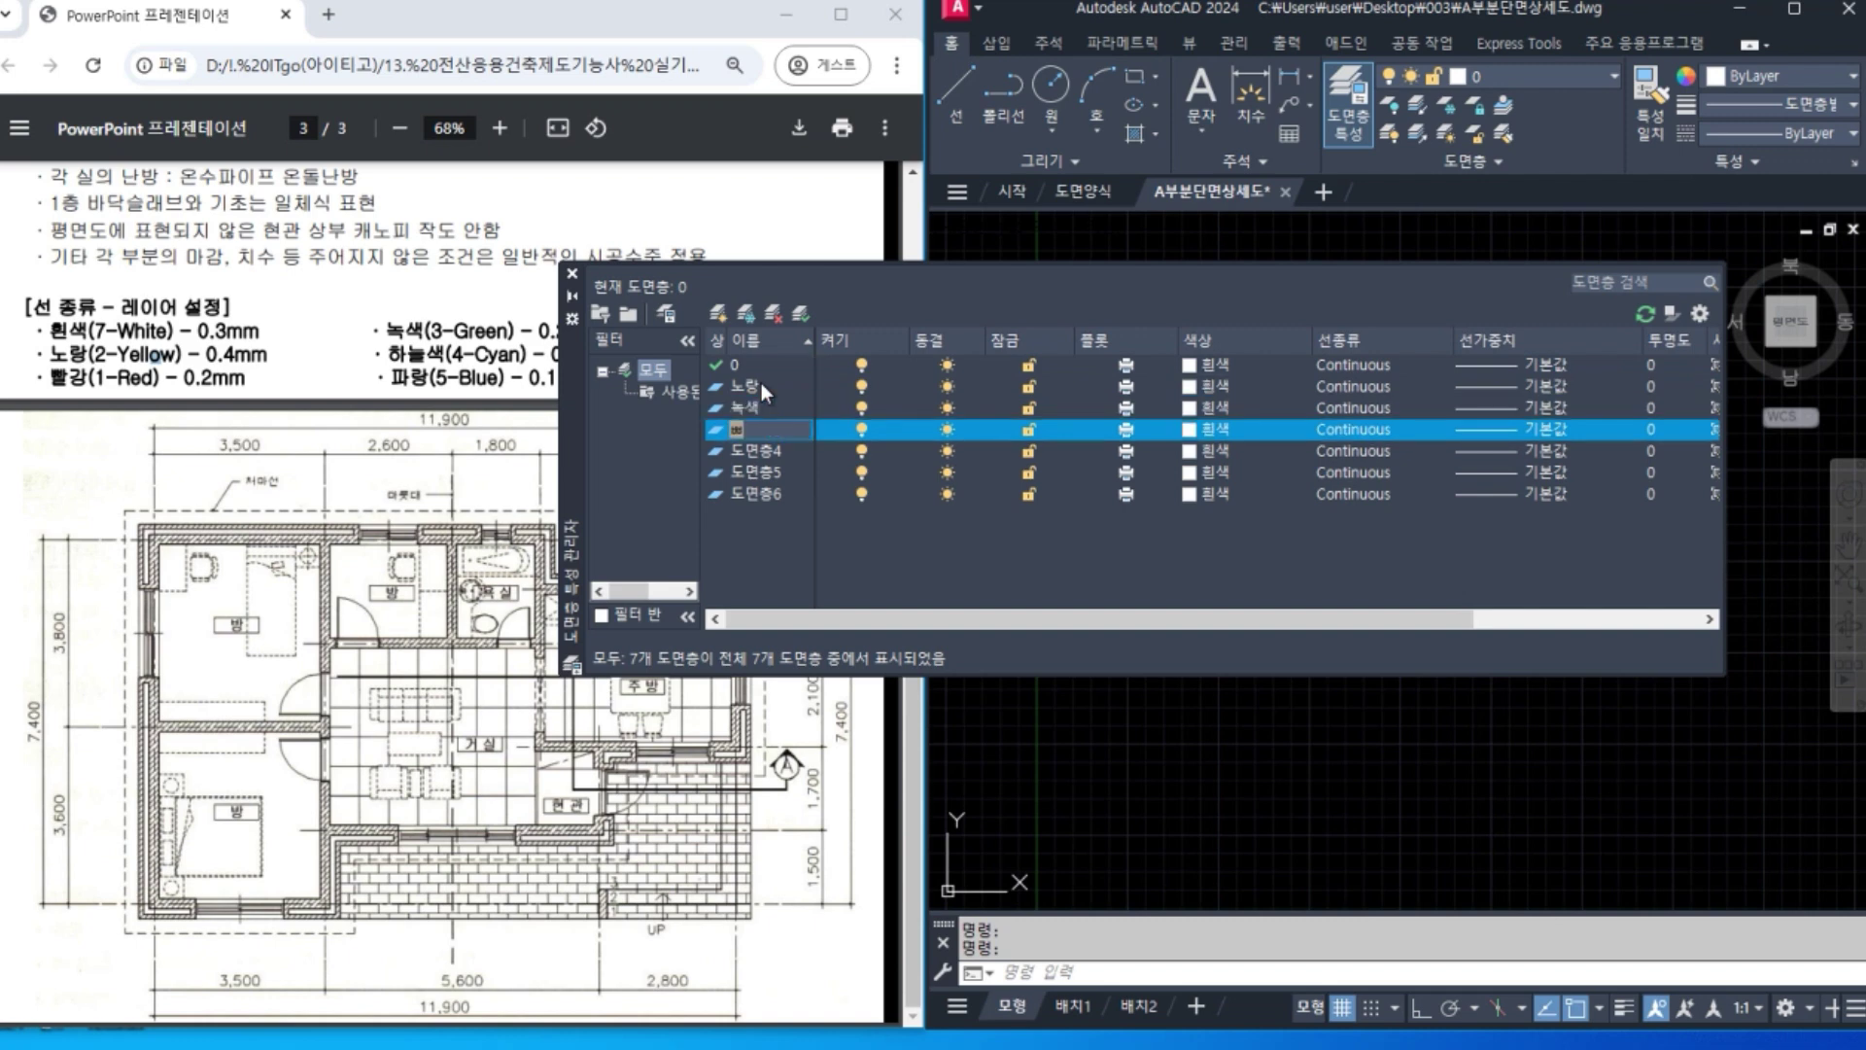
key("Down")
key("F2")
type("ㅍㅏ랑")
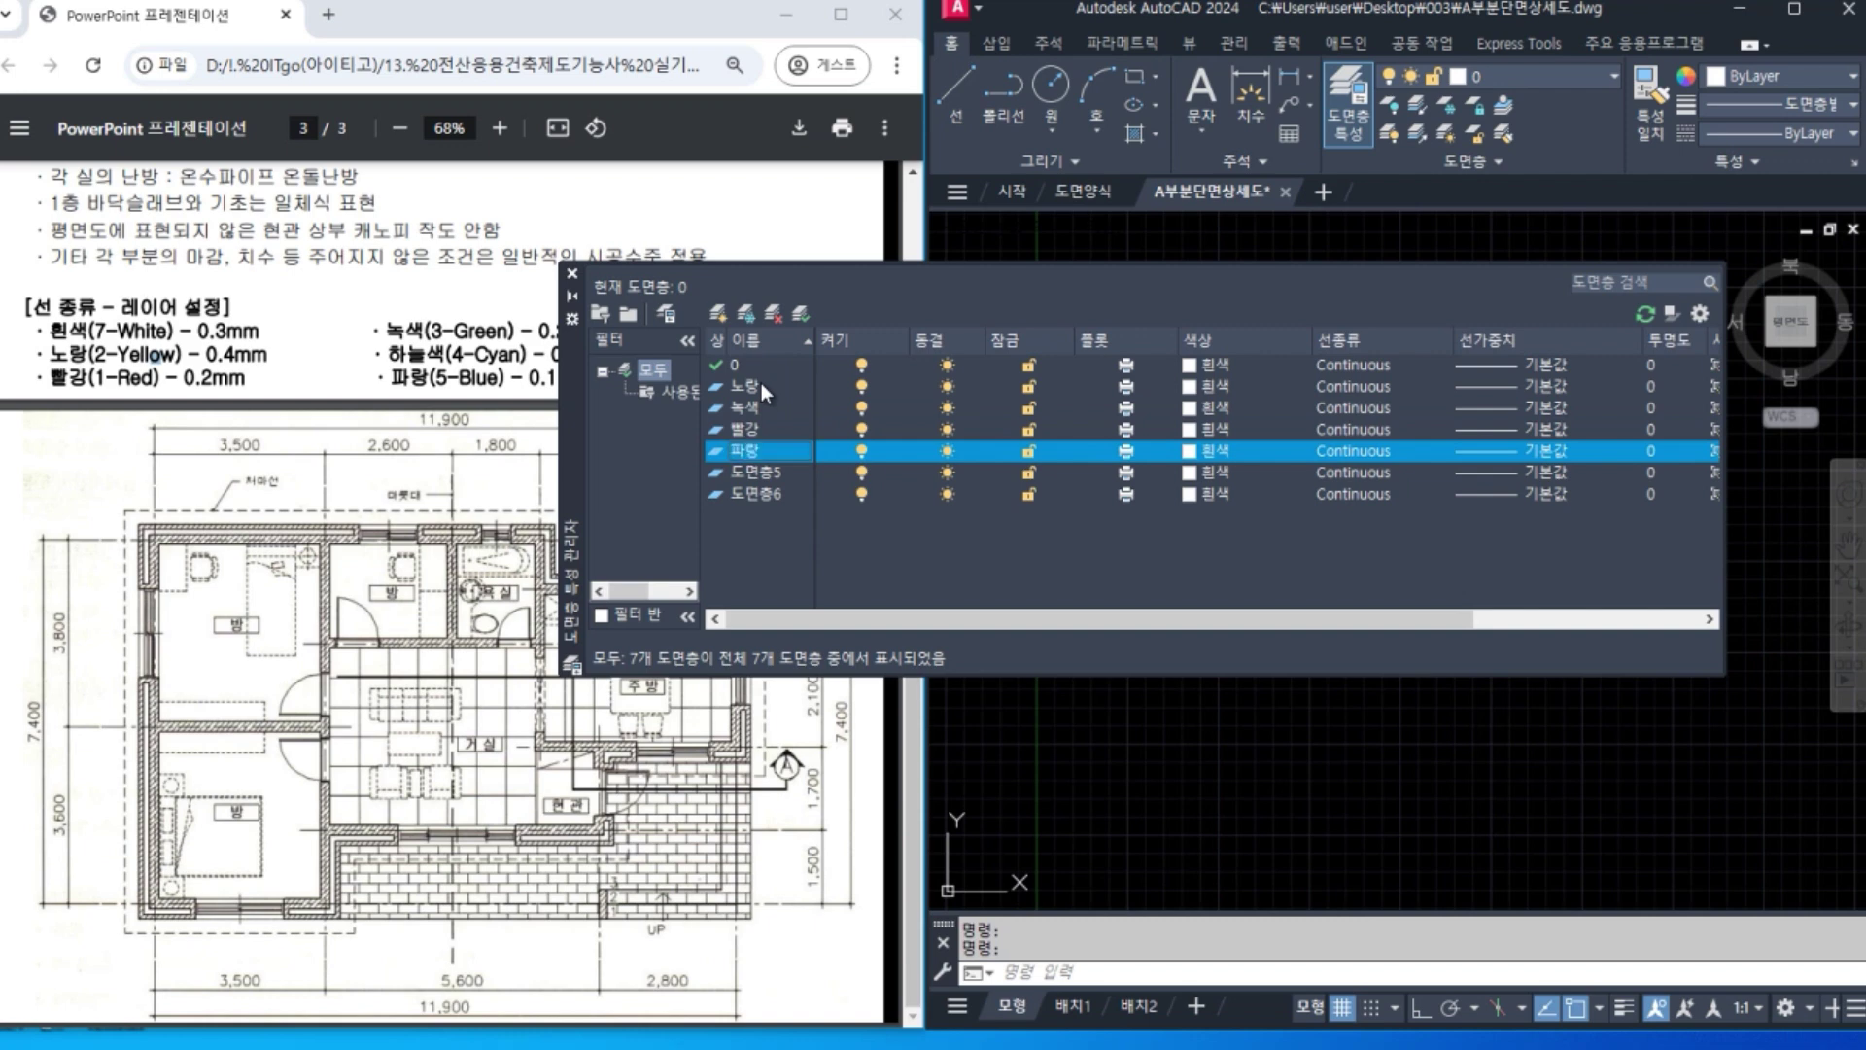
Rename the last two new layers 하늘색 and 흰색.
key("Down")
key("F2")
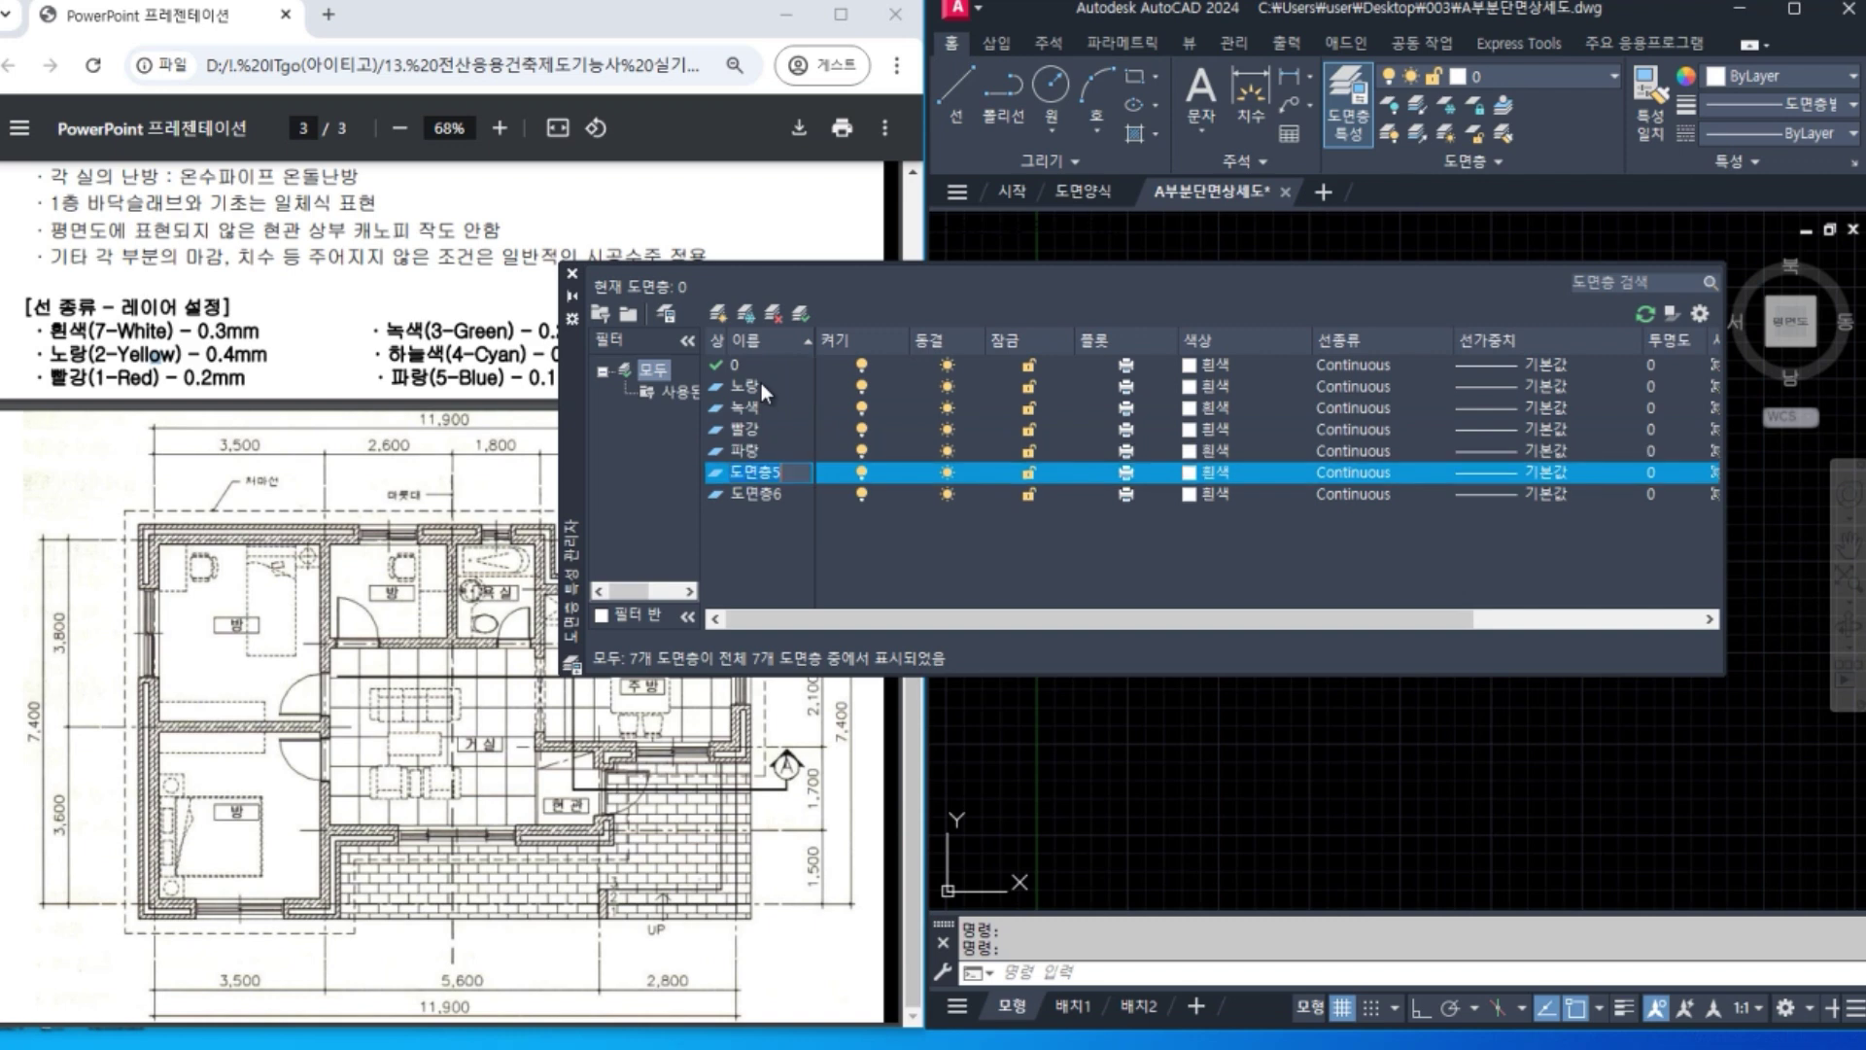
type("하늘색")
key("Down")
key("F2")
type("흰색")
key("Return")
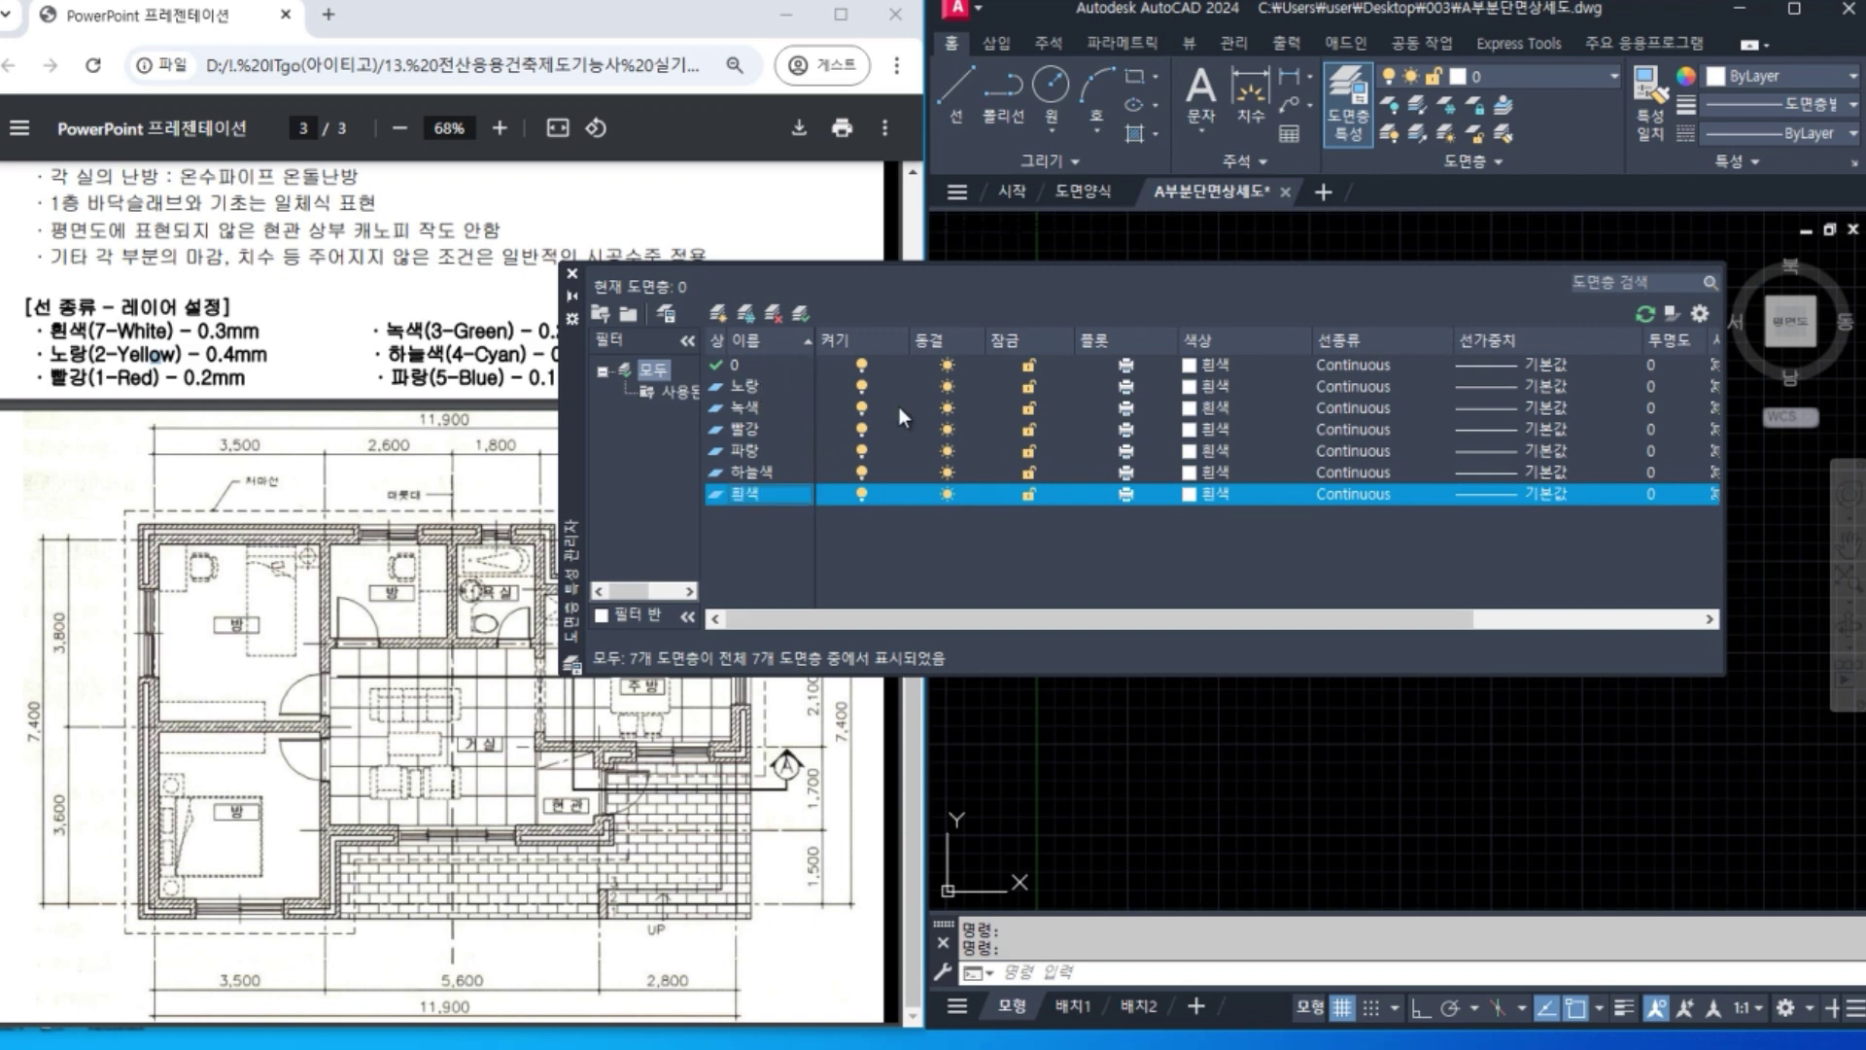
Assign color 2 to the 노랑 layer, color 3 to 녹색 and color 1 to 빨강.
left_click(743, 387)
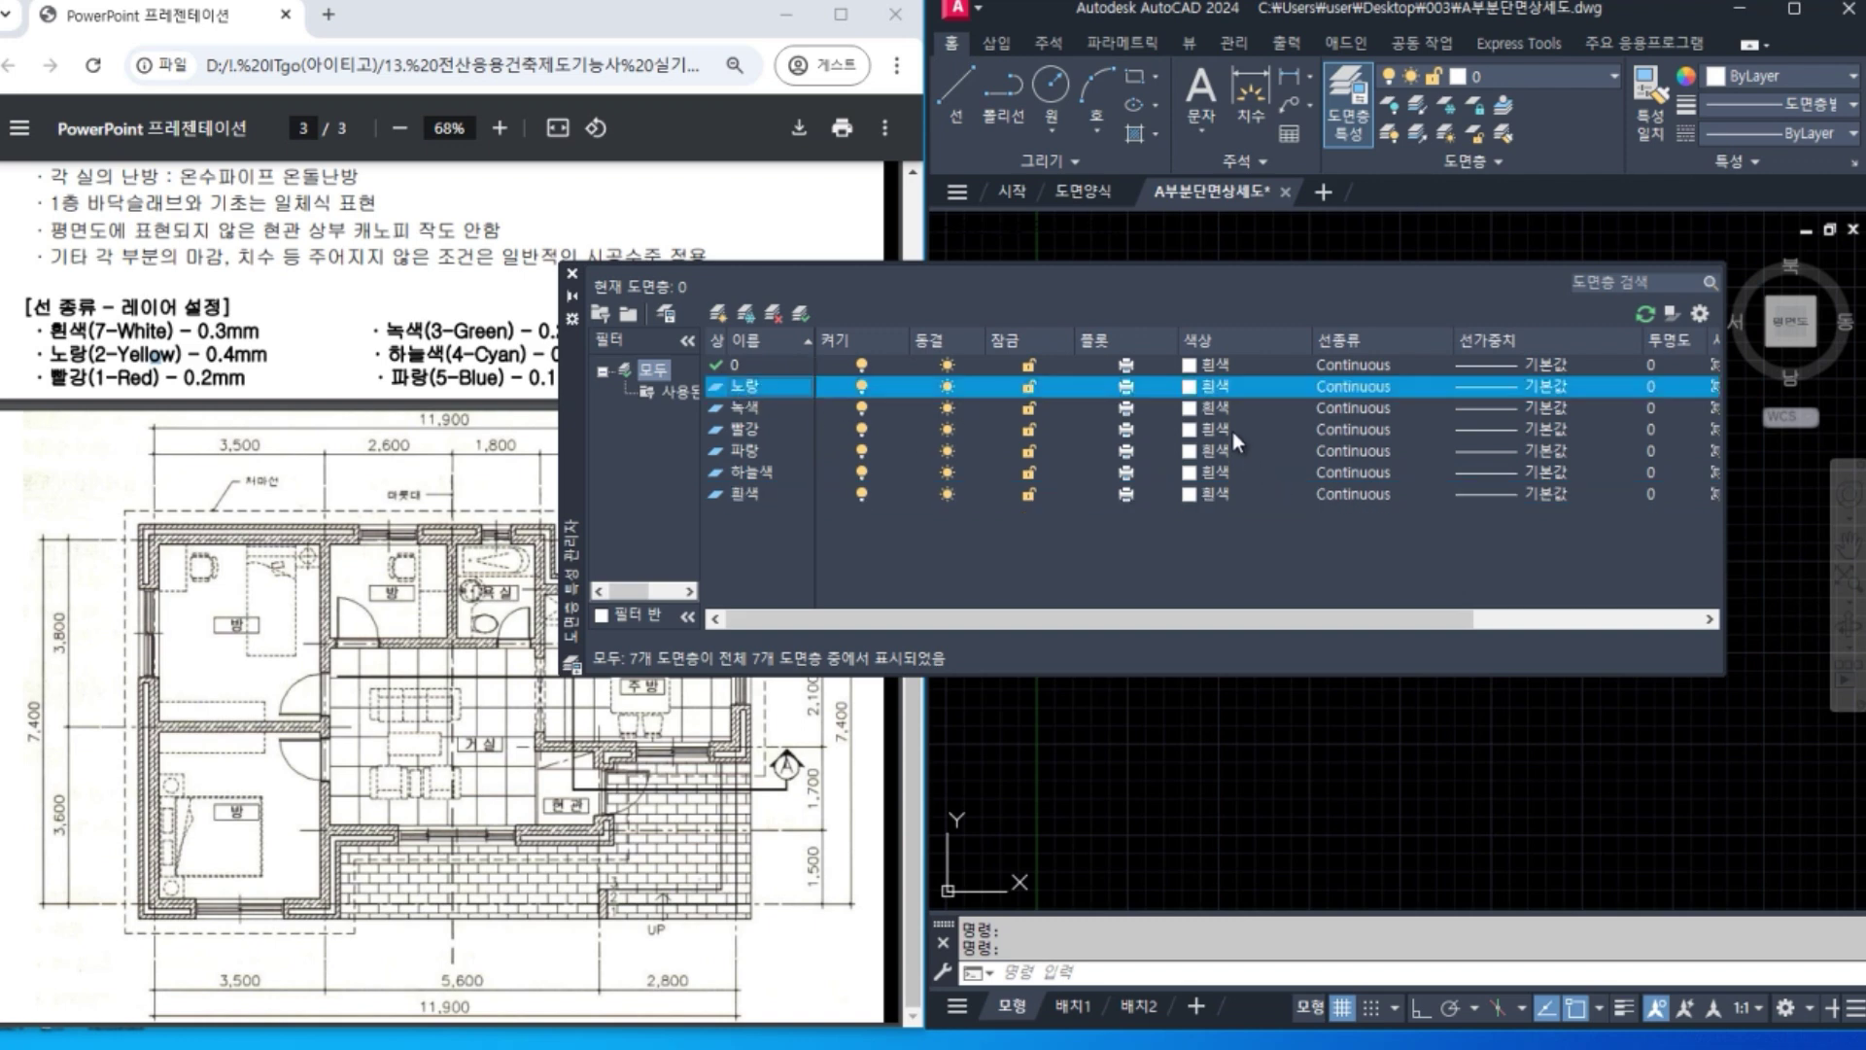
left_click(1192, 389)
type("2")
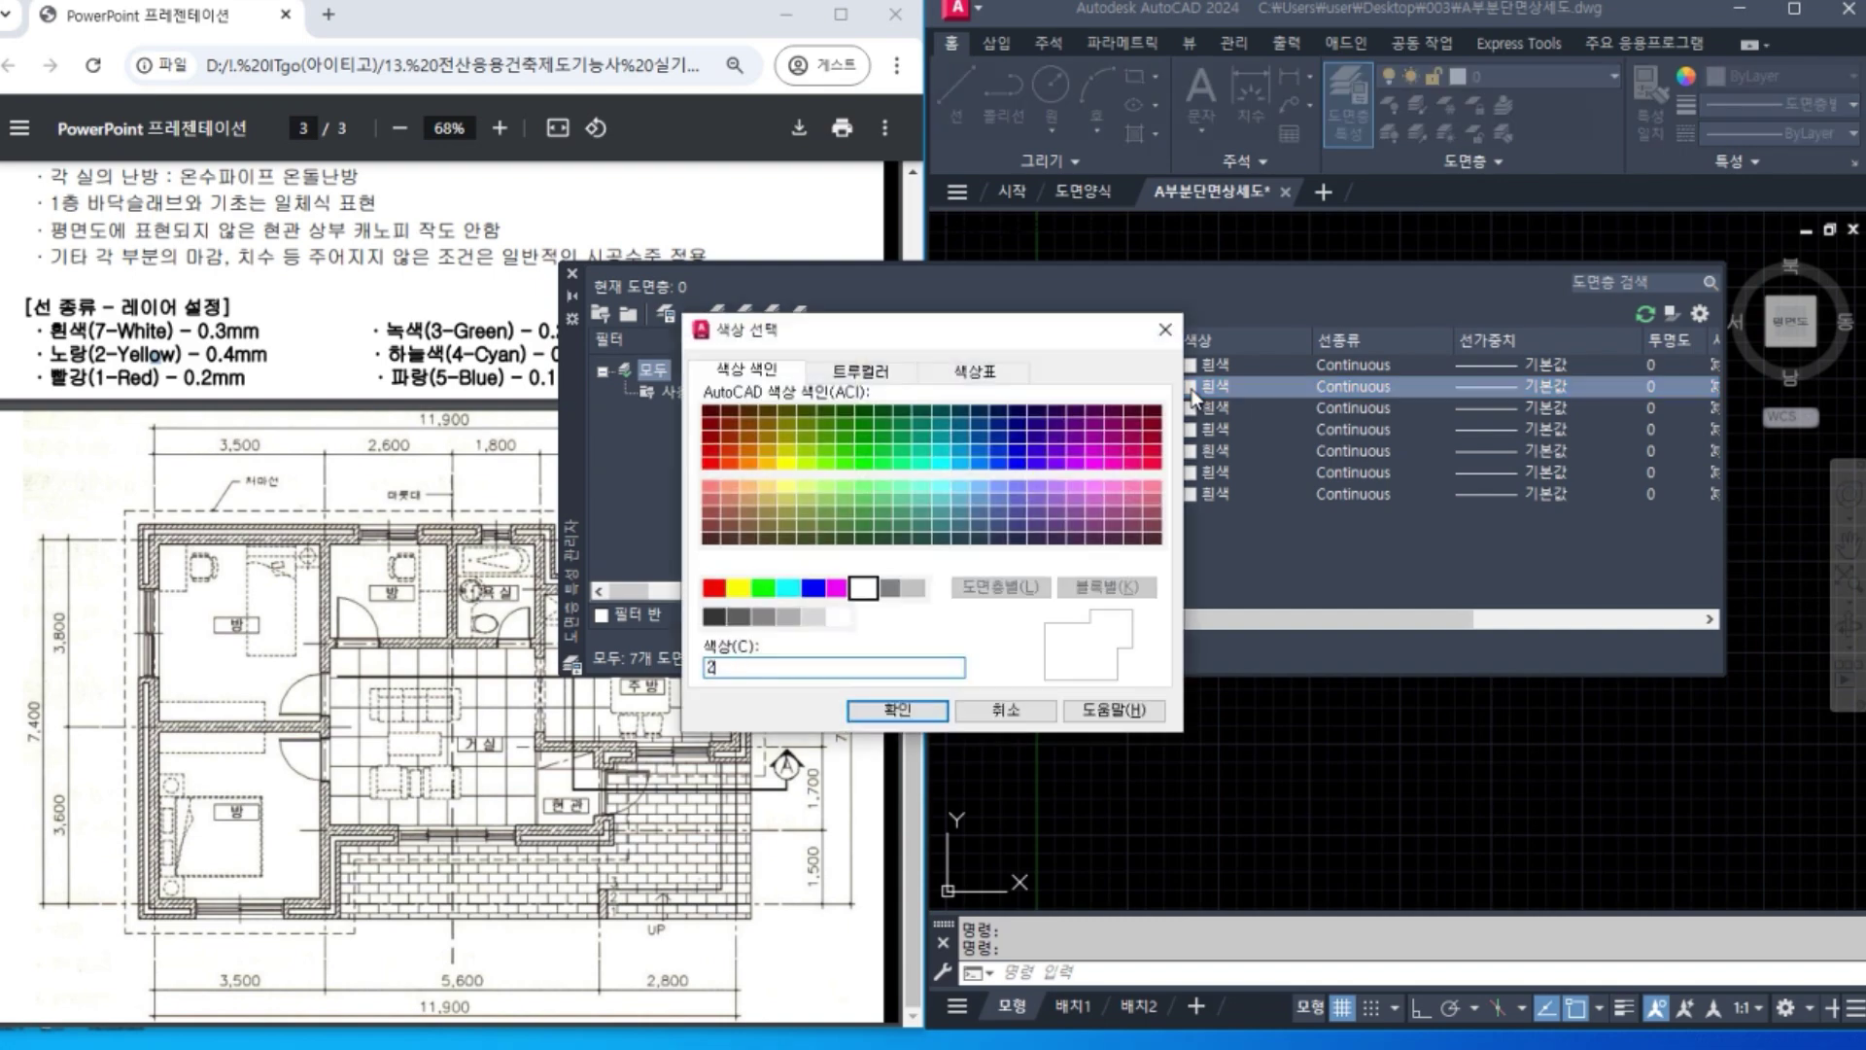
key("Return")
left_click(1190, 407)
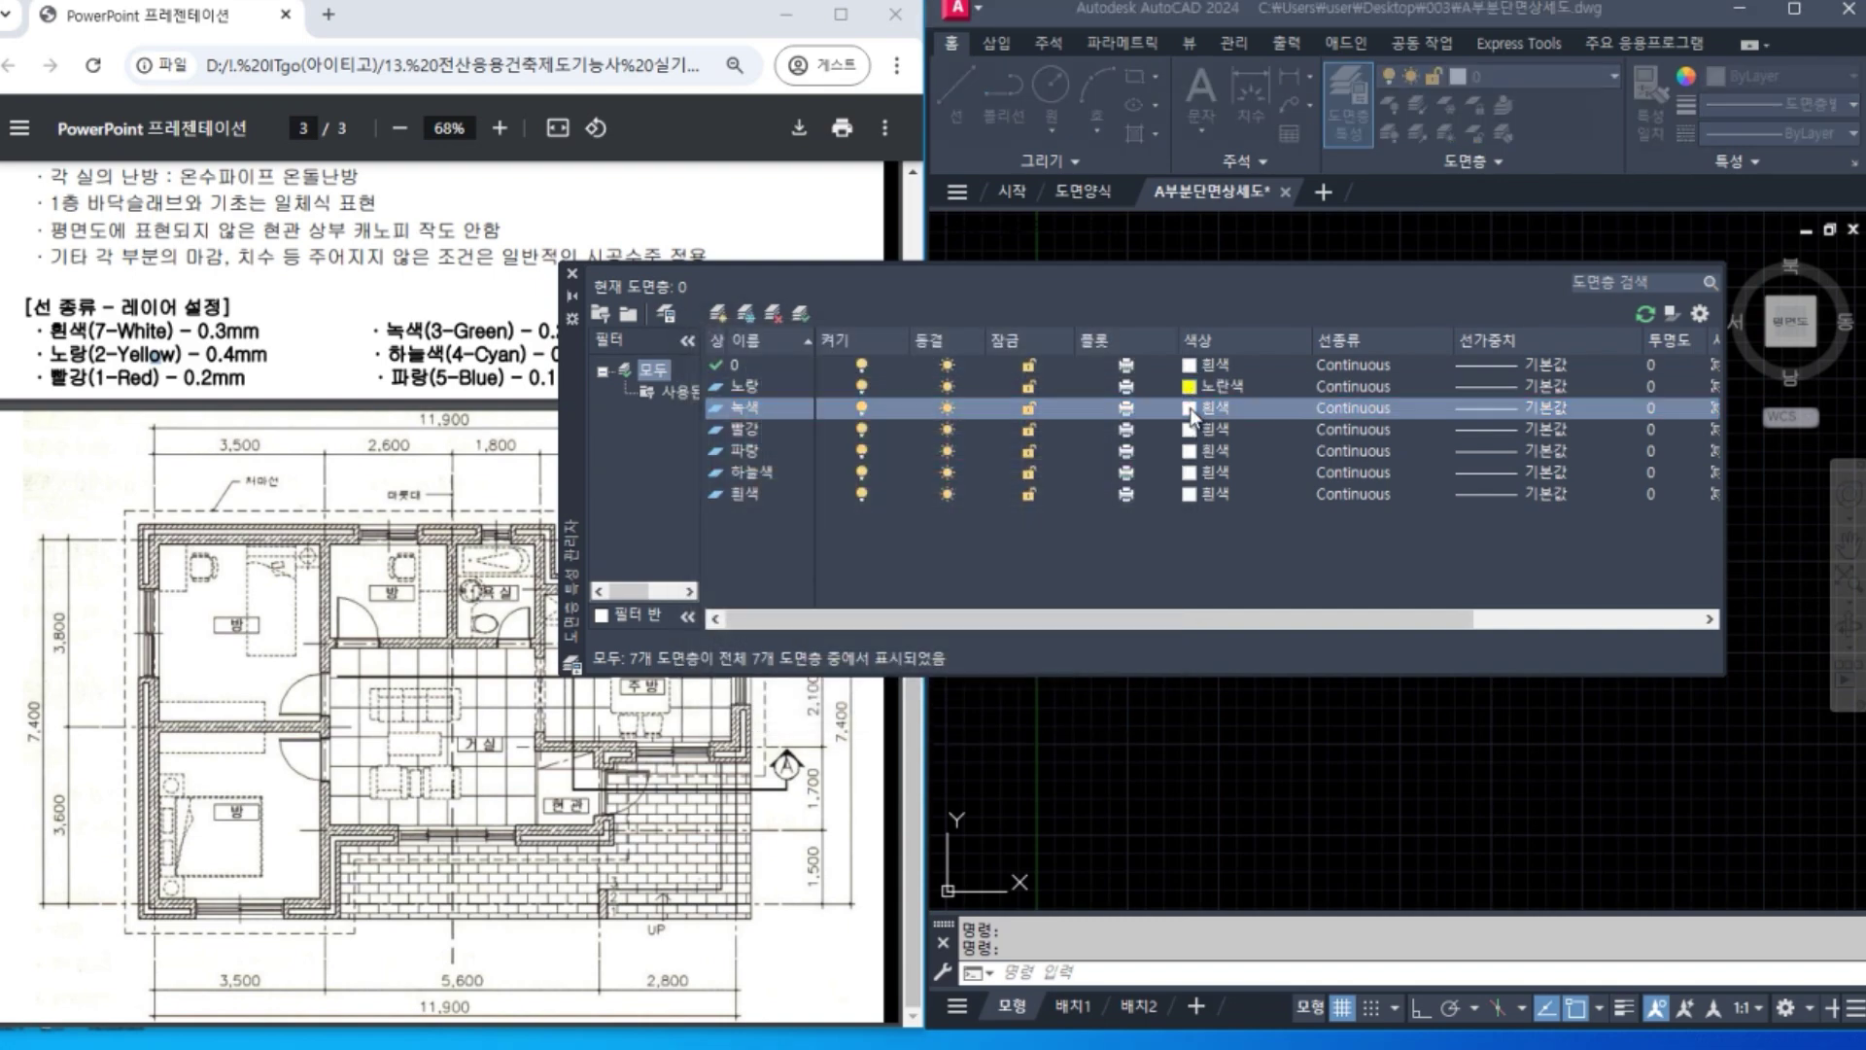
type("3")
key("Return")
left_click(1191, 429)
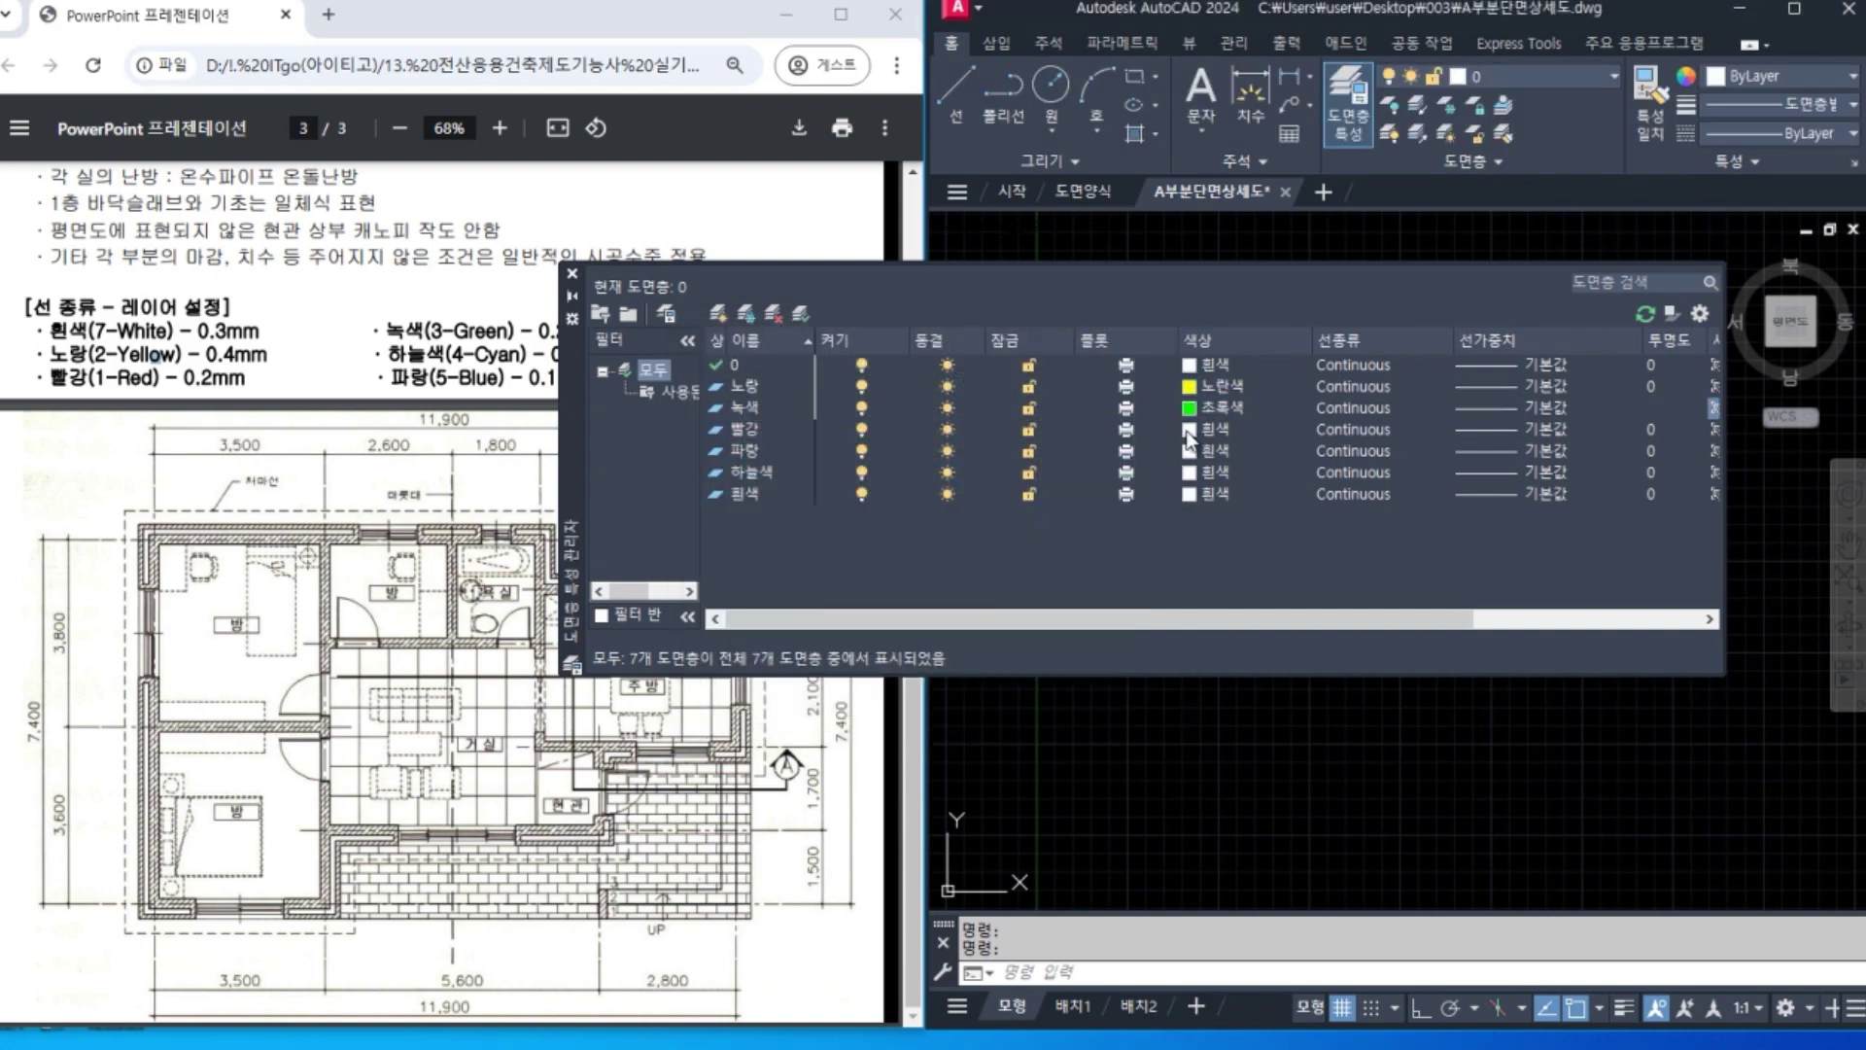
type("1")
key("Return")
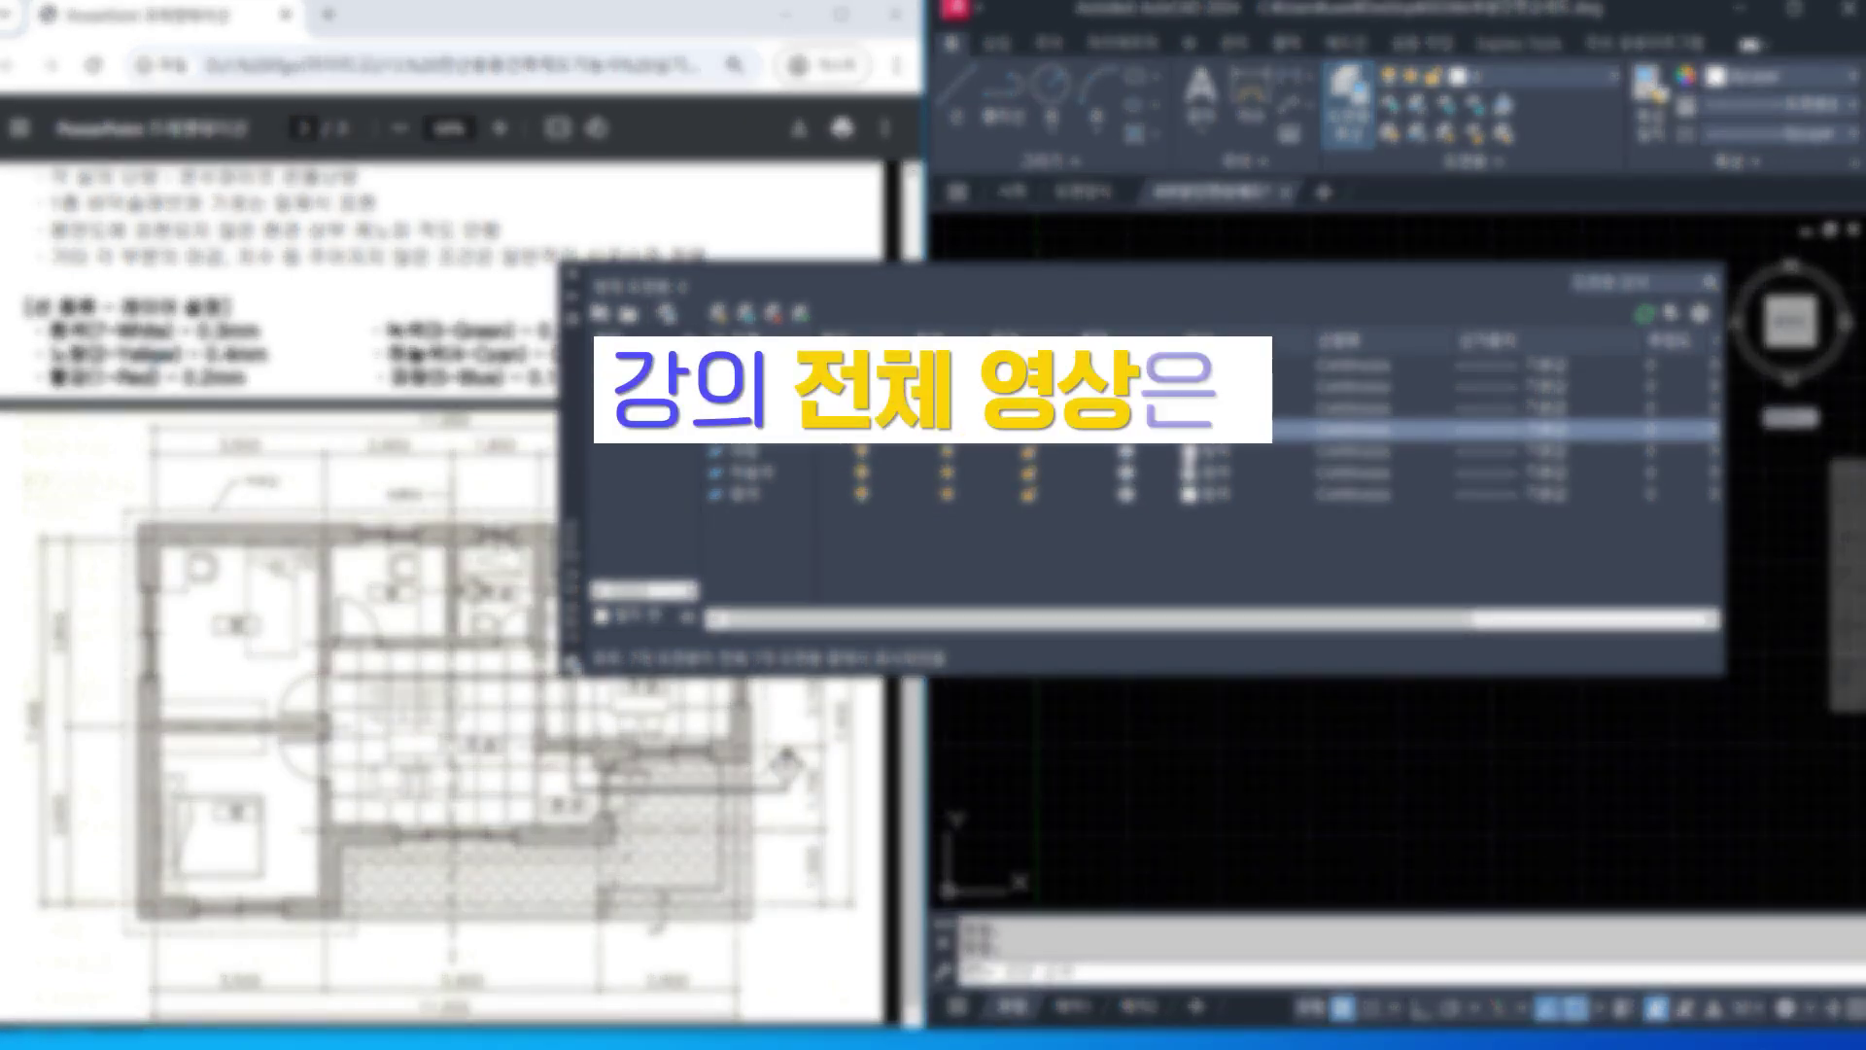
Assign color 5 to the 파랑 layer and color 4 to the 하늘색 layer.
left_click(1190, 451)
type("5")
key("Return")
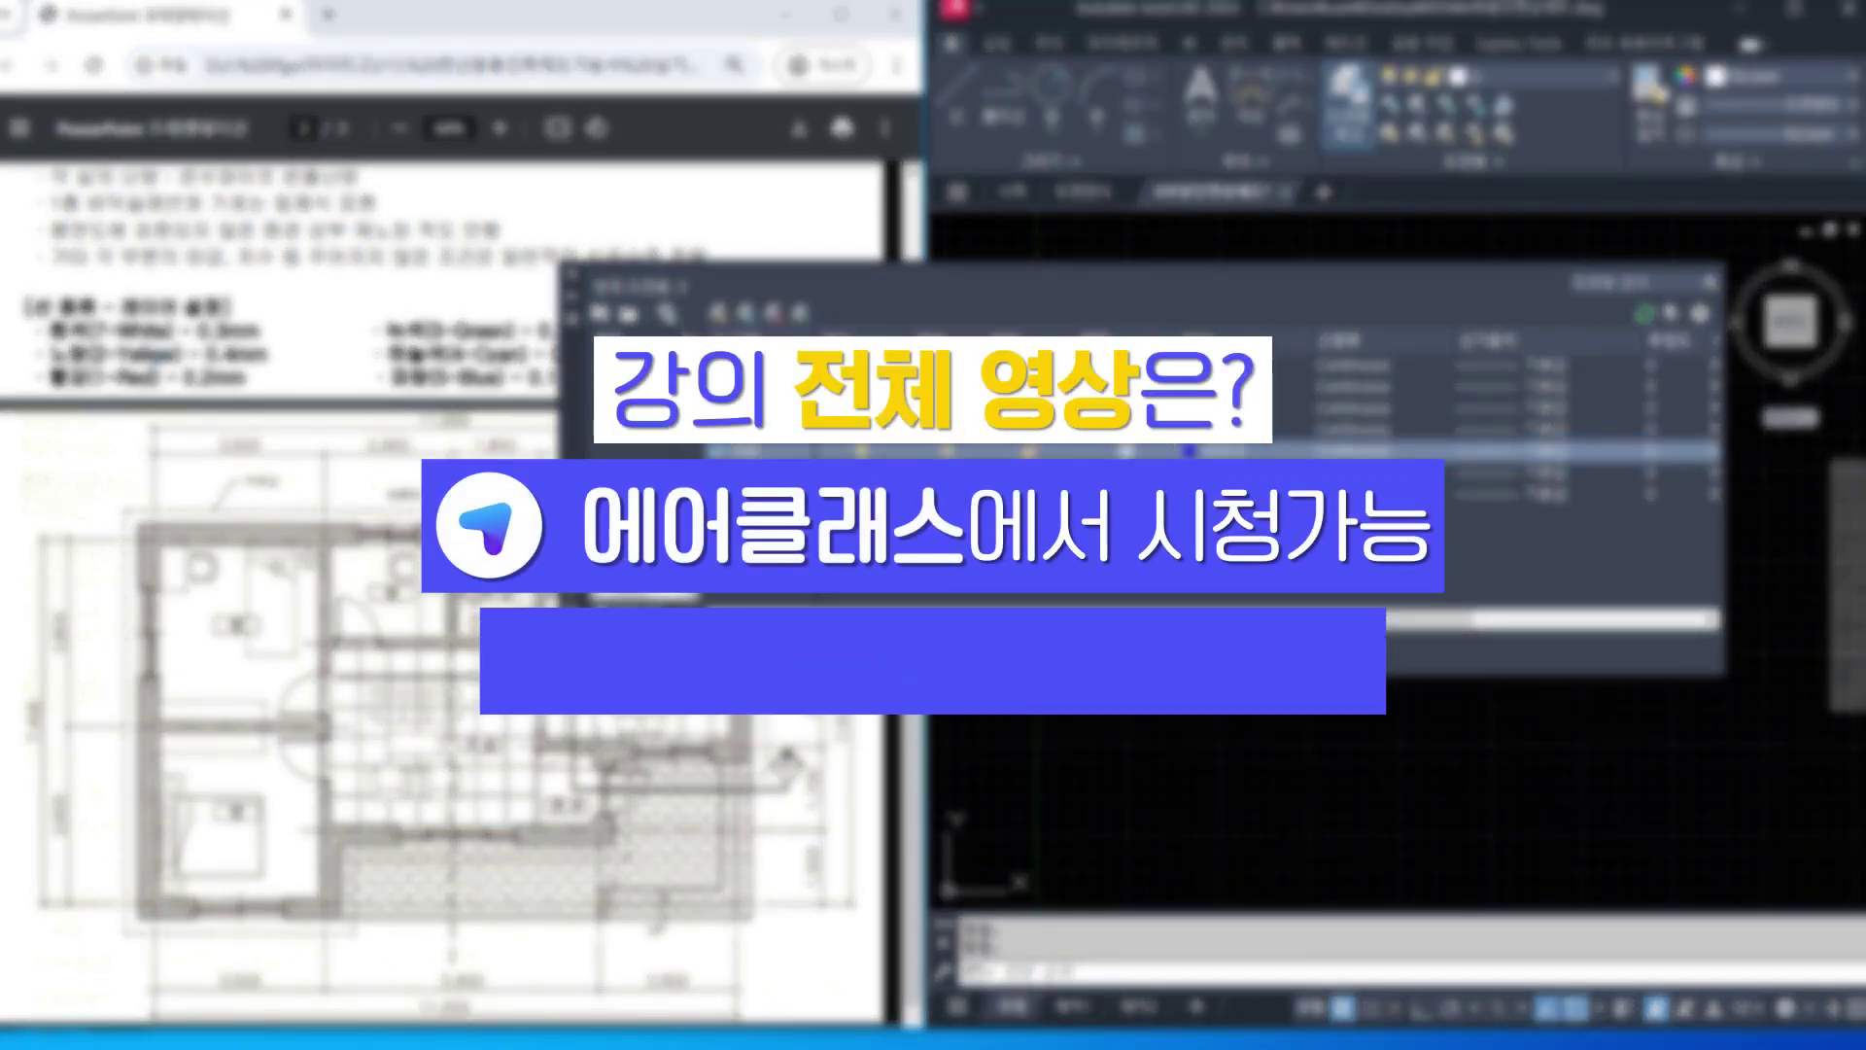
left_click(1191, 472)
type("4")
key("Return")
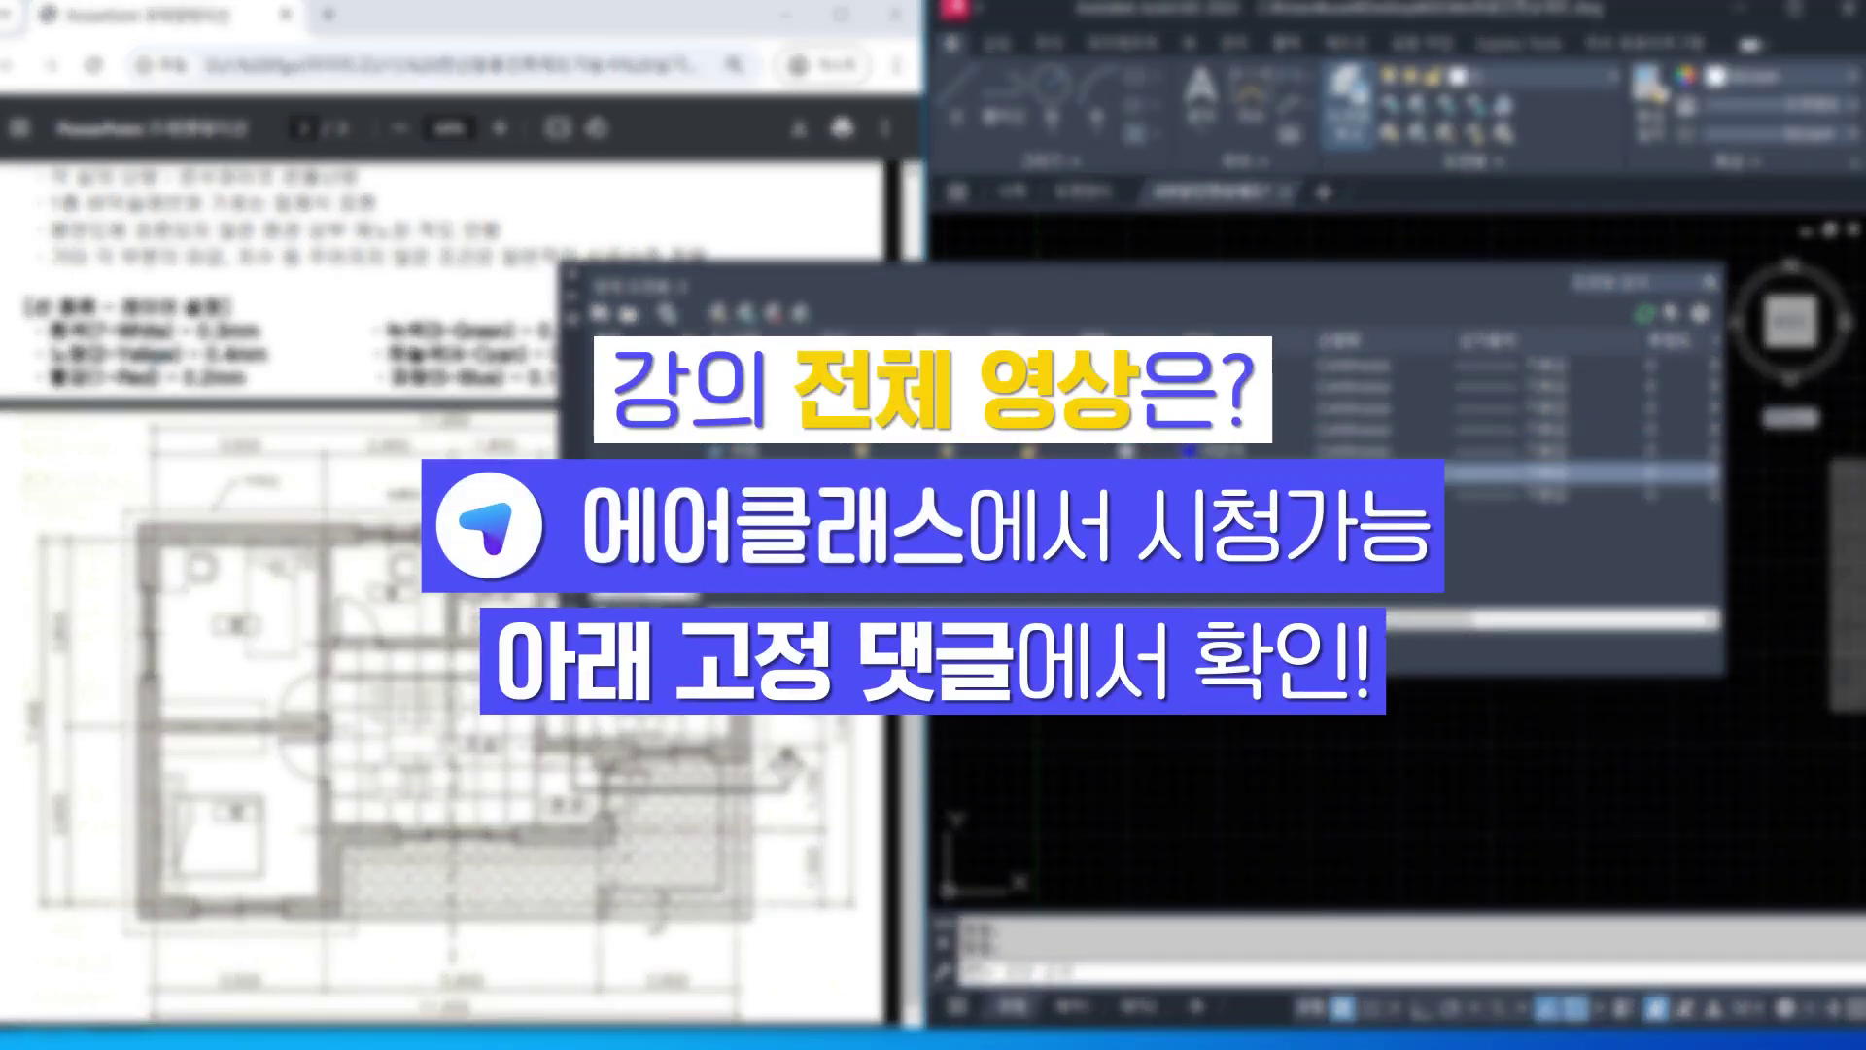
From the 빨강 layer's linetype setting, load the BATTING, CENTER and HIDDEN linetypes from acadiso.lin.
left_click(760, 428)
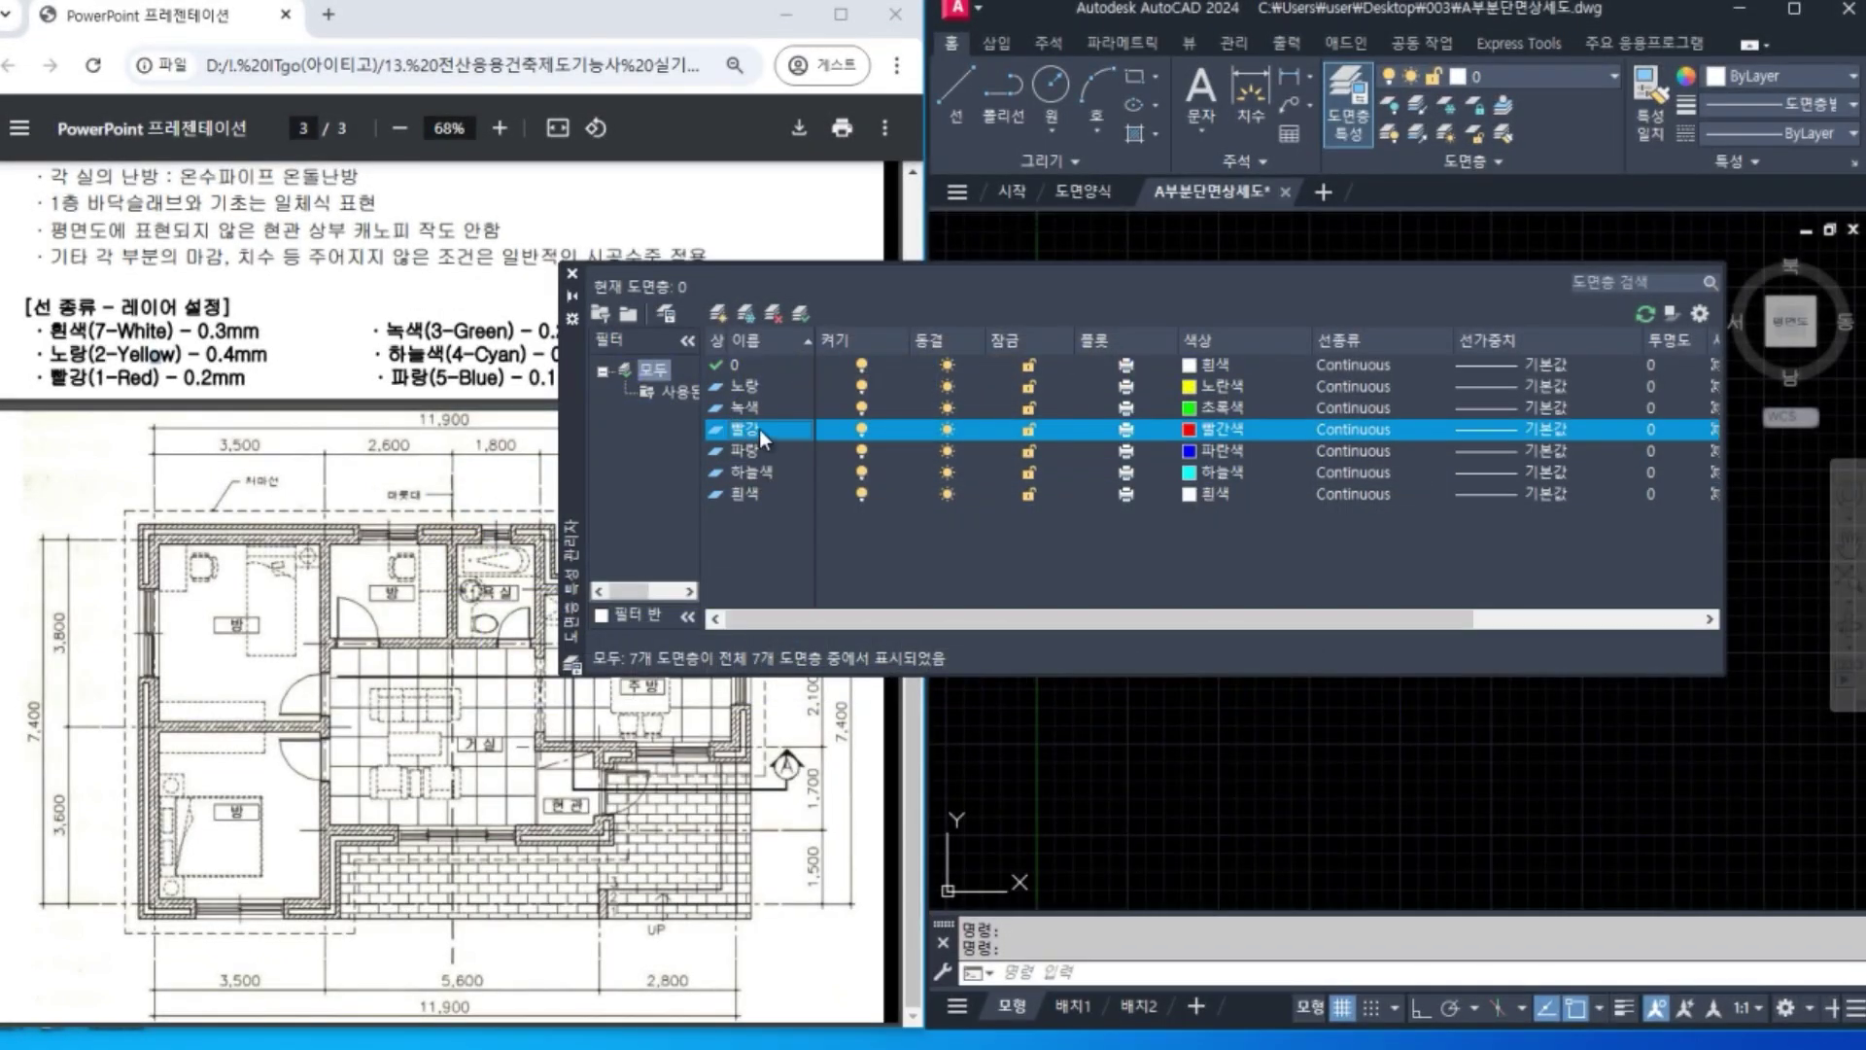
left_click(1340, 430)
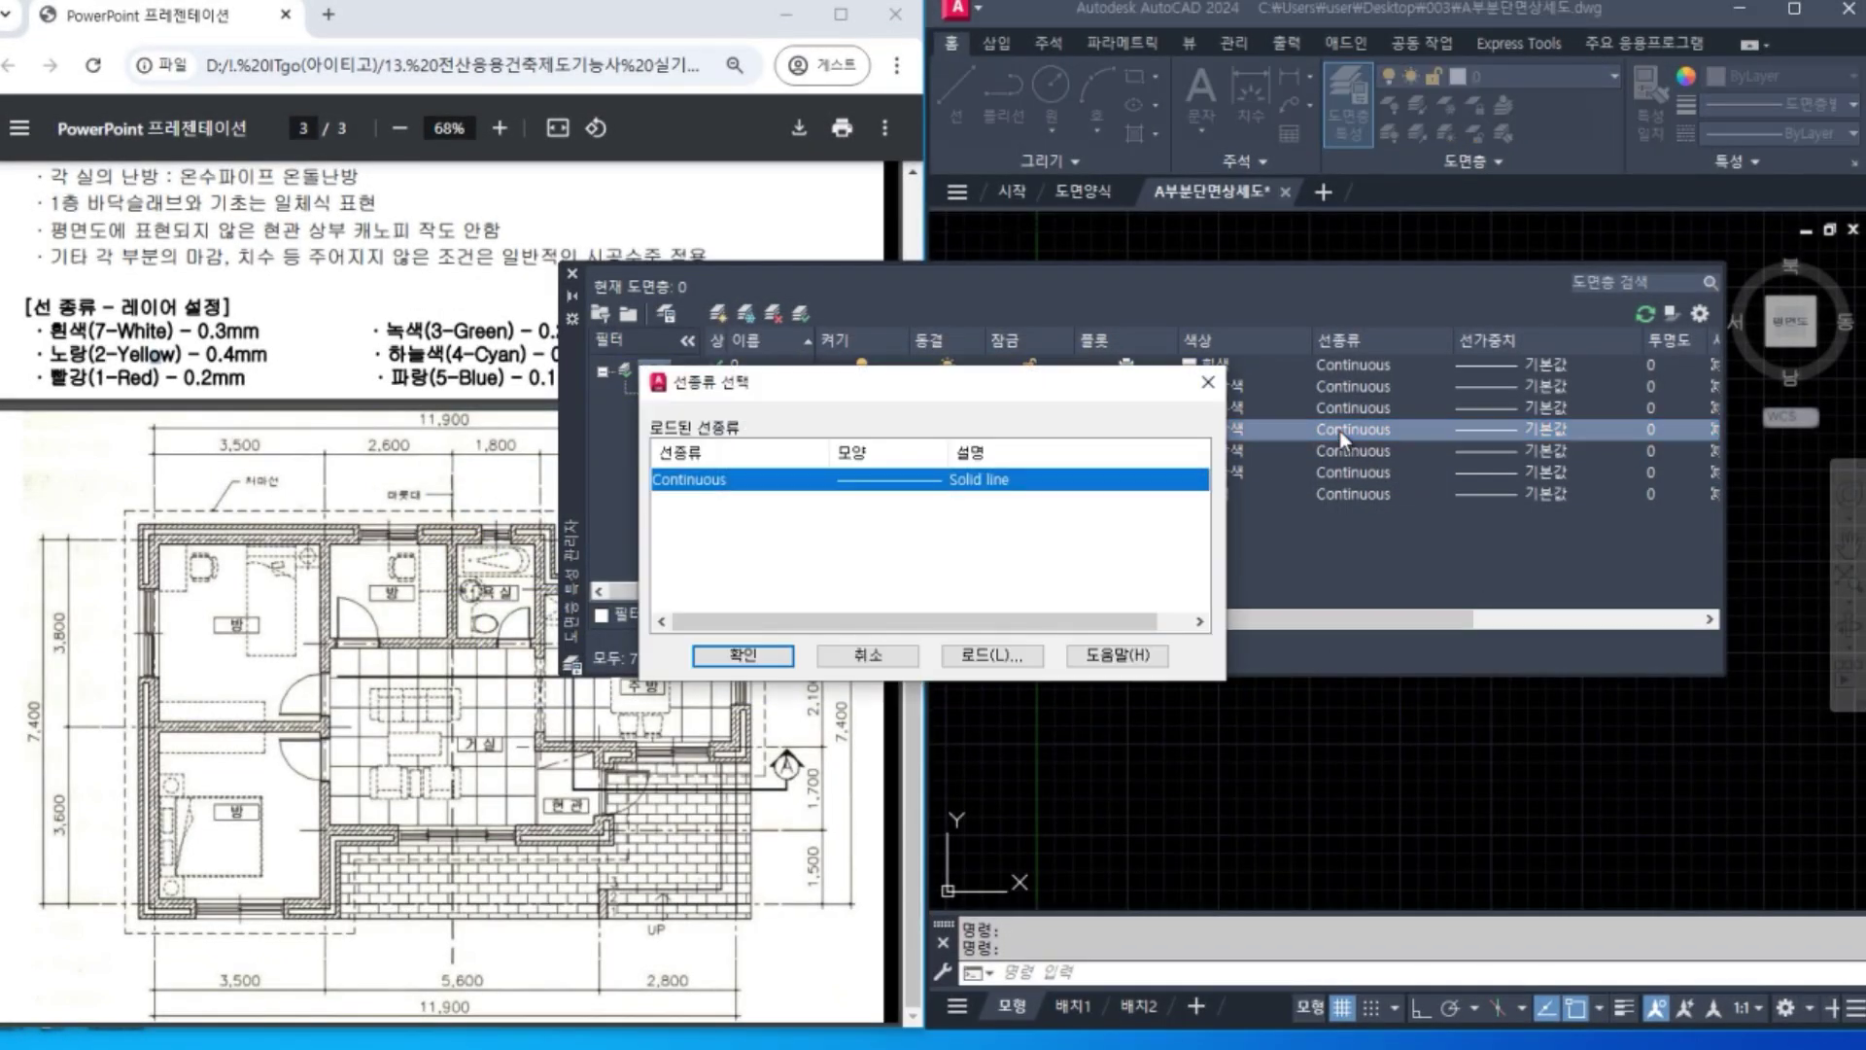
left_click(991, 655)
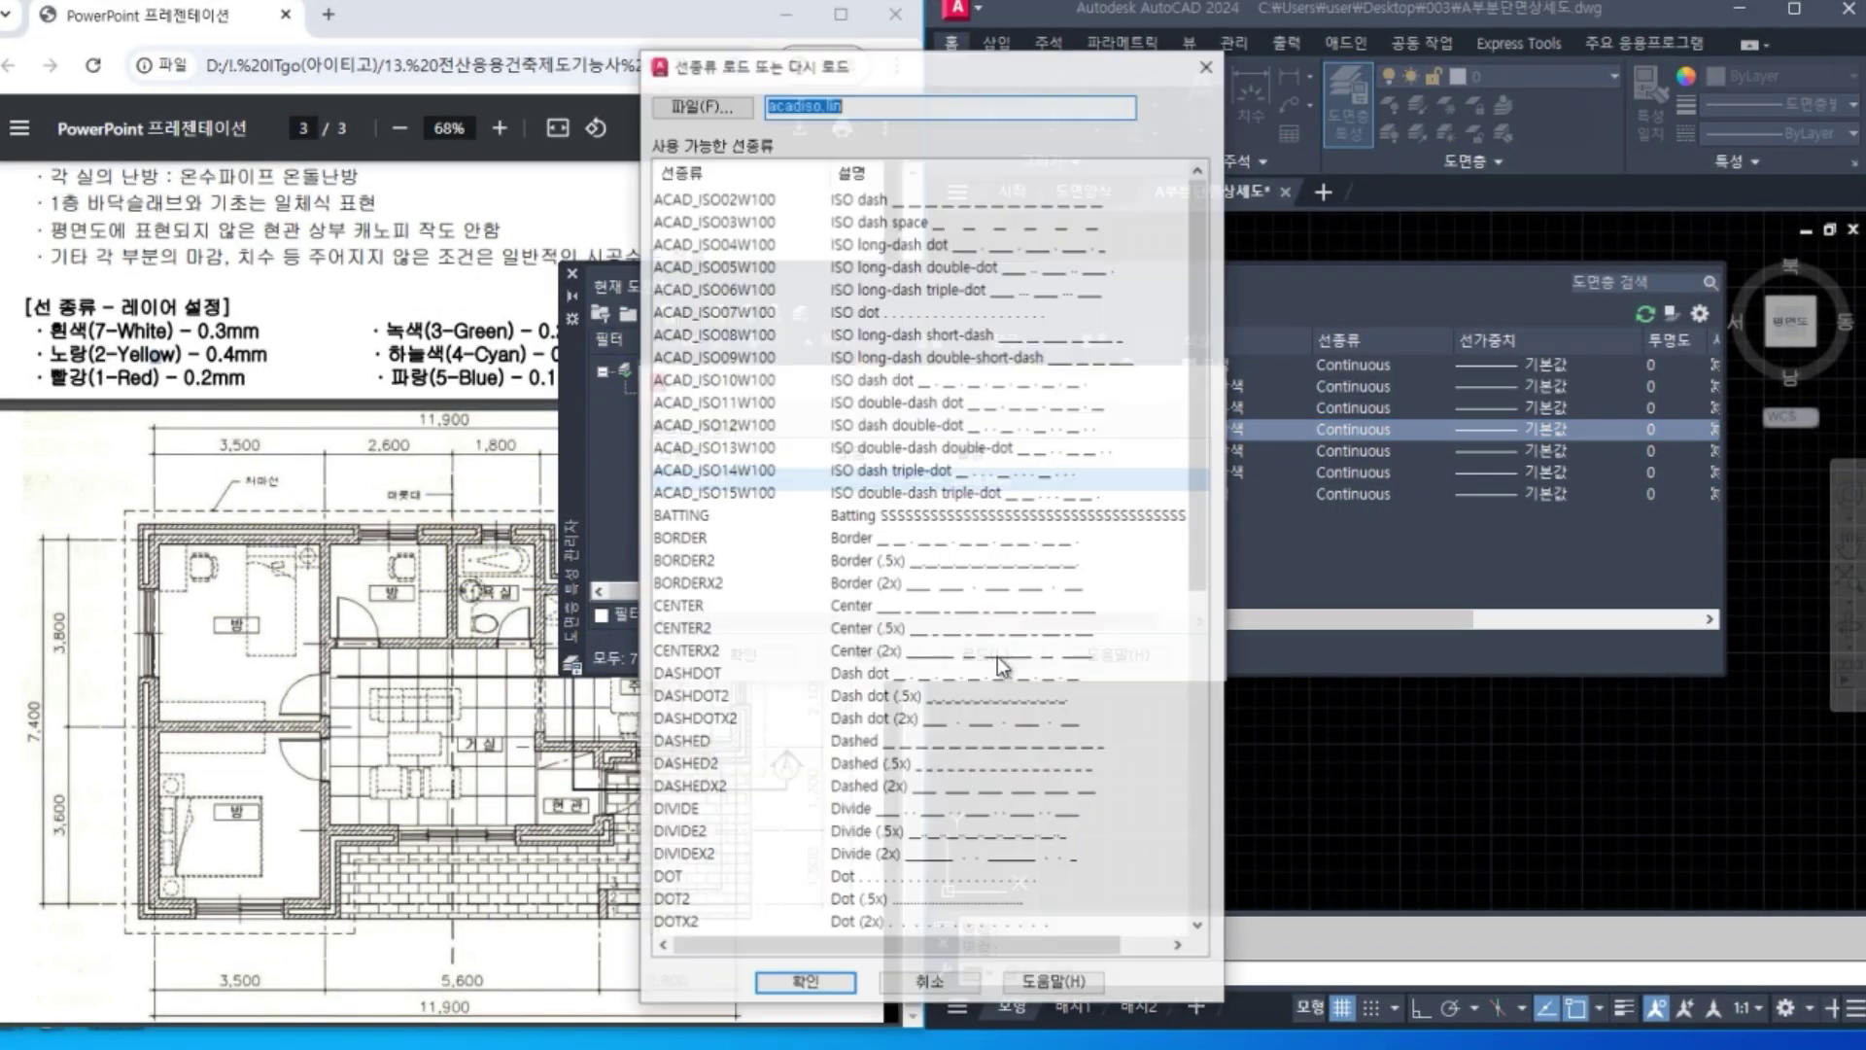
left_click(698, 523)
left_click(690, 611, "ctrl")
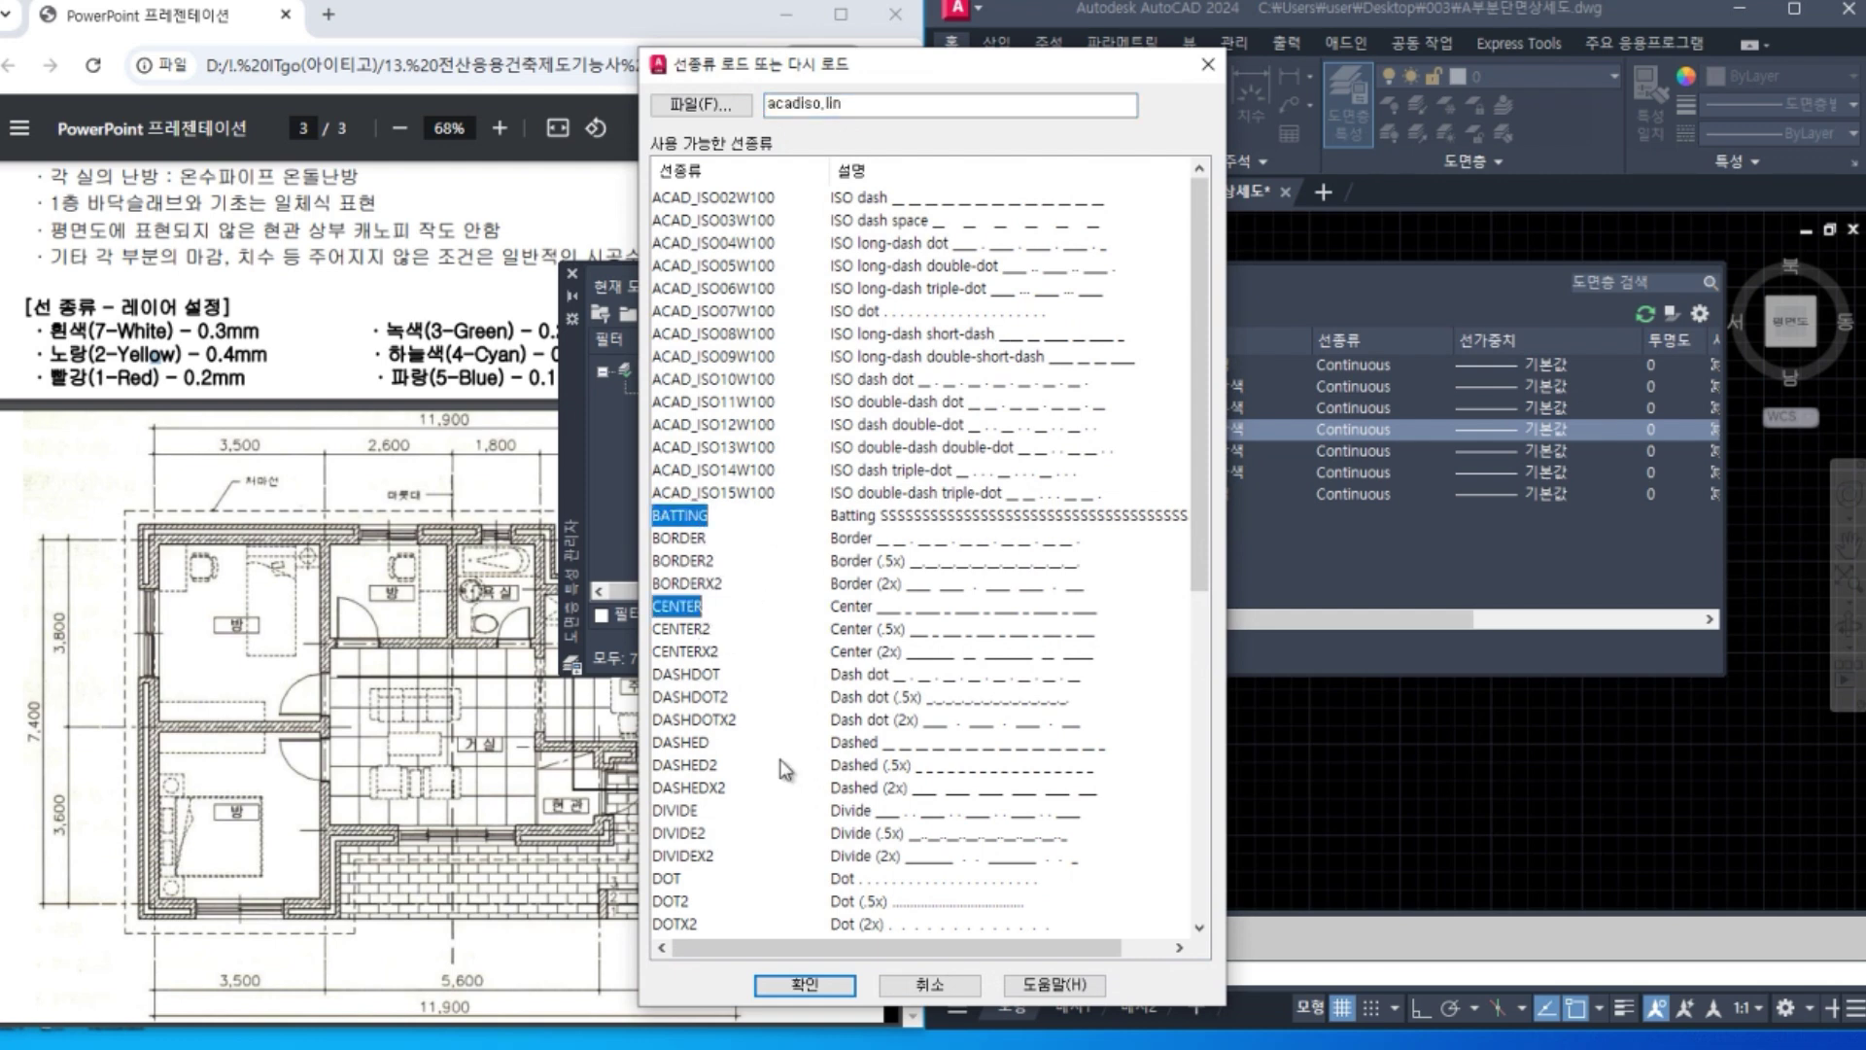
scroll(764, 843, "down", 3)
left_click(681, 810, "ctrl")
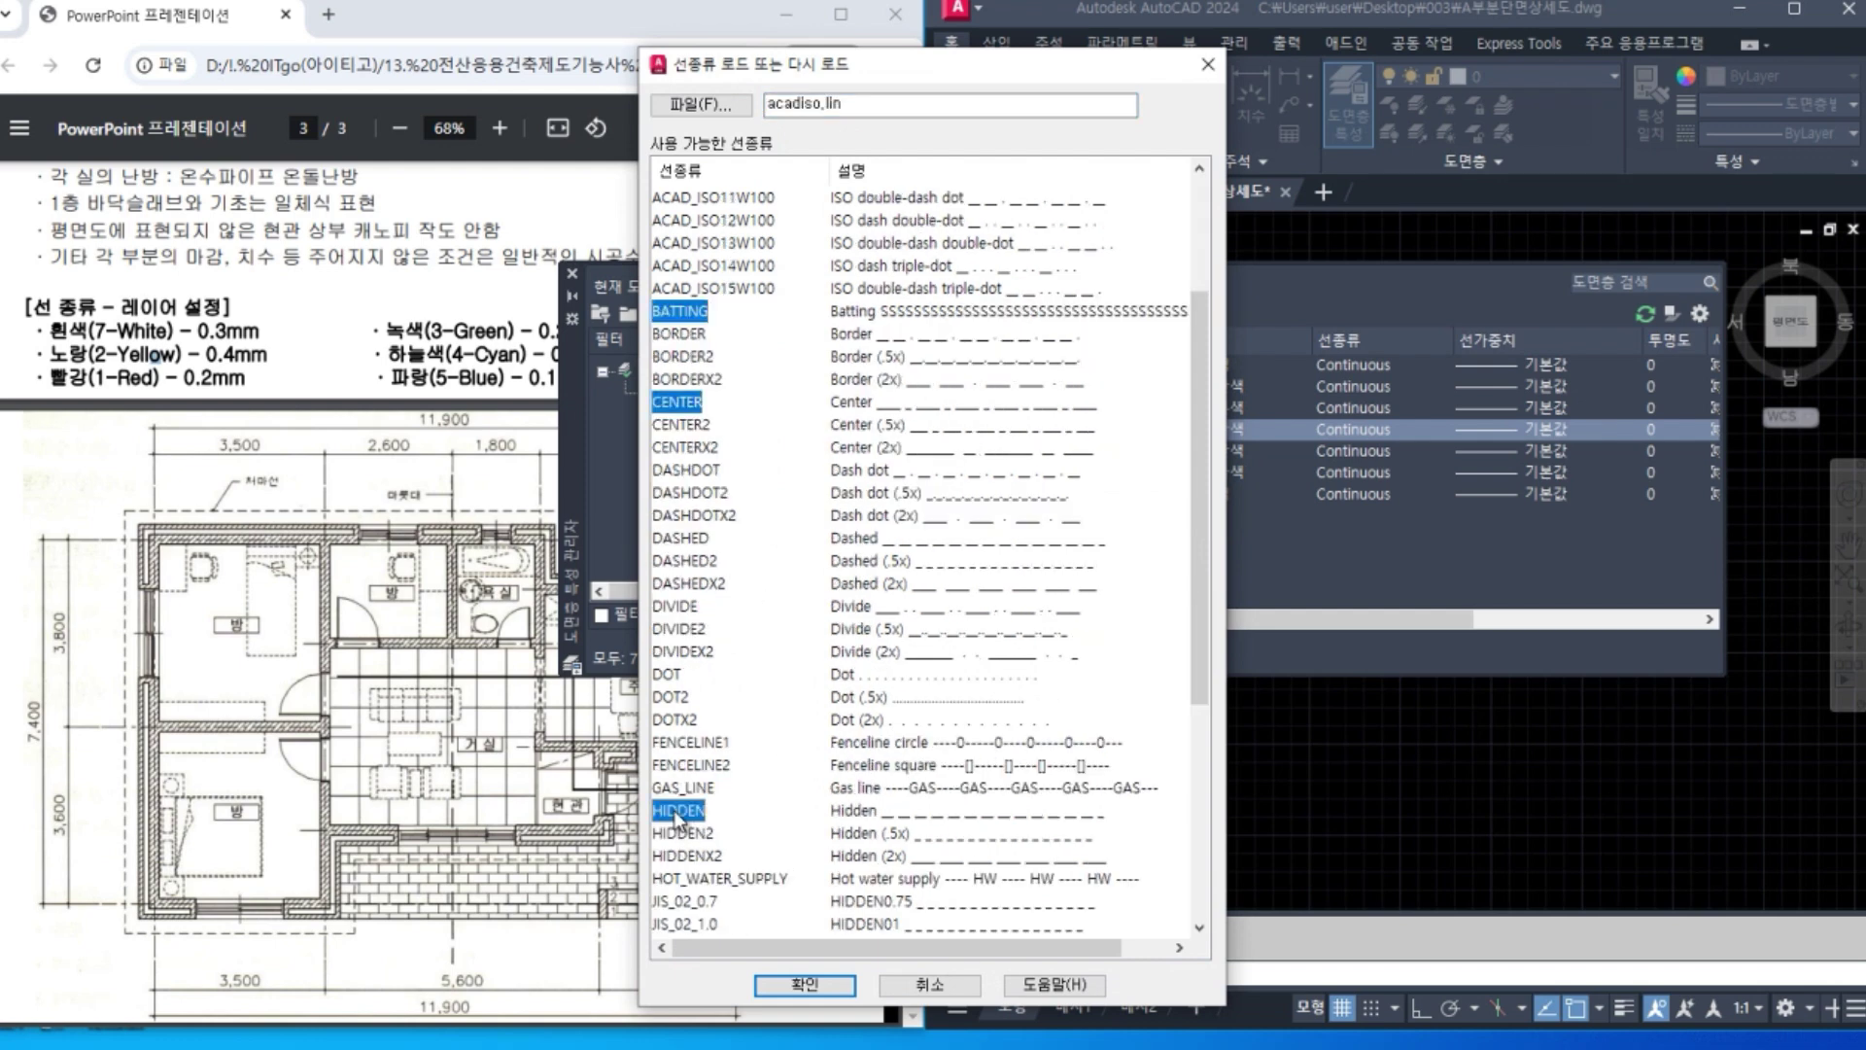
left_click(782, 985)
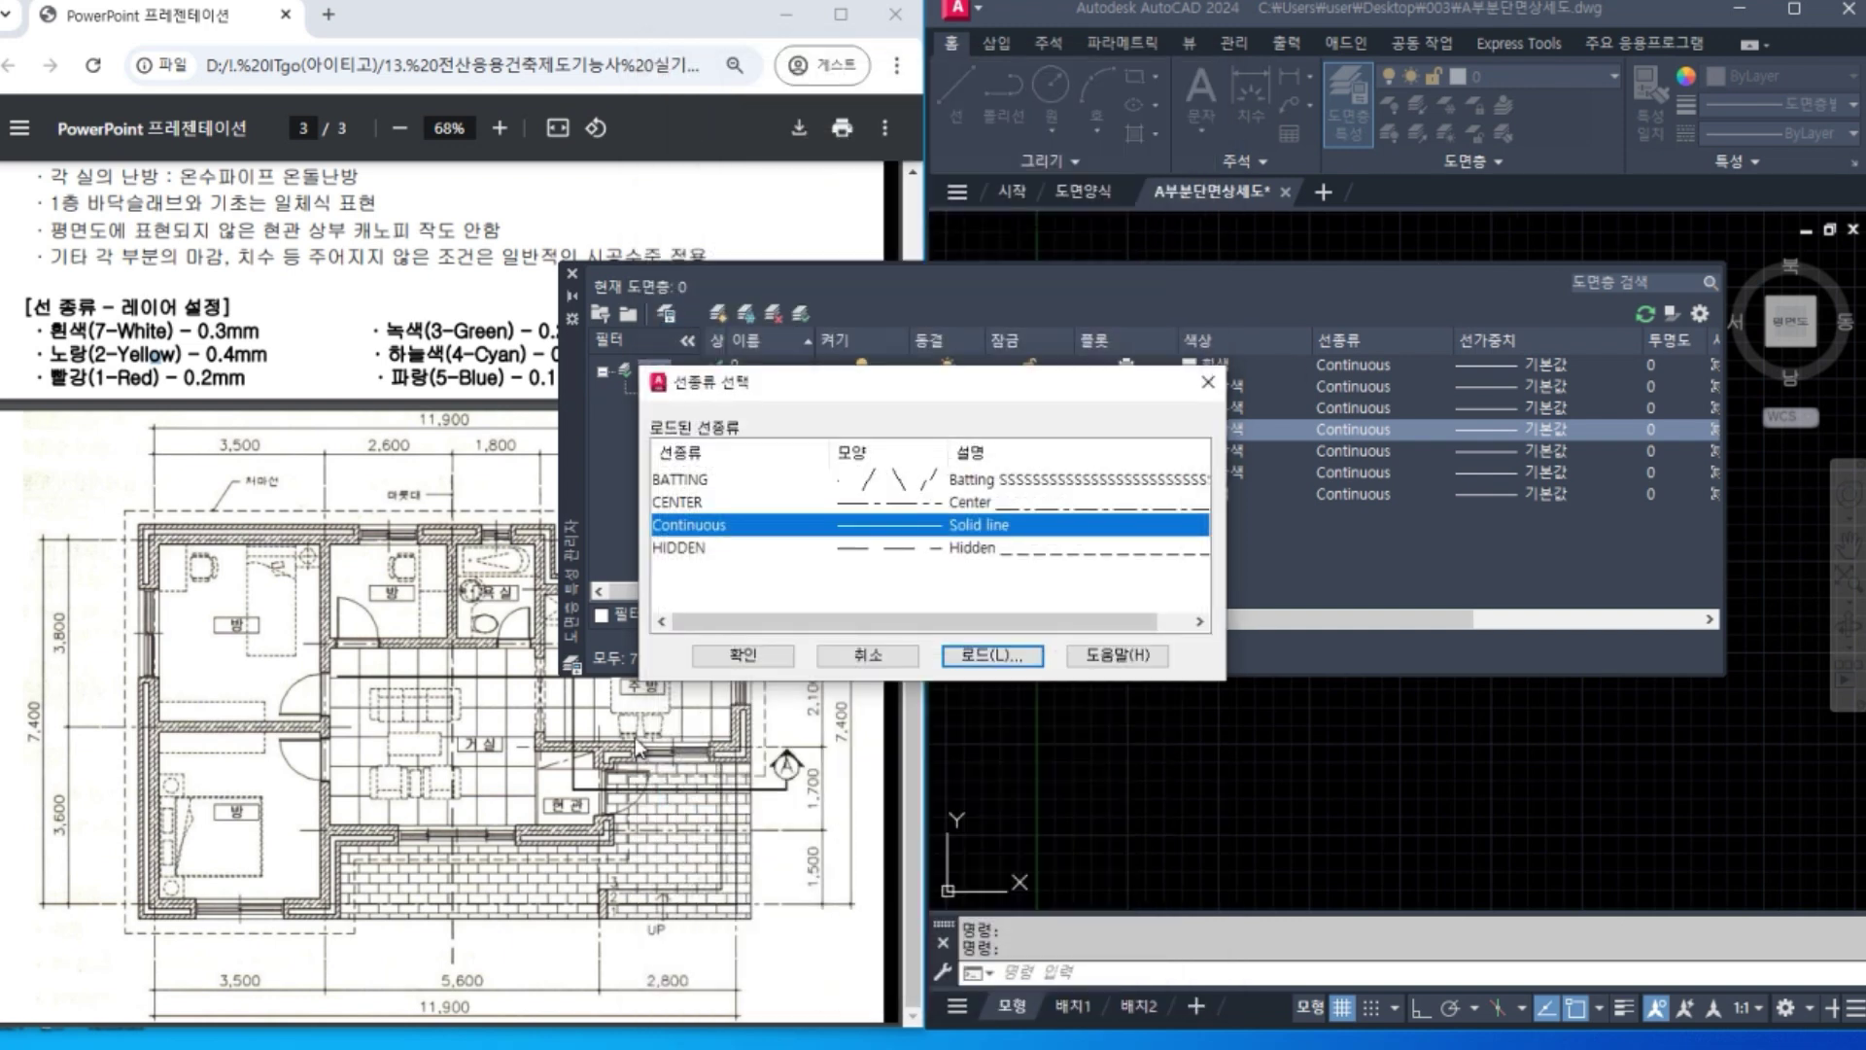
Assign the CENTER linetype to the 빨강 layer and select the 노랑 layer.
left_click(681, 502)
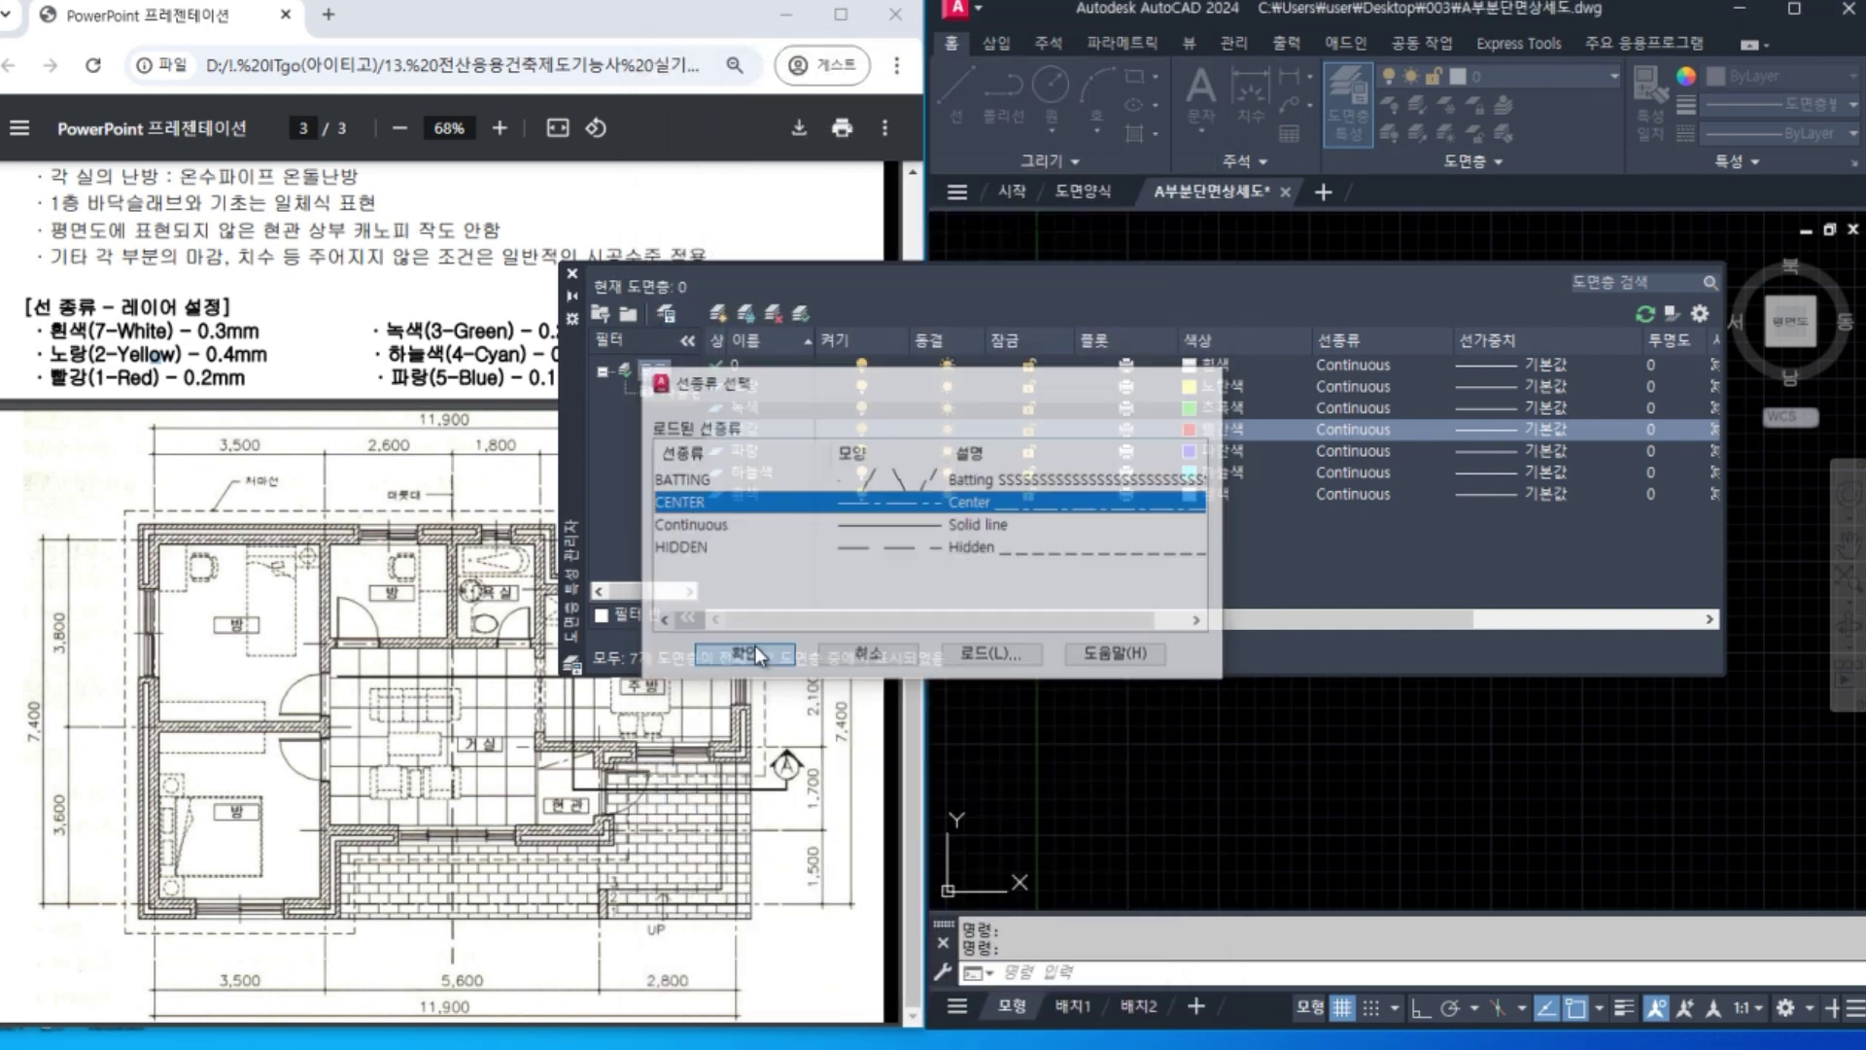
left_click(755, 647)
left_click(748, 388)
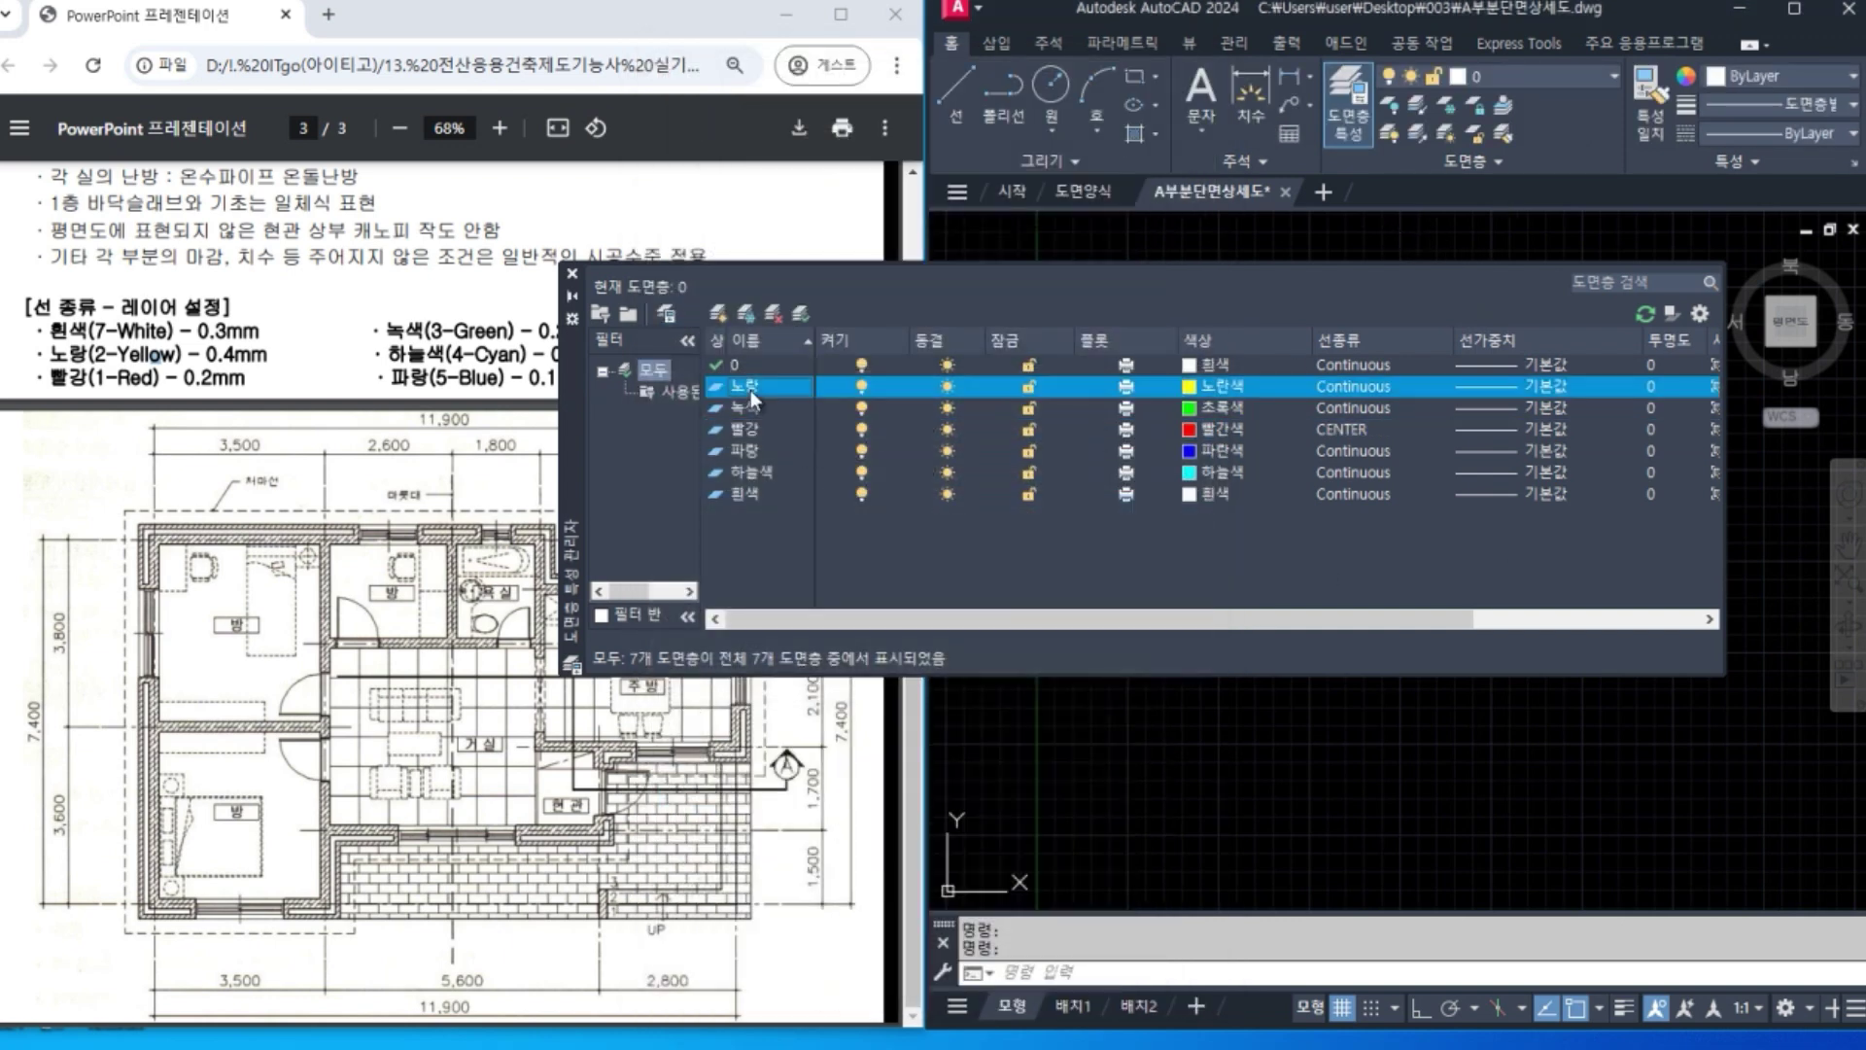
Make 노랑 the current layer and draw a long horizontal line across the drawing area with Ortho on.
left_click(800, 313)
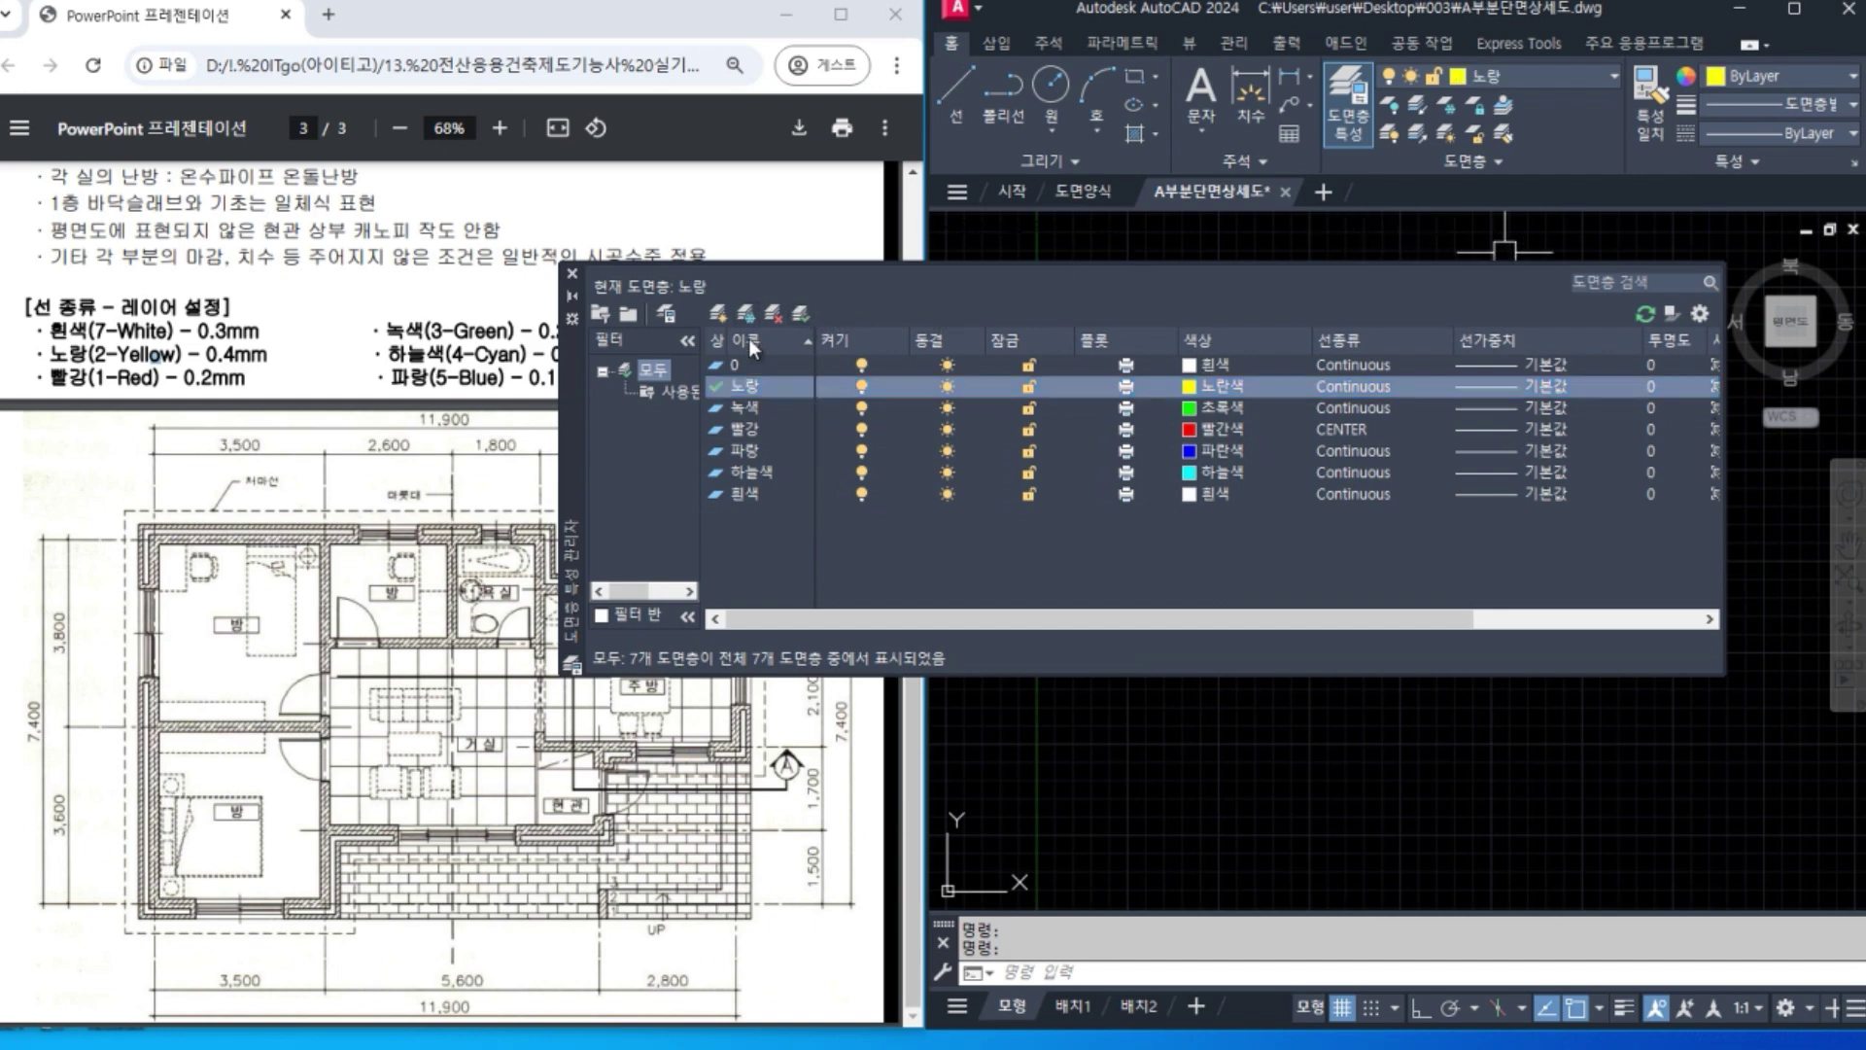
left_click(572, 274)
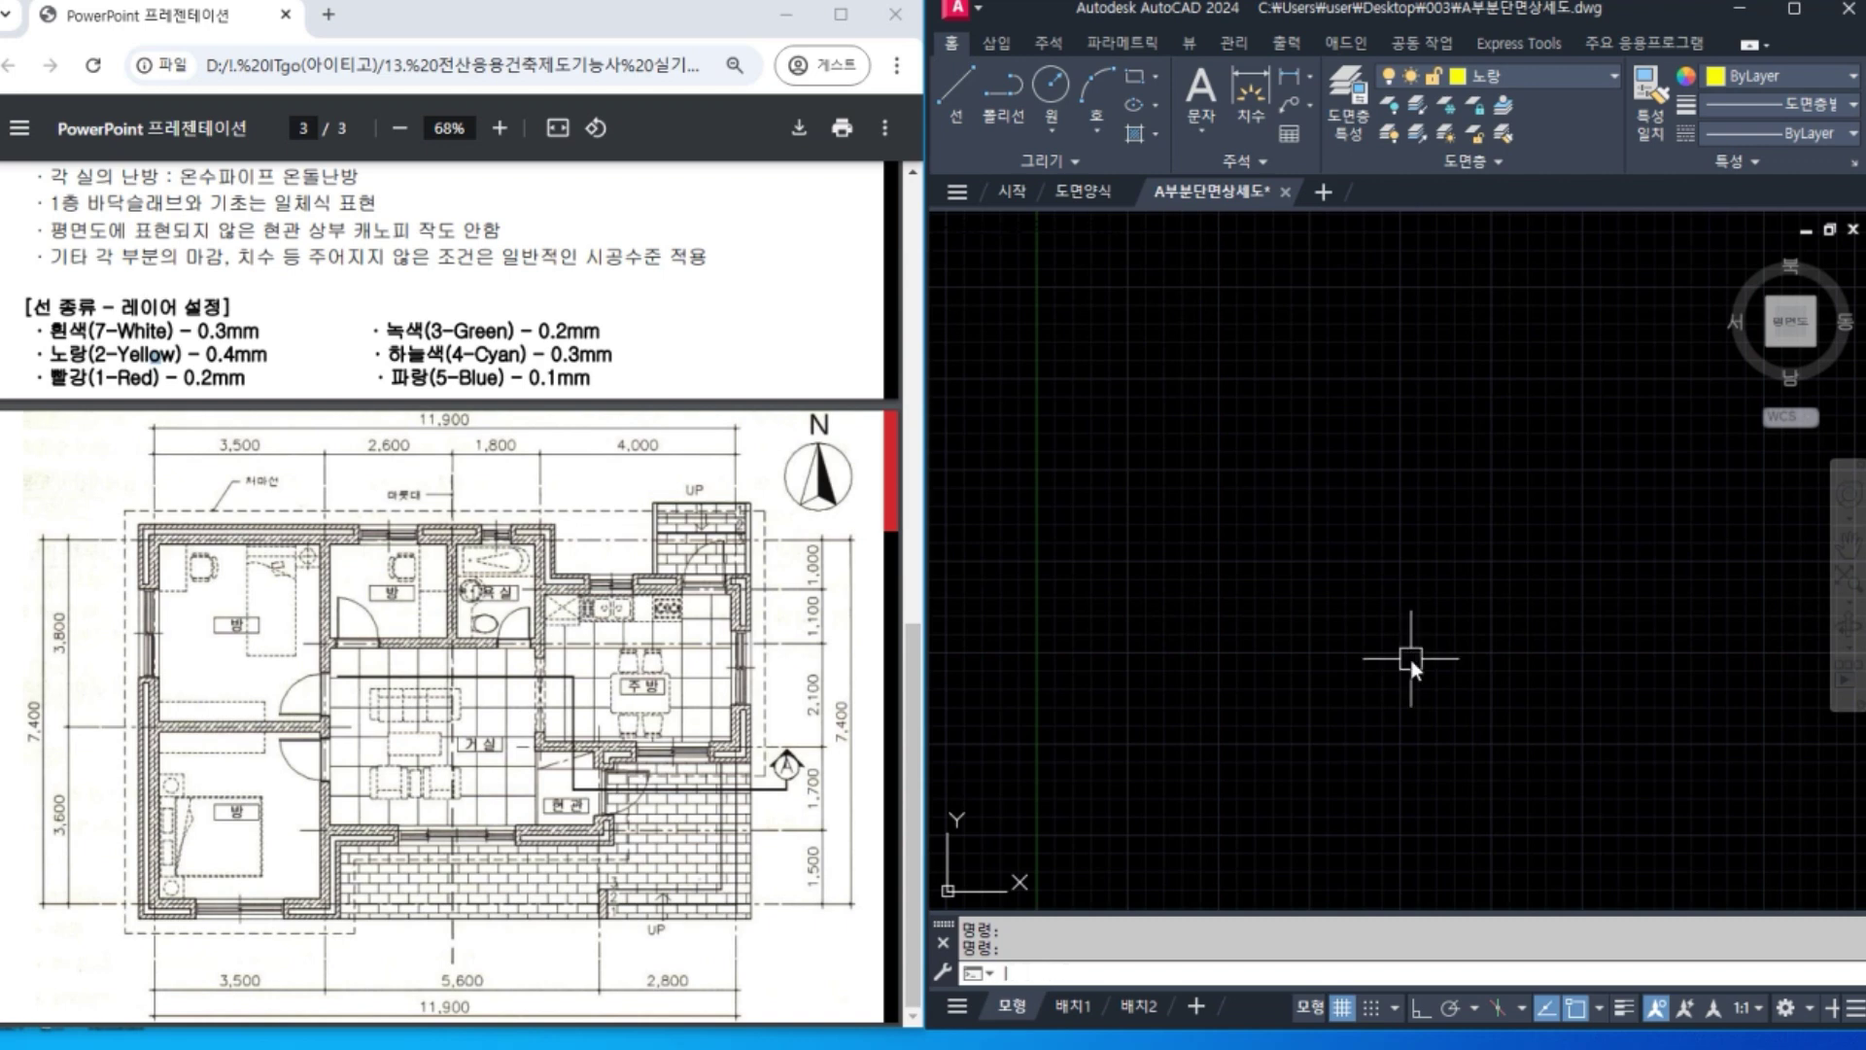
key("Return")
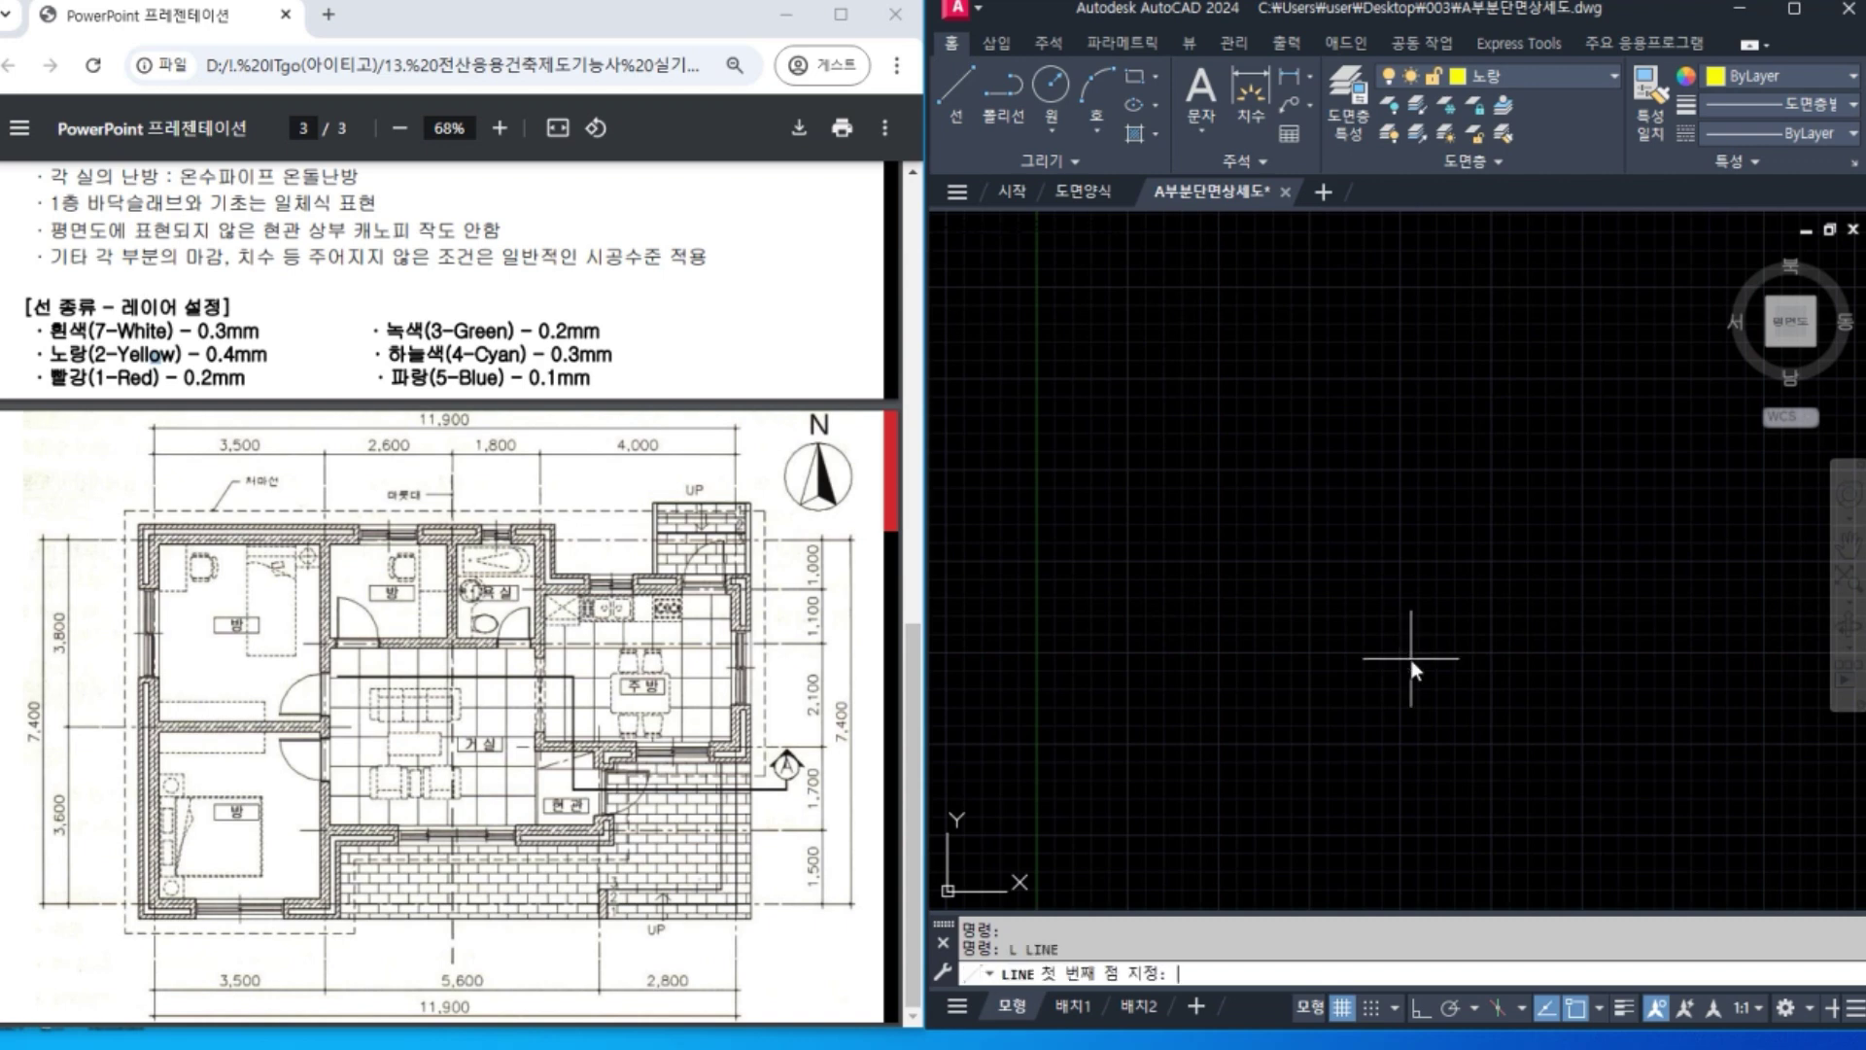
left_click(1013, 653)
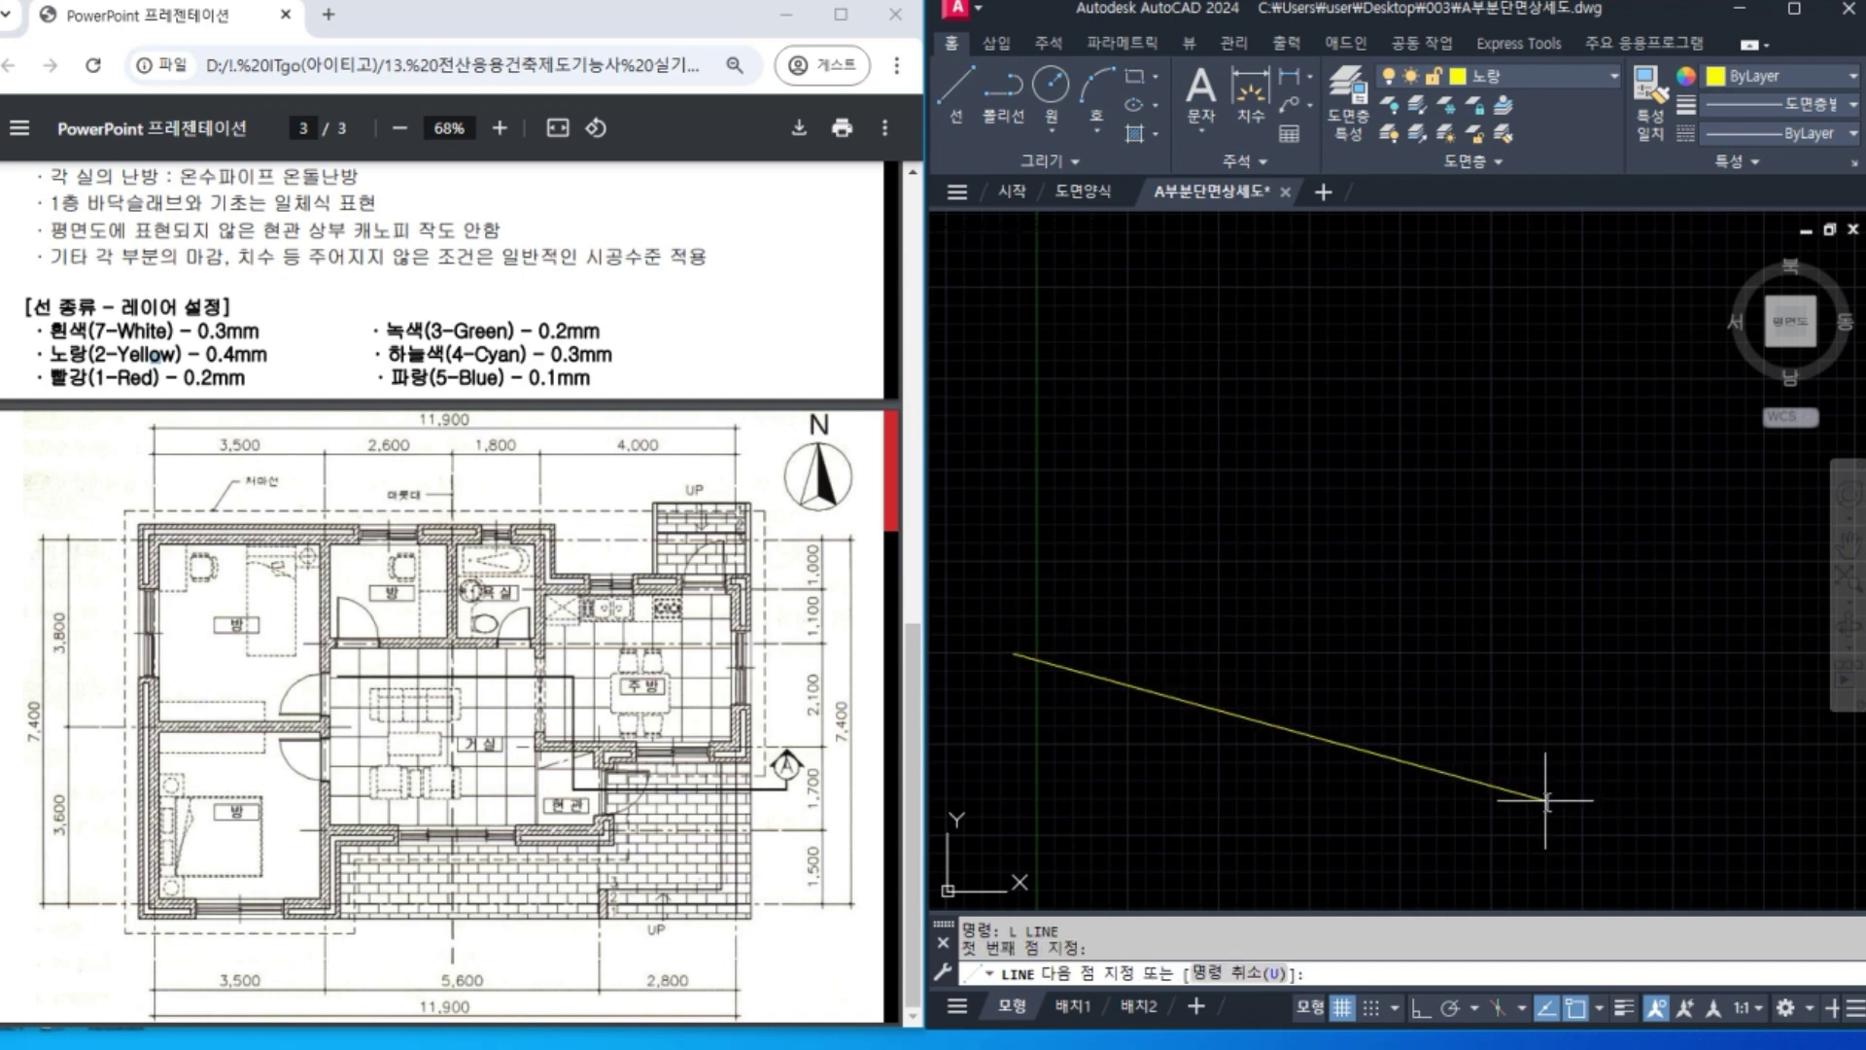
key("F8")
left_click(1791, 667)
key("Return")
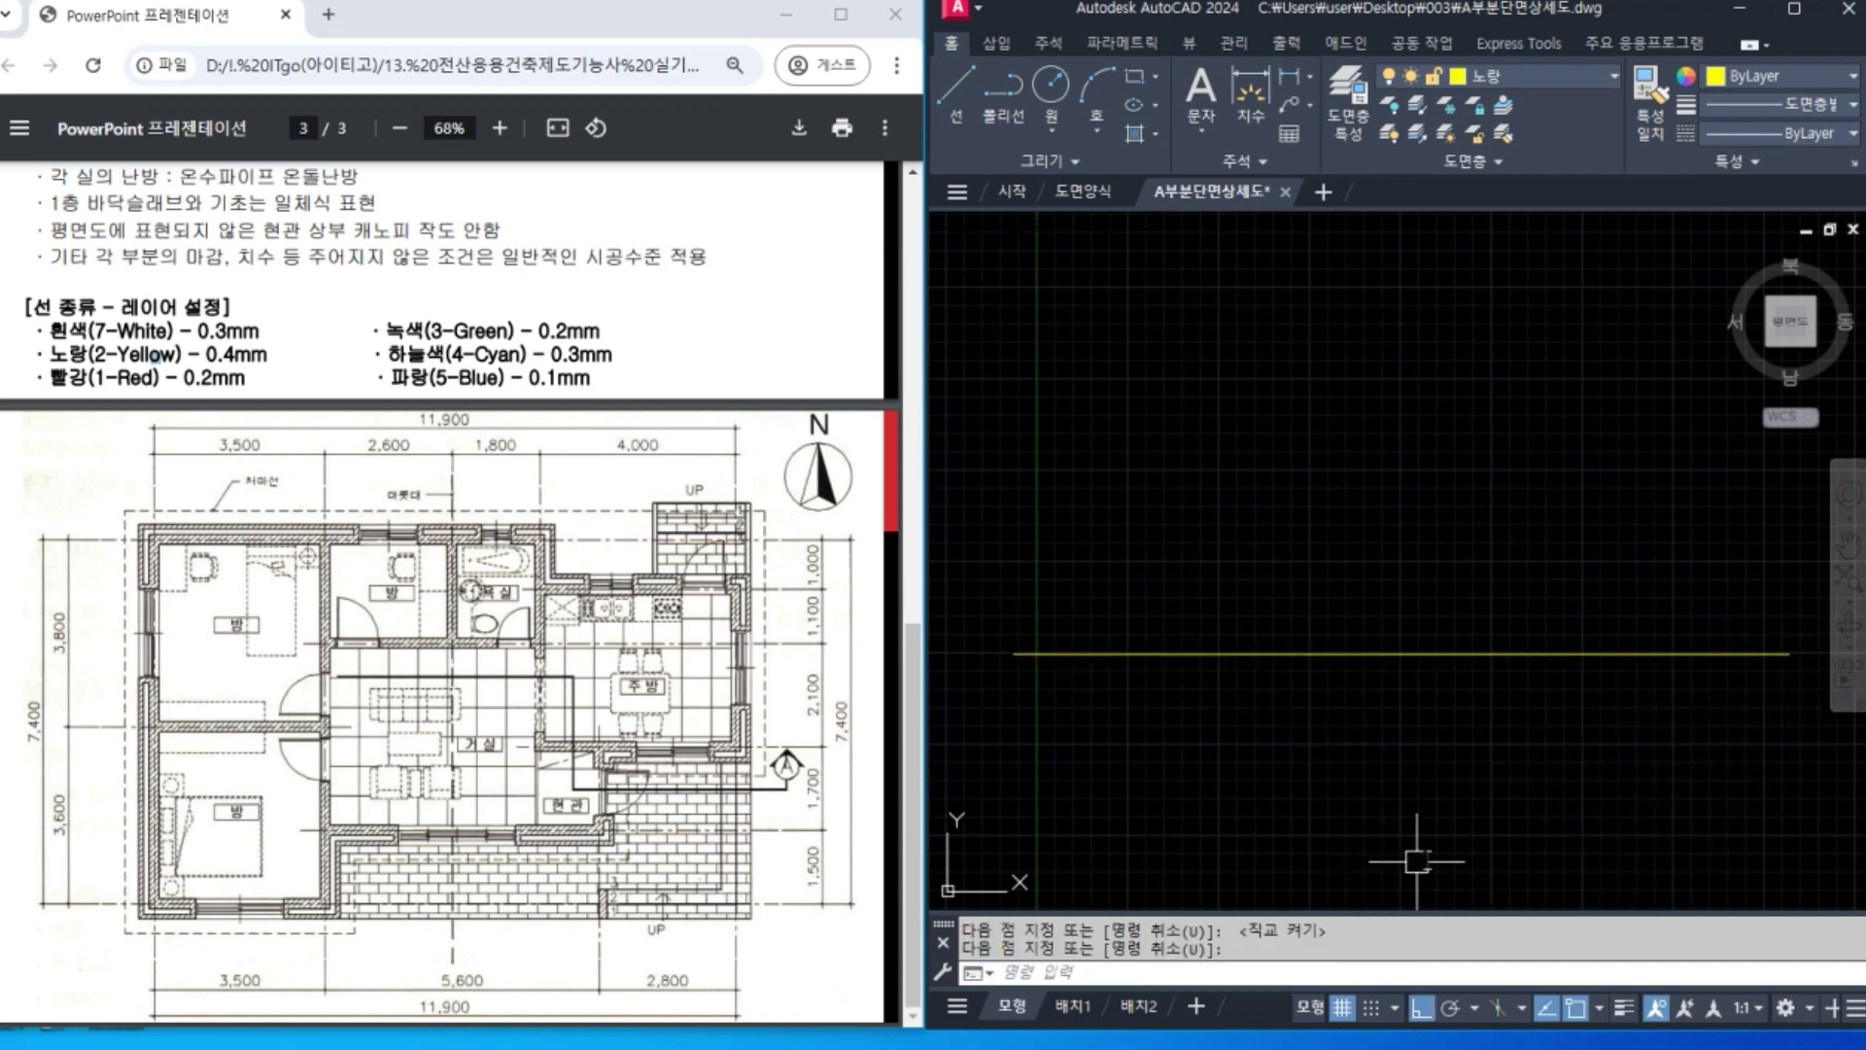
Draw a long vertical line crossing the horizontal line to the right of its midpoint, and turn off the grid display.
key("Return")
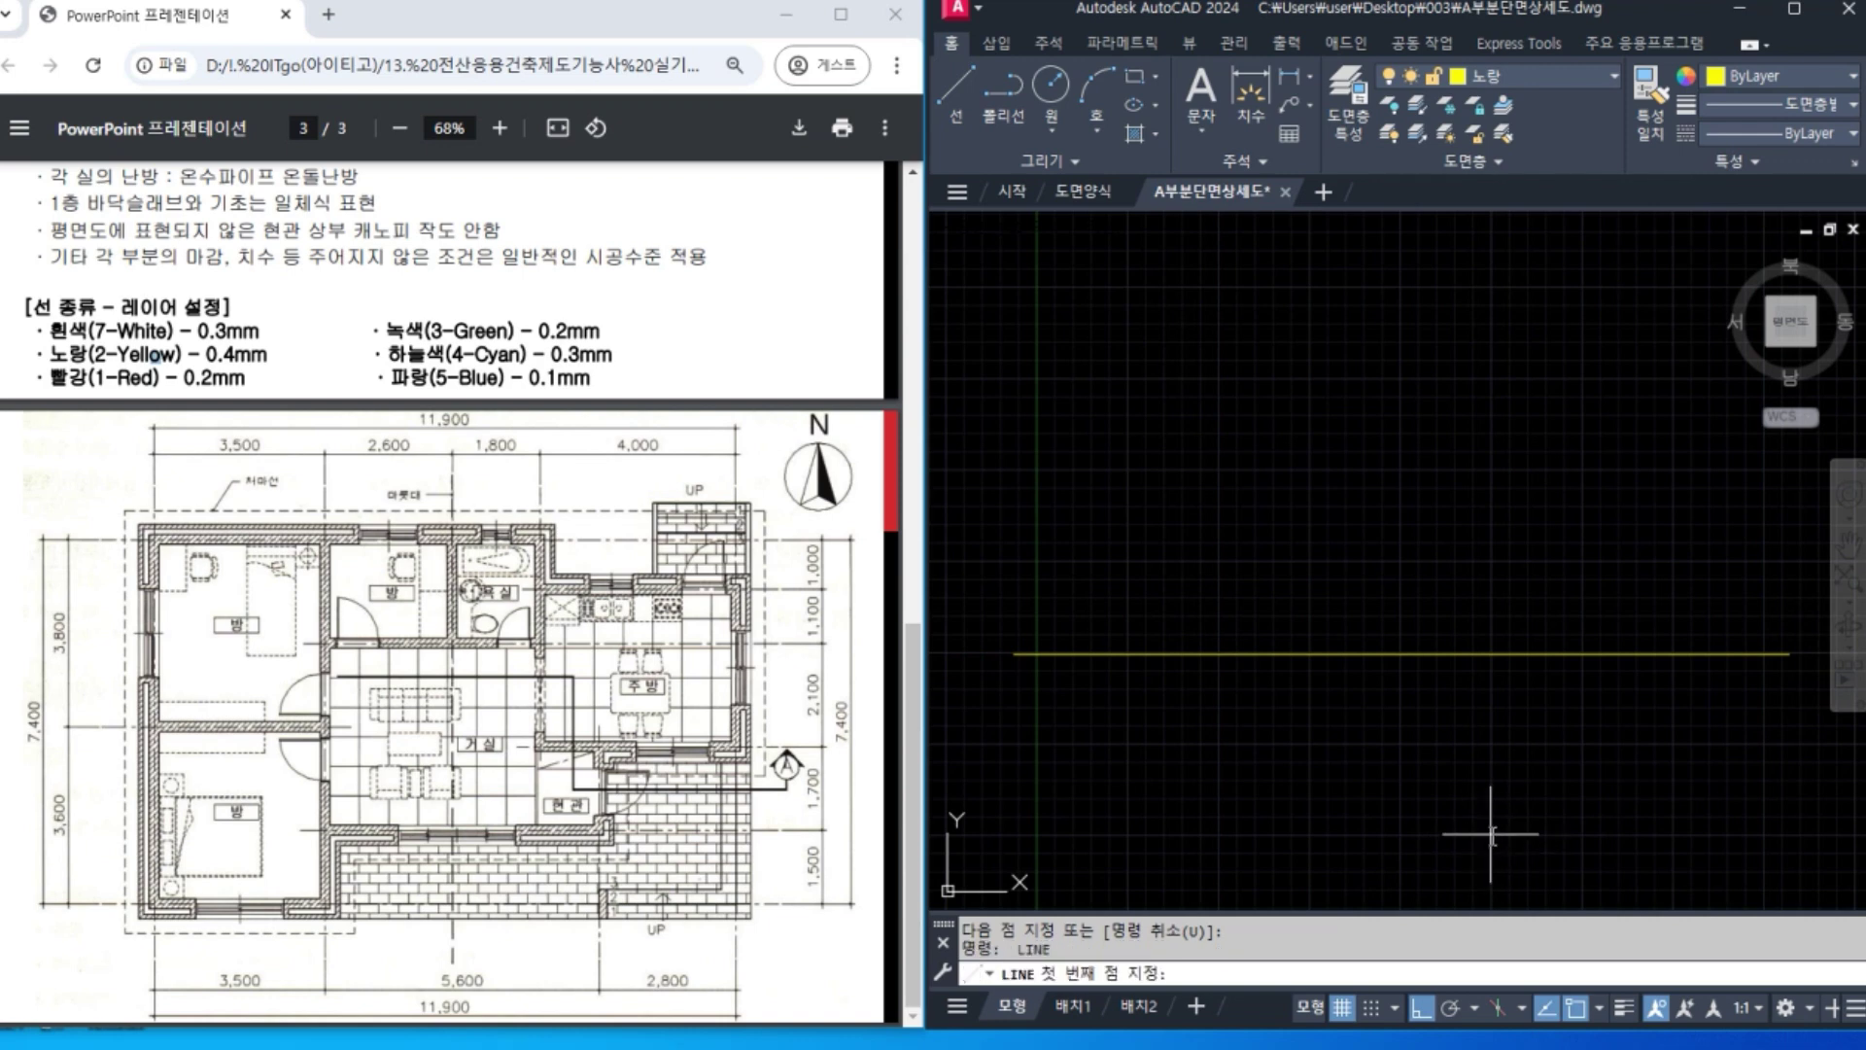
left_click(1499, 834)
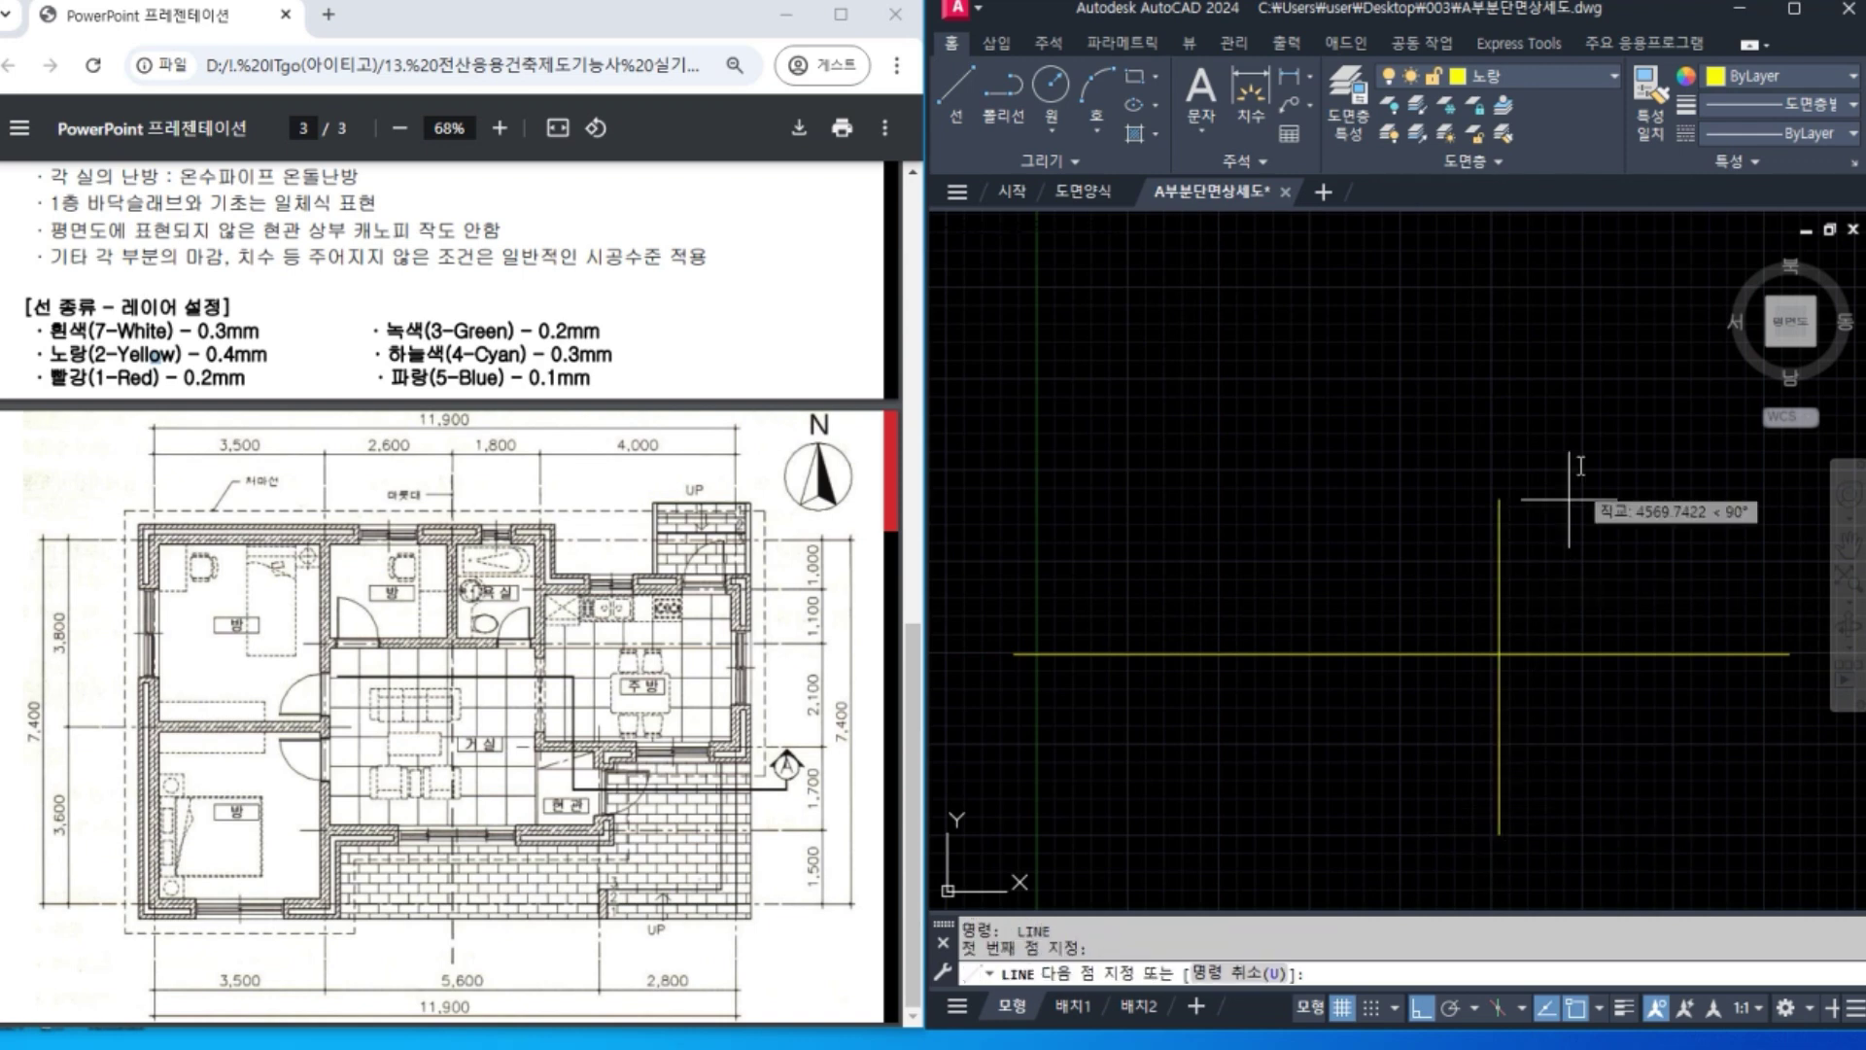
left_click(1567, 253)
key("Return")
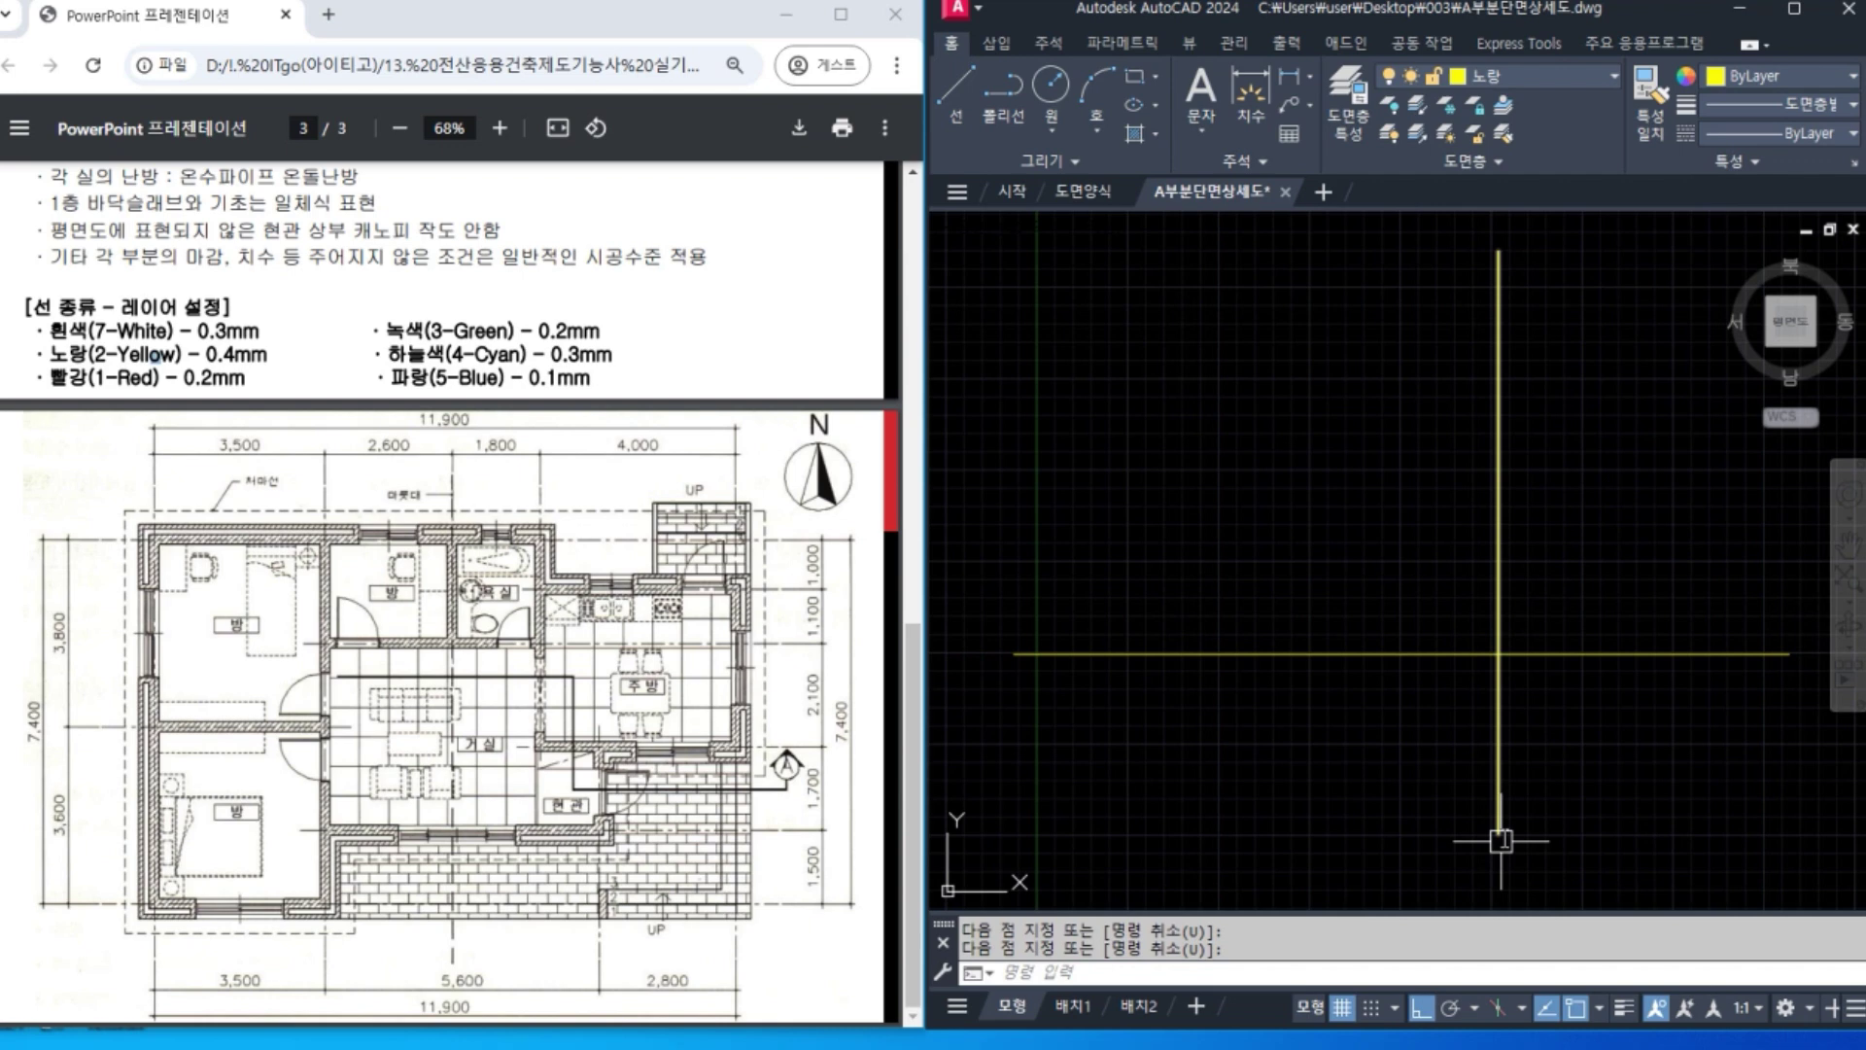
key("F7")
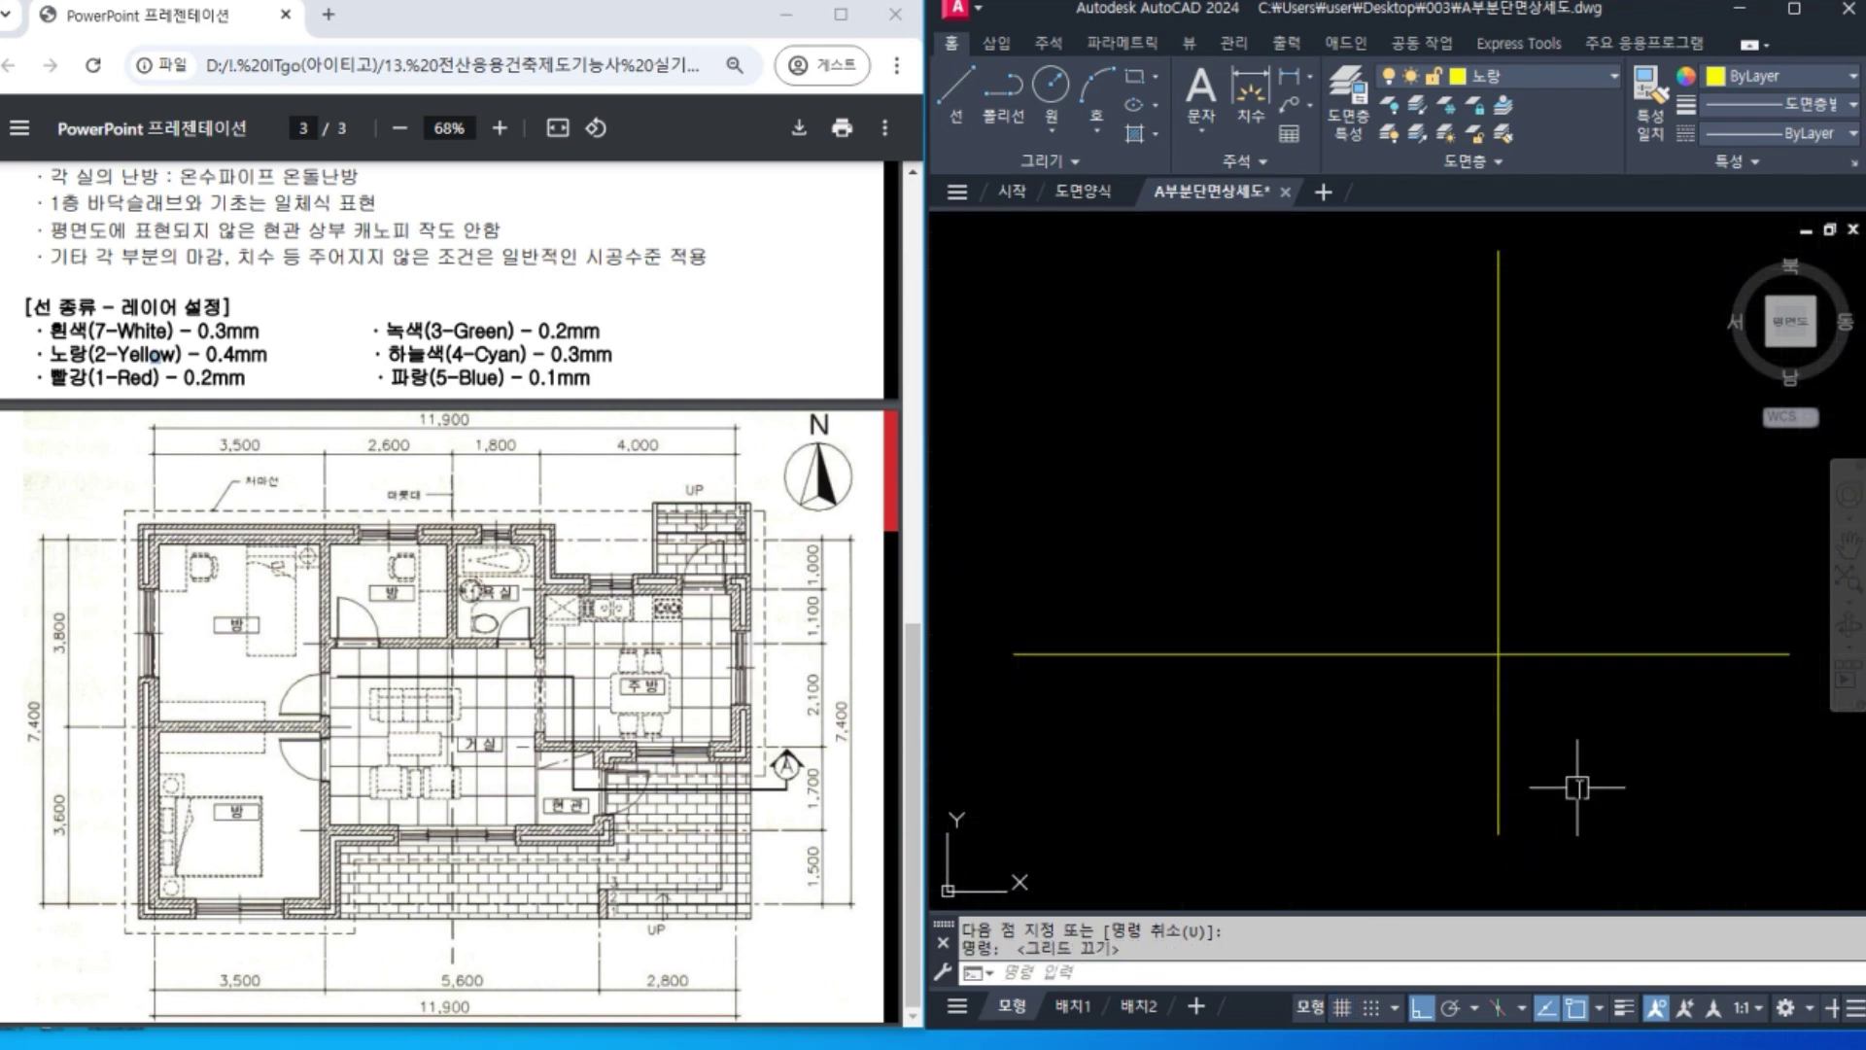
middle_click_drag(1607, 791, 1400, 846)
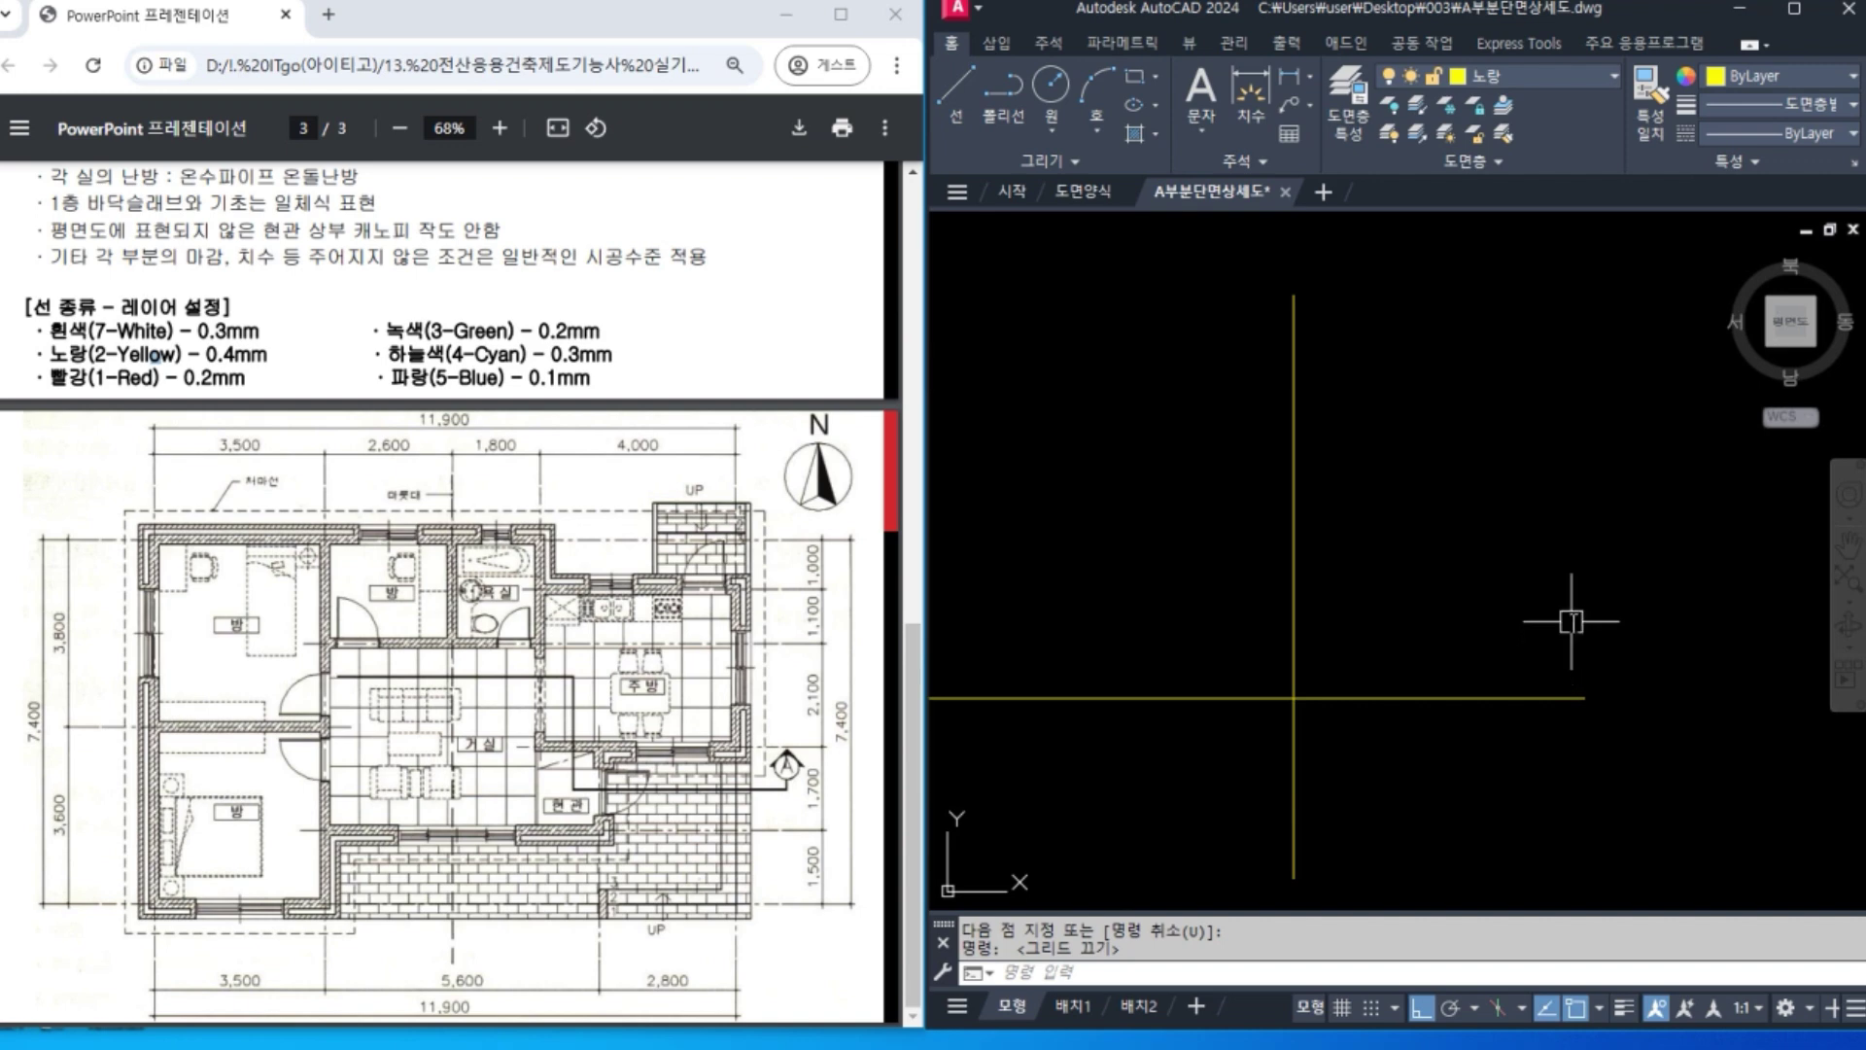
Delete the 주석 text style and set the Standard text style's font to 굴림.
type("st")
key("Return")
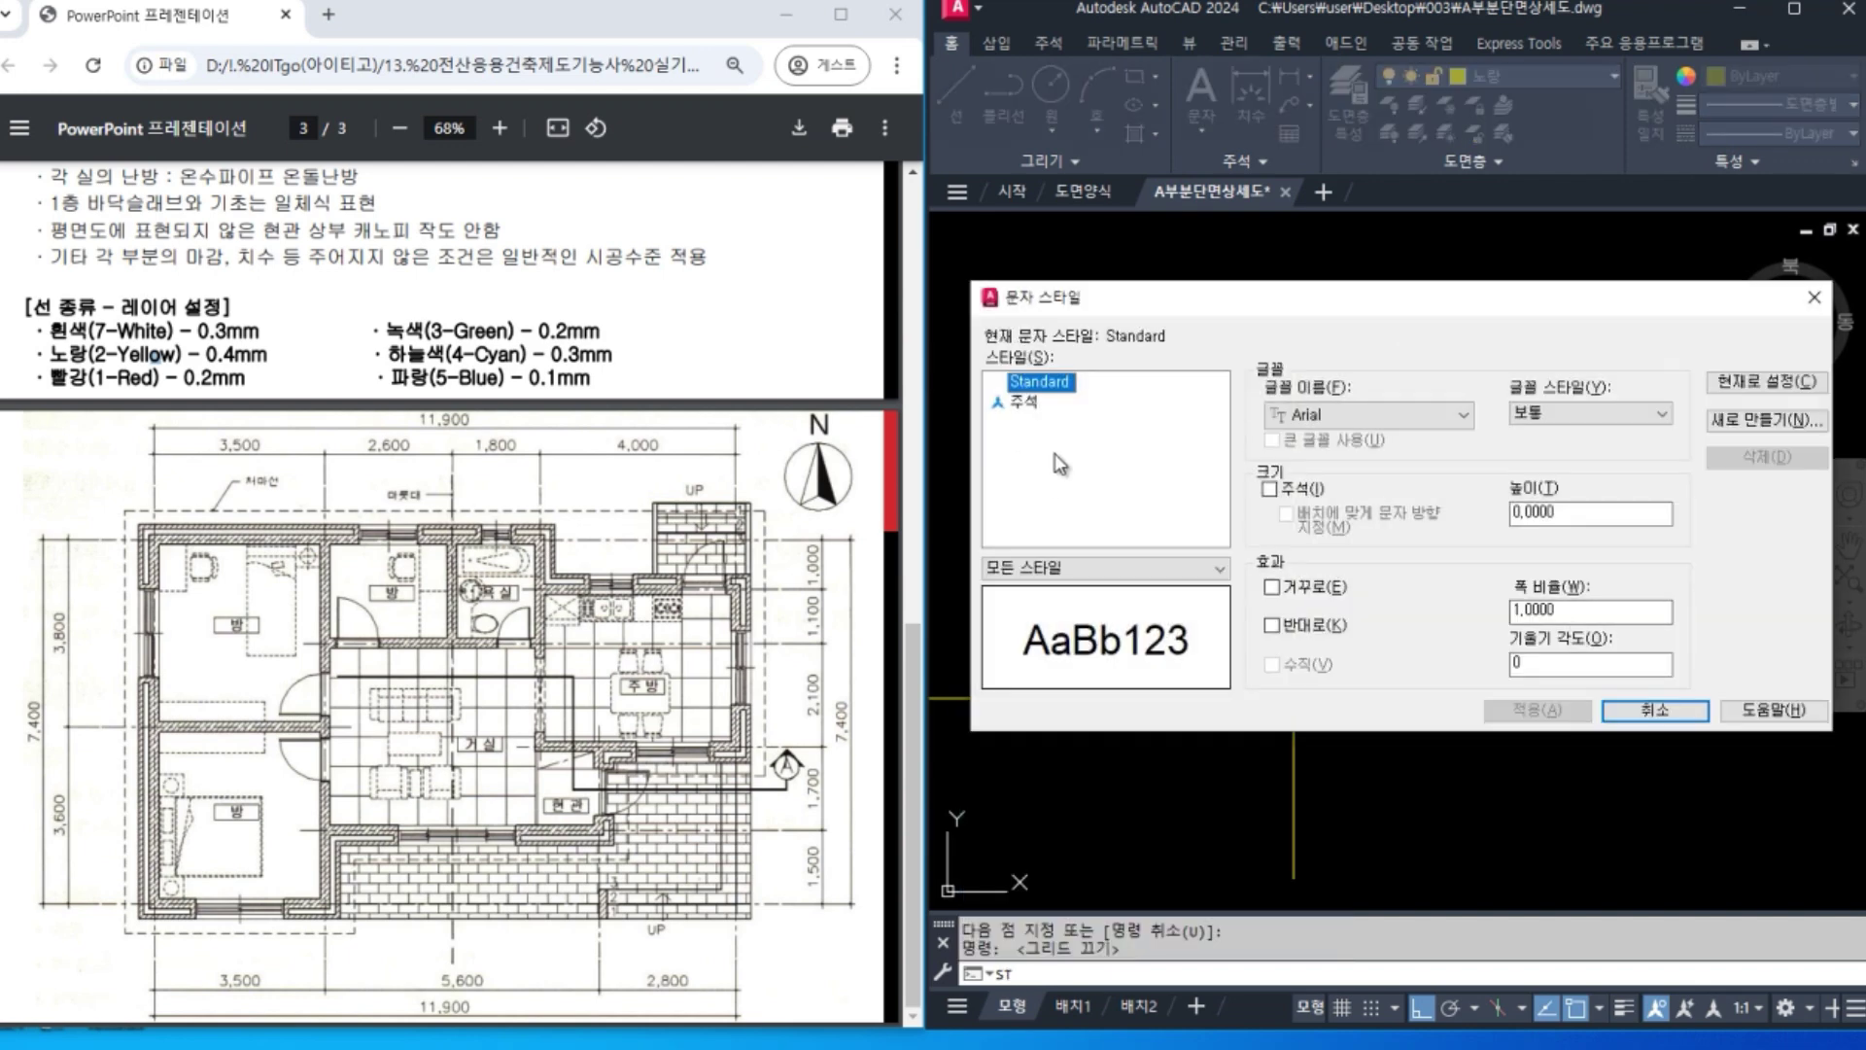
right_click(1040, 401)
left_click(1172, 470)
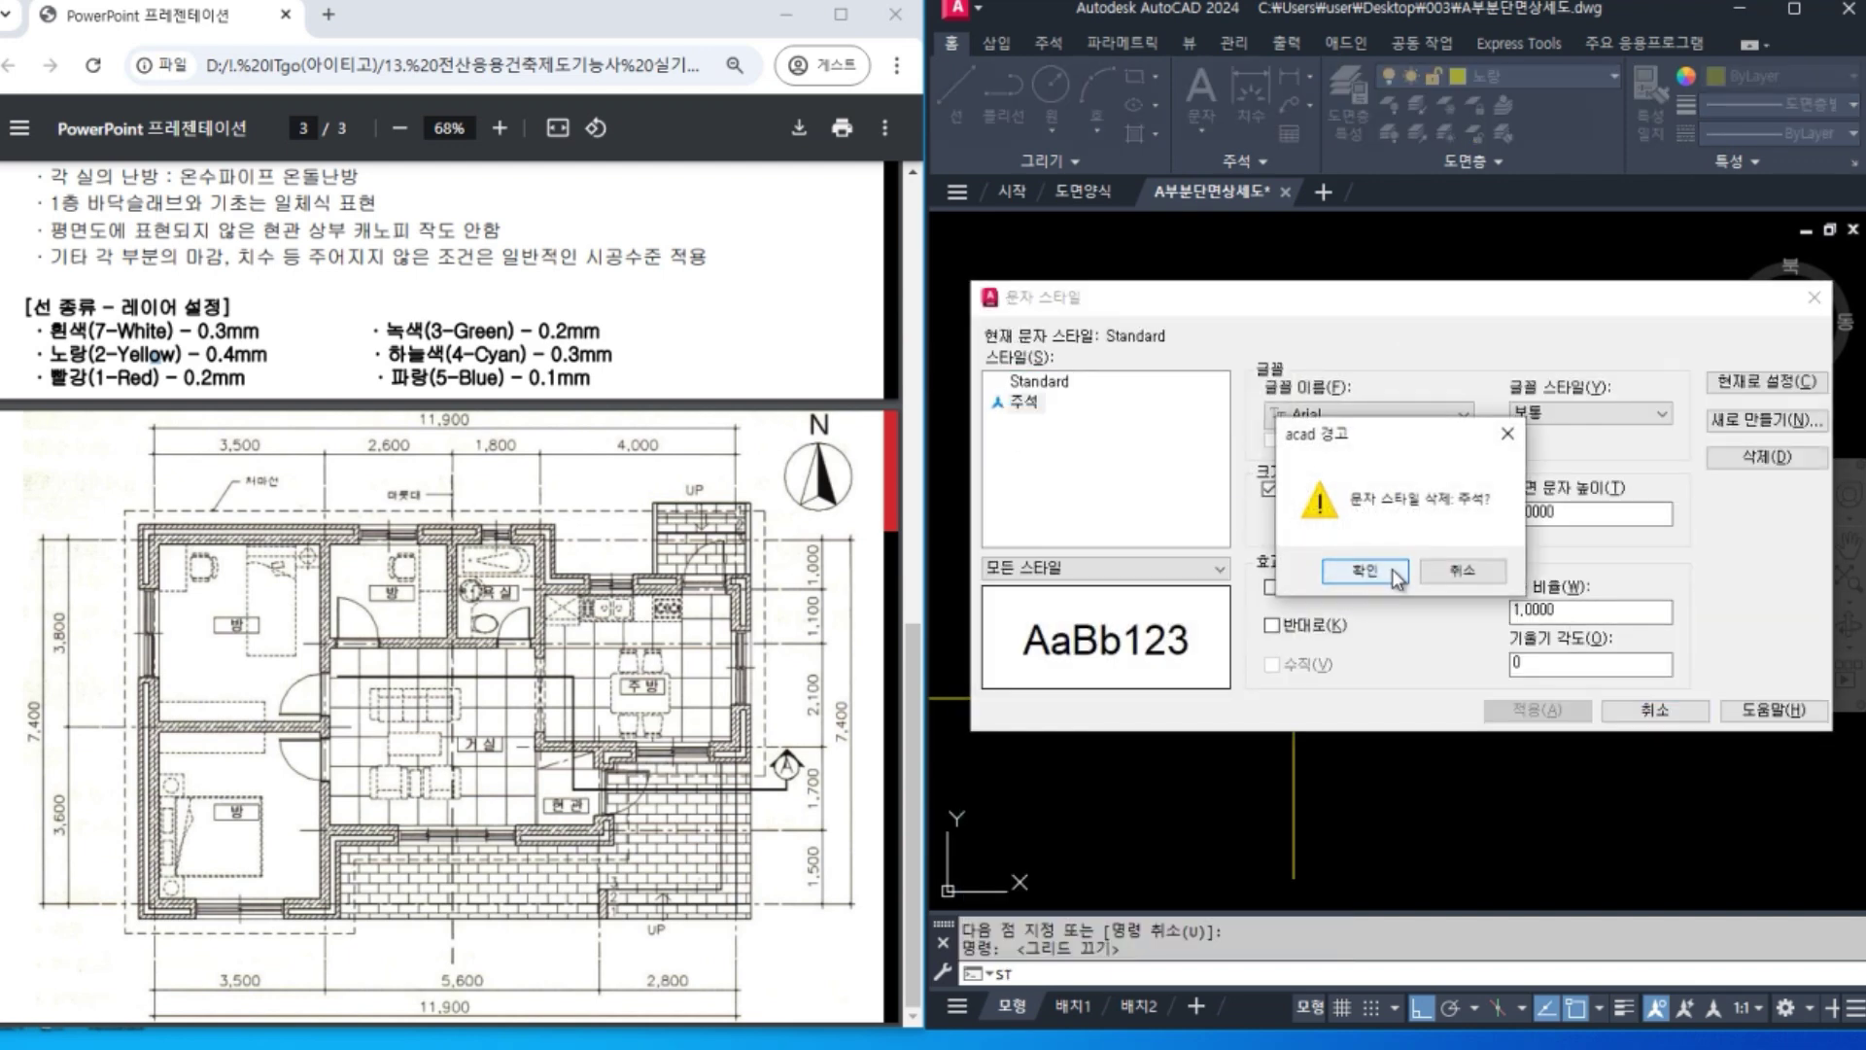
left_click(1397, 577)
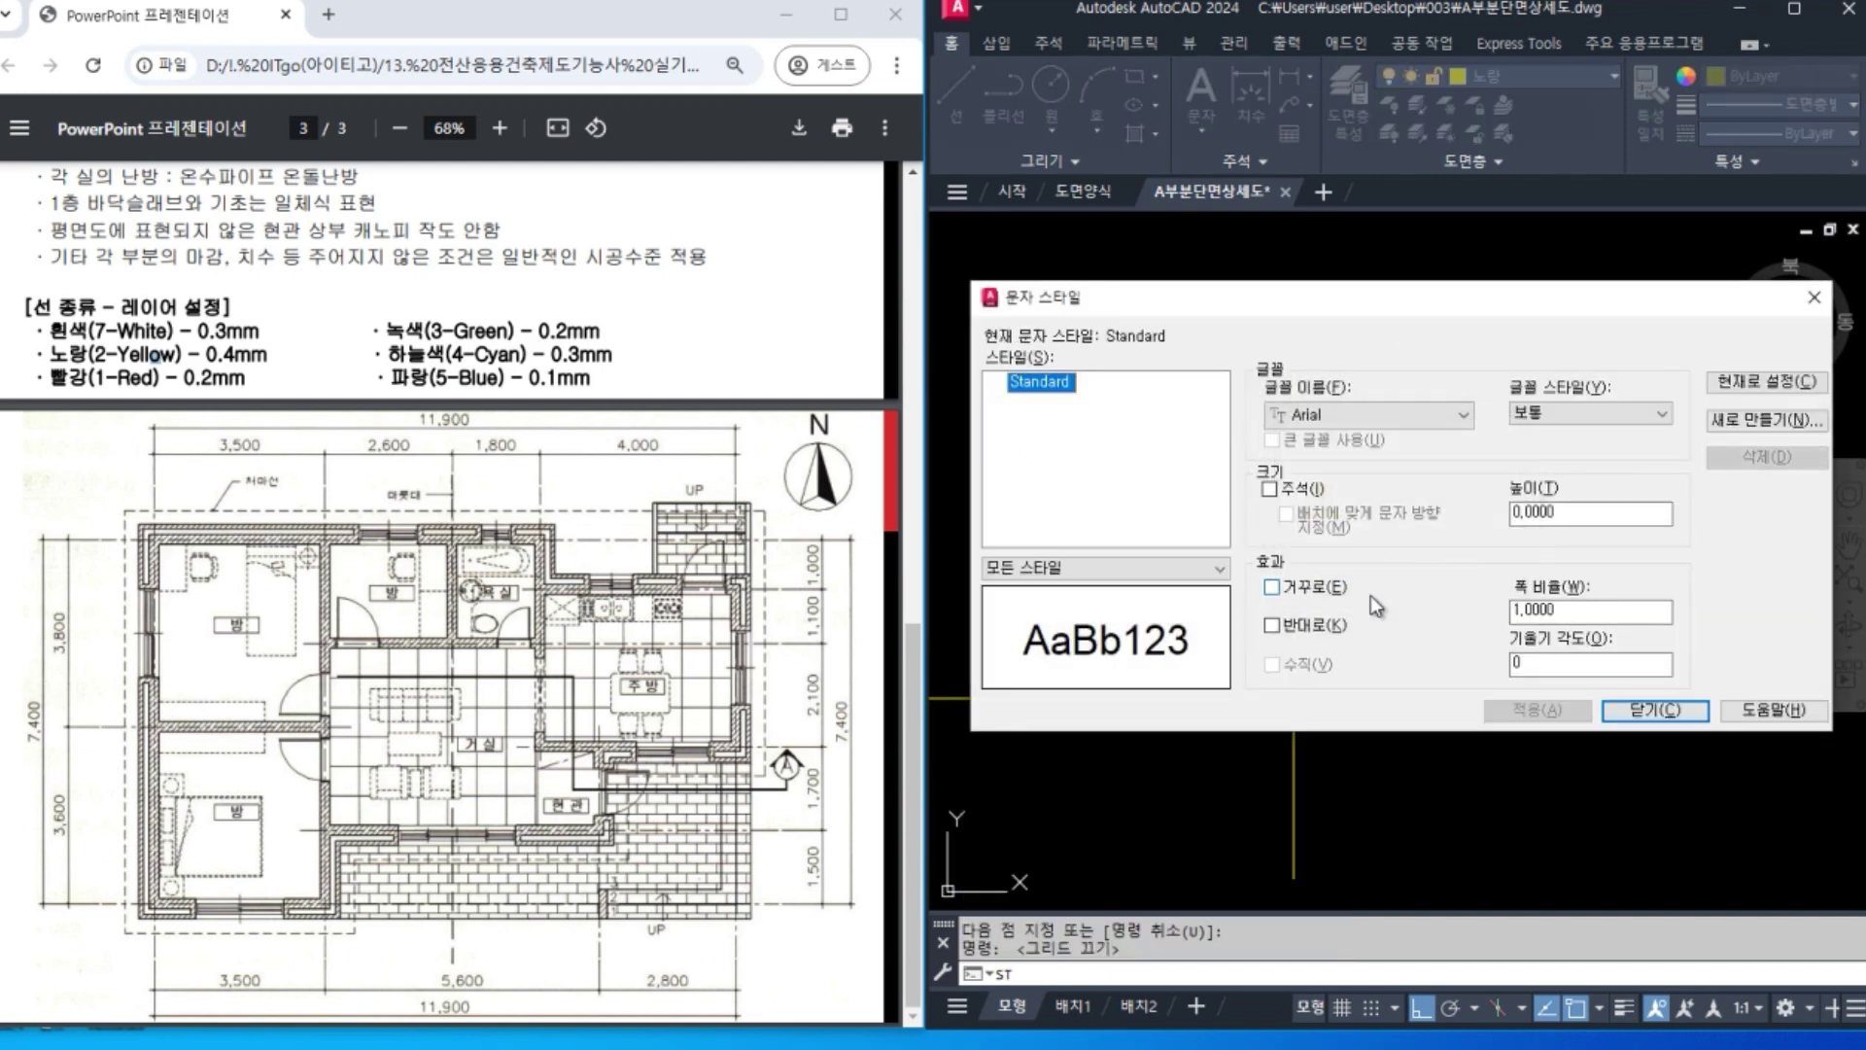
left_click(1461, 419)
left_click_drag(1537, 135, 1514, 581)
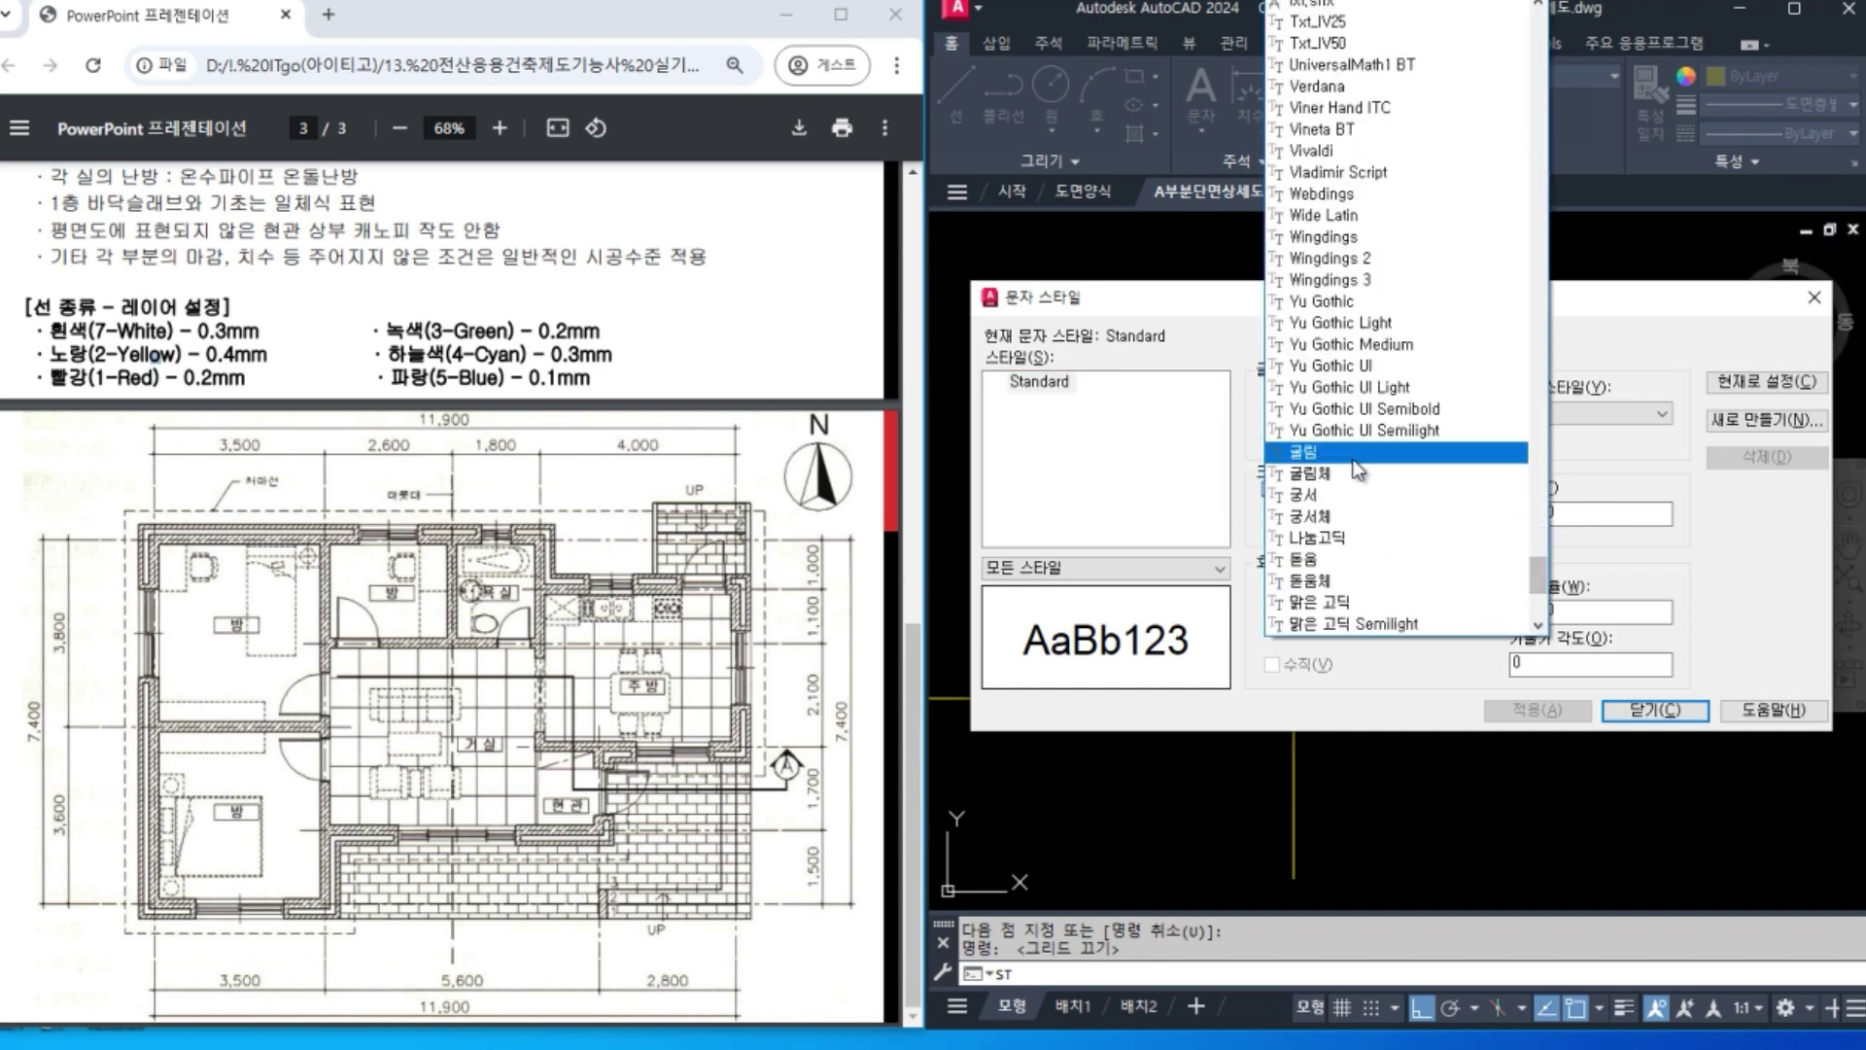
left_click(1355, 459)
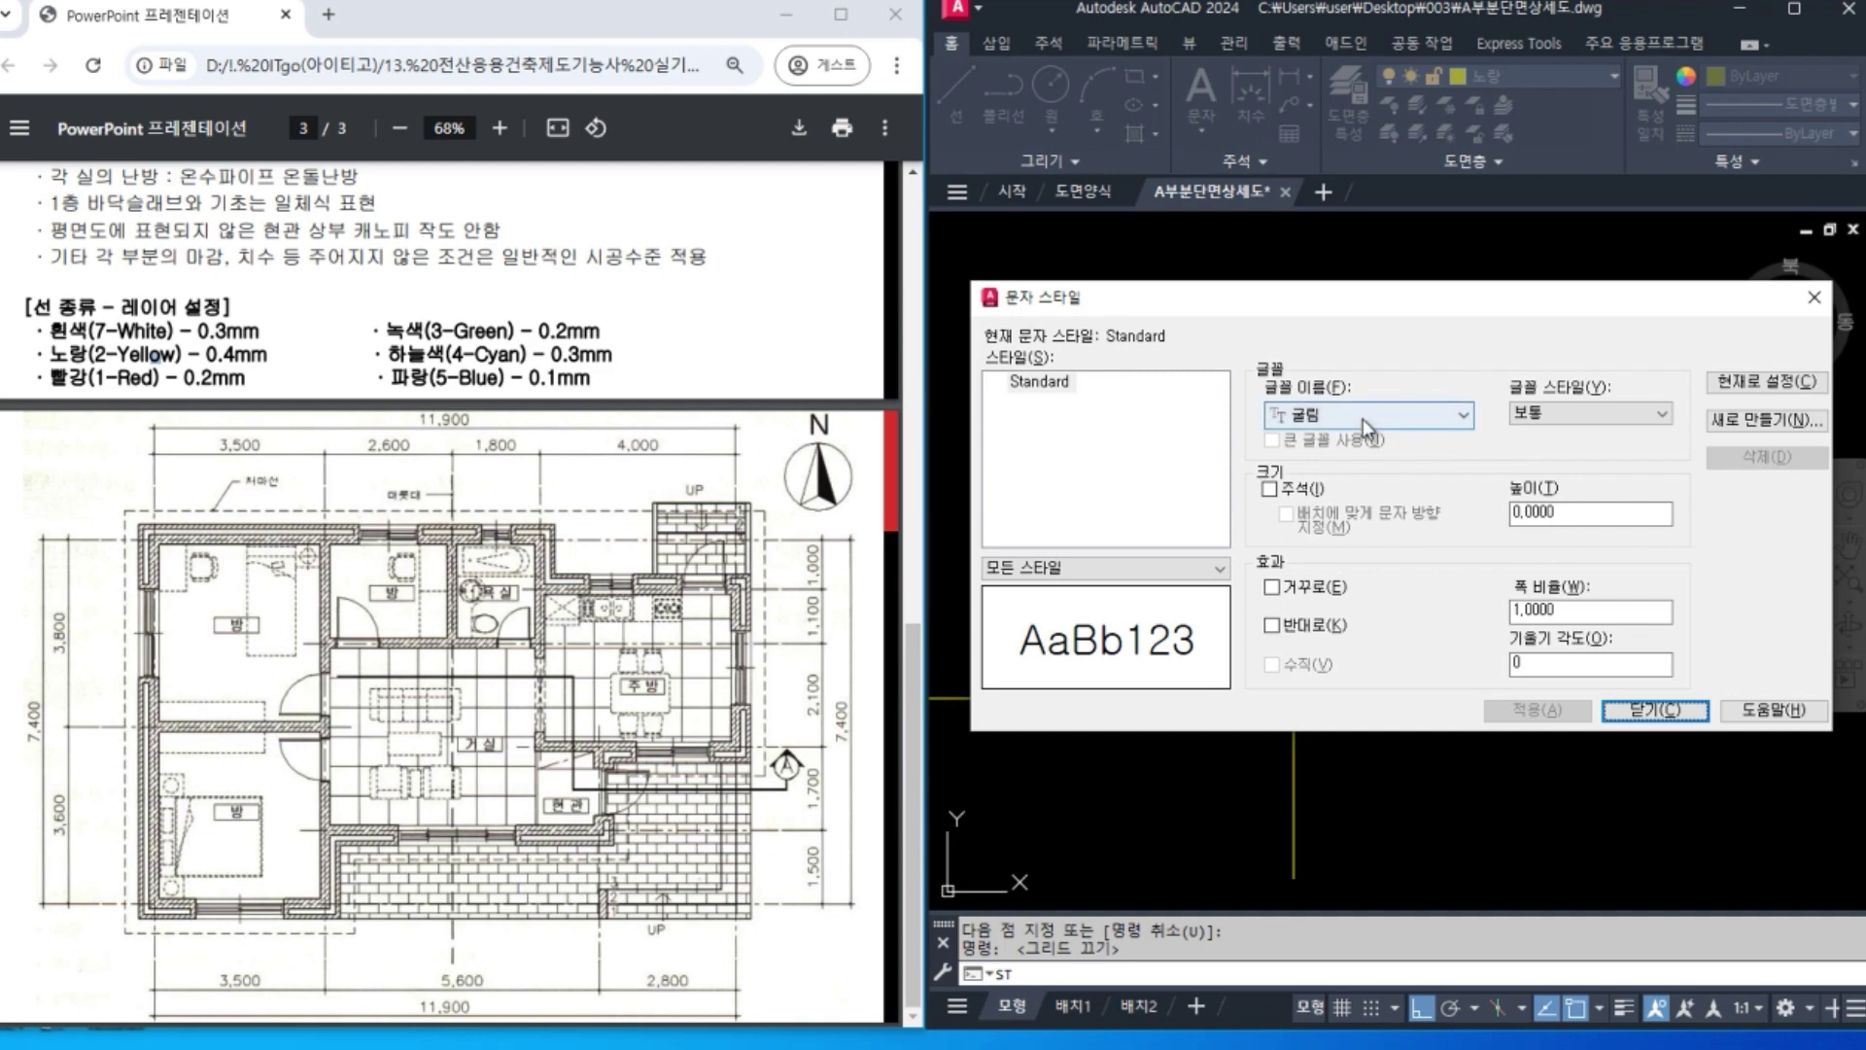
Create a text style named A부분단면상세도 with a text height of 80.
left_click(1766, 419)
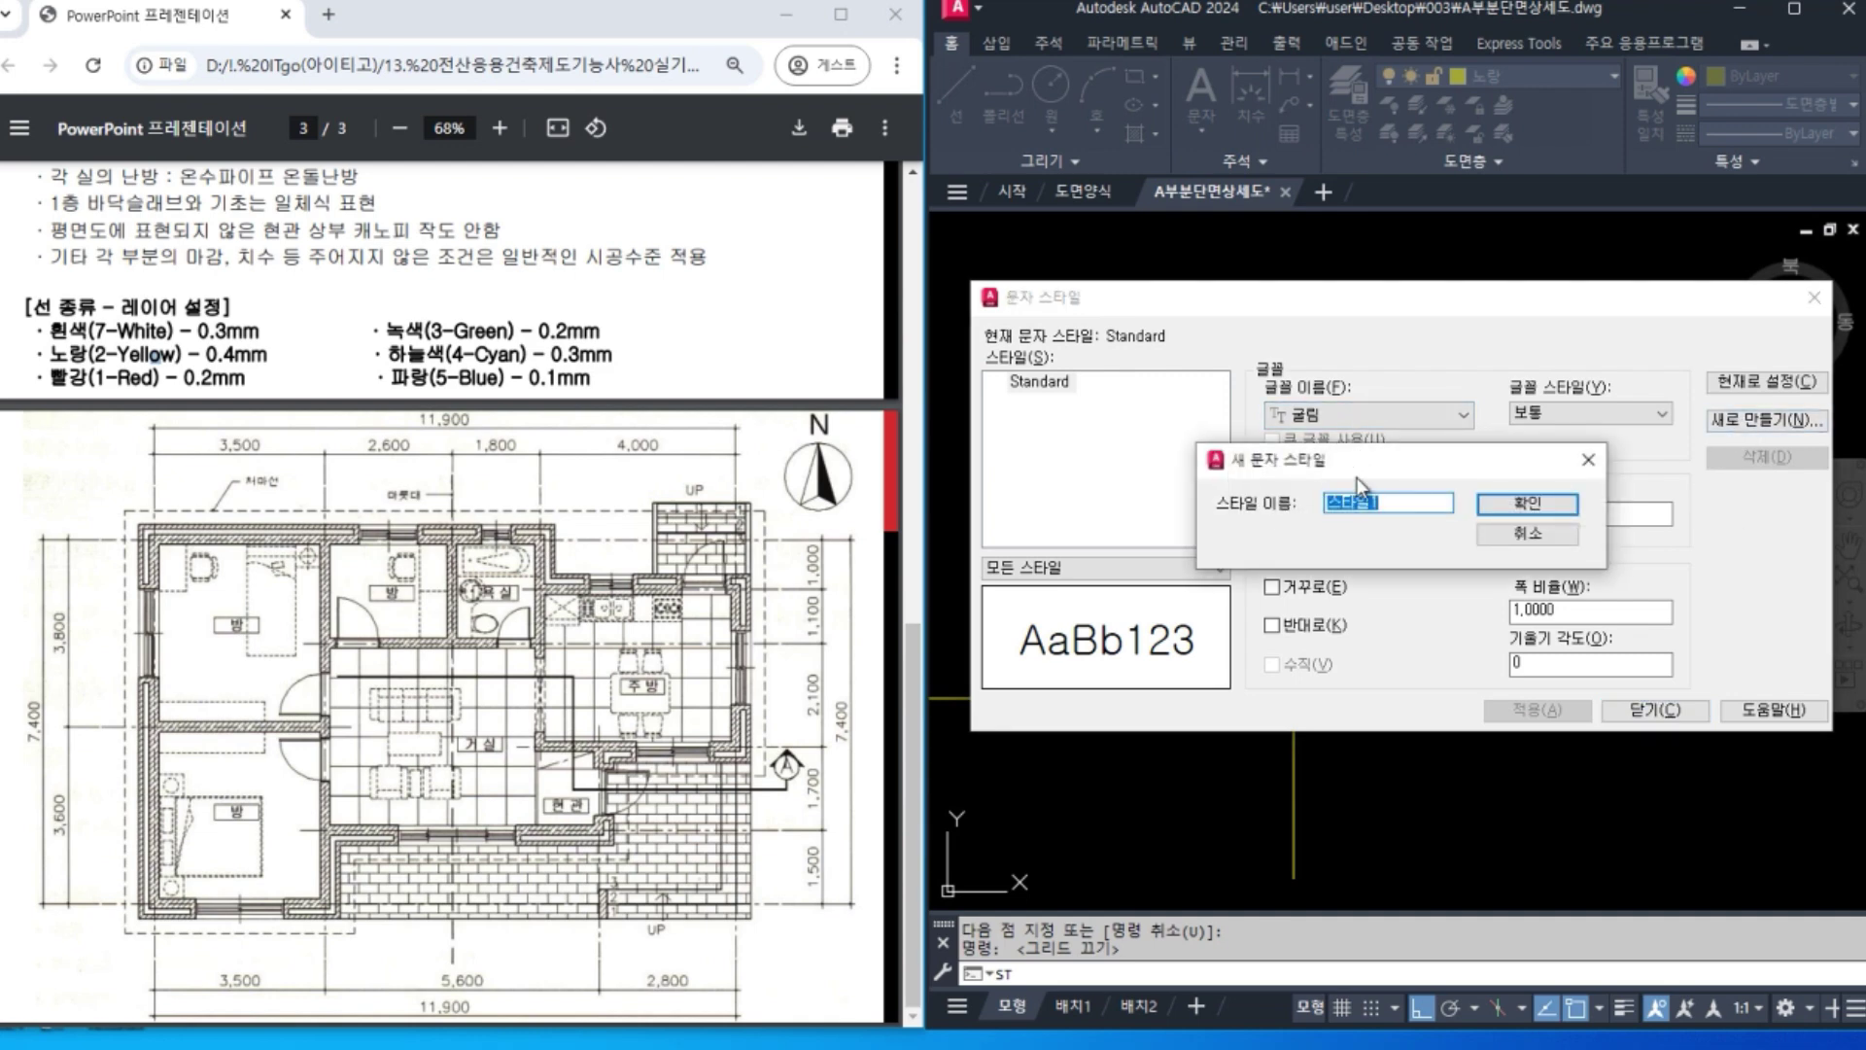
type("A부분단면상세도")
left_click(1529, 506)
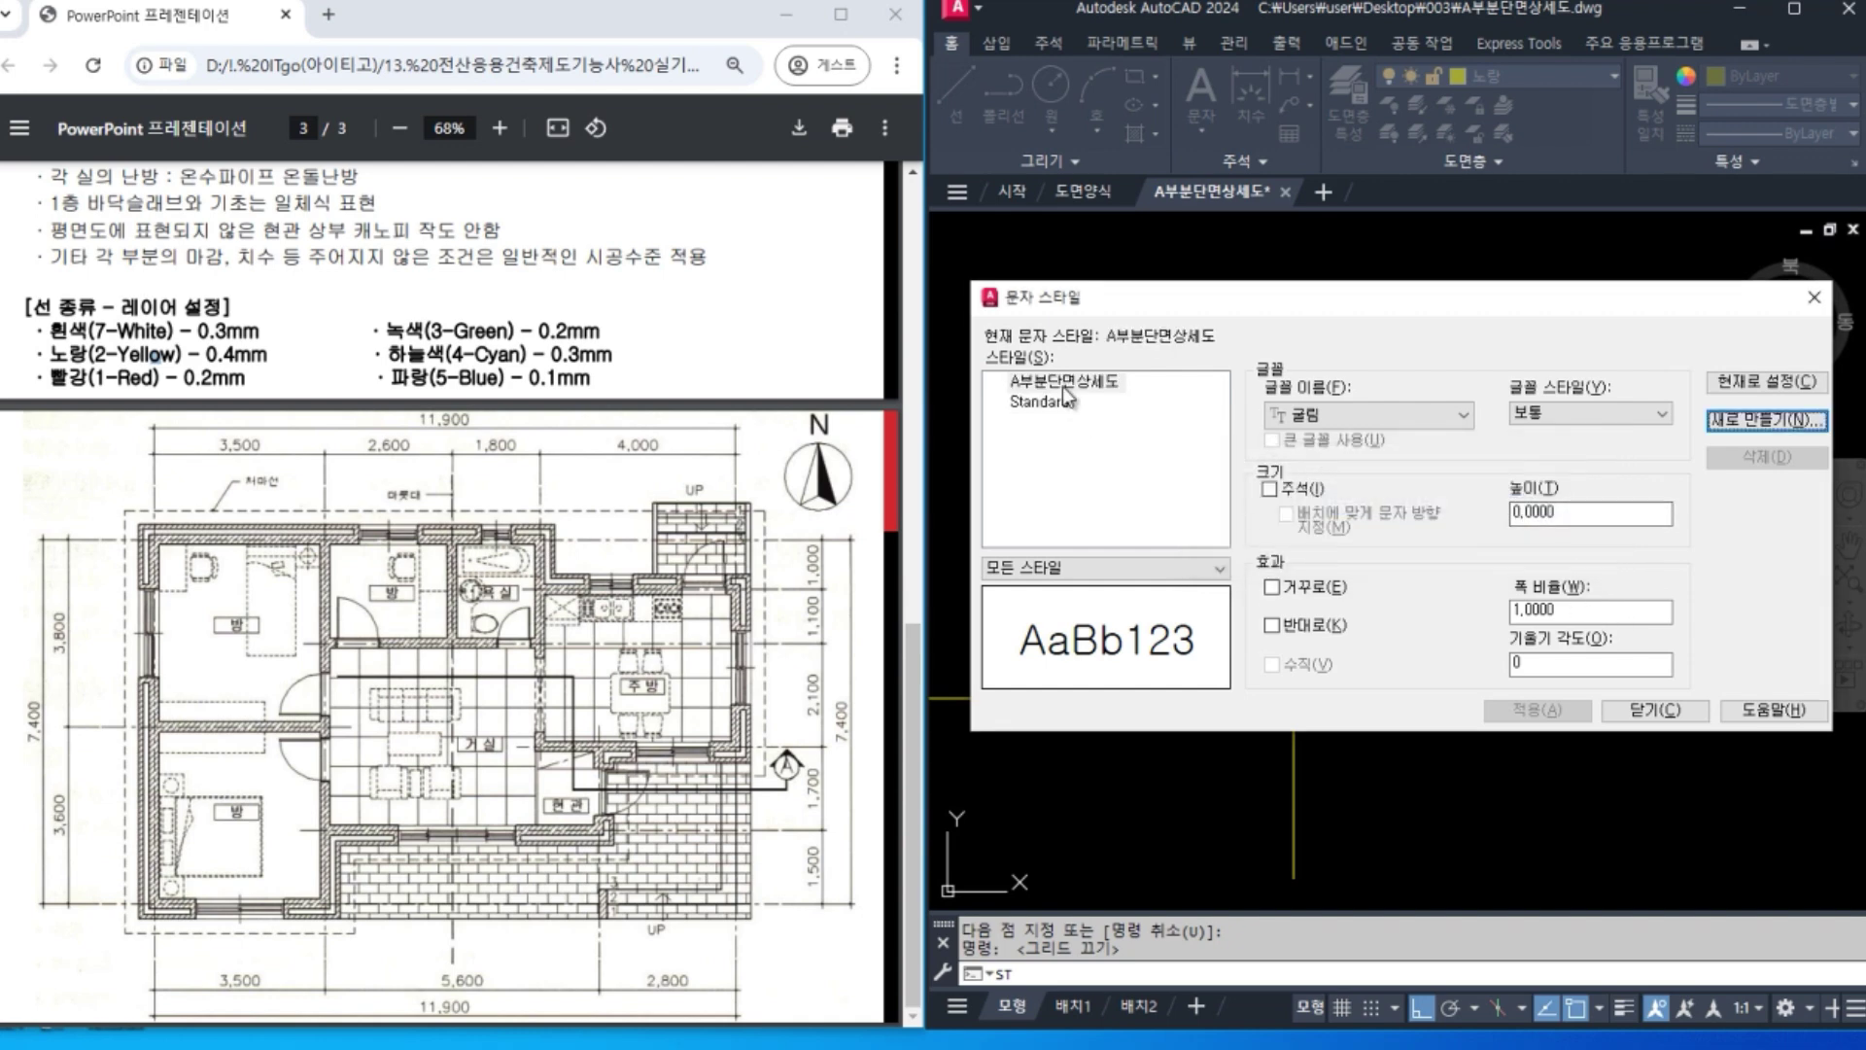
left_click(1582, 514)
left_click_drag(1622, 514, 1436, 522)
type("80")
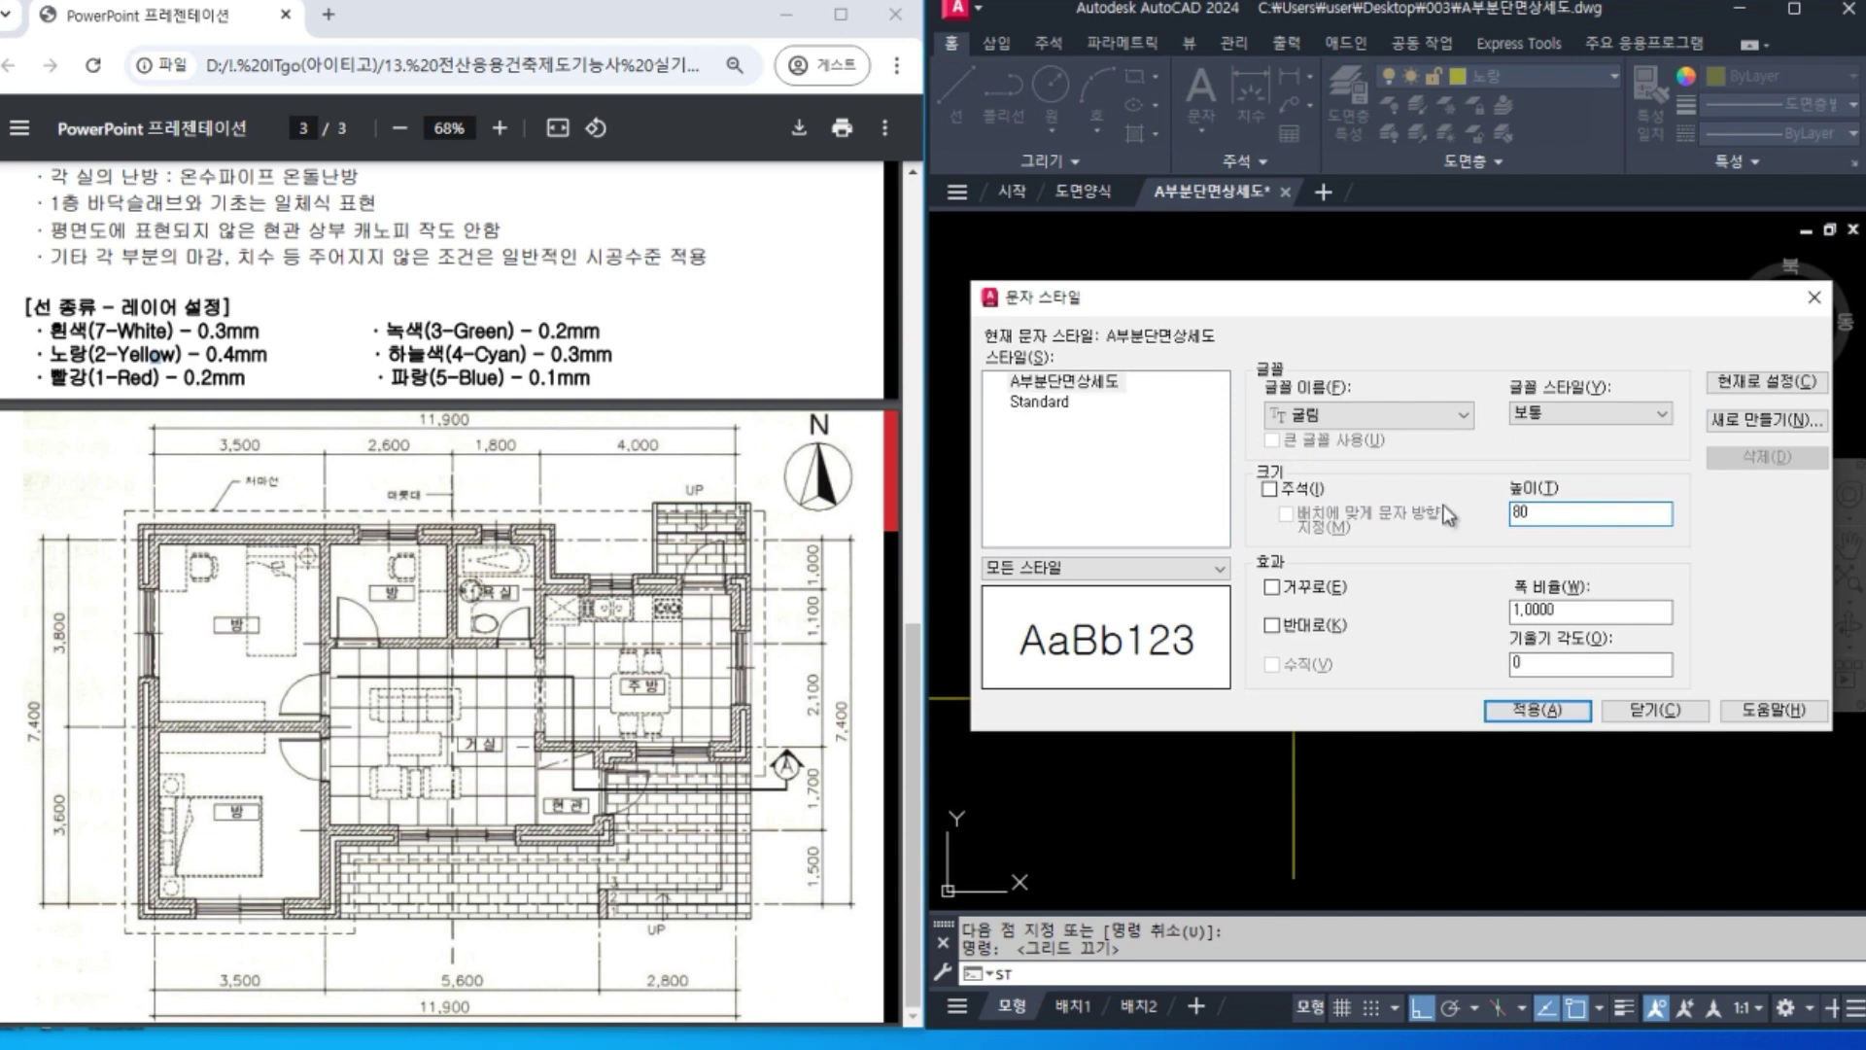
left_click(1525, 710)
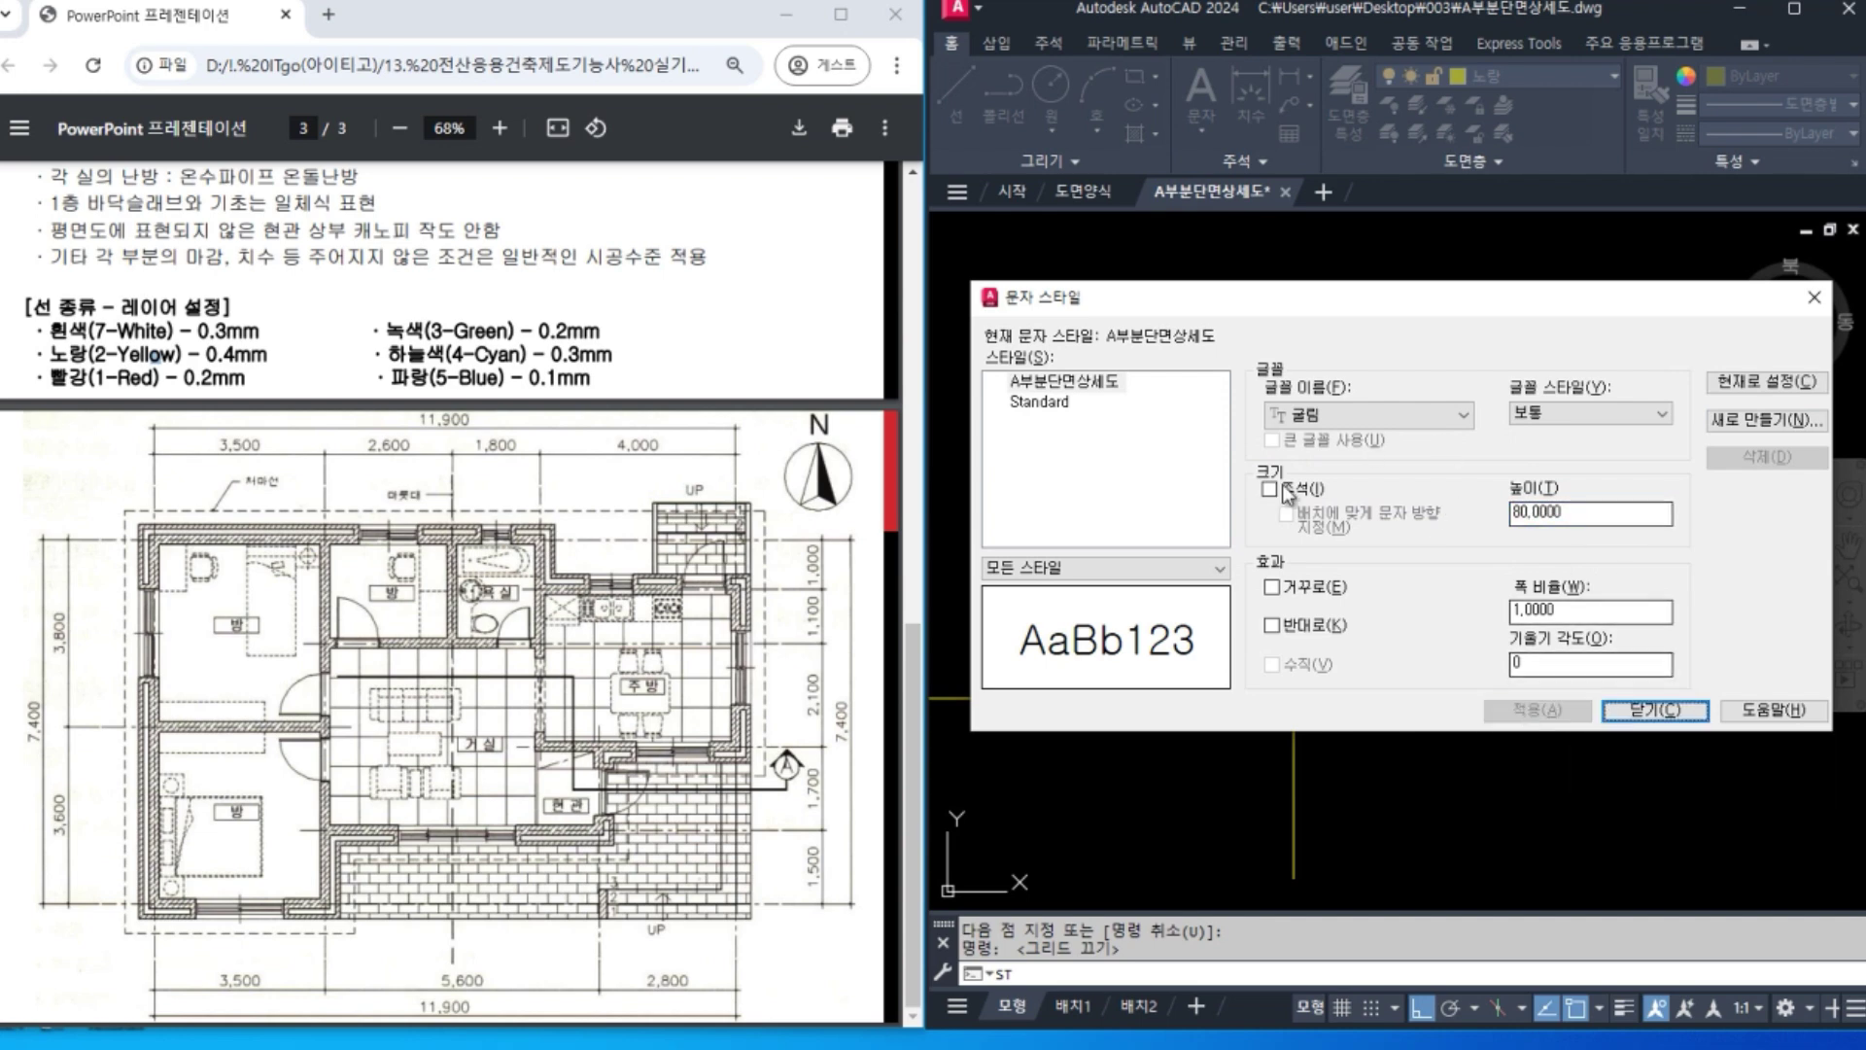
Create a text style named 동측입면도 with a text height of 100.
left_click(1764, 421)
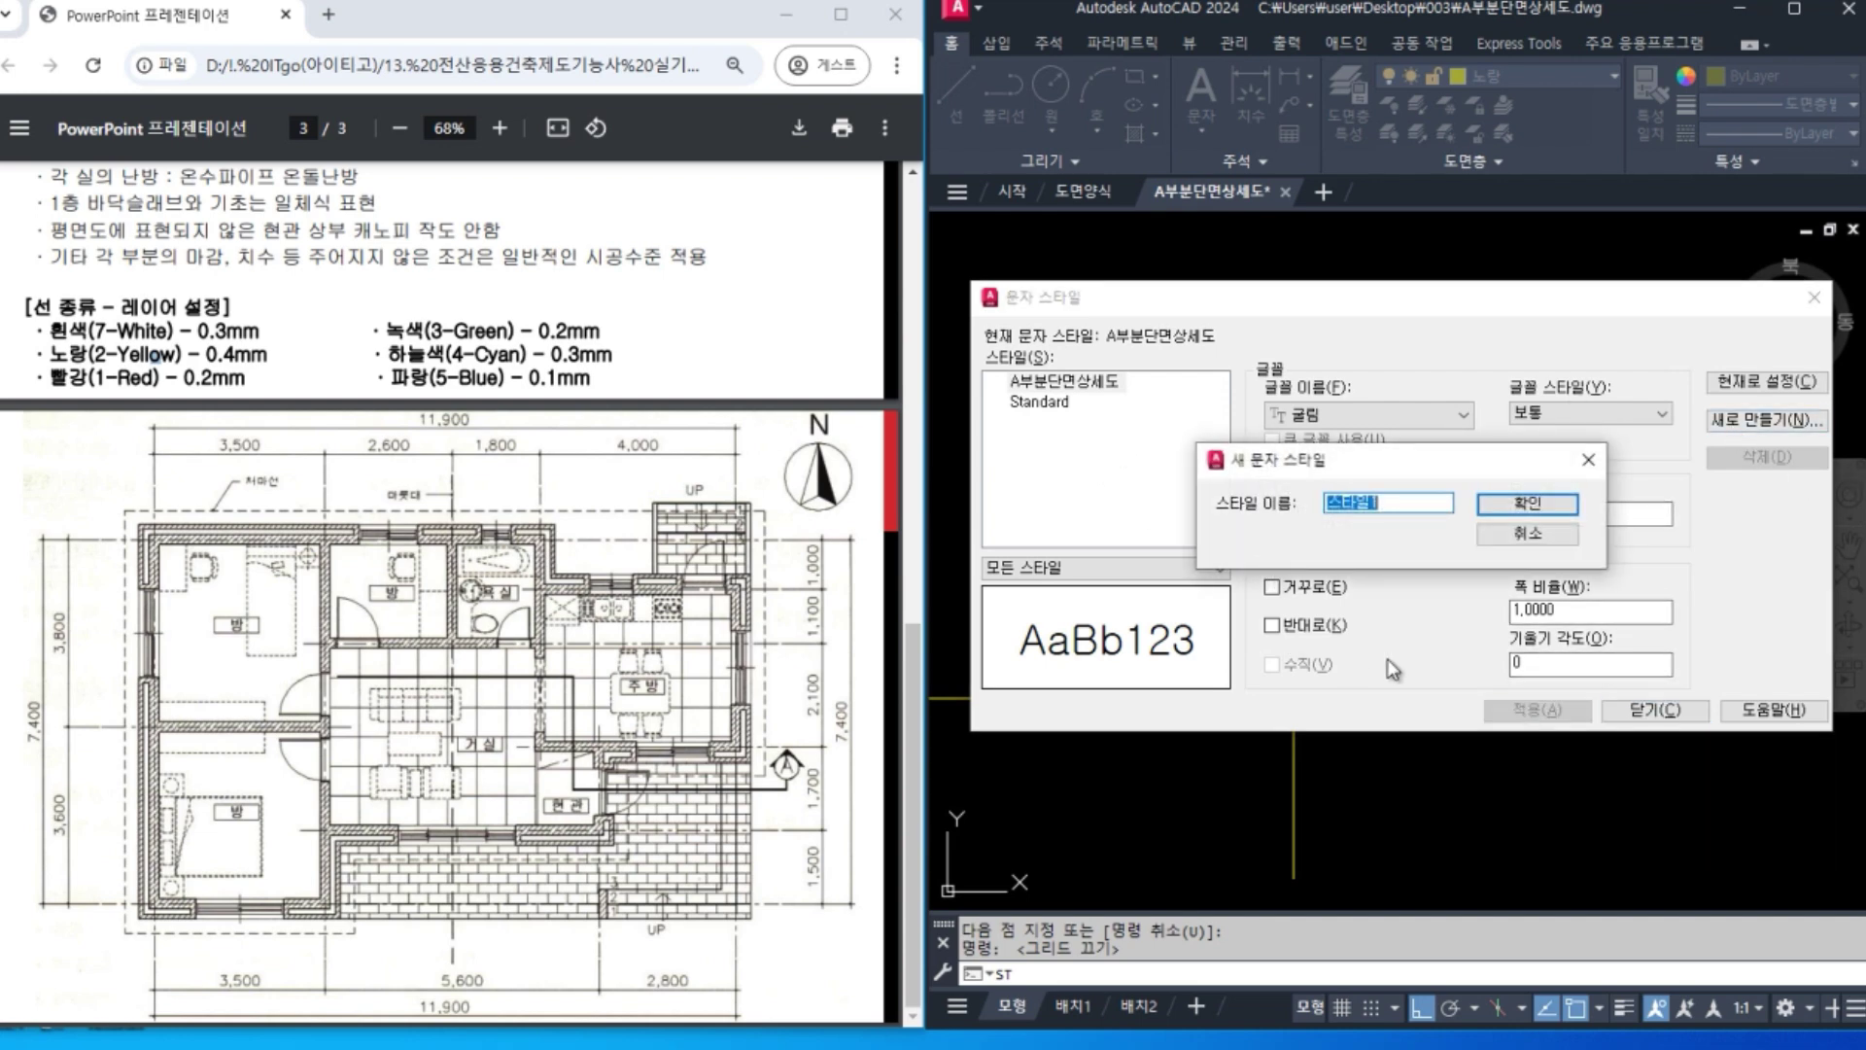
type("ㅌ측입면도")
left_click(1527, 503)
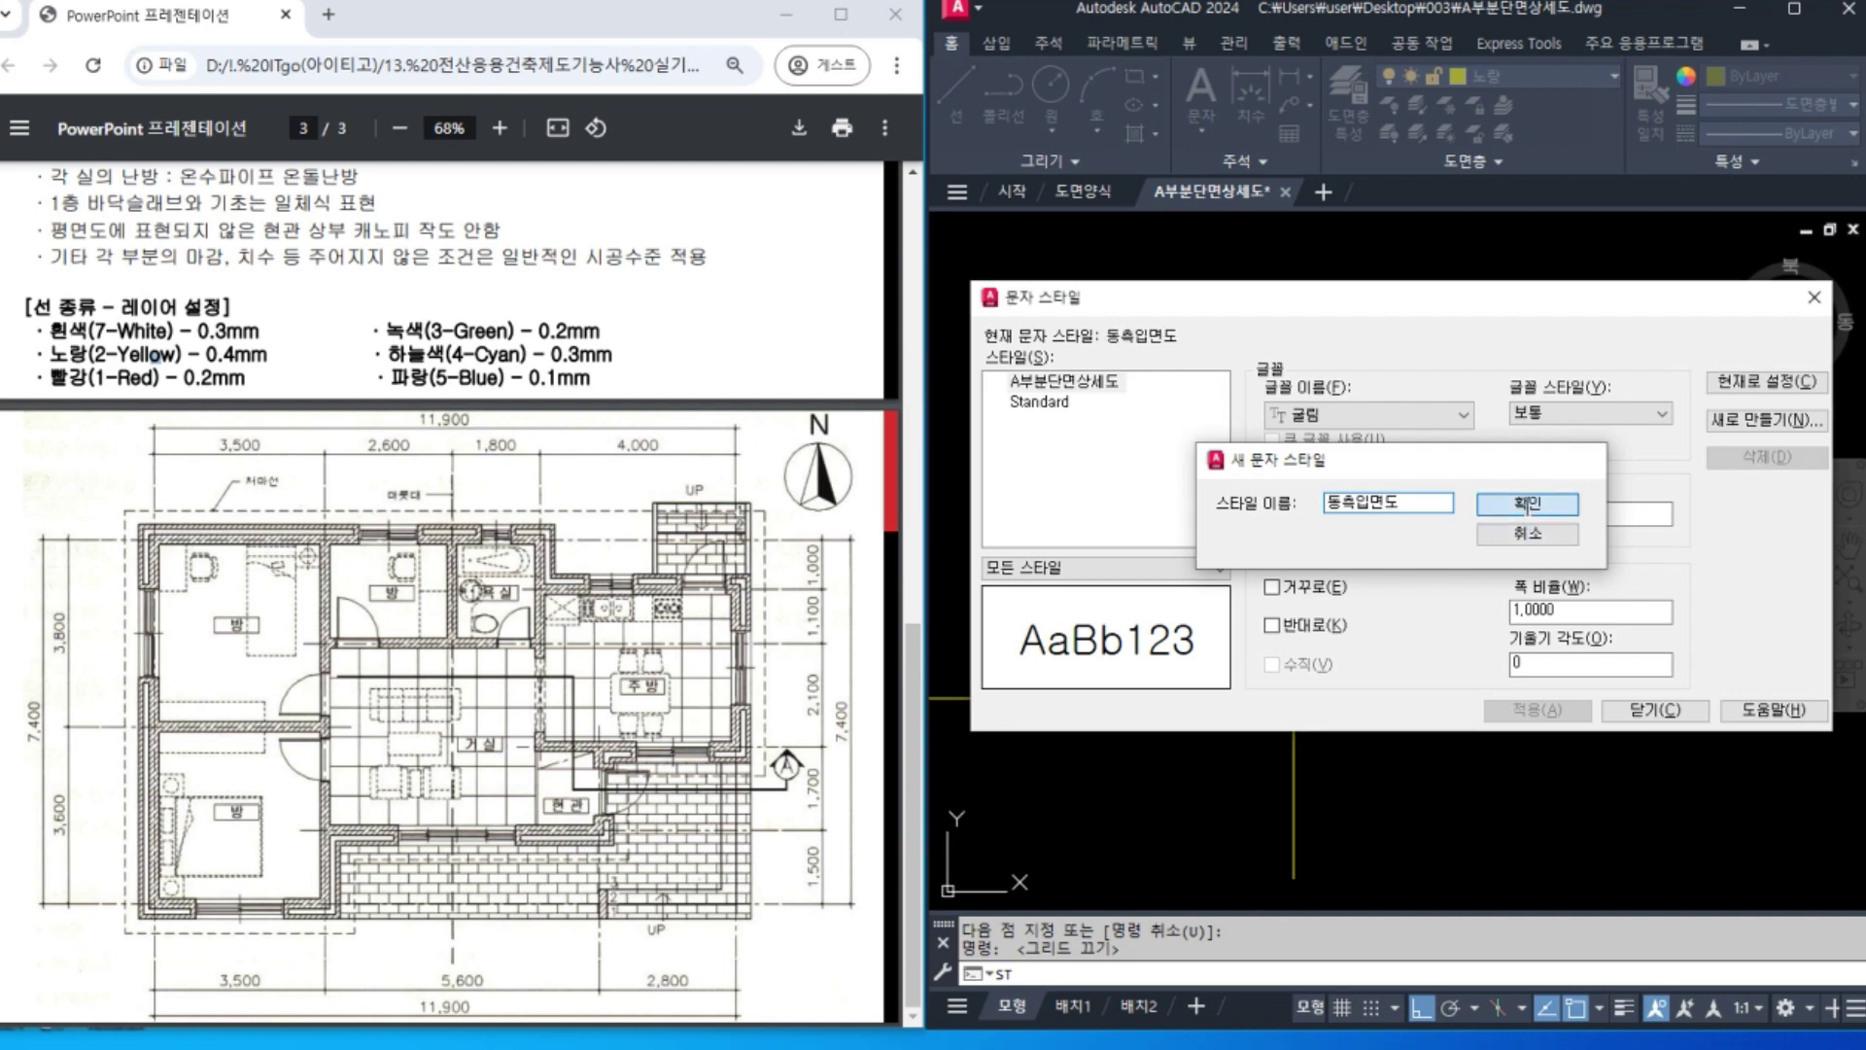
left_click(1081, 426)
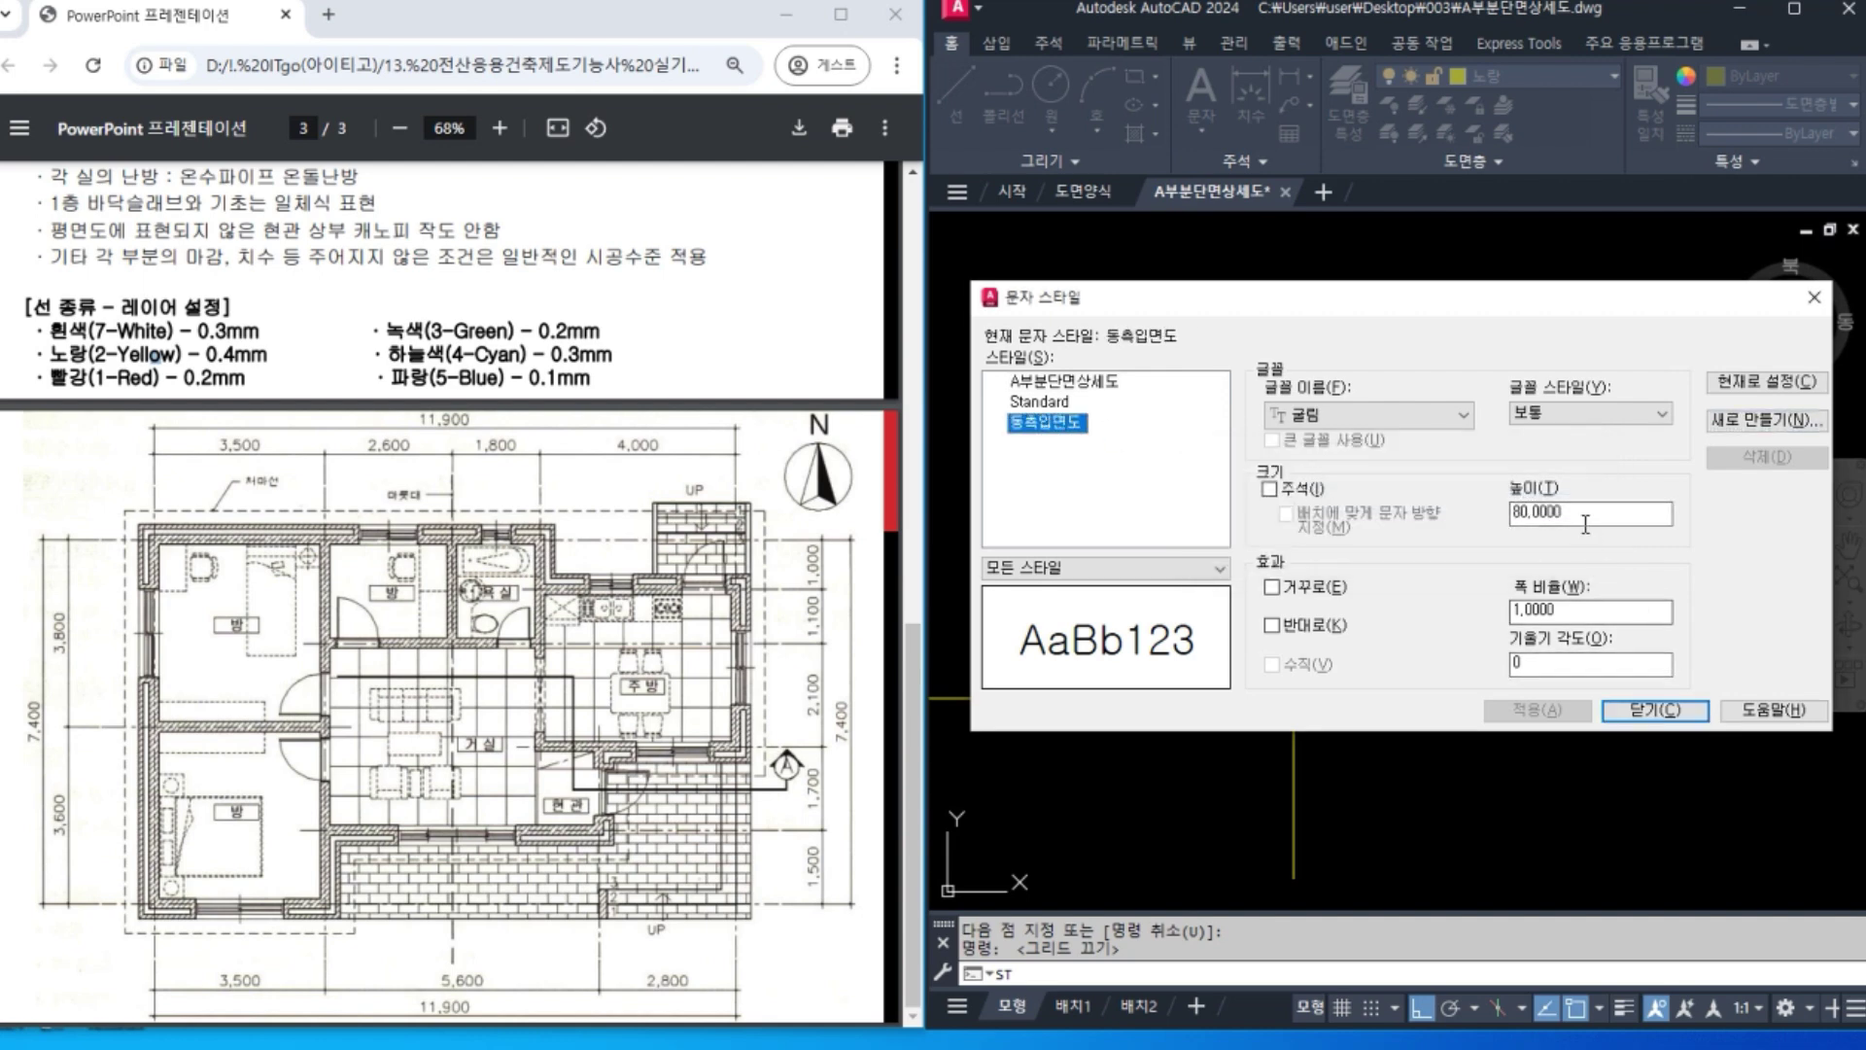
left_click_drag(1589, 518, 1408, 490)
type("100")
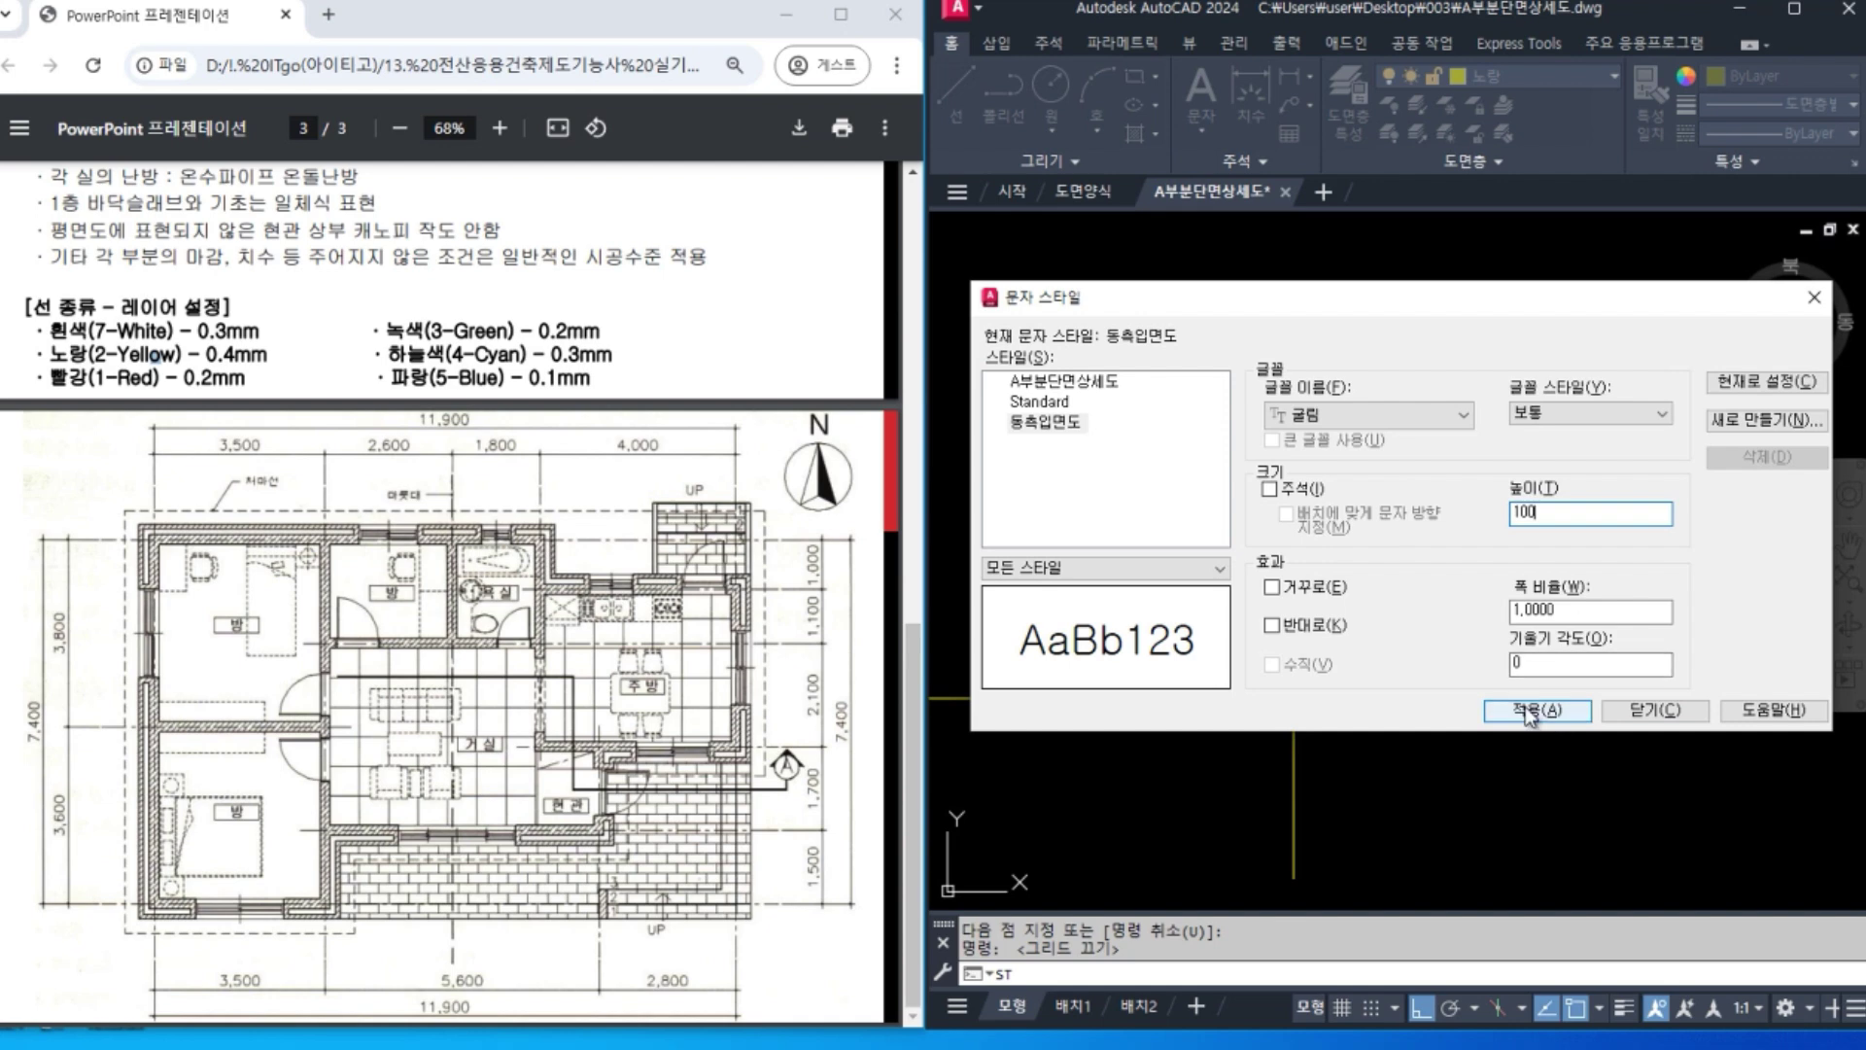
left_click(1529, 713)
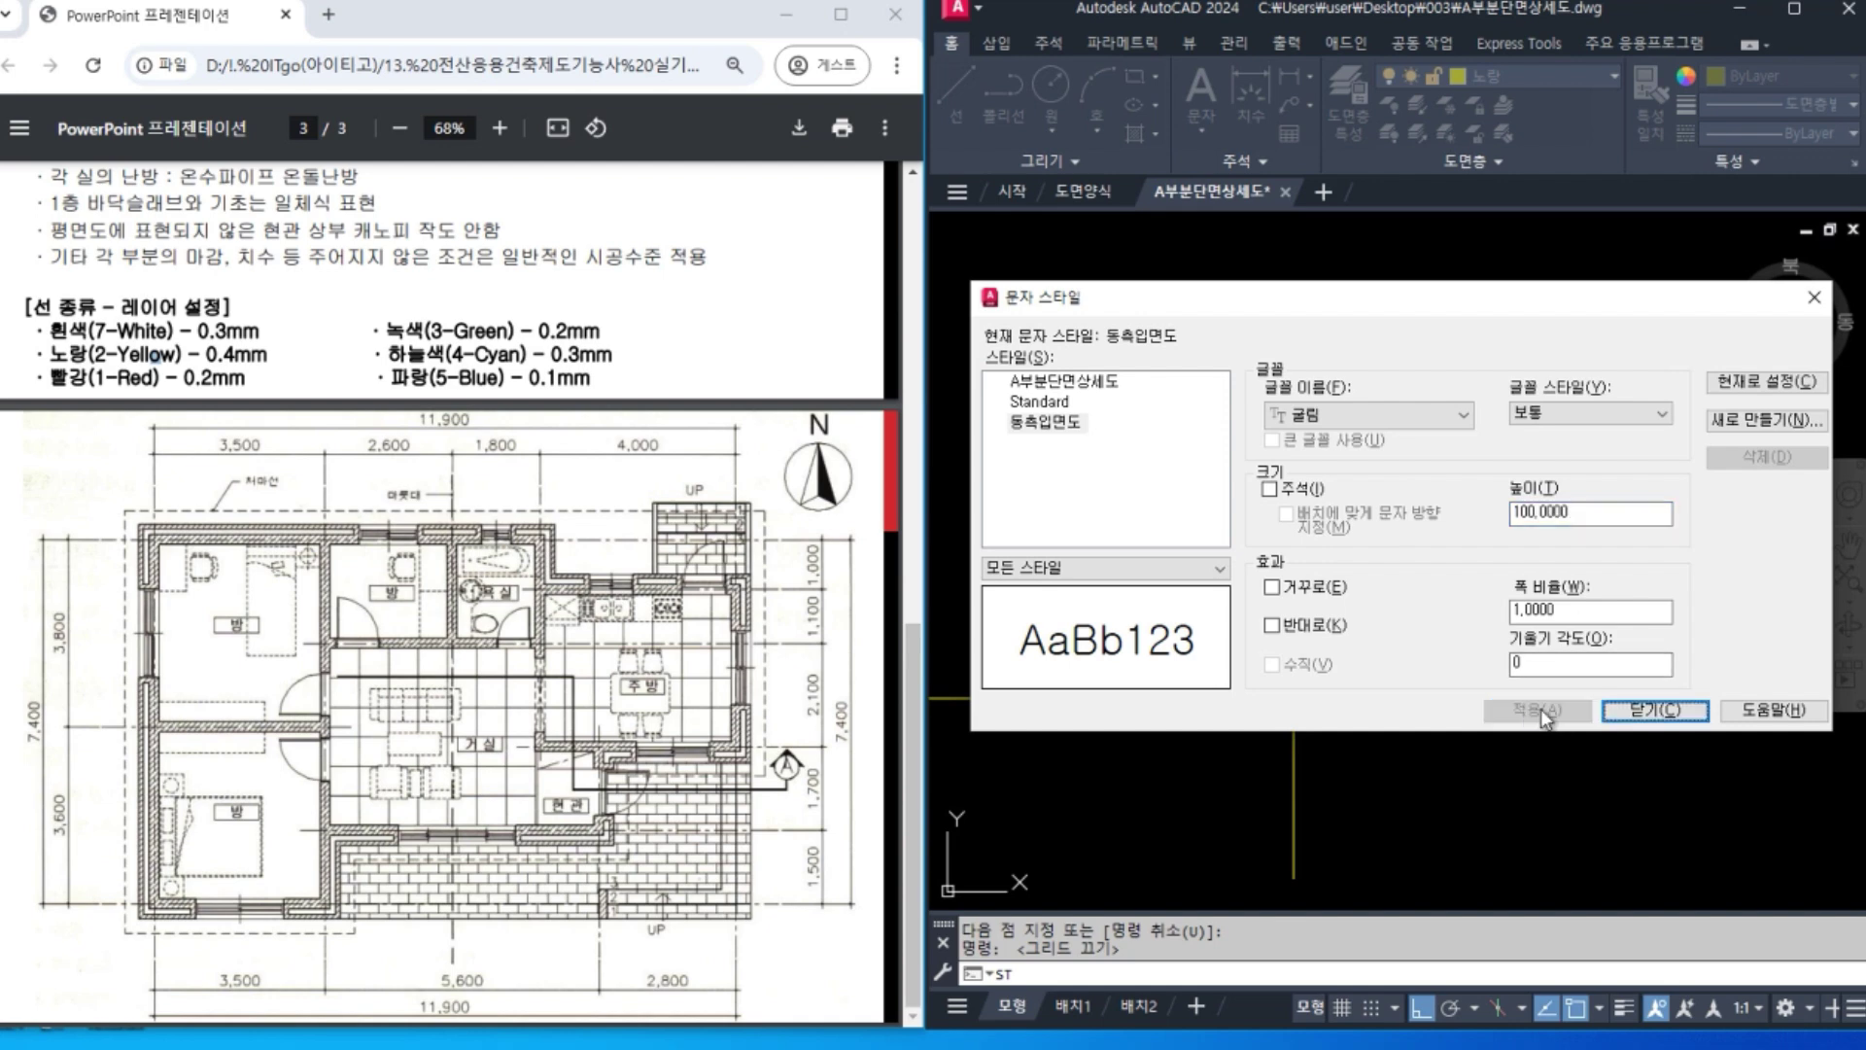
Make Standard the current text style and finish the text style setup.
left_click(1041, 402)
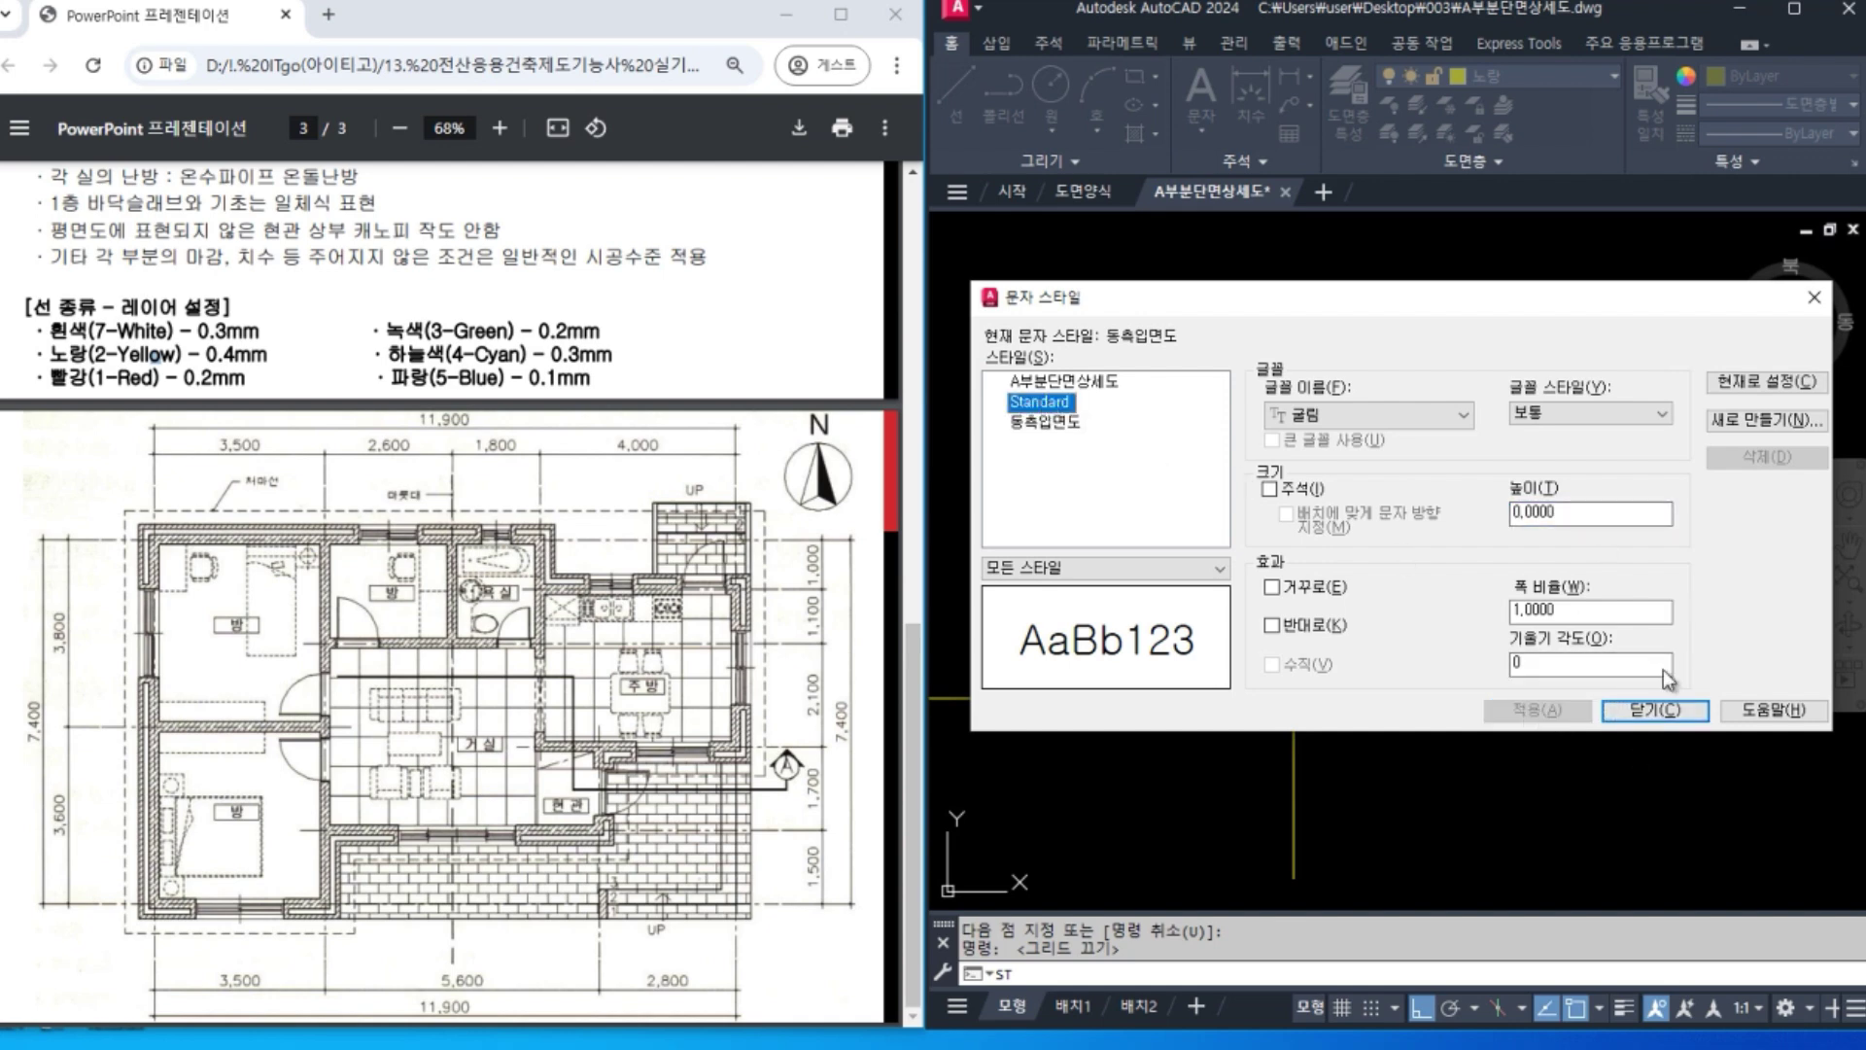
left_click(1766, 381)
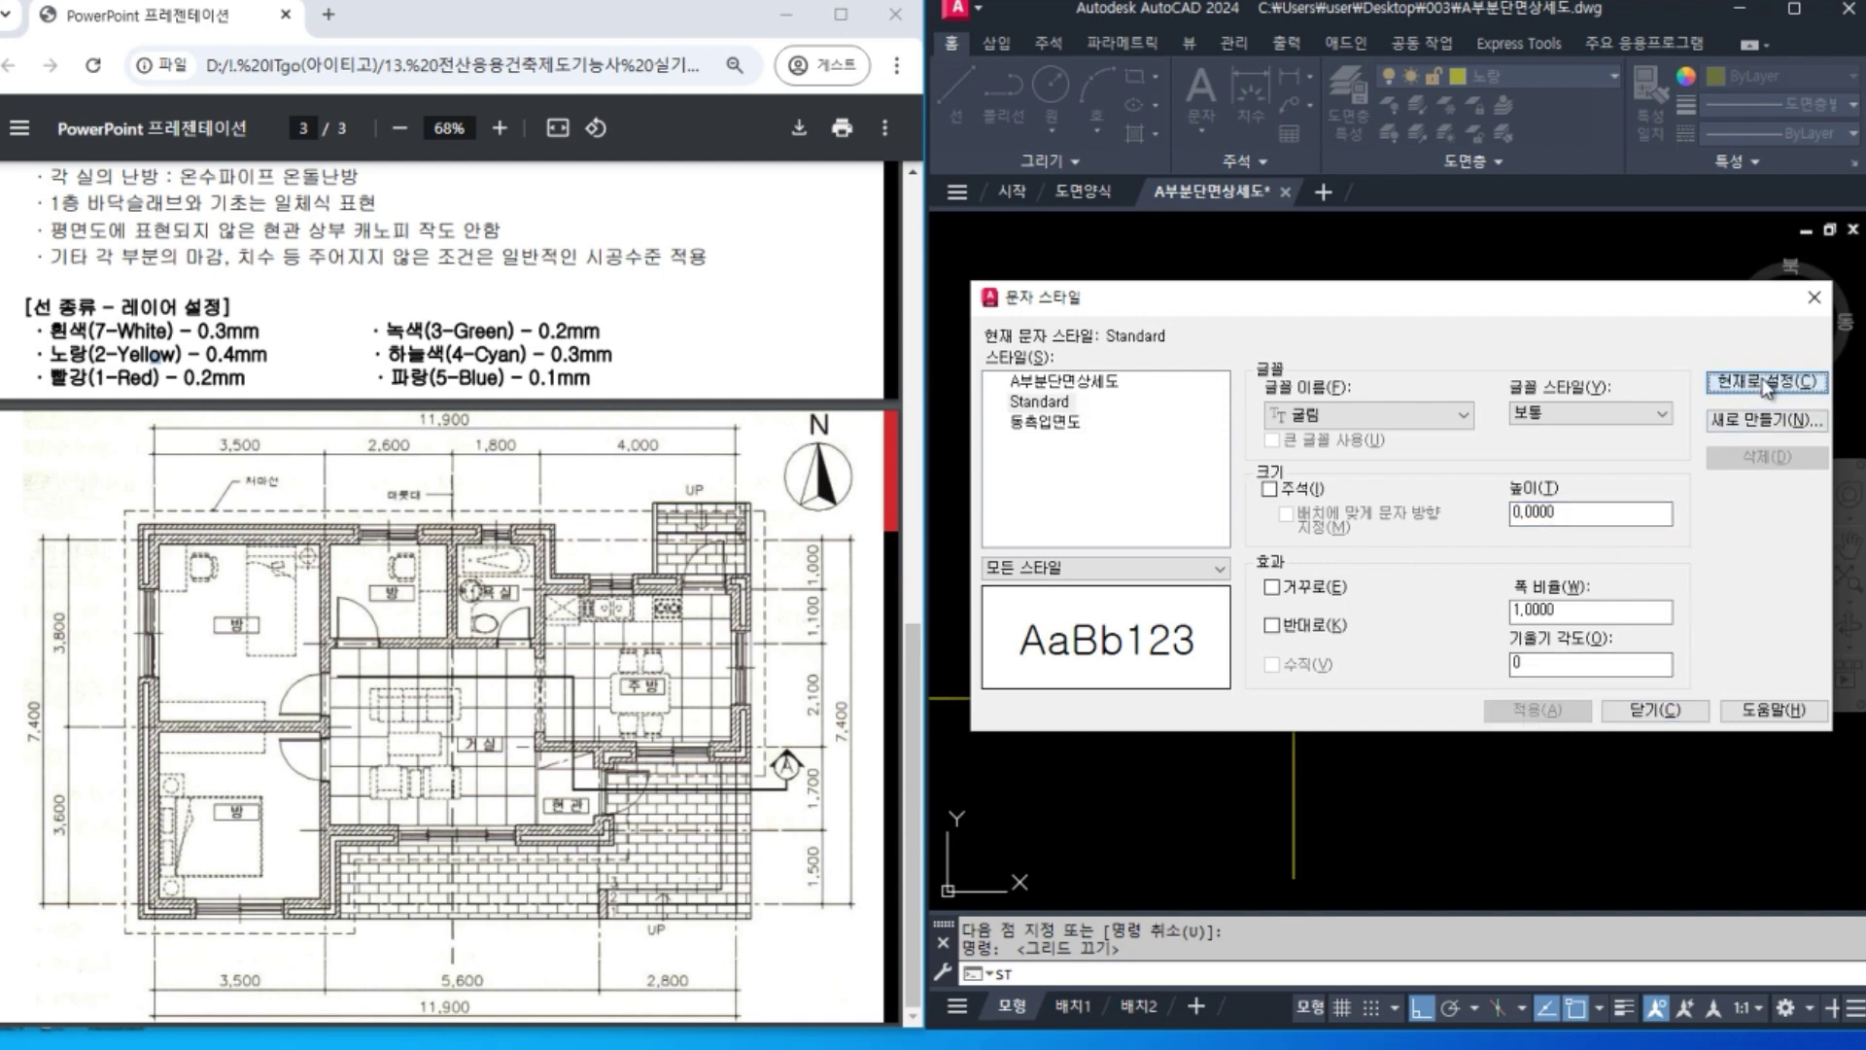
left_click(1646, 710)
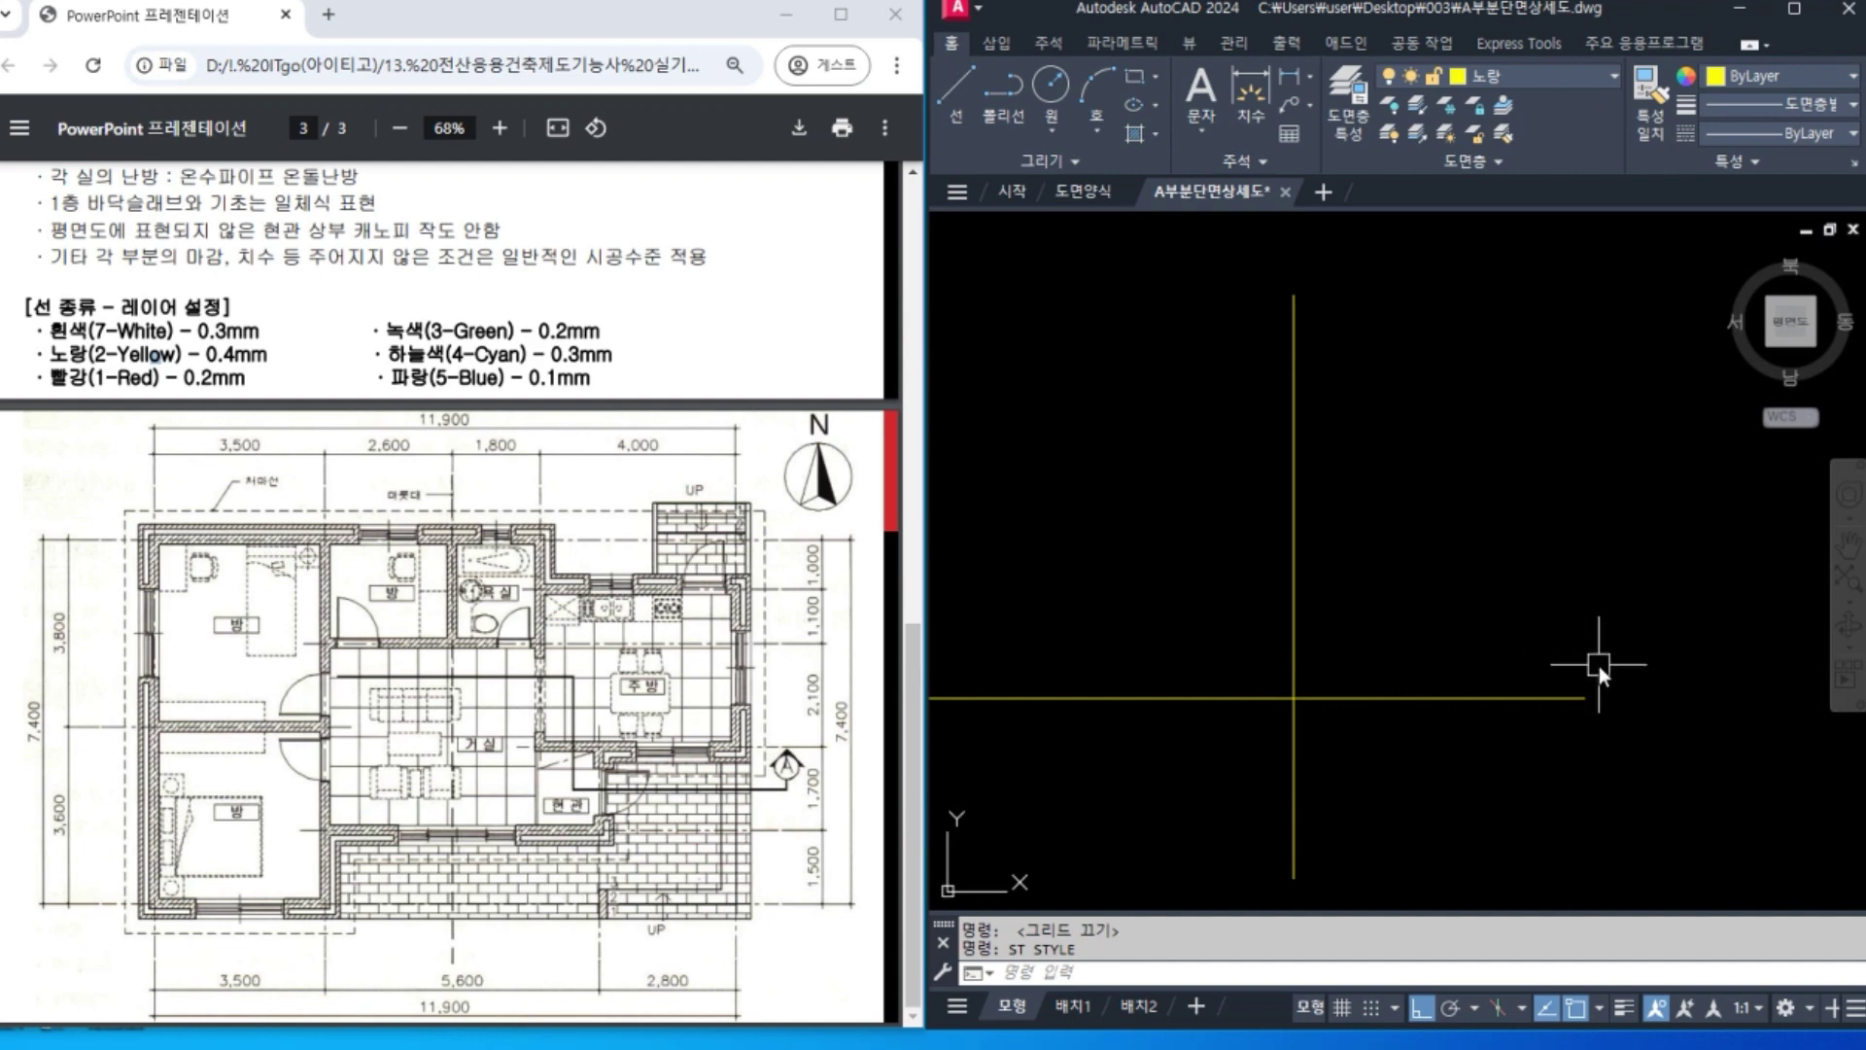
Add the single-line text "G.L ±0" with height 150 and rotation 0 near the right end of the horizontal line.
type("dt")
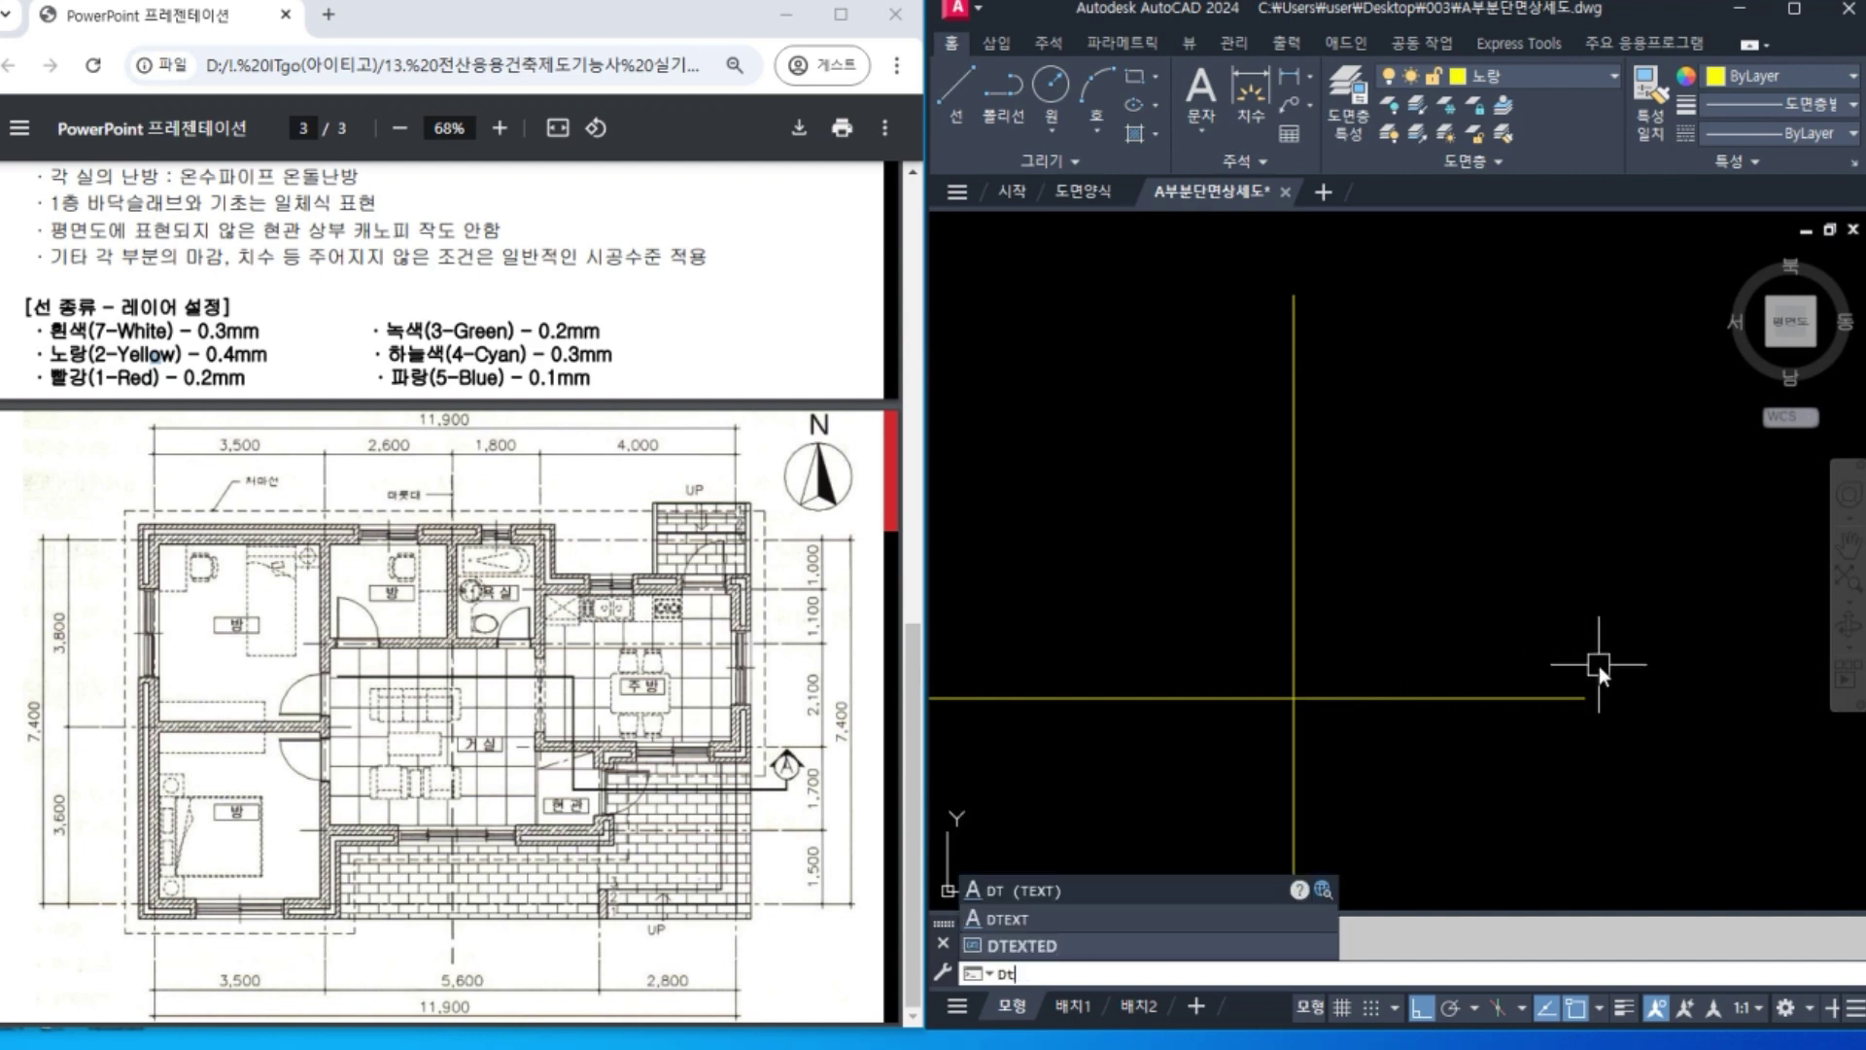
key("Return")
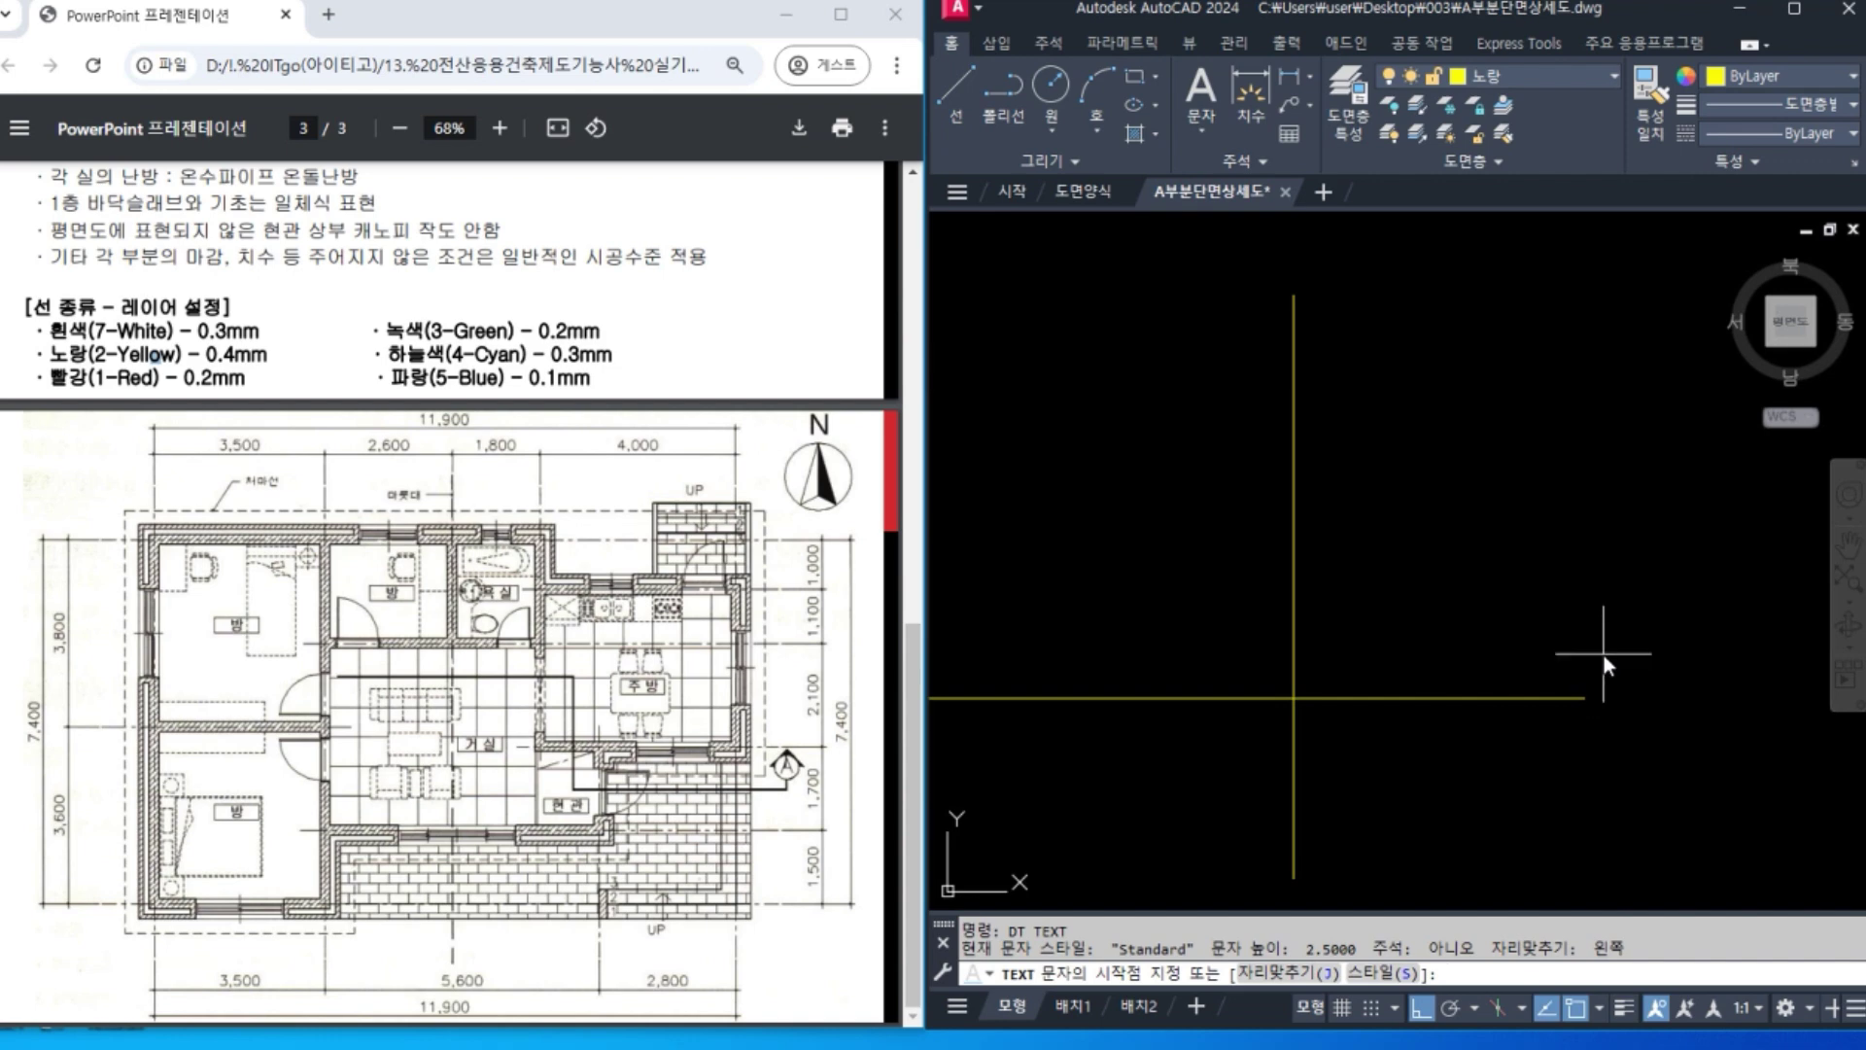
left_click(1555, 694)
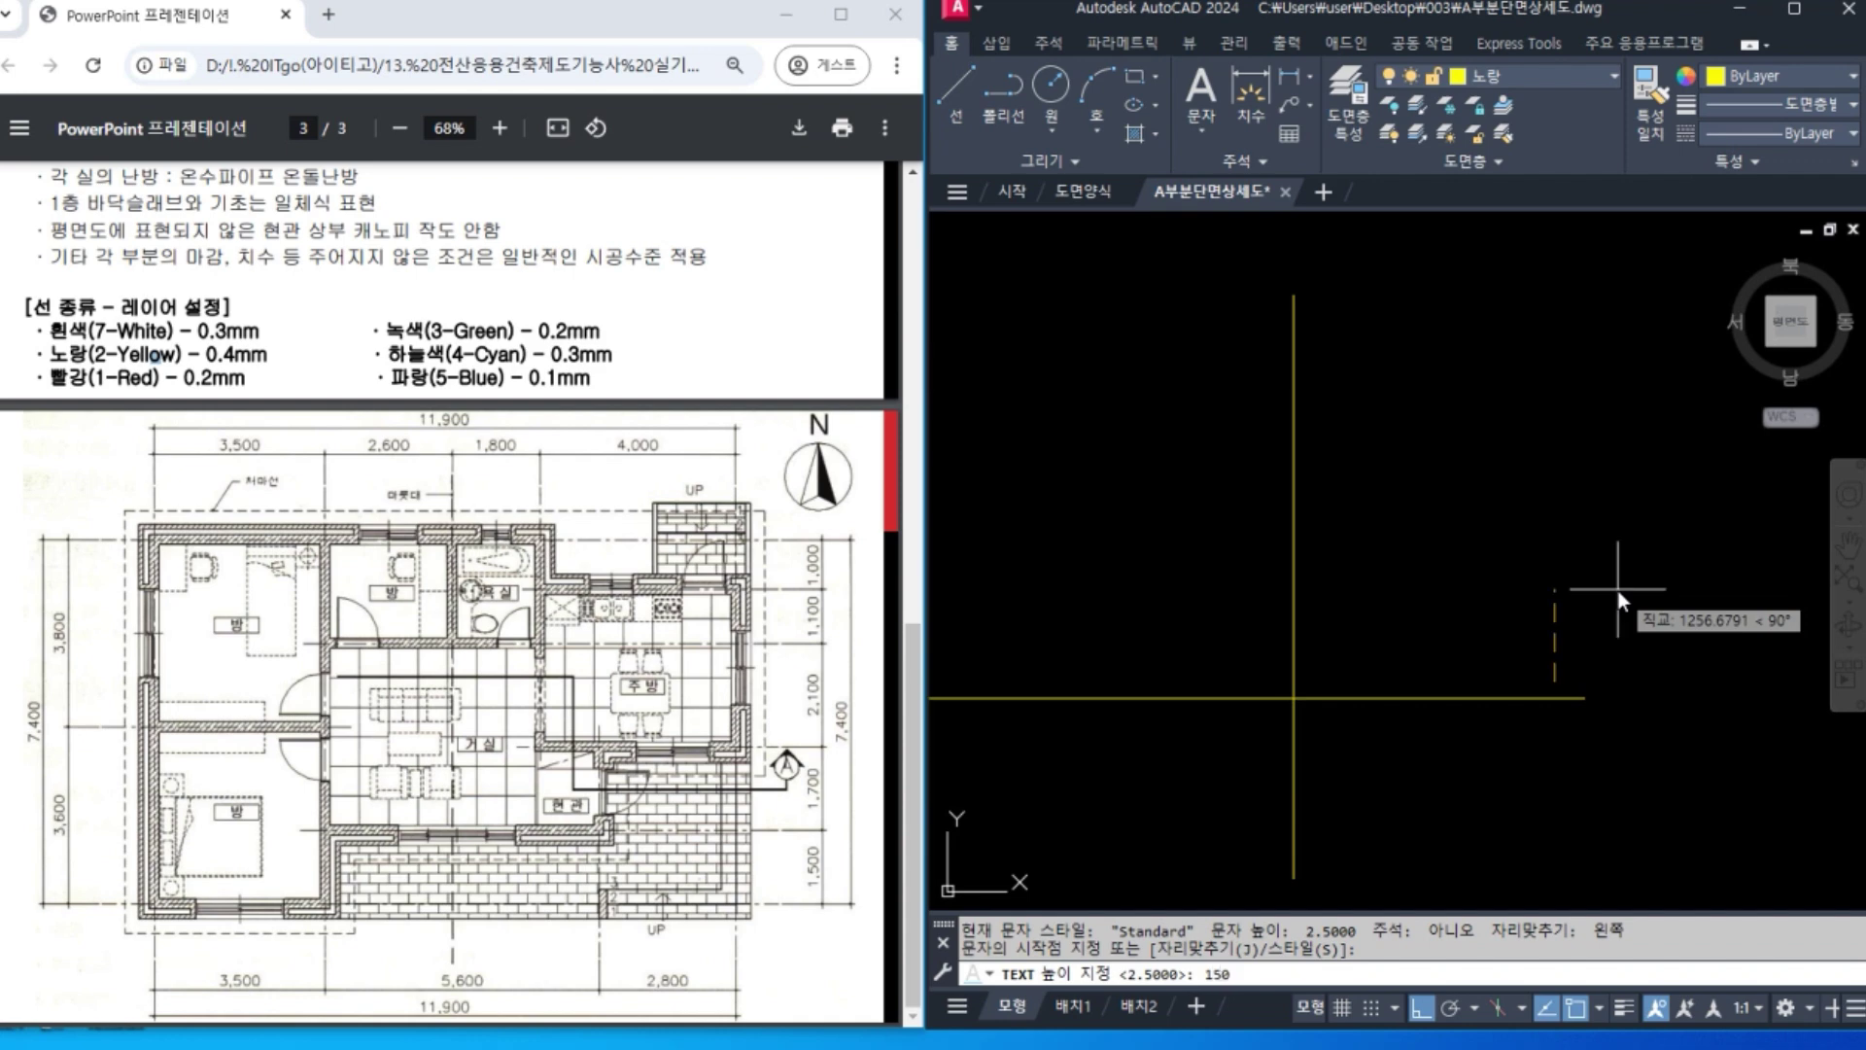
key("Return")
key("Return")
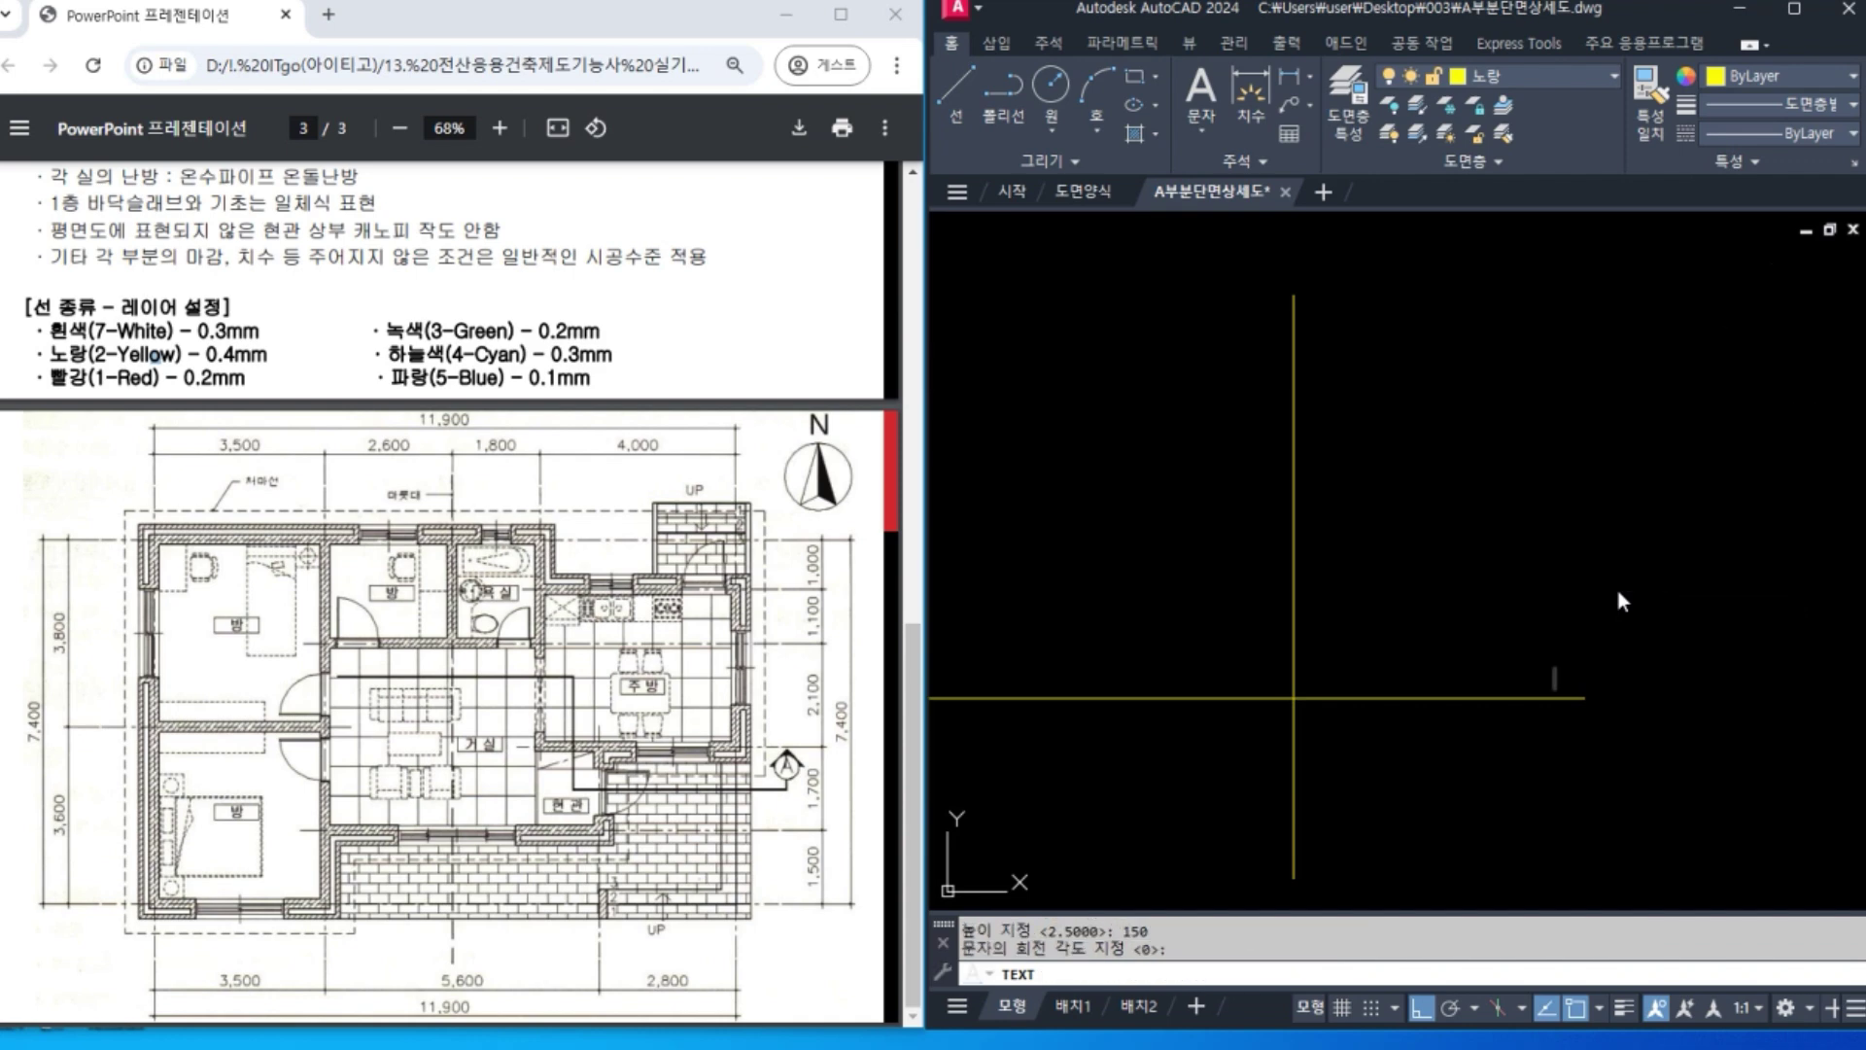
type("G.")
type("L")
type("%%p")
type("0")
key("Return")
key("Return")
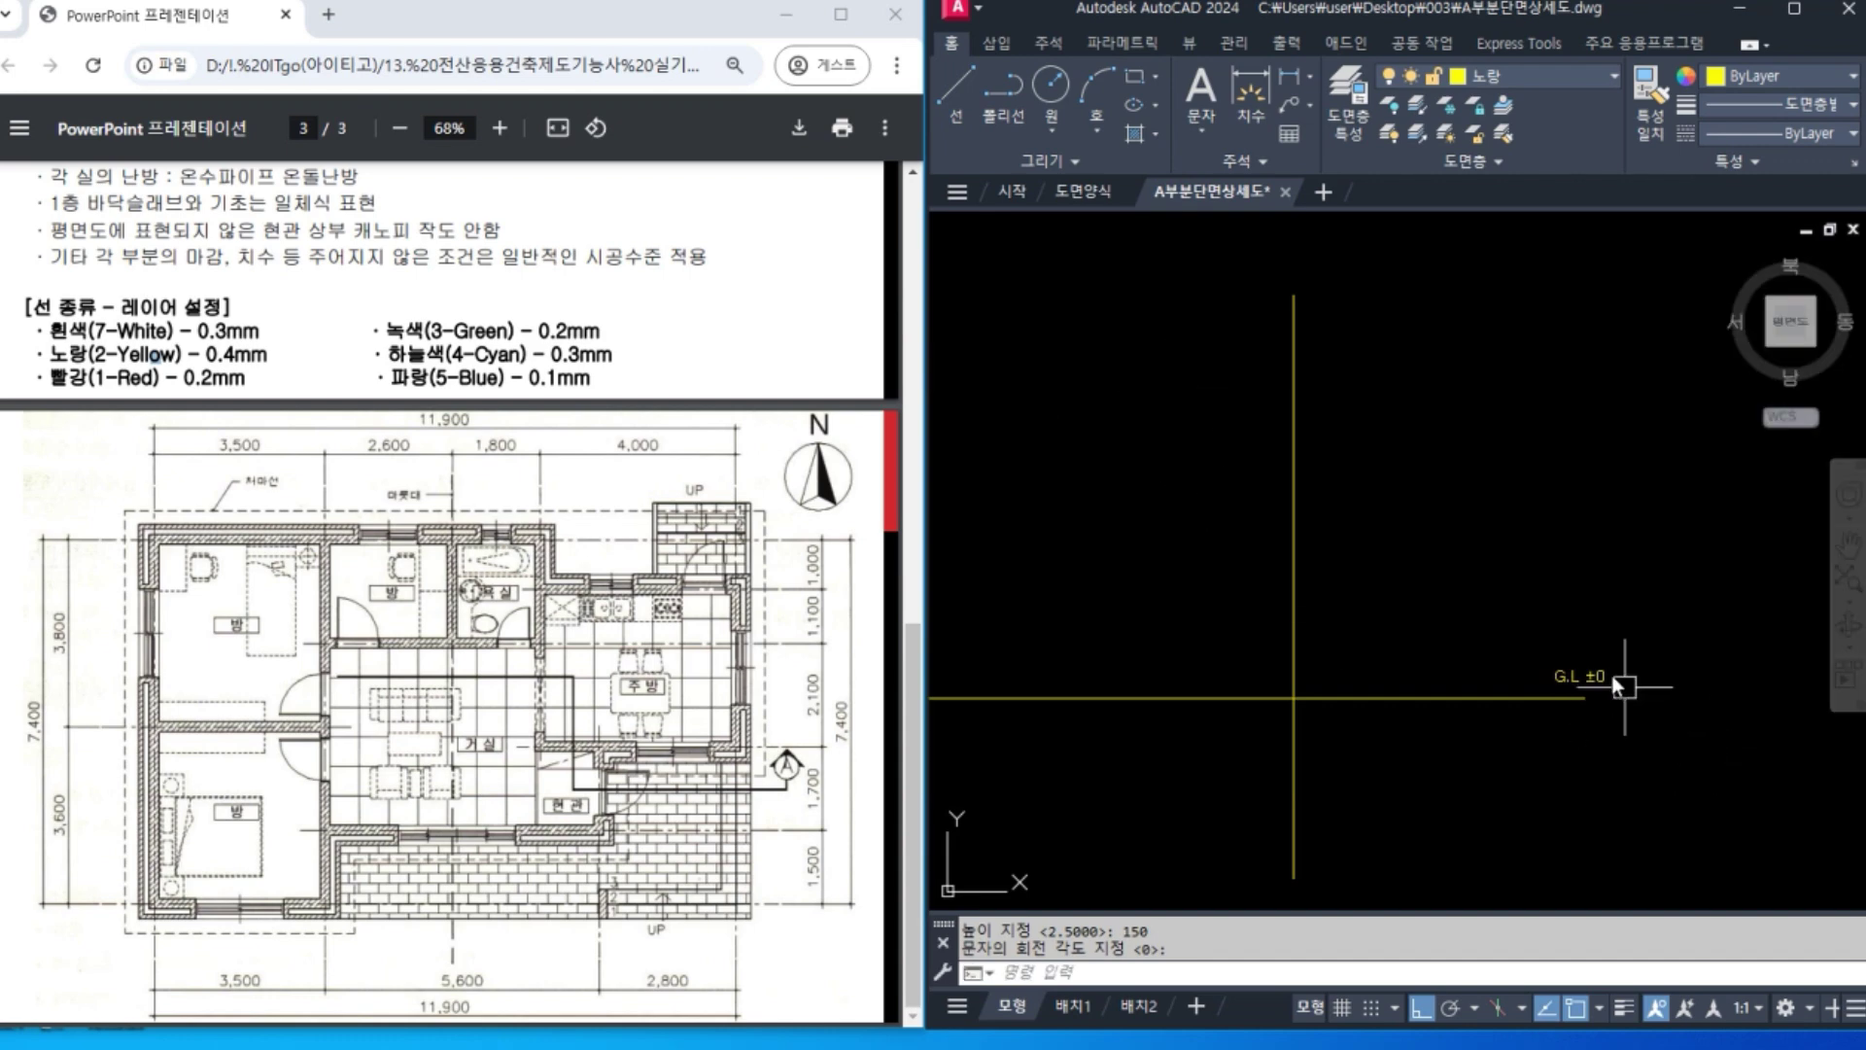
Move the "G.L ±0" text straight down so it sits closer above the horizontal line.
scroll(1621, 721, "up", 5)
left_click(1400, 722)
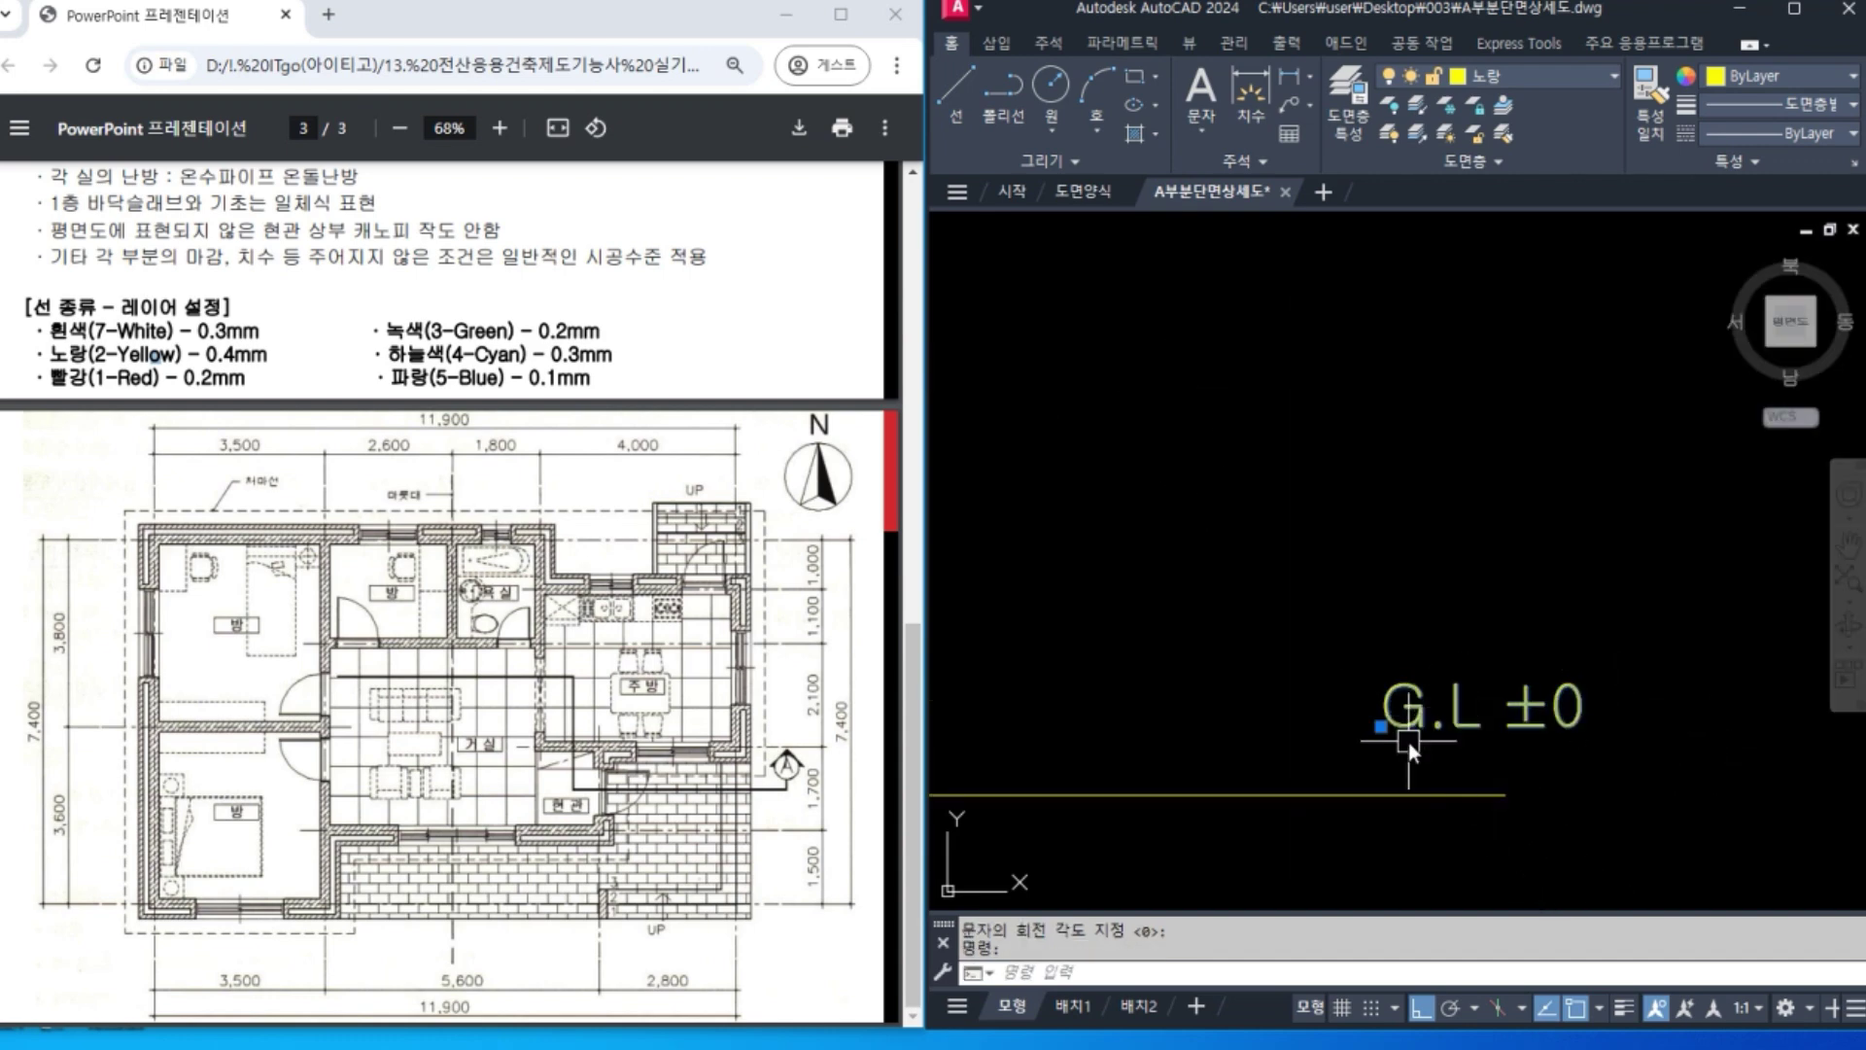
left_click(1383, 728)
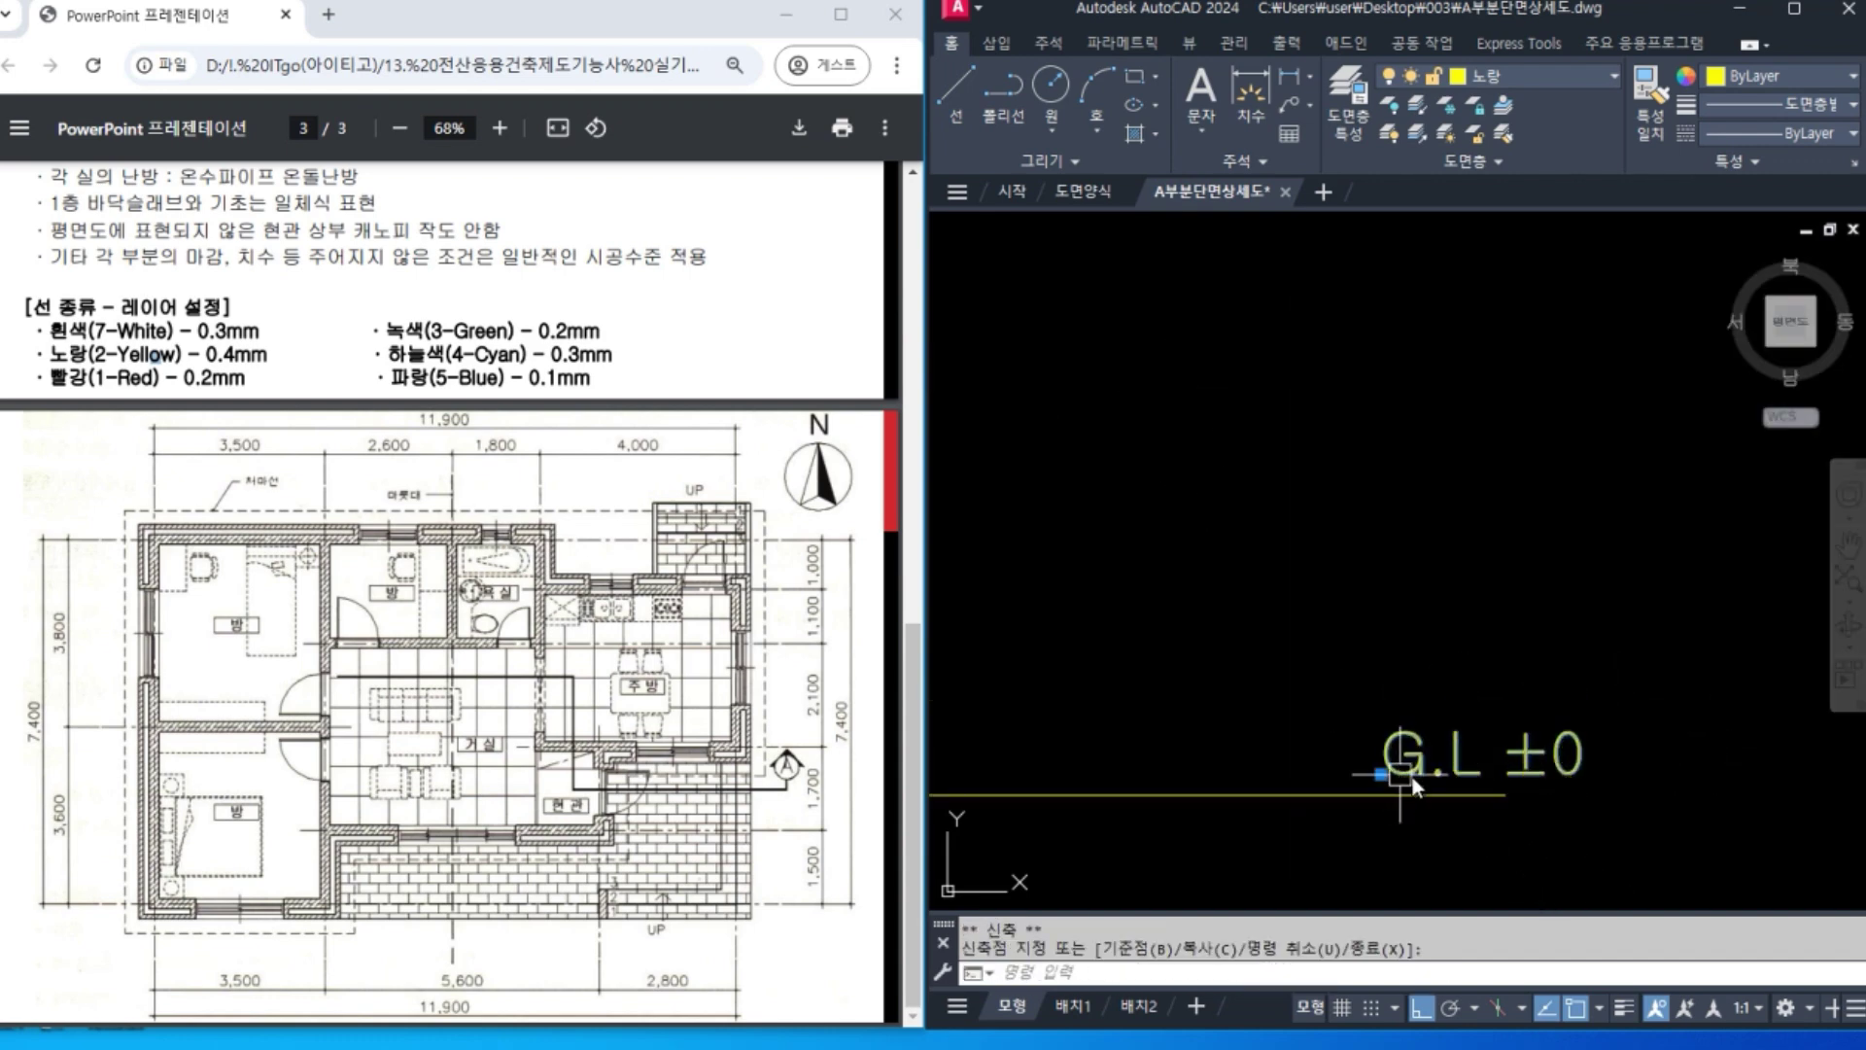
key("Escape")
scroll(1684, 789, "down", 3)
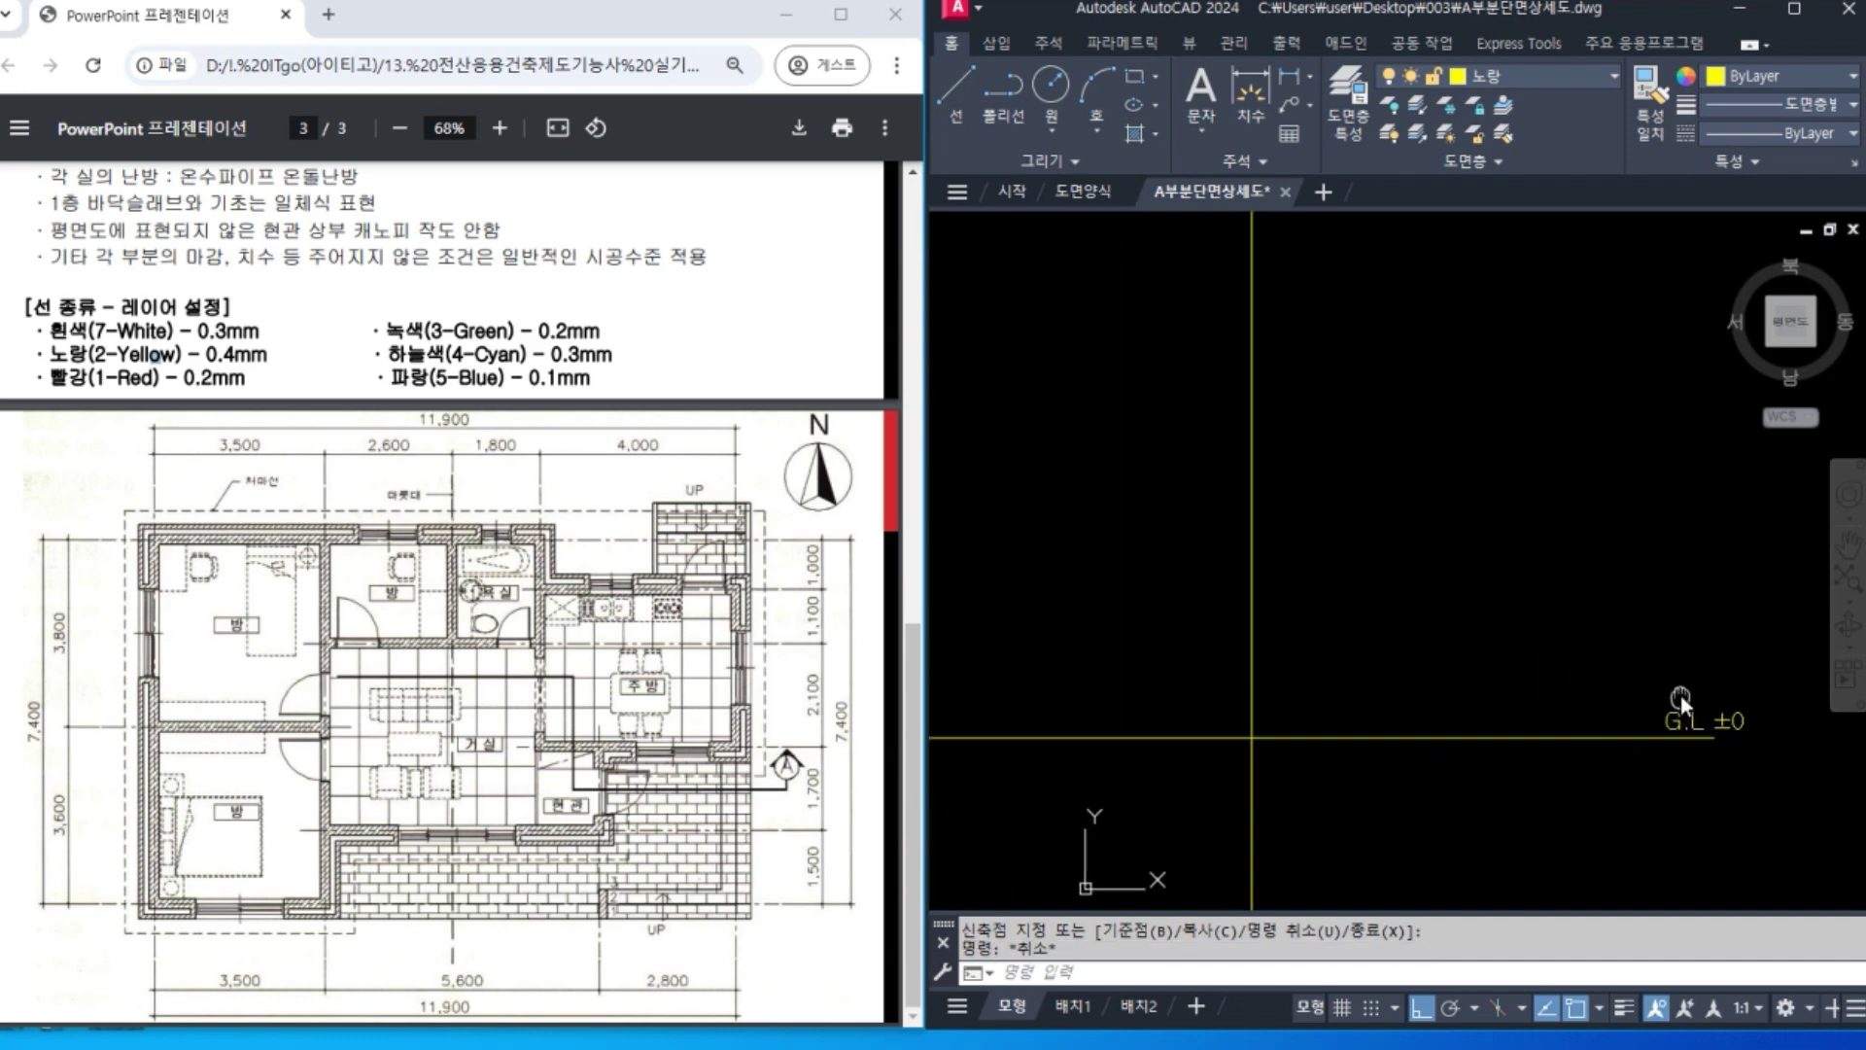
Move the "G.L ±0" text to the 흰색 layer.
middle_click_drag(1695, 745, 1636, 679)
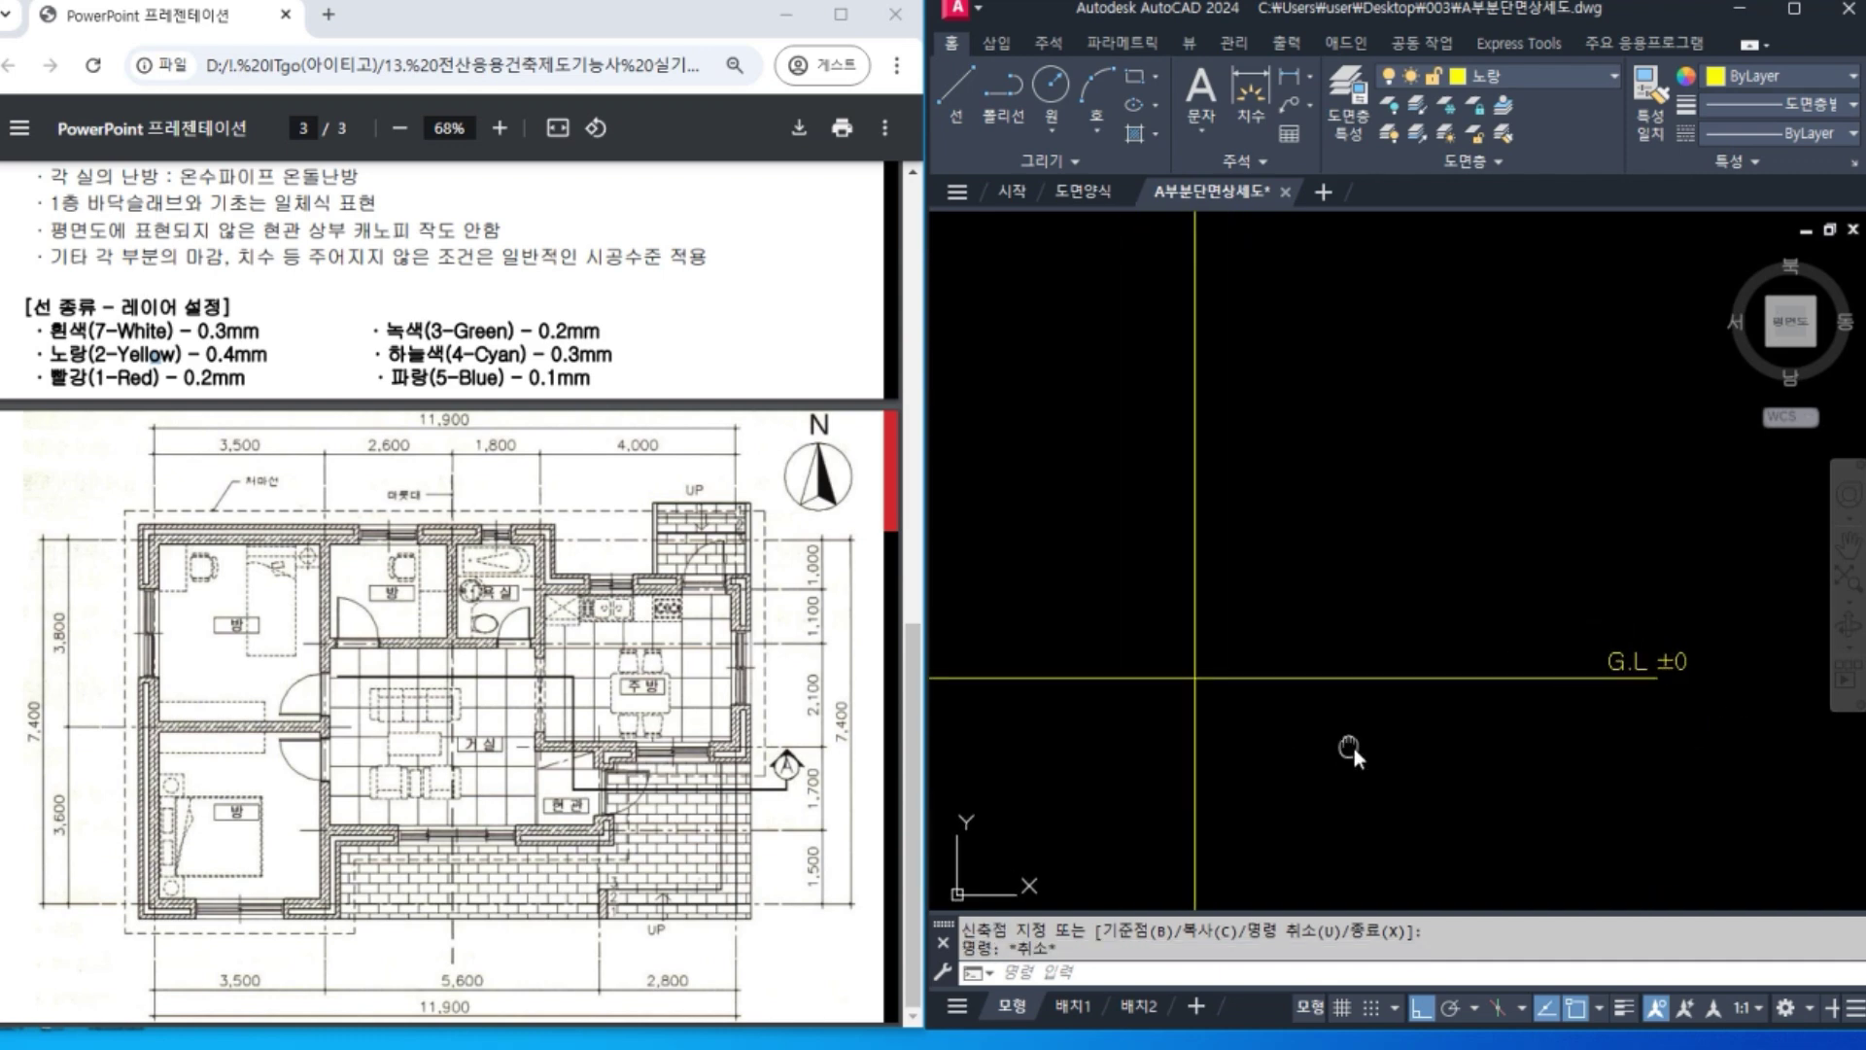
left_click(1658, 670)
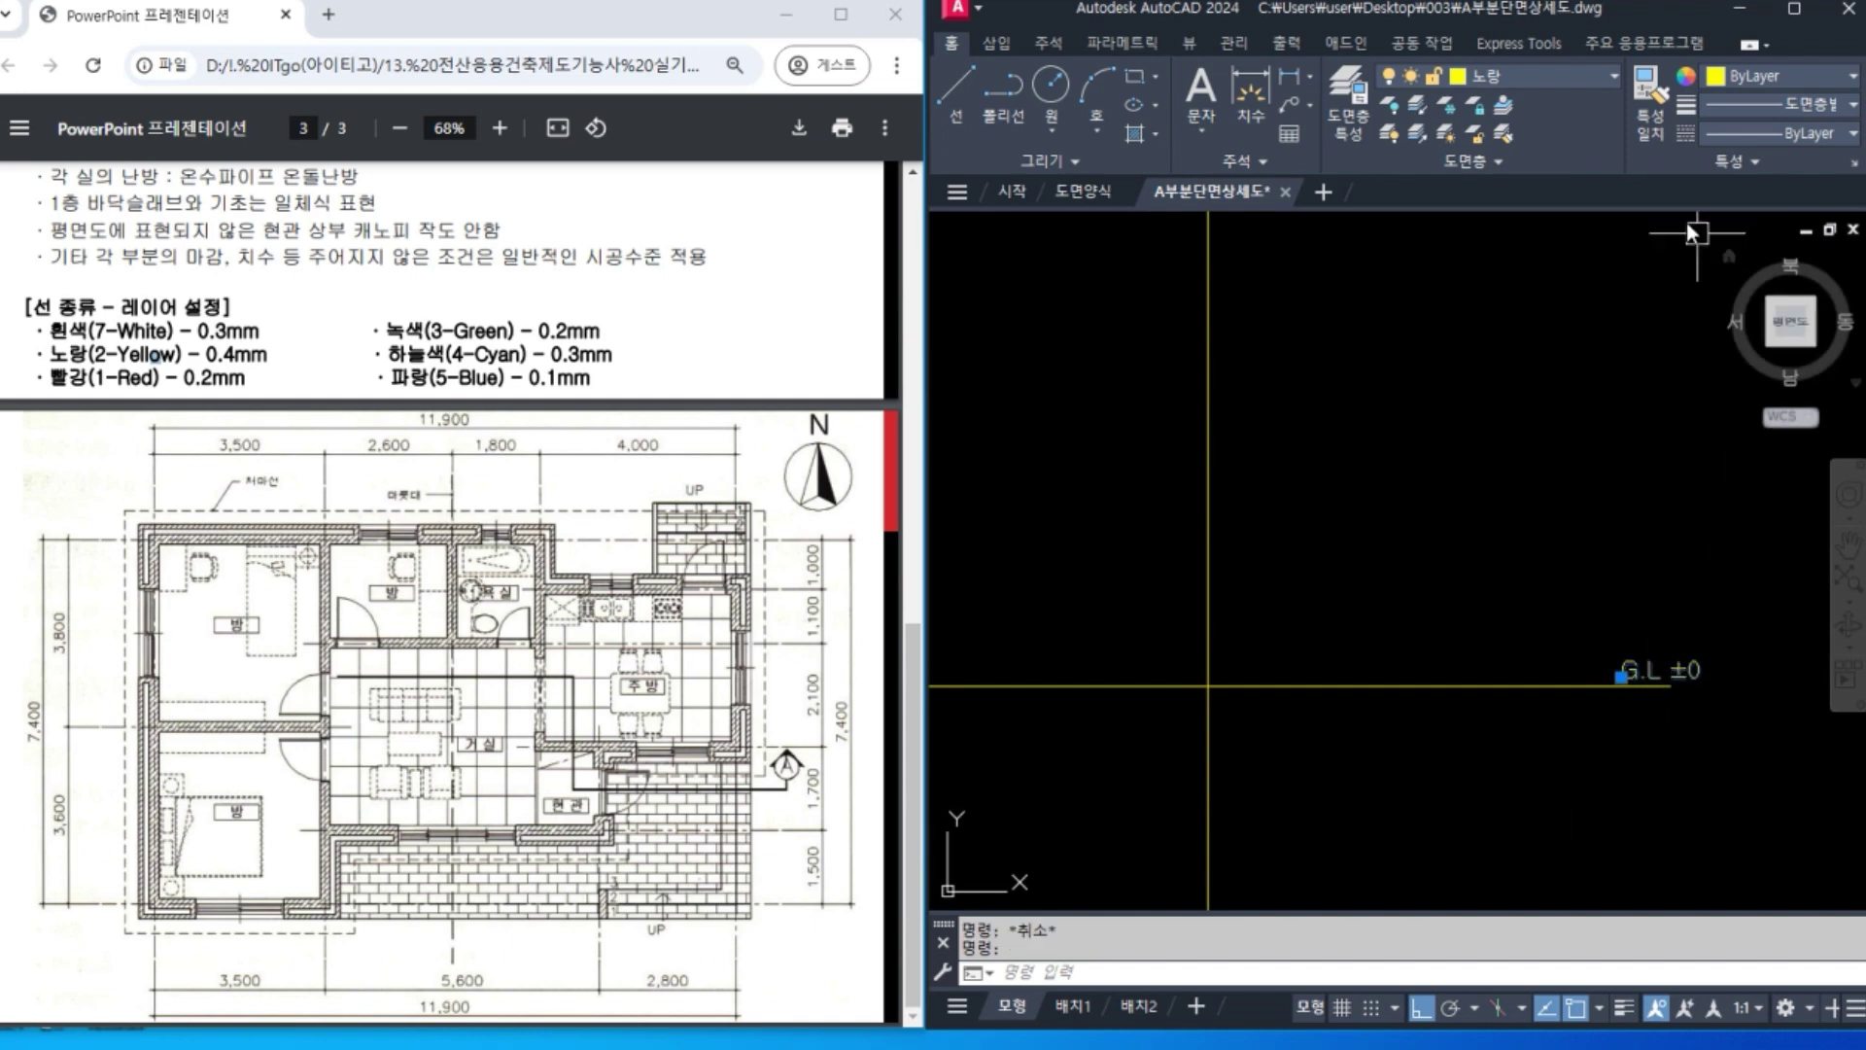
left_click(1541, 84)
left_click(1497, 278)
key("Escape")
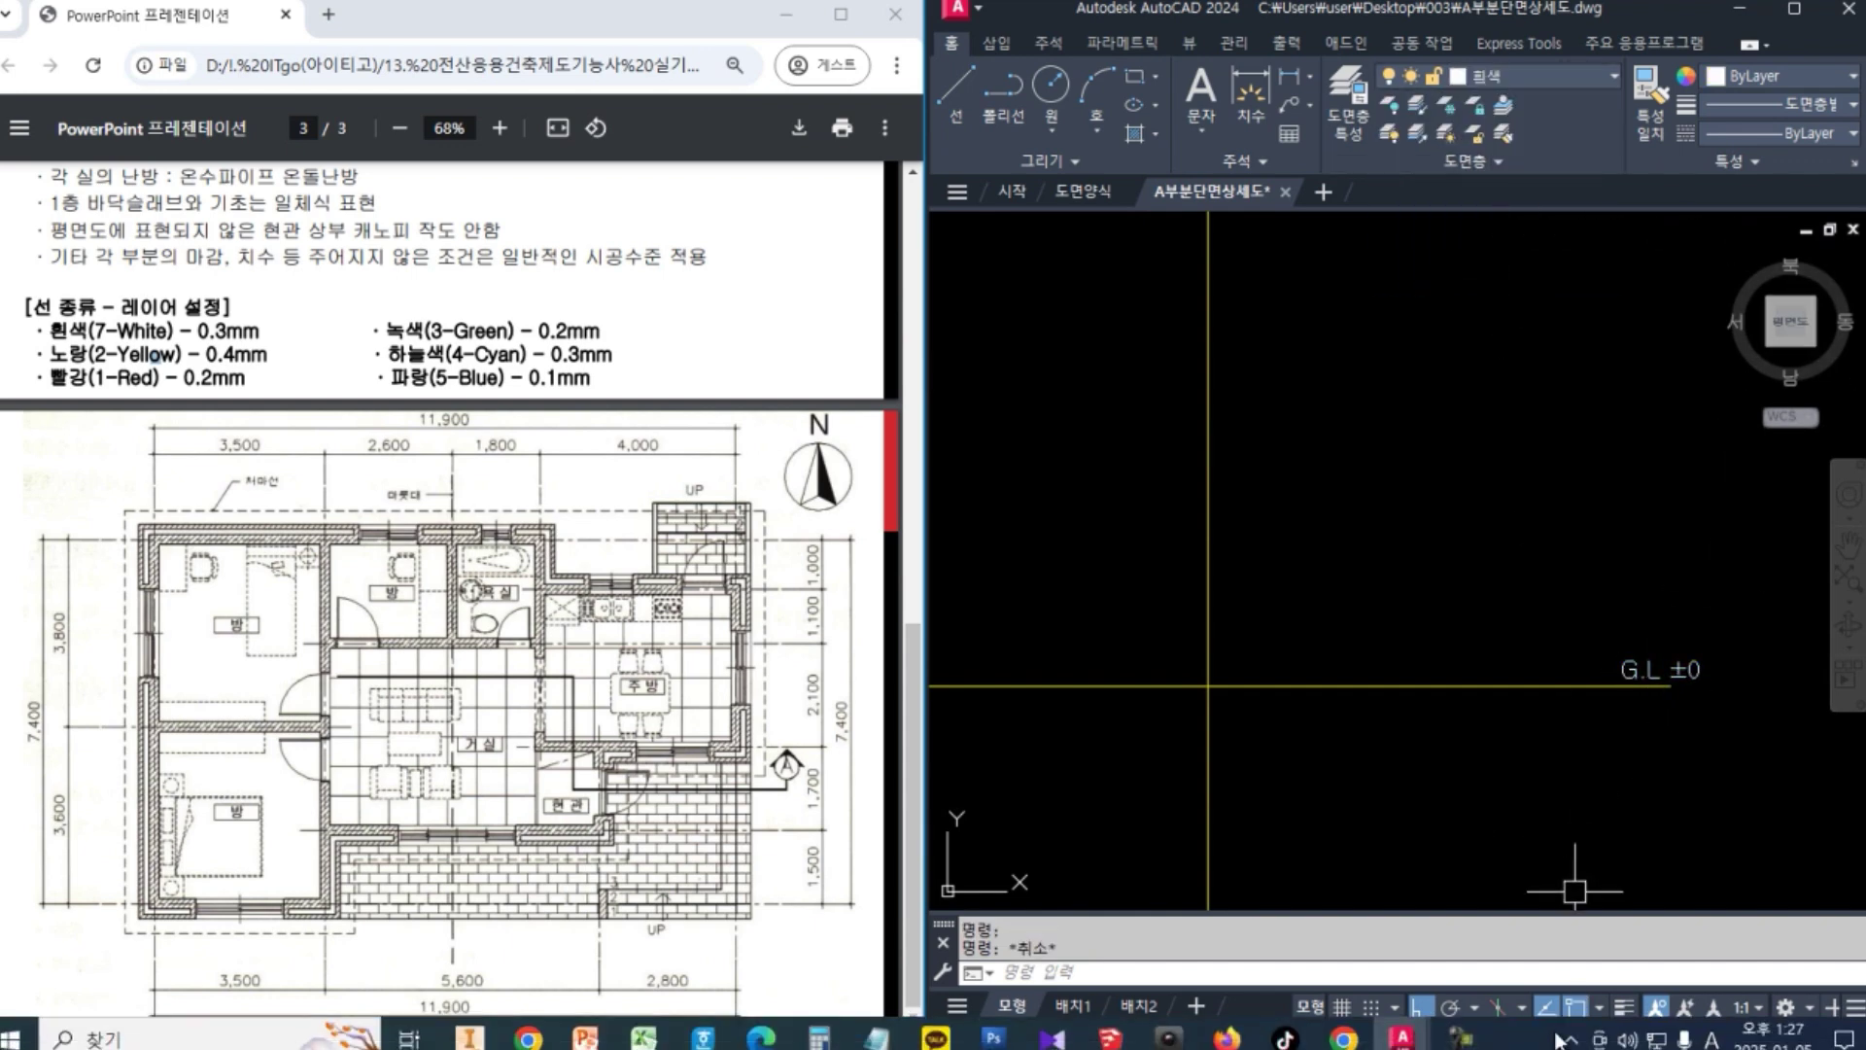
middle_click_drag(1302, 751, 1358, 741)
scroll(1358, 741, "down", 2)
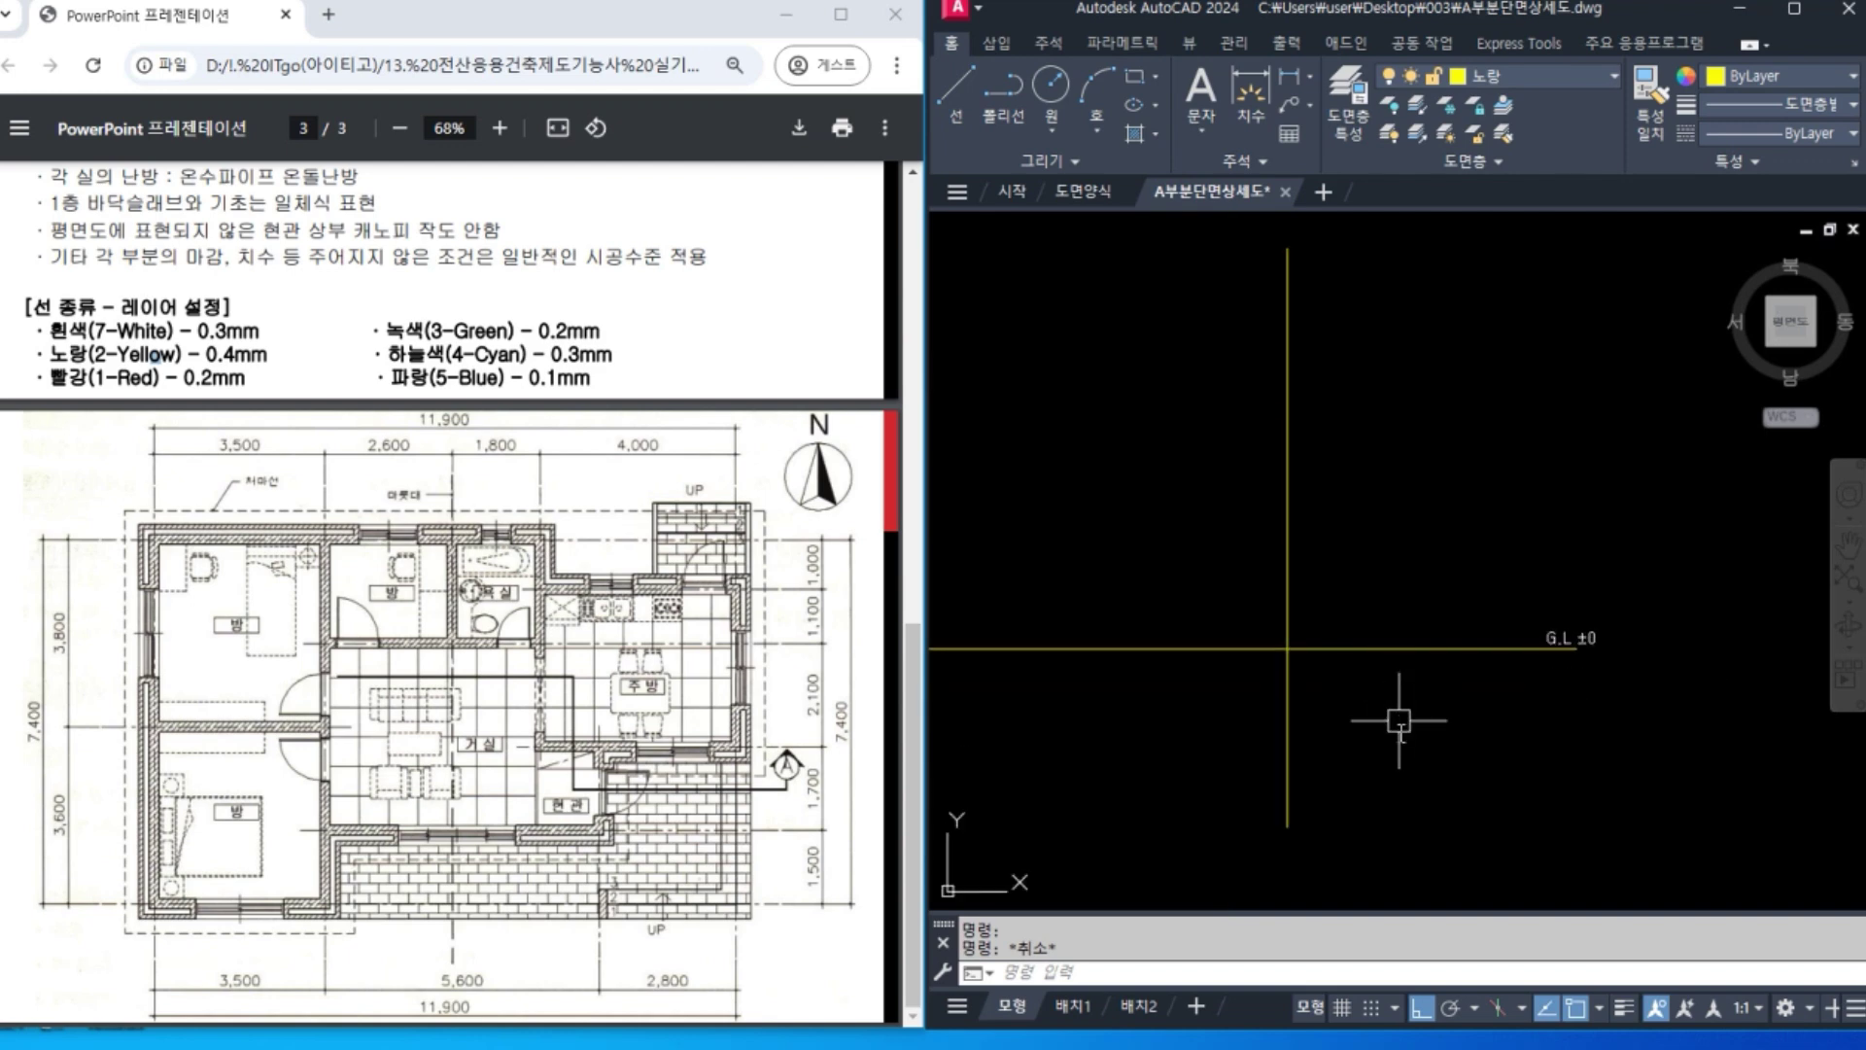
Examine the enlarged floor plan's walls around the entrance (현관) and along the kitchen's (주방) lower side, including the wall's centre line.
left_click(731, 911)
scroll(661, 899, "up", 5, "ctrl")
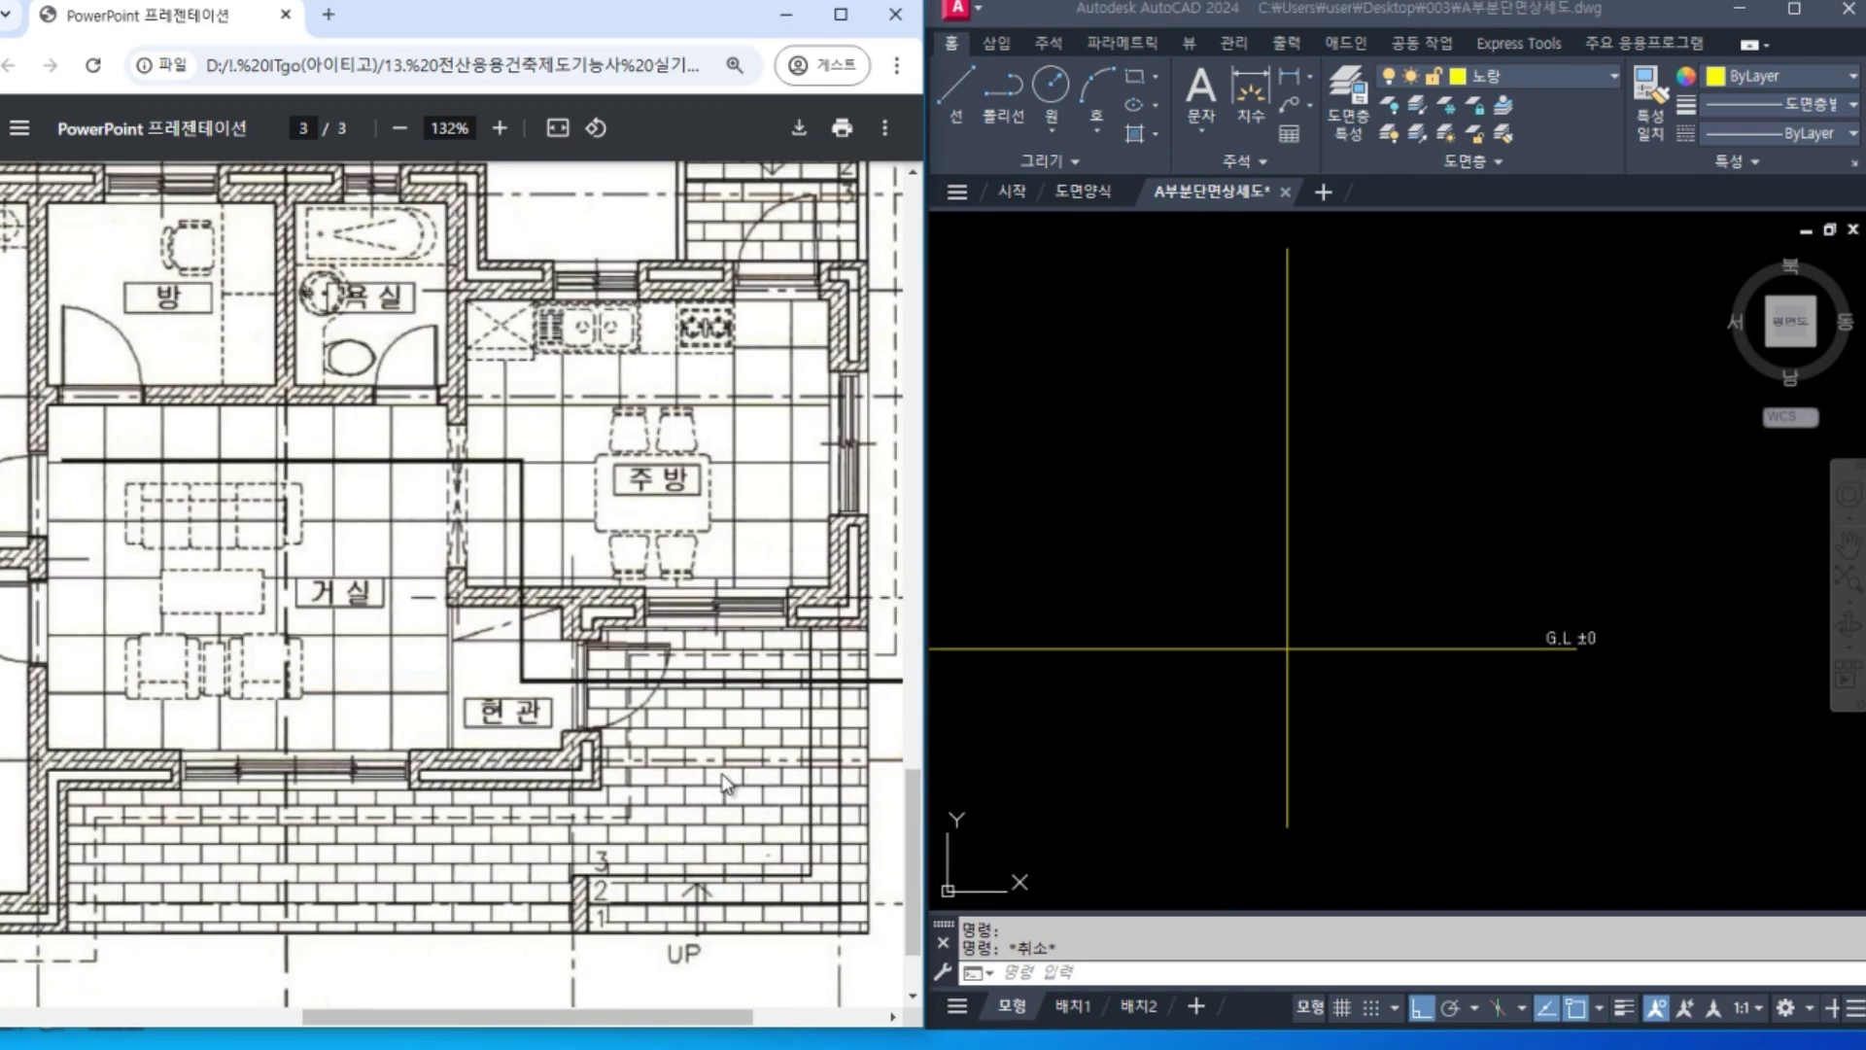
left_click_drag(559, 593, 603, 797)
key("Escape")
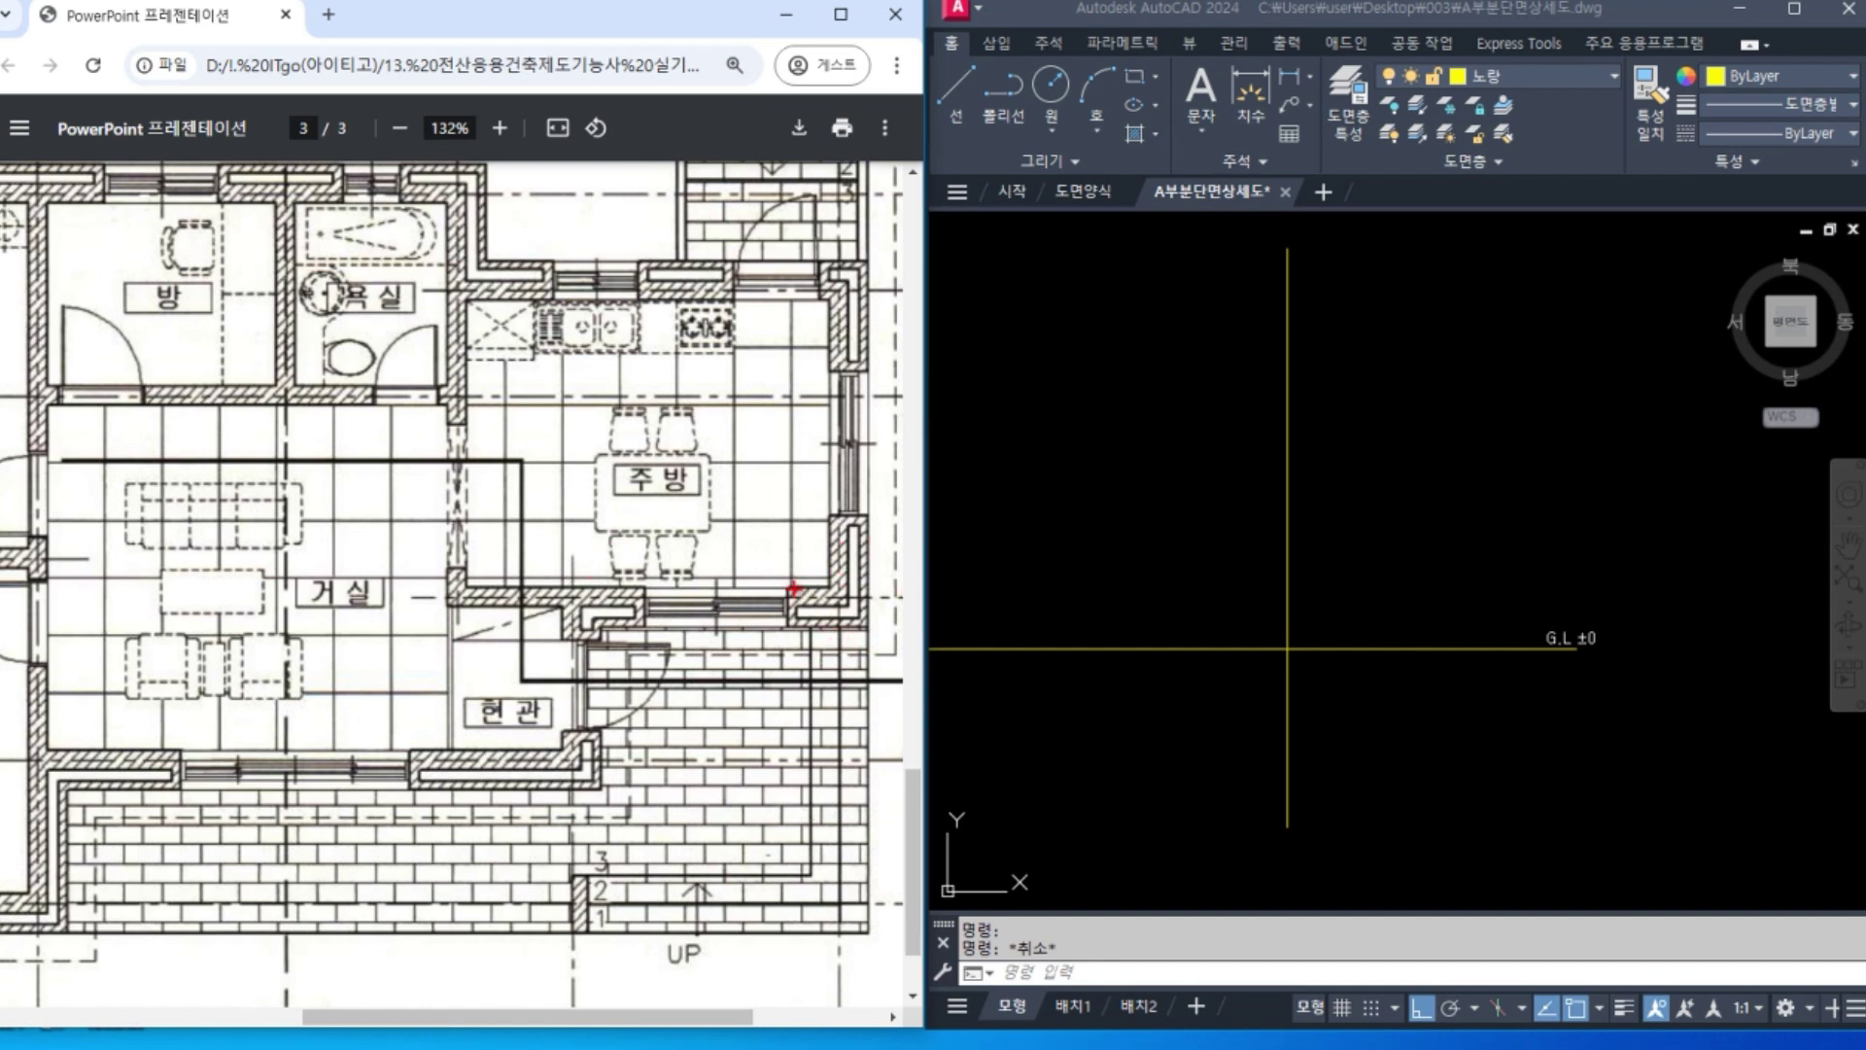
mouse_move(787, 587)
left_mouse_down()
mouse_move(866, 628)
mouse_move(904, 605)
left_mouse_up()
key("e")
mouse_move(560, 730)
left_mouse_down()
mouse_move(625, 854)
mouse_move(602, 789)
mouse_move(573, 884)
mouse_move(572, 1008)
left_mouse_up()
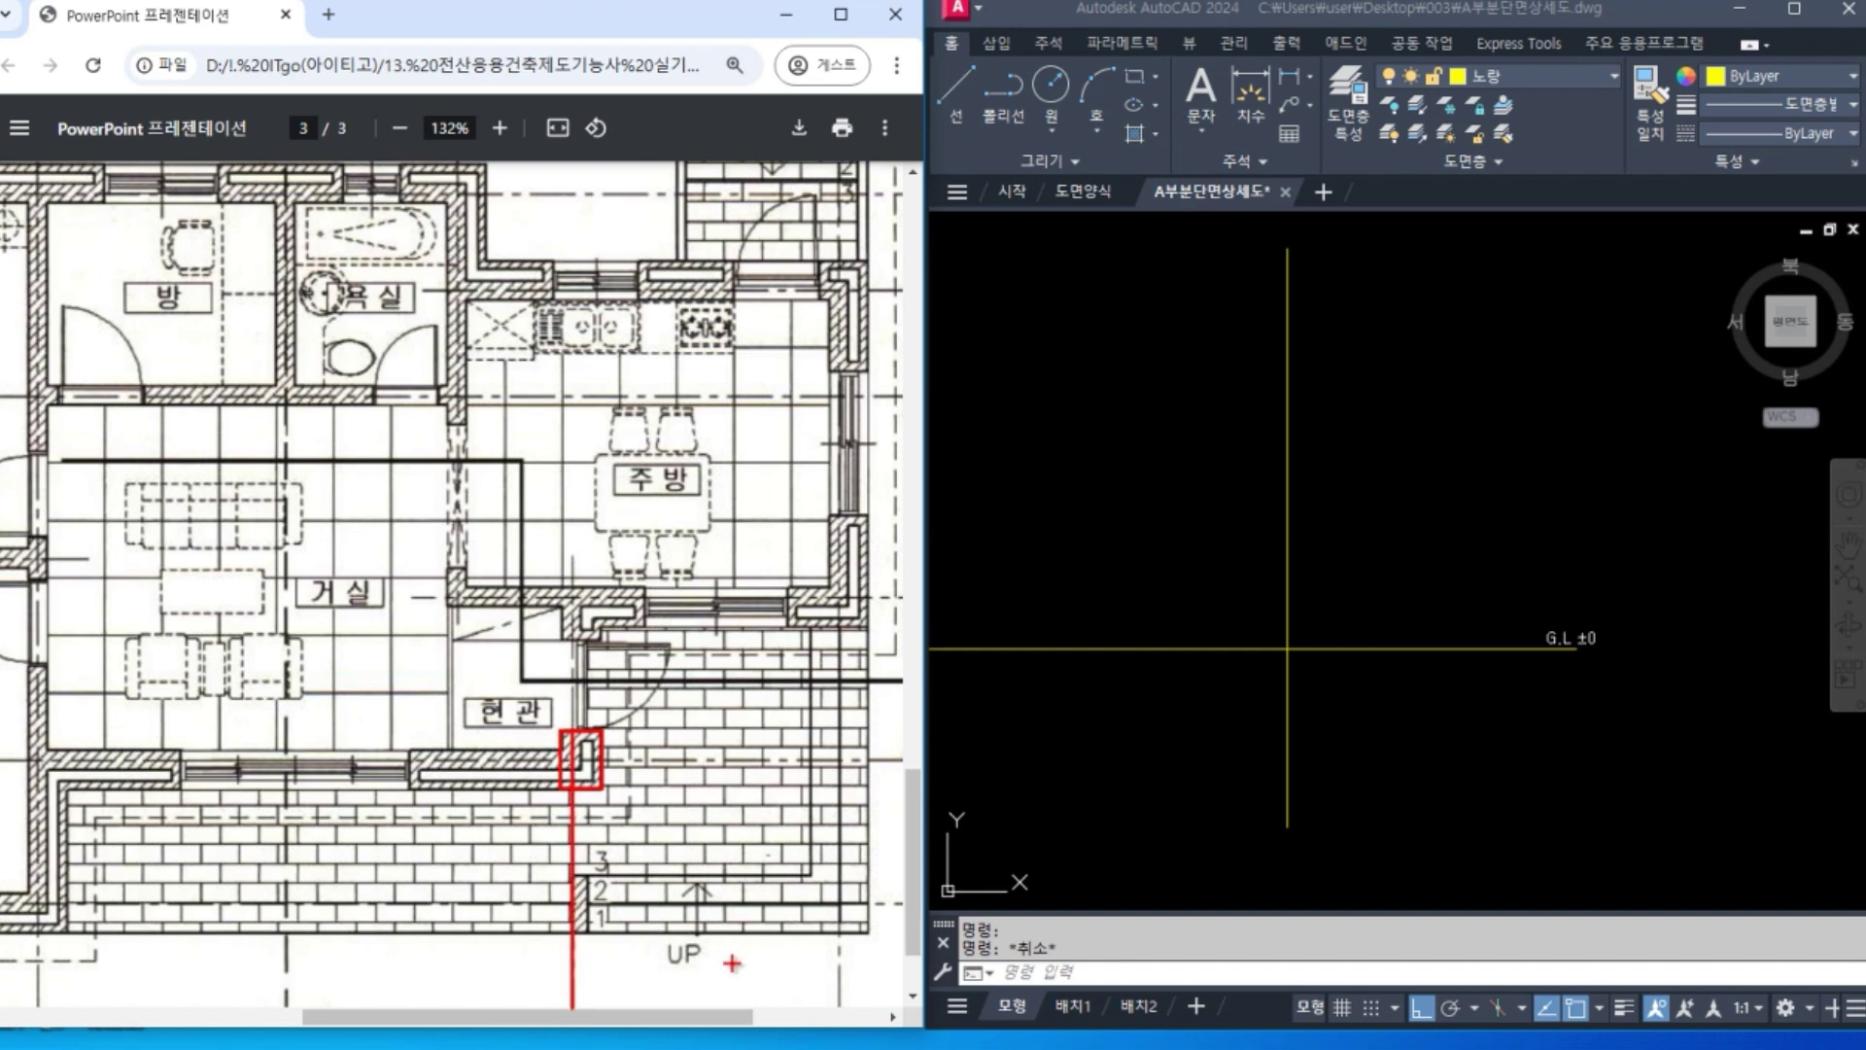
key("Escape")
Offset the vertical line by 95 to both its left and right sides.
left_click(1379, 557)
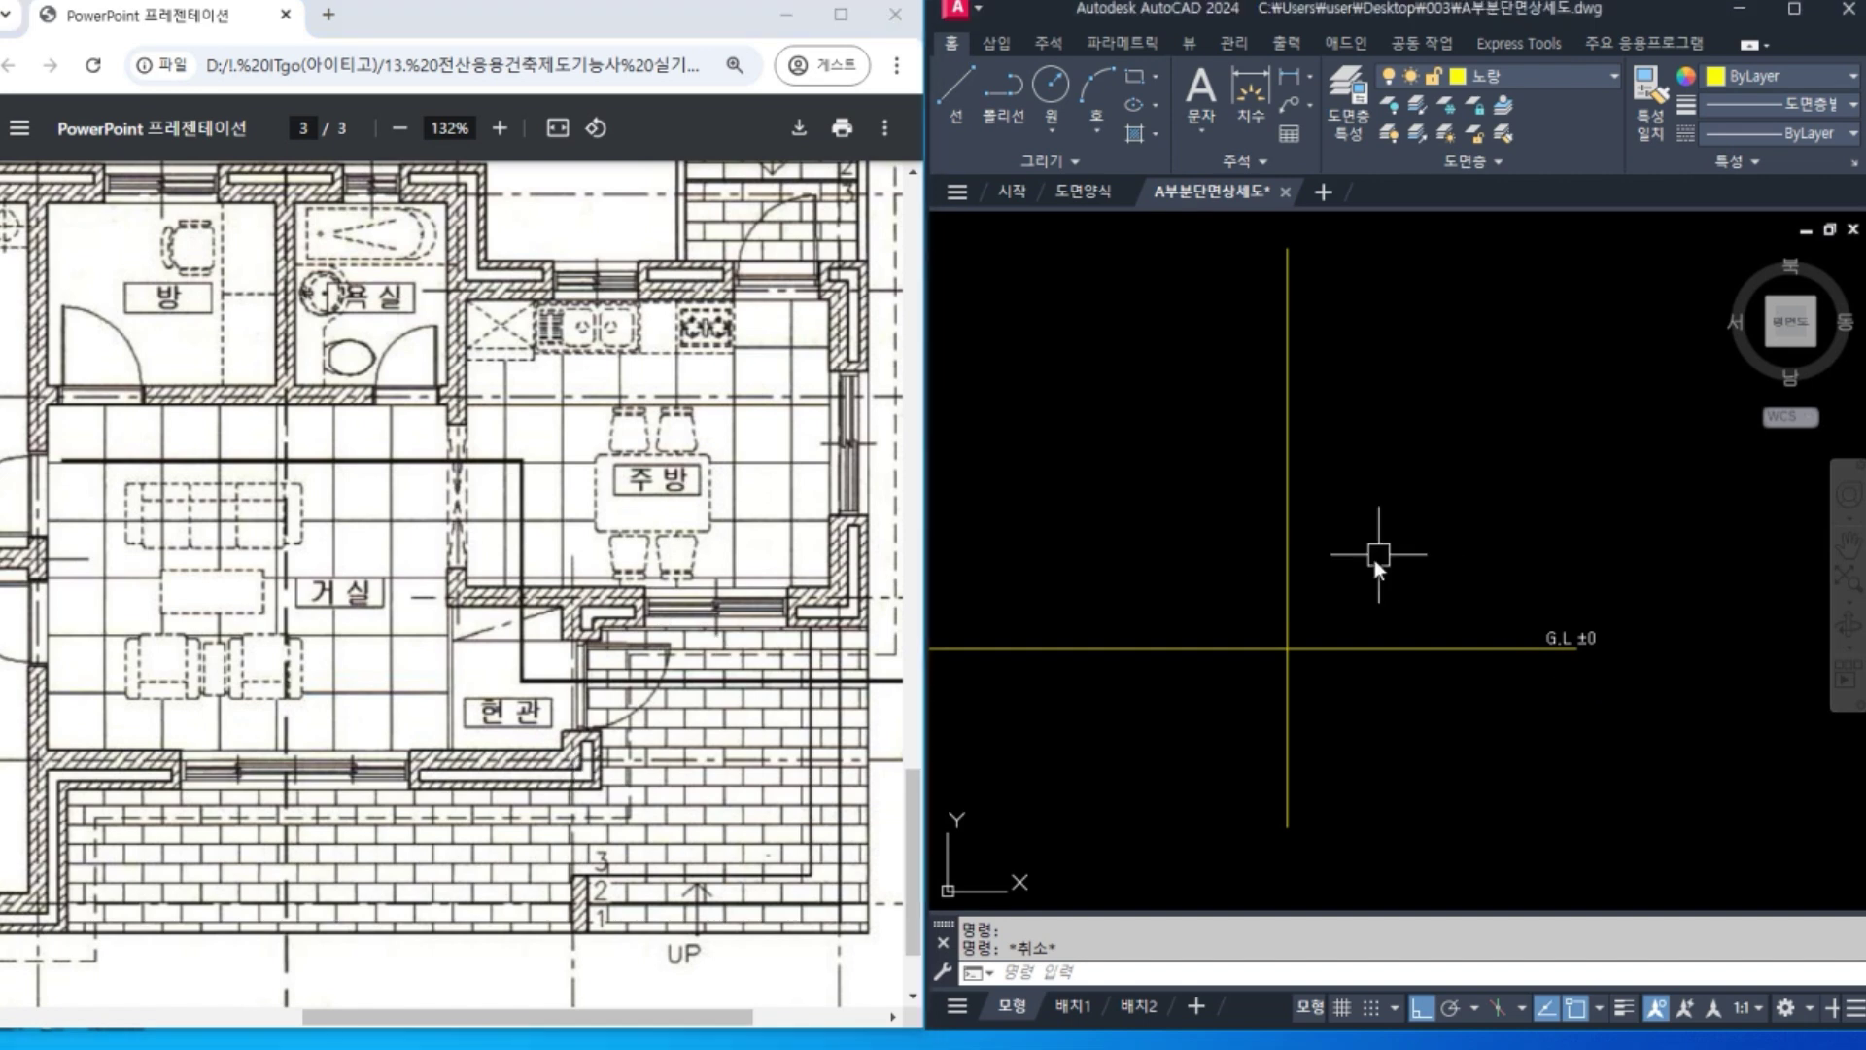
type("o")
key("space")
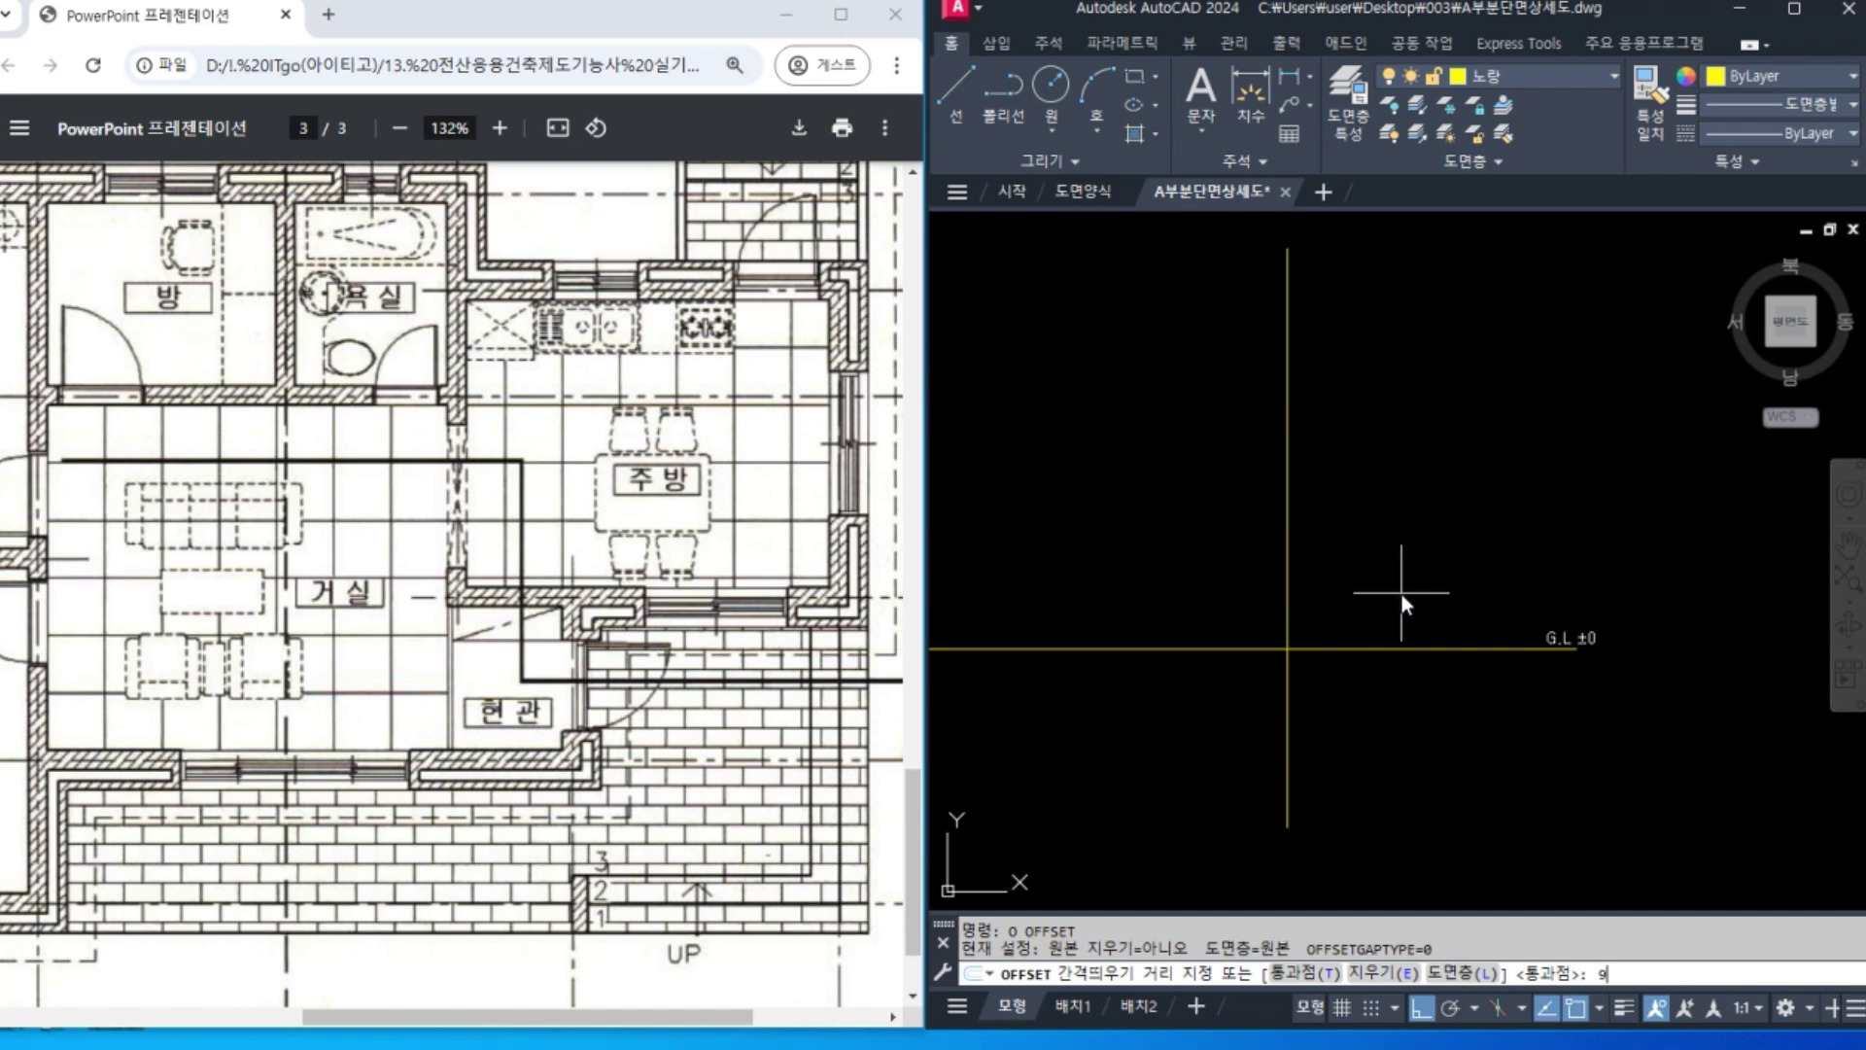
type("95")
key("Return")
left_click(1285, 593)
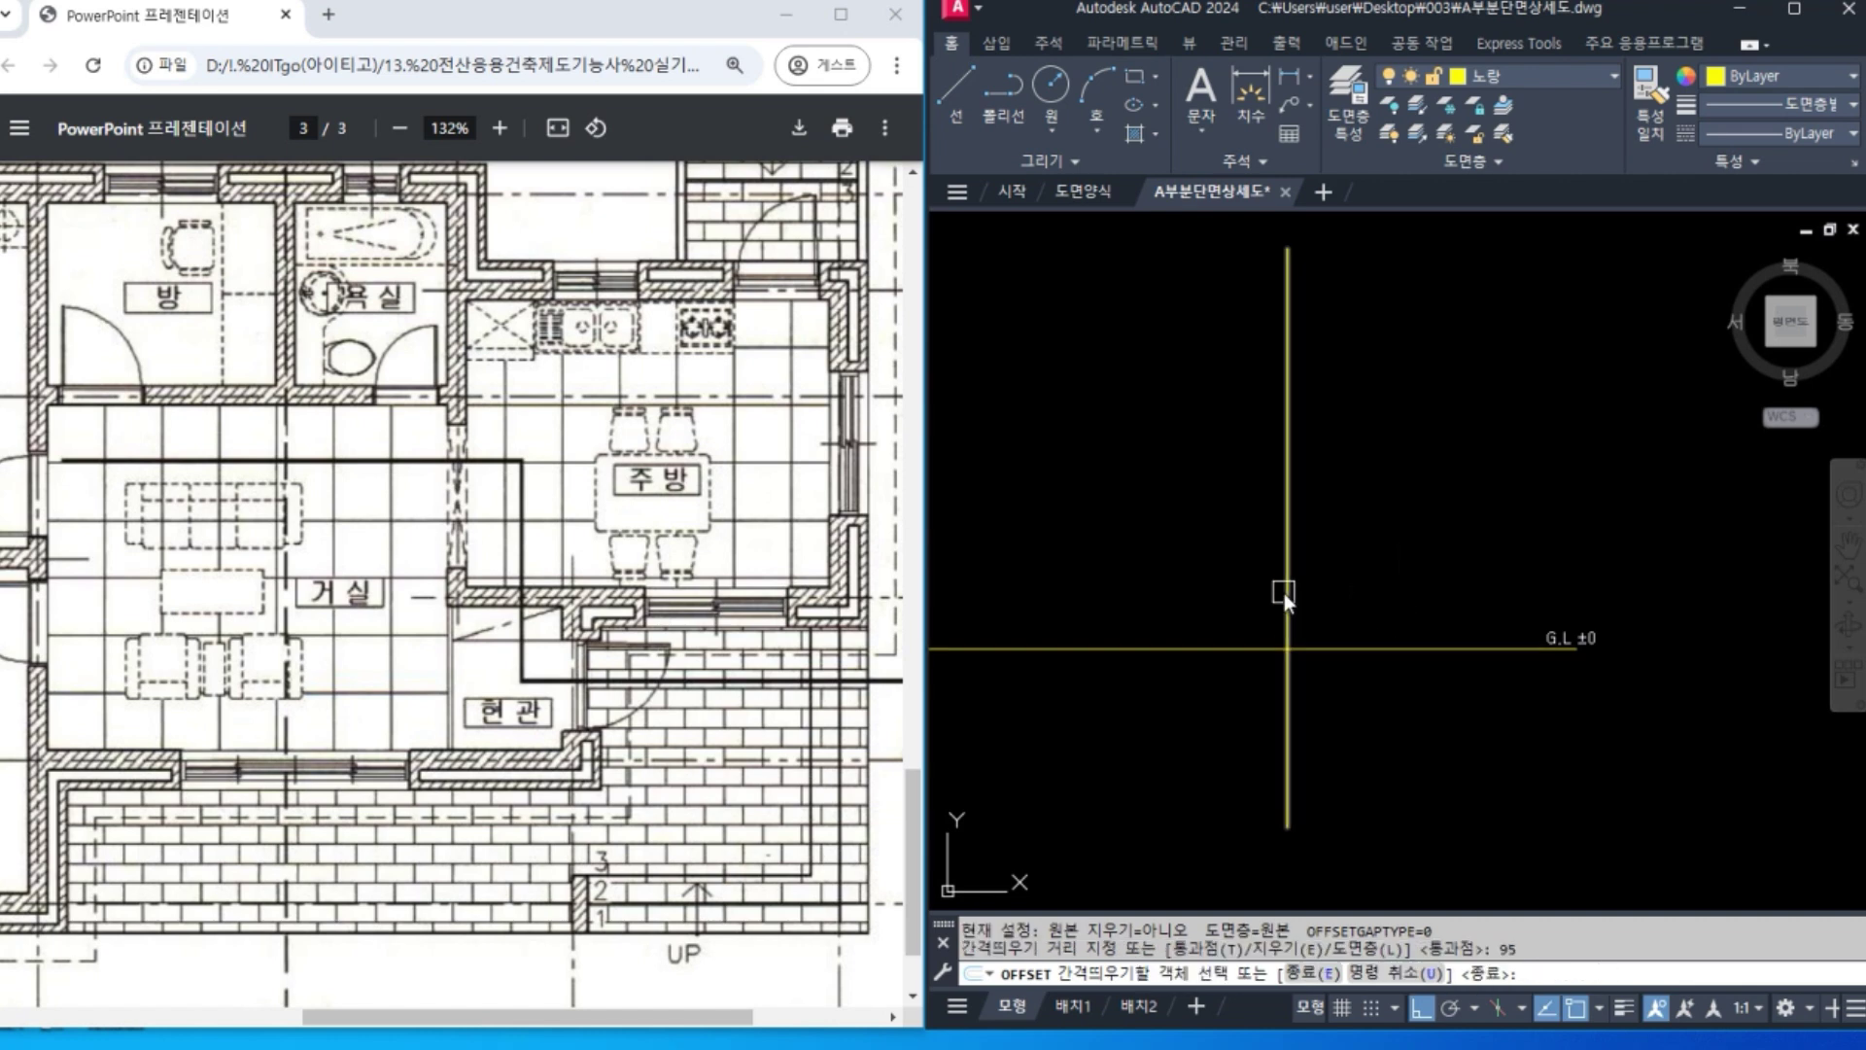
left_click(1225, 608)
left_click(1296, 605)
left_click(1362, 648)
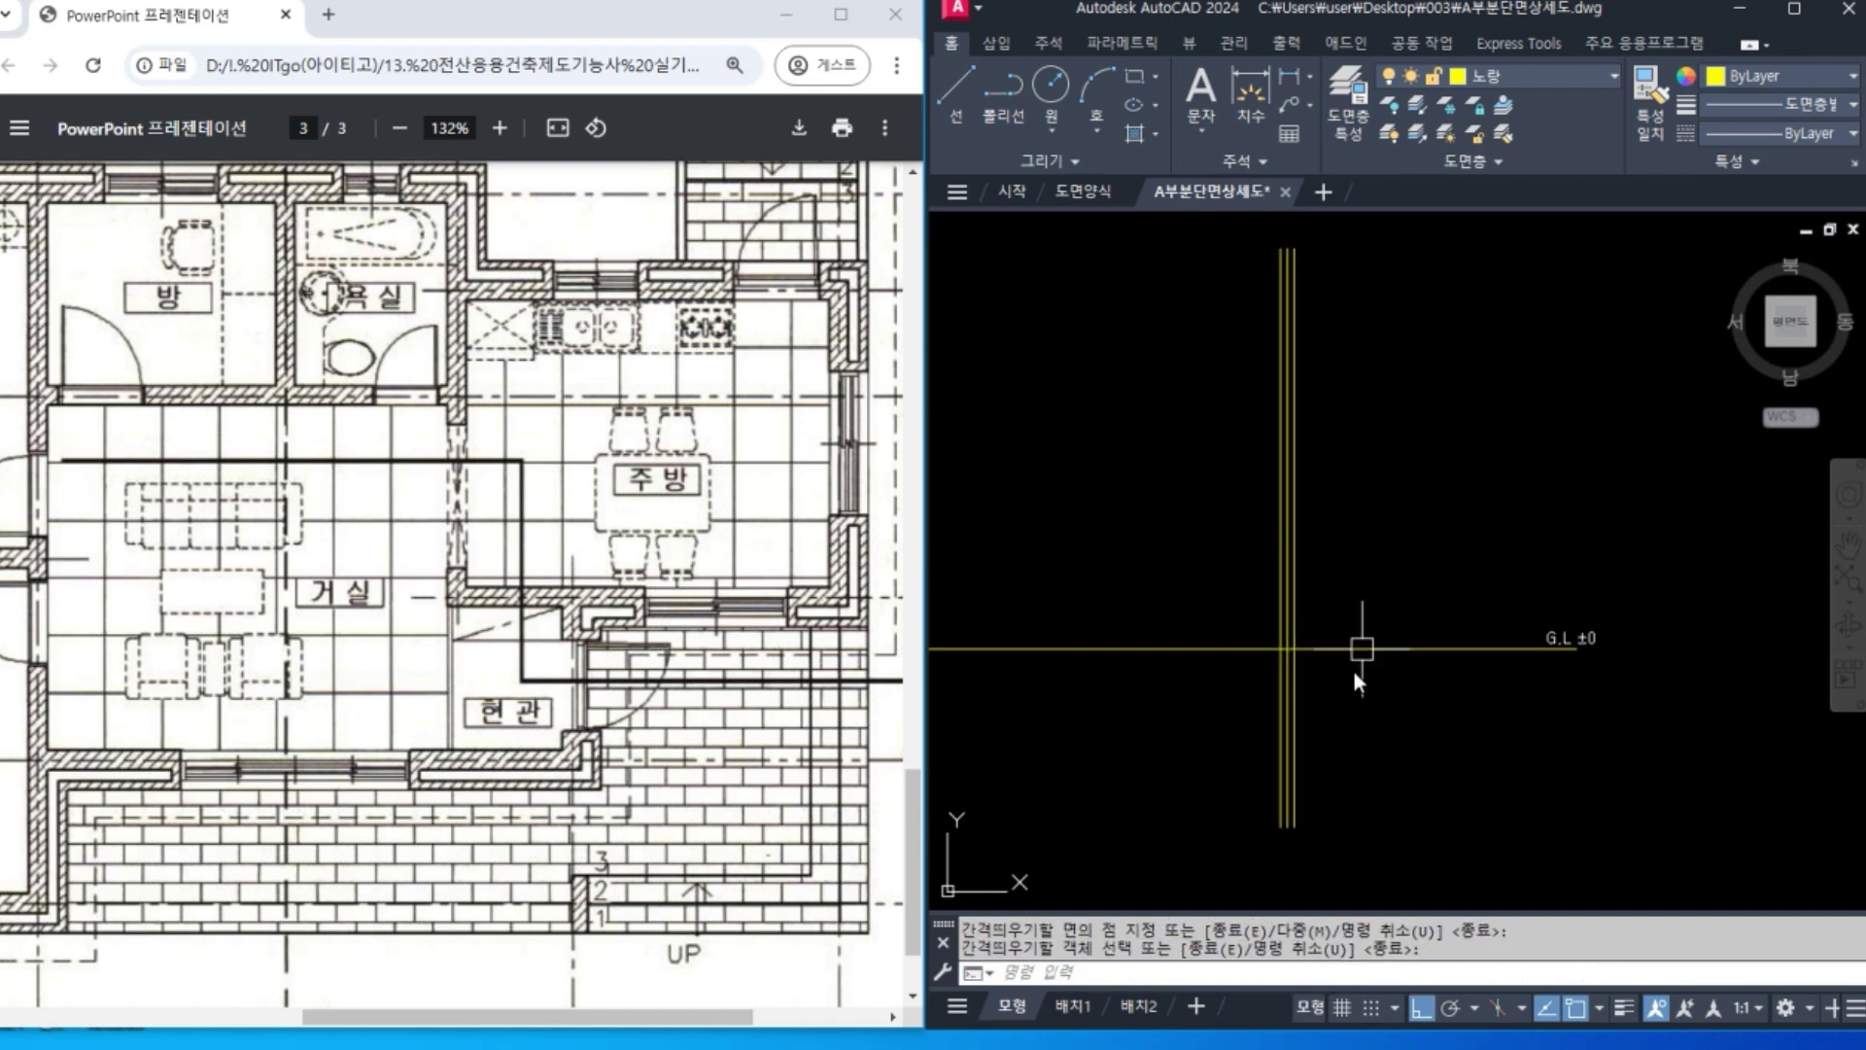
Put the middle one of the three vertical lines on the 빨강 layer.
scroll(1326, 709, "up", 4)
left_click(1227, 587)
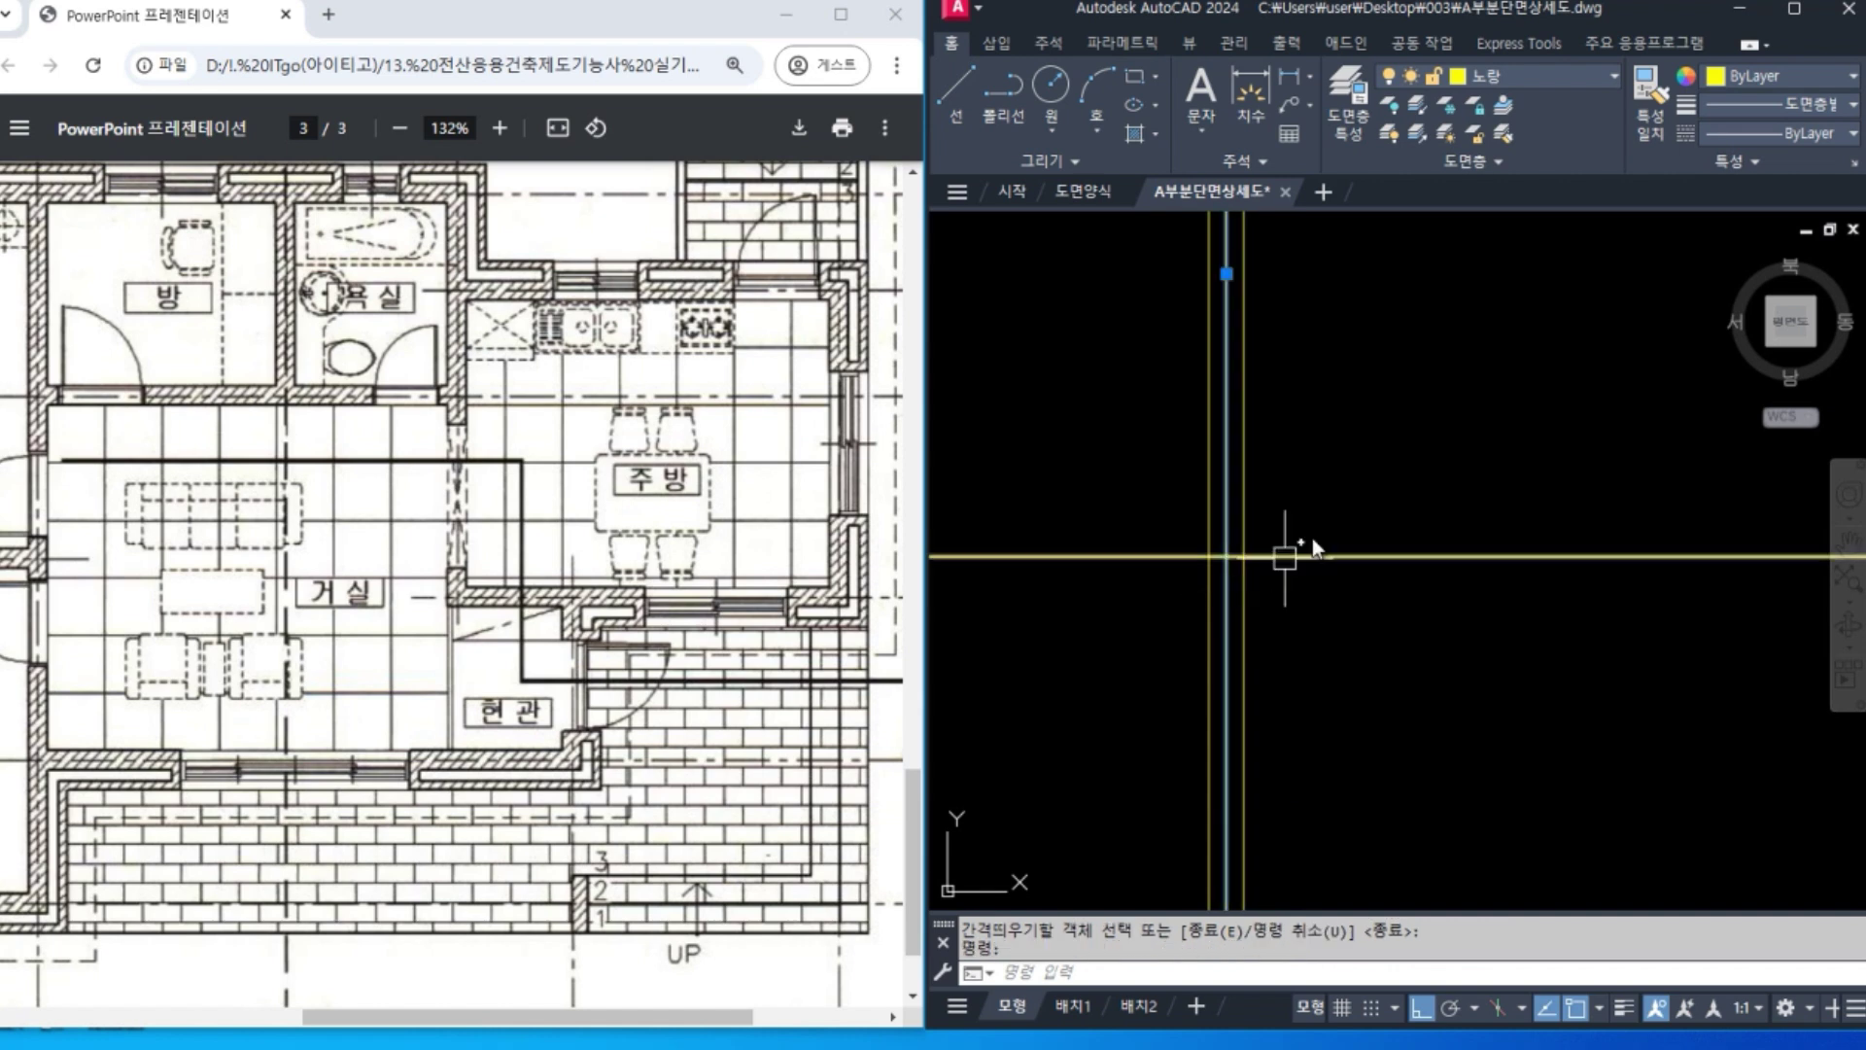
left_click(1534, 70)
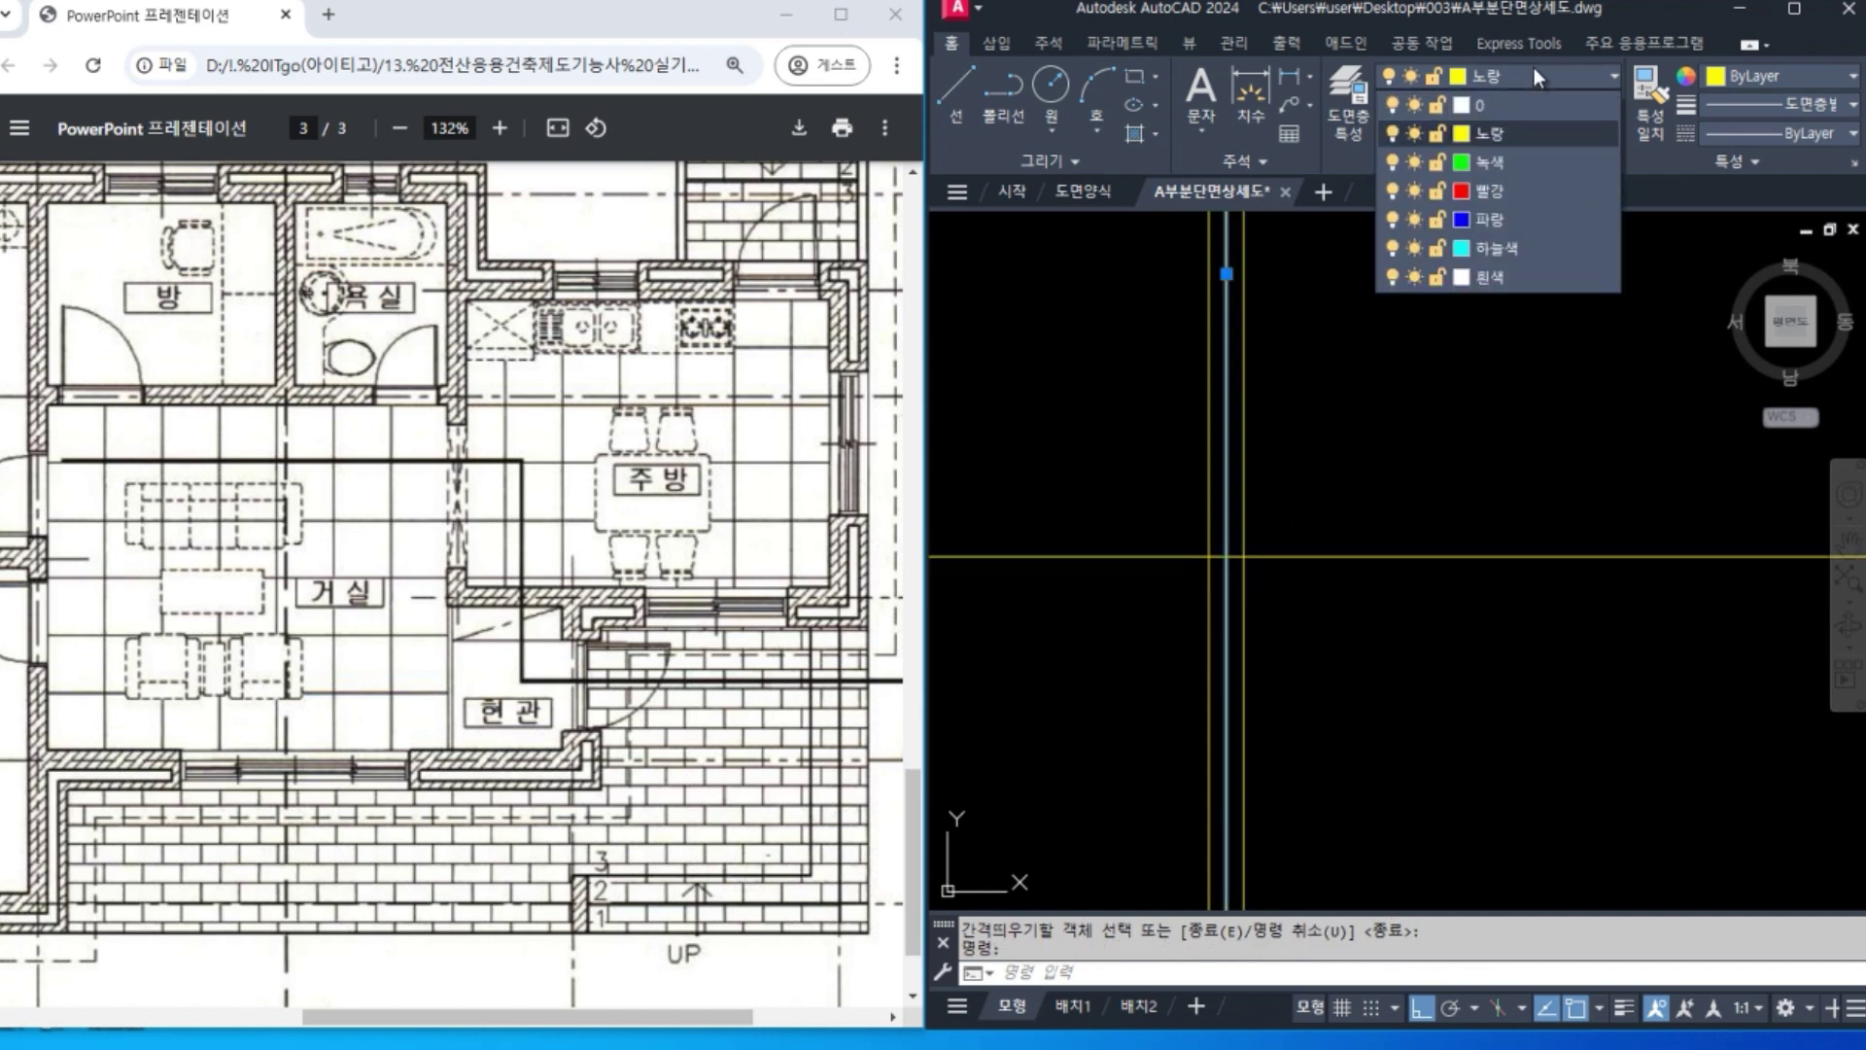
left_click(1525, 161)
scroll(1367, 532, "down", 4)
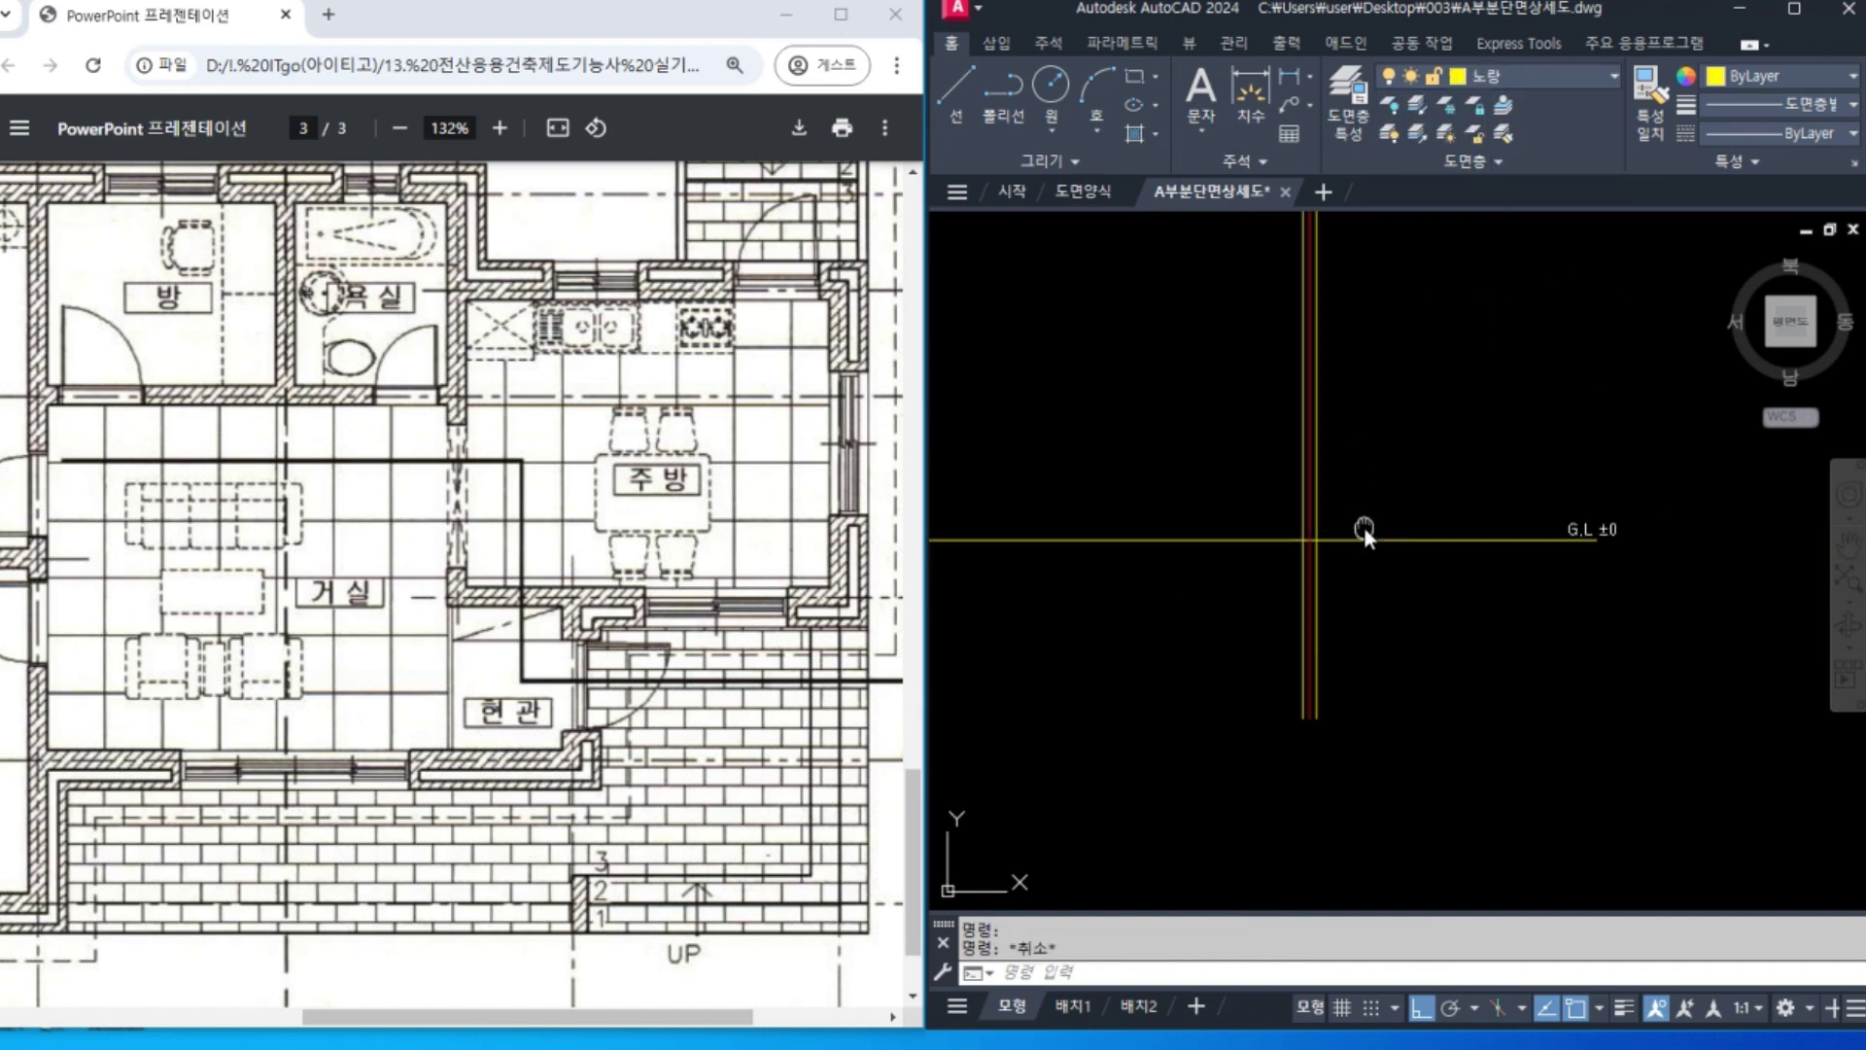
mouse_move(1367, 532)
middle_mouse_down()
mouse_move(1312, 675)
mouse_move(1380, 579)
middle_mouse_up()
scroll(1313, 642, "up", 2)
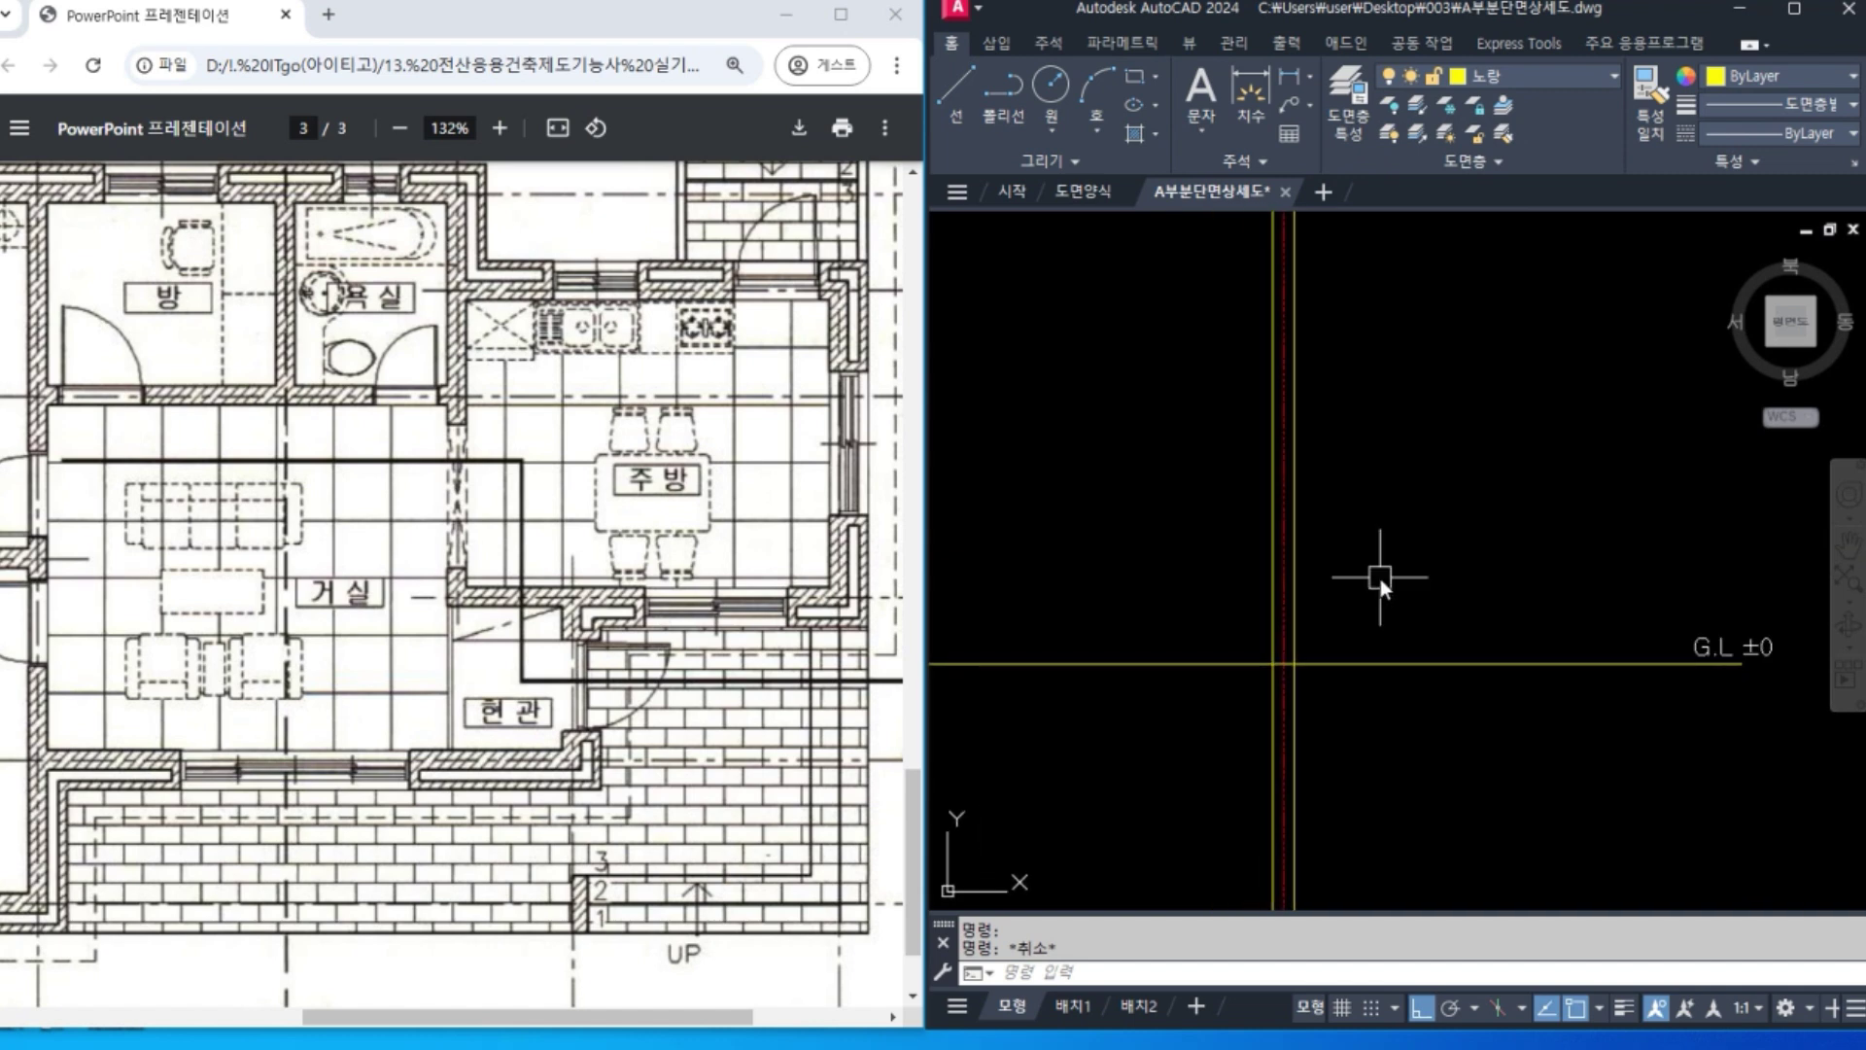
Set the drawing's global linetype scale (LTSCALE) to 10.
type("lts")
key("Return")
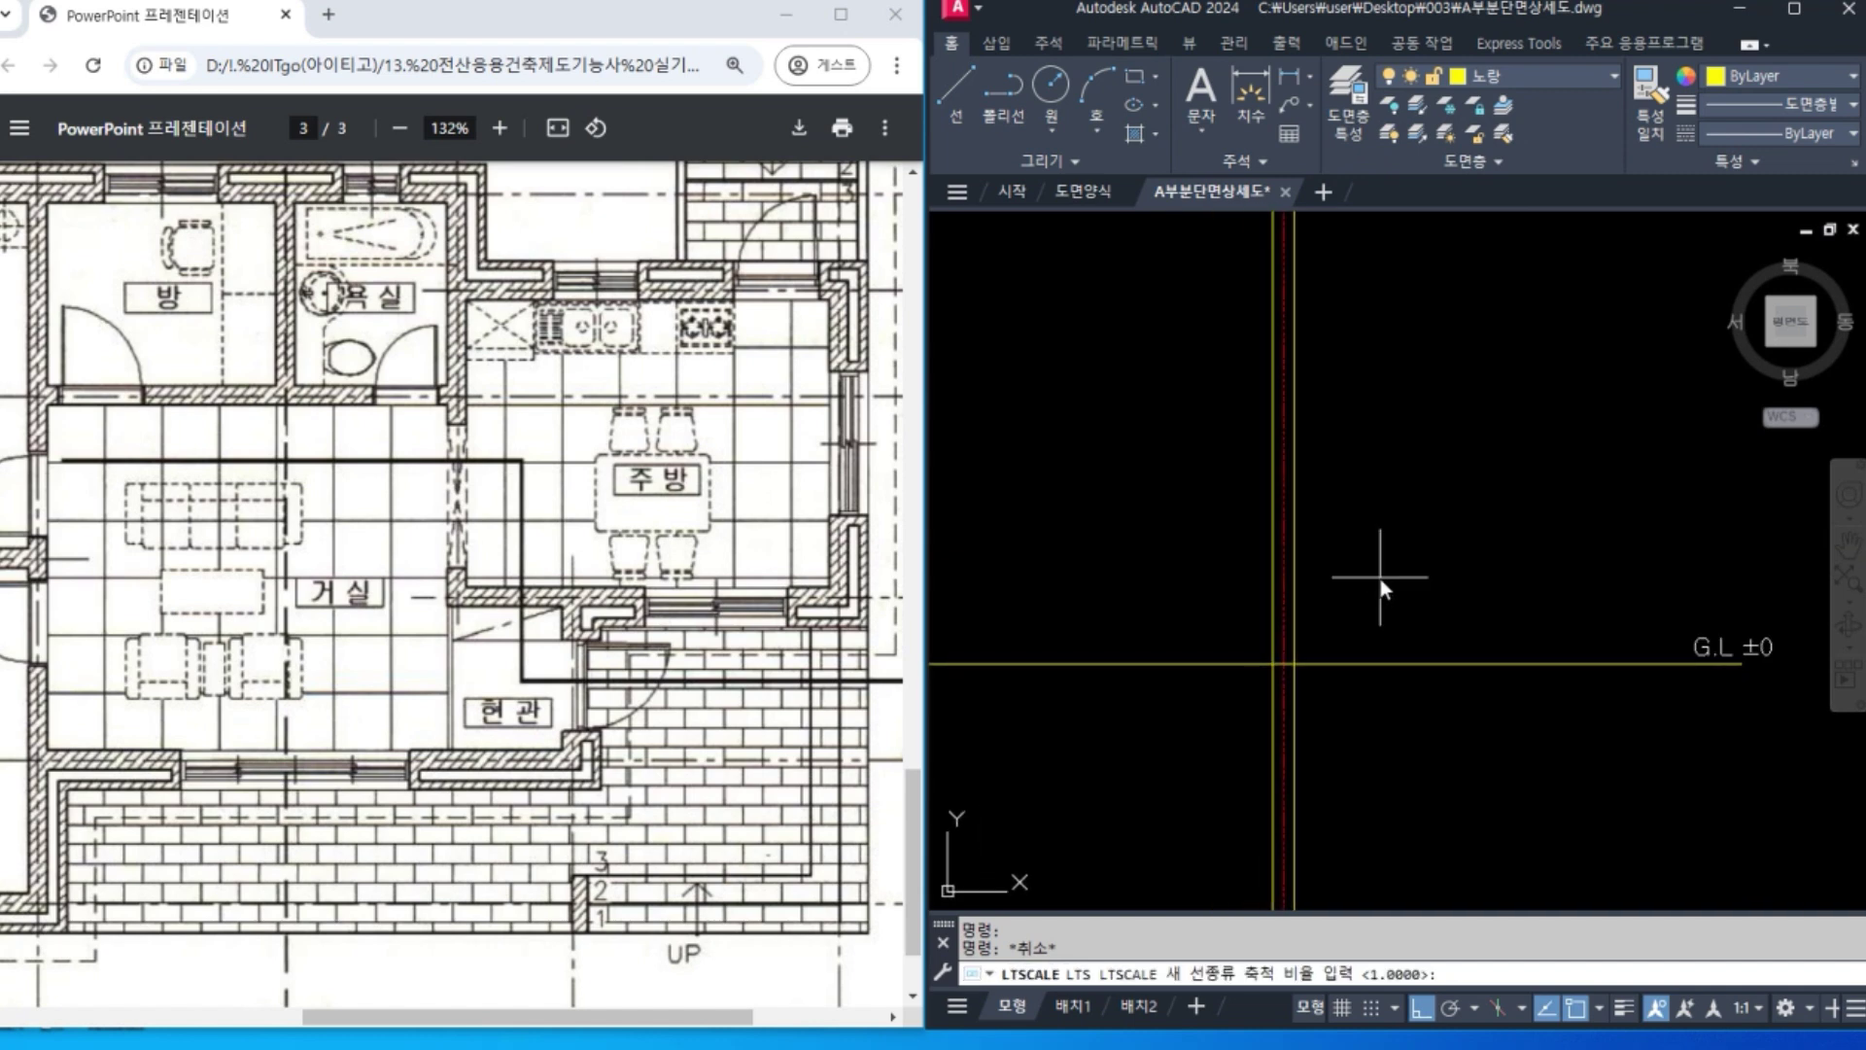
type("10")
key("Return")
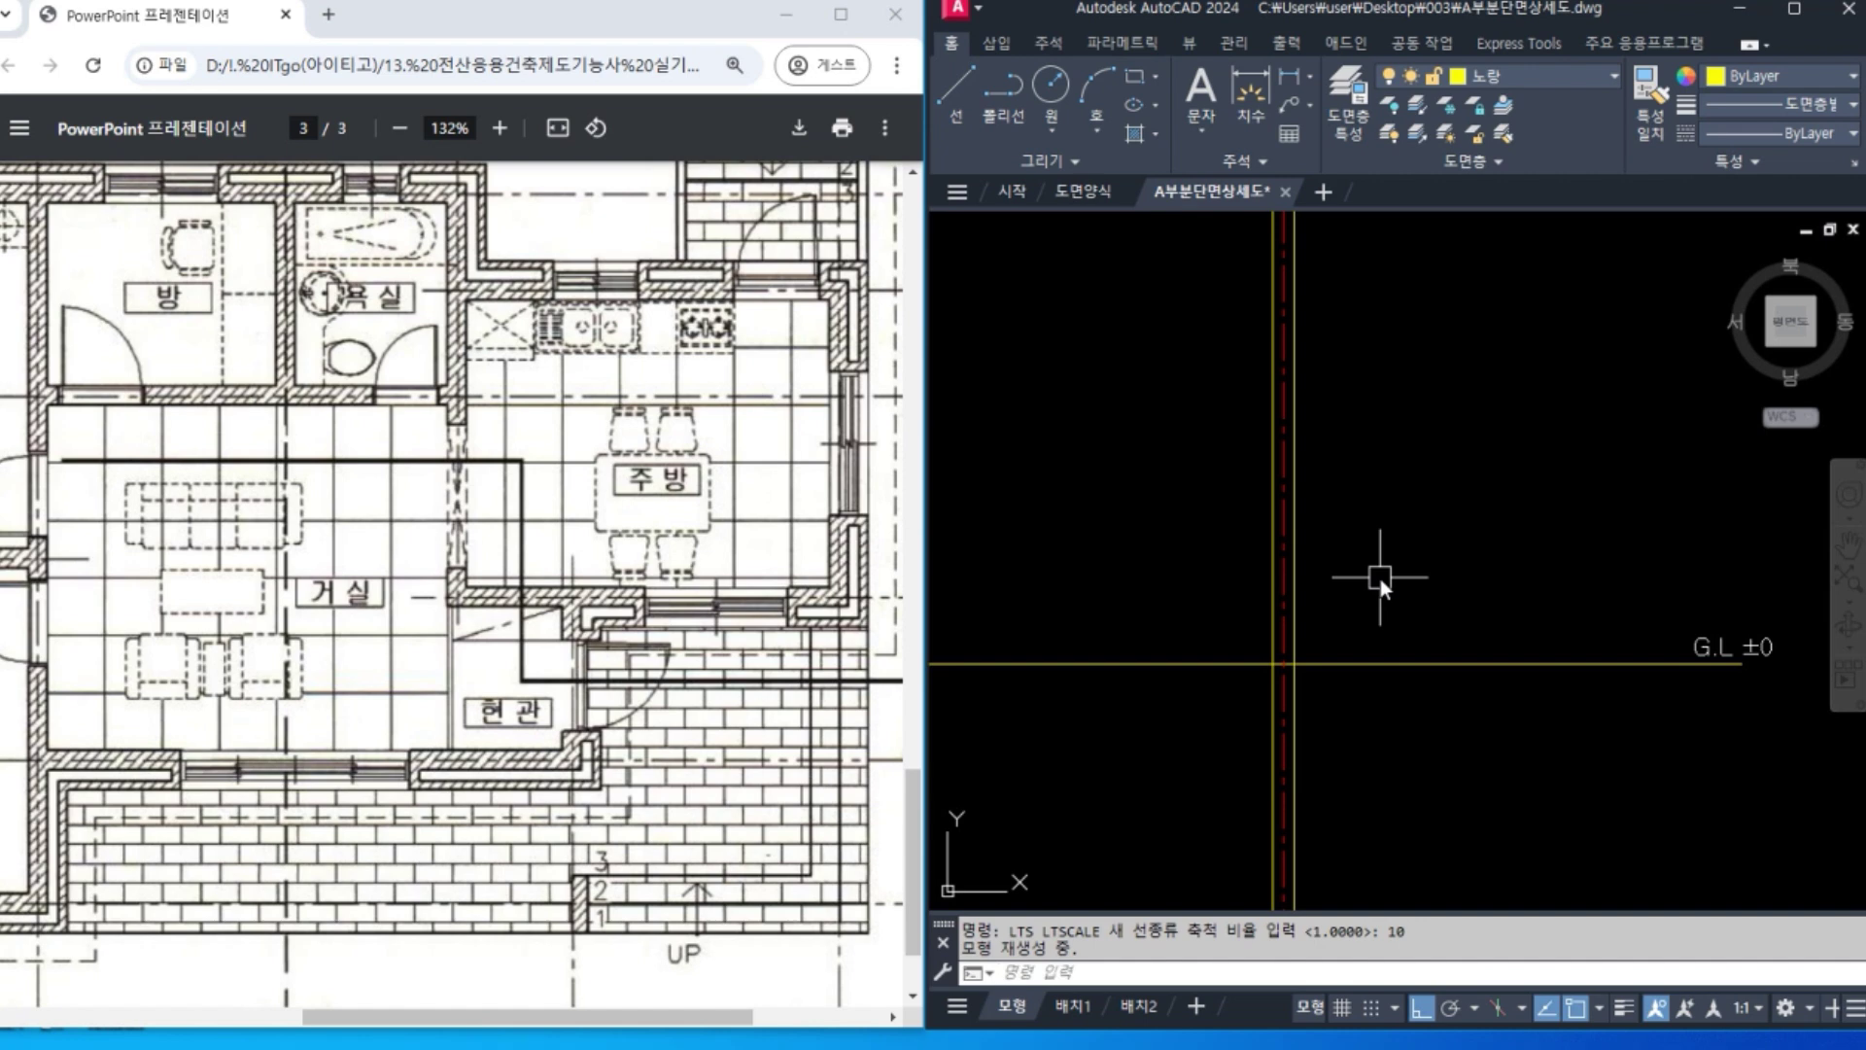
Offset the yellow vertical line right of the red centre line 120 to the right.
type("o")
key("Return")
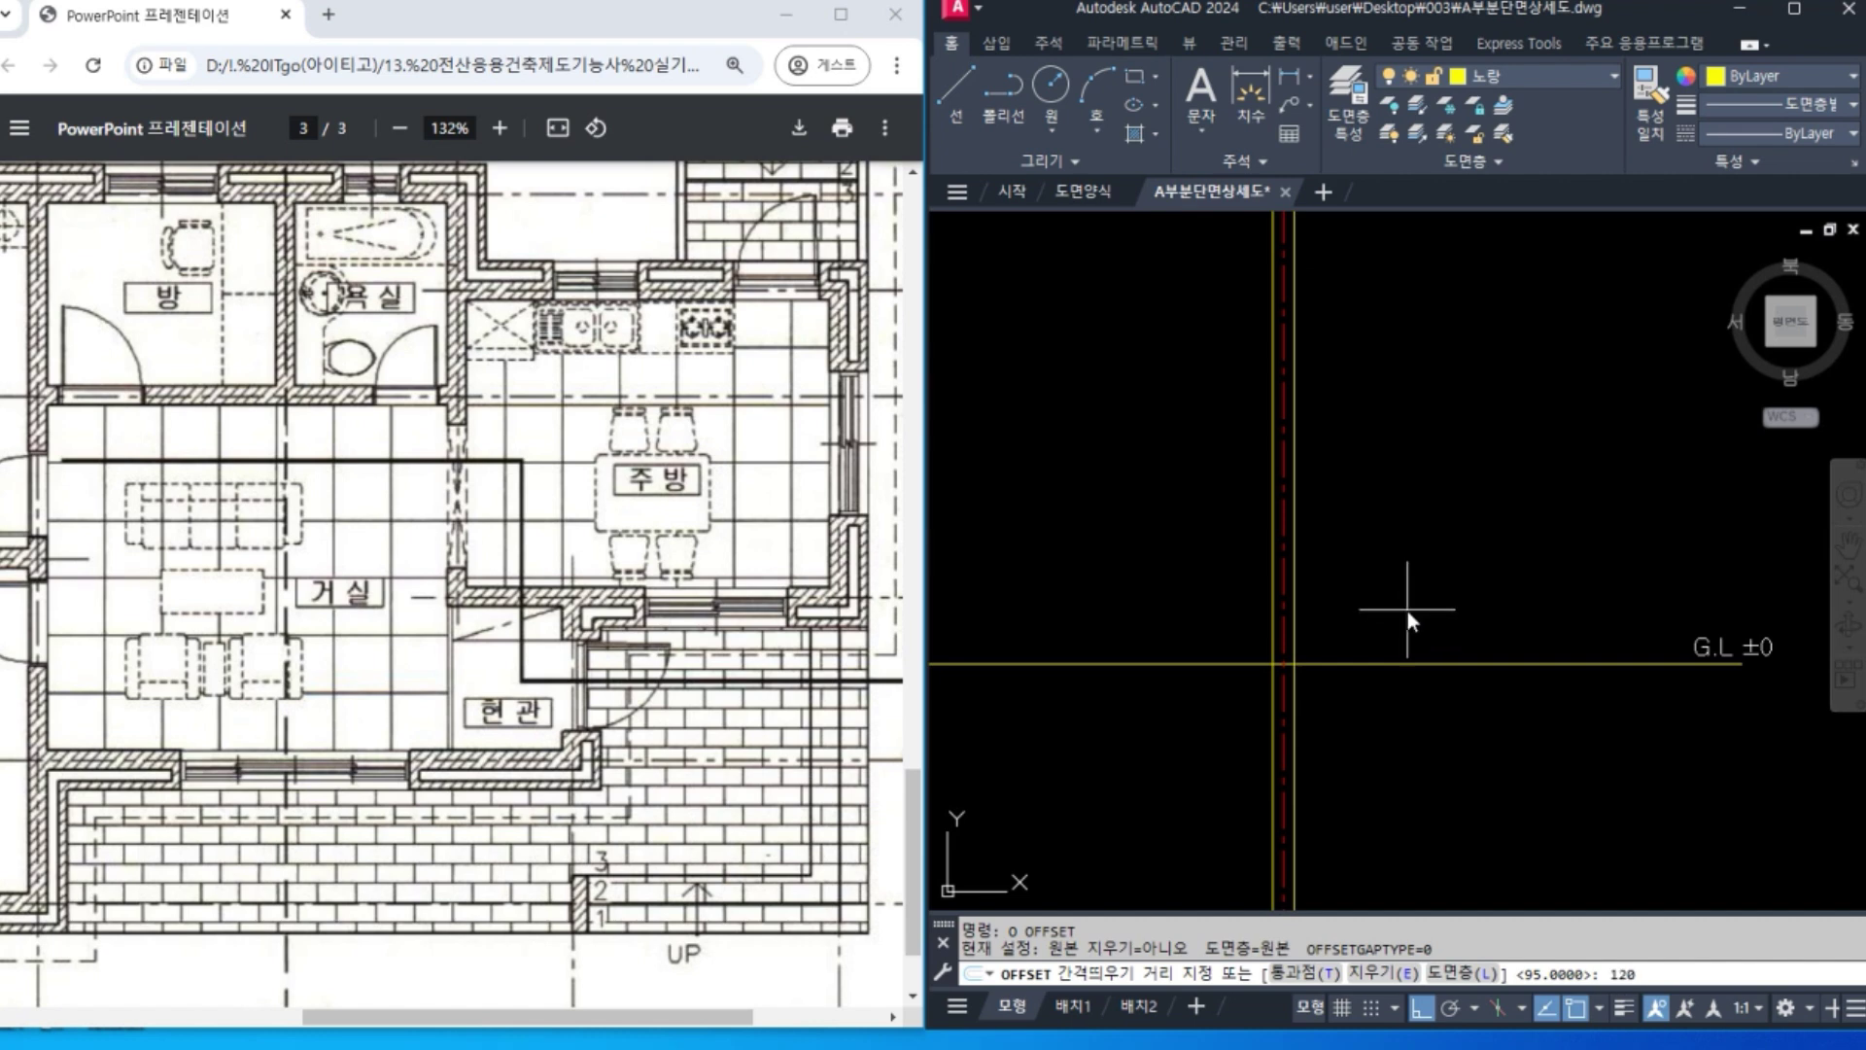
key("Return")
left_click(1295, 488)
left_click(1369, 487)
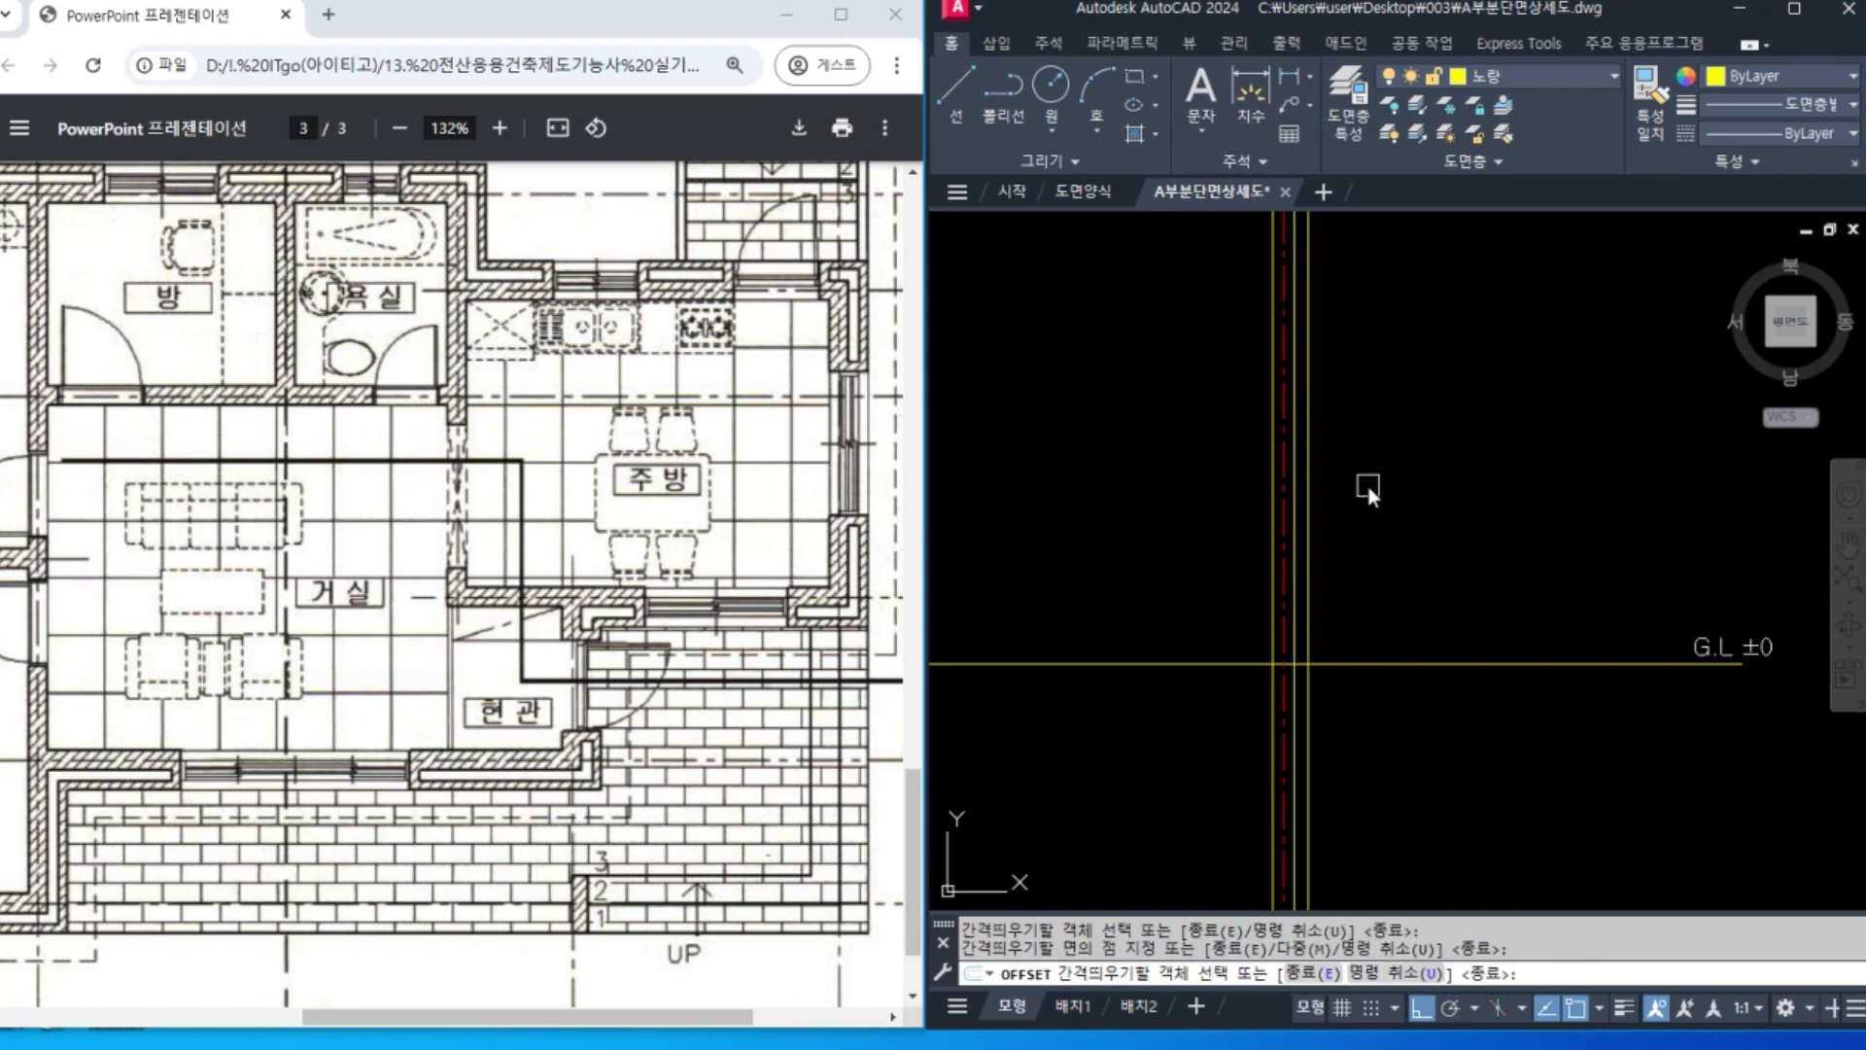
key("Return")
Offset the outermost right vertical line another 90 to the right.
key("Return")
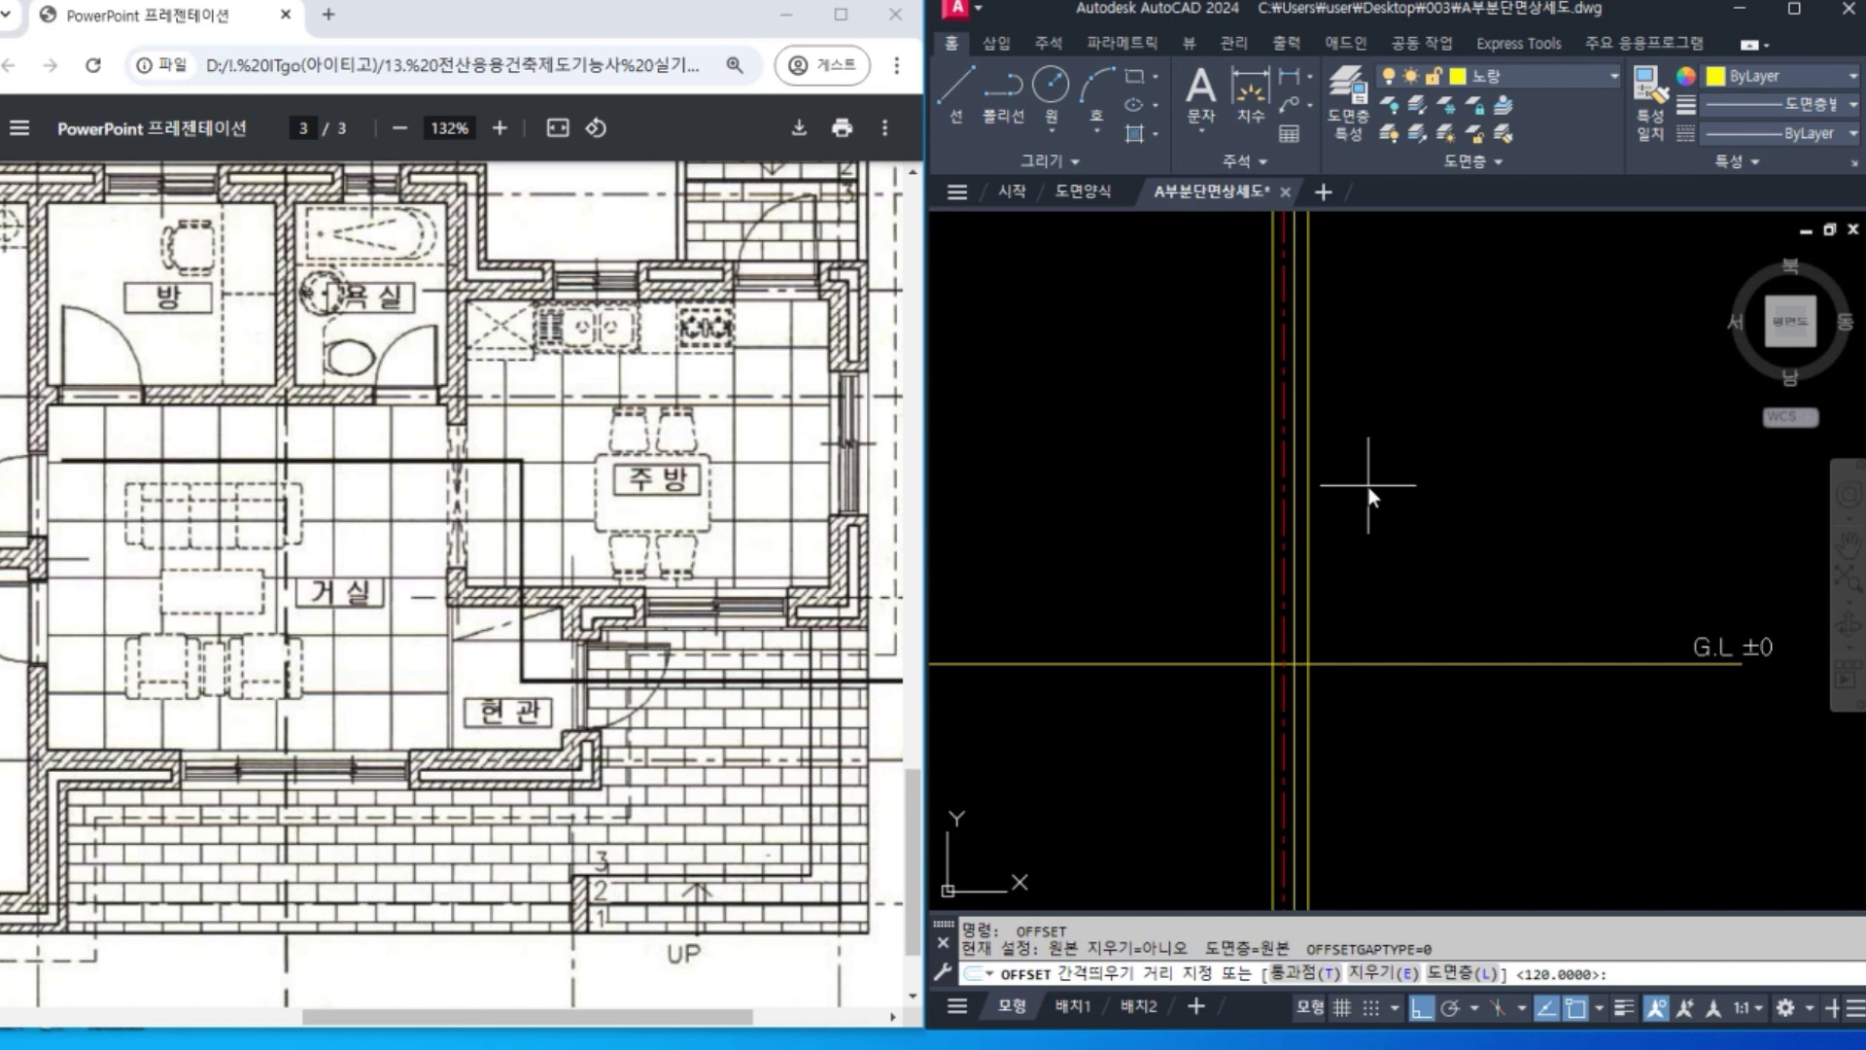
key("Return")
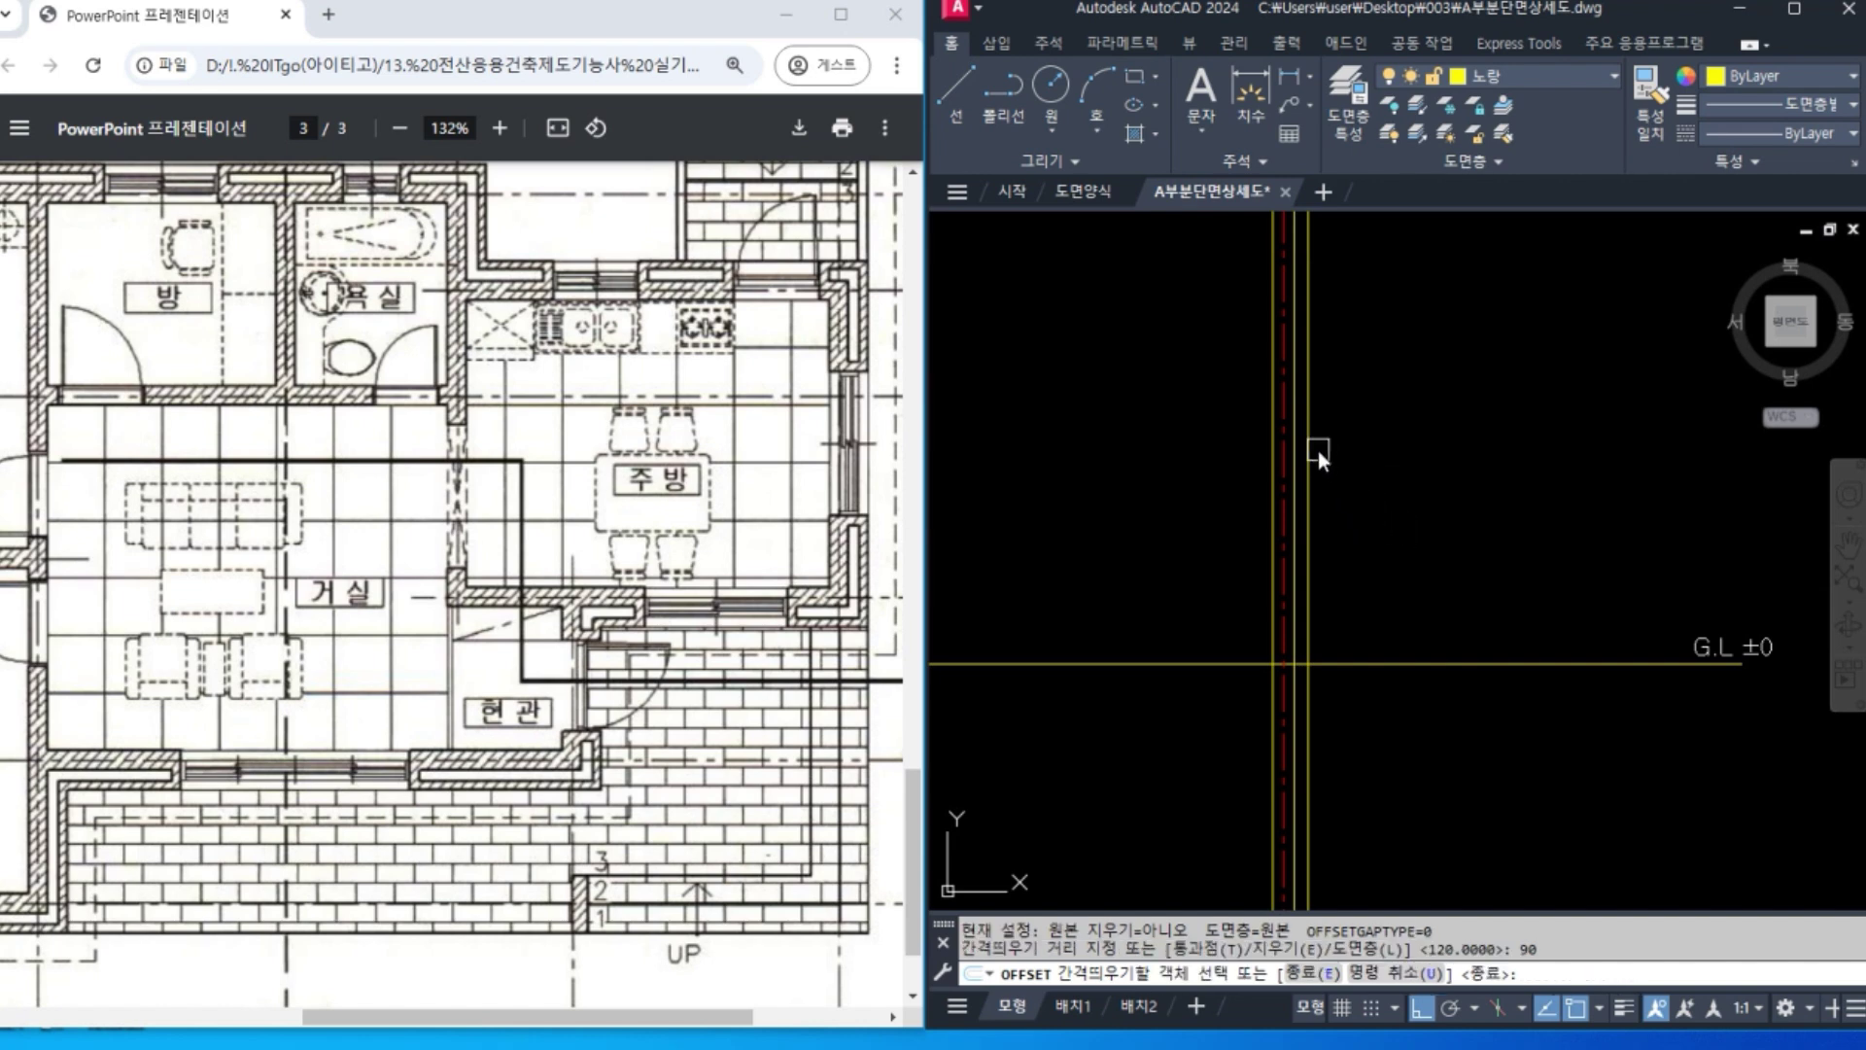
left_click(1312, 451)
left_click(1439, 527)
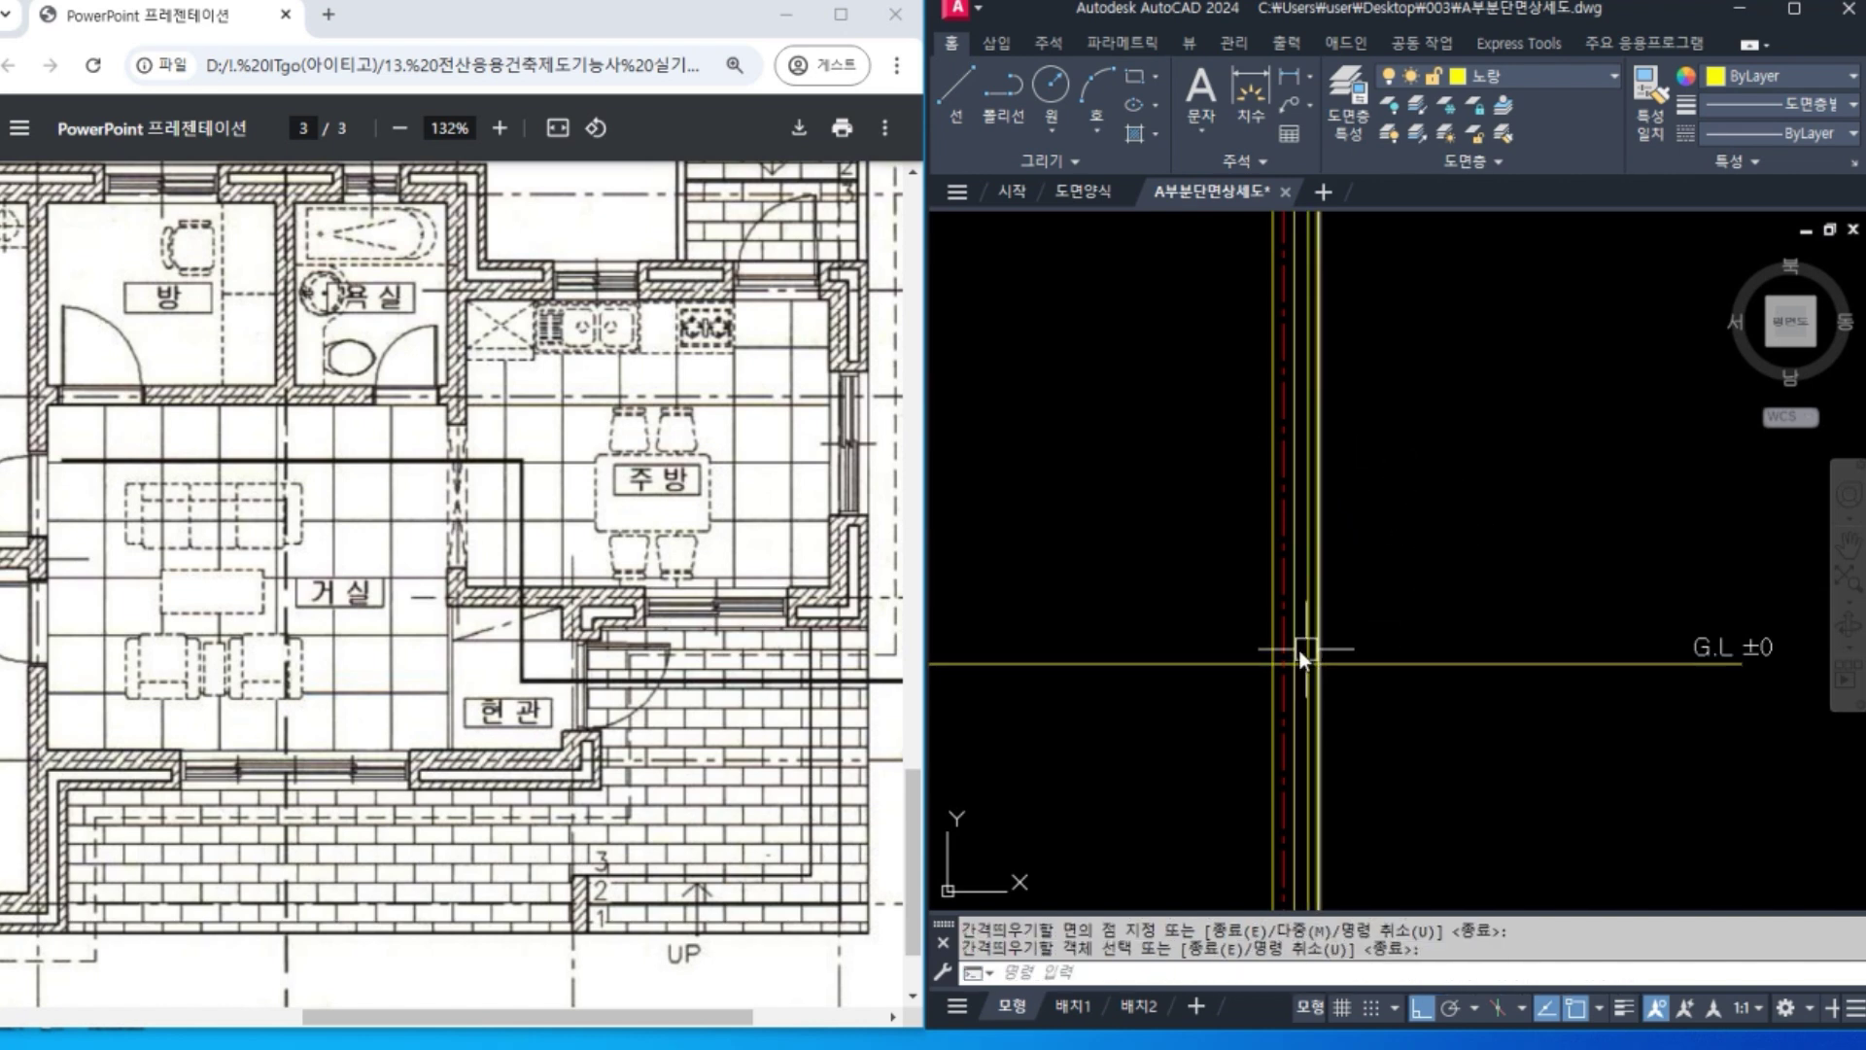
key("Return")
left_click(1274, 627)
left_click(1319, 624)
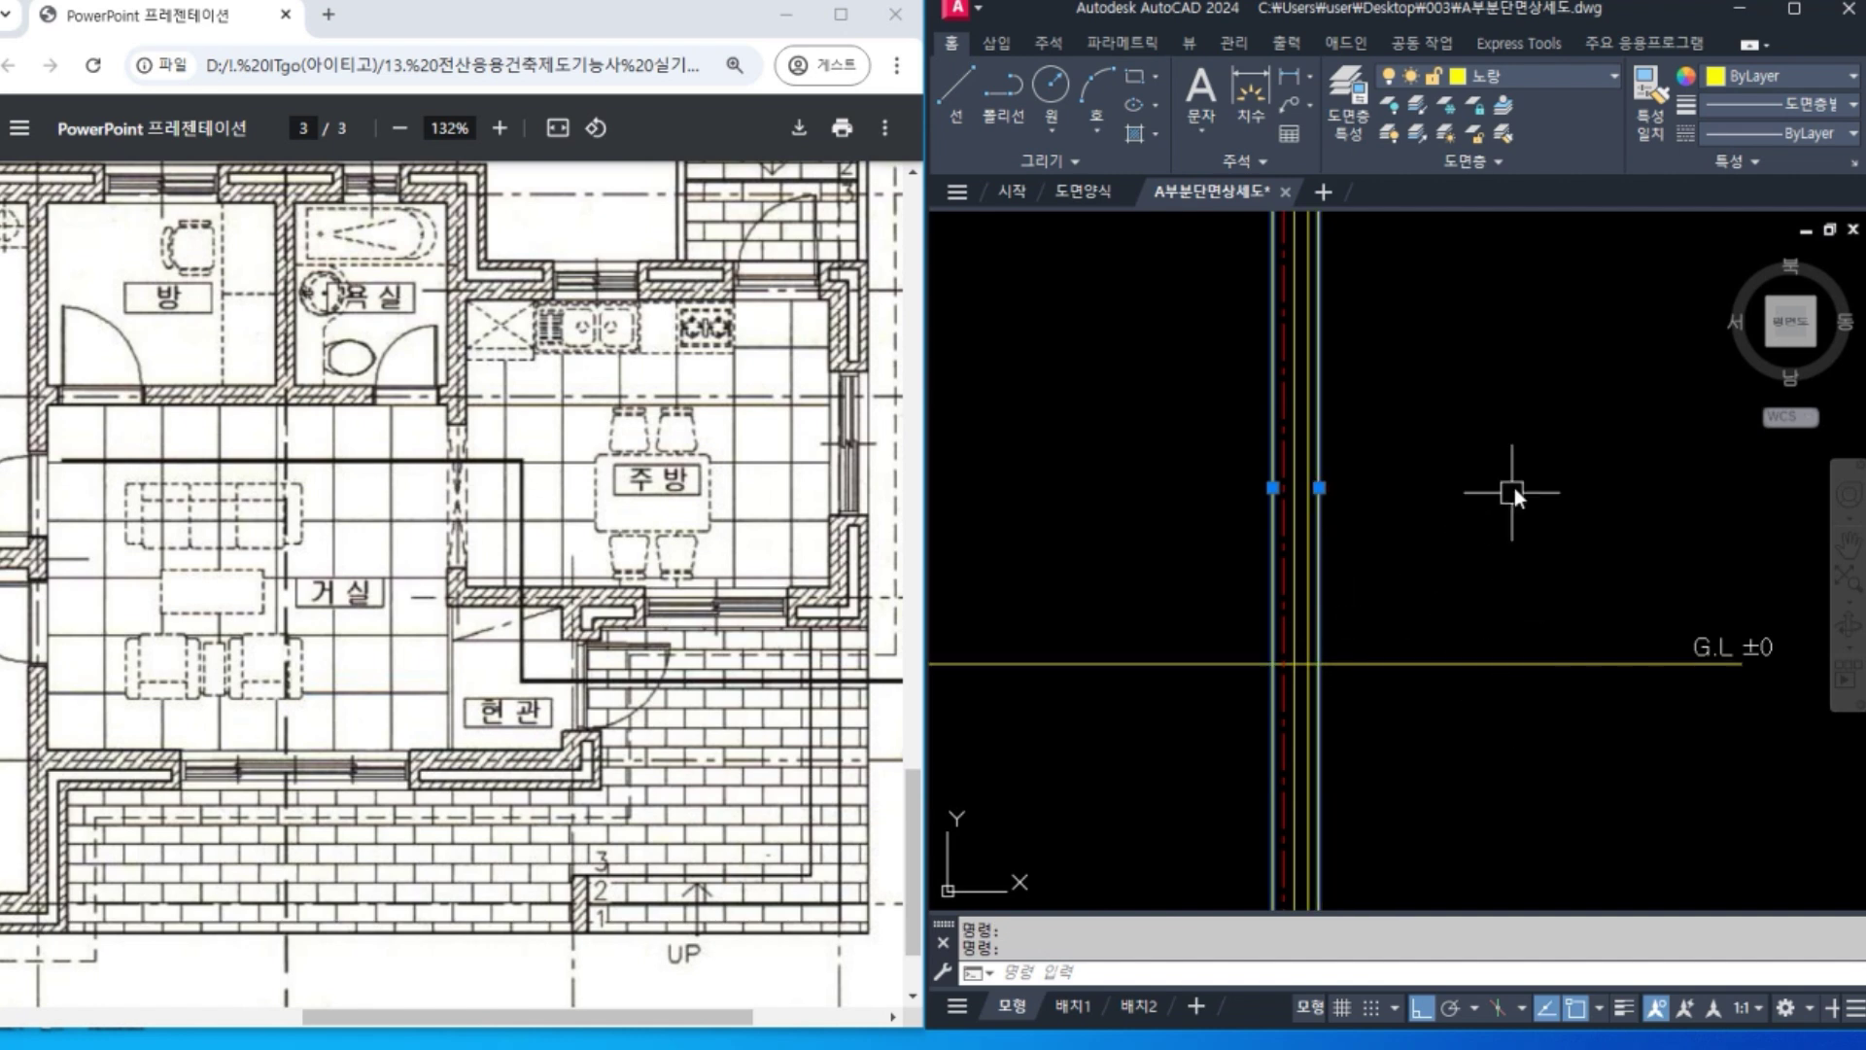
key("Escape")
Make 흰색 the current layer and open the dimension style manager.
left_click(1545, 75)
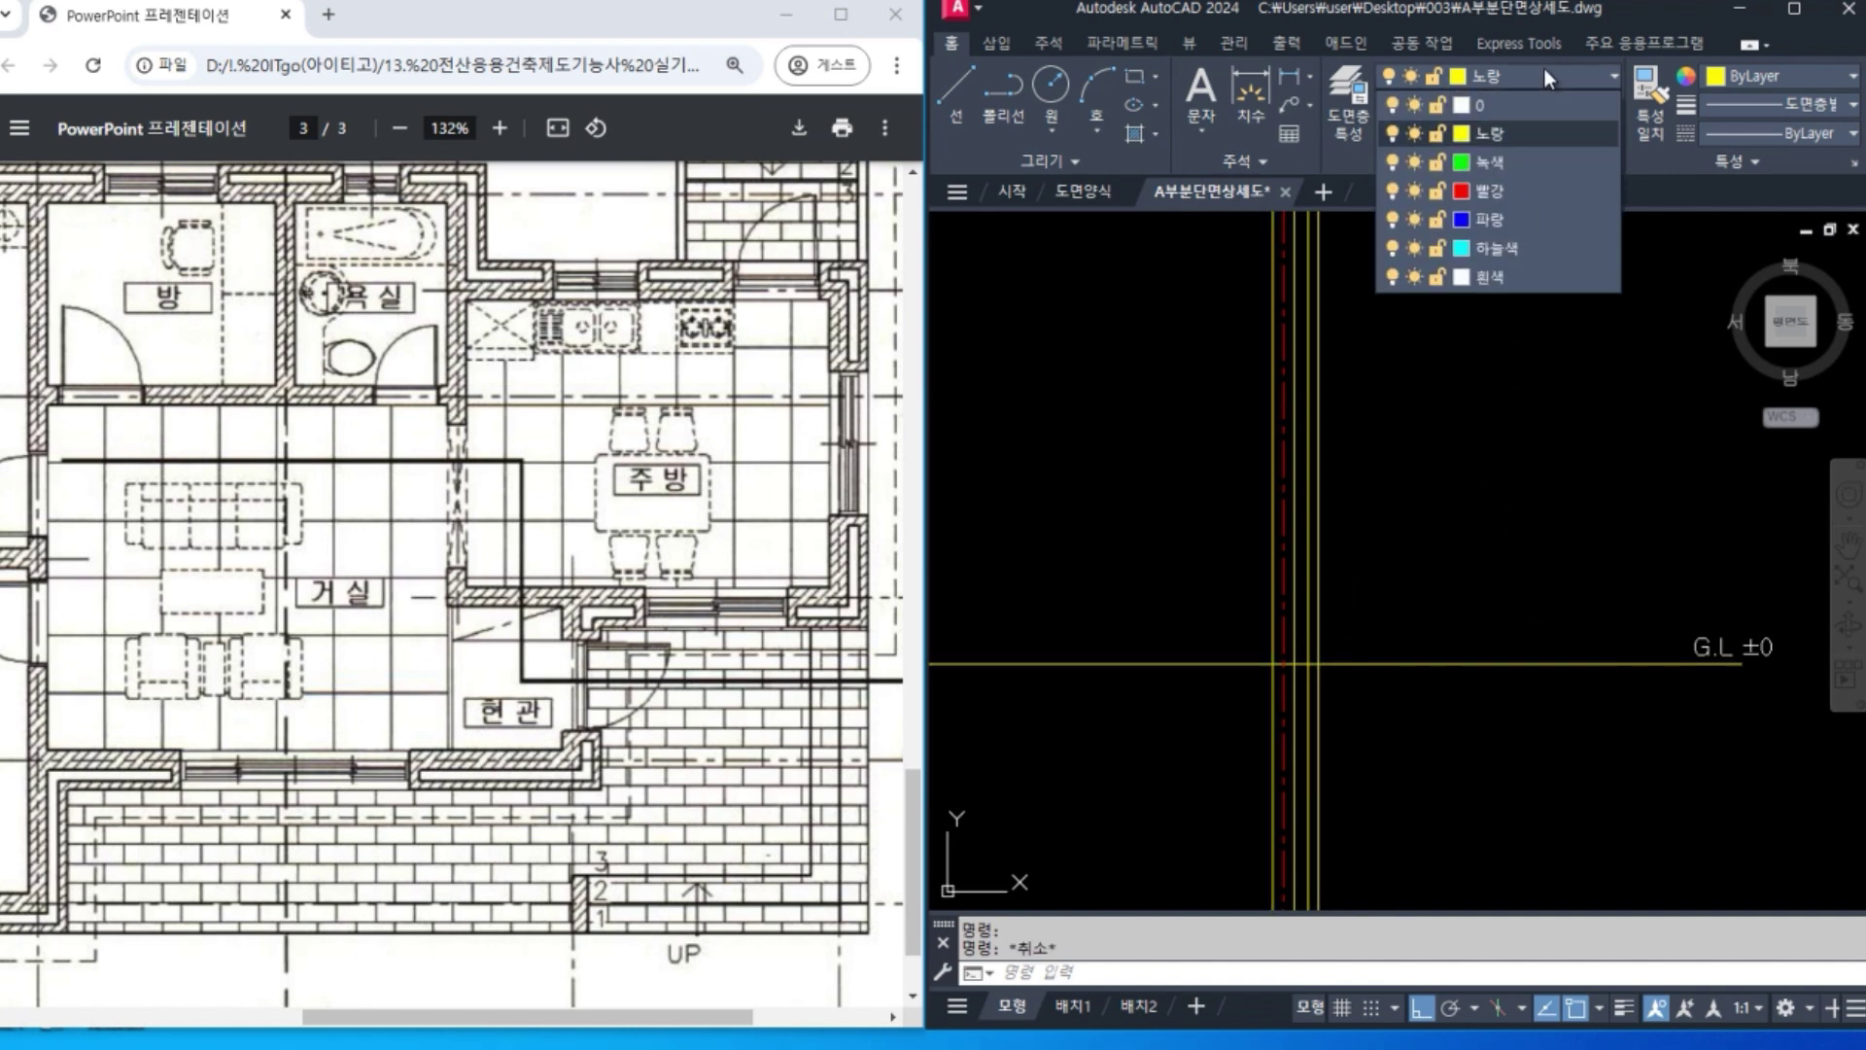
left_click(1514, 277)
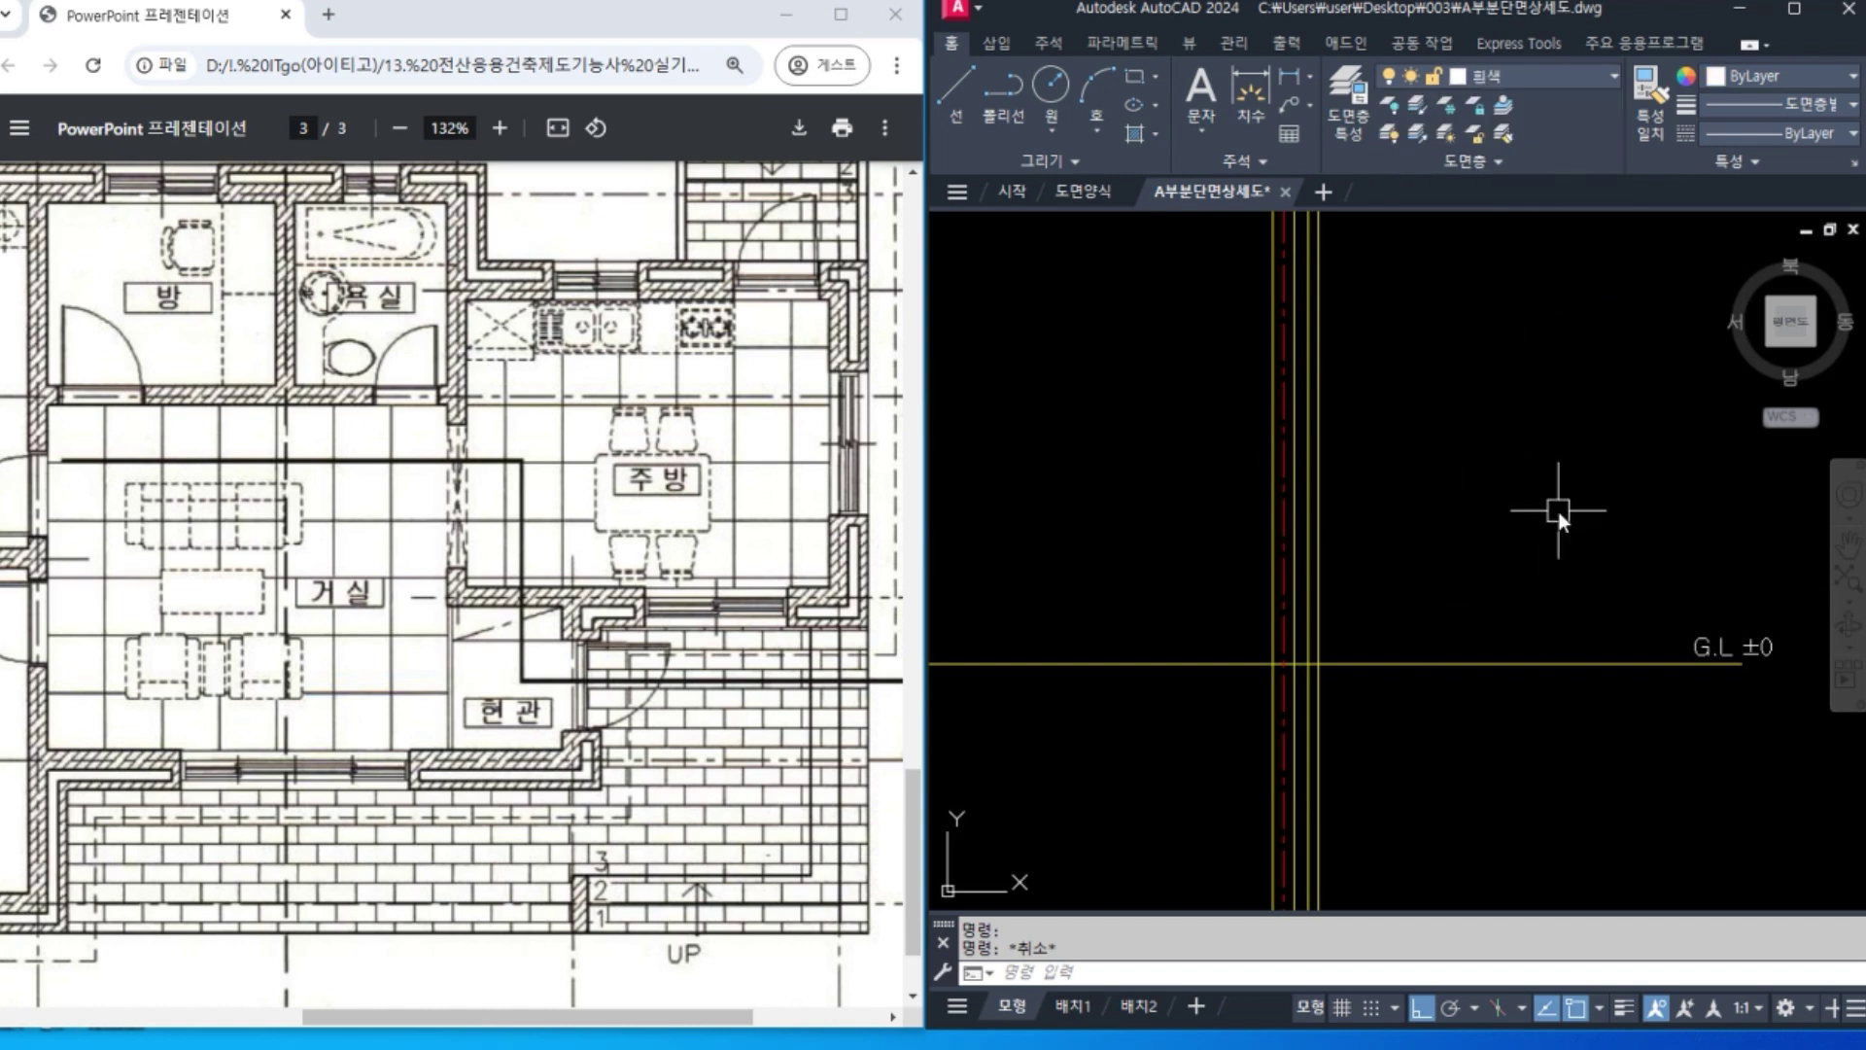
type("D")
key("Return")
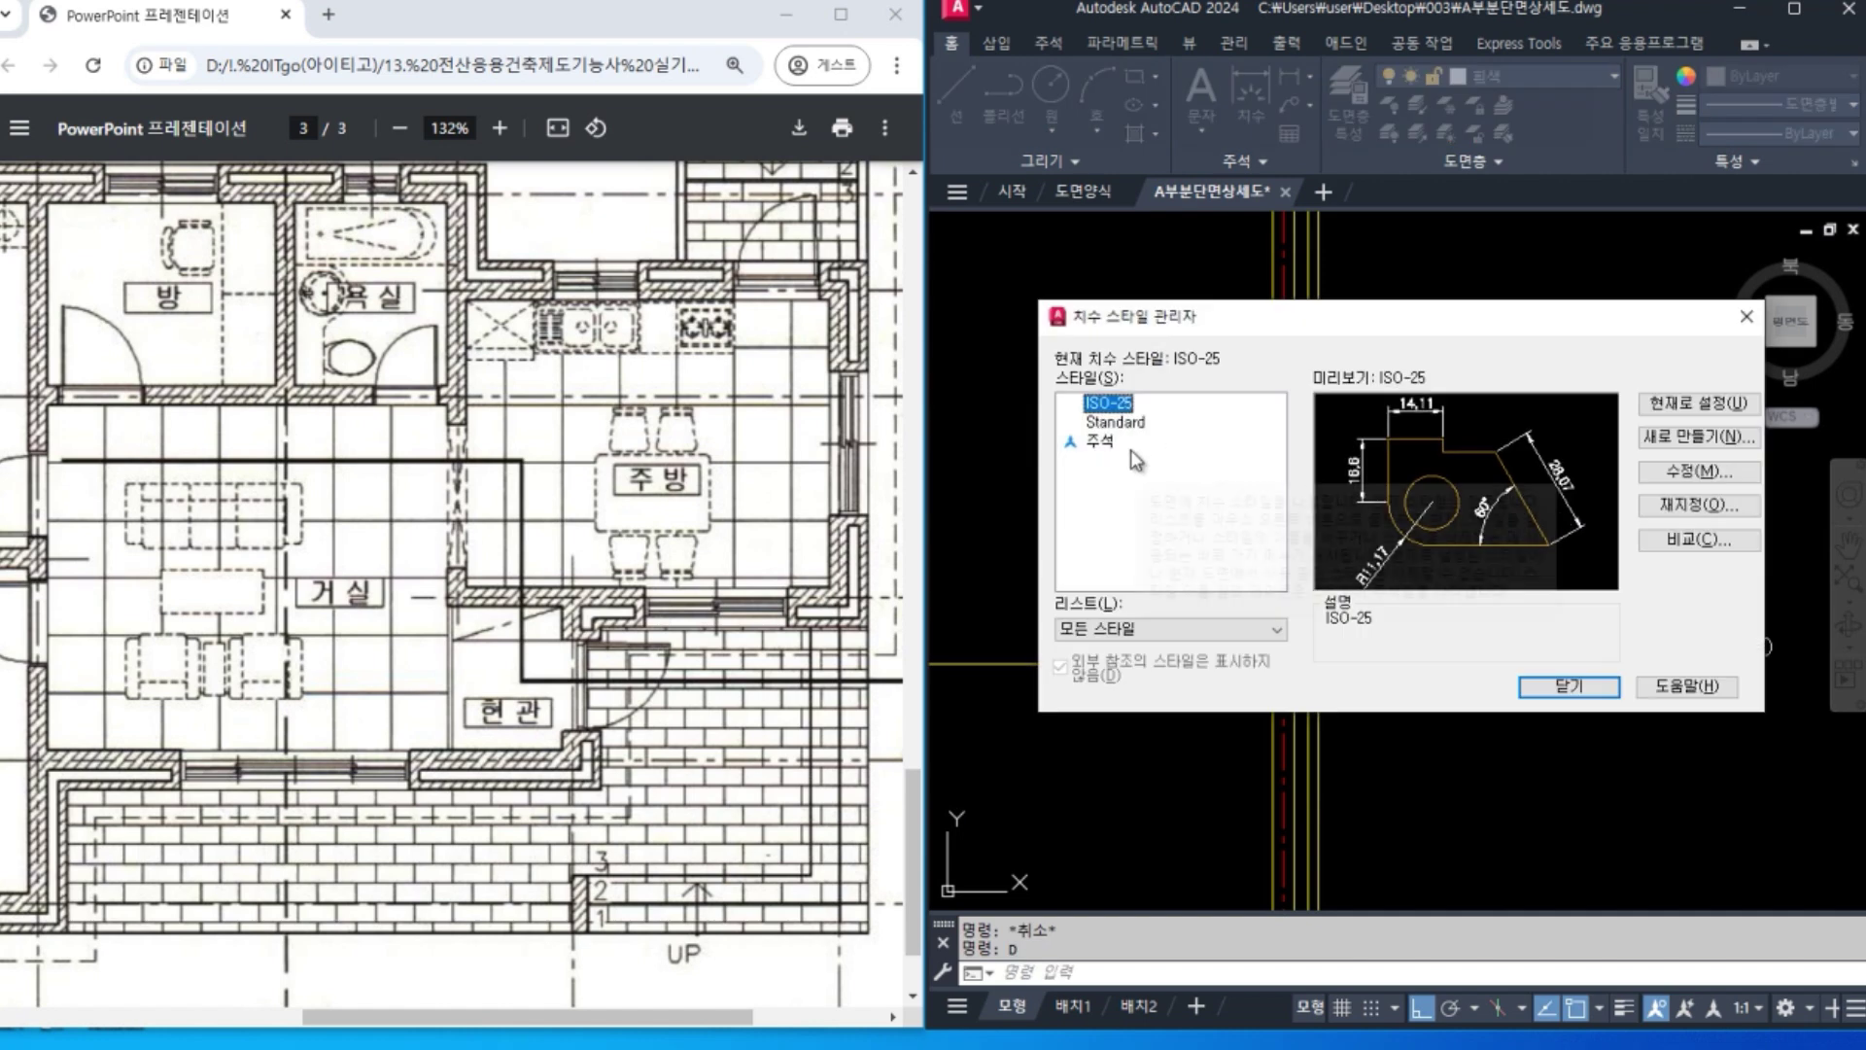
Delete the 주석 and Standard dimension styles.
left_click(1106, 444)
right_click(1105, 445)
left_click(1169, 515)
key("Return")
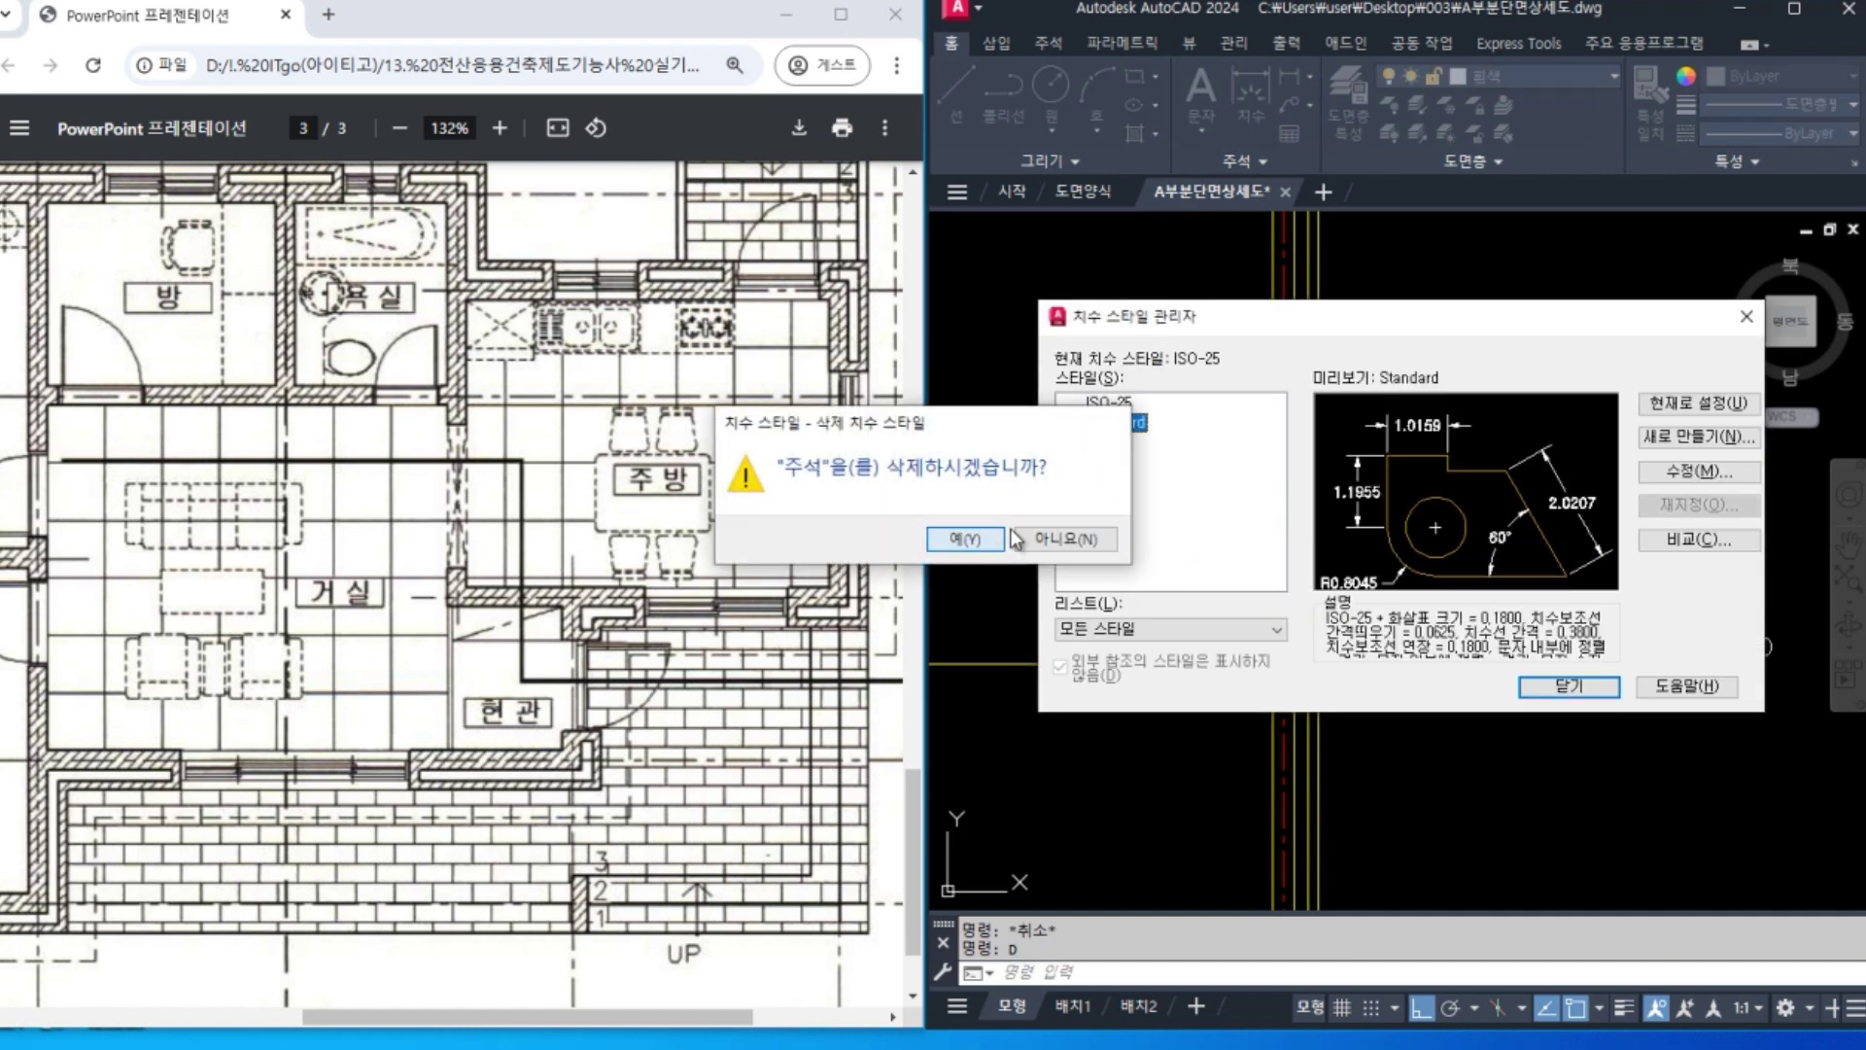
right_click(1111, 424)
left_click(1180, 492)
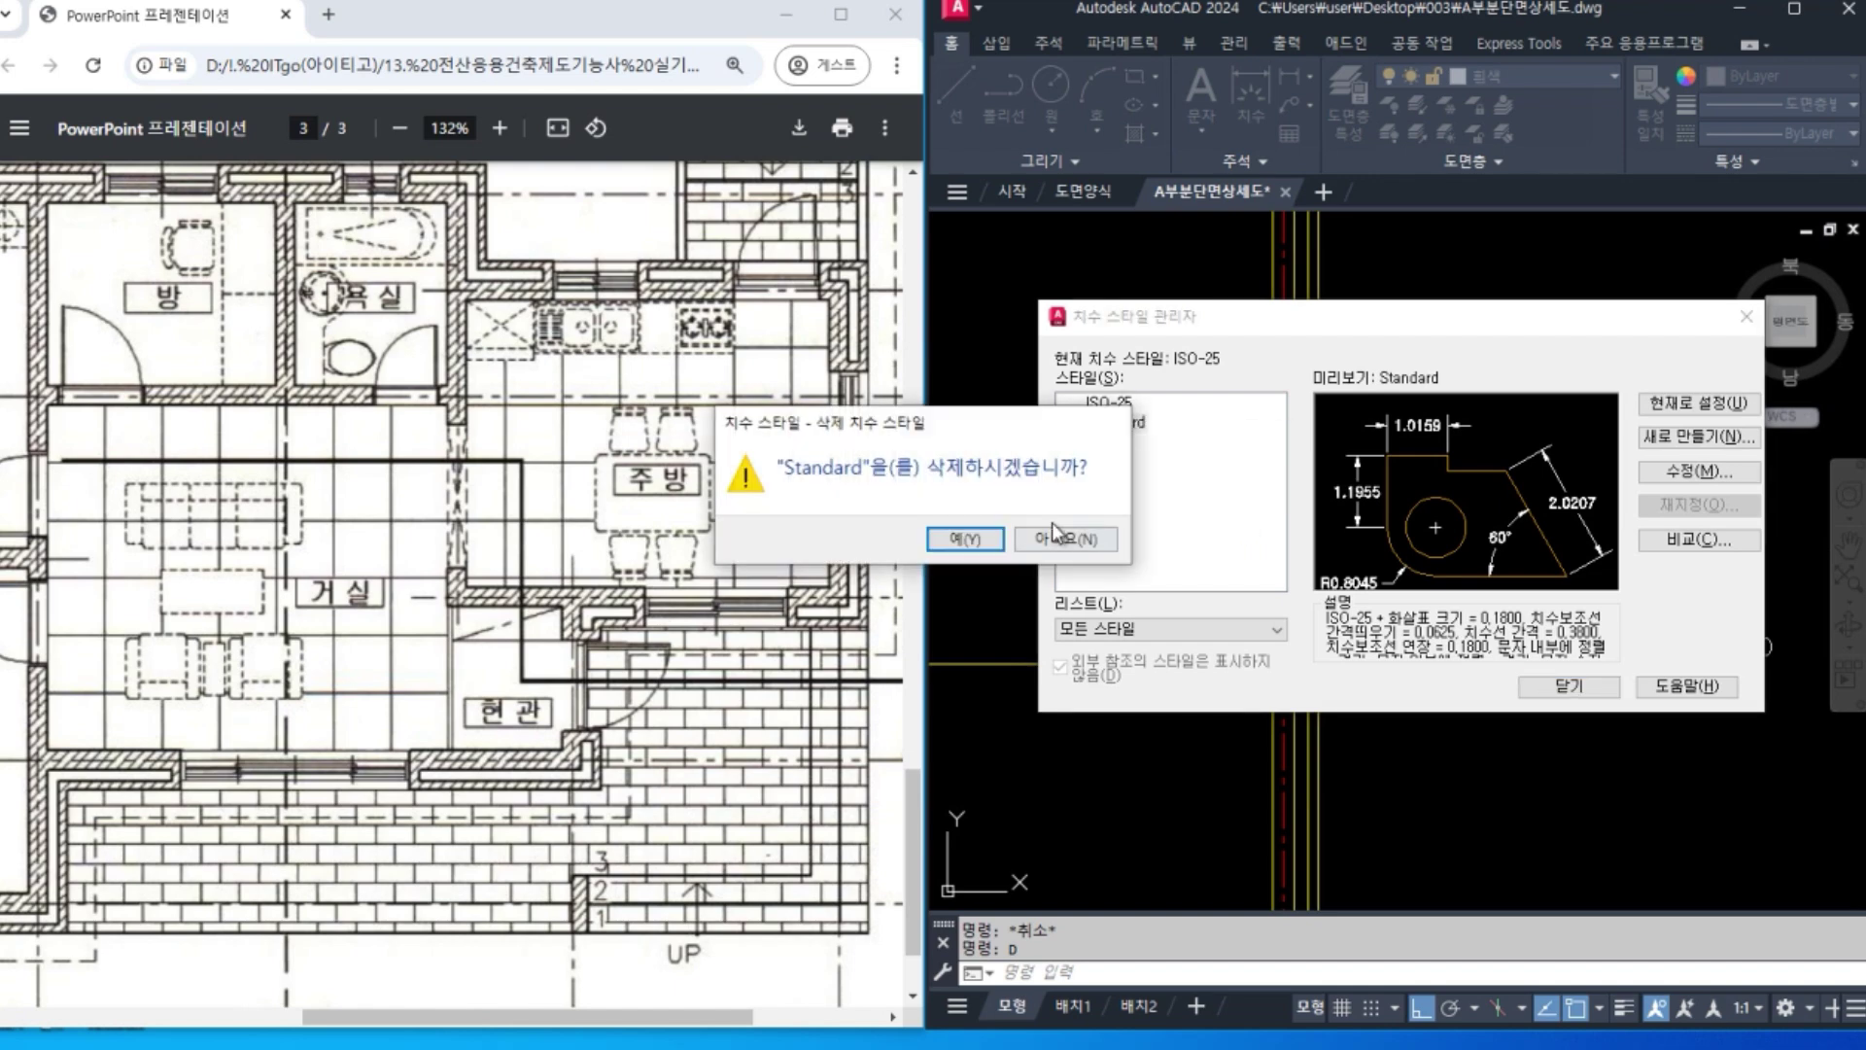
key("Return")
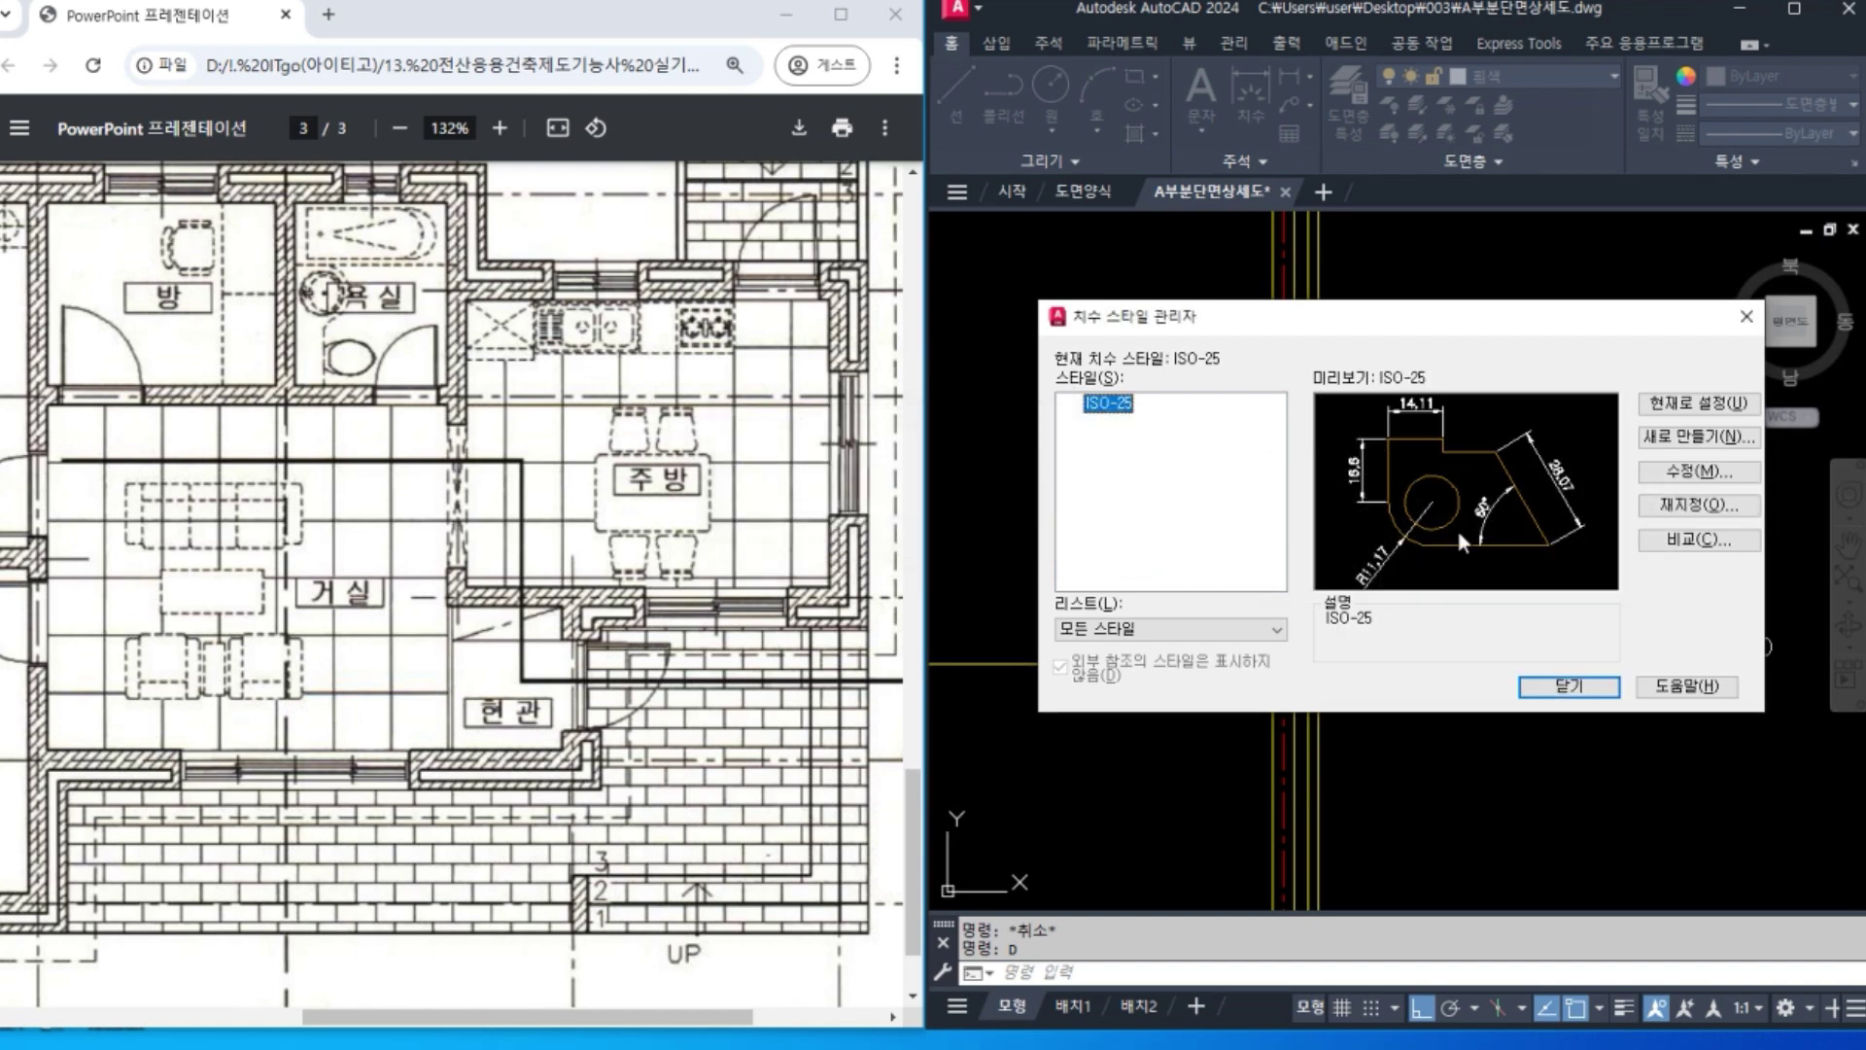
Modify the ISO-25 dimension style to use 작은 점 for both arrowheads, an arrow size of 10 and no centre mark (없음).
left_click(1668, 470)
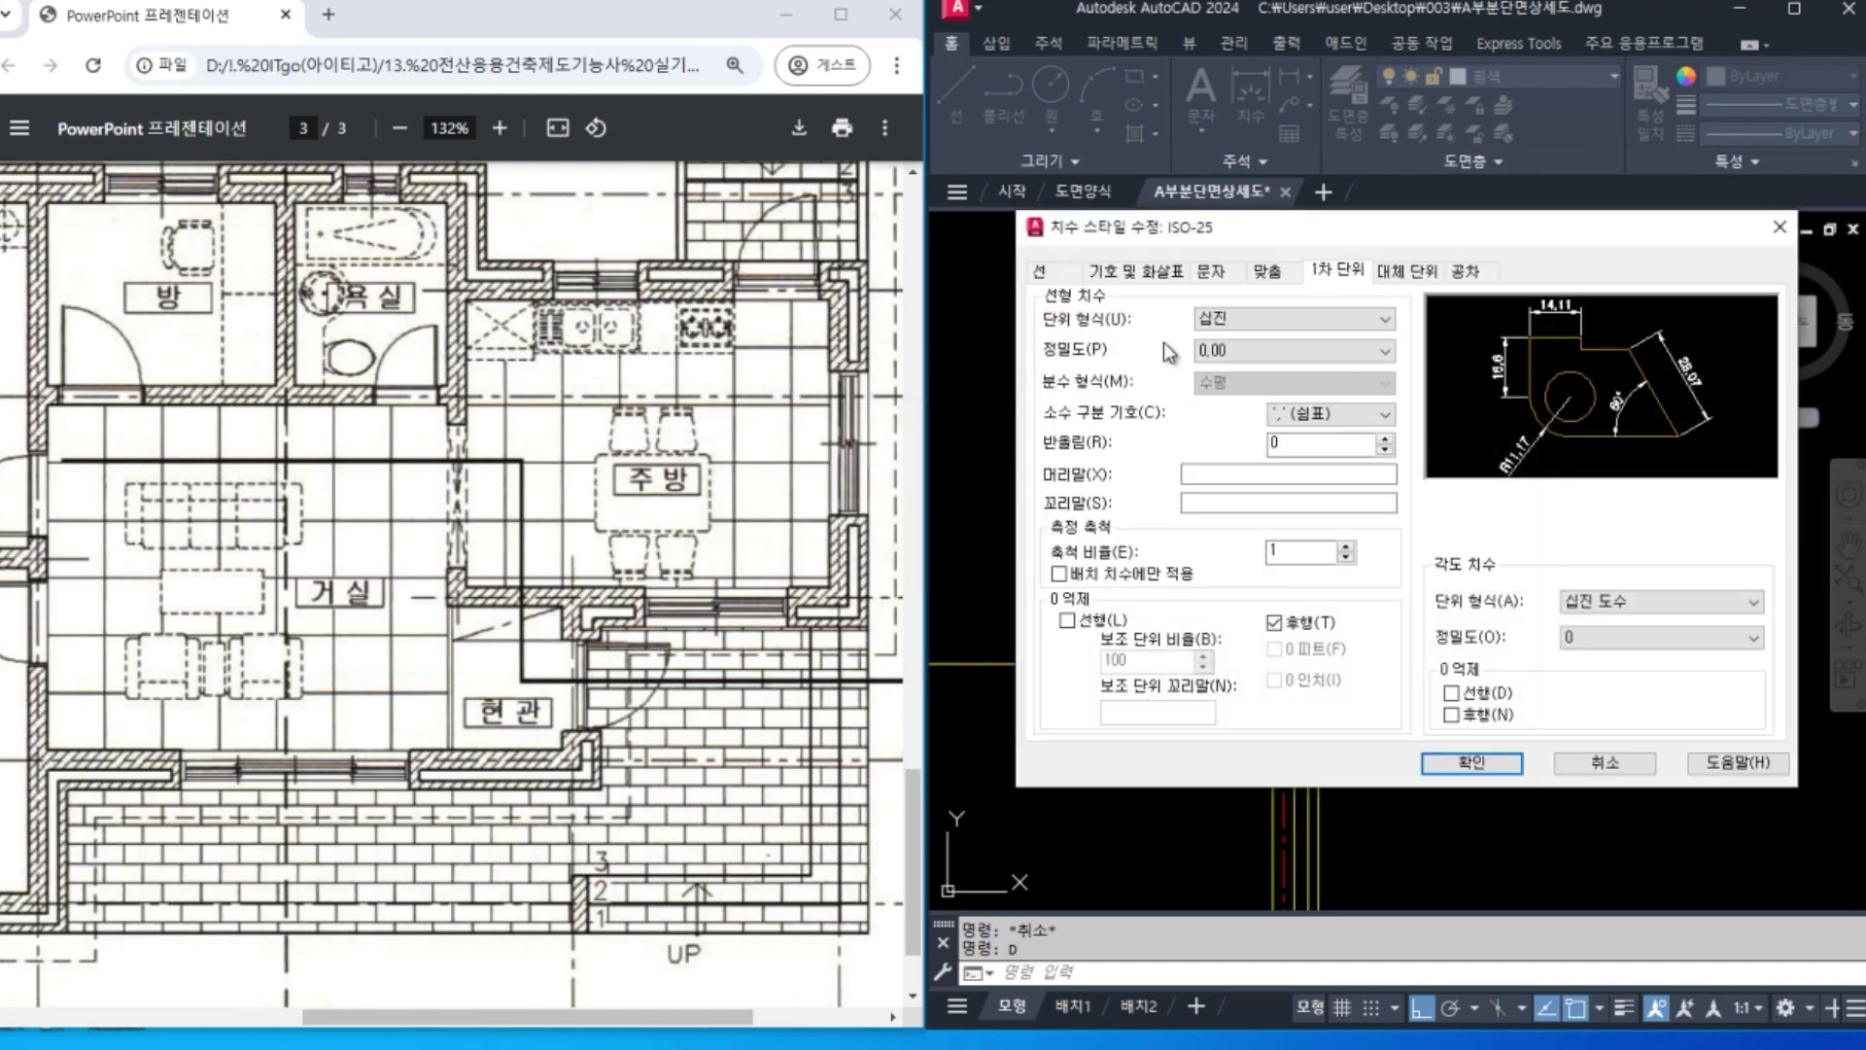
left_click(1152, 277)
left_click(1204, 342)
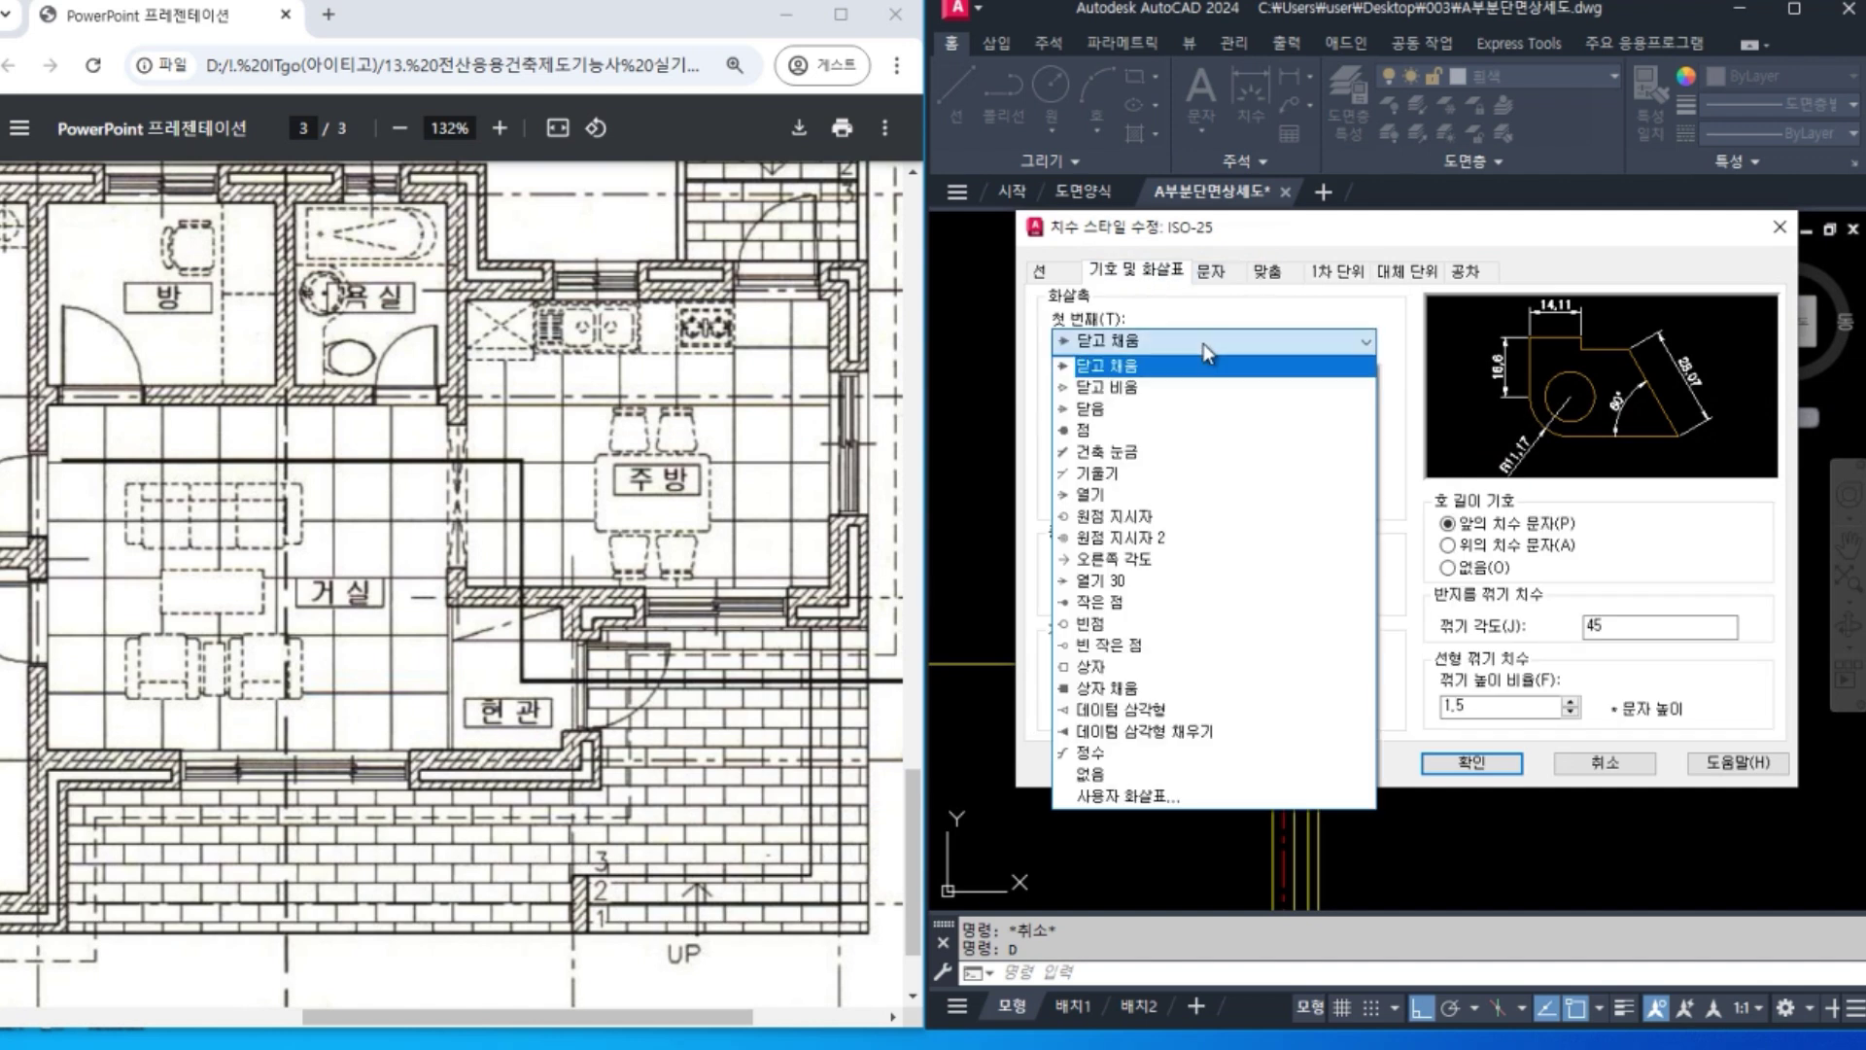
left_click(1162, 601)
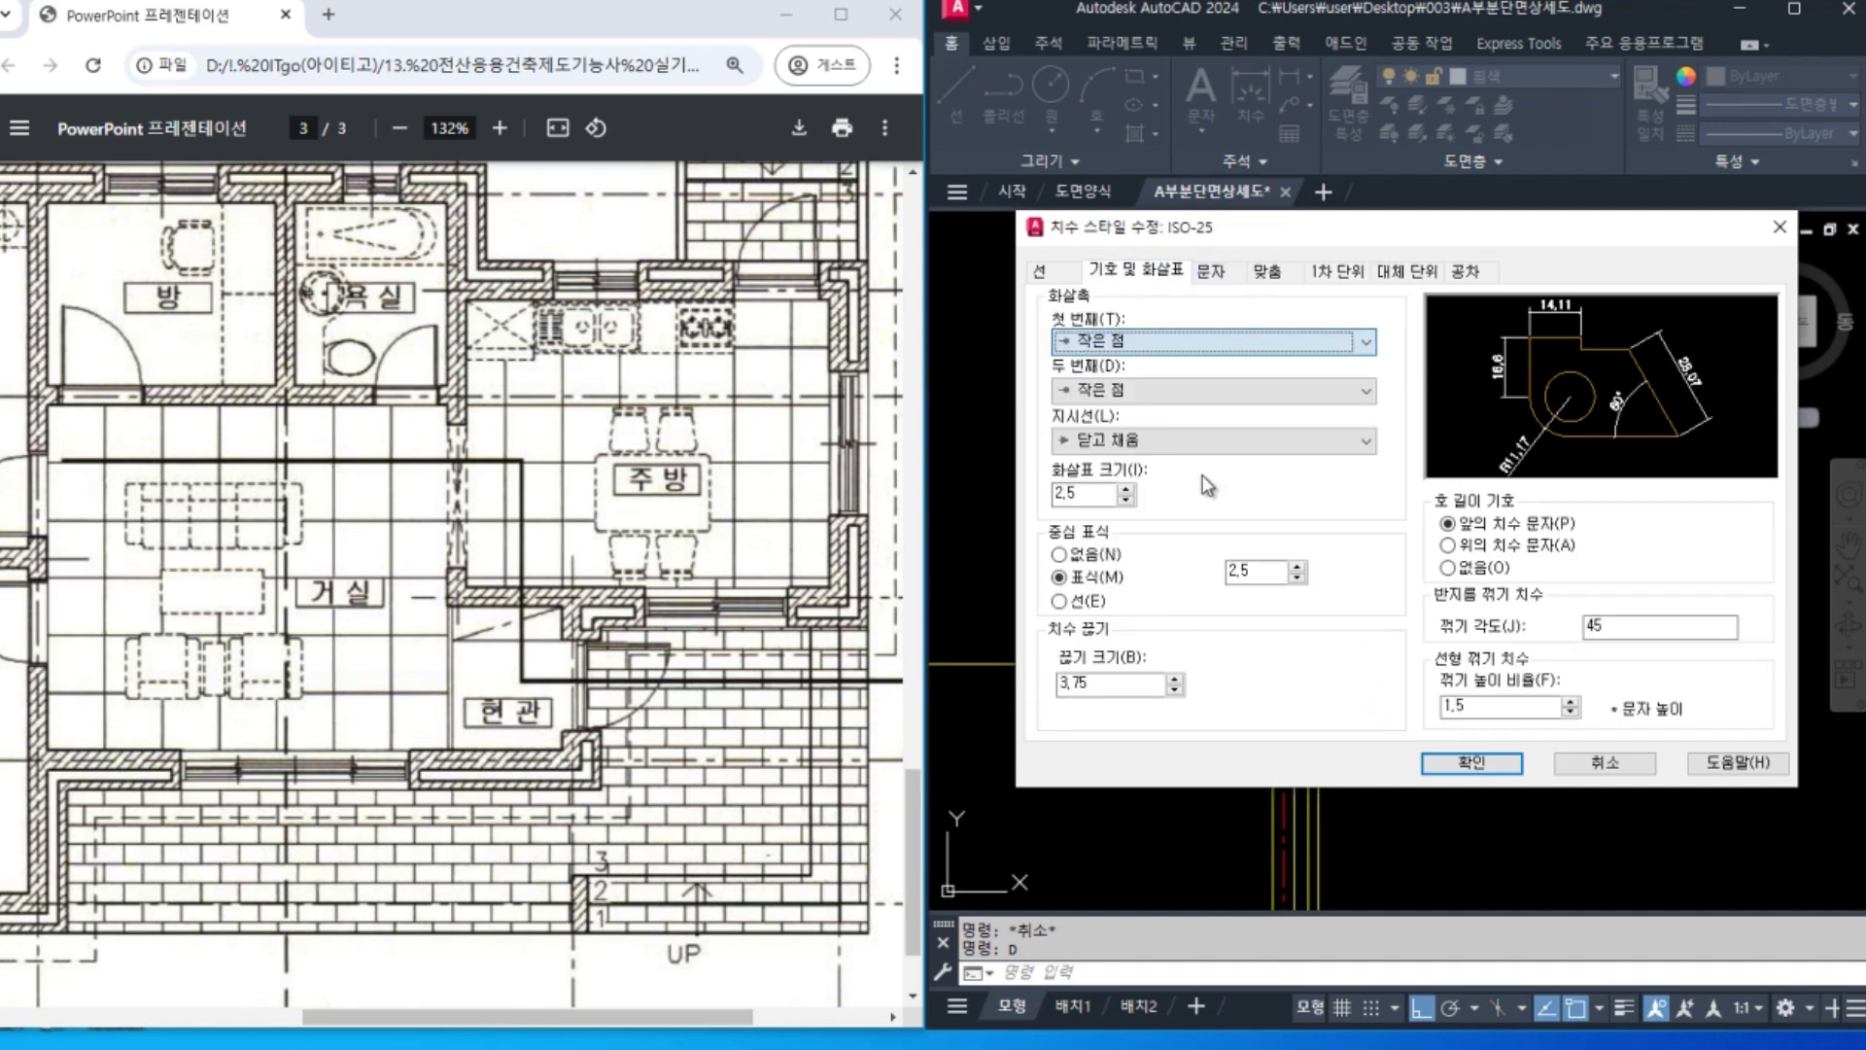
double_click(1069, 494)
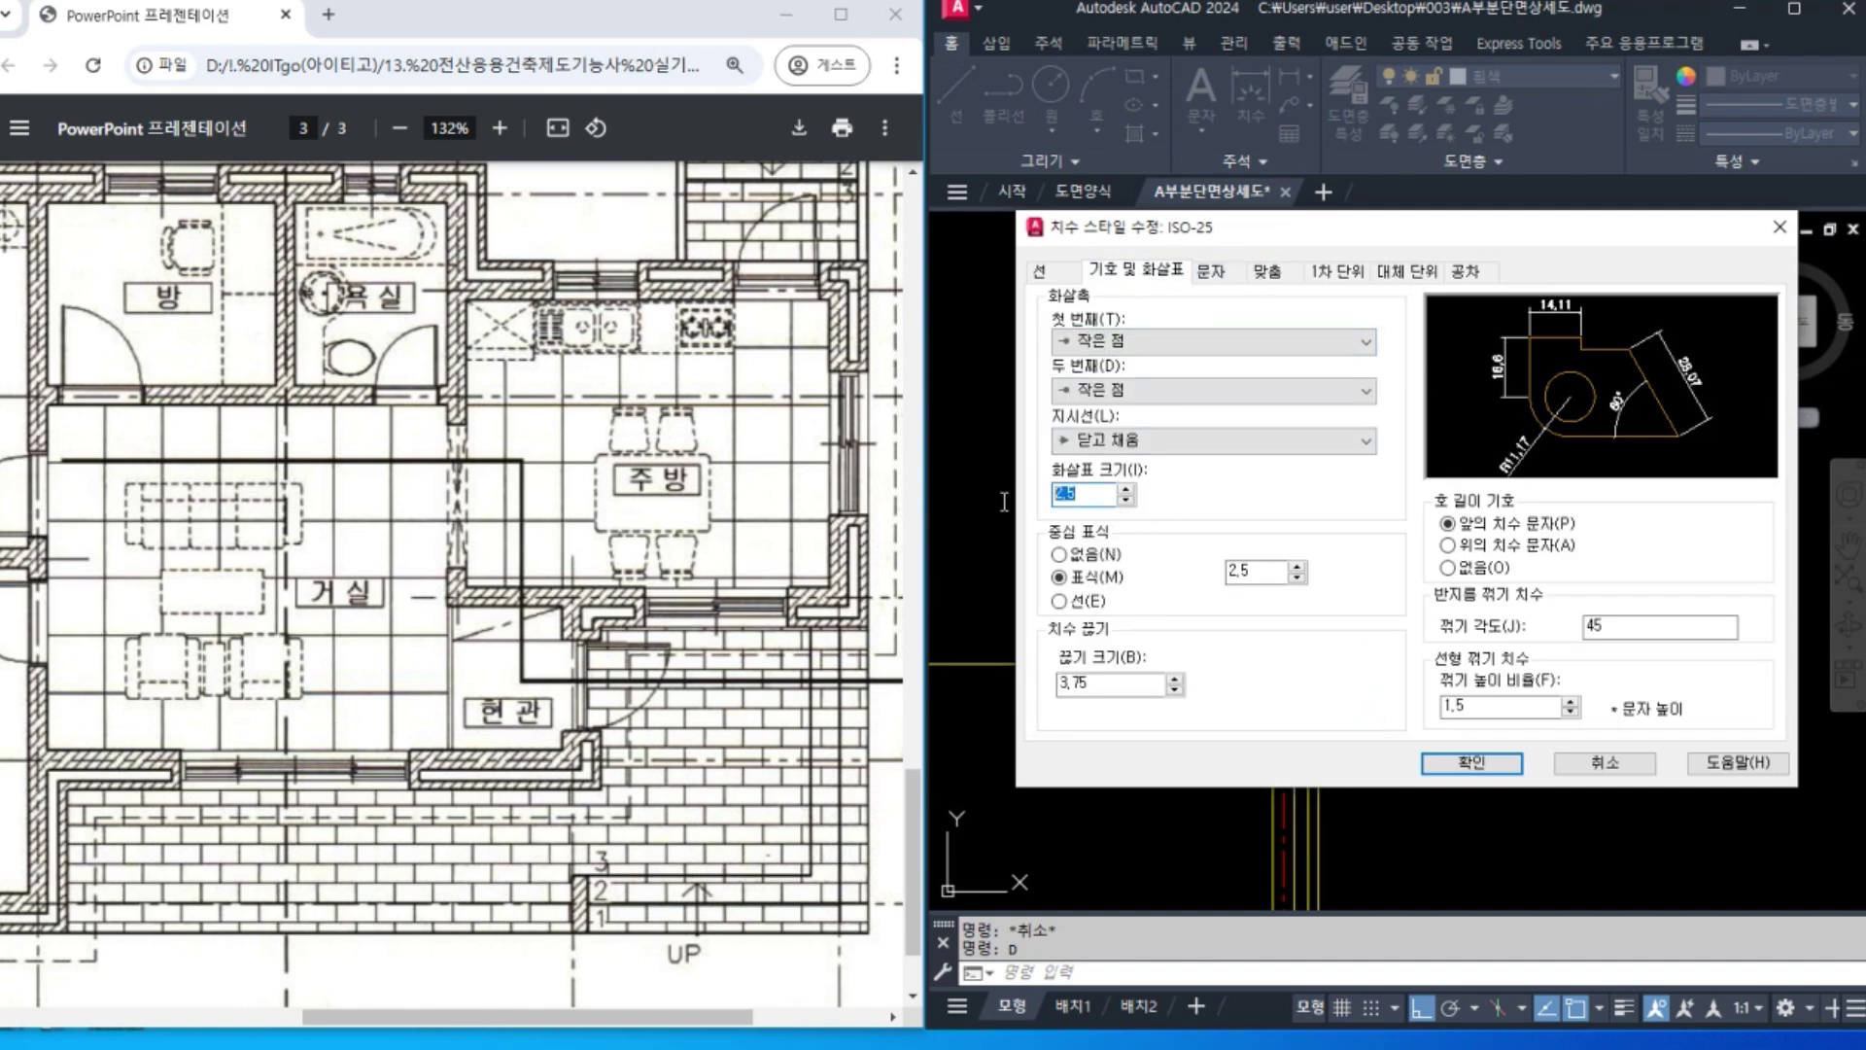
type("10")
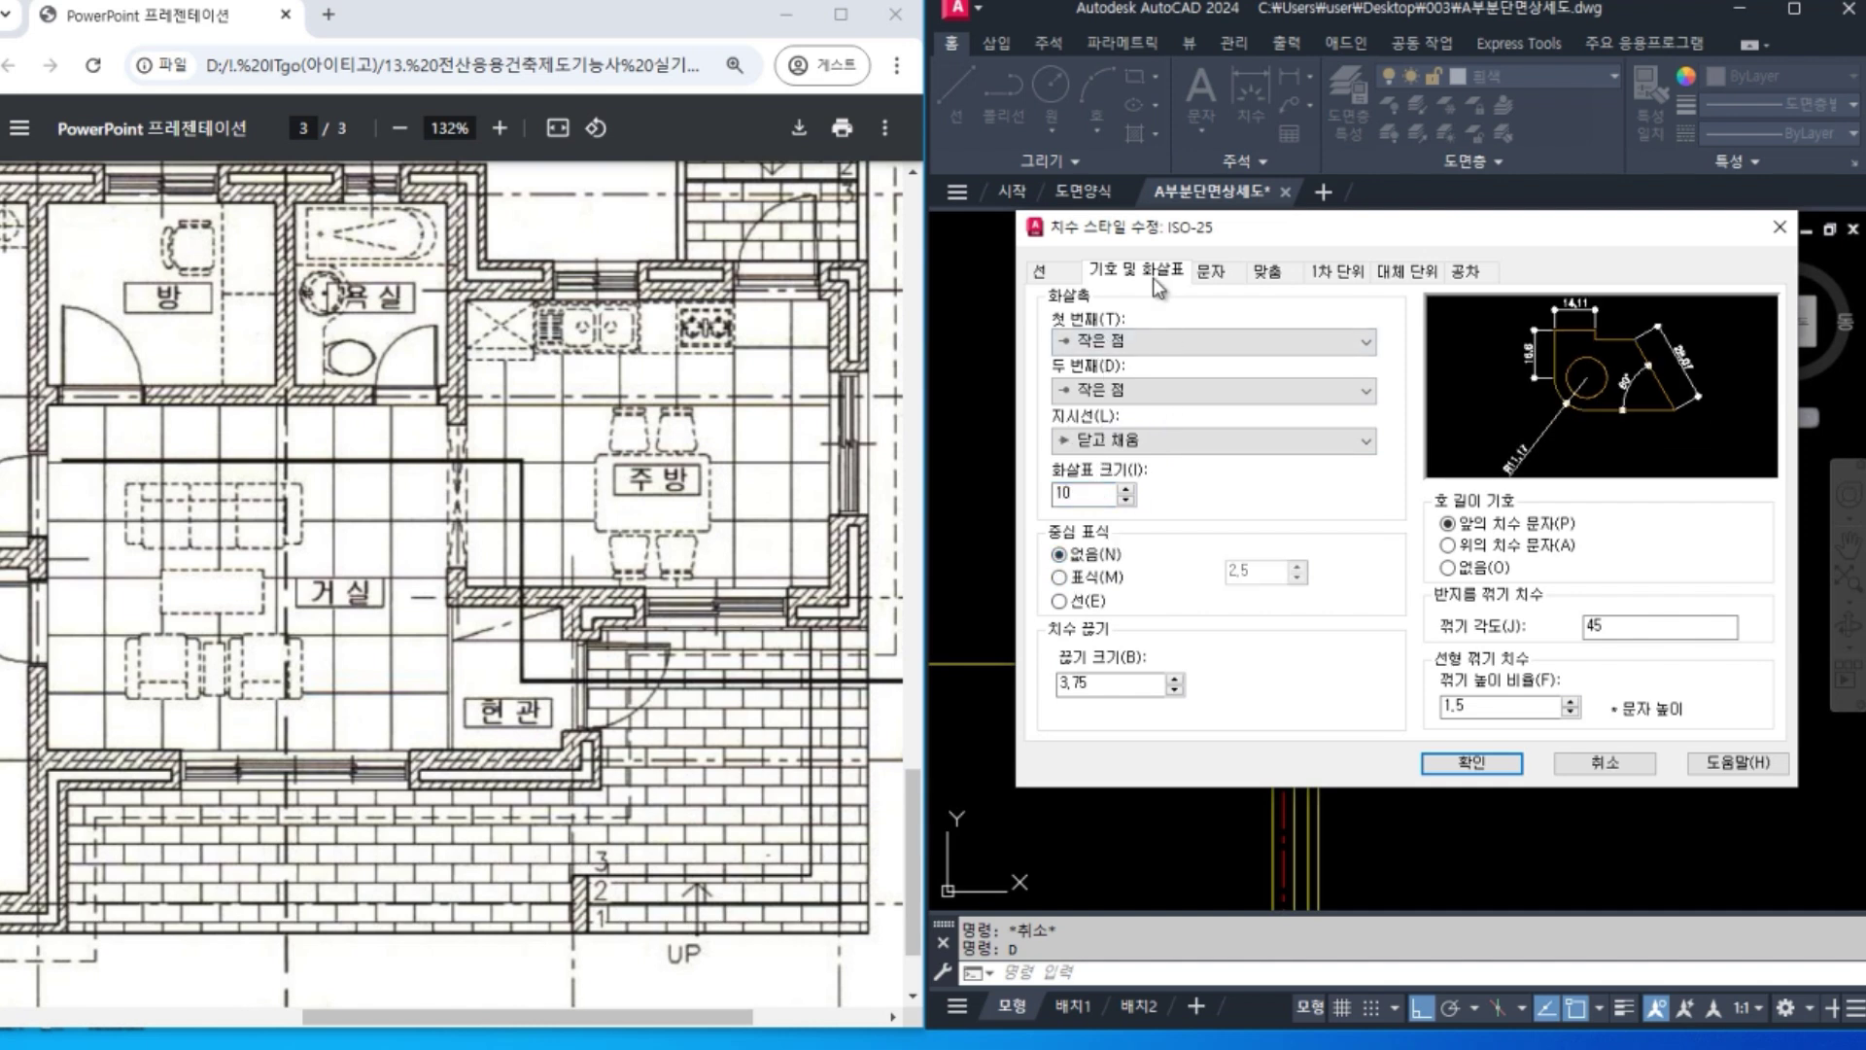
Set the ISO-25 style's extension beyond ticks, extension beyond dimension lines and offset from origin to 5 each.
left_click(1040, 272)
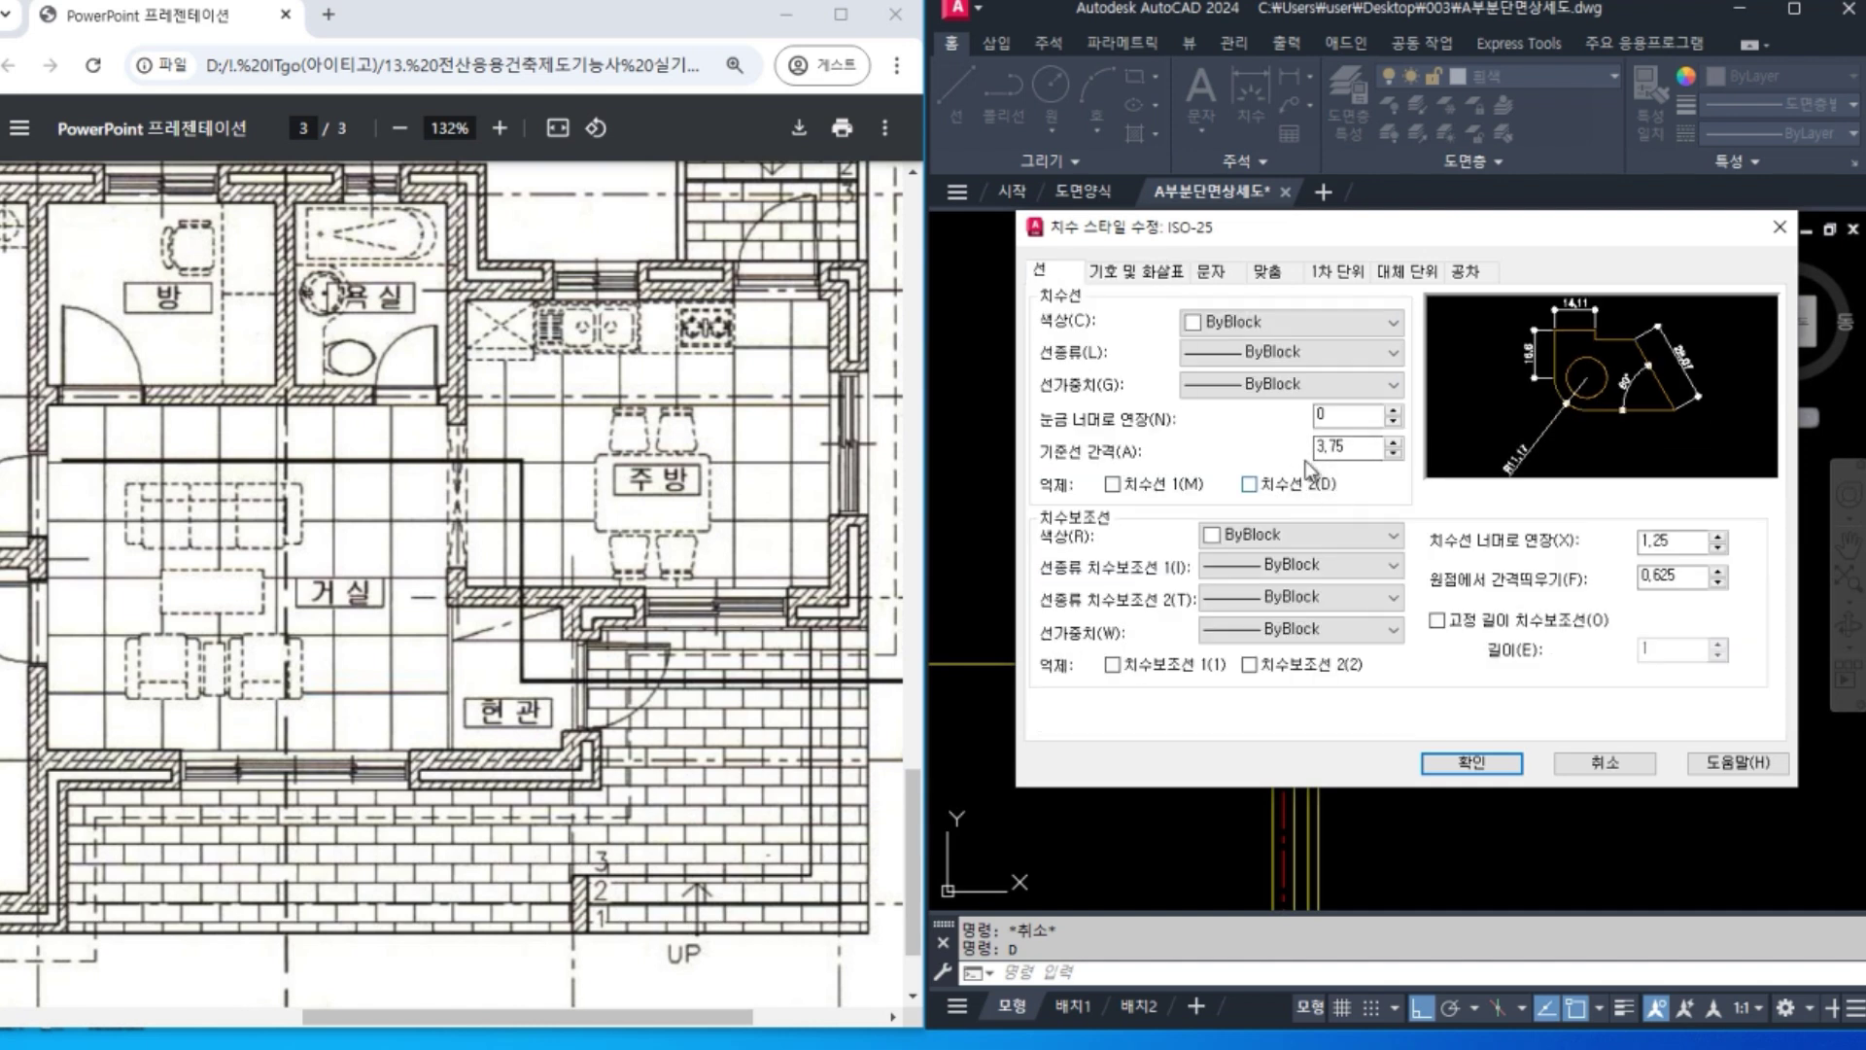
double_click(1322, 416)
double_click(1653, 542)
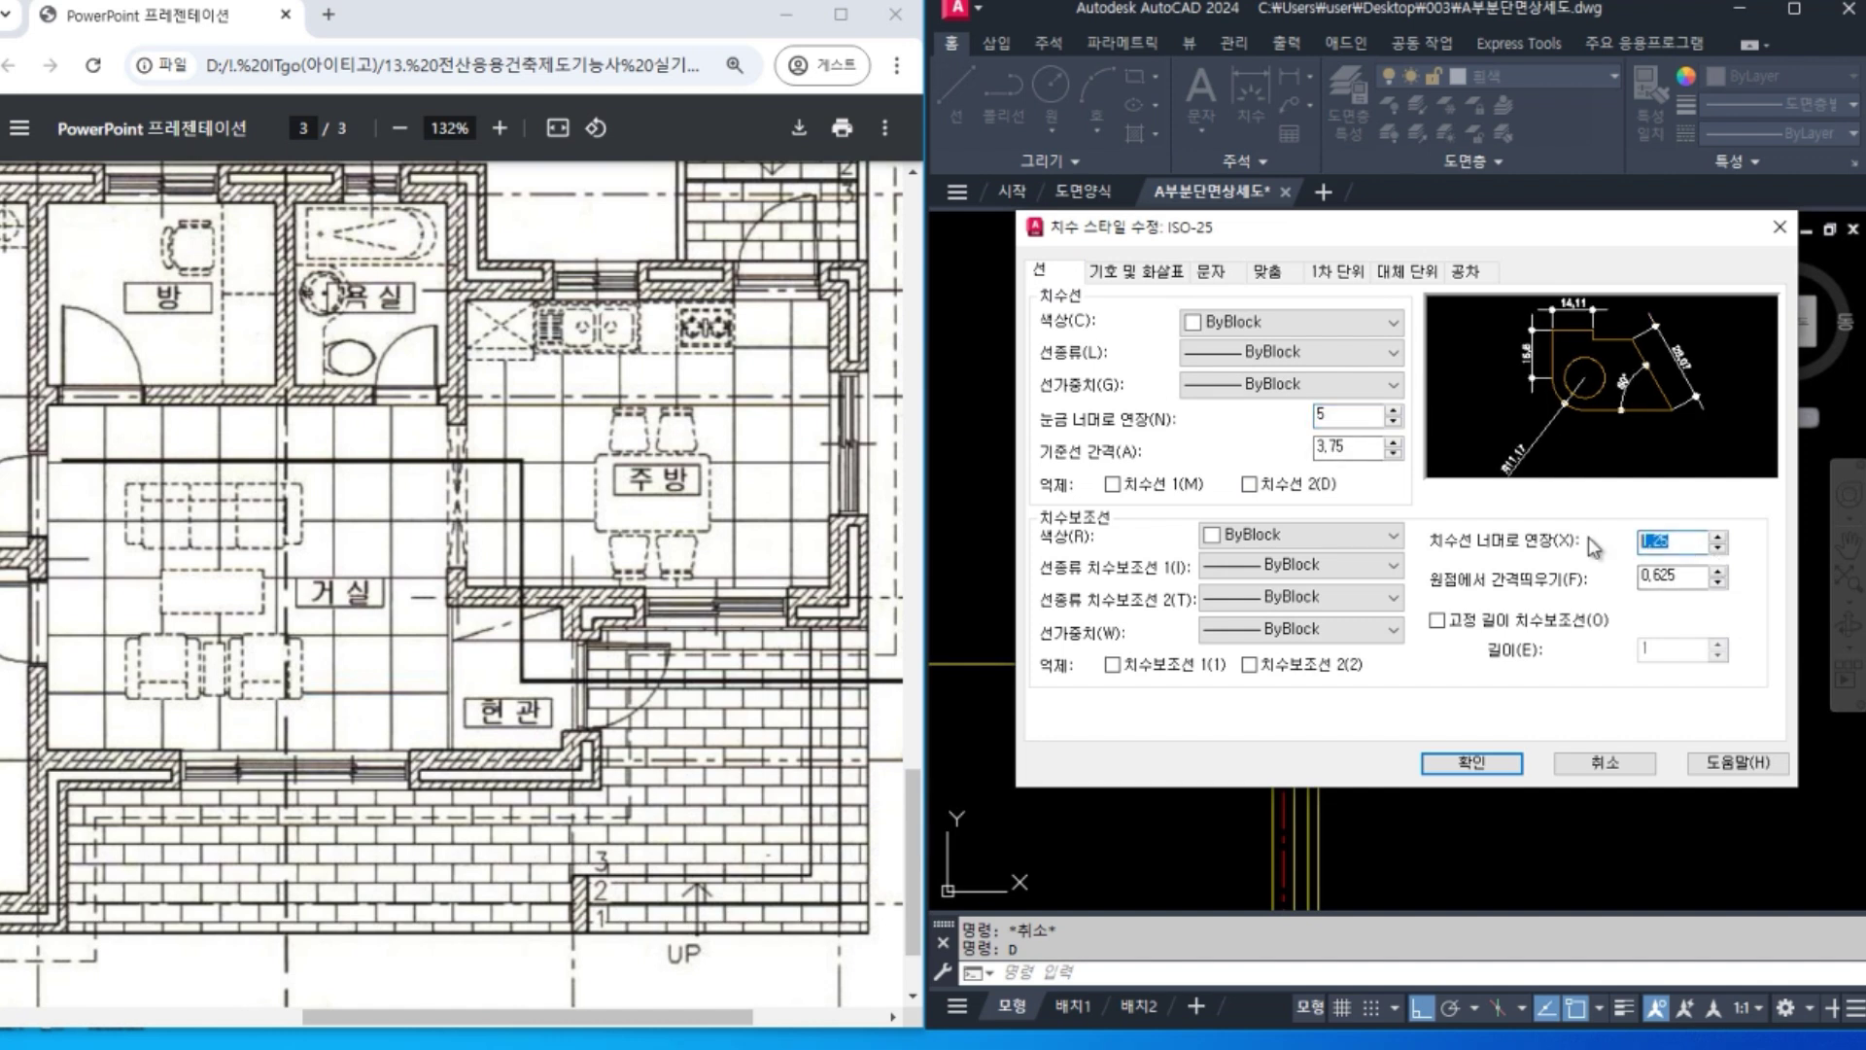
type("5")
double_click(1648, 577)
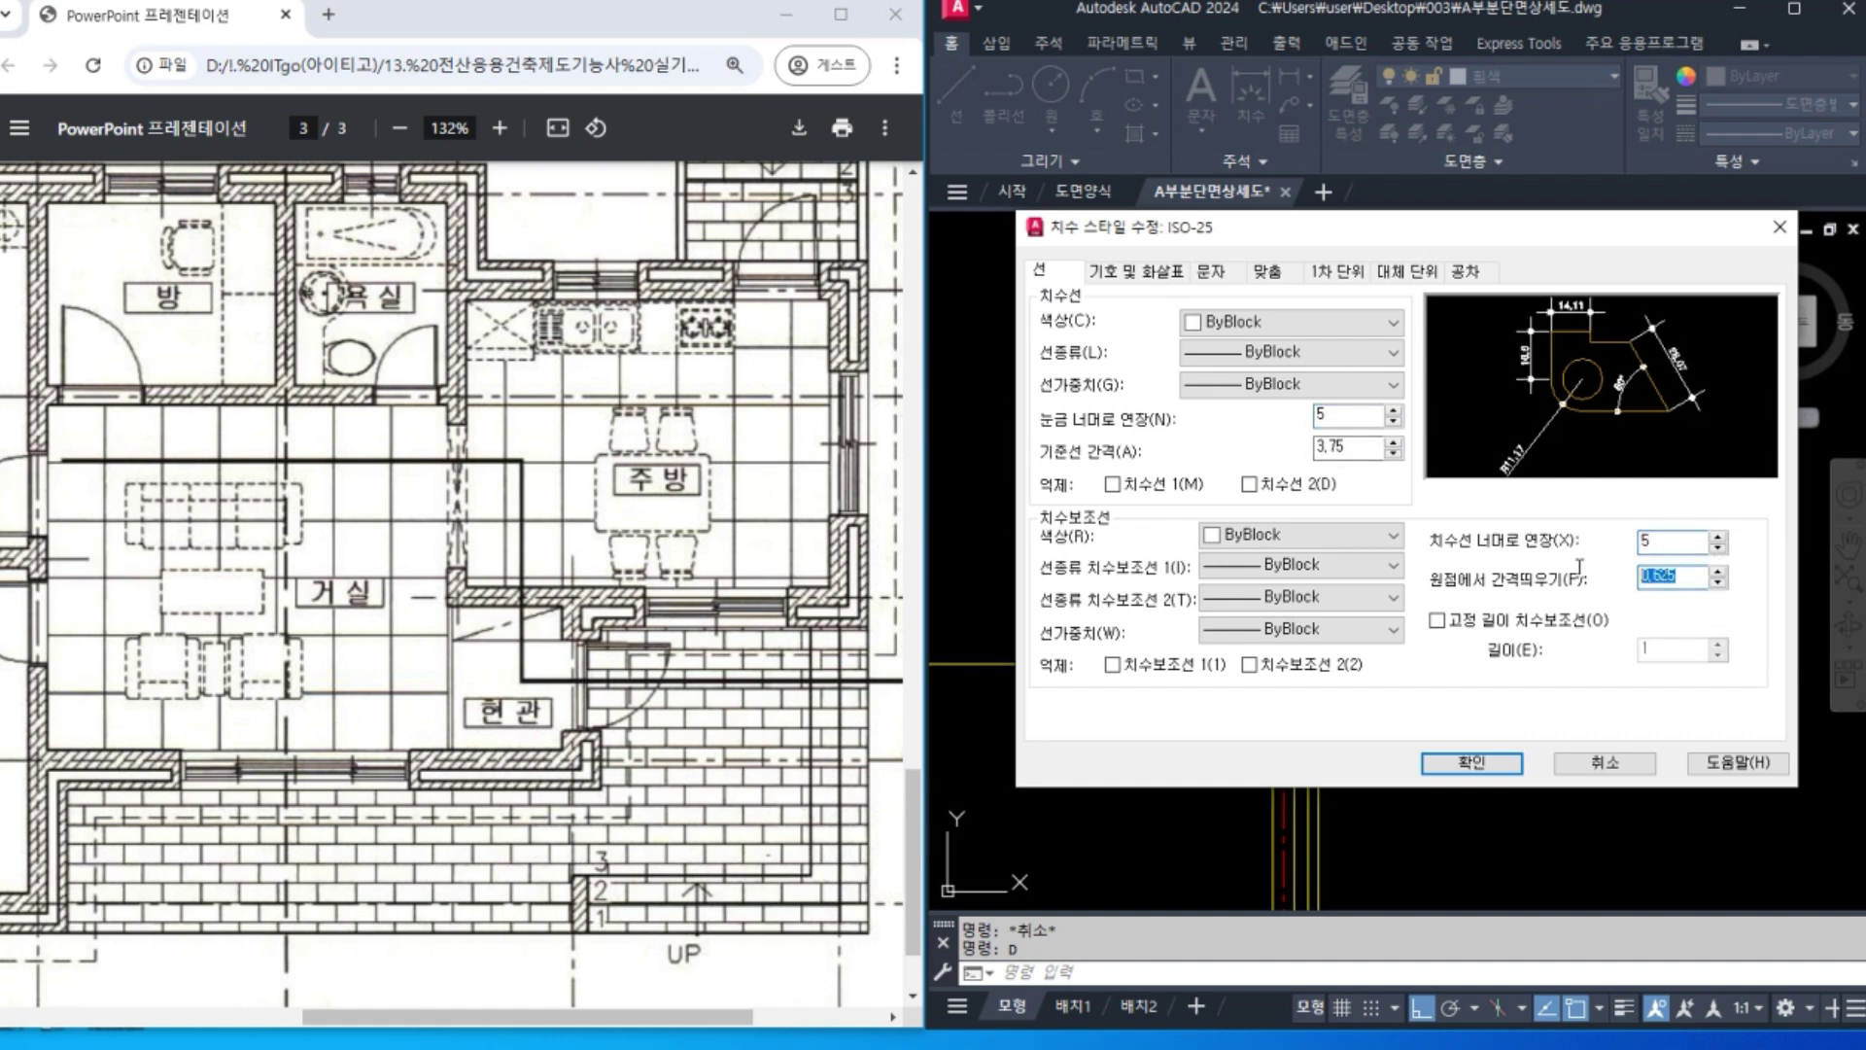
type("5")
key("shift+Tab")
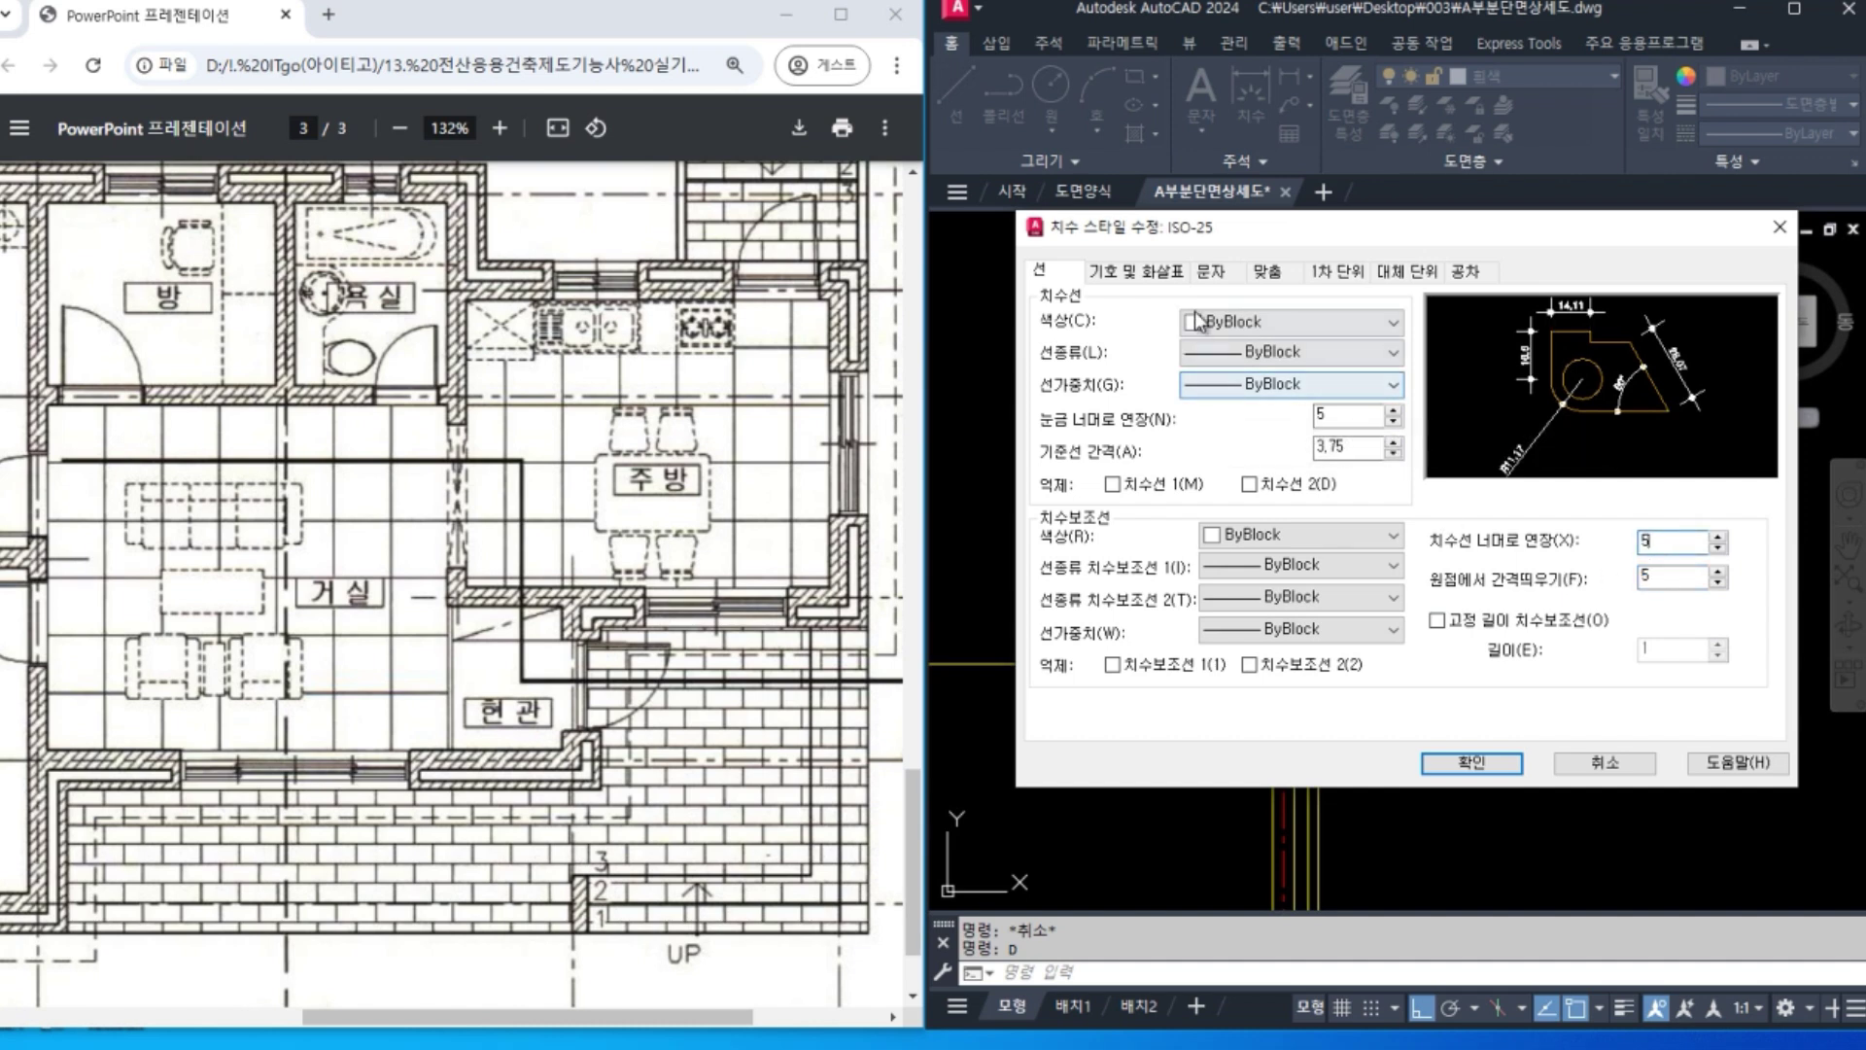
Assign the A부분단면상세도 text style to the dimension text and set its offset from the dimension line to 5.
left_click(1215, 273)
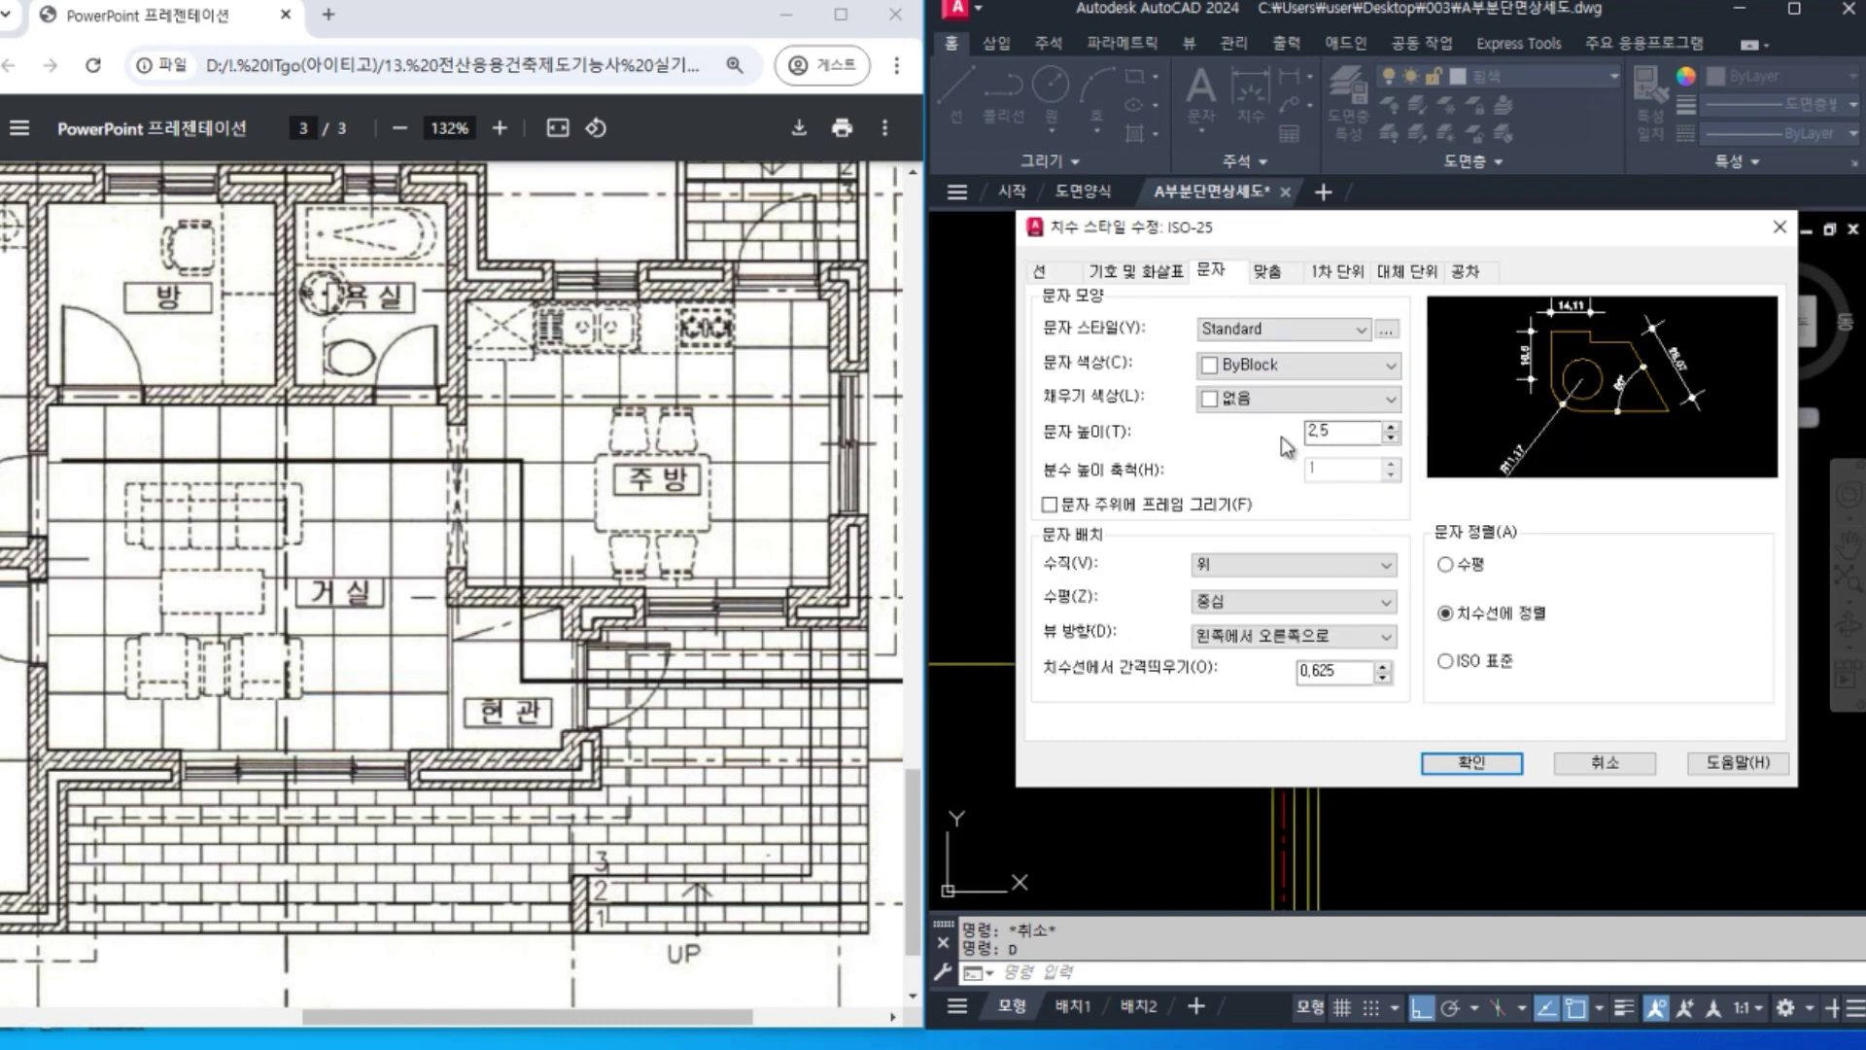
left_click(1308, 330)
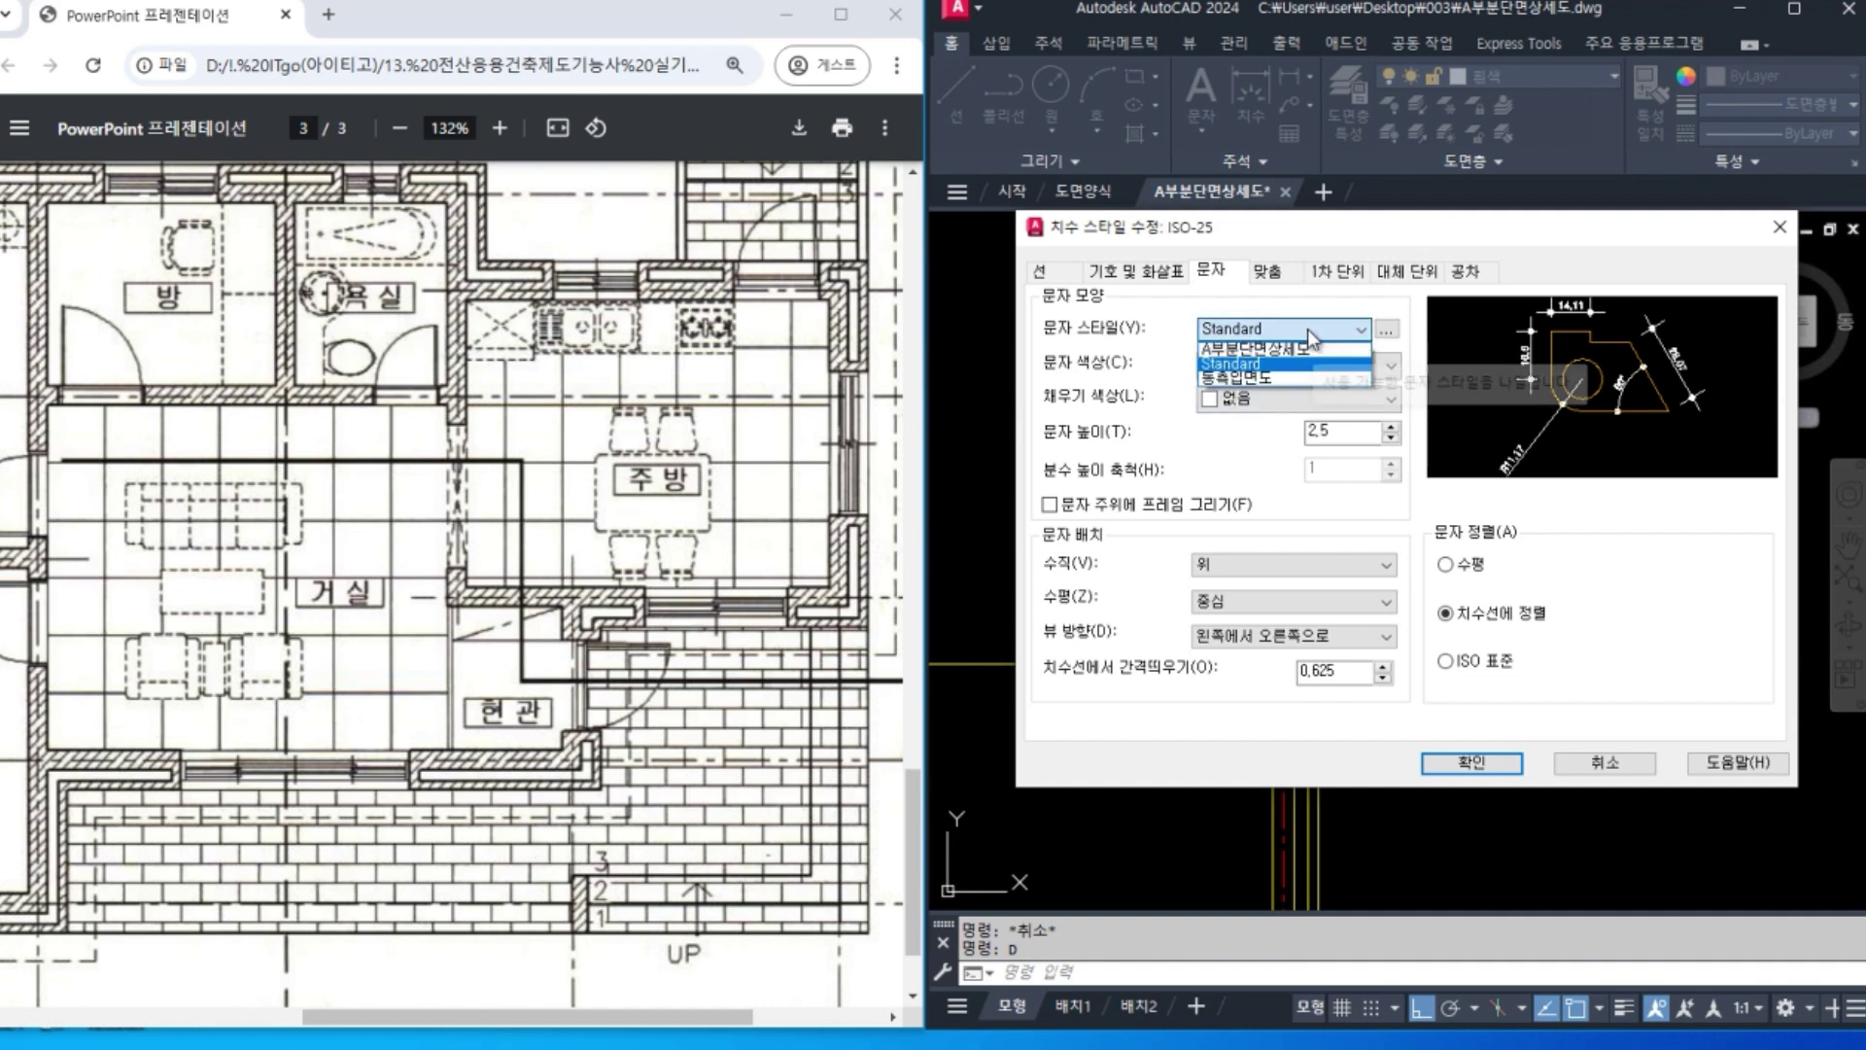
left_click(1276, 347)
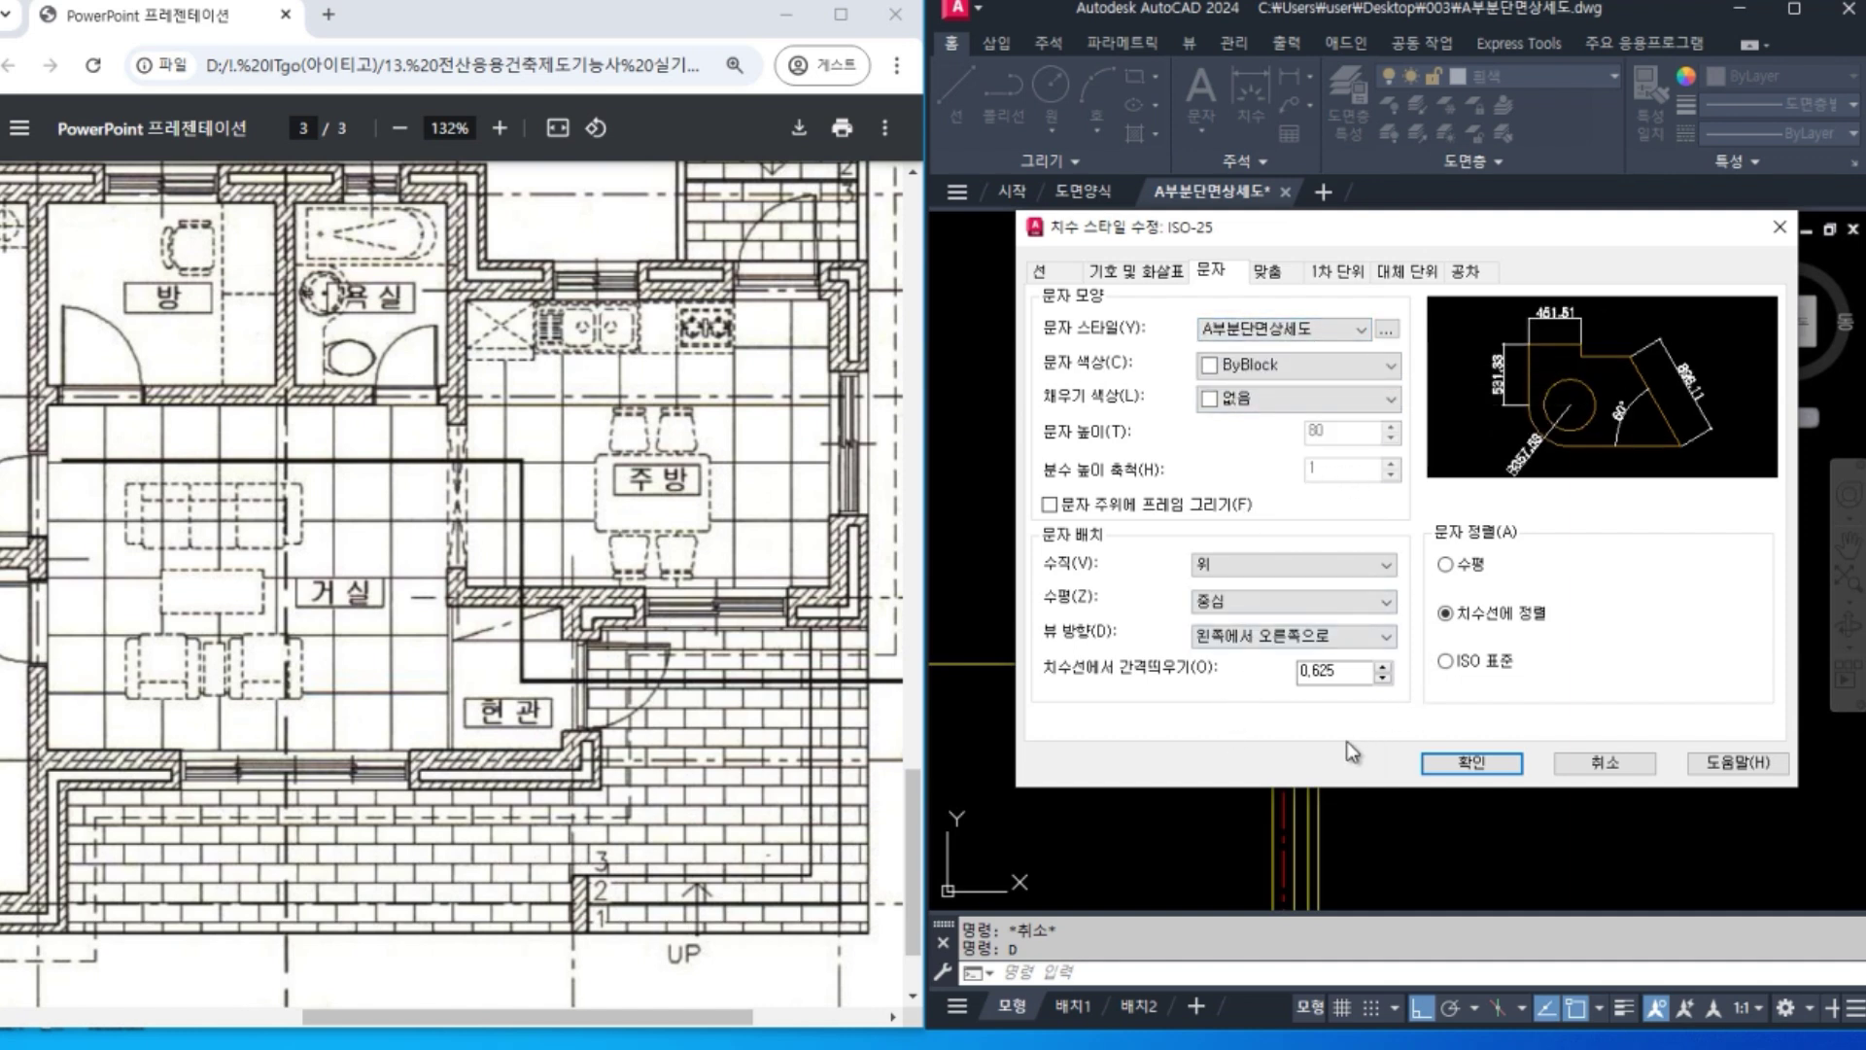
left_click_drag(1357, 671, 1294, 671)
type("5")
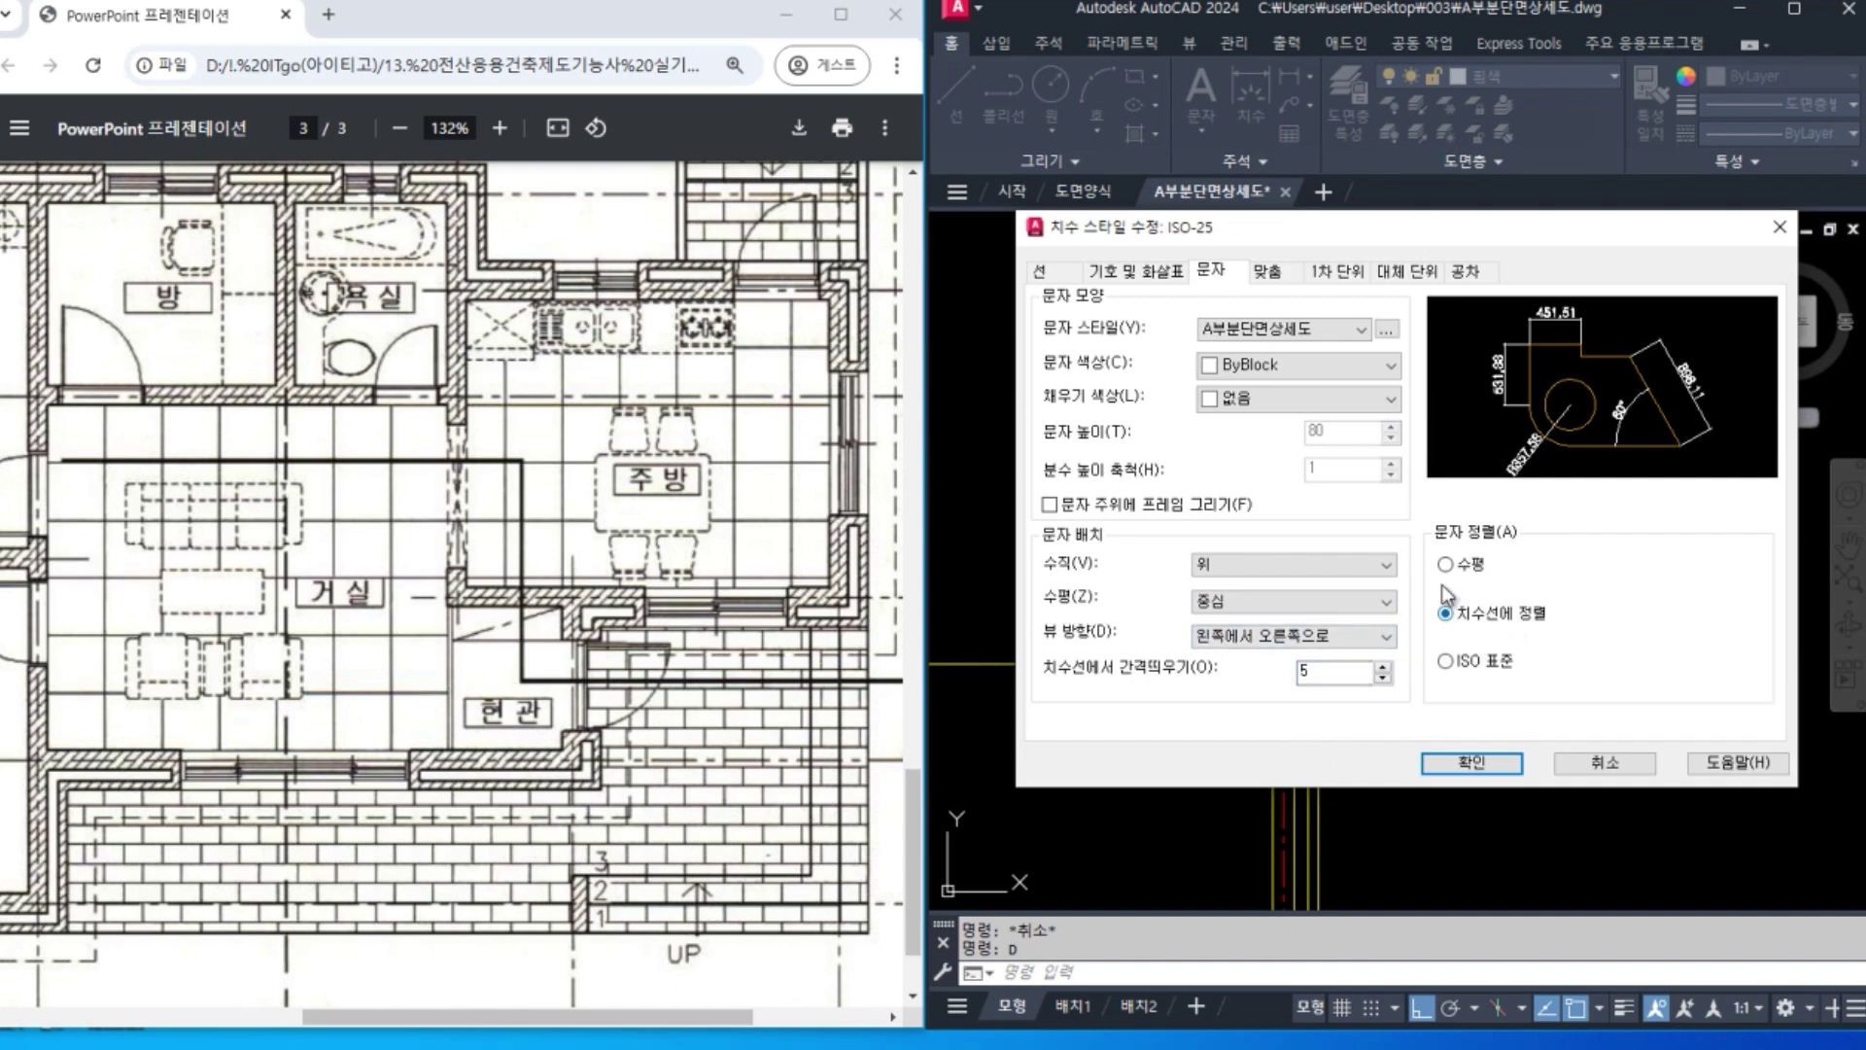
Set the dimension style's overall scale (전체 축척 사용) to 10 and bring up its primary unit settings (1차 단위).
left_click(1267, 272)
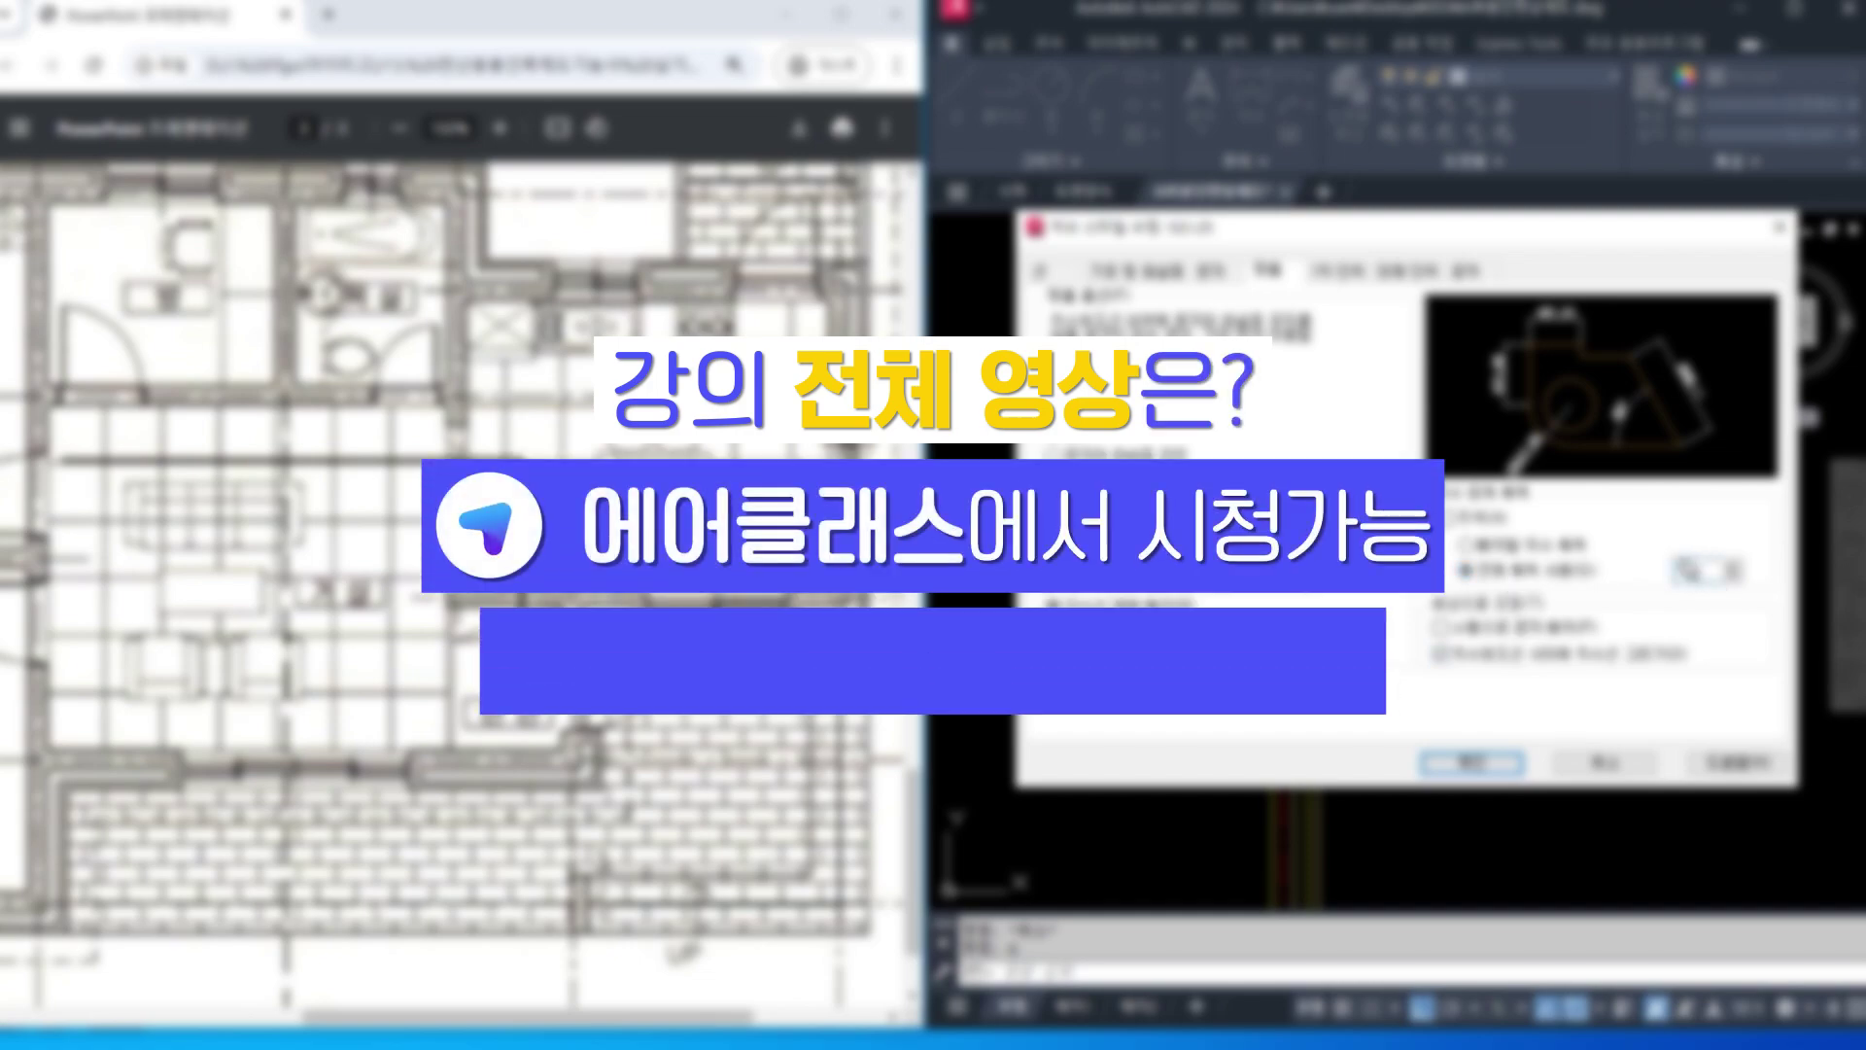
type("40")
left_click(1503, 576)
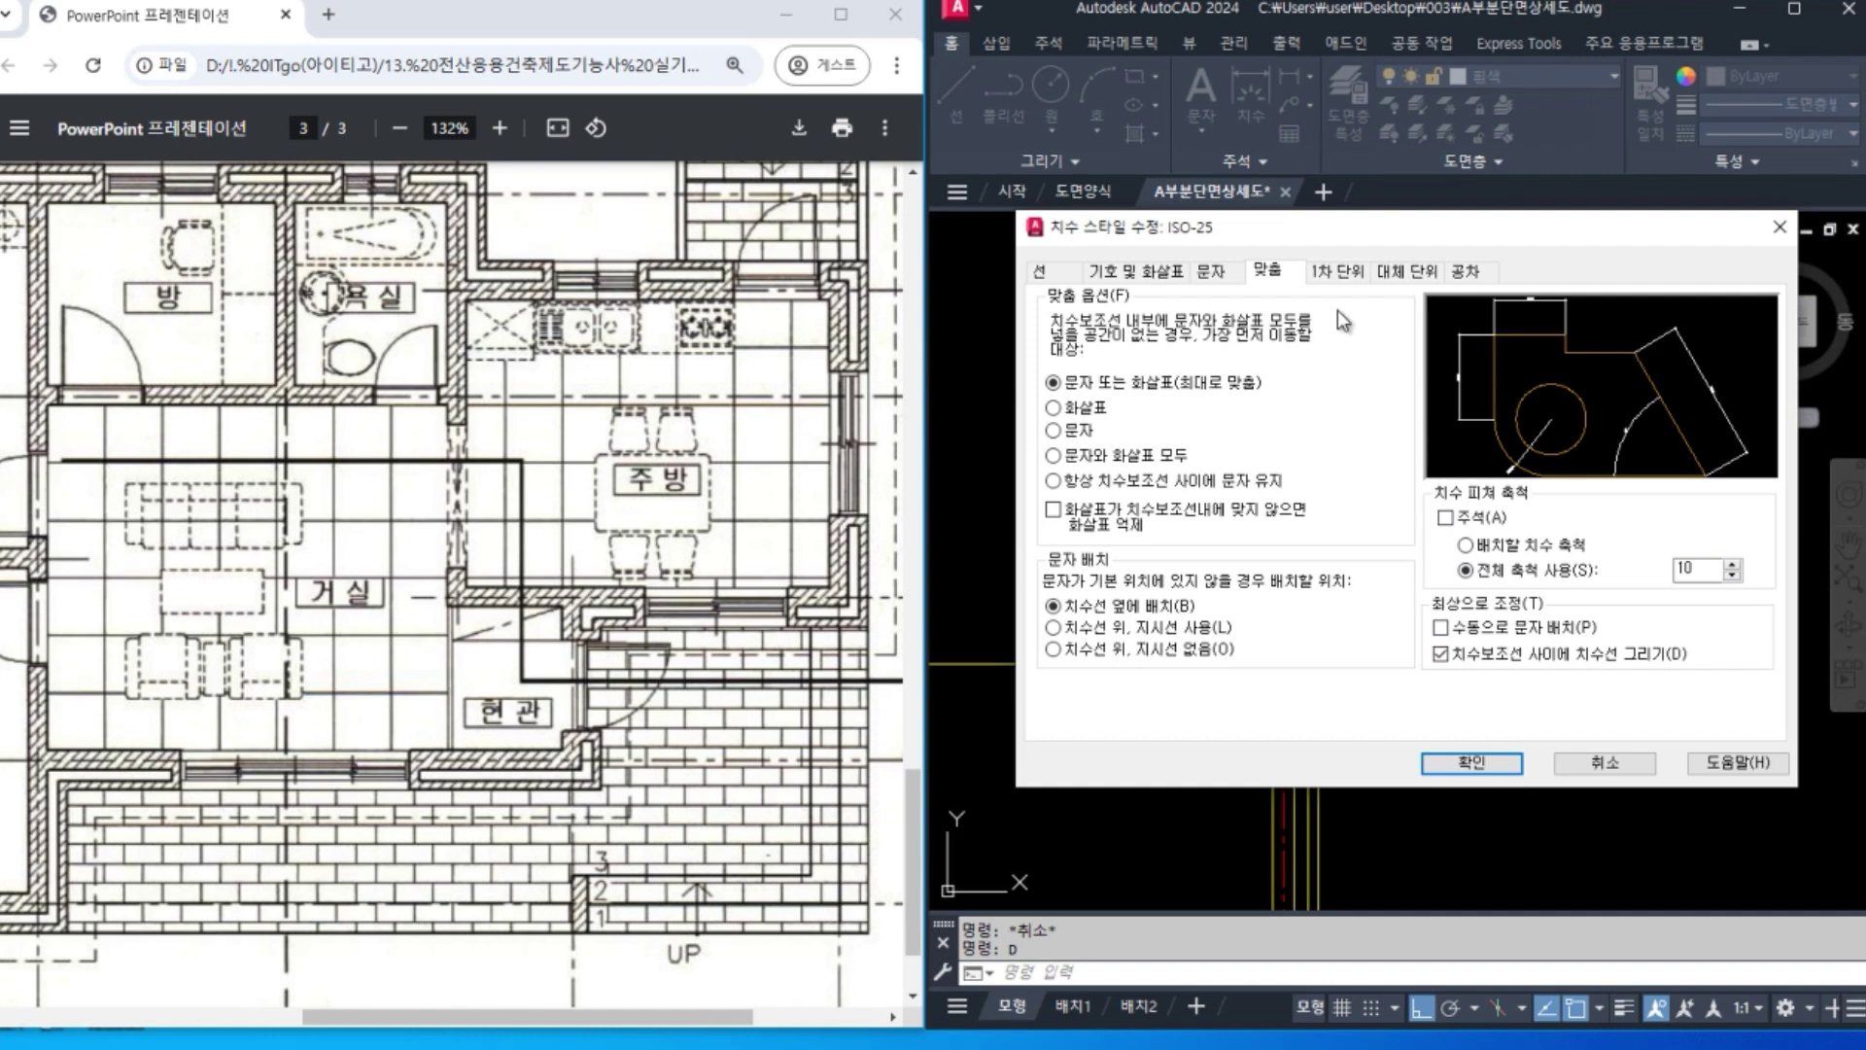
left_click(1338, 272)
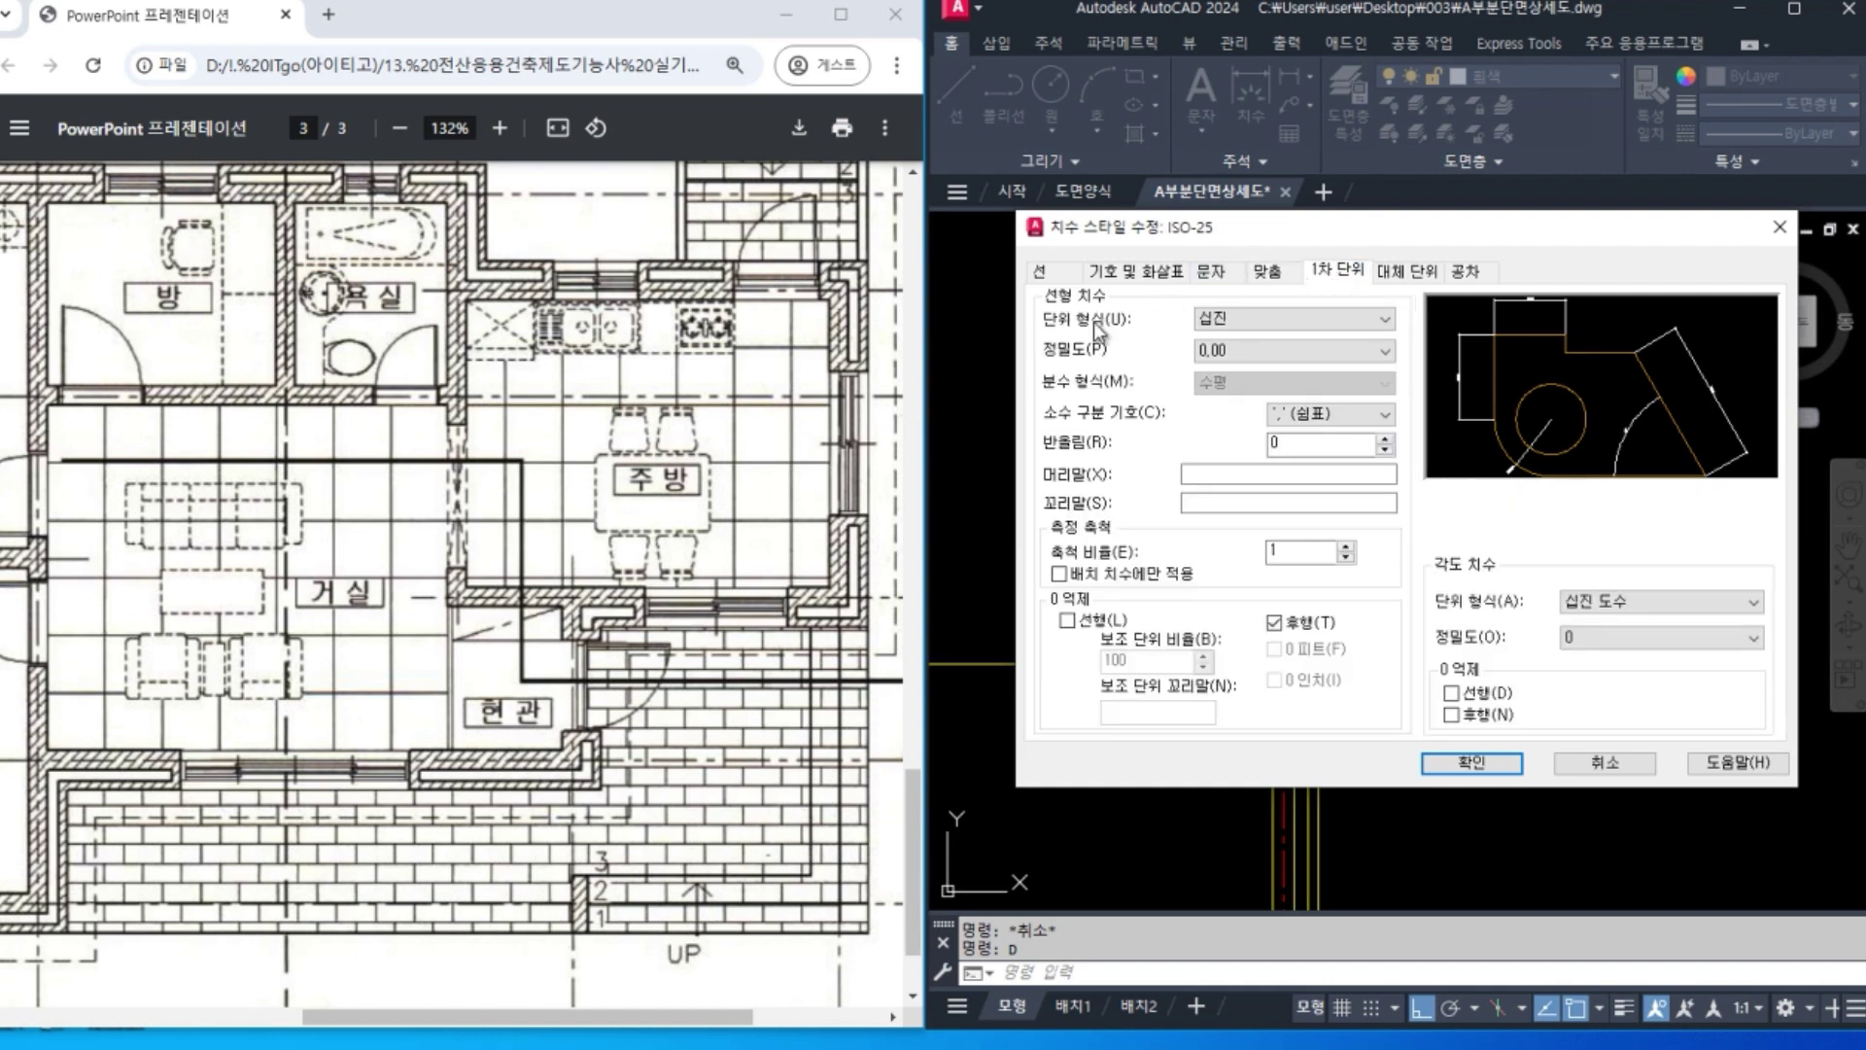
Set the ISO-25 dimension style's primary unit format to Windows 바탕 화면 and close the dimension style settings.
left_click(1330, 318)
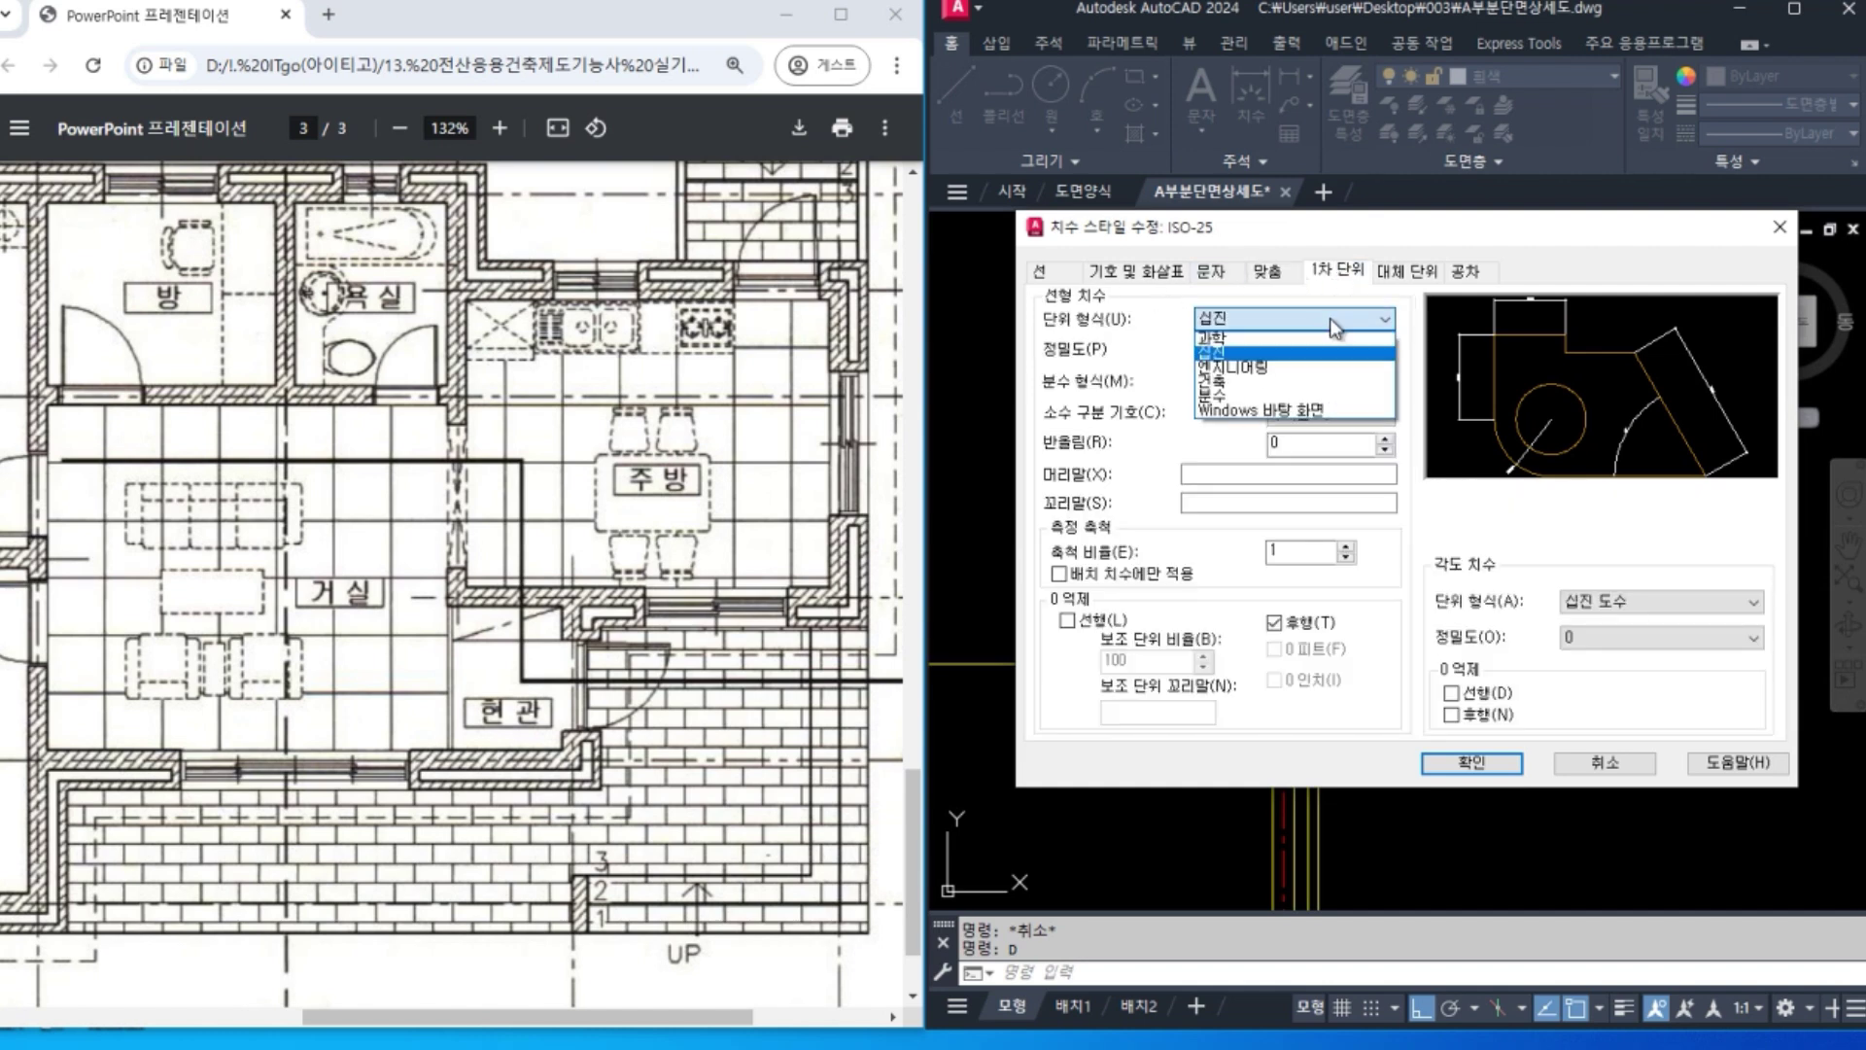
left_click(1321, 409)
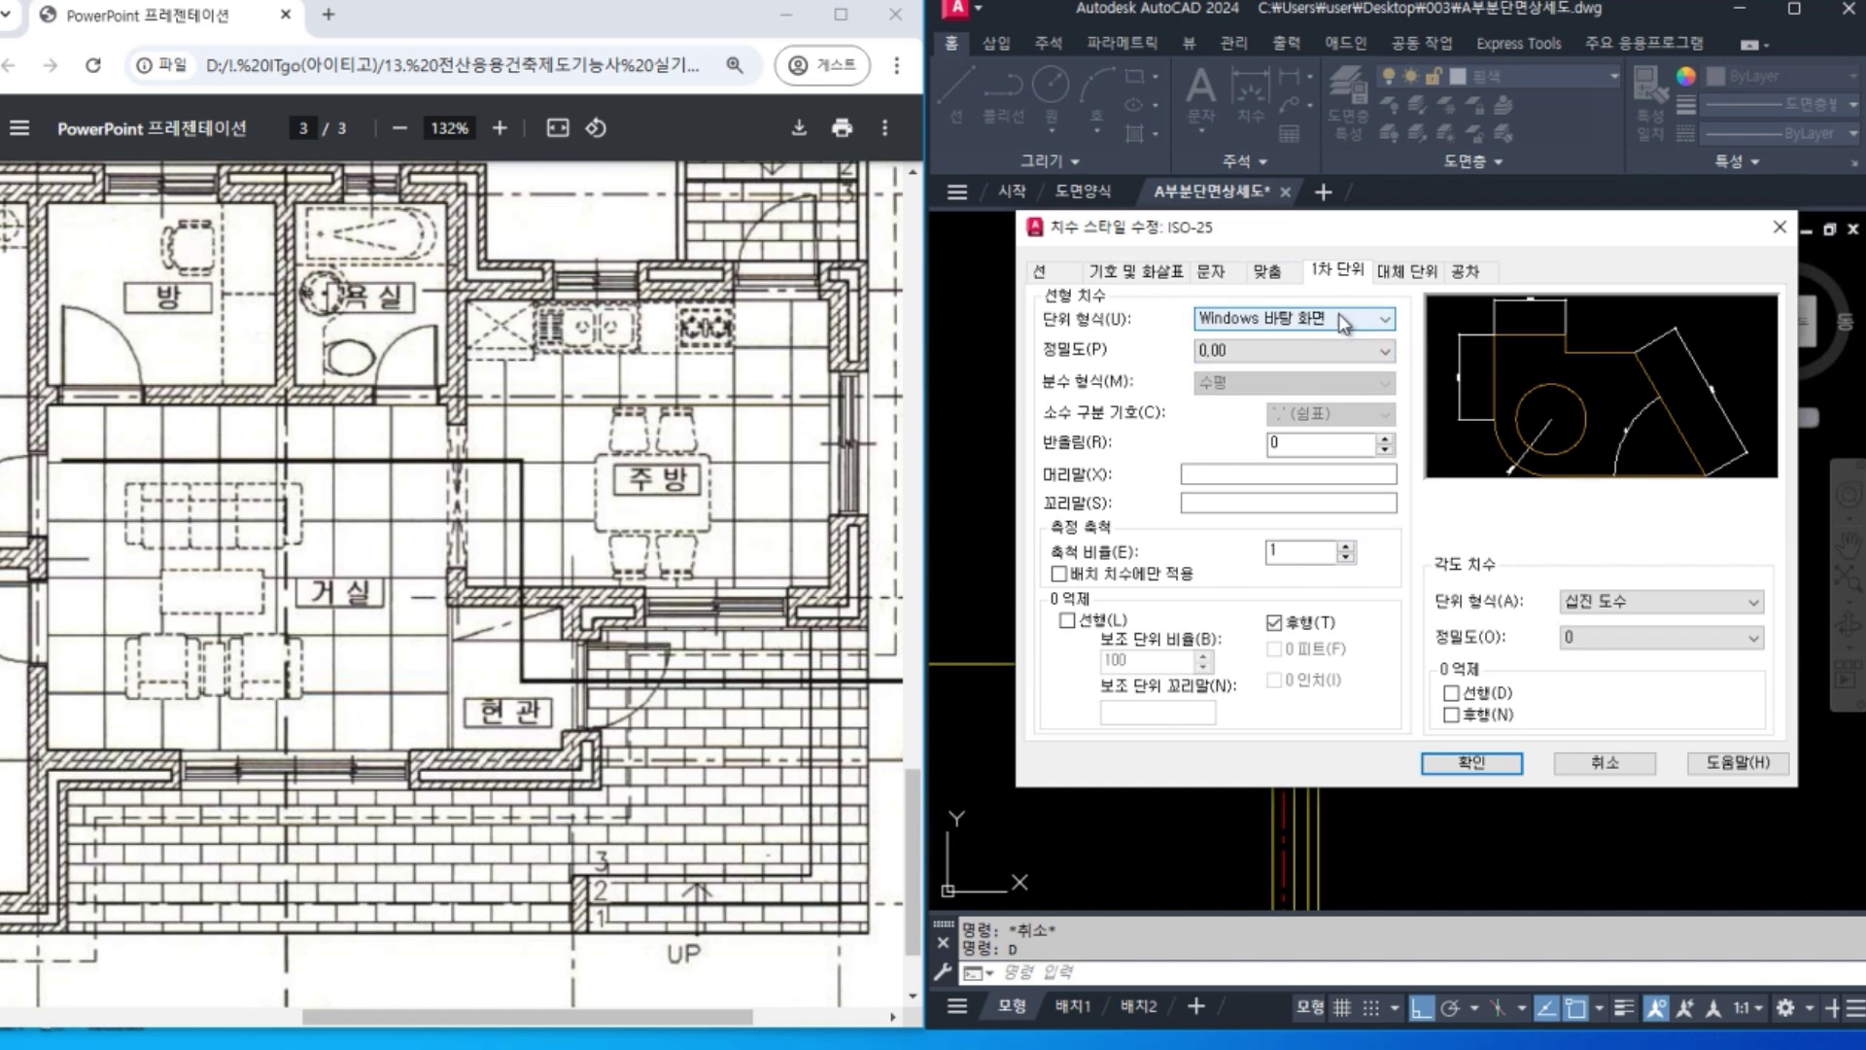
left_click(1475, 764)
left_click(1575, 693)
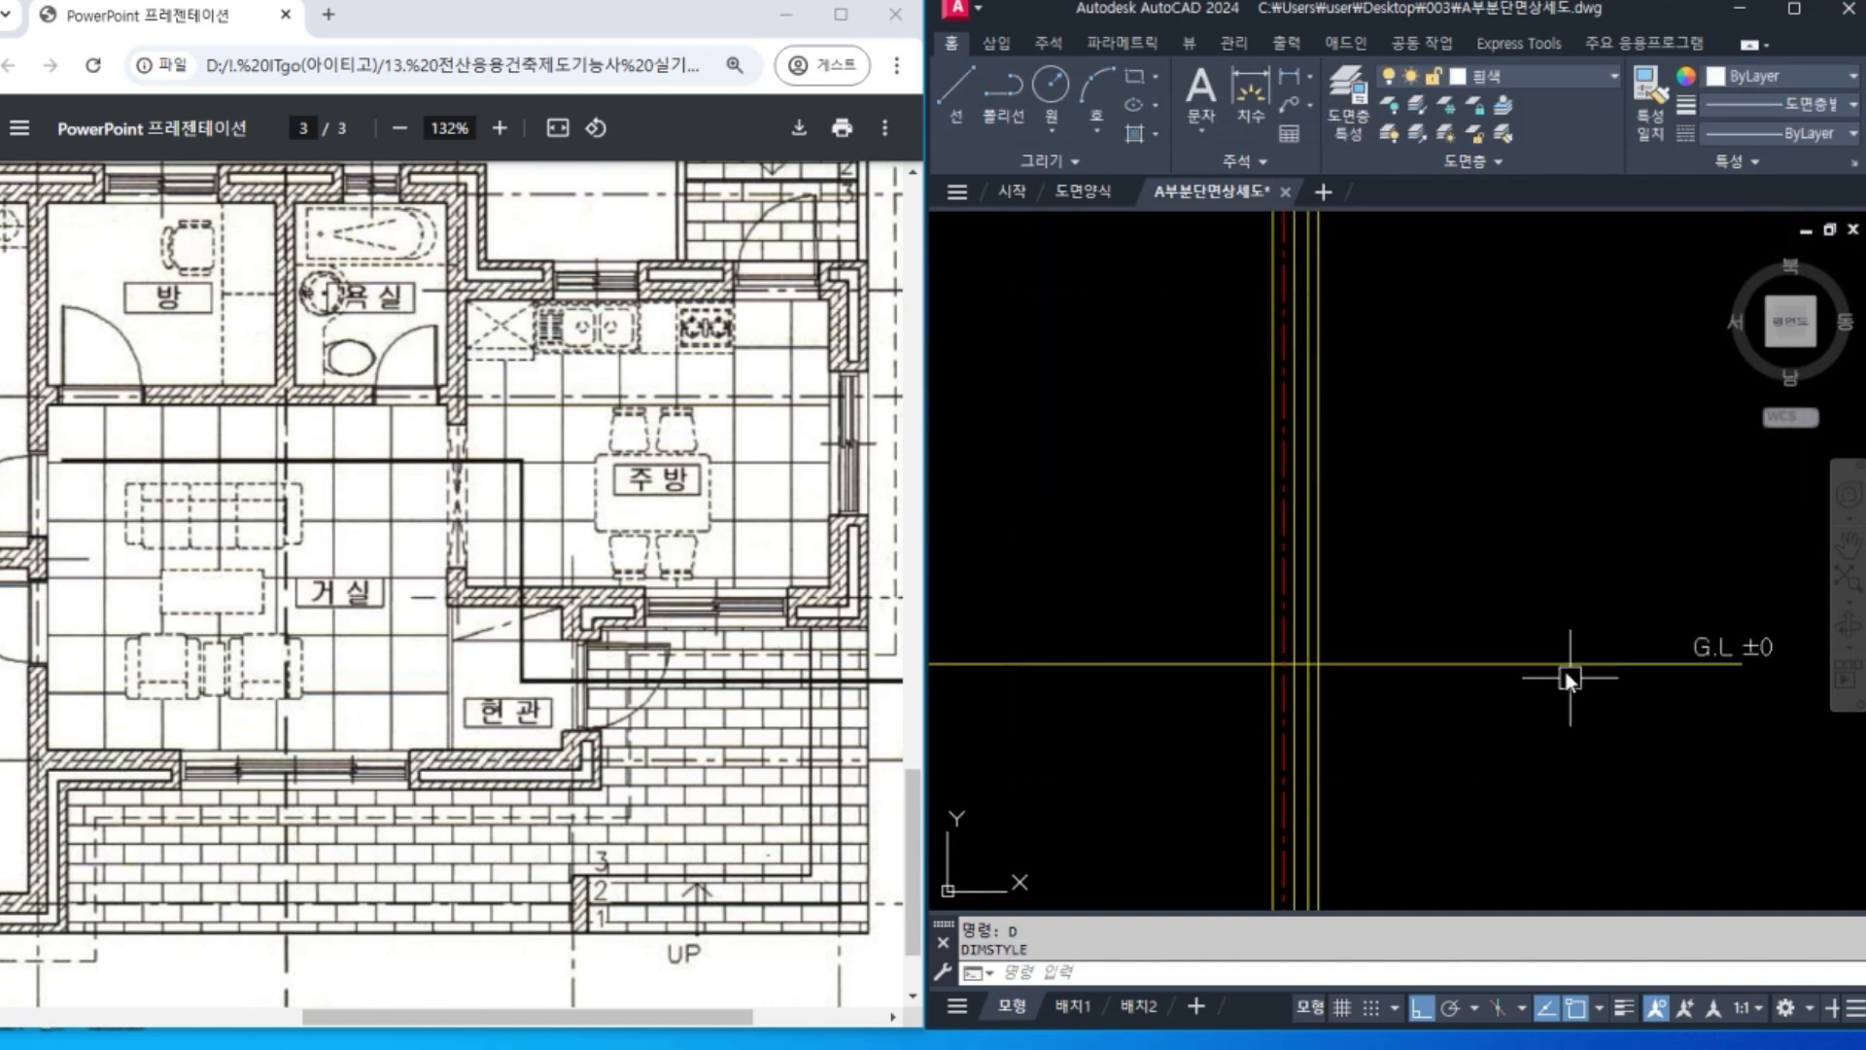
Check the wall's overall width with a linear dimension across its outer lines at the G.L line, and erase that dimension.
left_click(1292, 79)
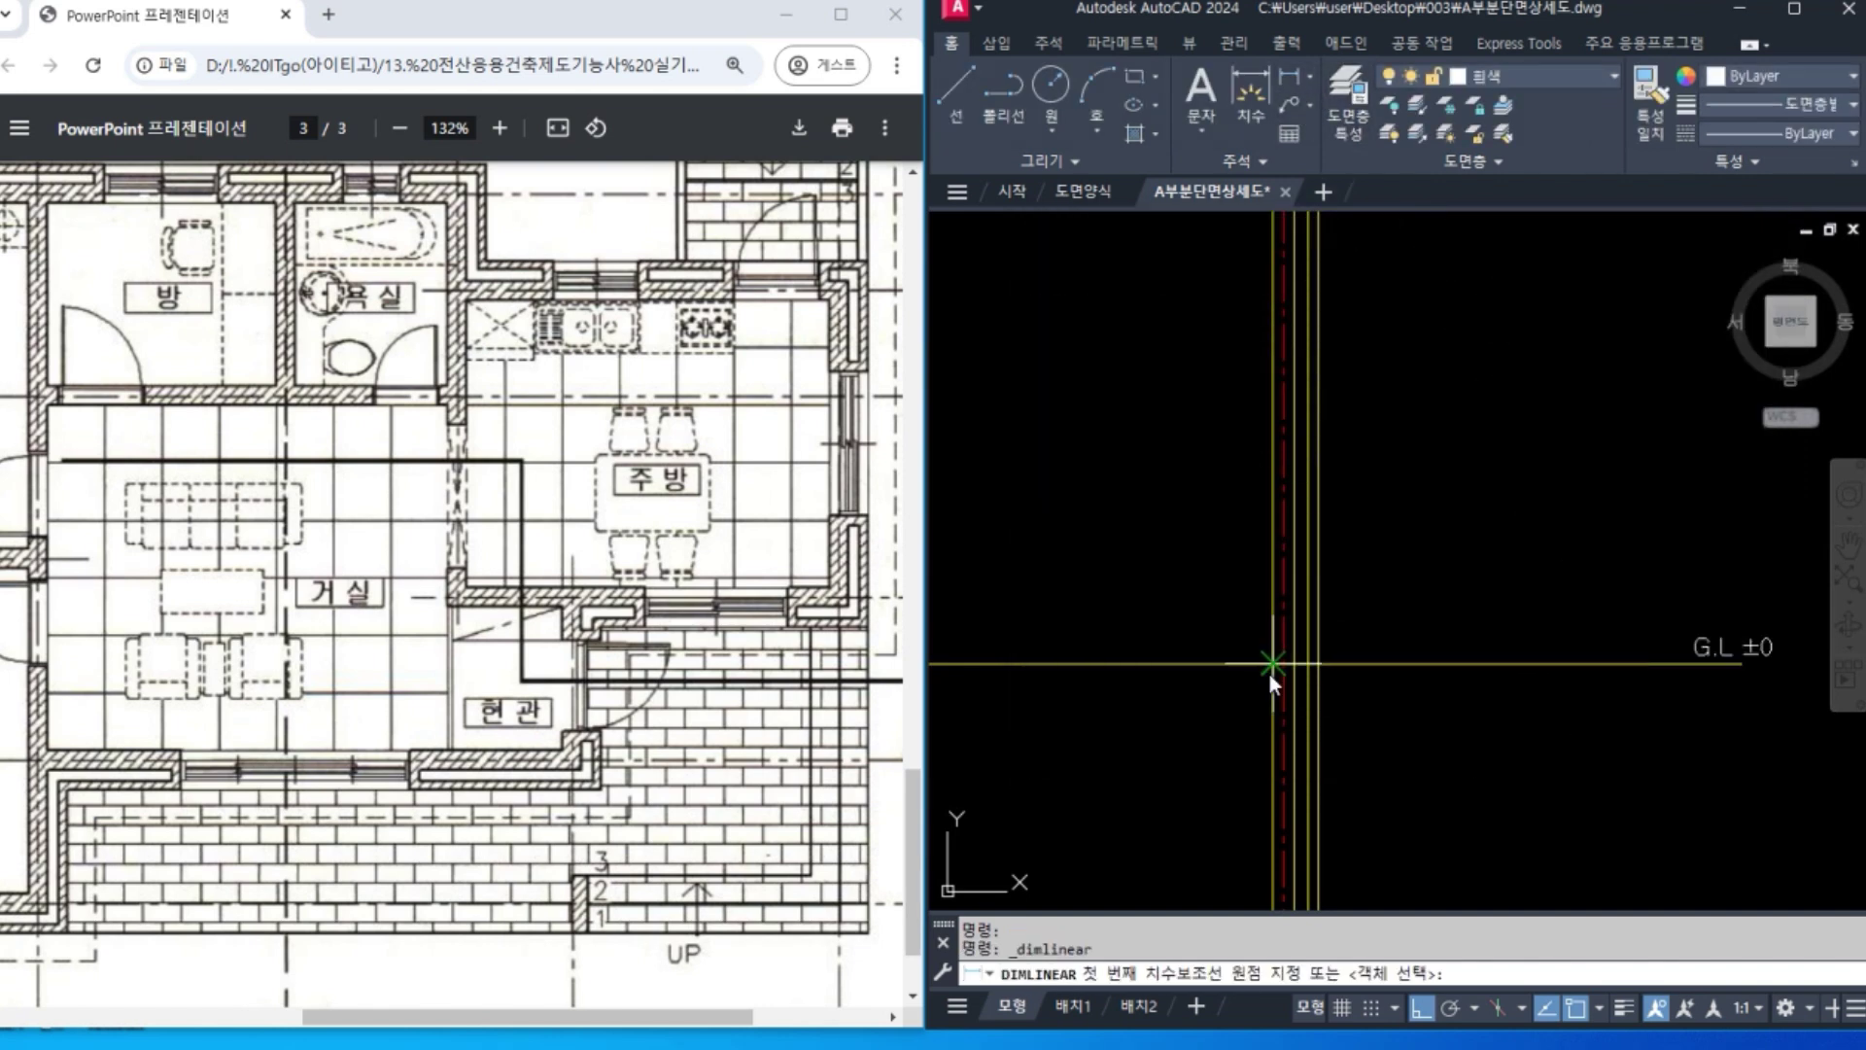
left_click(1268, 673)
left_click(1320, 668)
left_click(1338, 648)
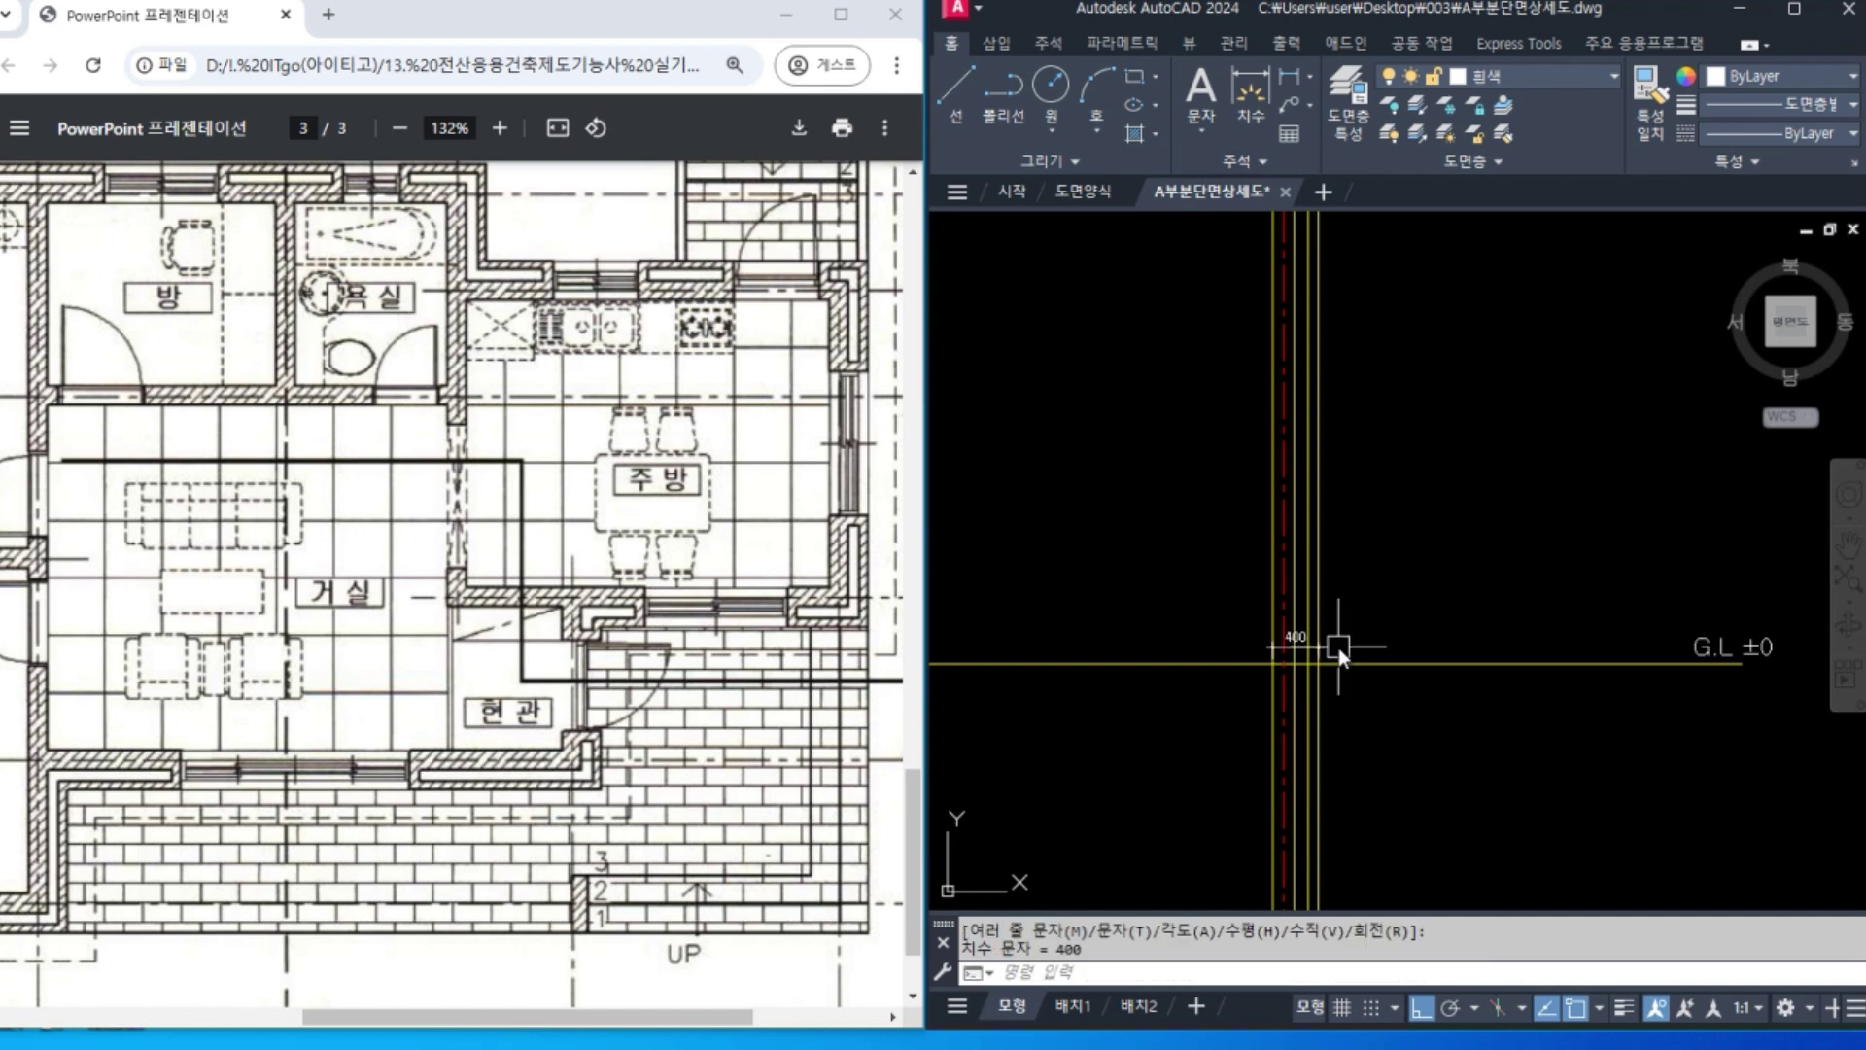
scroll(1322, 651, "up", 3)
scroll(1415, 665, "down", 2)
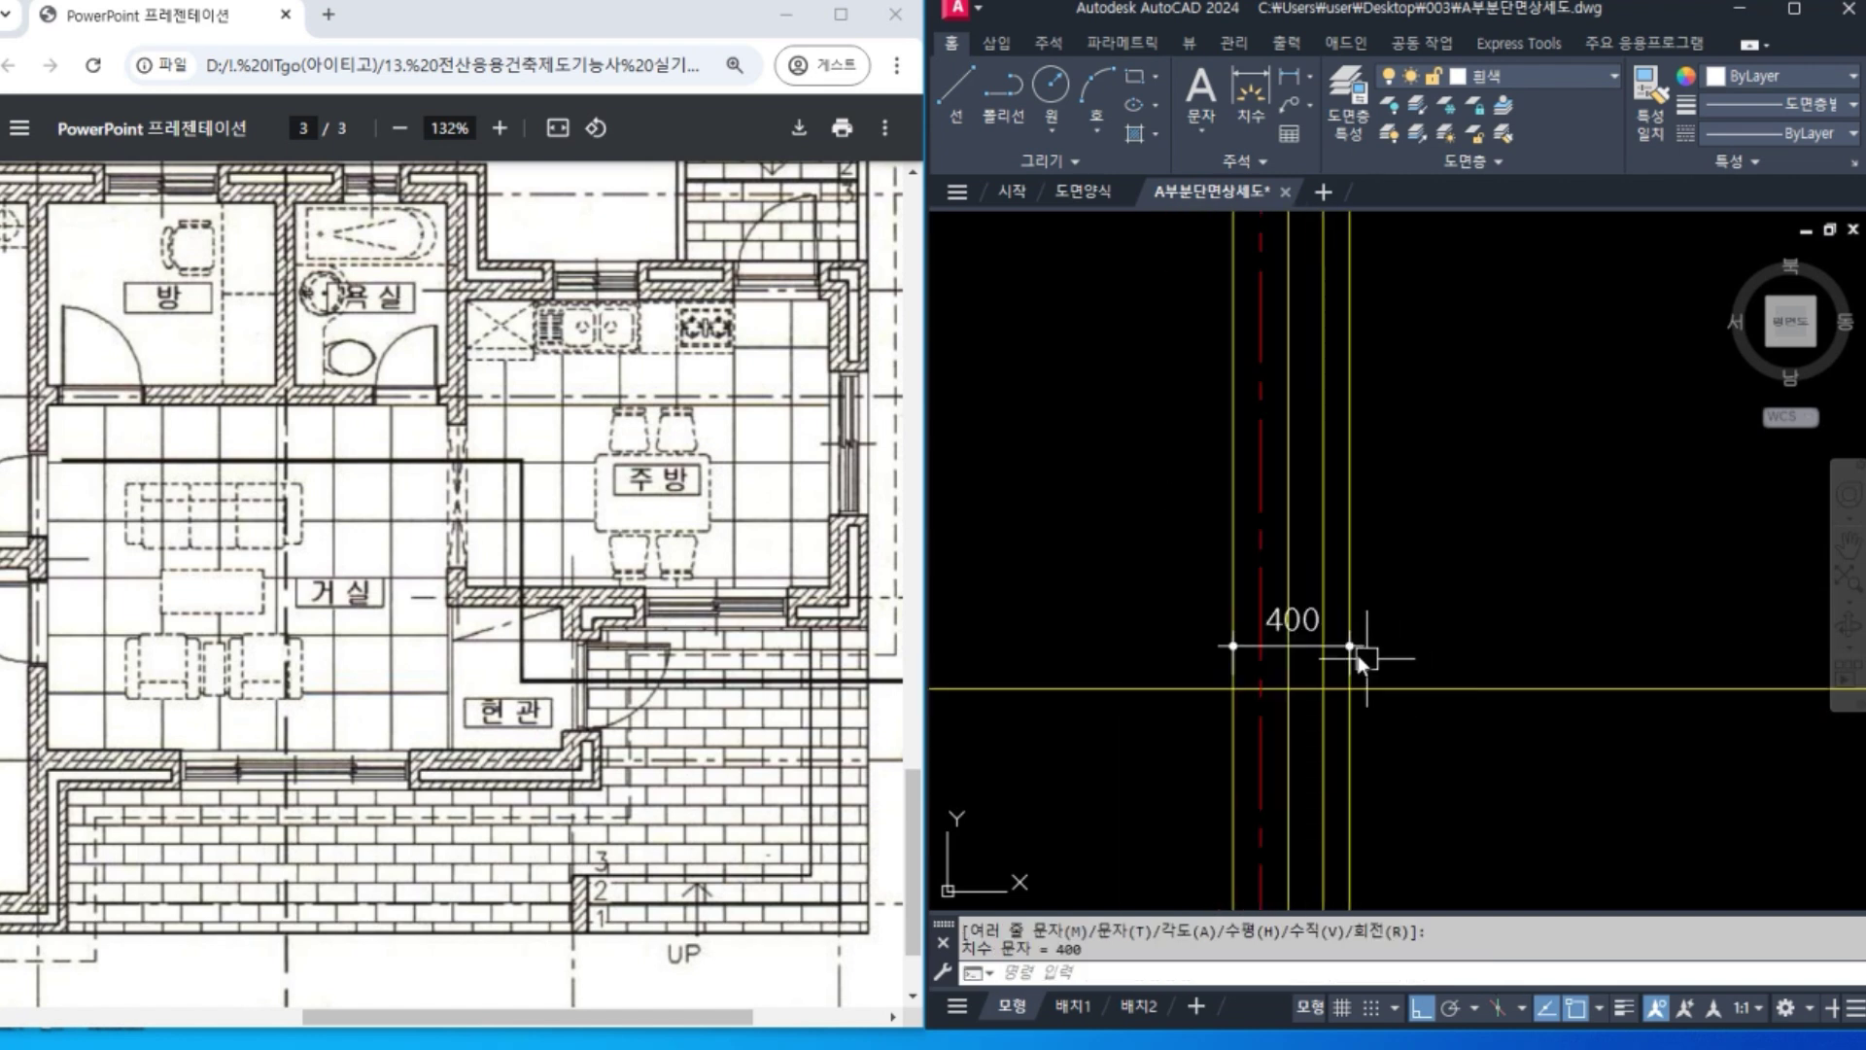
left_click(1308, 621)
key("Delete")
scroll(1537, 668, "down", 4)
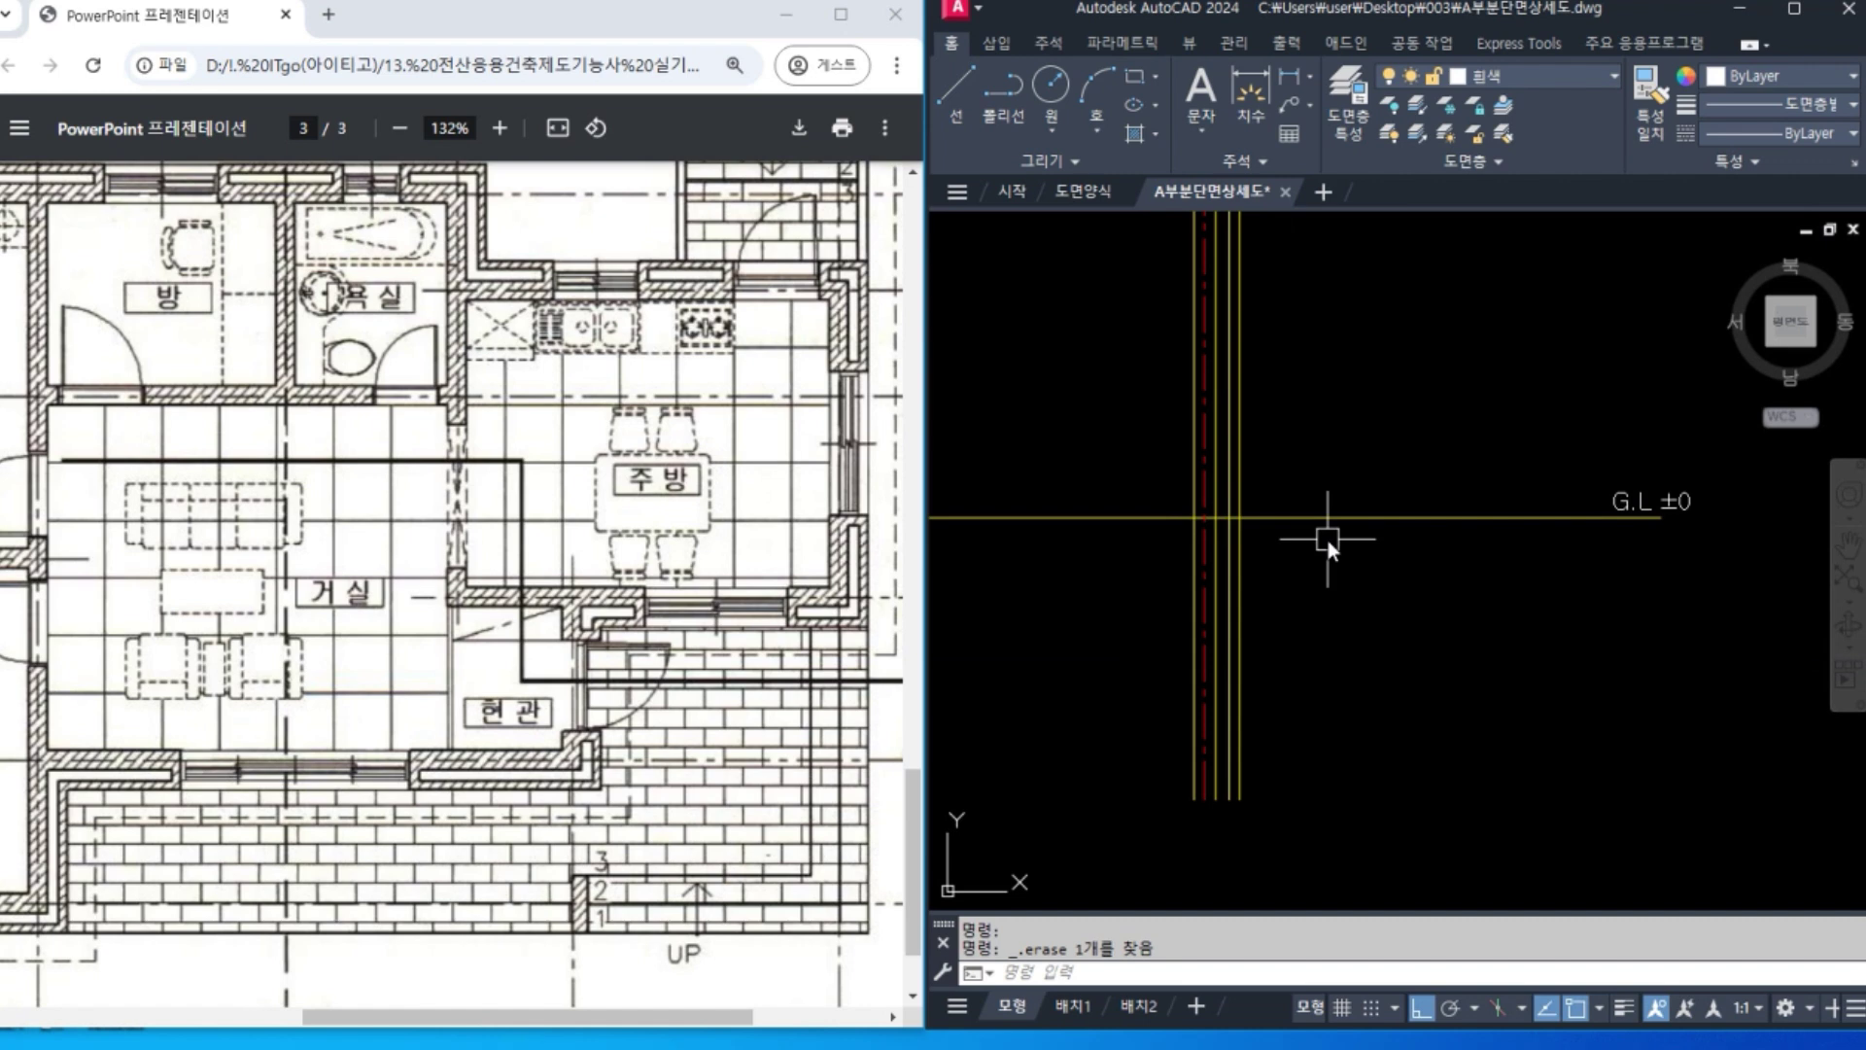
Offset the horizontal G.L line 700 downward.
middle_click_drag(1327, 540, 1380, 548)
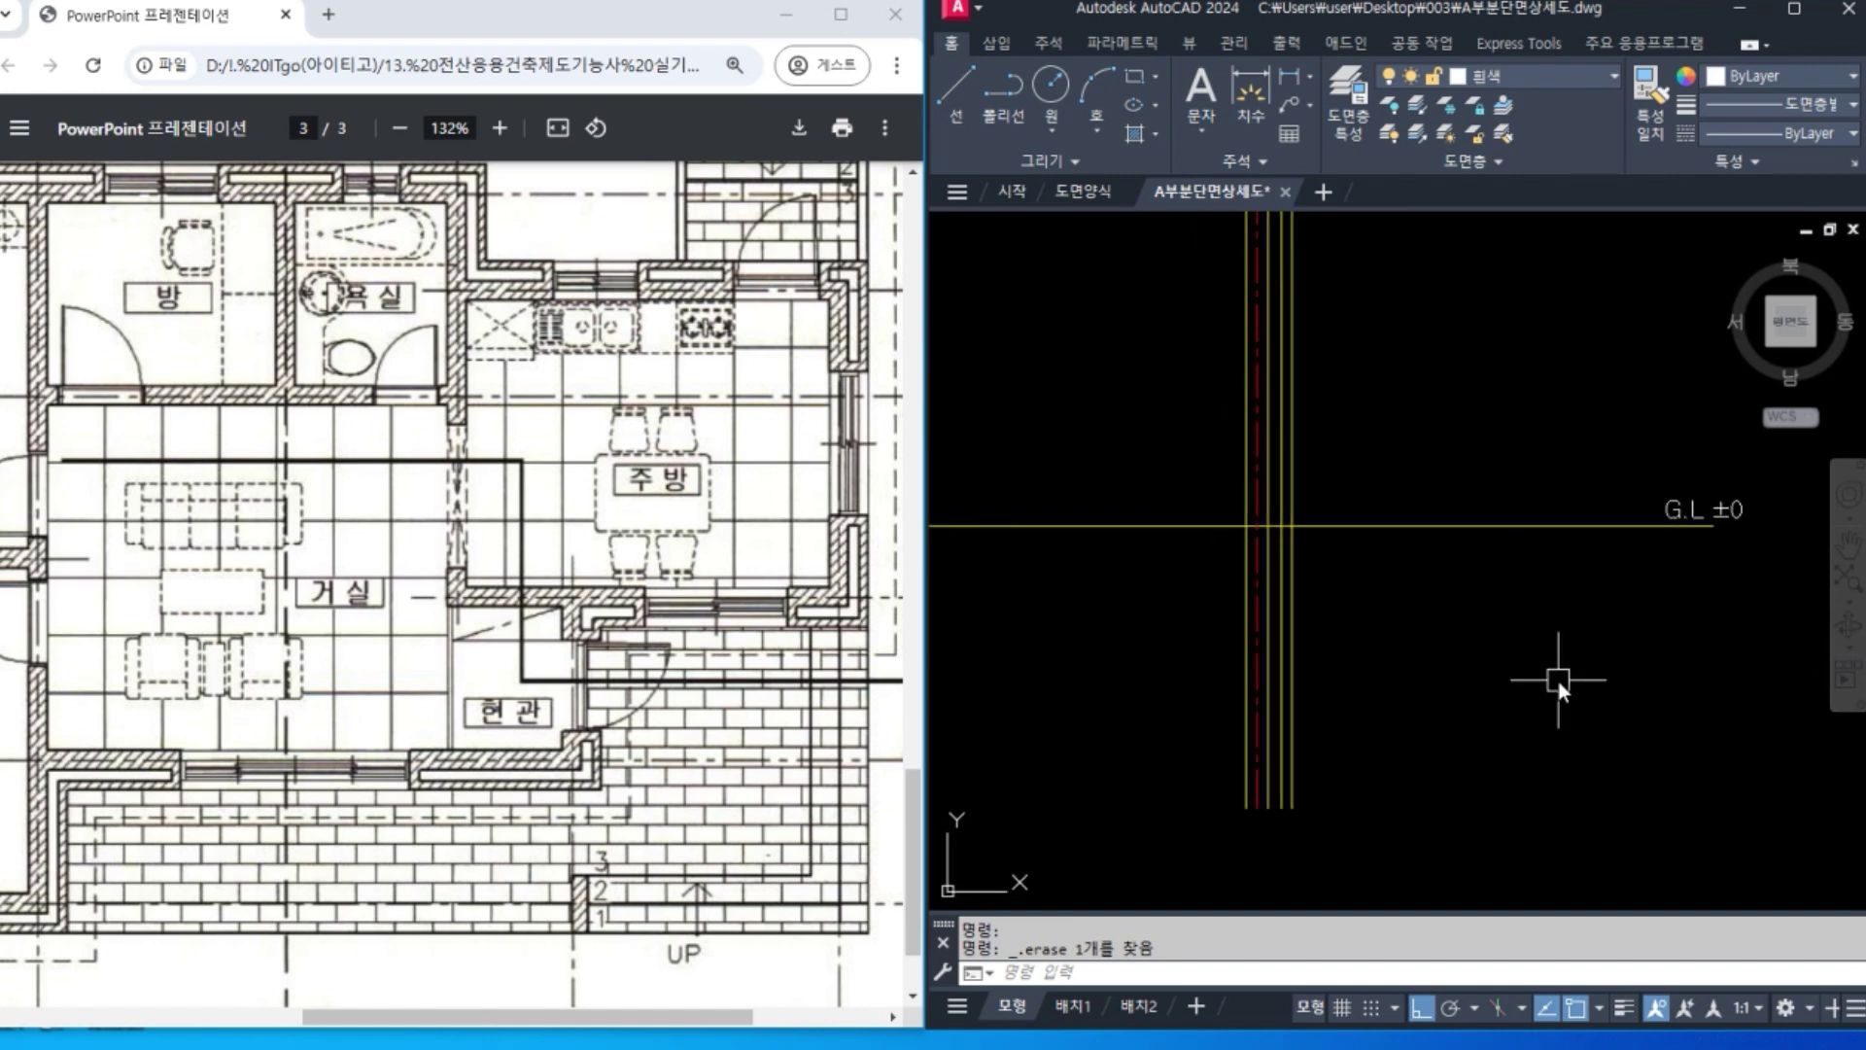
type("o")
key("Return")
type("700")
key("Return")
left_click(1397, 526)
left_click(1412, 725)
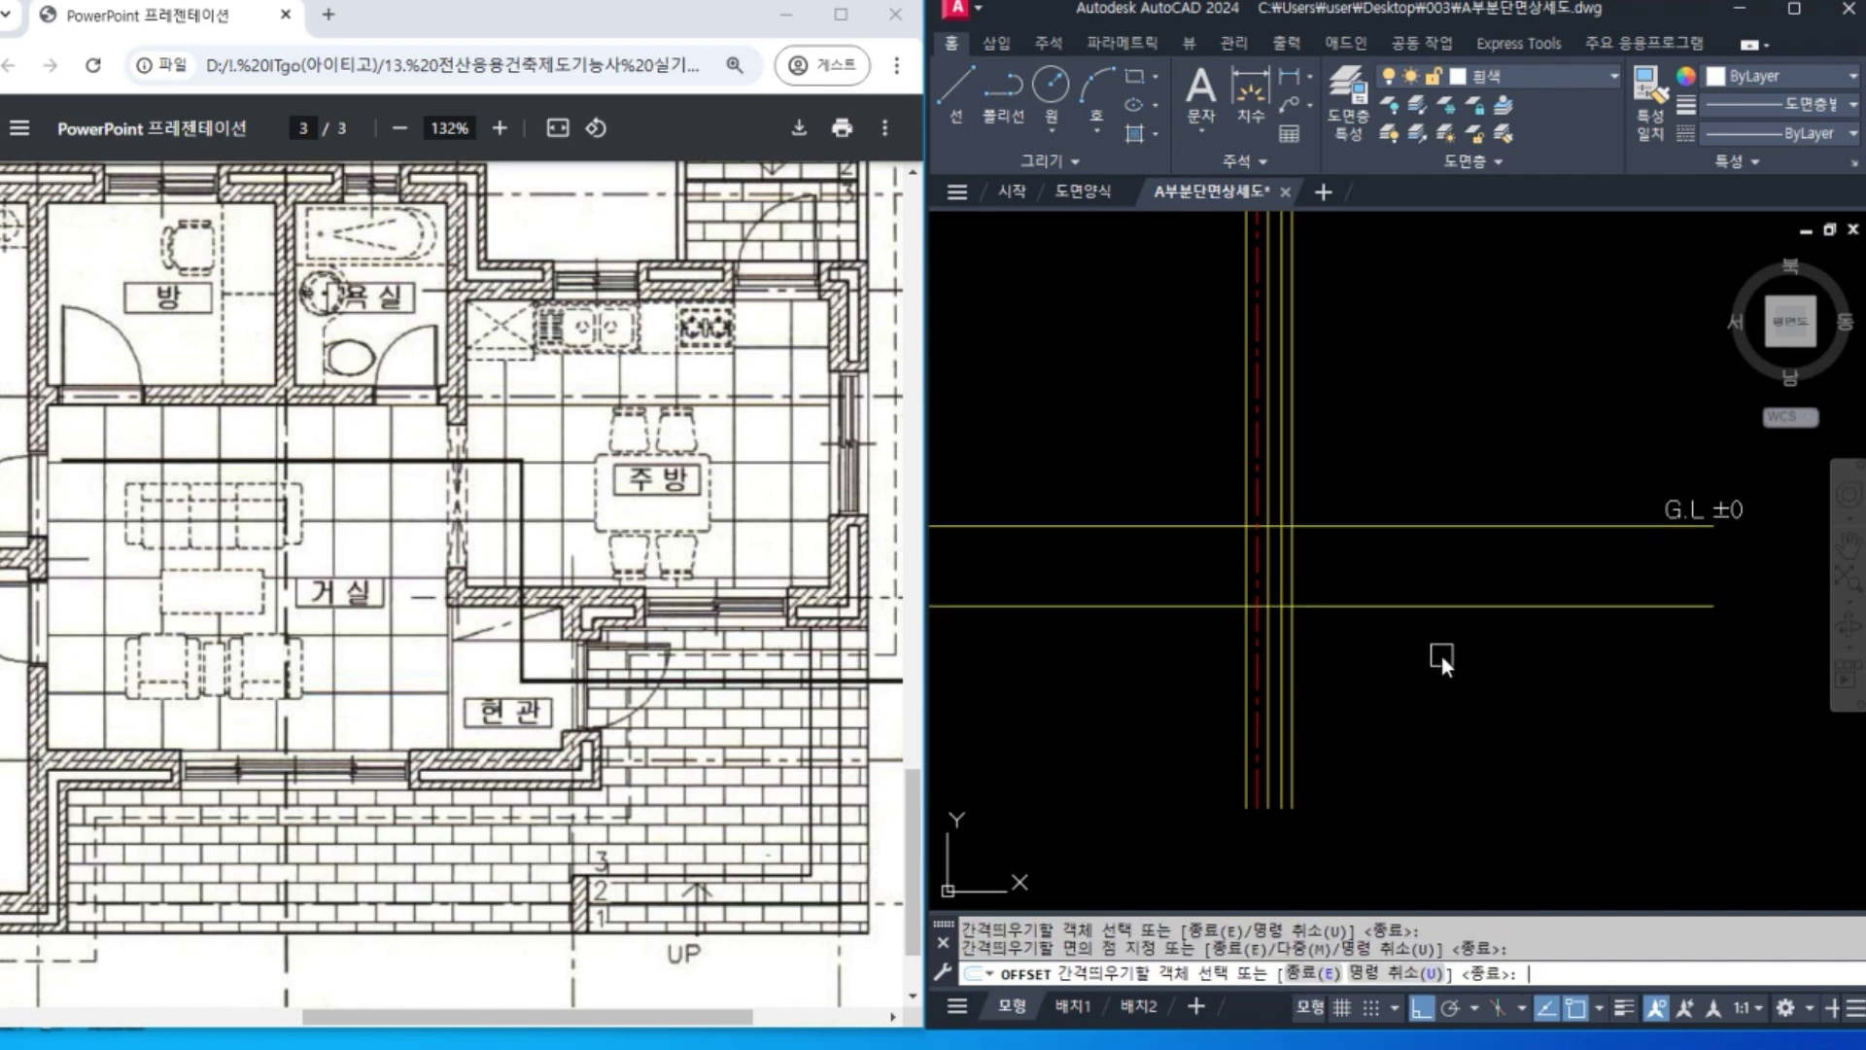
key("Return")
Make the yellow layer 노랑 the current layer.
scroll(1336, 580, "up", 2)
middle_click_drag(1349, 589, 1540, 586)
left_click(1536, 78)
left_click(1513, 166)
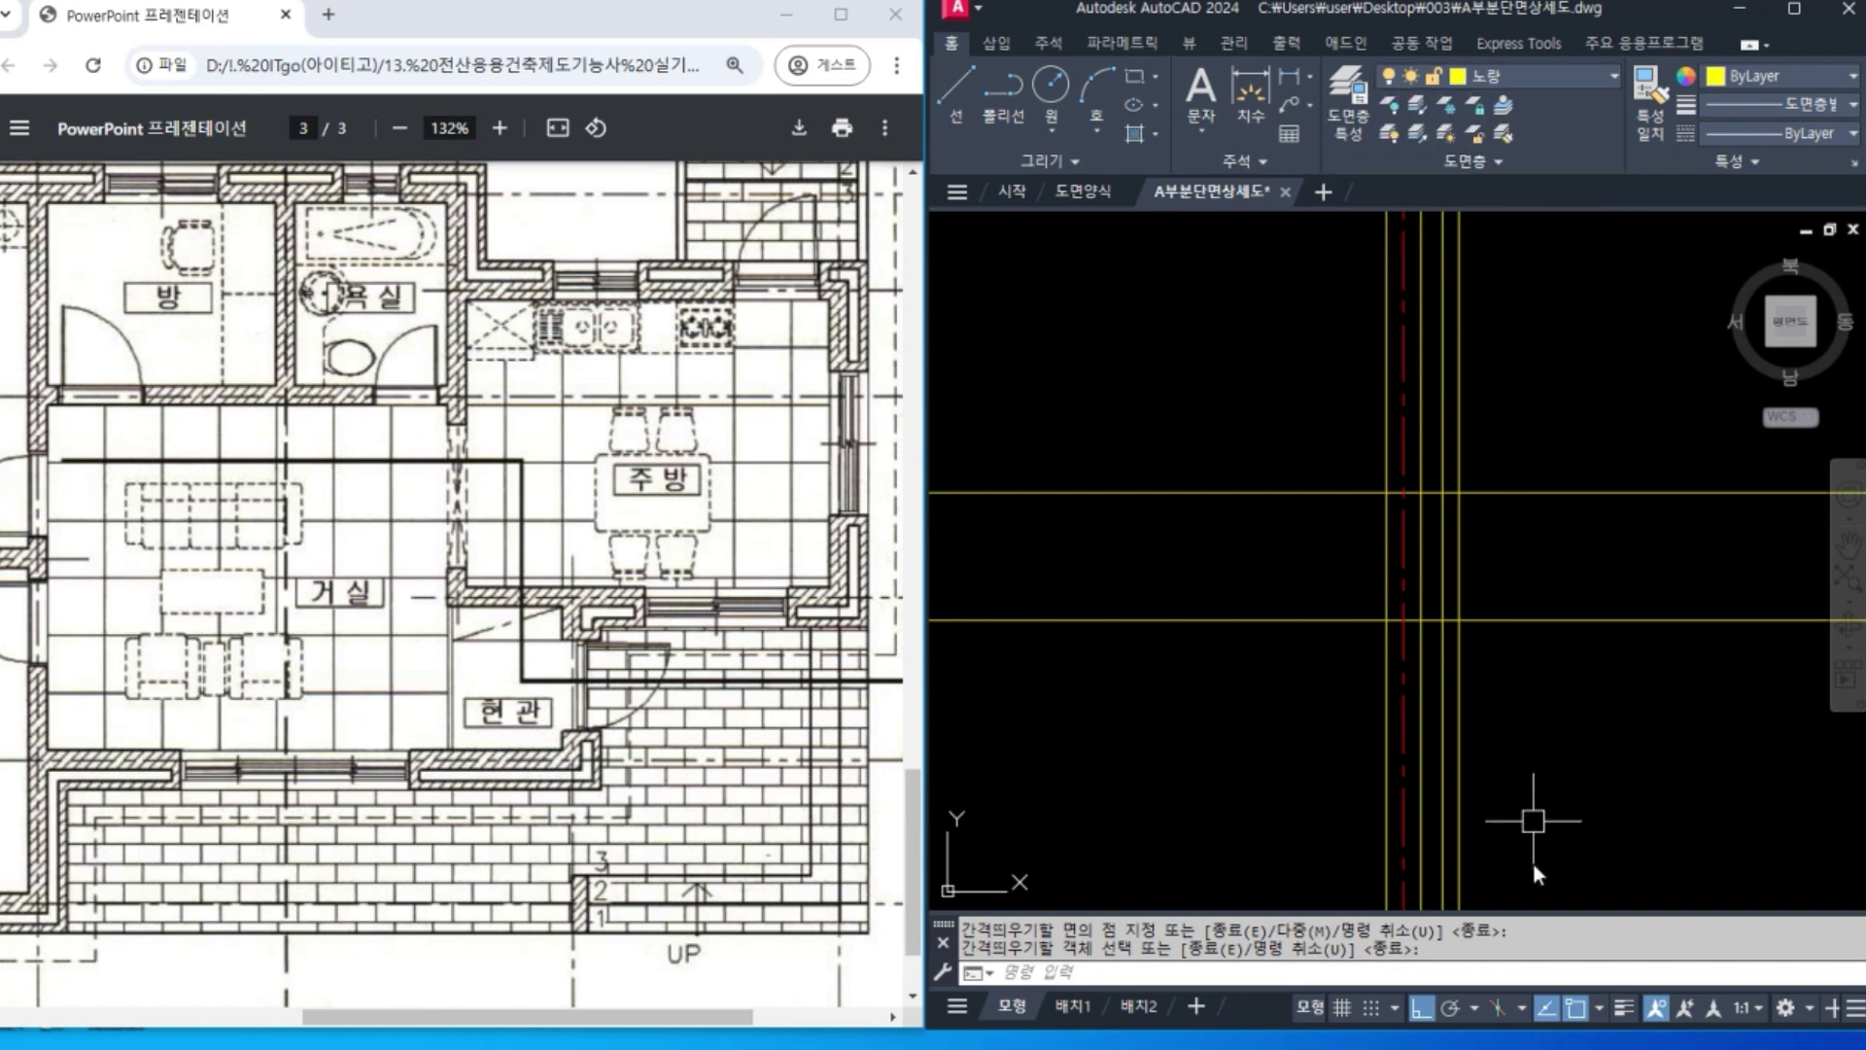
Start the footing outline where the wall's left outer line meets the lower horizontal line, drawing 200 left and 300 down.
type("l")
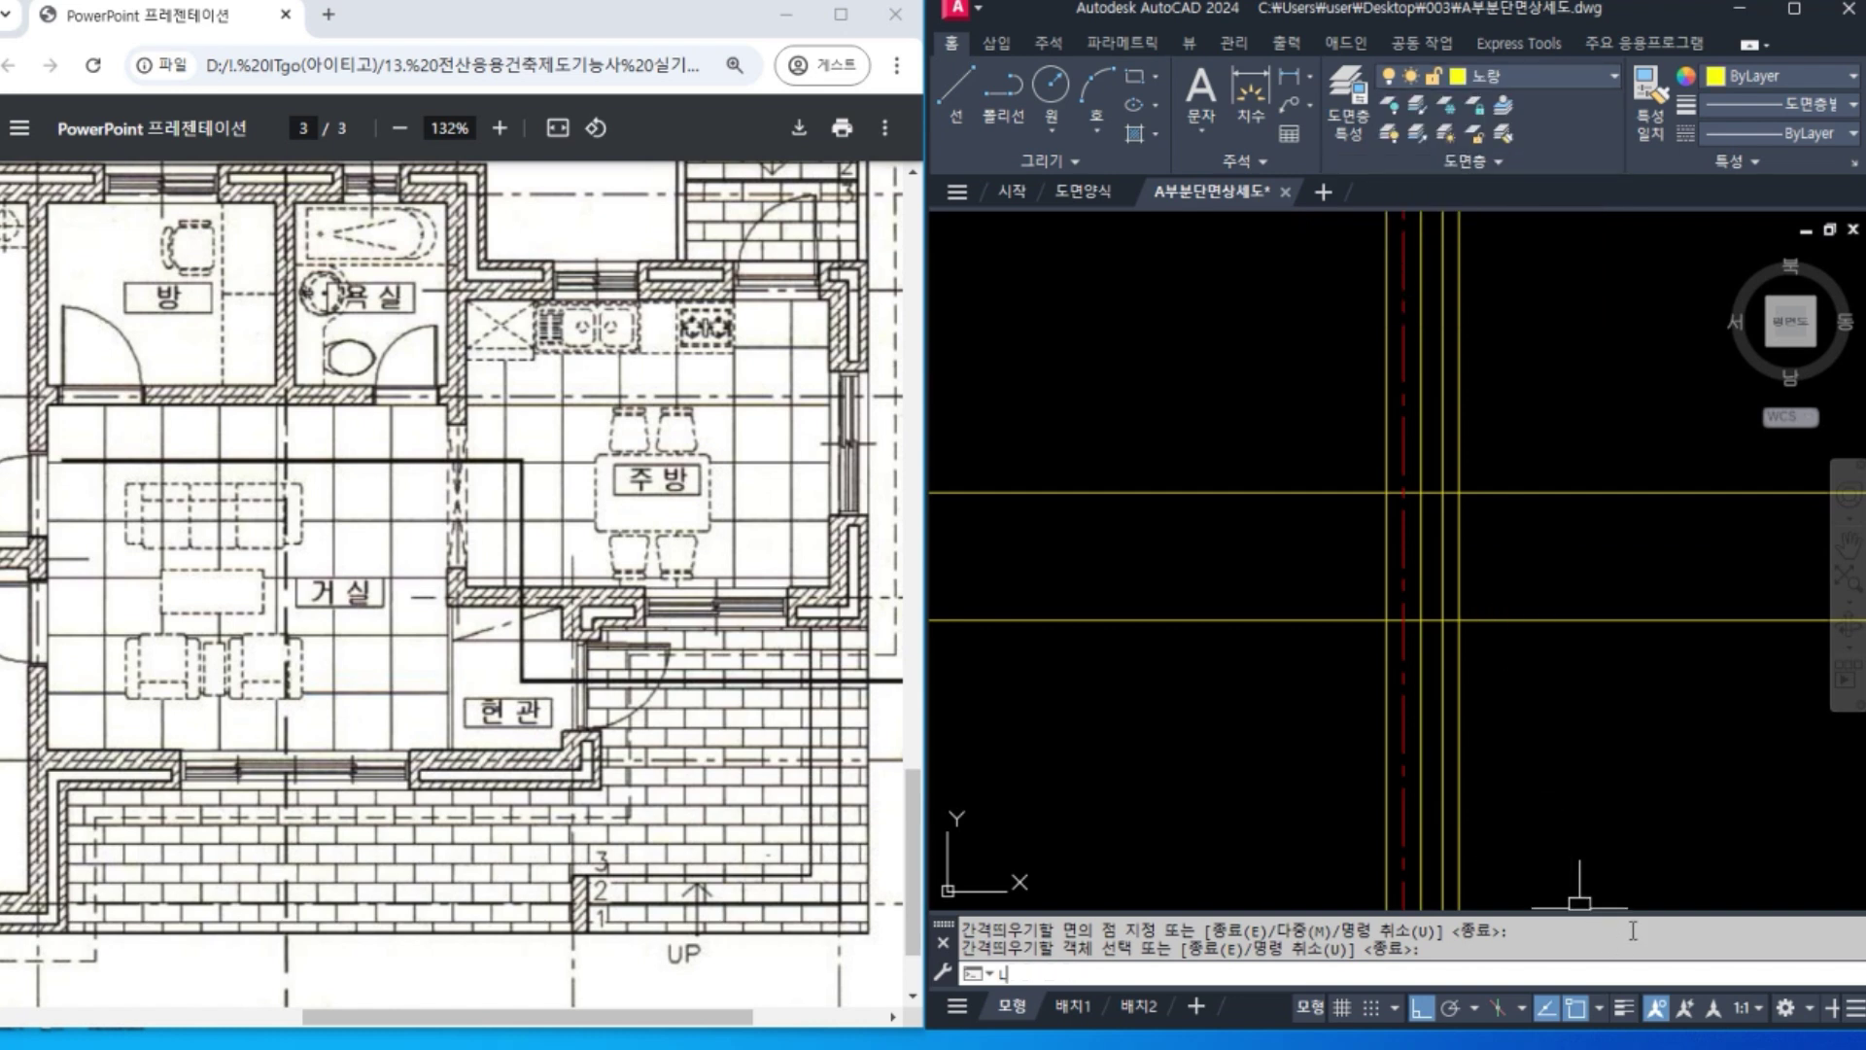
key("Return")
left_click(1386, 620)
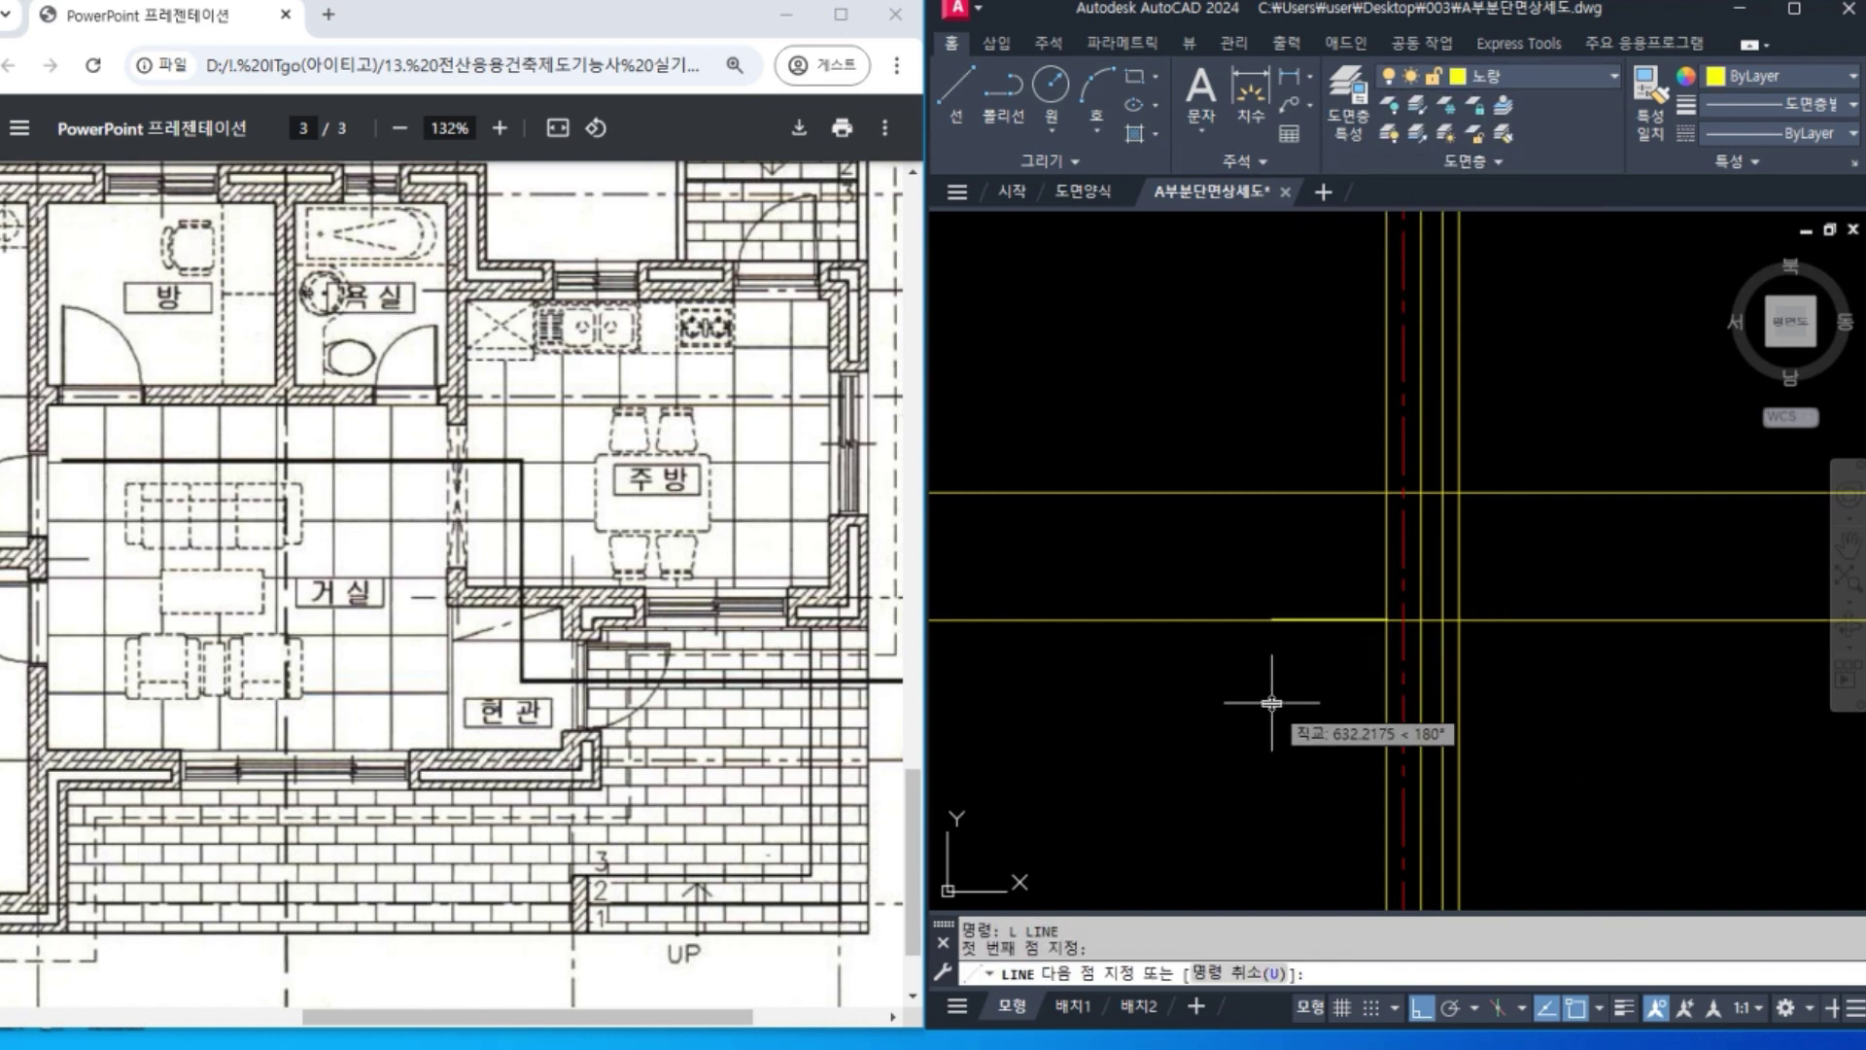
type("200")
key("Return")
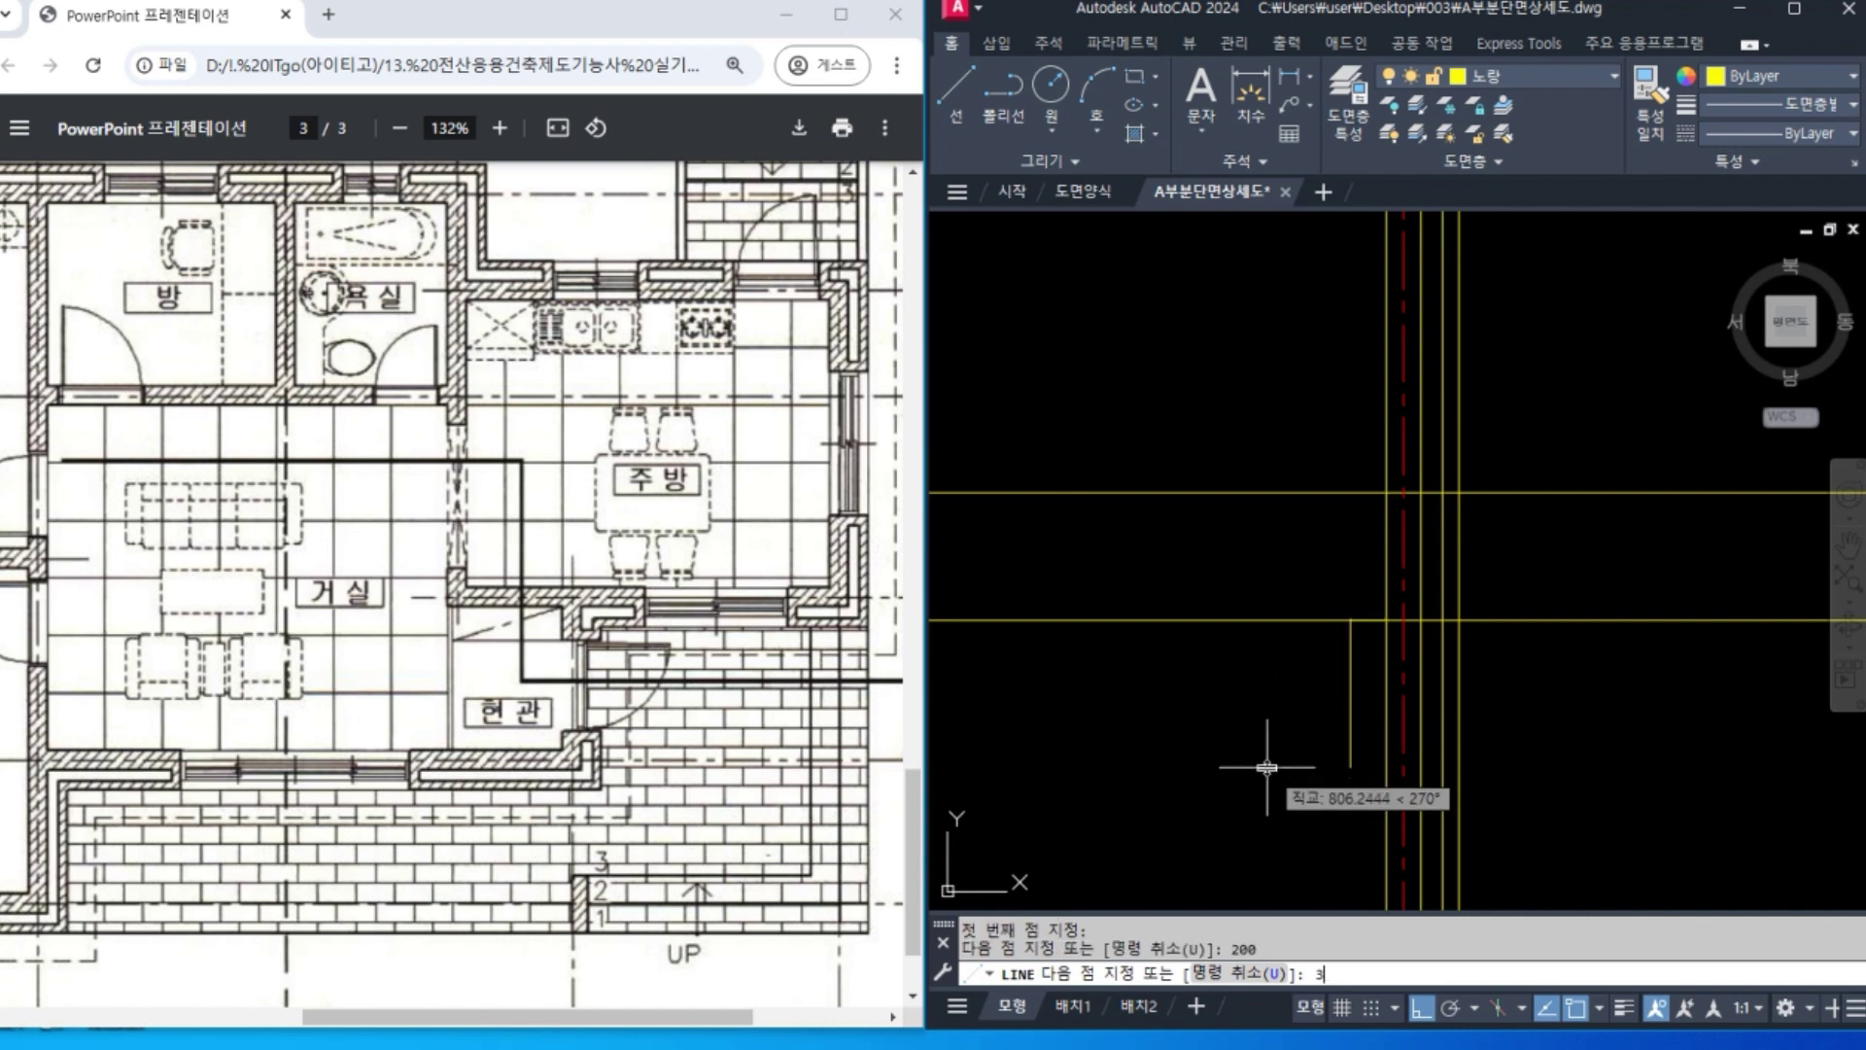
type("300")
key("Return")
Continue the footing outline 100 left, 250 down and about 2360 to the right past the wall, and end the line.
type("100")
key("Return")
type("250")
key("Return")
left_click(1764, 763)
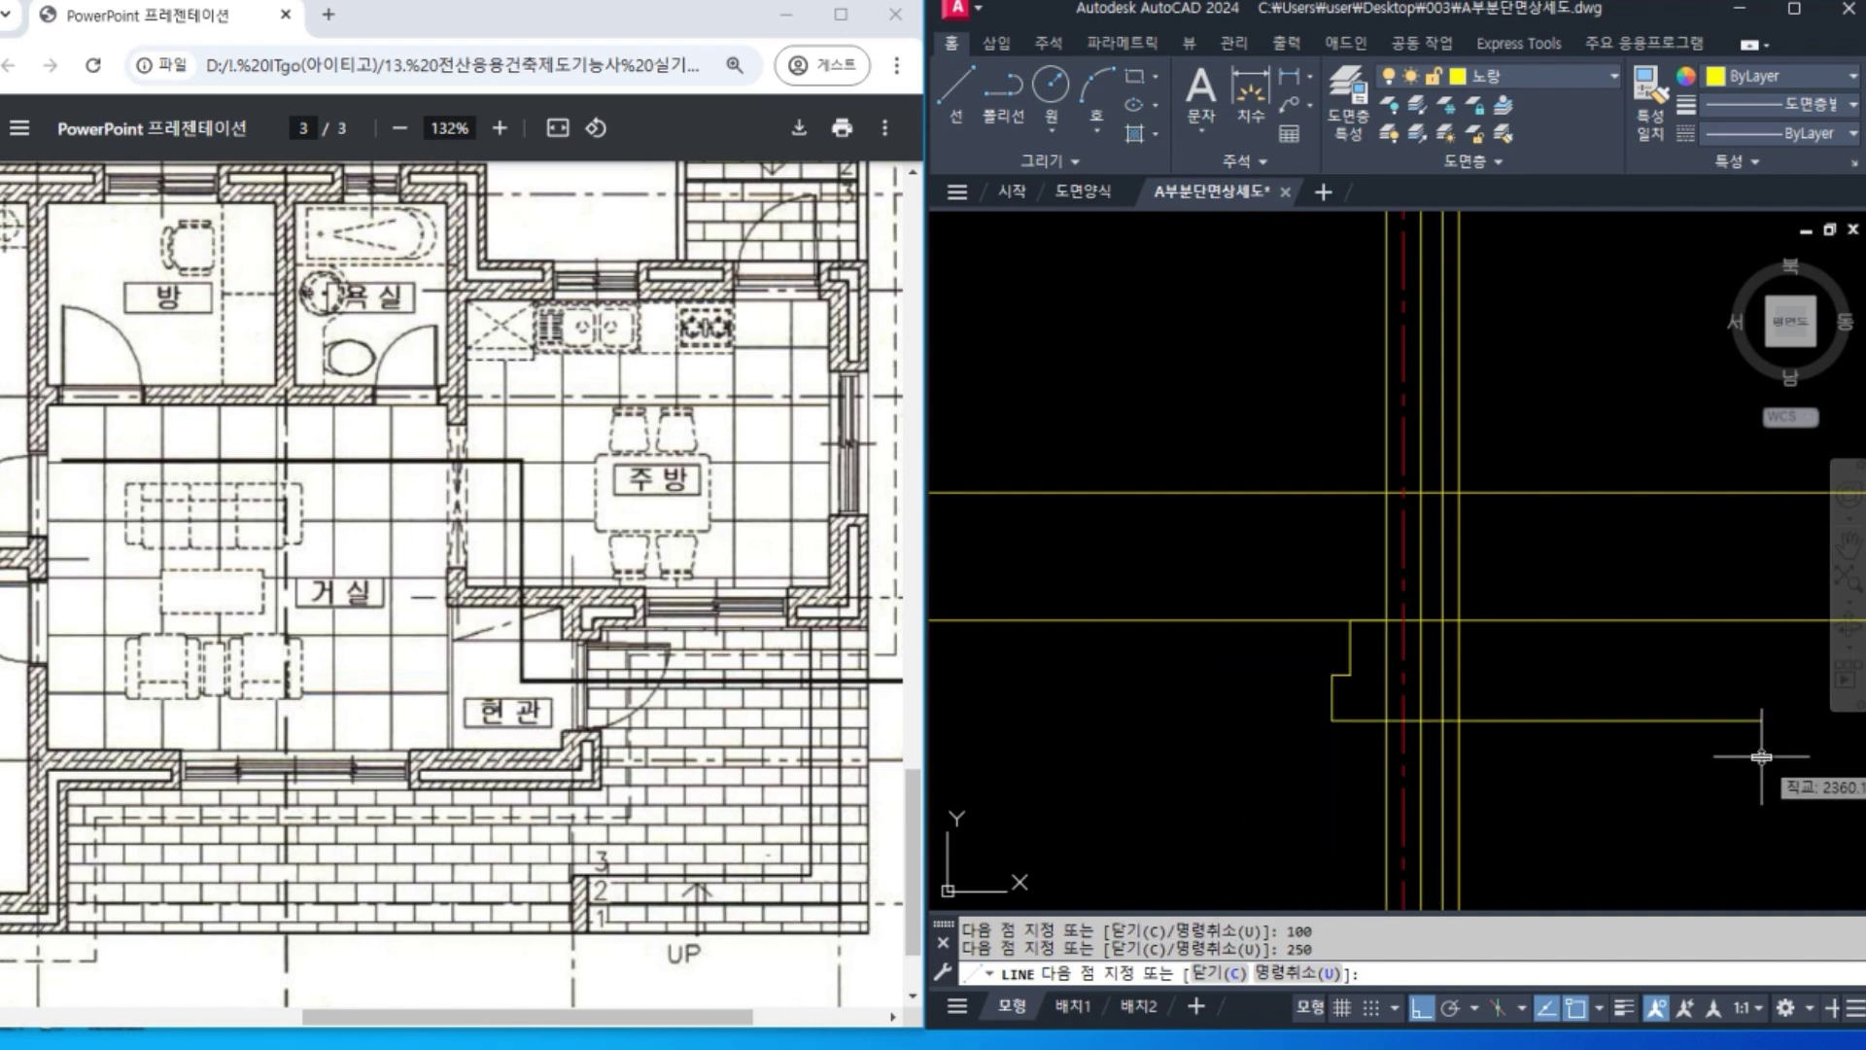
key("Return")
middle_click_drag(1841, 791, 1666, 800)
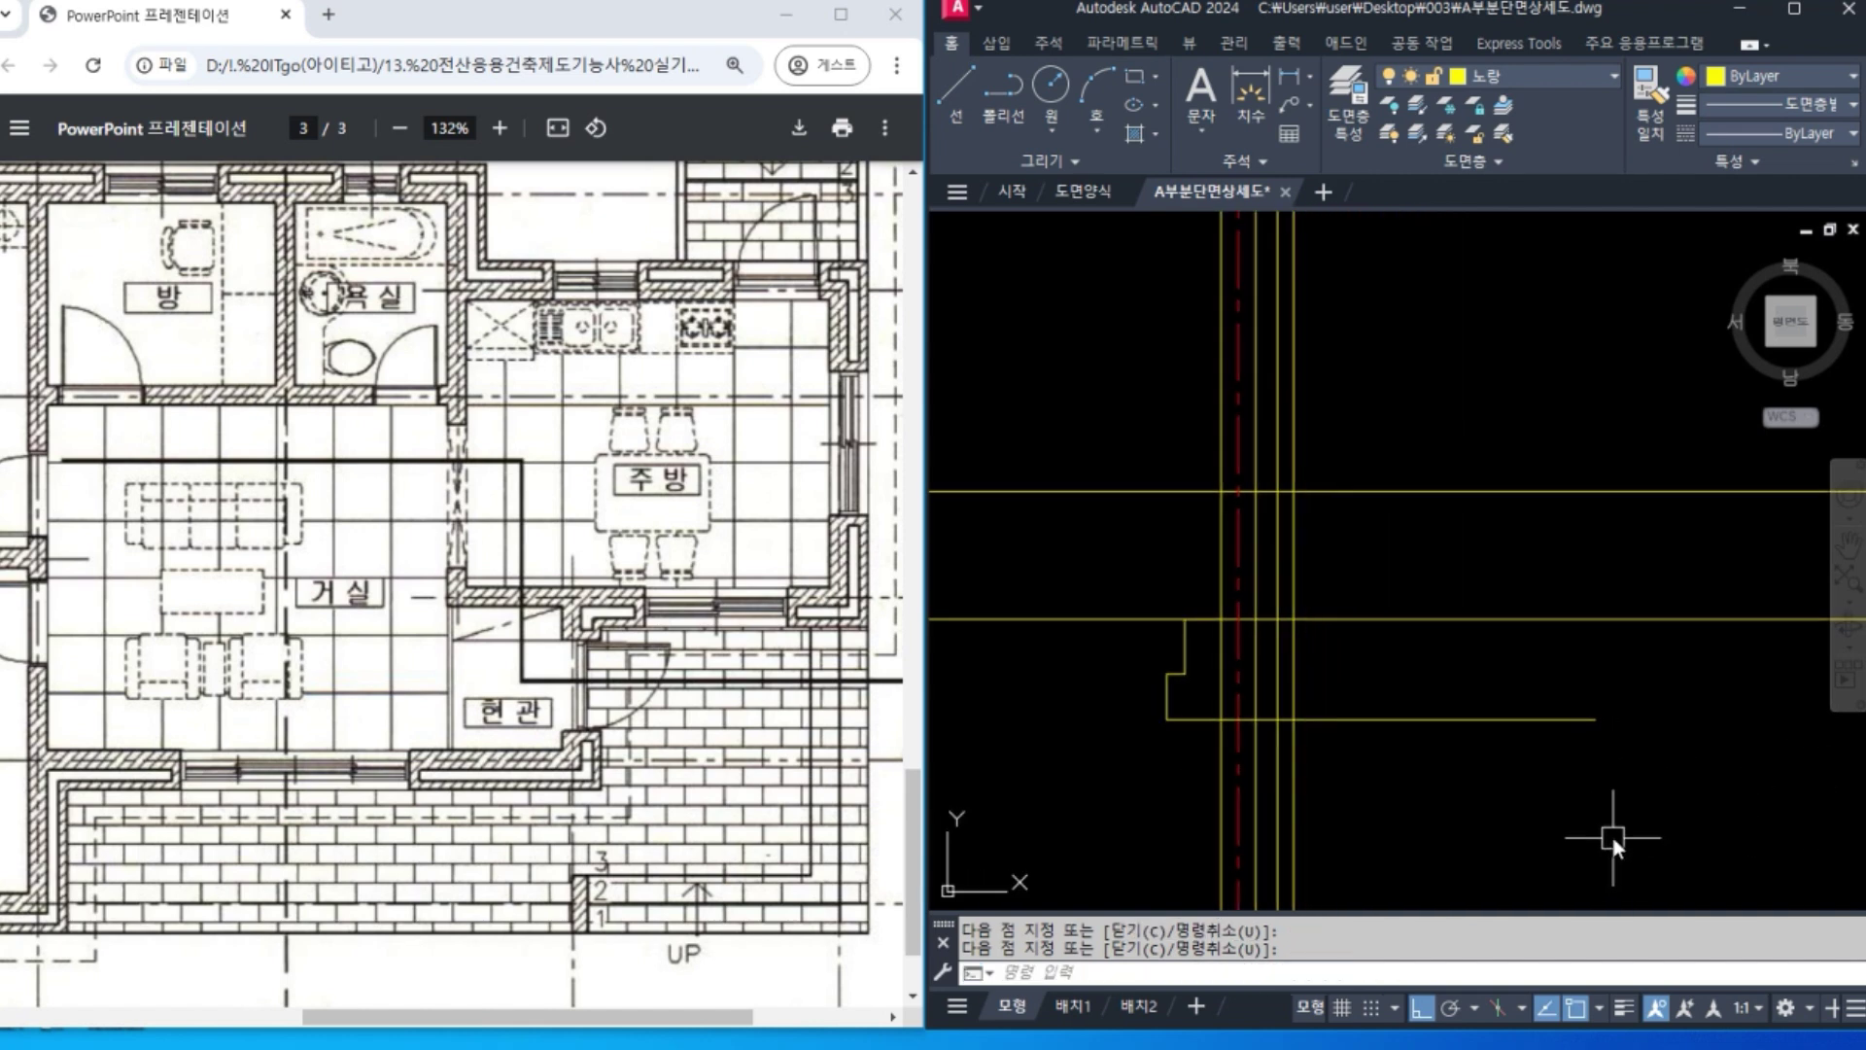
Erase the line offset below G.L and mirror the footing's stepped left side about the base line's midpoint, keeping the original.
left_click(979, 618)
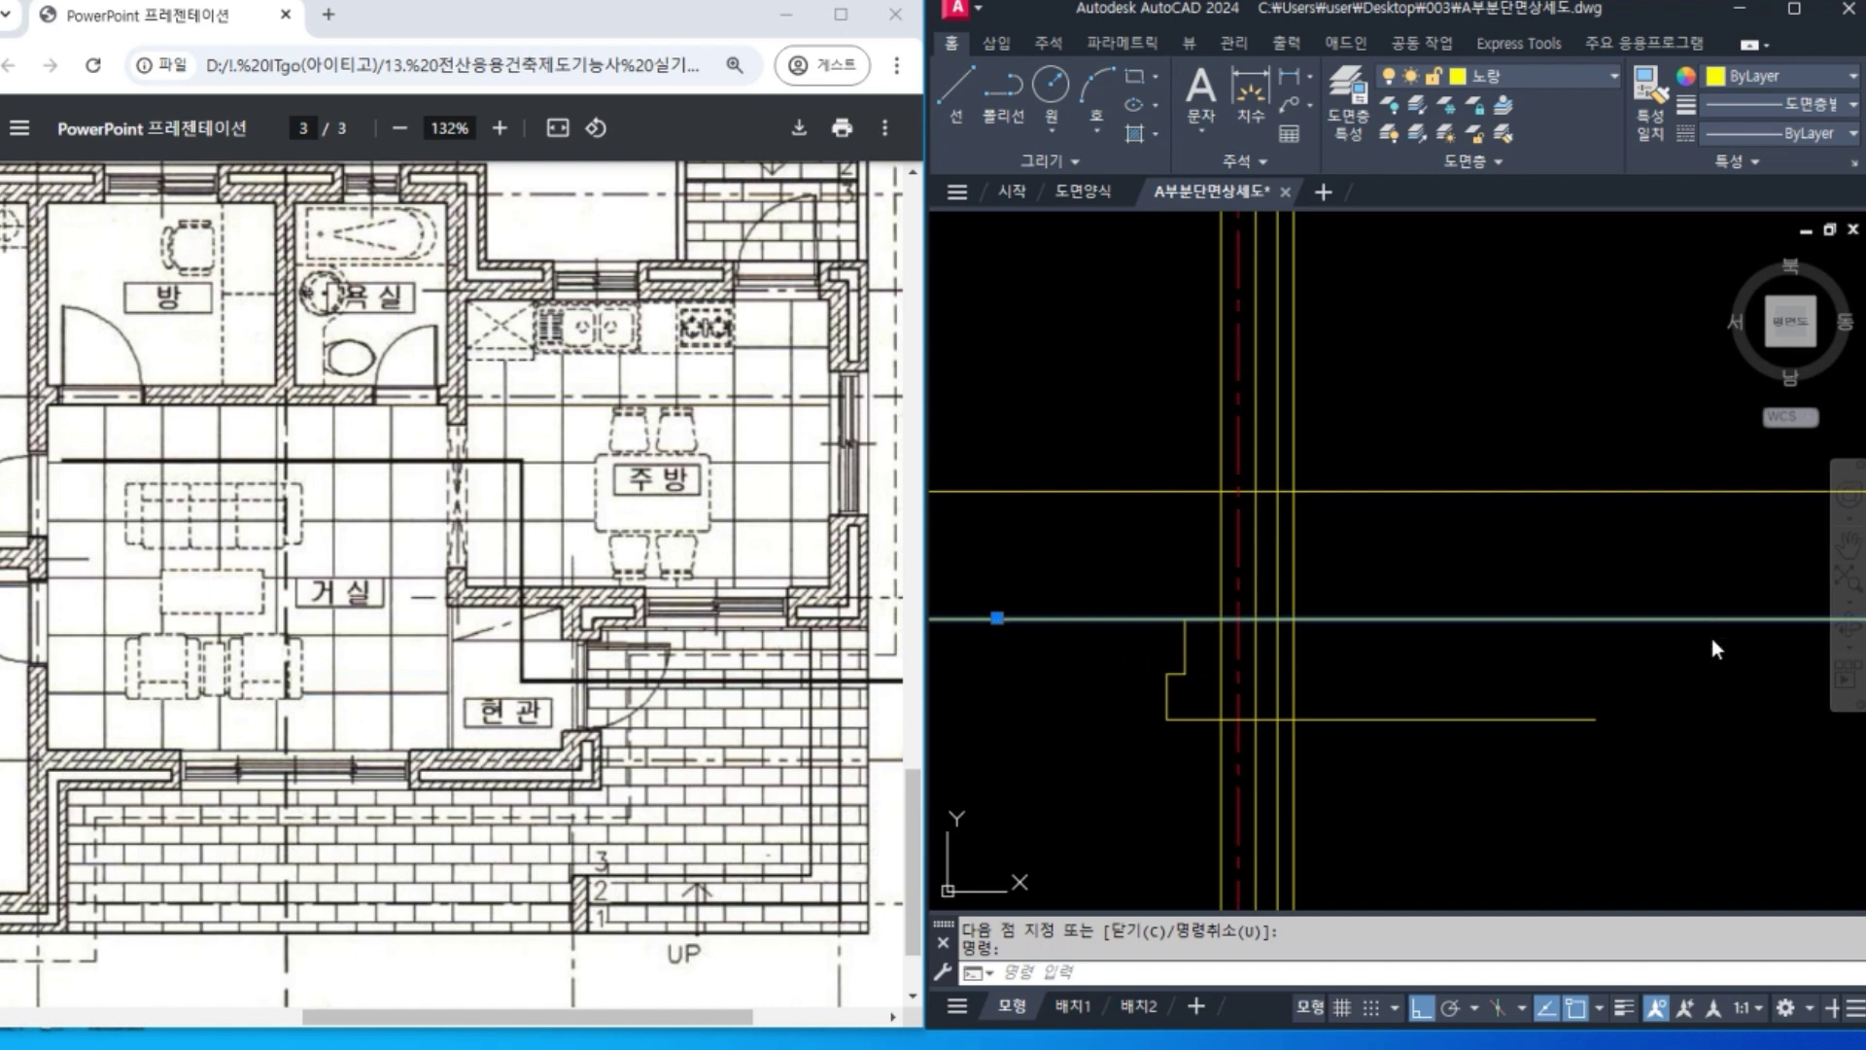
key("Delete")
type("mi")
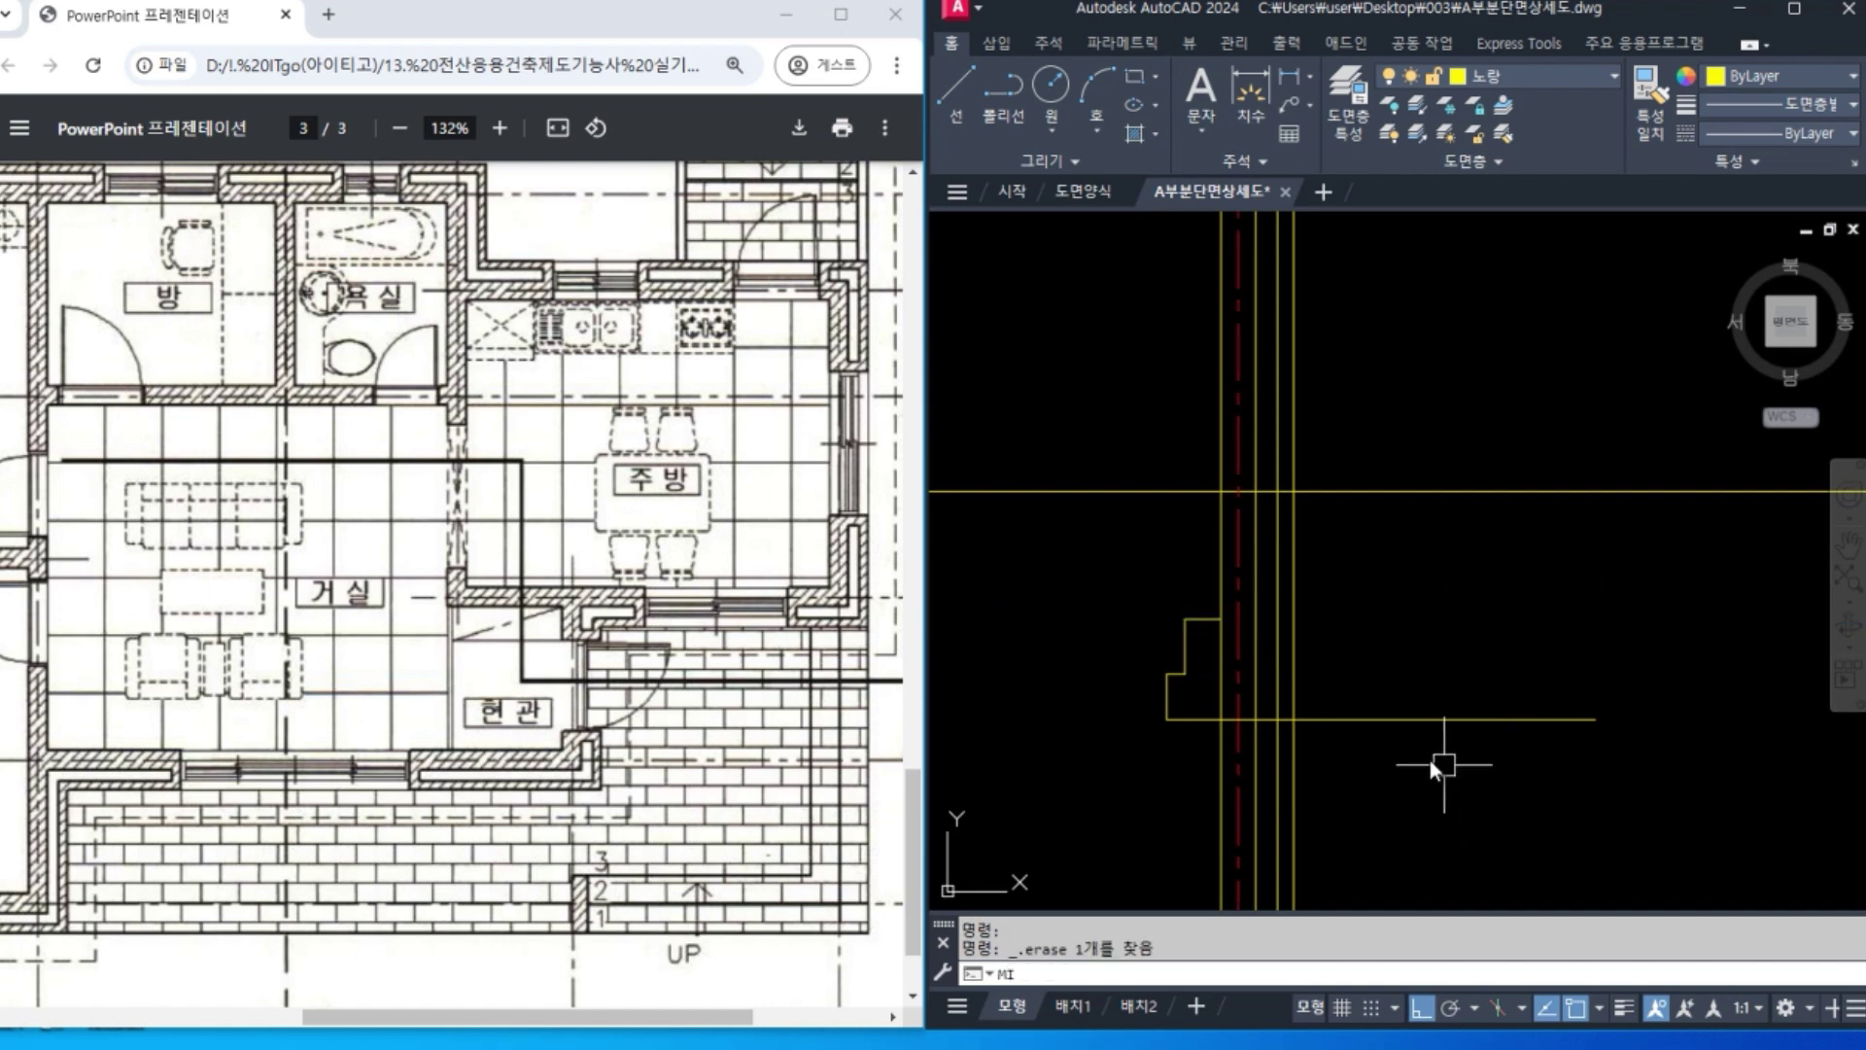
key("Return")
left_click(1117, 580)
left_click(1249, 788)
key("Return")
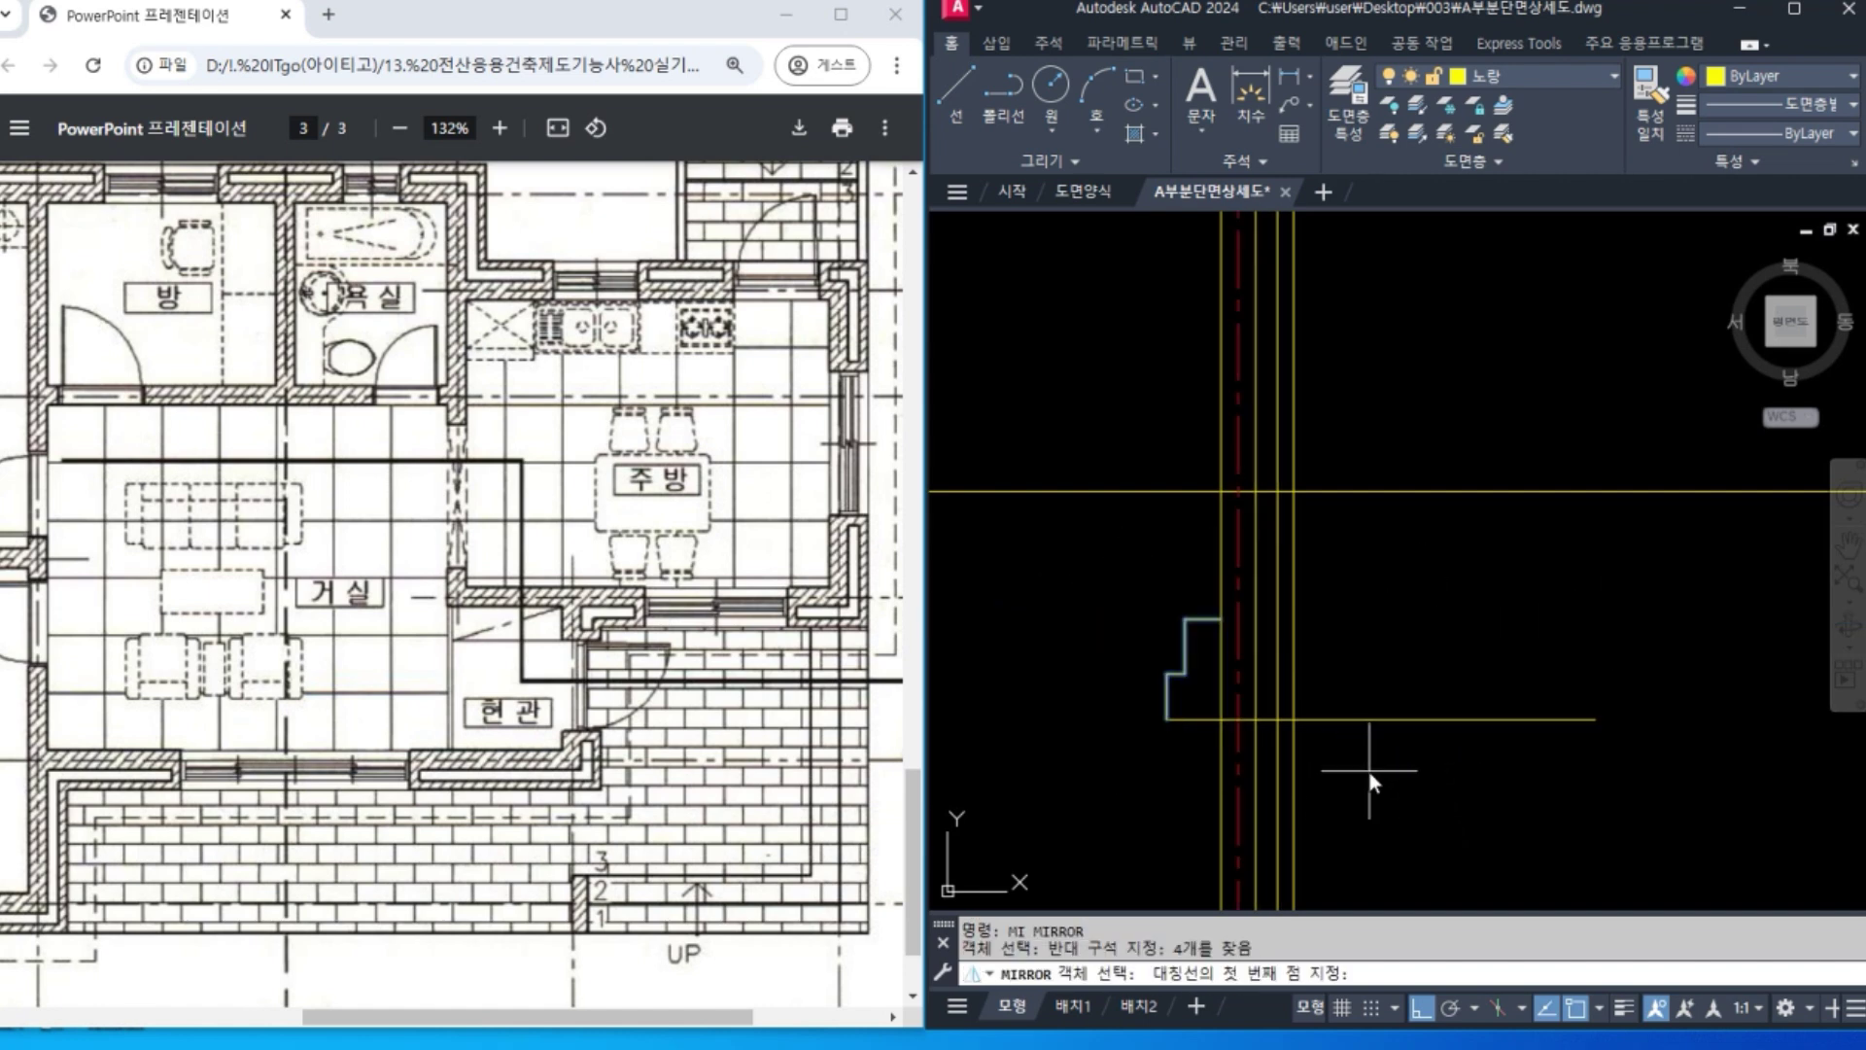
left_click(1364, 722)
left_click(1428, 622)
key("Return")
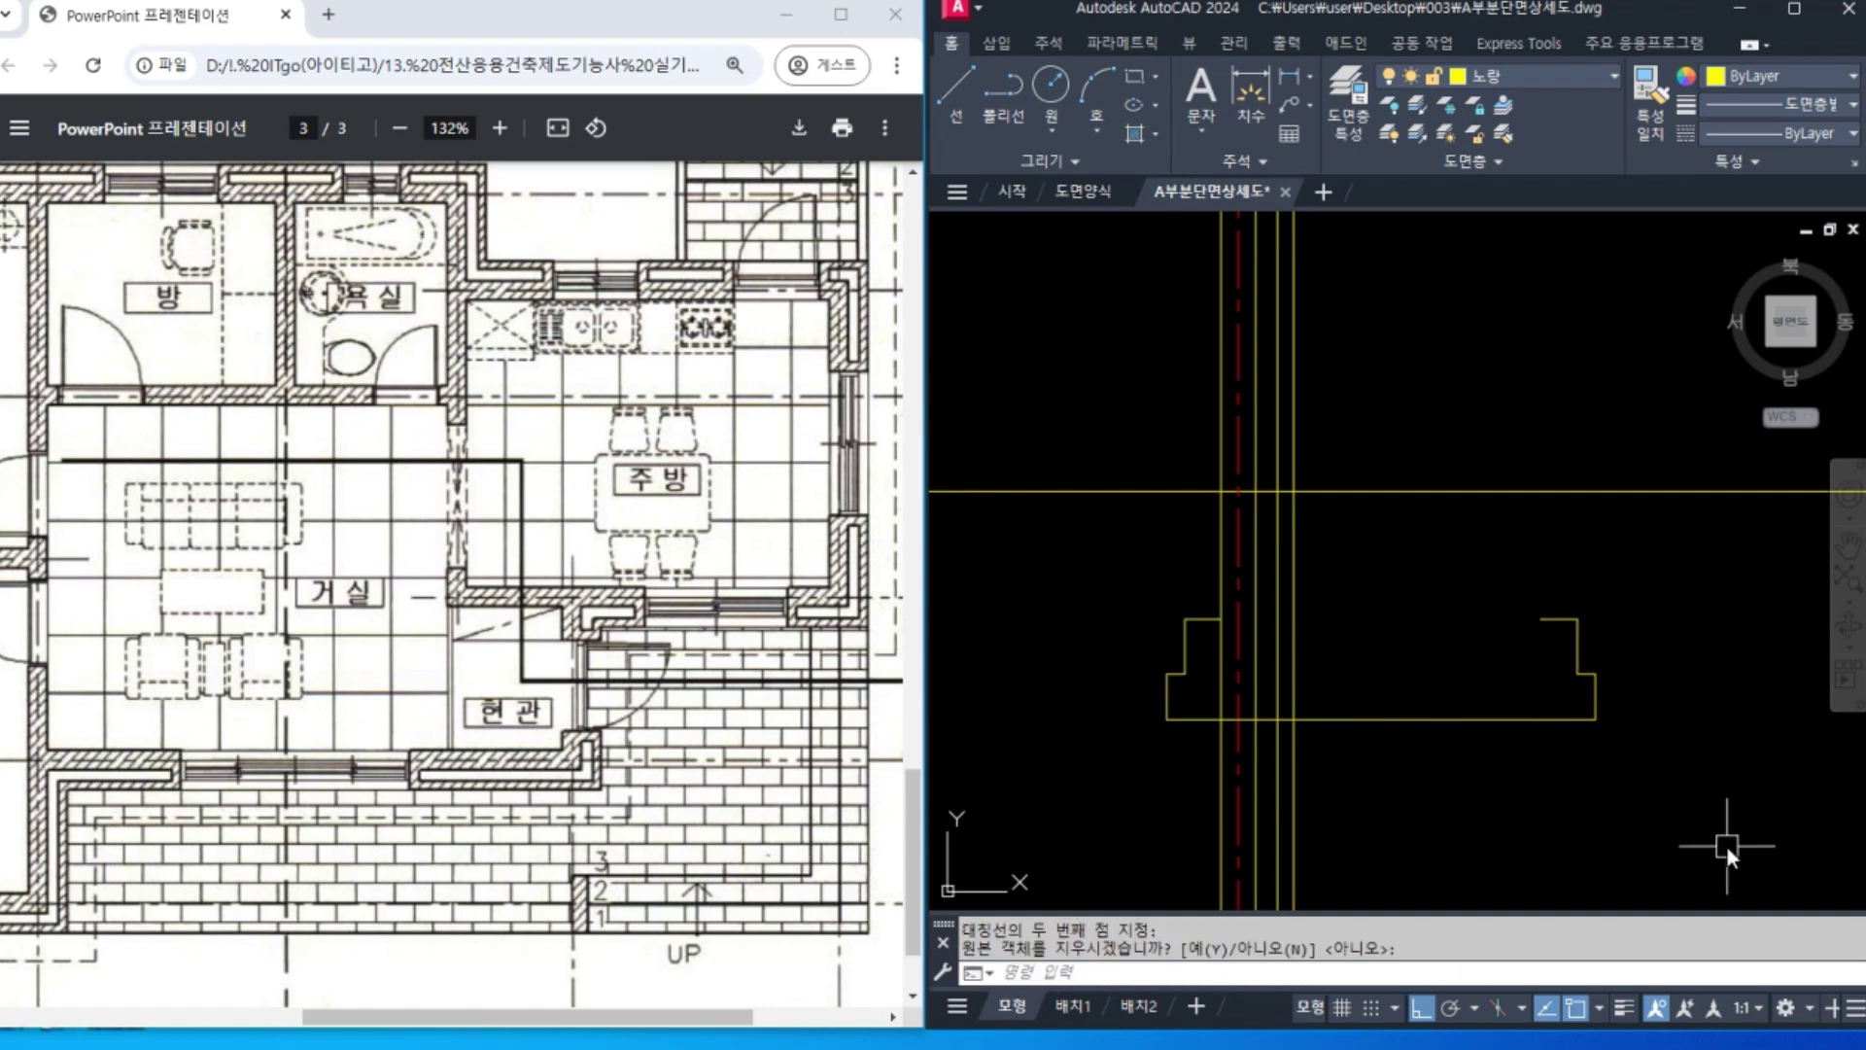
Stretch the footing's right side inward so its upper edge ends at the wall's right outer line.
type("s")
key("Return")
left_click(1674, 793)
left_click(1493, 581)
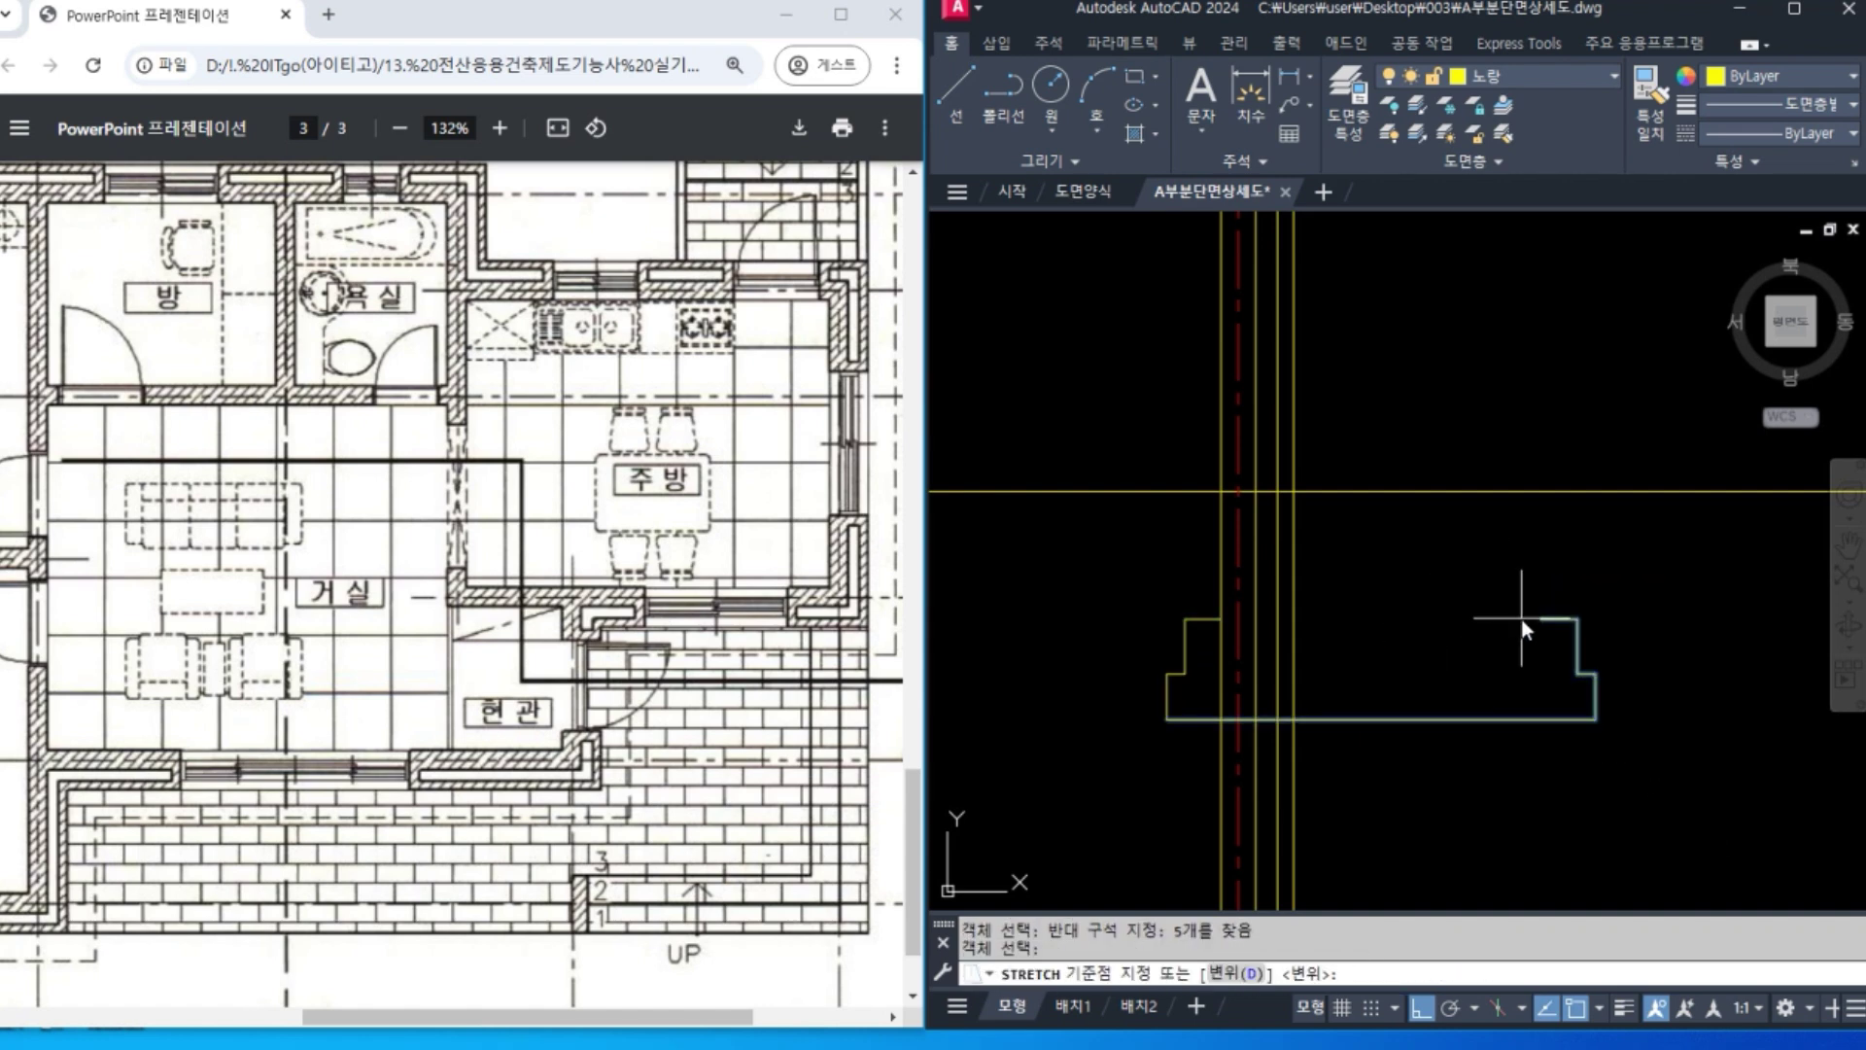
left_click(1532, 619)
left_click(1303, 627)
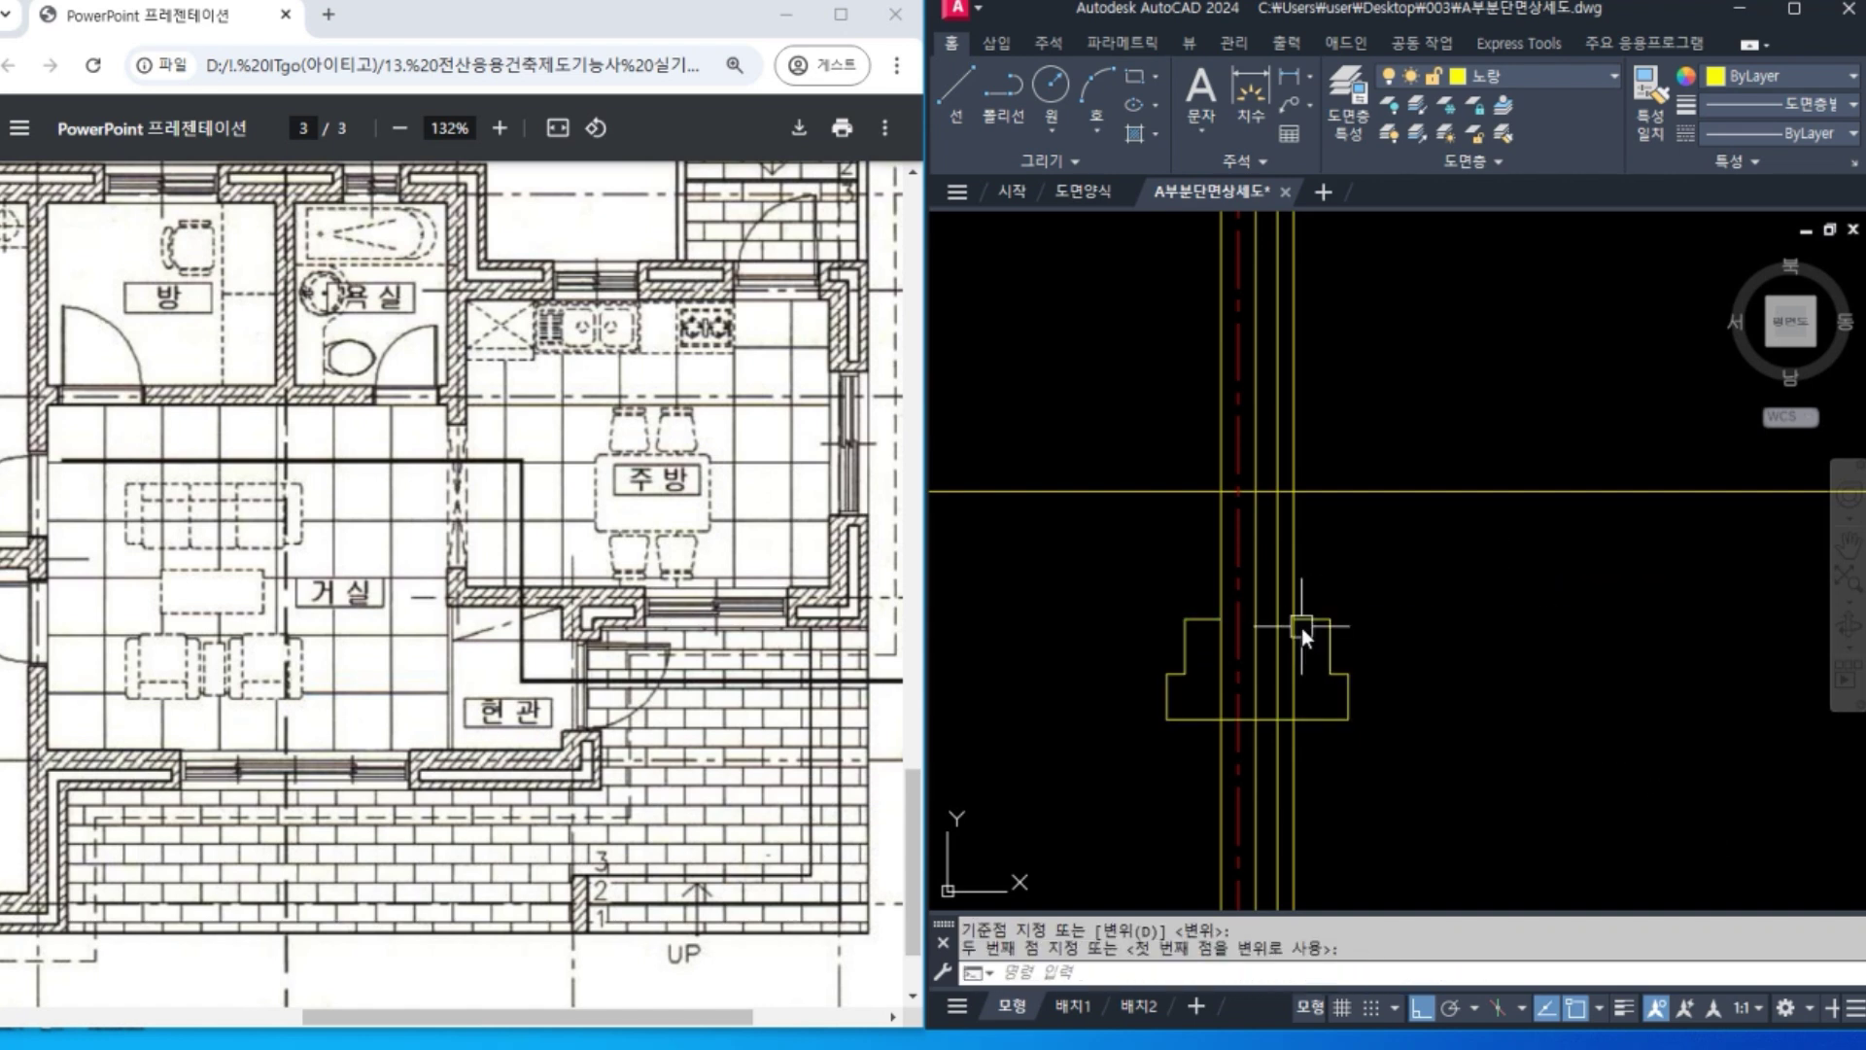
Fillet the wall's two outer lines to the footing's upper edges, using Trim mode and the Multiple option.
type("f")
key("Return")
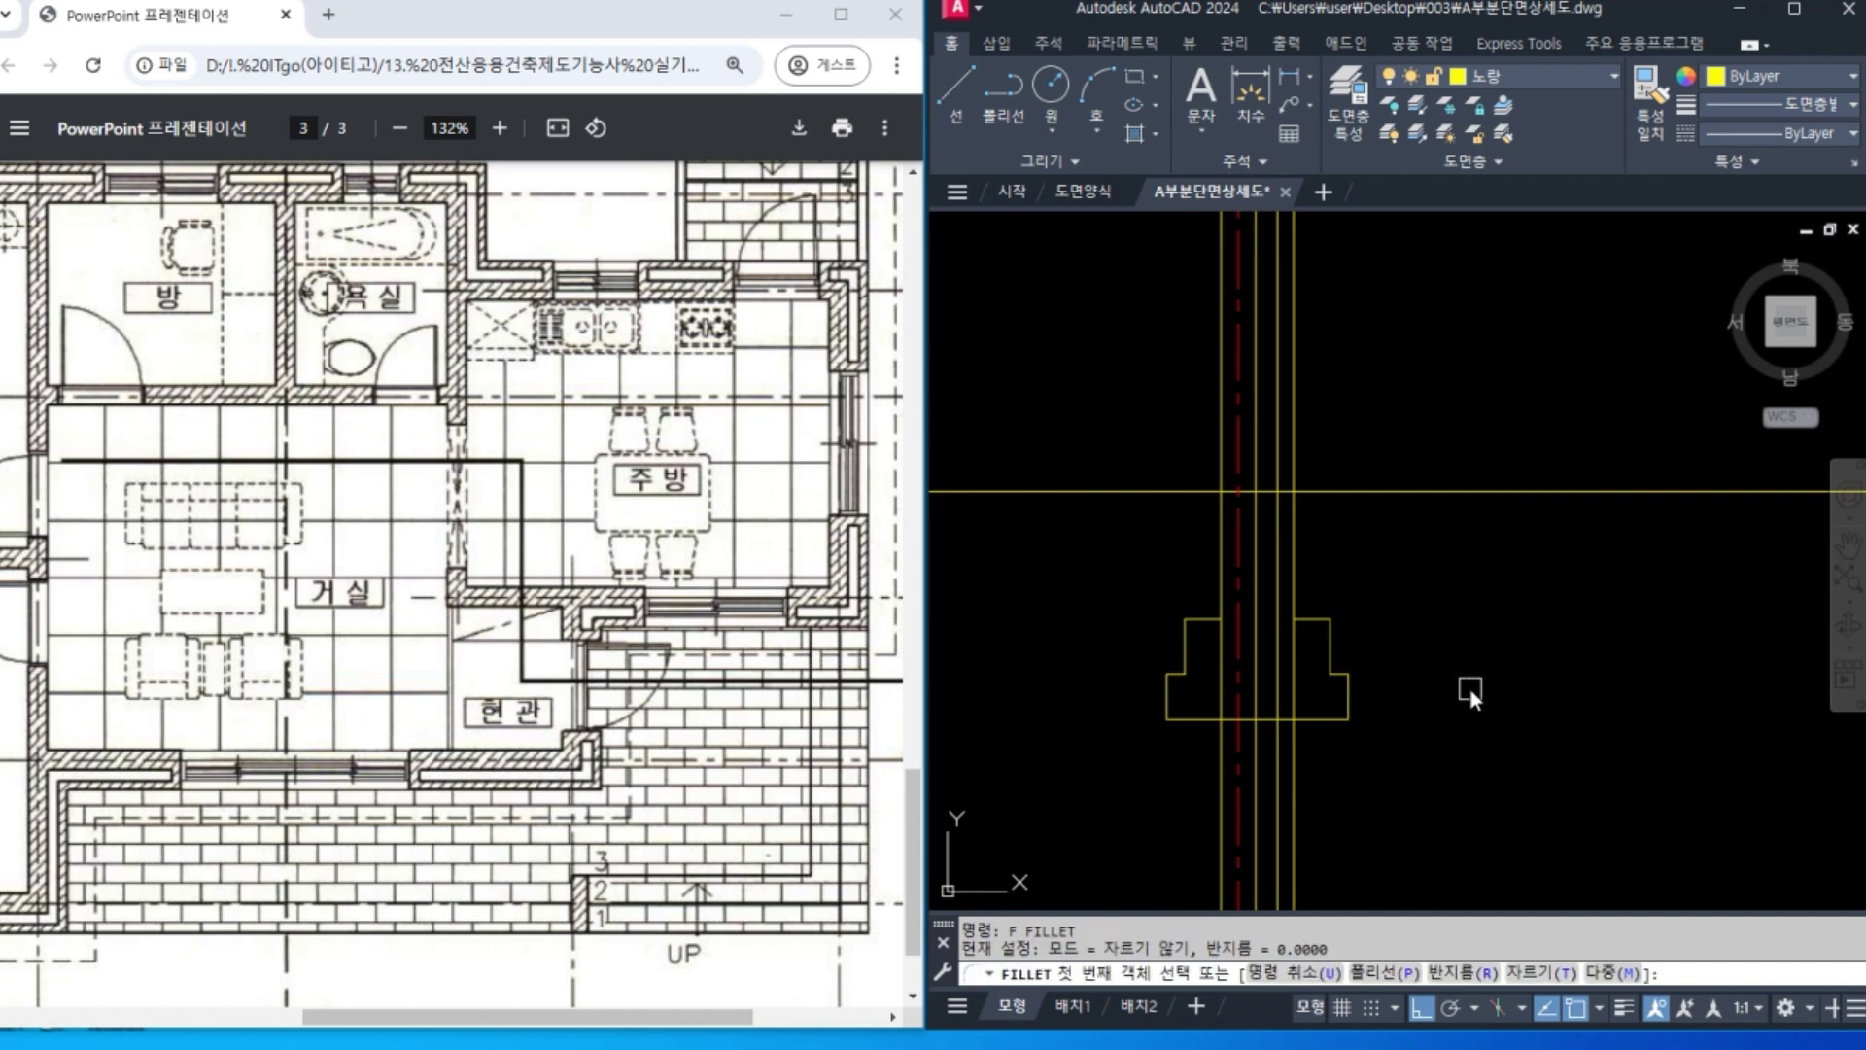
type("t")
key("Return")
type("t")
key("Return")
type("m")
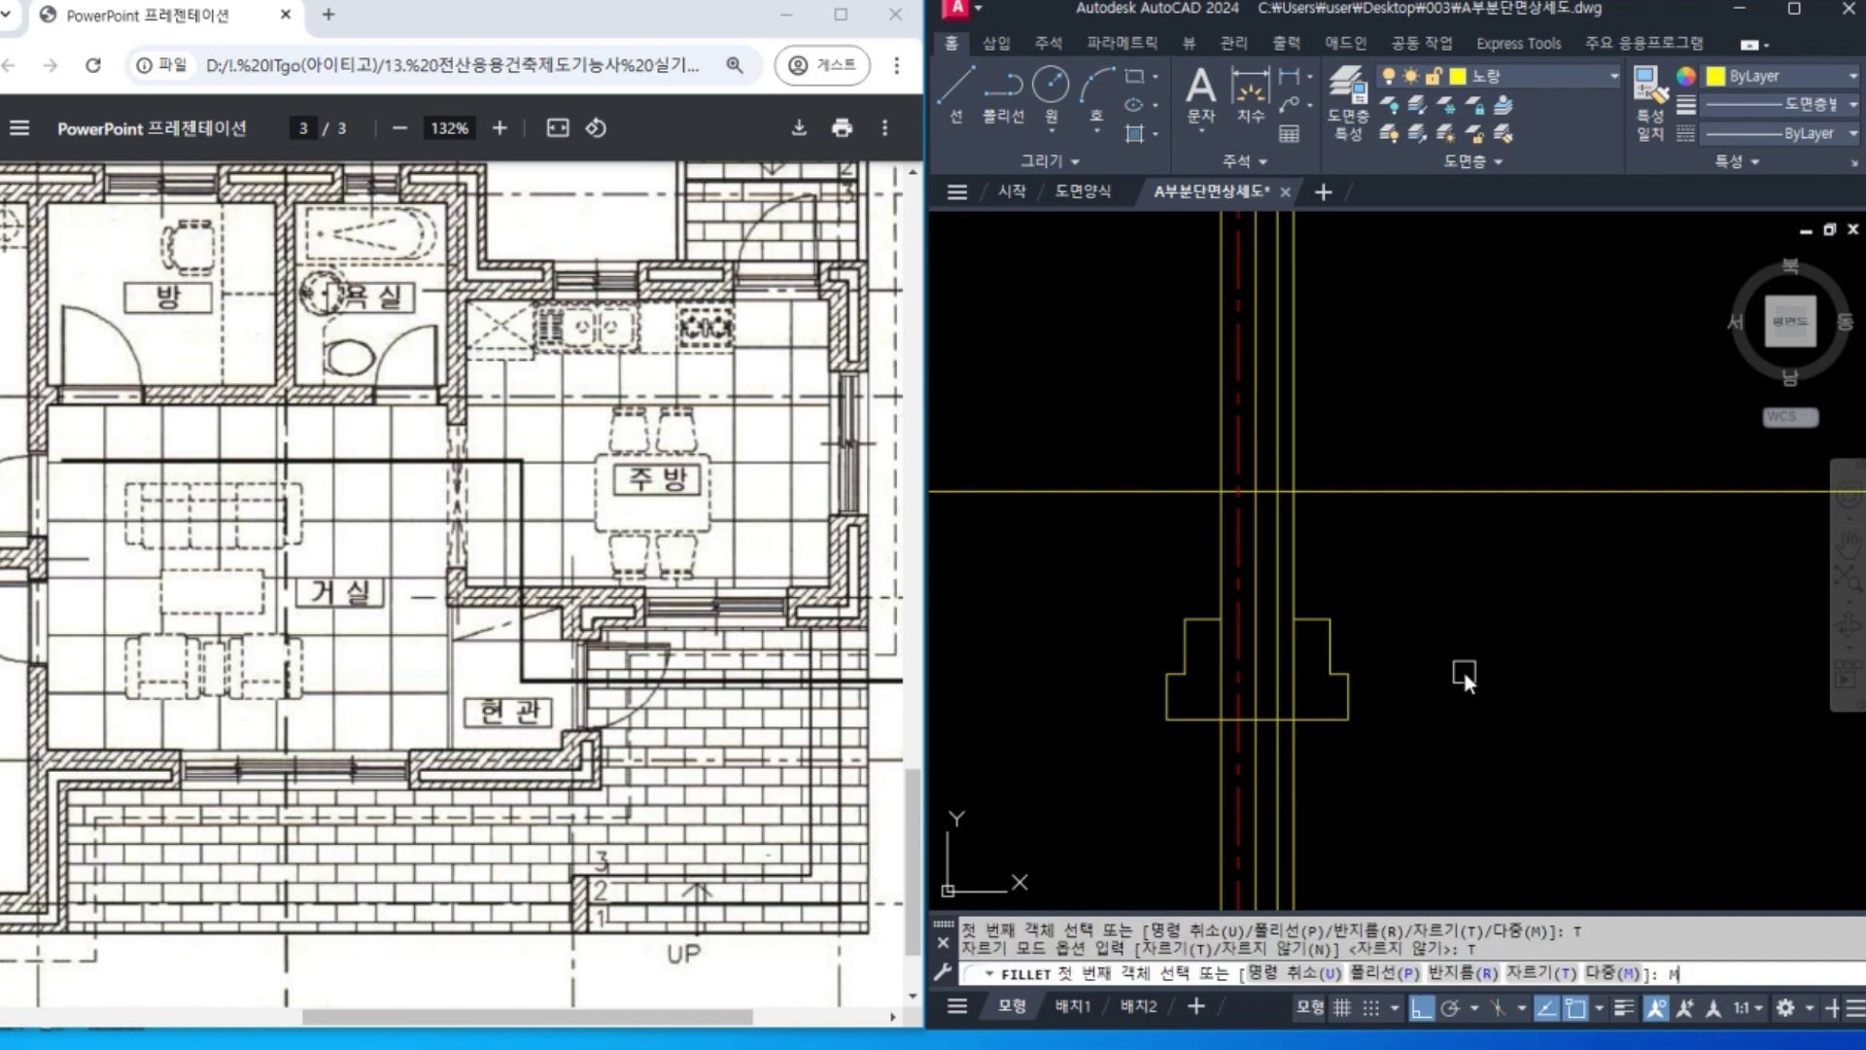
key("Return")
left_click(1220, 598)
left_click(1201, 614)
left_click(1294, 598)
left_click(1317, 619)
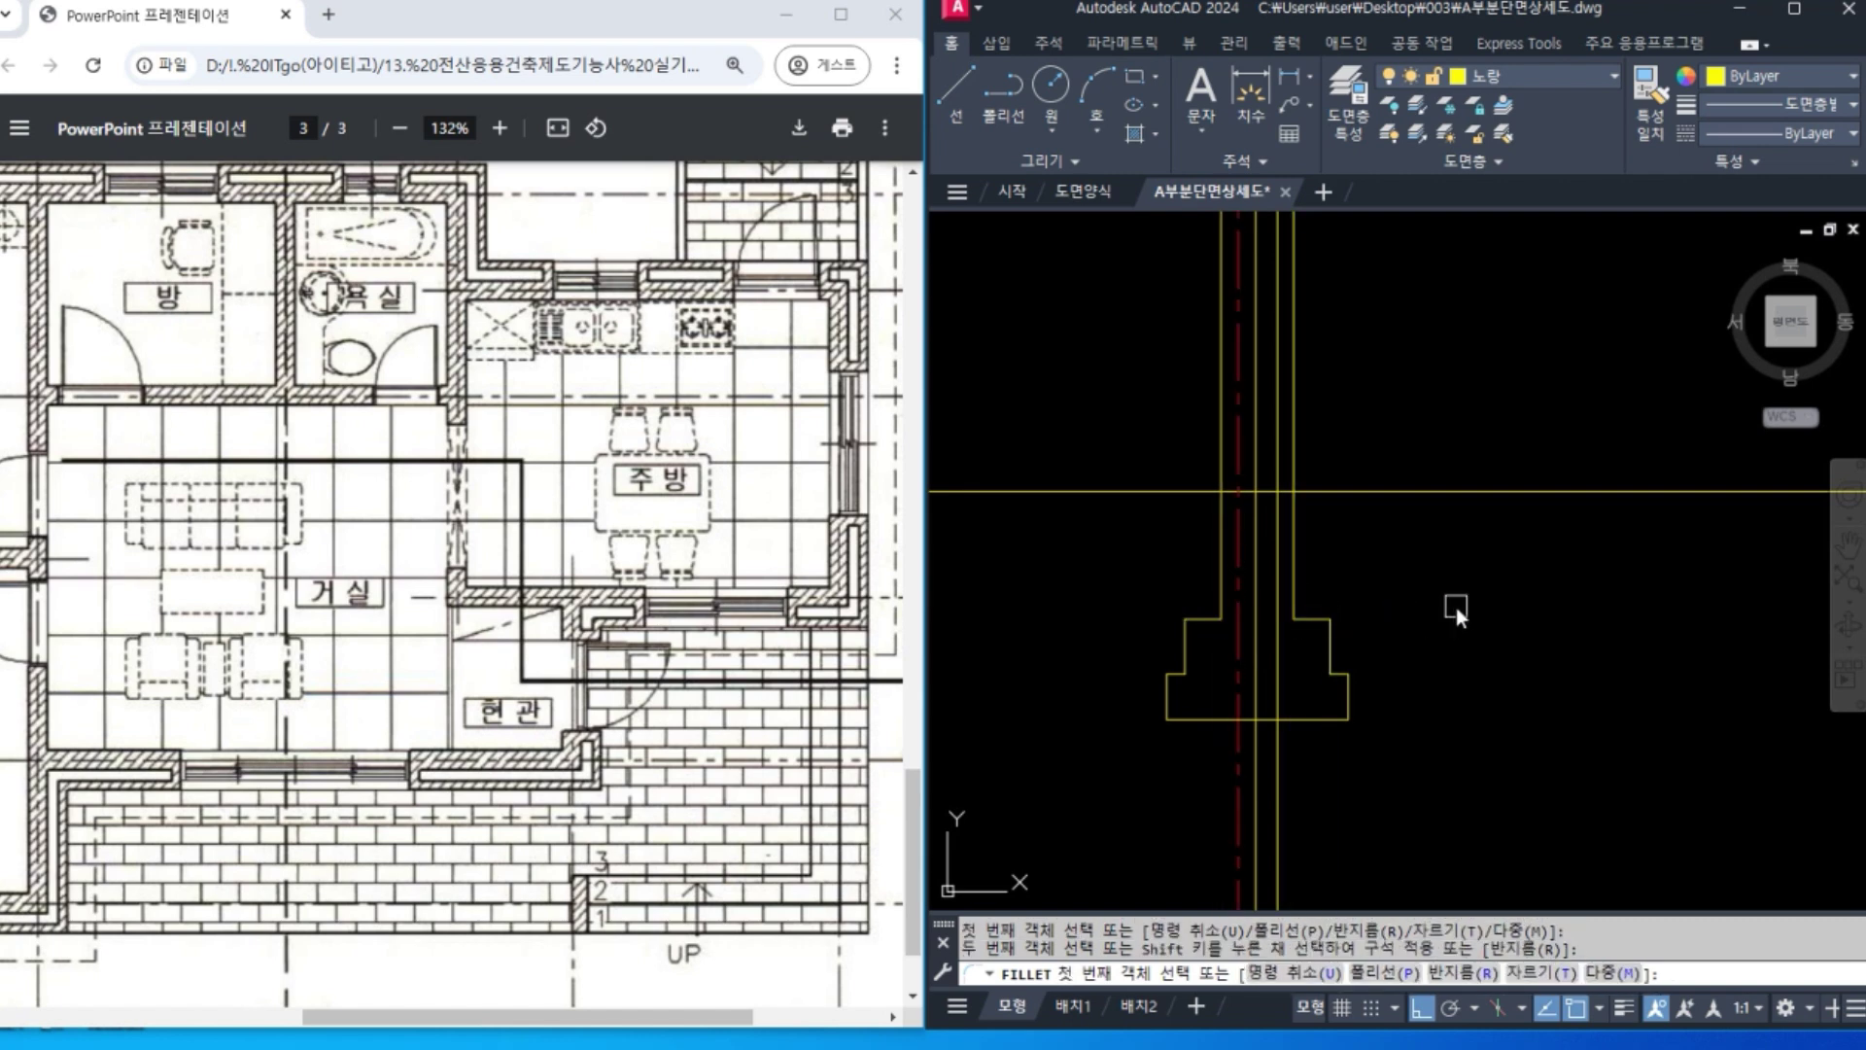
key("Return")
Trim the two inner wall lines below the G.L line, using G.L as the cutting edge.
type("tr")
key("Return")
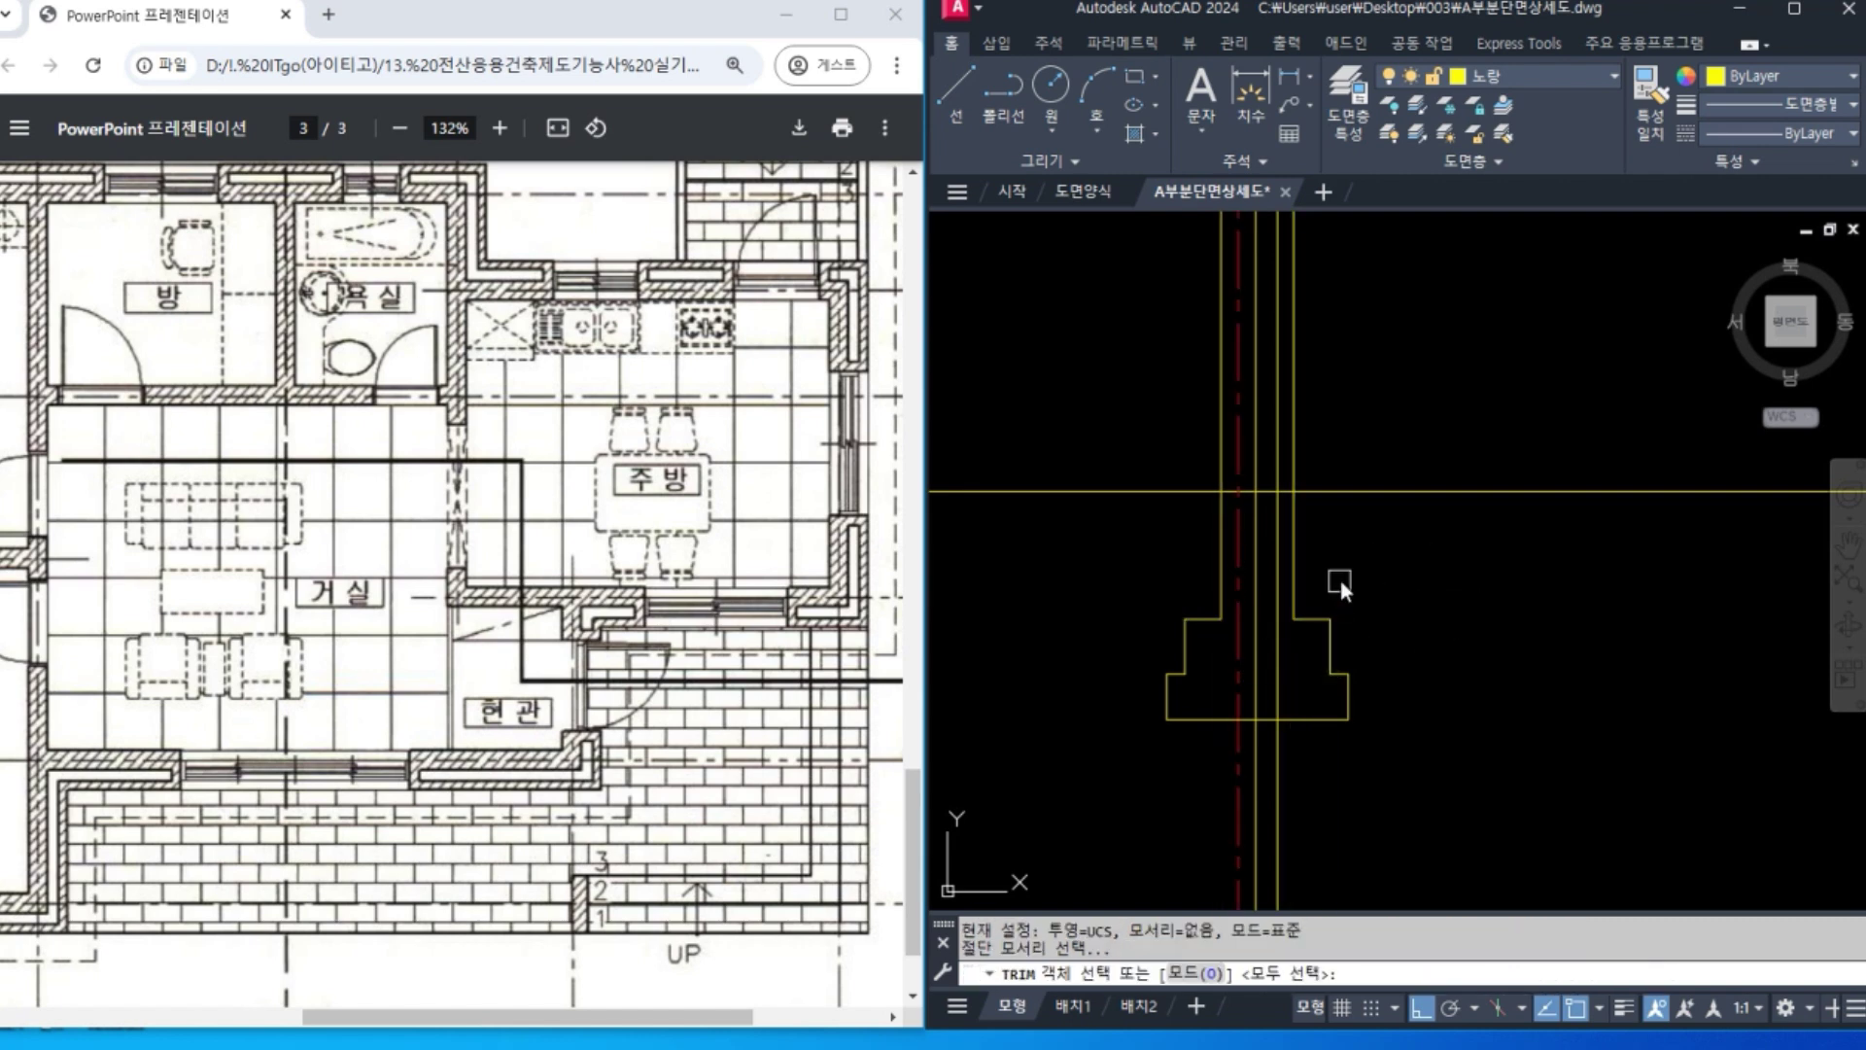
left_click(1361, 492)
key("Return")
left_click(1284, 656)
left_click(1261, 663)
key("Return")
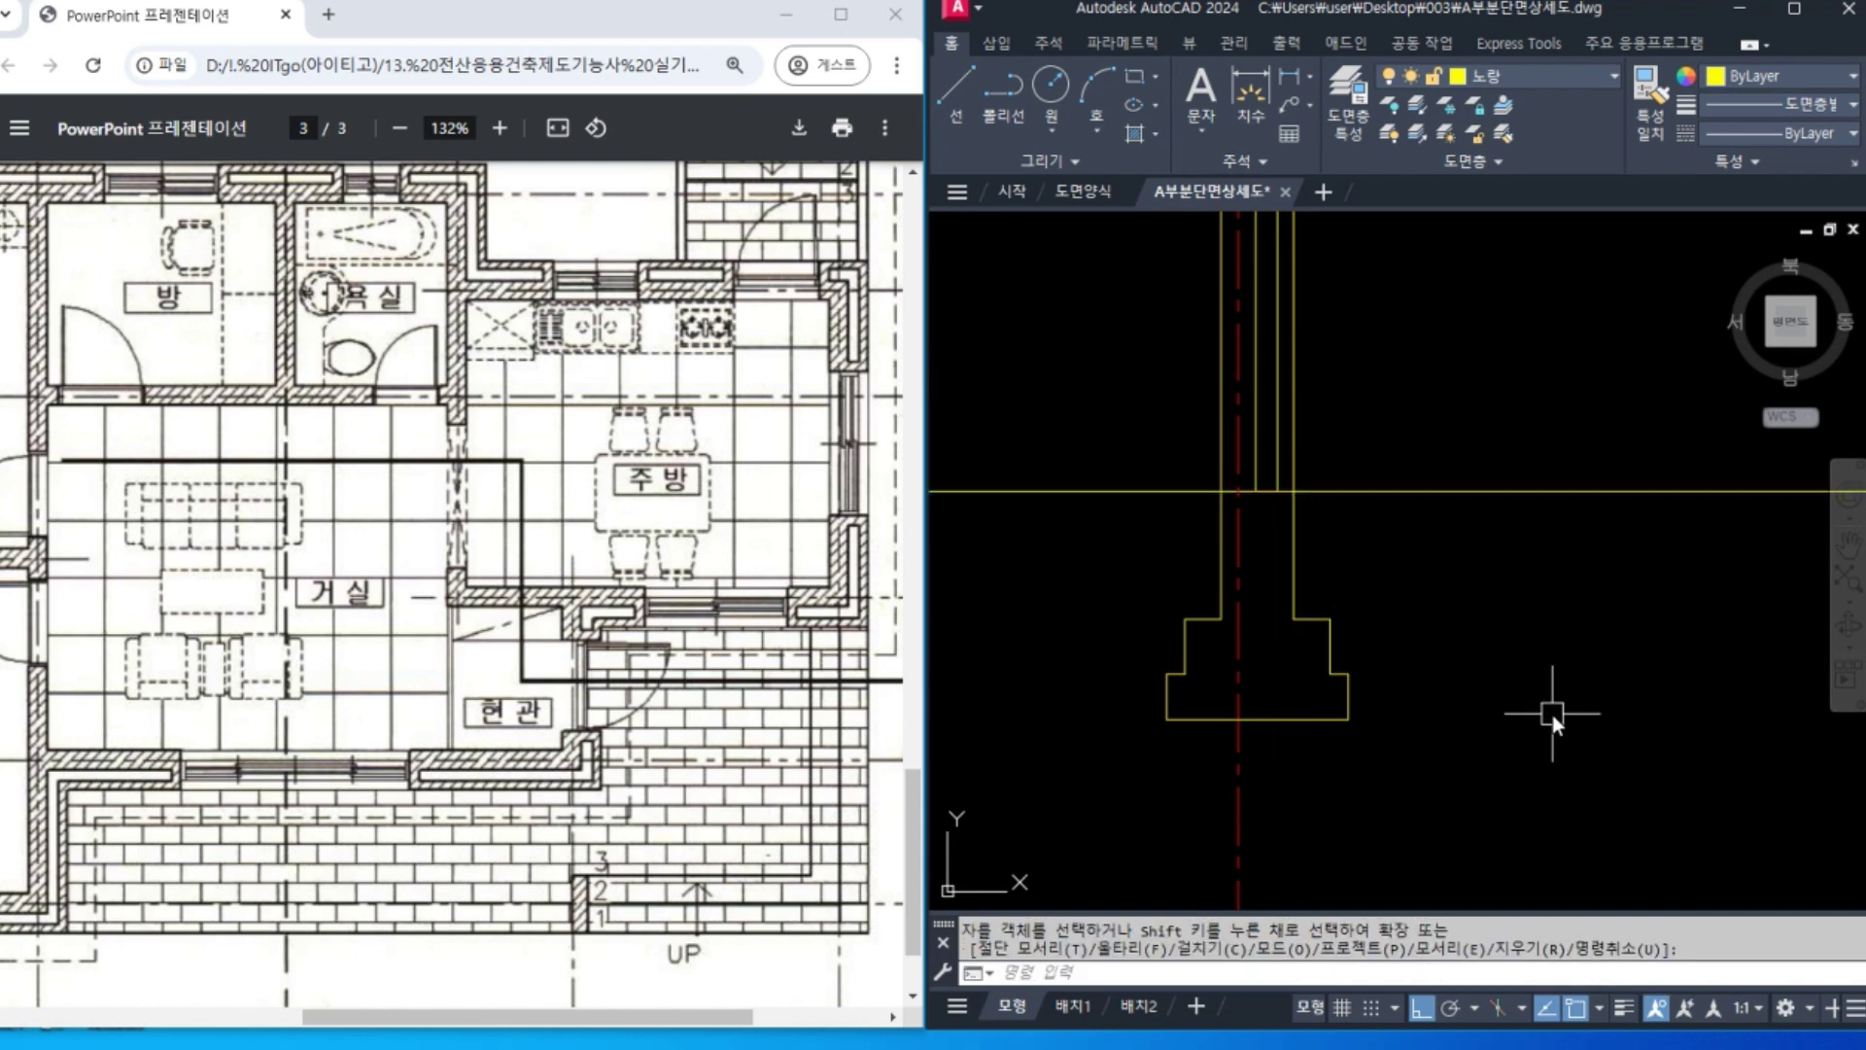
Join the footing's two short horizontal step edges into one line across its width.
type("j")
key("Return")
scroll(1317, 704, "up", 2)
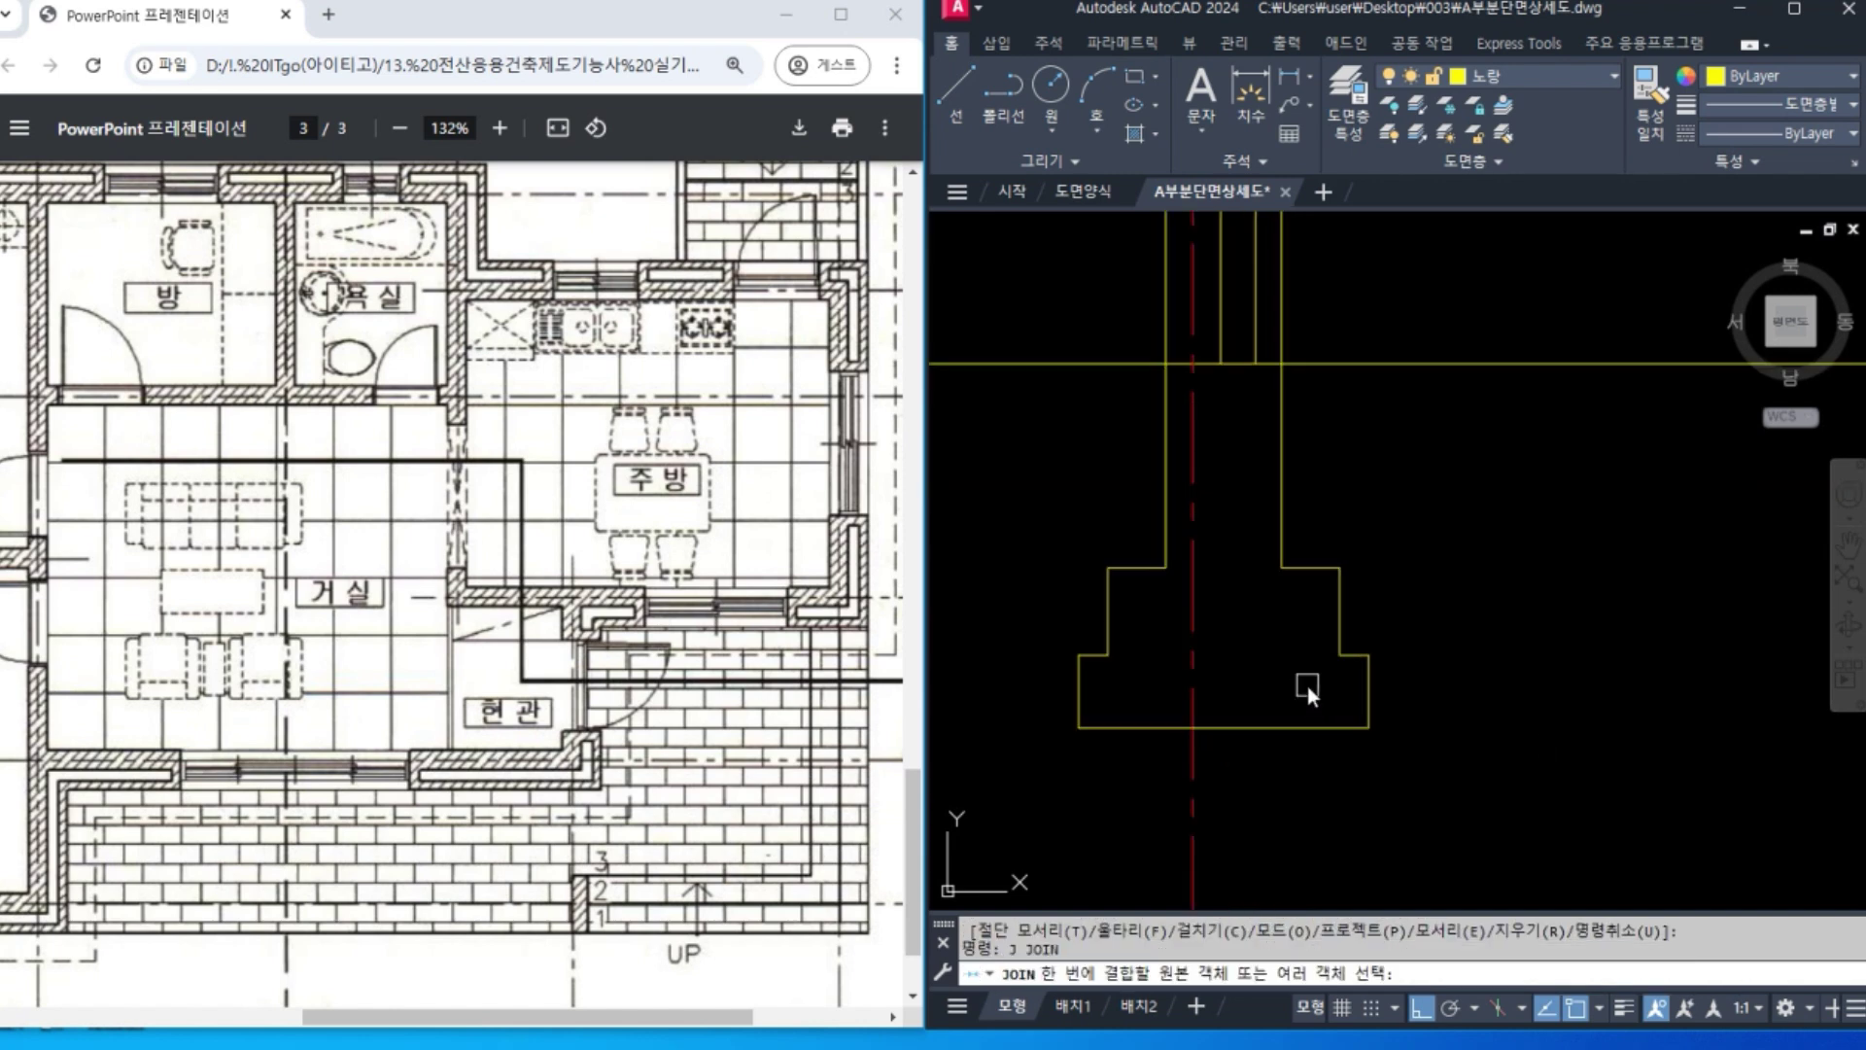
left_click(1353, 658)
left_click(1096, 657)
key("Return")
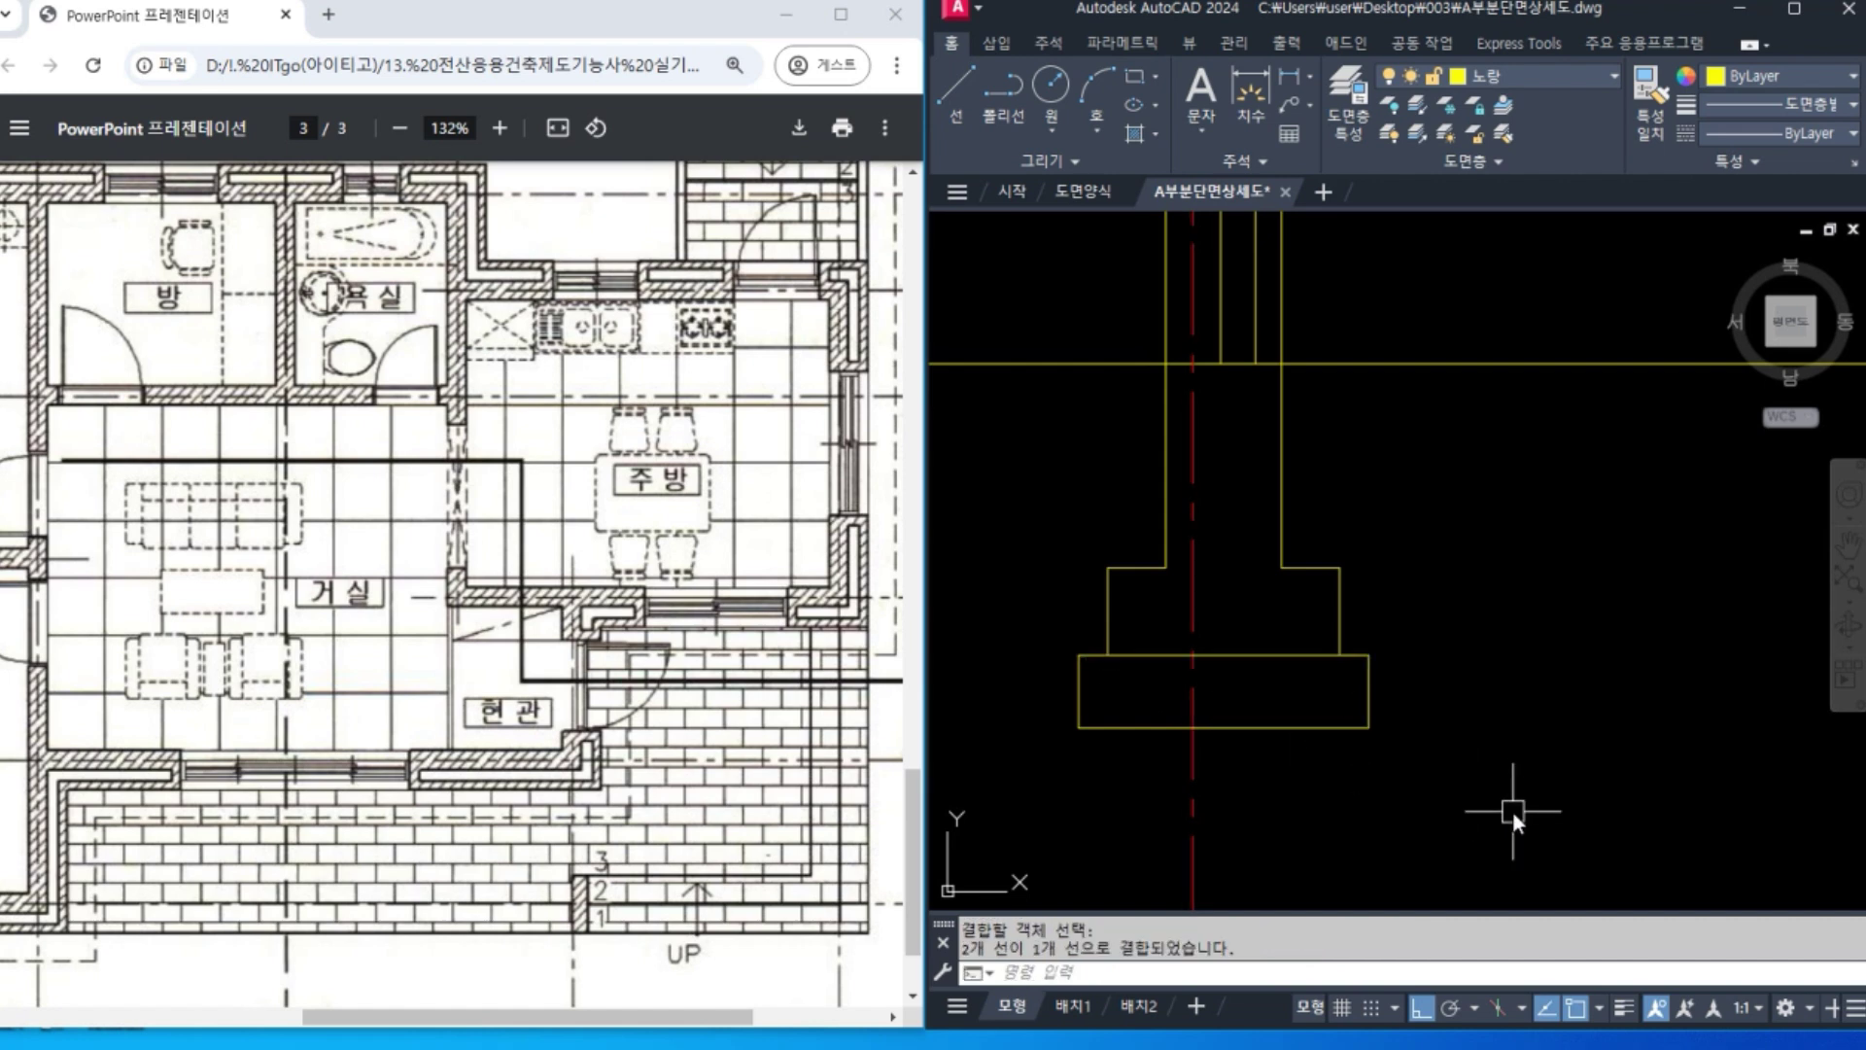
Offset the joined horizontal footing line 50 downward inside the base.
type("o")
key("Return")
type("50")
key("Return")
left_click(1310, 667)
left_click(1321, 698)
key("Return")
Switch to the floor-plan PDF in the browser and examine the entrance (현관), the outside steps and the dimensions below them.
scroll(1619, 739, "down", 3)
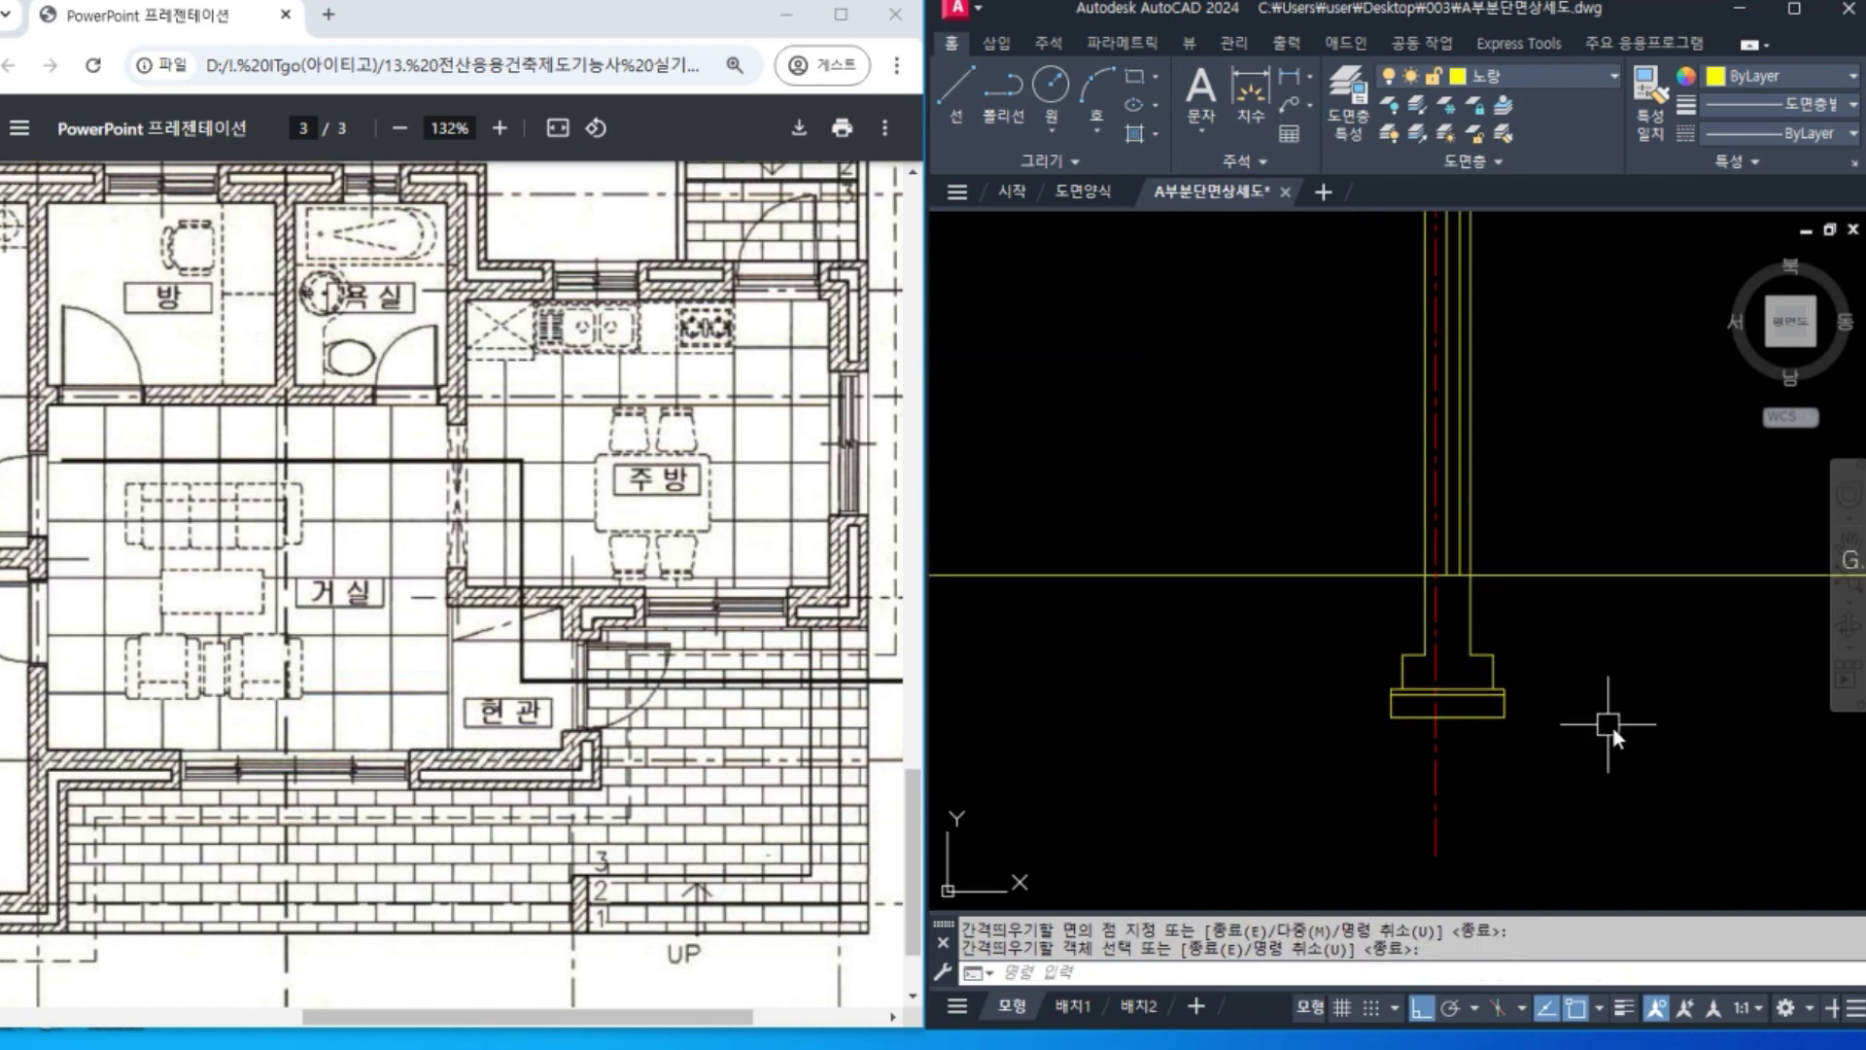
middle_click_drag(1613, 726, 1493, 734)
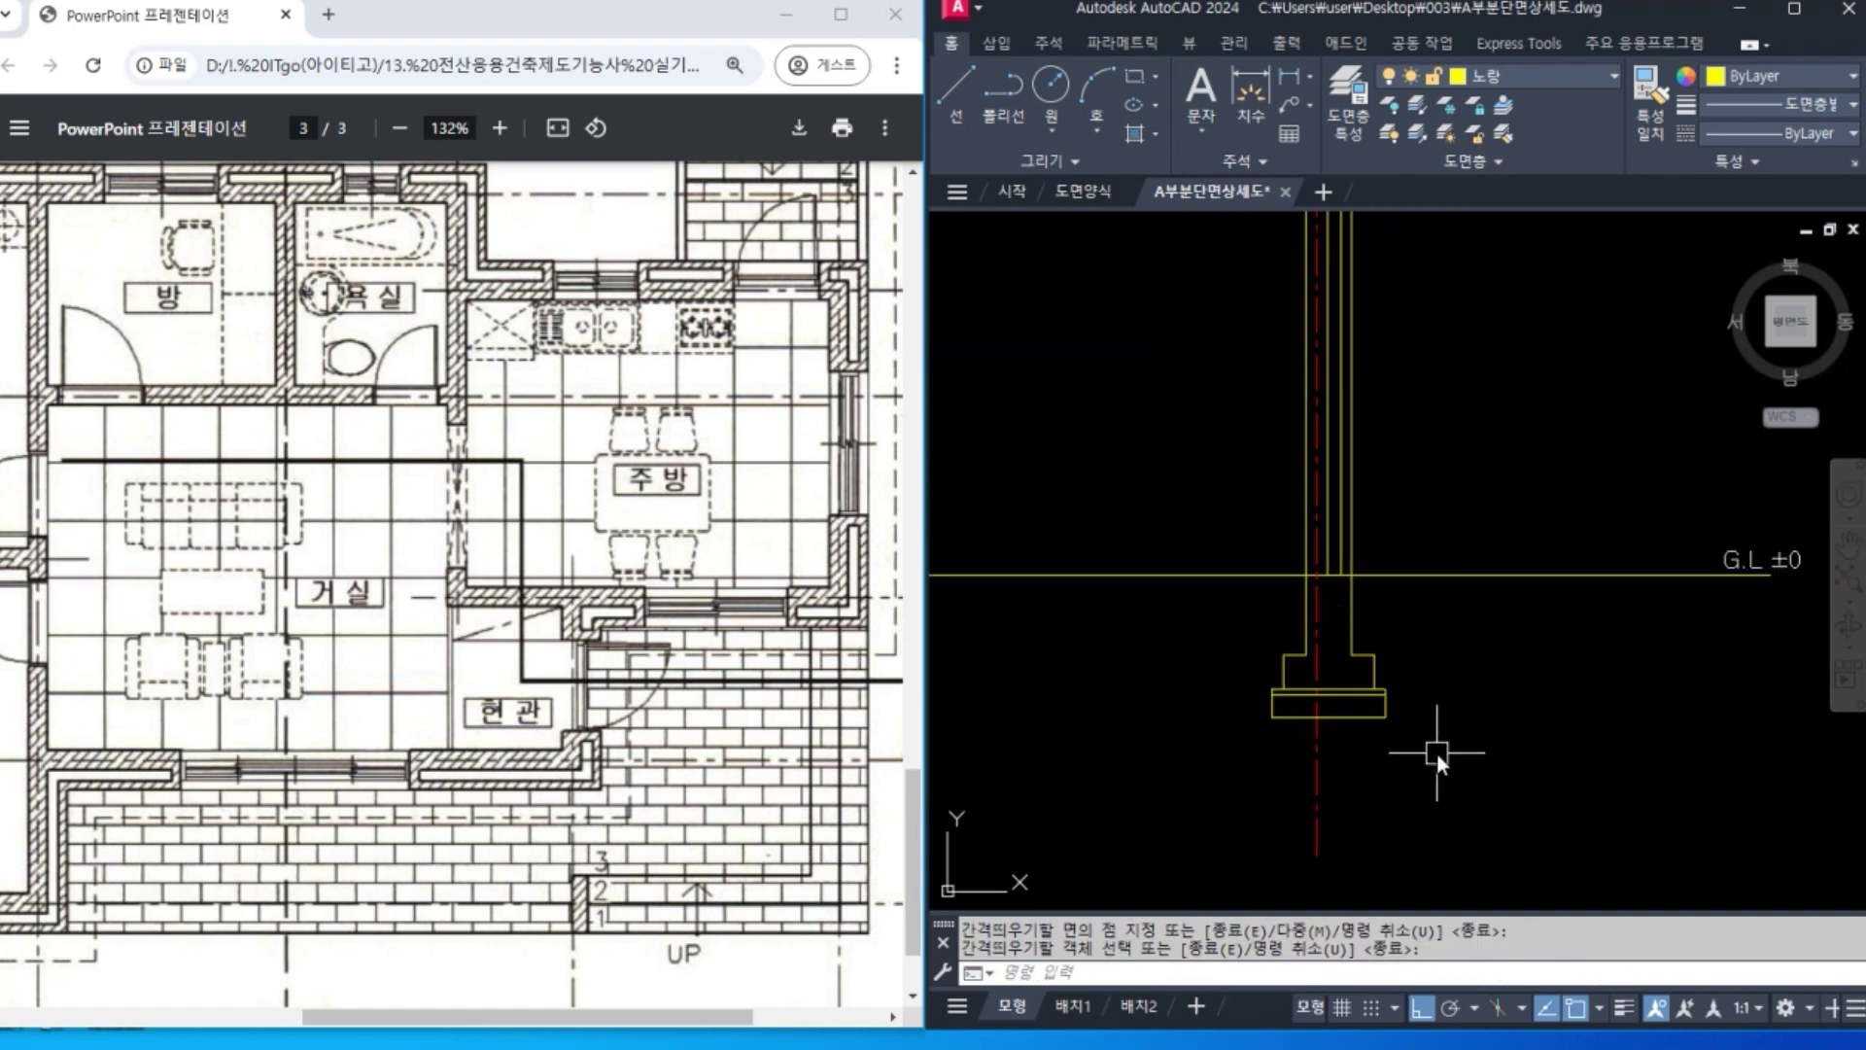
middle_click_drag(1443, 692, 1531, 689)
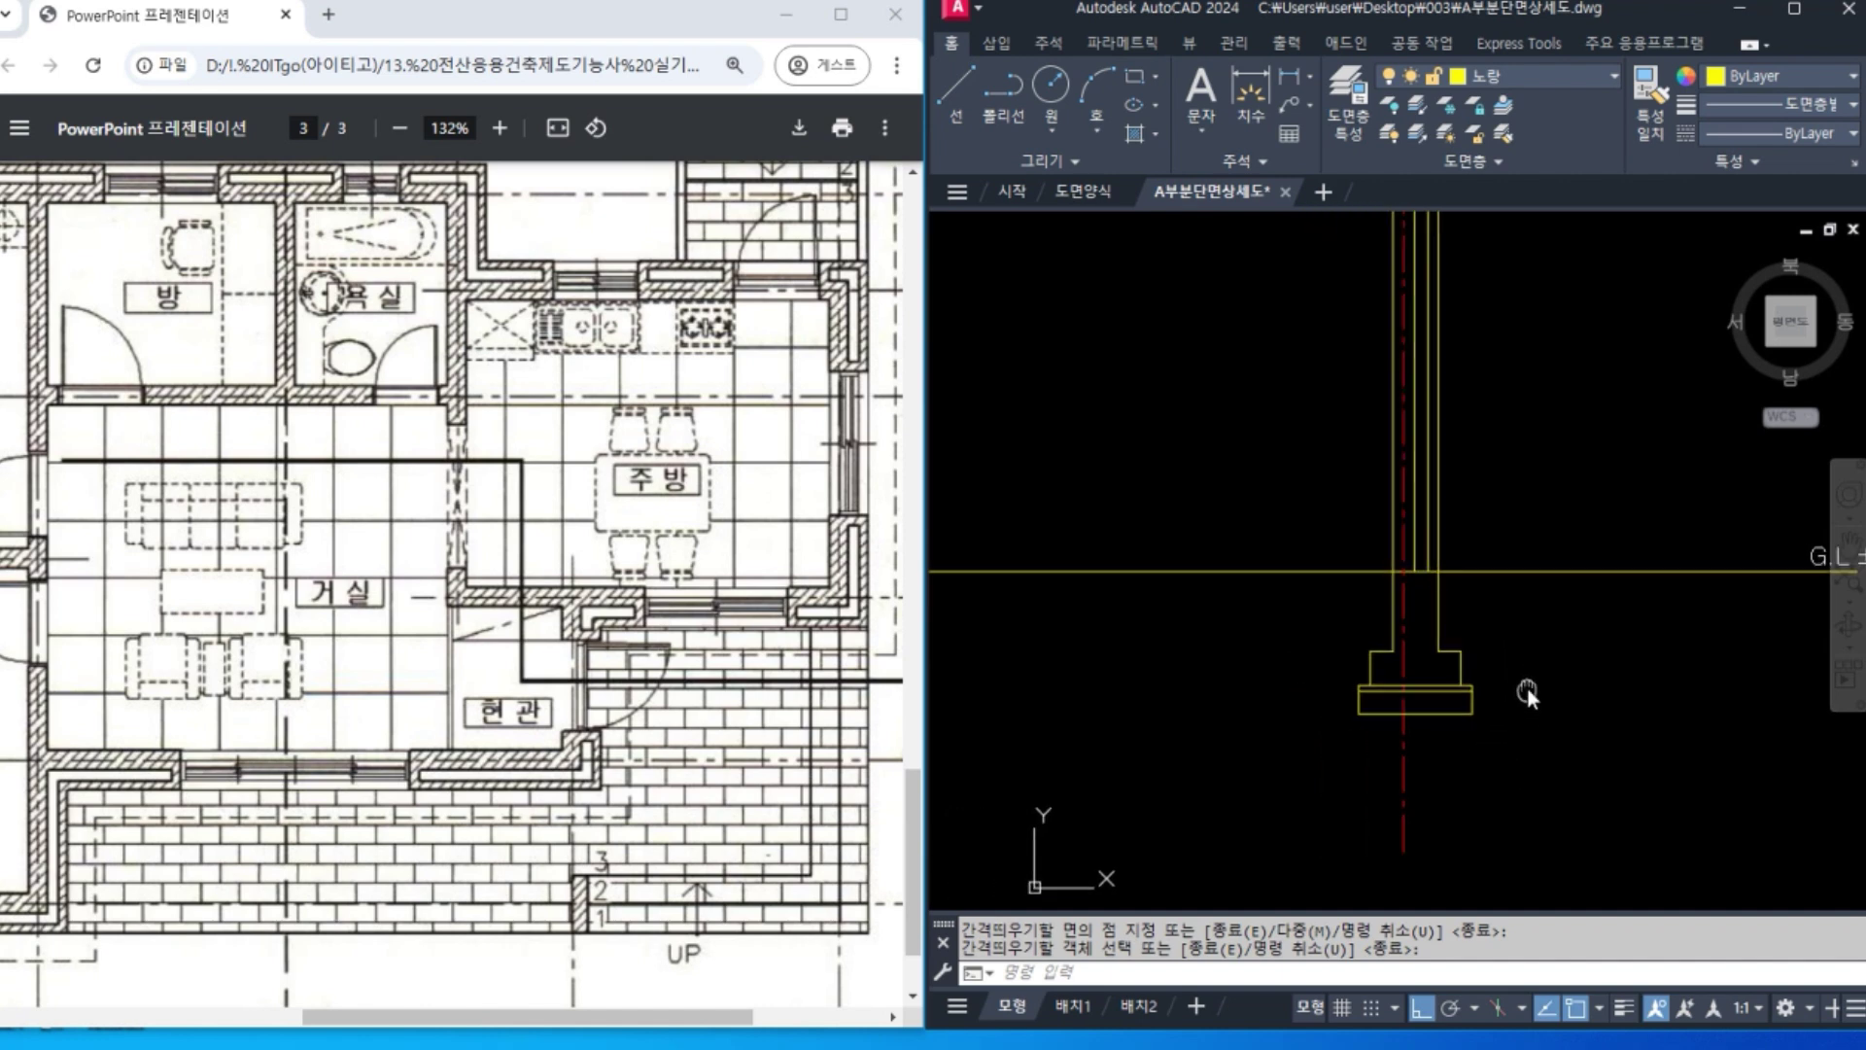
left_click(467, 720)
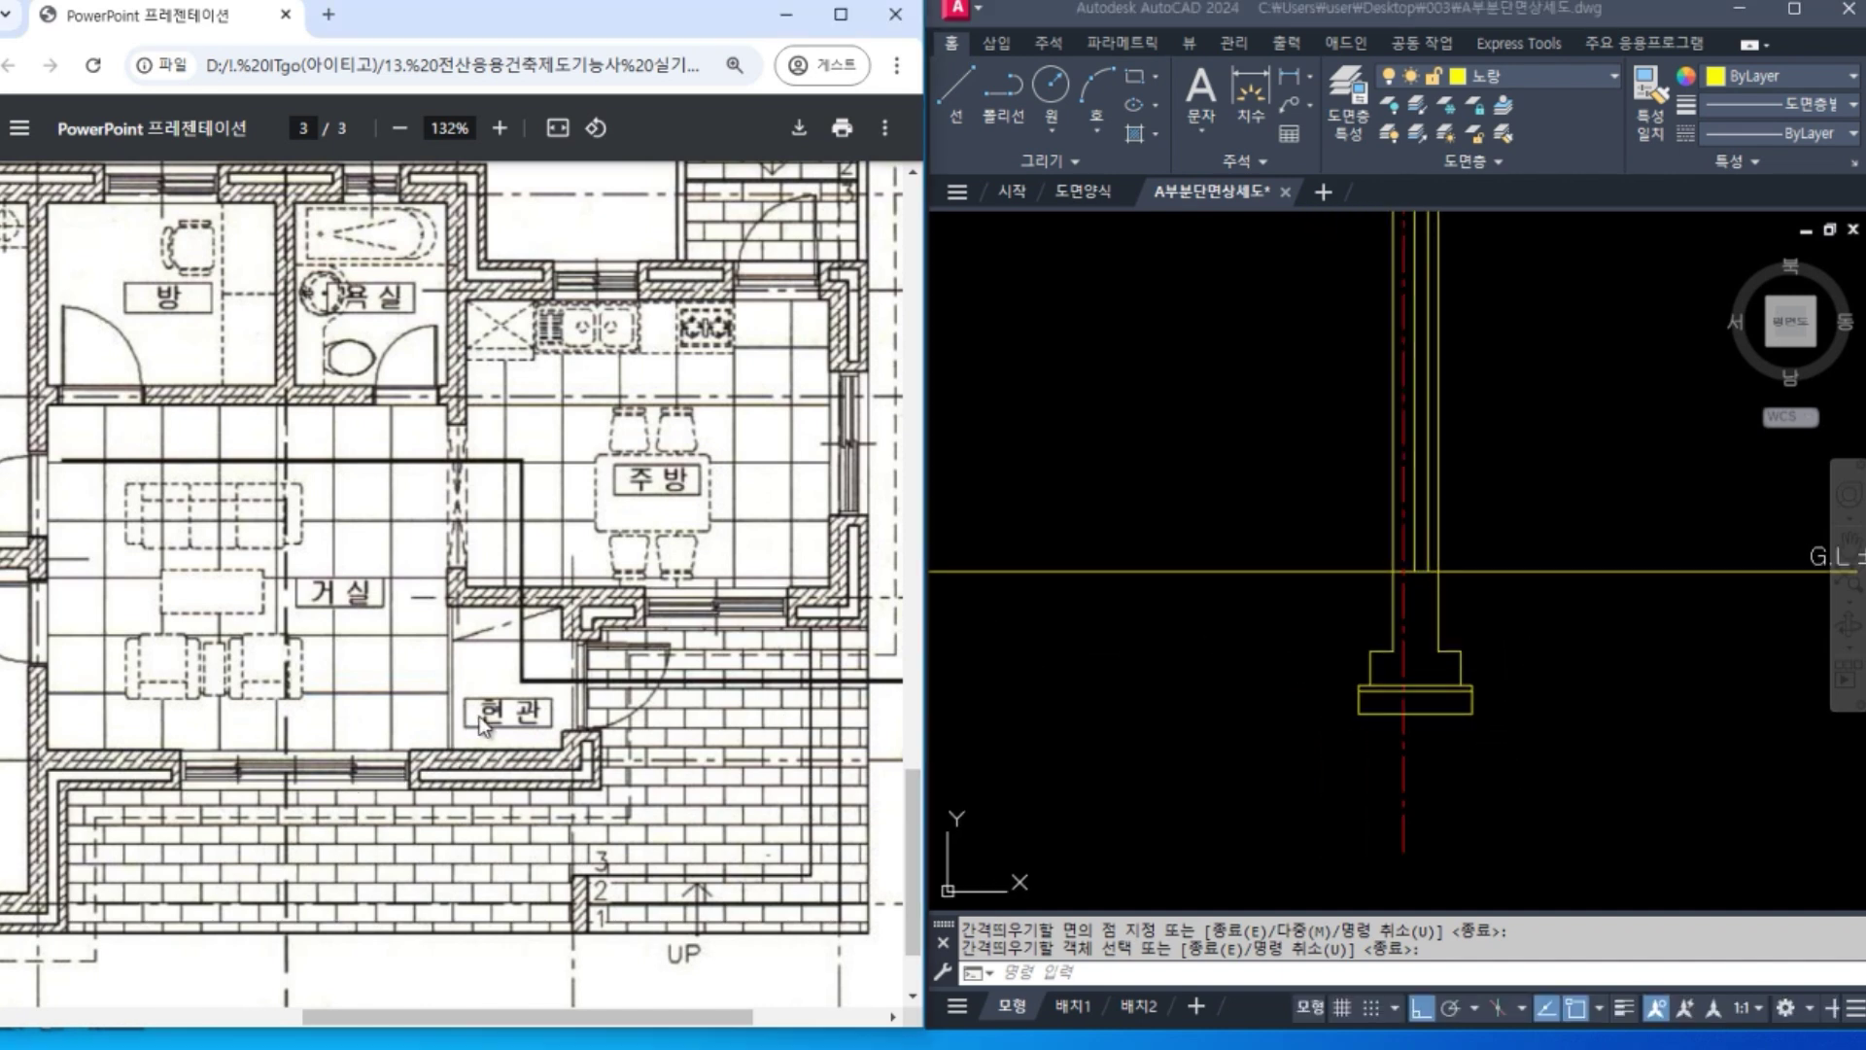
scroll(480, 714, "down", 2)
scroll(480, 715, "down", 2)
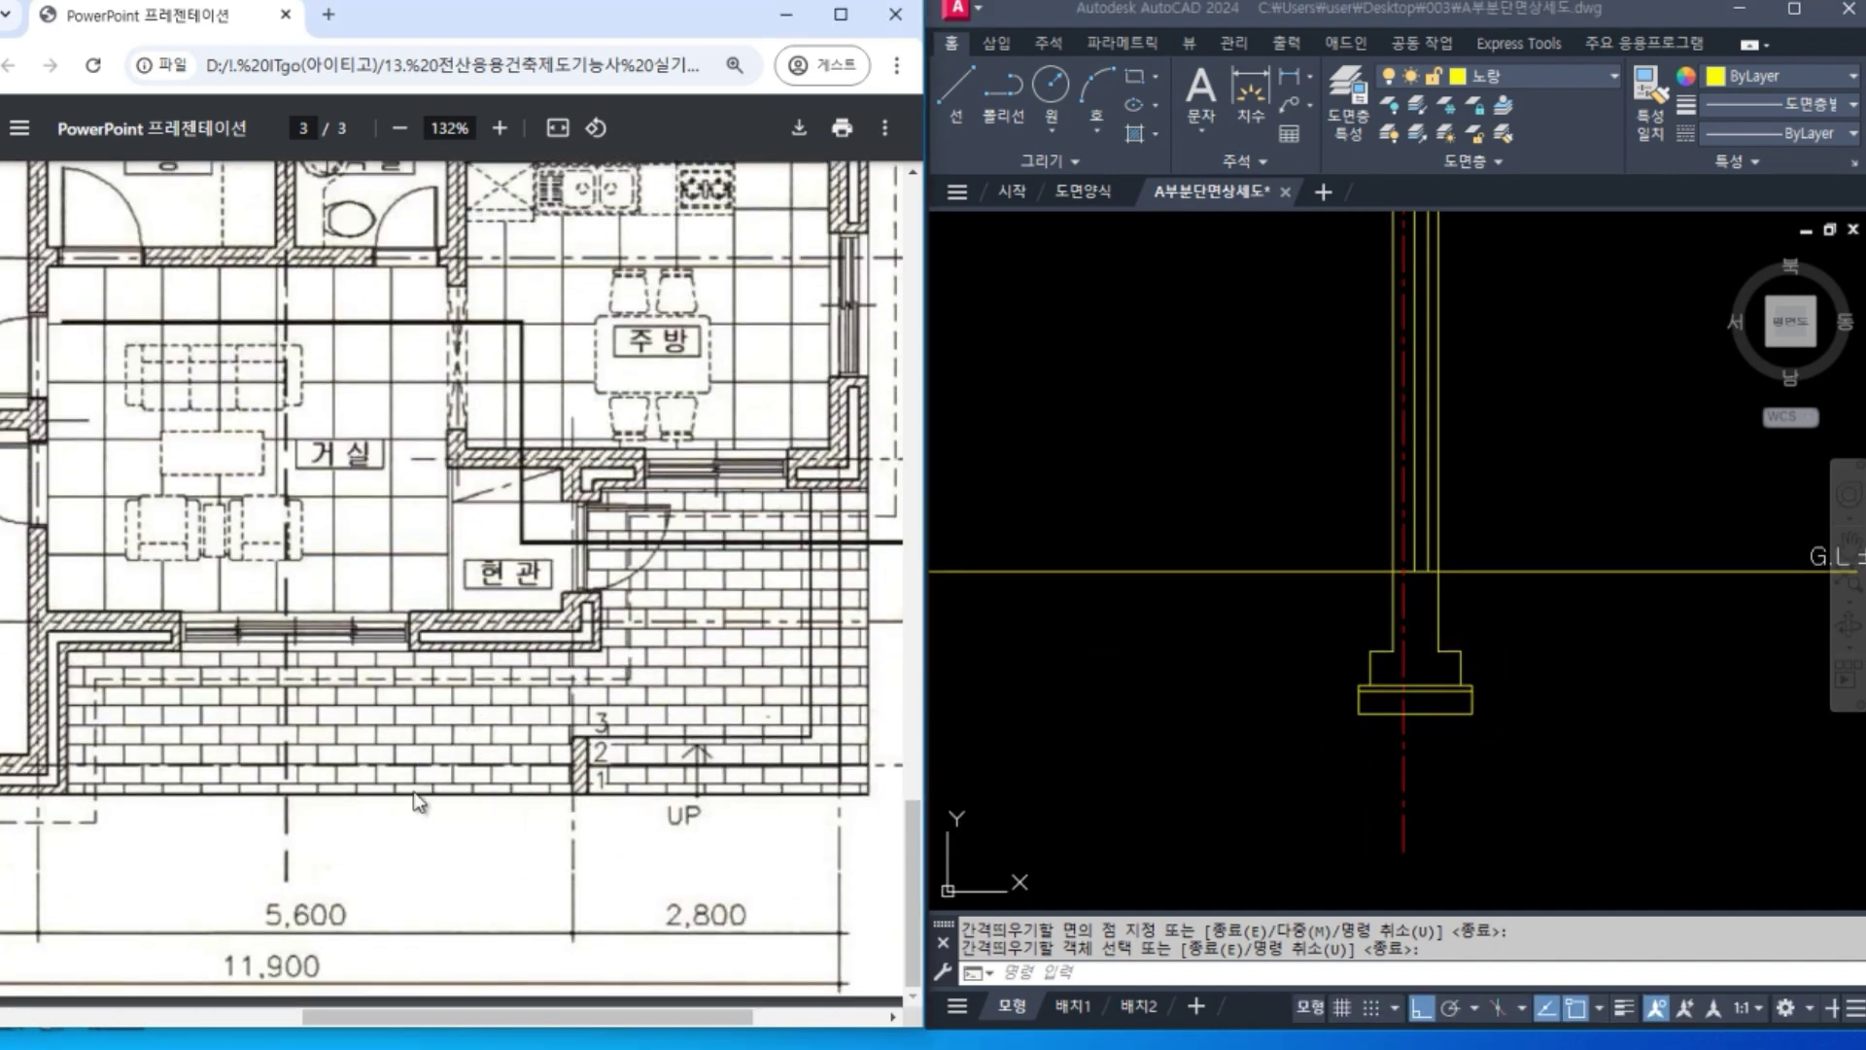
scroll(481, 466, "up", 5)
scroll(488, 463, "down", 2)
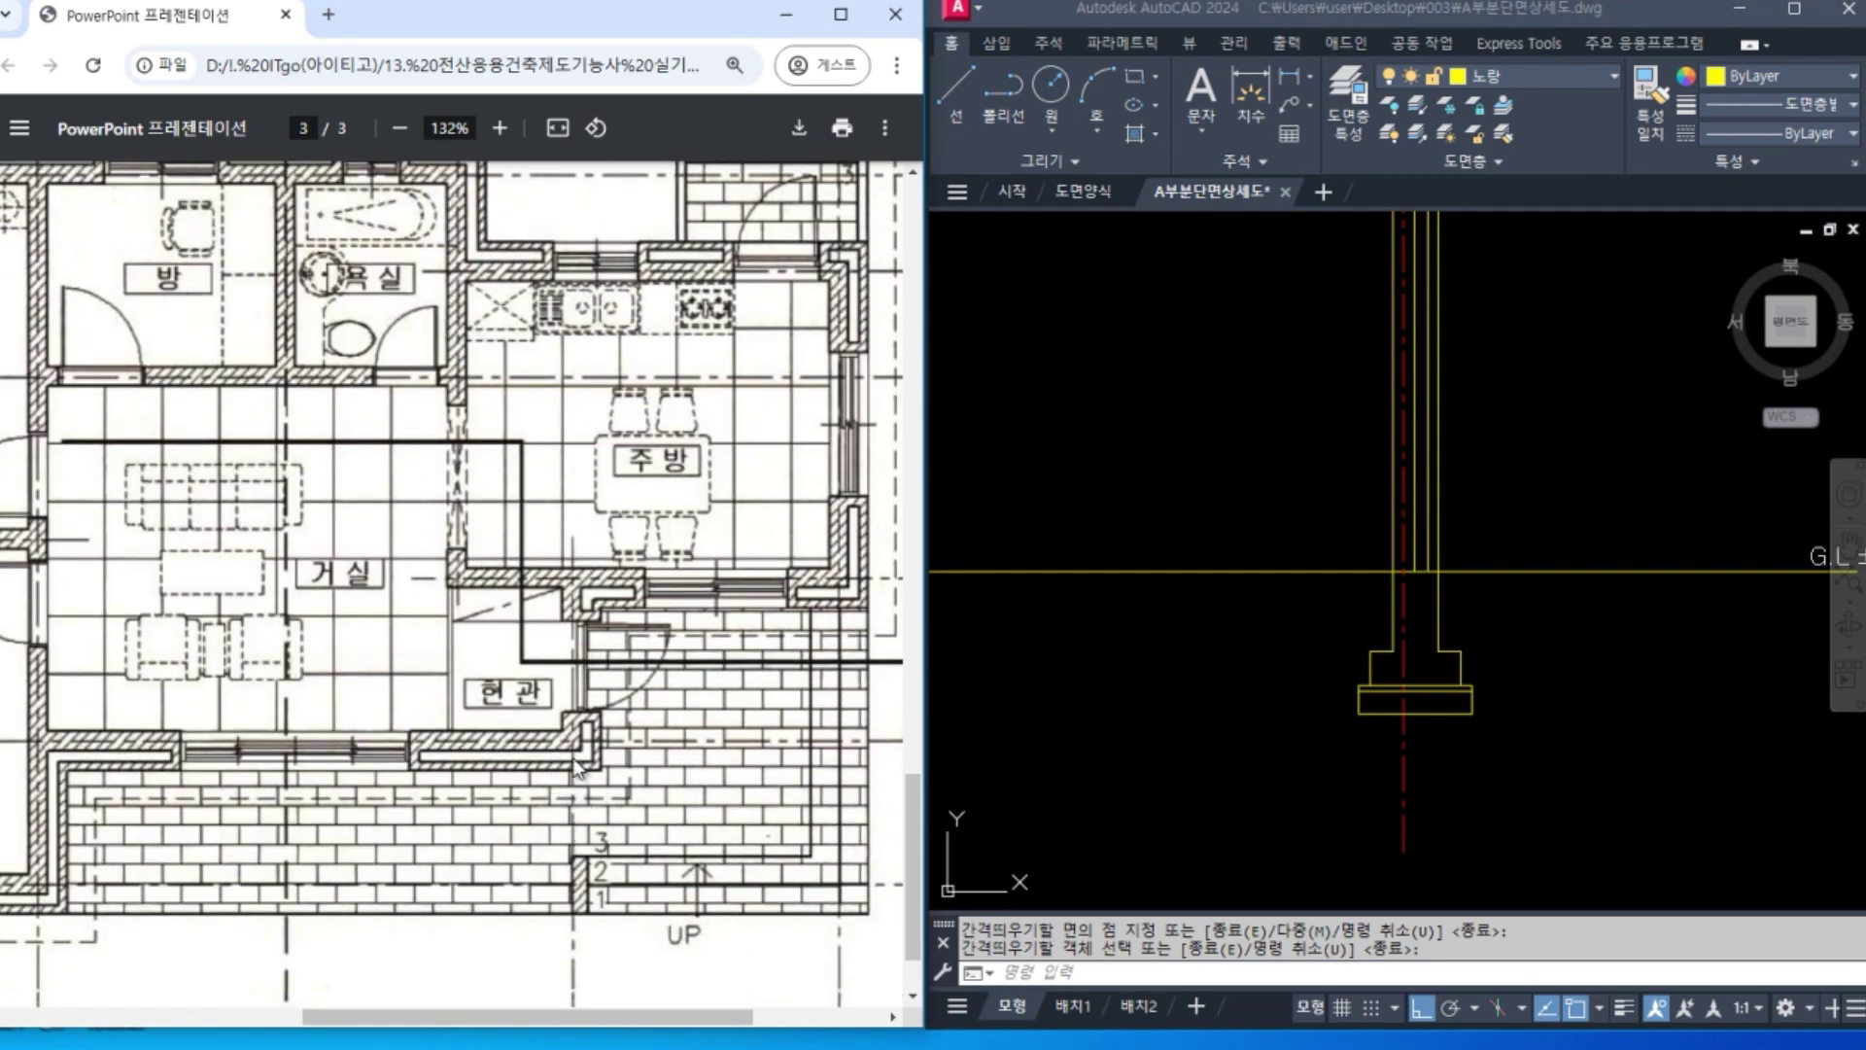
scroll(576, 767, "down", 1)
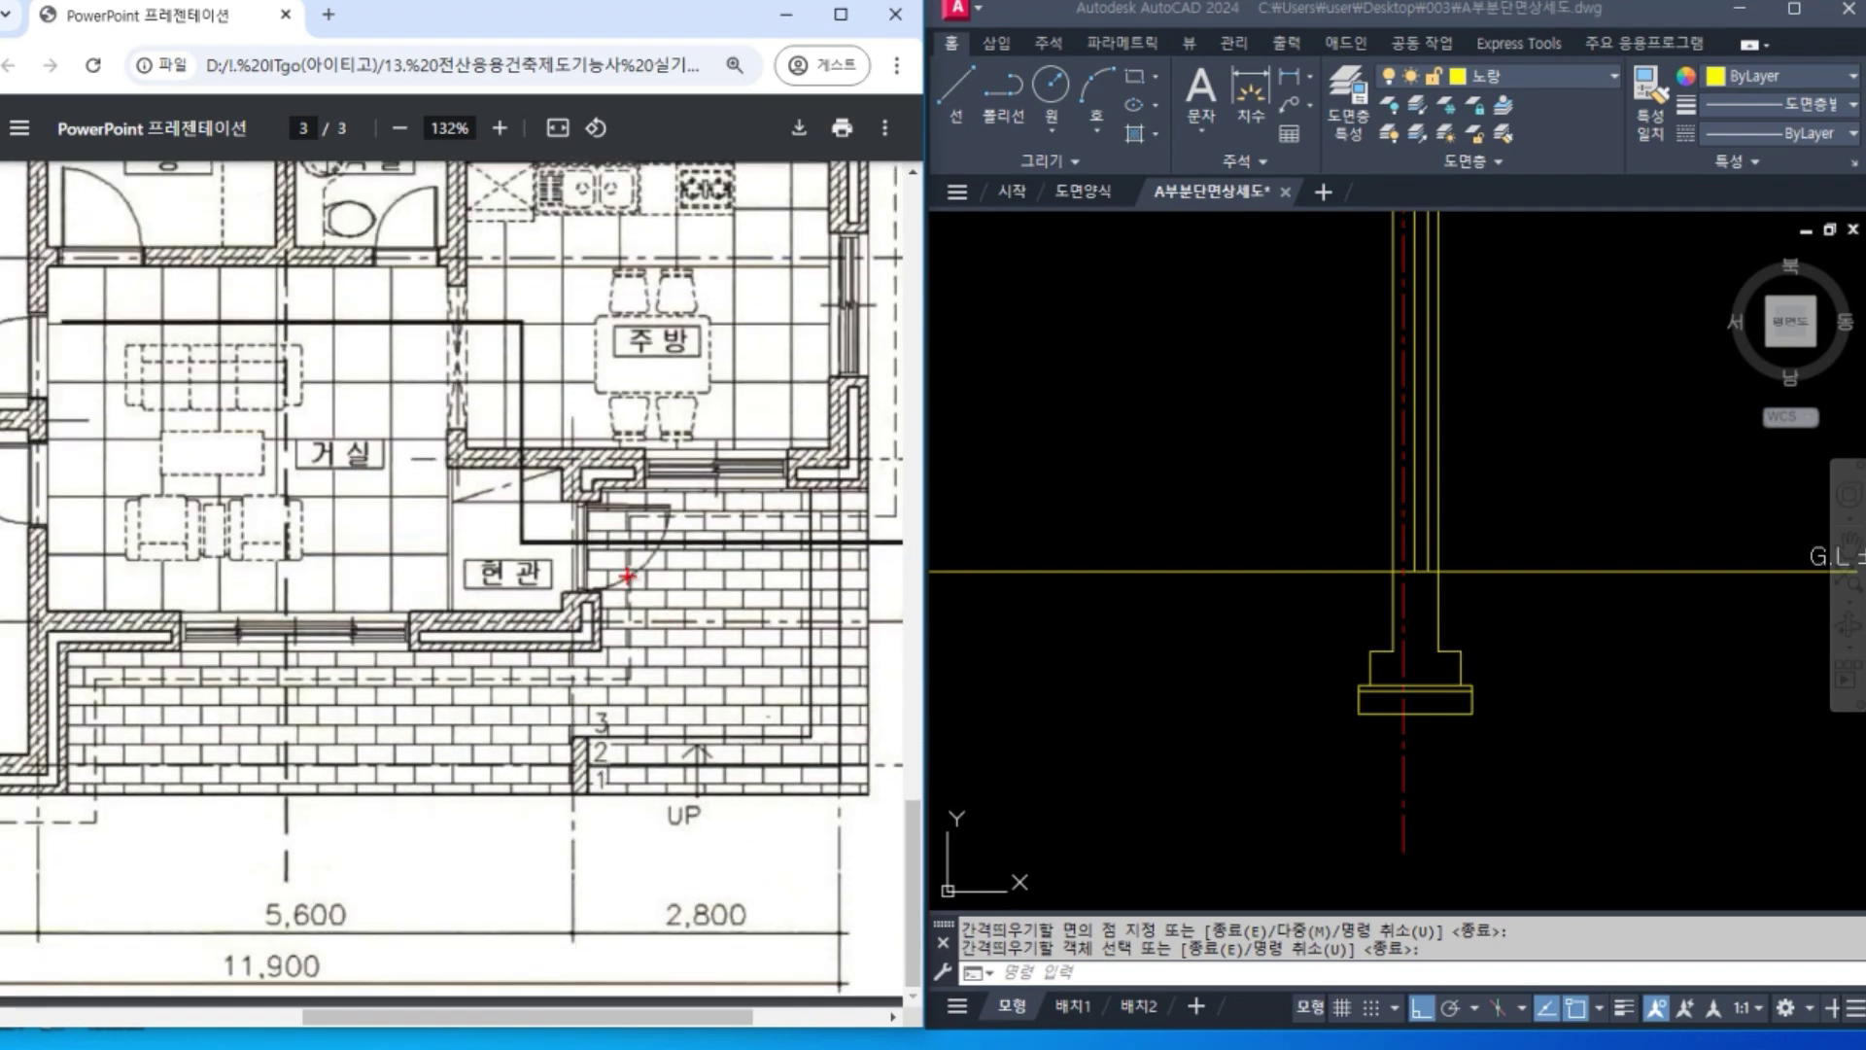
Offset the footing wall's red centerline 2800 to the right, using the outer bay dimension on the floor plan.
left_click_drag(559, 449, 604, 940)
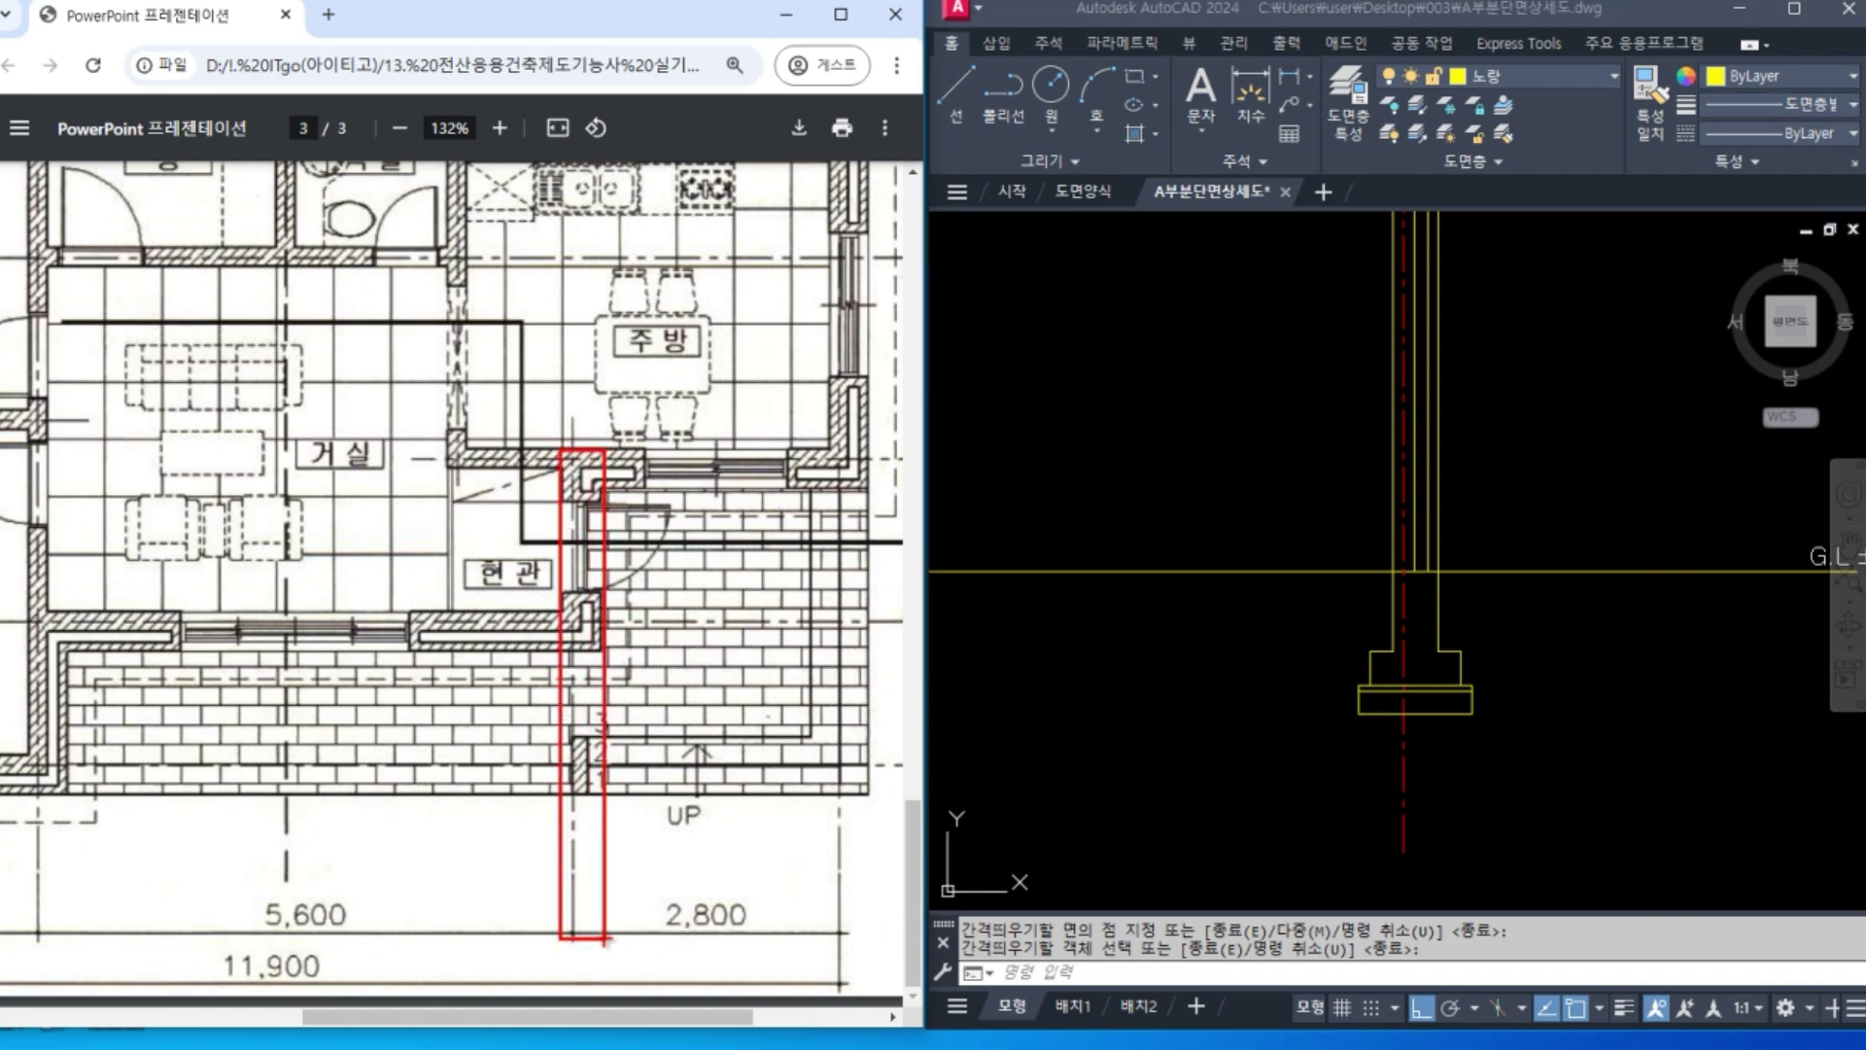
mouse_move(790, 942)
left_mouse_down()
mouse_move(665, 933)
mouse_move(727, 962)
left_mouse_up()
key("Escape")
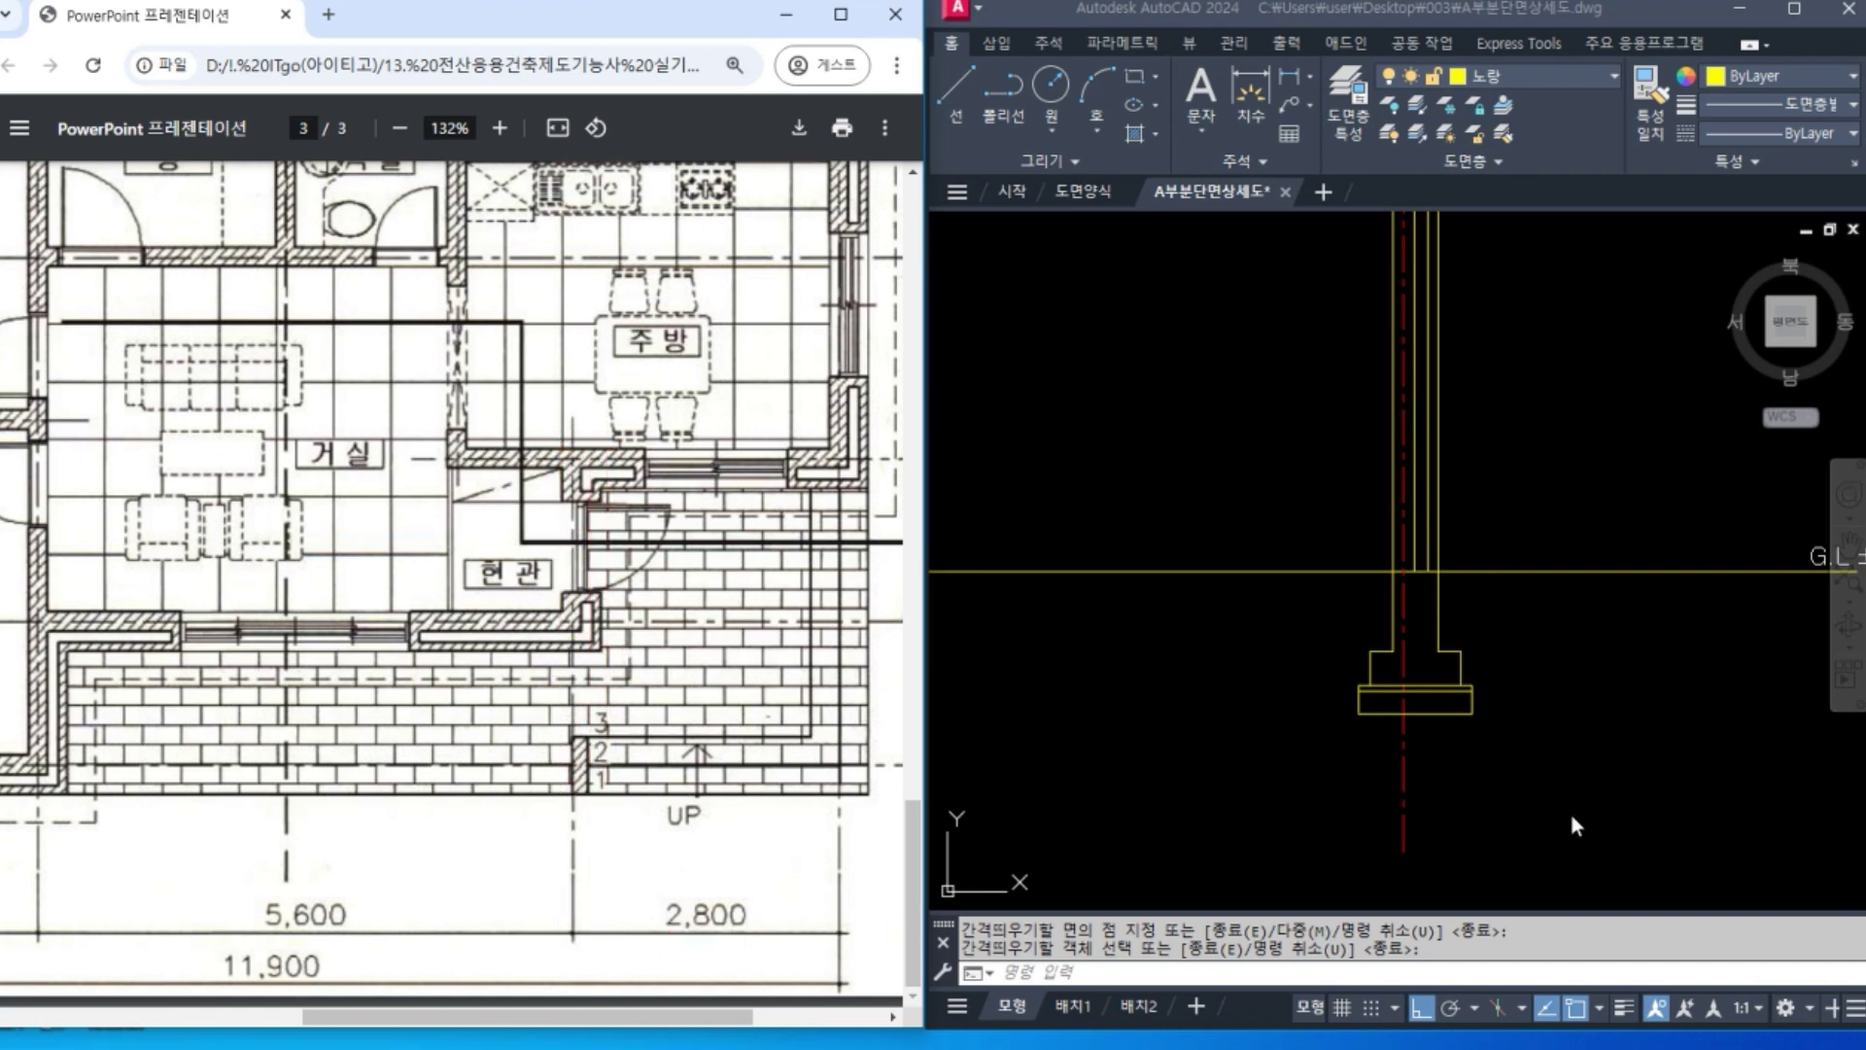
left_click(1585, 810)
mouse_move(1585, 807)
middle_mouse_down()
mouse_move(1582, 758)
mouse_move(1448, 749)
middle_mouse_up()
type("o")
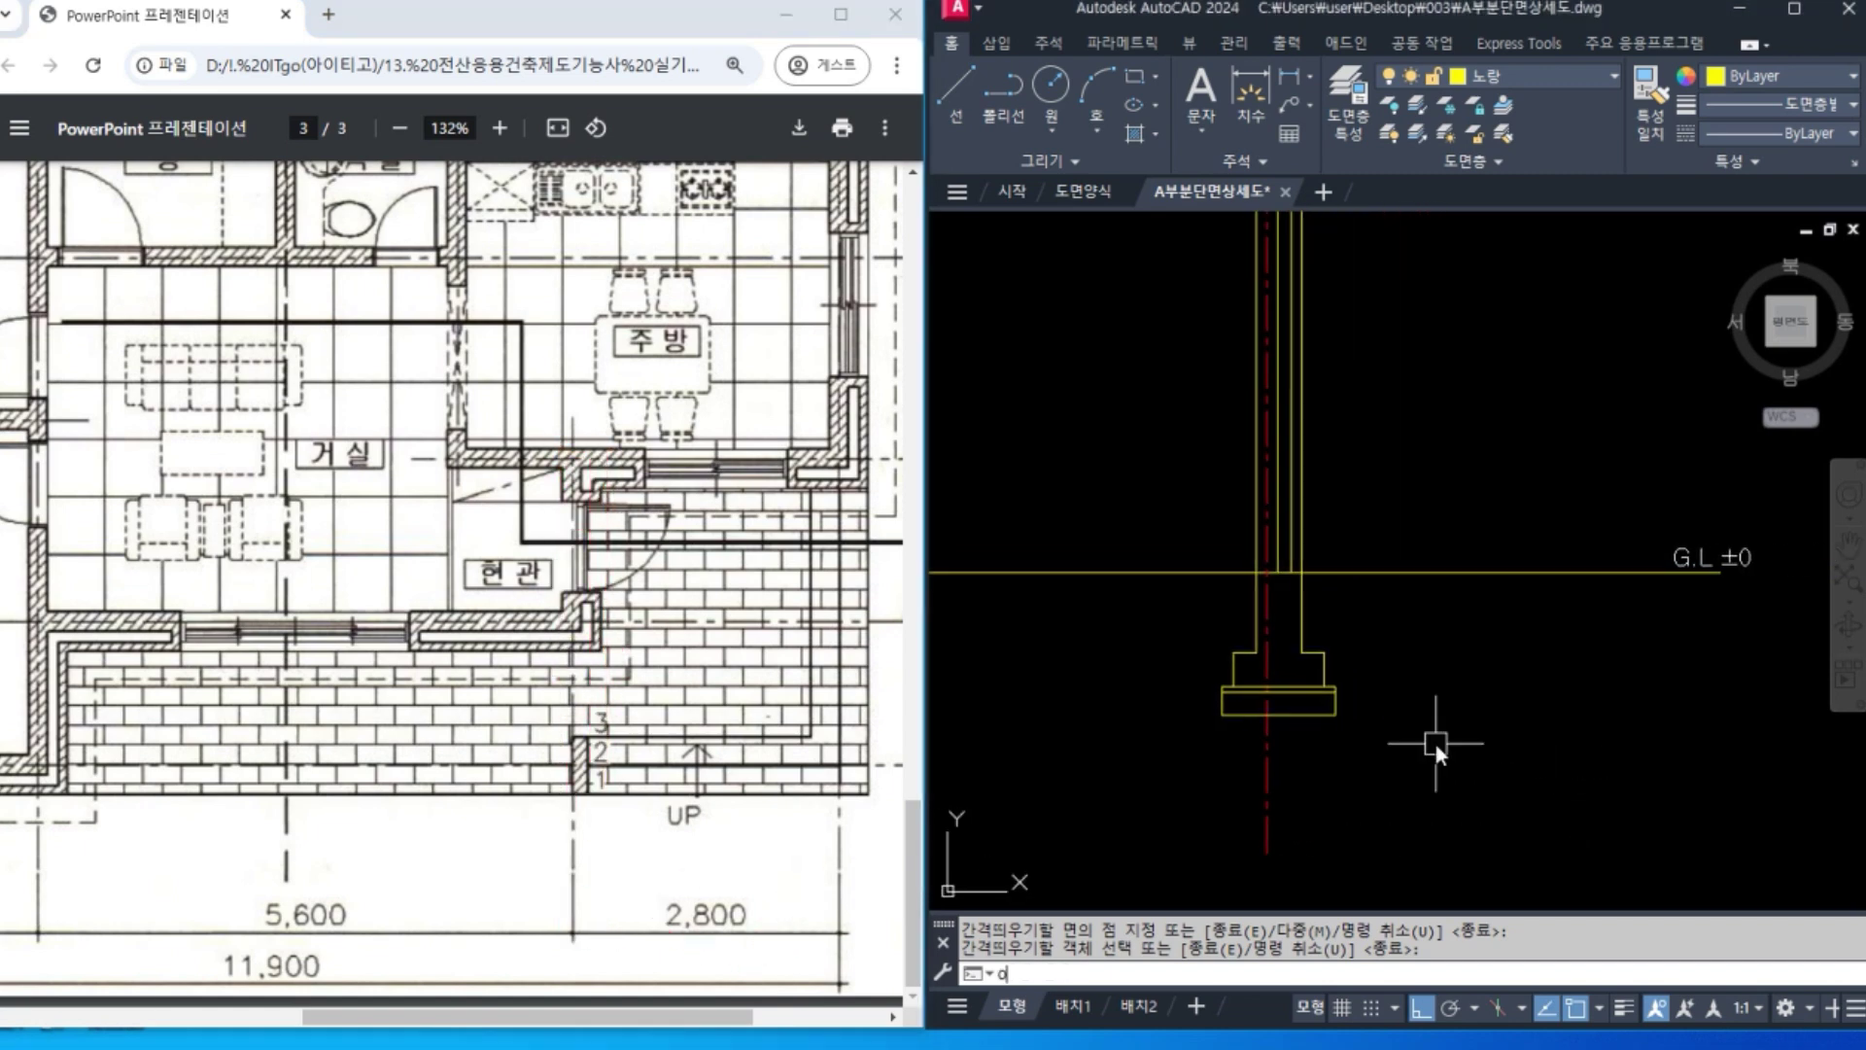
key("Return")
type("2800")
key("Return")
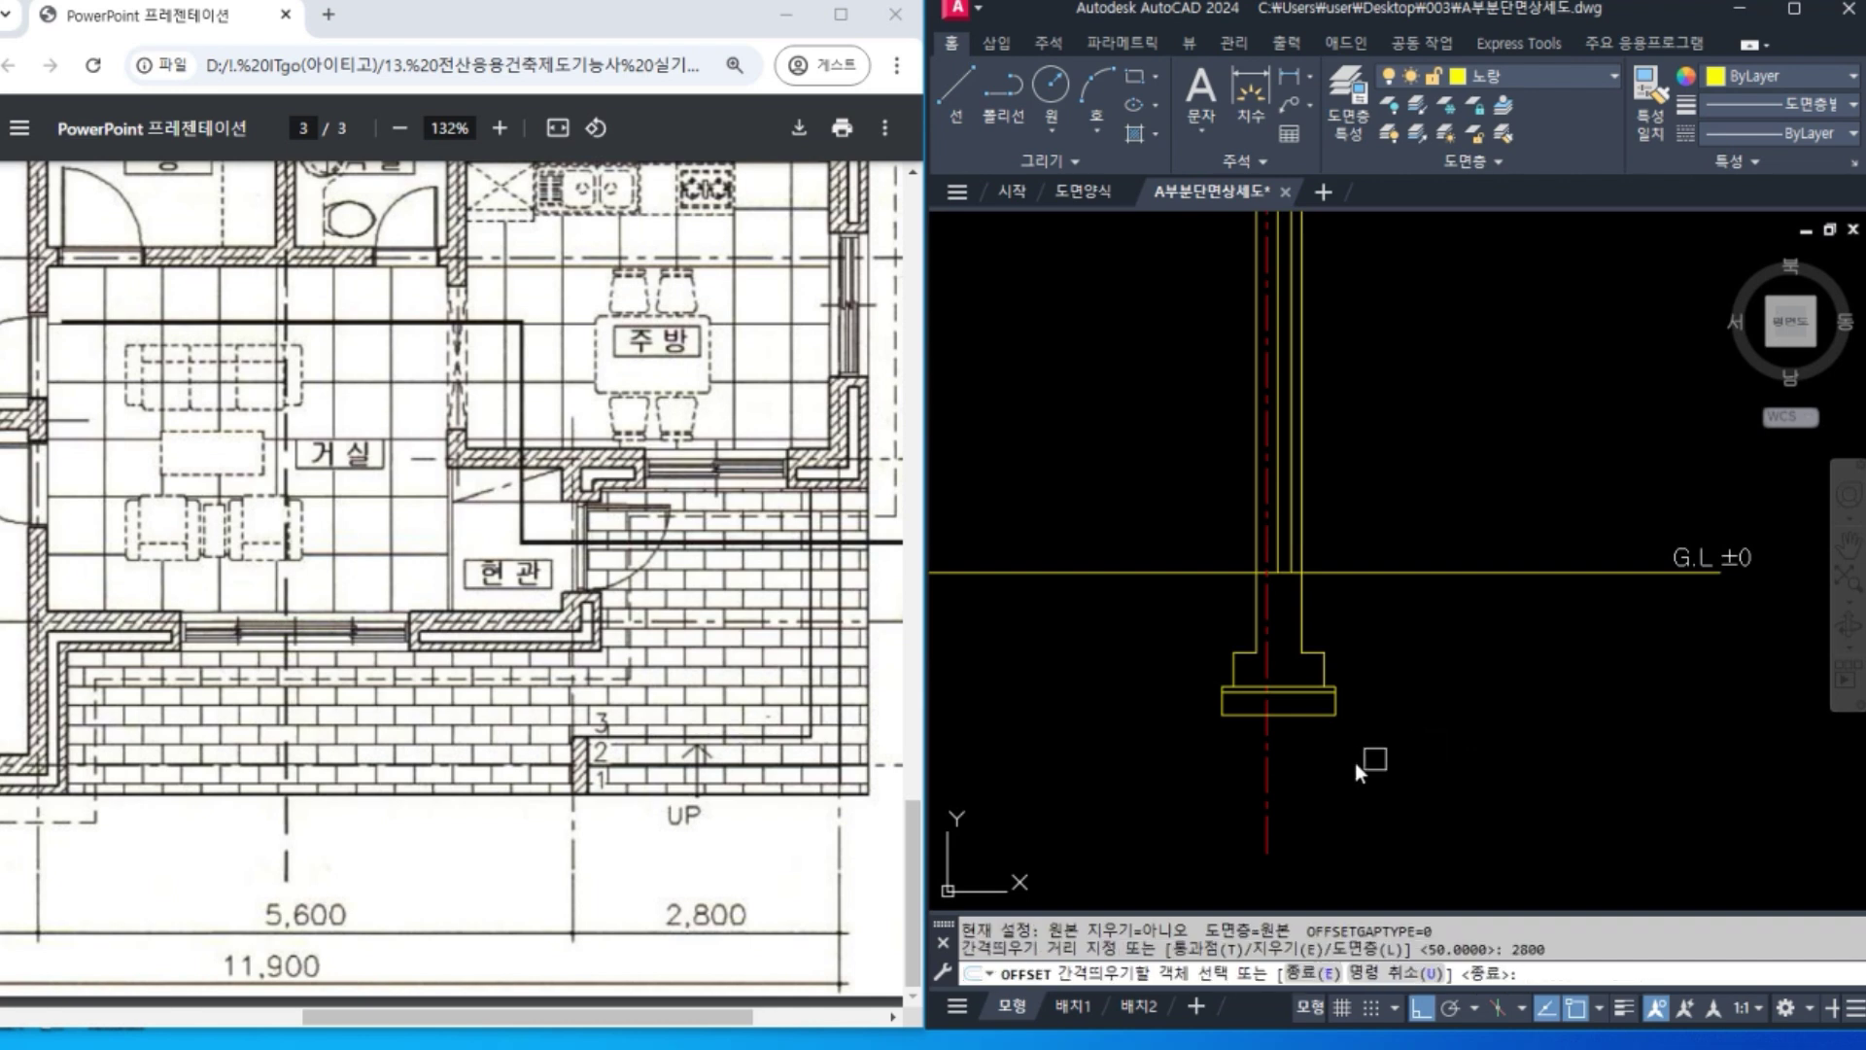
left_click(1262, 755)
left_click(1487, 749)
key("Return")
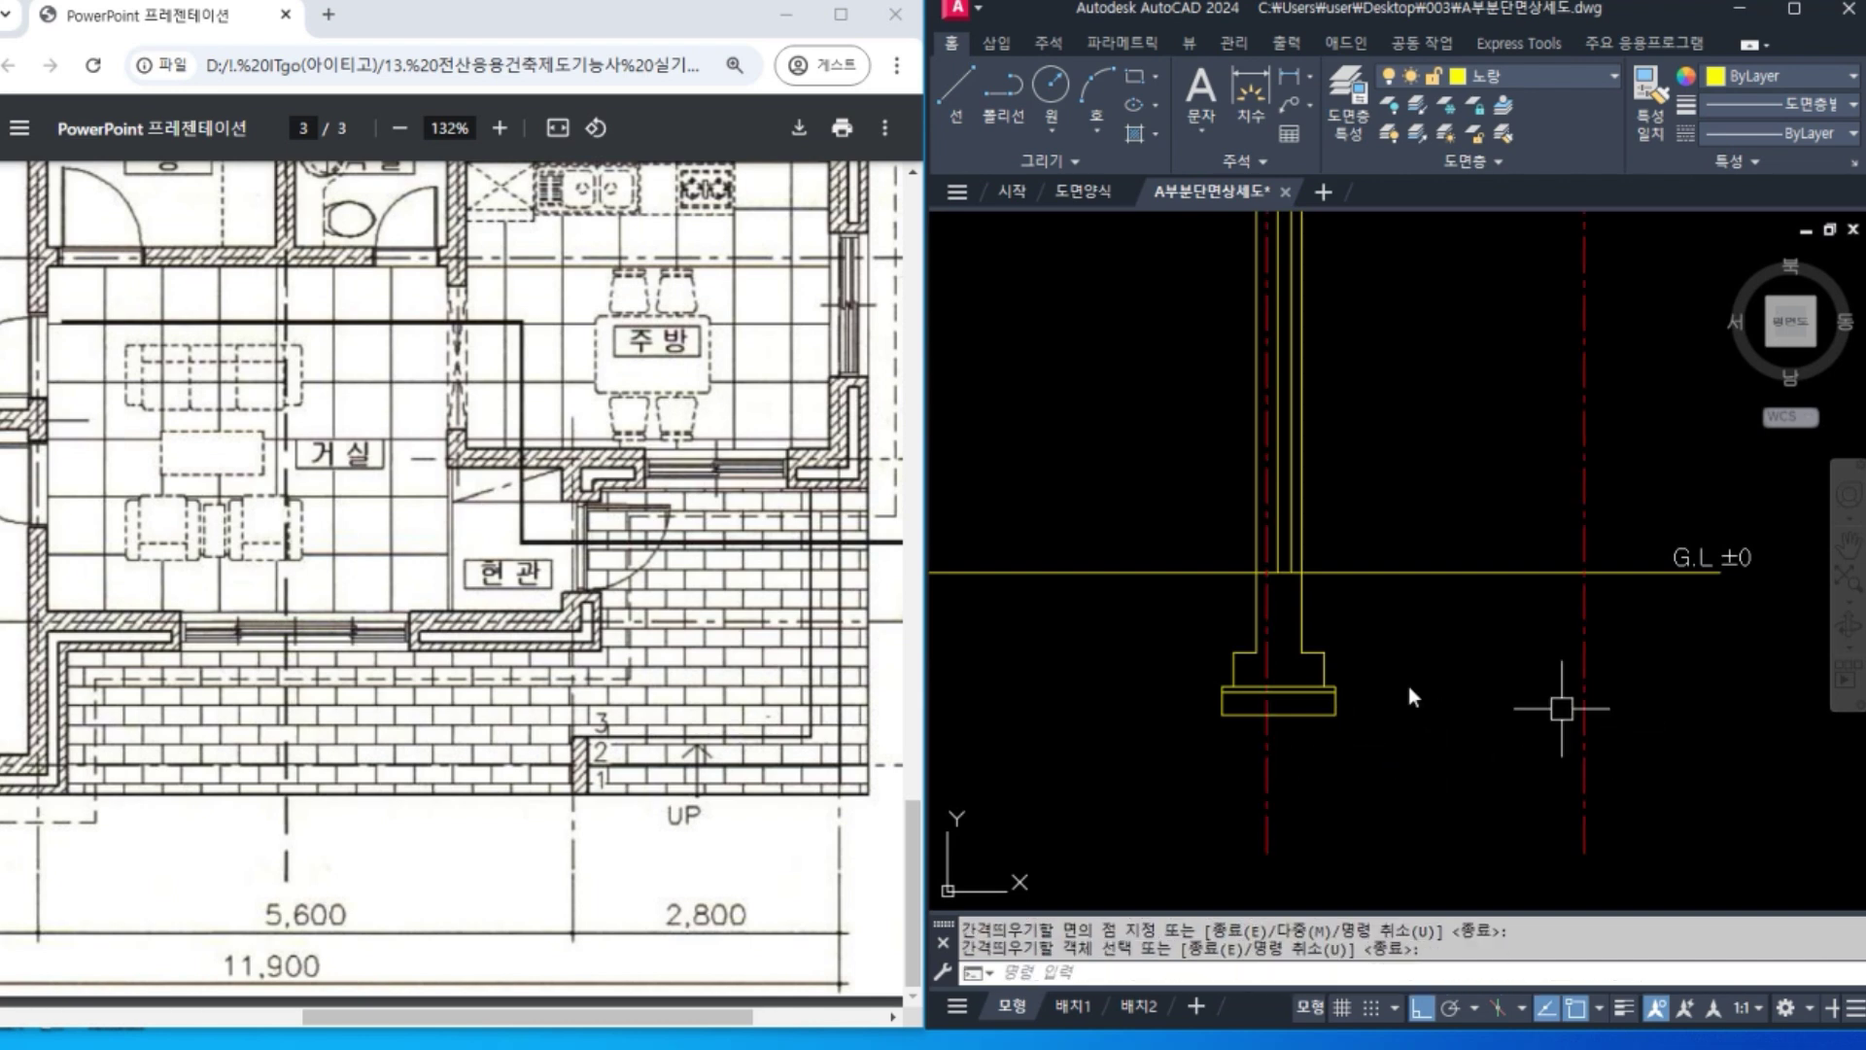
Examine the section cutting line and the outer wall edge beyond the entrance on the floor plan.
middle_click_drag(1626, 764, 1522, 767)
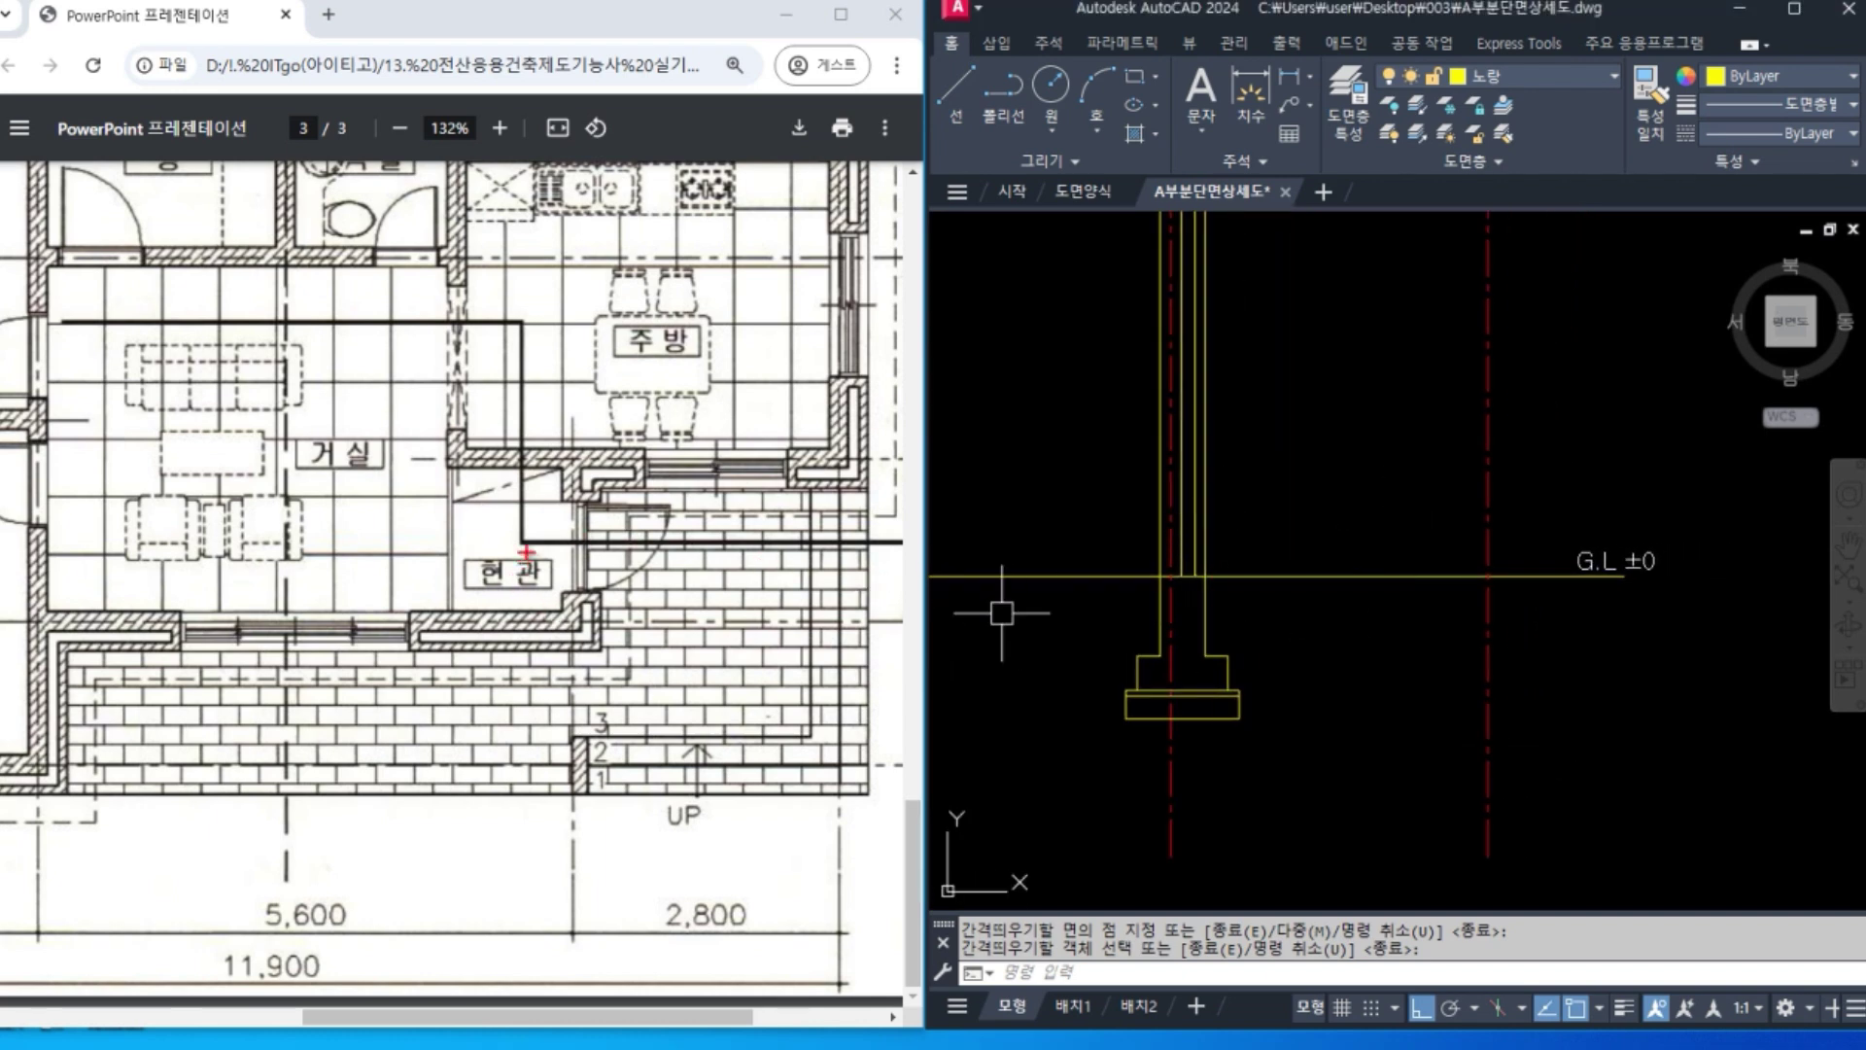
left_click_drag(533, 542, 927, 542, "shift")
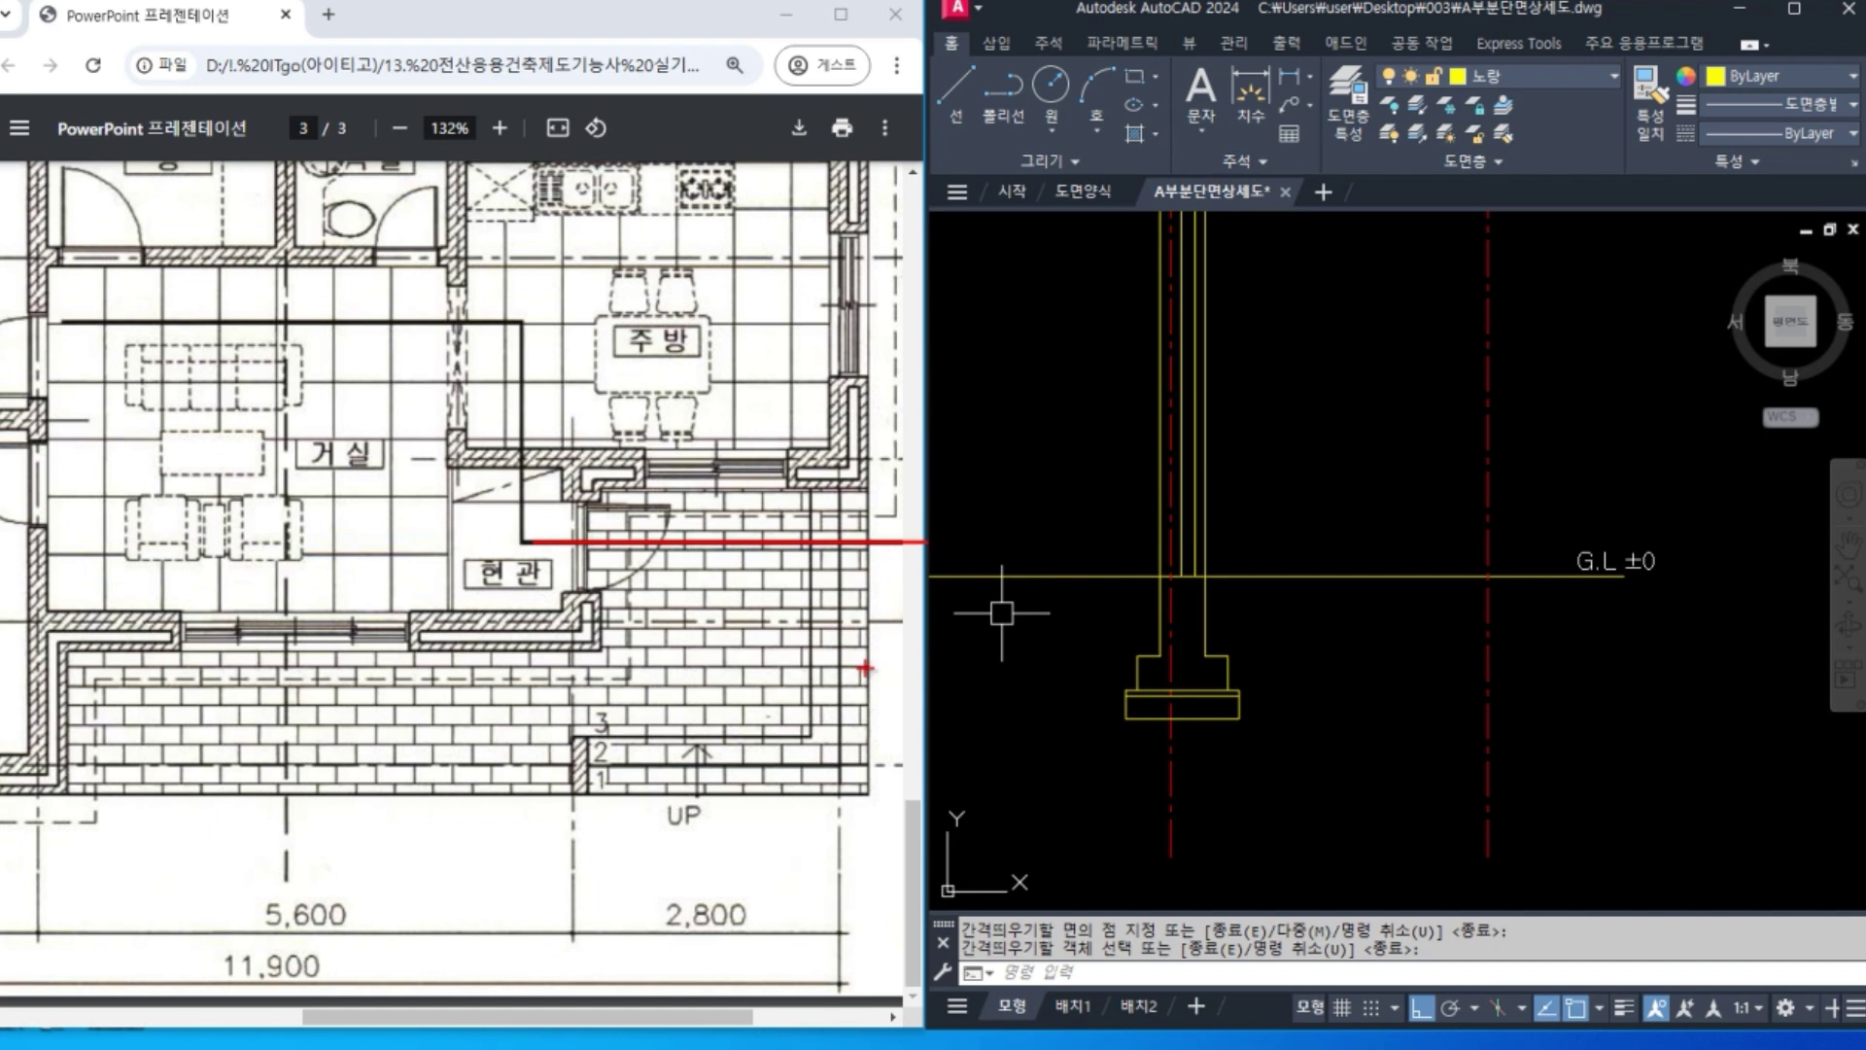
left_click_drag(865, 669, 871, 550)
left_click_drag(755, 498, 900, 497)
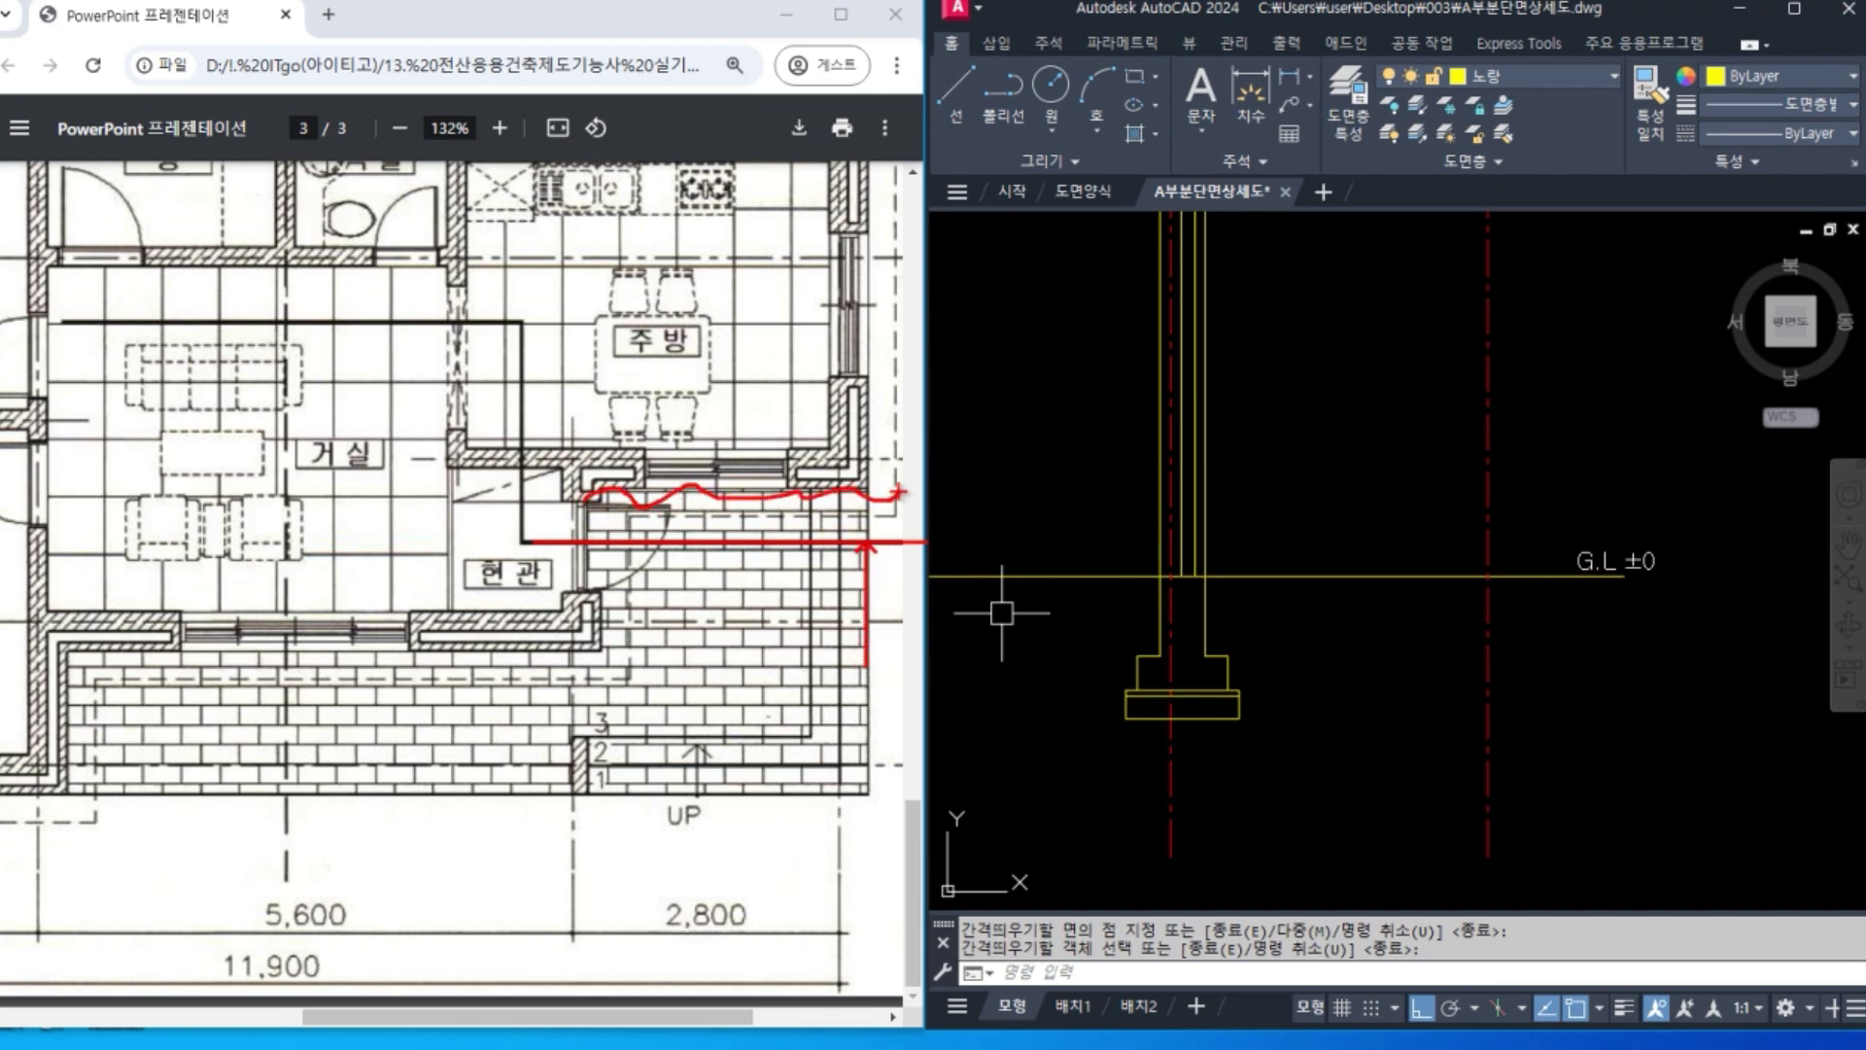
key("e")
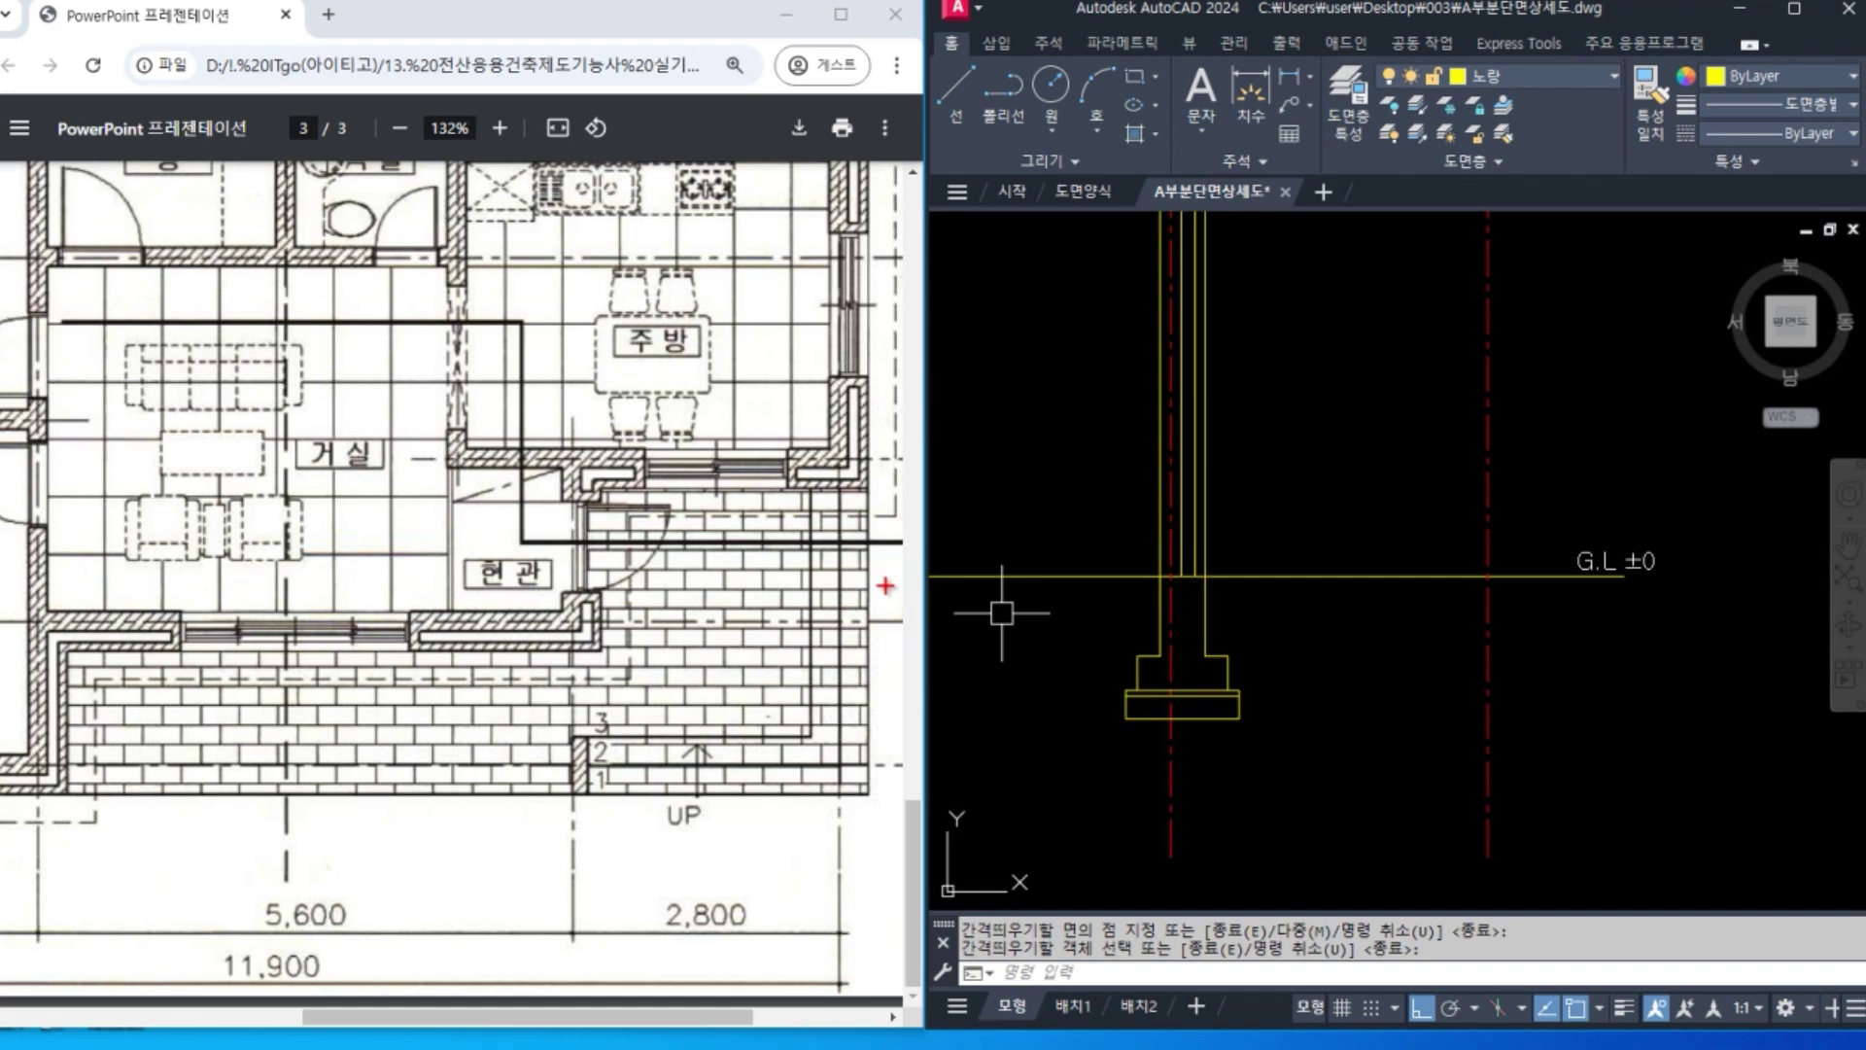
left_click_drag(867, 671, 871, 380)
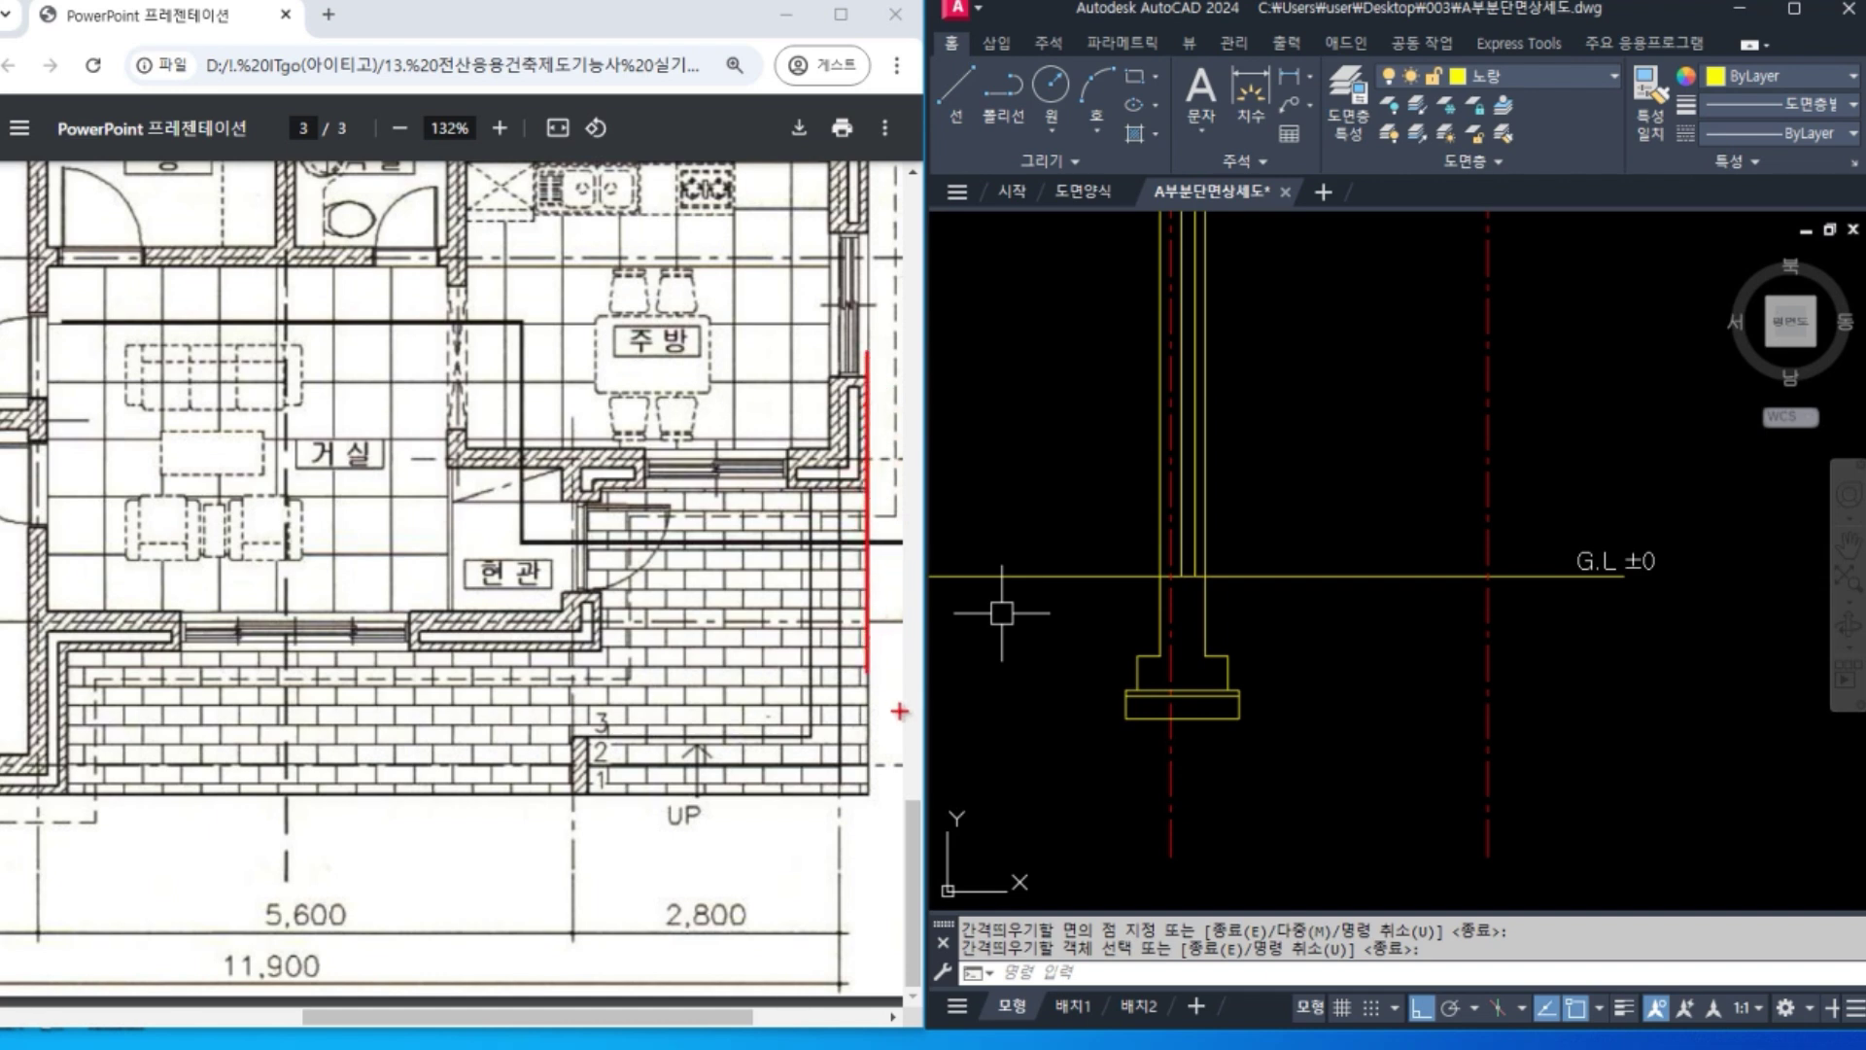
key("Escape")
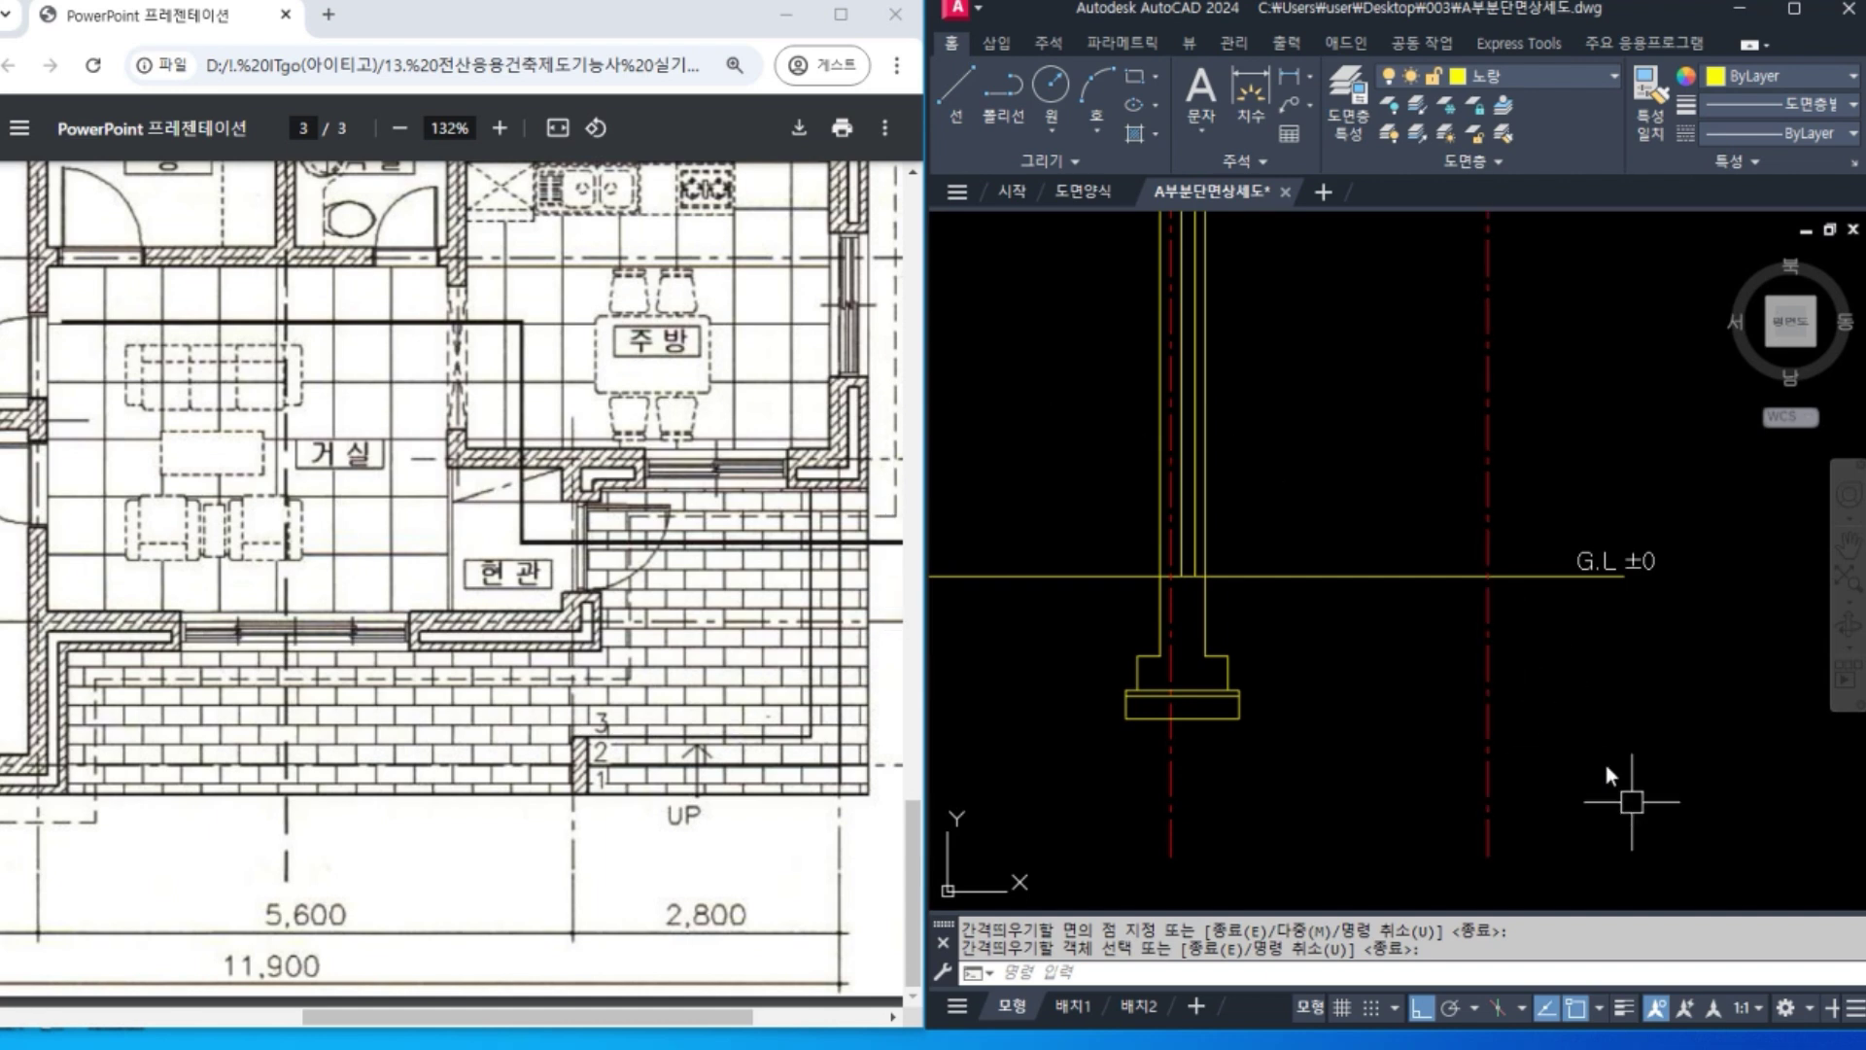
Make 흰색 the current layer and add a horizontal dimension below the footing from the wall's centerline to its outer face.
left_click(1520, 78)
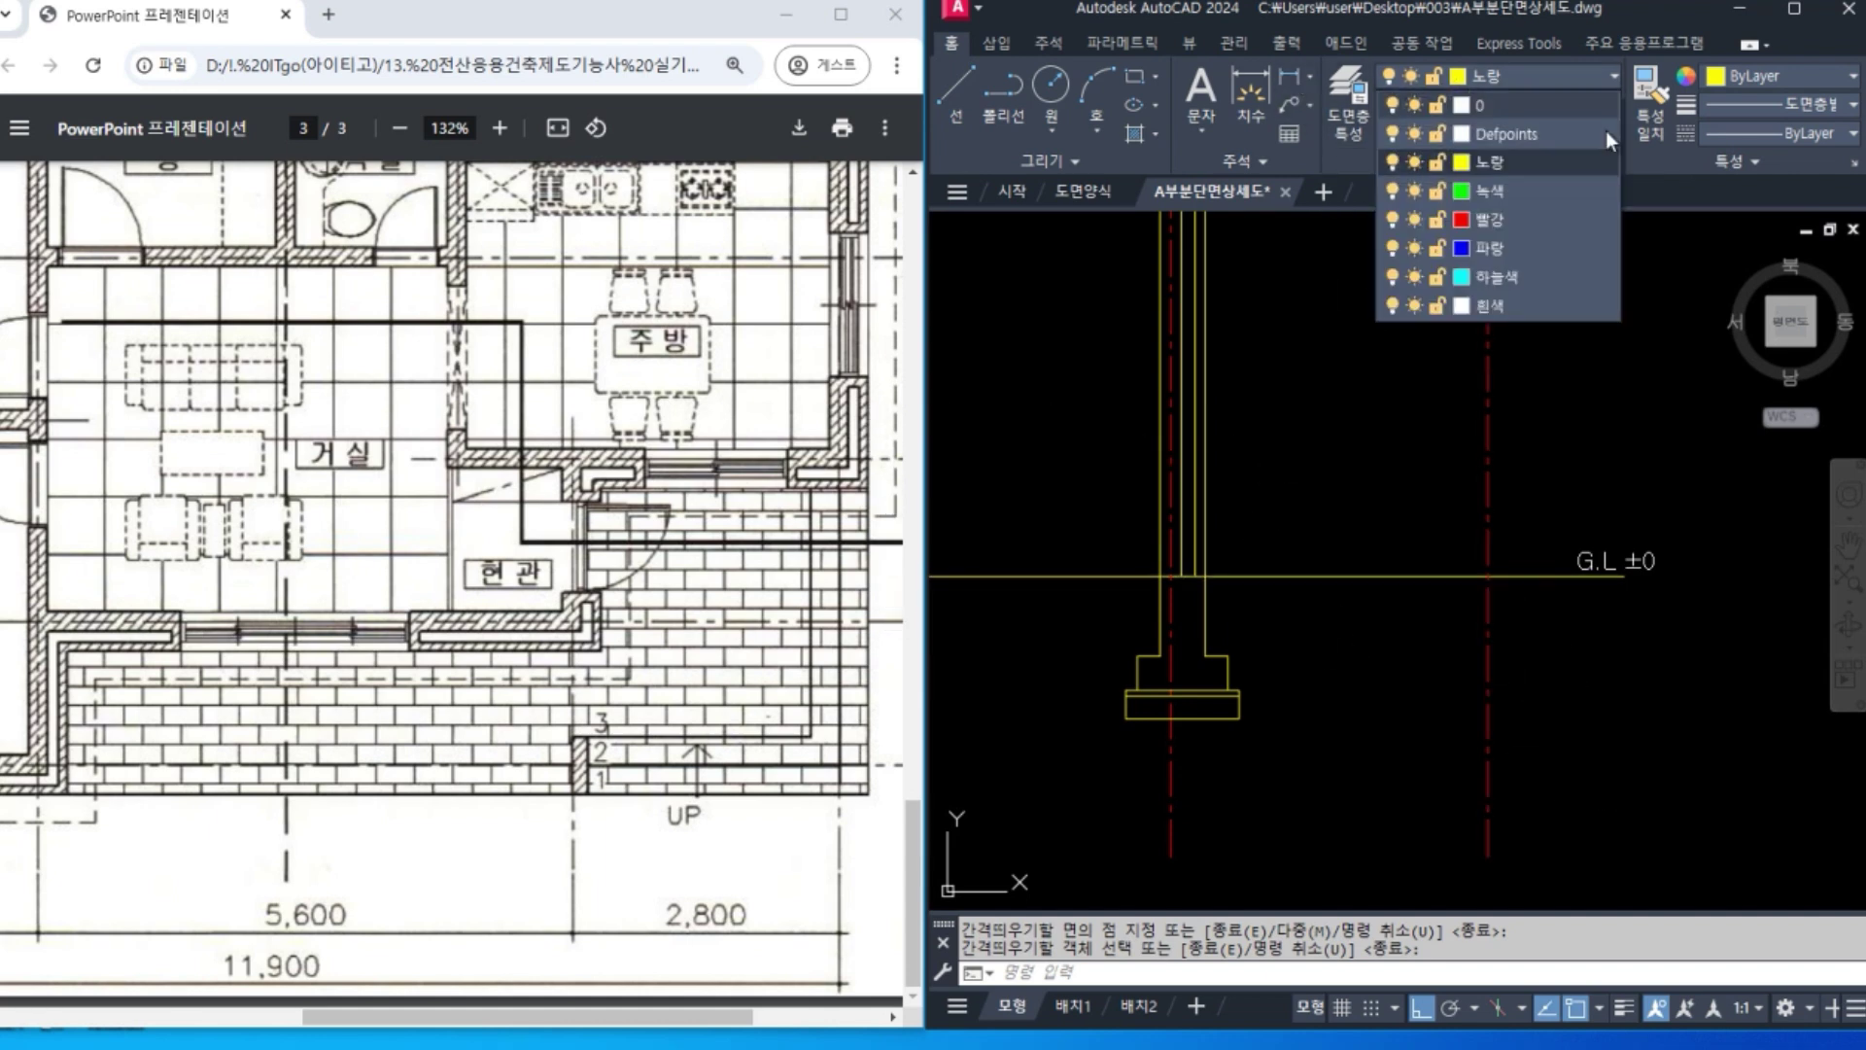
left_click(1530, 294)
left_click(1289, 76)
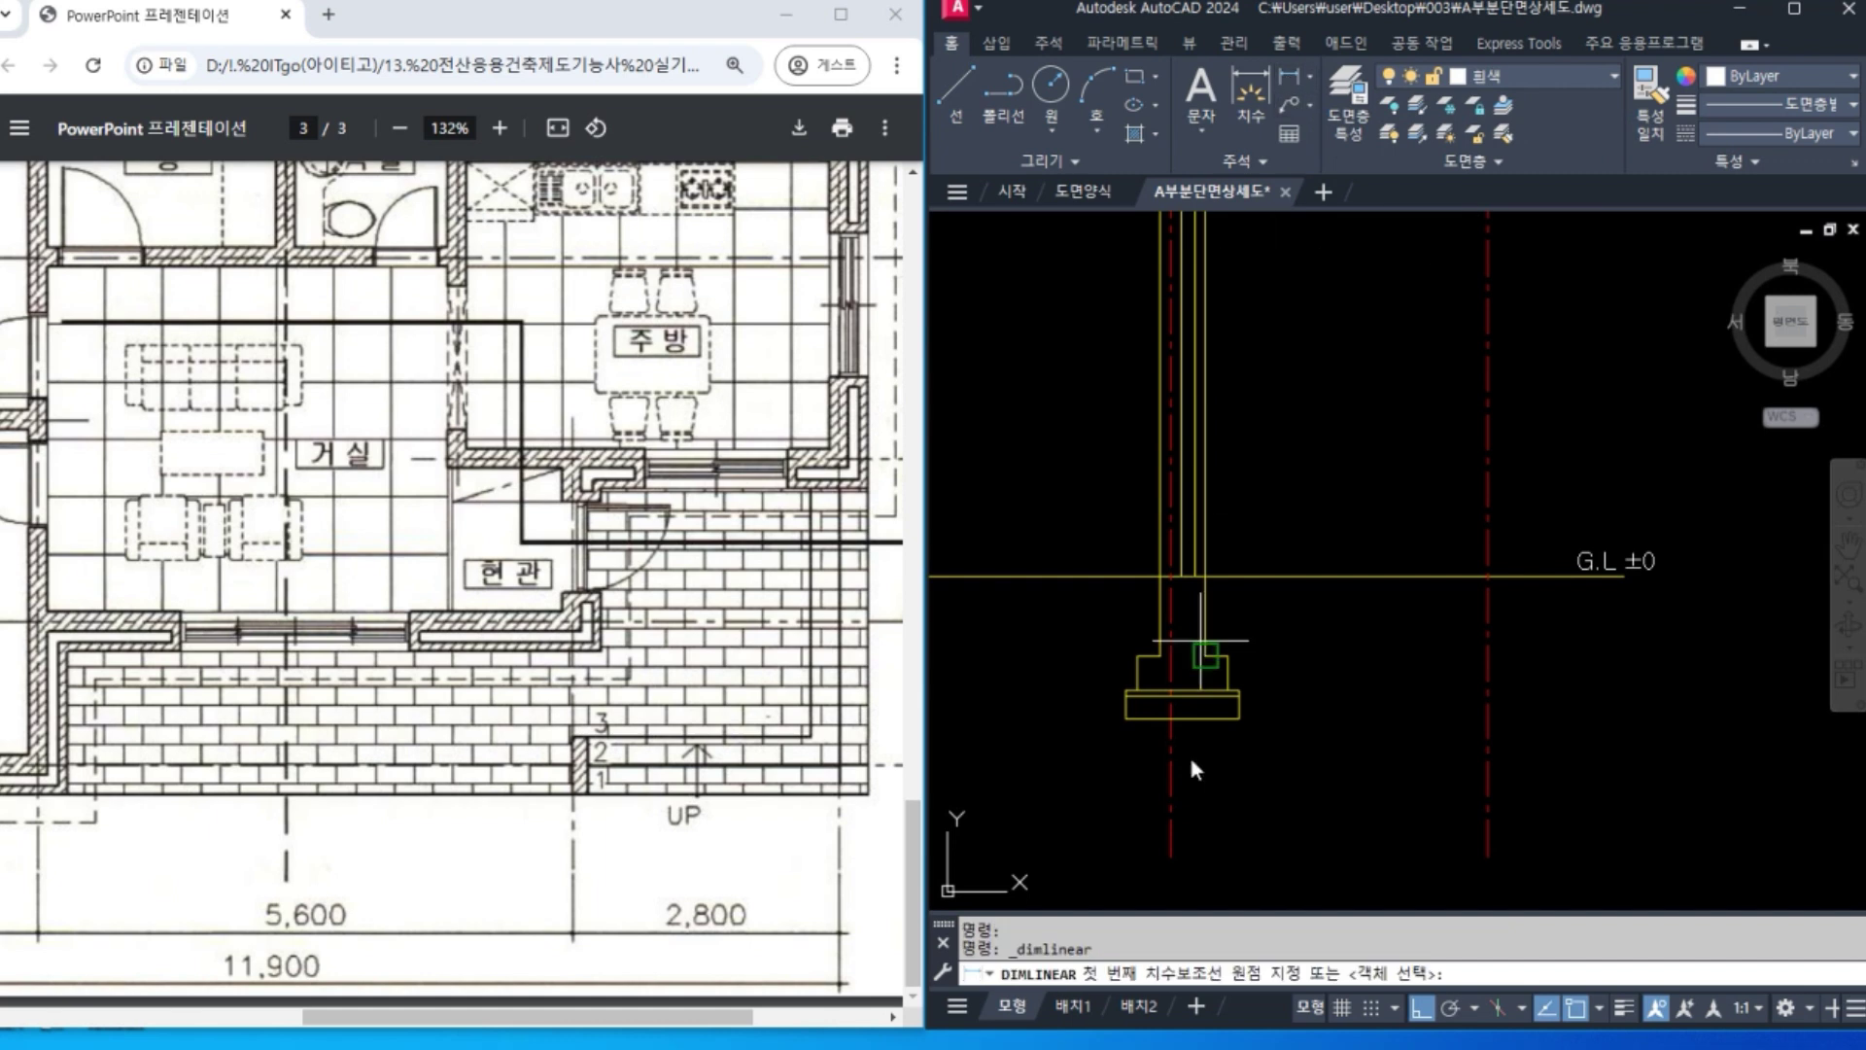
left_click(1171, 719)
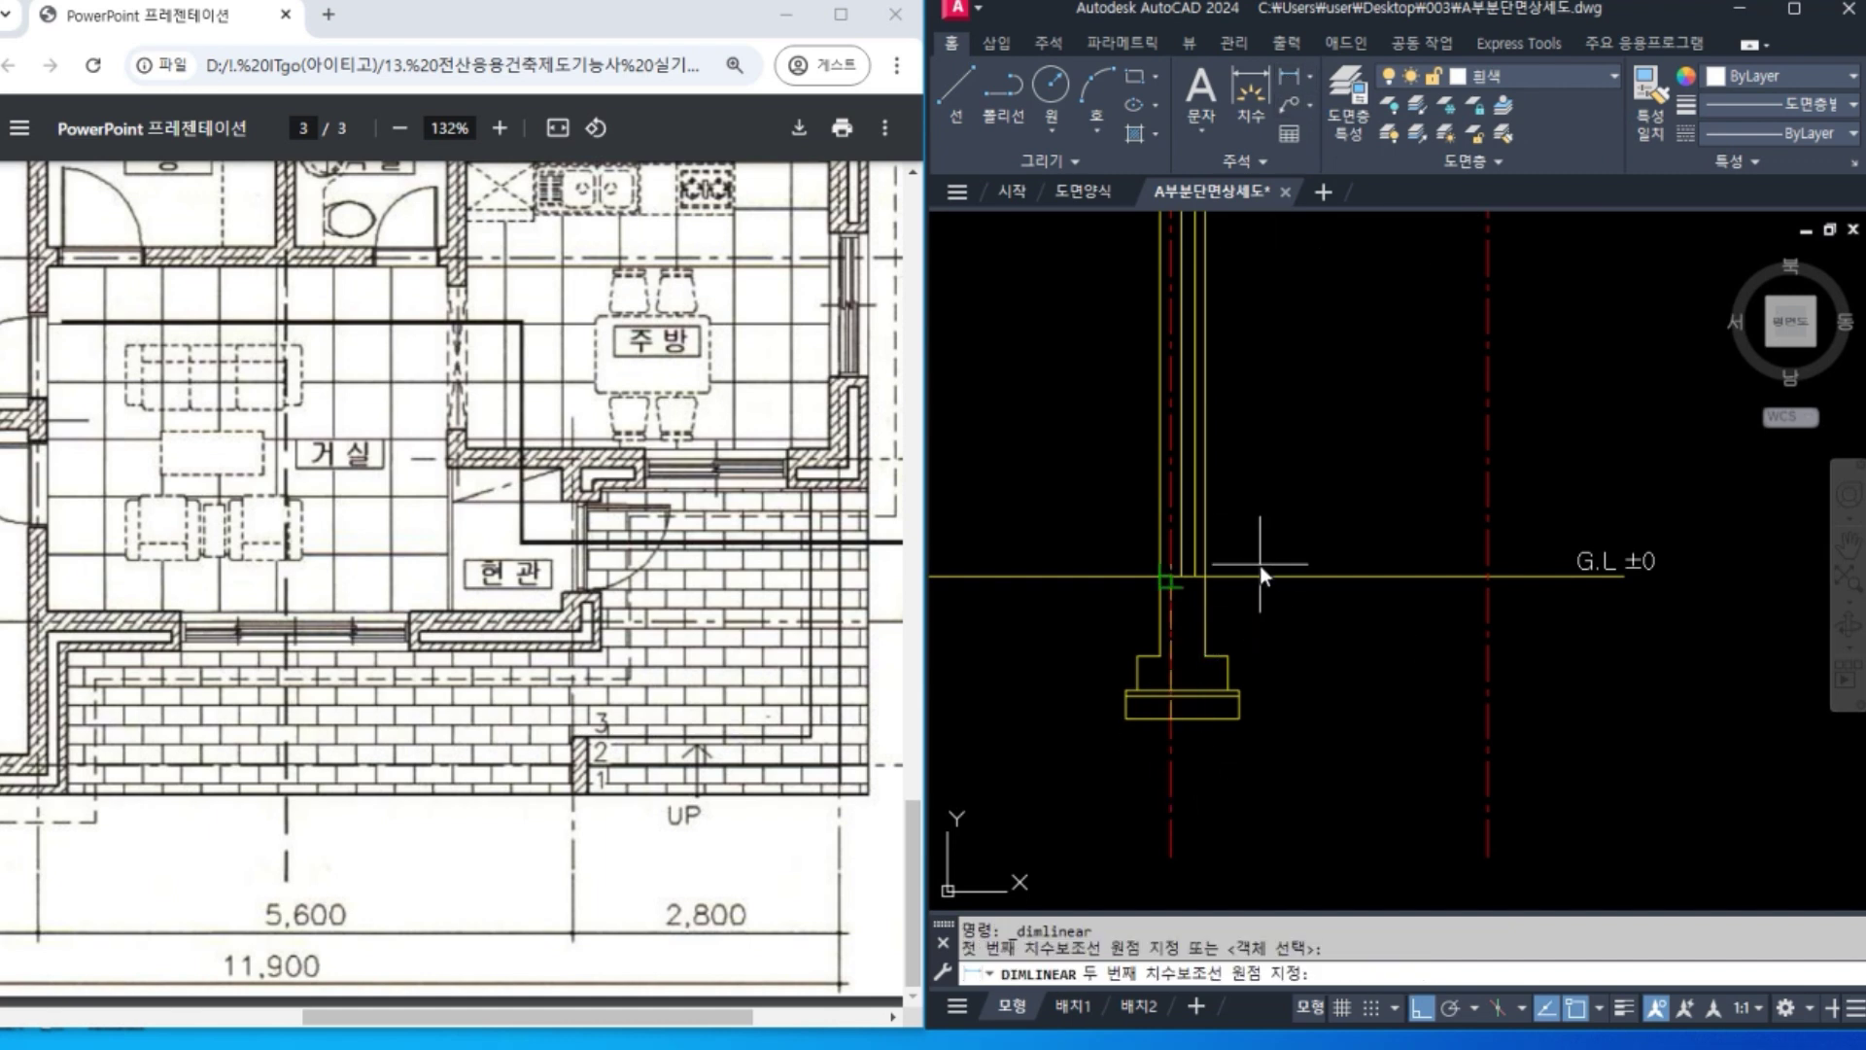
left_click(1205, 577)
left_click(1205, 786)
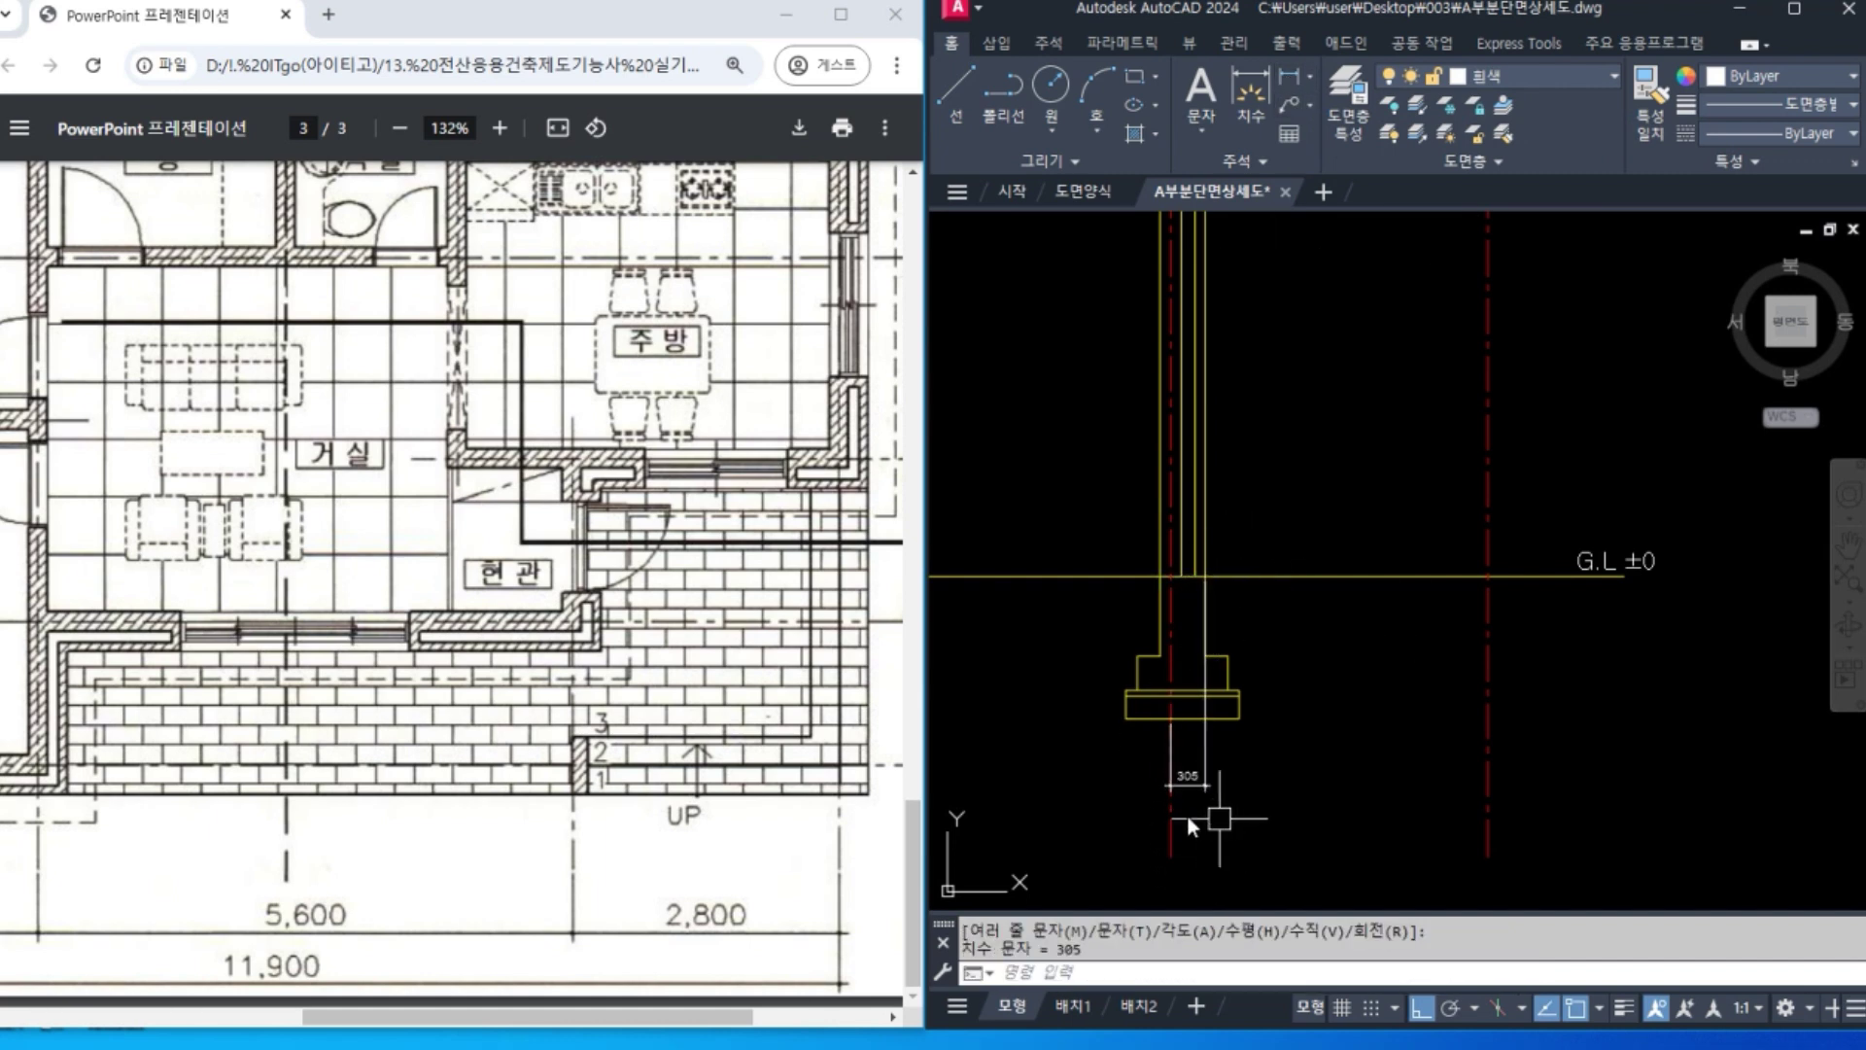
Offset the right-hand centerline 305 outward to the right.
scroll(1187, 815, "up", 8)
scroll(1408, 669, "down", 8)
middle_click_drag(1461, 647, 1216, 813)
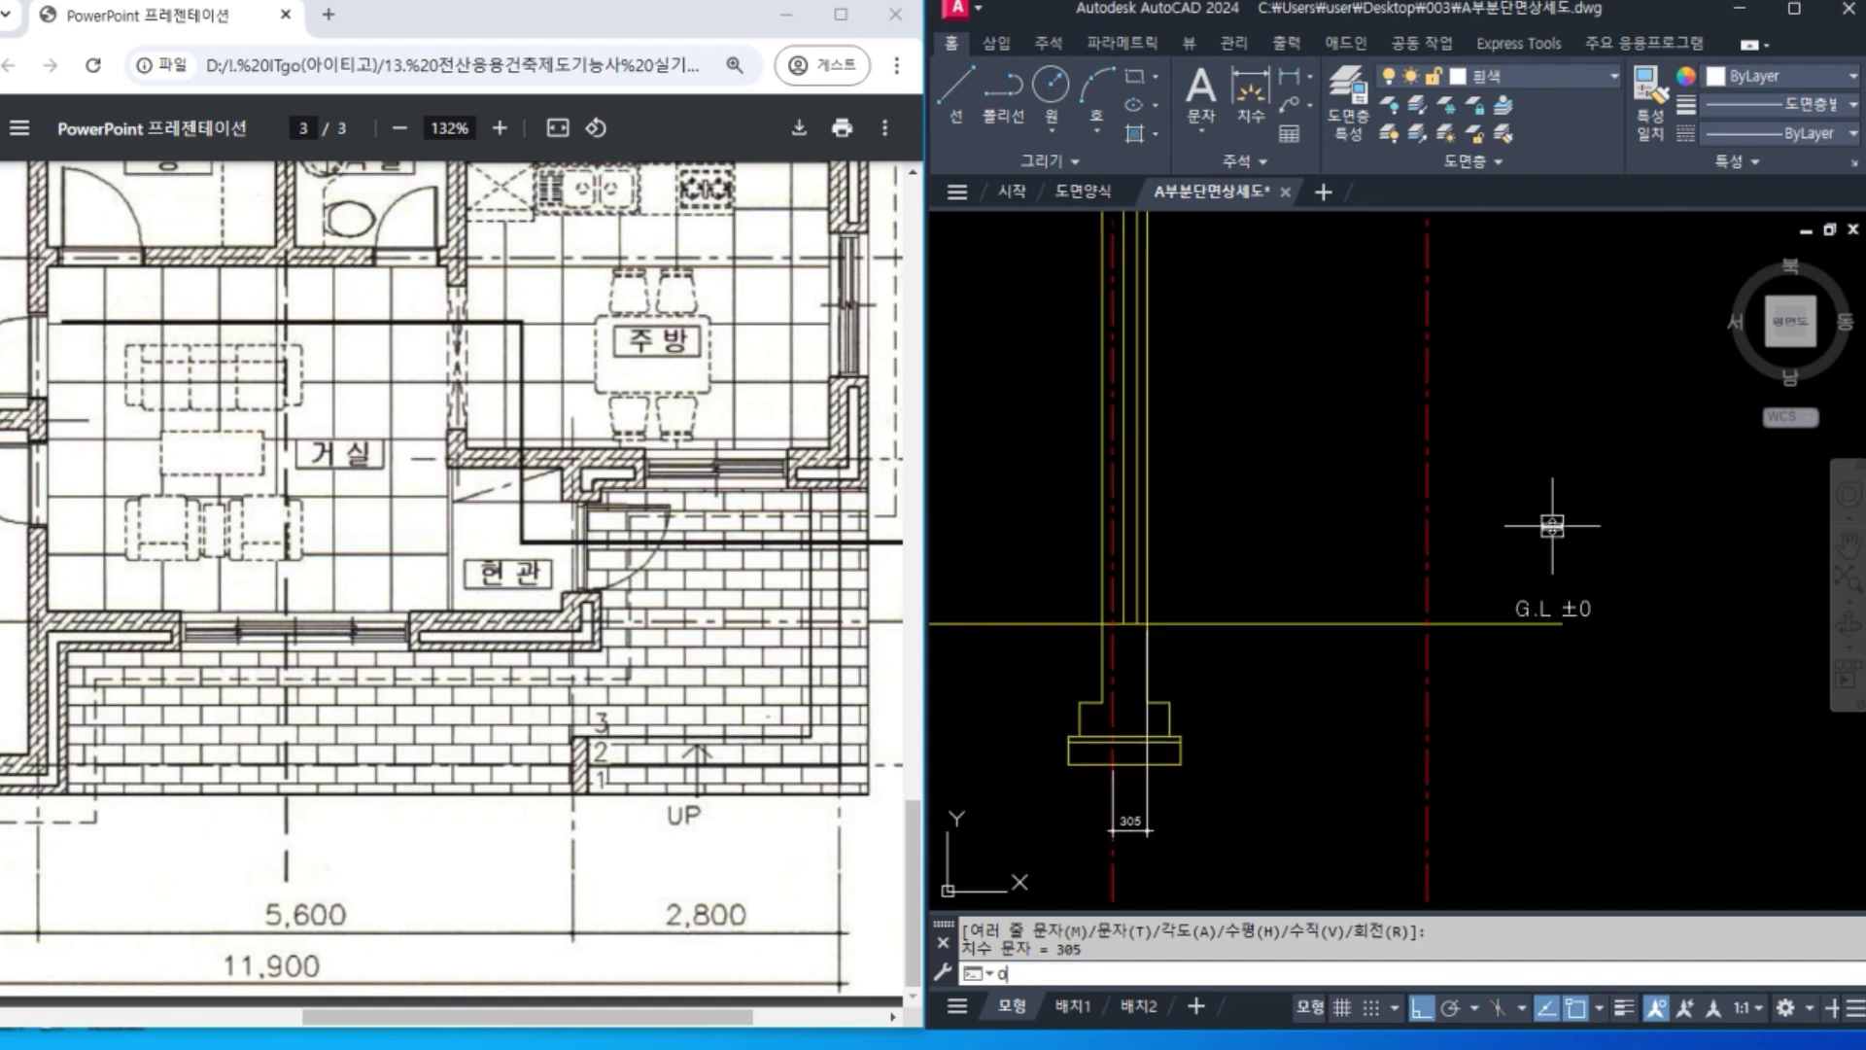
key("Return")
key("Return")
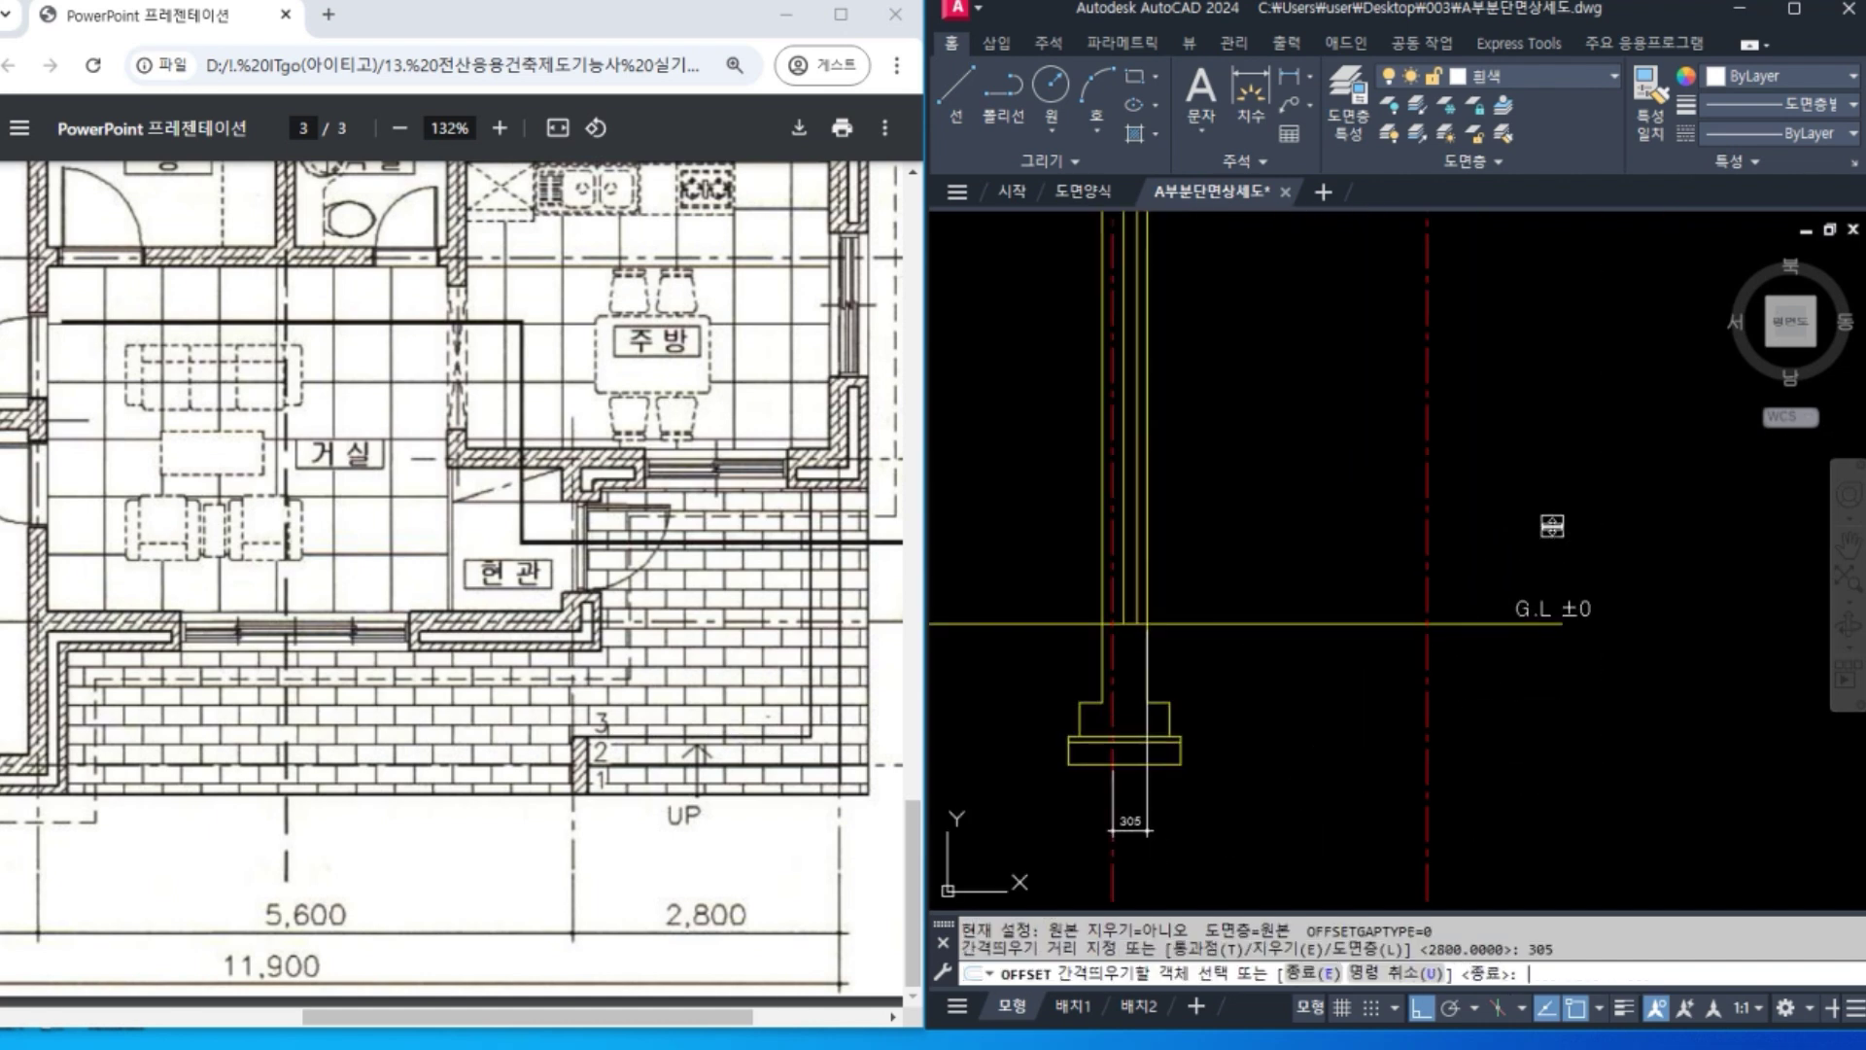
left_click(1427, 510)
left_click(1566, 489)
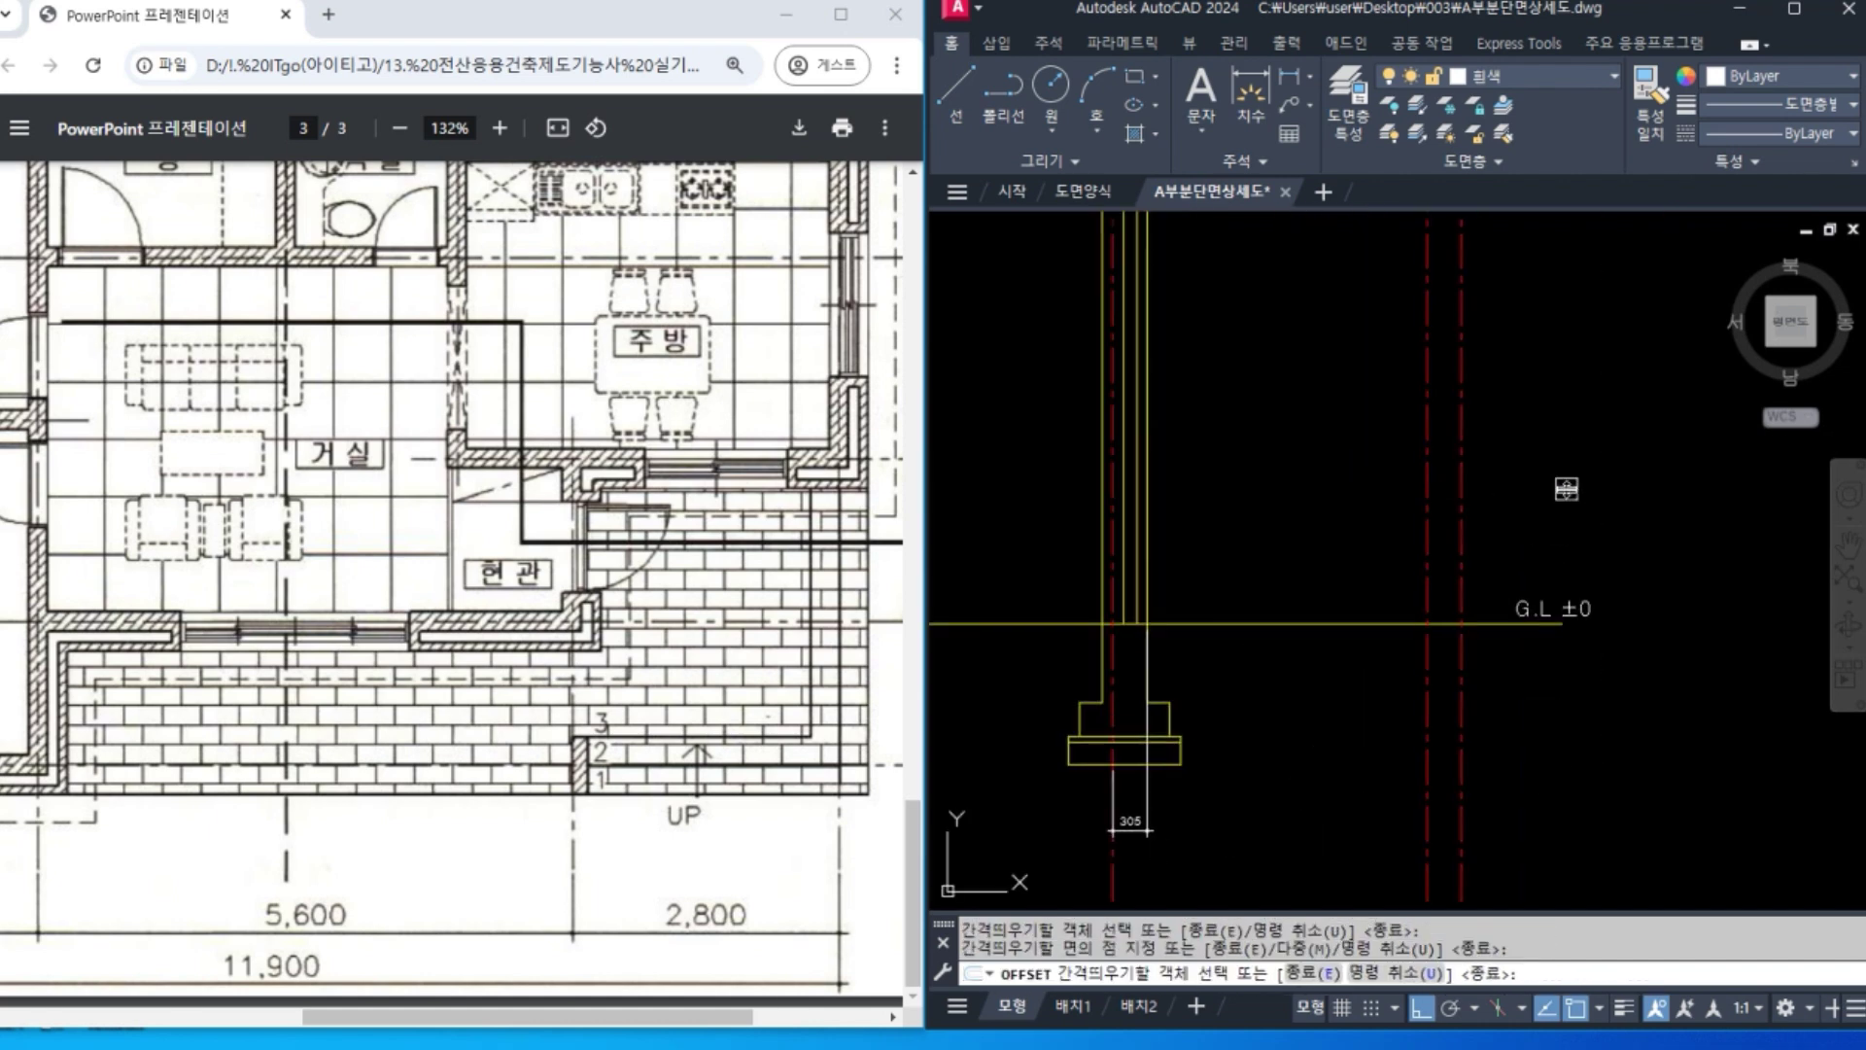
key("Return")
Move the outermost offset line right of the far centerline to the 하늘색 layer.
left_click(1461, 438)
left_click(1536, 77)
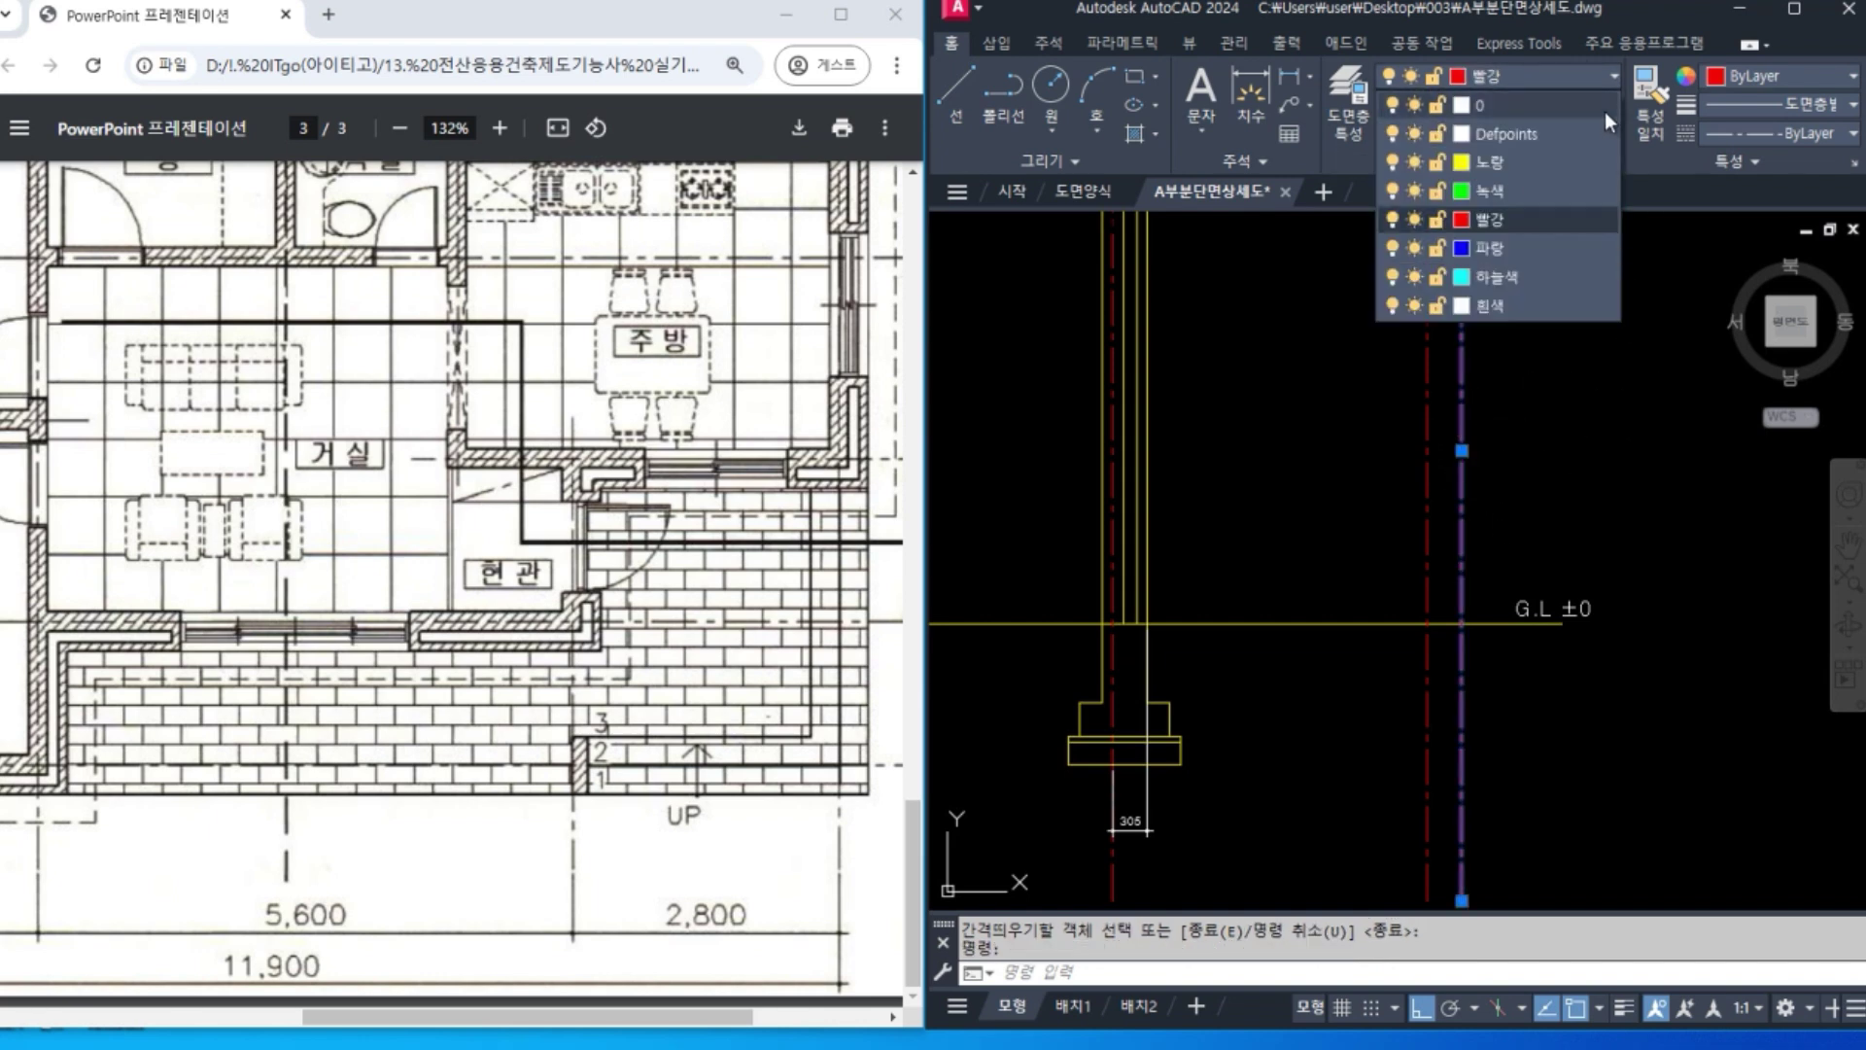
left_click(1528, 278)
key("Escape")
Trim the 하늘색 line below ground level, using the G.L line as the cutting edge.
type("tr")
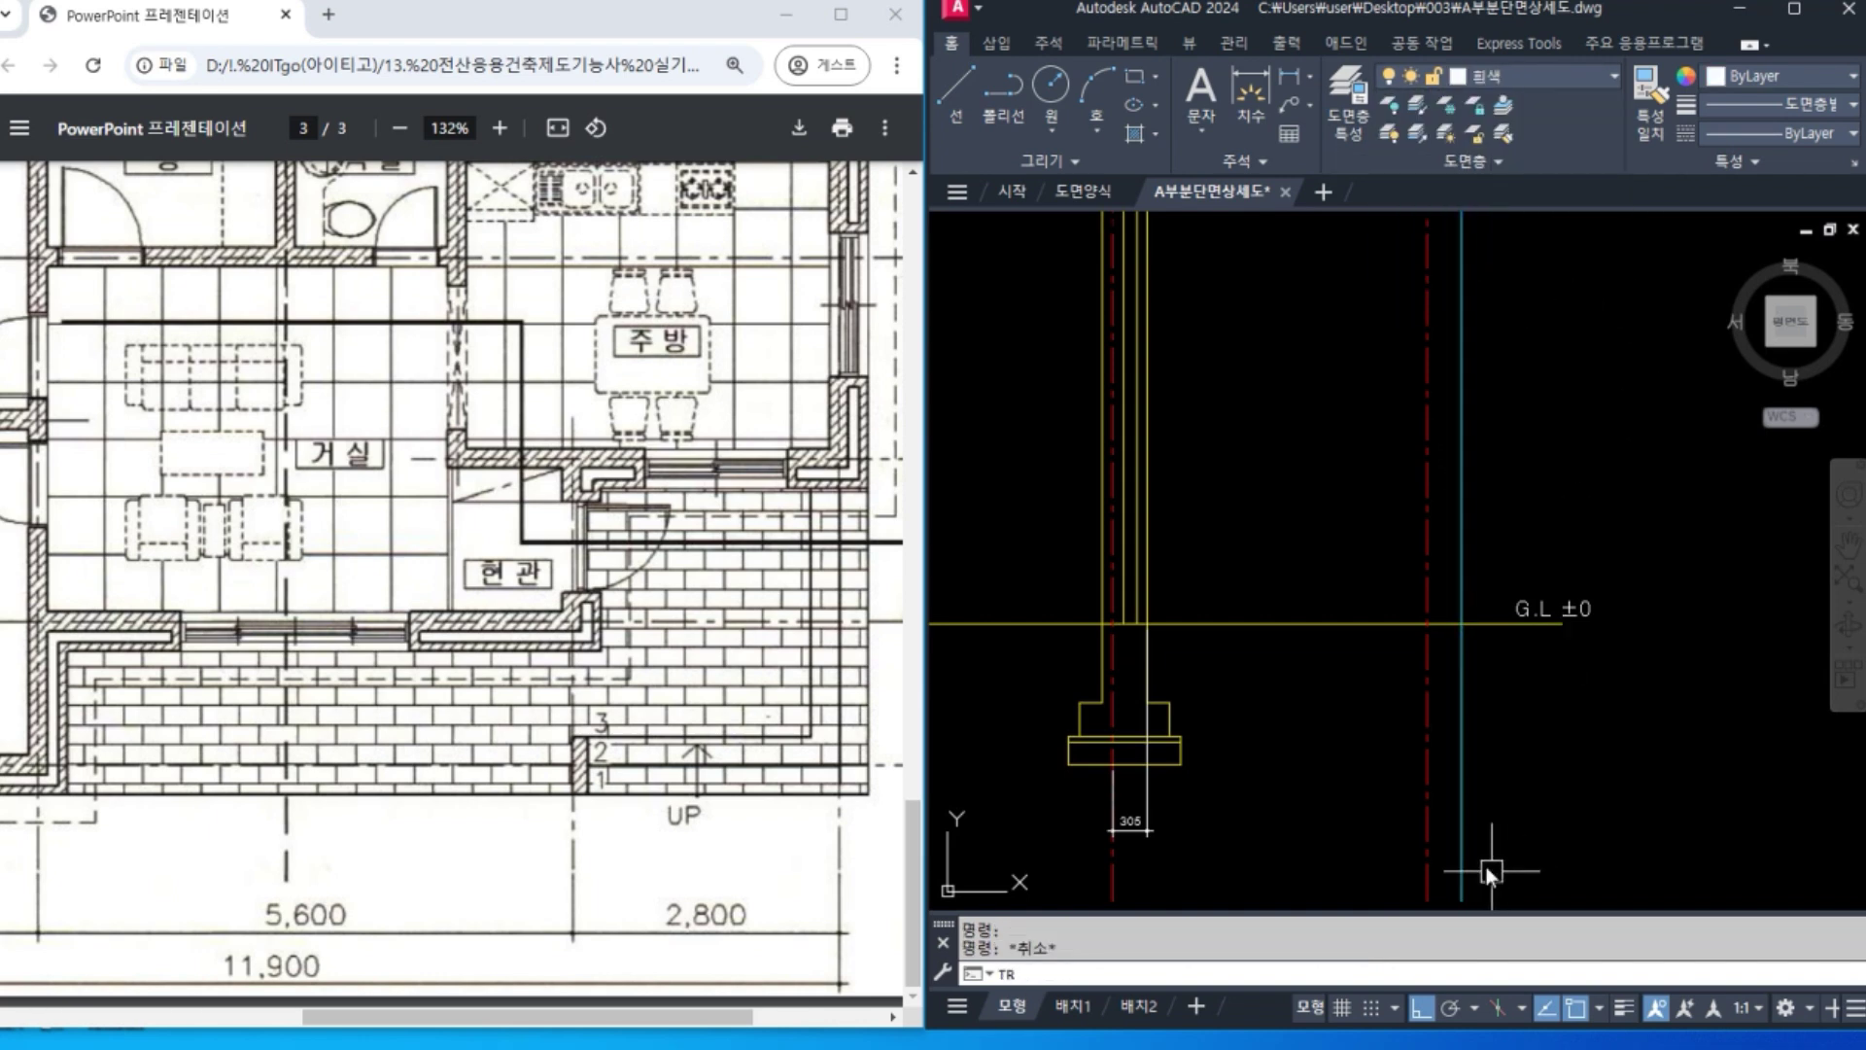
key("Return")
left_click(1349, 624)
key("Return")
left_click(1461, 670)
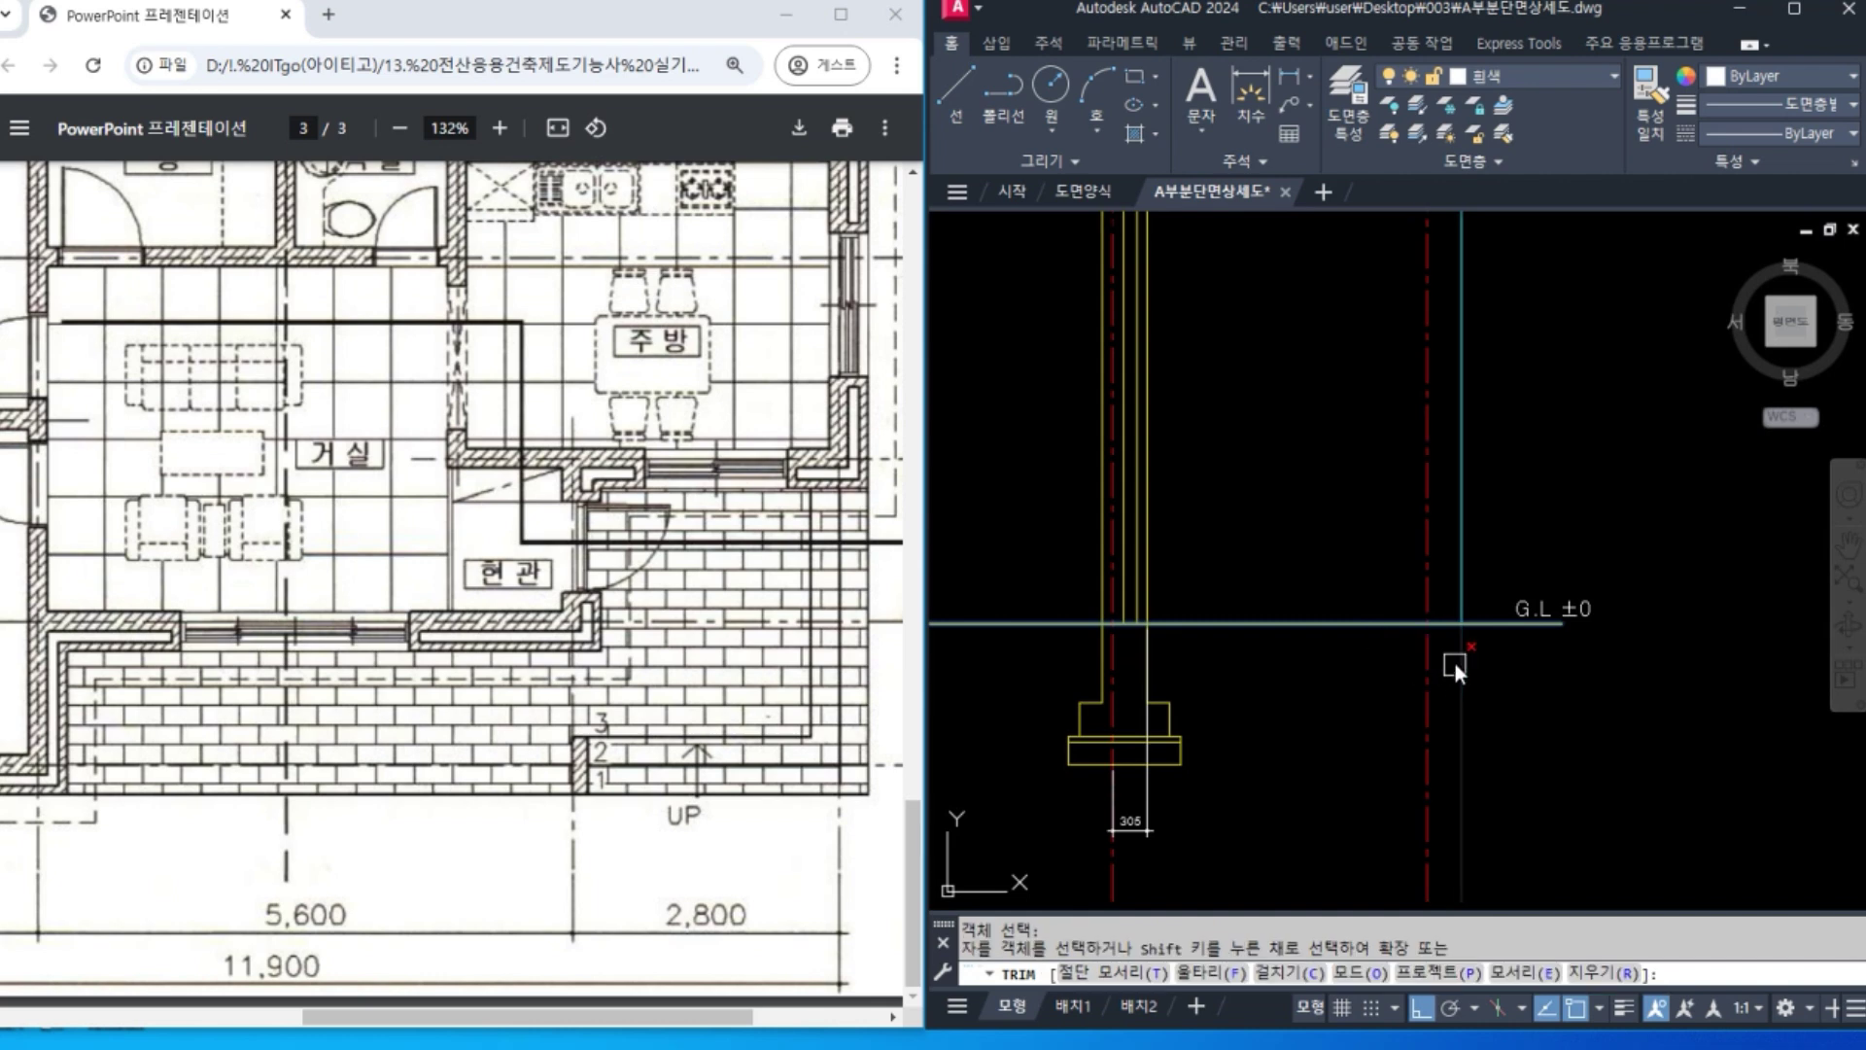
key("Return")
Examine the floor plan's wall axis between living room (거실) and kitchen (주방) and its distance from the outer wall axis.
scroll(1514, 764, "down", 3)
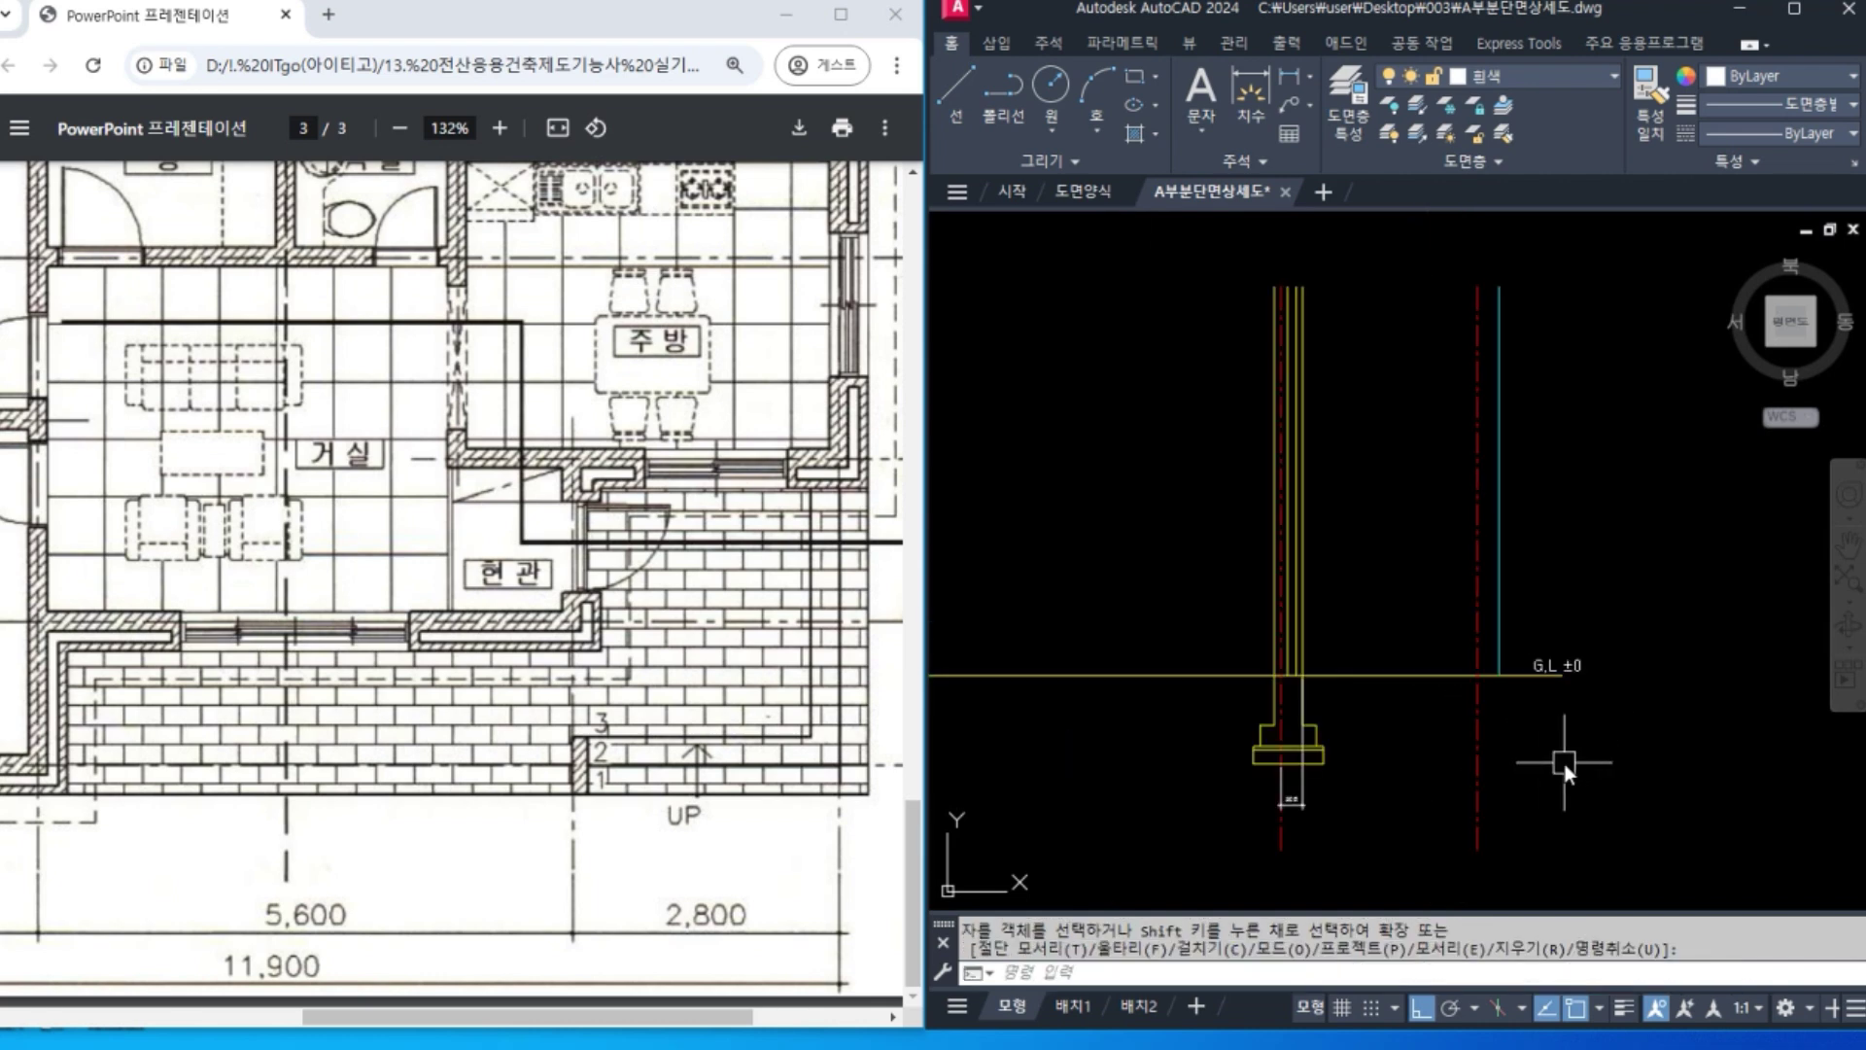
left_click(675, 533)
scroll(675, 533, "up", 1)
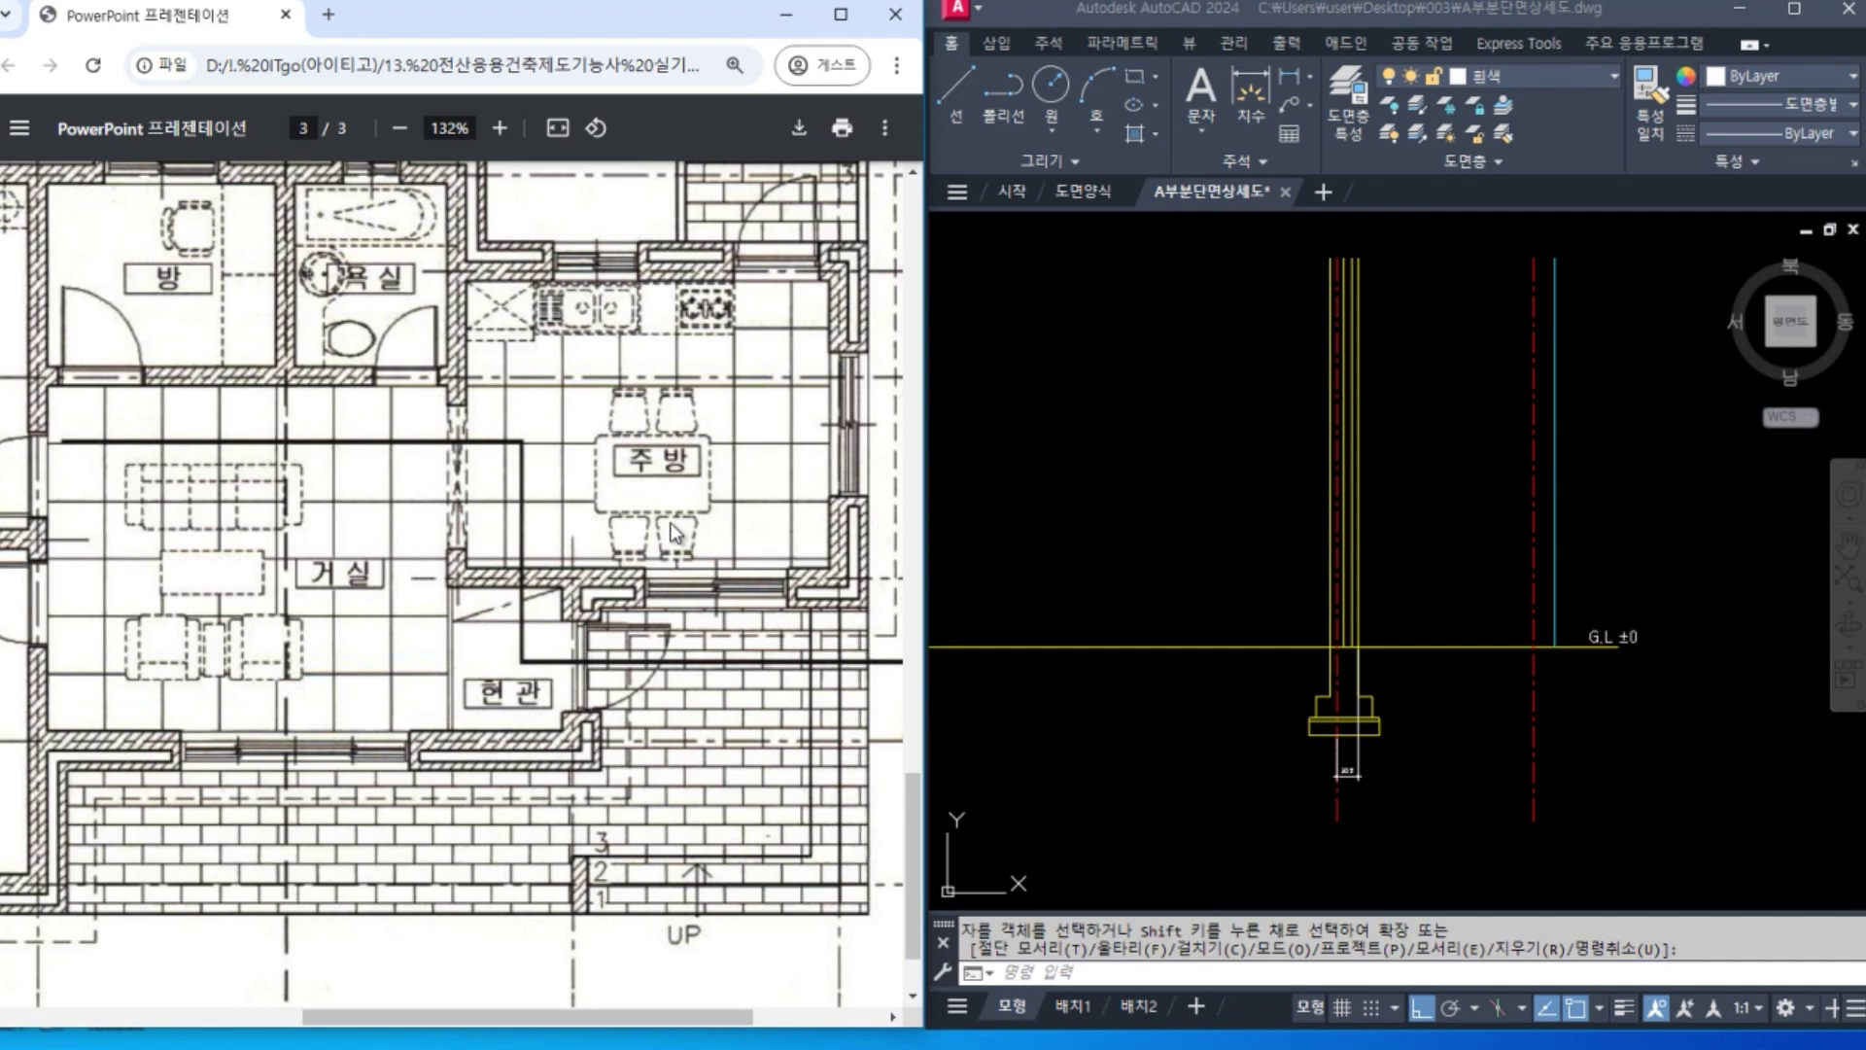
scroll(675, 532, "down", 2, "ctrl")
scroll(675, 533, "up", 1)
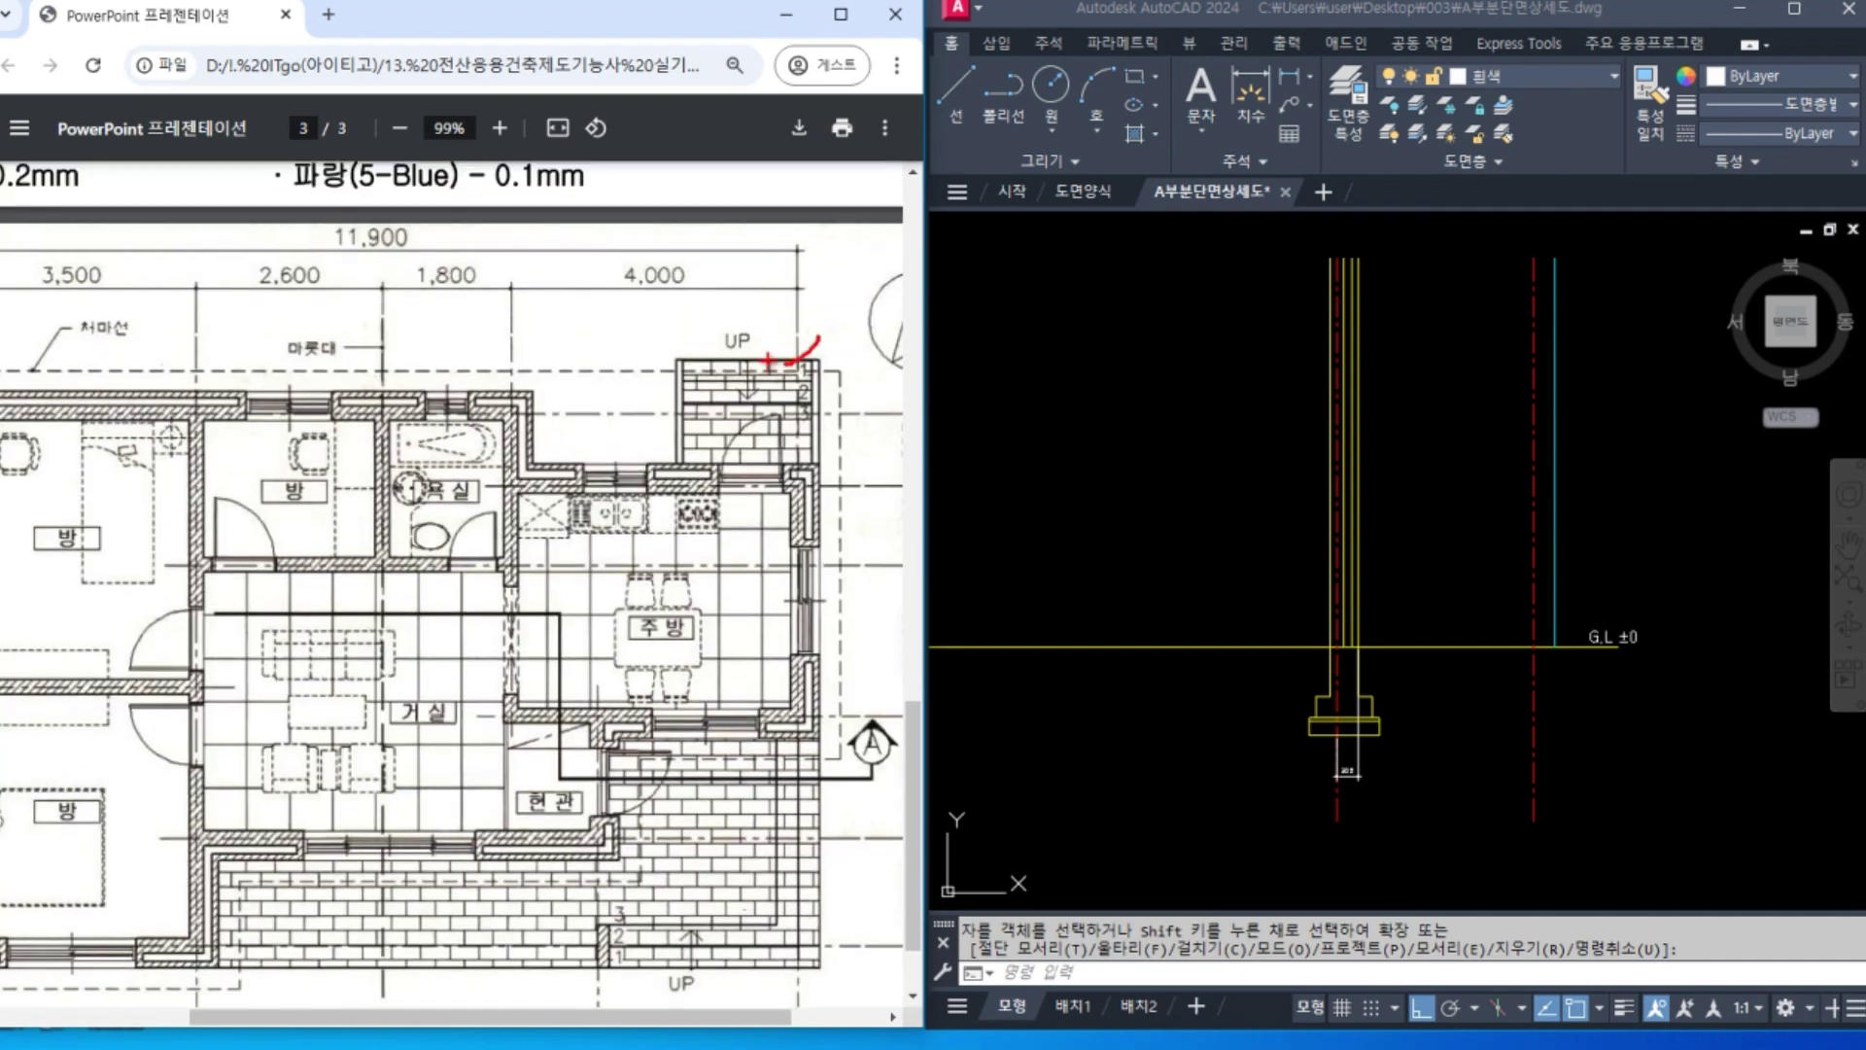
mouse_move(509, 373)
left_mouse_down()
mouse_move(479, 789)
mouse_move(509, 783)
left_mouse_up()
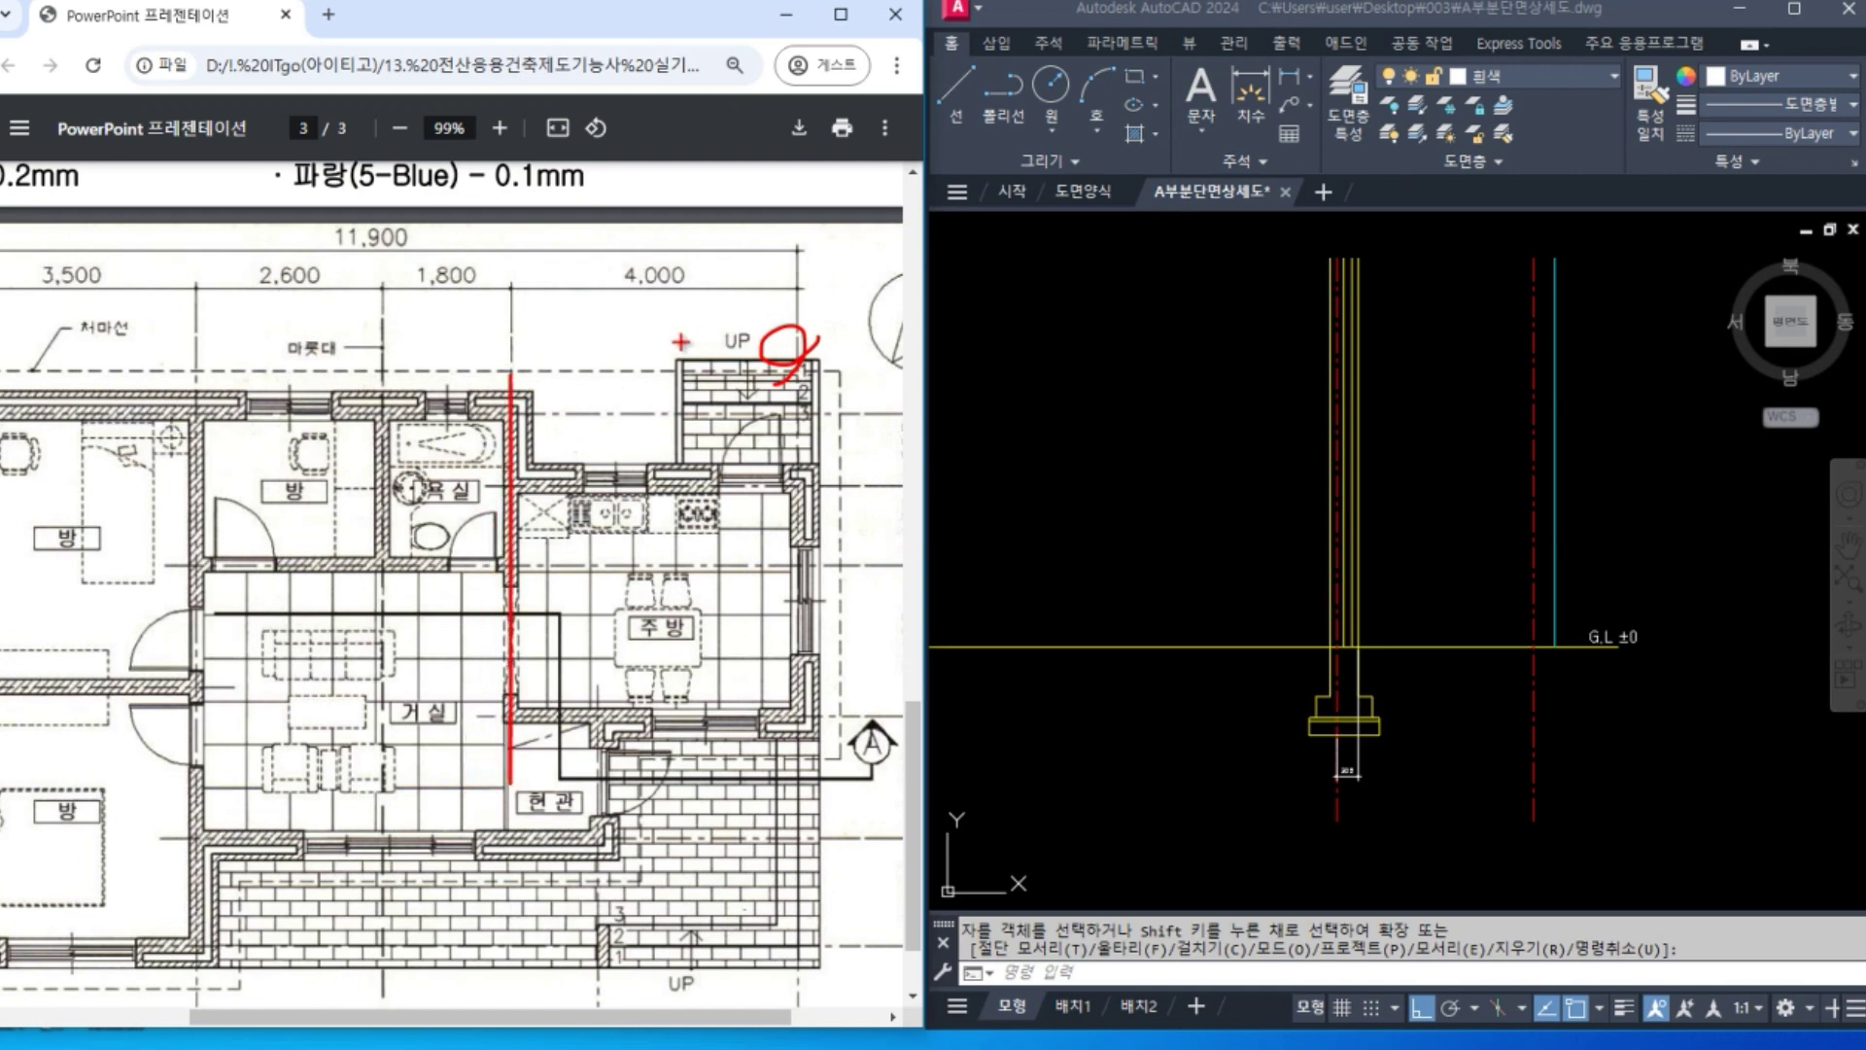
left_click_drag(729, 296, 669, 336)
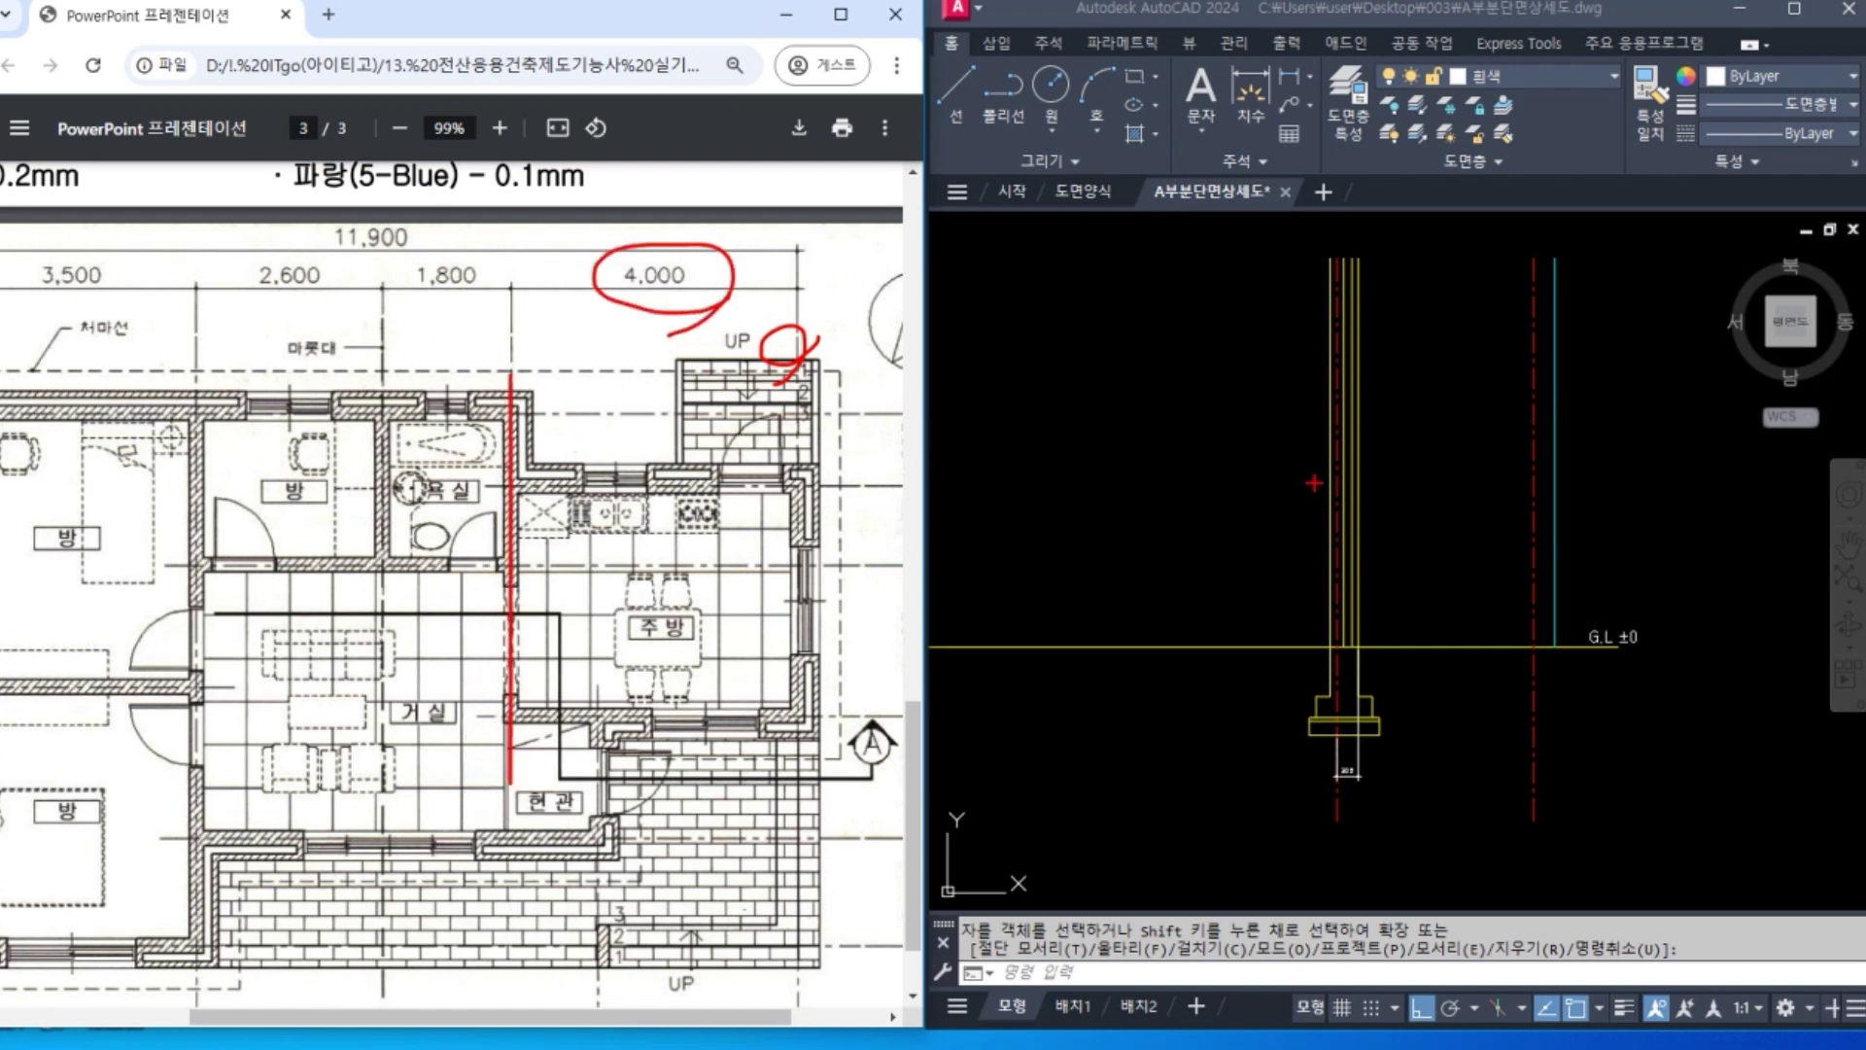
key("Escape")
Offset the right-hand centerline 4000 to the left for the inner wall axis.
middle_click_drag(1633, 545, 1664, 616)
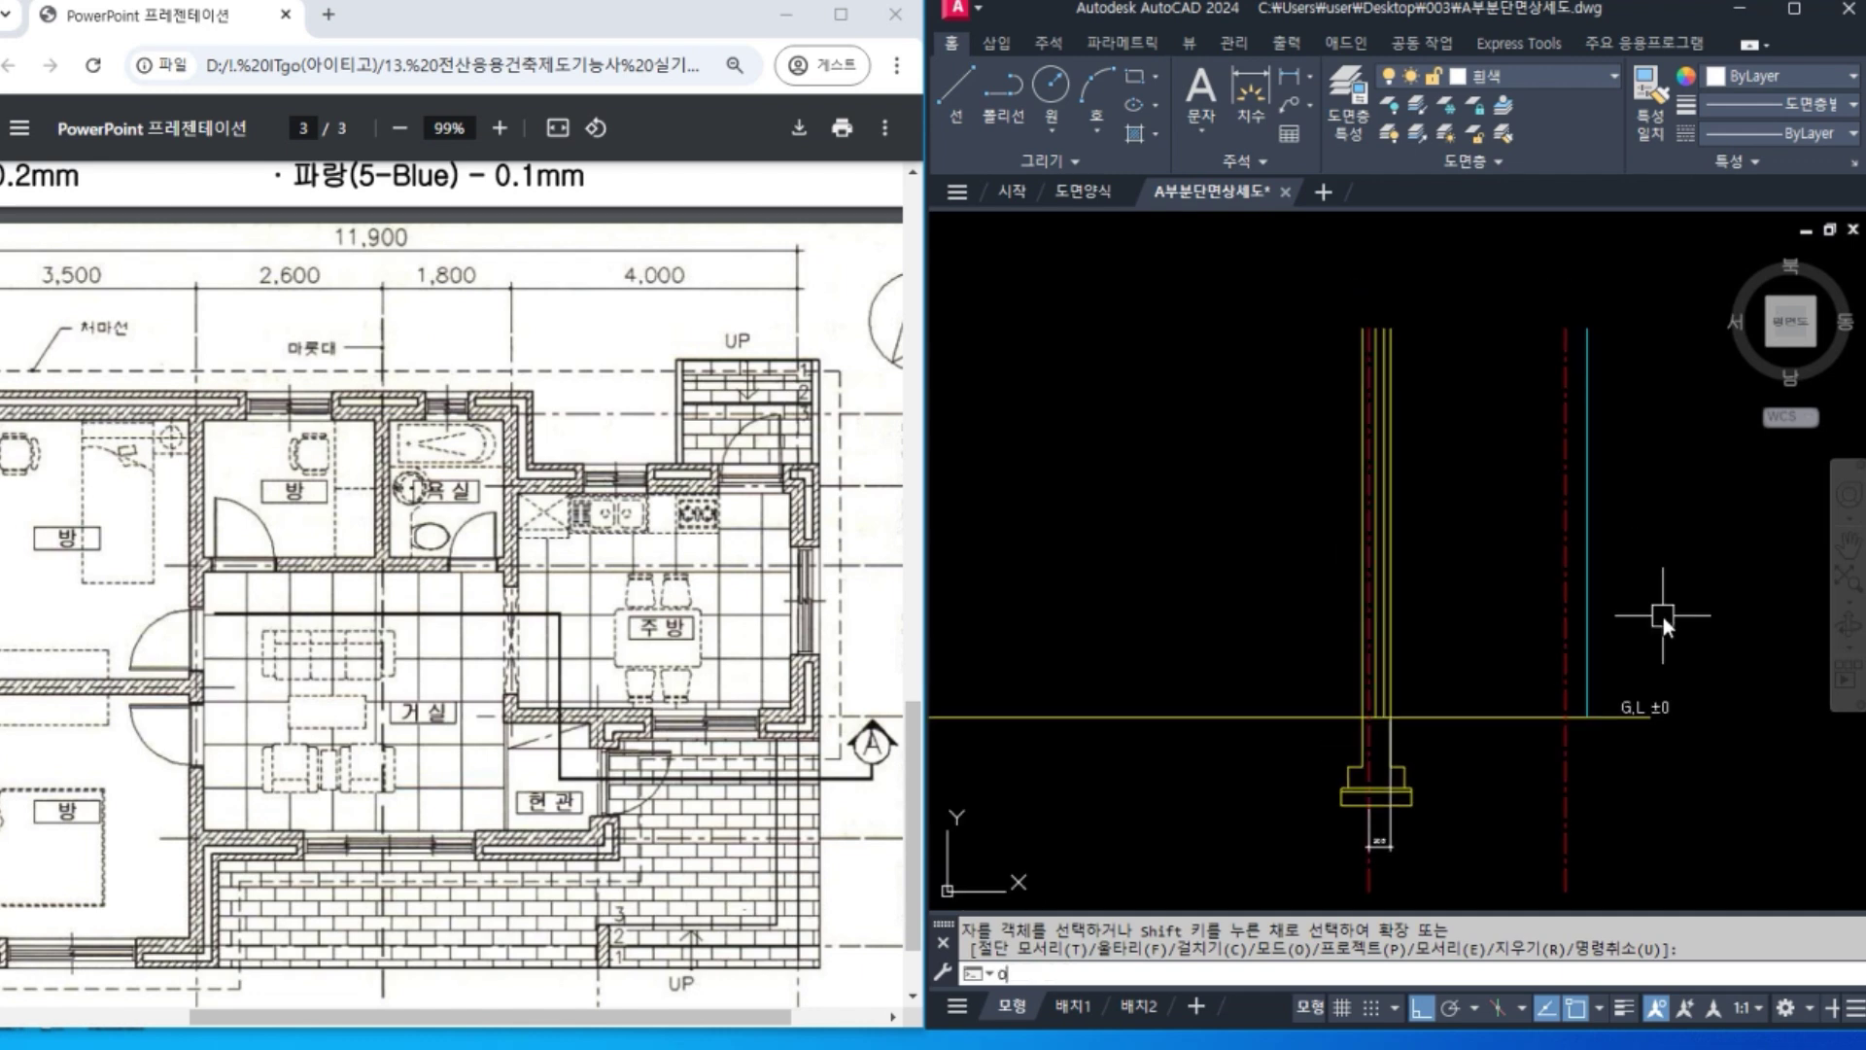
type("o")
key("Return")
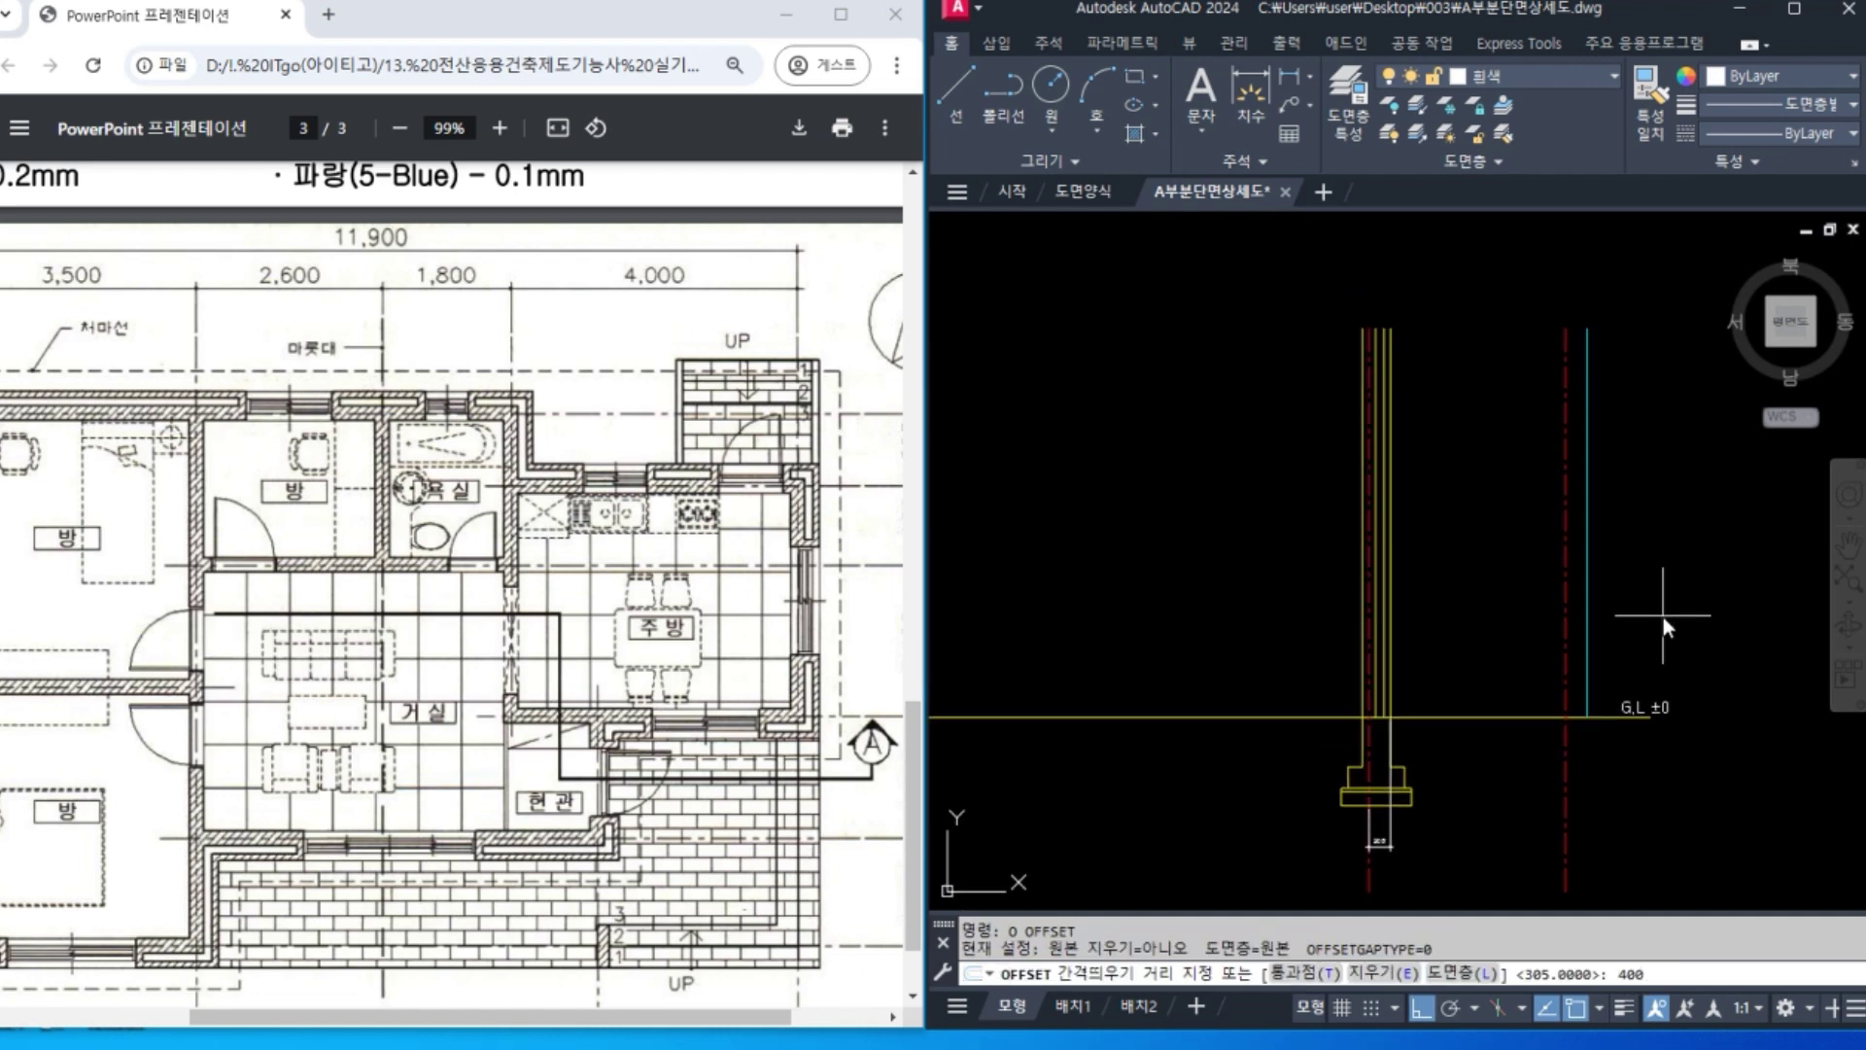
key("Return")
left_click(1567, 535)
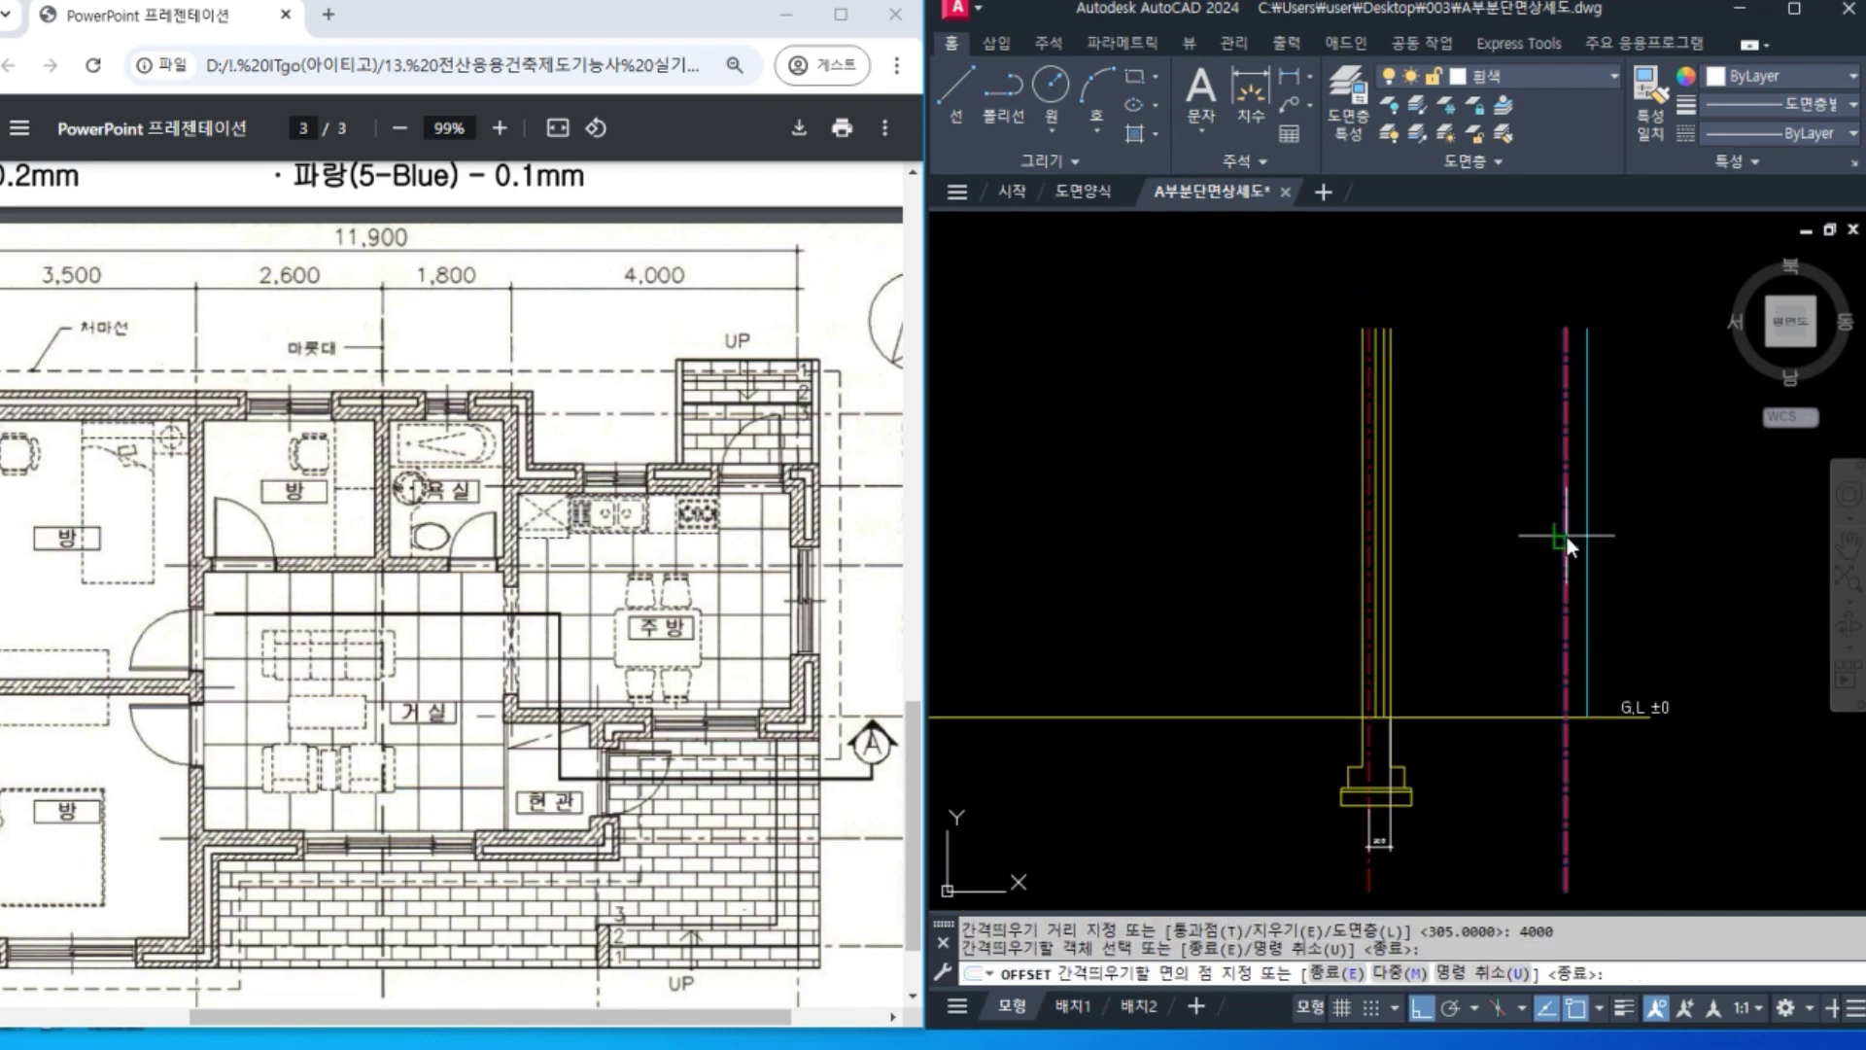
left_click(1276, 558)
key("Return")
Offset the inner wall's centerline 100 to both sides to create the wall faces.
middle_click_drag(1472, 638, 1481, 603)
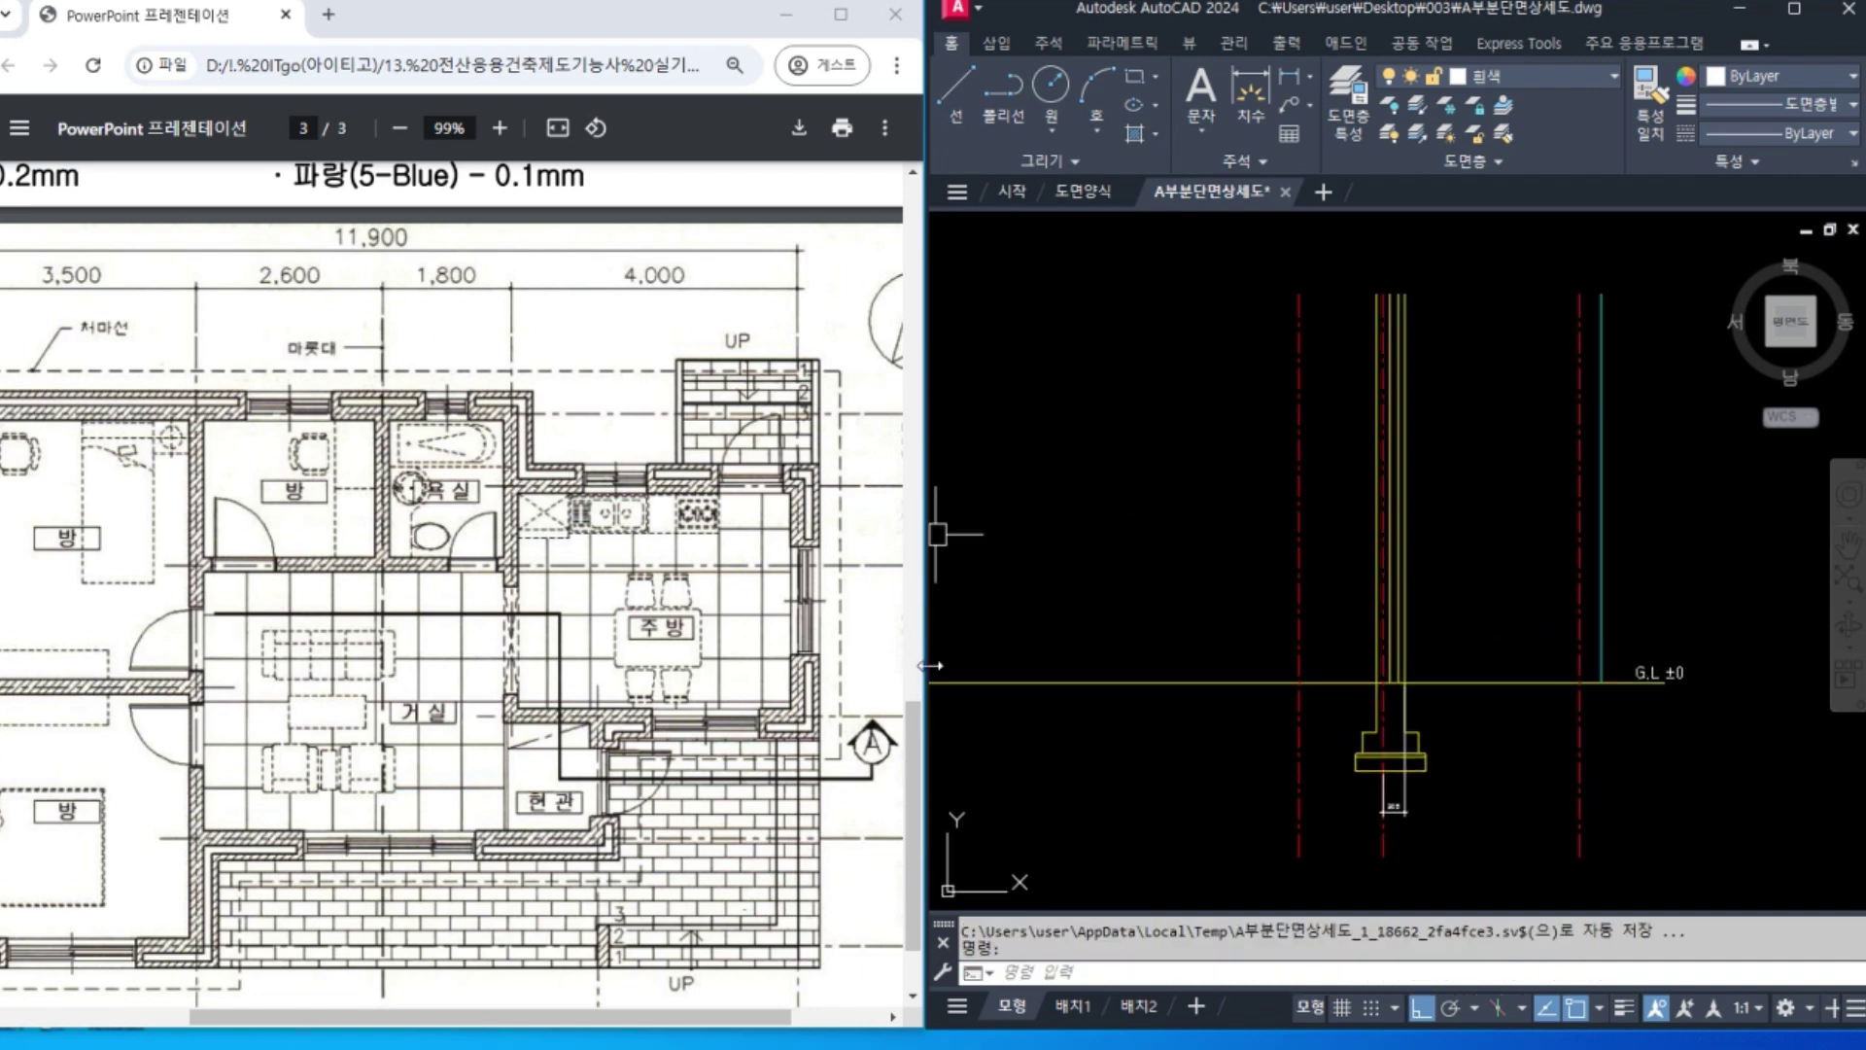
scroll(1308, 613, "up", 2)
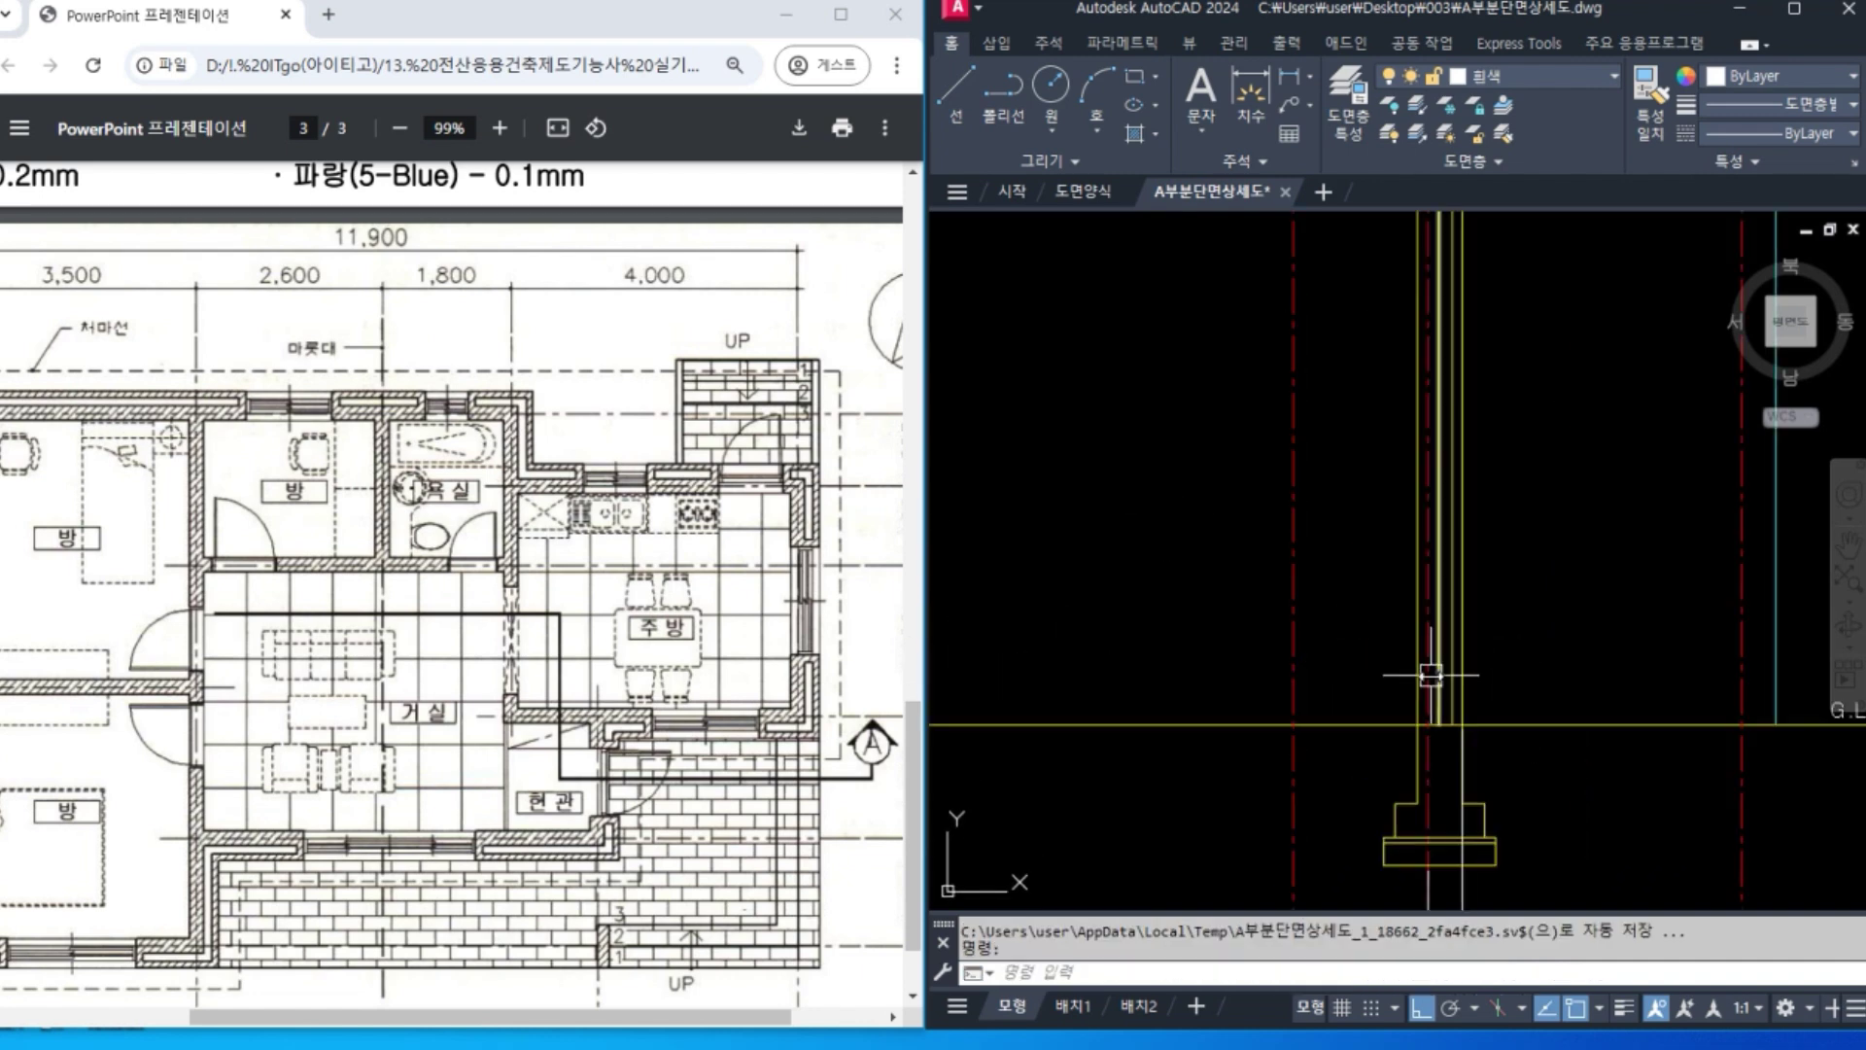
key("Return")
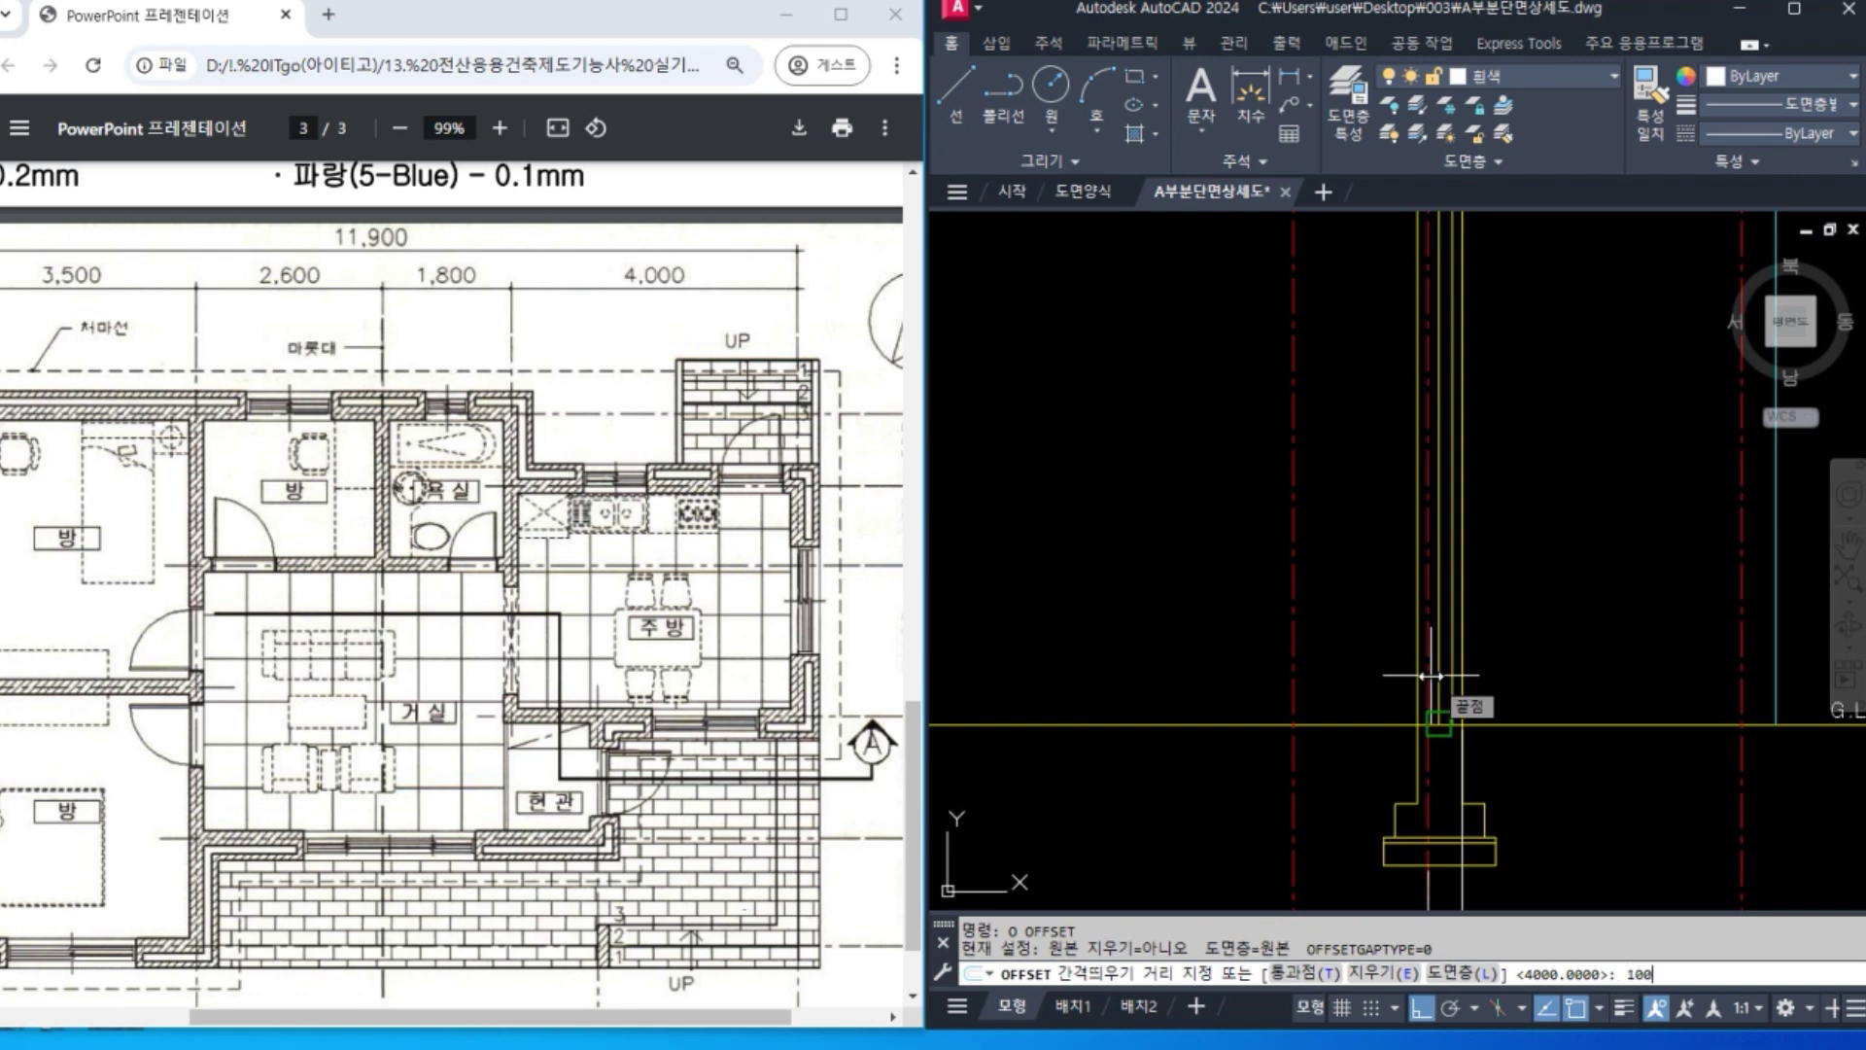
type("100")
key("Return")
left_click(1294, 632)
left_click(1337, 633)
left_click(1298, 633)
left_click(1201, 633)
key("Return")
Match the G.L line's properties onto the two inner wall face lines.
type("ma")
key("Return")
left_click(1347, 722)
left_click(1316, 688)
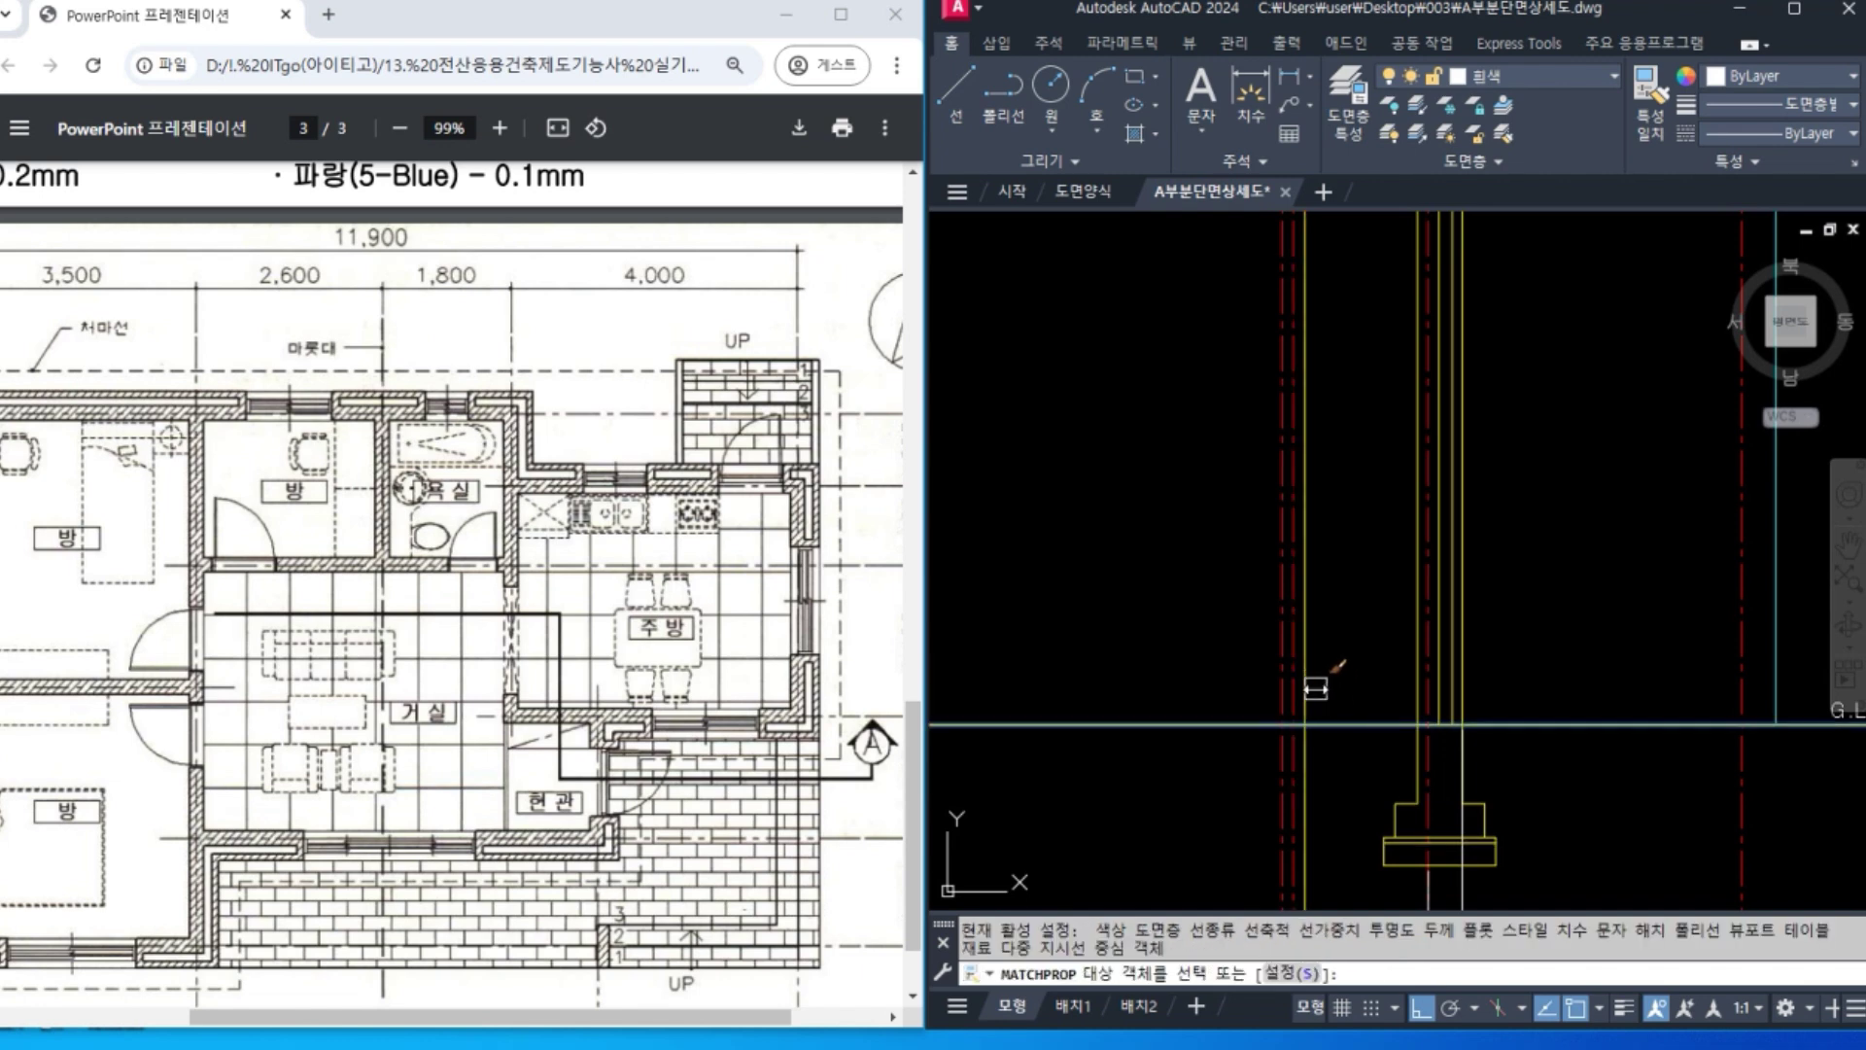
left_click(1283, 682)
key("Return")
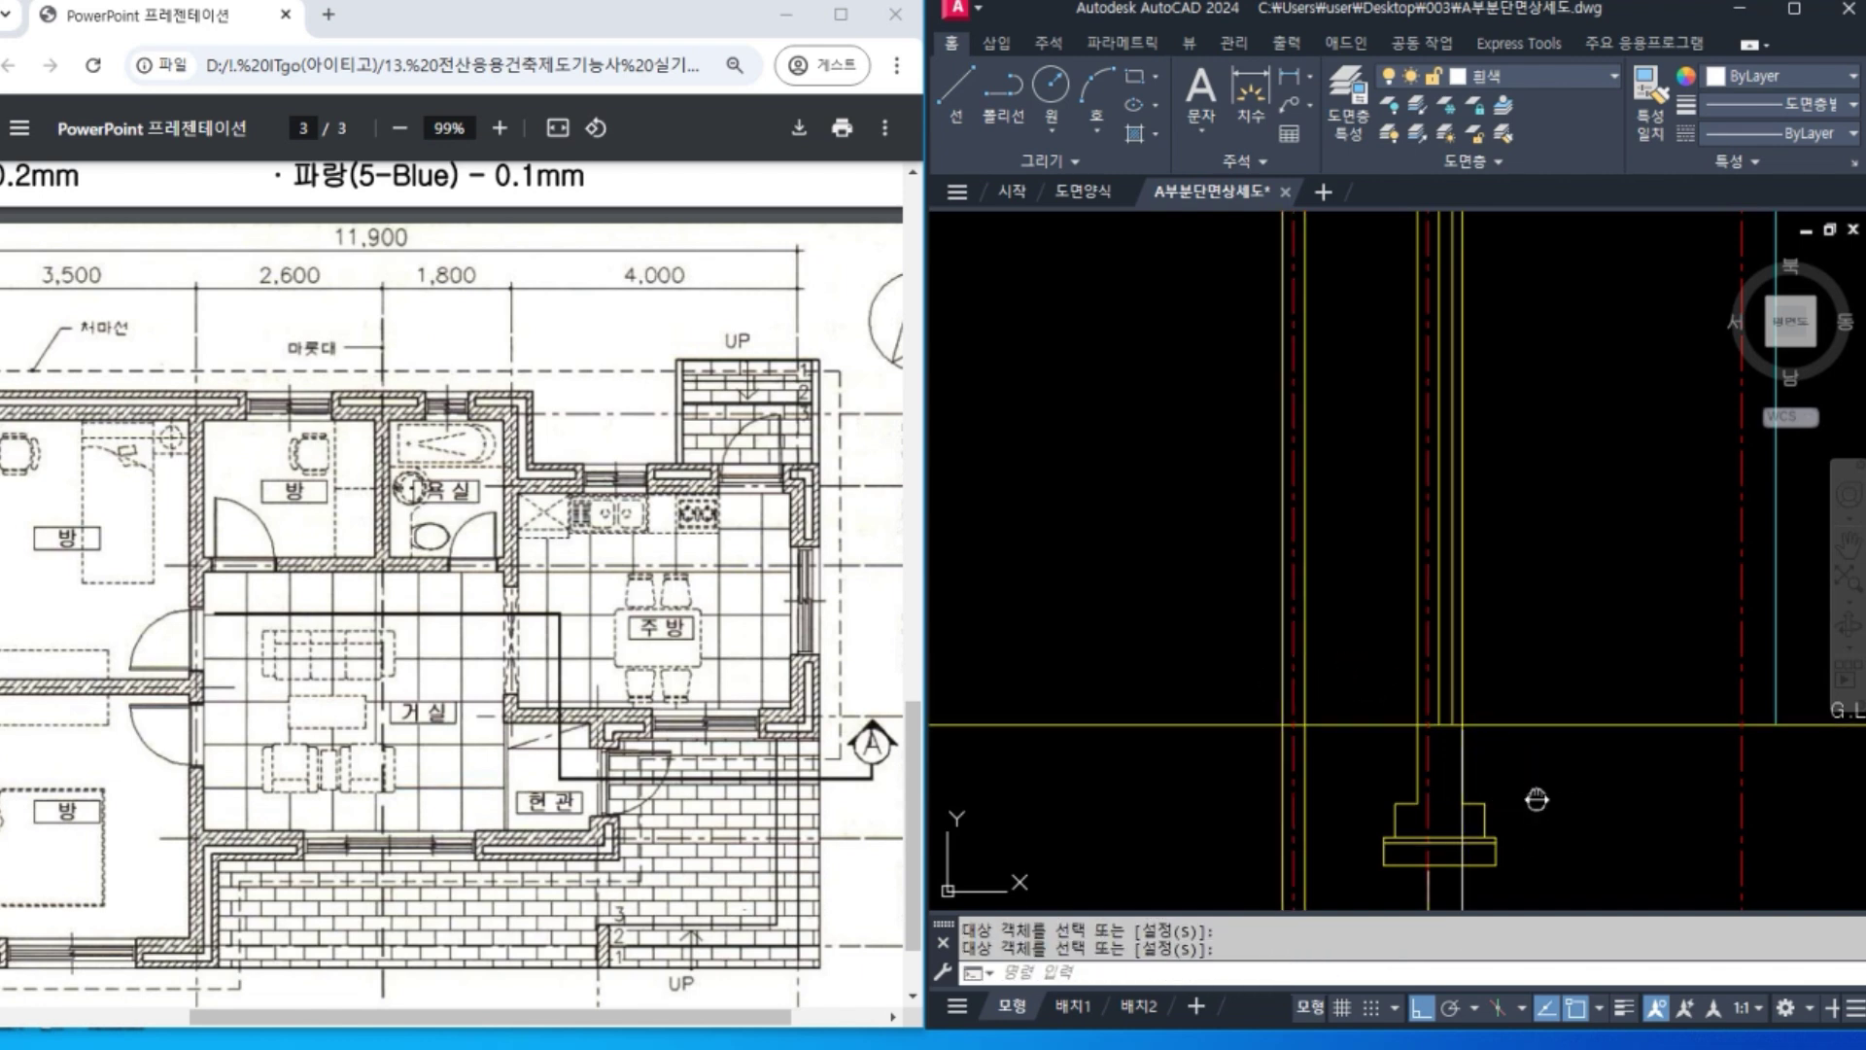
middle_click_drag(1537, 799, 1546, 687)
scroll(1371, 717, "up", 2)
middle_click_drag(1375, 702, 1446, 725)
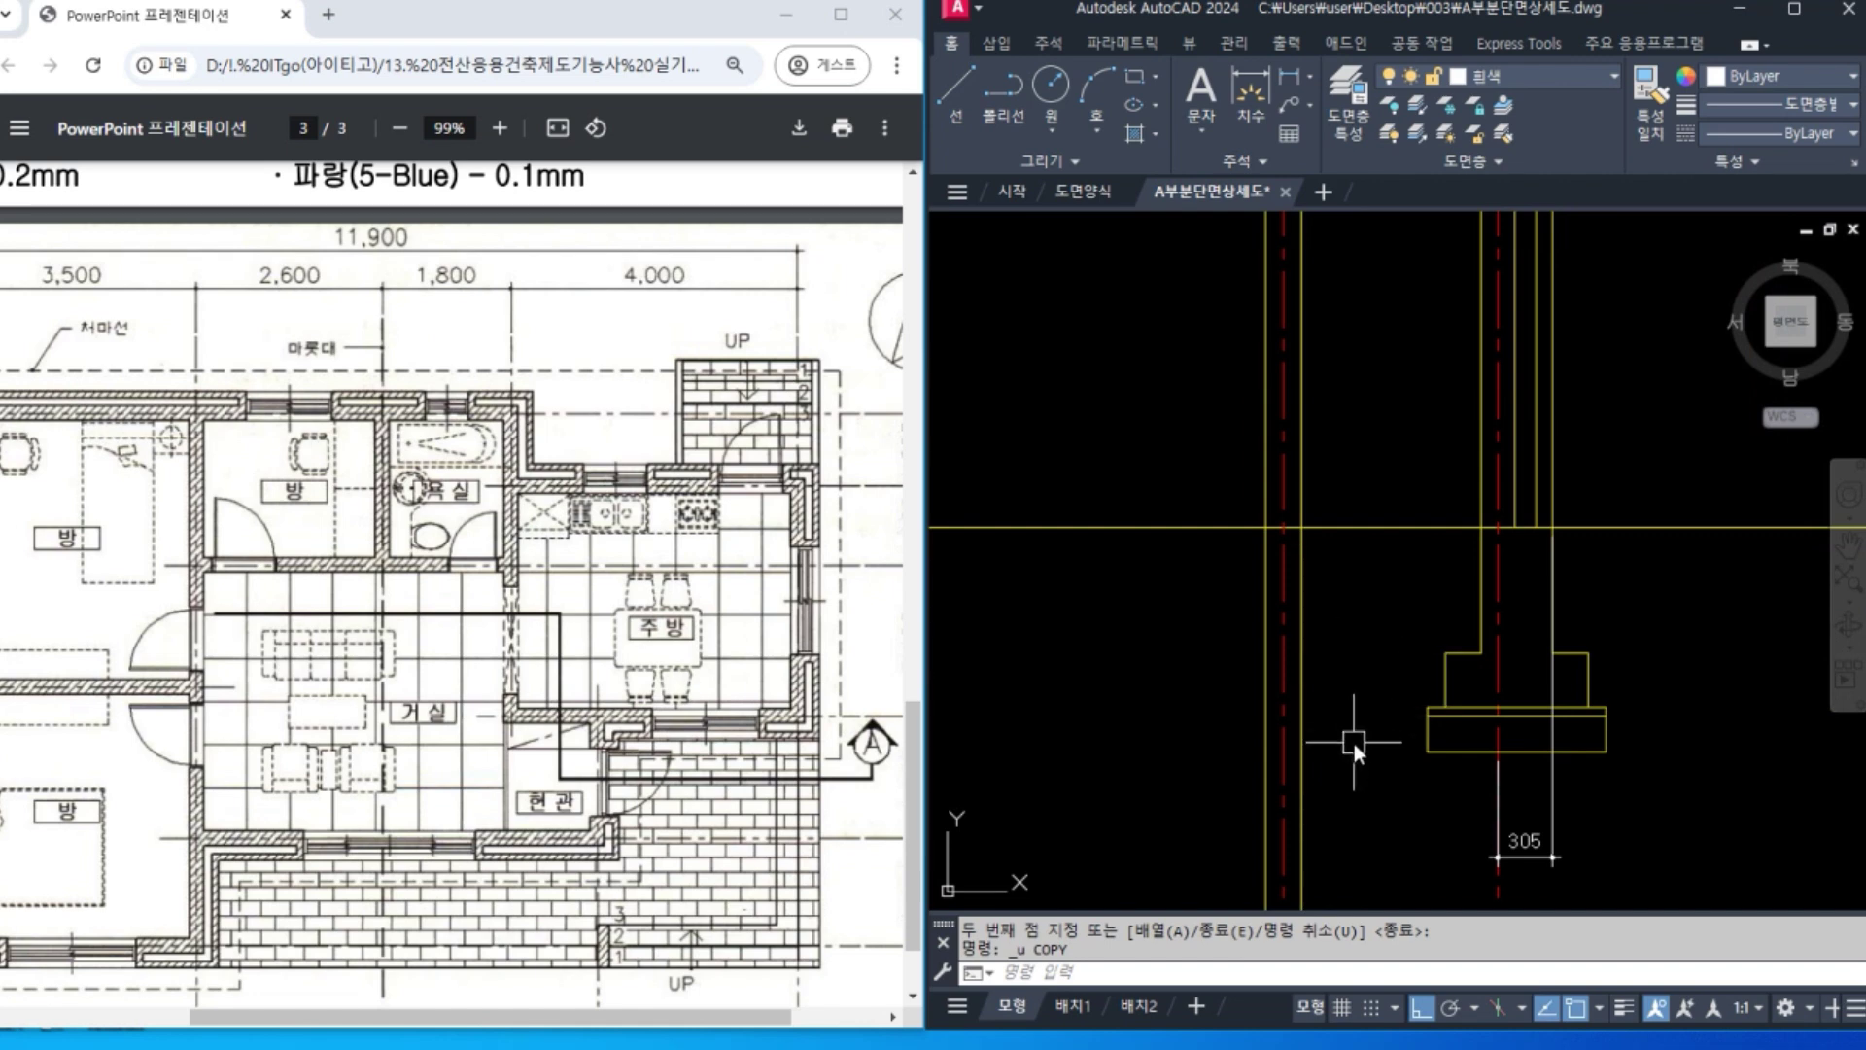
Copy the outer wall's footing outline to the inner wall, aligning its stepped top corner with the inner wall's left face.
type("cp")
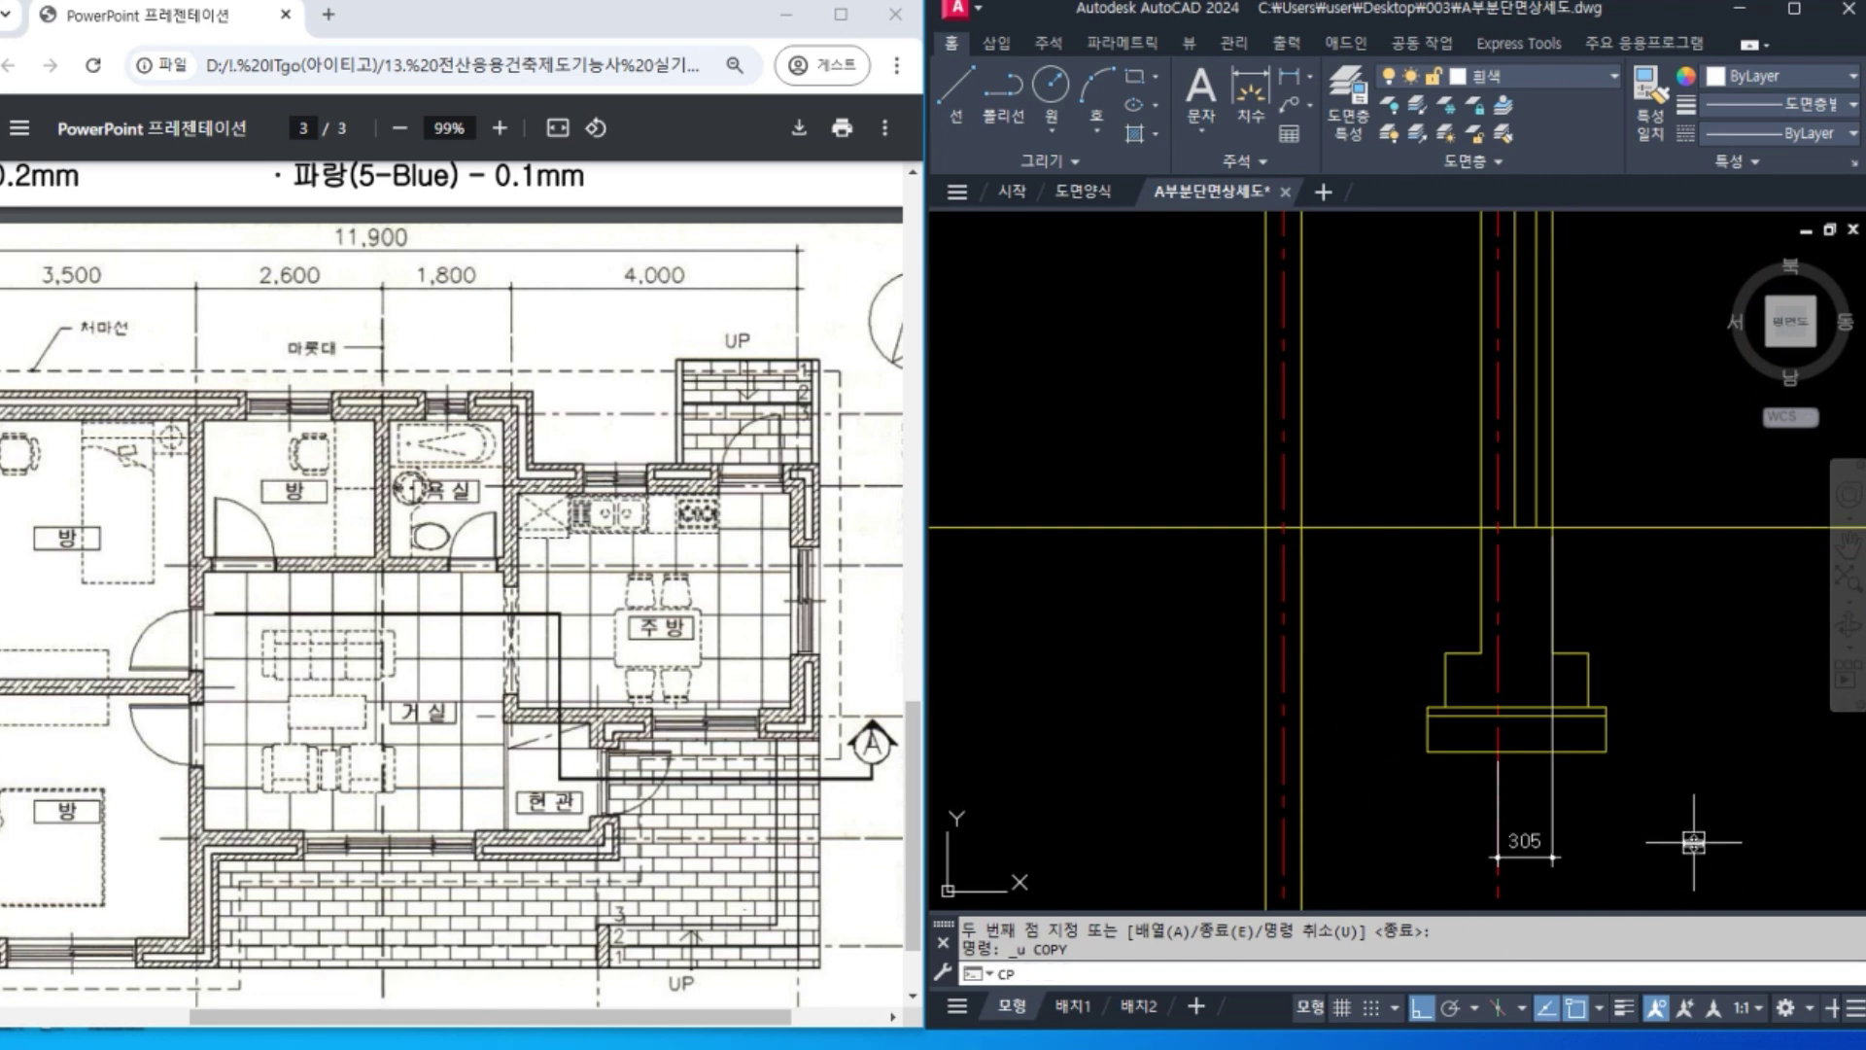
key("Return")
left_click(1387, 617)
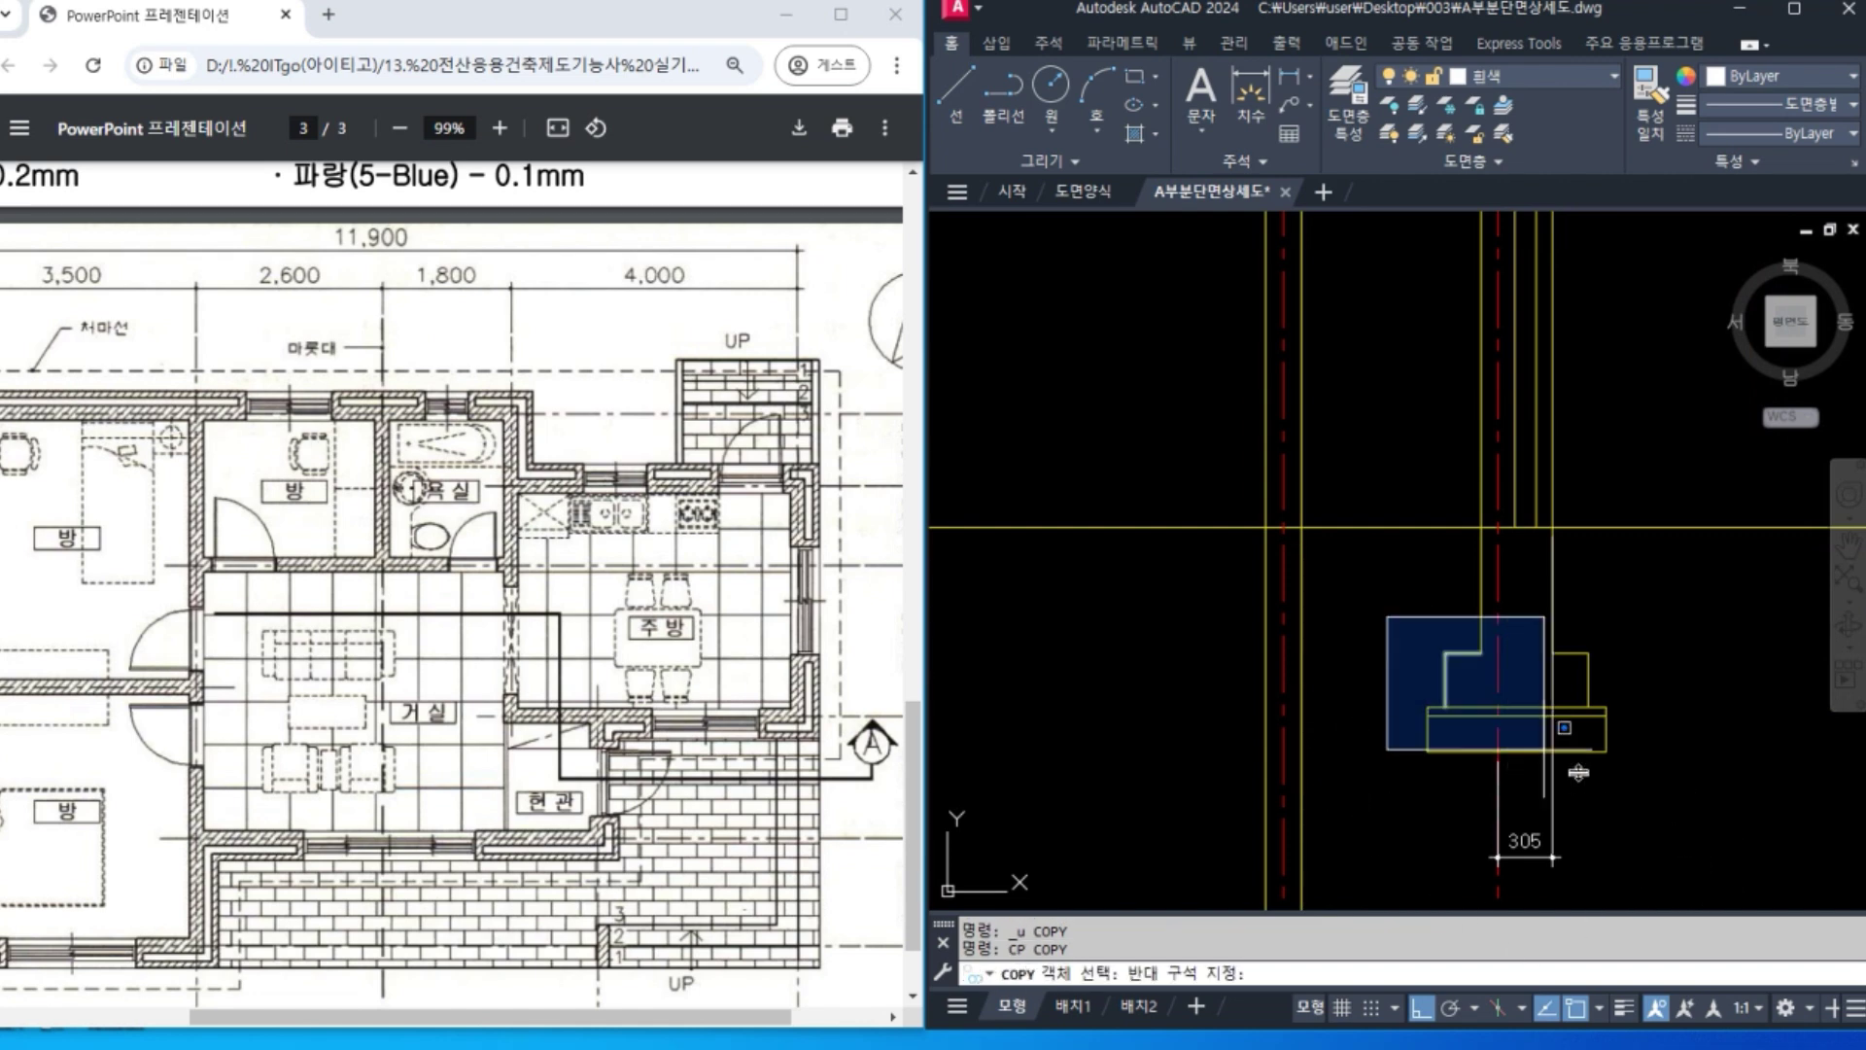
left_click(1716, 821)
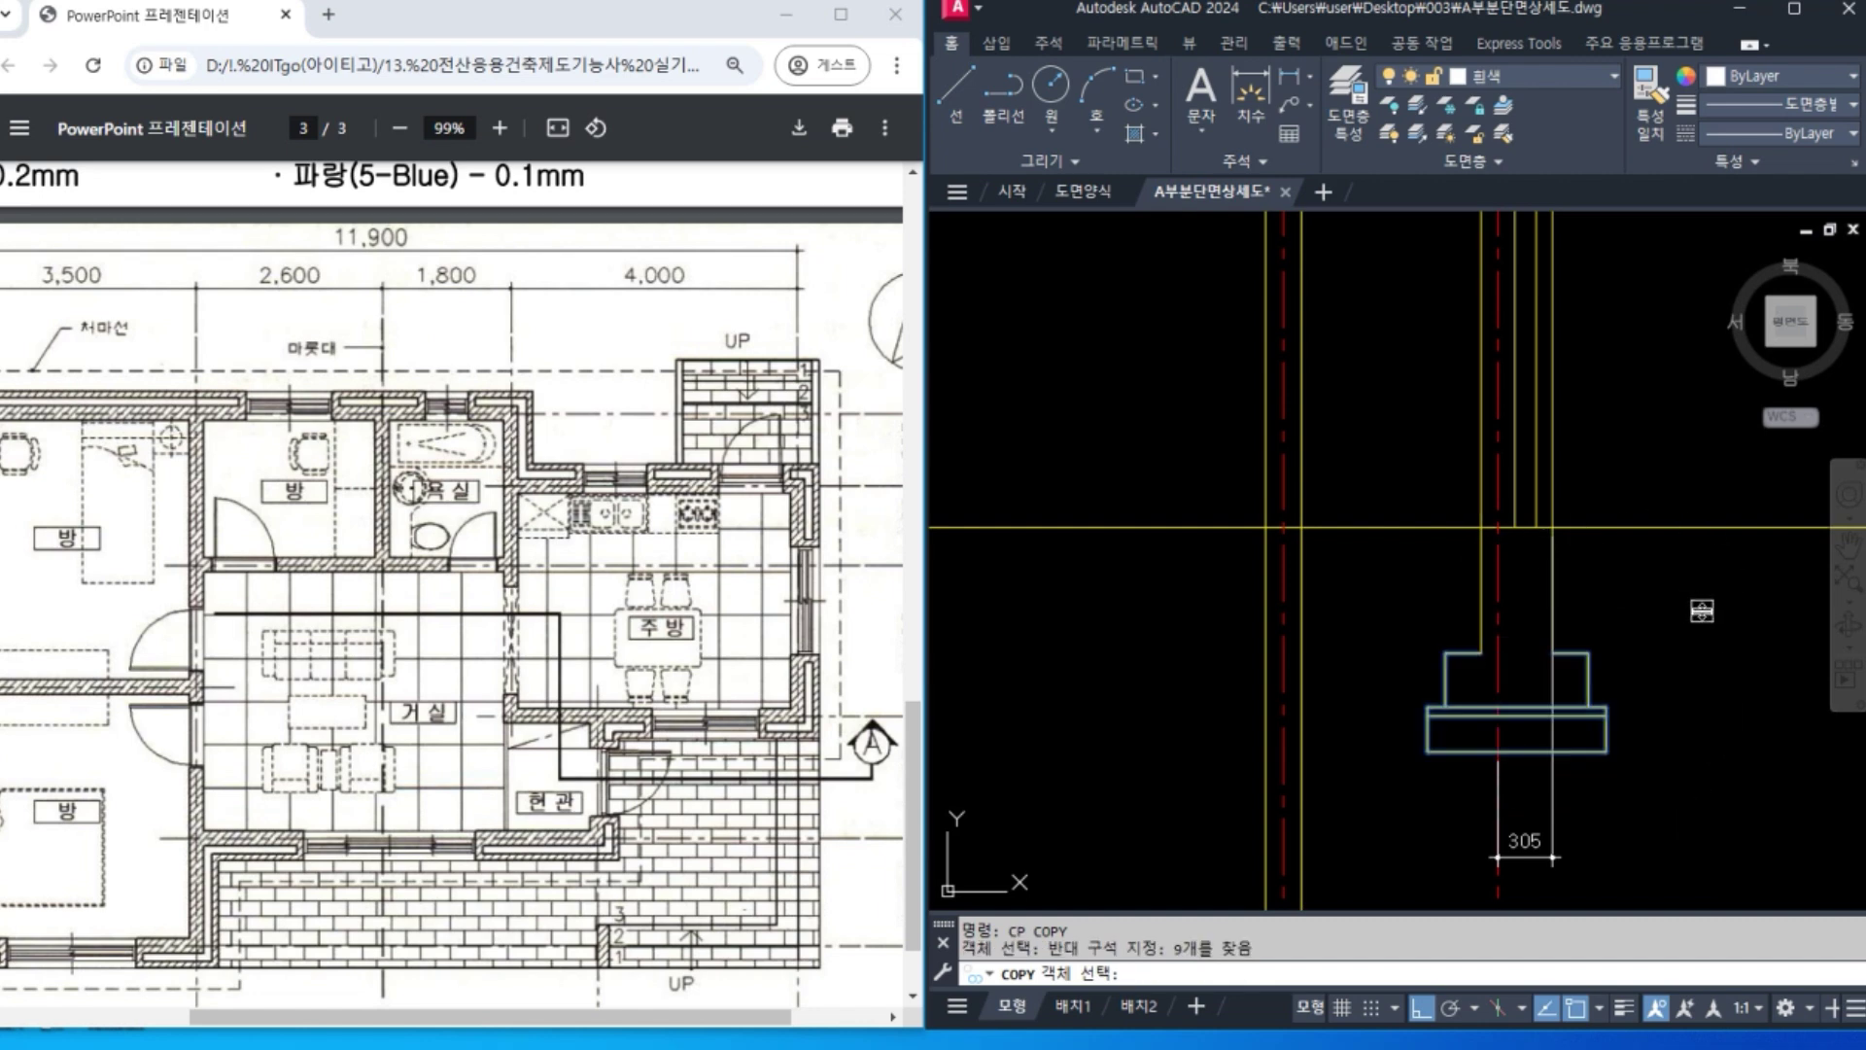
key("Return")
left_click(1481, 652)
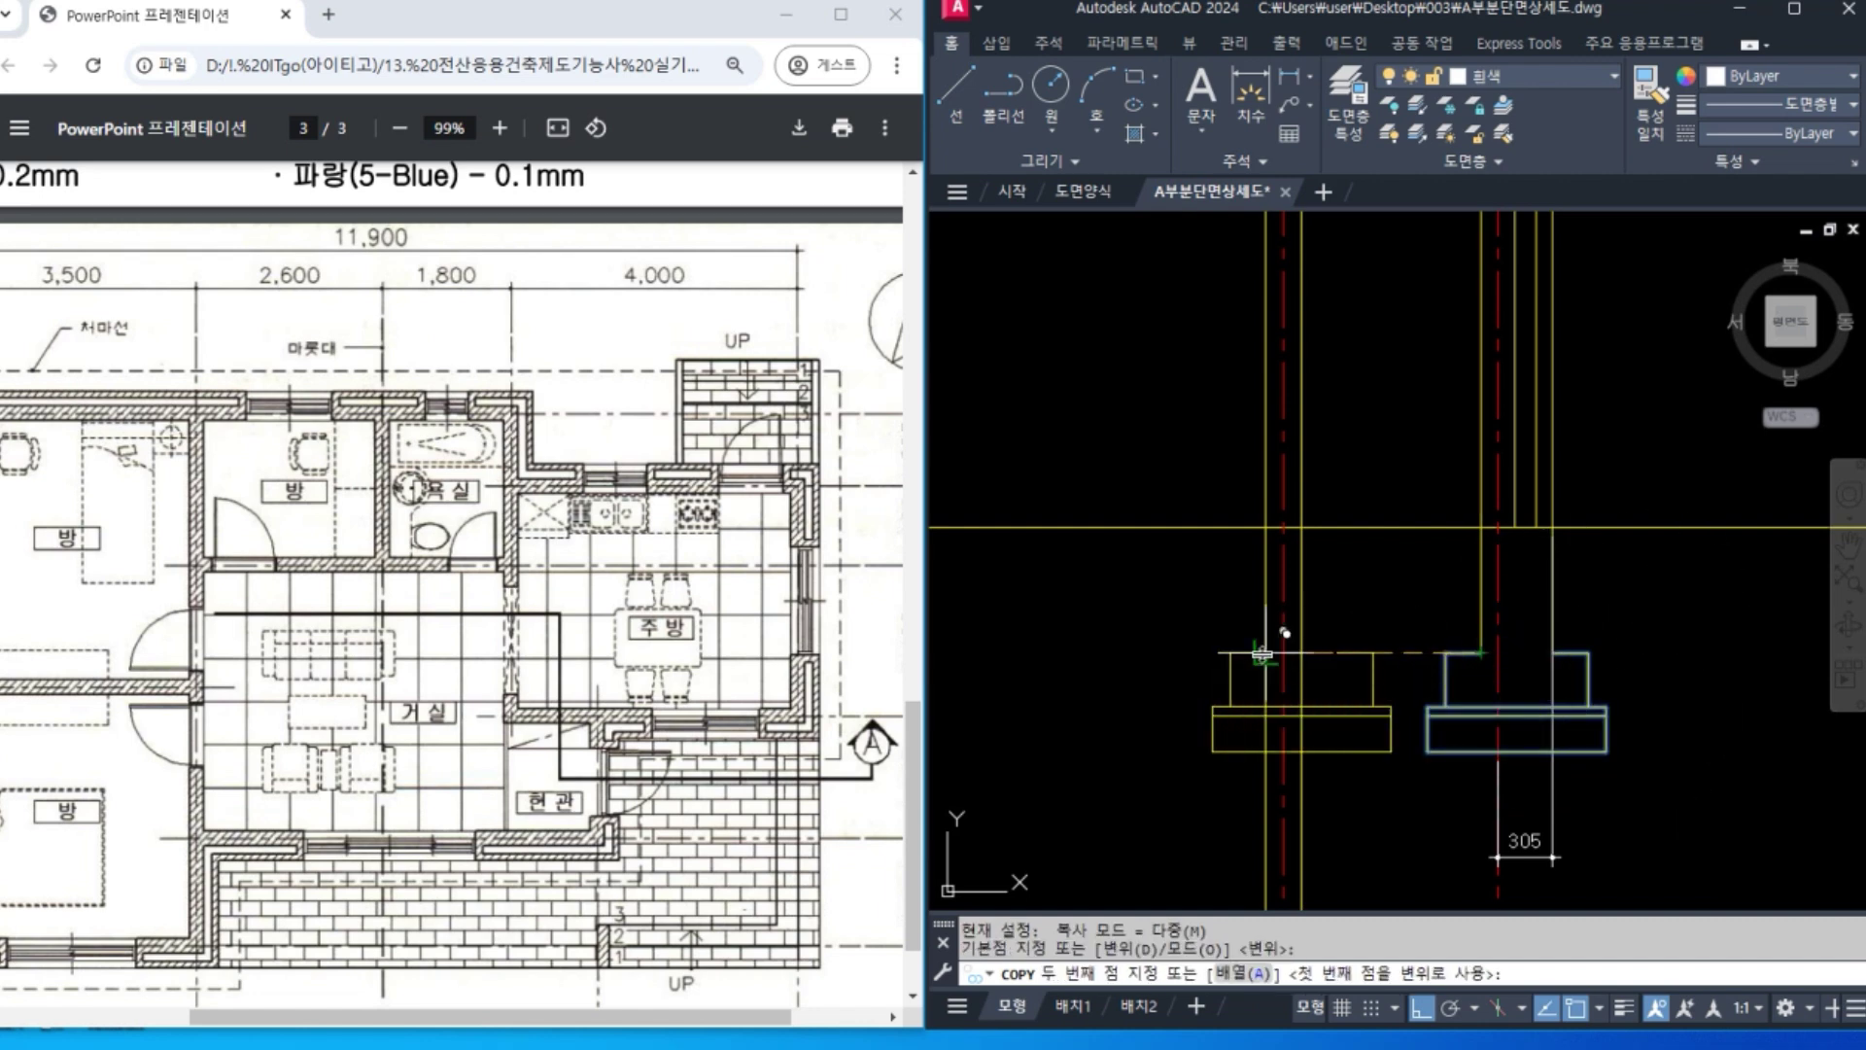
left_click(1263, 652)
key("Return")
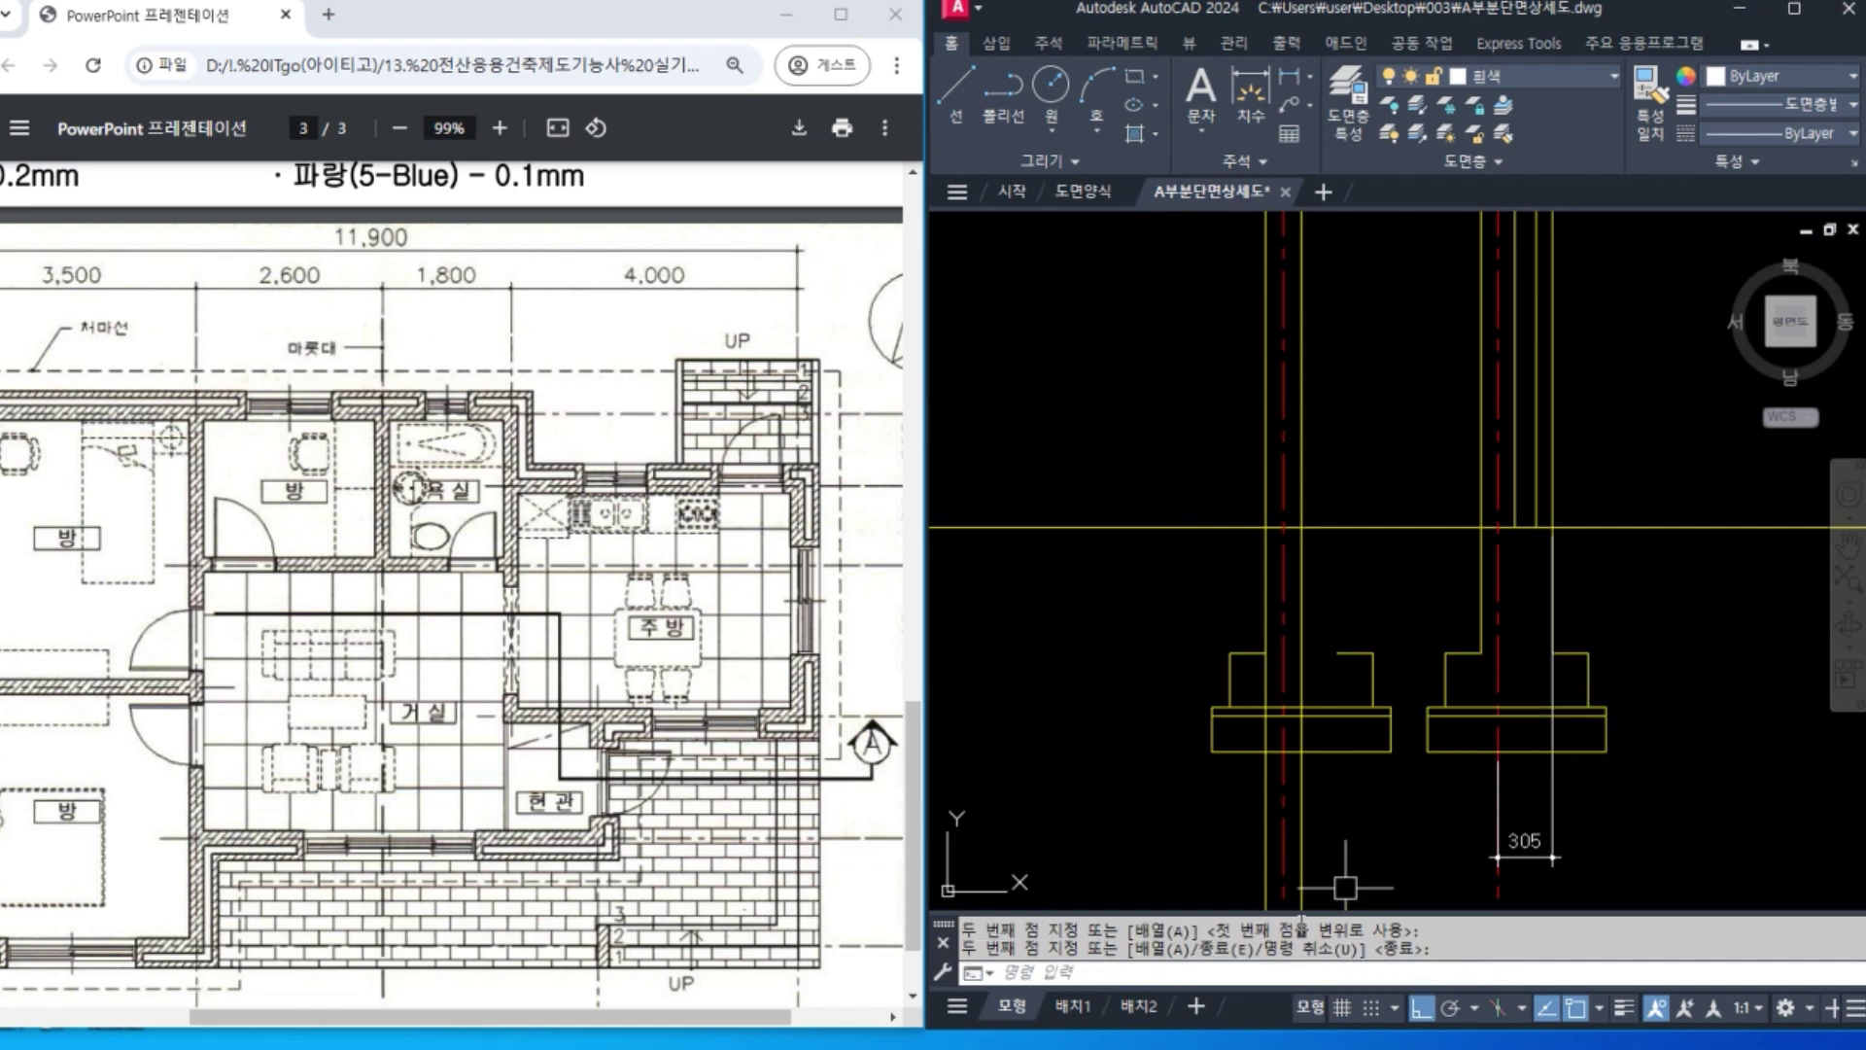
Stretch the right side of the copied footing inward so its top edge meets the inner wall's right face.
type("s")
key("Return")
left_click(1406, 789)
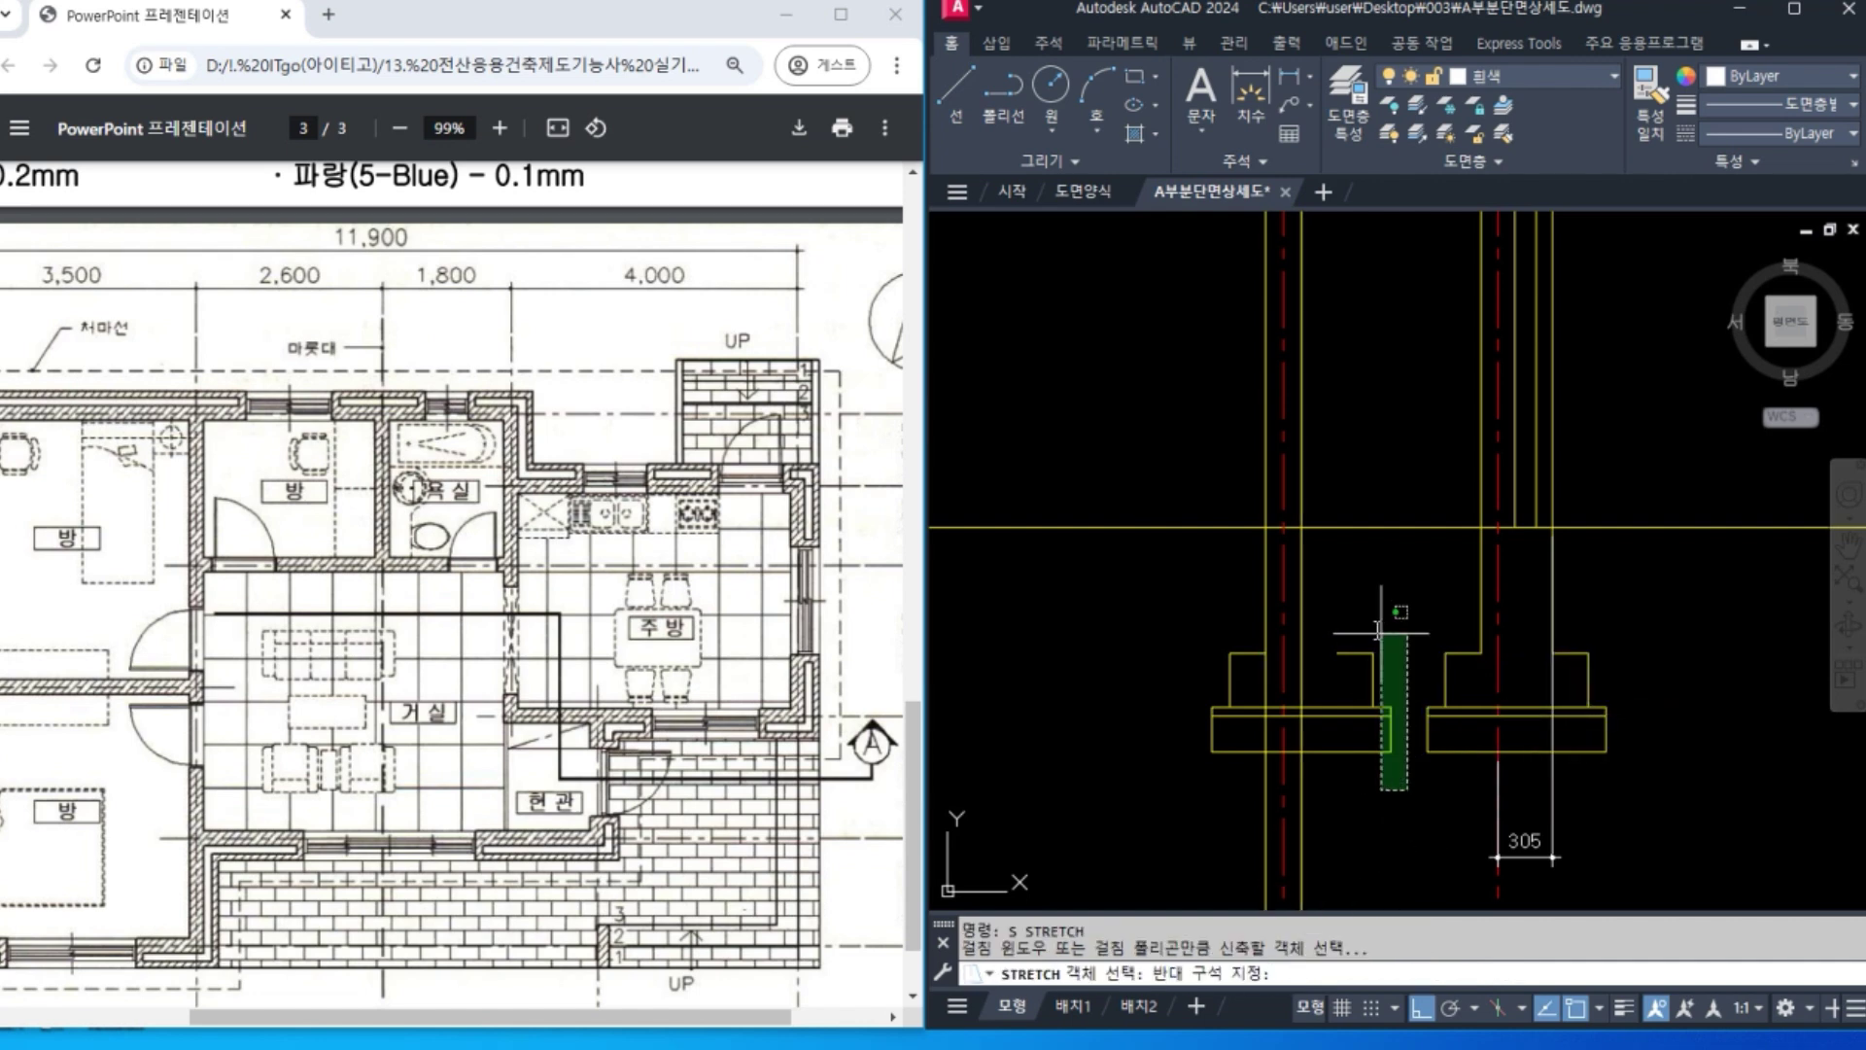
left_click(1324, 622)
key("Return")
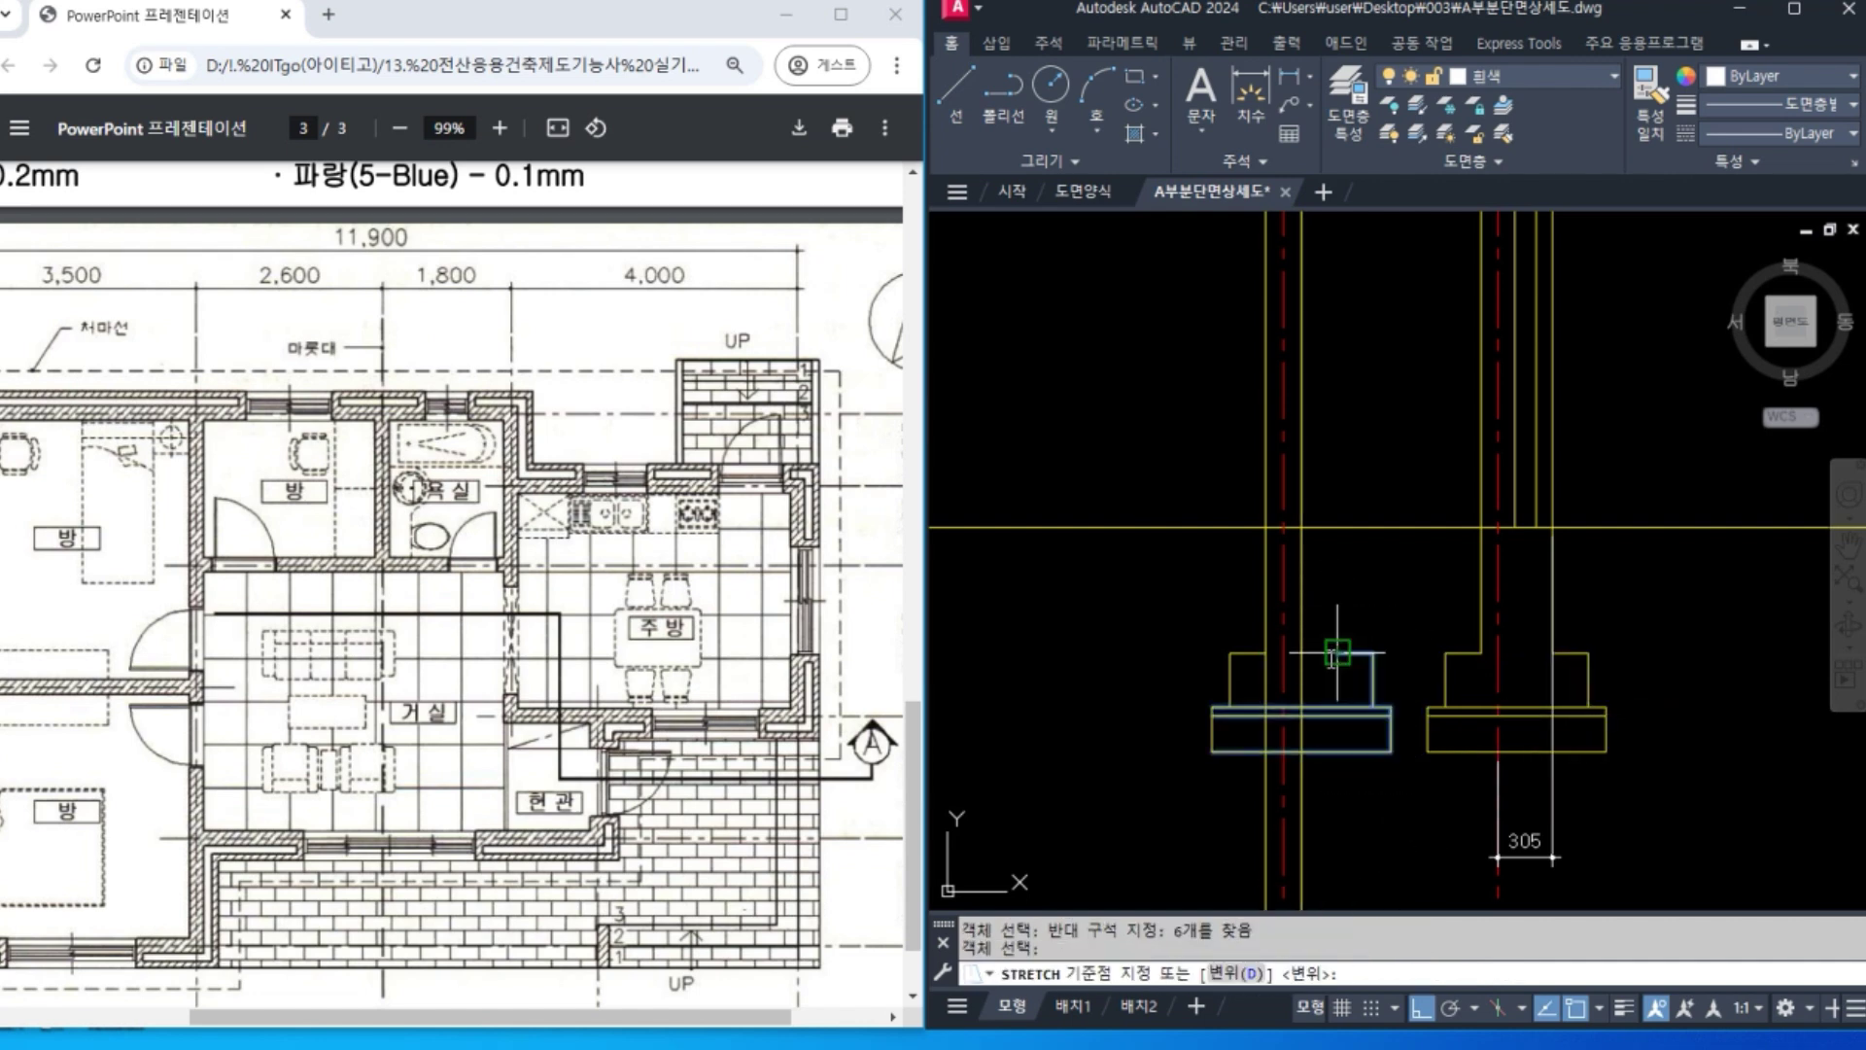
left_click(1338, 653)
left_click(1303, 652)
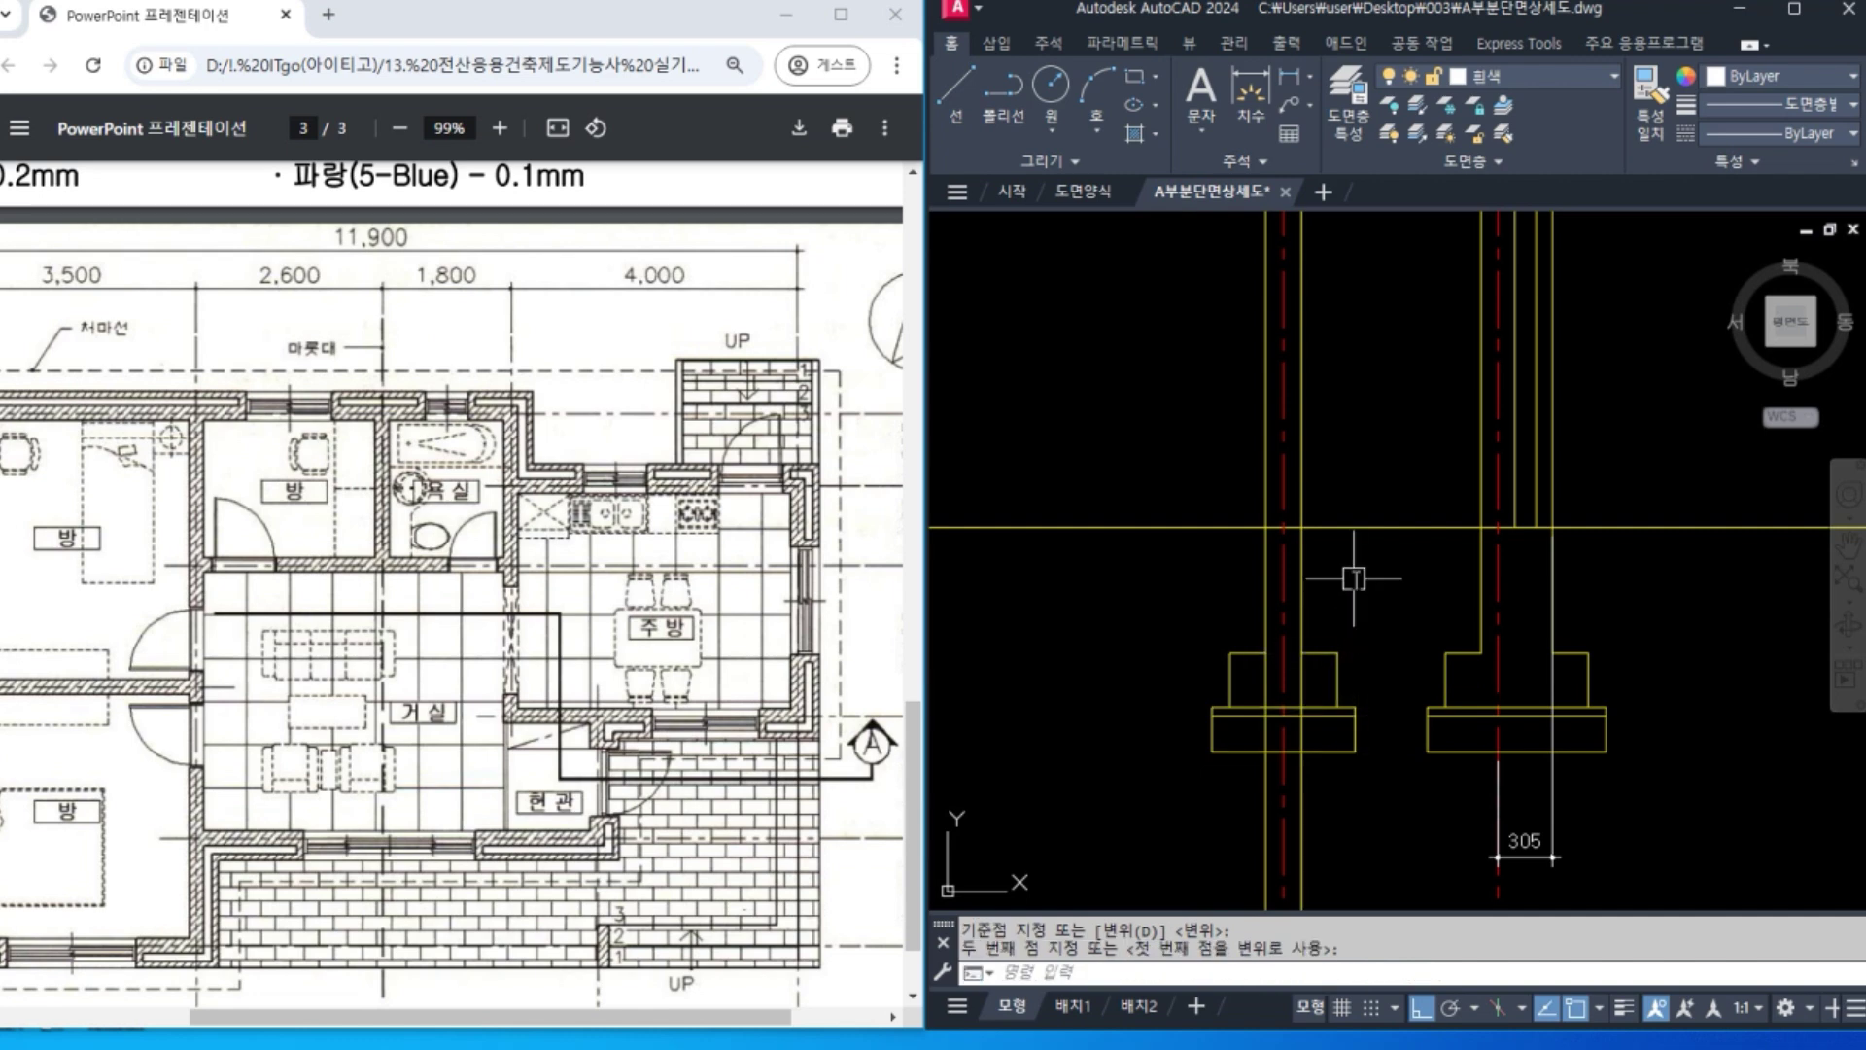
Fillet both inner wall faces with the footing's top edges at radius 0, using the multiple option.
type("f")
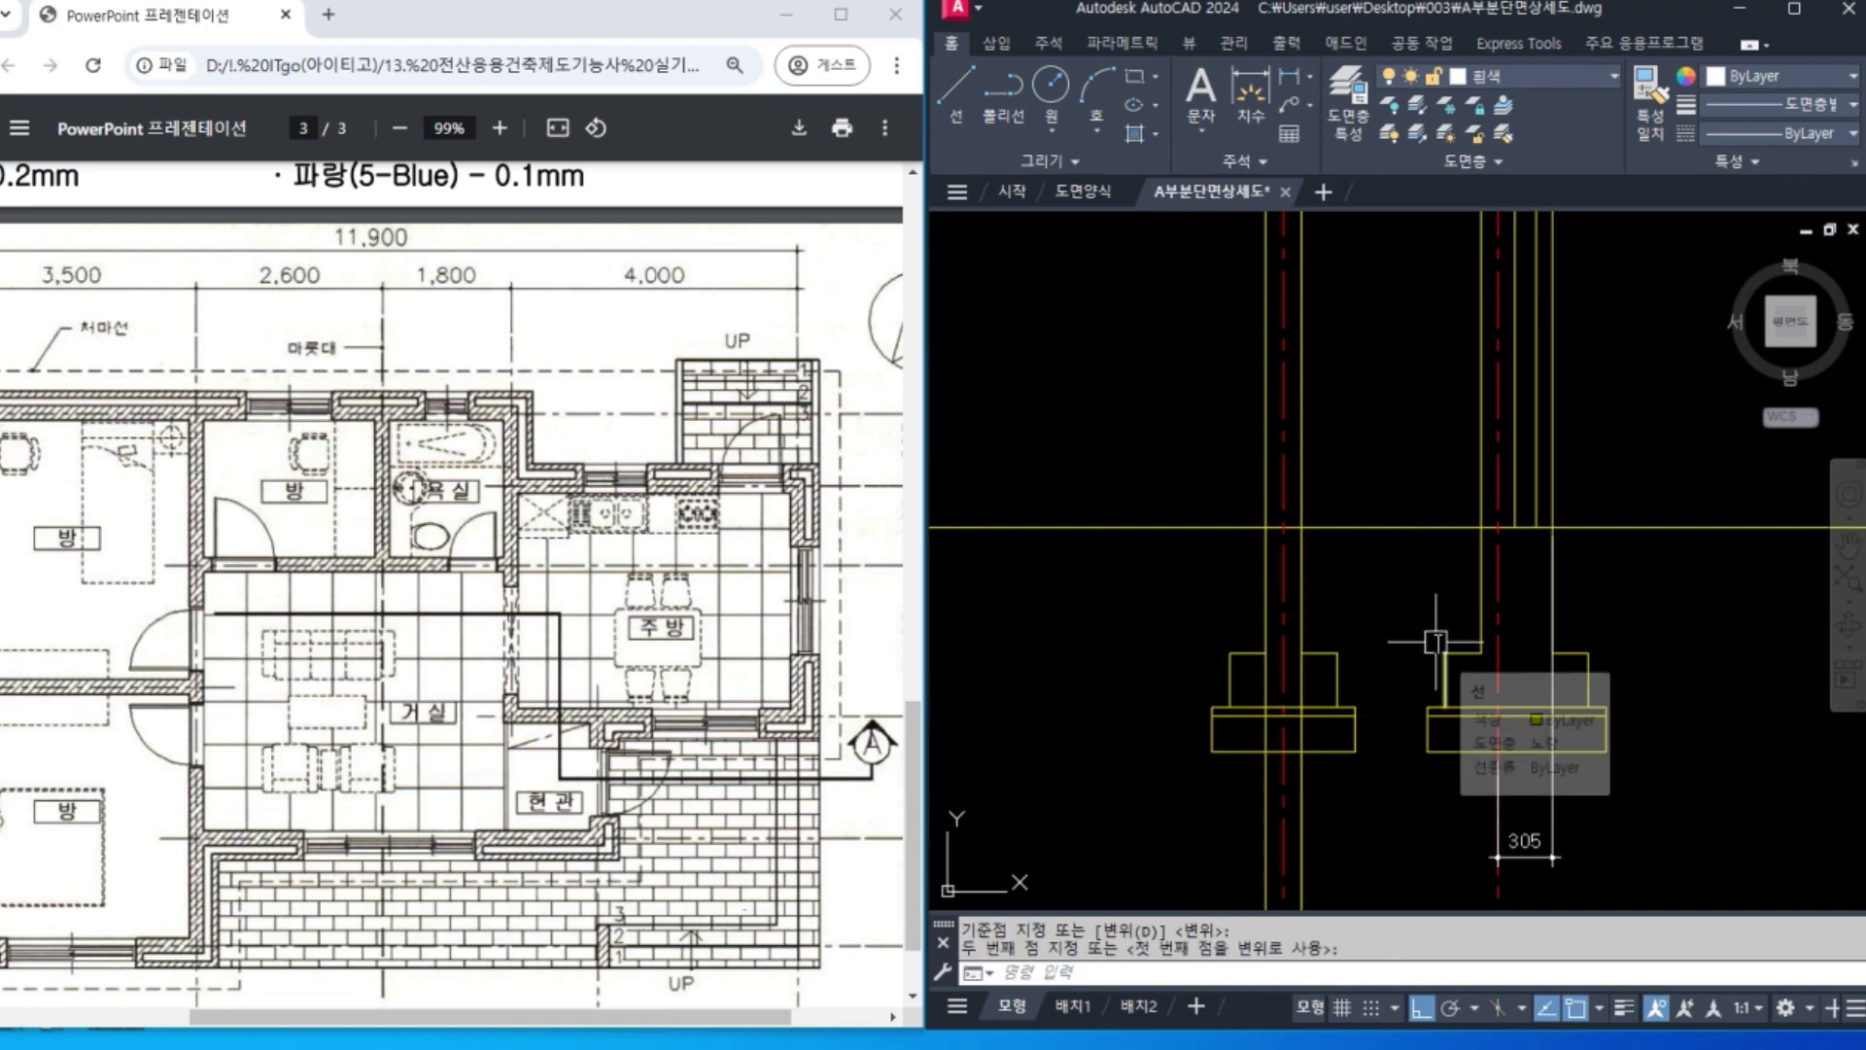
key("Return")
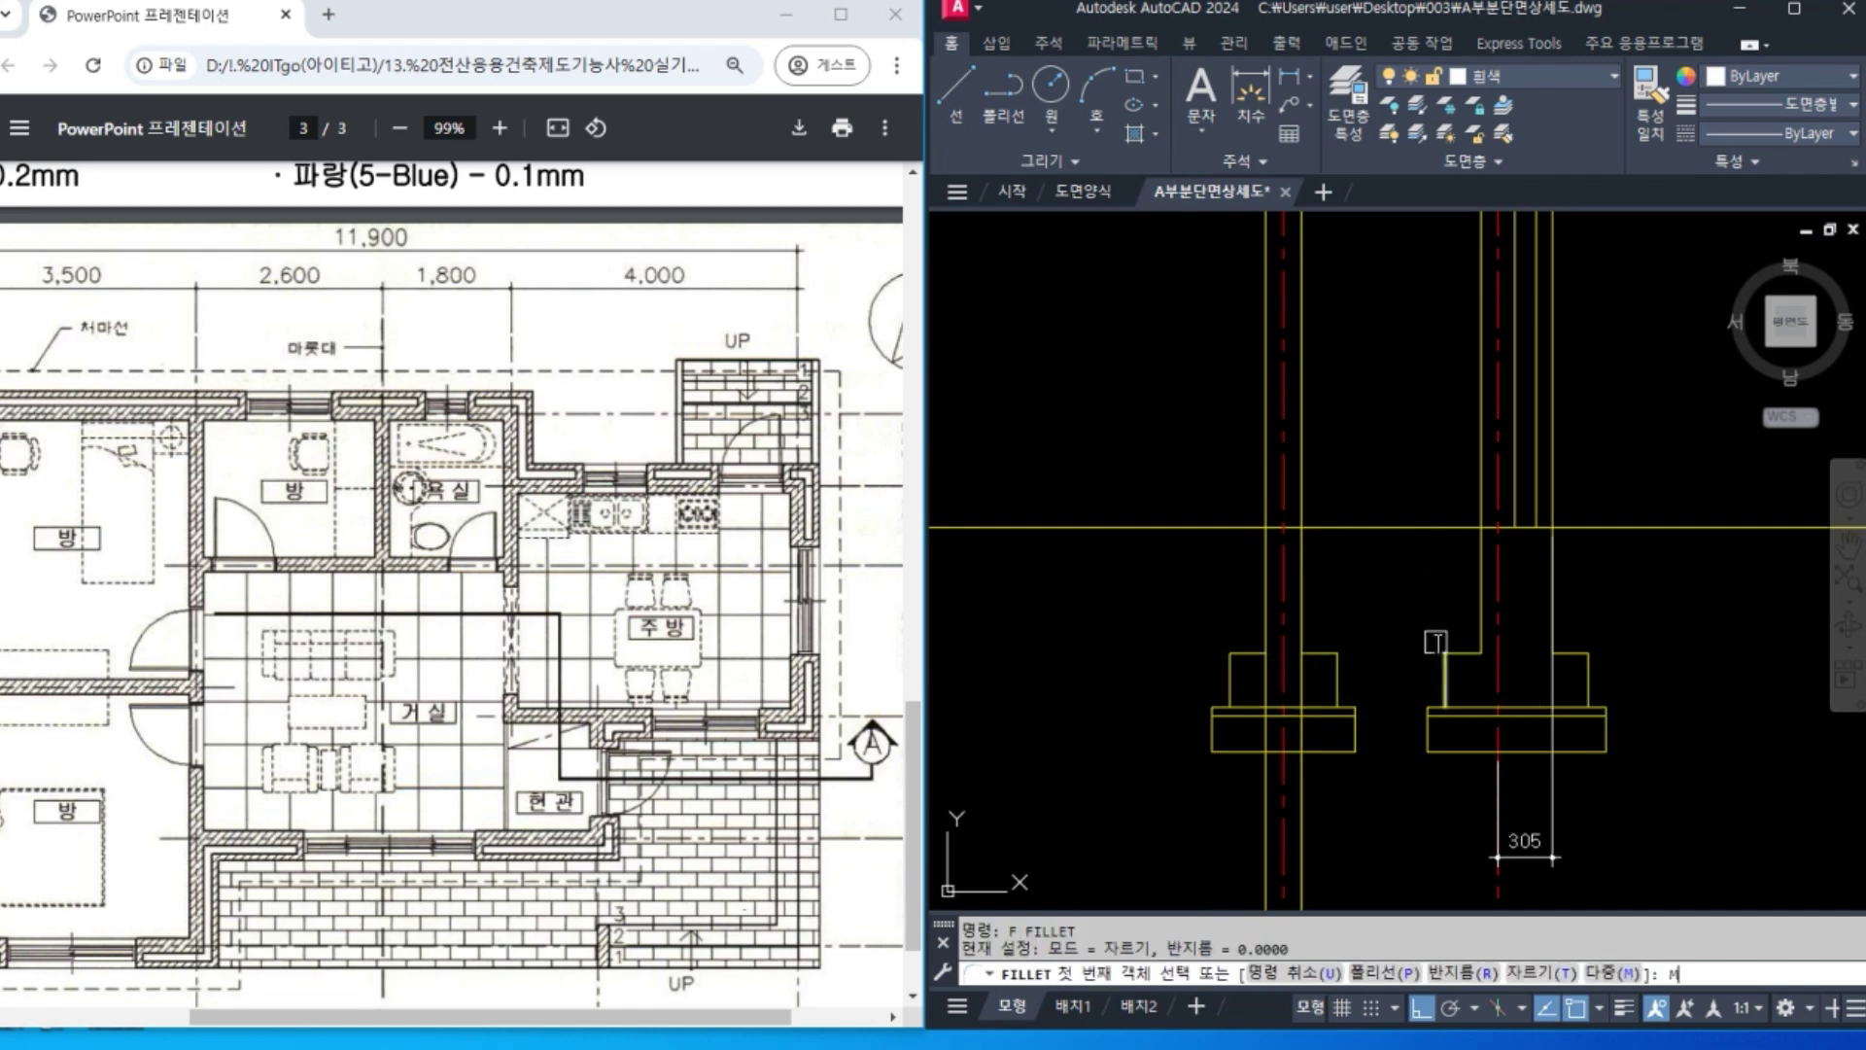
key("Return")
left_click(1266, 627)
left_click(1242, 651)
left_click(1302, 618)
left_click(1320, 653)
key("Return")
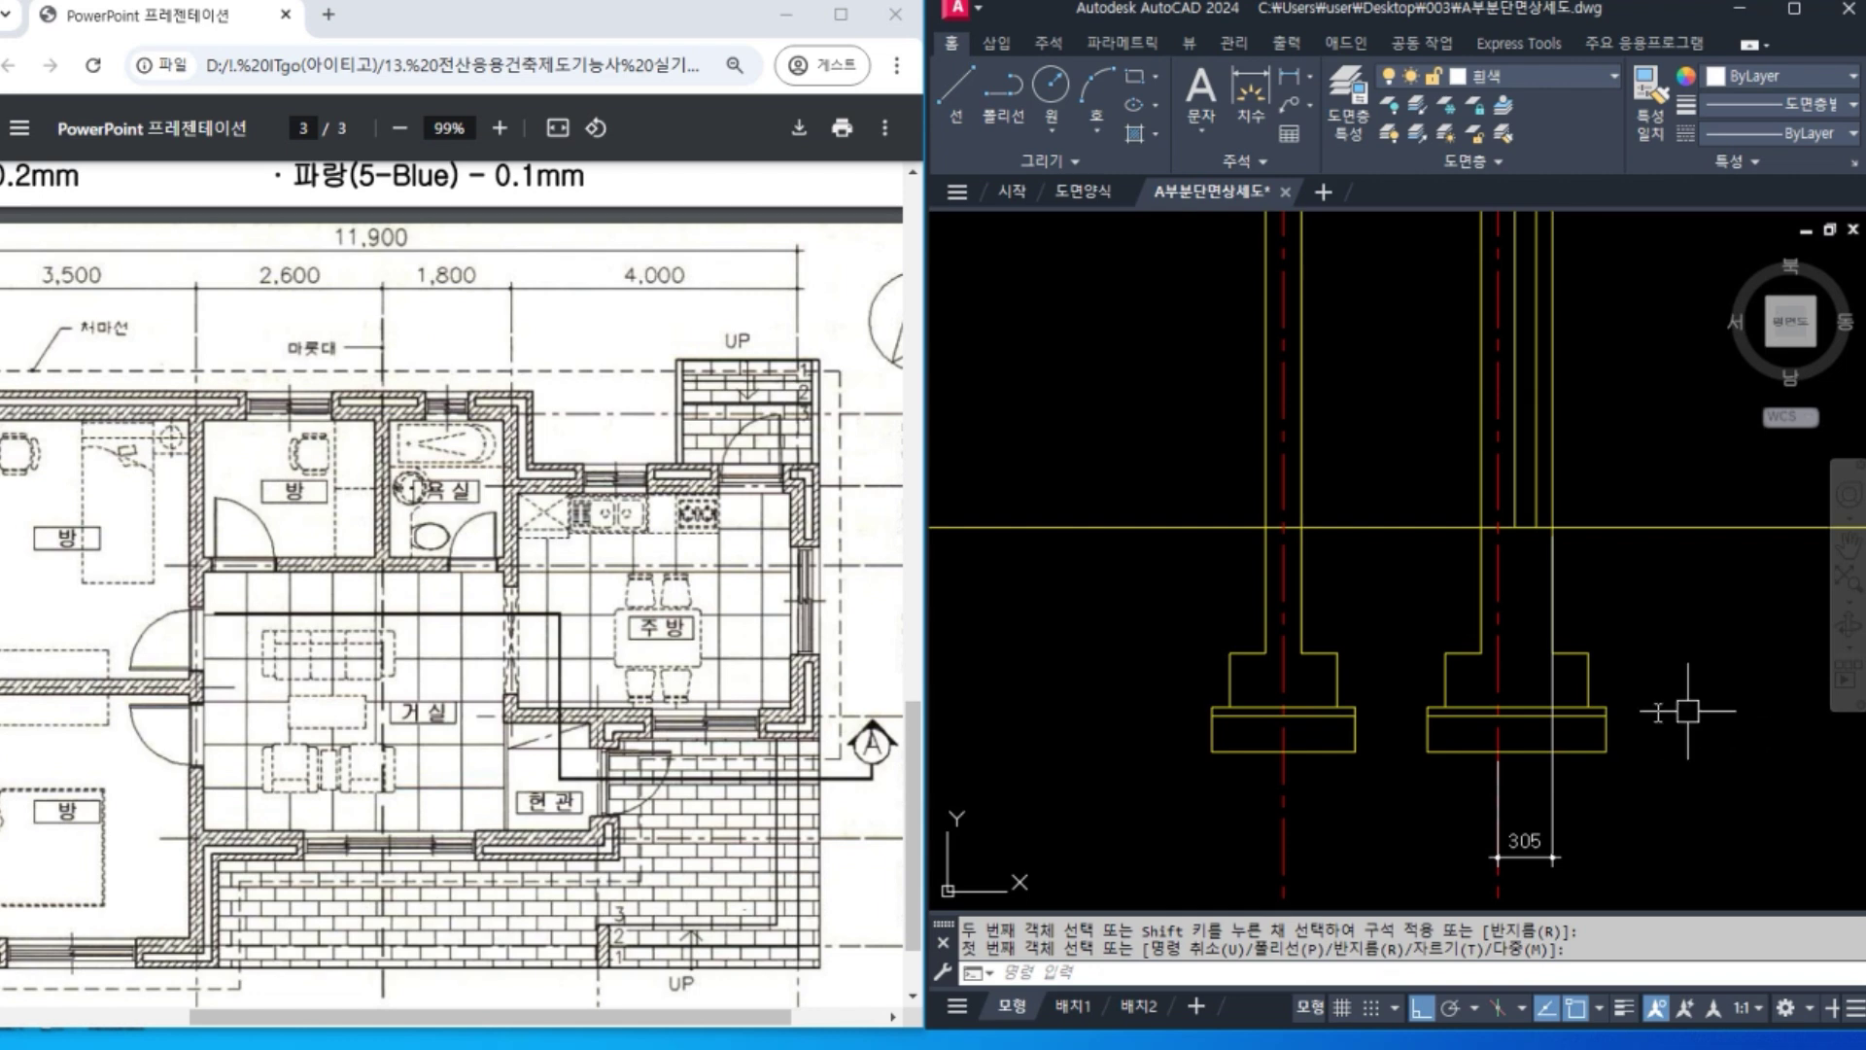
Offset the G.L line 600 upward for the living room floor level.
scroll(1695, 612, "down", 3)
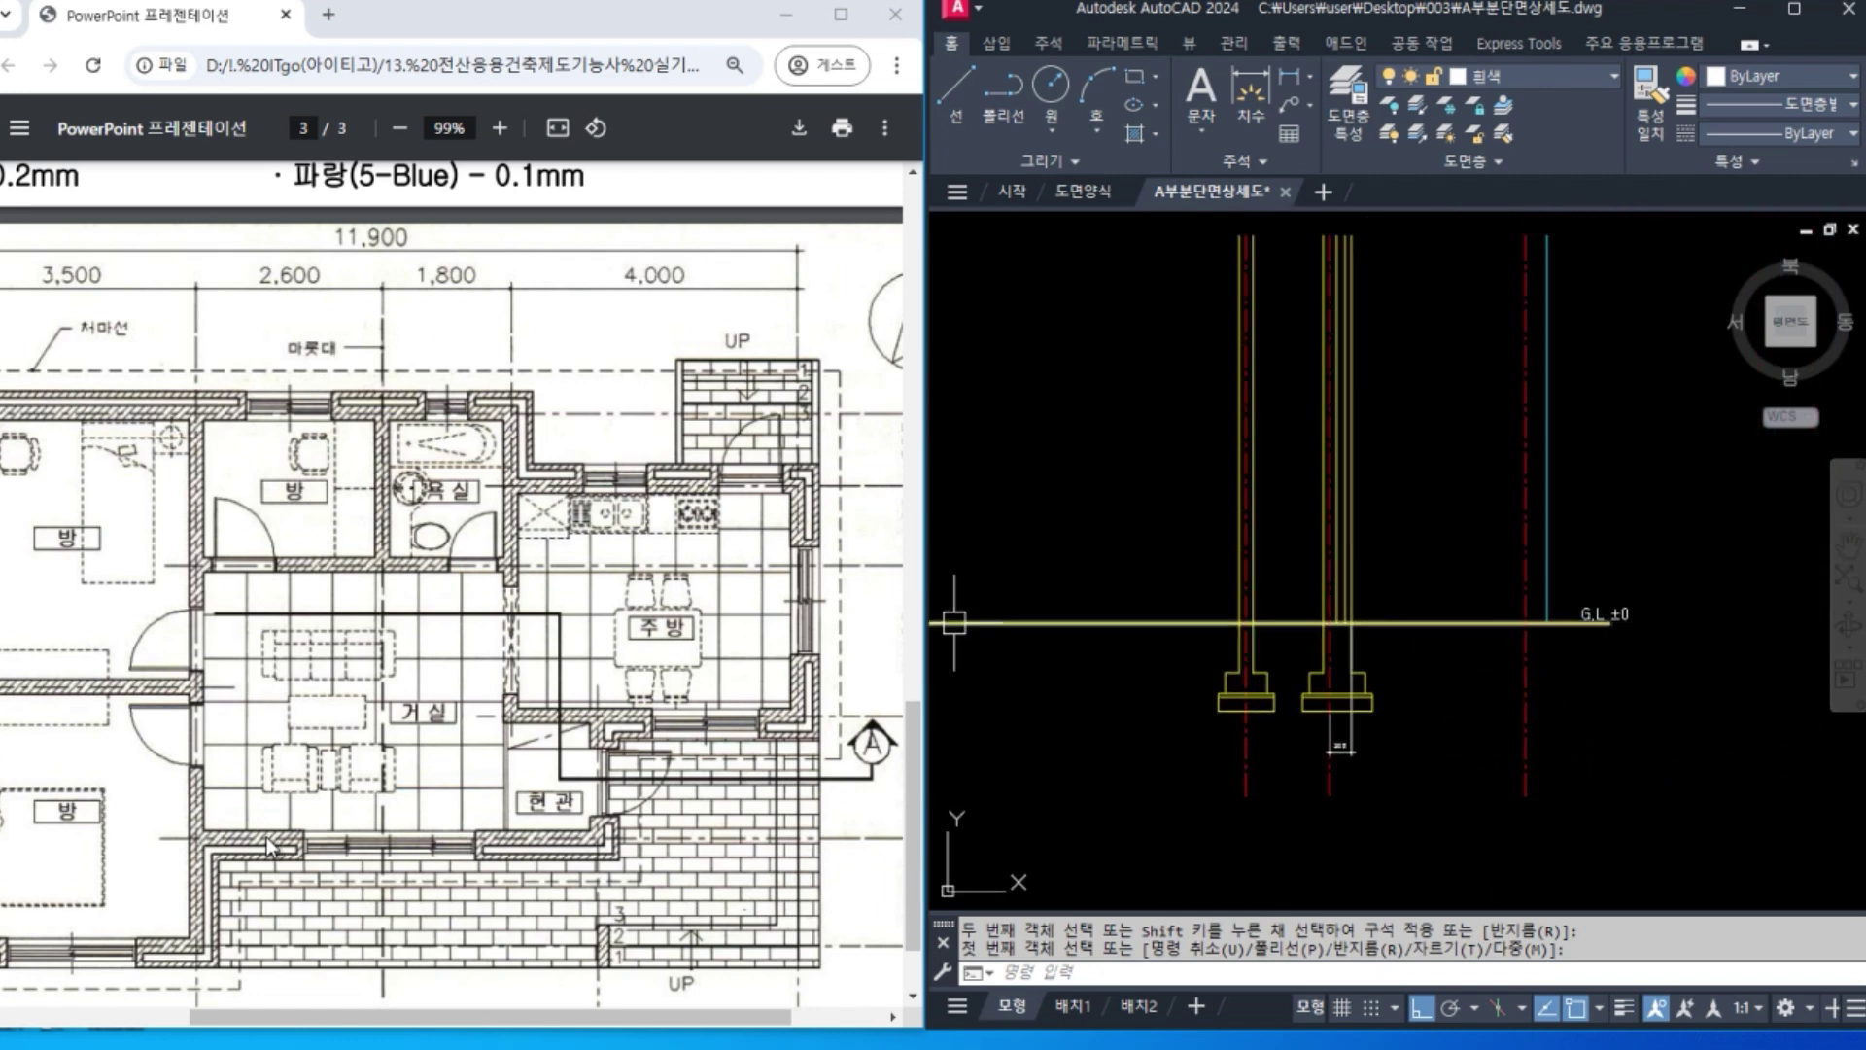
mouse_move(466, 750)
left_mouse_down()
mouse_move(433, 751)
mouse_move(420, 792)
left_mouse_up()
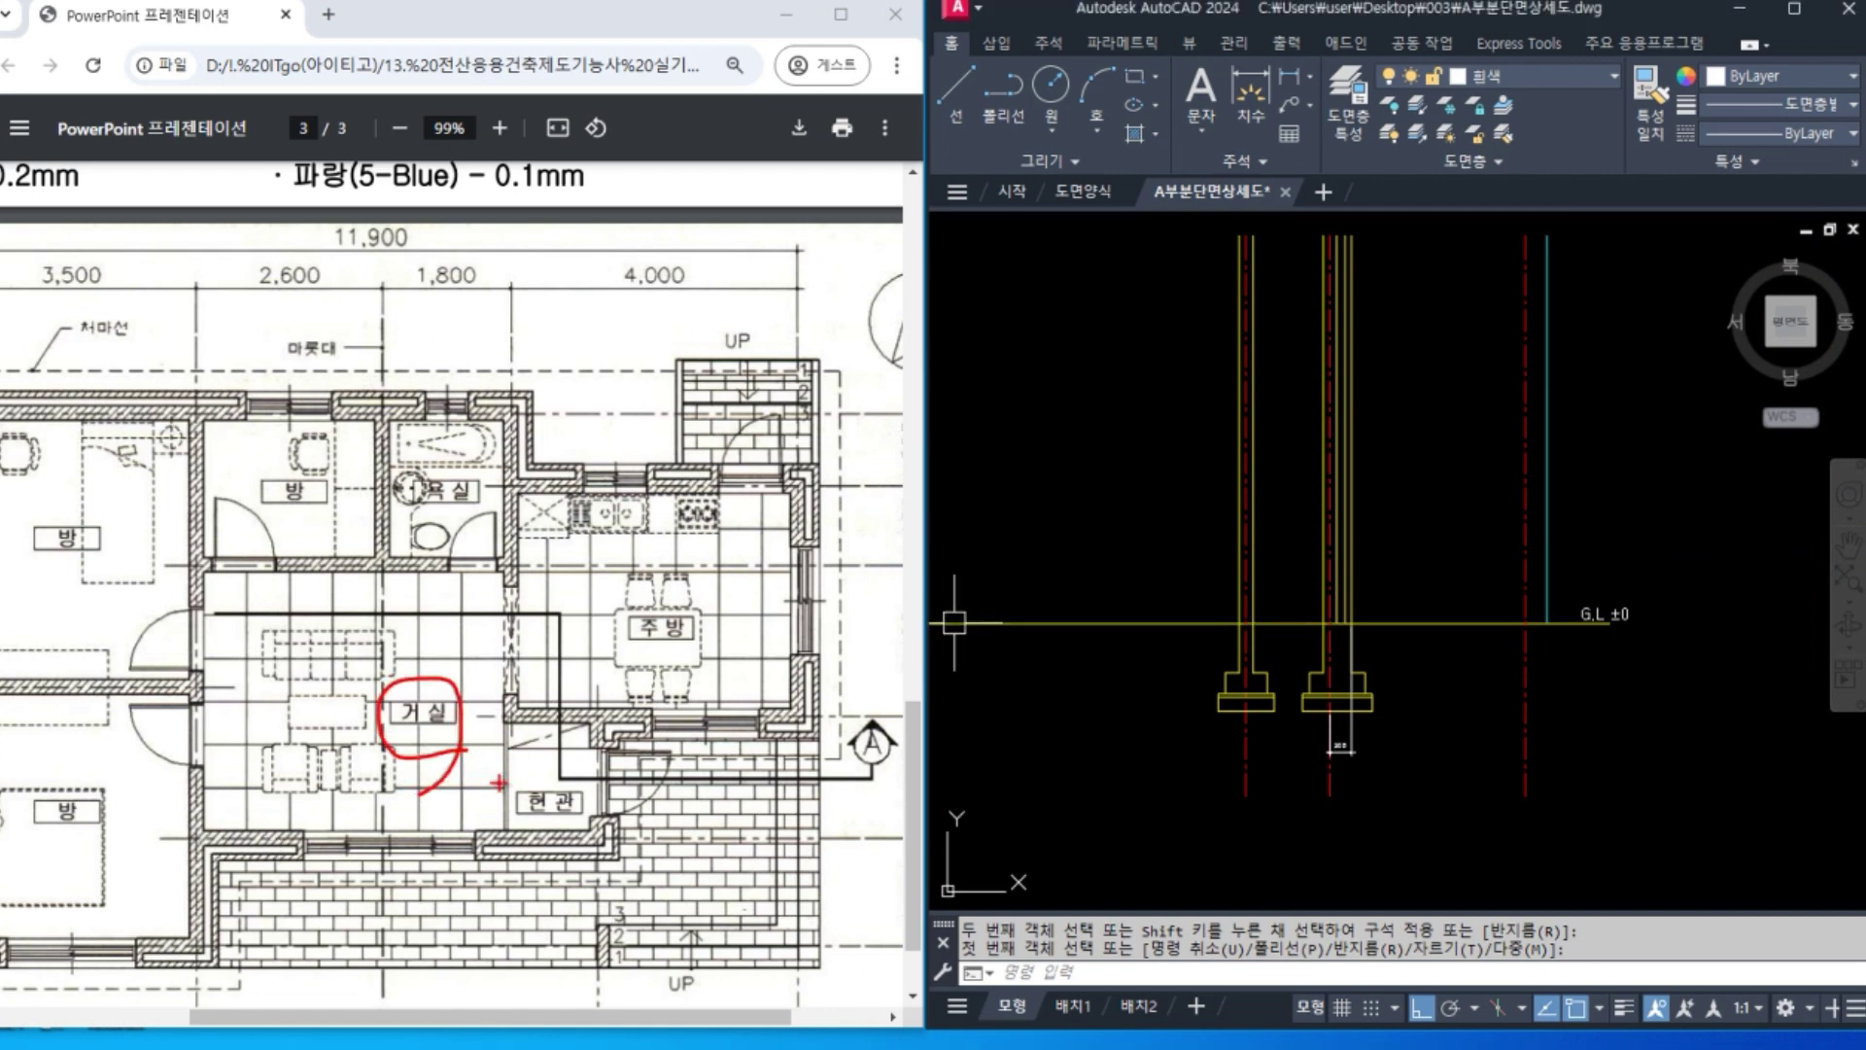
key("Escape")
type("o")
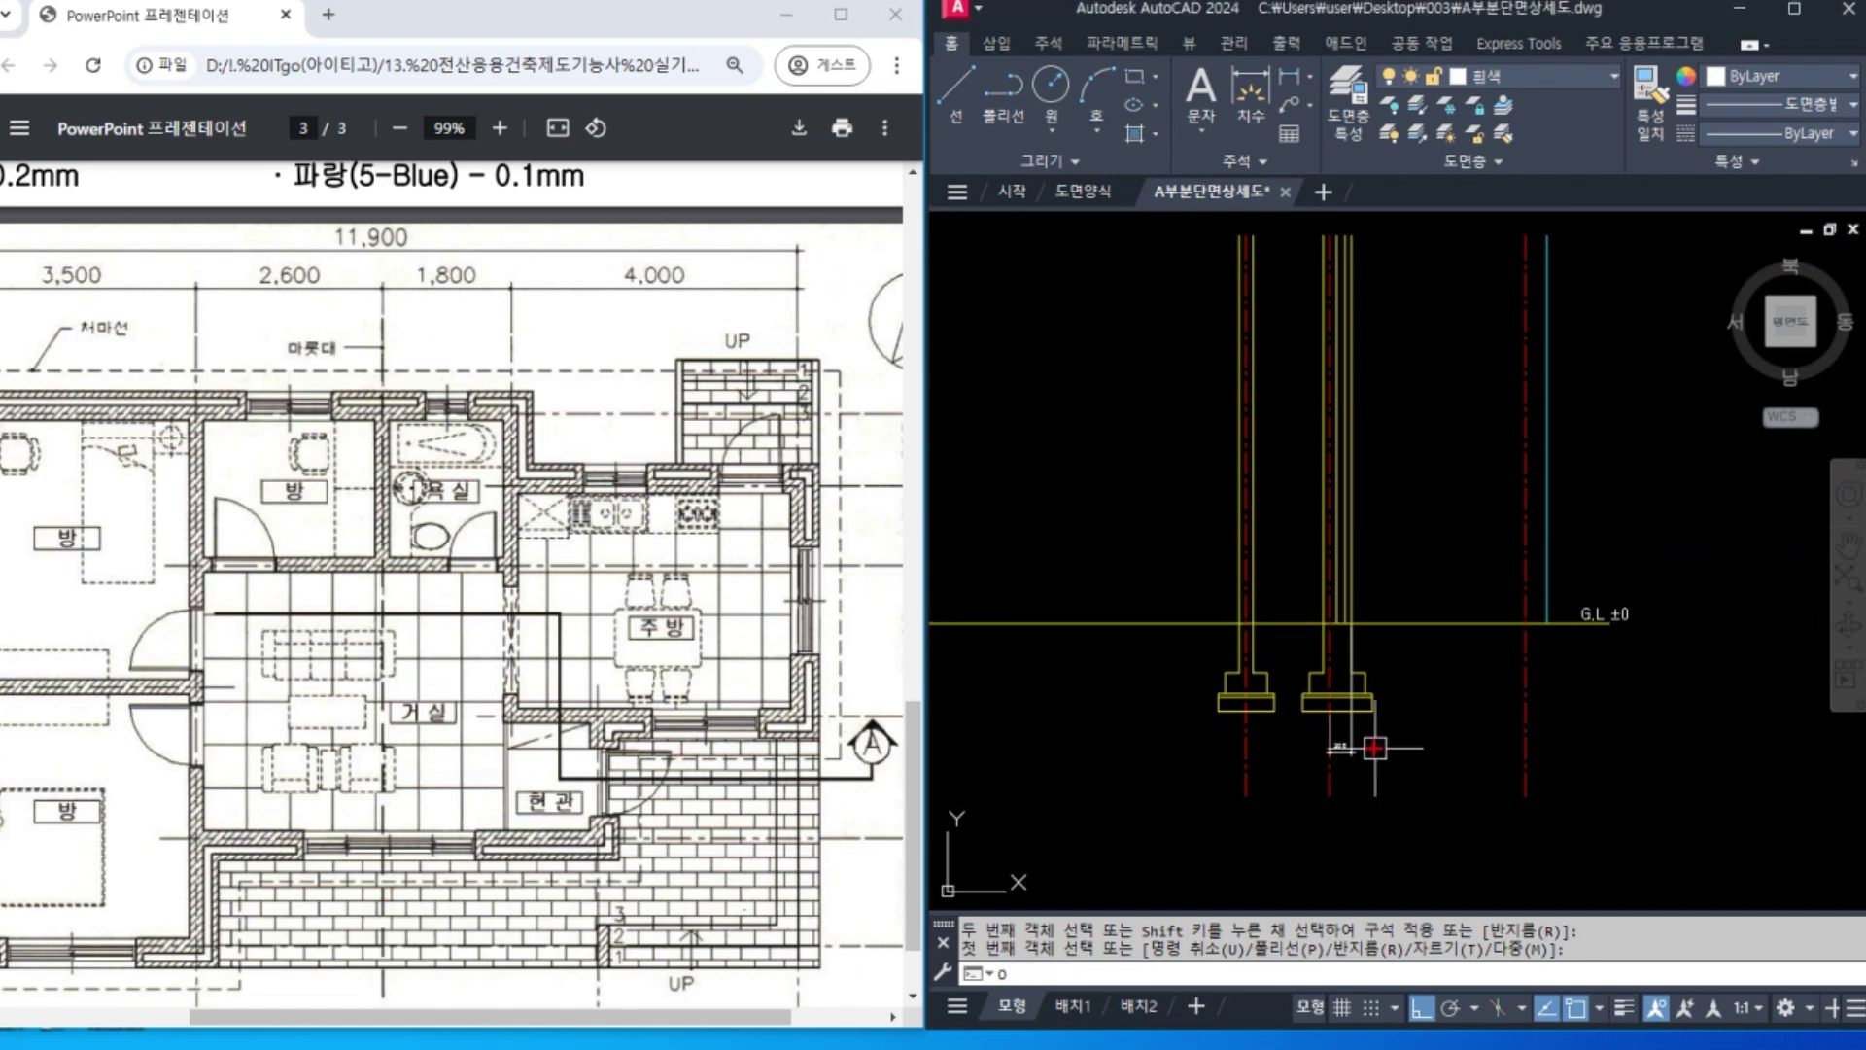
key("Return")
type("600")
key("Return")
left_click(1425, 623)
left_click(1468, 401)
key("Return")
middle_click_drag(1437, 450, 1595, 450)
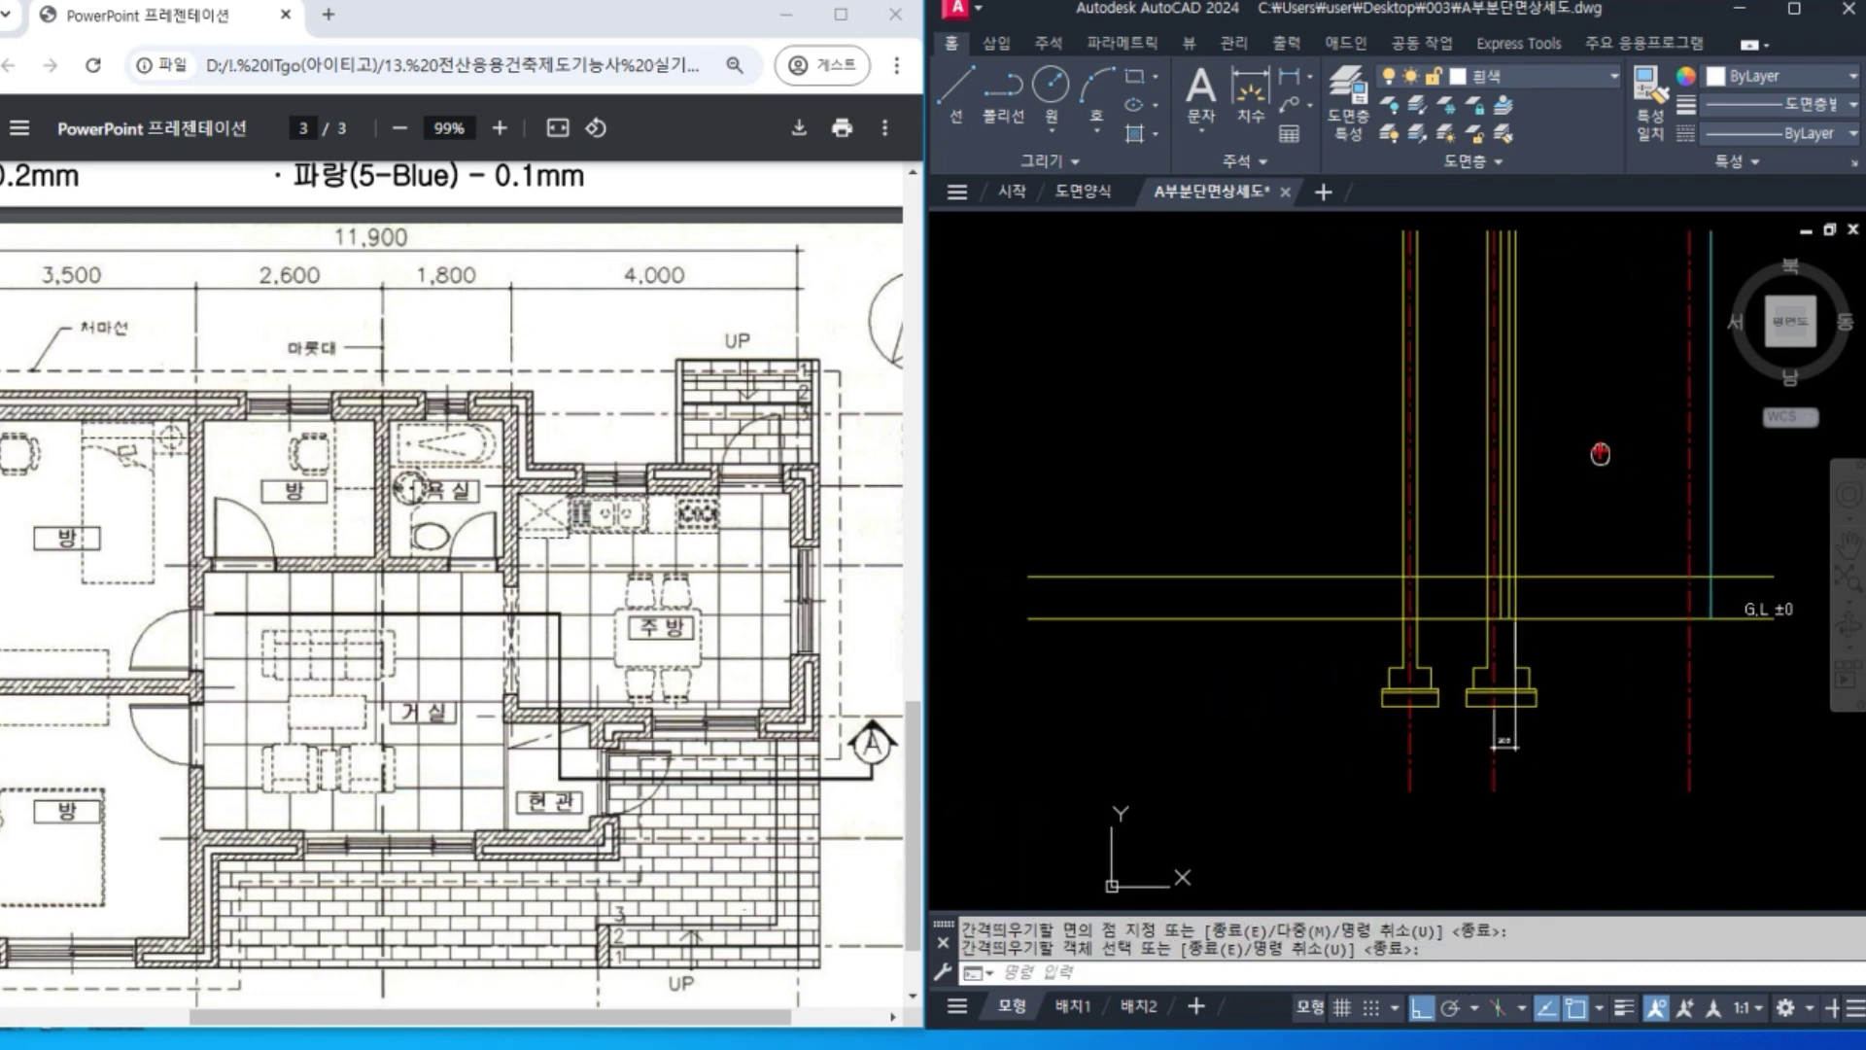
Offset the inner wall's centerline 1800 to the left.
middle_click_drag(1505, 662, 1450, 653)
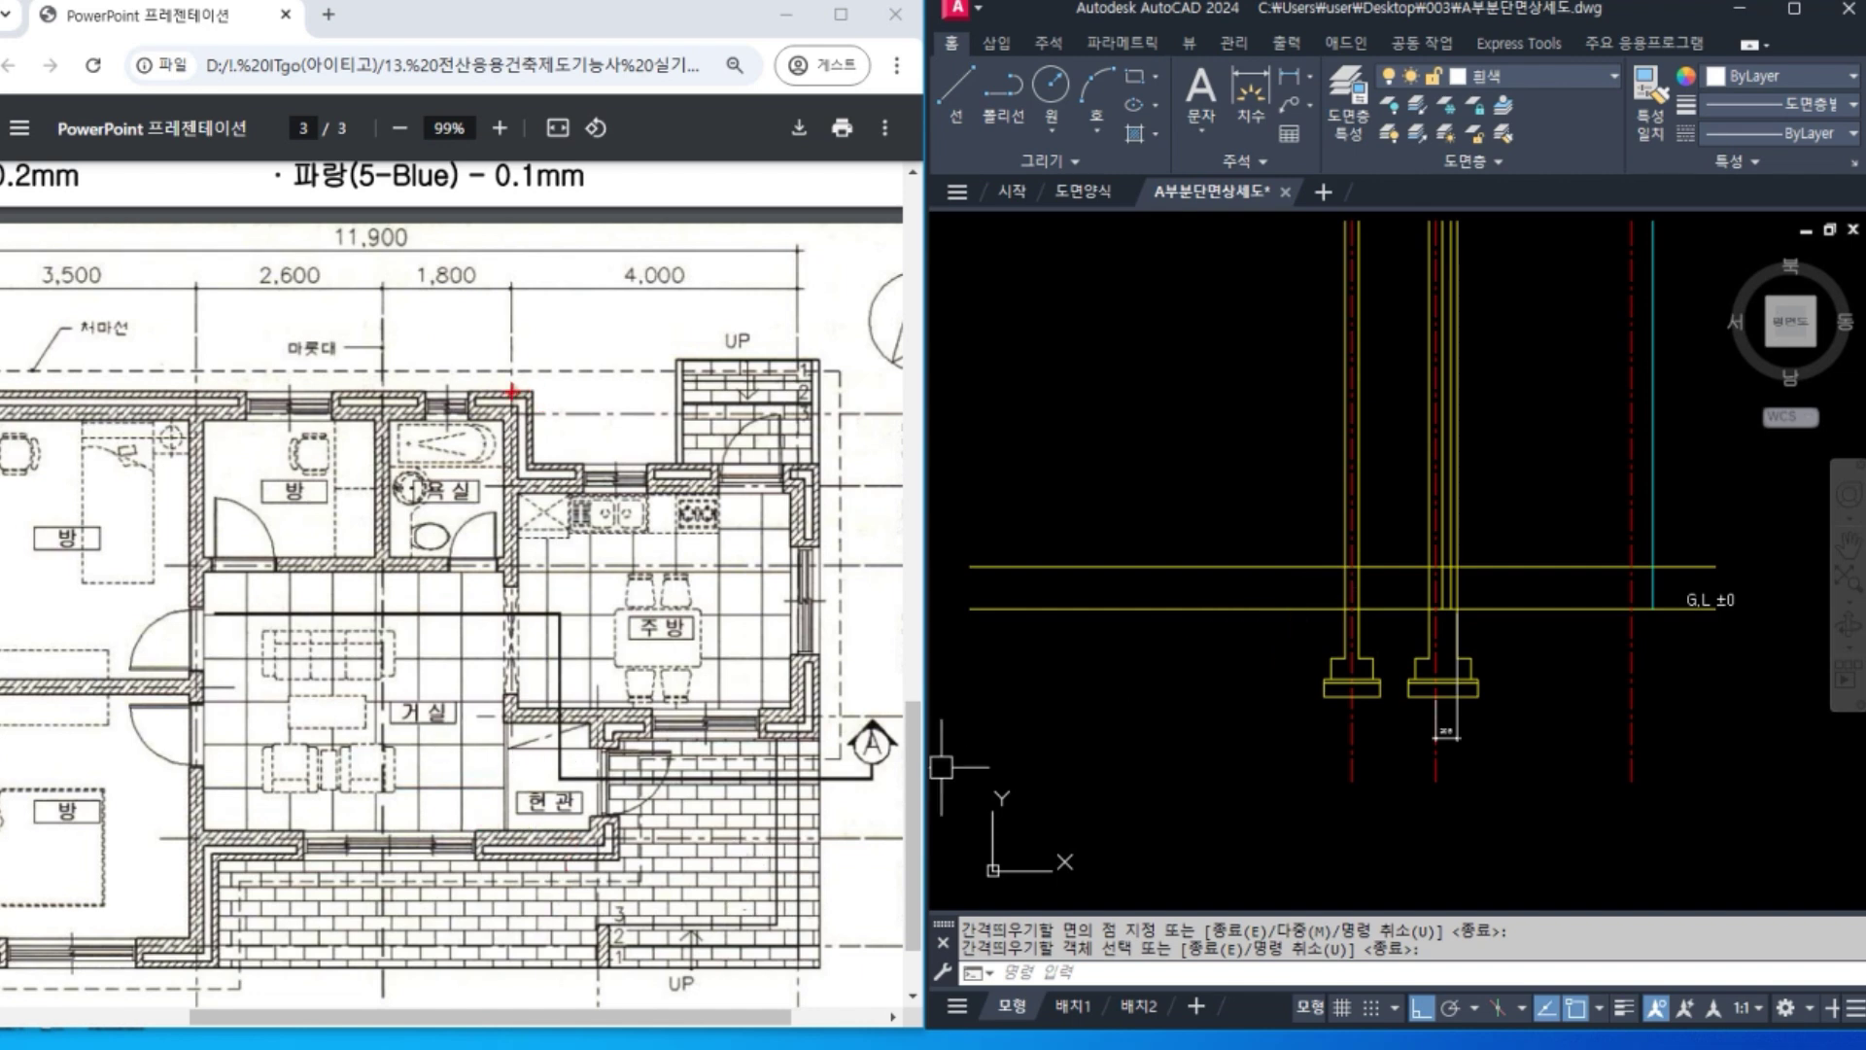
left_click_drag(495, 363, 249, 357)
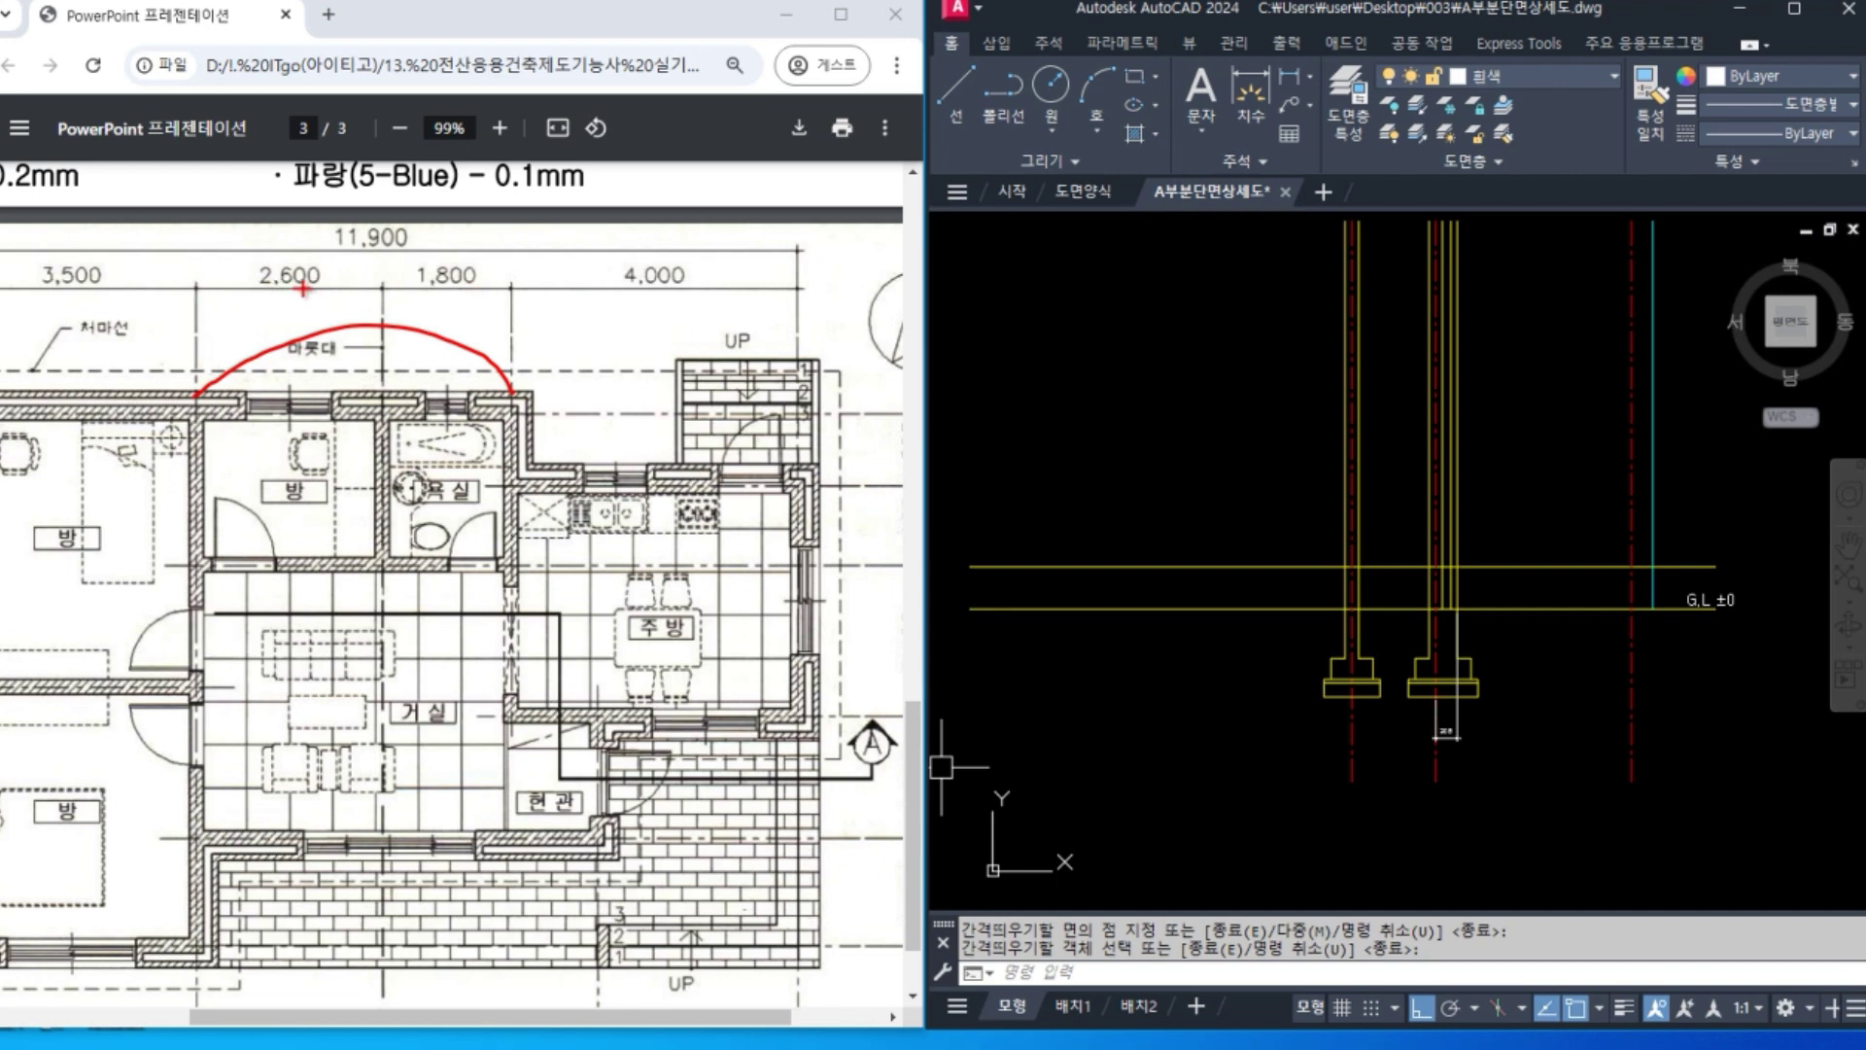
key("Escape")
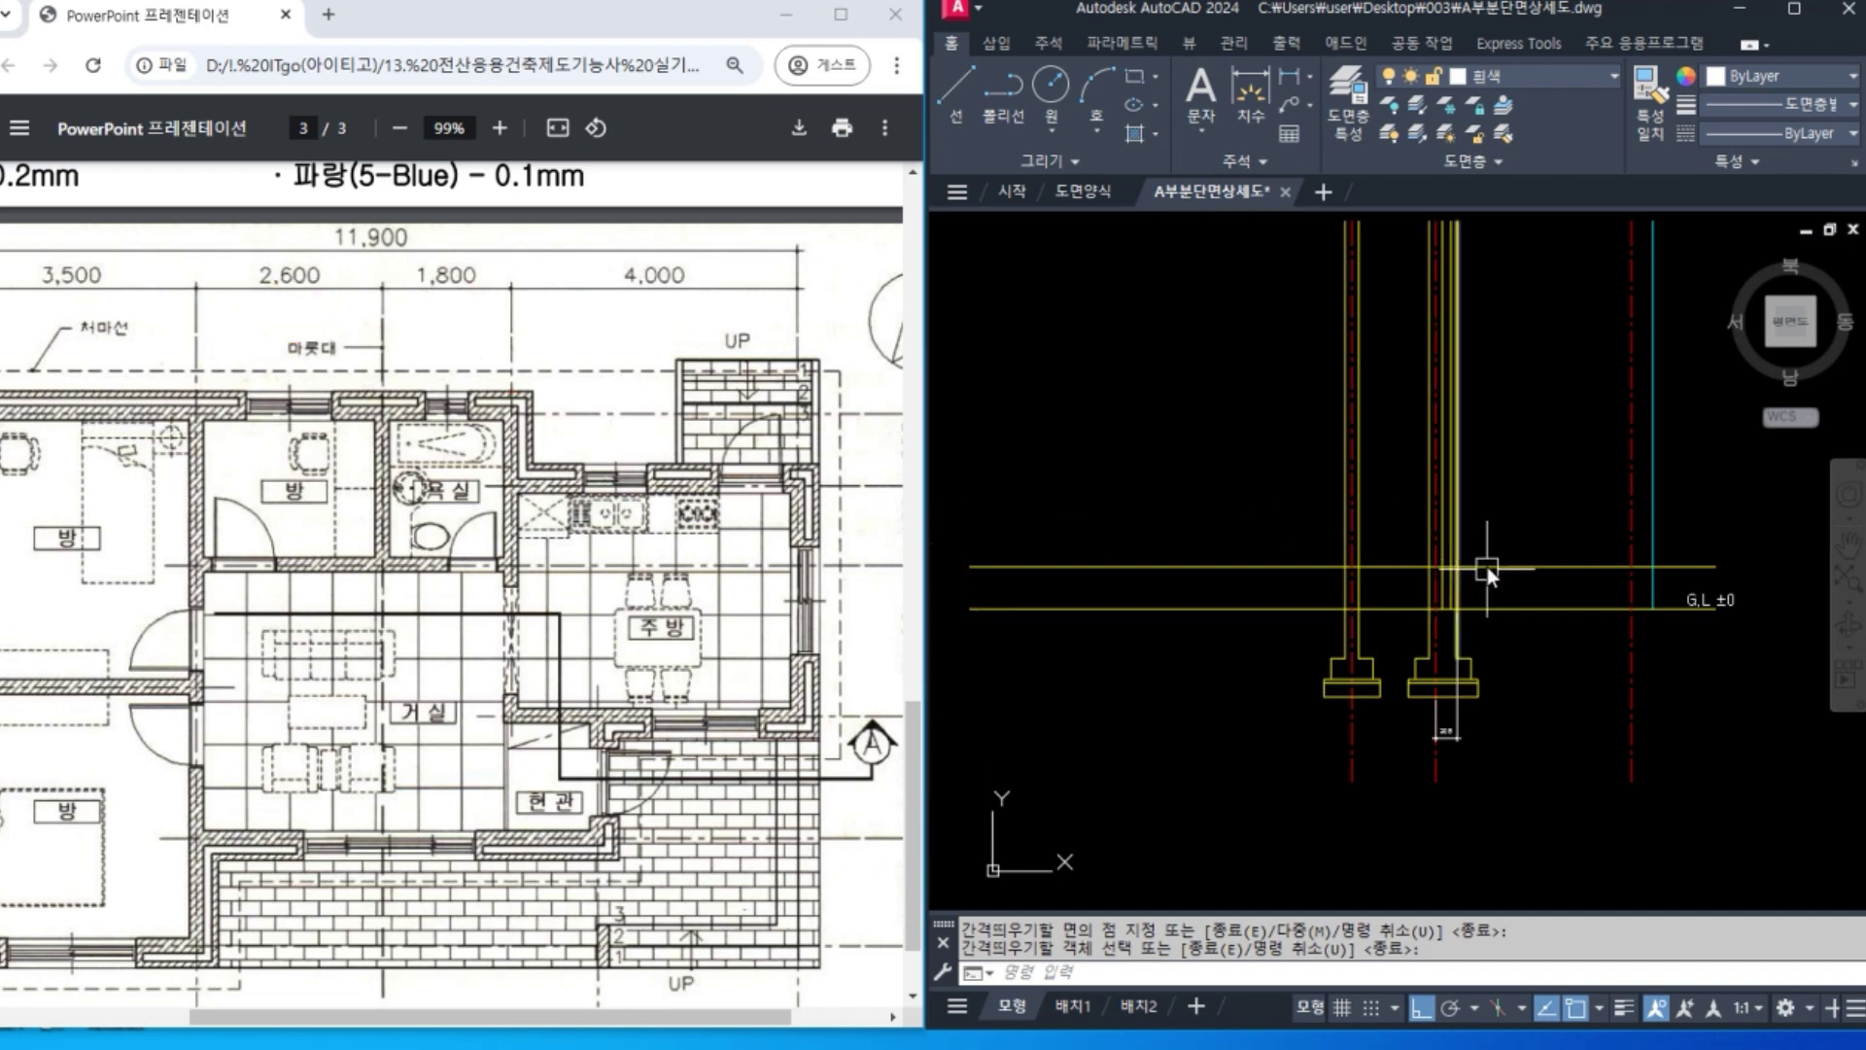
middle_click_drag(1462, 509, 1464, 515)
key("Return")
type("o")
key("Return")
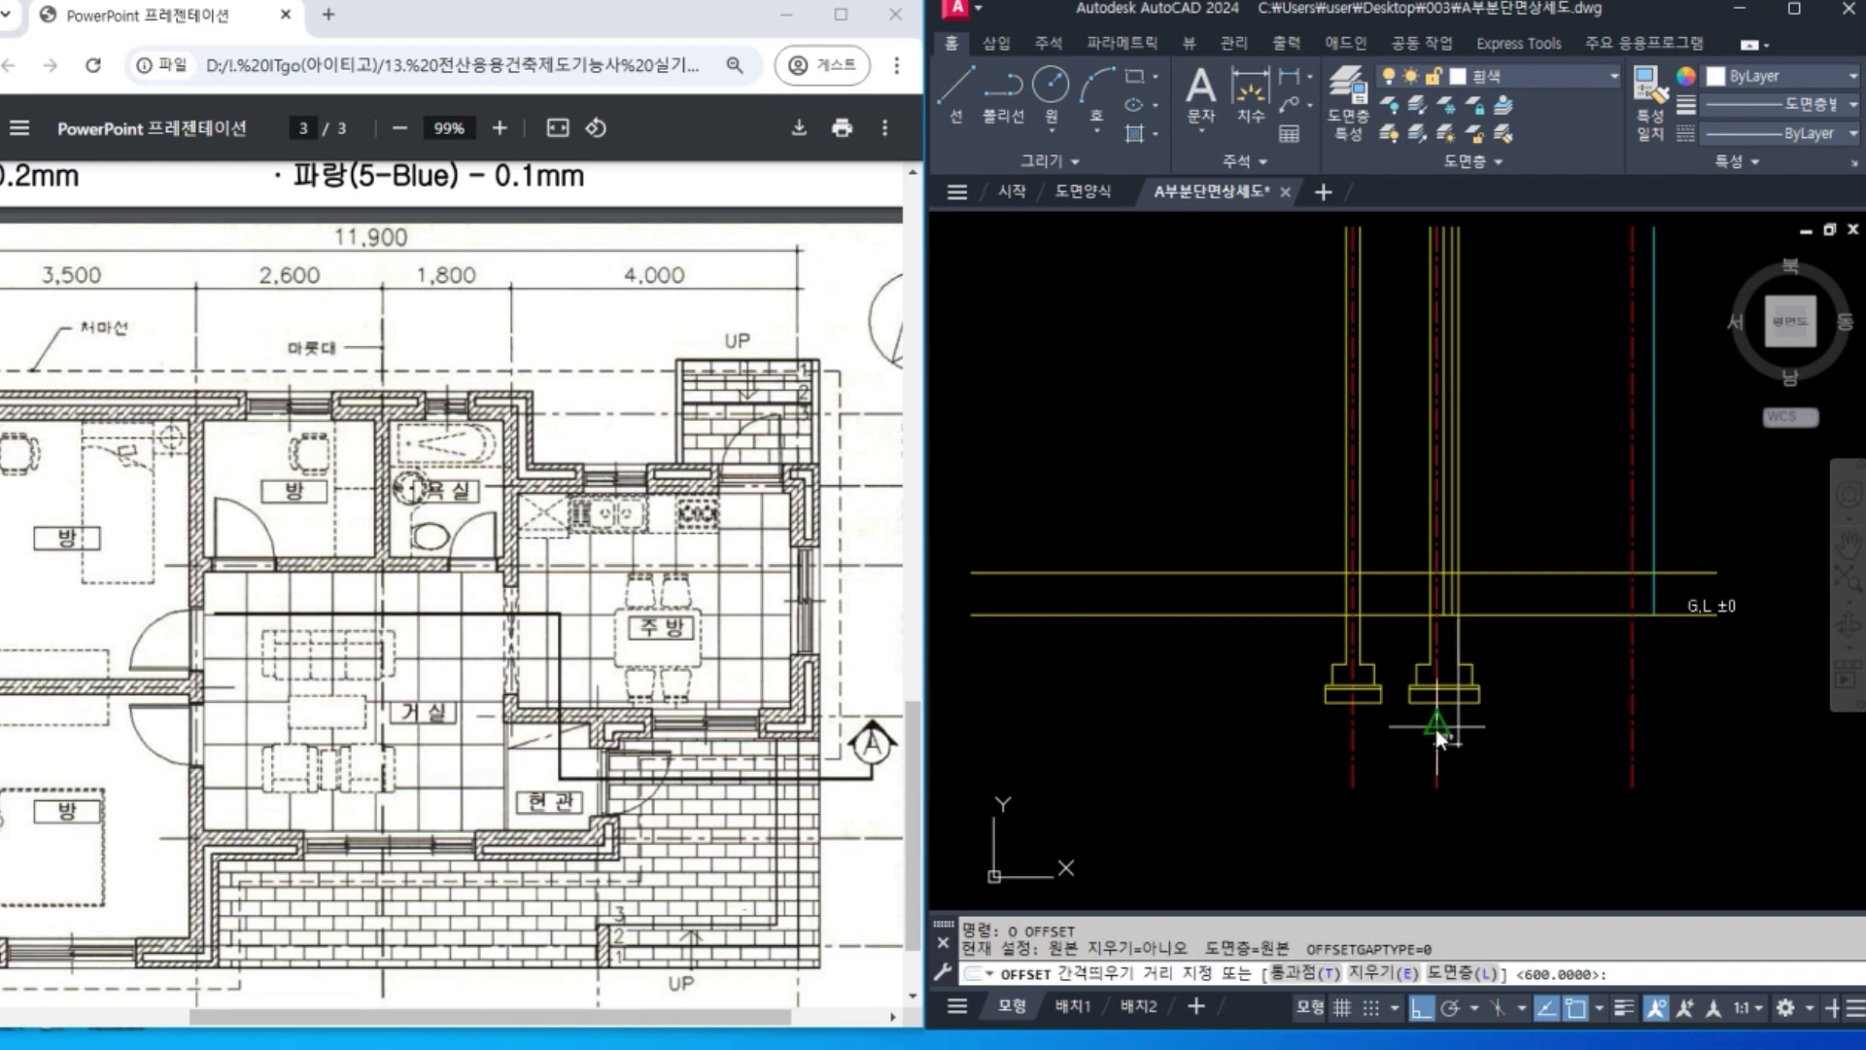
type("180")
key("Return")
left_click(1353, 756)
left_click(1237, 739)
key("Return")
Offset the new leftmost centerline 2600 further to the left.
key("Return")
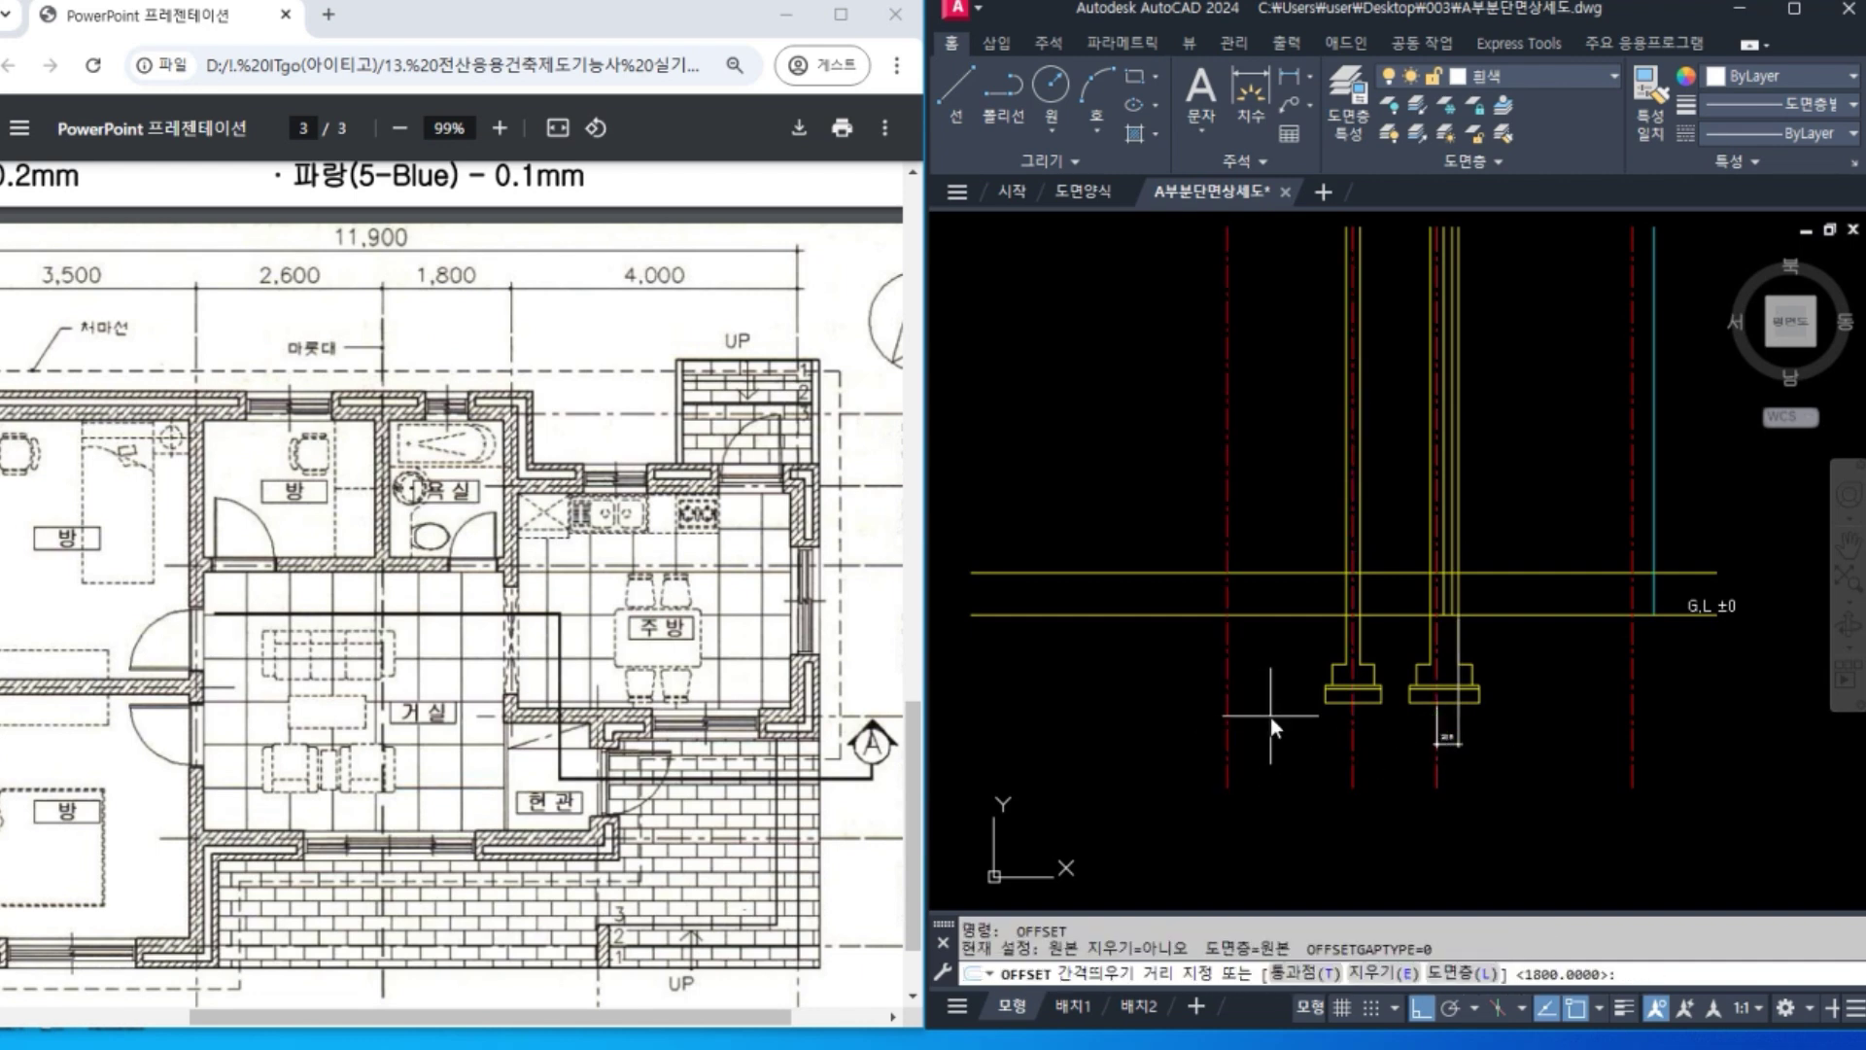
type("2600")
key("Return")
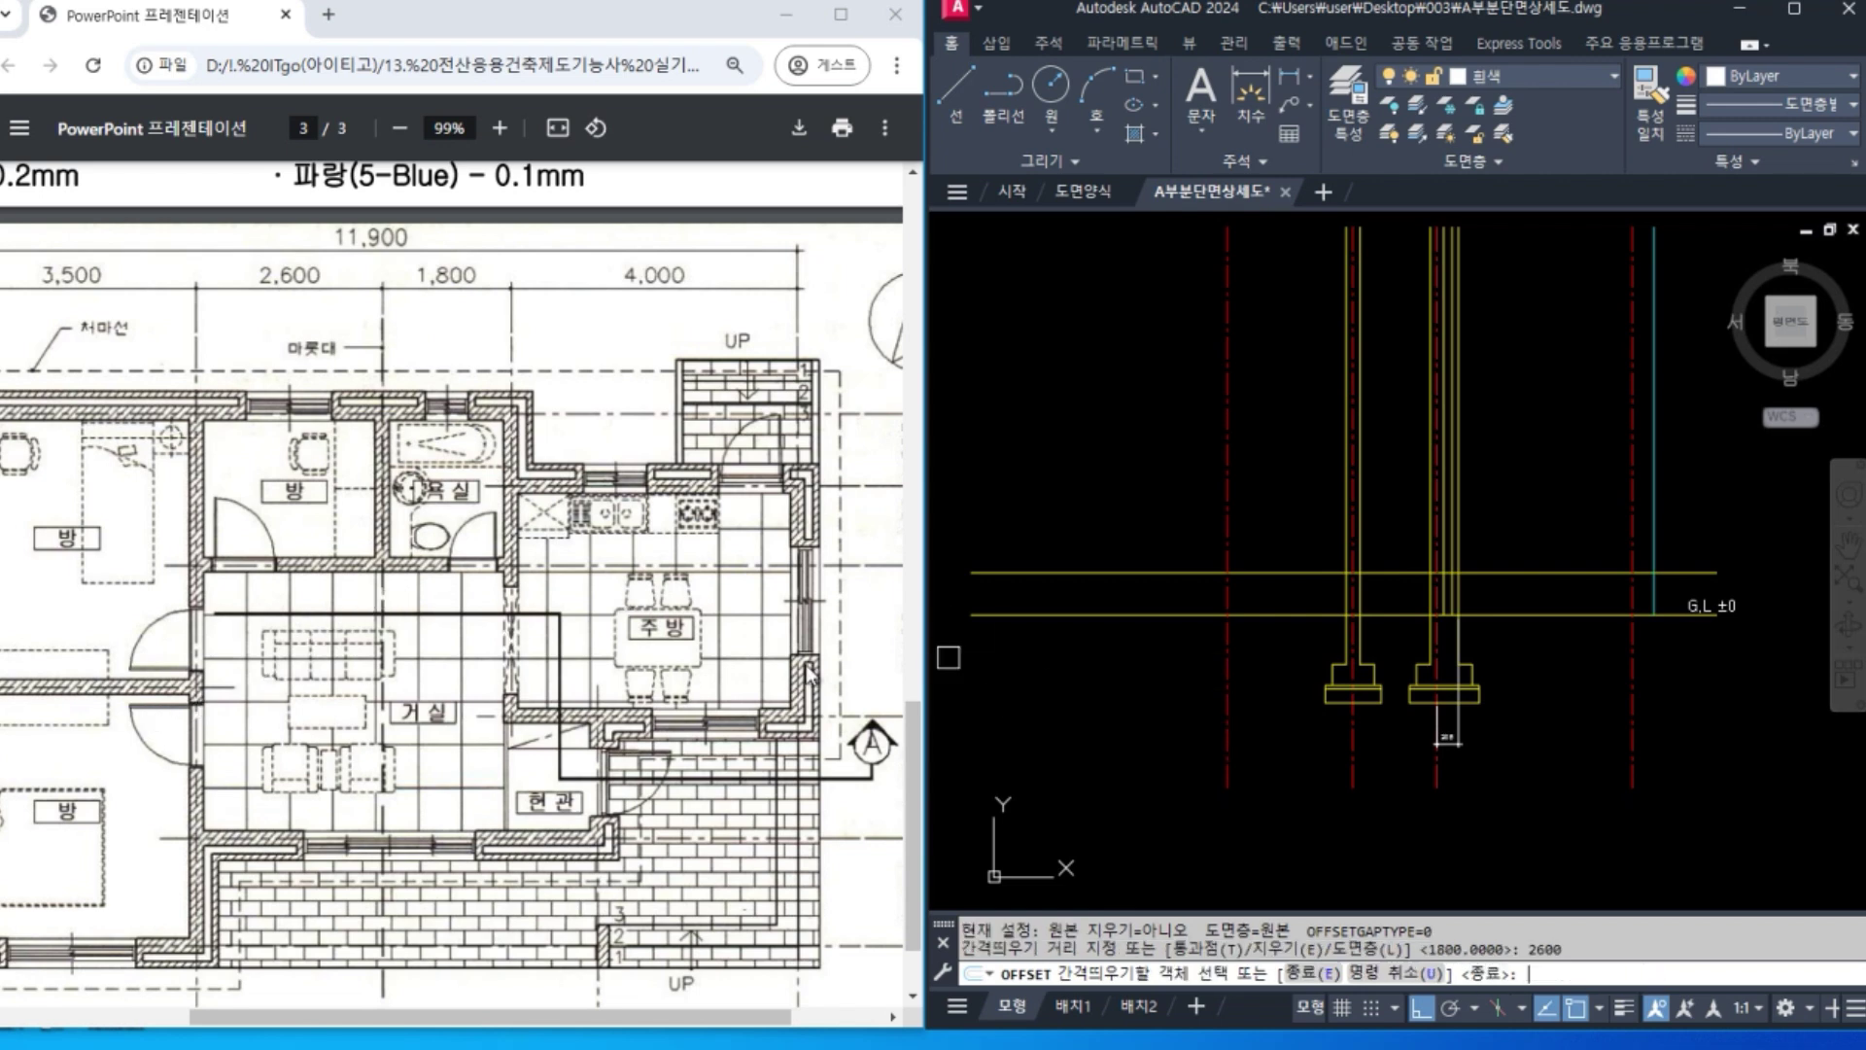
left_click(1230, 653)
left_click(1040, 702)
key("Return")
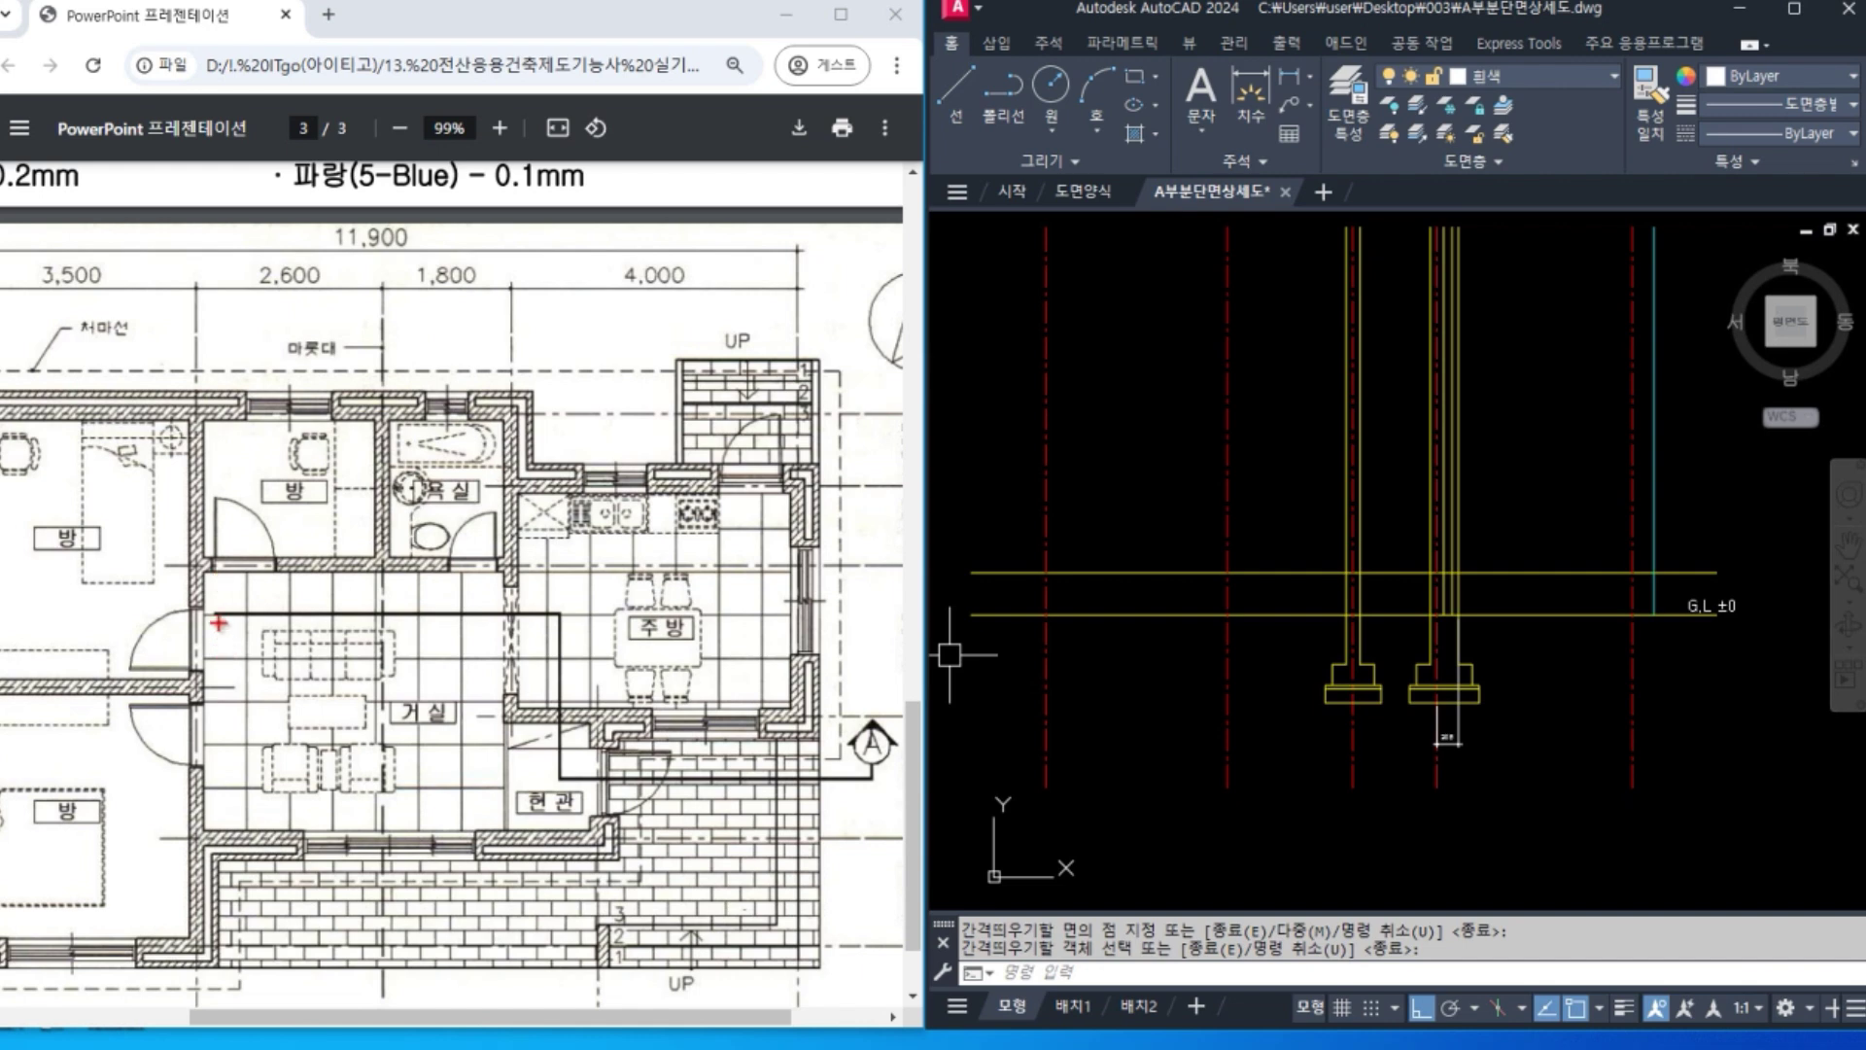
Offset the leftmost centerline 250 to the right as the section's end line and delete the original centerline.
left_click_drag(215, 611, 216, 737)
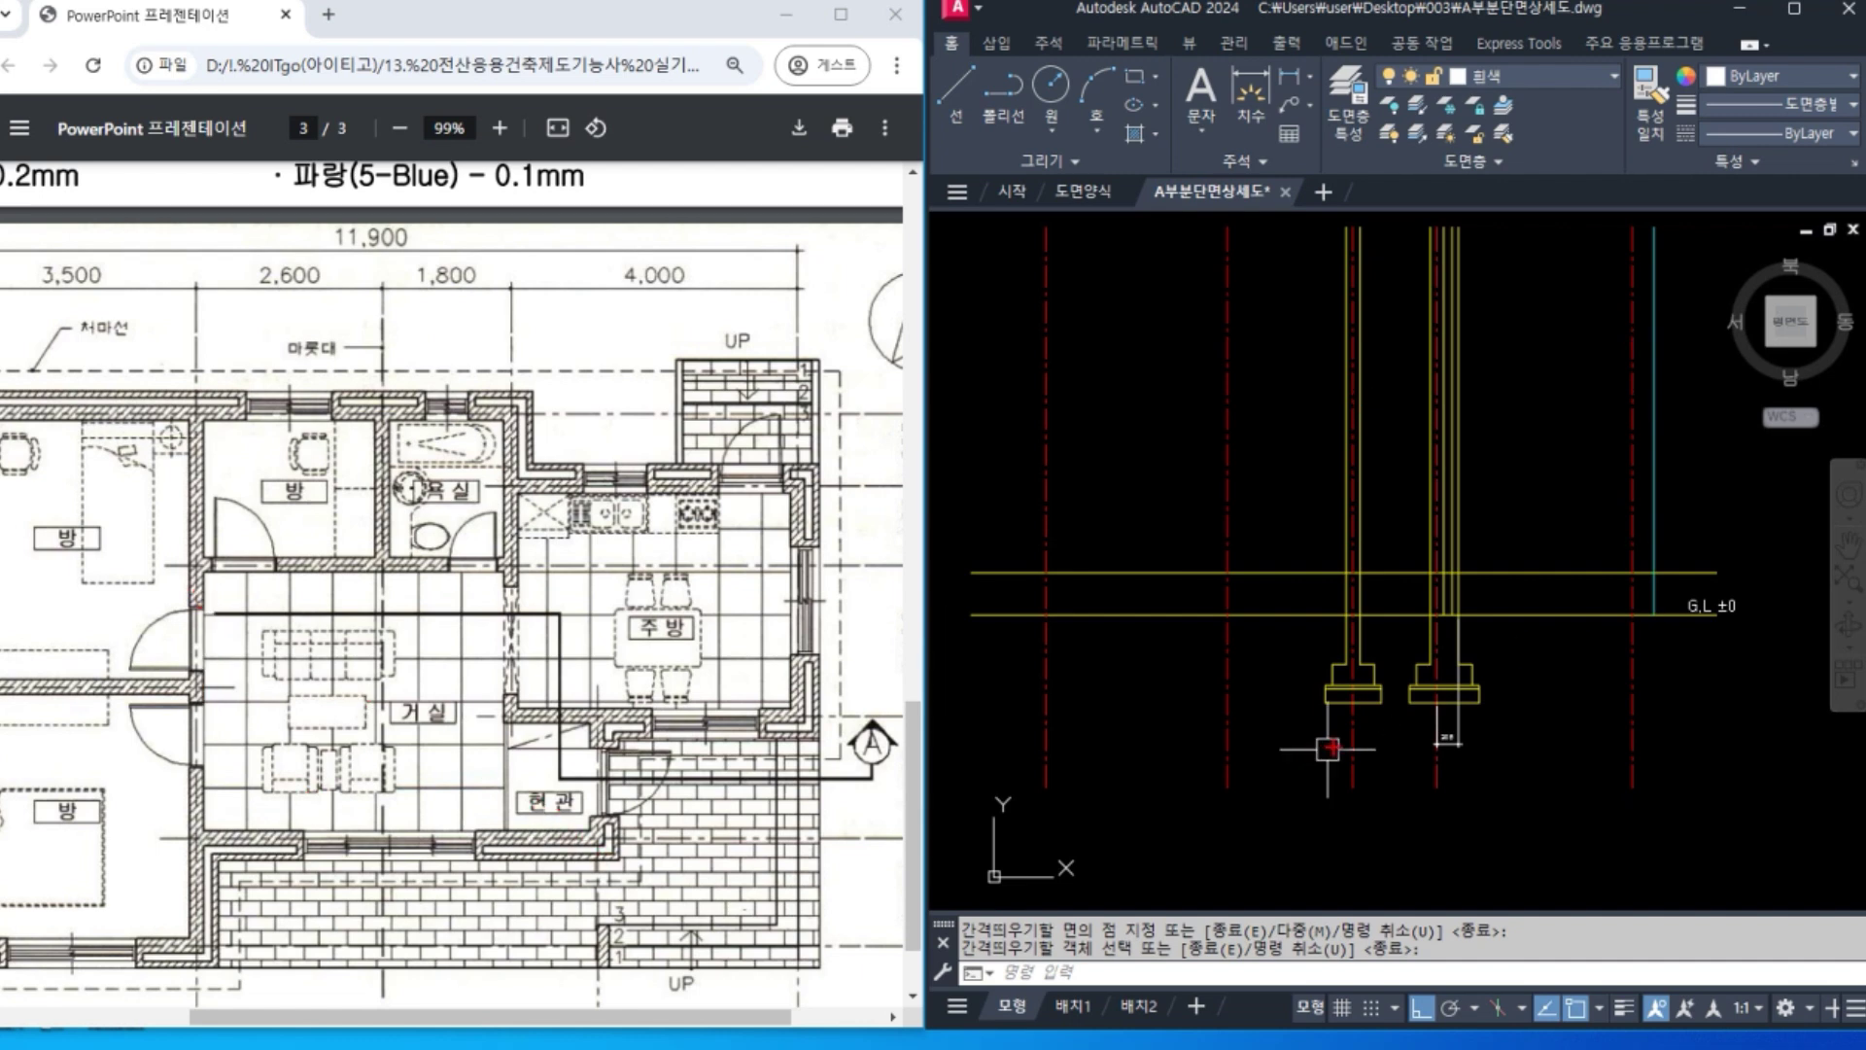
key("Return")
type("250")
key("Return")
left_click(1052, 516)
left_click(1142, 513)
key("Return")
left_click(1045, 516)
key("Delete")
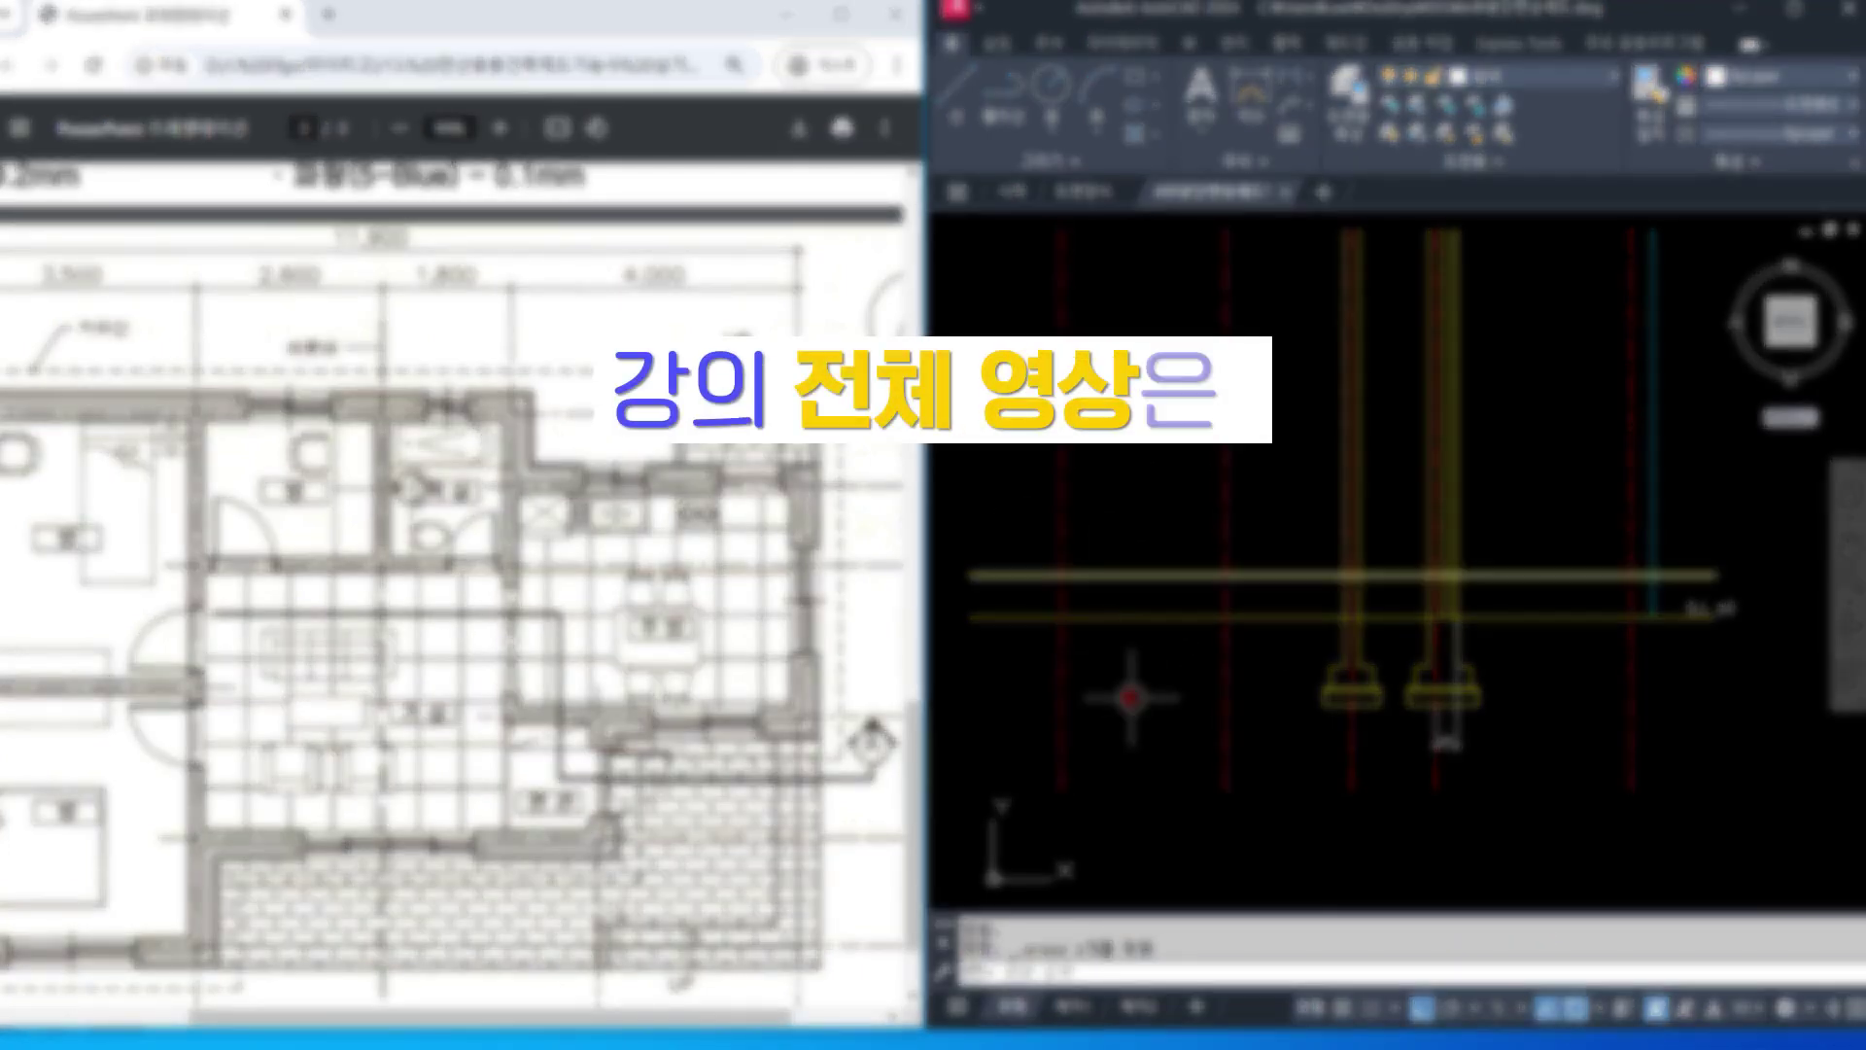
Match the G.L line's properties onto the section's left end line.
type("ma")
key("Return")
left_click(1103, 619)
left_click(1061, 666)
key("Return")
Trim the G.L line and the floor level line where they extend left of the section's end line.
type("tr")
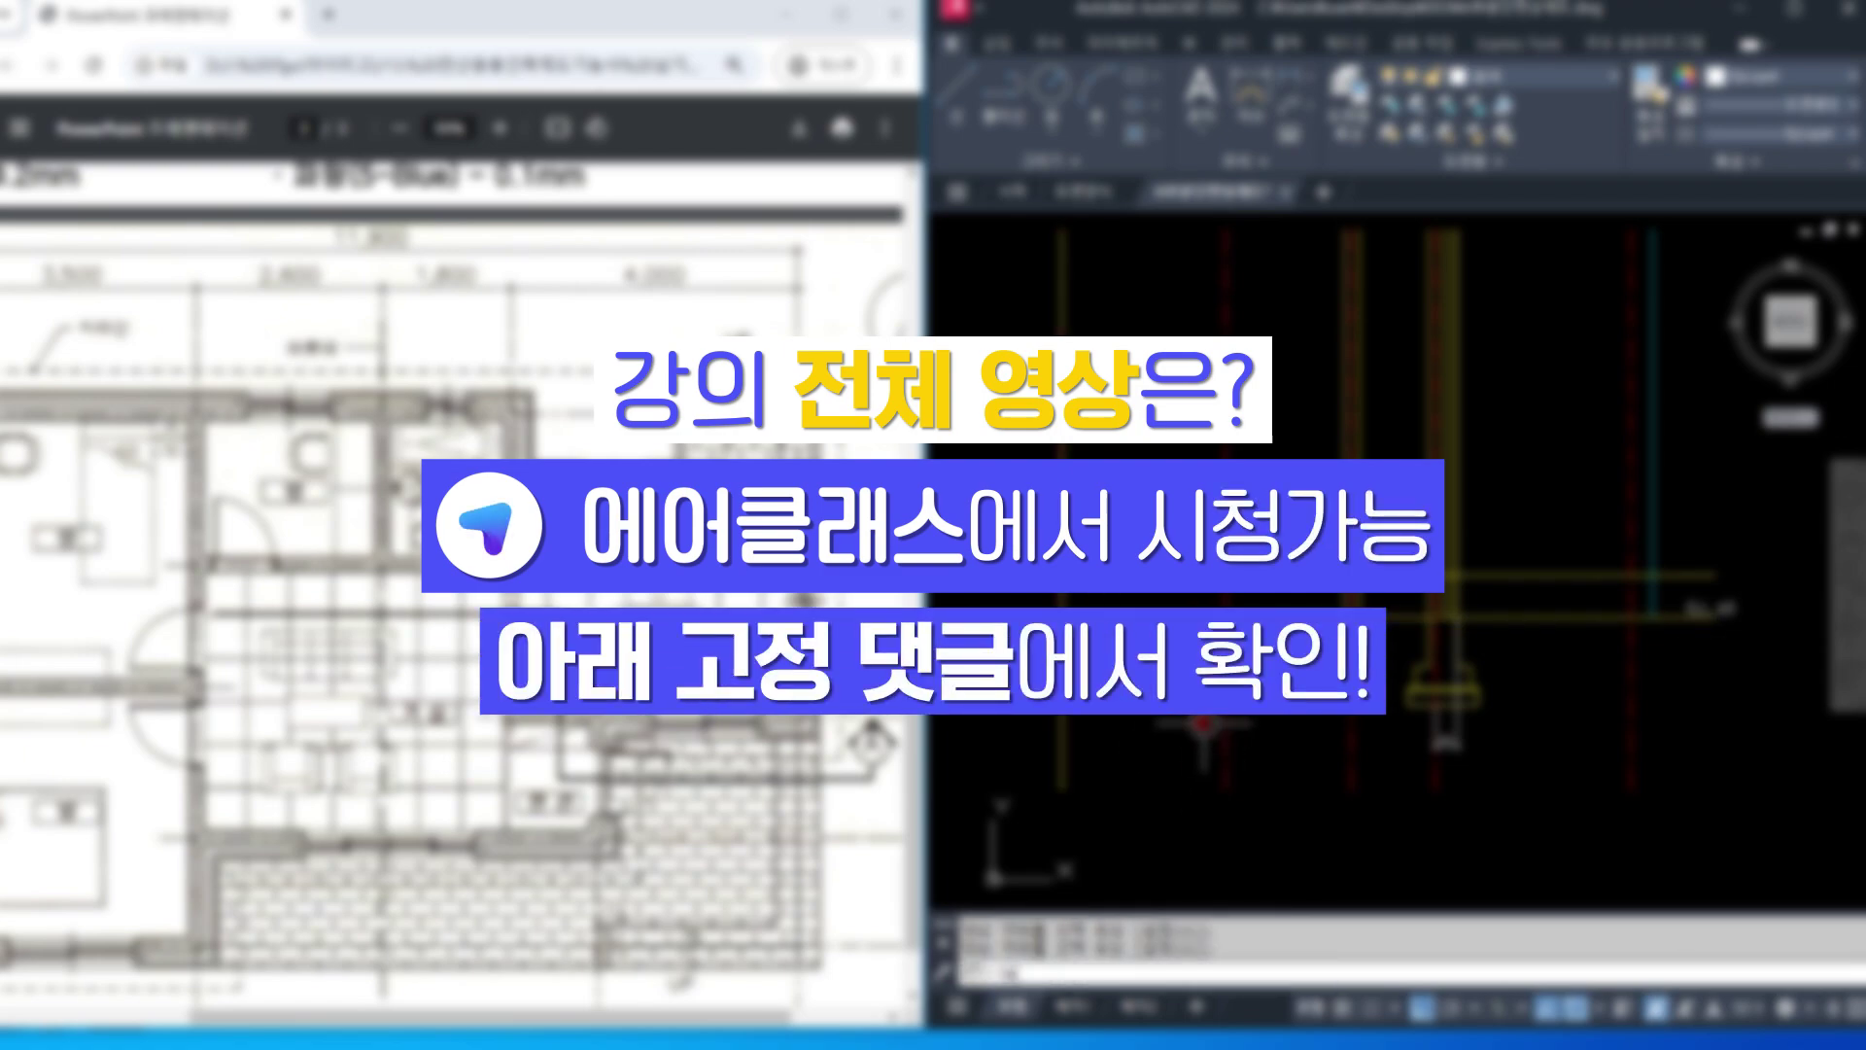
key("Return")
left_click(1062, 670)
key("Return")
left_click(1035, 637)
left_click(992, 531)
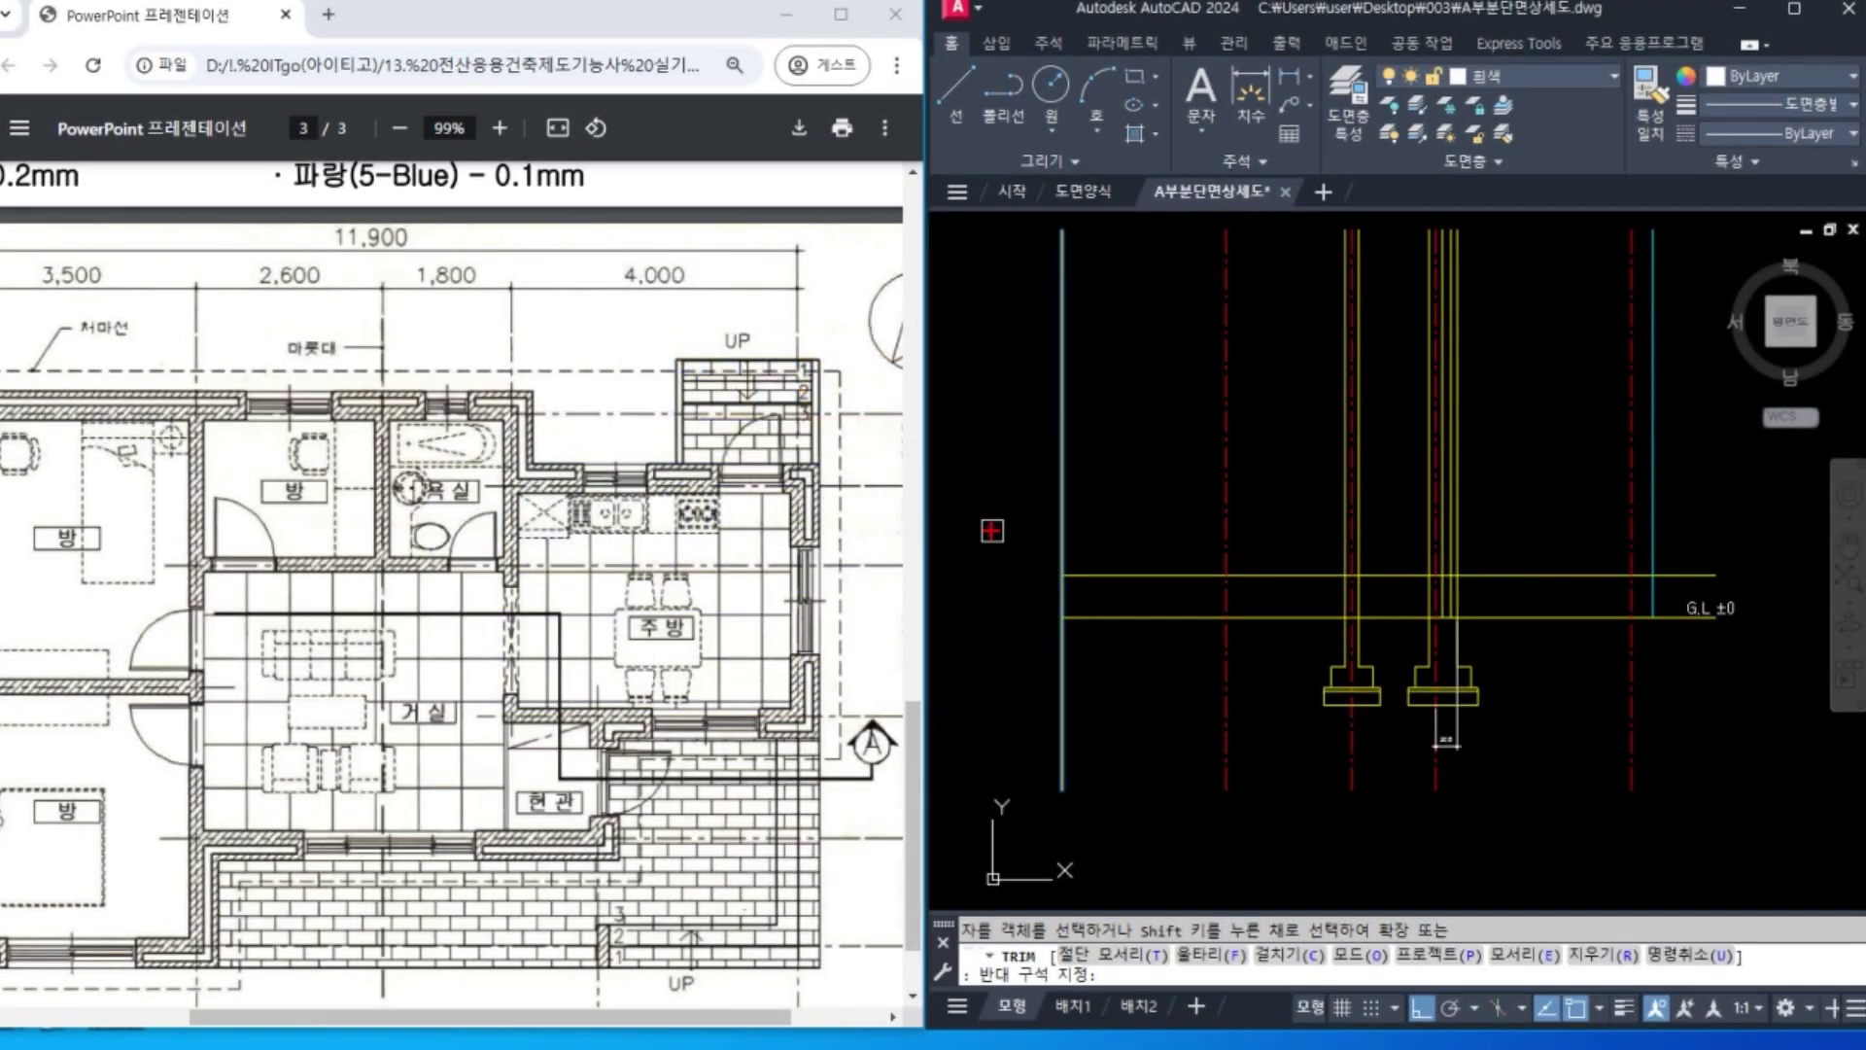
key("Return")
key("Escape")
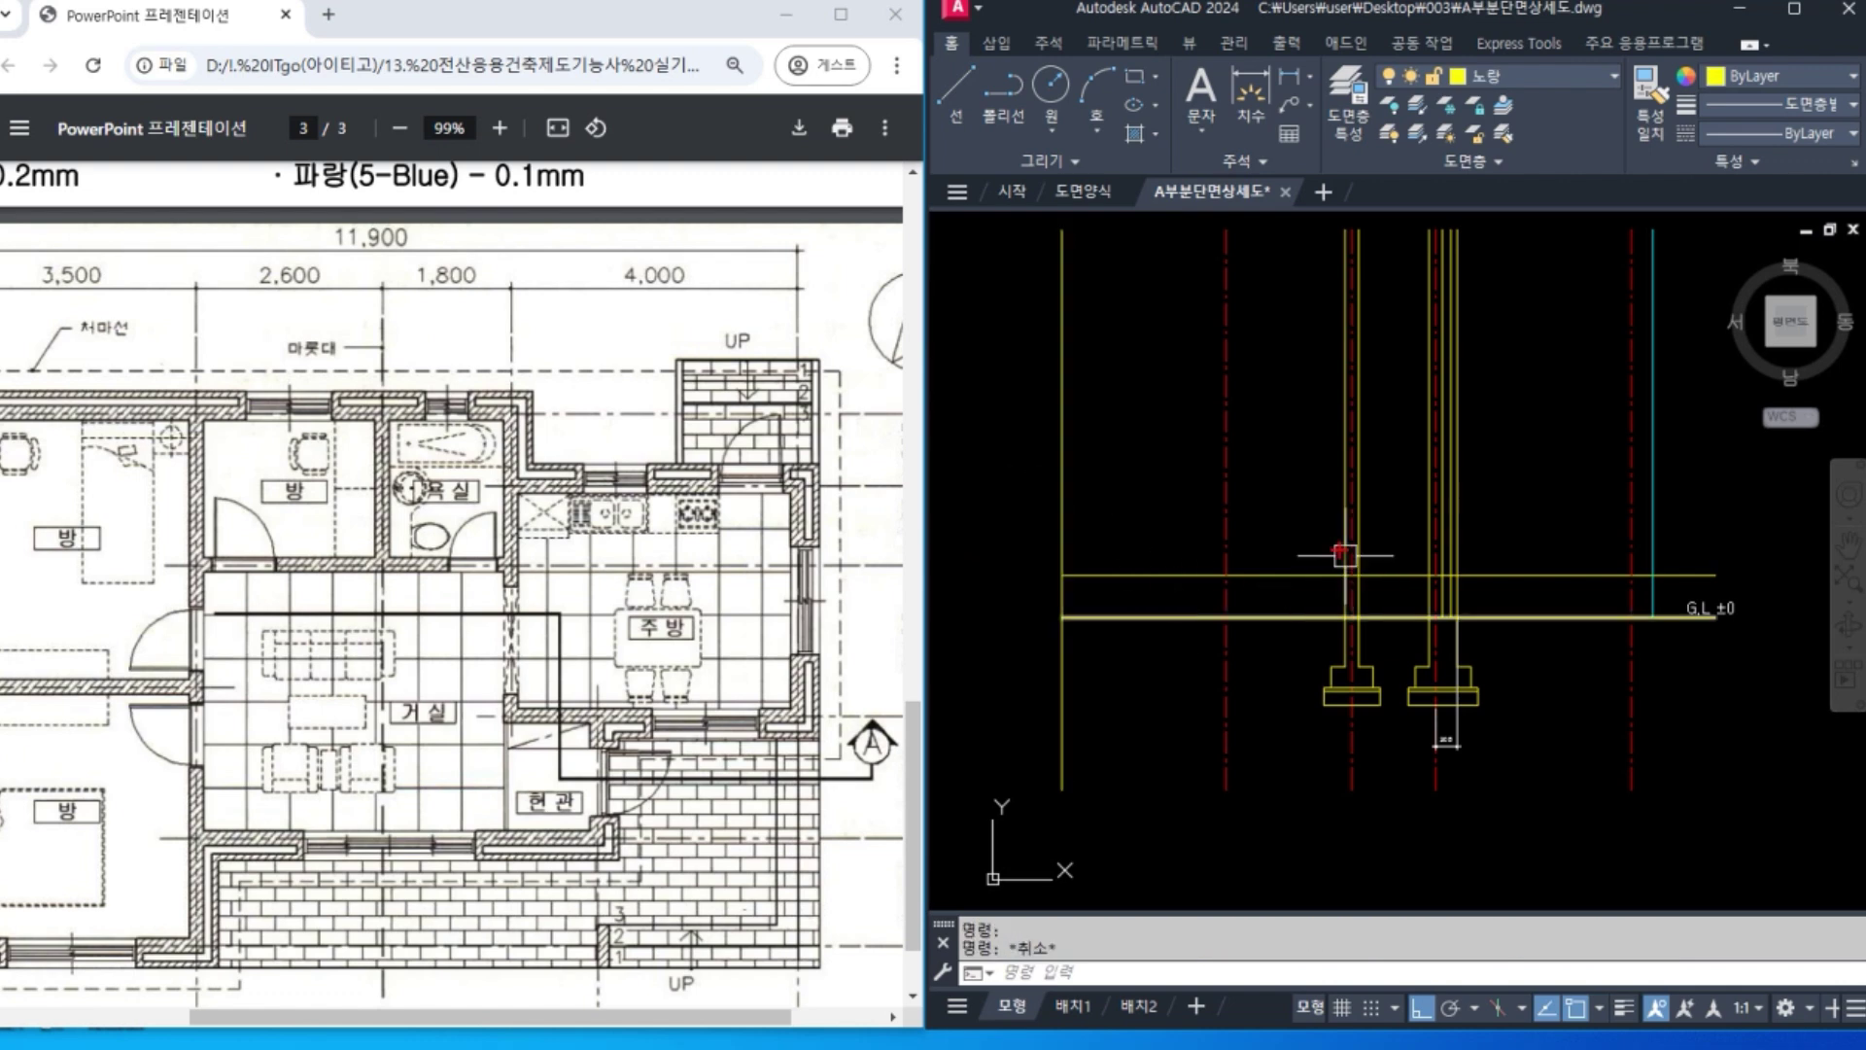
scroll(1550, 667, "down", 2)
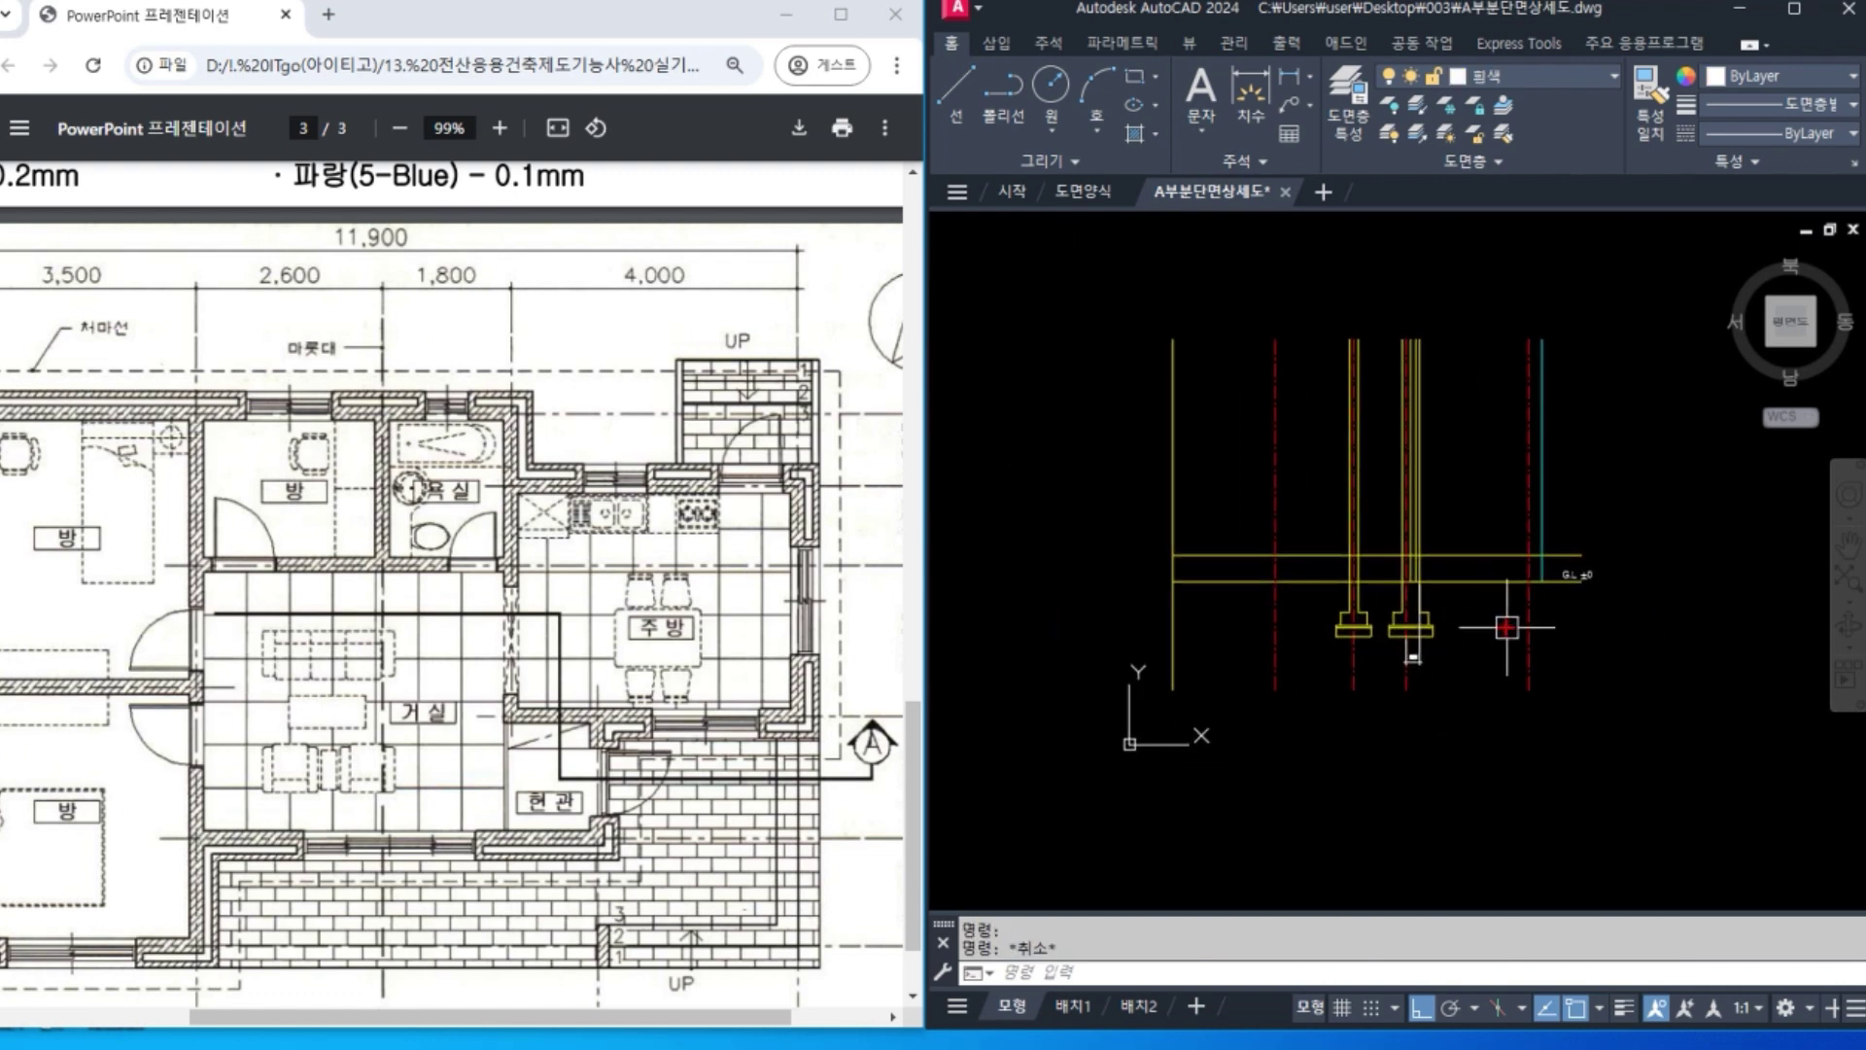
scroll(1500, 497, "up", 2)
key("ctrl+z")
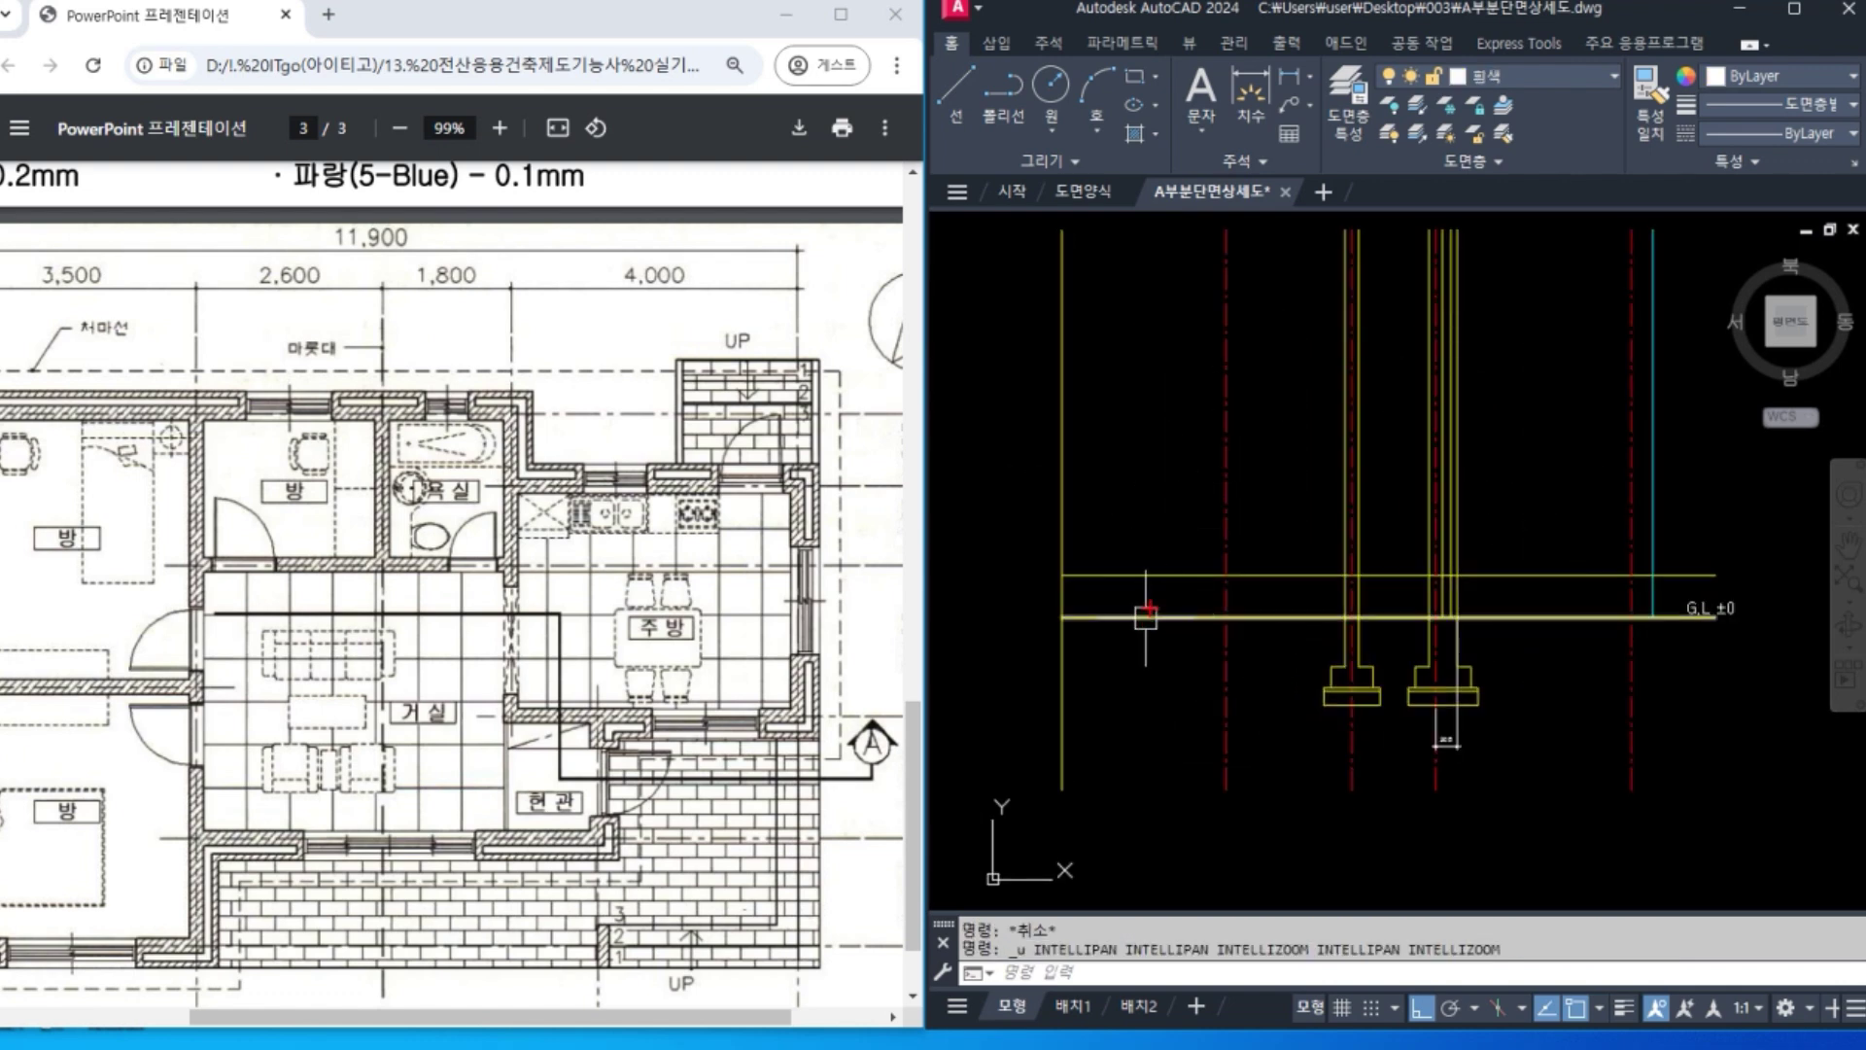
left_click(1191, 575)
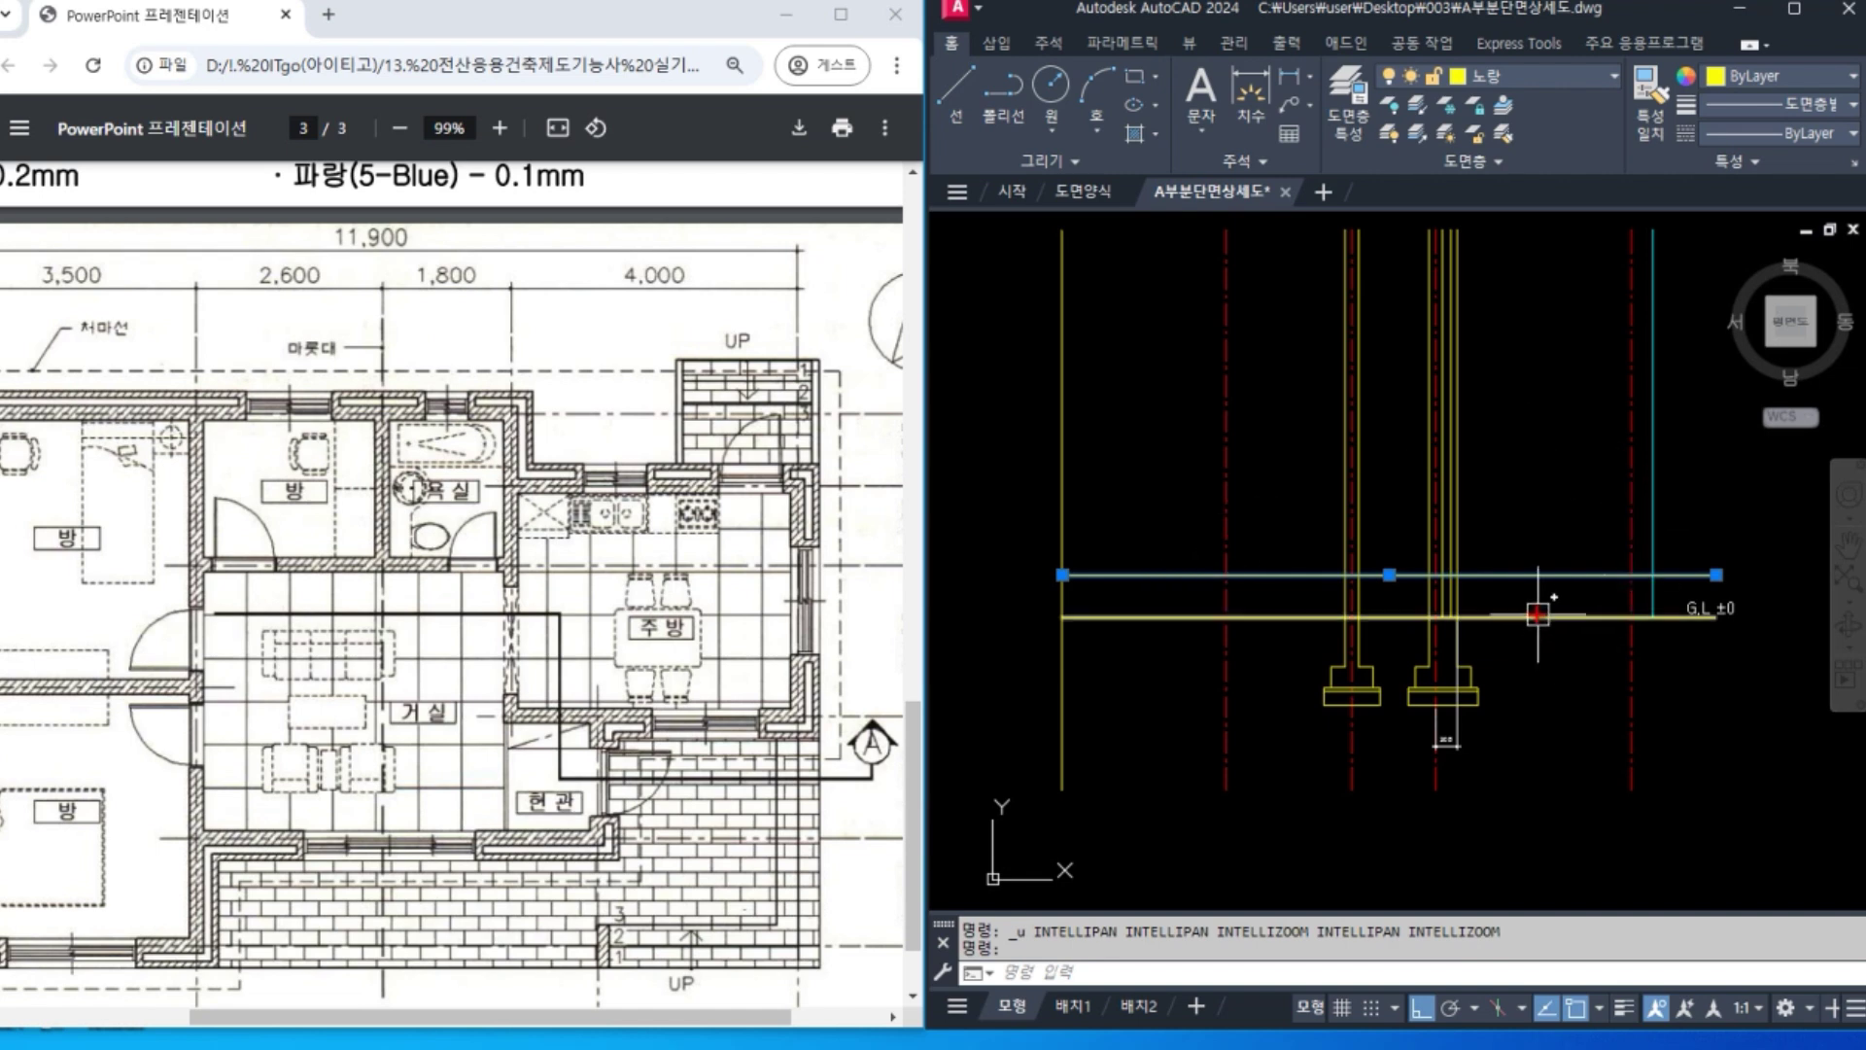
key("Escape")
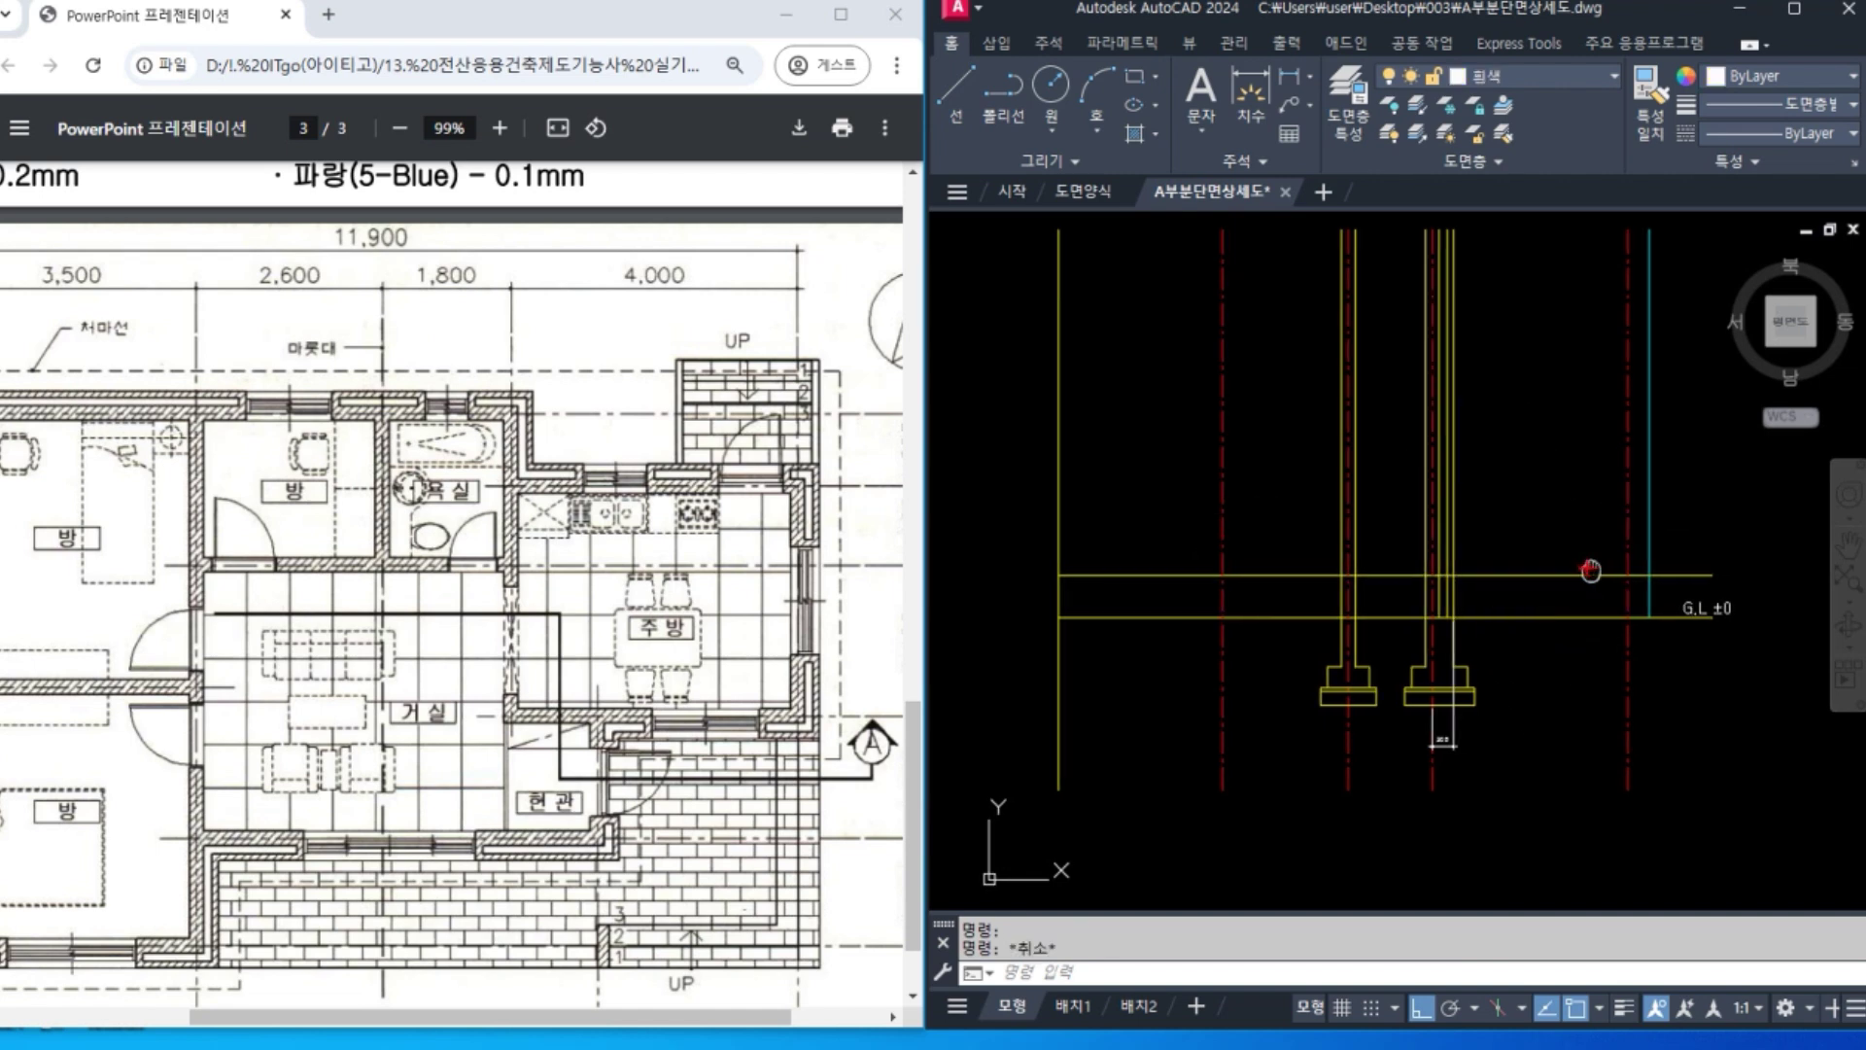
middle_click_drag(1588, 567, 1479, 596)
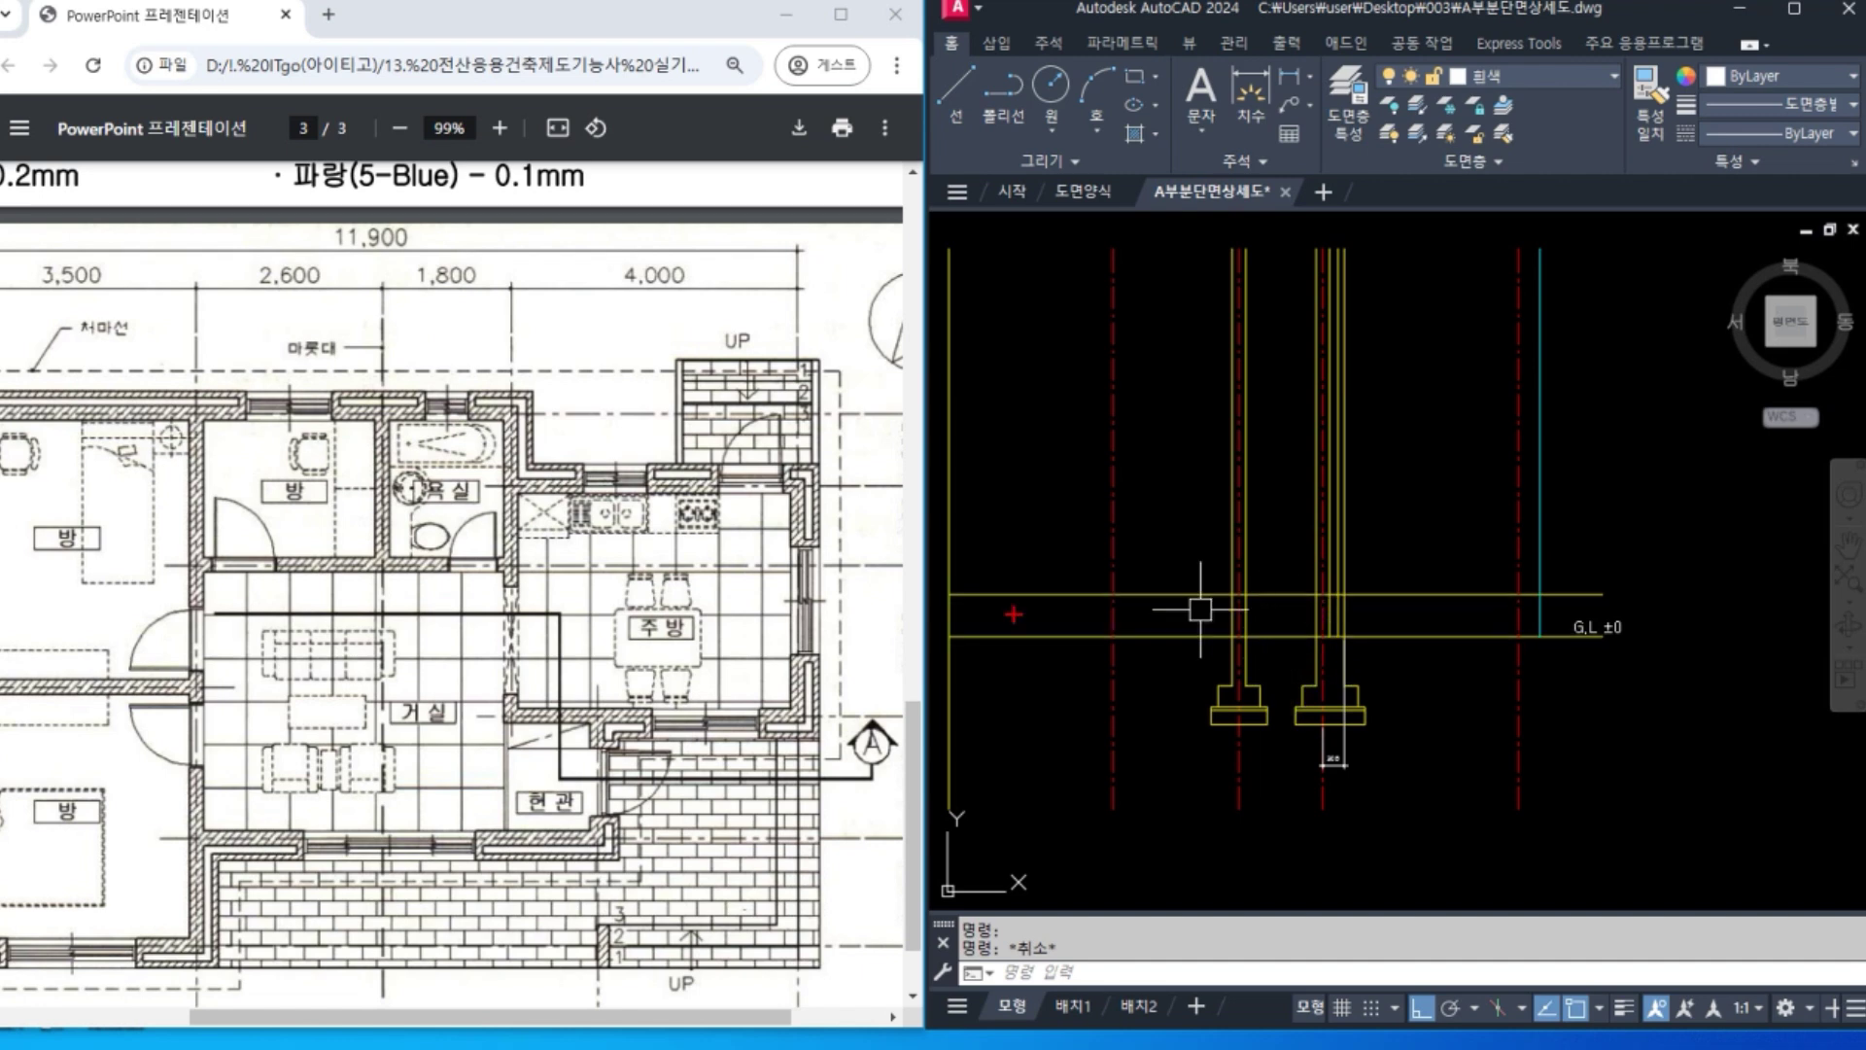
Examine the floor plan's section cut through the entrance (현관), its viewing direction and the 1,800 axis spacing.
left_click_drag(558, 610, 559, 926)
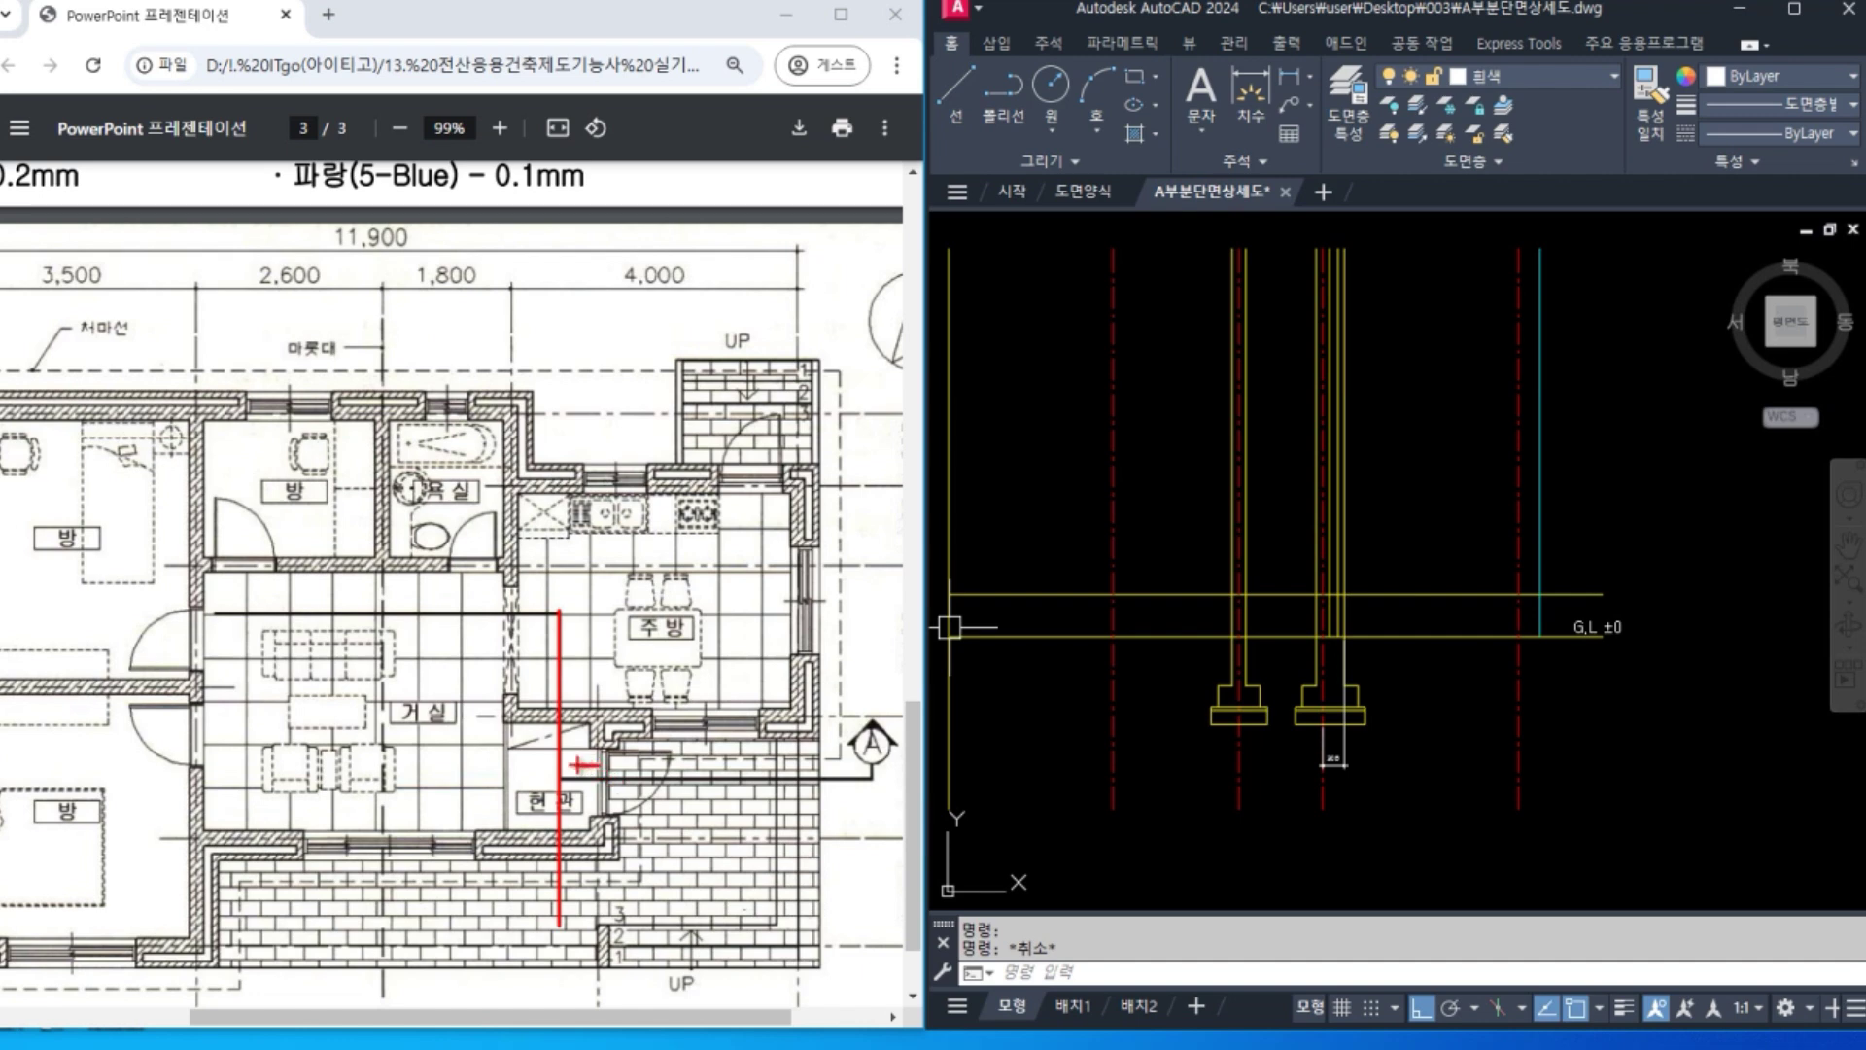
mouse_move(504, 769)
left_mouse_down()
mouse_move(545, 765)
mouse_move(505, 765)
left_mouse_up()
mouse_move(484, 289)
left_mouse_down()
mouse_move(394, 261)
mouse_move(491, 309)
mouse_move(469, 313)
left_mouse_up()
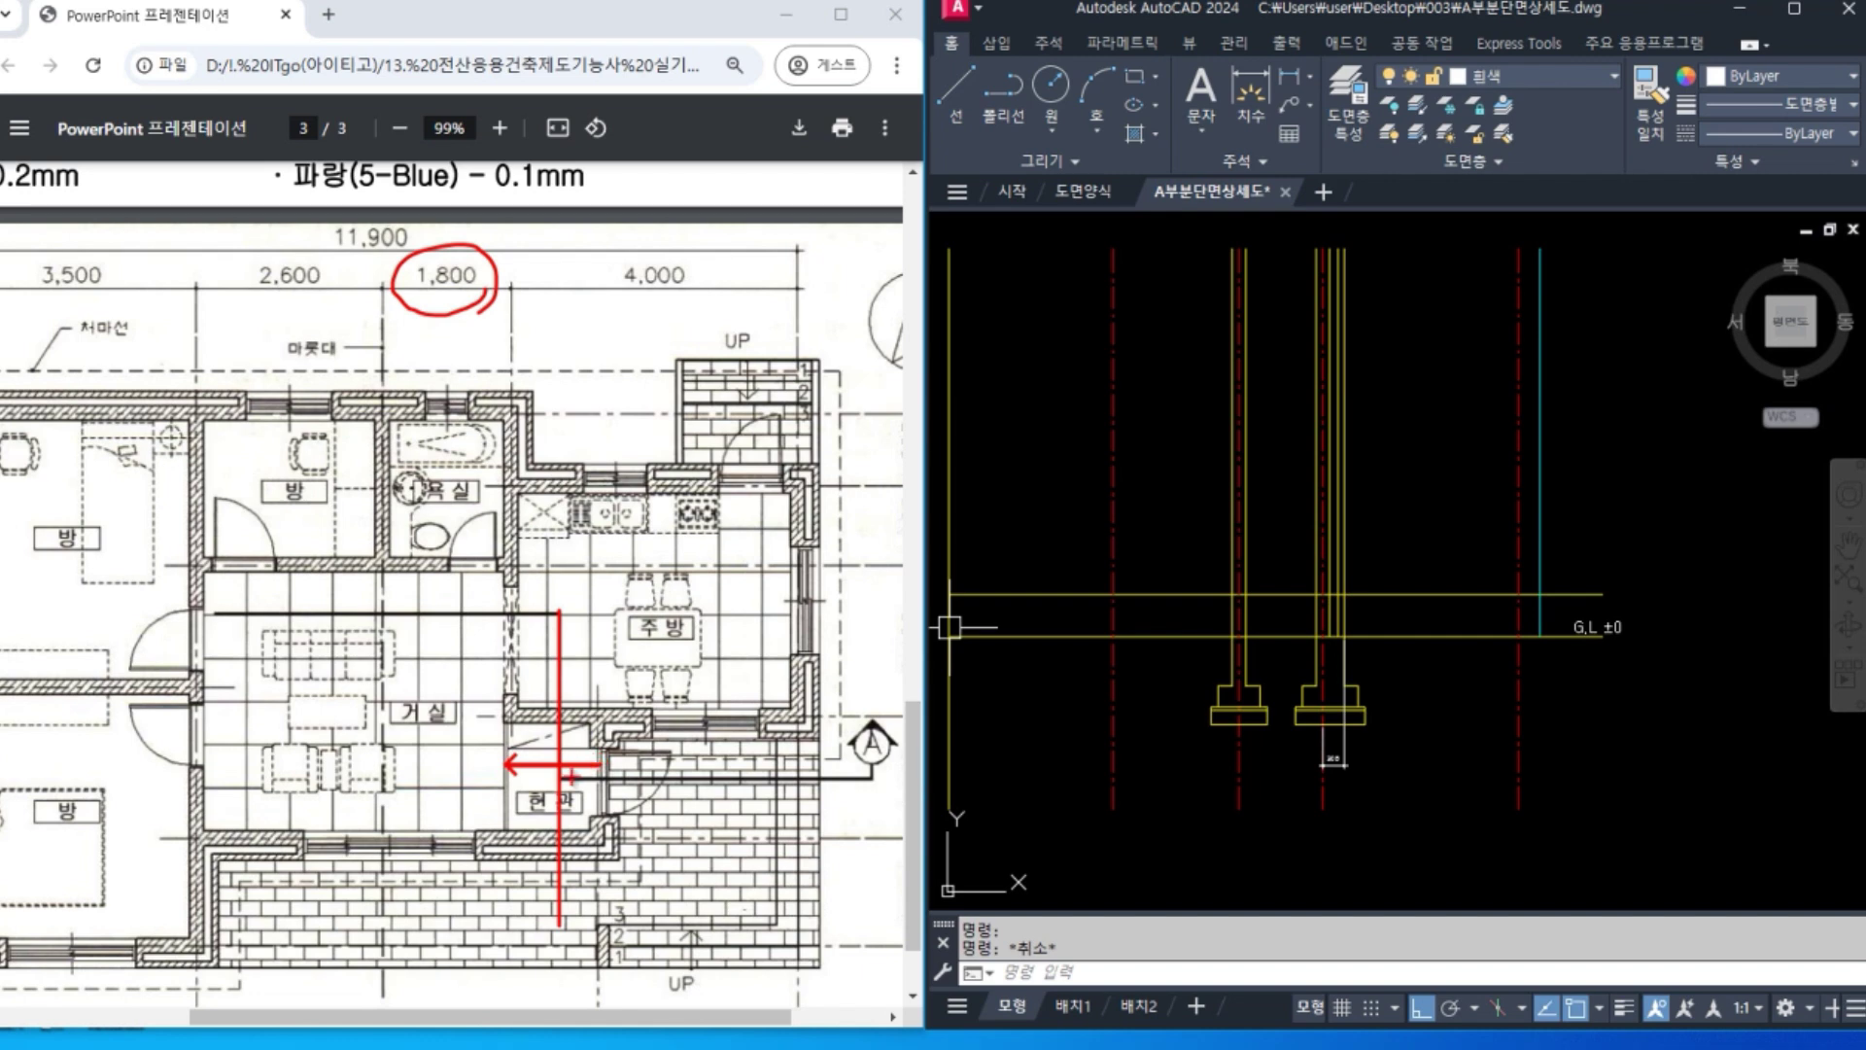
key("Escape")
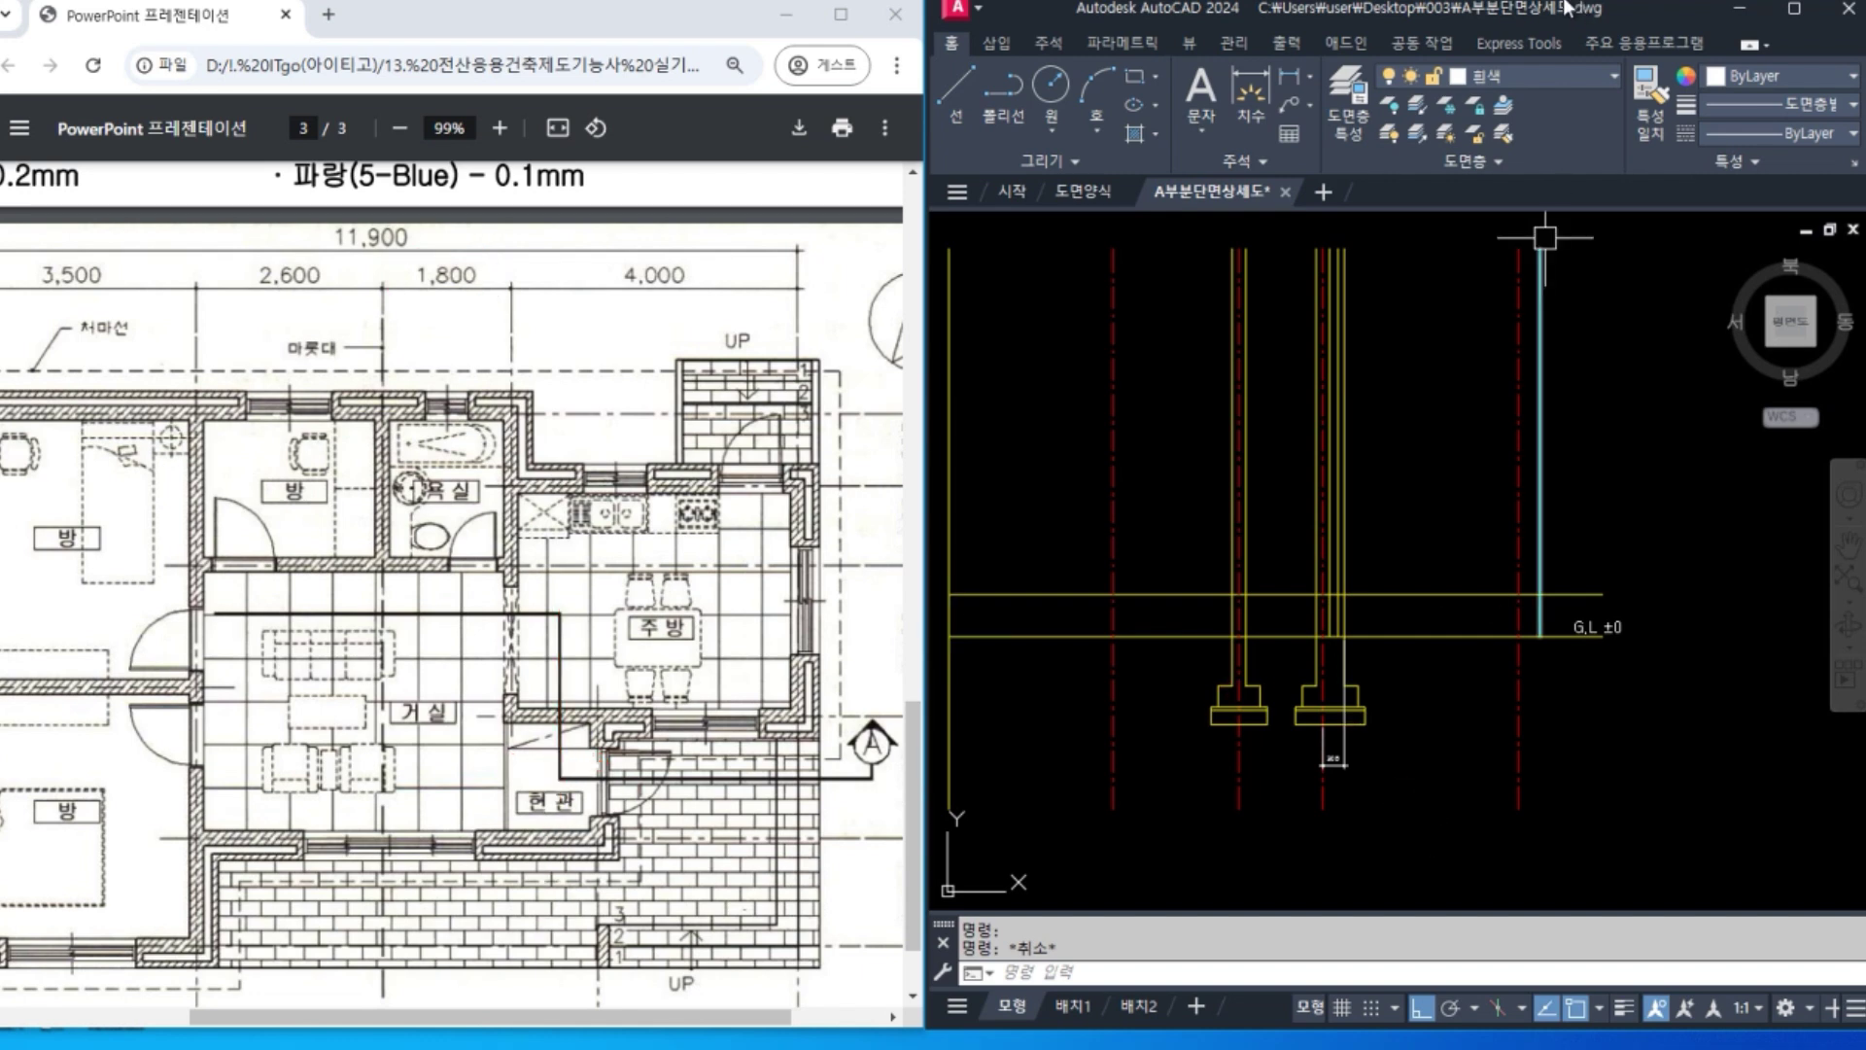
Add a linear dimension between the two wall axes below the footings.
left_click(1289, 77)
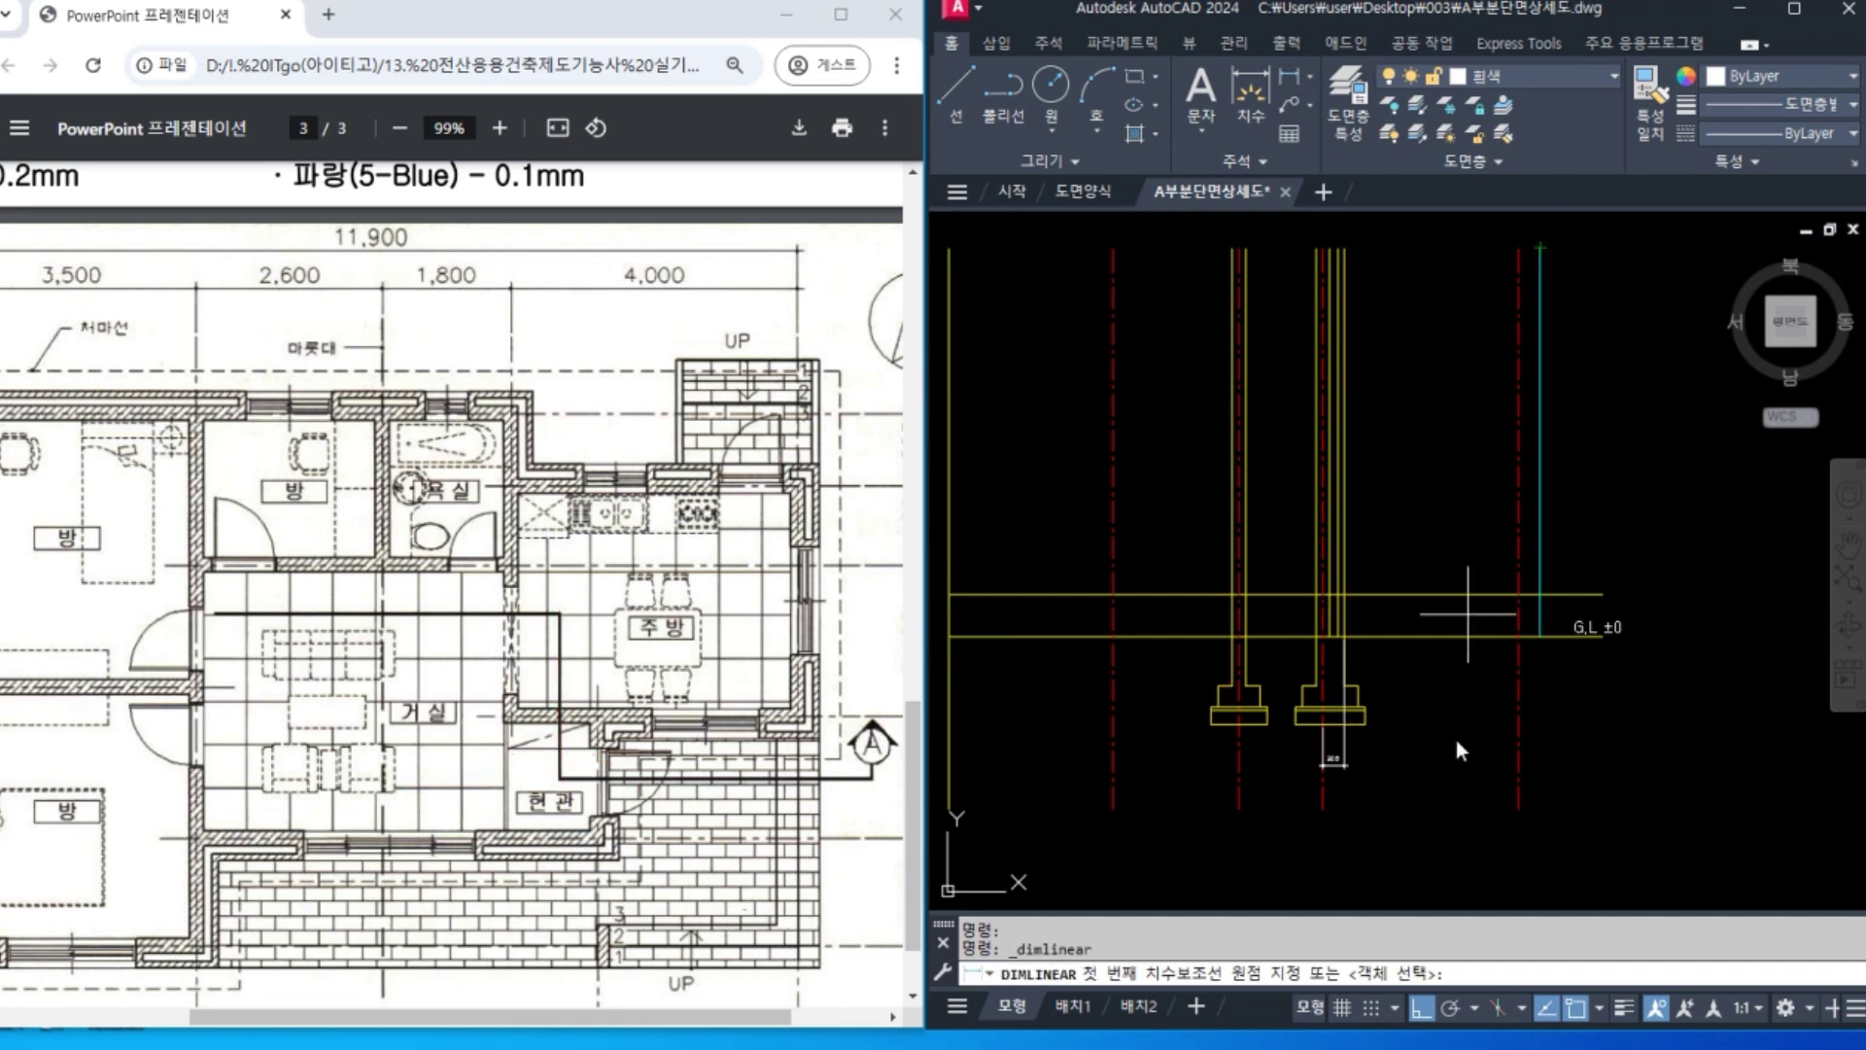
left_click(1323, 807)
left_click(1241, 809)
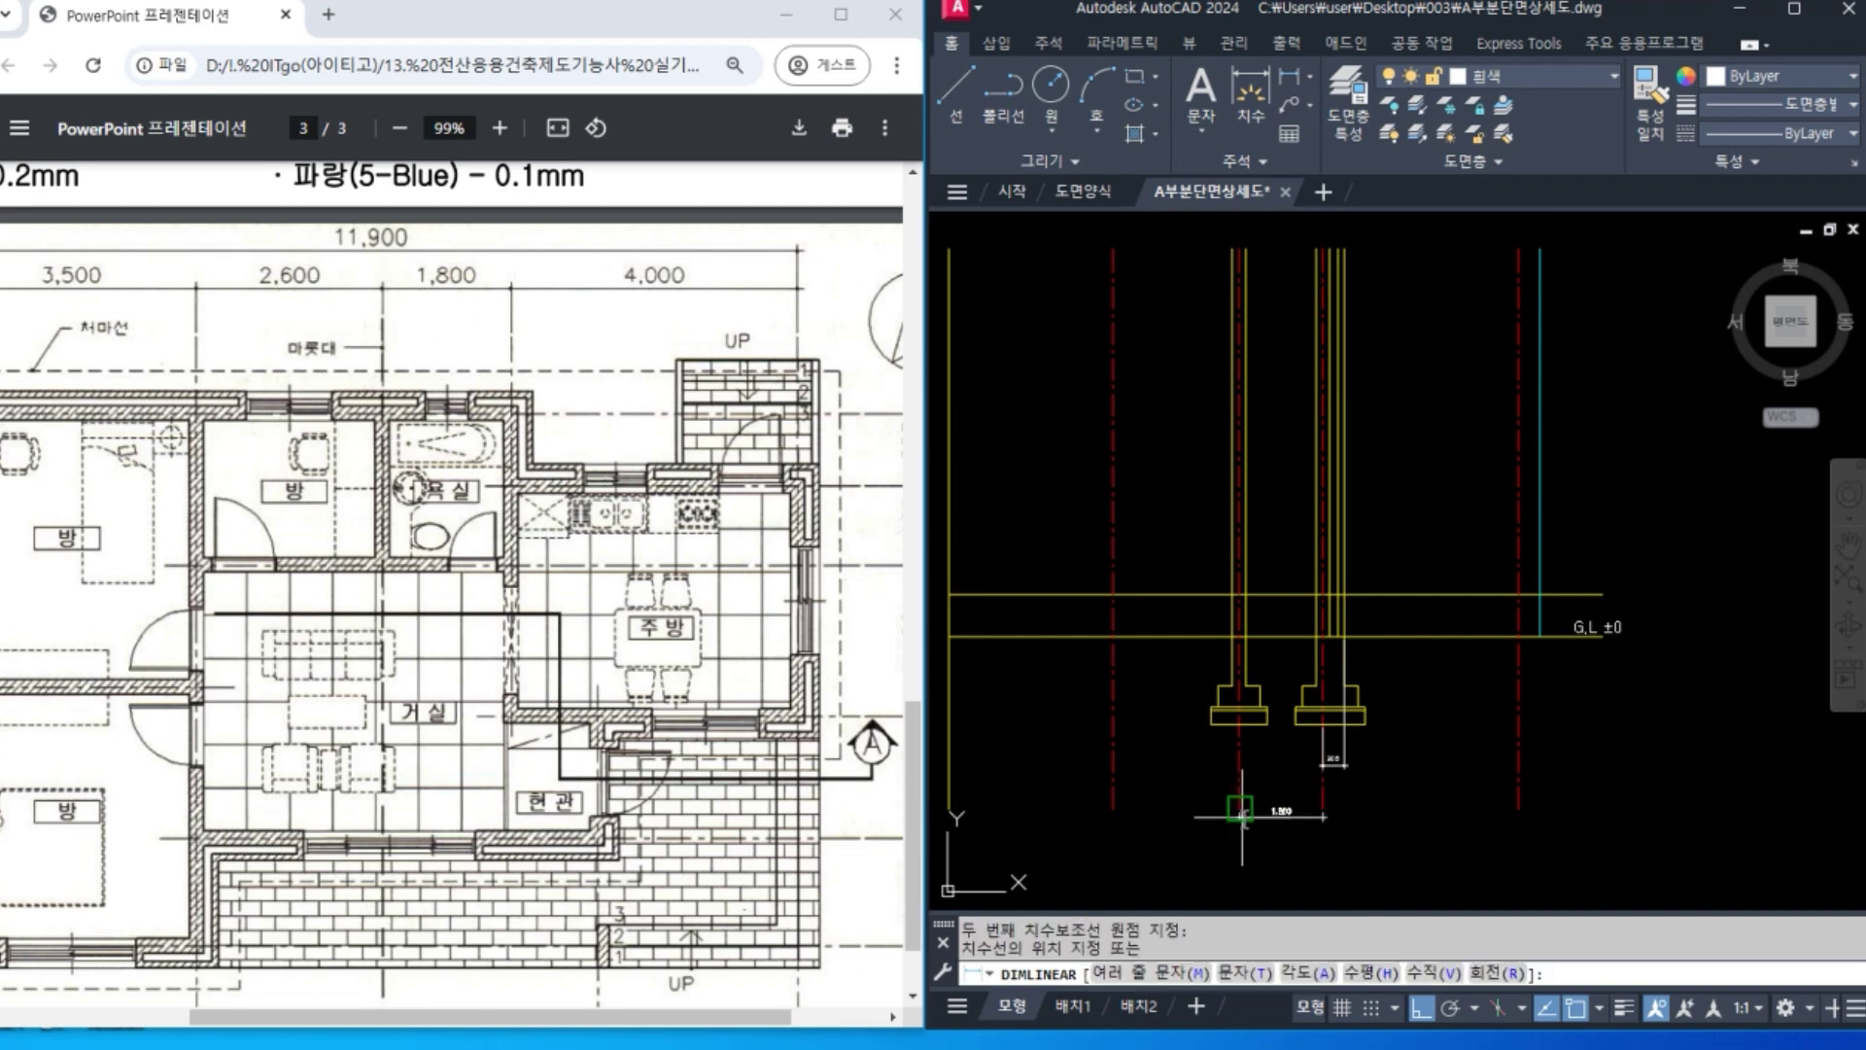
left_click(1295, 836)
scroll(1298, 834, "up", 4)
scroll(1319, 736, "down", 2)
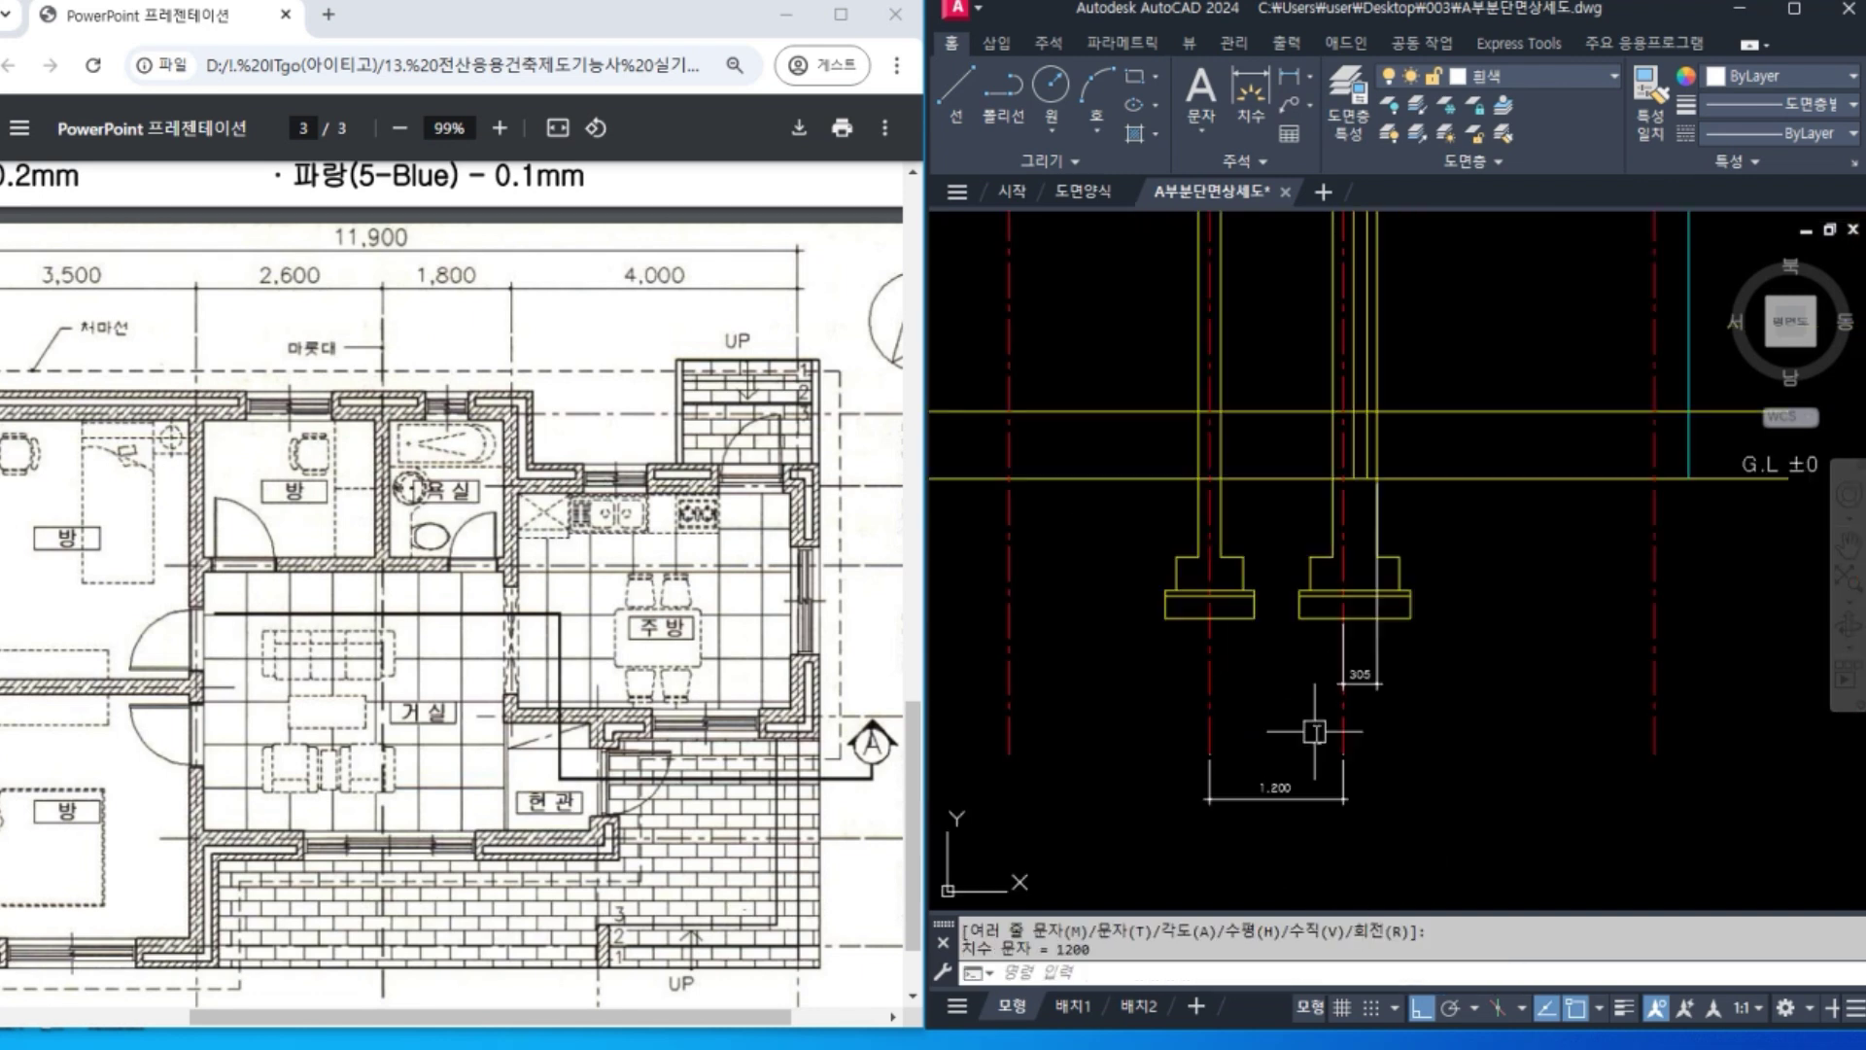
scroll(1366, 584, "down", 3)
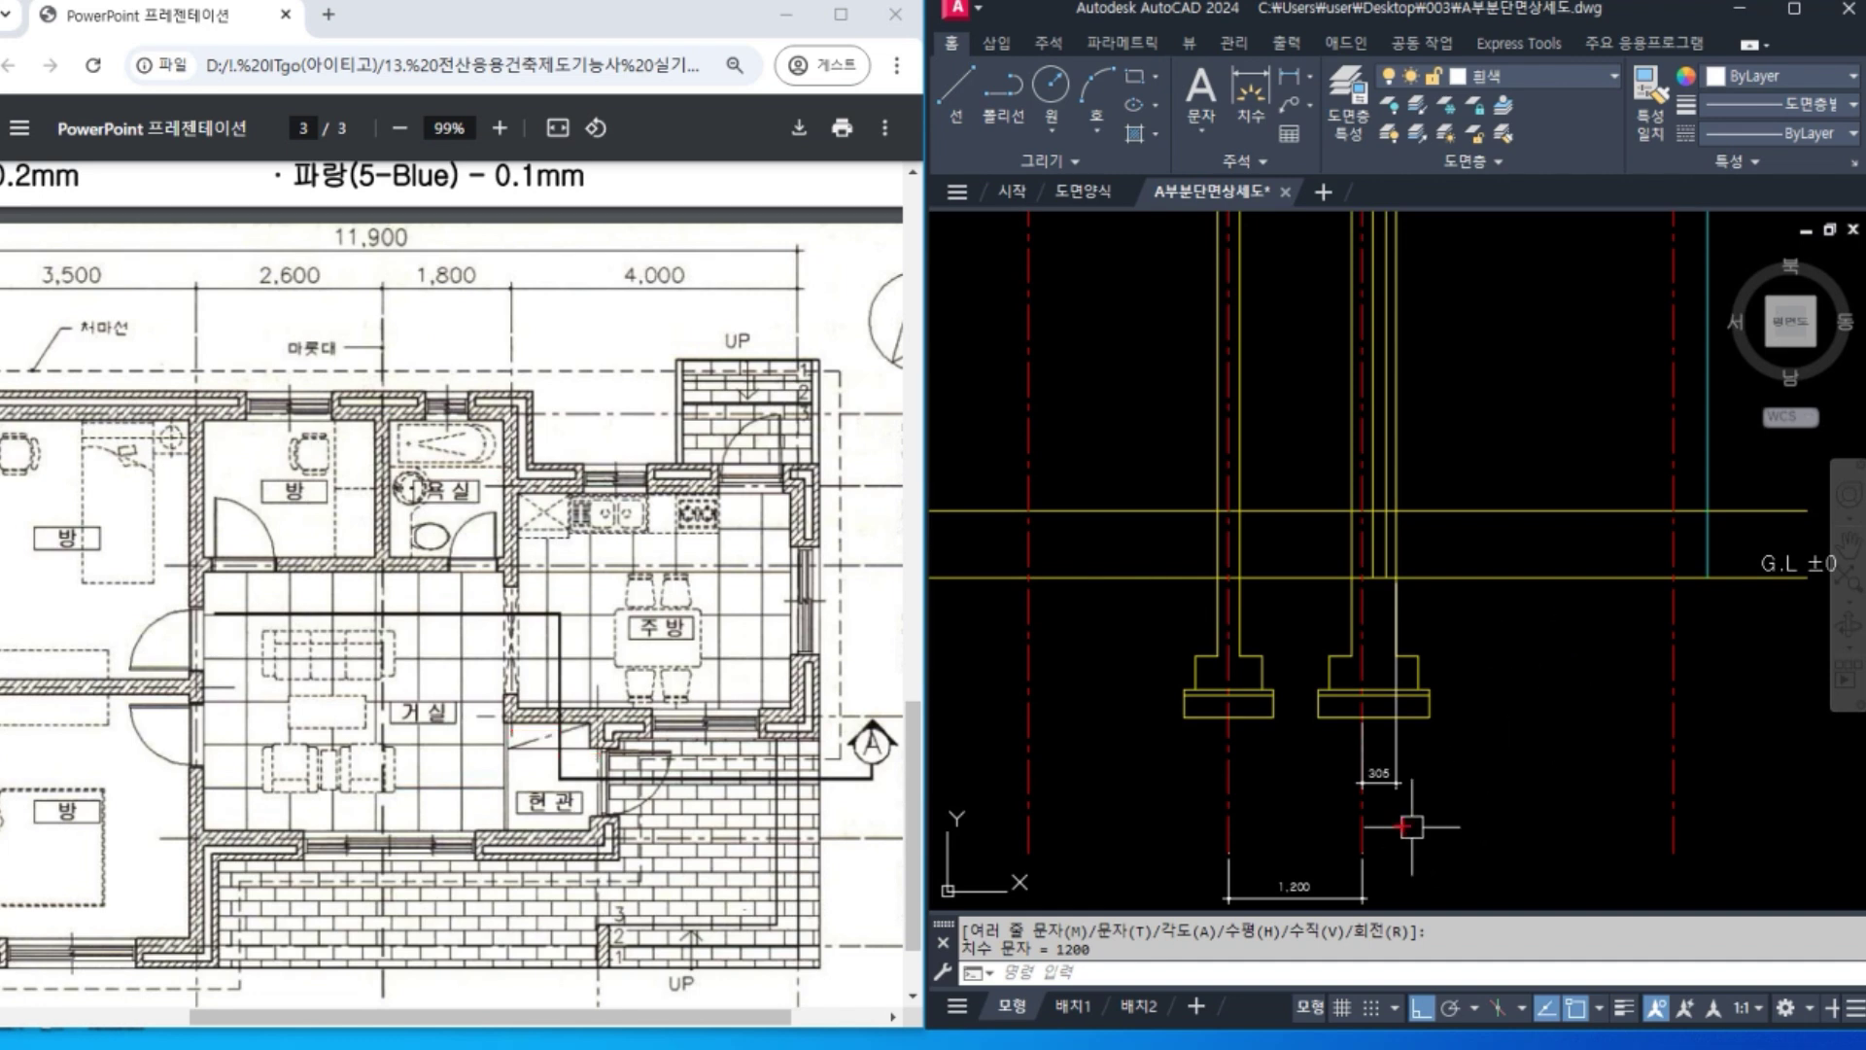
Offset the right footing's wall axis 500 to the left.
middle_click_drag(1402, 830, 1406, 771)
type("o")
key("Return")
type("50")
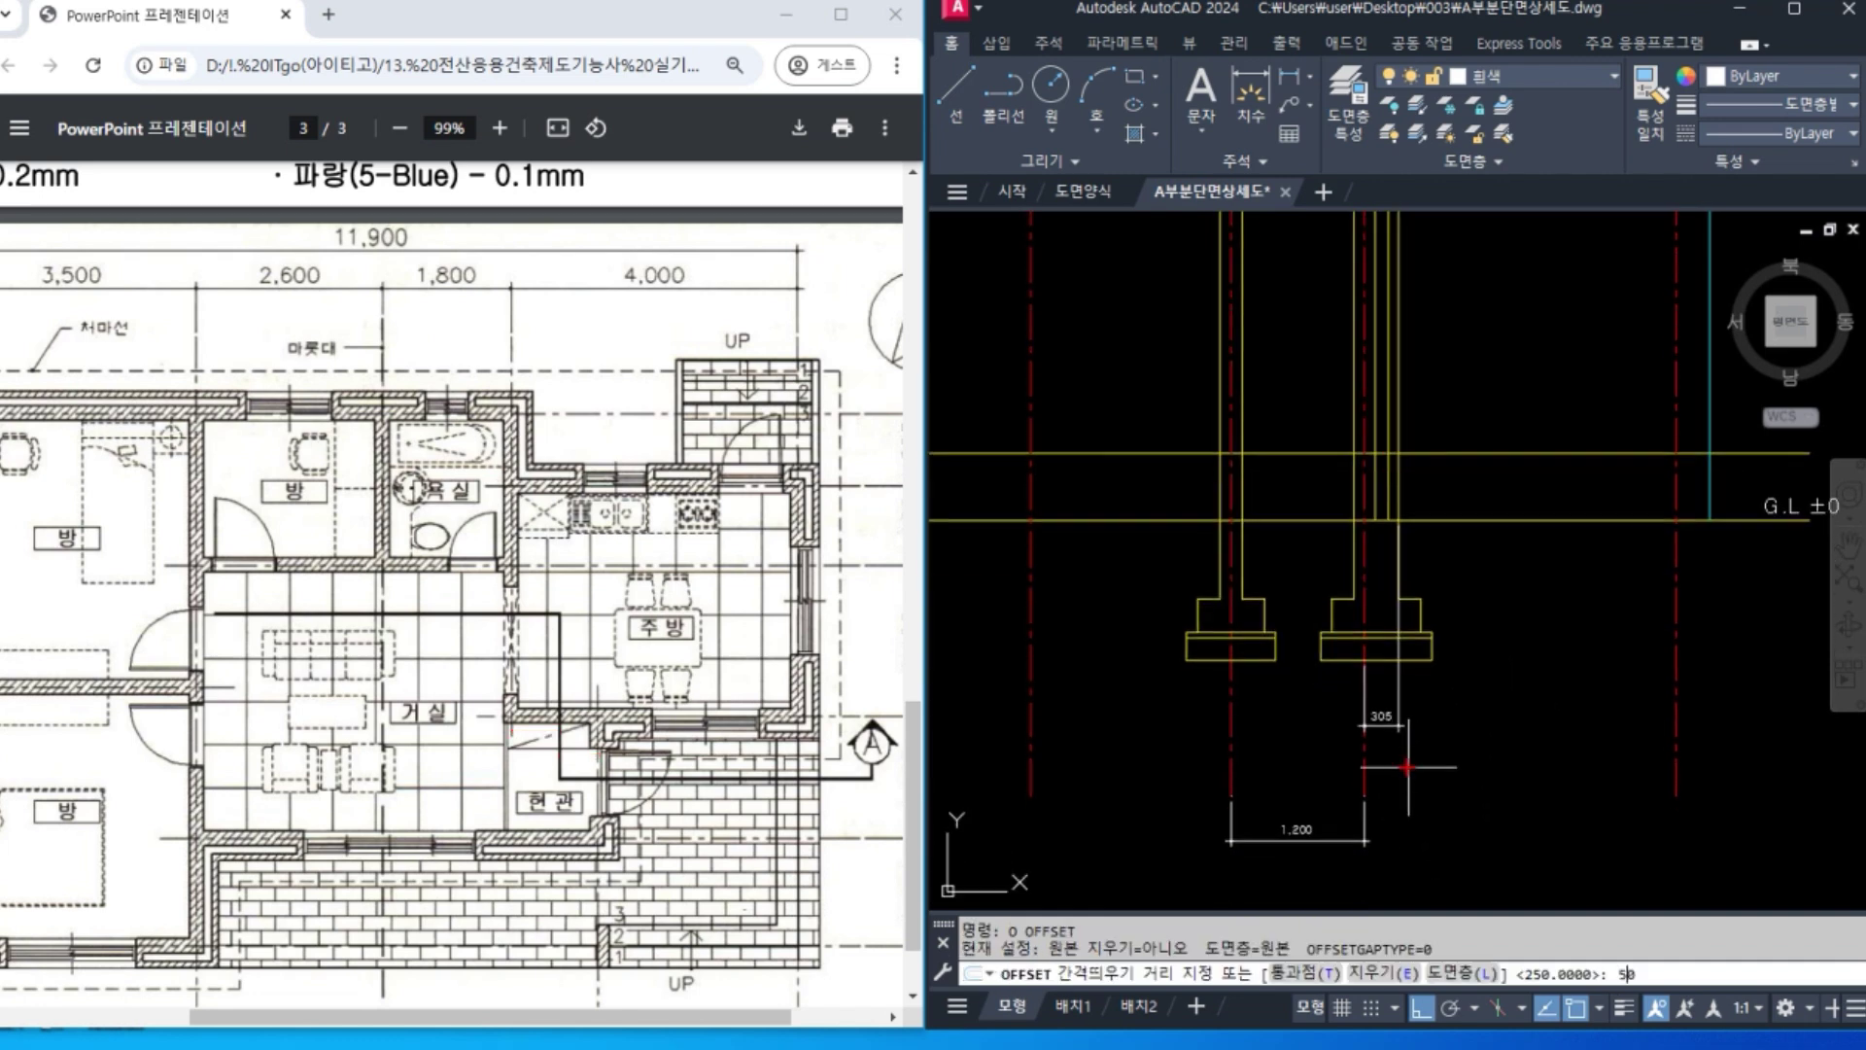
type("0")
key("Return")
left_click(1365, 684)
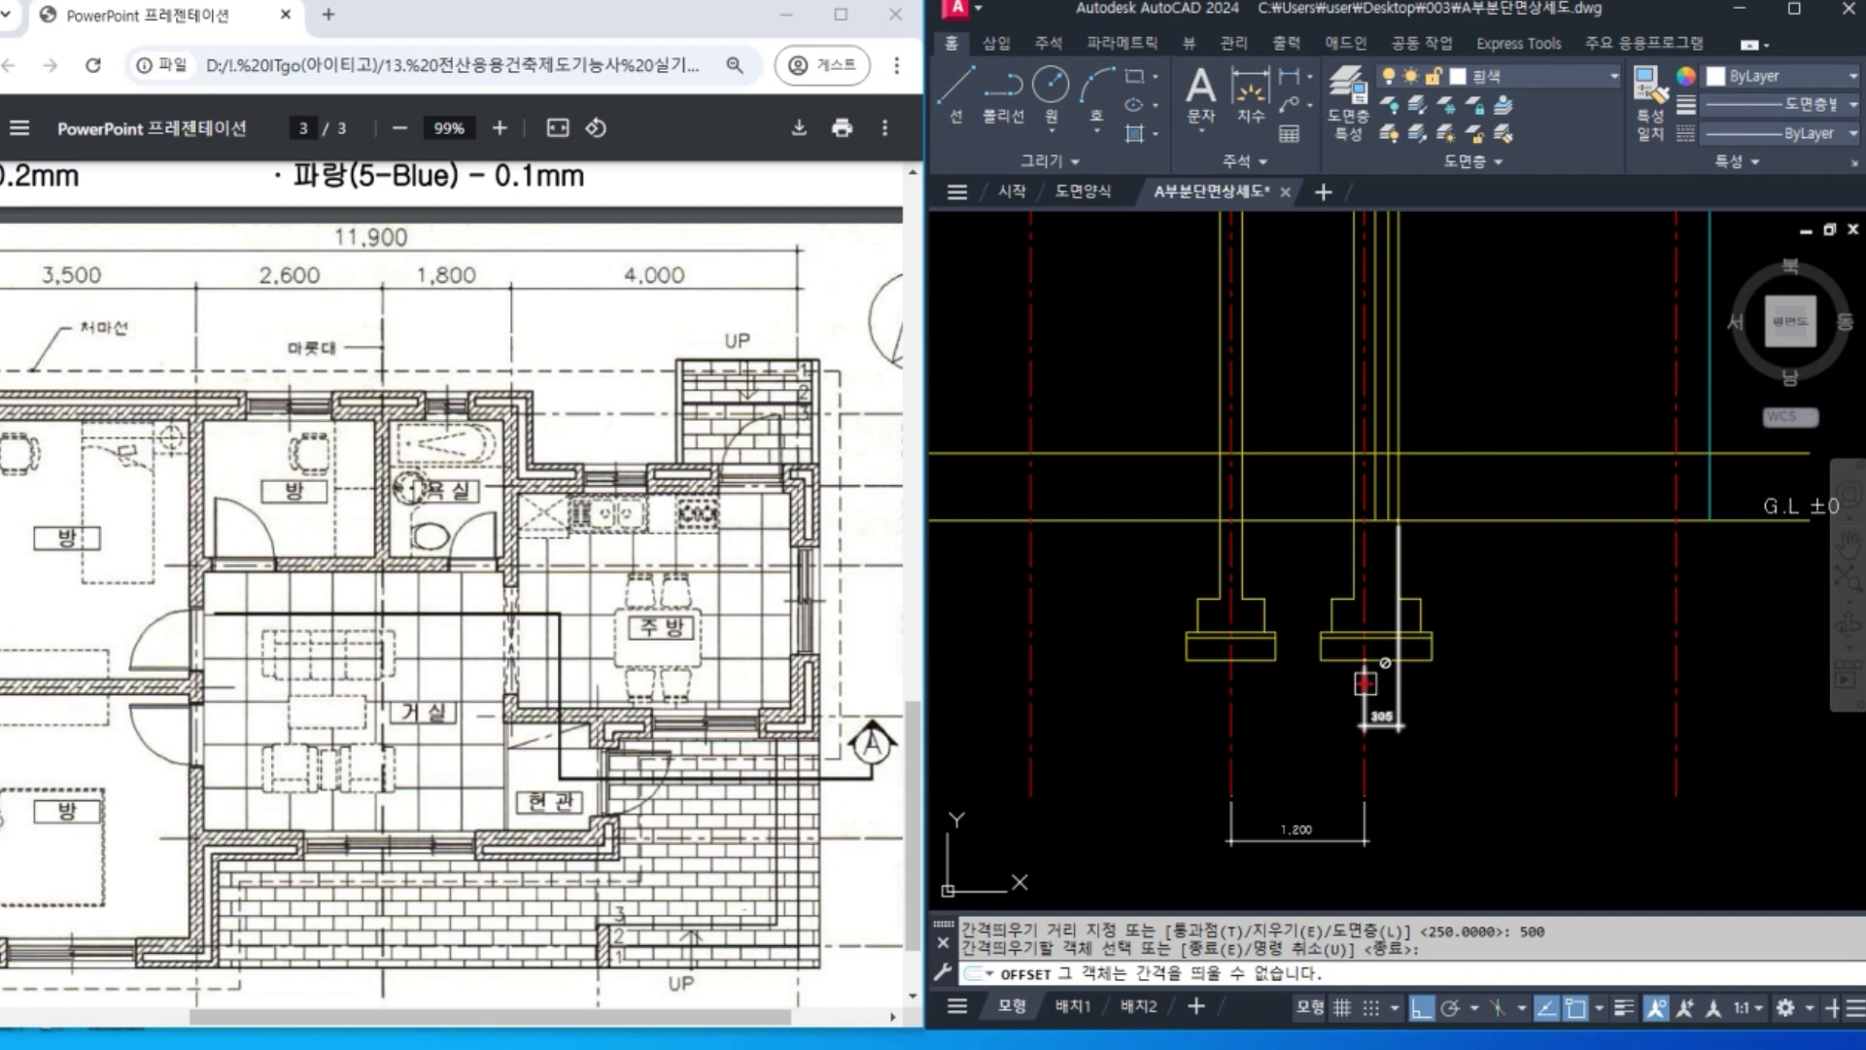
left_click(1365, 595)
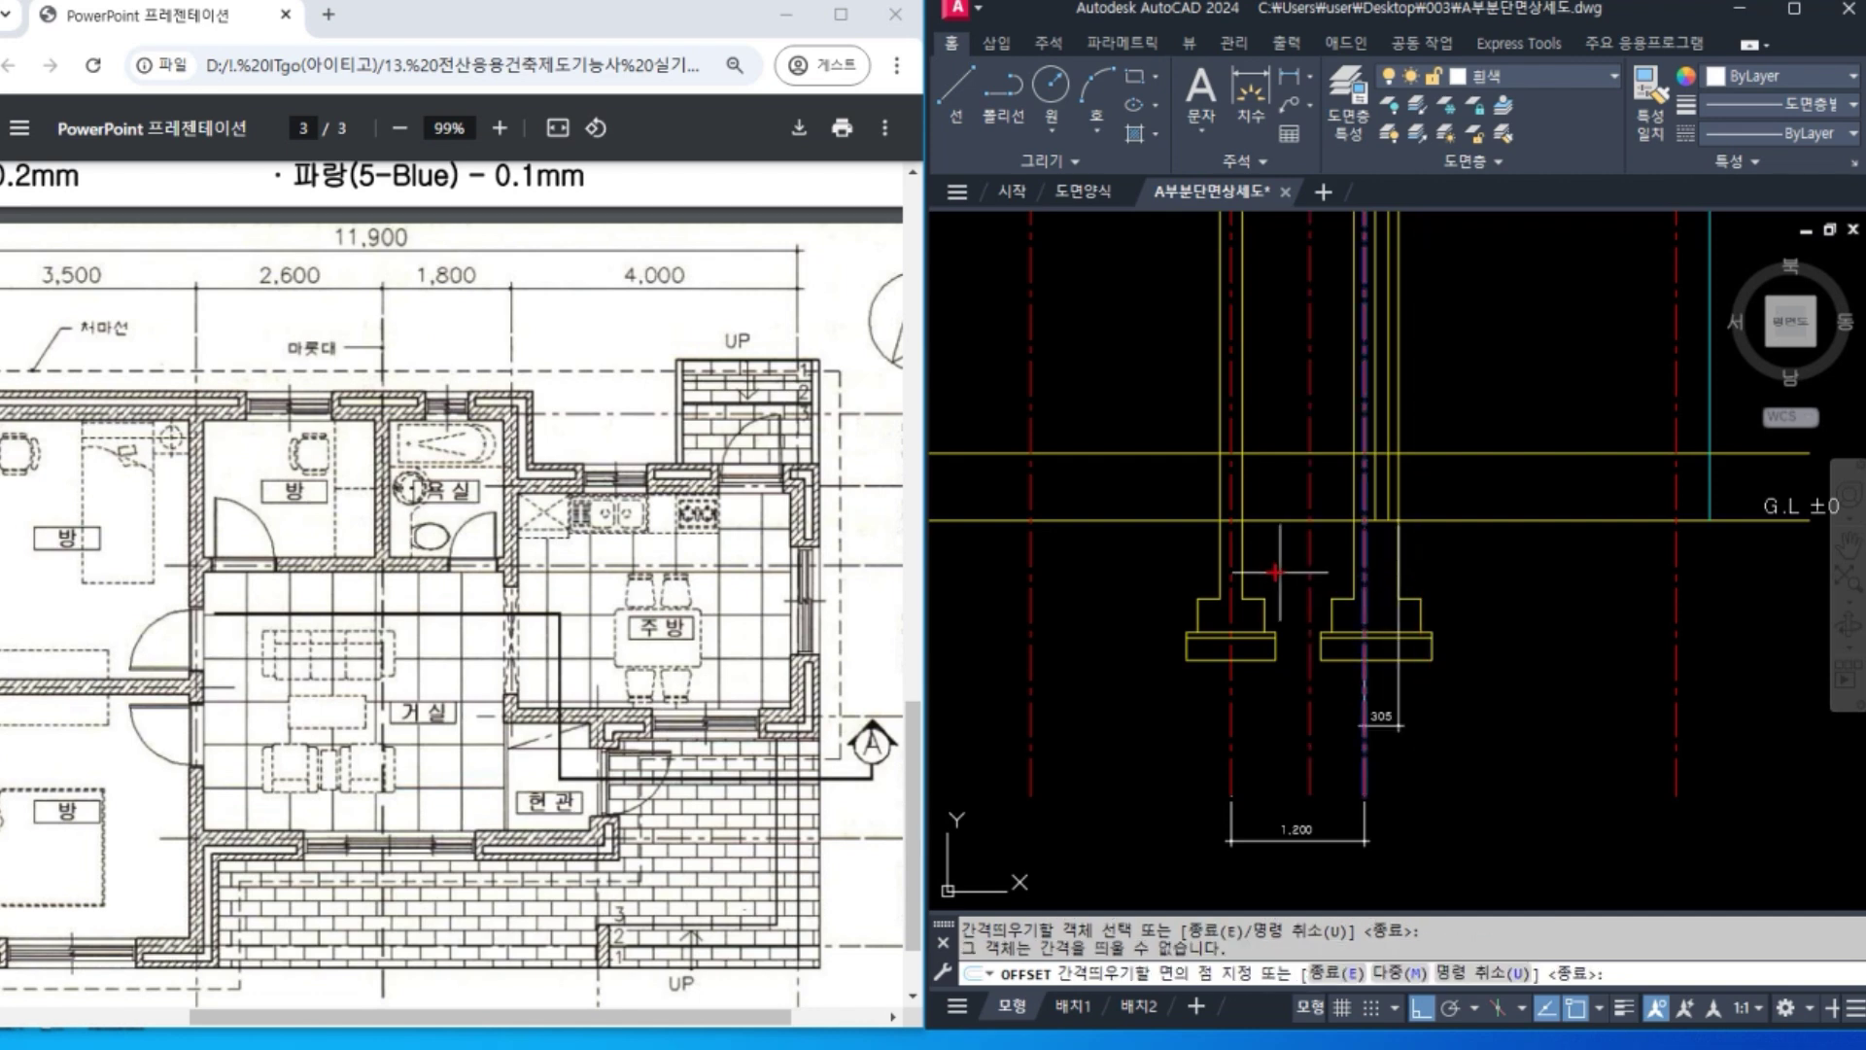
left_click(1262, 573)
key("Return")
Match the G.L line's properties onto the new line between the two footings.
middle_click_drag(1430, 543, 1407, 635)
type("ma")
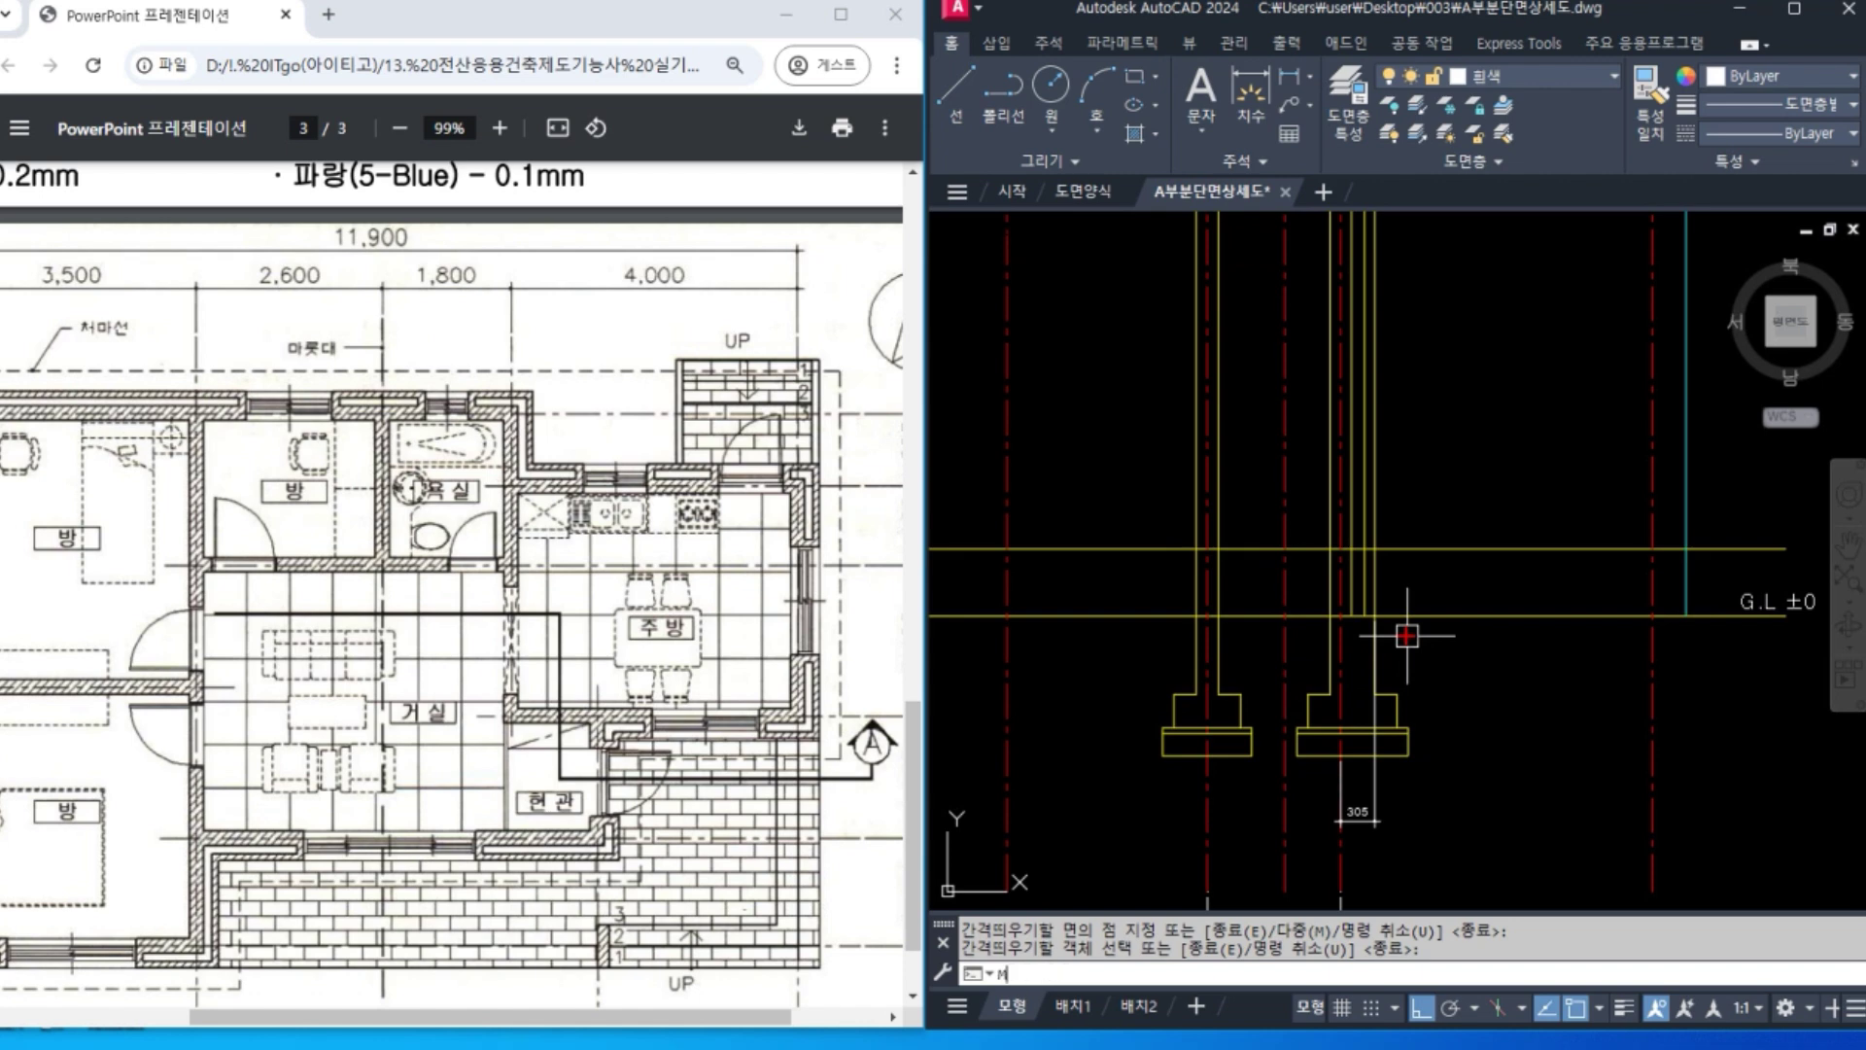
key("Return")
left_click(1410, 615)
left_click(1292, 583)
key("Return")
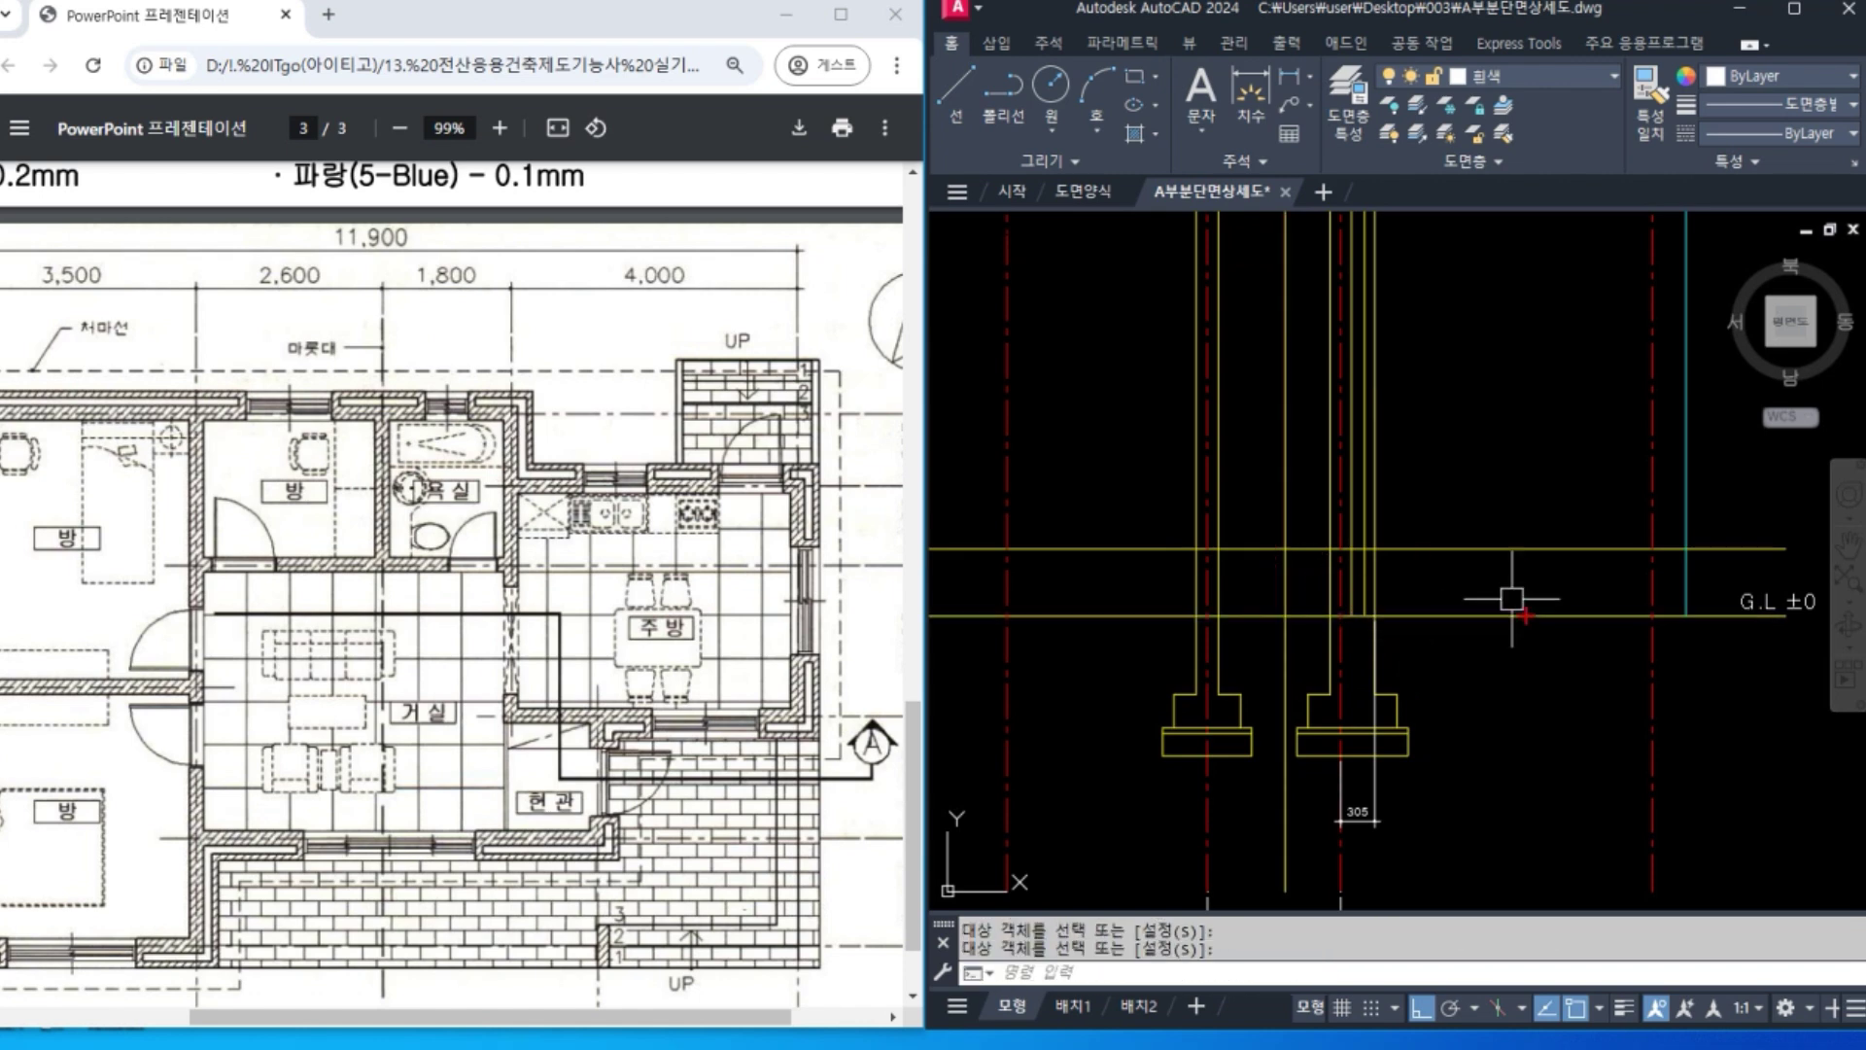
Trim the floor level line to the right of the new vertical line between the footings.
scroll(1476, 601, "down", 2)
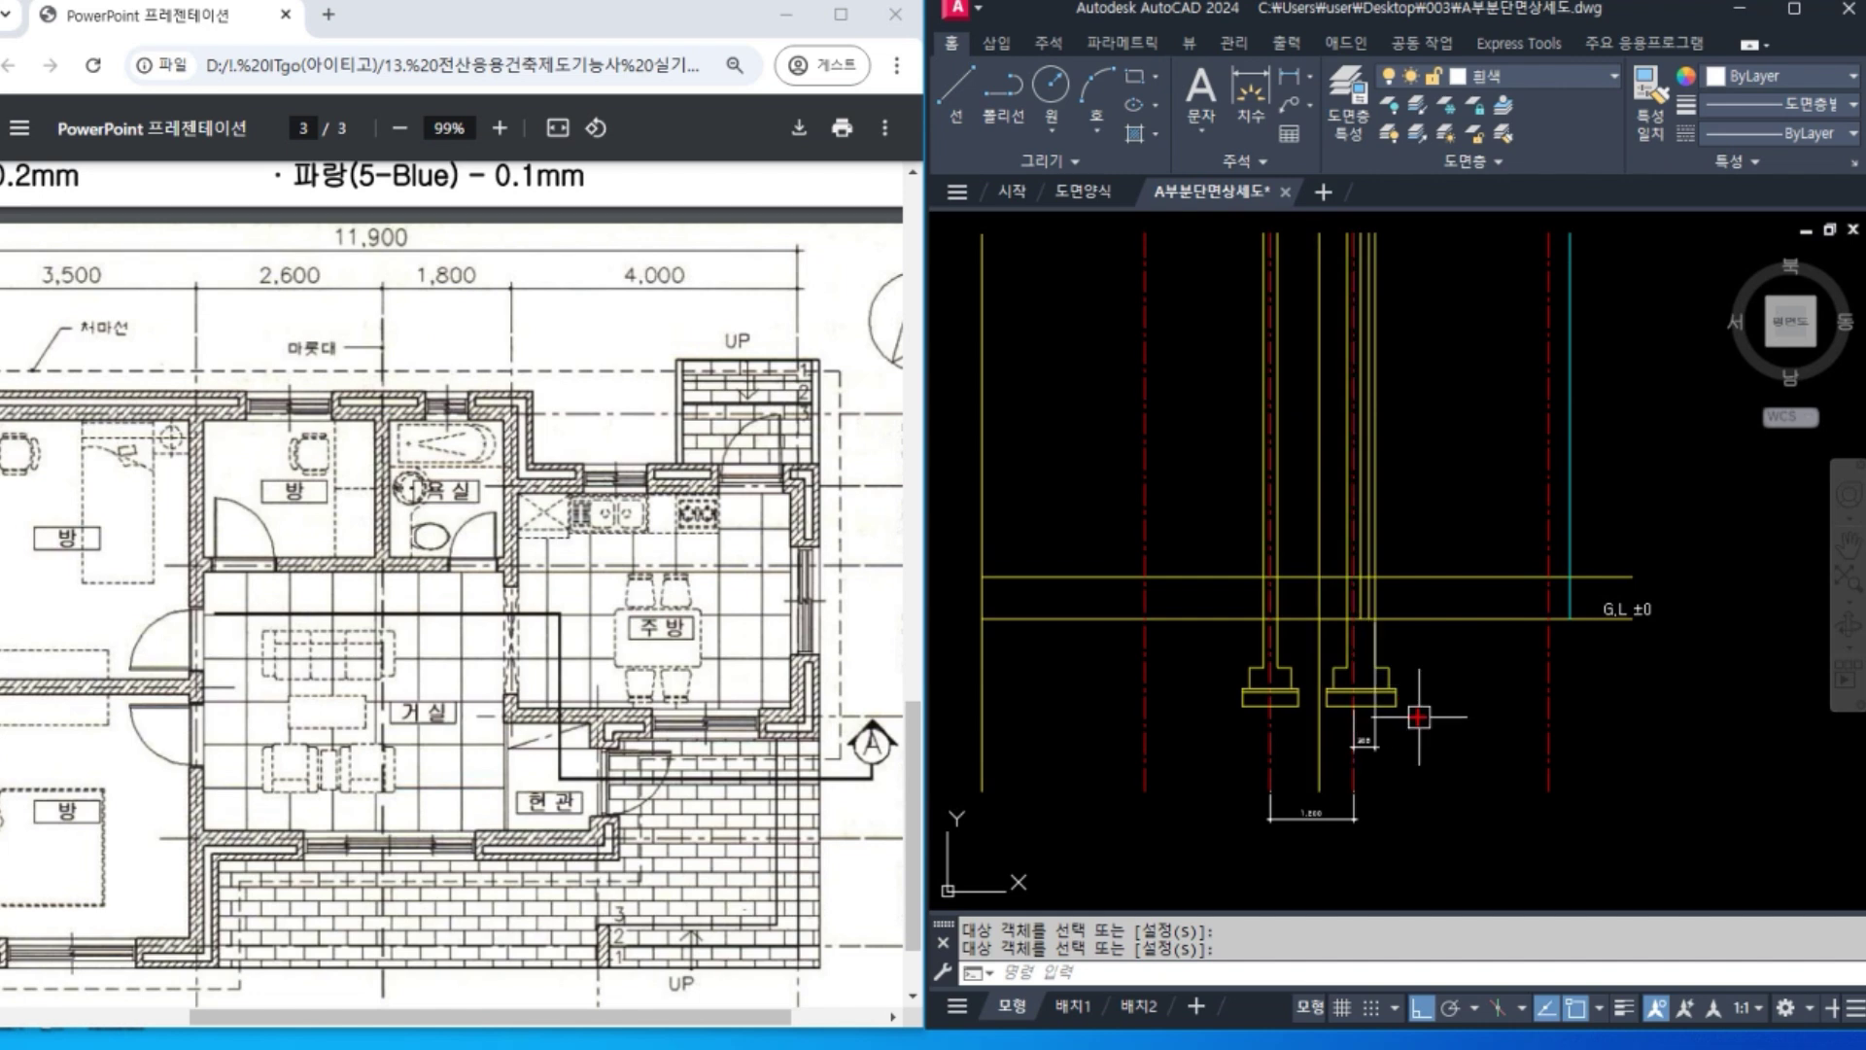
type("tr")
key("Return")
left_click(1320, 544)
key("Return")
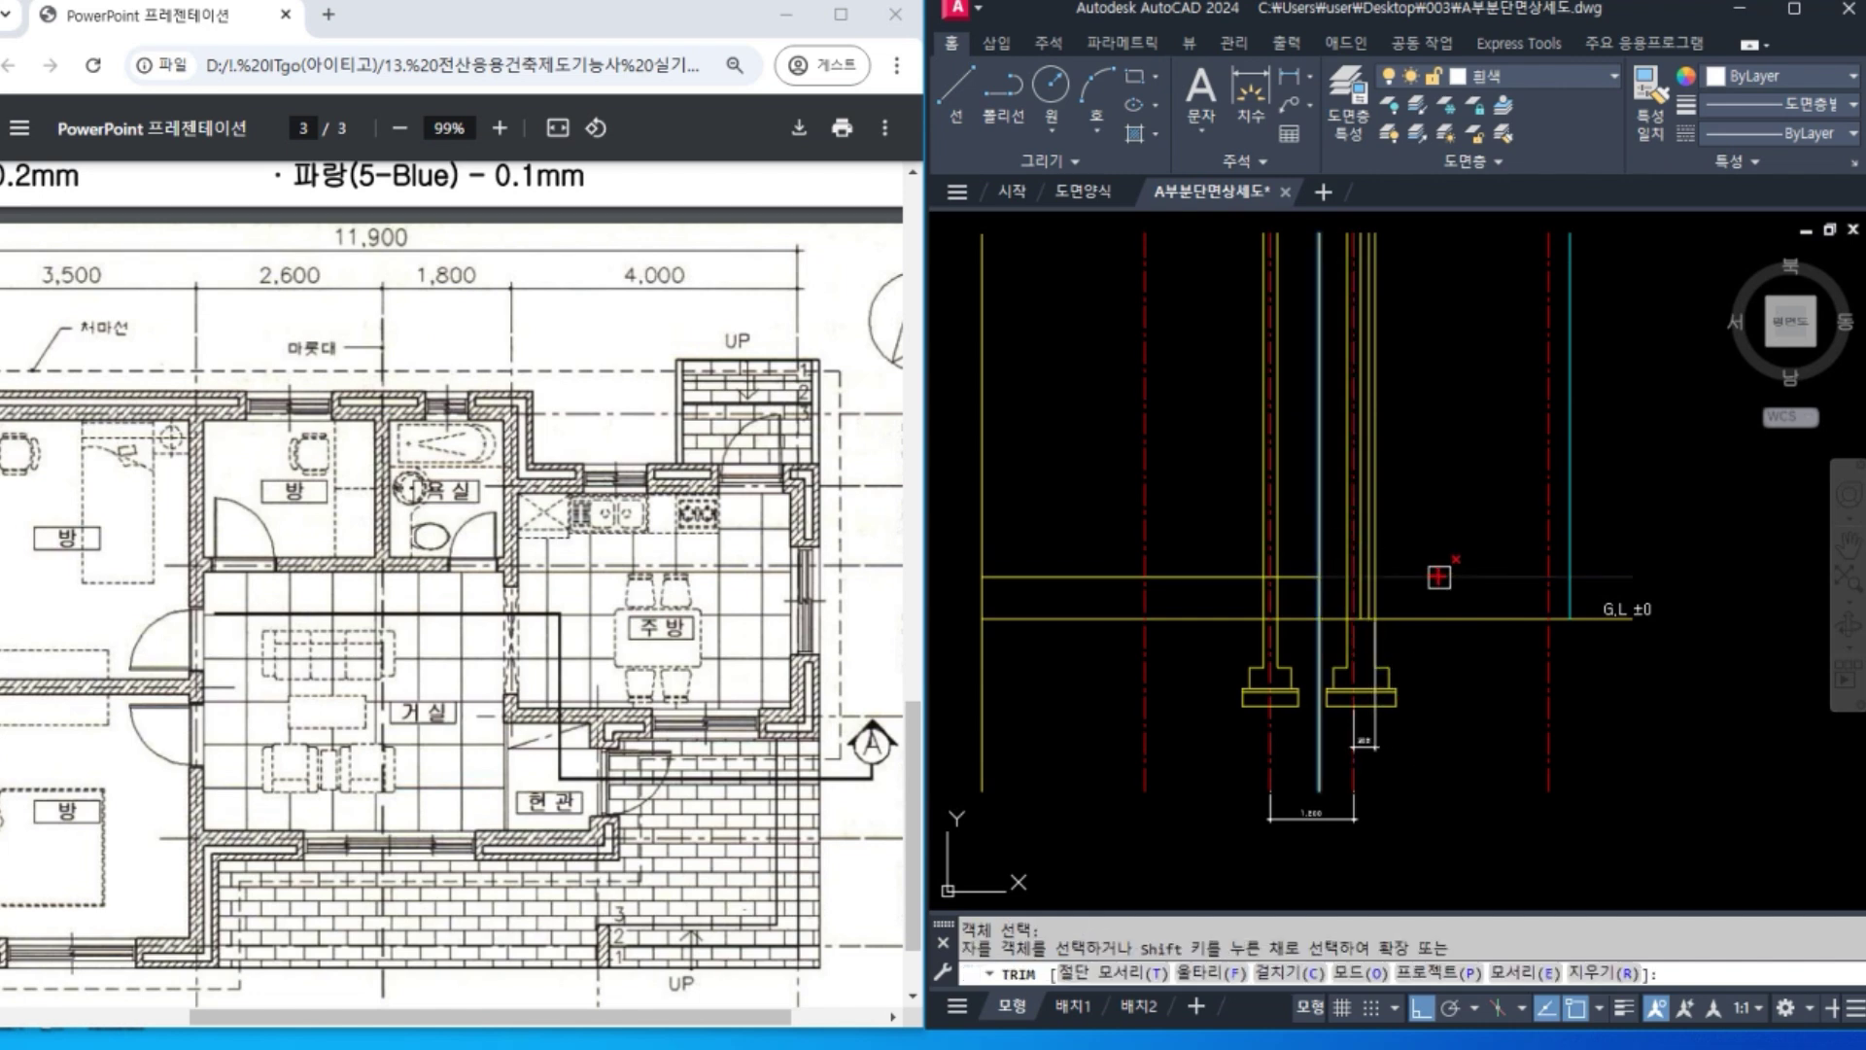
left_click(1439, 578)
key("Return")
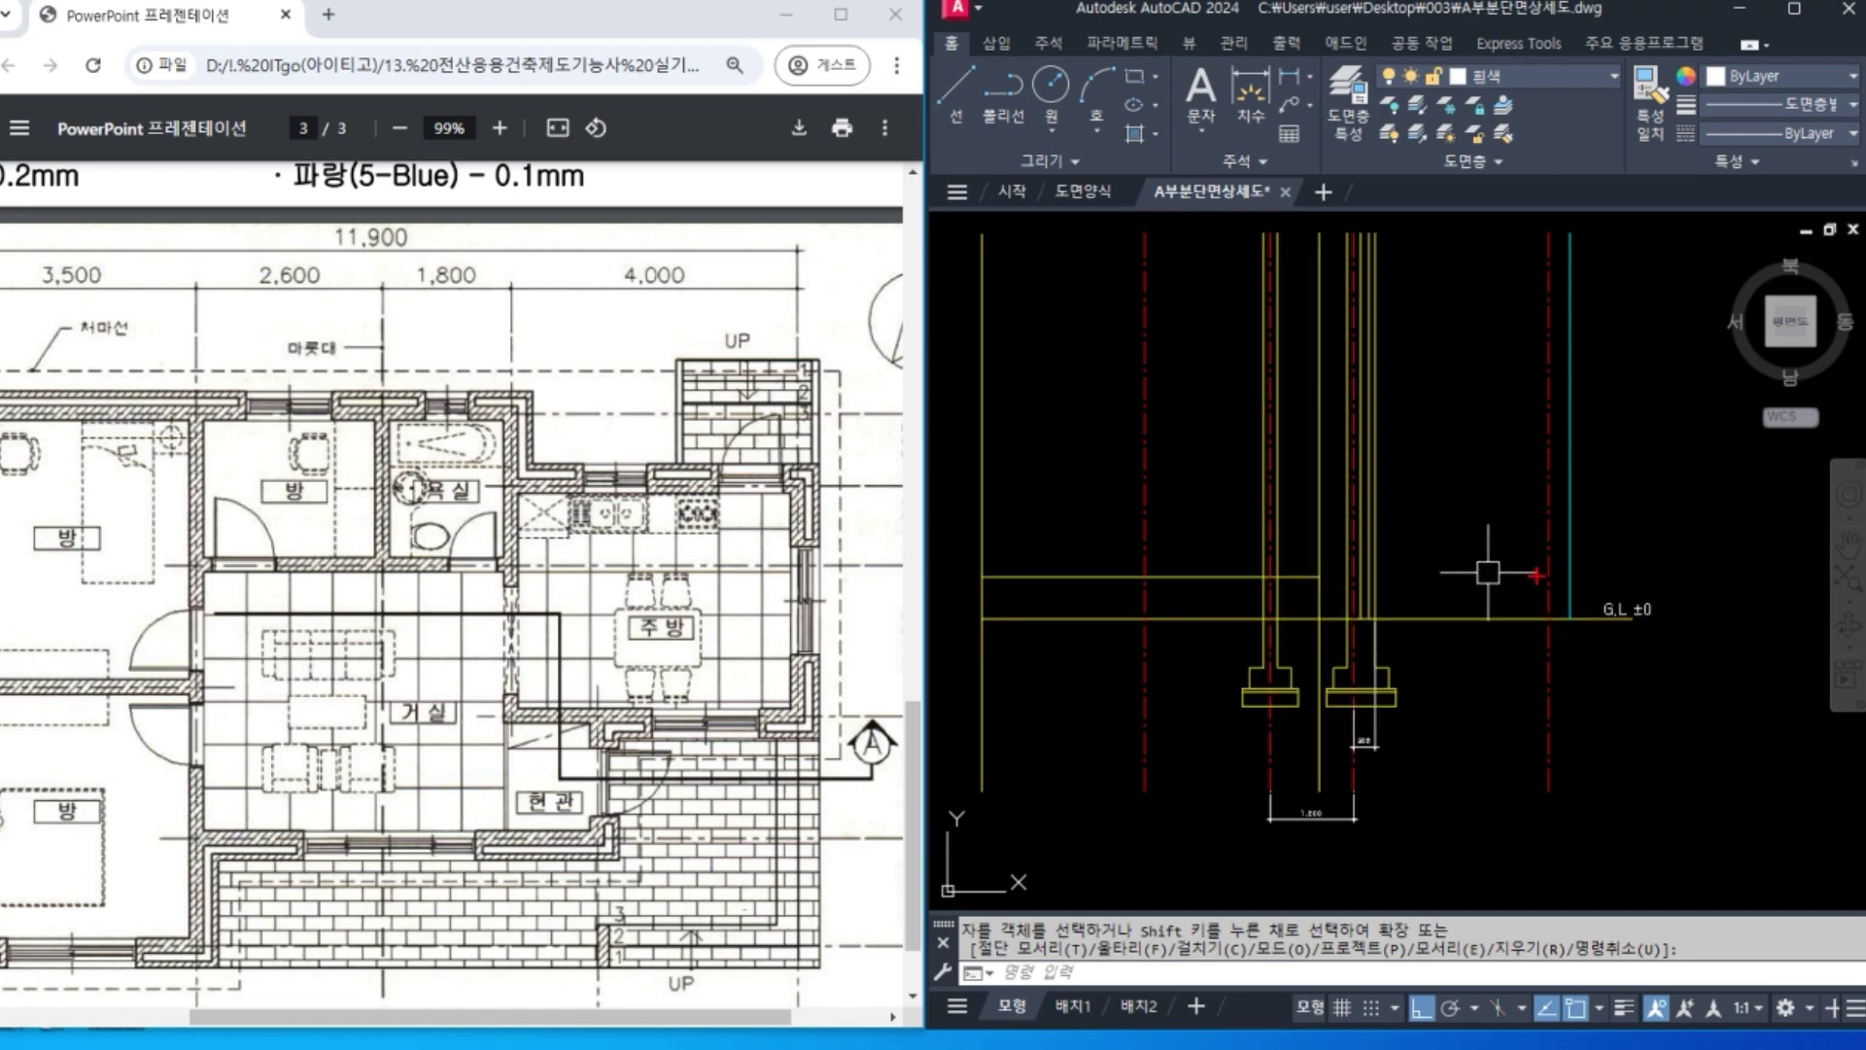
Offset the G.L line 450 upward as the entrance floor level line.
key("Escape")
type("o")
key("Return")
type("450")
key("Return")
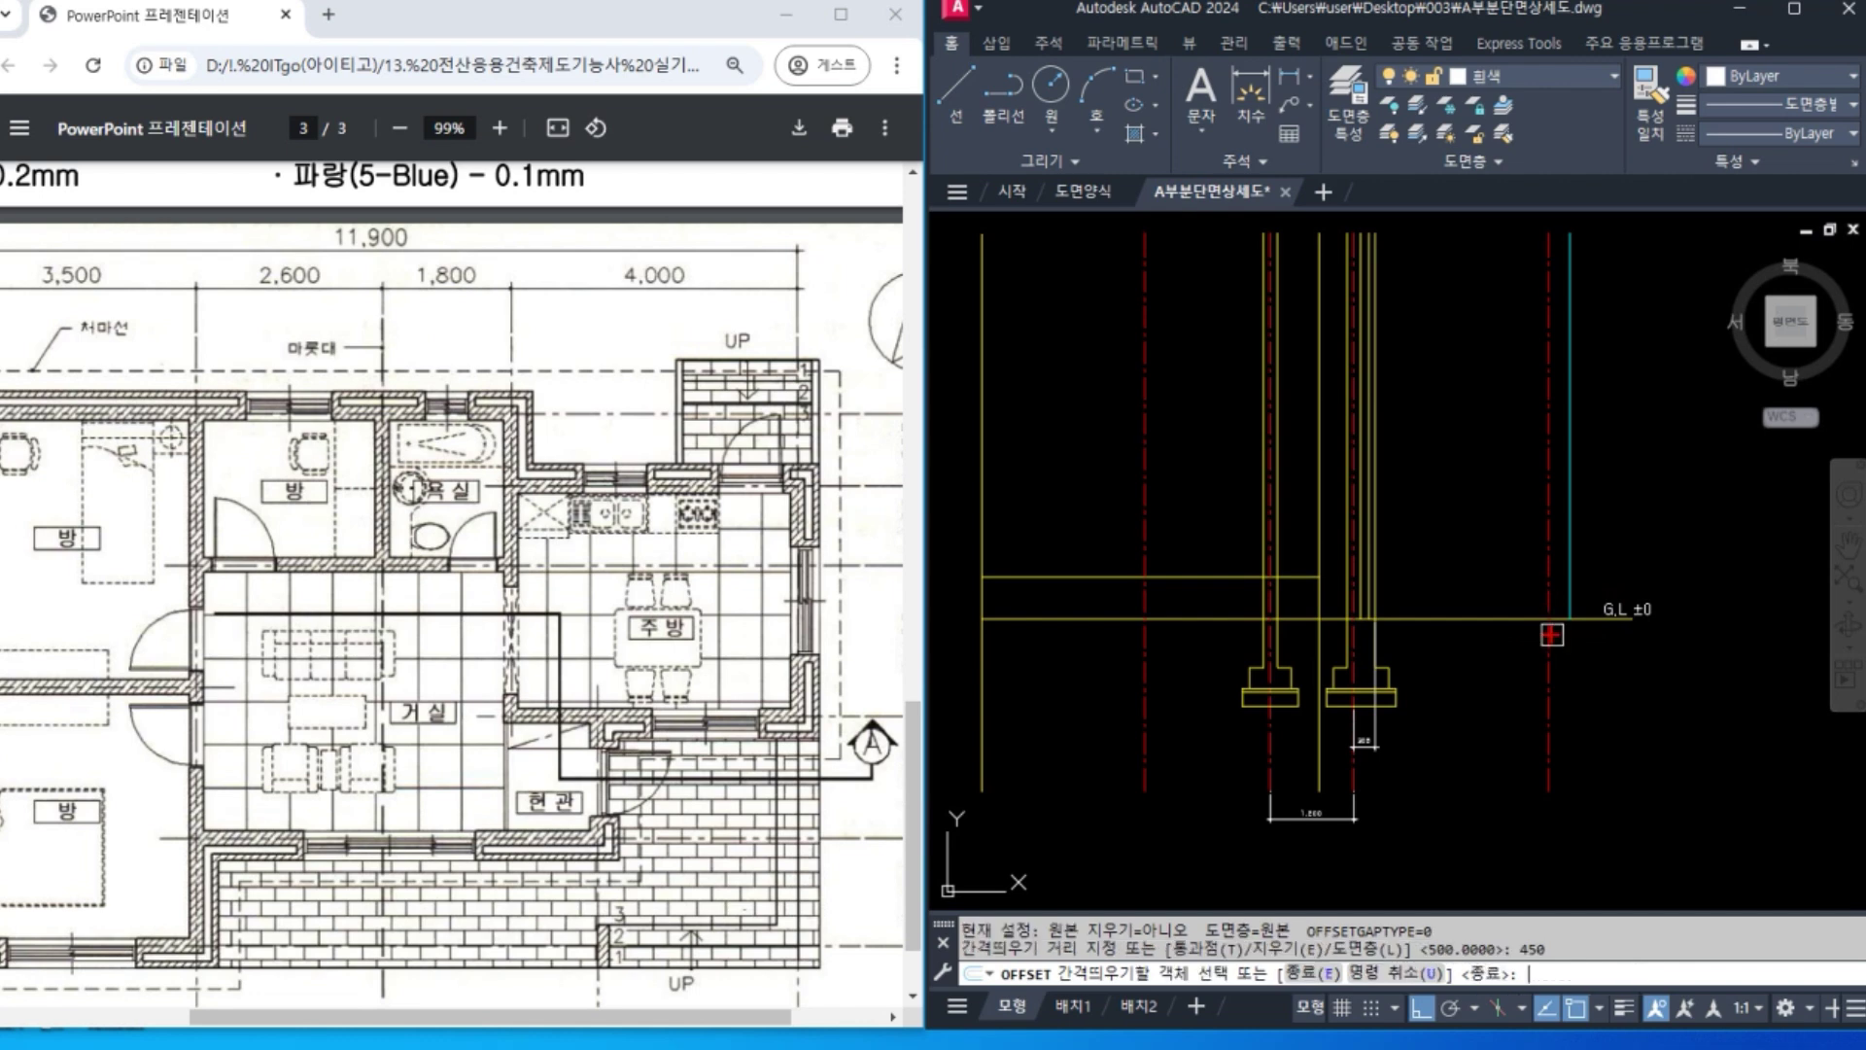
left_click(1487, 620)
left_click(1475, 581)
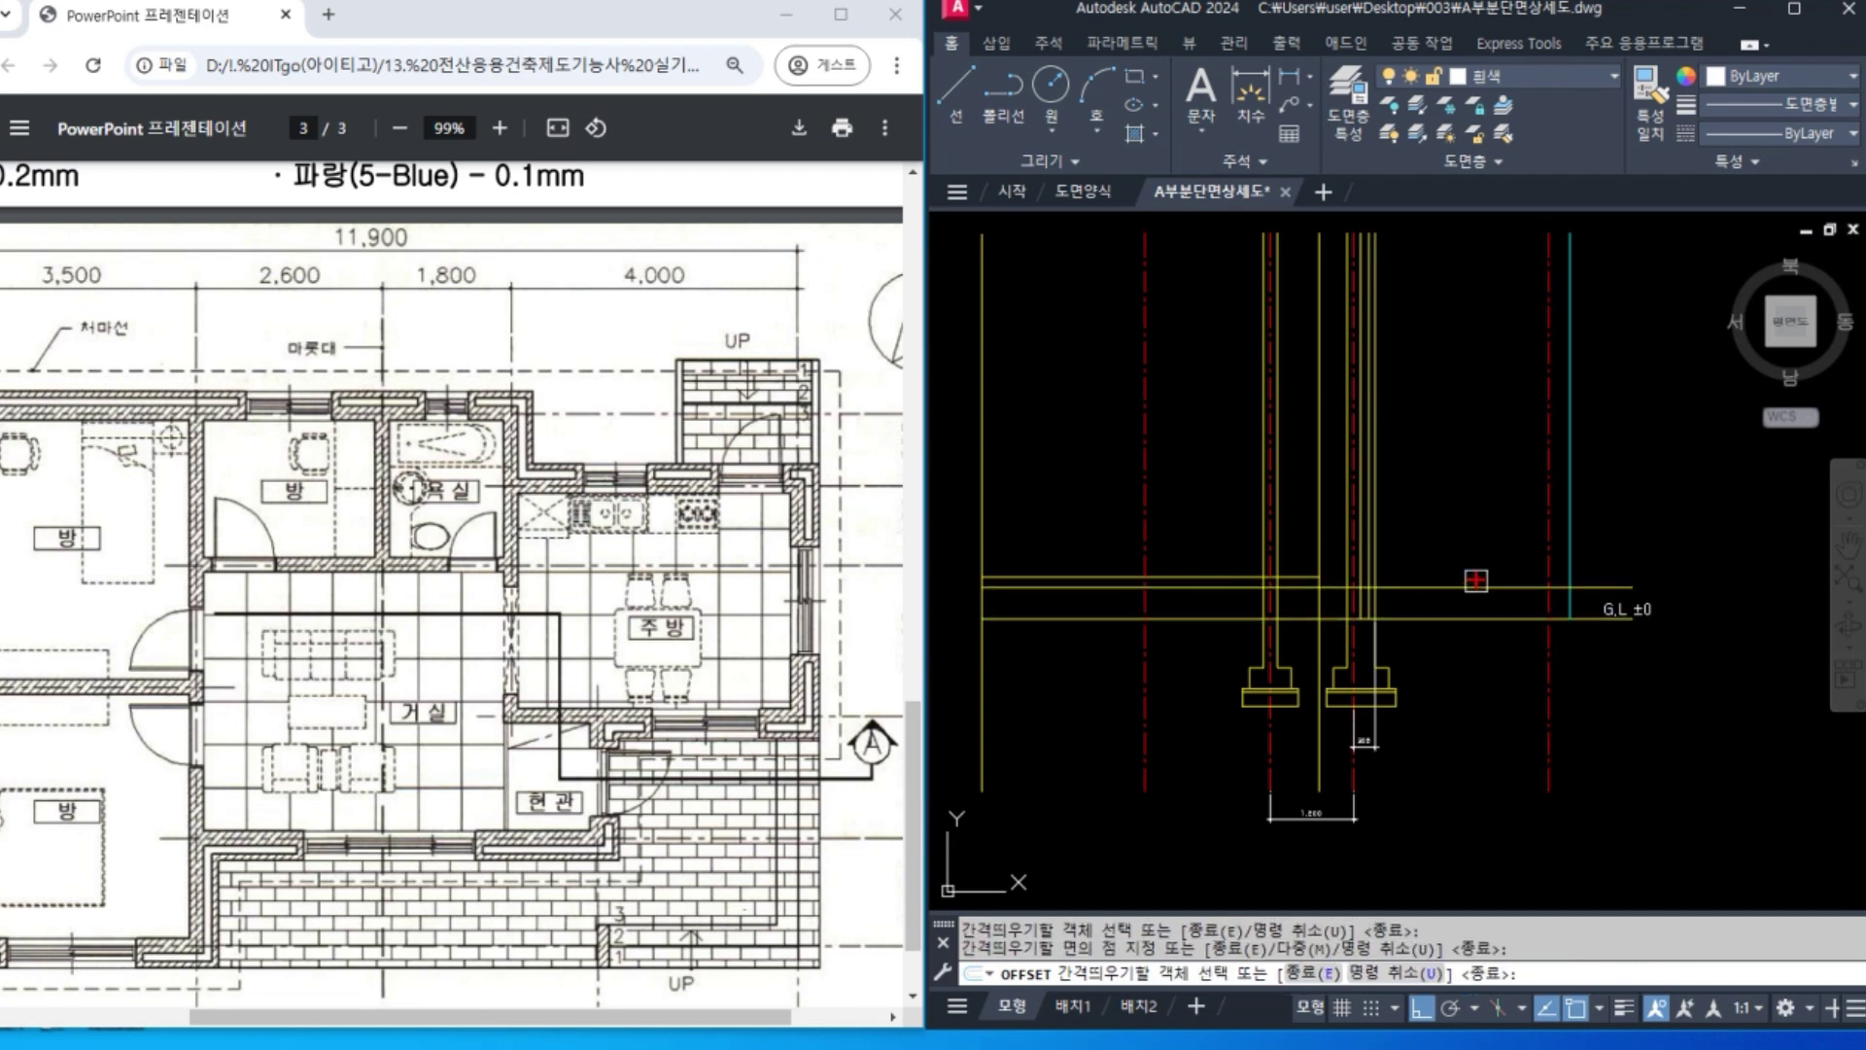
key("Escape")
Trim the 450 level line to the left of the vertical line between the footings.
type("tr")
key("Return")
left_click(1317, 554)
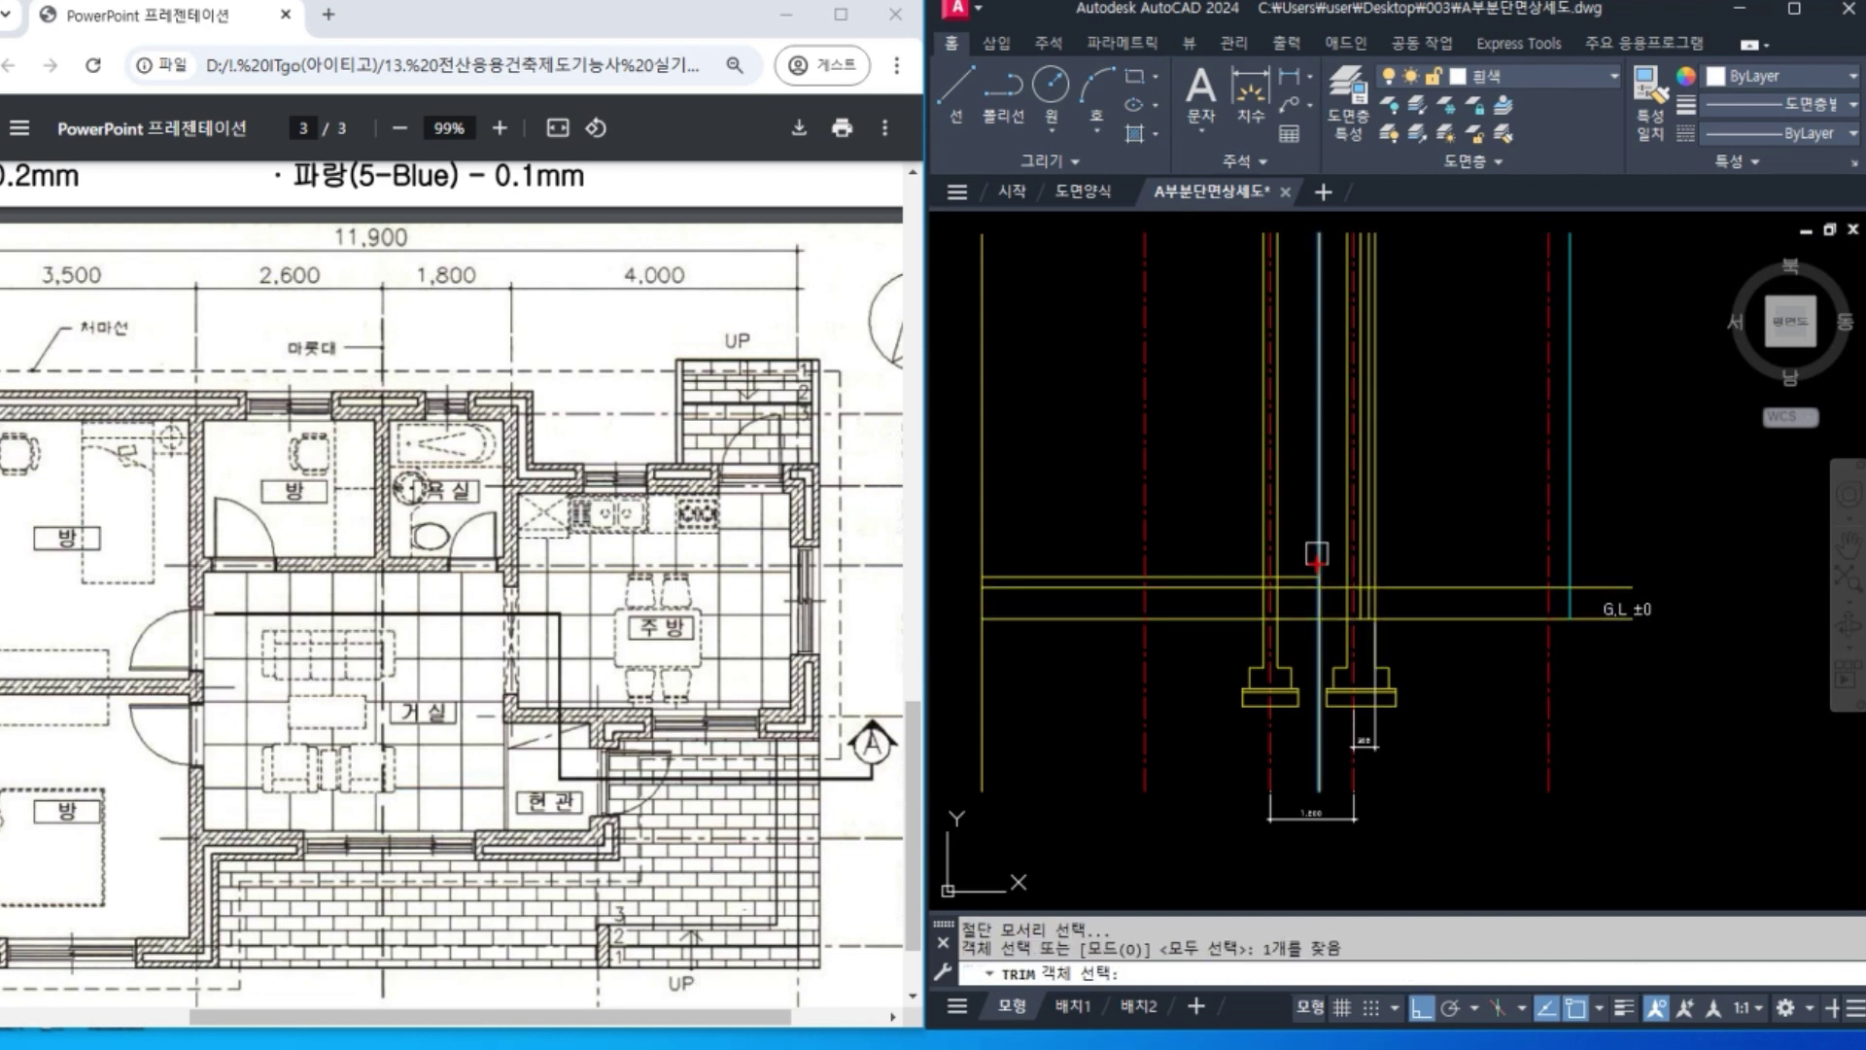
key("Return")
left_click(1224, 587)
key("Return")
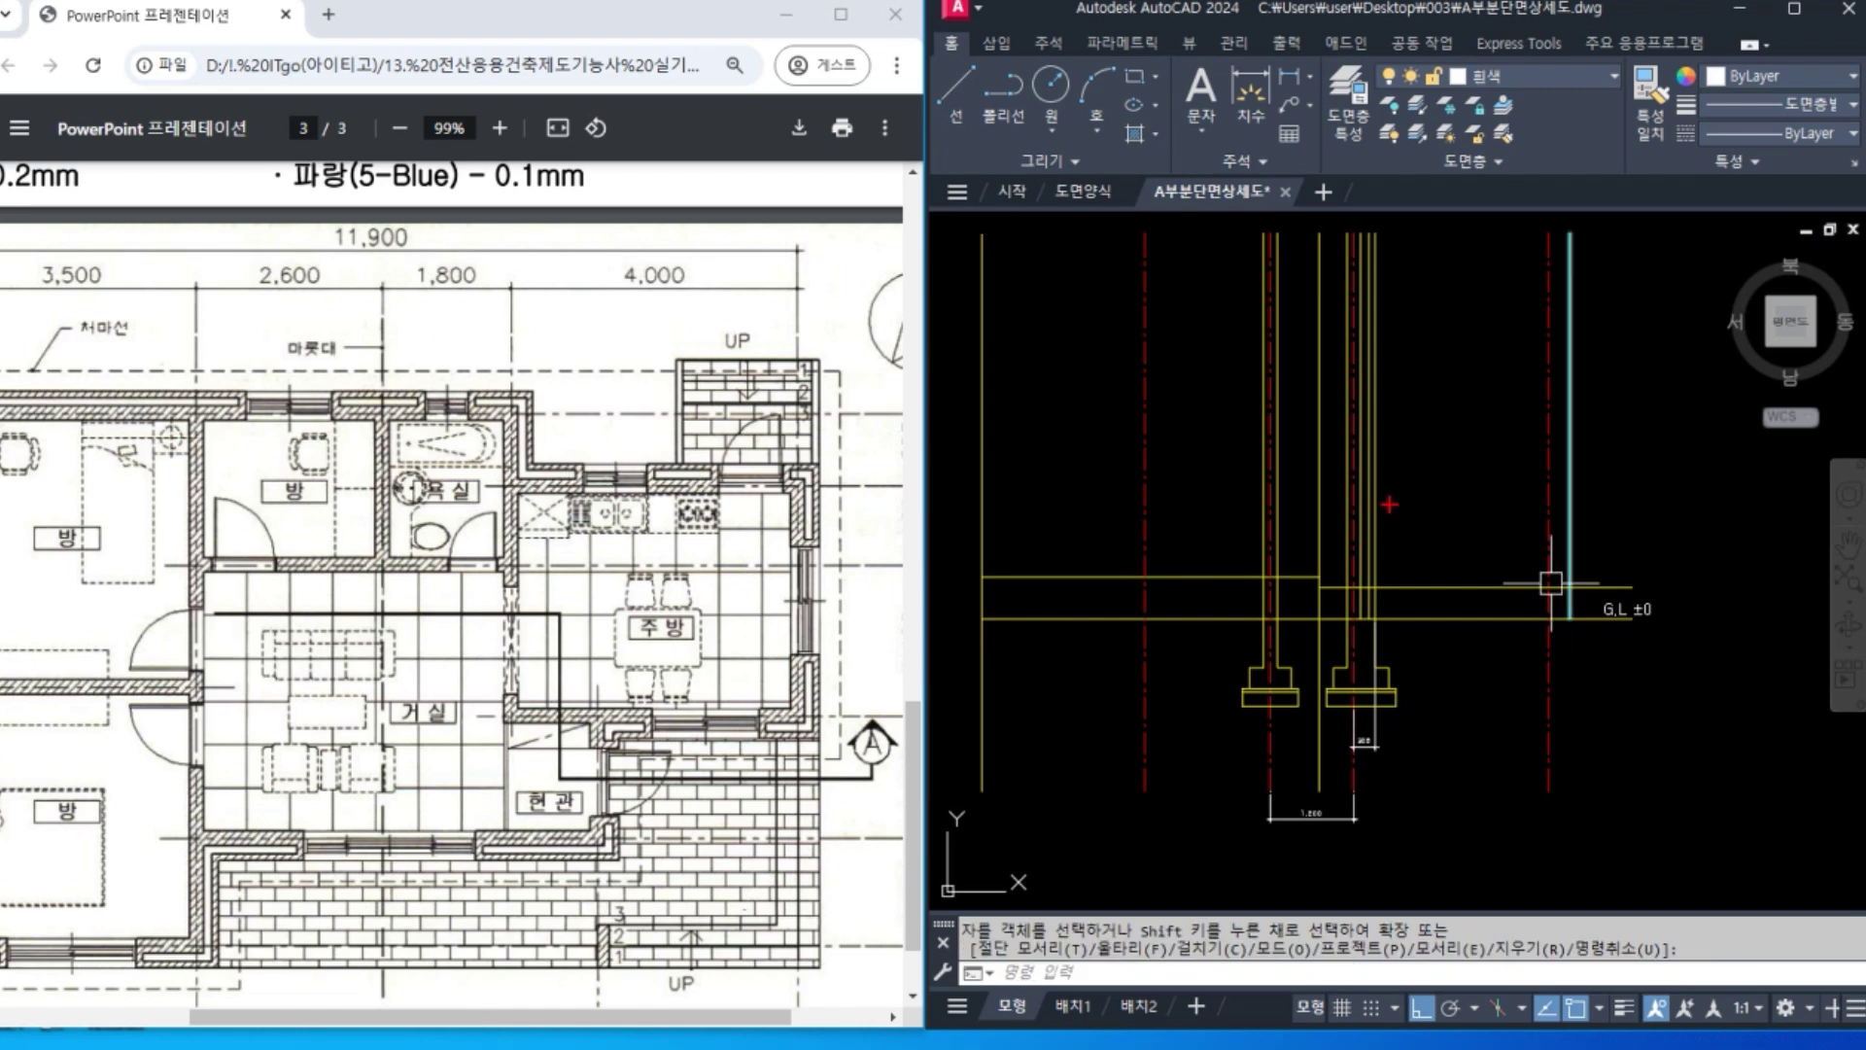
type("tr")
key("Return")
scroll(1291, 622, "up", 4)
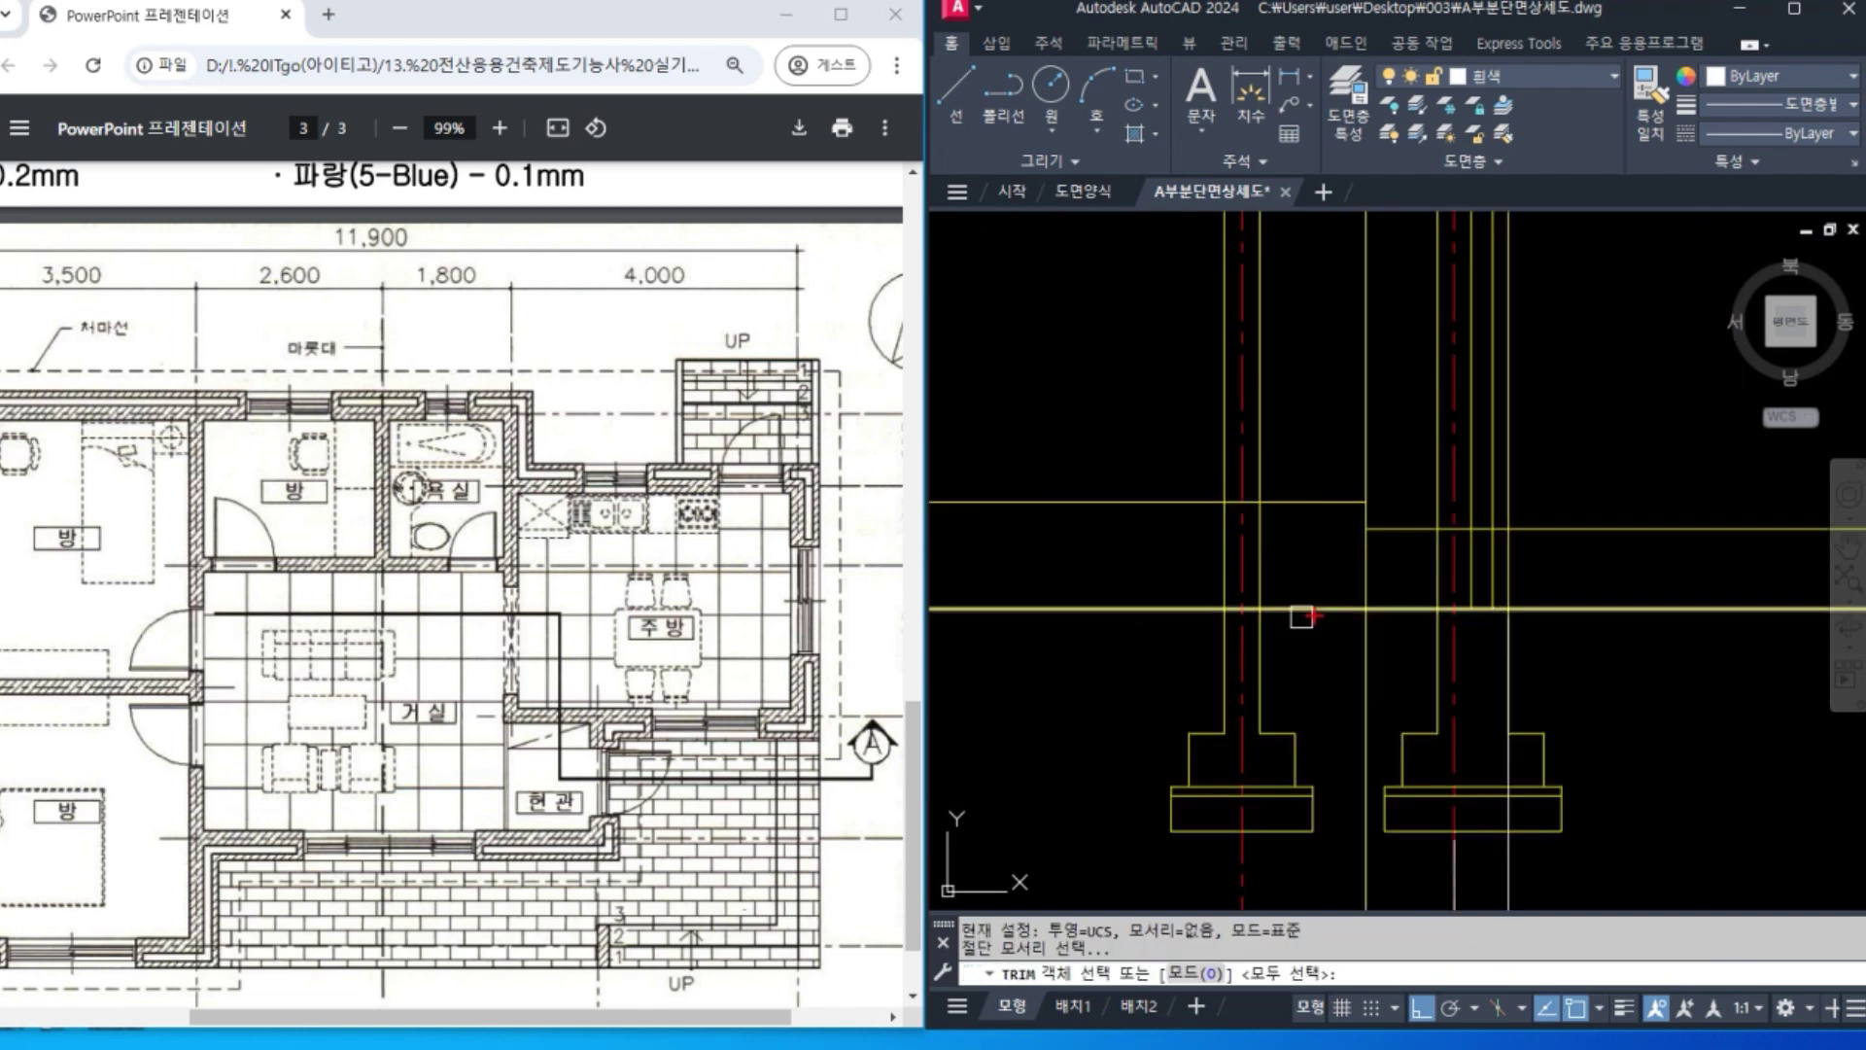
middle_click_drag(1321, 572, 1384, 598)
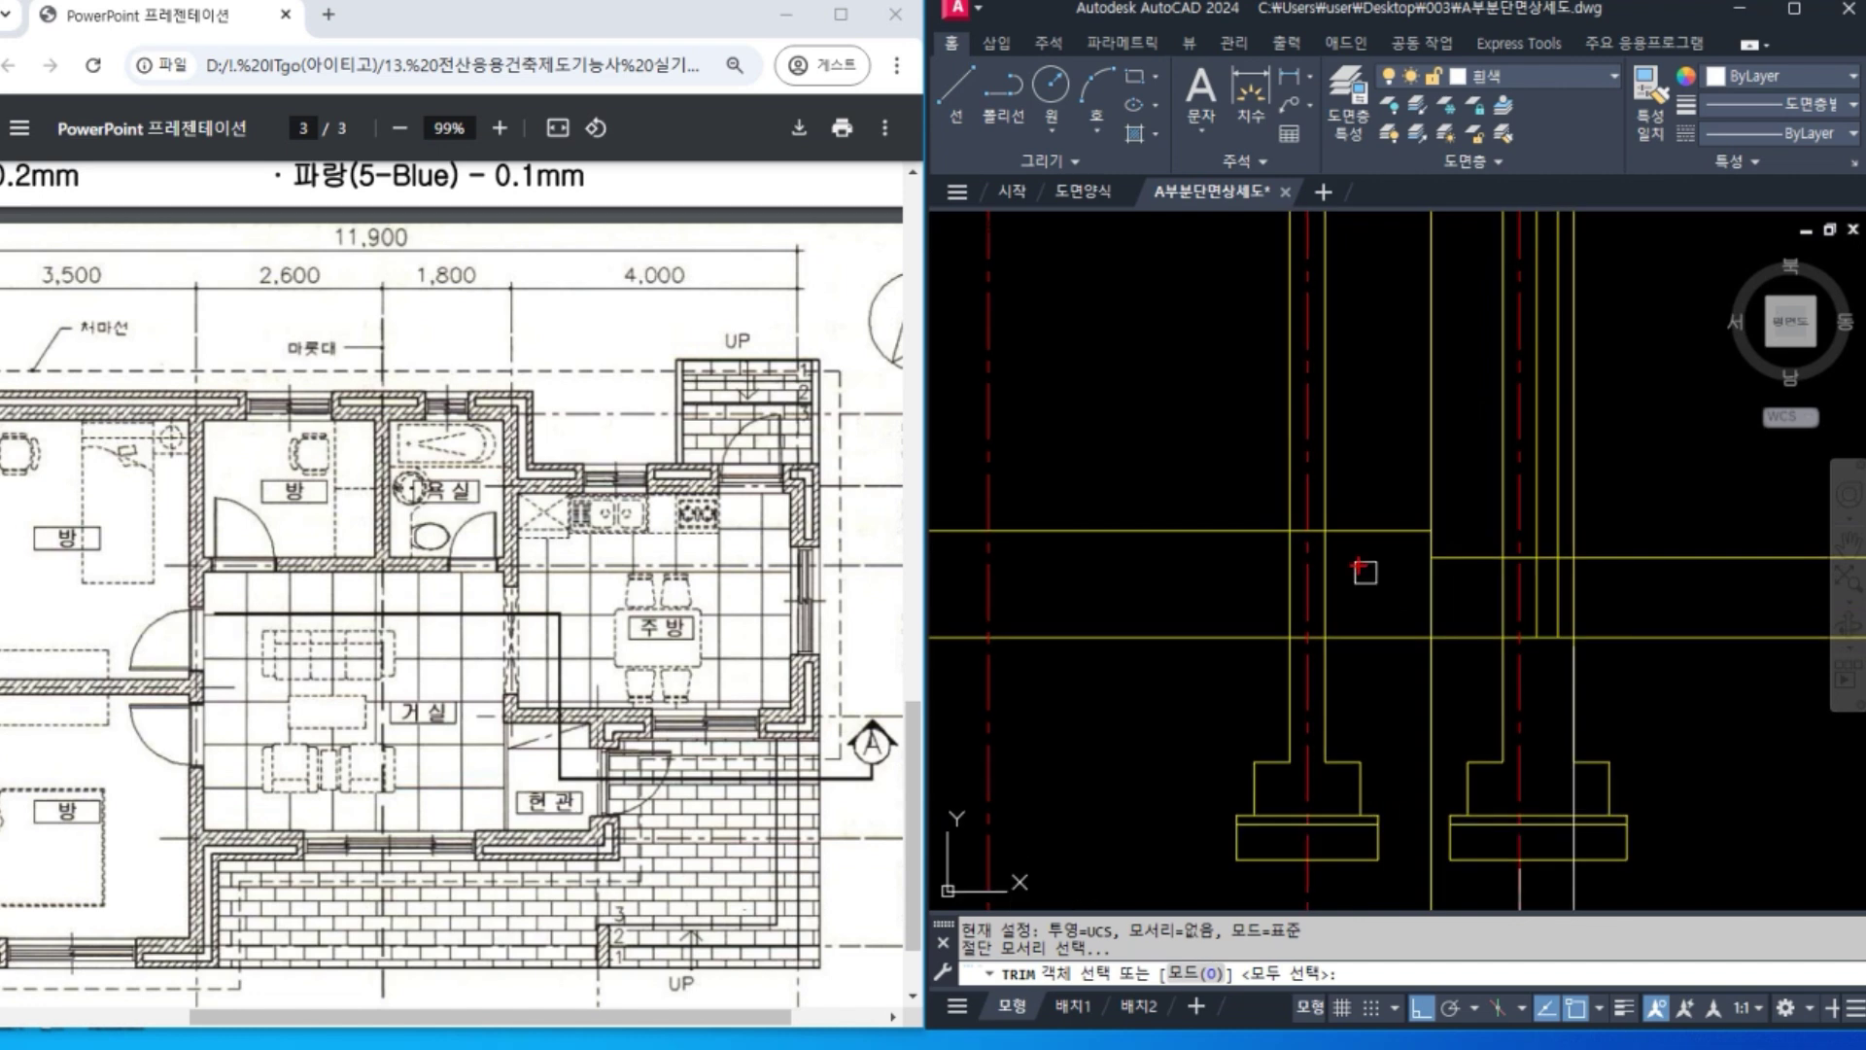
key("Escape")
Trim the upper floor level line between the two faces of the left footing's wall.
scroll(1305, 533, "up", 2)
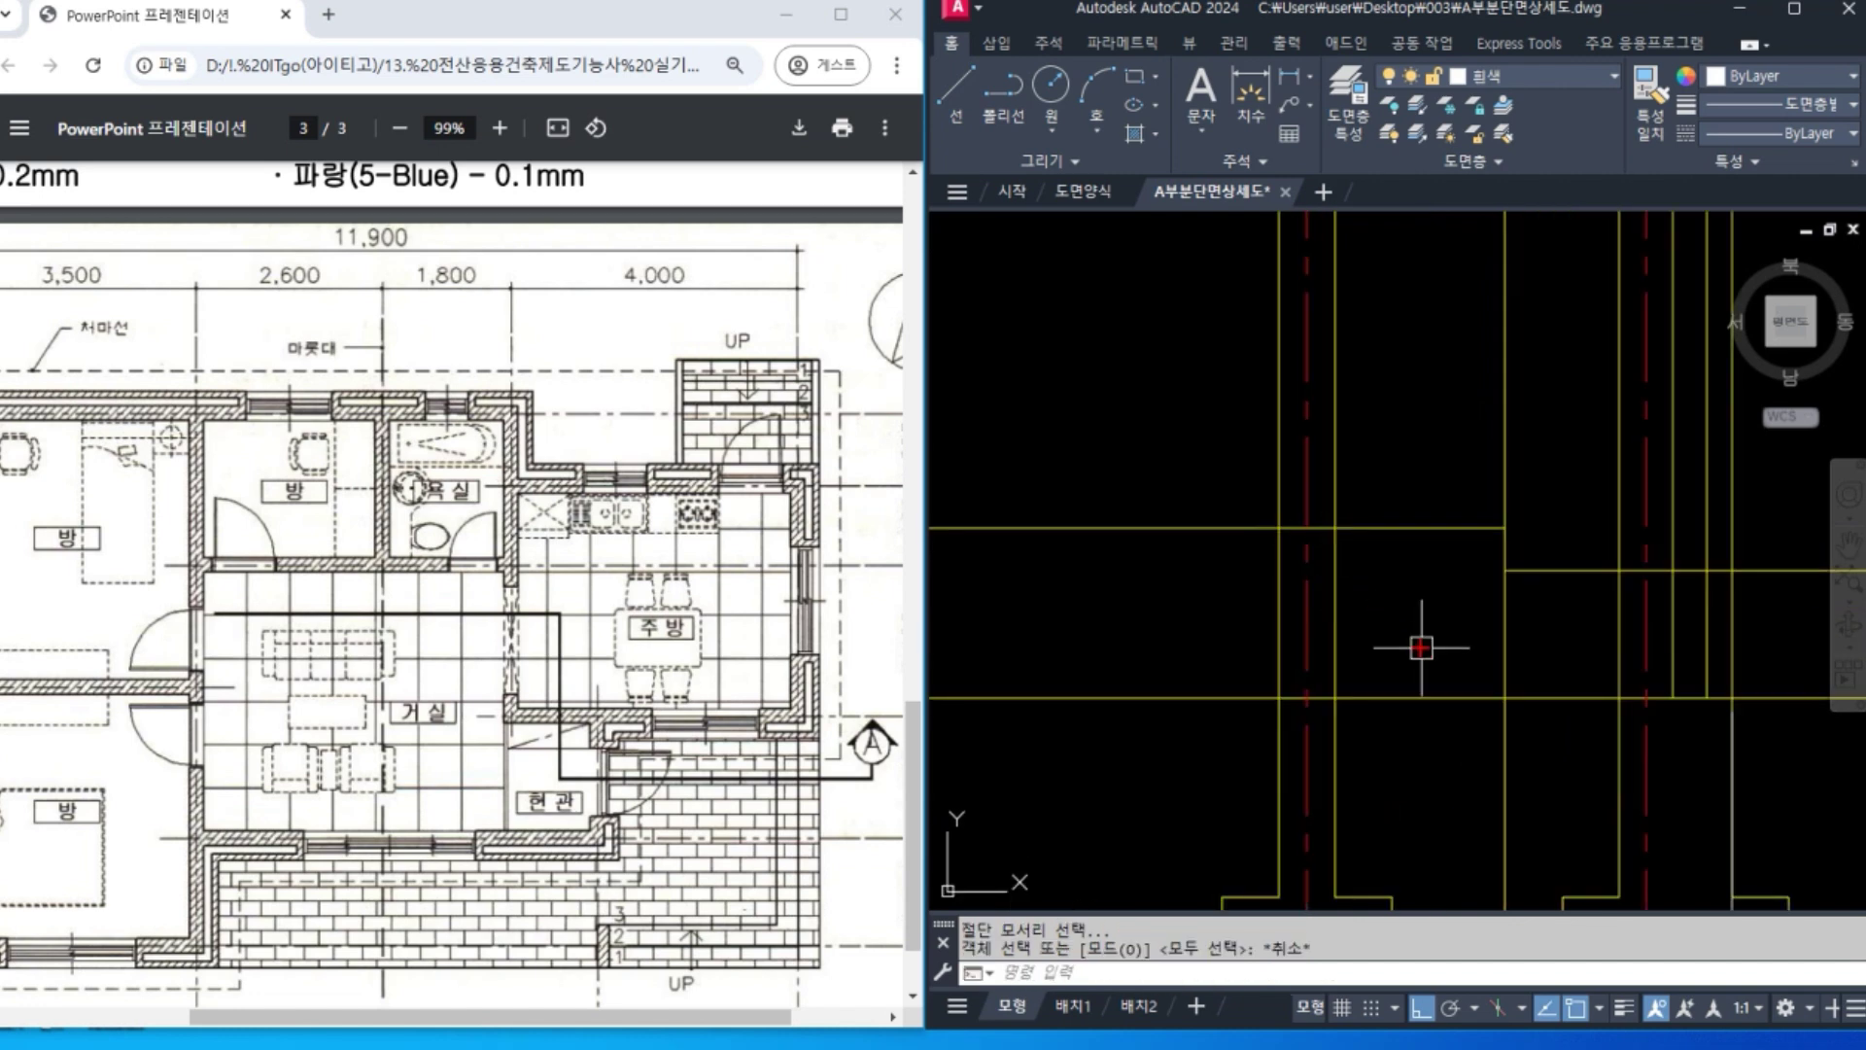
type("tr")
key("Return")
left_click(1328, 493)
left_click(1275, 489)
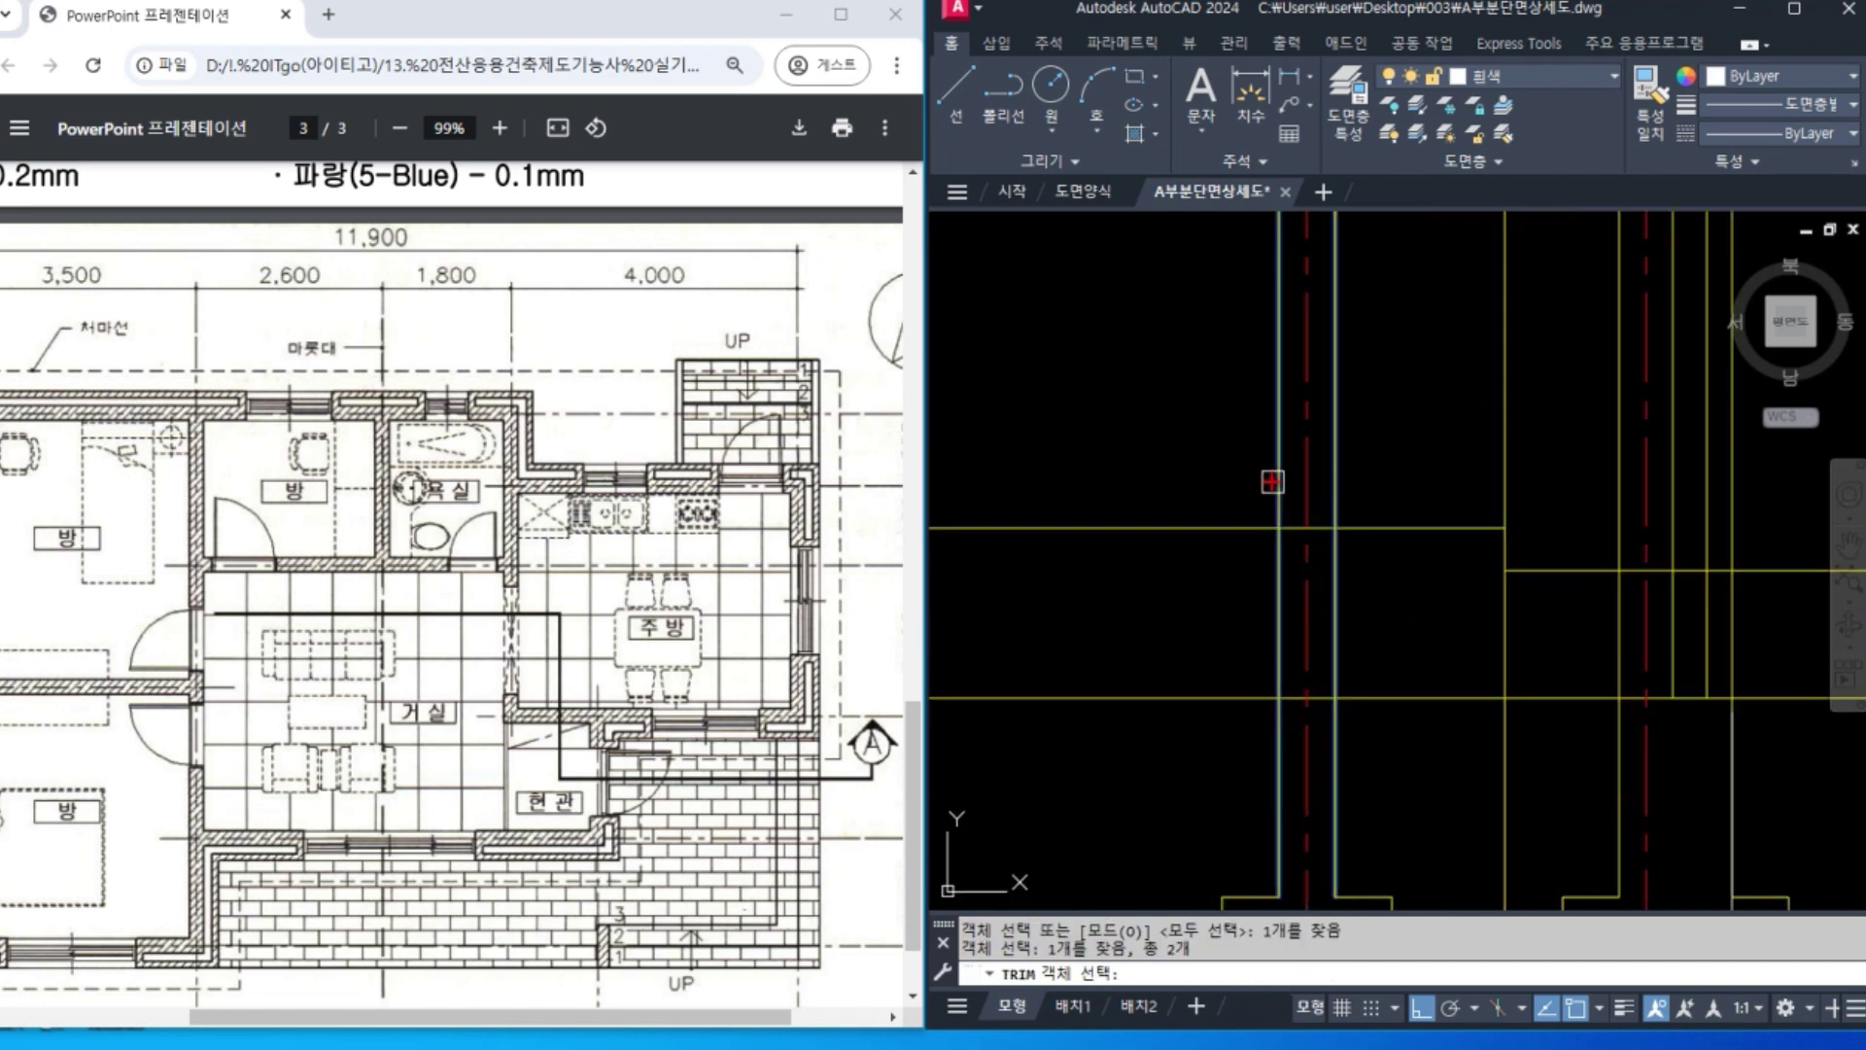
key("Return")
left_click(1297, 528)
left_click(1299, 529)
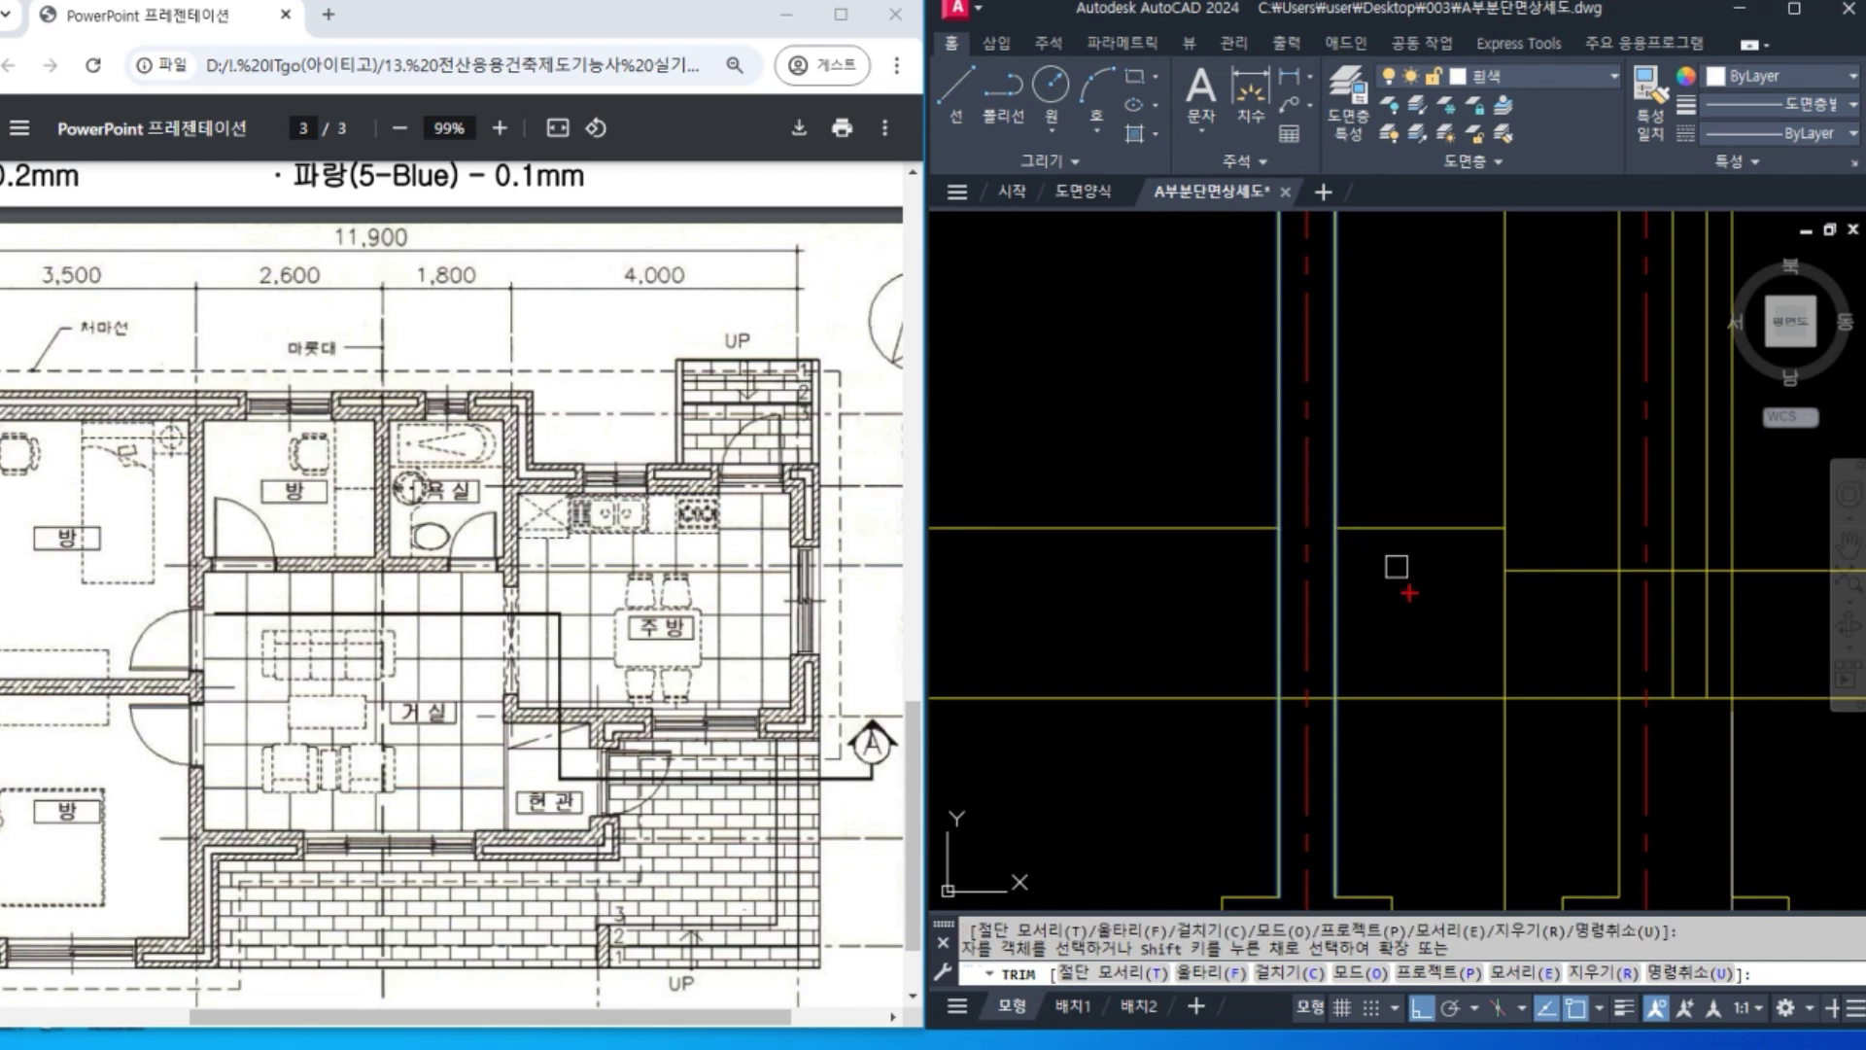
key("Return")
Draw a line between the left wall's faces across the gap in the floor level line.
type("l")
key("Return")
scroll(1347, 534, "up", 3)
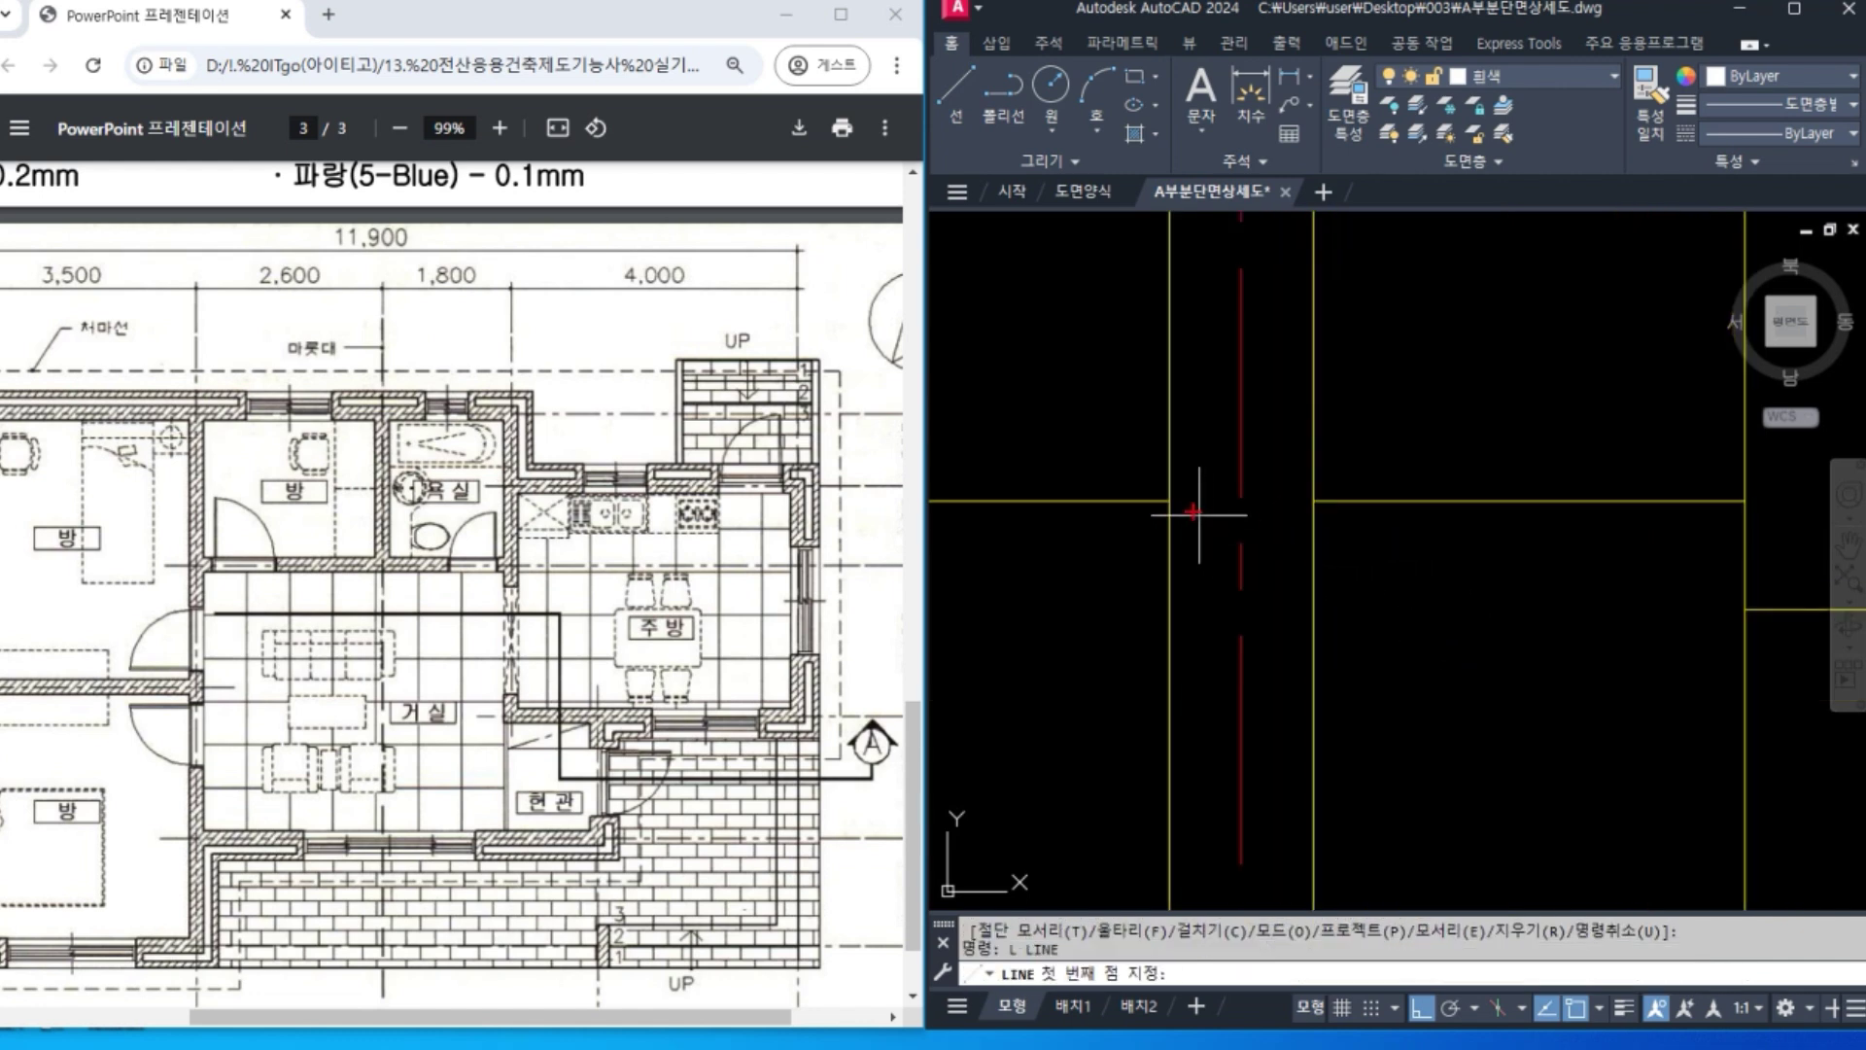
left_click(1169, 500)
left_click(1312, 501)
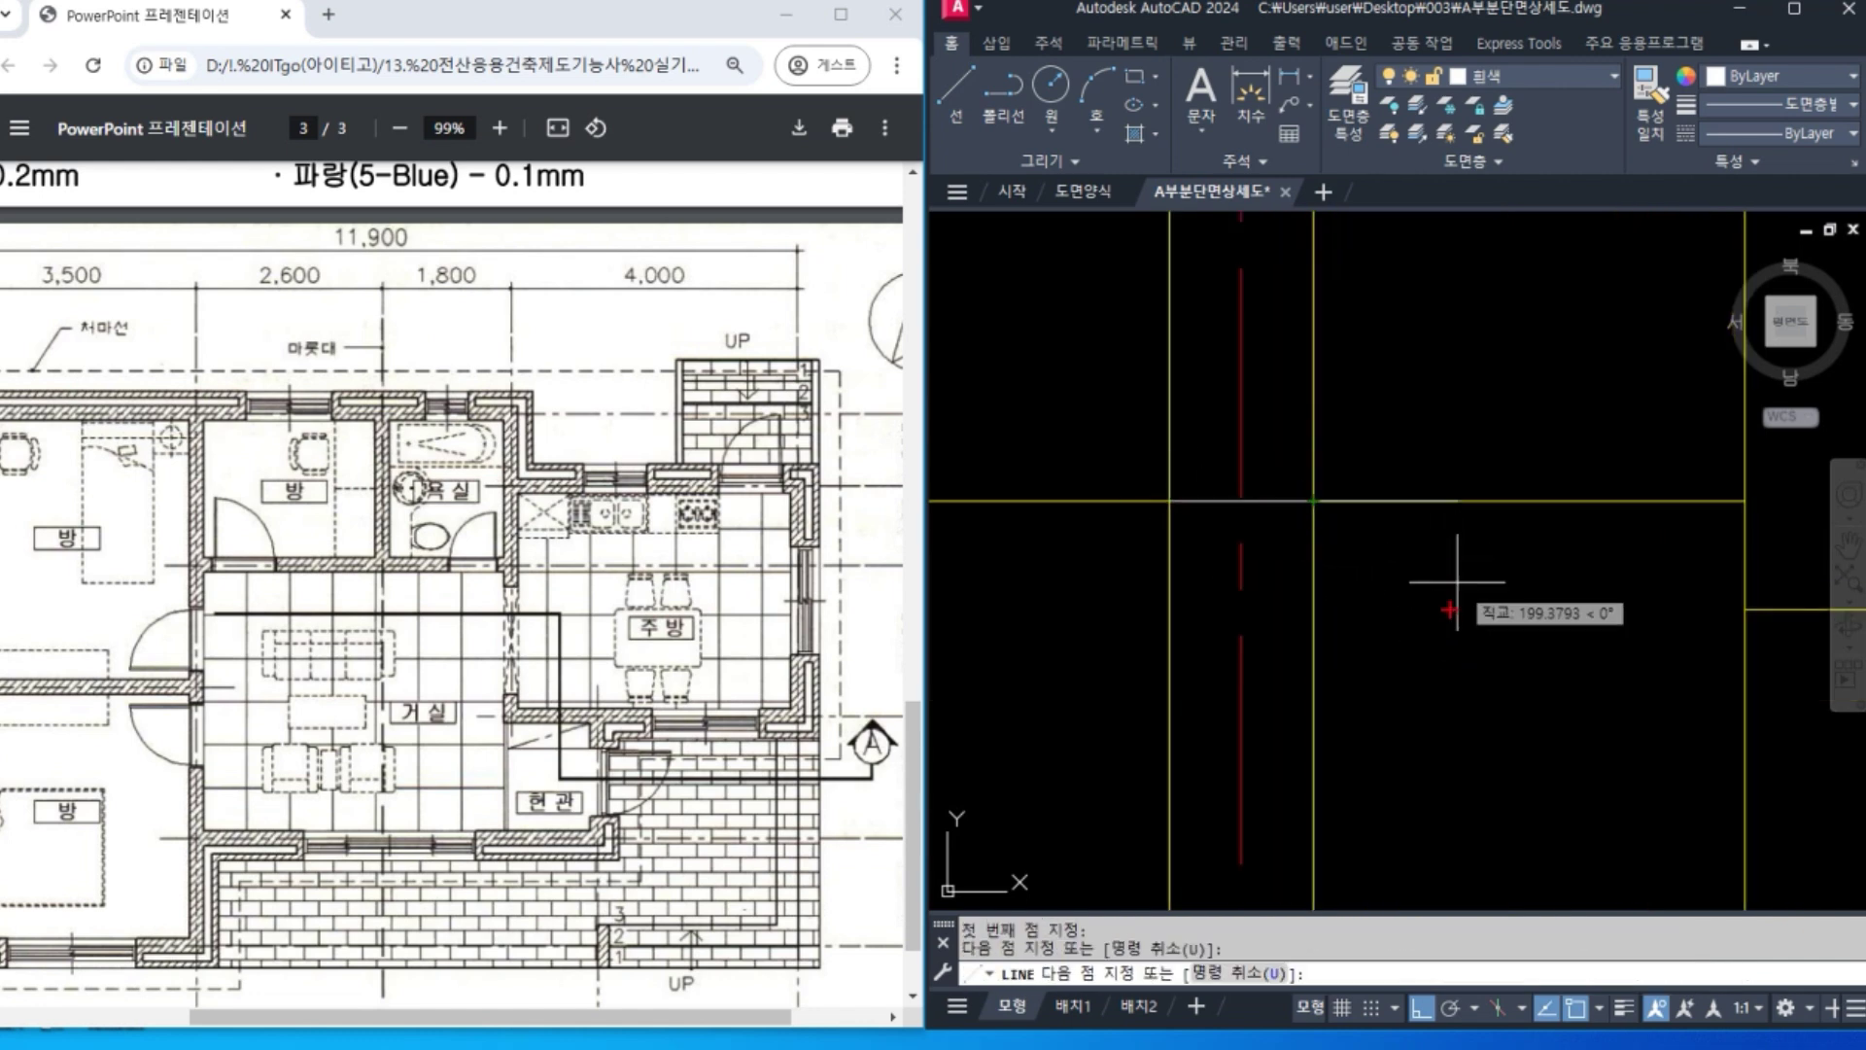
key("Return")
Match the wall line's properties onto the short line crossing the left wall.
type("ma")
key("Return")
left_click(1314, 583)
left_click(1298, 503)
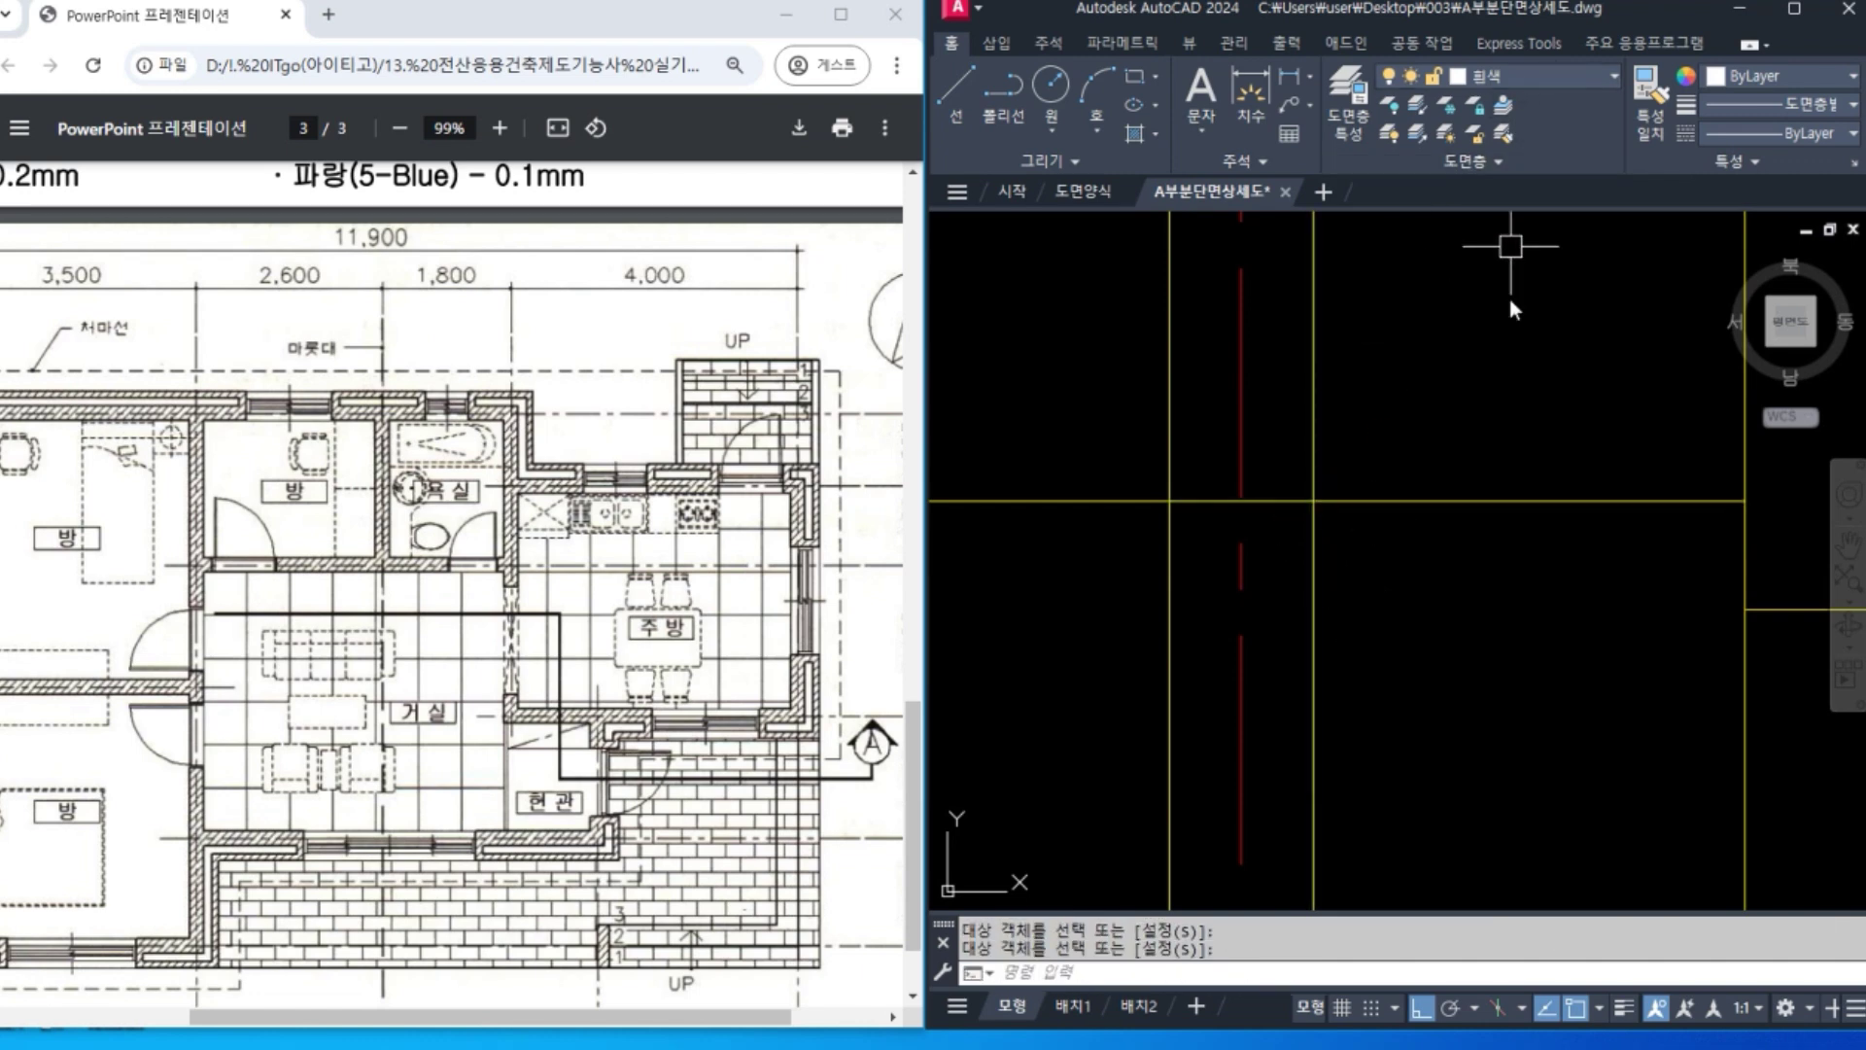
key("Return")
Move the floor level line segments on both sides of the left wall to the 녹색 layer.
left_click(1417, 501)
left_click(1106, 505)
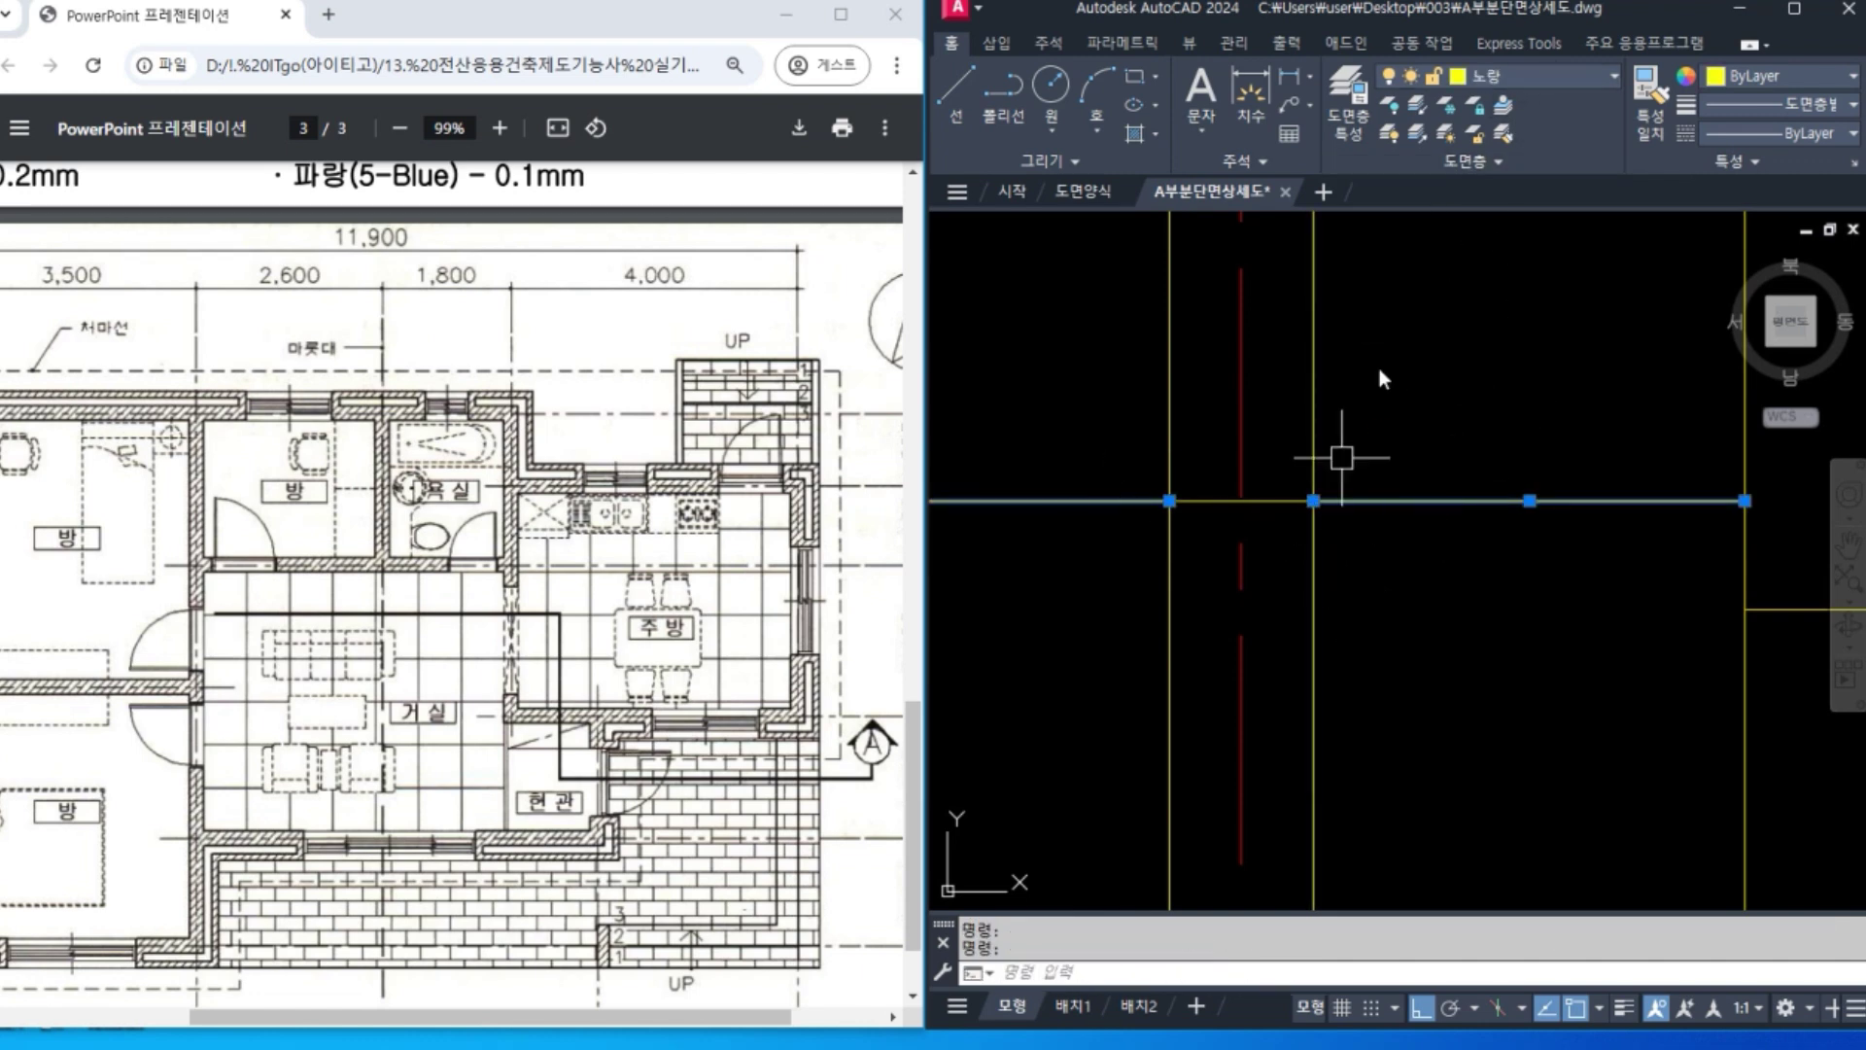
left_click(1527, 74)
left_click(1490, 191)
key("Escape")
Move the entrance floor level line to the 녹색 layer.
scroll(1555, 506, "down", 3)
middle_click_drag(1607, 554, 1280, 498)
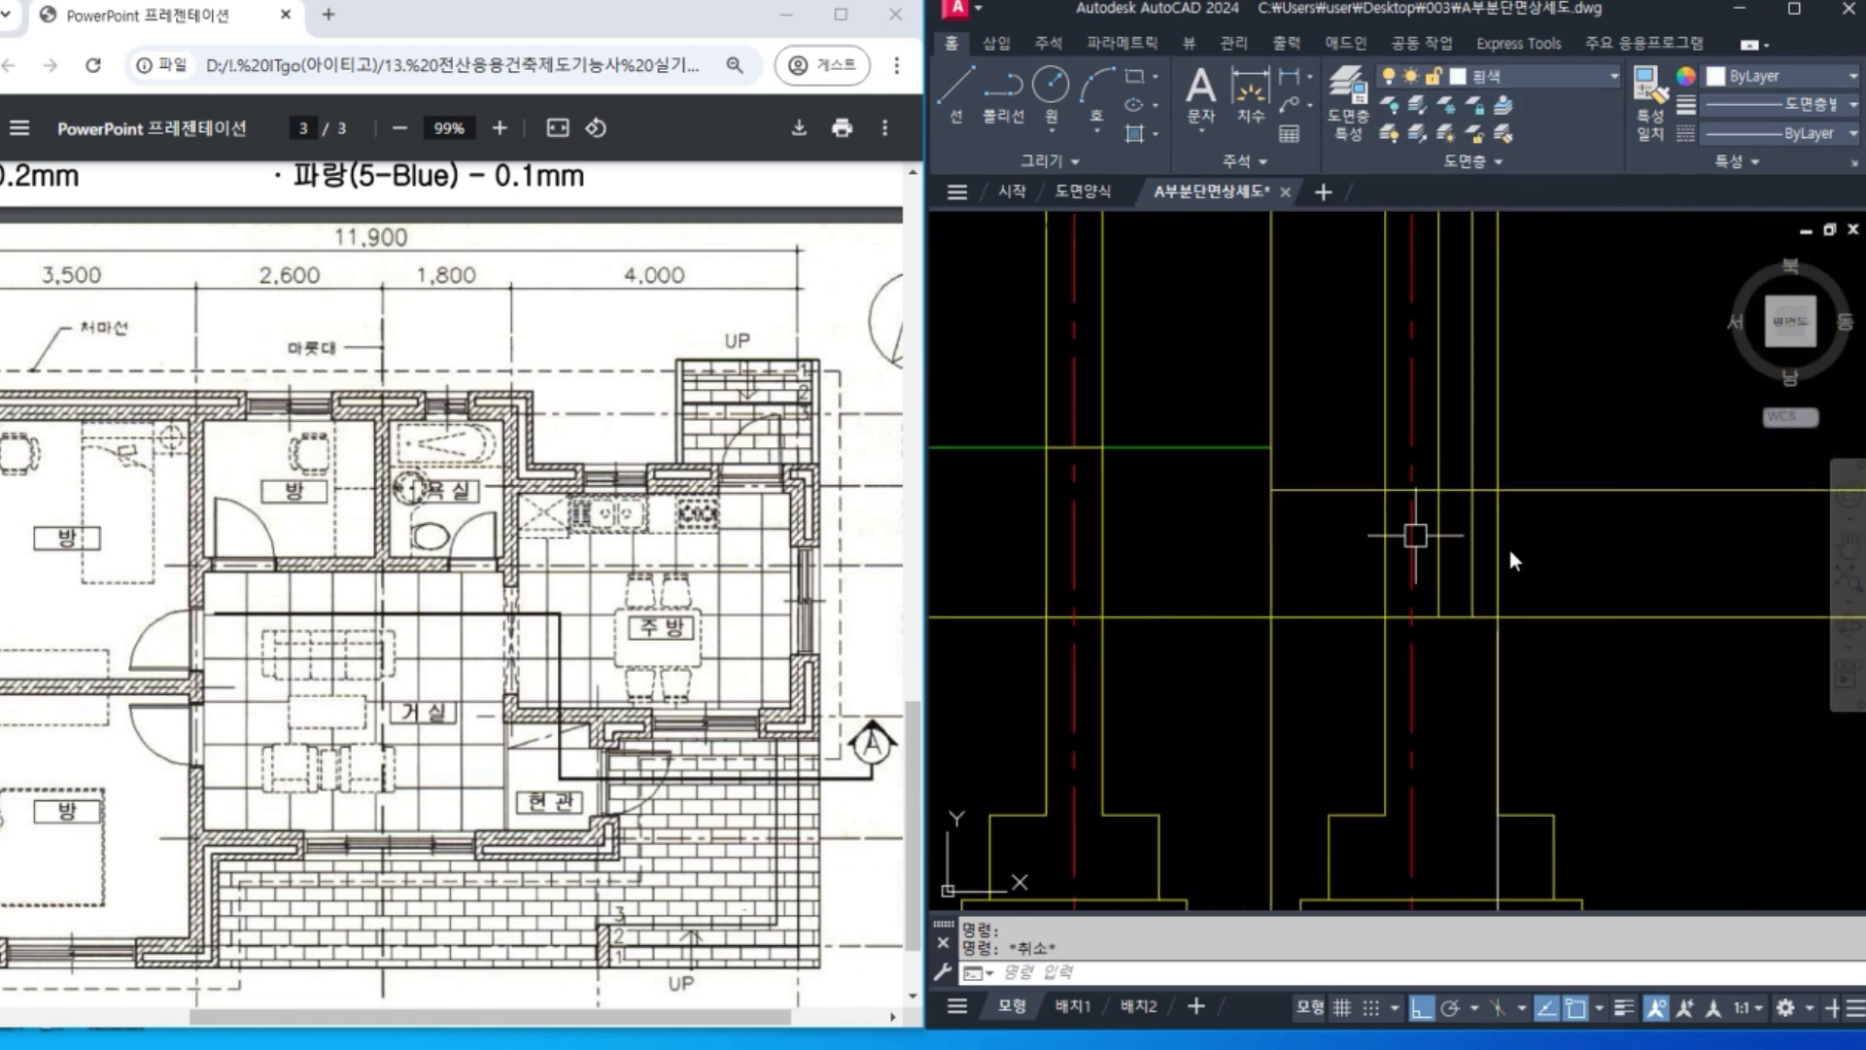
mouse_move(1654, 544)
middle_mouse_down()
mouse_move(1375, 542)
mouse_move(1588, 529)
middle_mouse_up()
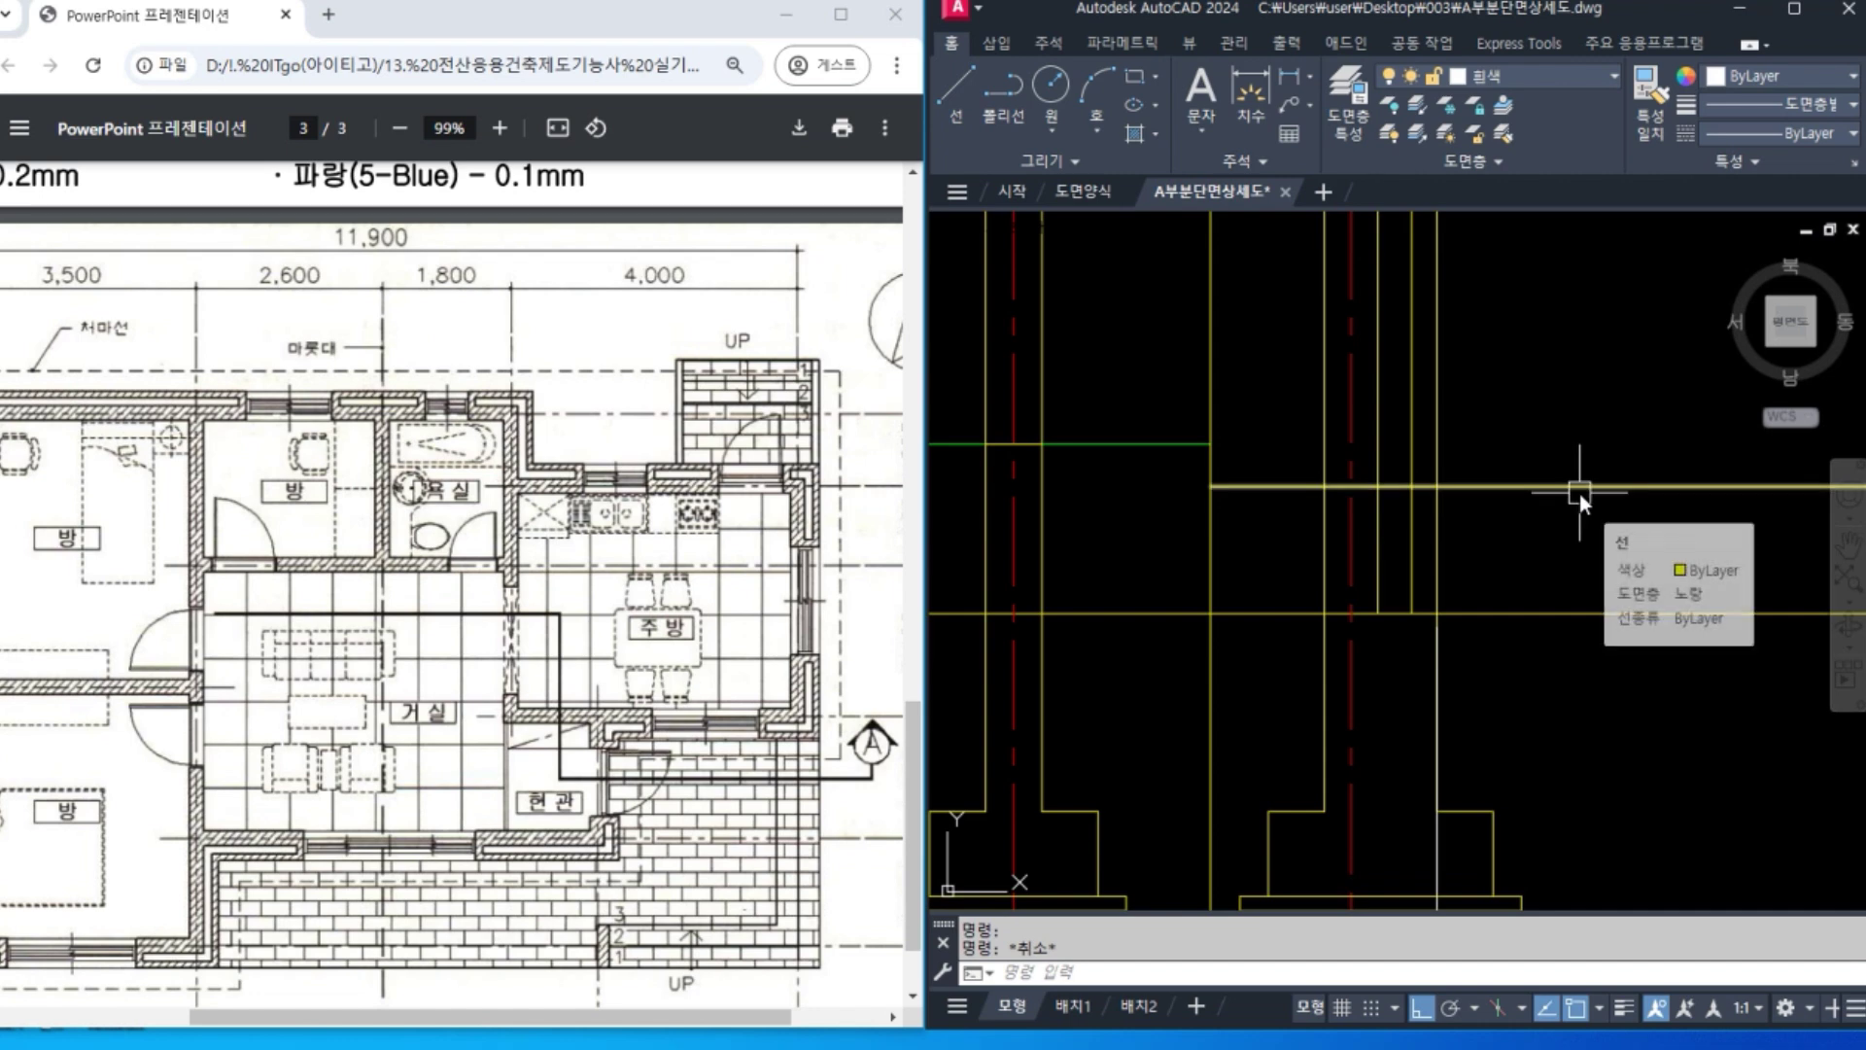
left_click(1579, 494)
left_click(1531, 76)
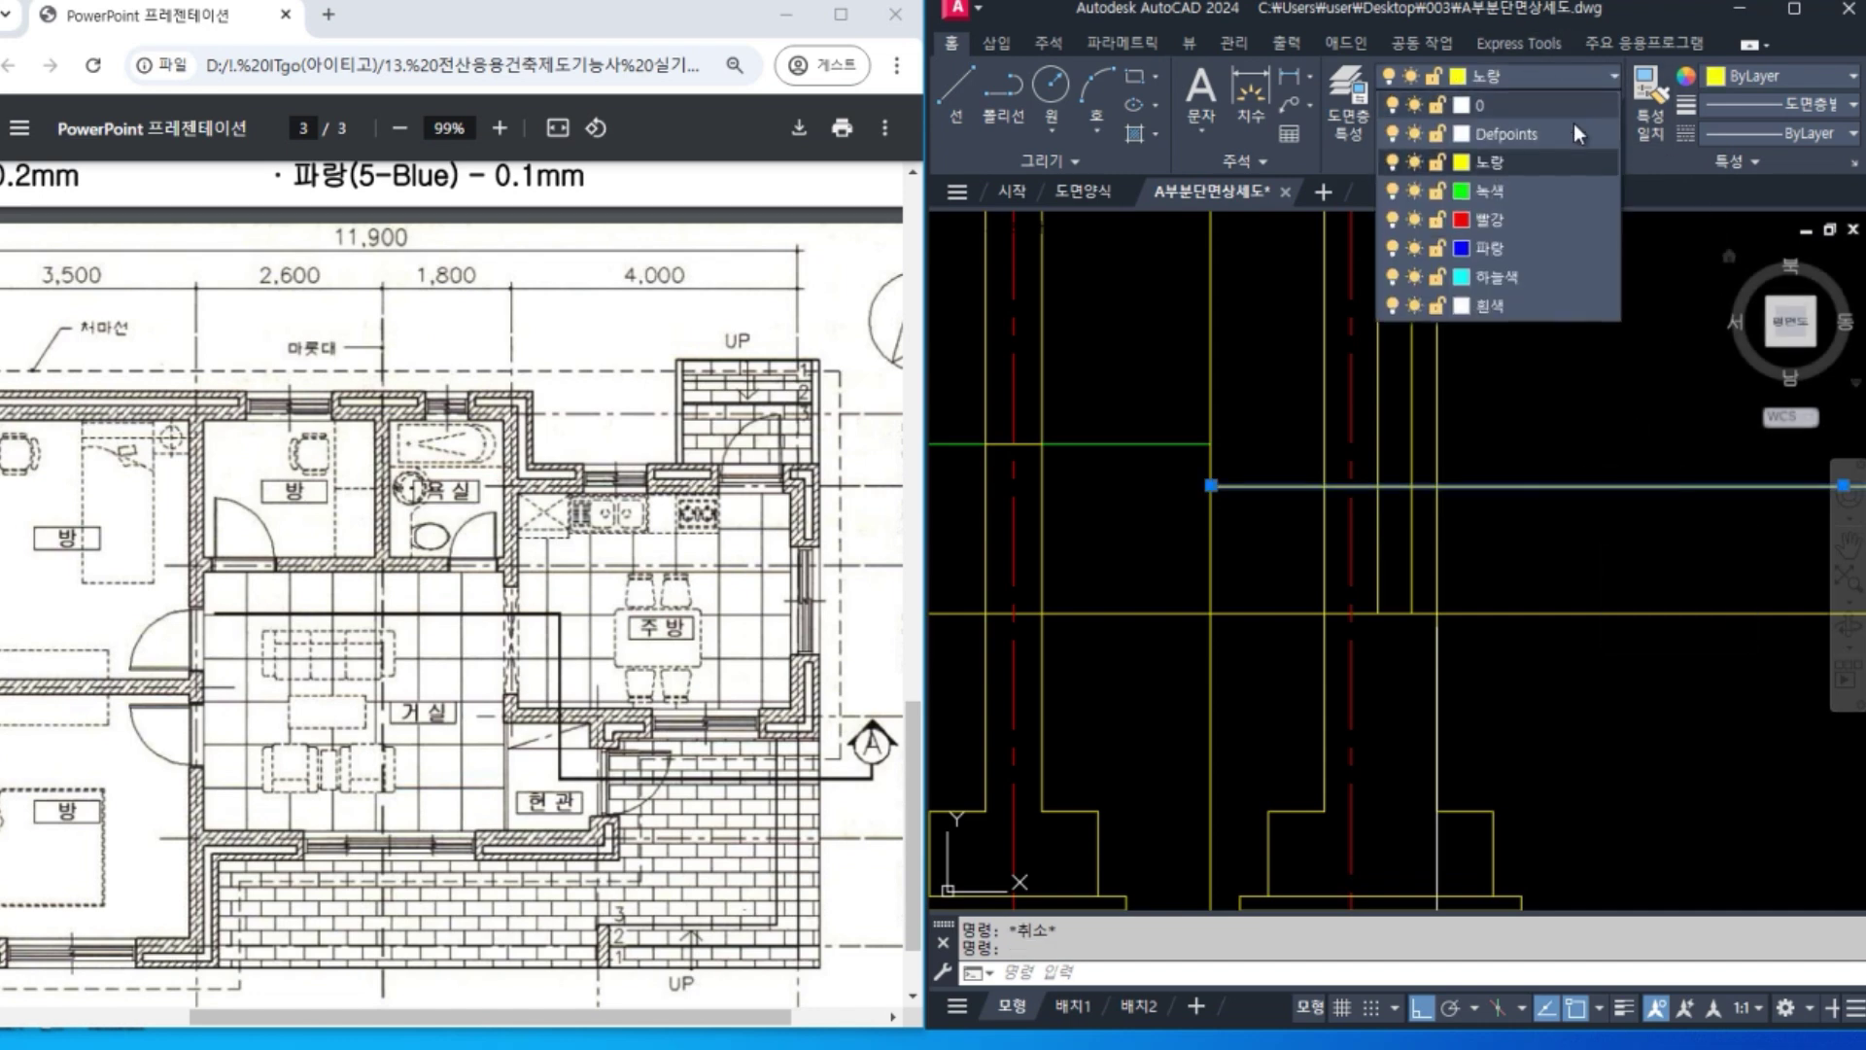
left_click(1516, 202)
key("Escape")
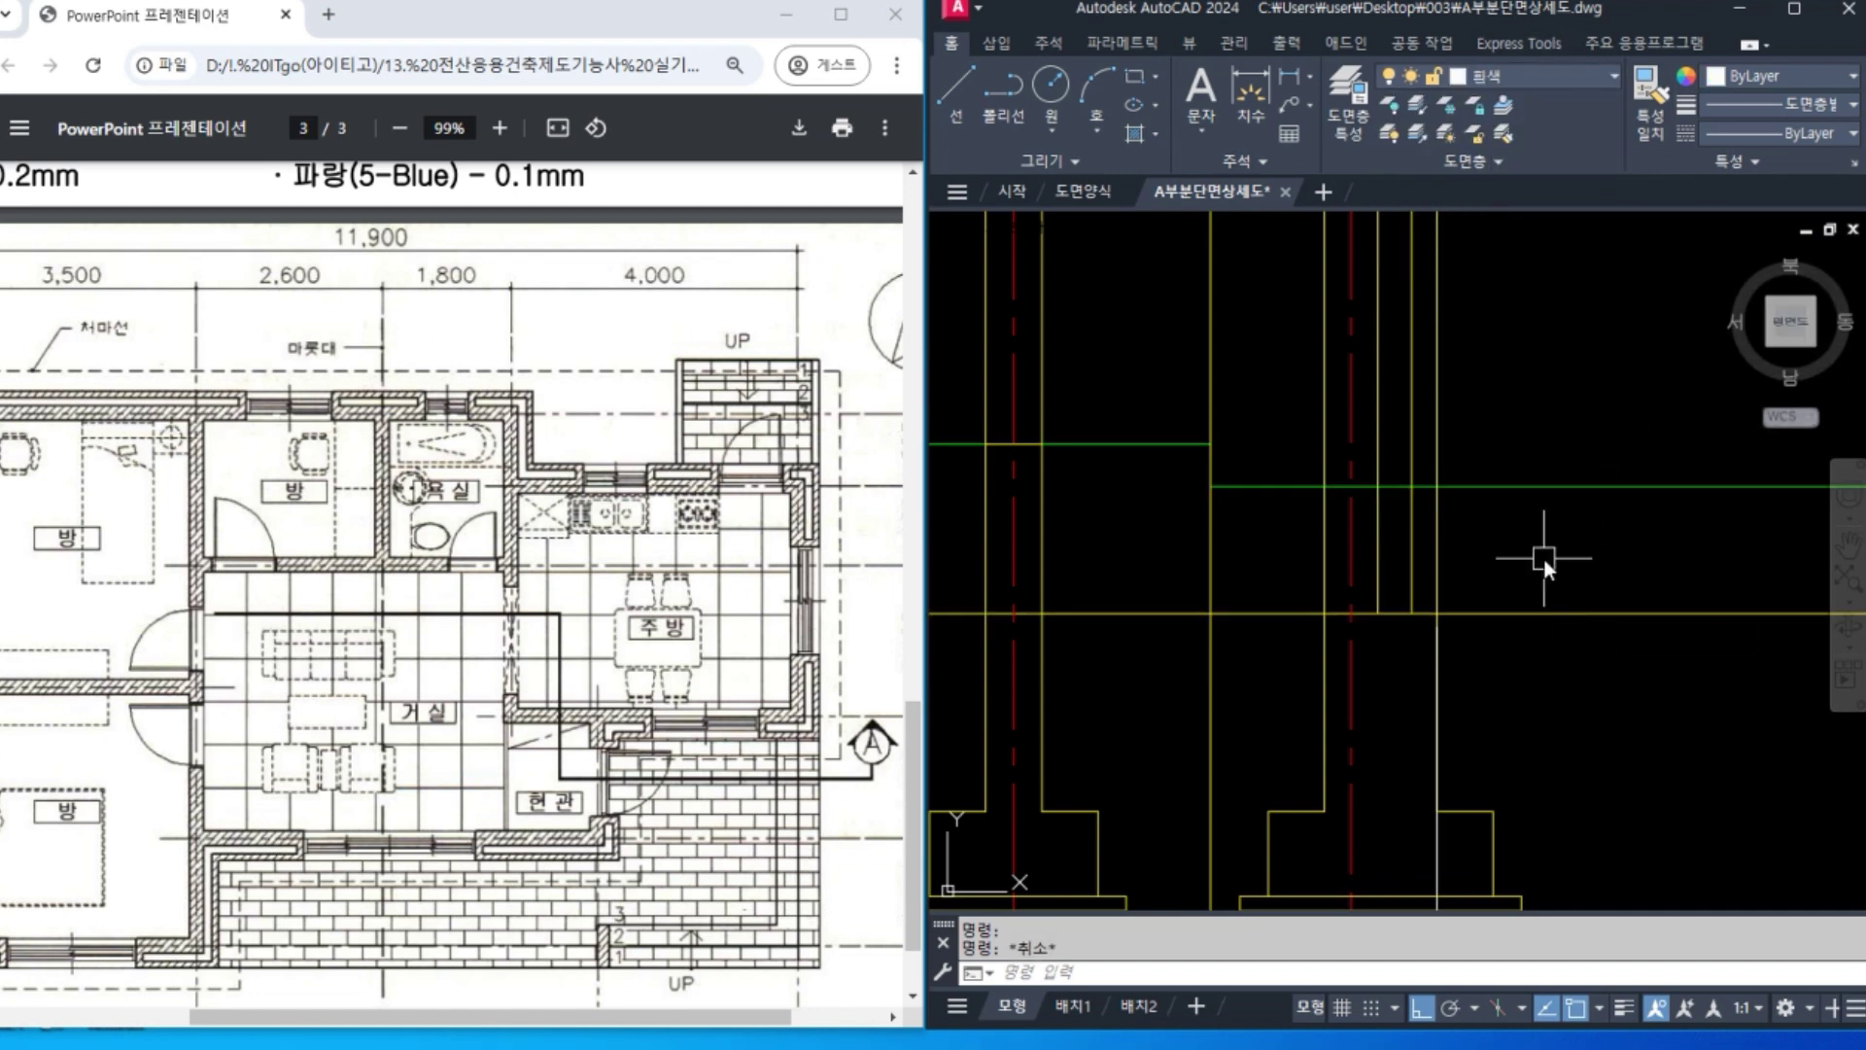
Trim the entrance floor level line between the outer faces of the right footing's wall.
type("tr")
key("Return")
left_click(1437, 515)
left_click(1324, 515)
key("Return")
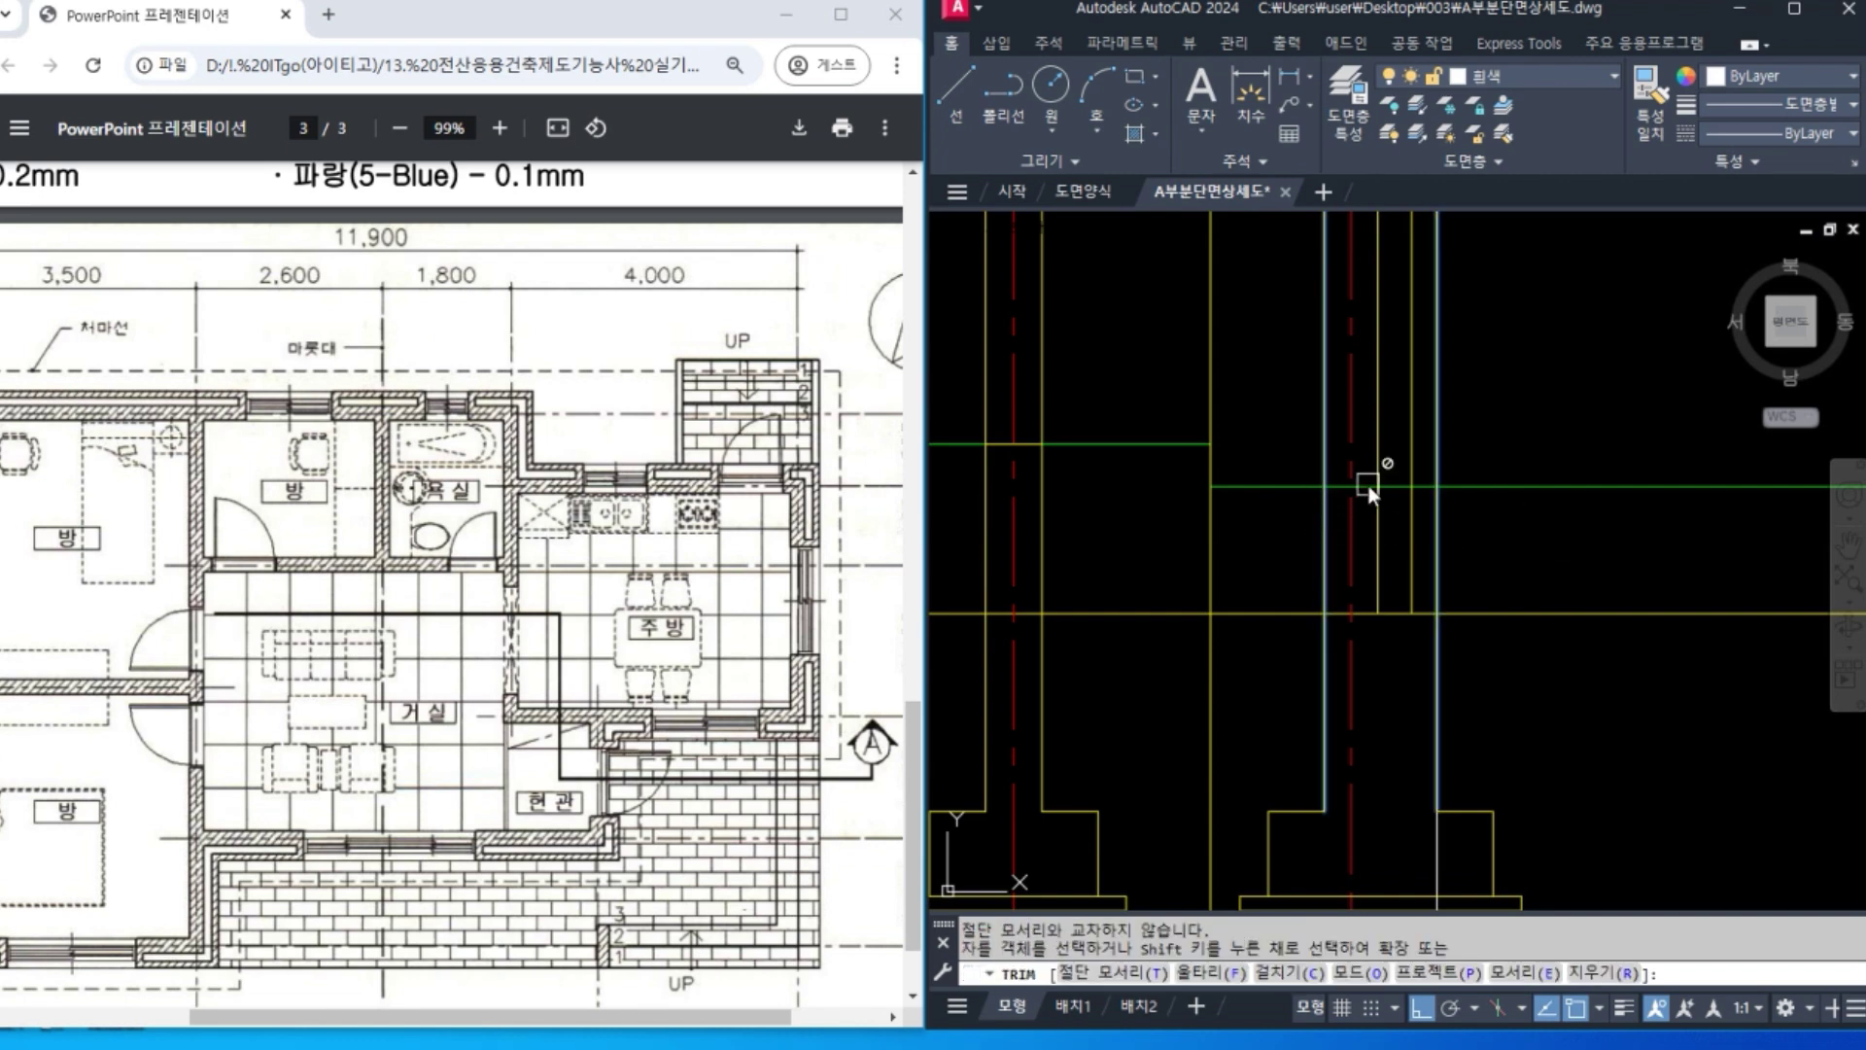
scroll(1368, 482, "up", 2)
key("Return")
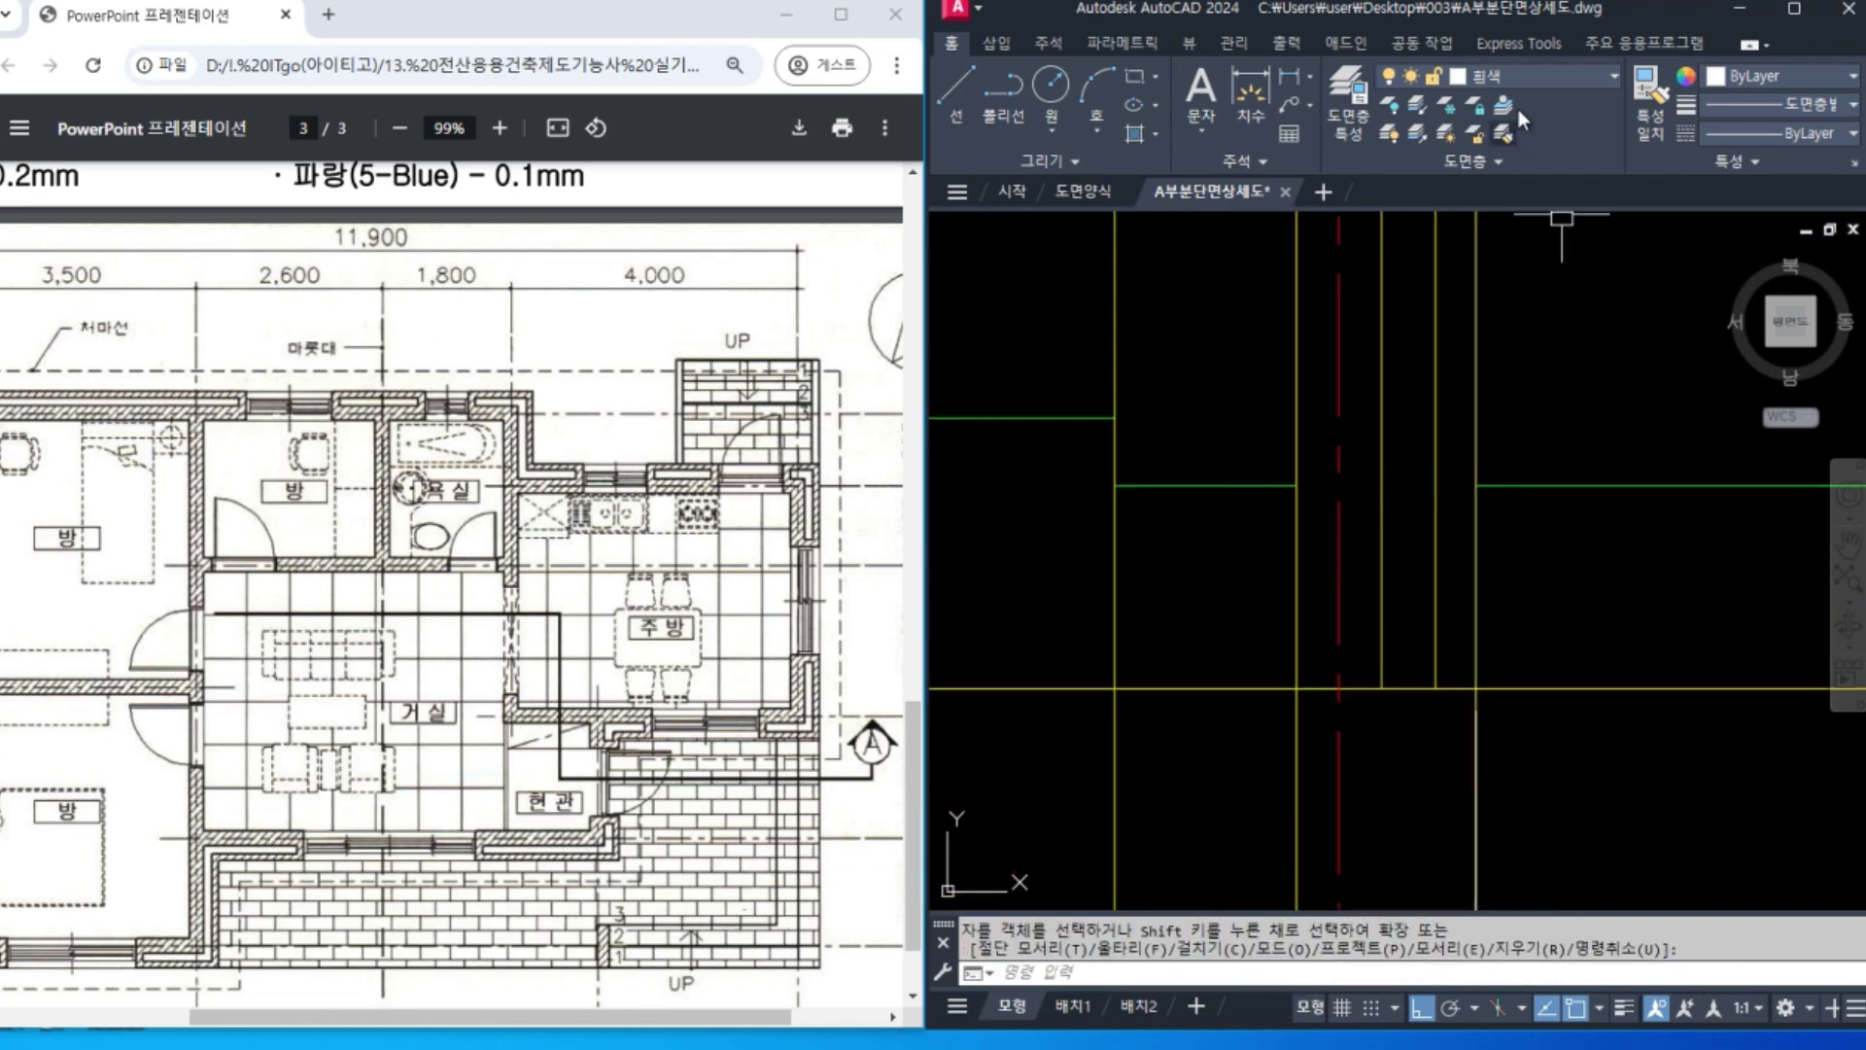
Make 노랑 the current layer and draw a line across the right wall at the entrance floor level.
left_click(1540, 74)
left_click(1517, 161)
type("l")
key("Return")
left_click(1299, 487)
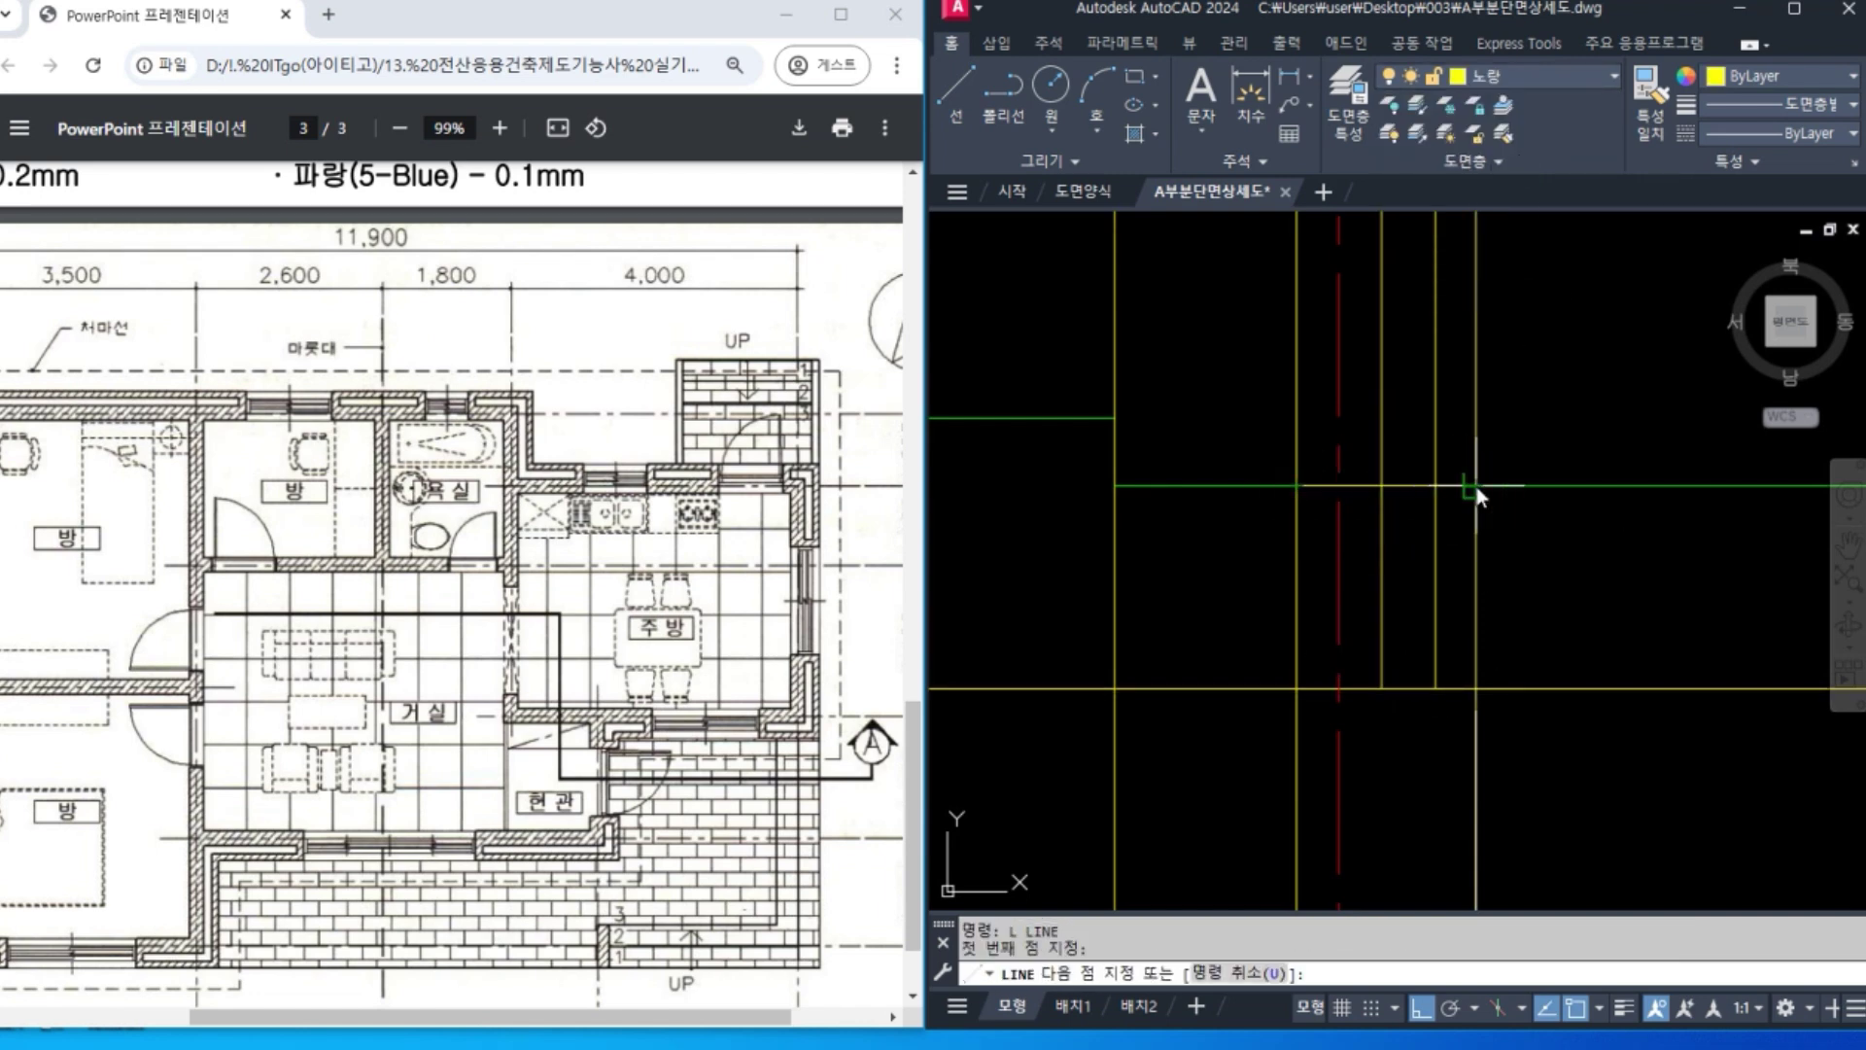
left_click(1477, 486)
key("Return")
Trim the G.L line to the left of the right wall's outer face.
scroll(1711, 617, "down", 2)
middle_click_drag(1711, 617, 1507, 567)
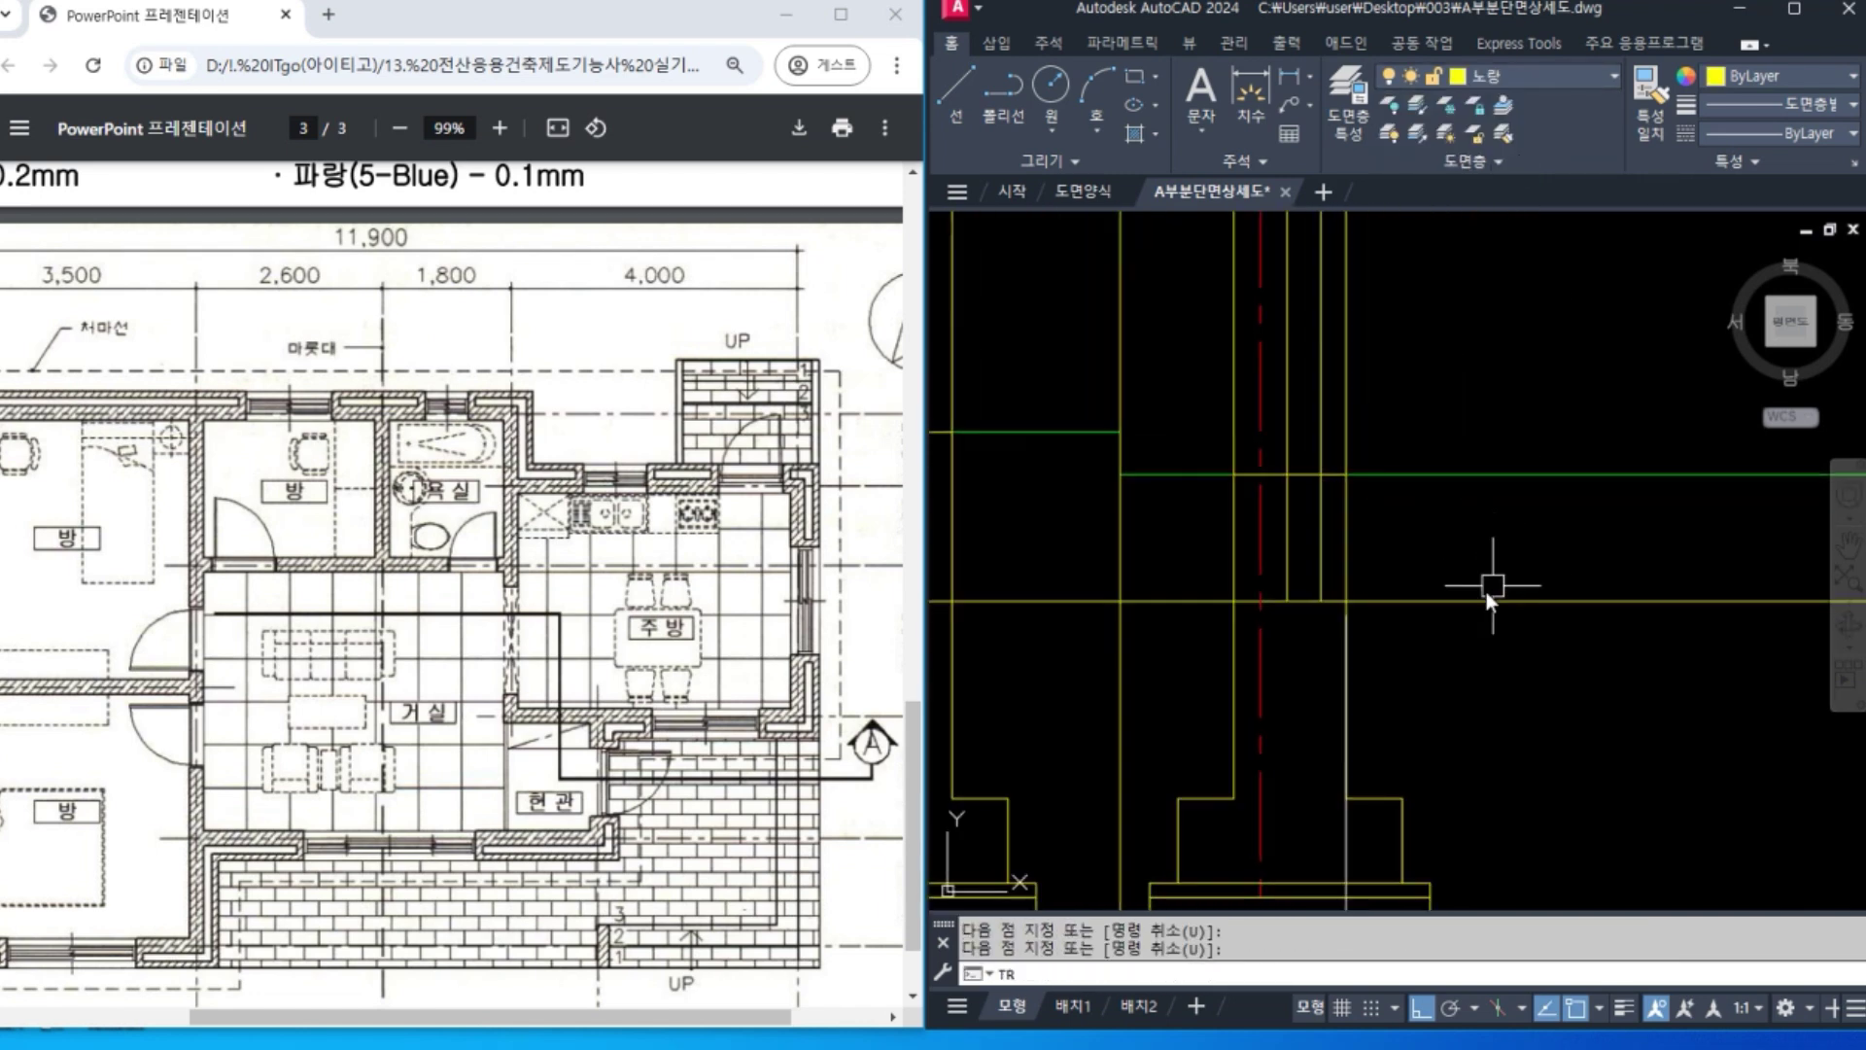
type("TR")
key("Return")
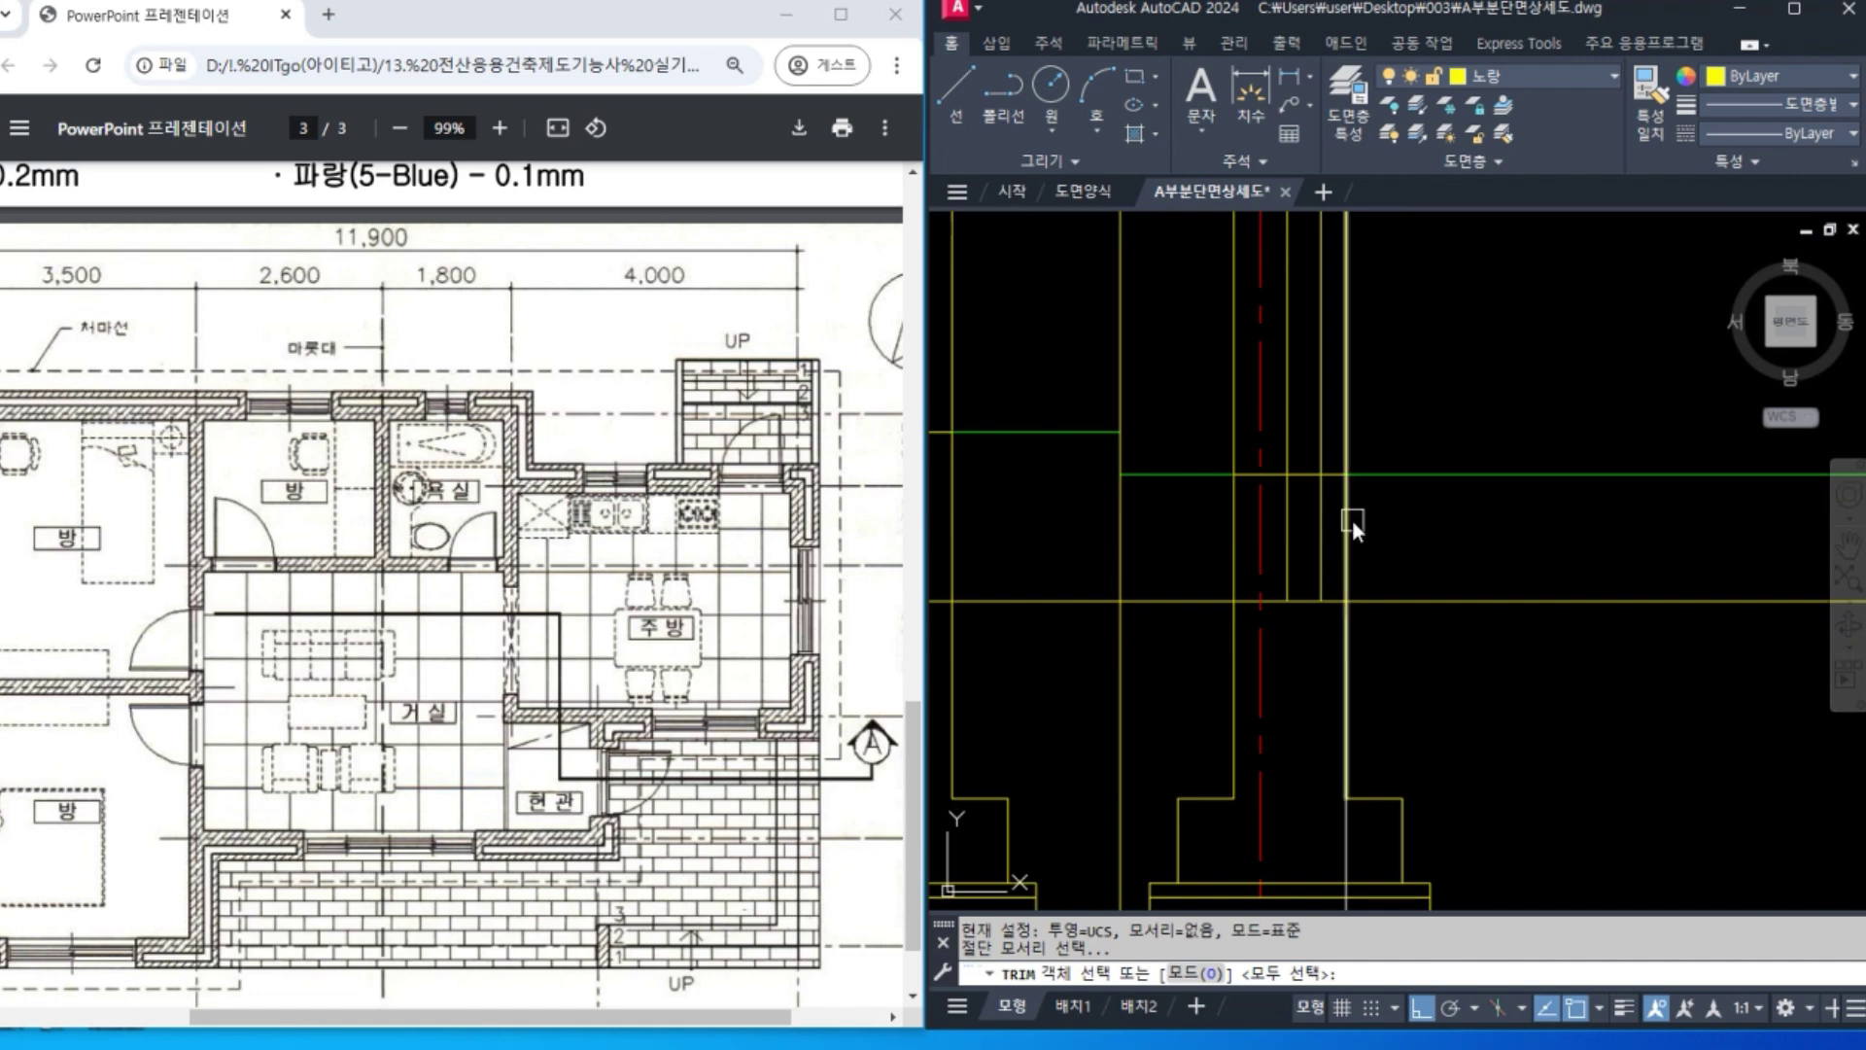
left_click(1351, 519)
key("Return")
key("Return")
scroll(1542, 620, "down", 3)
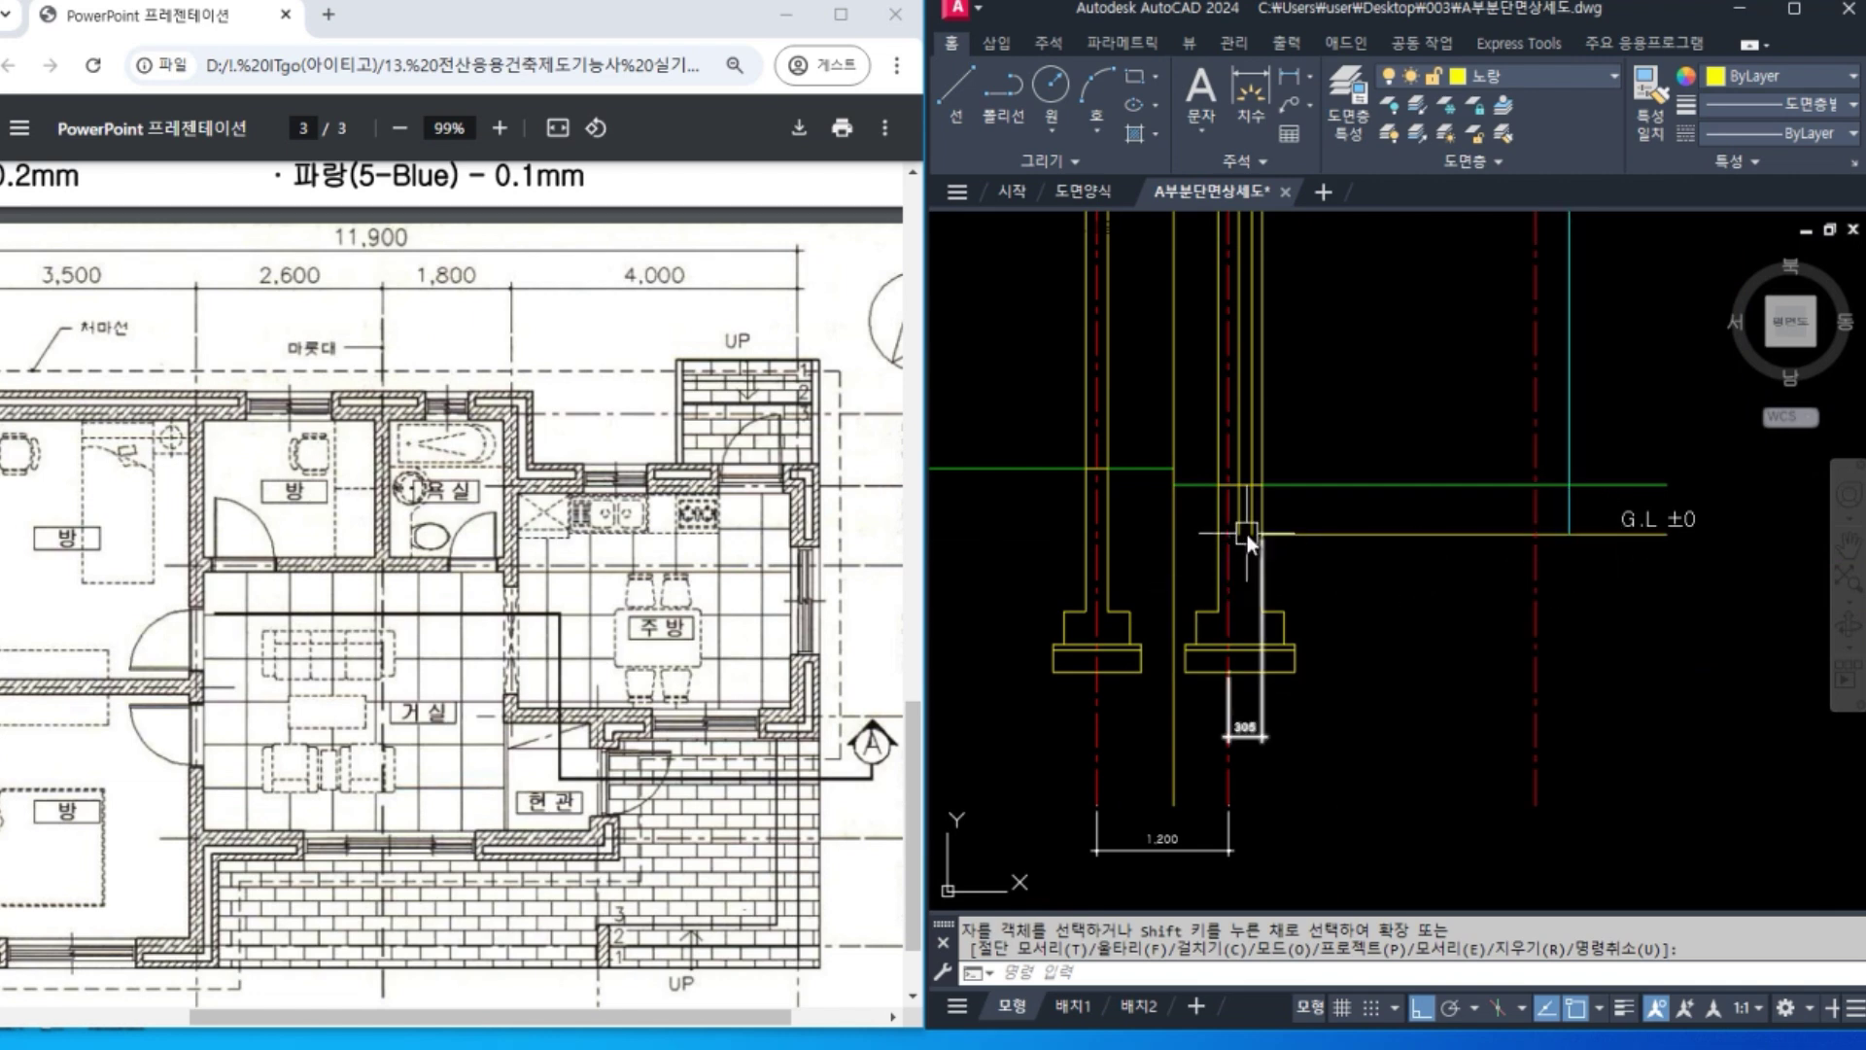
Trim the right wall's two inner lines below the entrance floor level.
scroll(1245, 532, "up", 3)
type("tr")
key("Return")
scroll(1270, 499, "up", 2)
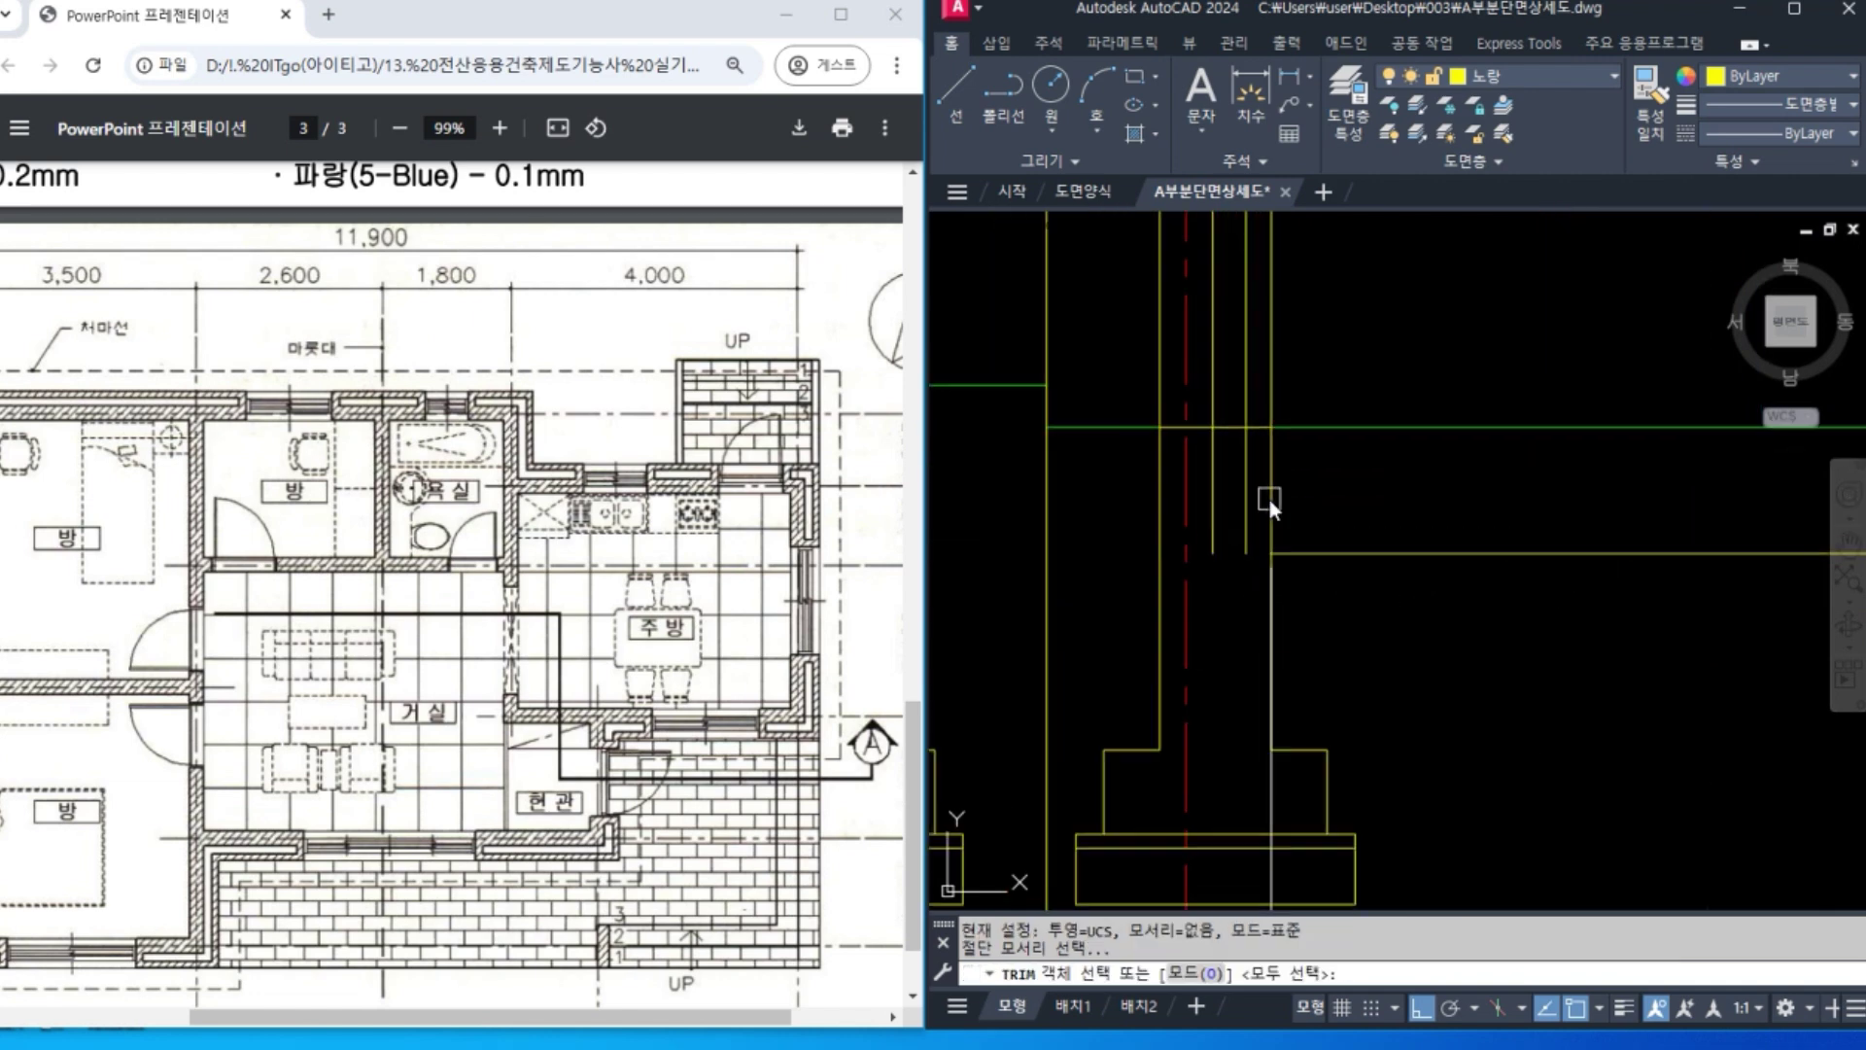
key("Return")
left_click(1213, 481)
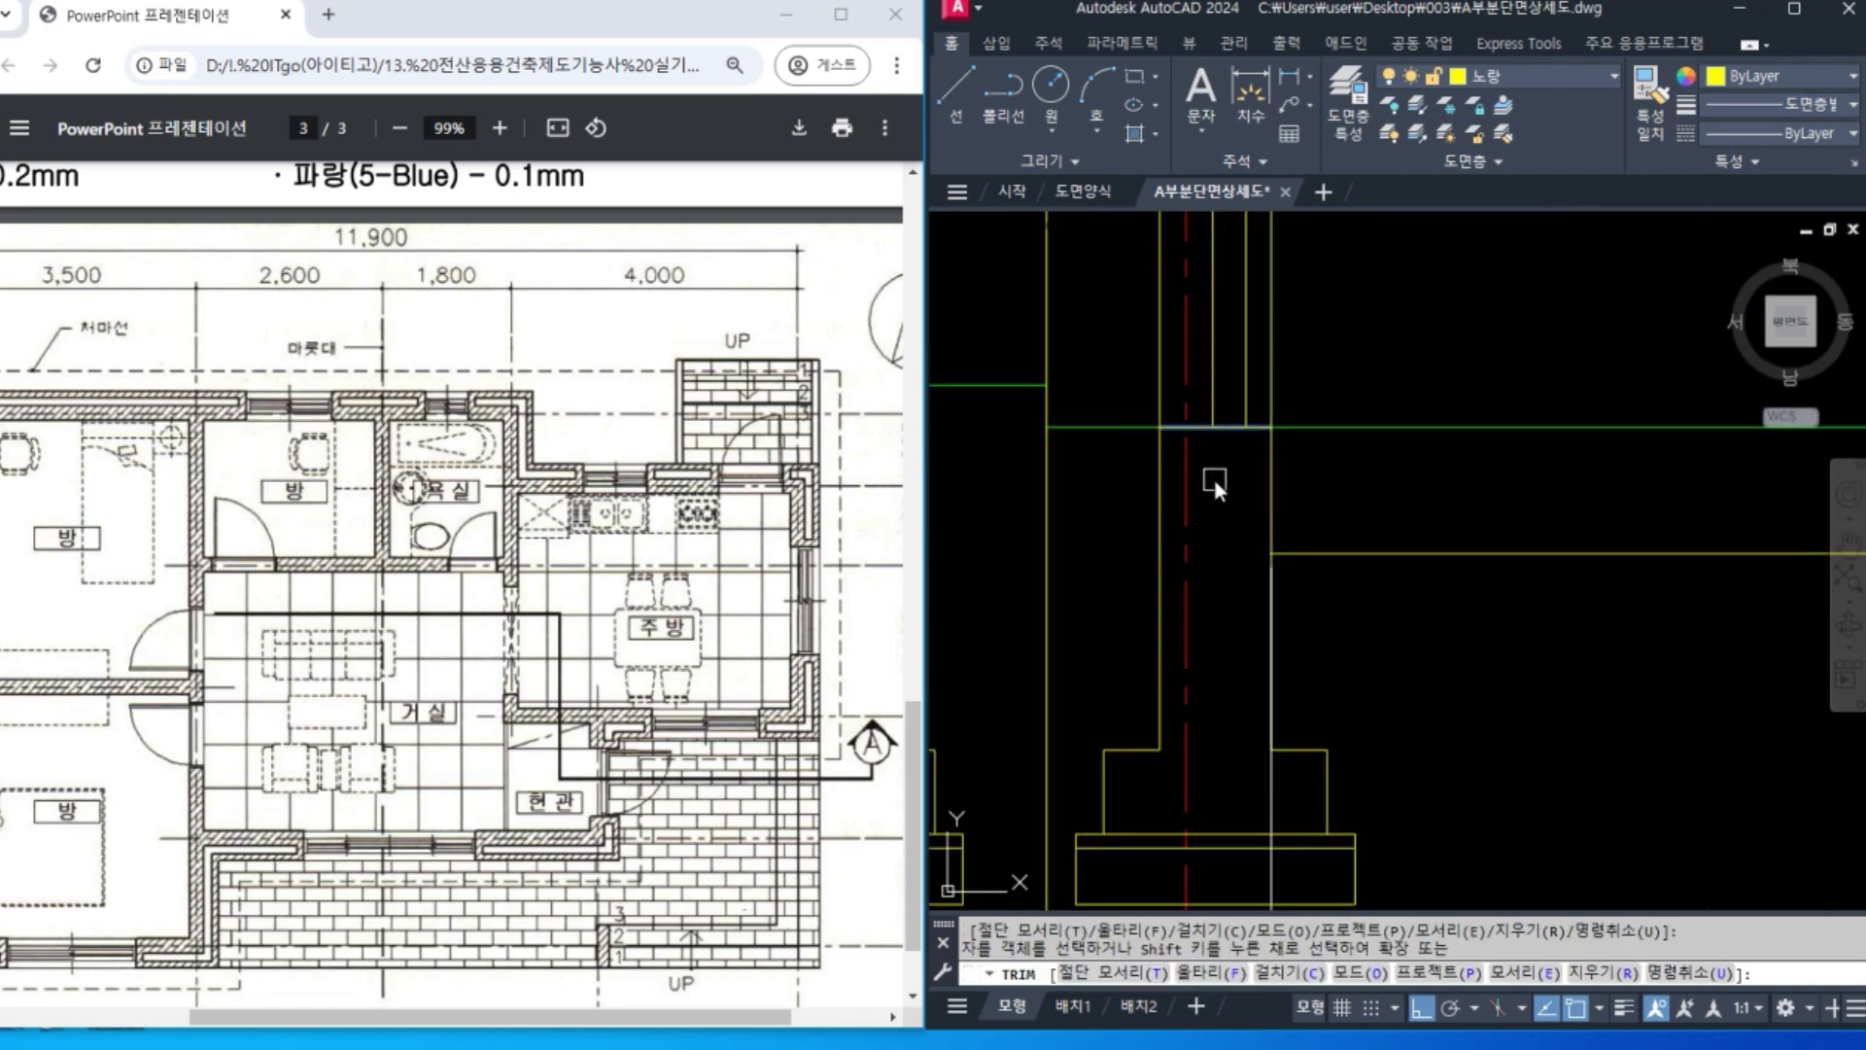
key("Return")
Draw the entrance stair profile from the G.L line at the cyan boundary, going up and left with 150 risers and 300 treads to the entrance floor level.
scroll(1419, 578, "down", 4)
mouse_move(1413, 574)
middle_mouse_down()
mouse_move(1687, 545)
mouse_move(1406, 546)
middle_mouse_up()
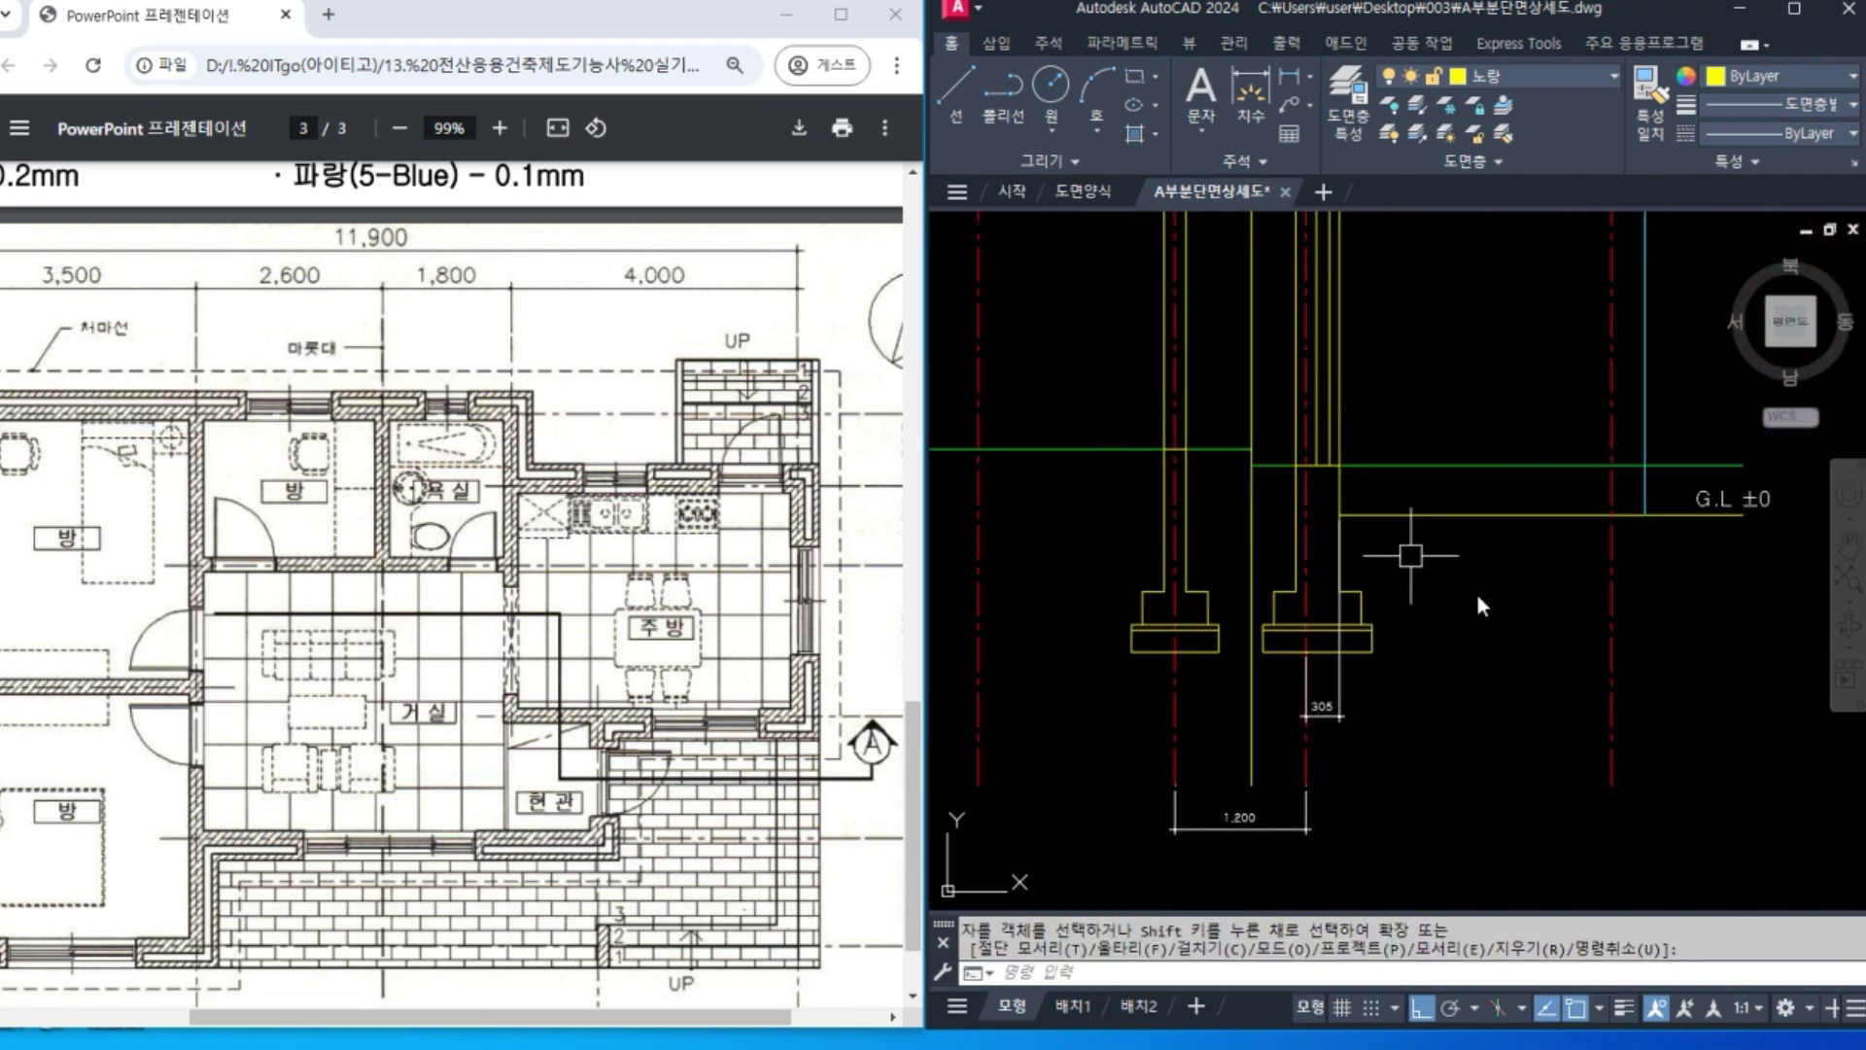
middle_click_drag(1511, 600, 1521, 670)
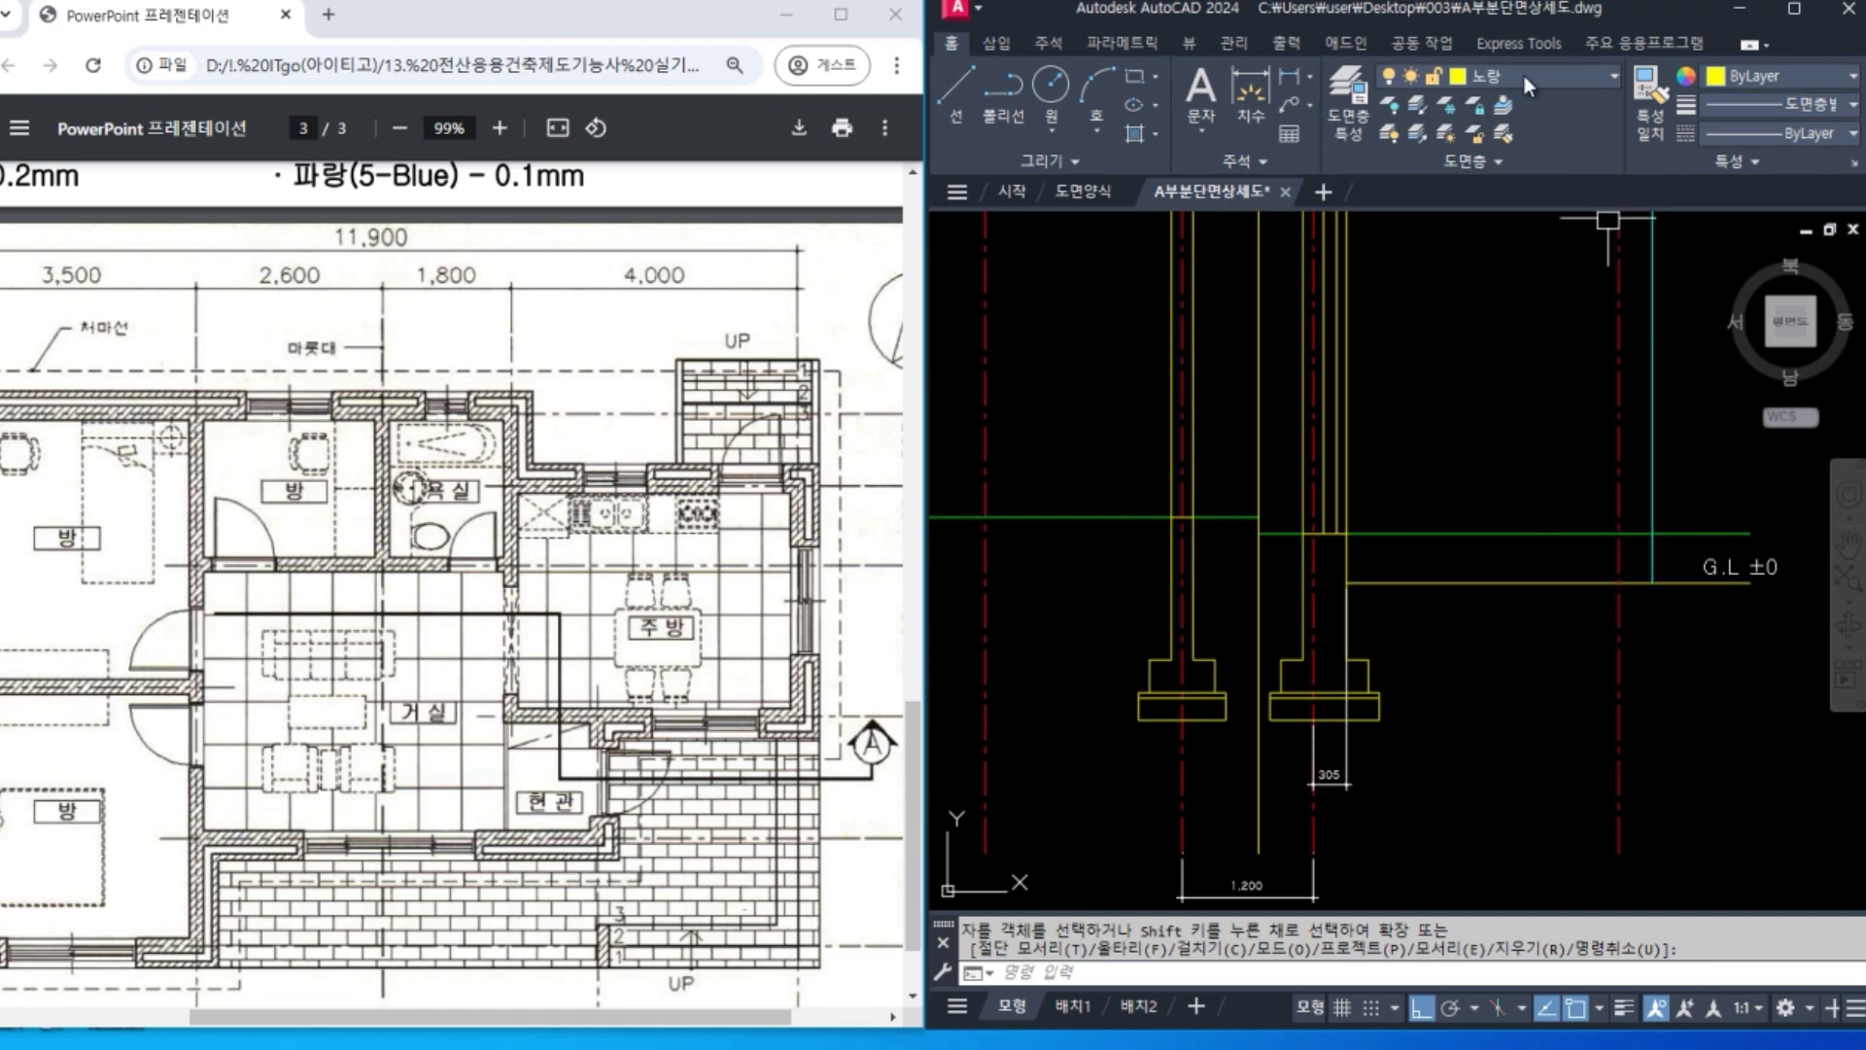
type("L")
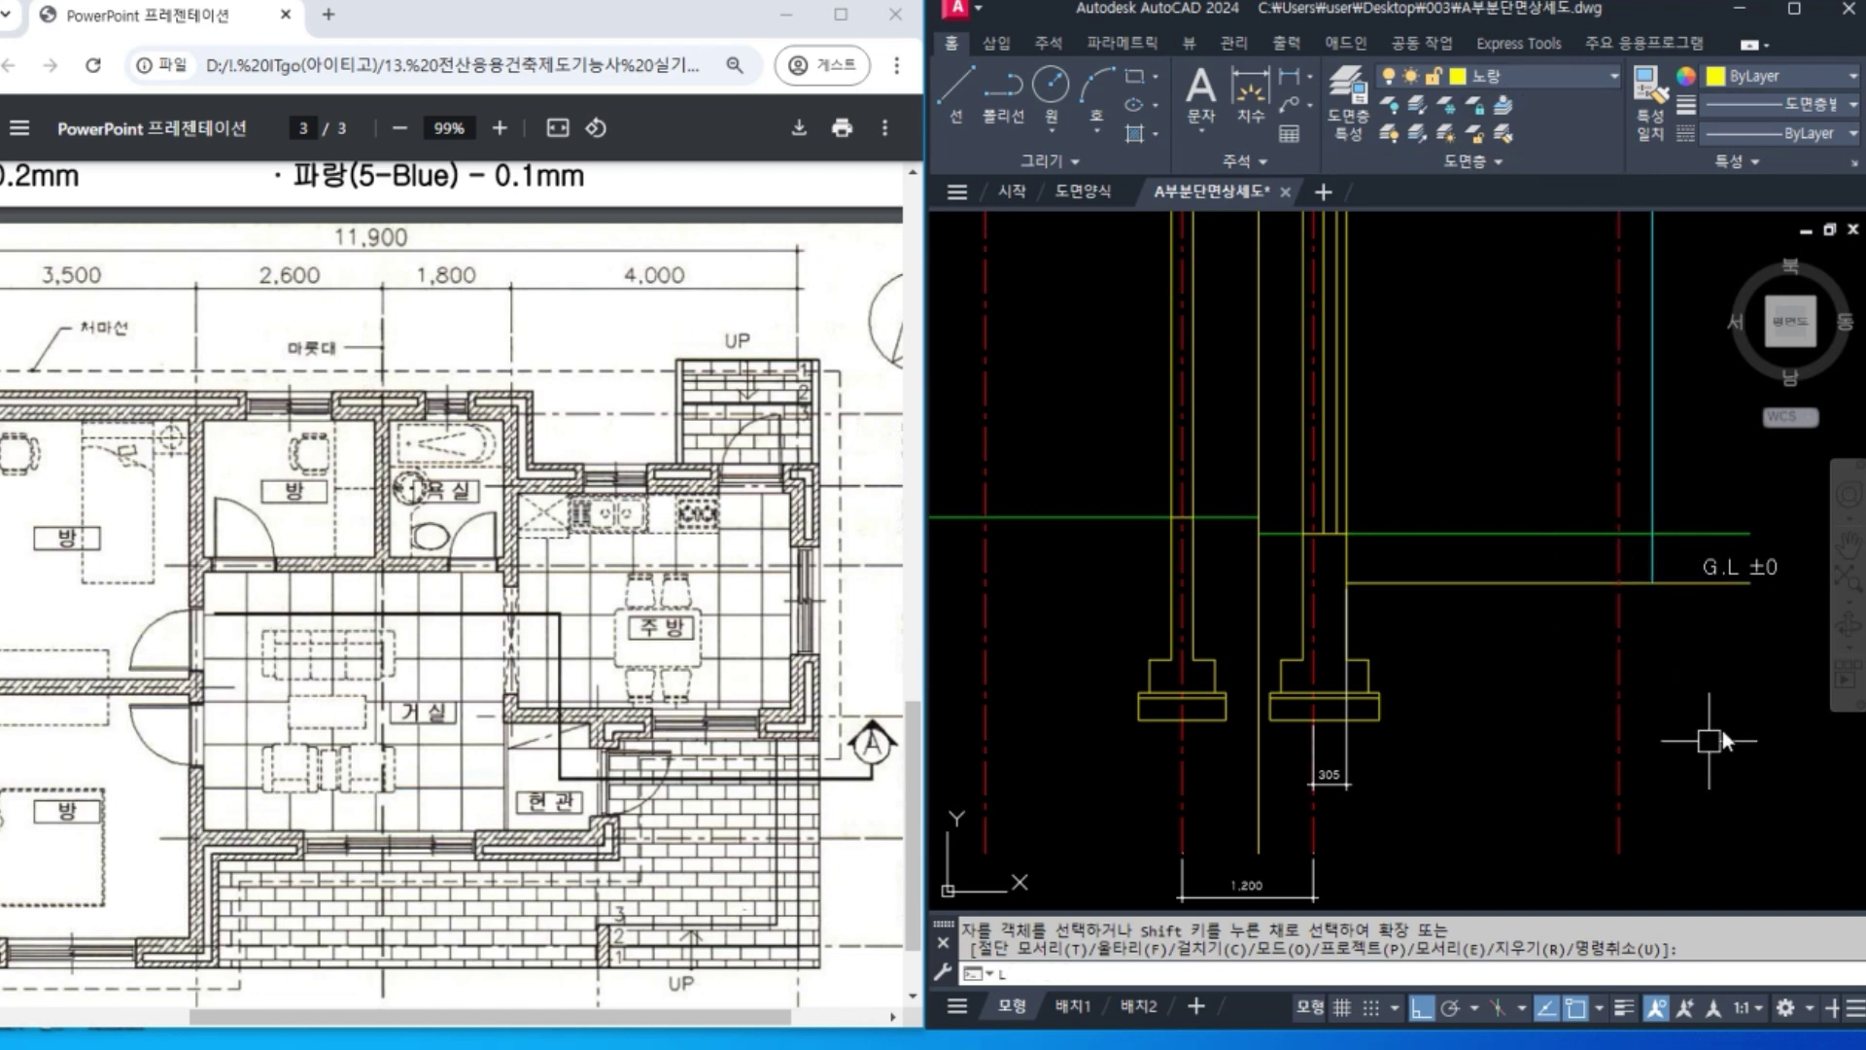
key("Return")
middle_click_drag(1700, 667, 1600, 672)
left_click(1559, 591)
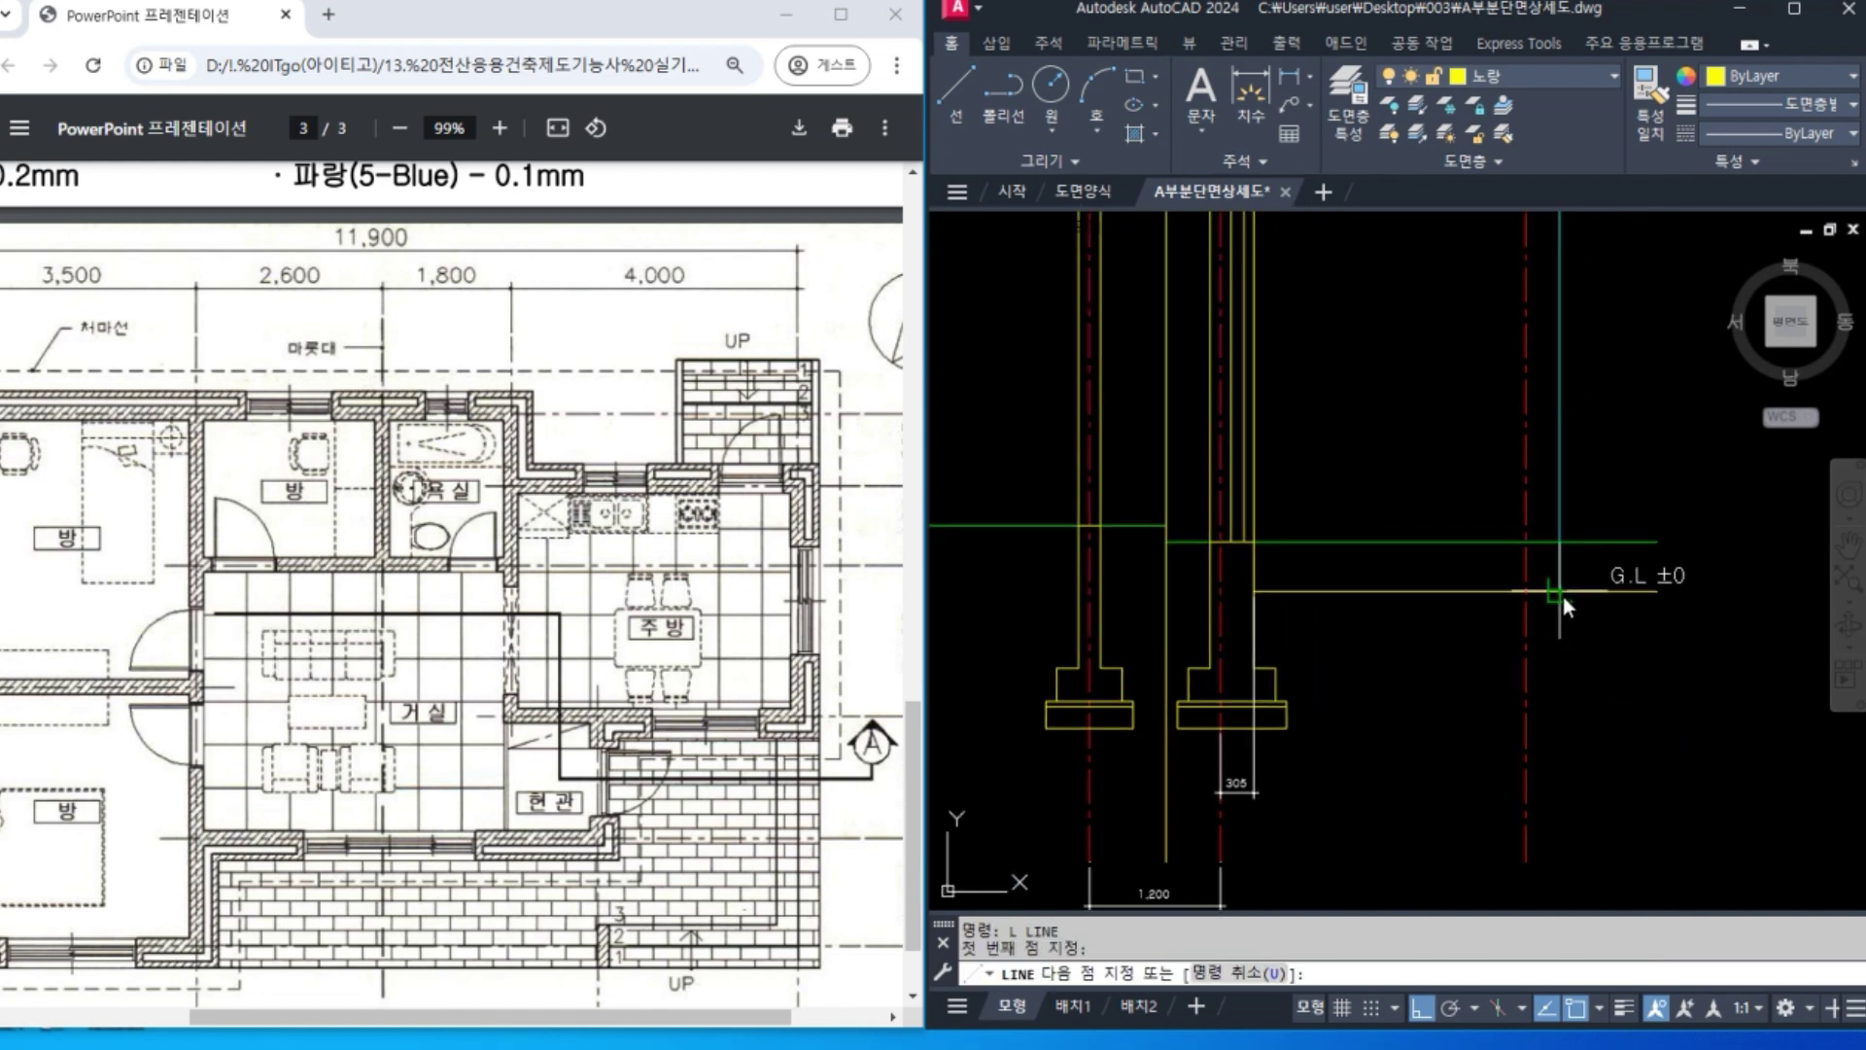
scroll(1590, 534, "up", 2)
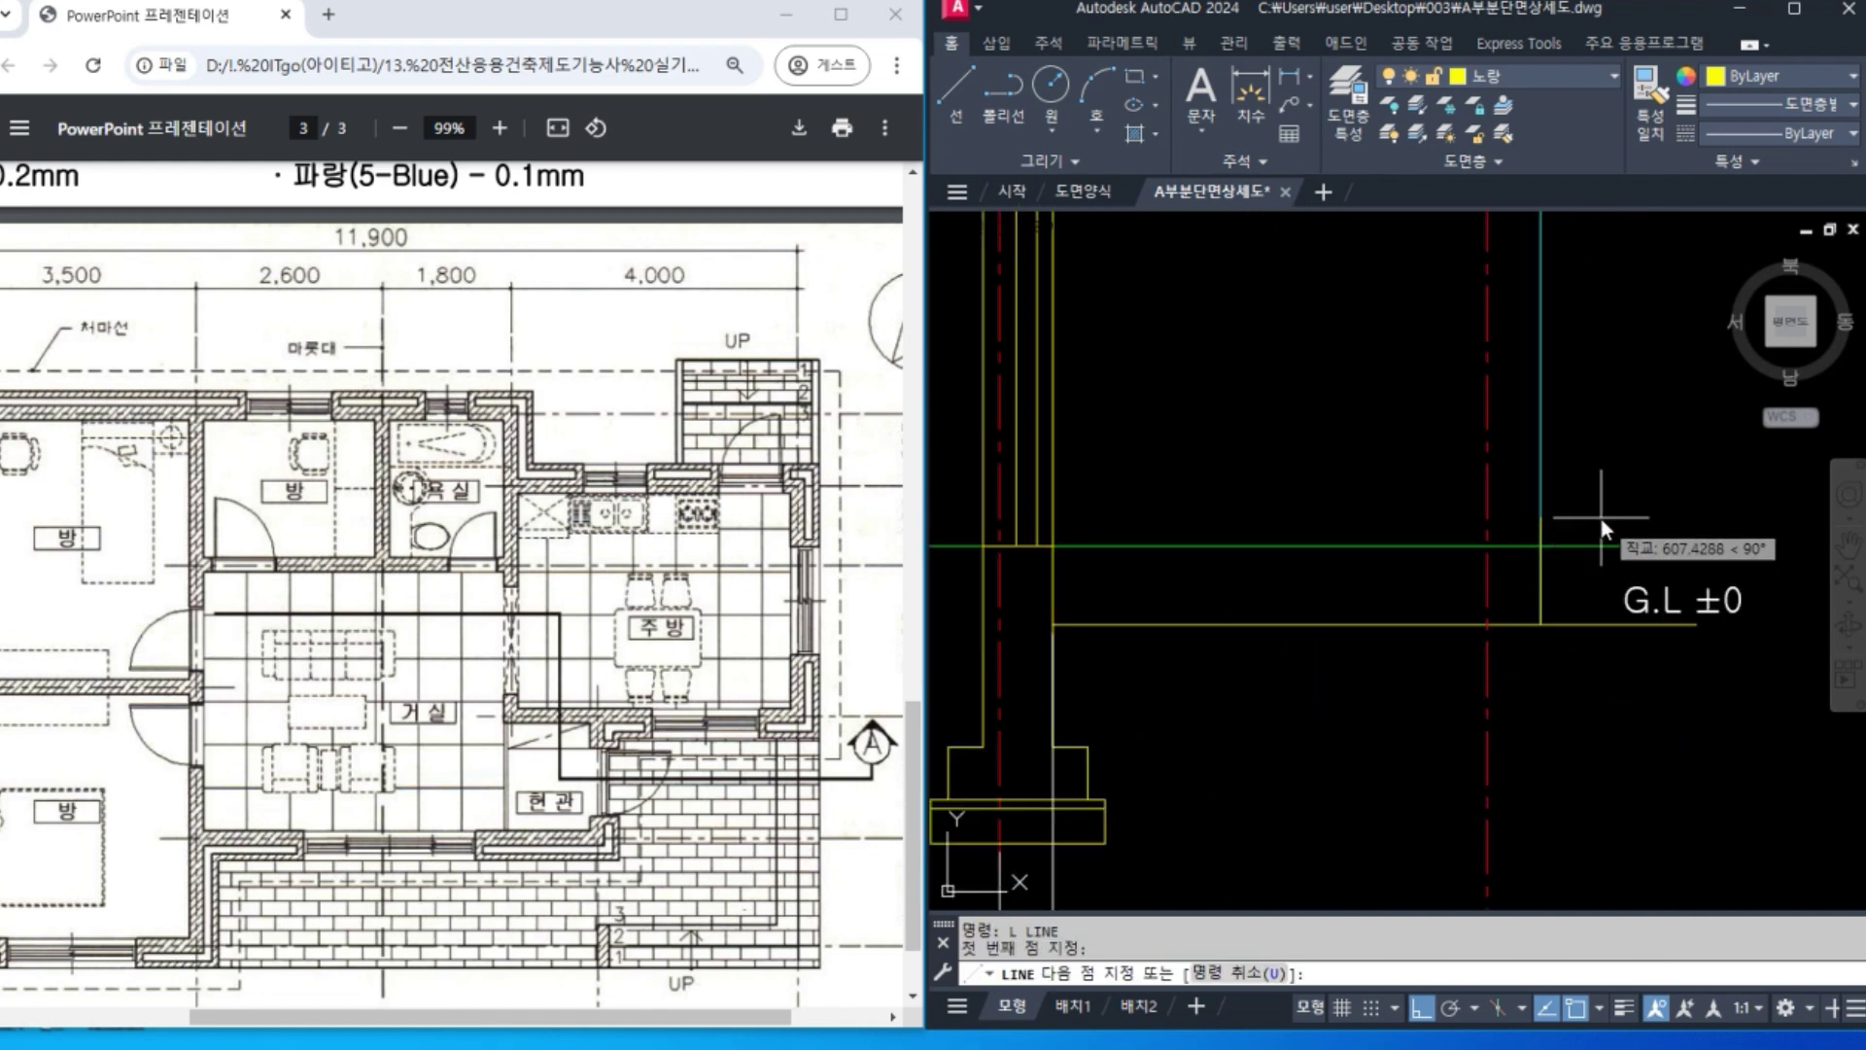
type("150")
key("Return")
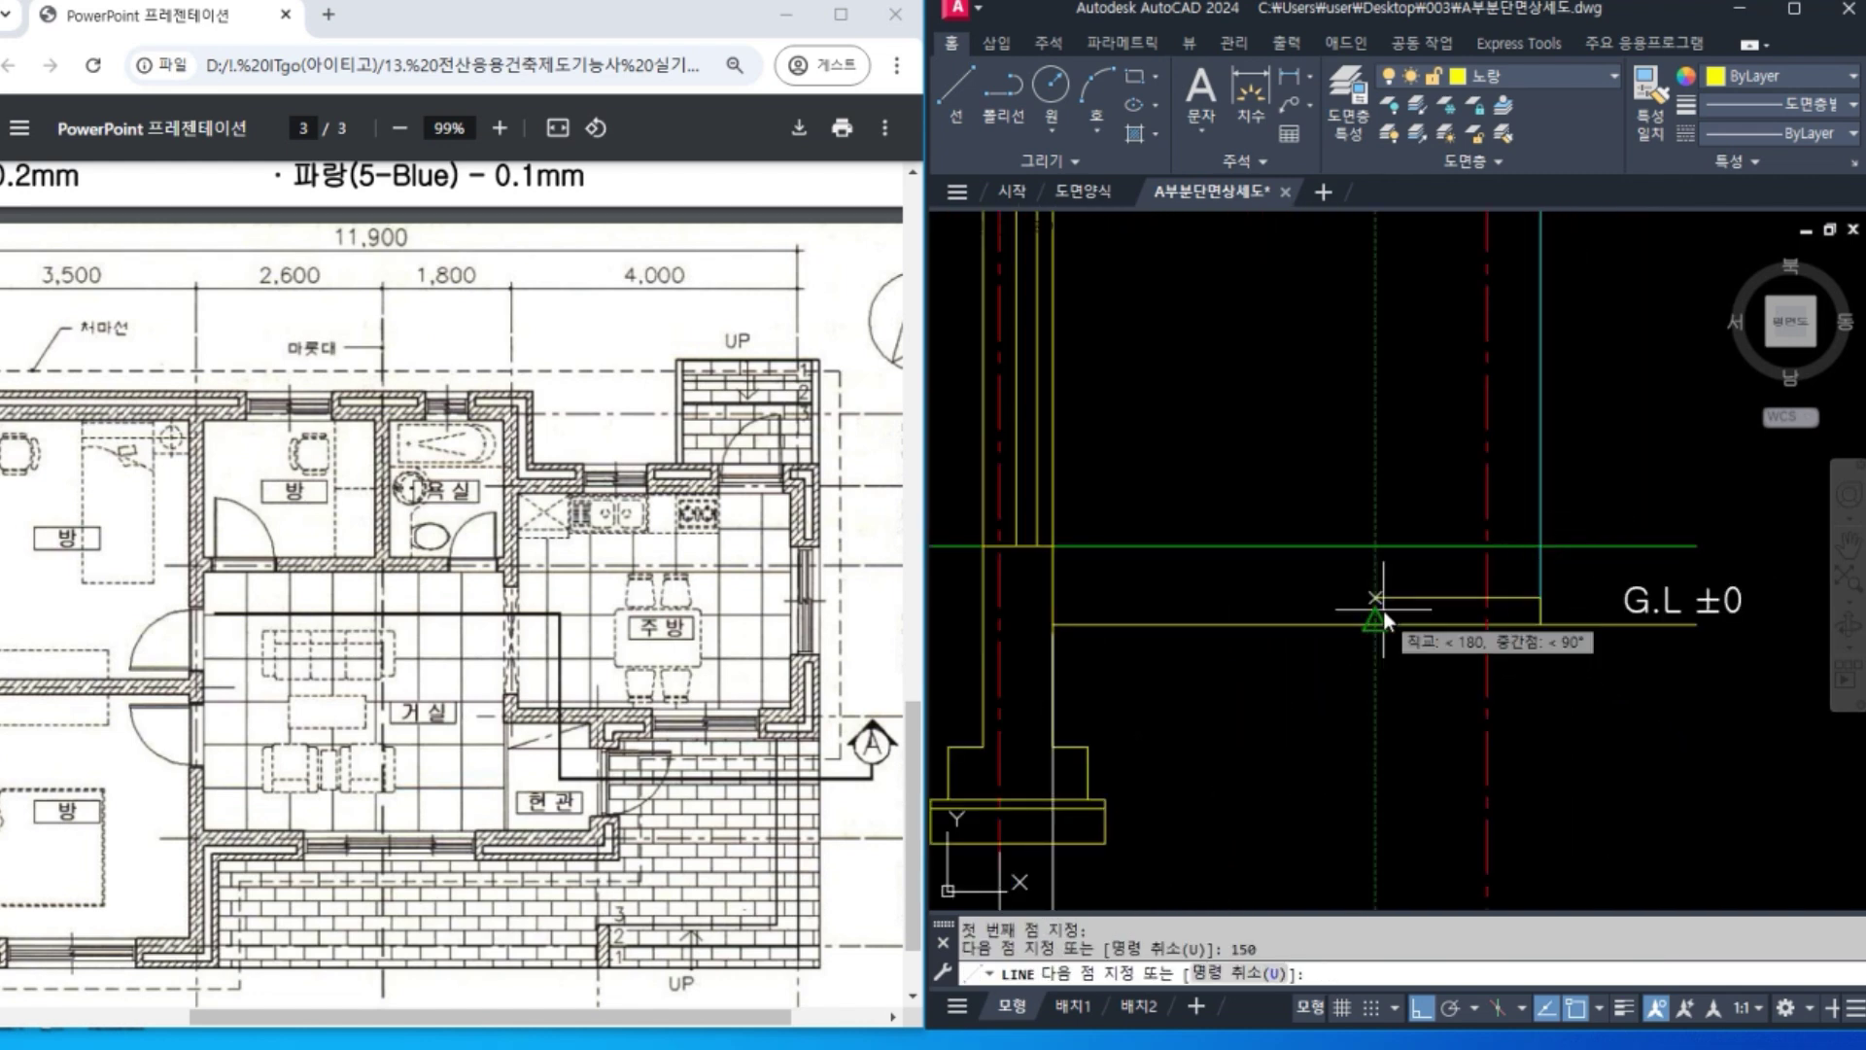
type("300")
key("Return")
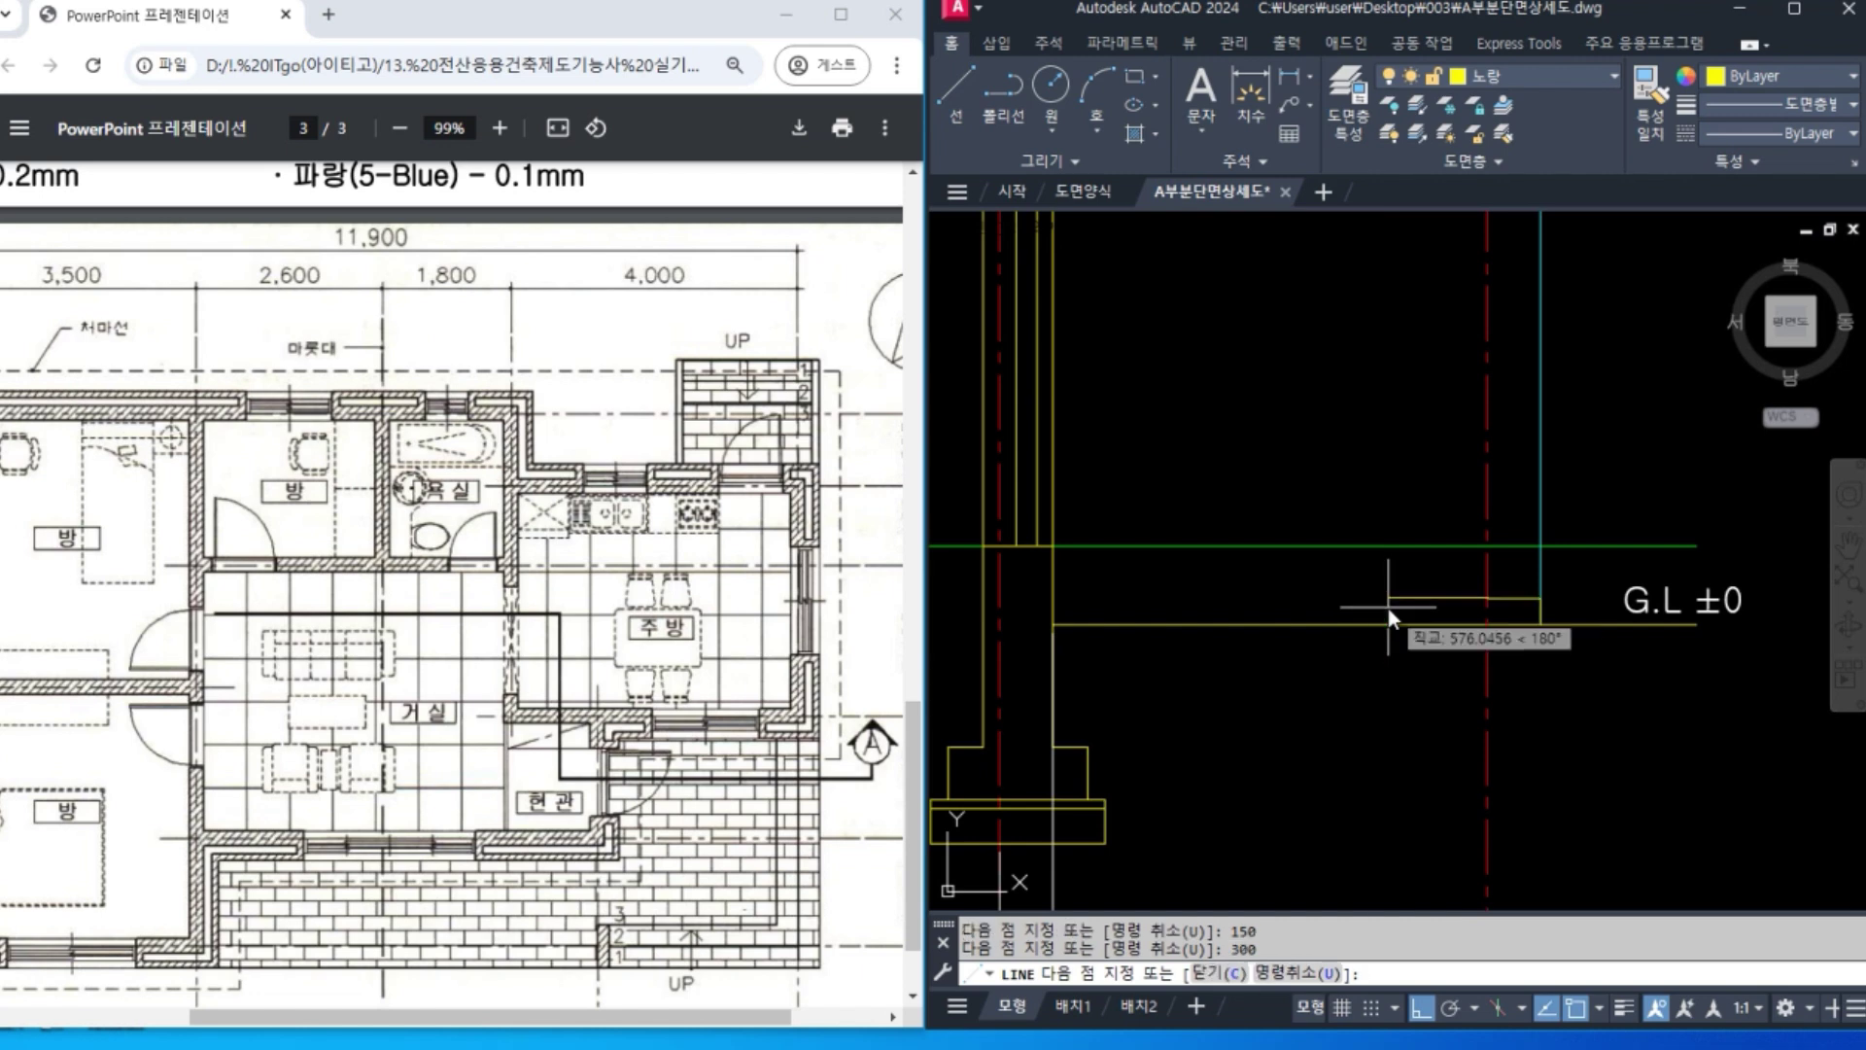
type("150")
key("Return")
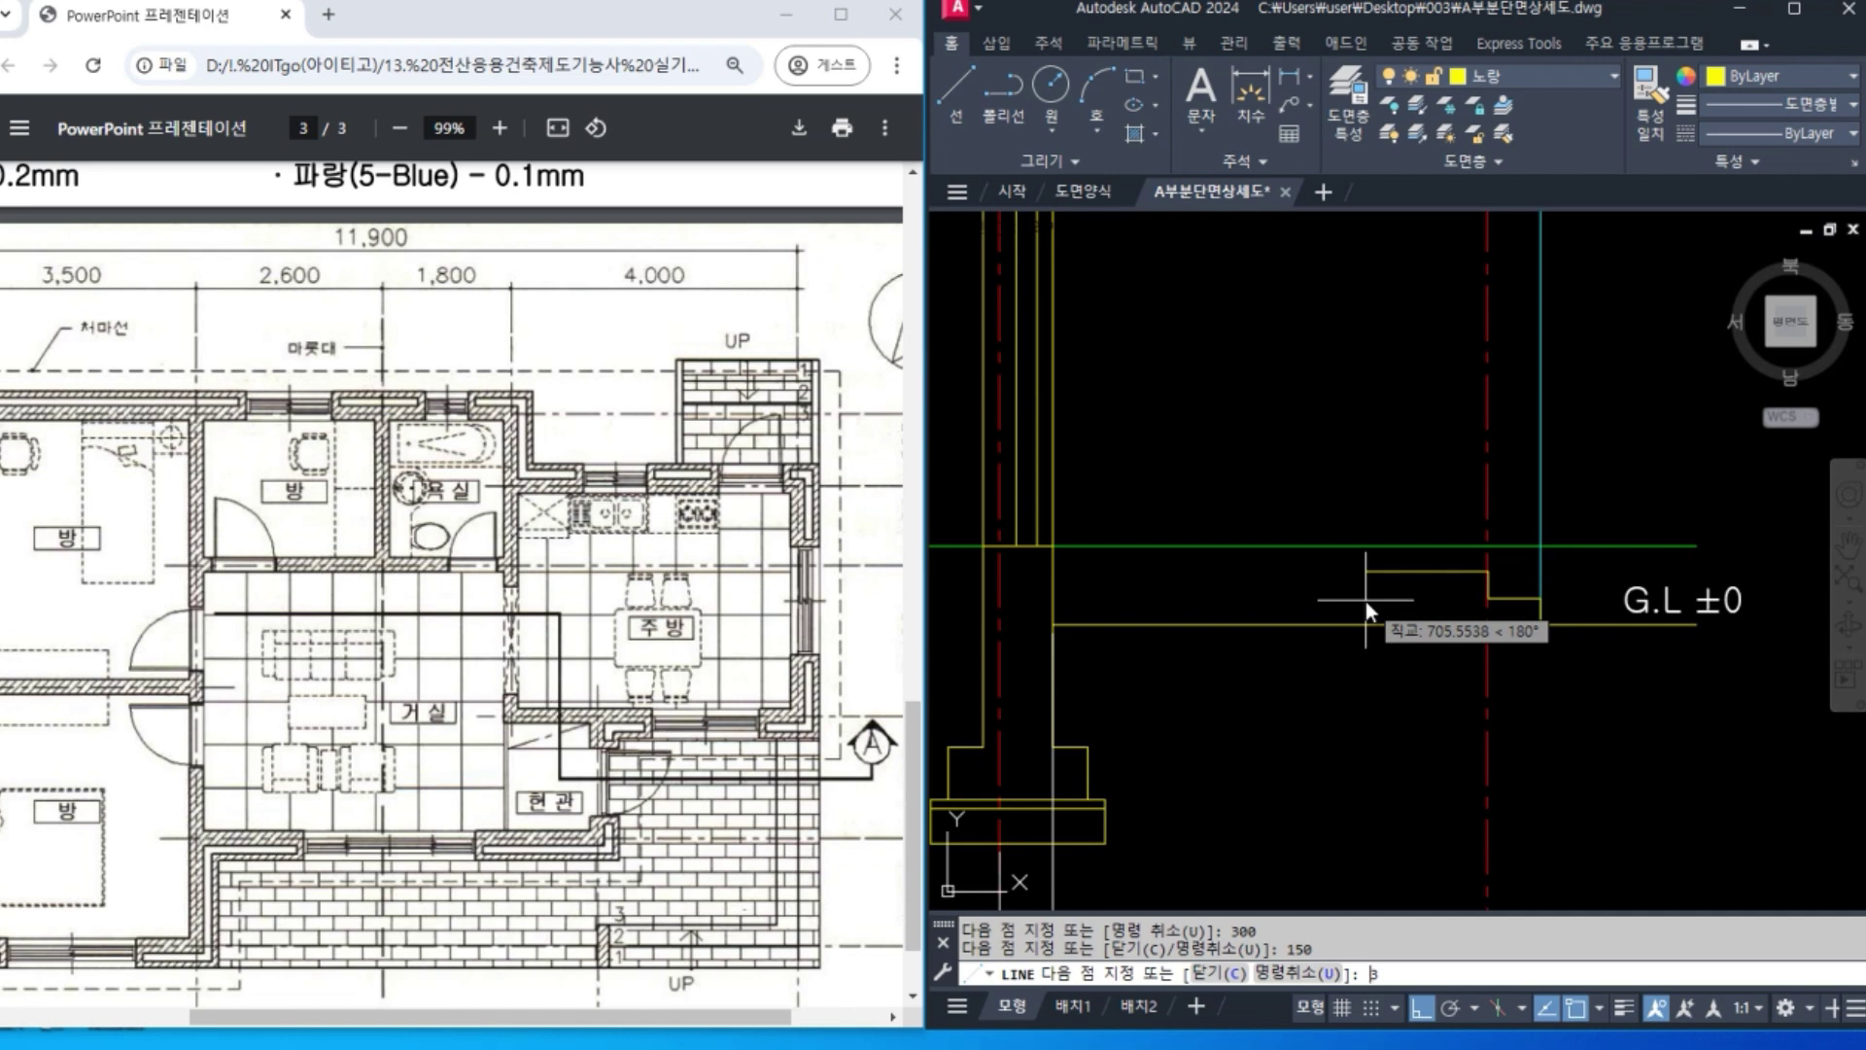
key("Return")
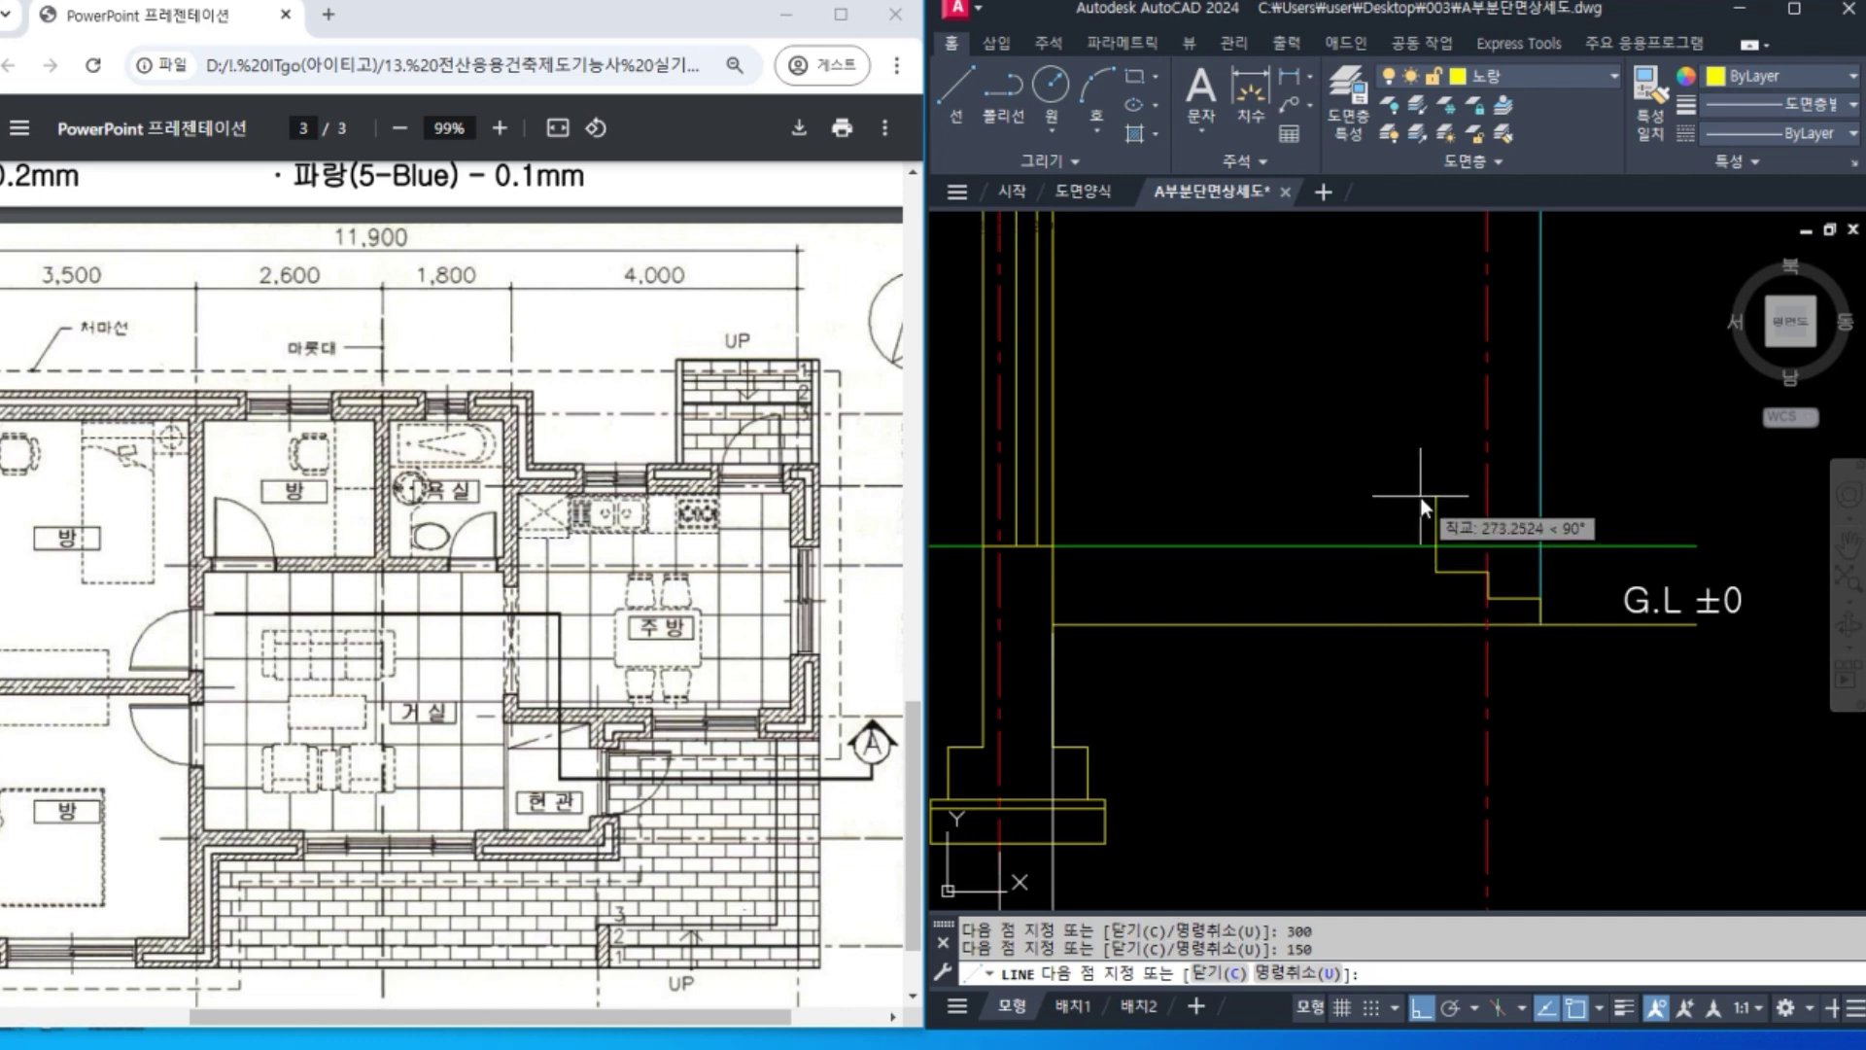
key("Return")
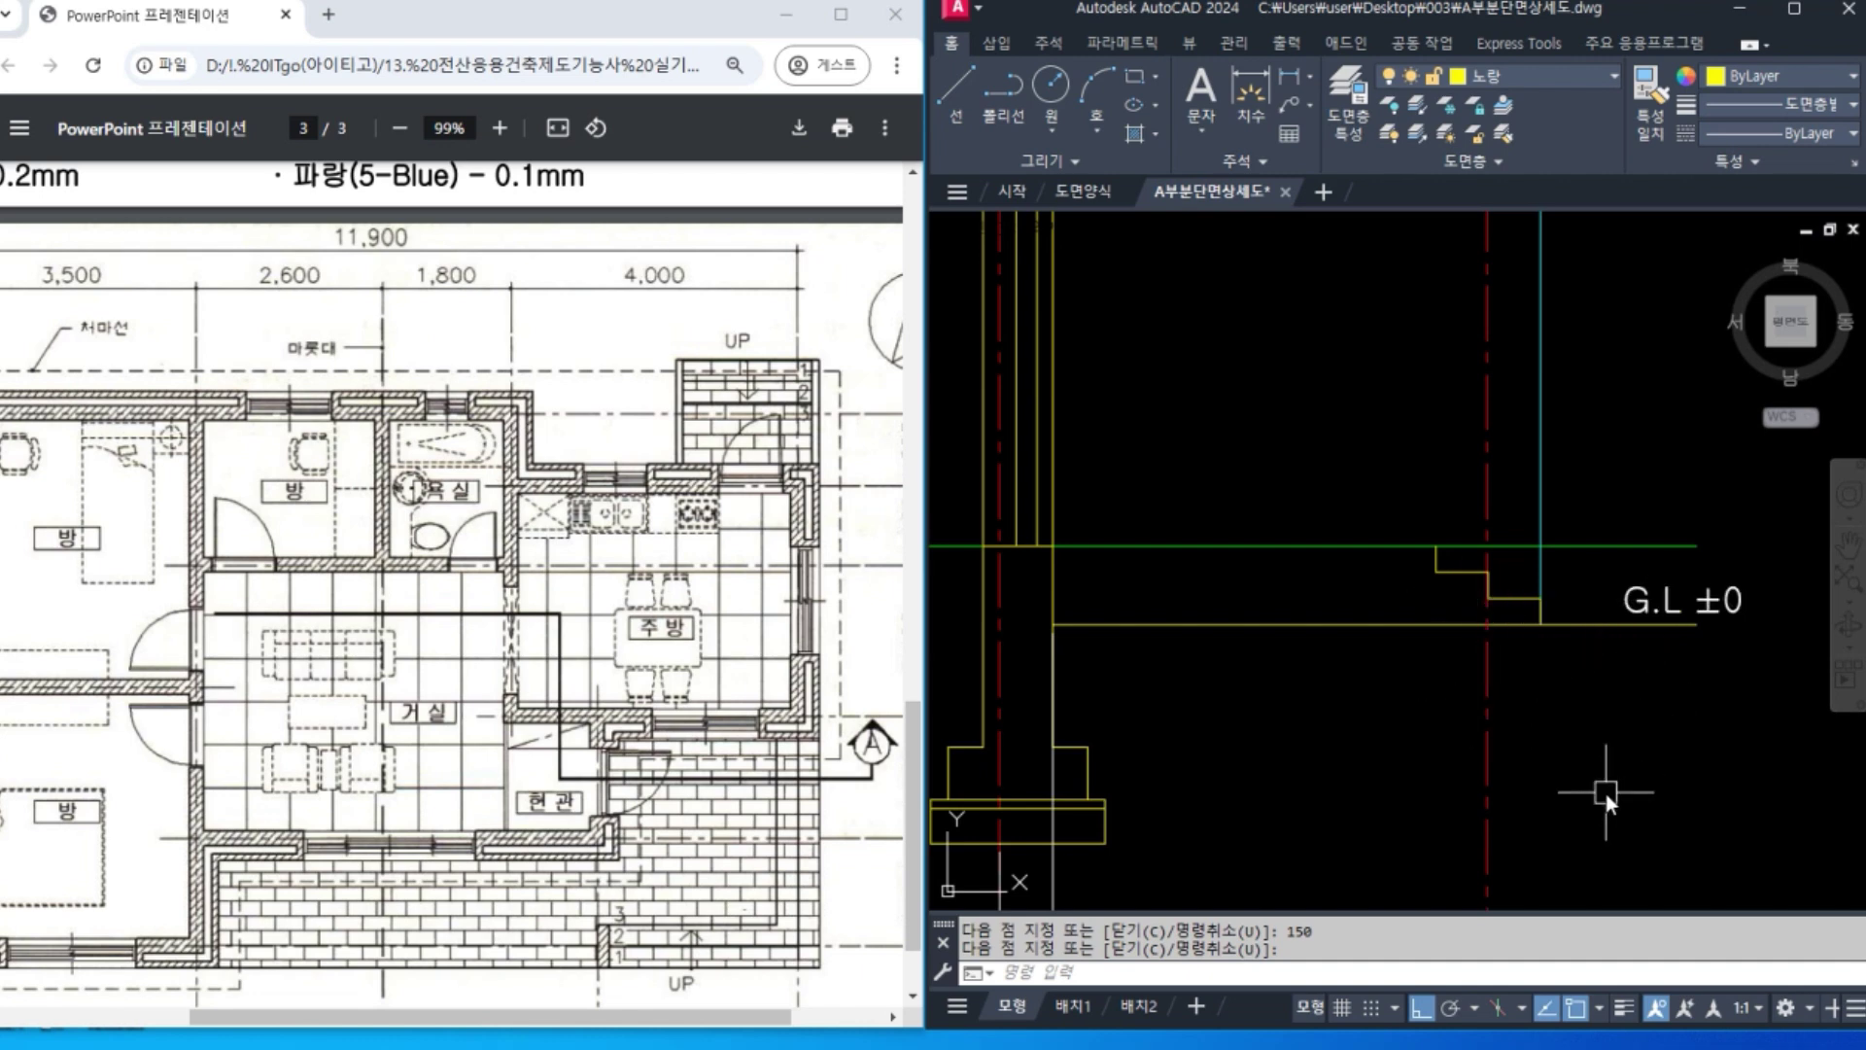
Fillet the entrance floor level line with the stair's uppermost riser at radius 0, forming a sharp corner.
key("space")
type("f")
key("space")
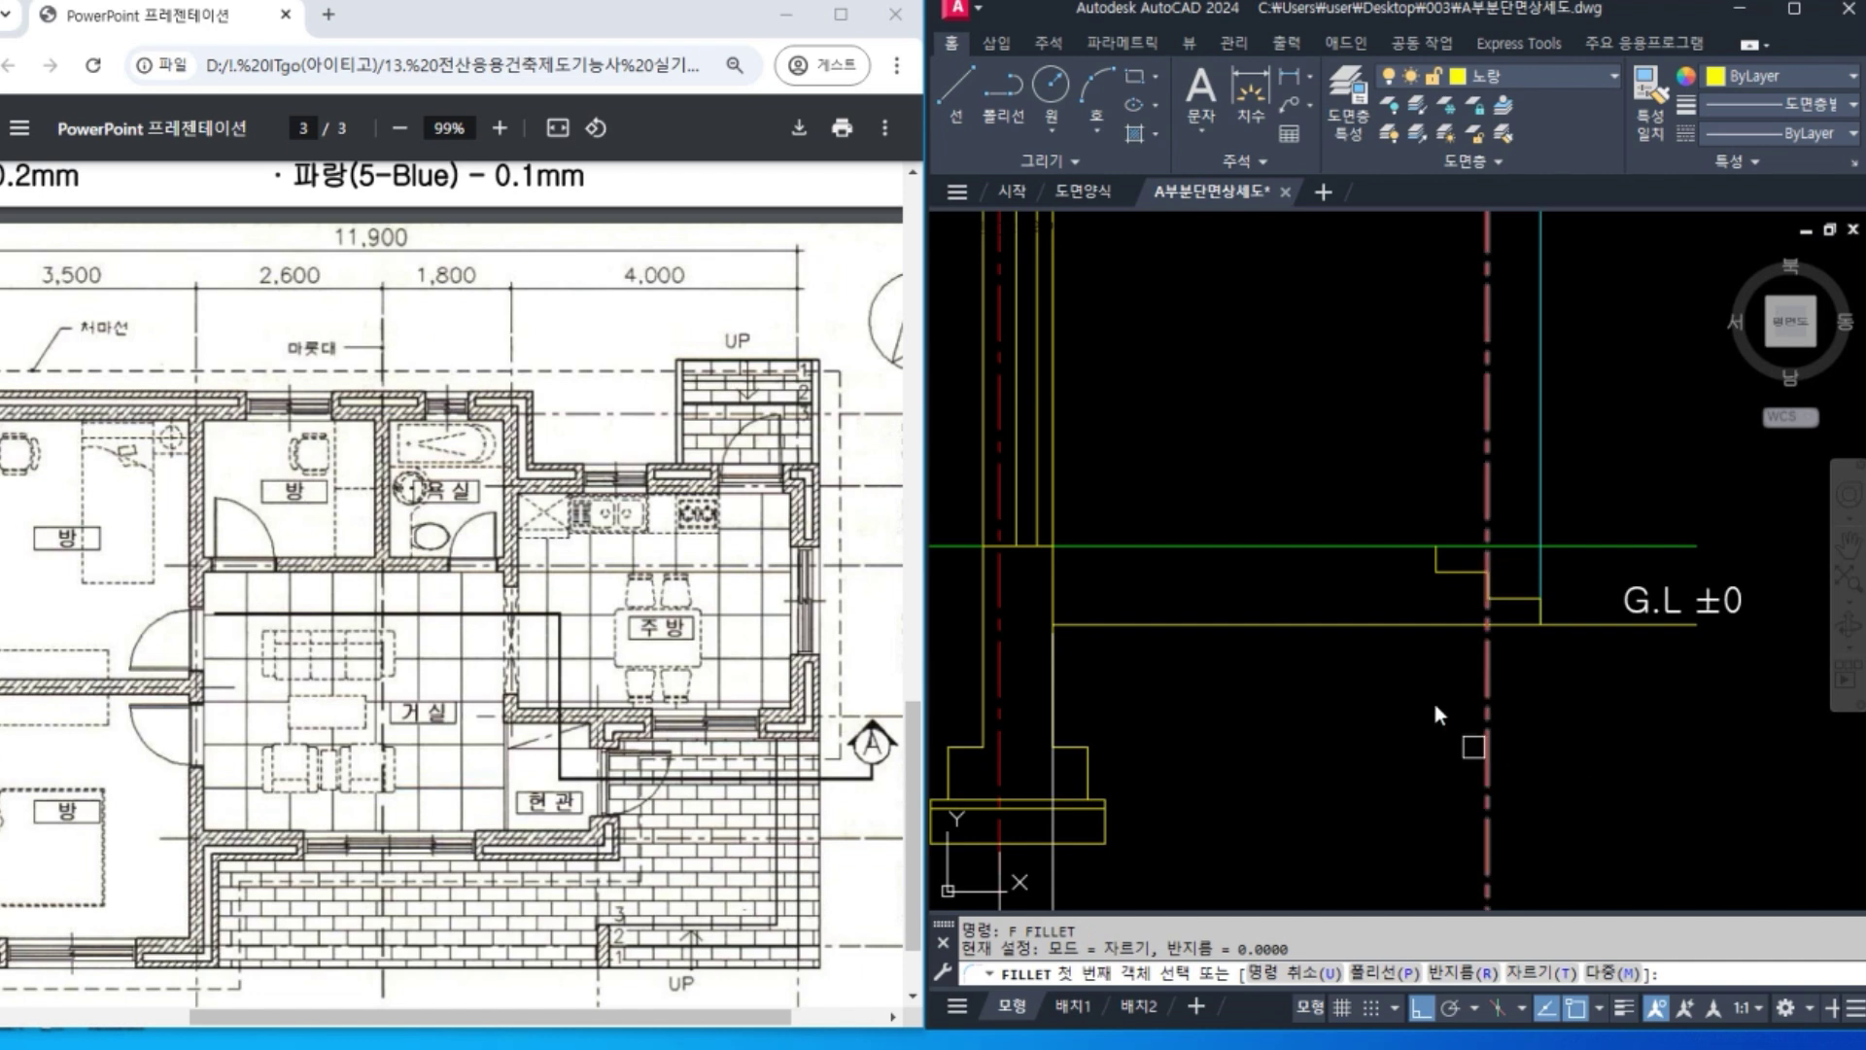
left_click(1431, 556)
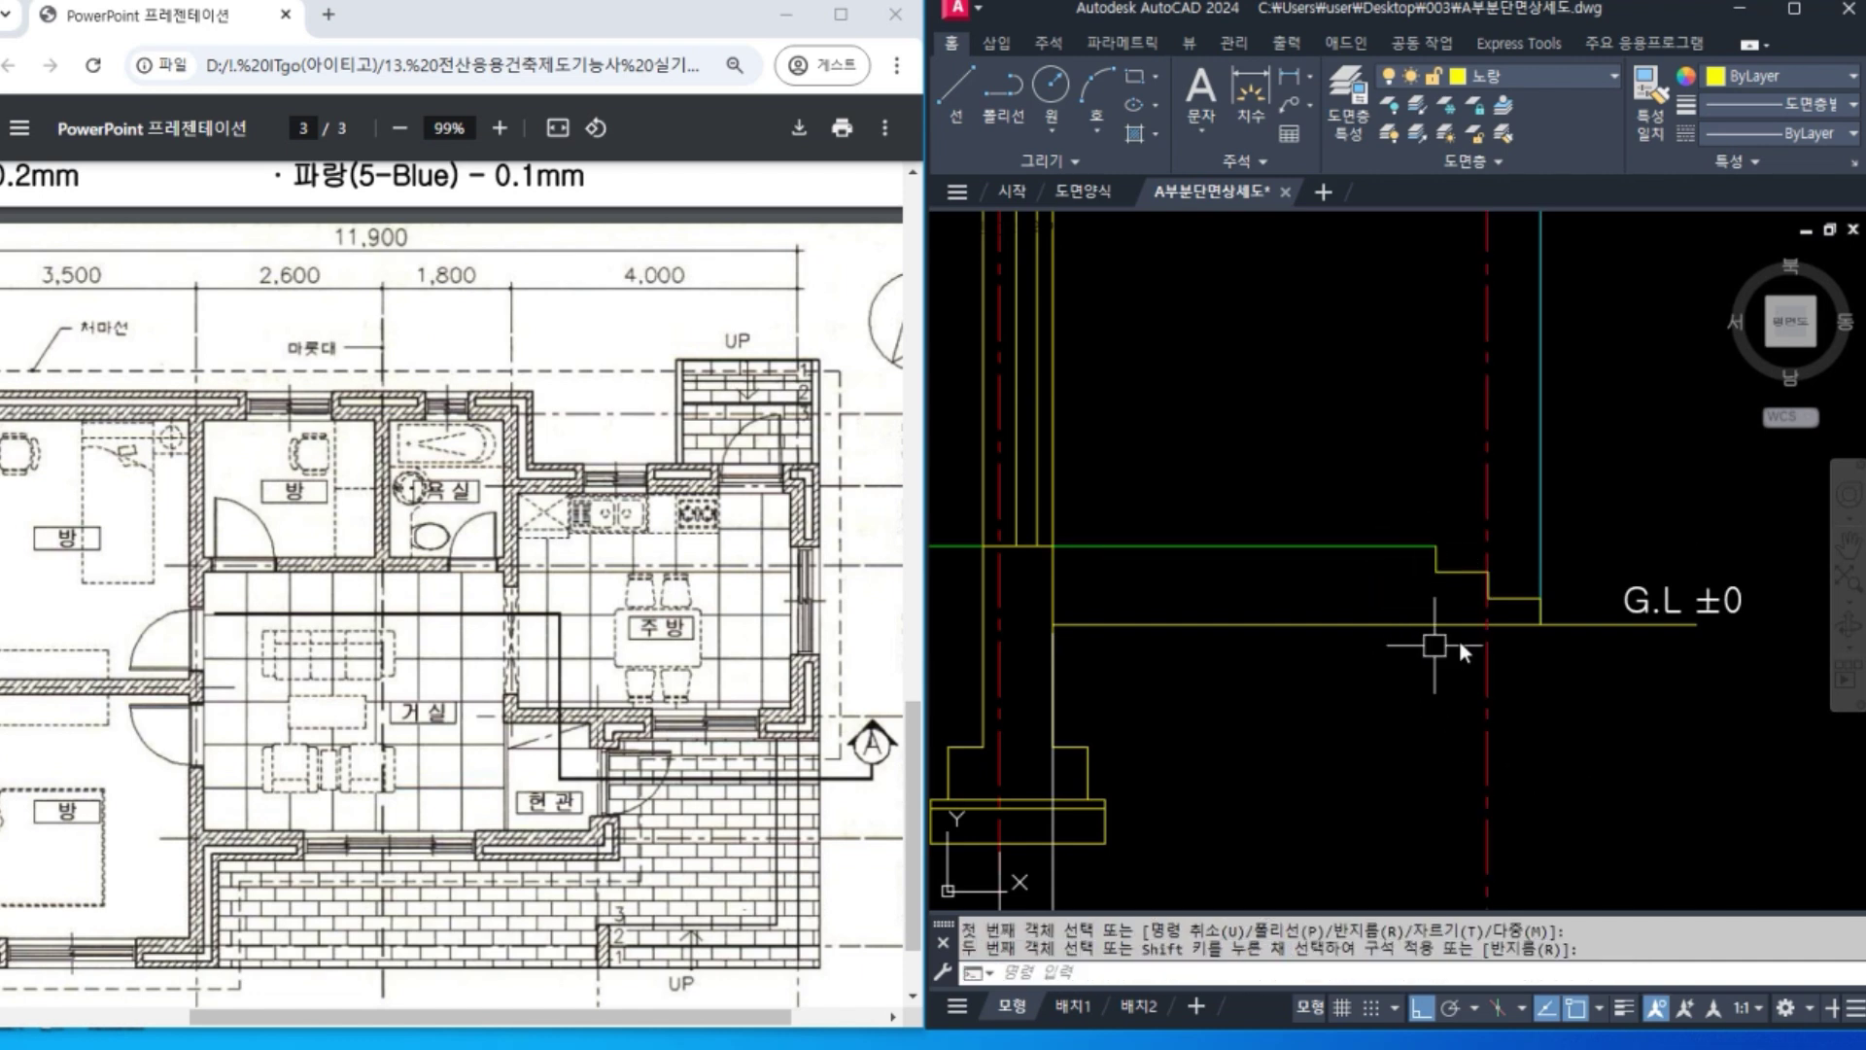
Match the stair profile lines' properties to the green entrance floor level line.
type("ma")
key("space")
left_click(1366, 546)
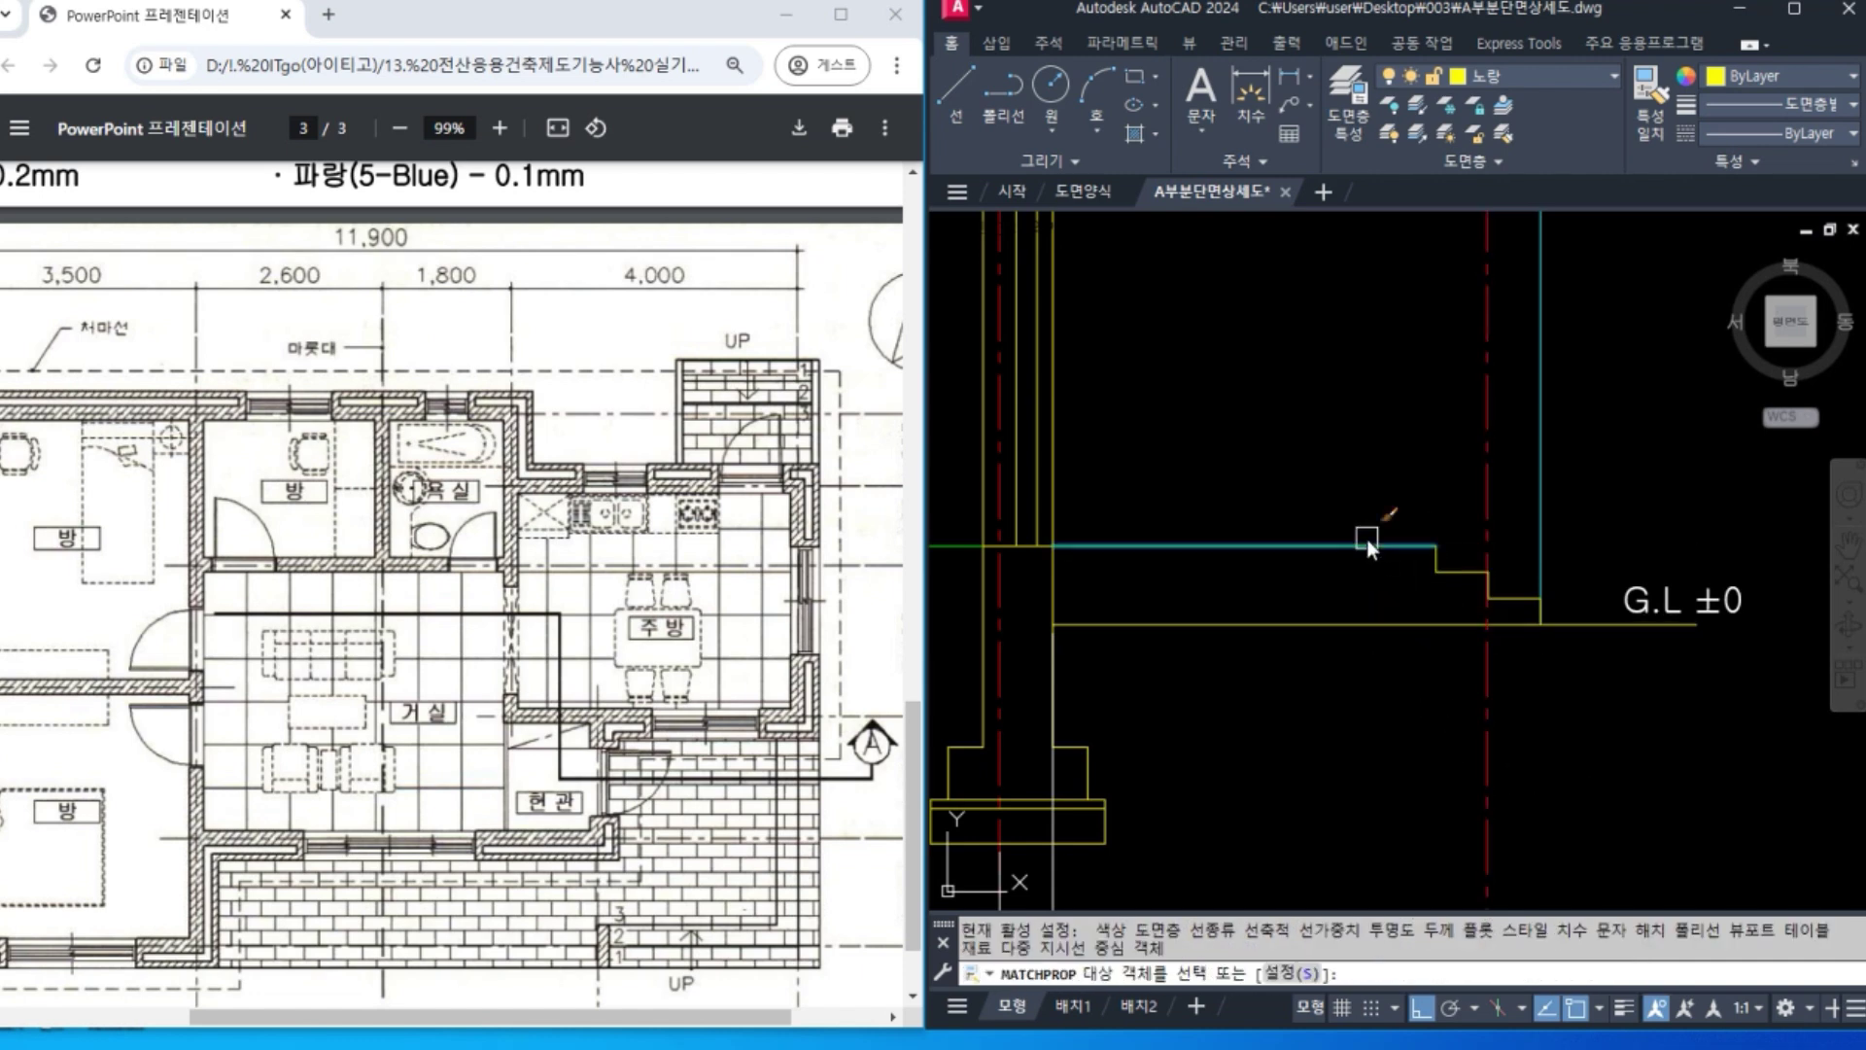
scroll(1450, 604, "up", 2)
left_click(1427, 533)
left_click(1518, 582)
left_click(1553, 599)
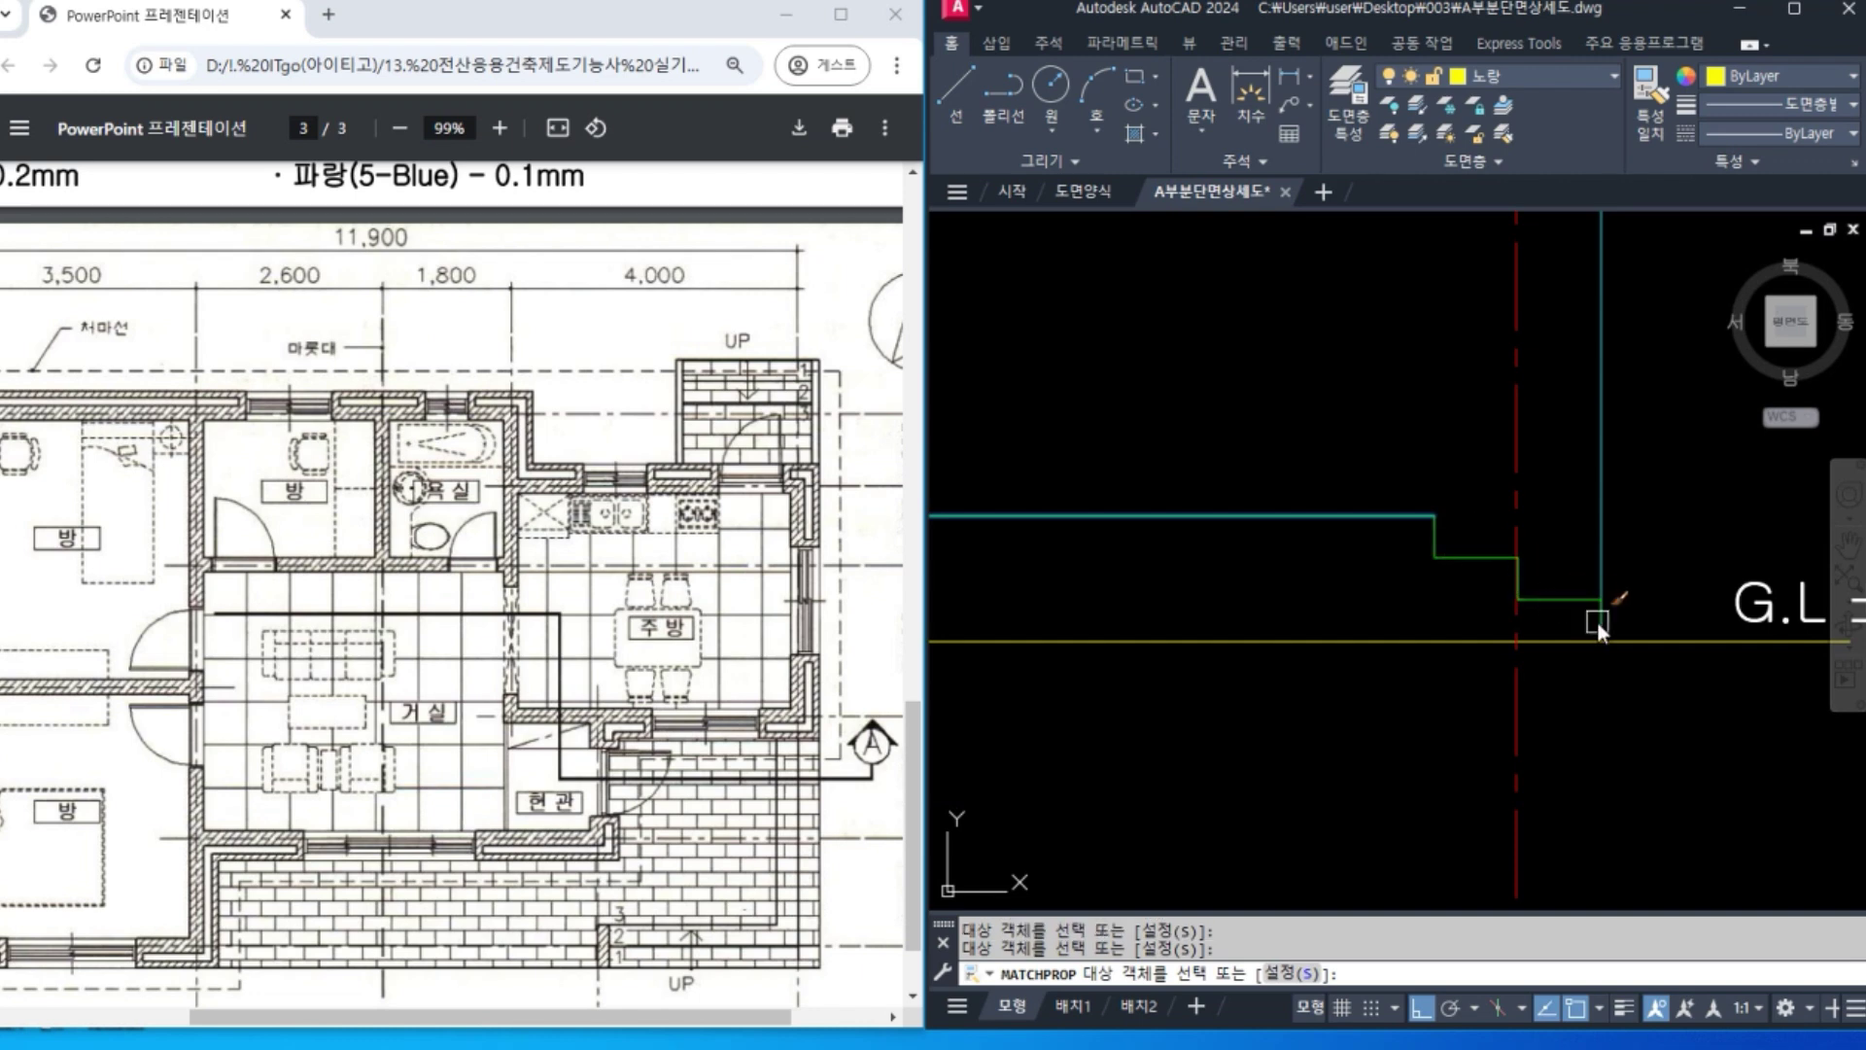
key("Return")
scroll(1692, 761, "down", 4)
middle_click_drag(1688, 761, 1678, 720)
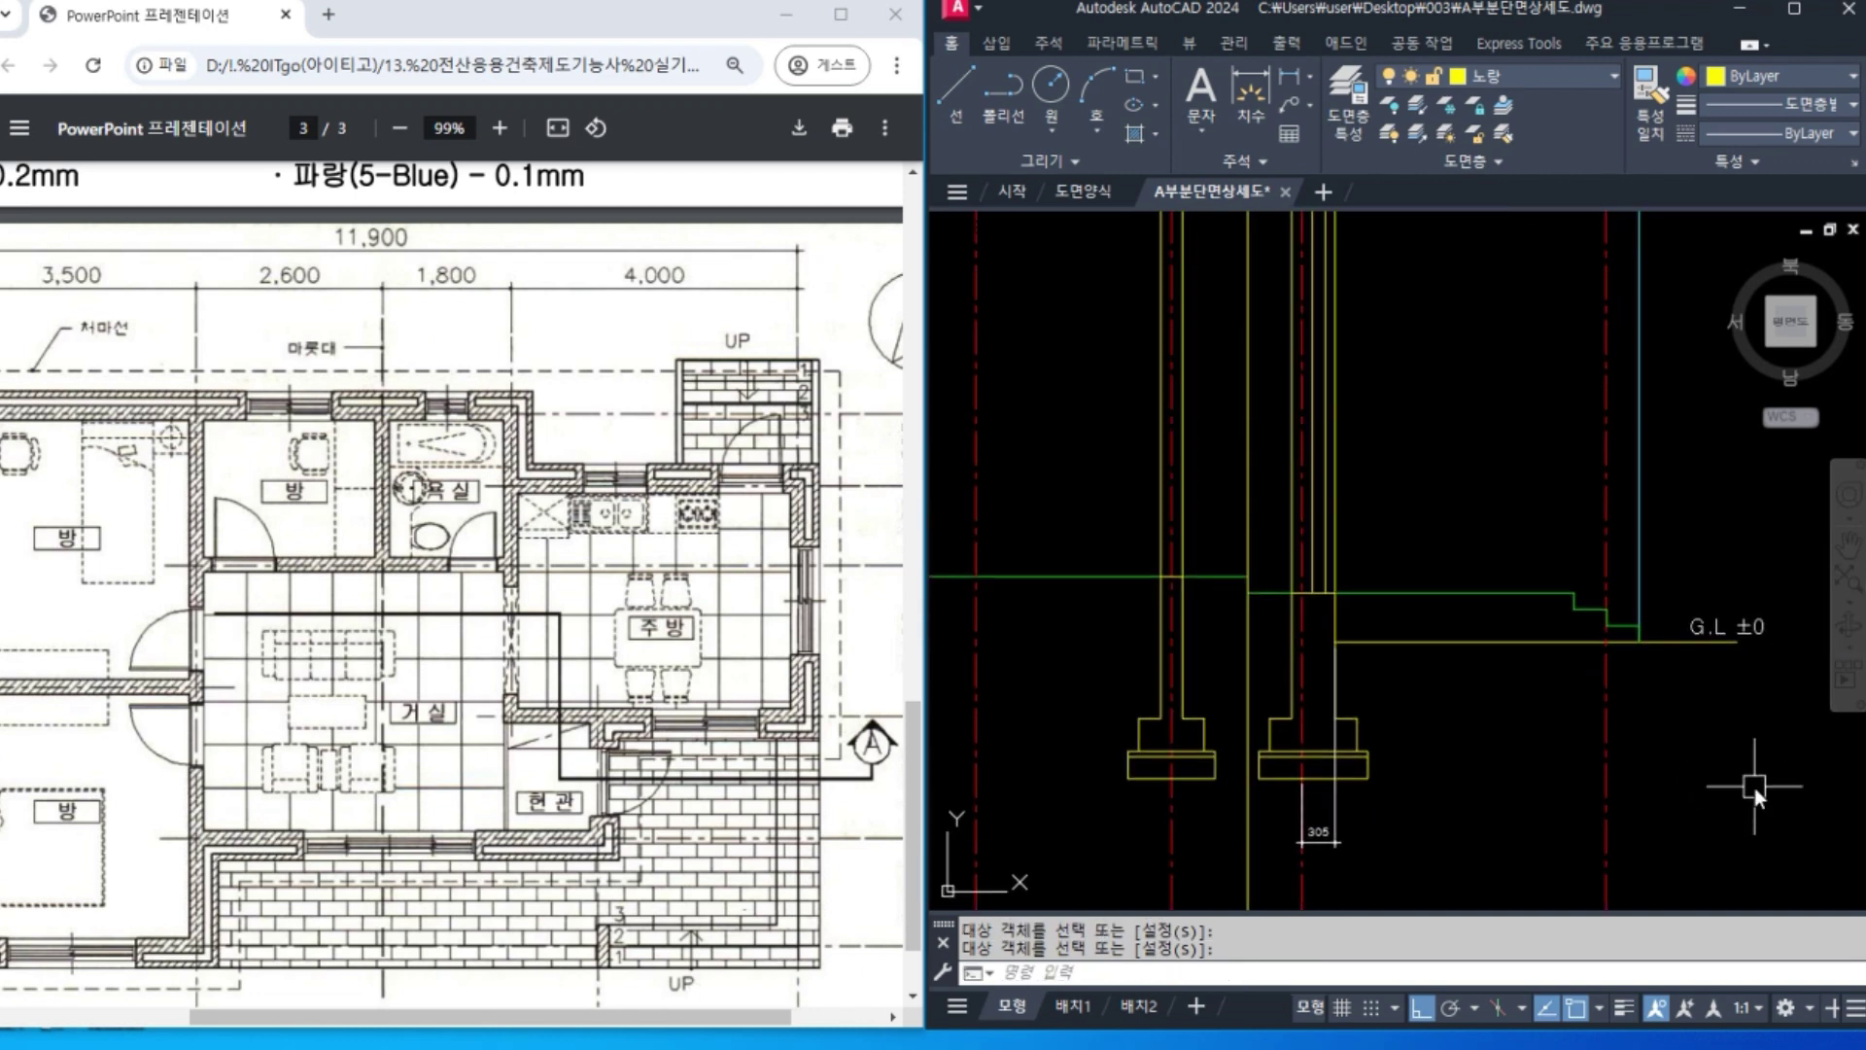
Offset the room floor level lines on both sides of the left wall 30 downward.
scroll(1525, 729, "down", 2)
mouse_move(1526, 714)
middle_mouse_down()
mouse_move(1542, 733)
mouse_move(1501, 735)
middle_mouse_up()
scroll(1195, 669, "up", 2)
mouse_move(1320, 692)
middle_mouse_down()
mouse_move(1460, 659)
mouse_move(1412, 643)
middle_mouse_up()
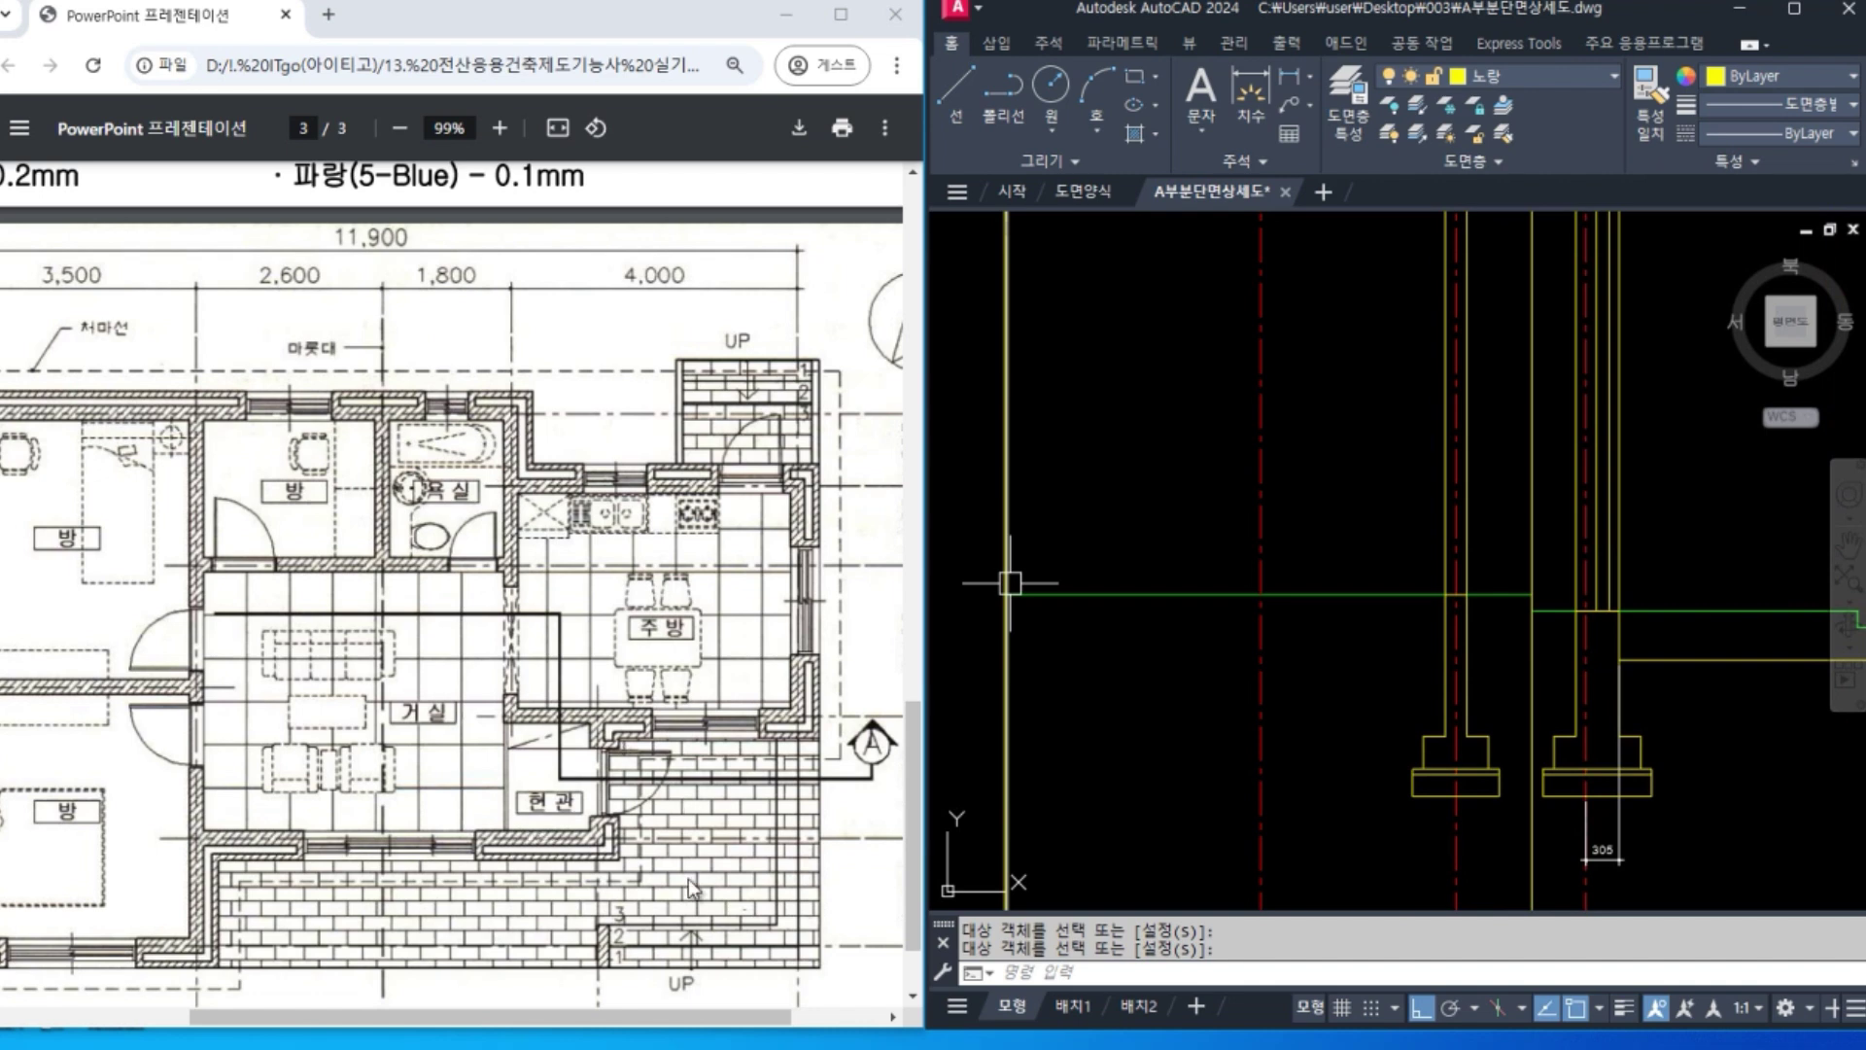
middle_click_drag(1333, 677, 1338, 674)
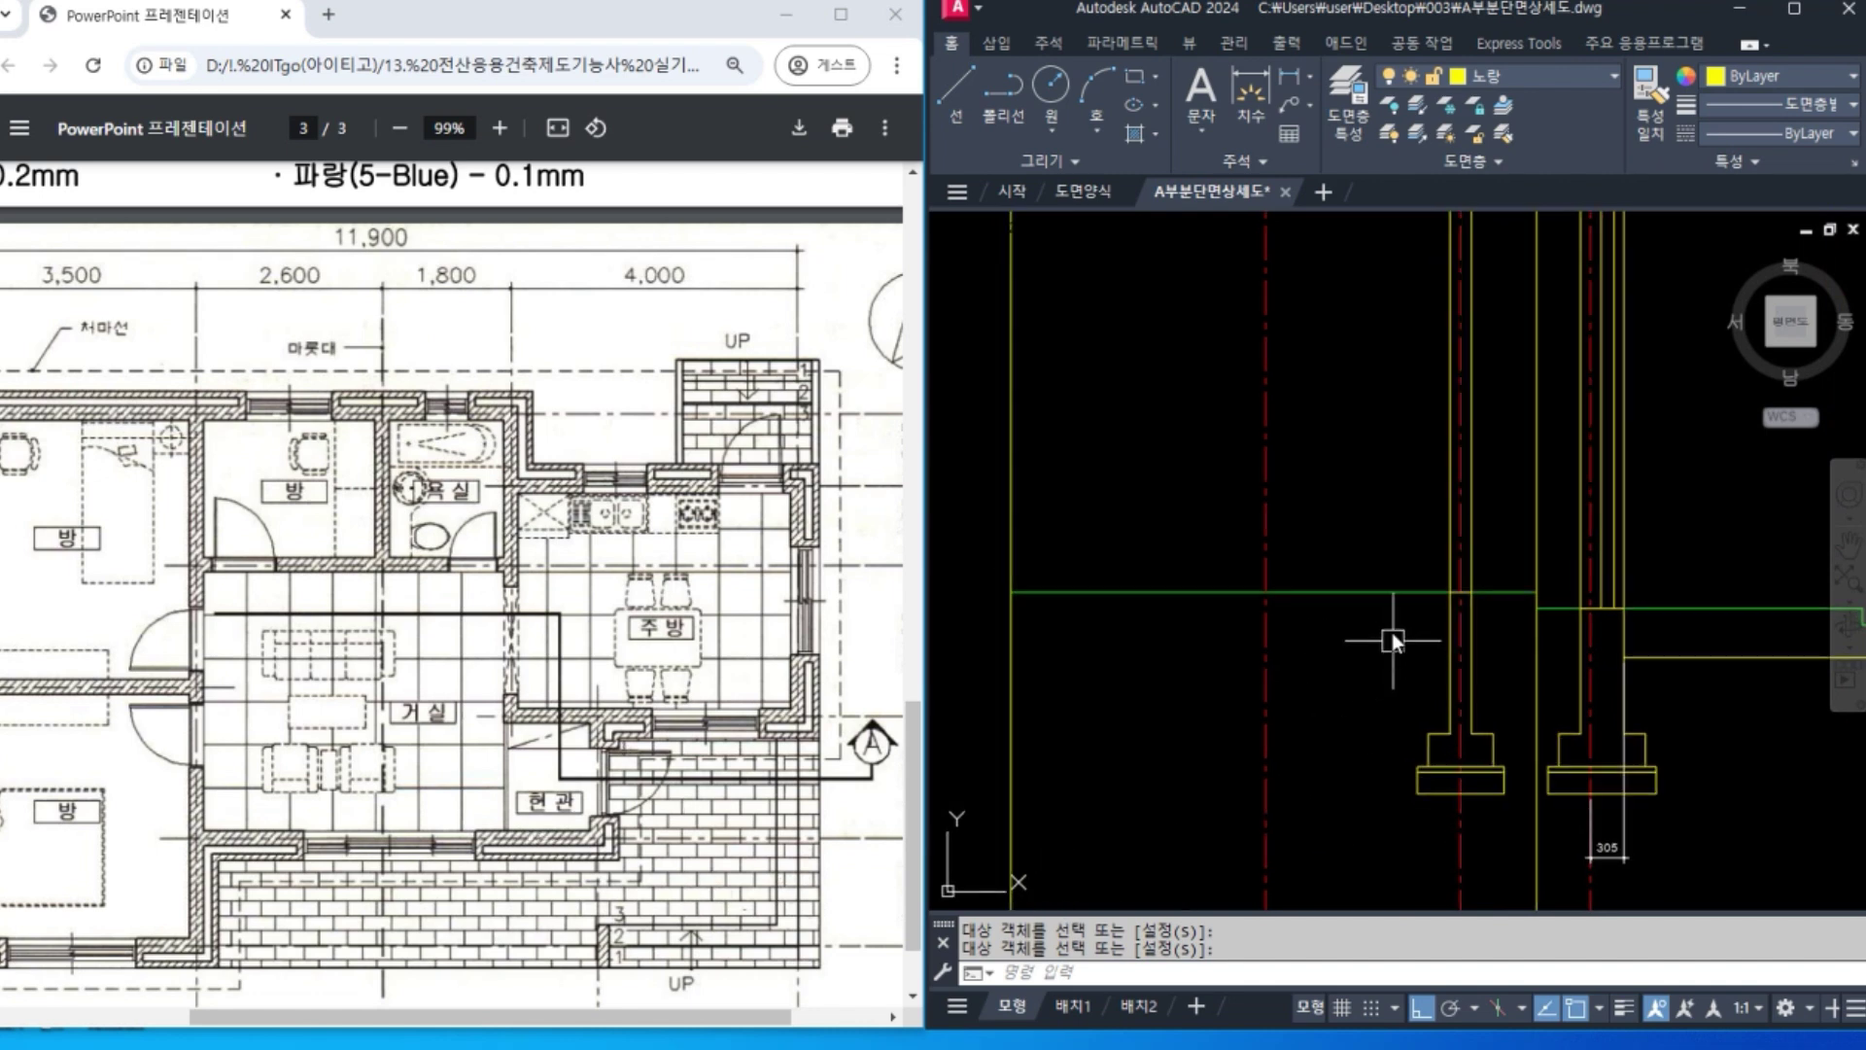
type("o")
key("Return")
type("30")
key("Return")
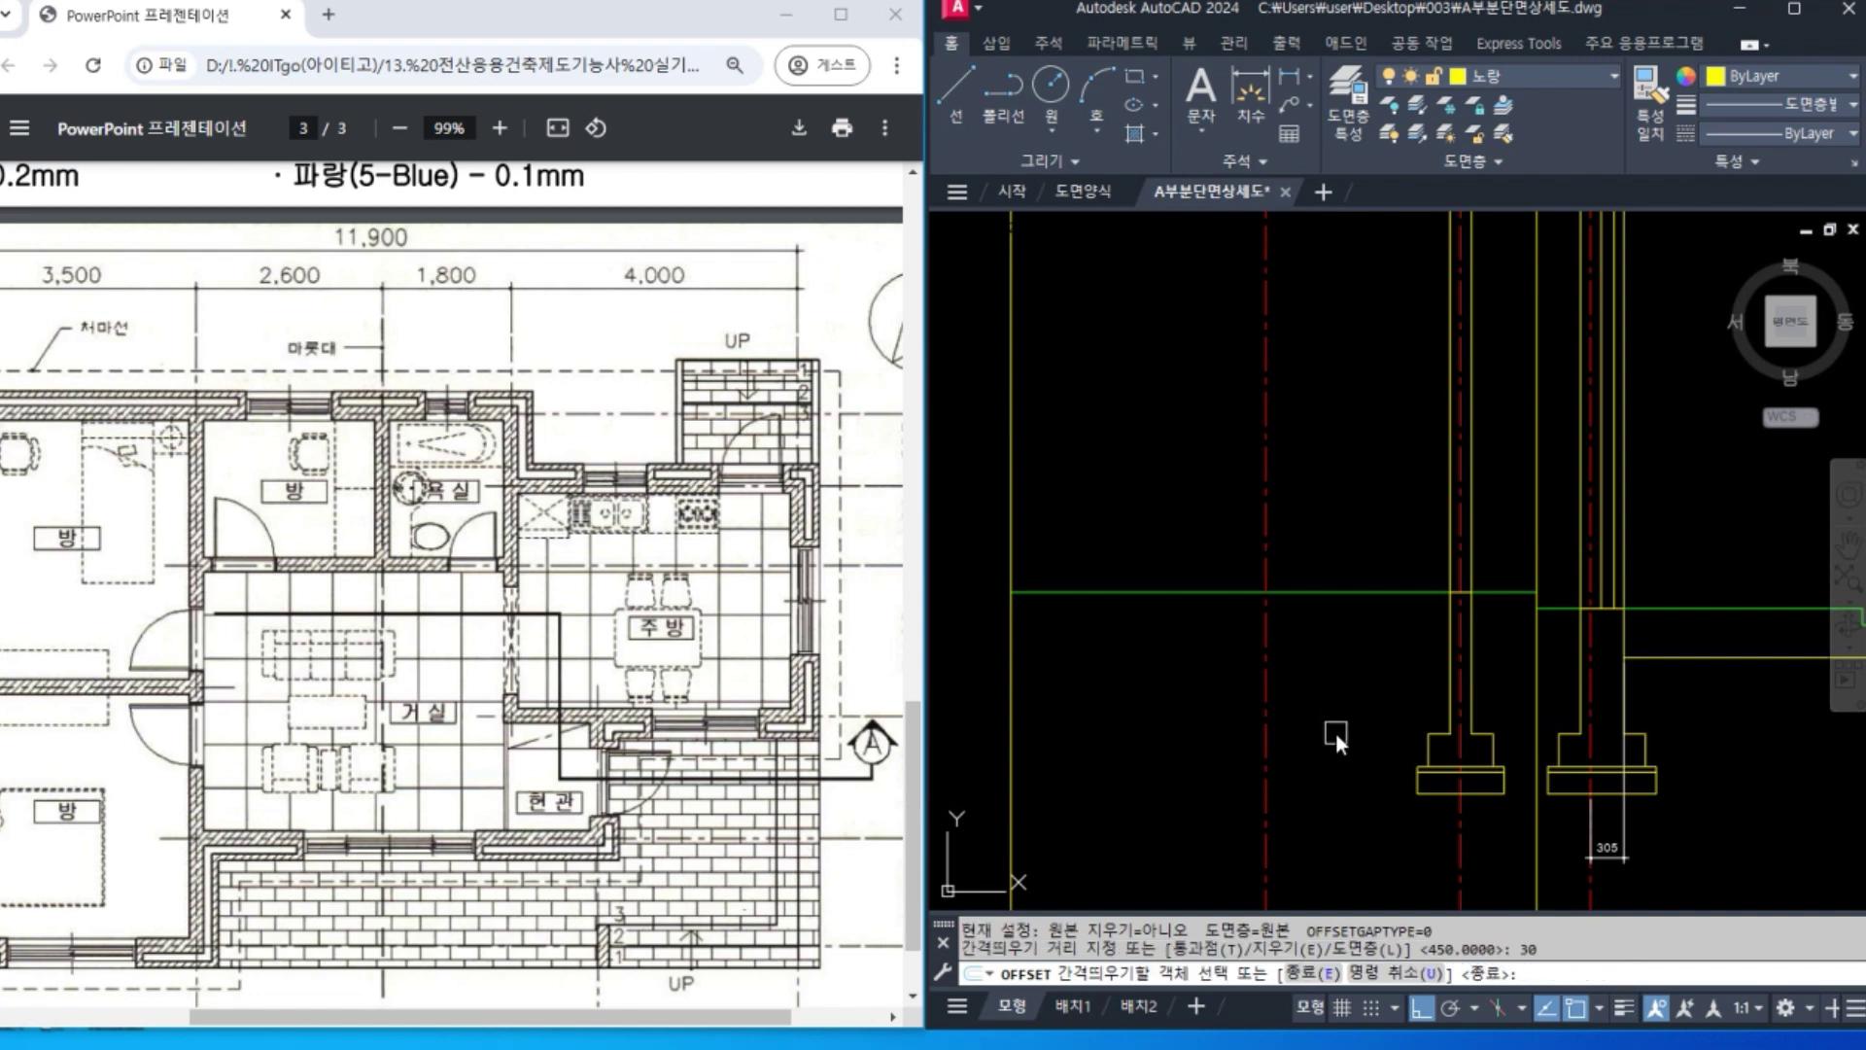
left_click(1356, 593)
left_click(1361, 644)
left_click(1514, 594)
left_click(1515, 626)
key("Return")
Match the two floor lines offset by 30 to the left wall line's yellow properties.
scroll(1411, 643, "up", 4)
scroll(1411, 643, "up", 2)
type("ma")
key("Return")
left_click(1581, 522)
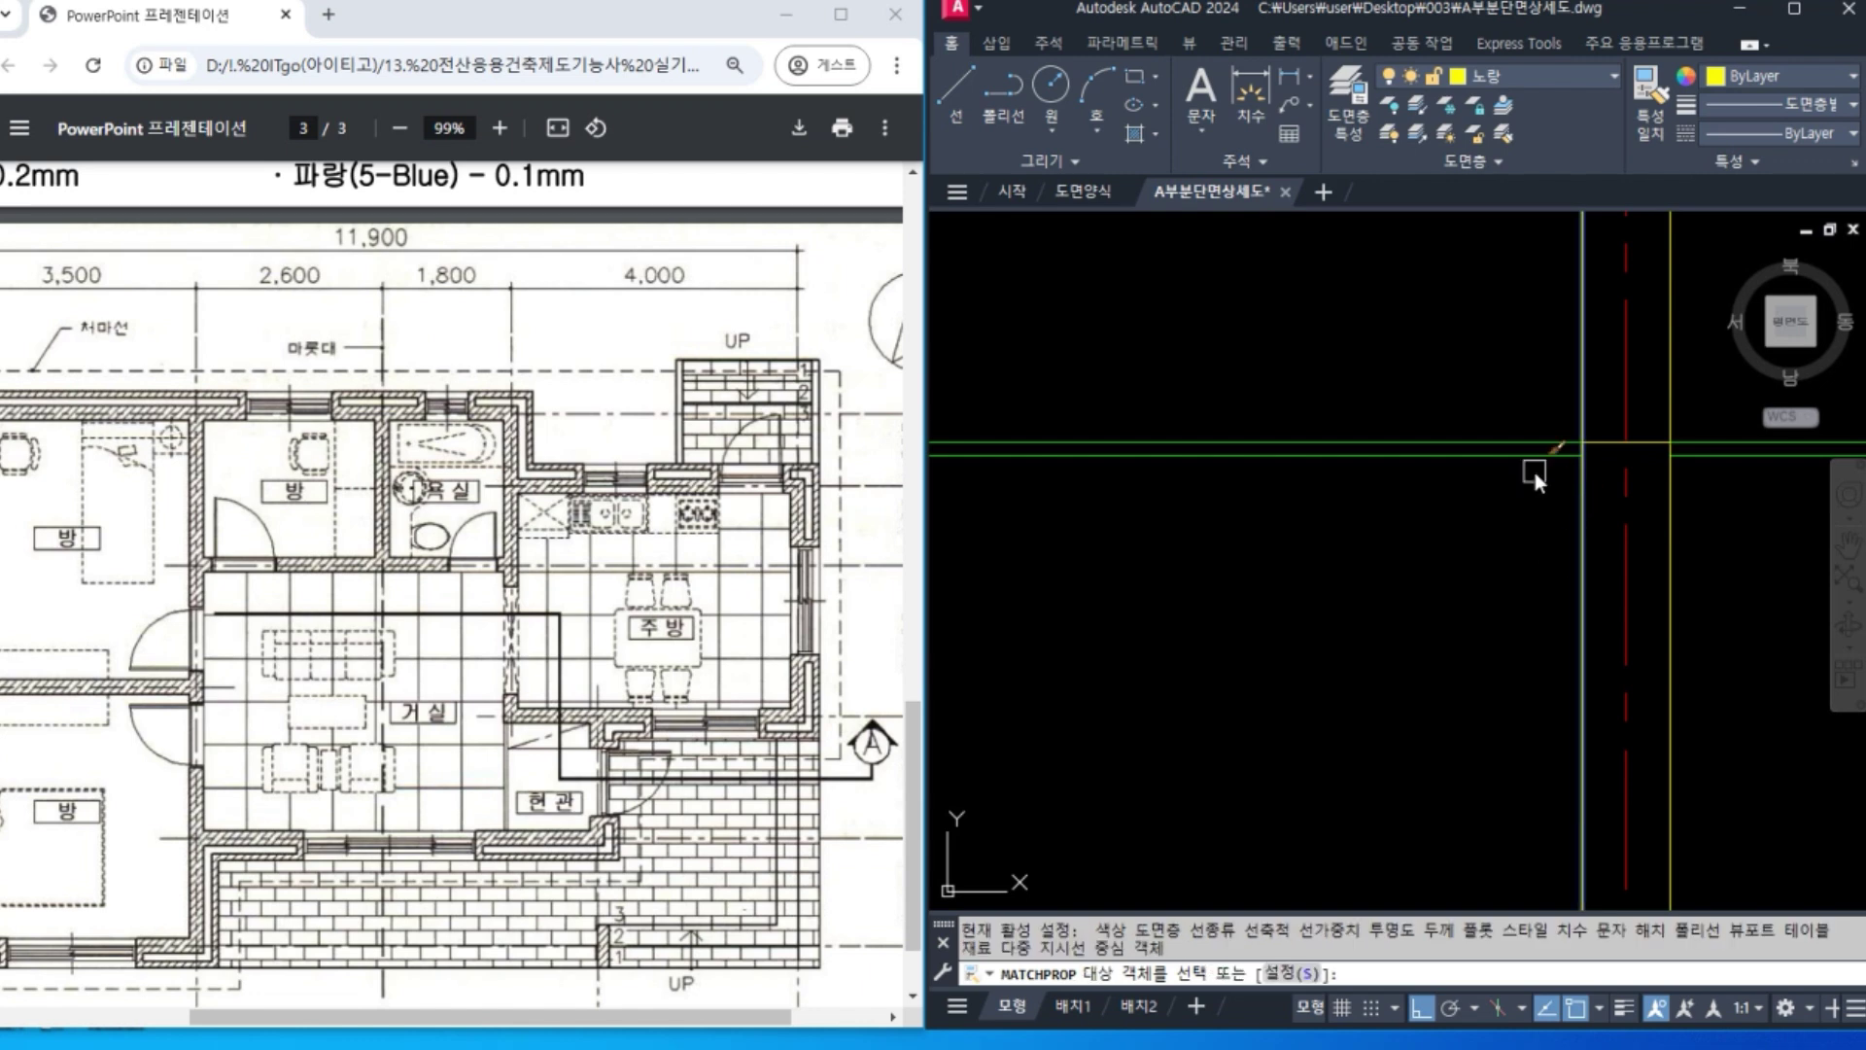
left_click(1532, 456)
left_click(1733, 466)
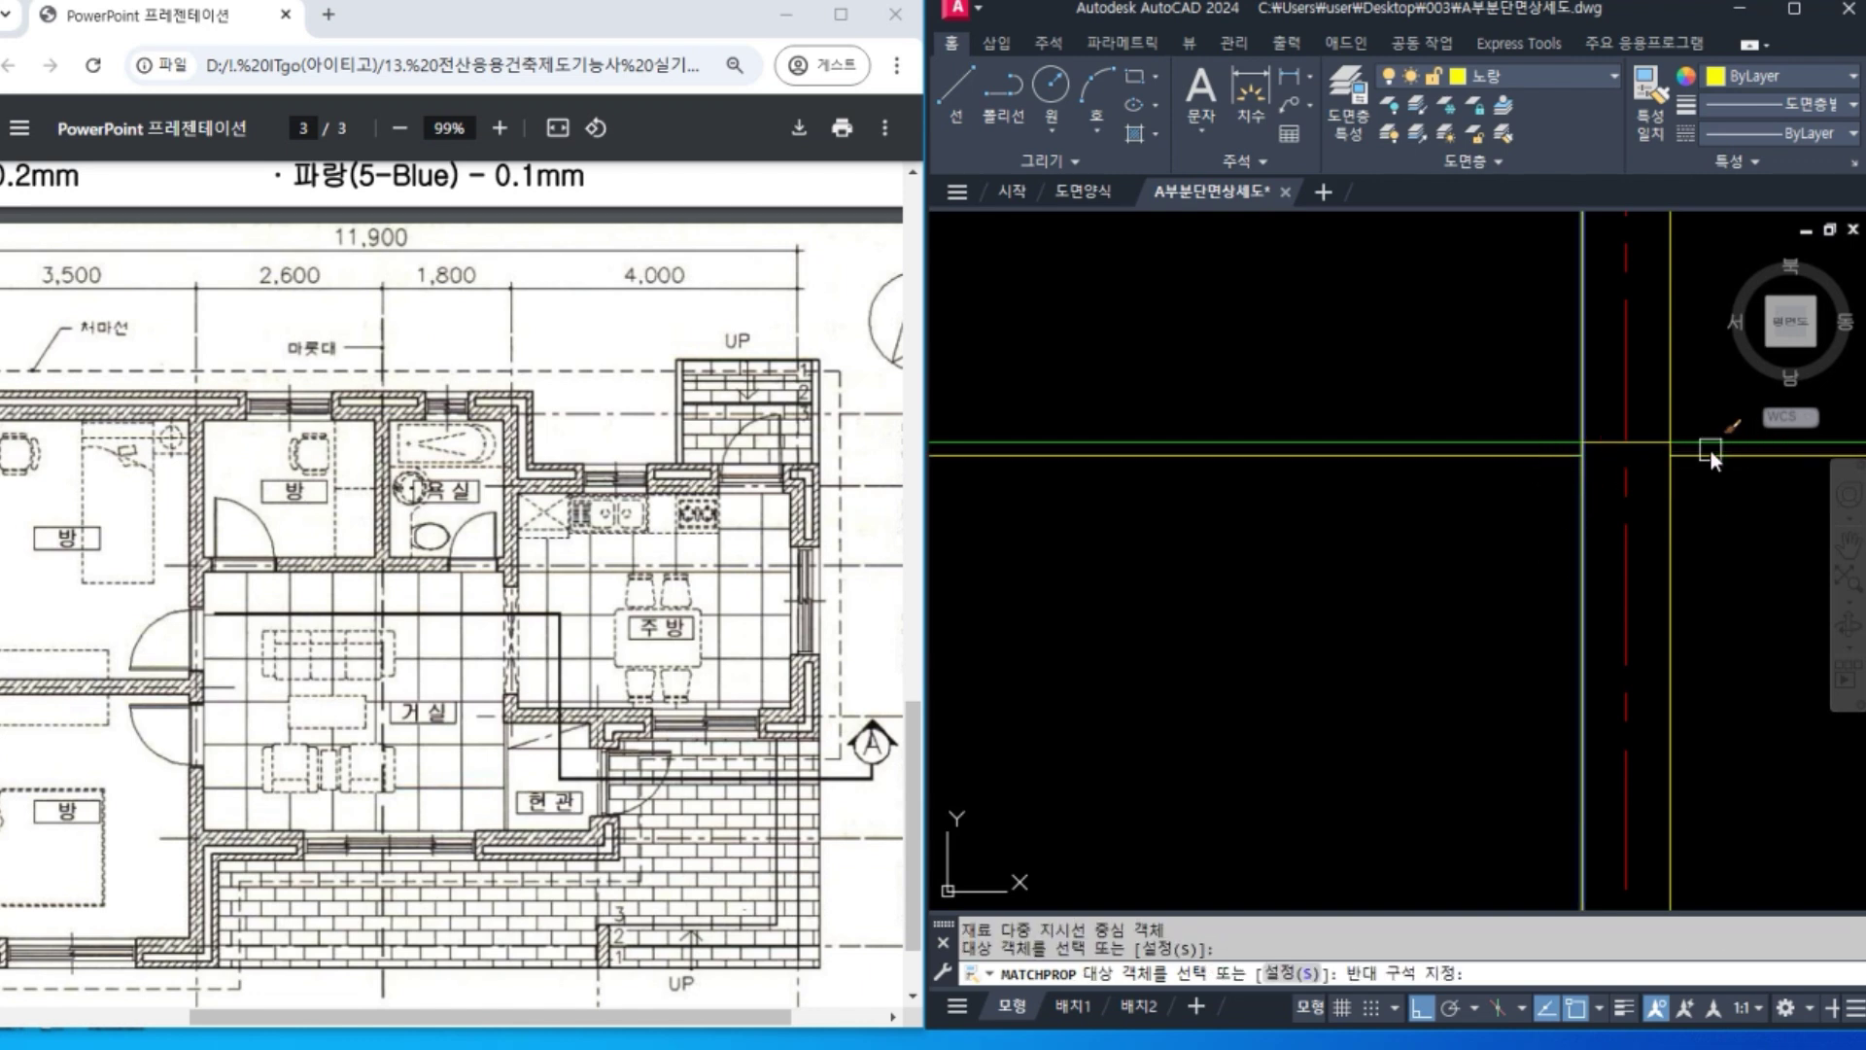
left_click(1711, 451)
key("Return")
Offset the yellow floor finish lines on both sides of the left wall 80 downward.
scroll(1684, 621, "down", 2)
middle_click_drag(1392, 686, 1311, 600)
type("o")
key("Return")
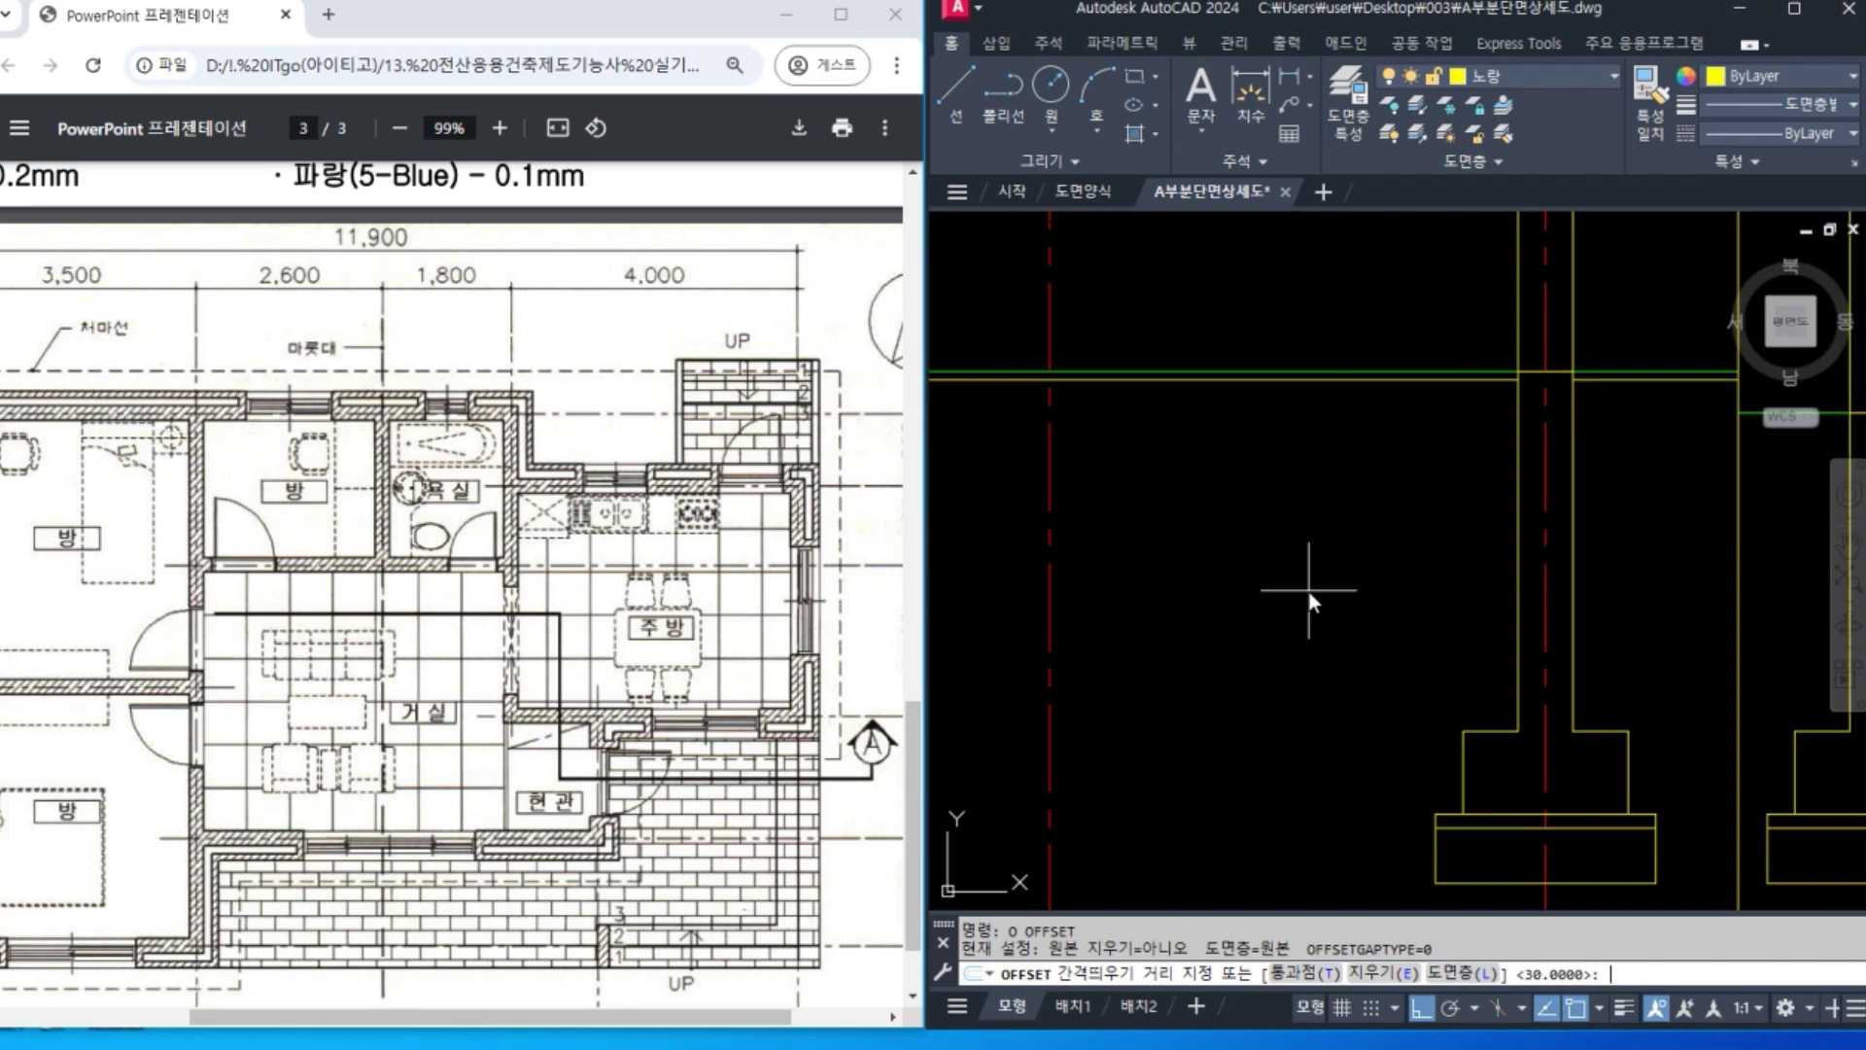
type("8")
key("Return")
left_click(1444, 382)
left_click(1618, 435)
left_click(1626, 375)
left_click(1629, 435)
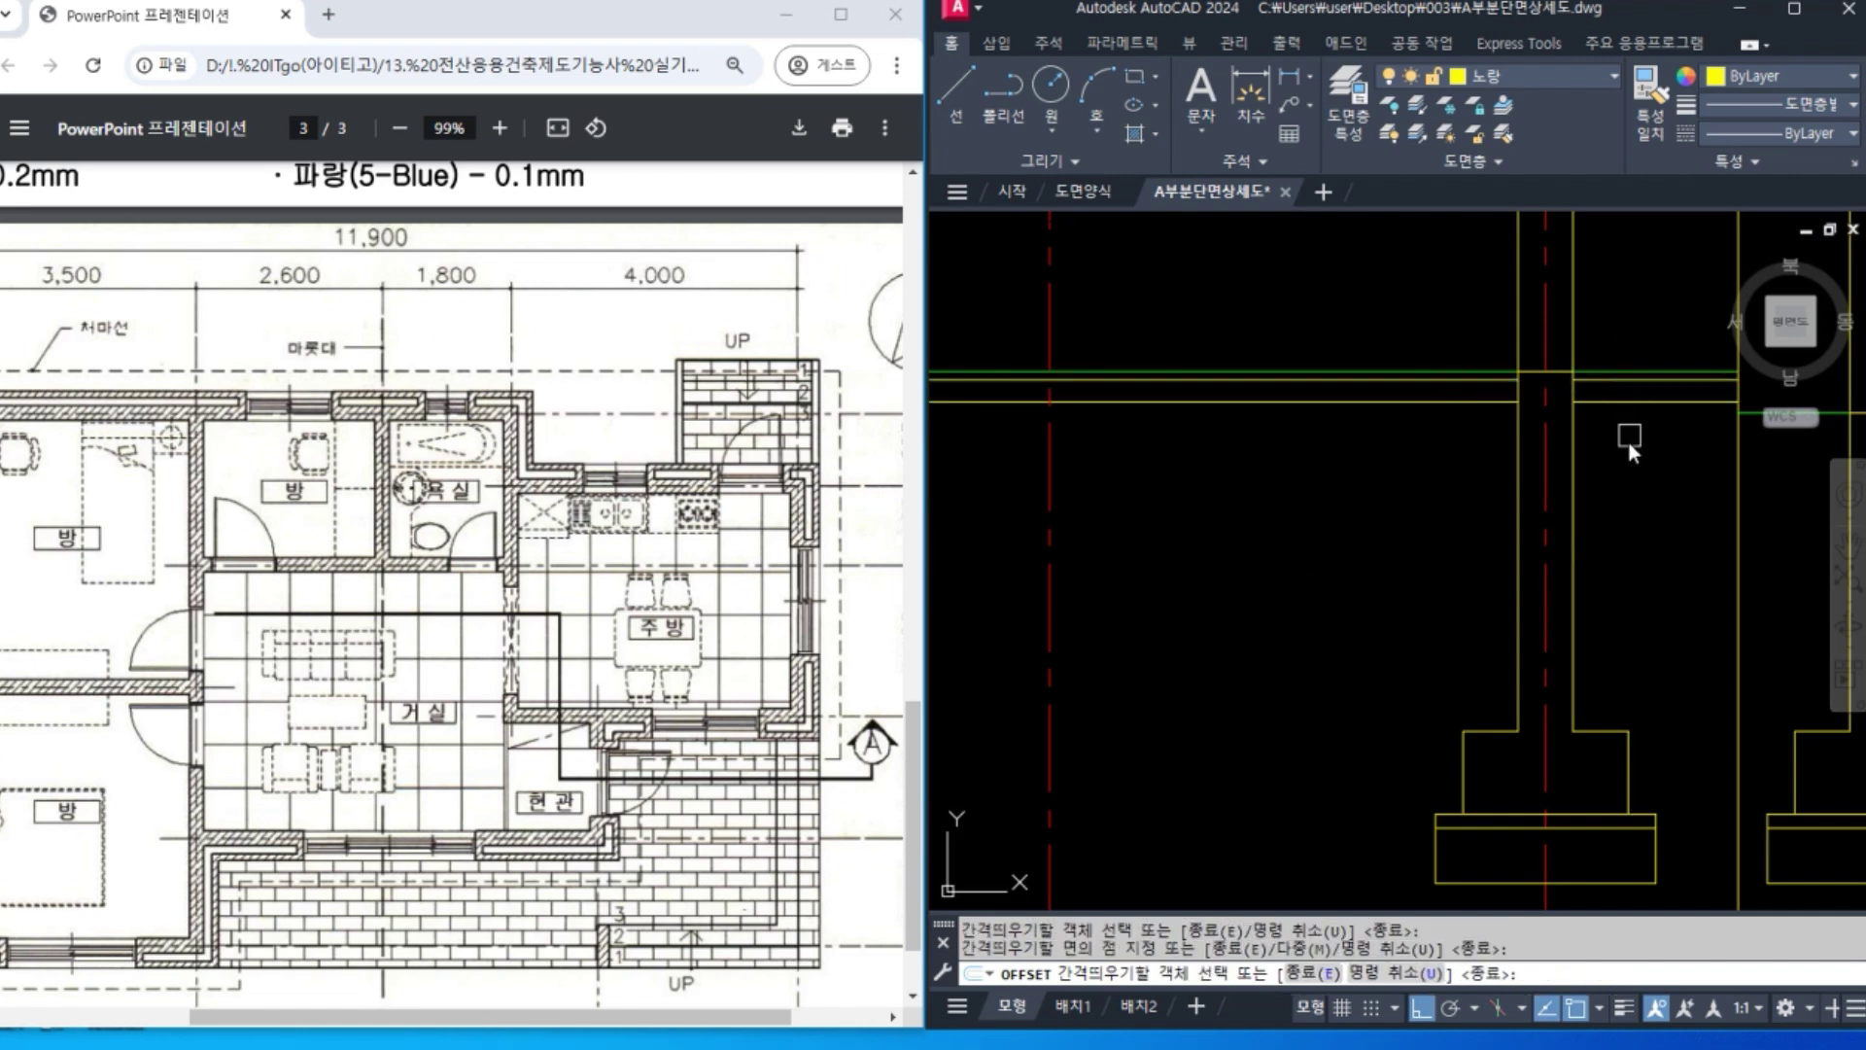
key("Return")
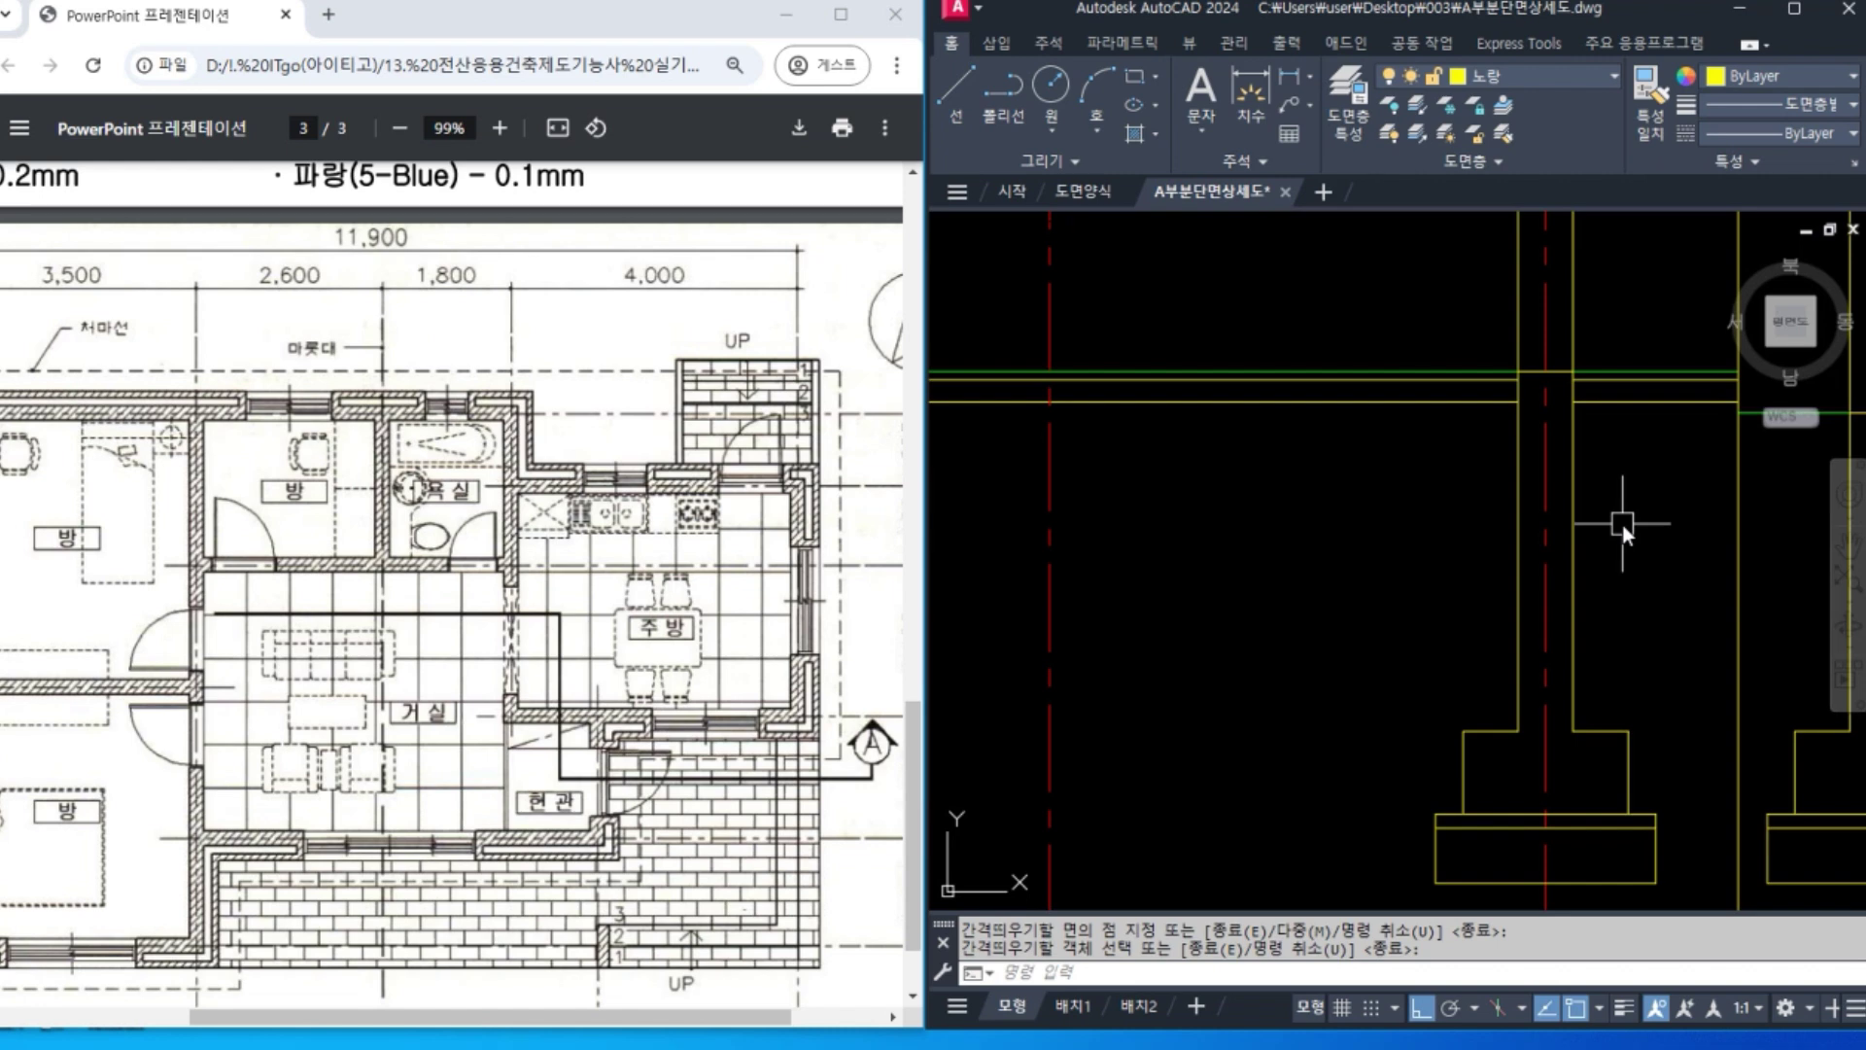
Offset the lowest floor lines on both sides of the left wall another 85 downward.
key("Return")
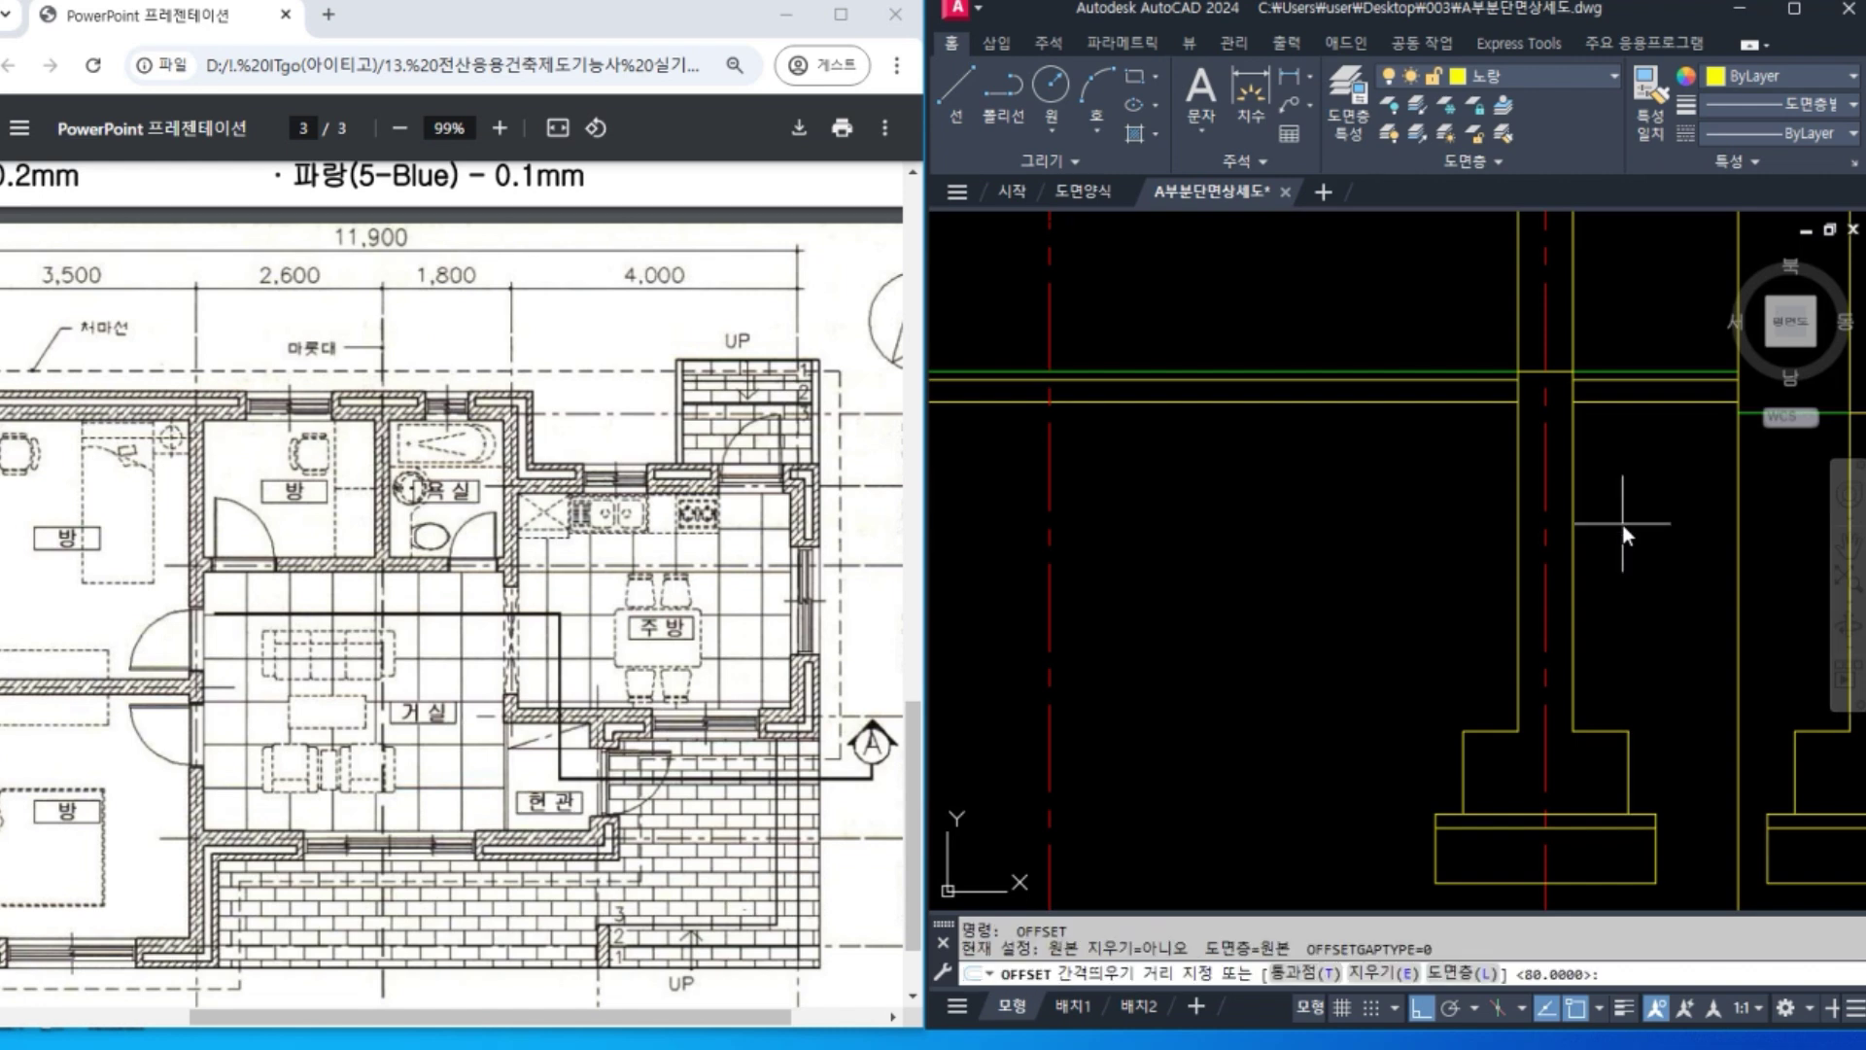
key("Return")
left_click(1497, 399)
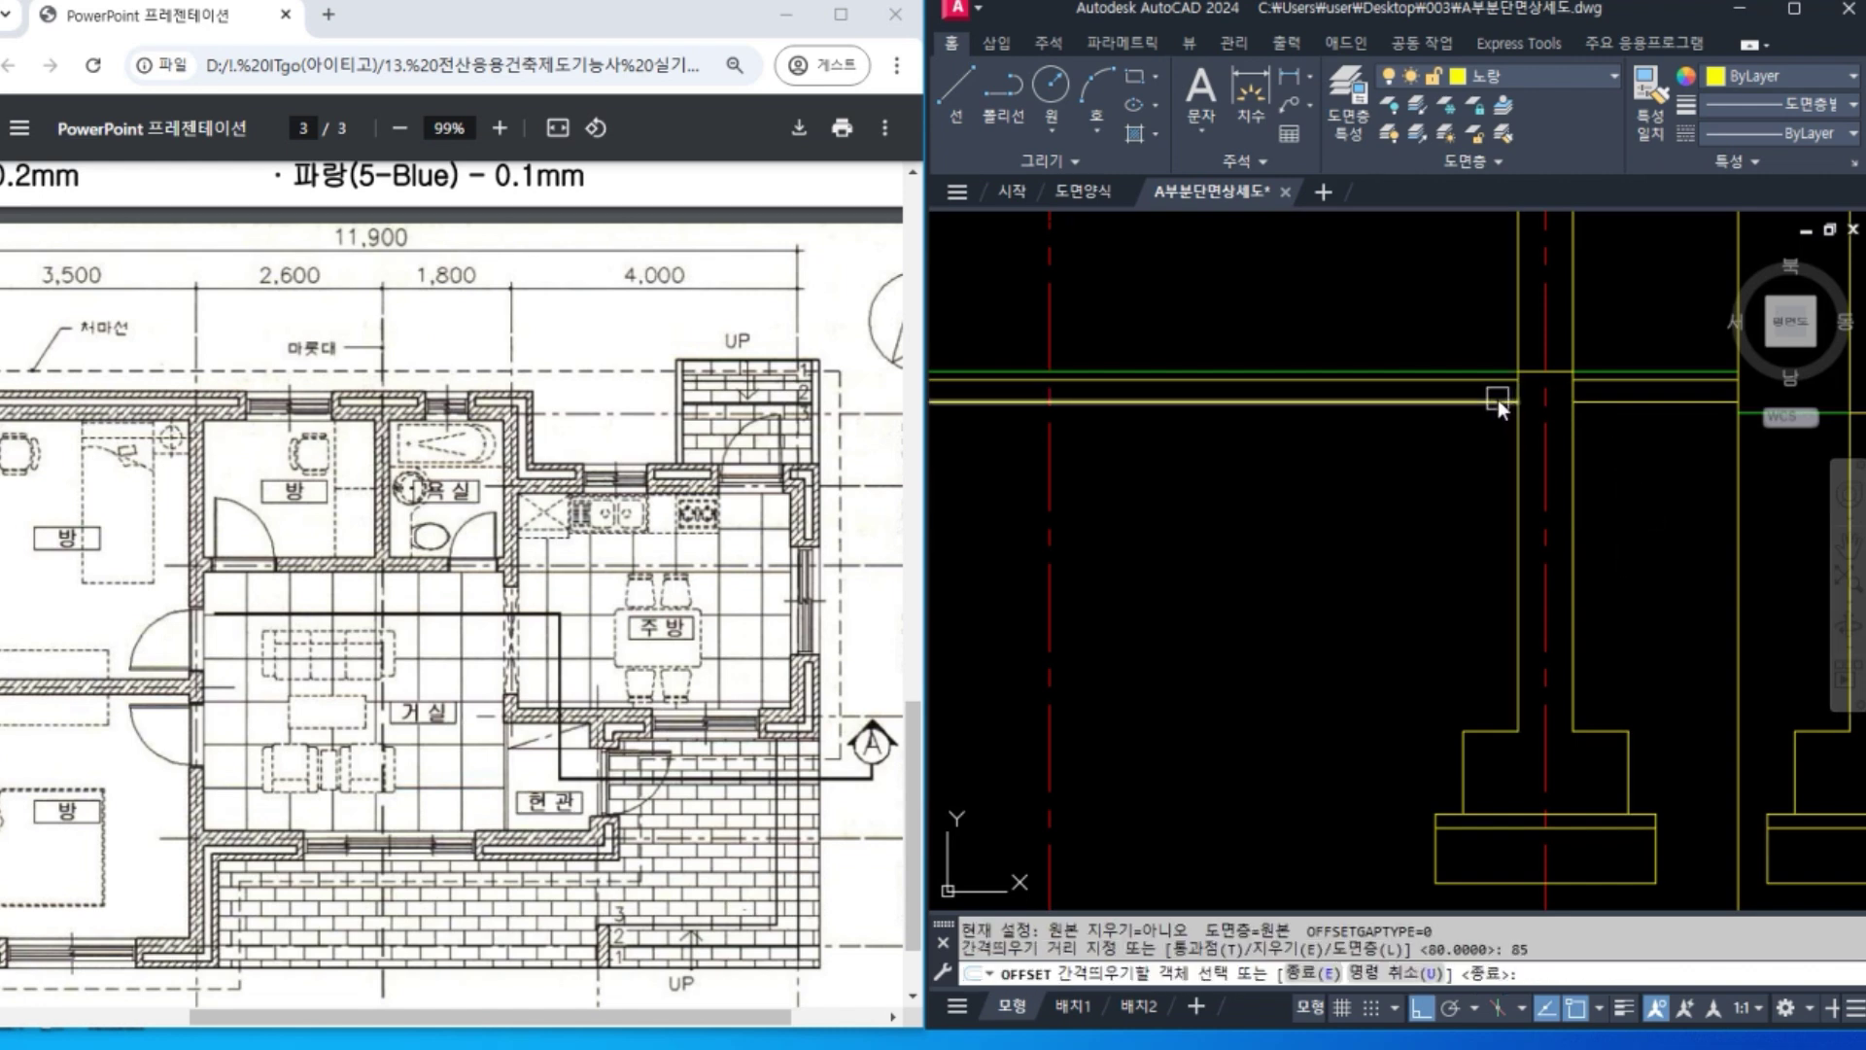
left_click(1467, 481)
left_click(1621, 402)
left_click(1641, 461)
key("Return")
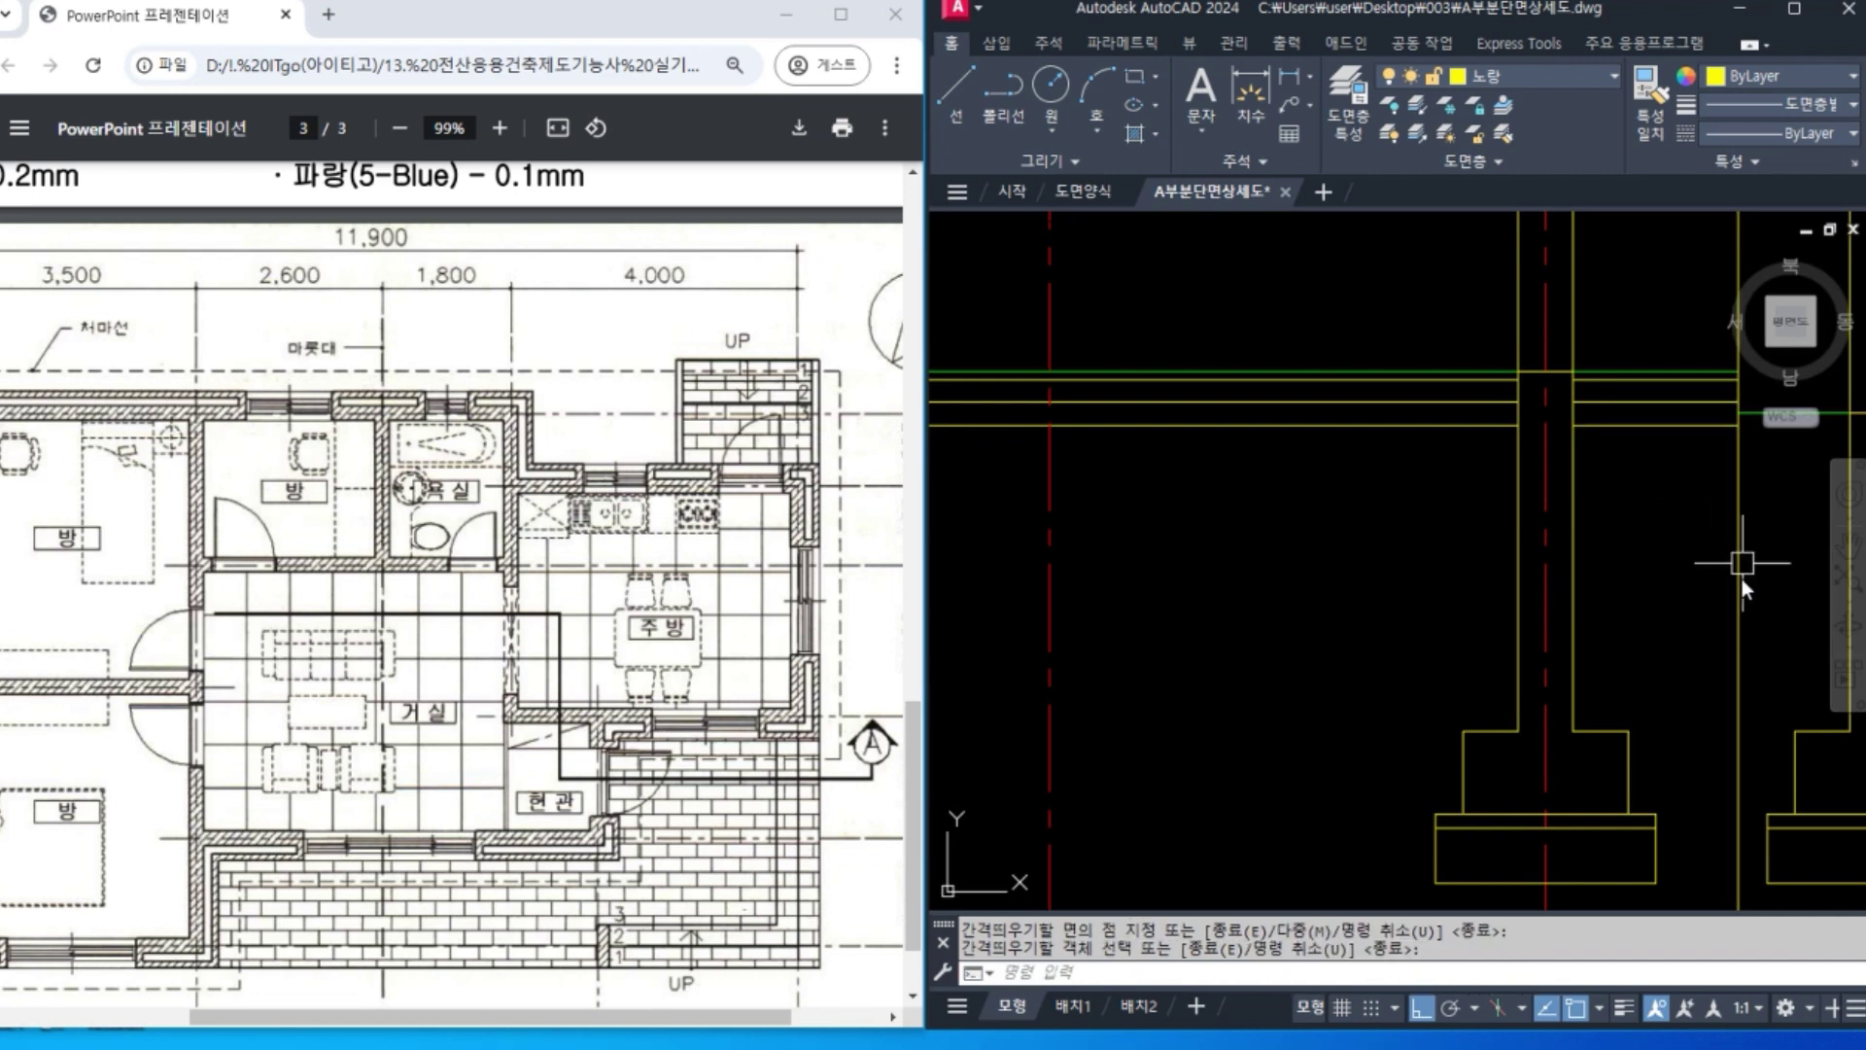
Offset the lowest floor lines on both sides of the left wall 150 downward for the slab's underside.
key("Return")
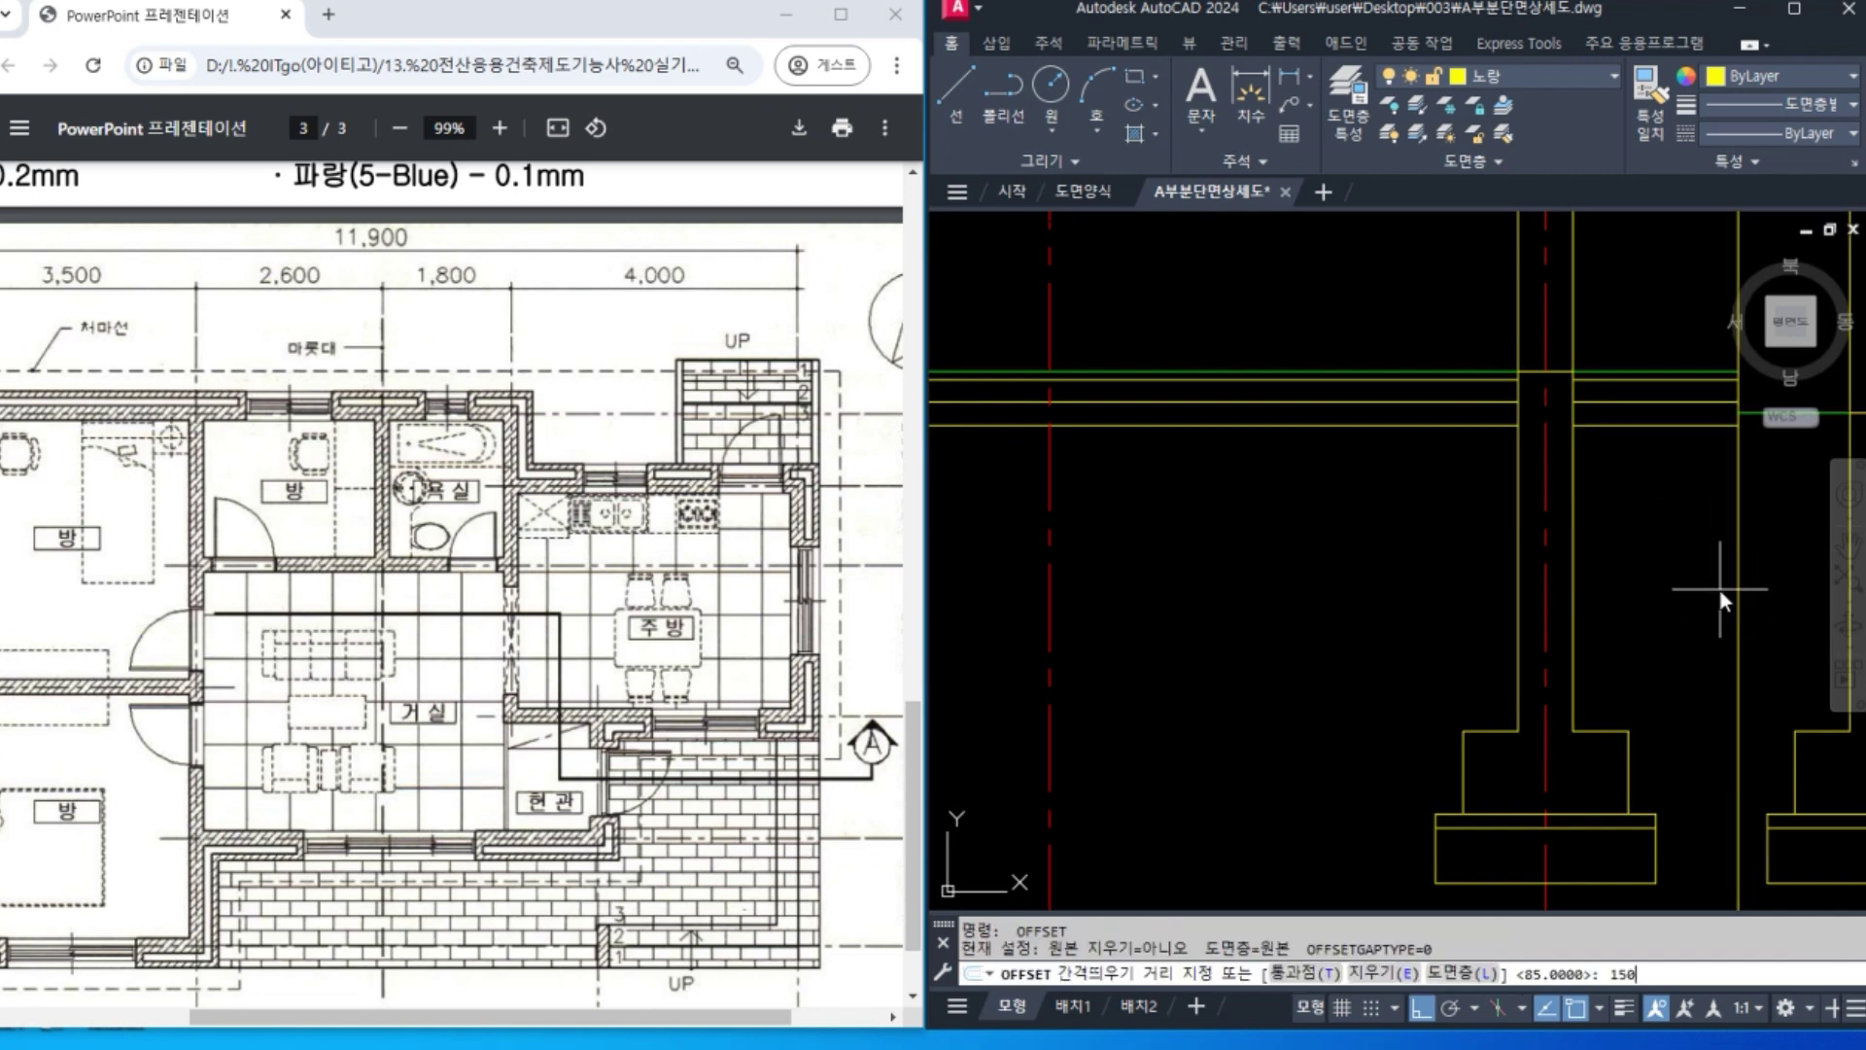
type("150")
key("Return")
left_click(1484, 425)
left_click(1609, 478)
left_click(1616, 425)
left_click(1618, 433)
key("Return")
Trim both faces of the left wall between the slab's upper and lower lines.
type("tr")
key("Return")
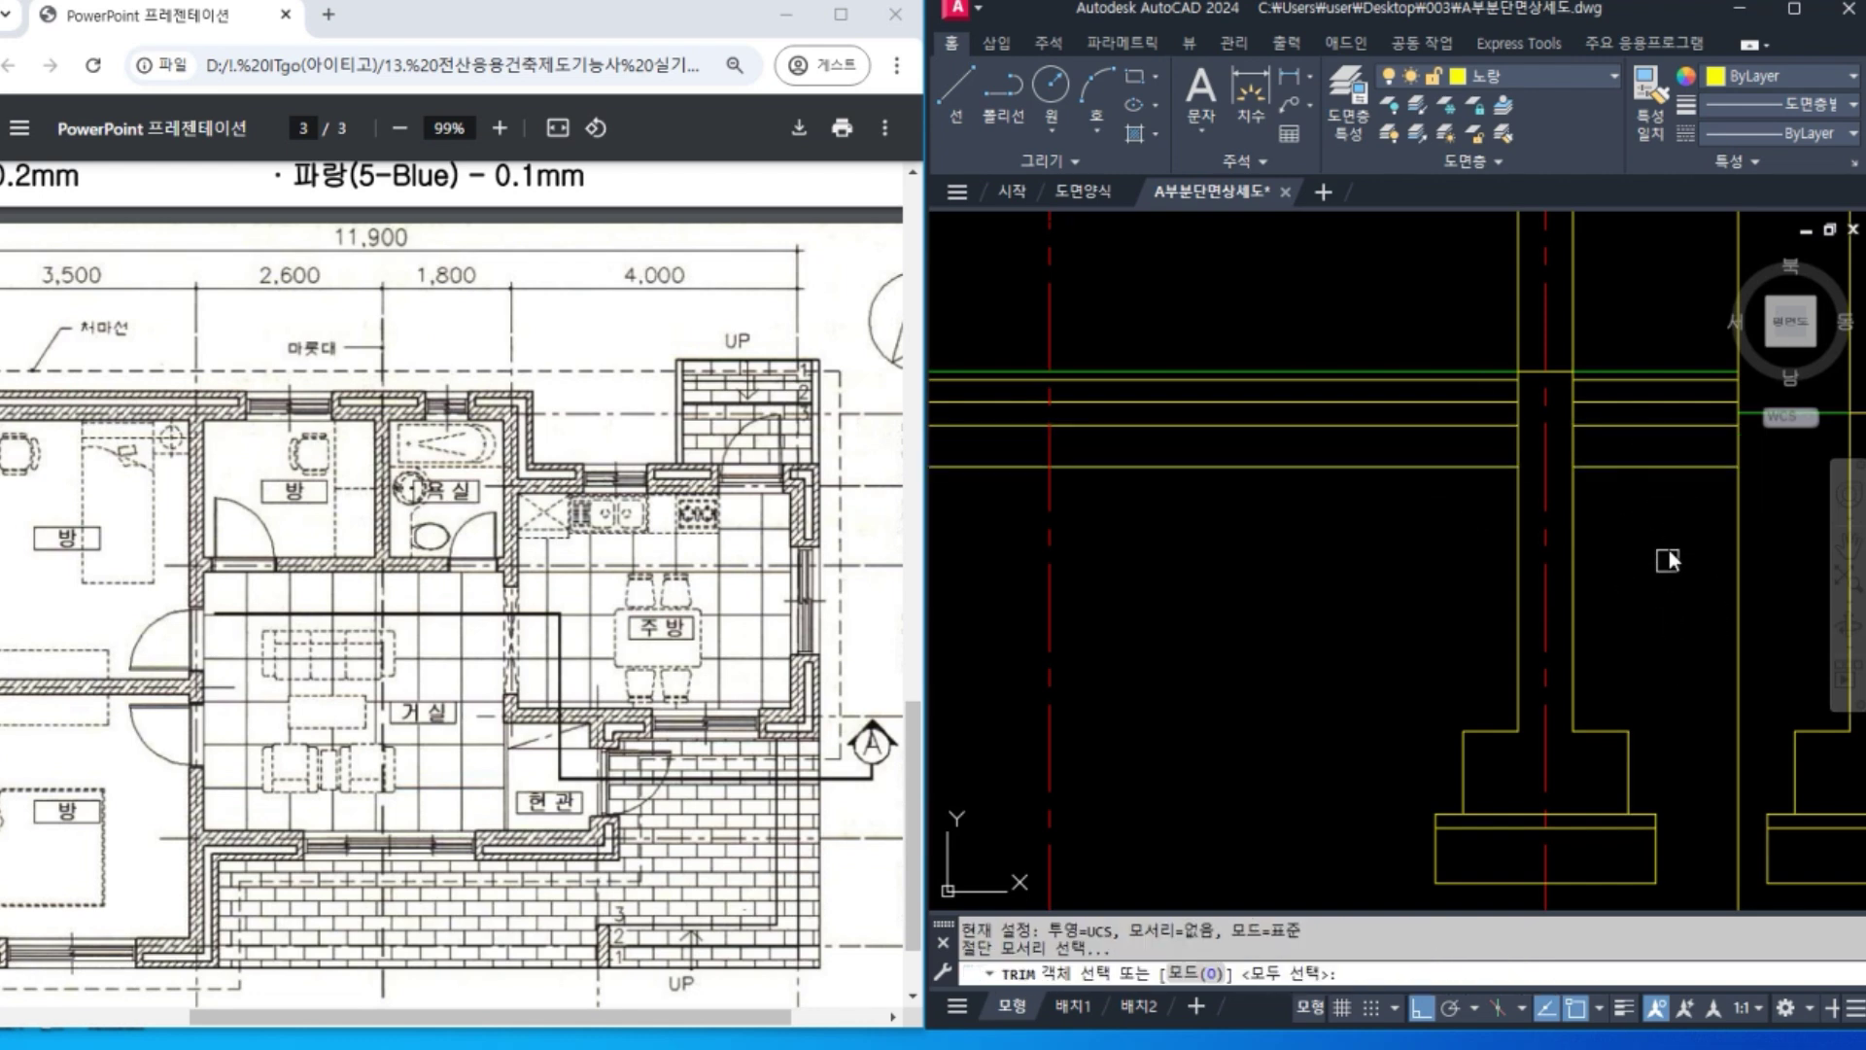
left_click(1583, 444)
left_click(1515, 447)
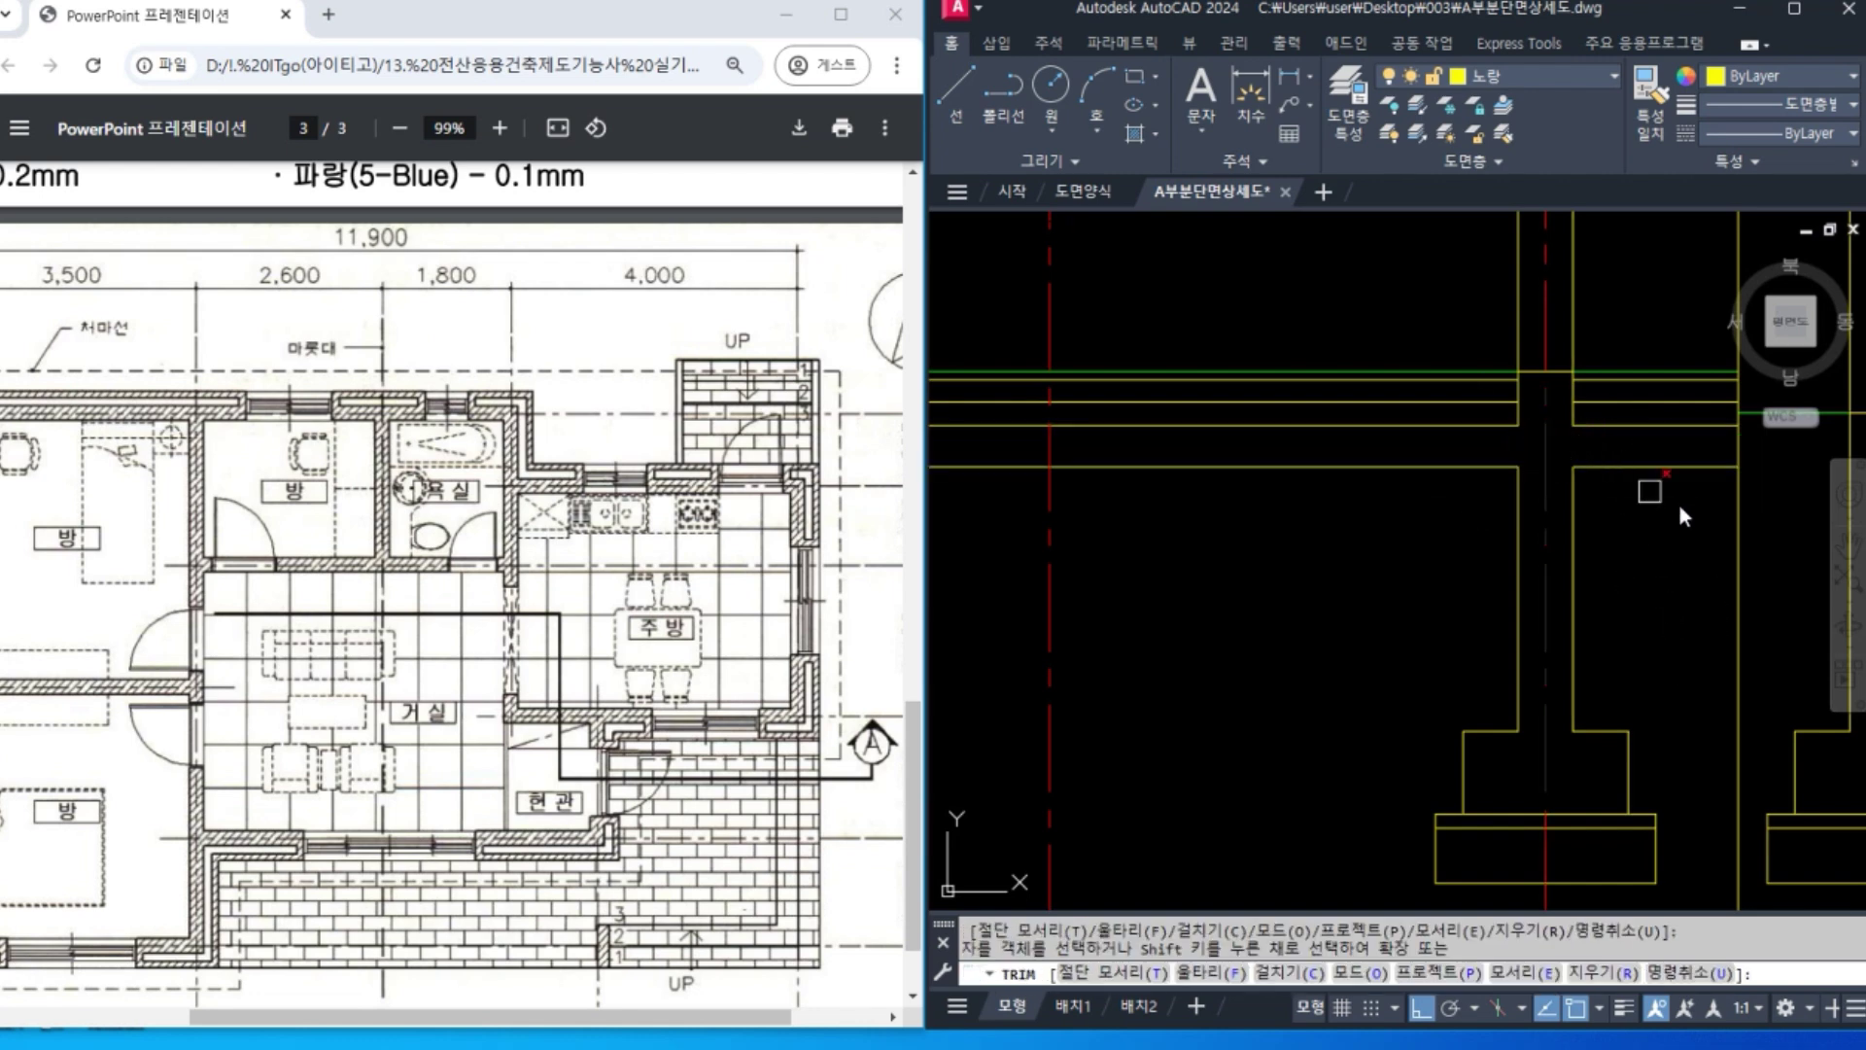
key("Return")
scroll(1641, 609, "down", 4)
middle_click_drag(1642, 609, 1423, 604)
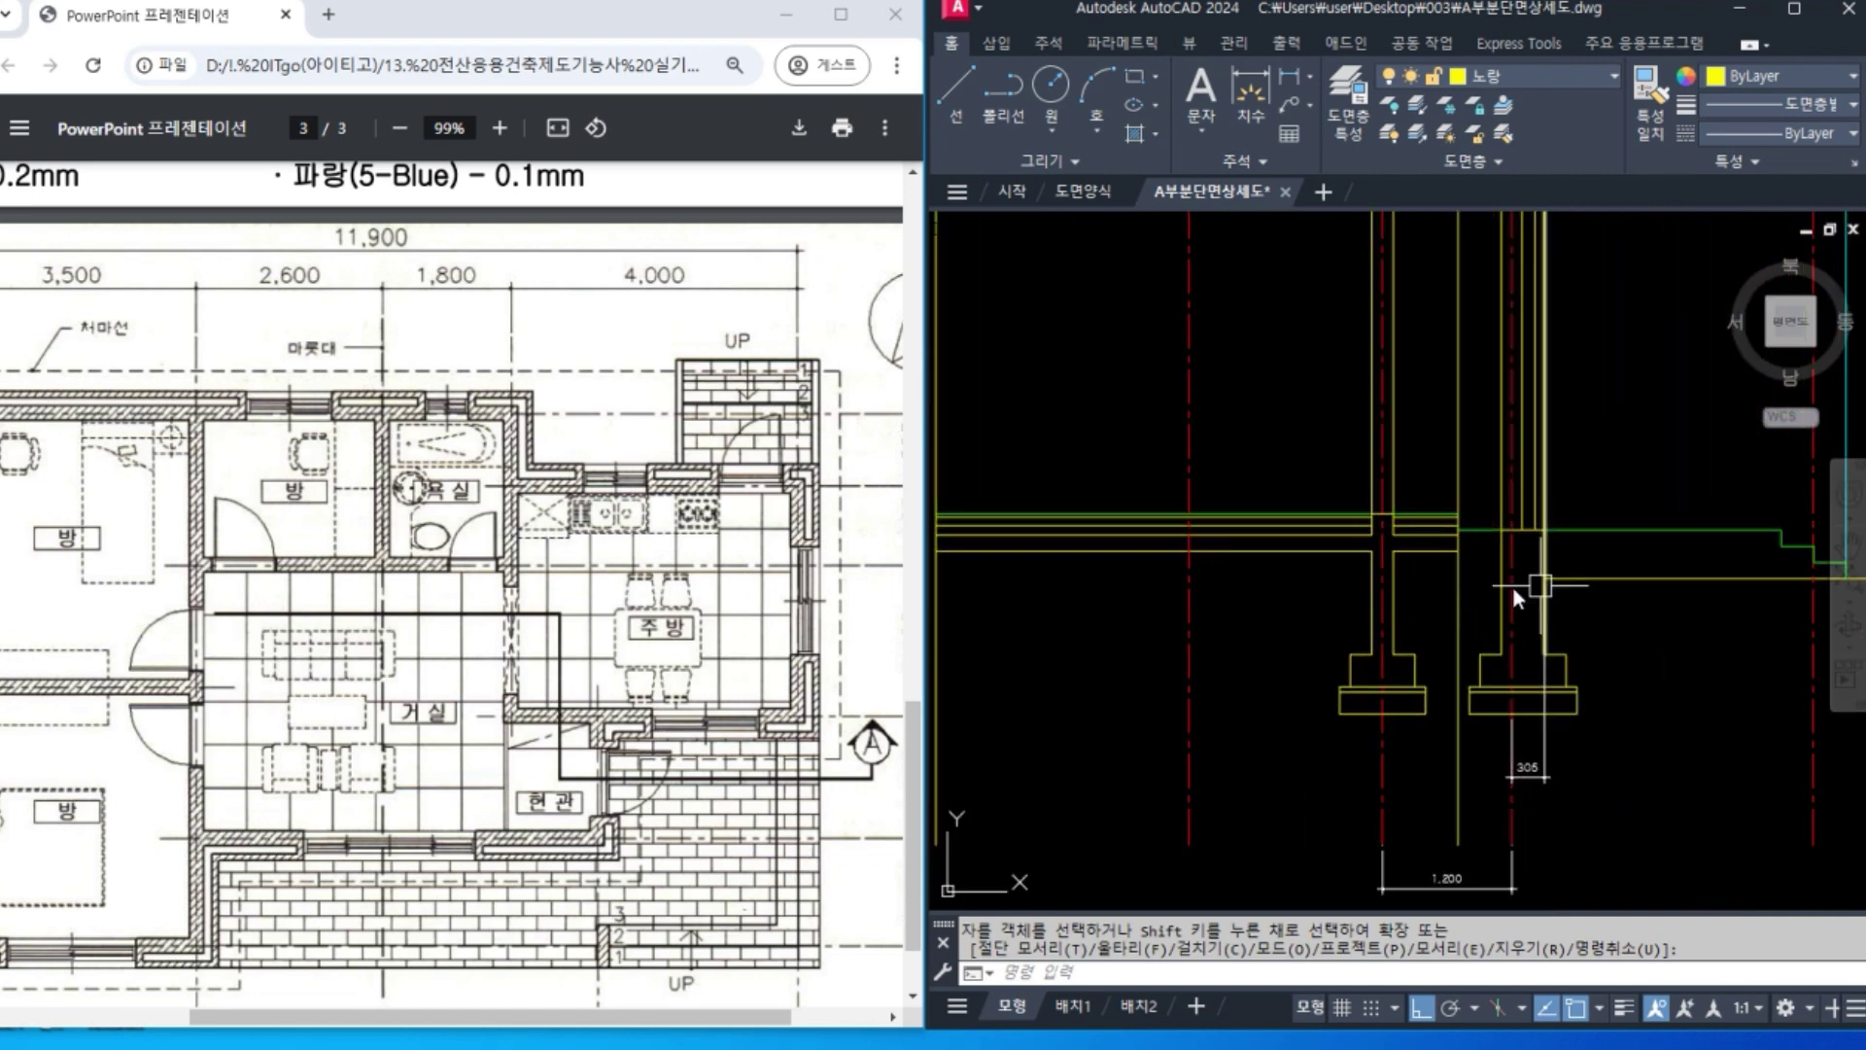
scroll(1468, 567, "up", 3)
middle_click_drag(1604, 605, 1264, 574)
middle_click_drag(1443, 538, 1606, 547)
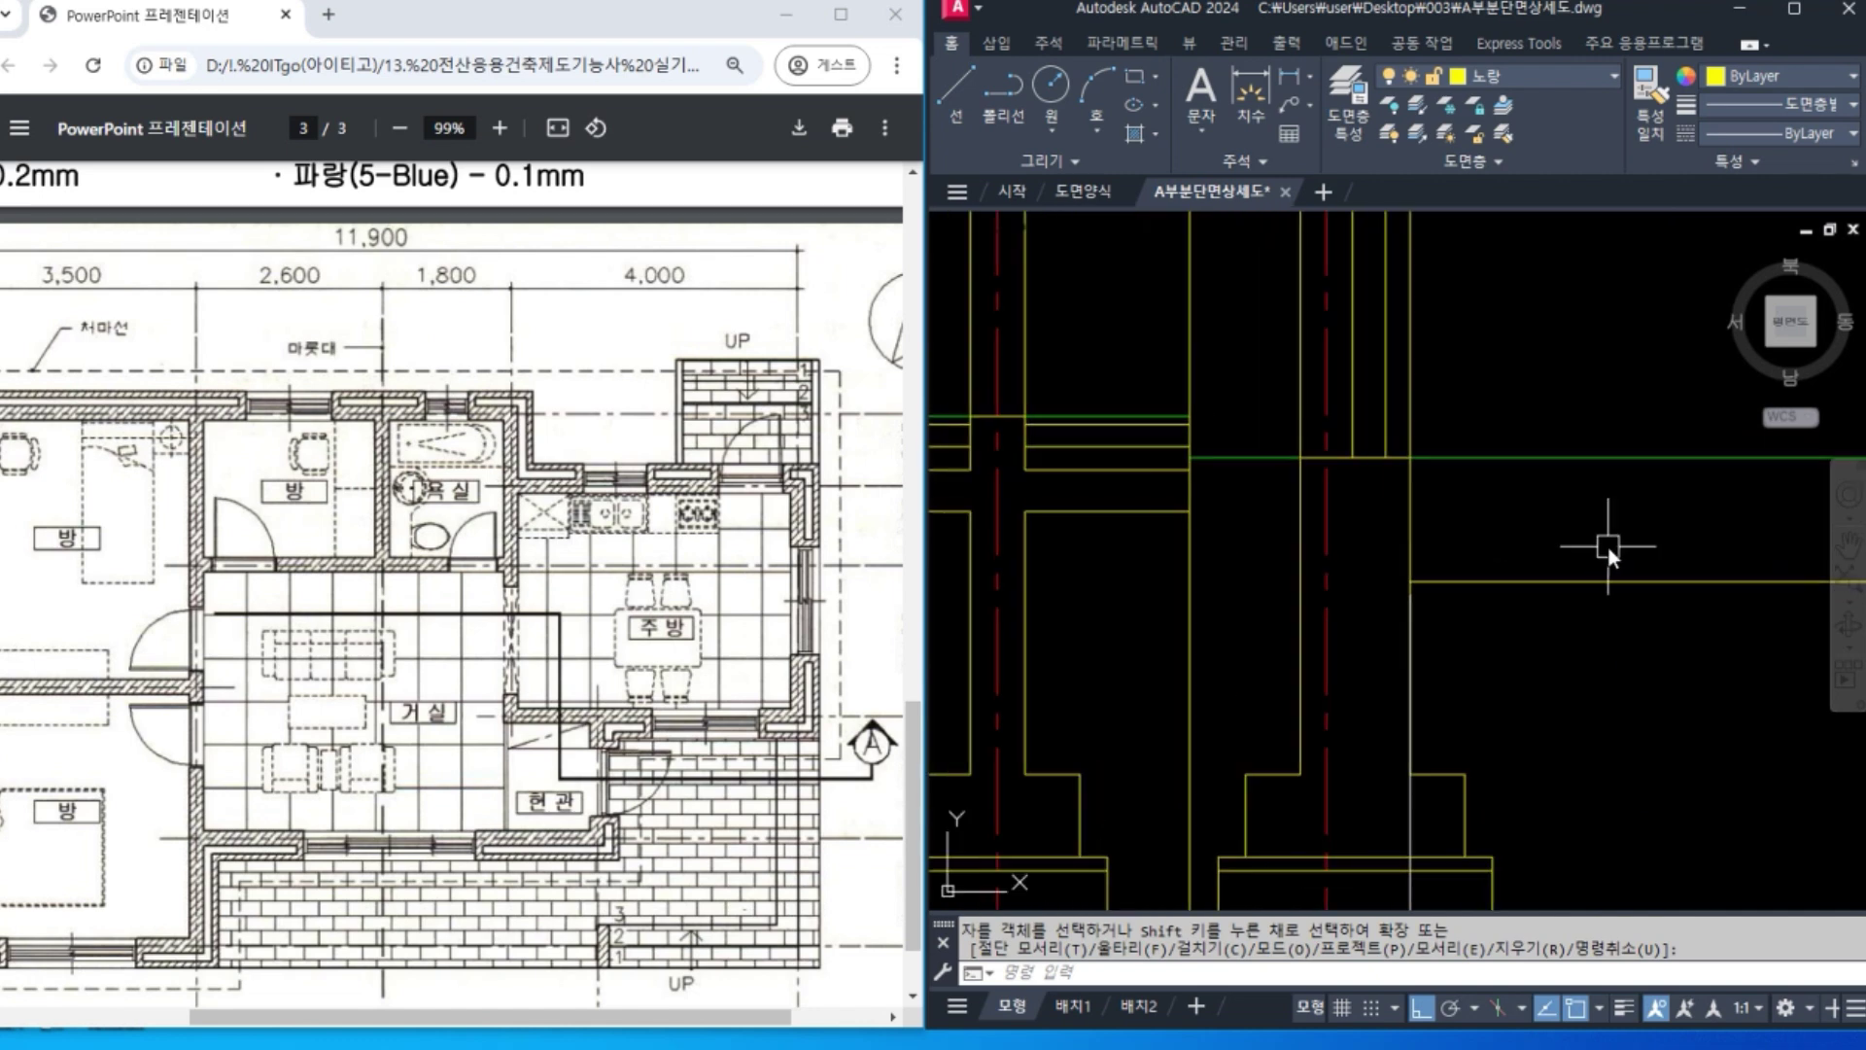
type("o")
key("space")
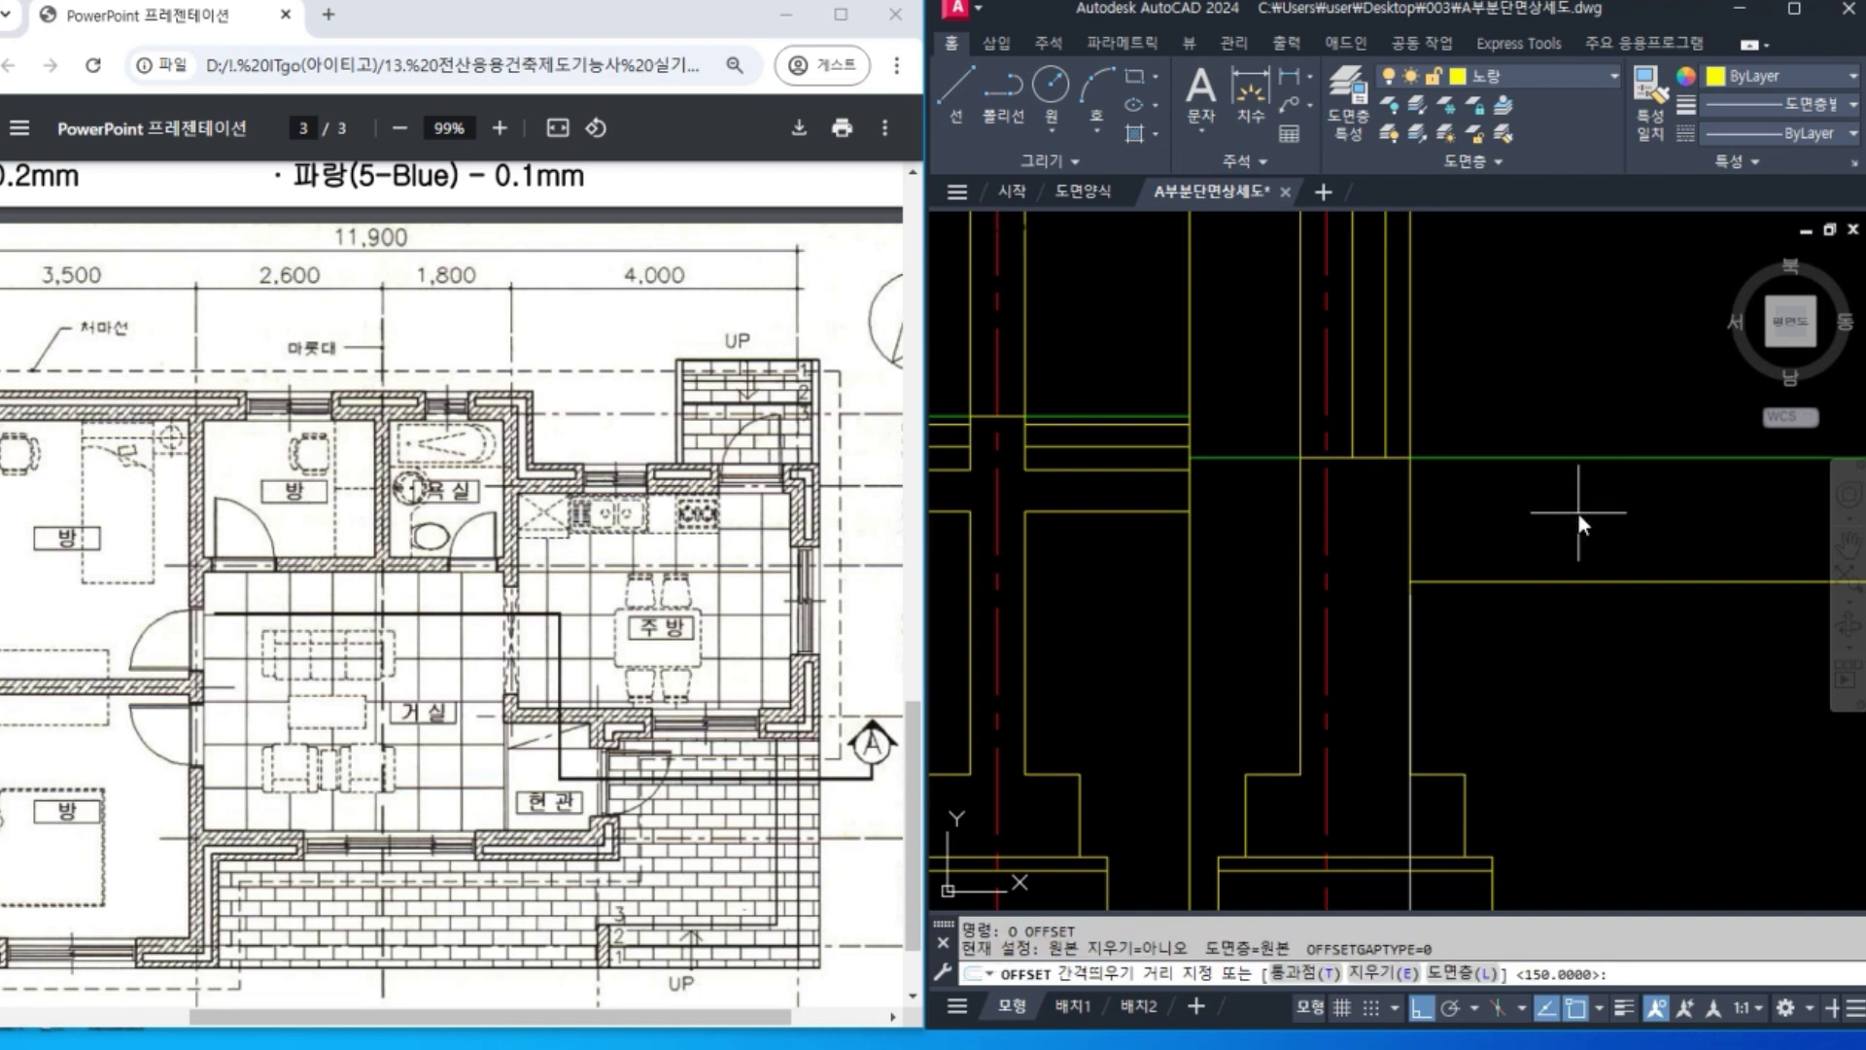
key("Escape")
middle_click_drag(1549, 575, 1445, 547)
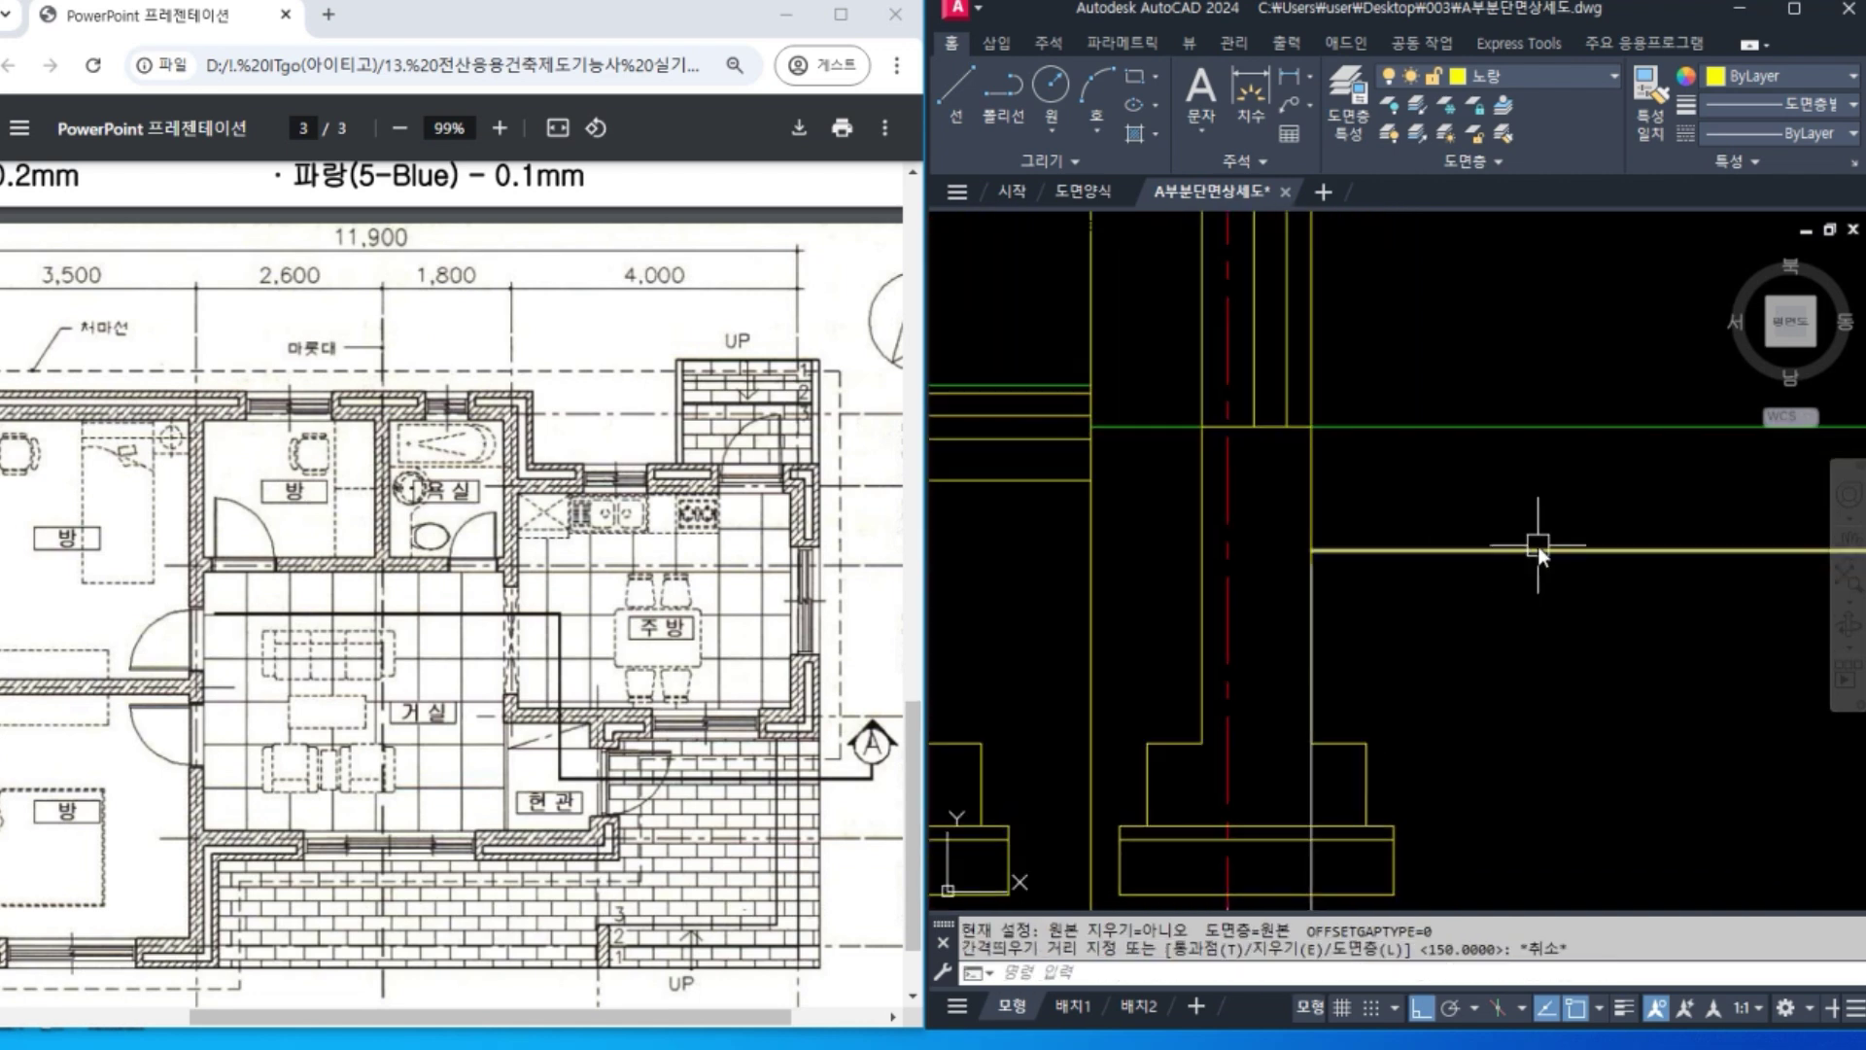
Draw a horizontal line continuing the slab's top from the floor level change past the right wall toward the entrance steps.
type("l")
key("space")
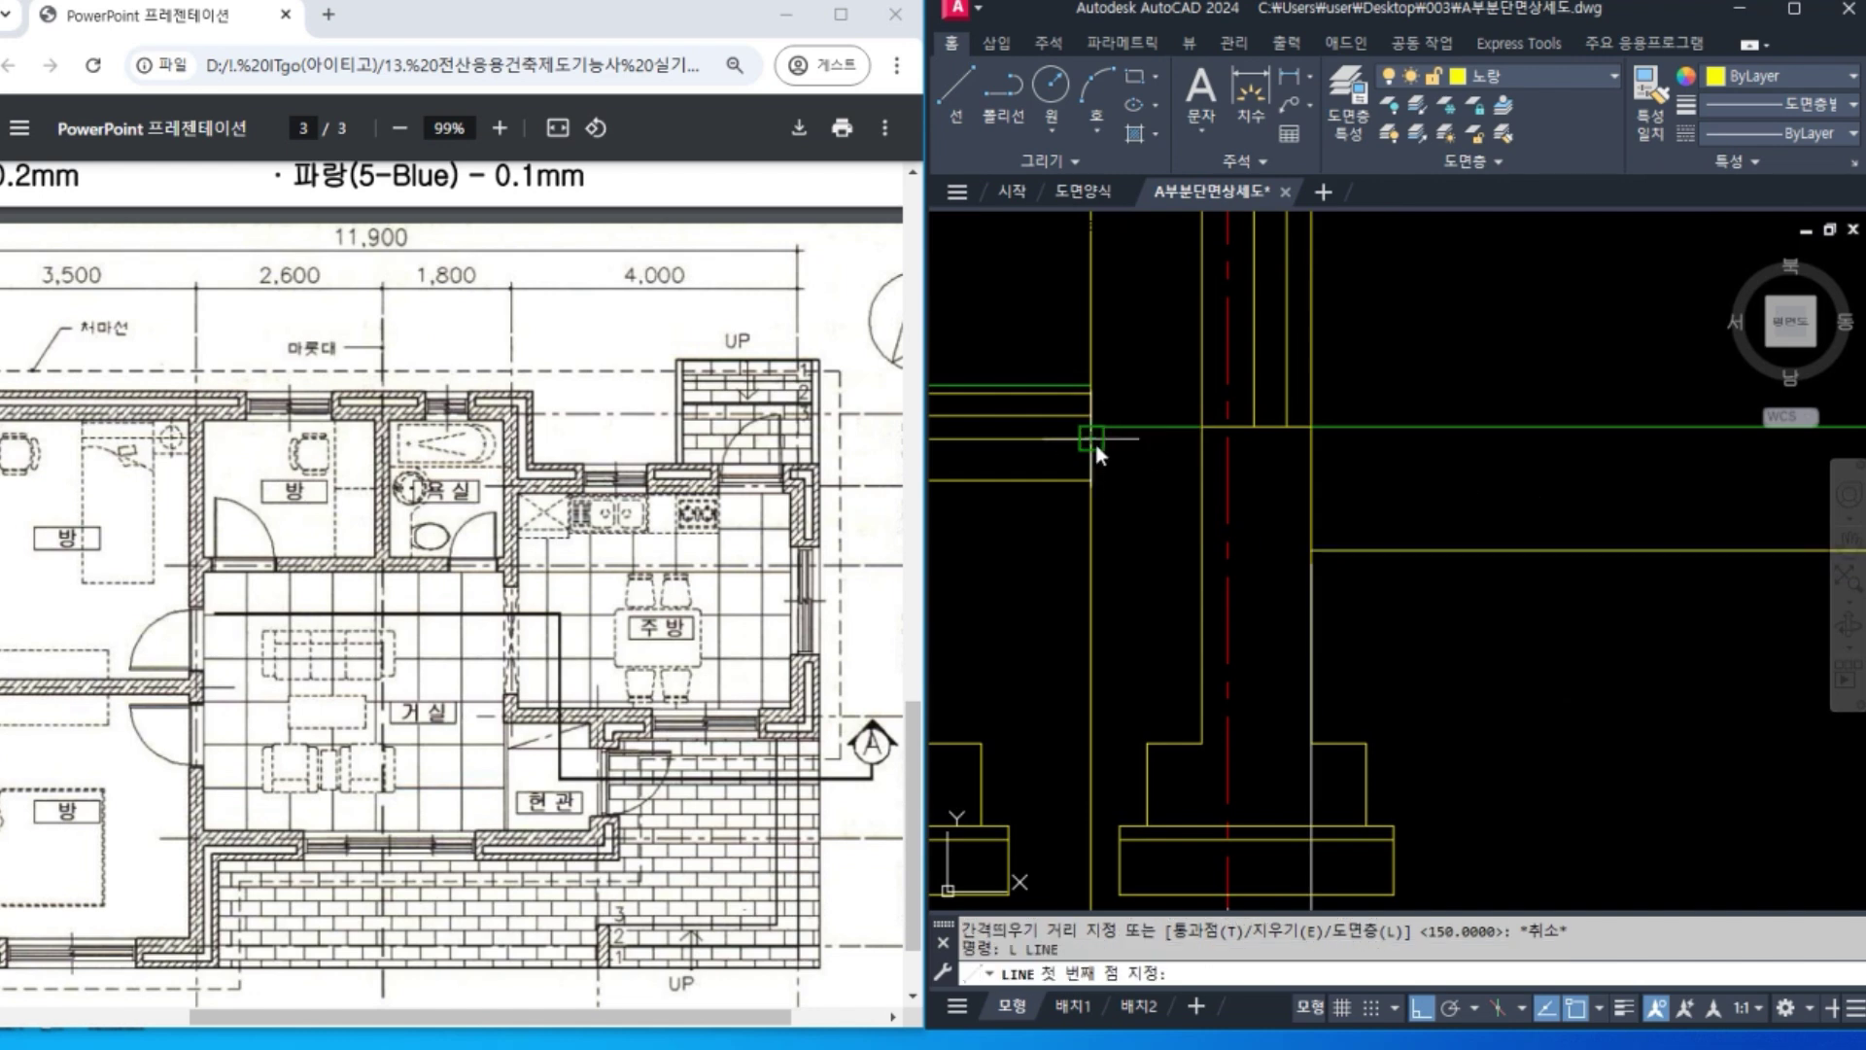
left_click(1095, 445)
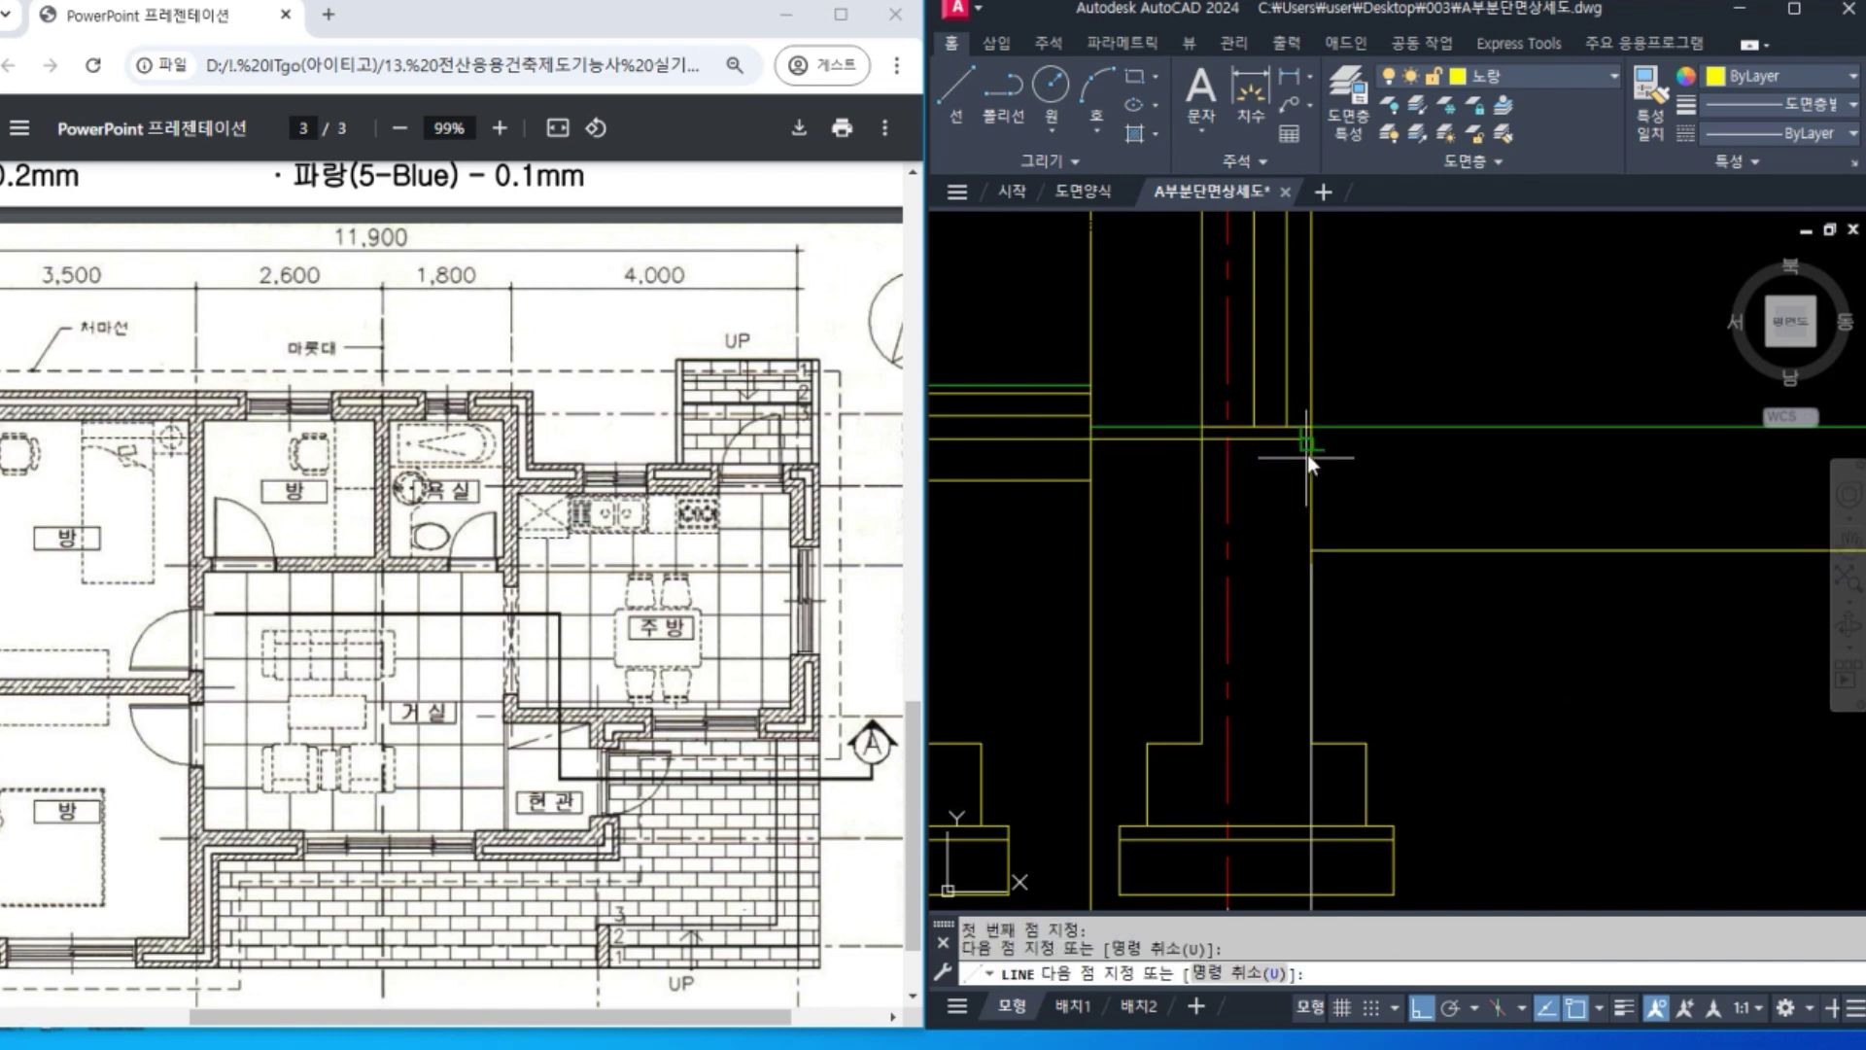
scroll(1312, 452, "down", 2)
scroll(1281, 445, "down", 1)
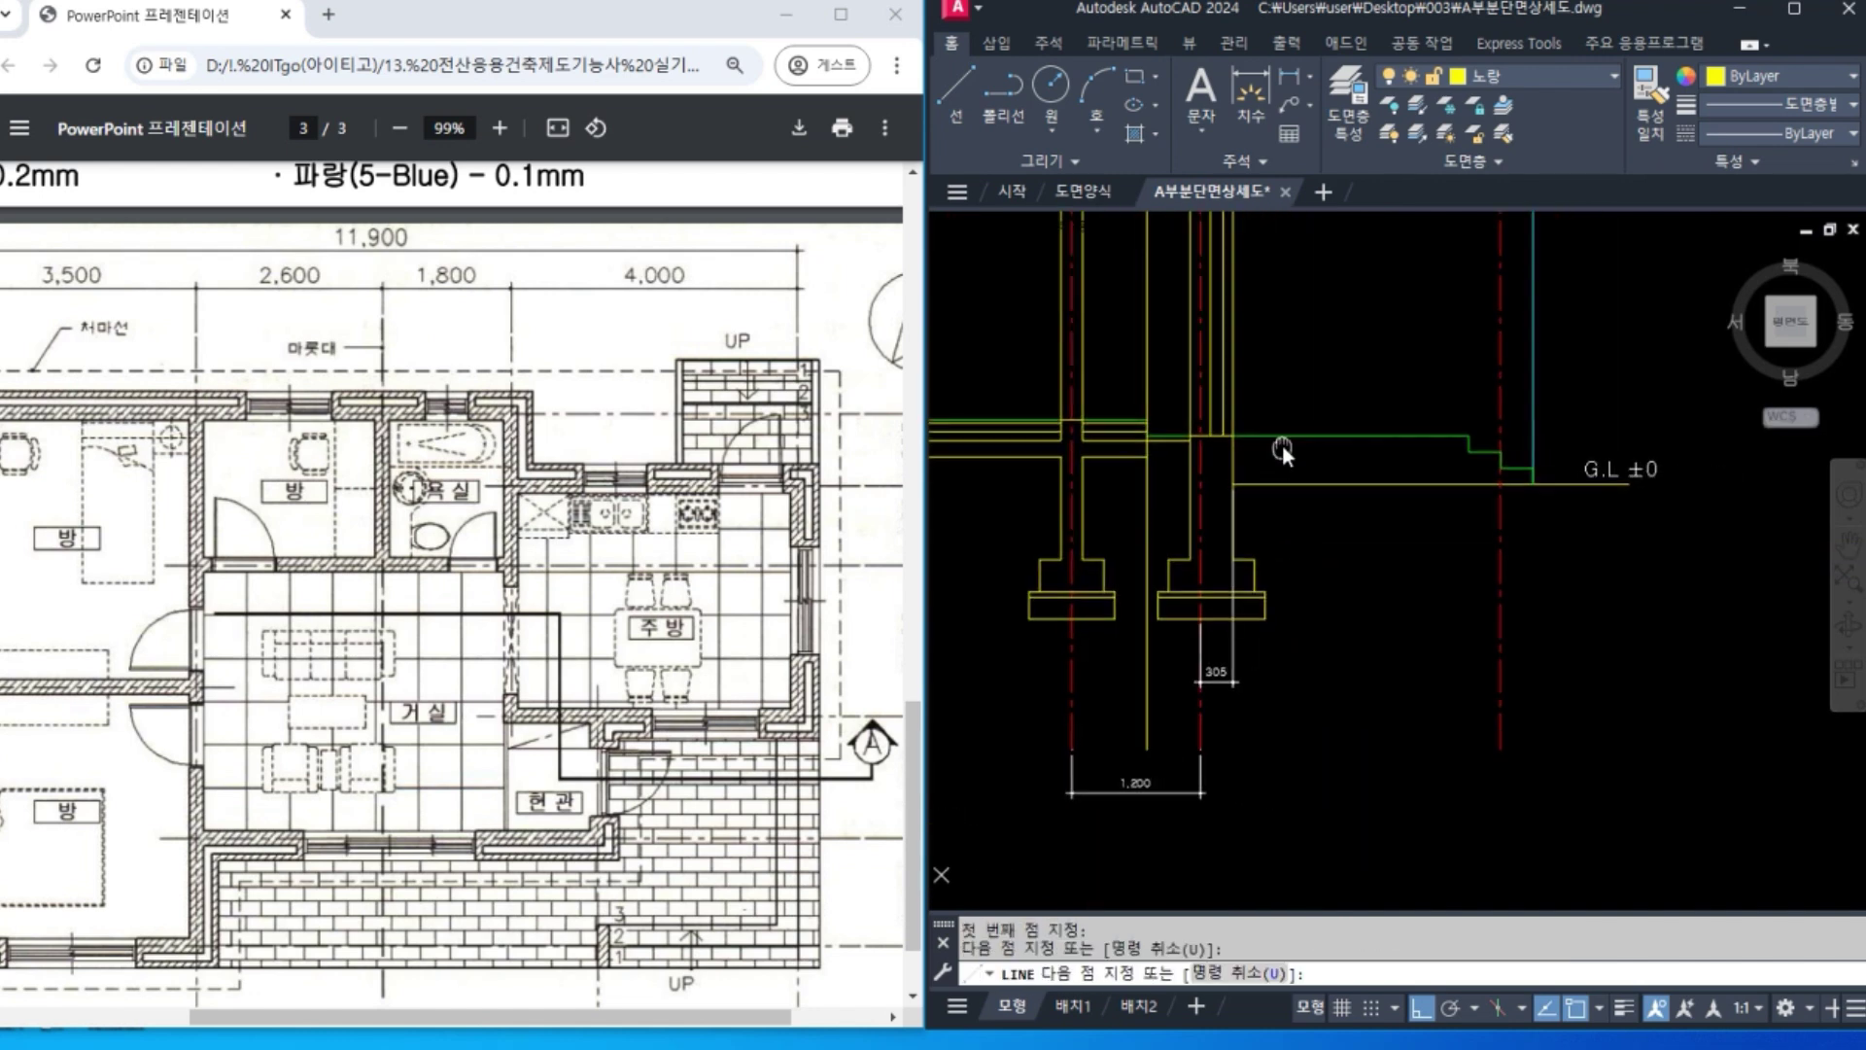
left_click(1448, 453)
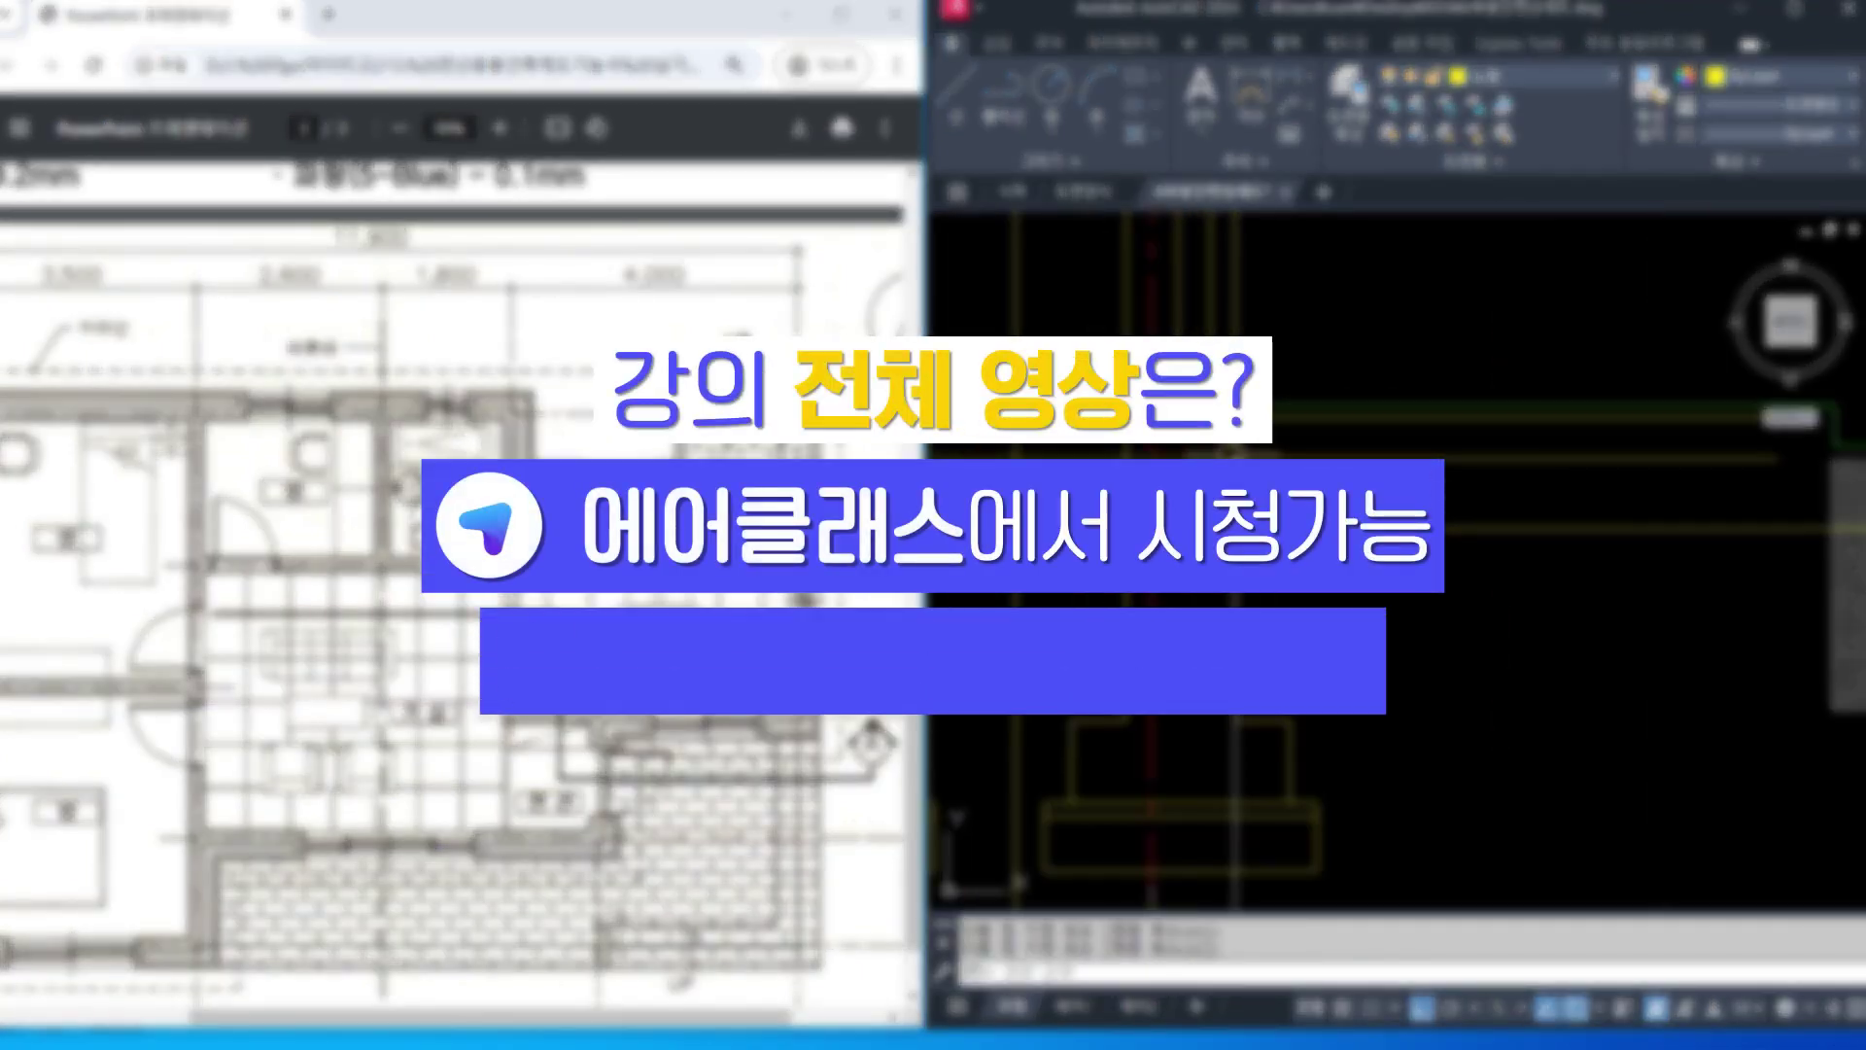
middle_click_drag(1319, 453, 1352, 453)
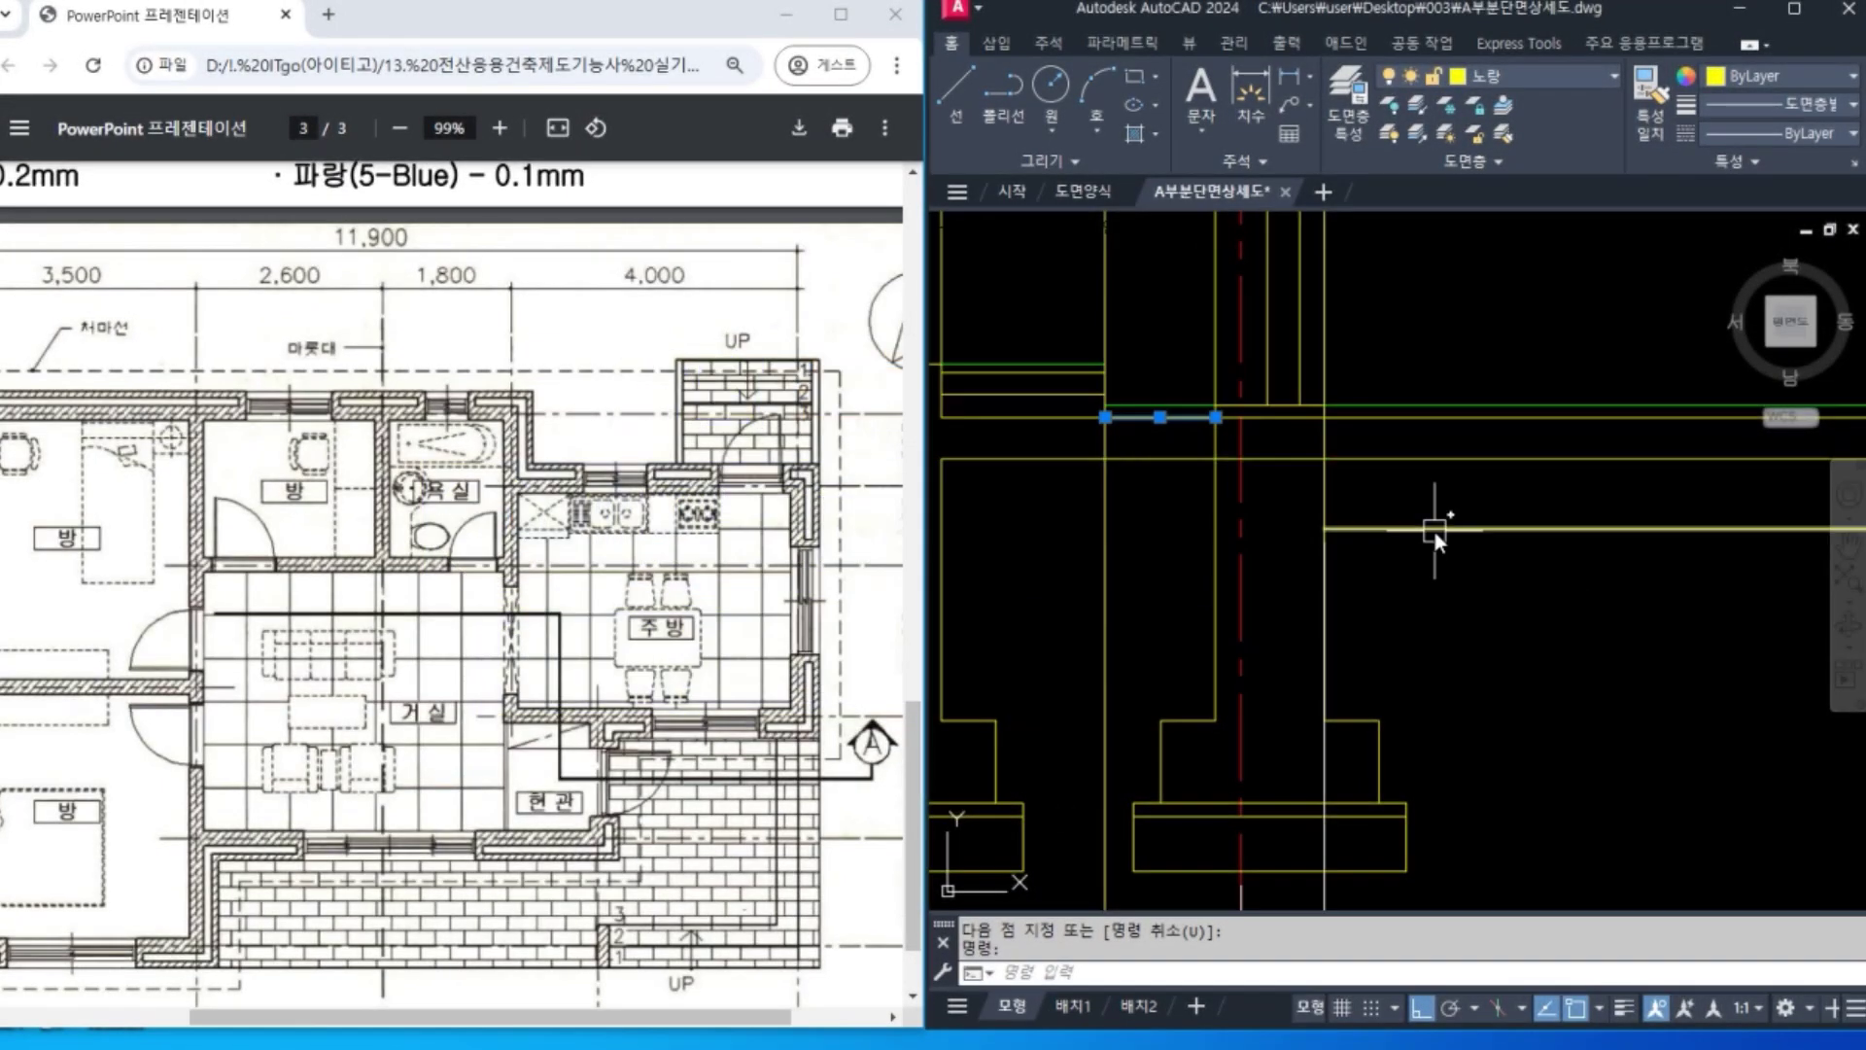
key("Escape")
Trim the slab's upper and lower lines between the two faces of the right wall.
type("tr")
key("Return")
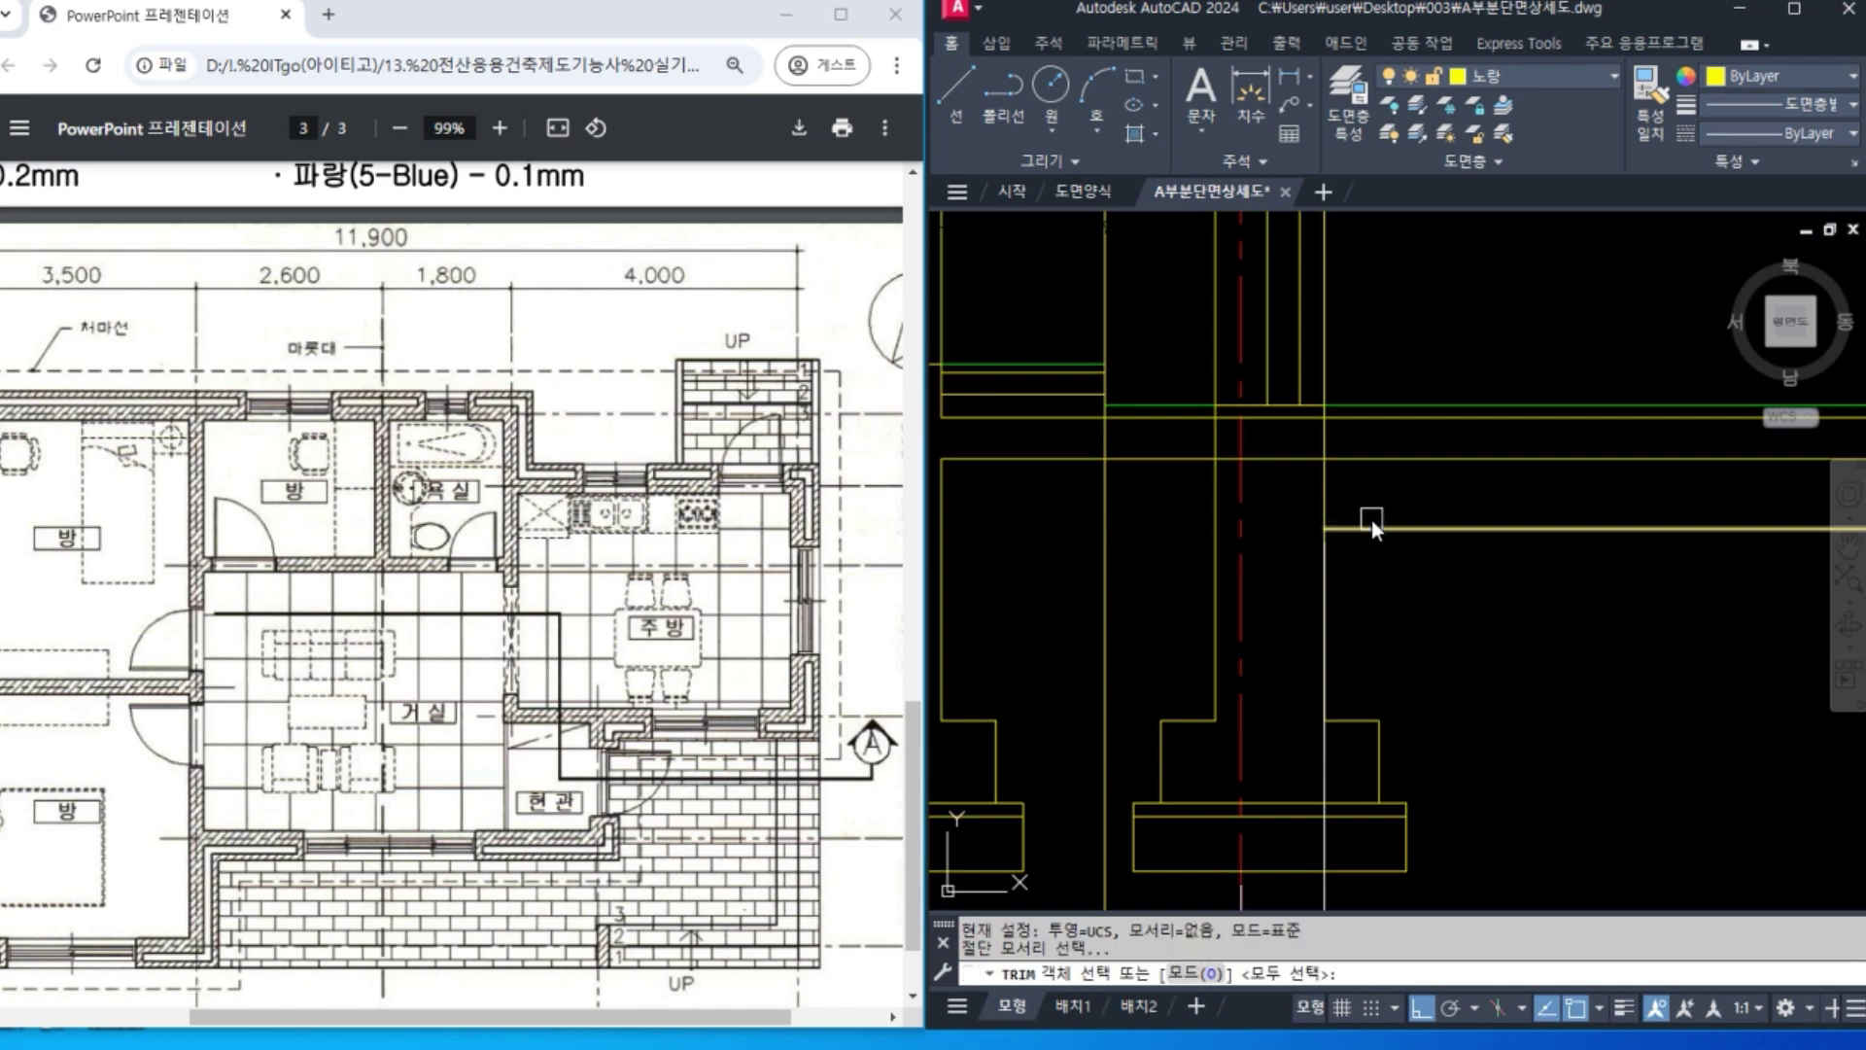
left_click(1325, 444)
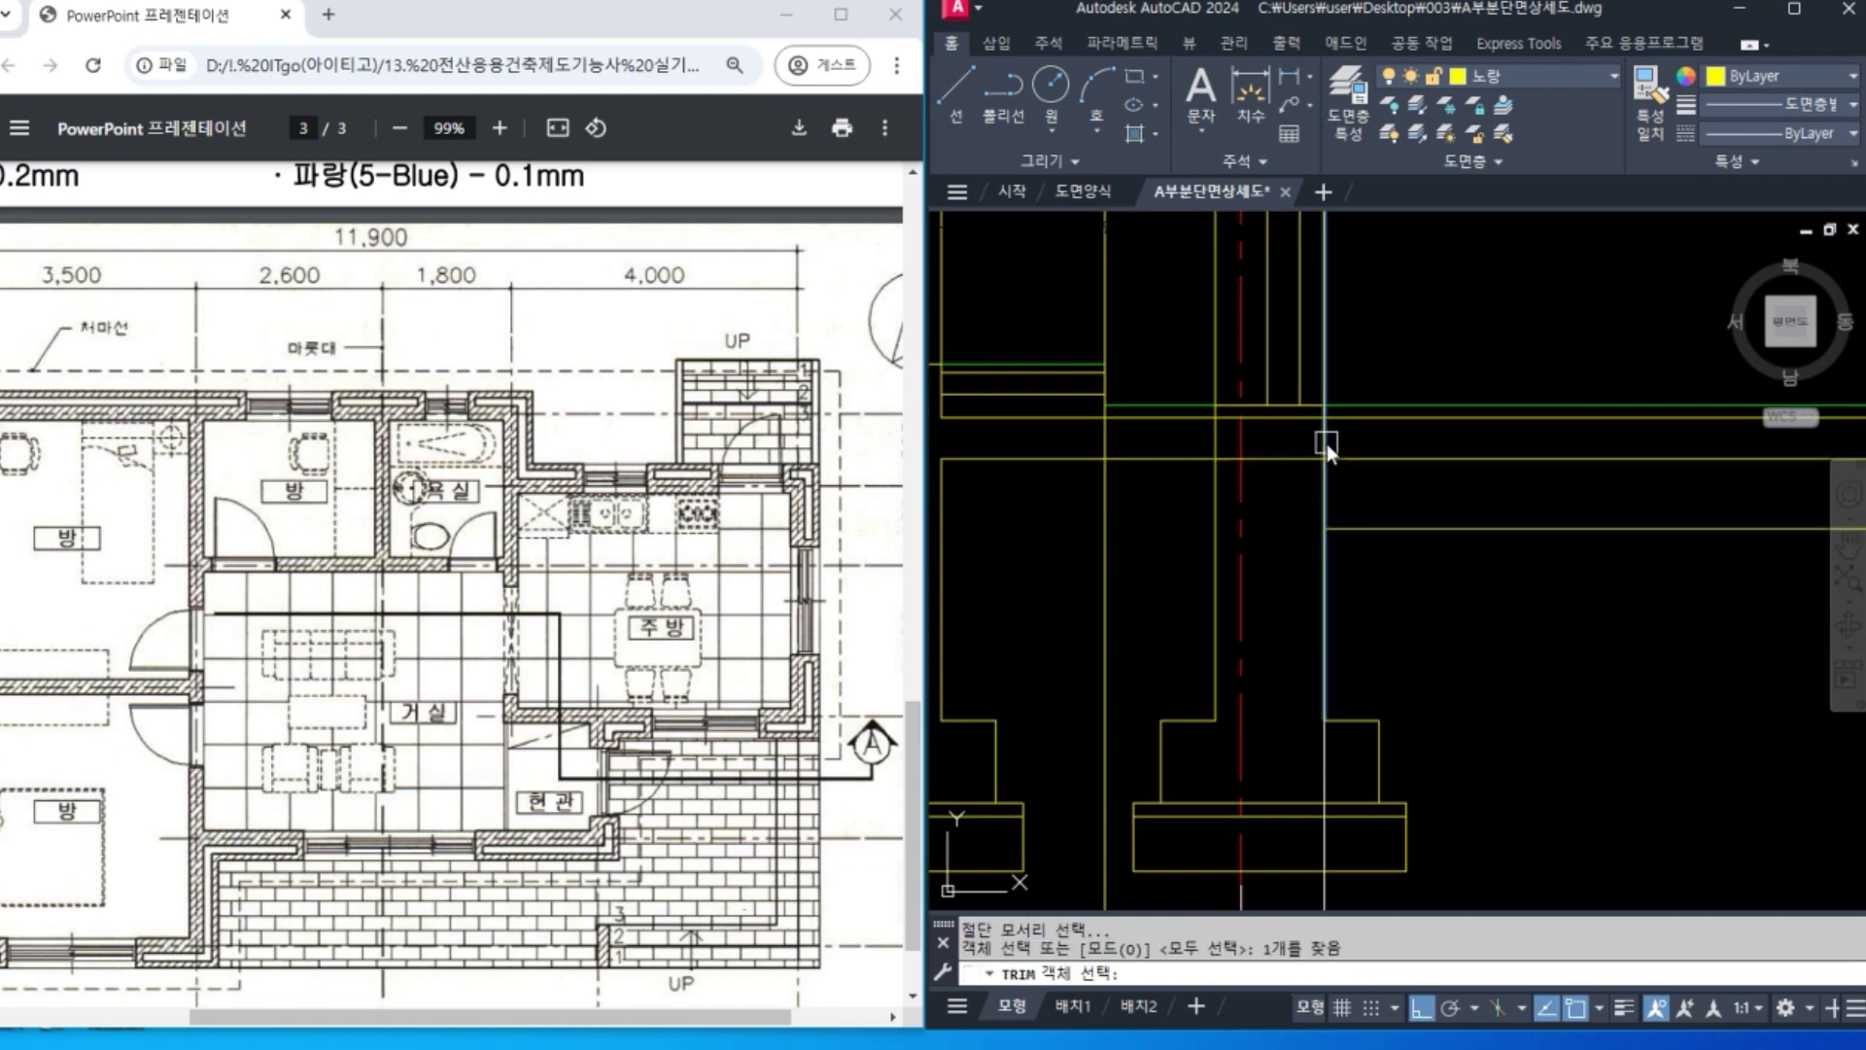
left_click(1210, 443)
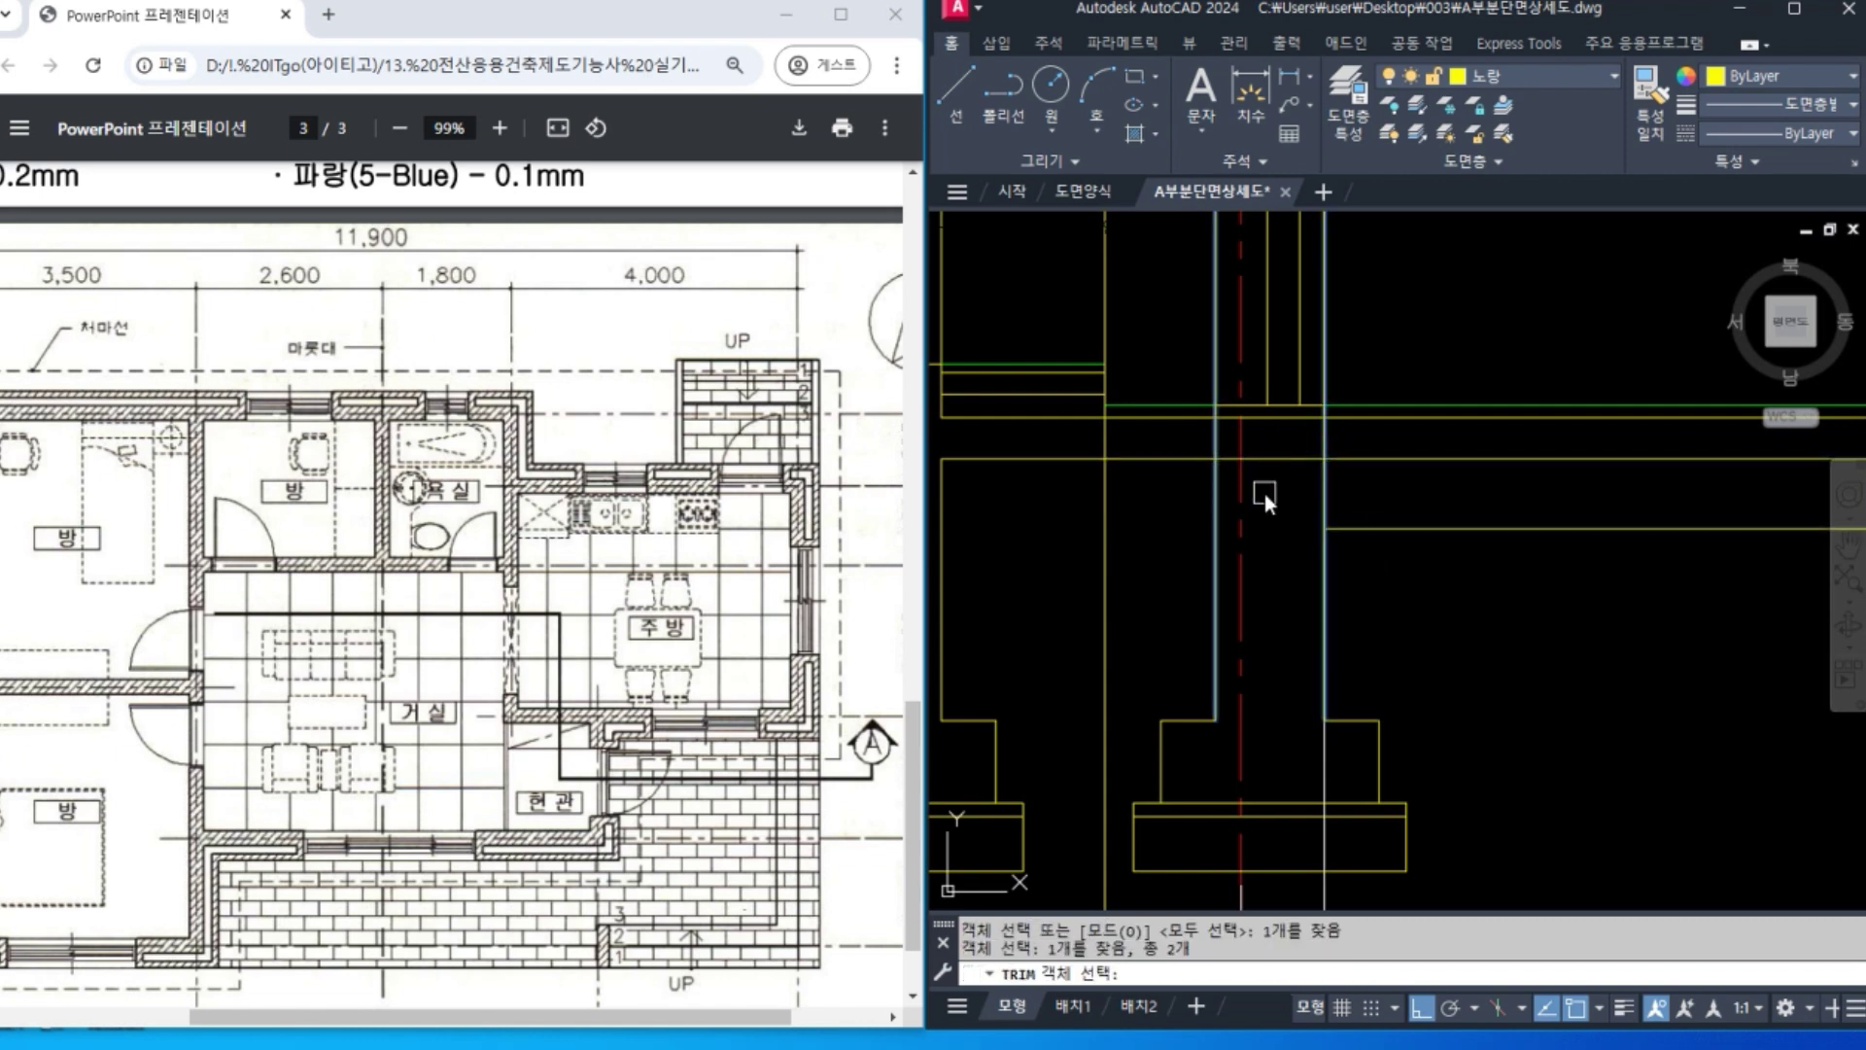
key("Return")
left_click(1273, 457)
left_click(1279, 420)
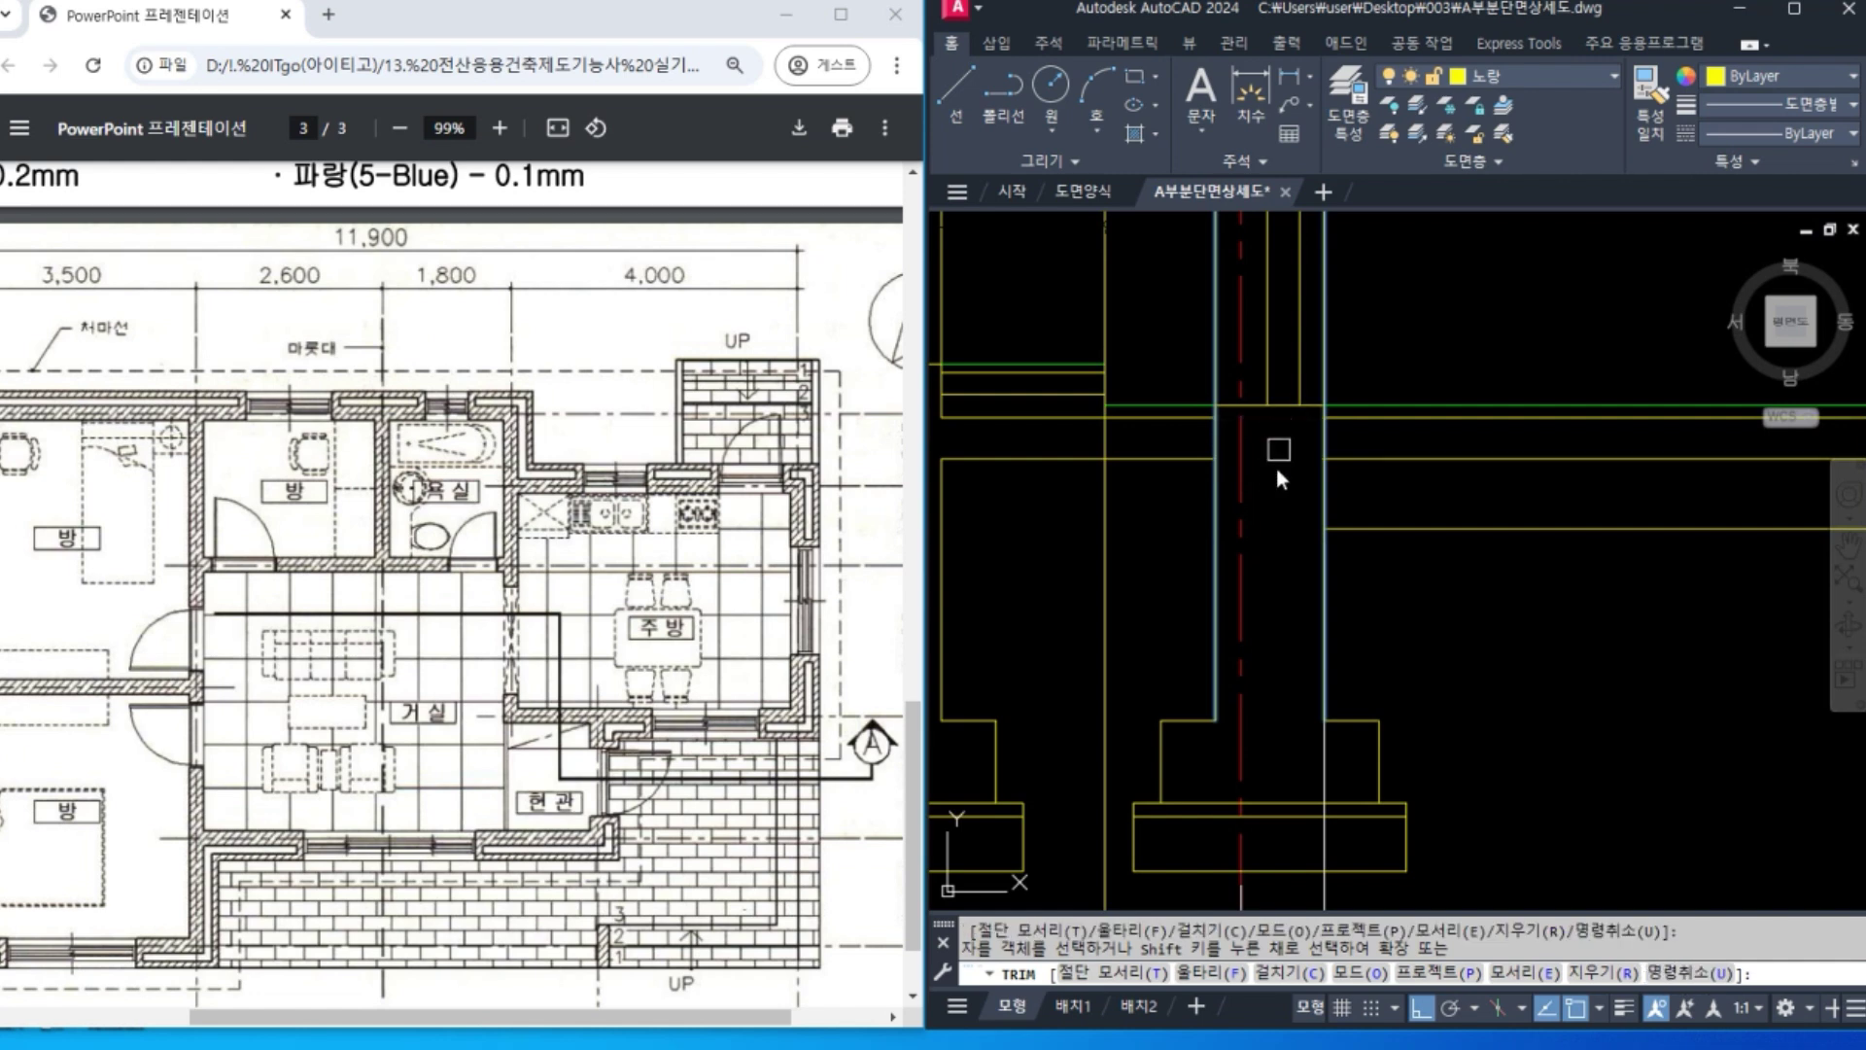
key("Return")
Trim both faces of the right wall between the slab's upper and lower lines.
type("TR")
key("Return")
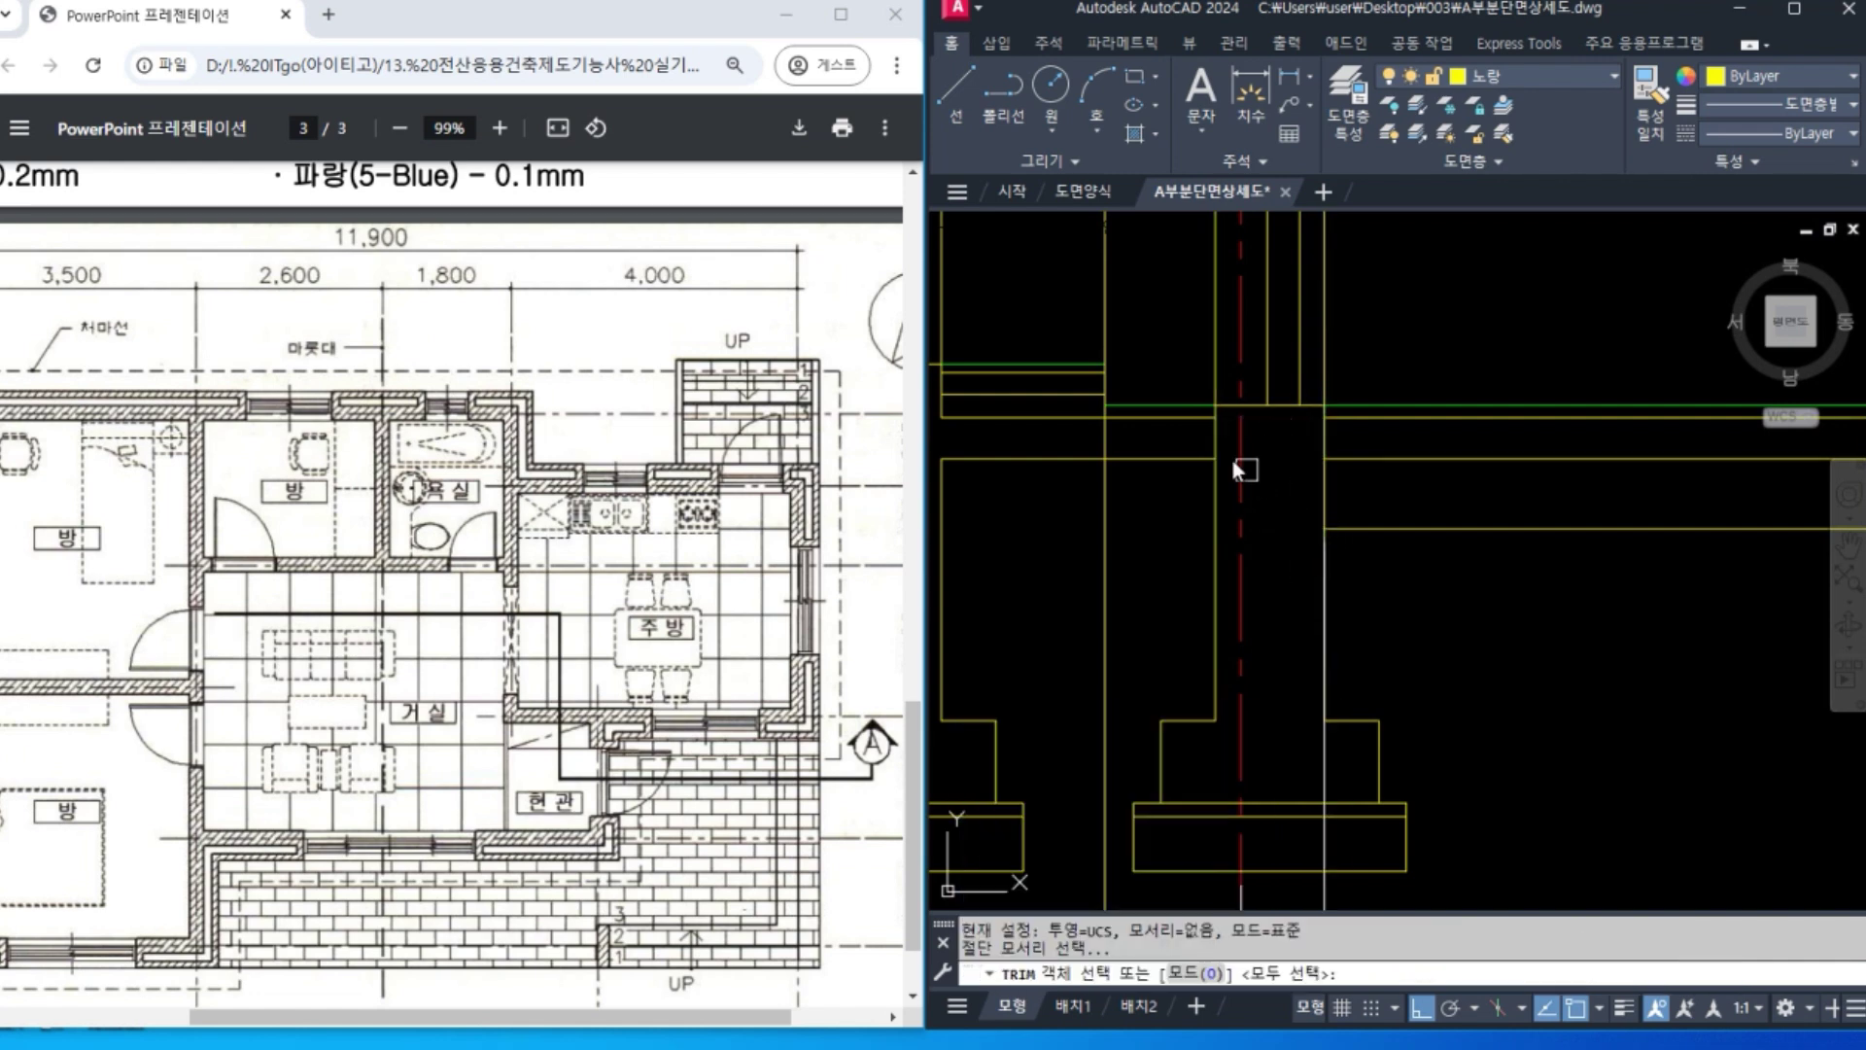
left_click(1213, 439)
left_click(1325, 441)
key("Return")
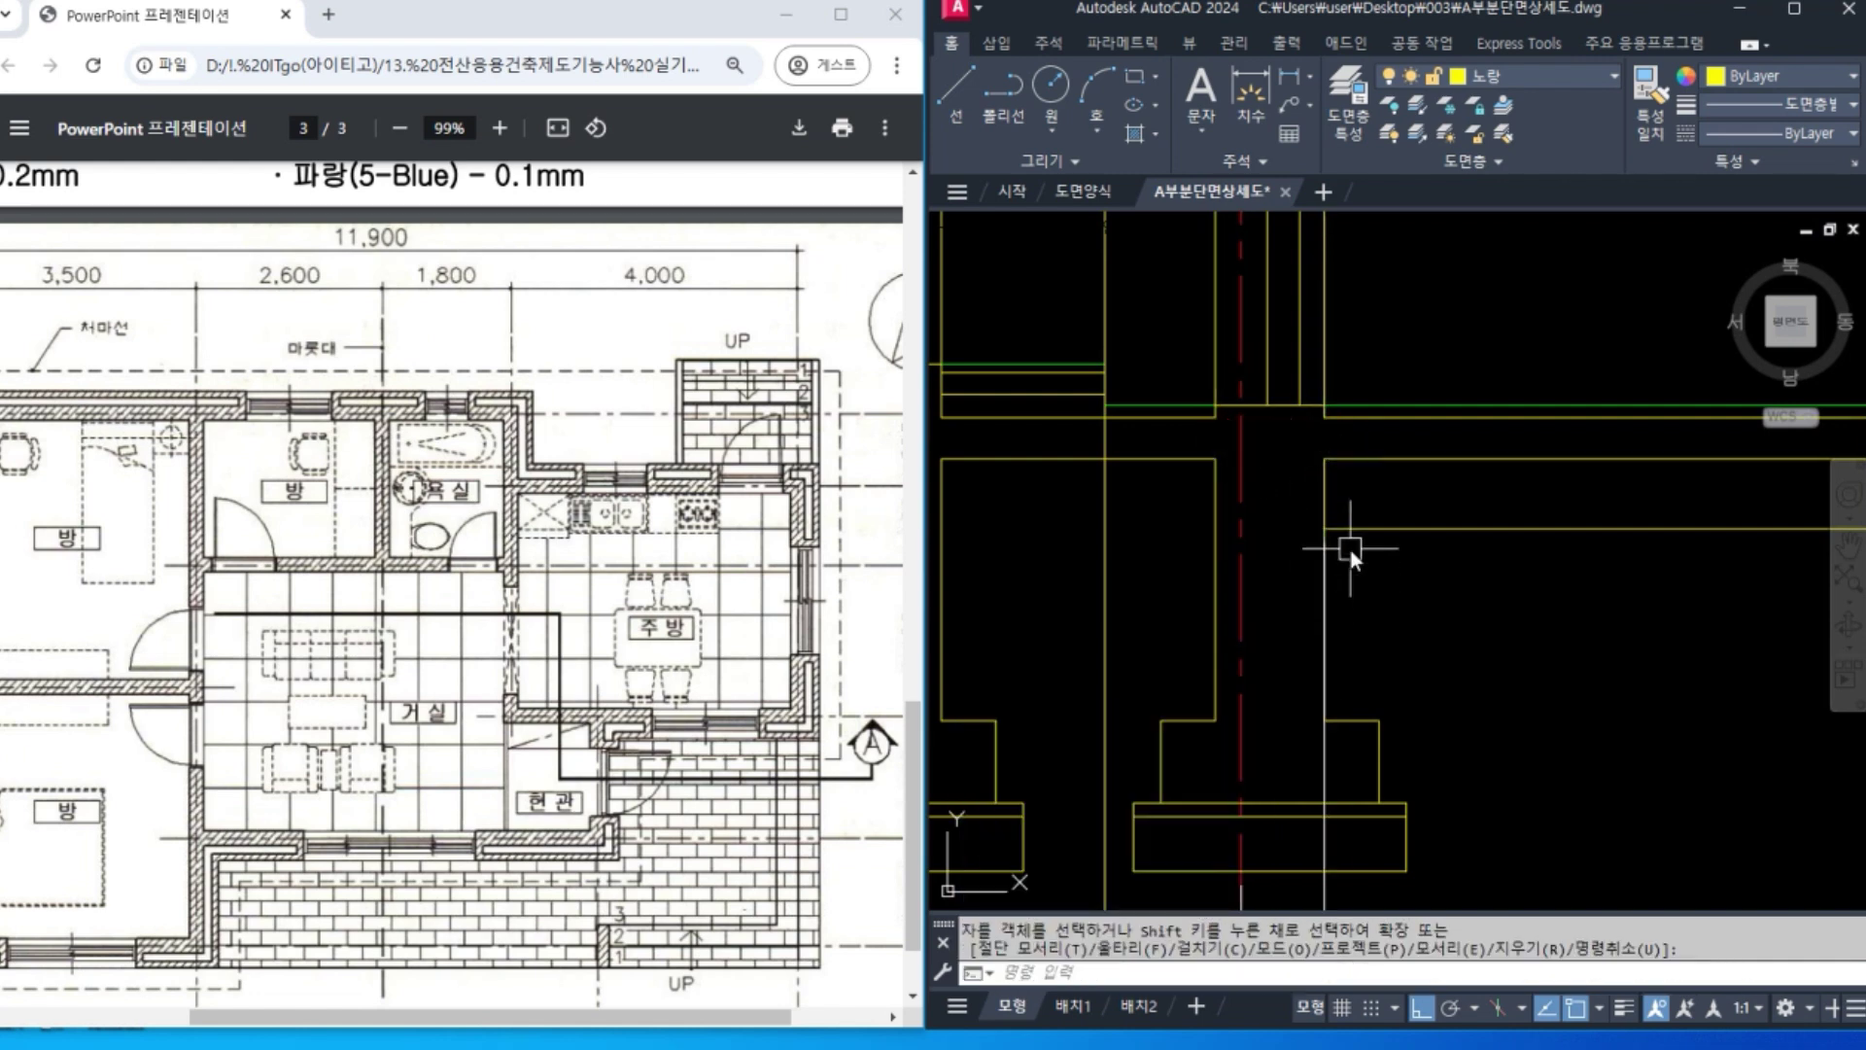
Measure the vertical gap between the green floor finish line and the slab's top at the right wall.
scroll(1330, 547, "down", 2)
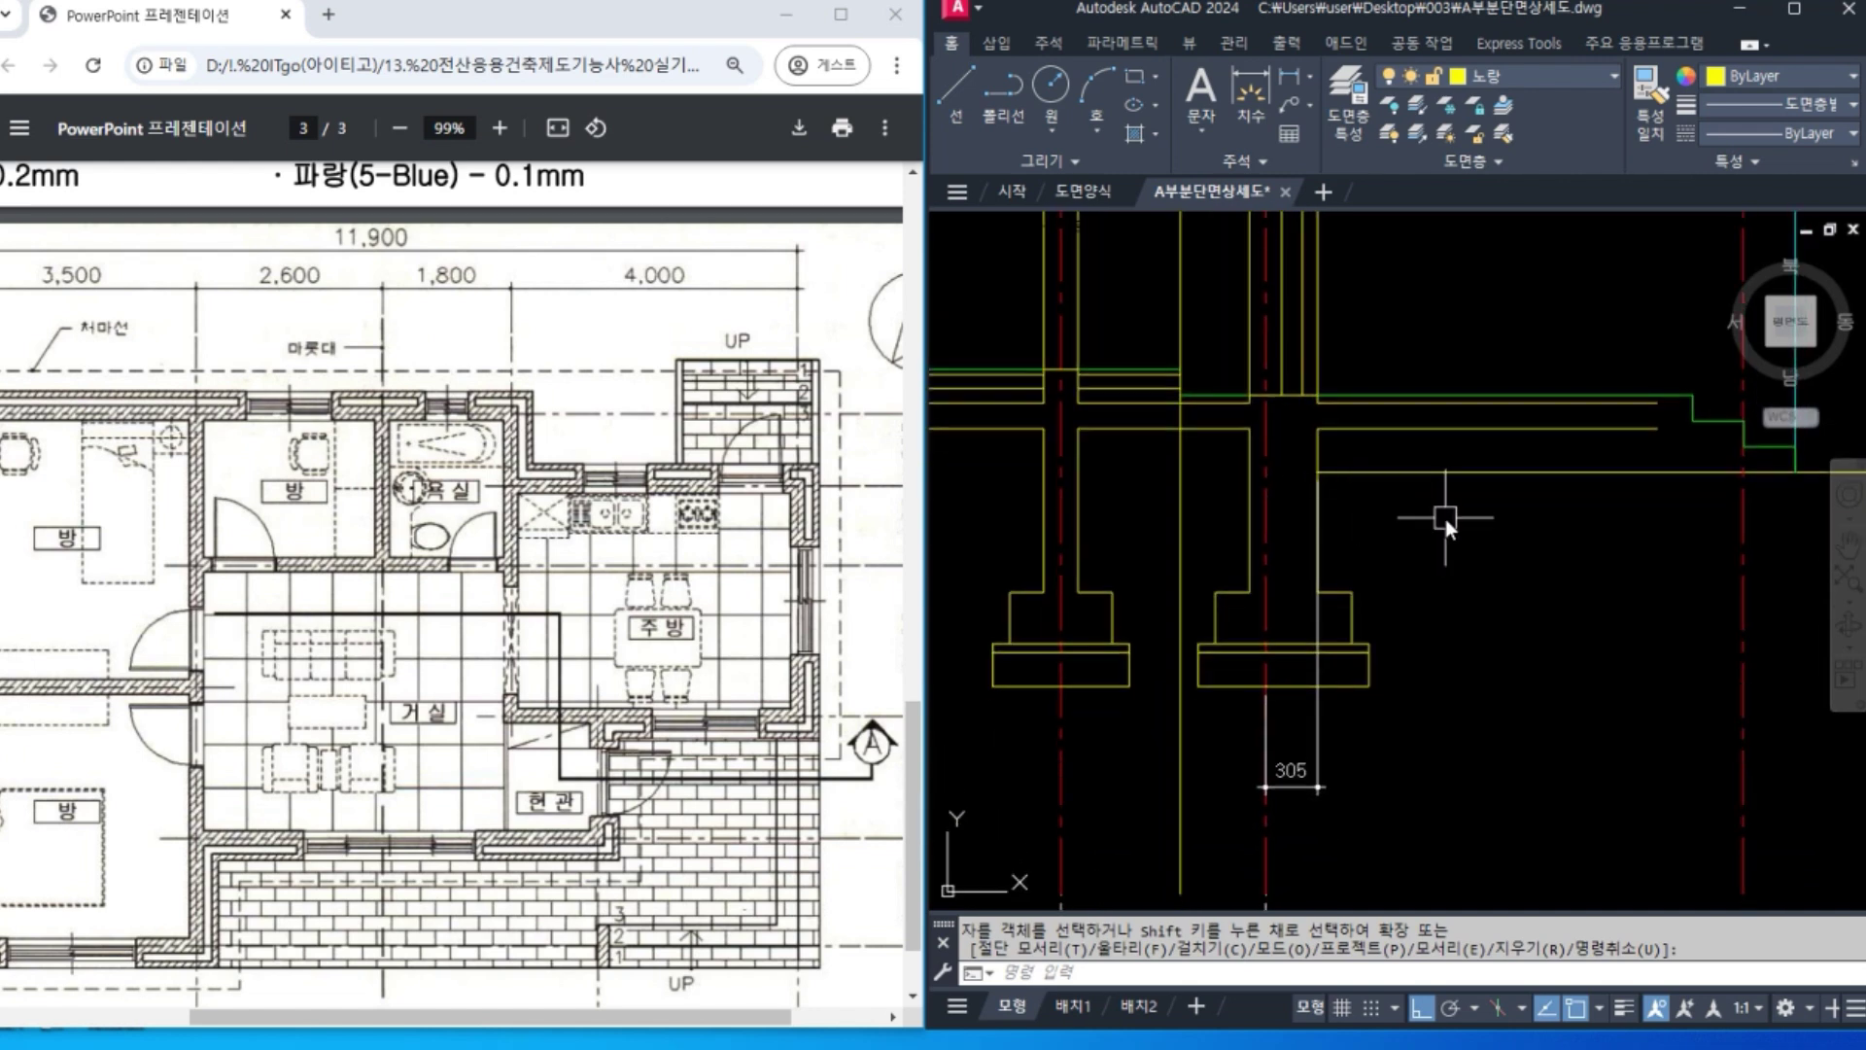
scroll(1252, 405, "up", 4)
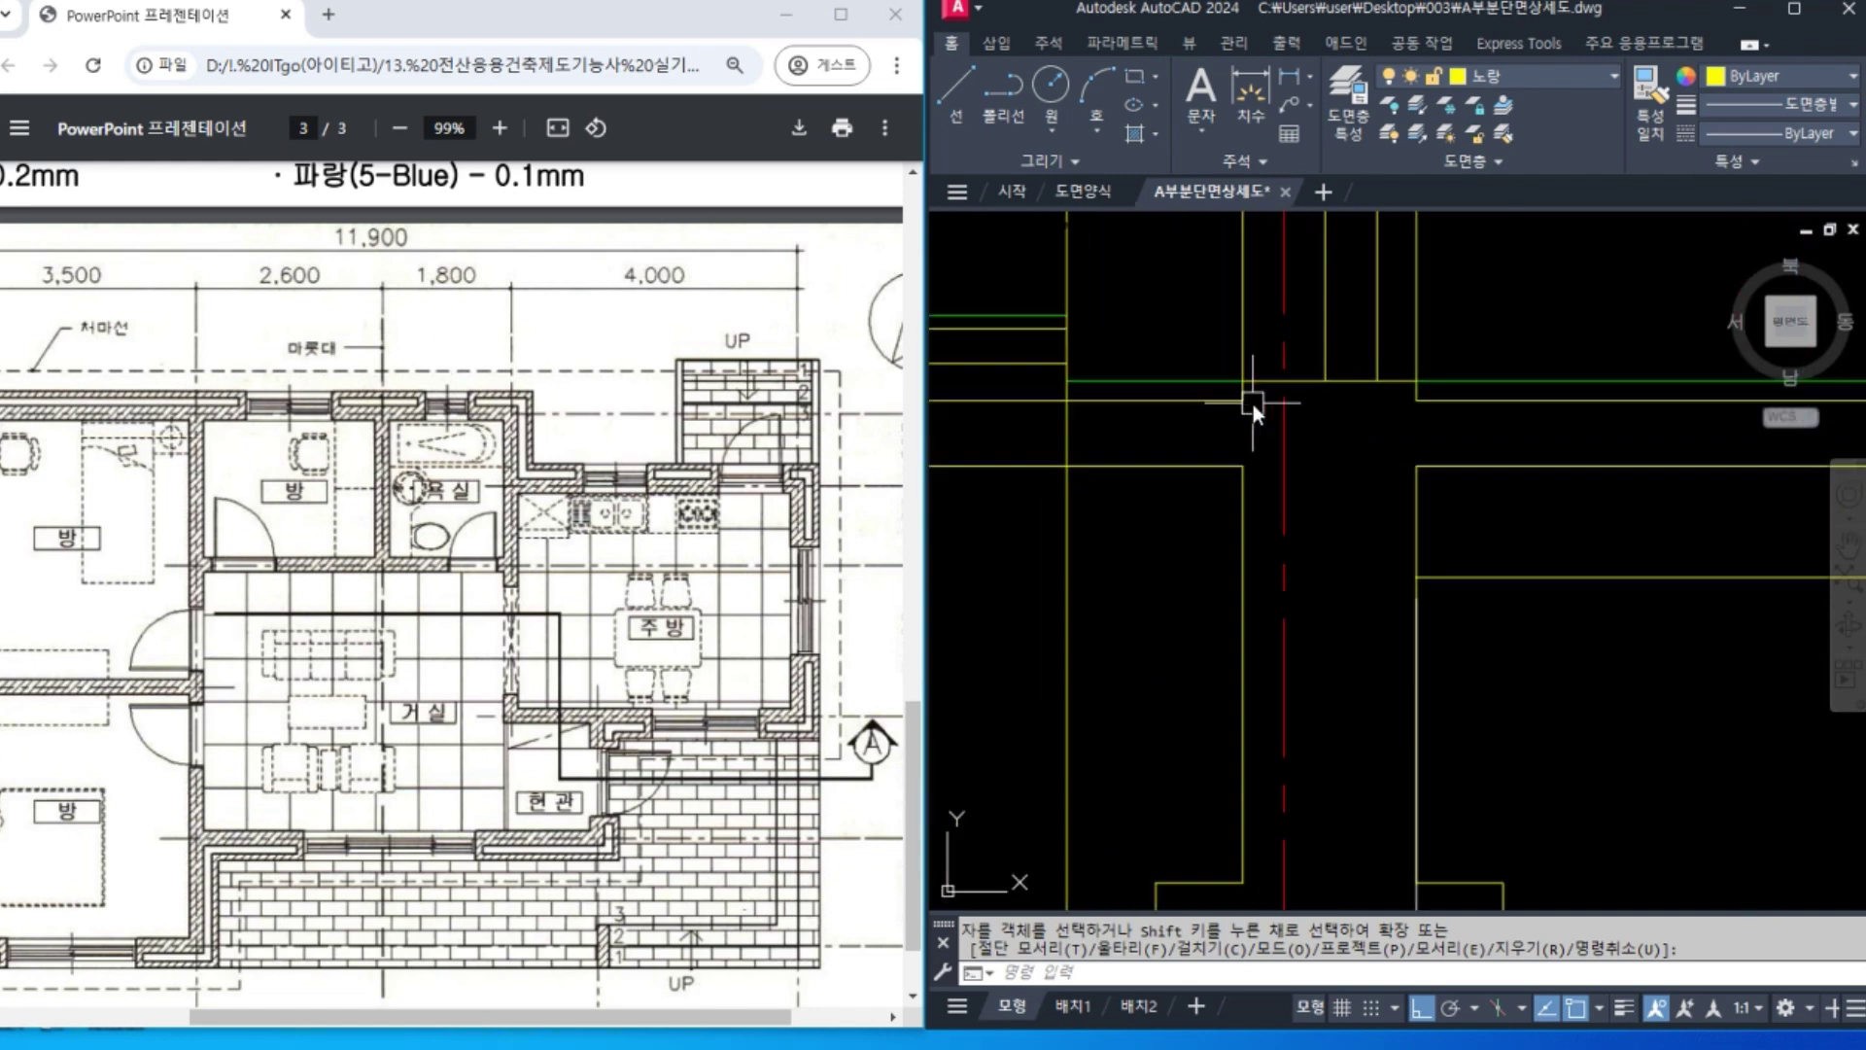
left_click(1289, 72)
scroll(1210, 457, "up", 2)
left_click(1363, 468)
left_click(1364, 437)
middle_click_drag(1407, 481, 1336, 642)
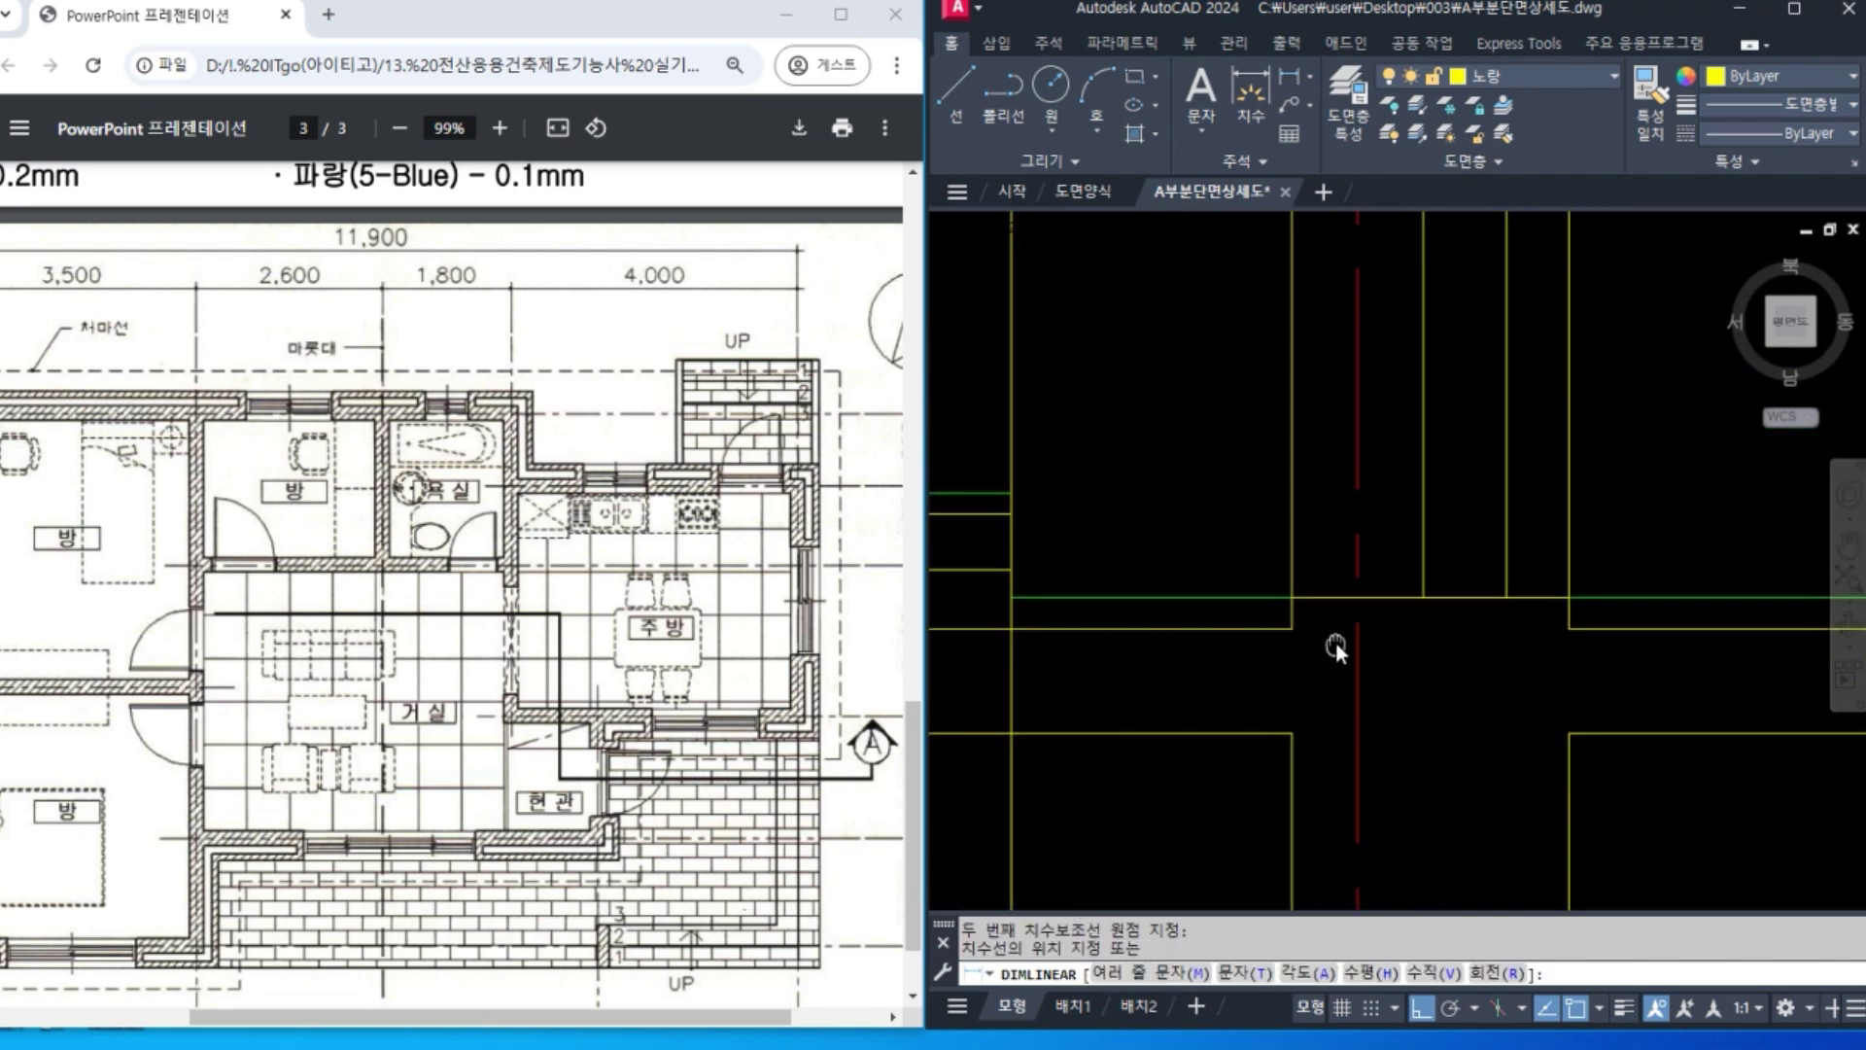
key("Escape")
Offset the green risers and lower treads of the entrance steps 20 toward the inside of the steps.
middle_click_drag(1335, 644, 1281, 597)
middle_click_drag(1582, 586, 1245, 566)
scroll(1439, 603, "up", 4)
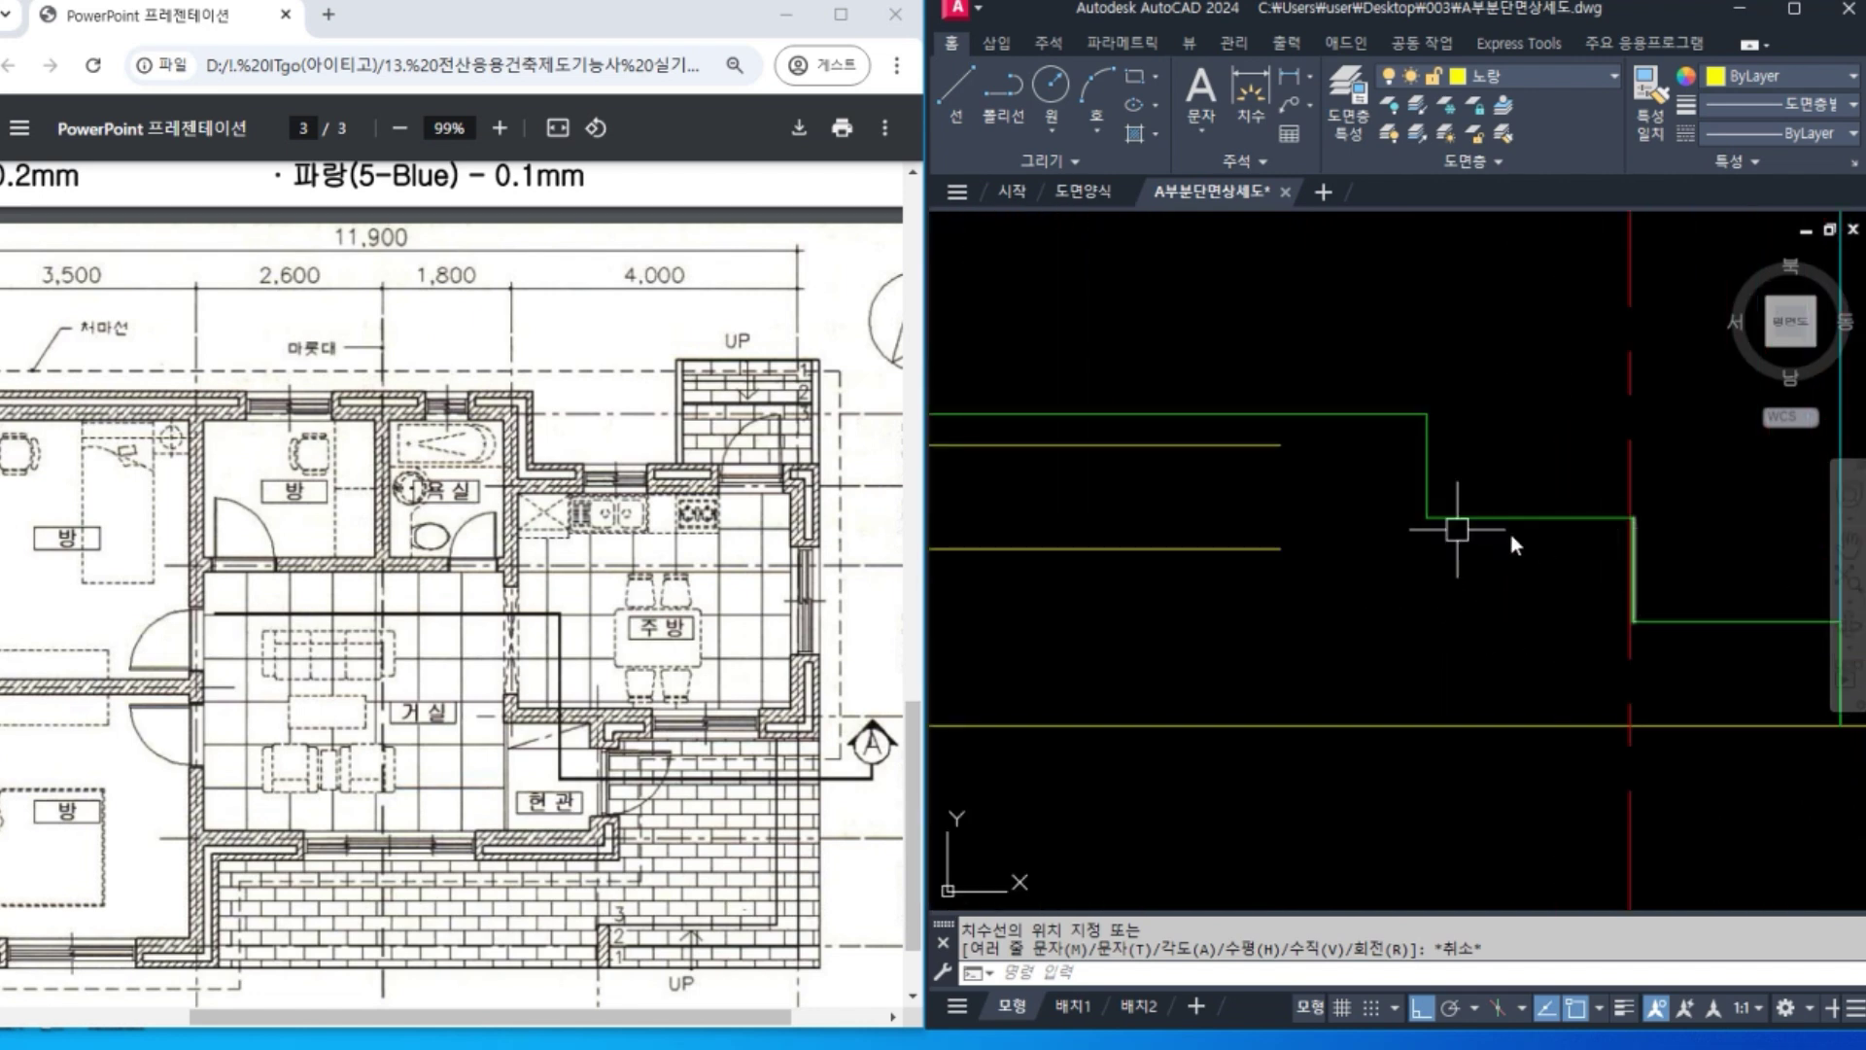
middle_click_drag(1450, 569, 1364, 583)
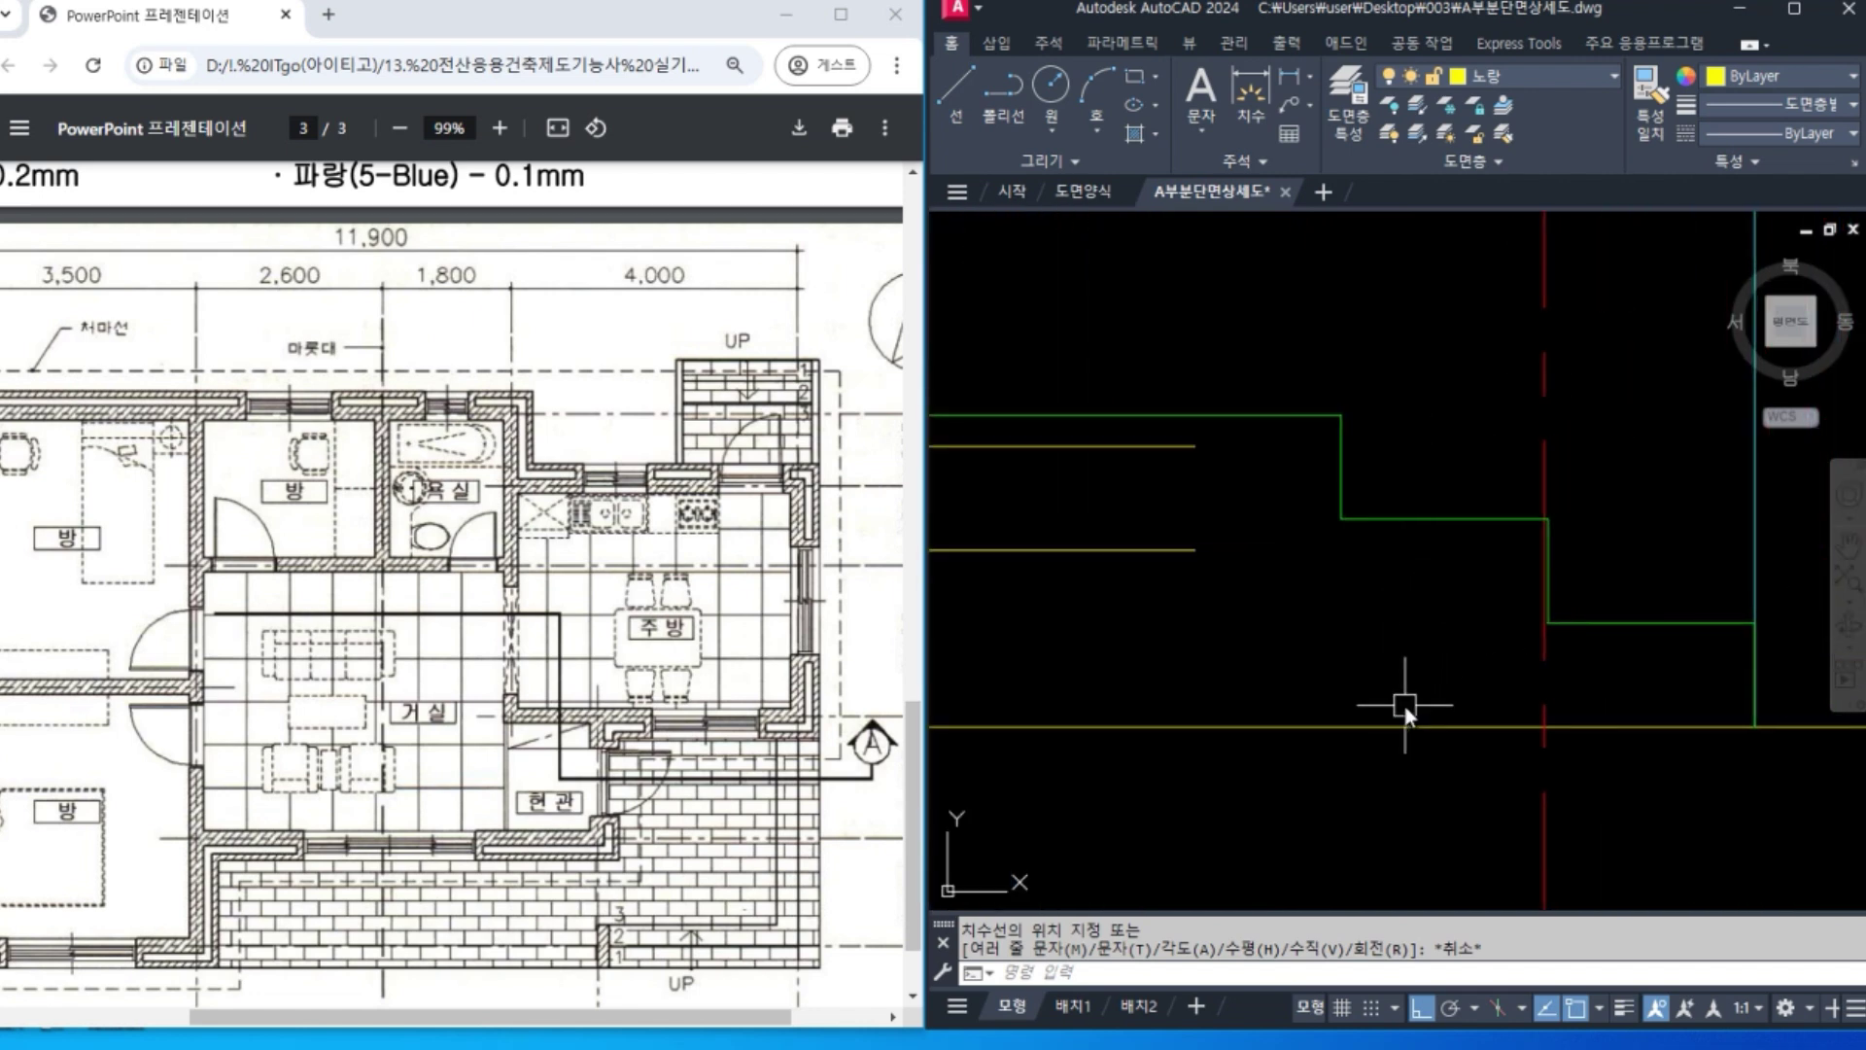
type("o")
key("Return")
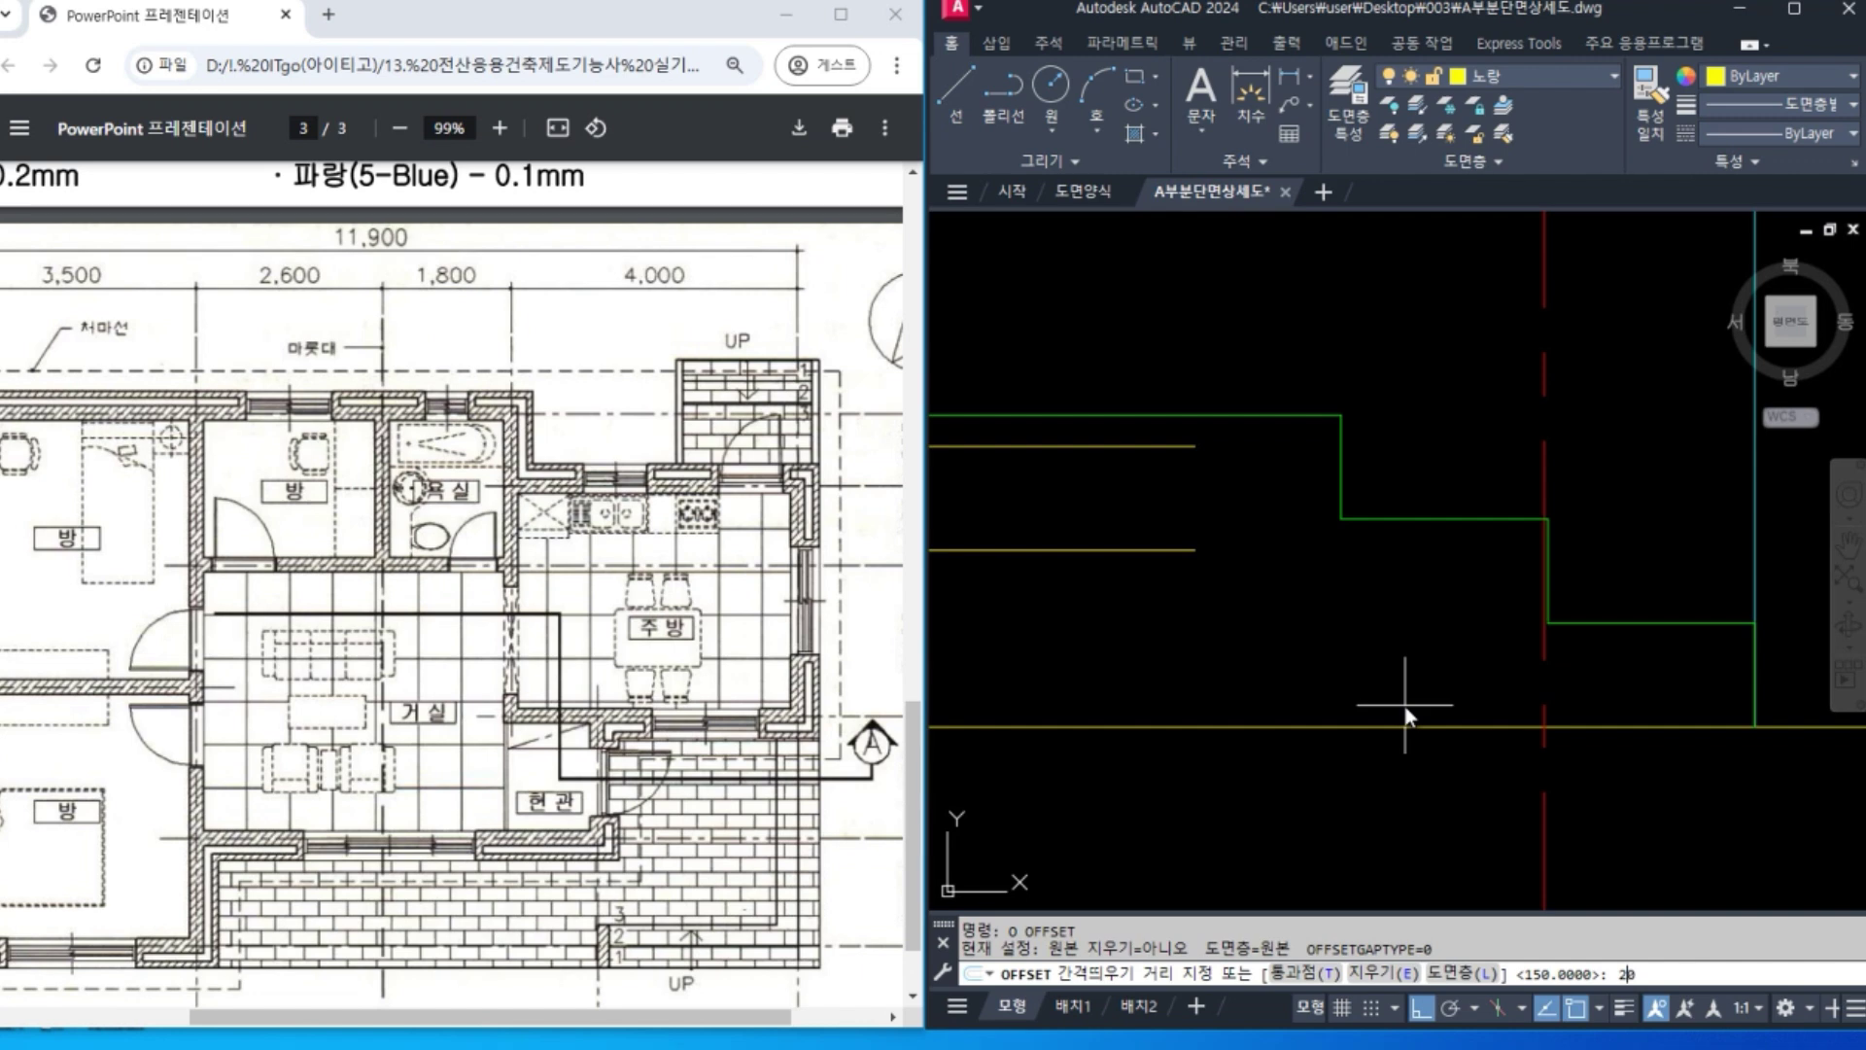
type("20")
key("Return")
left_click(1342, 472)
left_click(1279, 486)
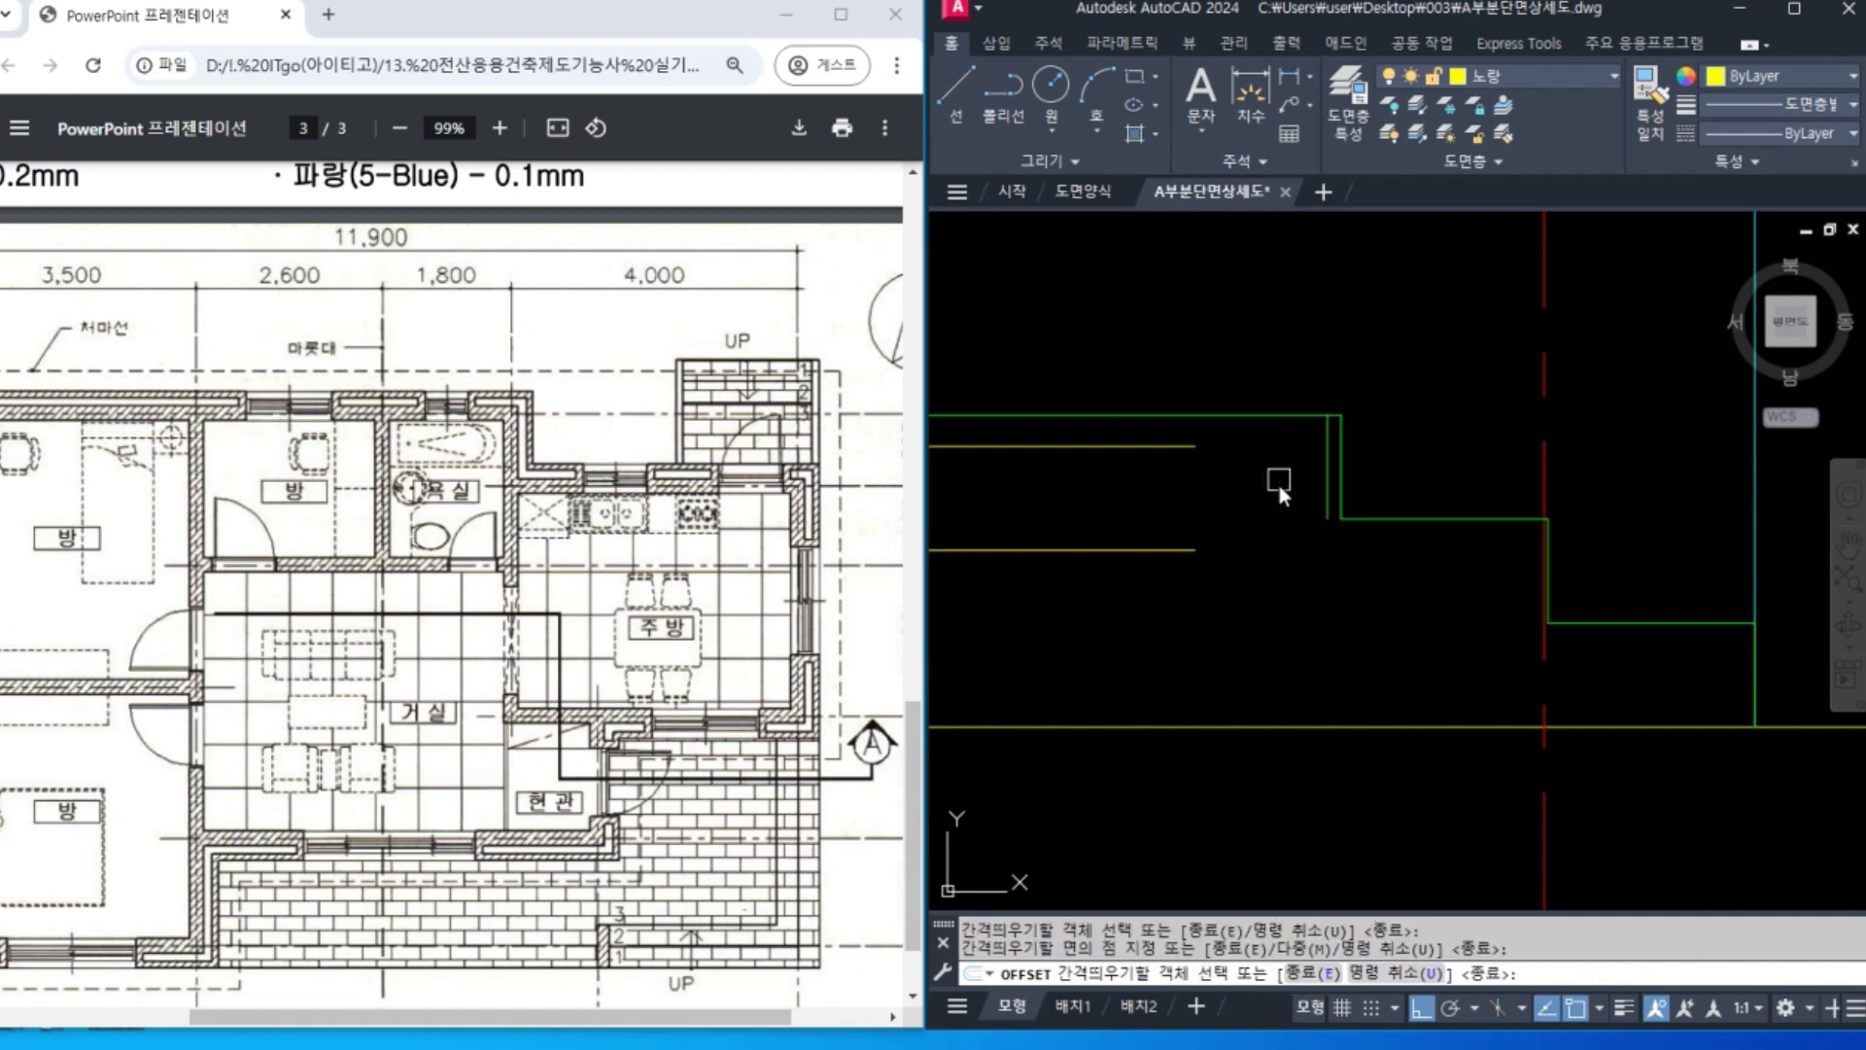
left_click(1411, 519)
left_click(1427, 590)
left_click(1548, 579)
left_click(1505, 615)
left_click(1645, 624)
left_click(1657, 675)
left_click(1755, 681)
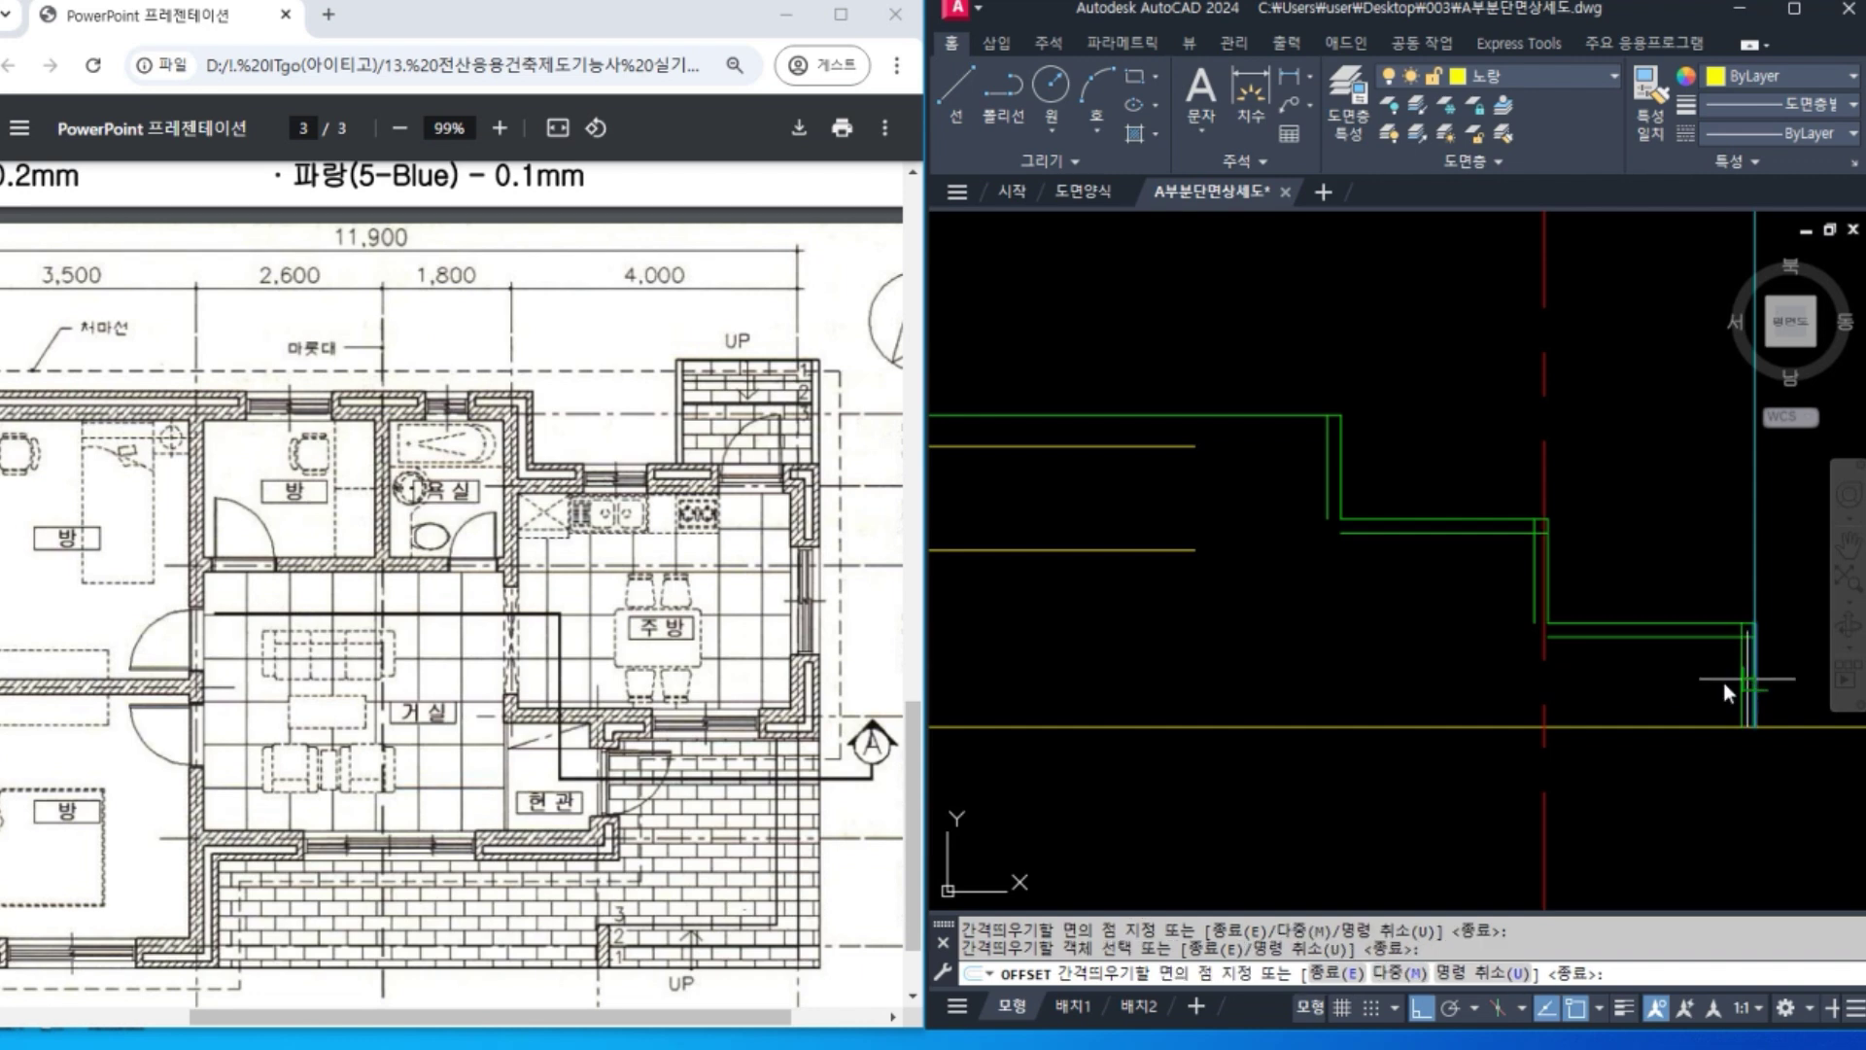
left_click(1723, 682)
key("Return")
Match the properties of the yellow slab top line onto the newly offset riser and tread lines.
type("ma")
key("Return")
left_click(1163, 445)
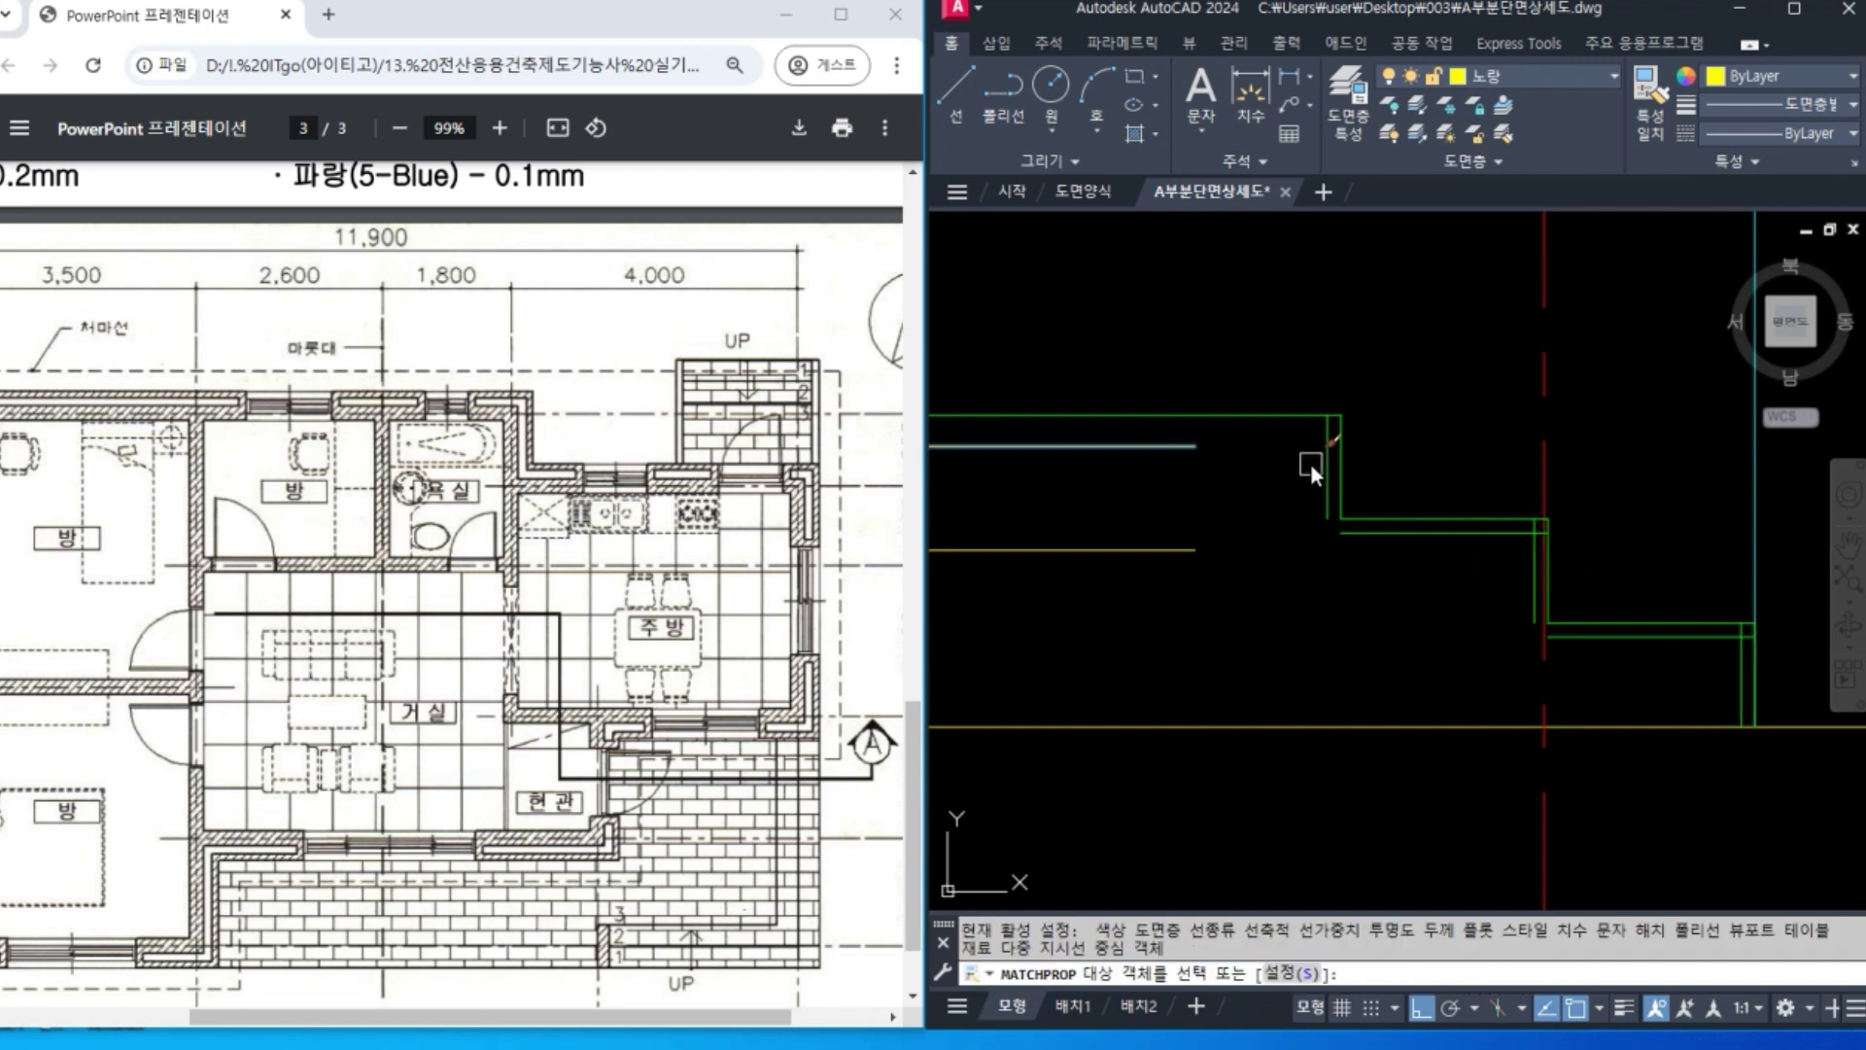
left_click(1326, 455)
left_click(1384, 534)
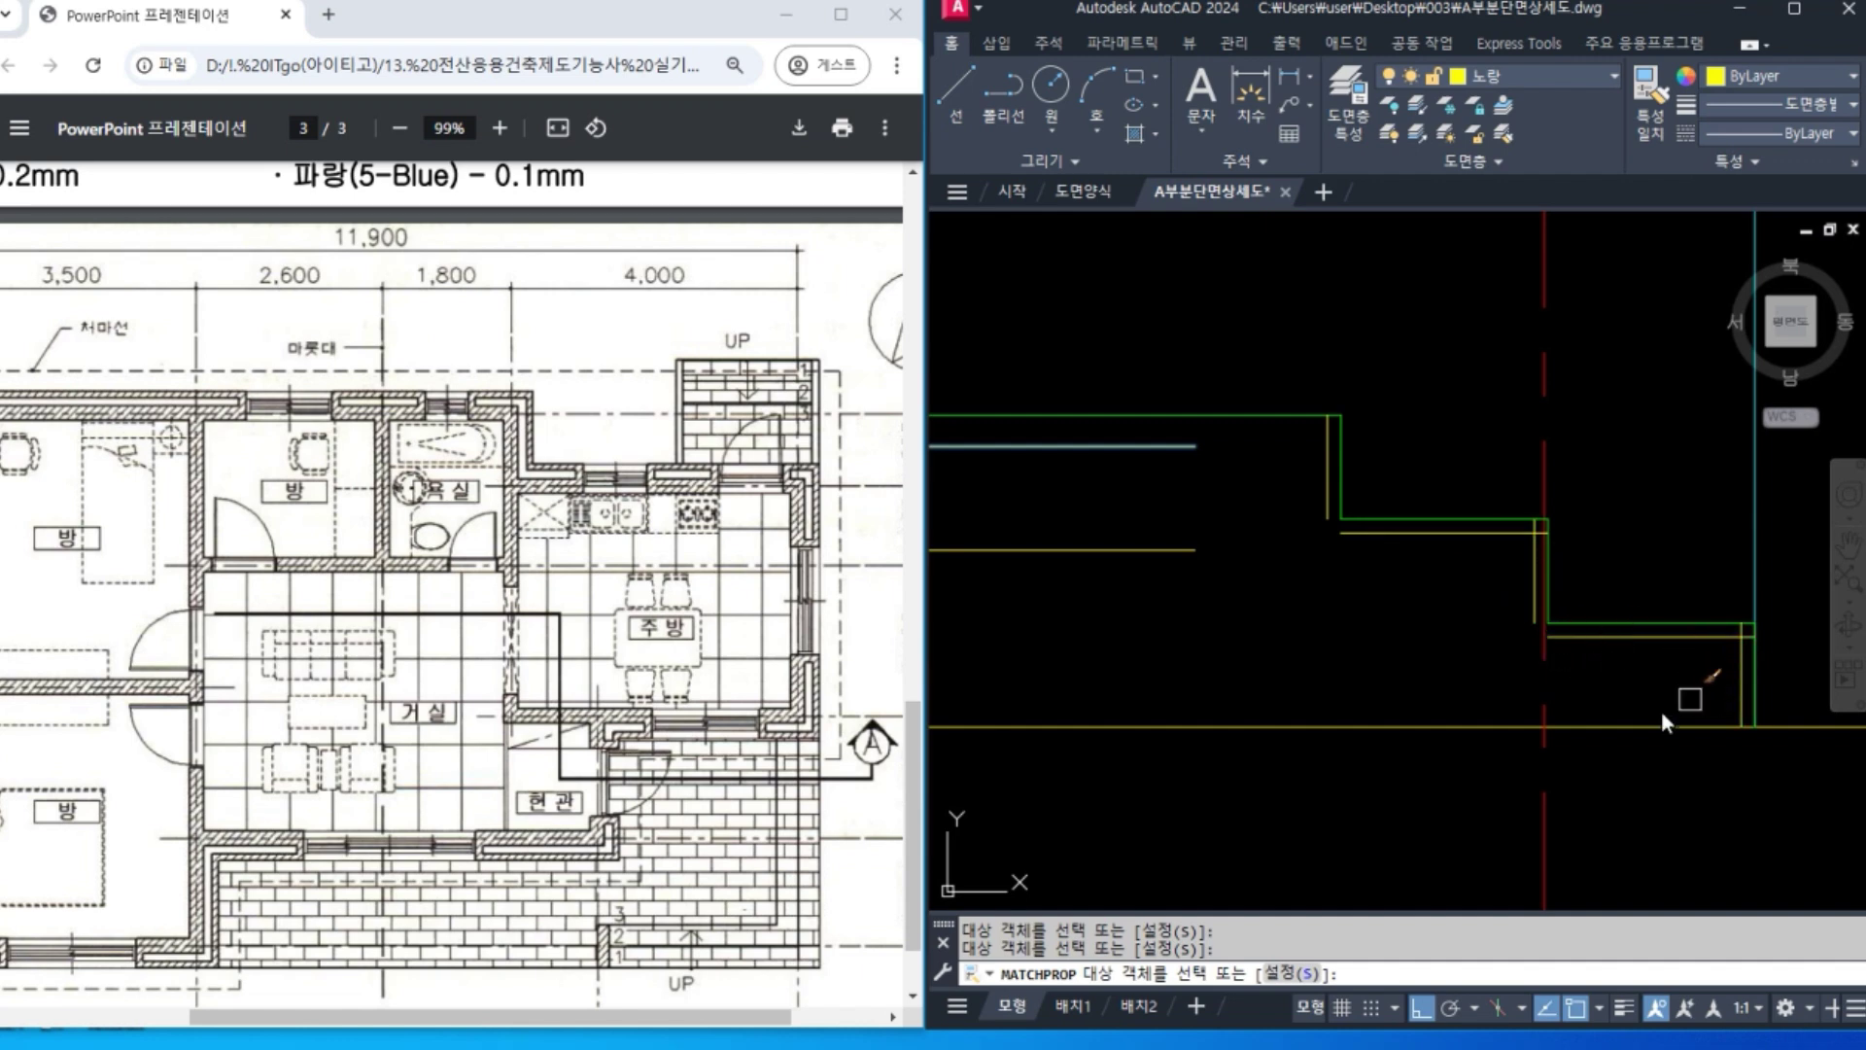
key("Return")
Join the slab's top and the yellow riser and tread lines into square corners using Fillet with the Multiple option.
type("f")
key("Return")
type("m")
key("Return")
left_click(1192, 448)
left_click(1320, 477)
left_click(1324, 508)
left_click(1368, 534)
left_click(1513, 537)
left_click(1529, 569)
left_click(1528, 594)
left_click(1577, 639)
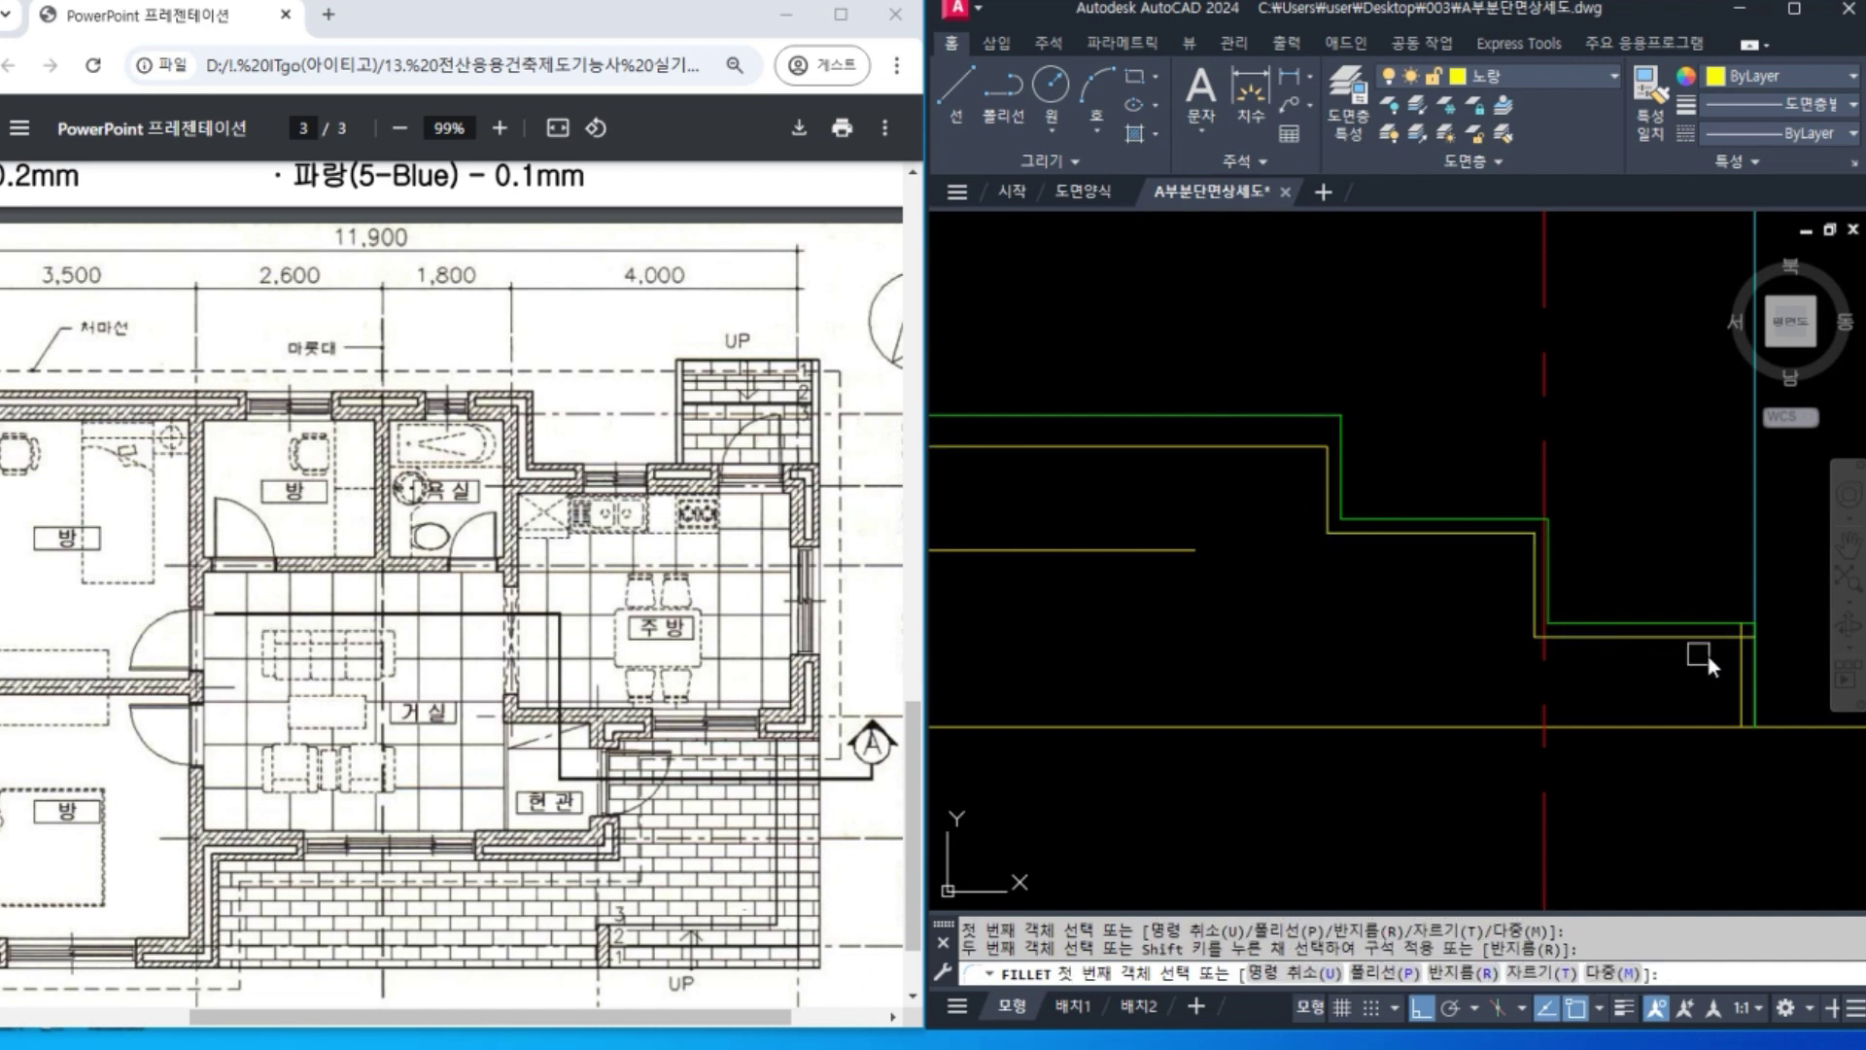
left_click(1721, 638)
left_click(1737, 674)
key("Escape")
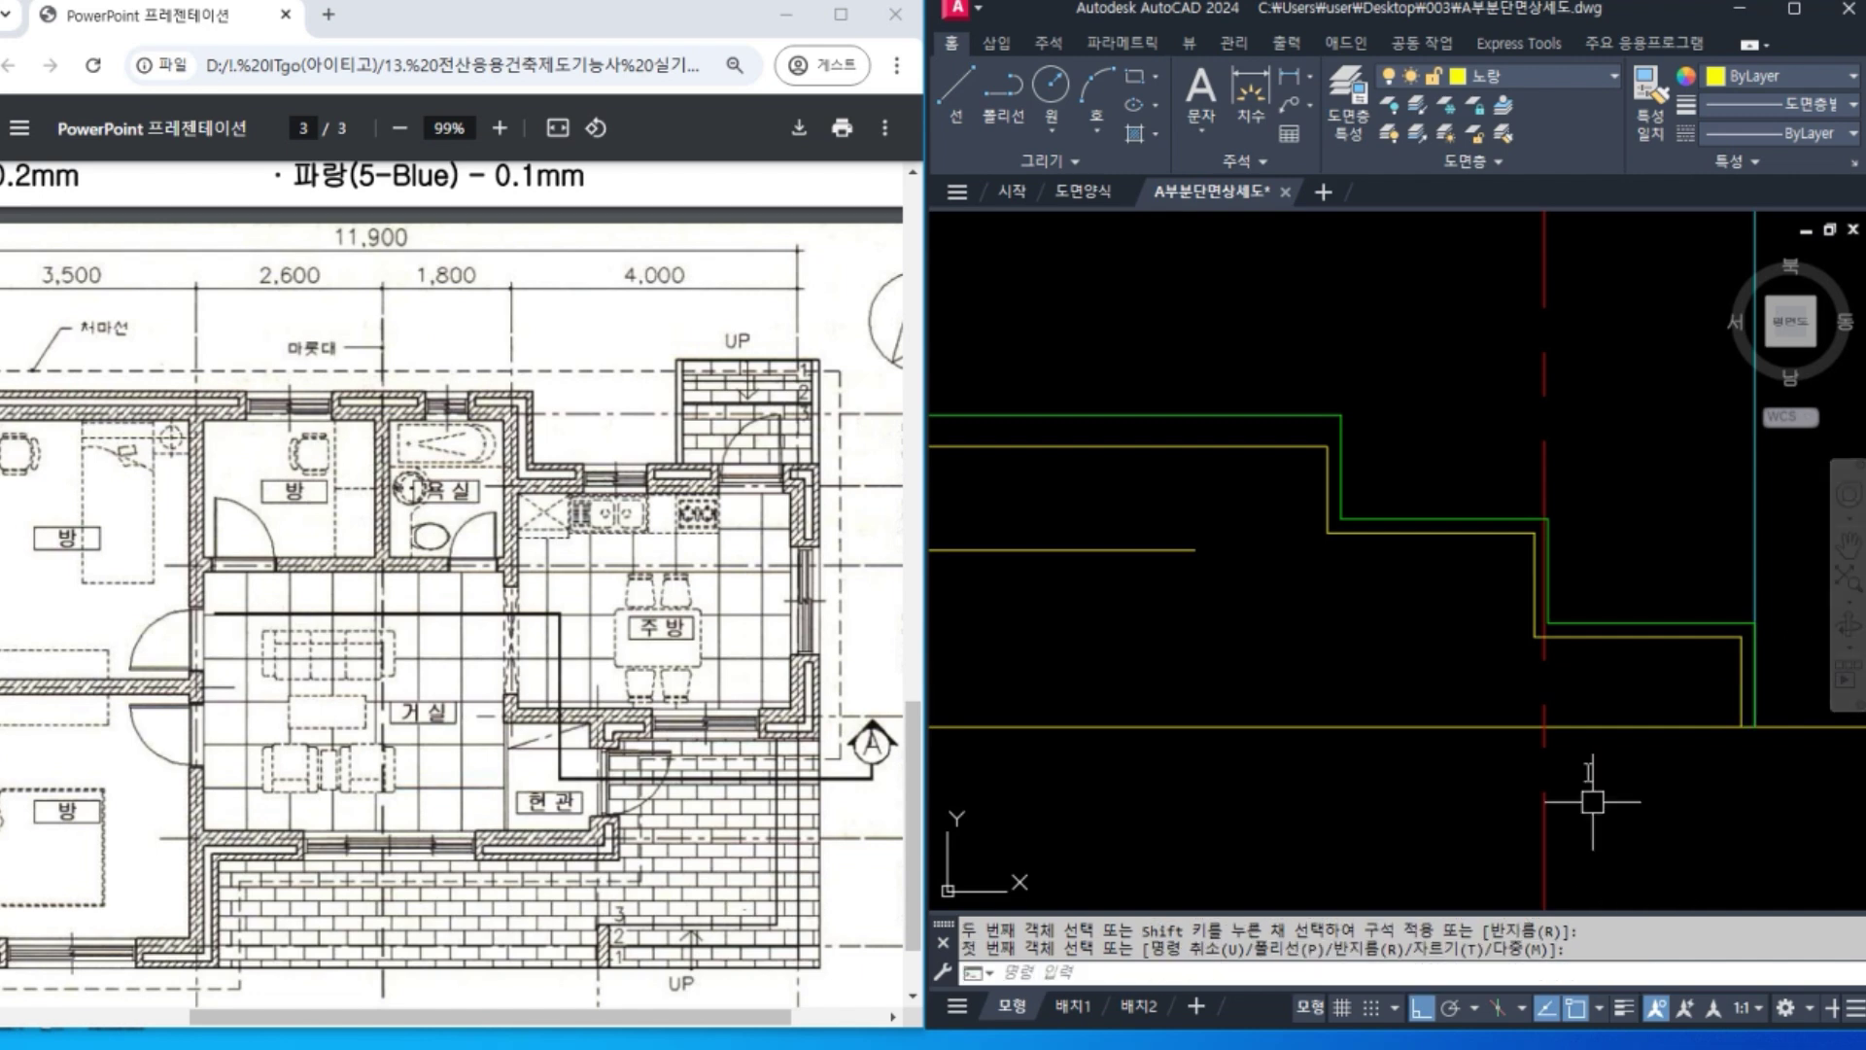
Draw a sloped construction line through the two inner corners of the yellow entrance step profile.
scroll(1565, 760, "down", 2)
mouse_move(1505, 775)
middle_mouse_down()
mouse_move(1678, 621)
mouse_move(1464, 589)
middle_mouse_up()
scroll(1606, 637, "down", 1)
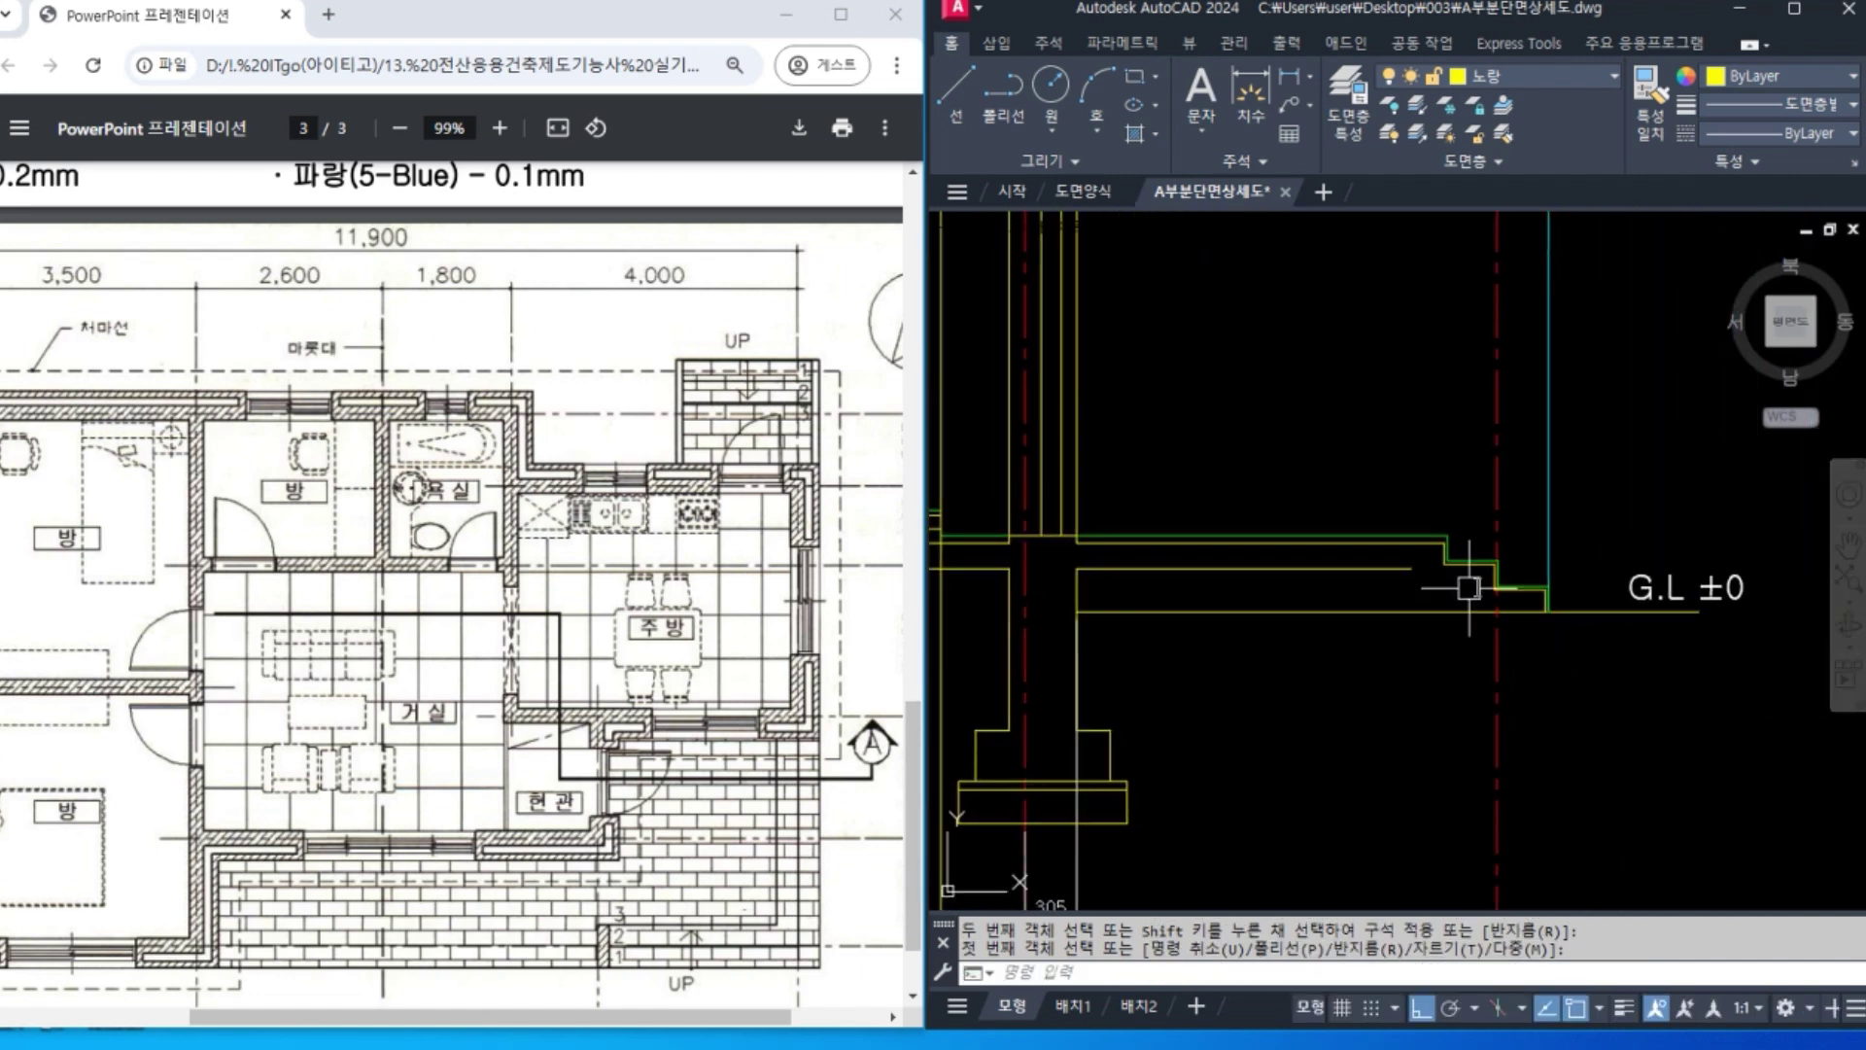
scroll(1469, 588, "up", 2)
type("xl")
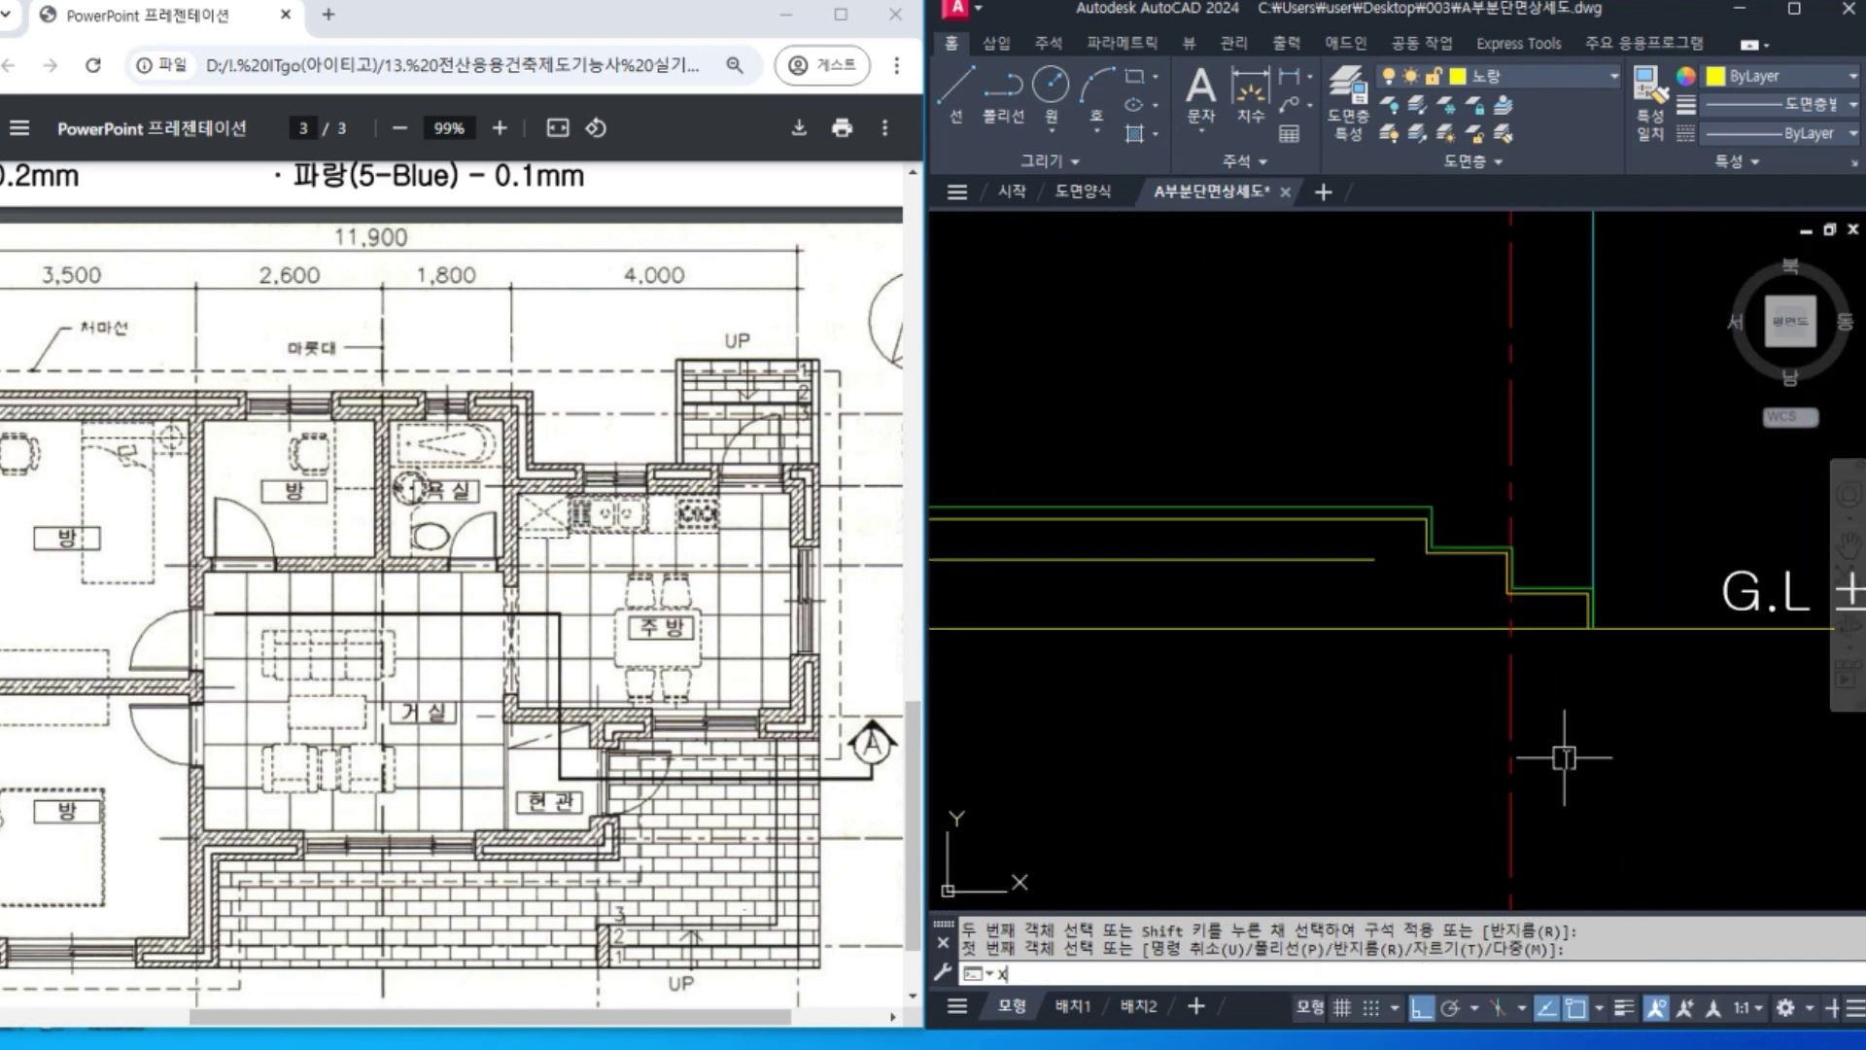
key("Return")
scroll(1441, 558, "up", 3)
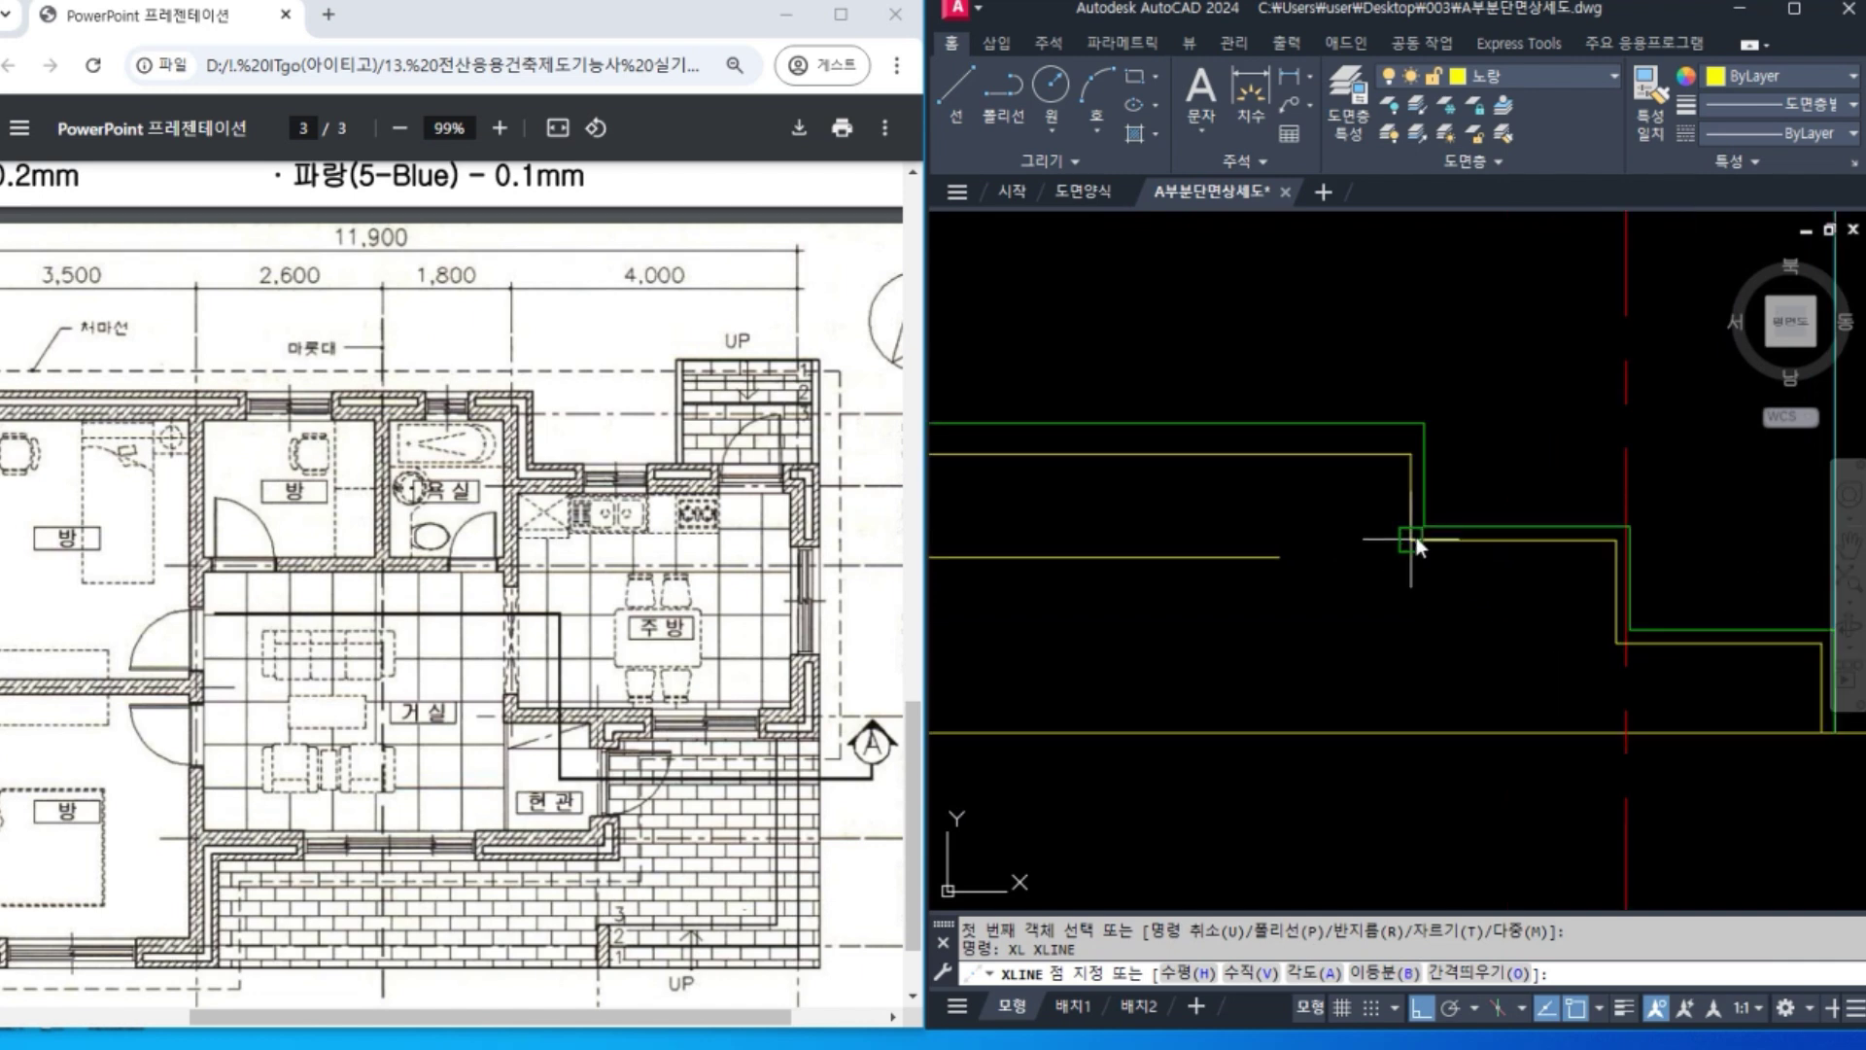
left_click(1412, 539)
left_click(1616, 642)
key("Escape")
Offset the sloped construction line 150 downward for the underside of the entrance stairs.
scroll(1516, 715, "down", 2)
type("o")
key("Return")
type("150")
key("Return")
left_click(1560, 576)
left_click(1491, 626)
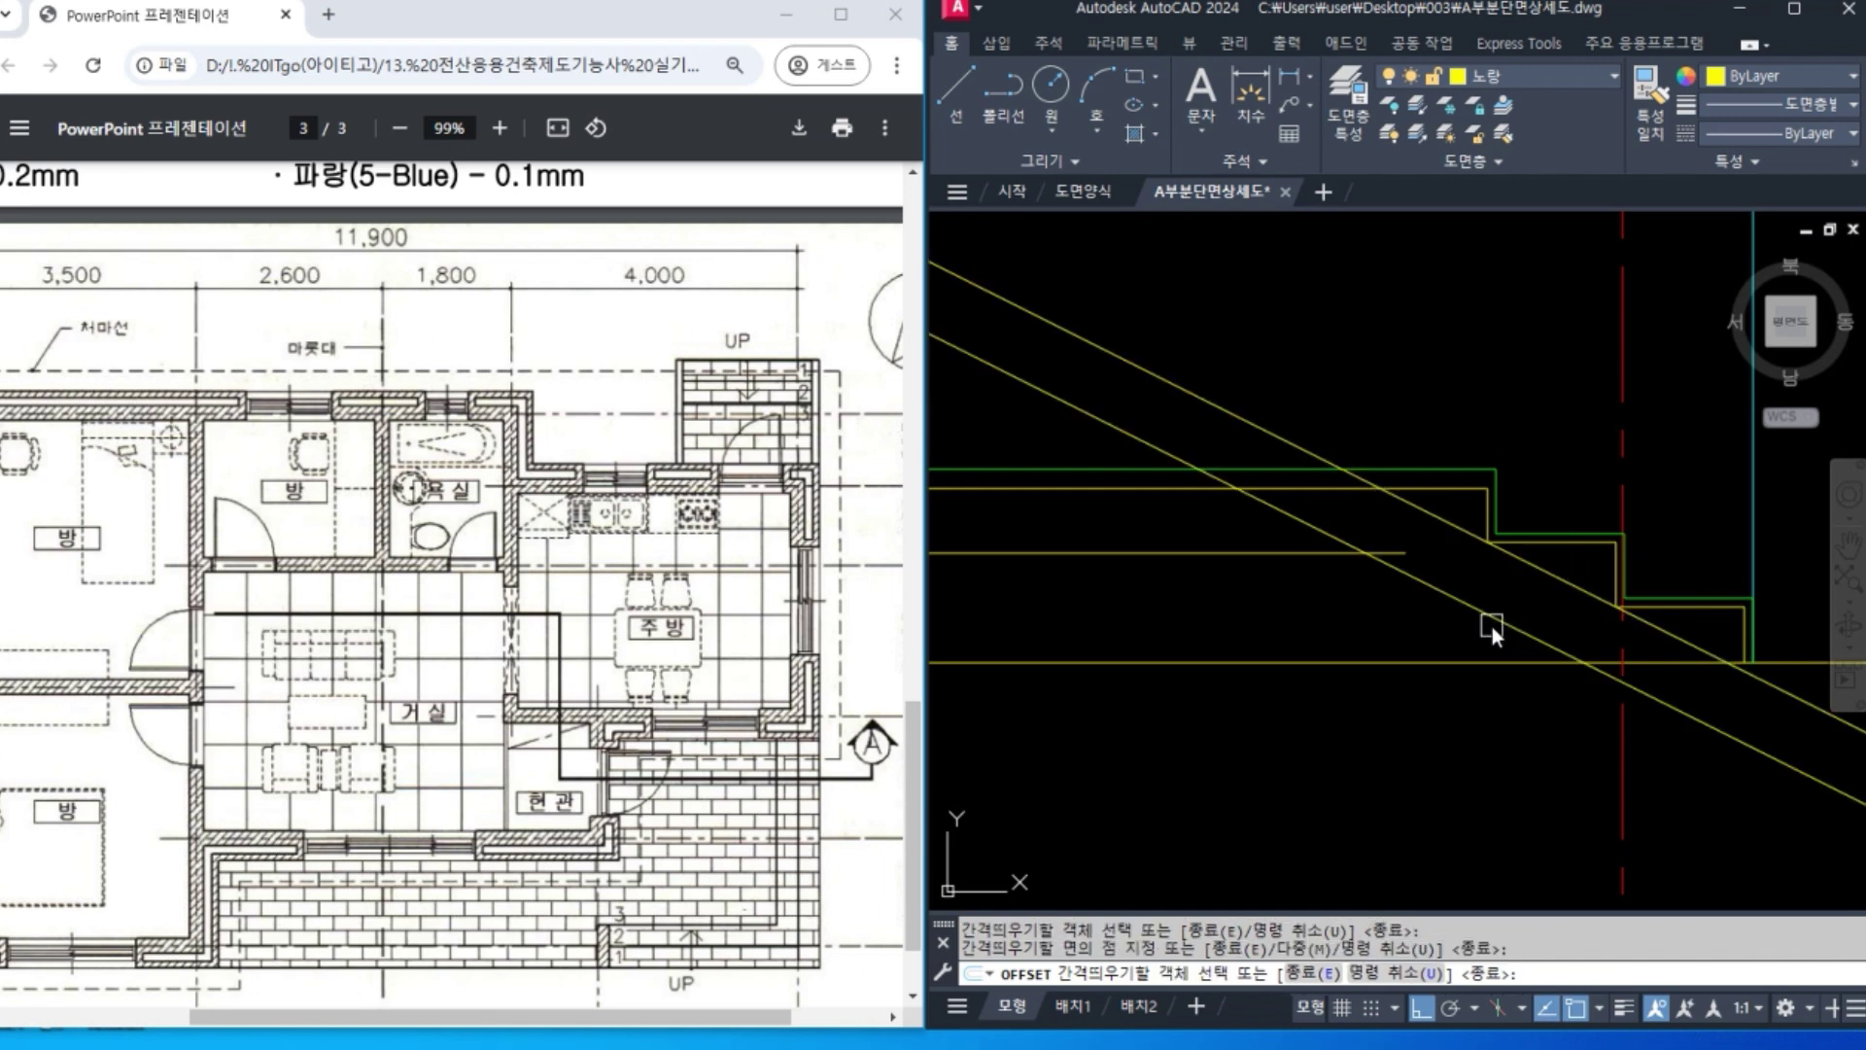
key("Escape")
Fillet the slab's underside line with the lower sloped line so that they meet at a corner.
type("f")
key("Return")
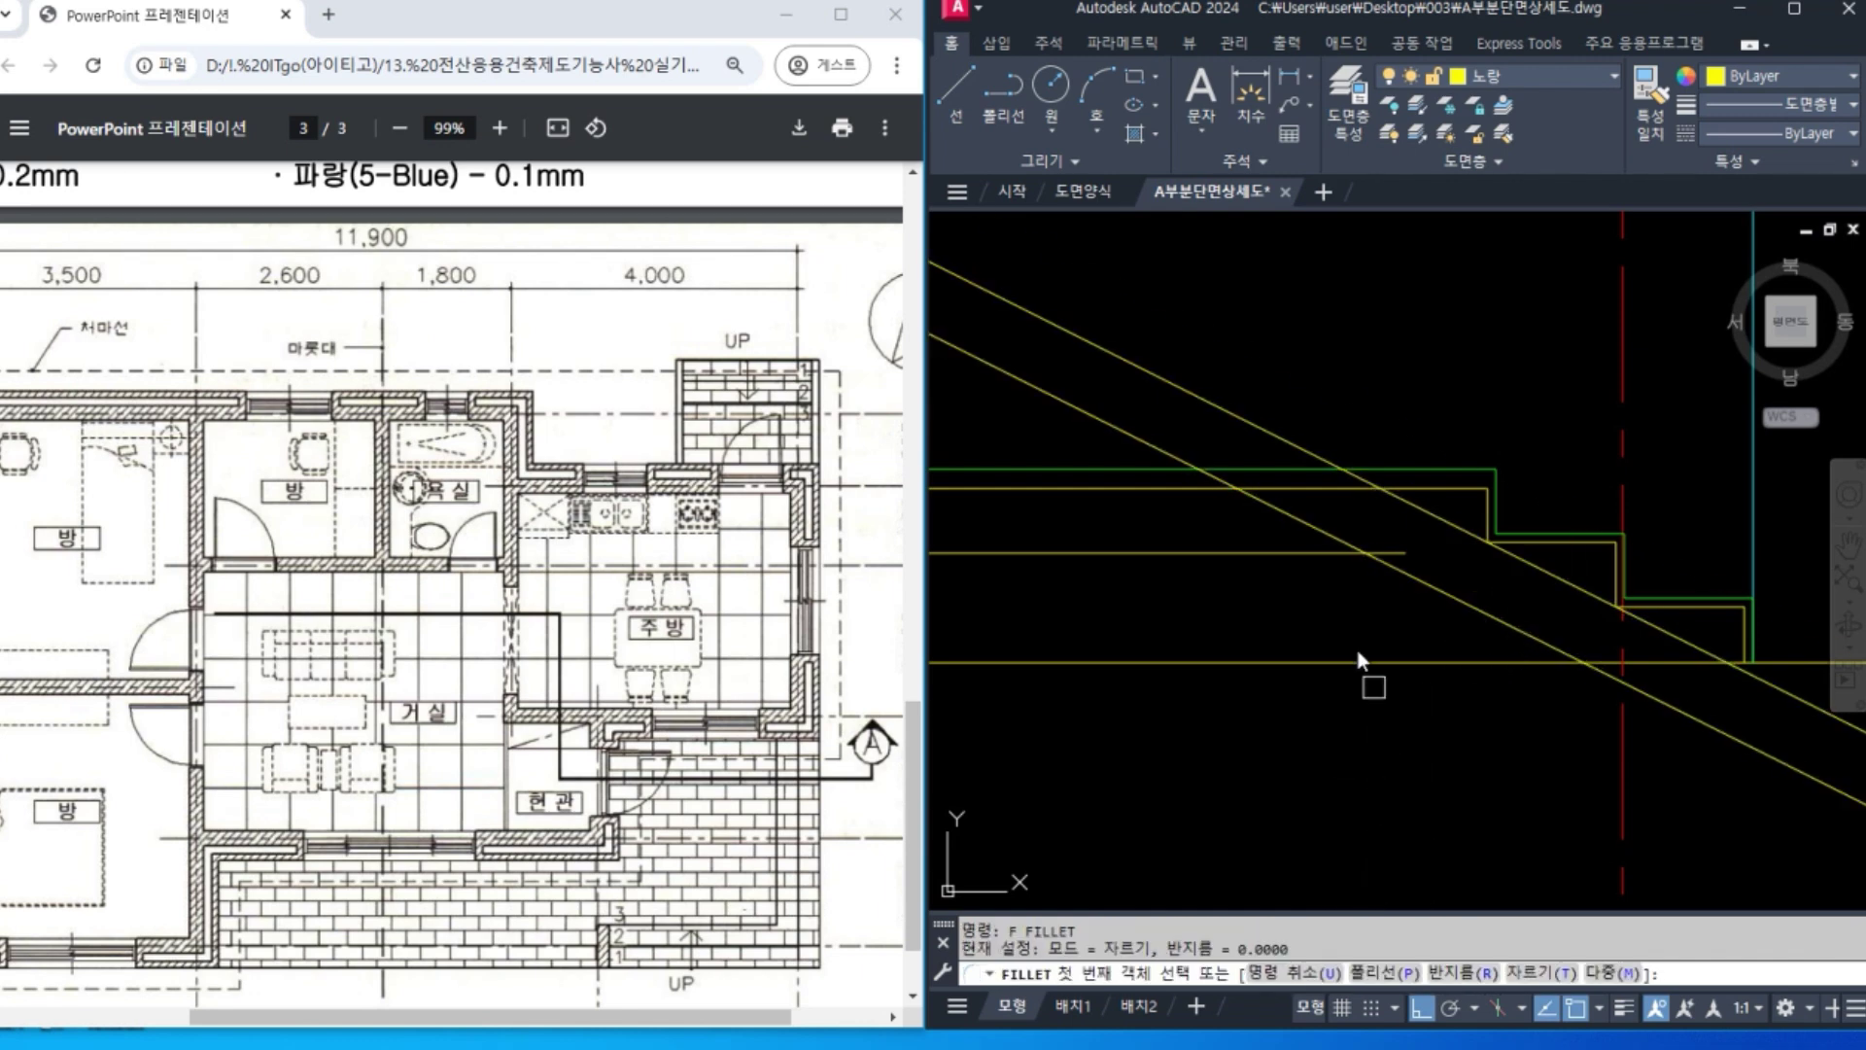
left_click(1303, 554)
left_click(1786, 745)
scroll(1726, 750, "down", 2)
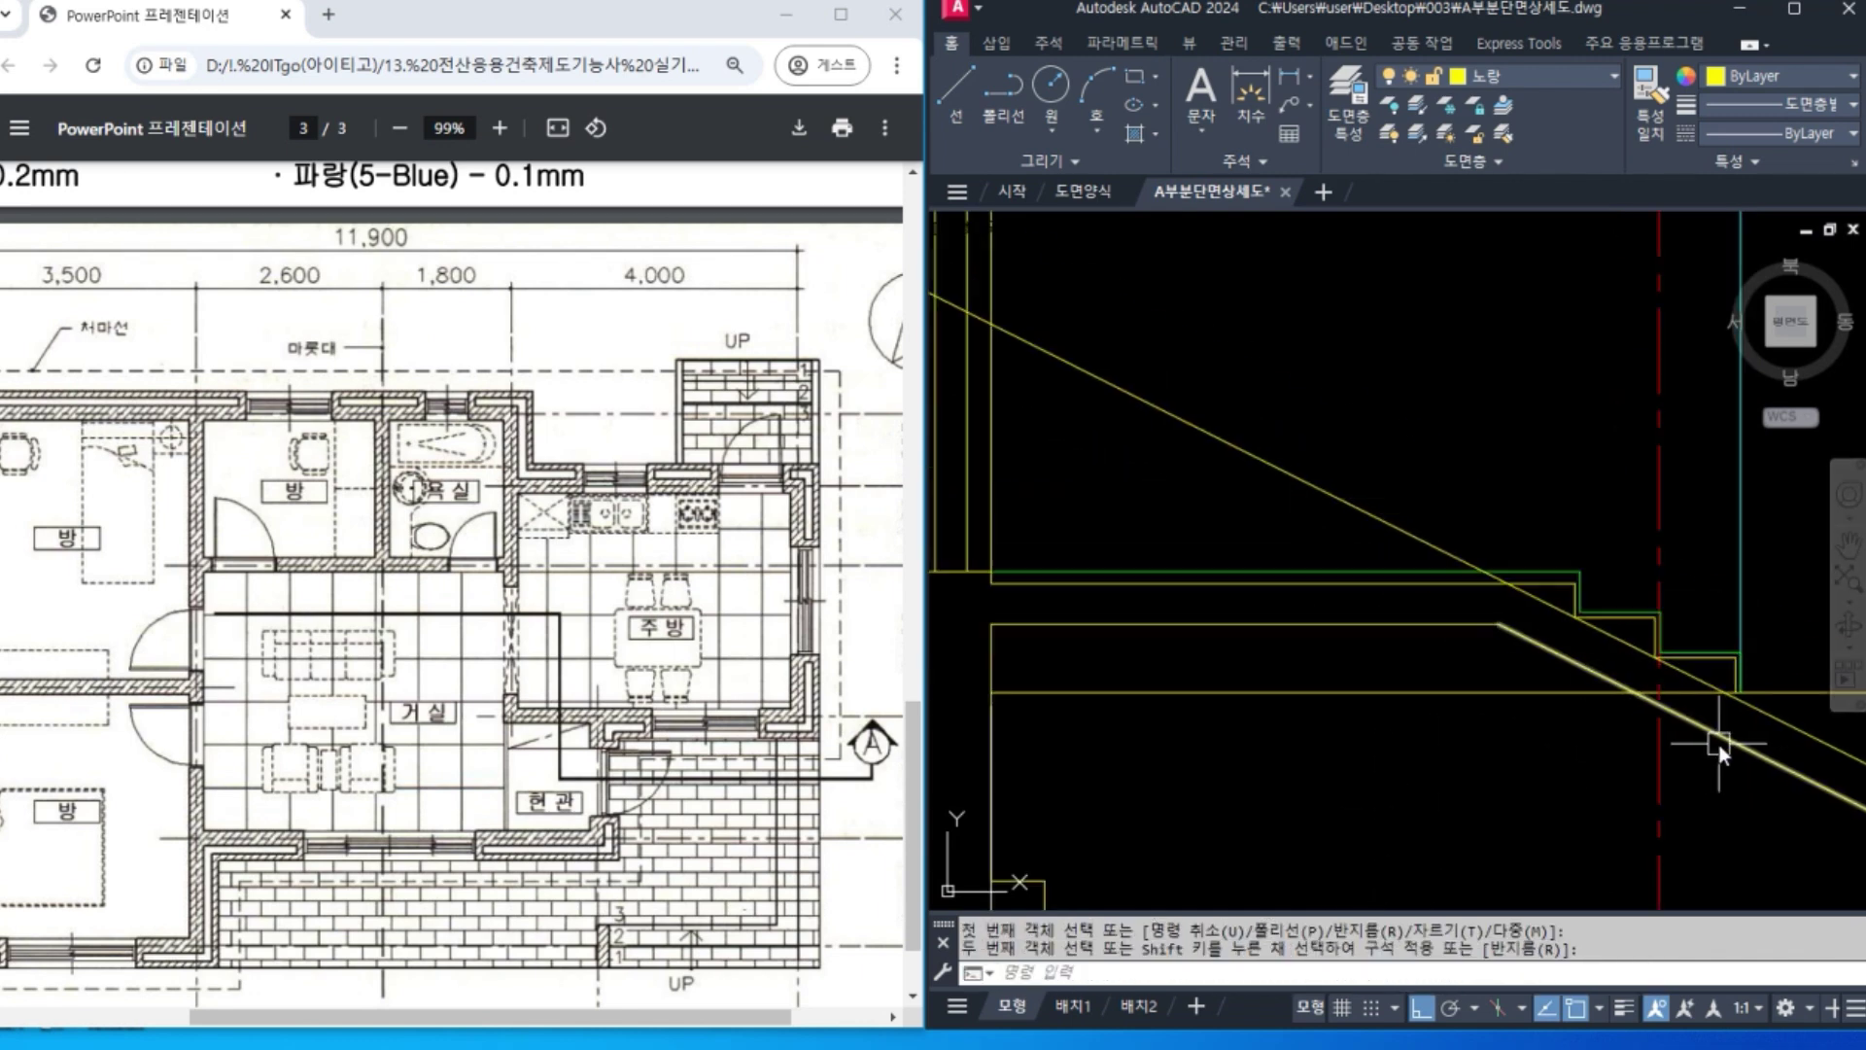
Delete the upper sloped construction line that runs through the step corners.
key("Escape")
left_click(1421, 544)
key("Delete")
Stretch the lower end of the lowest yellow riser line 300 downward below the ground line.
scroll(1571, 646, "up", 3)
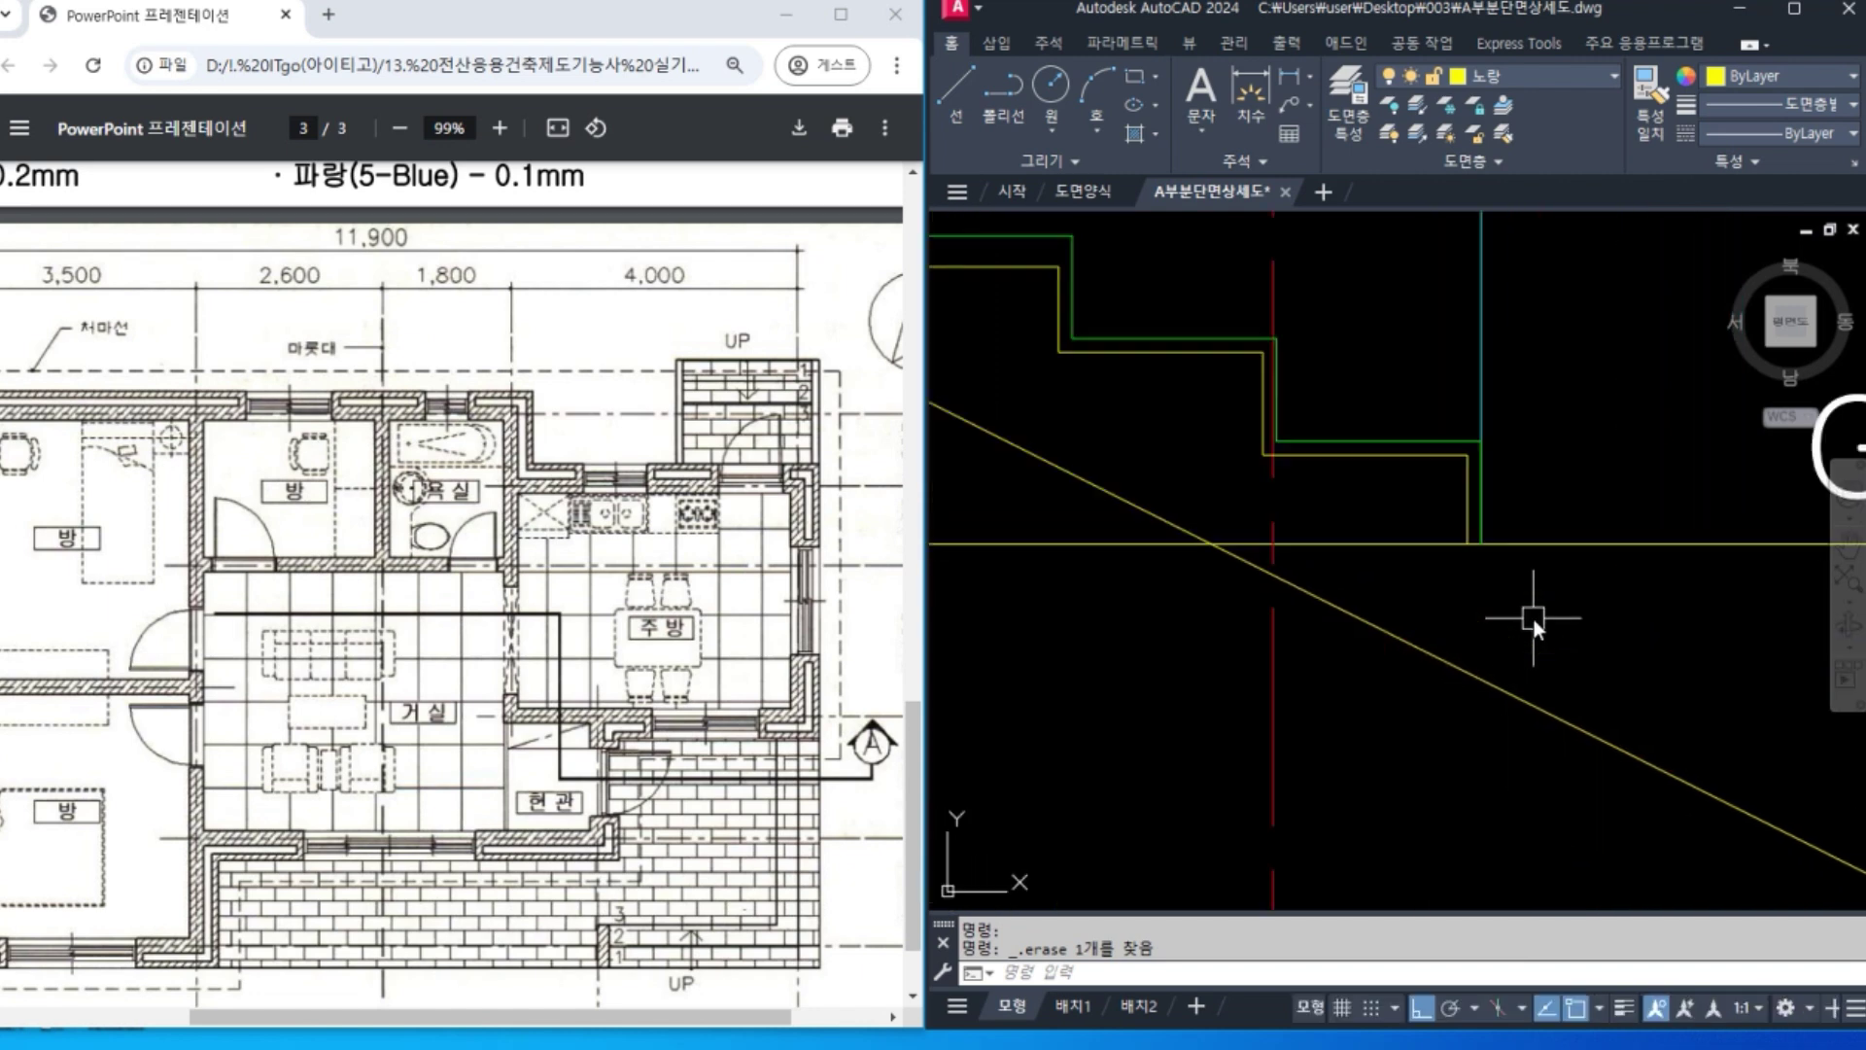
left_click(1468, 497)
left_click(1468, 544)
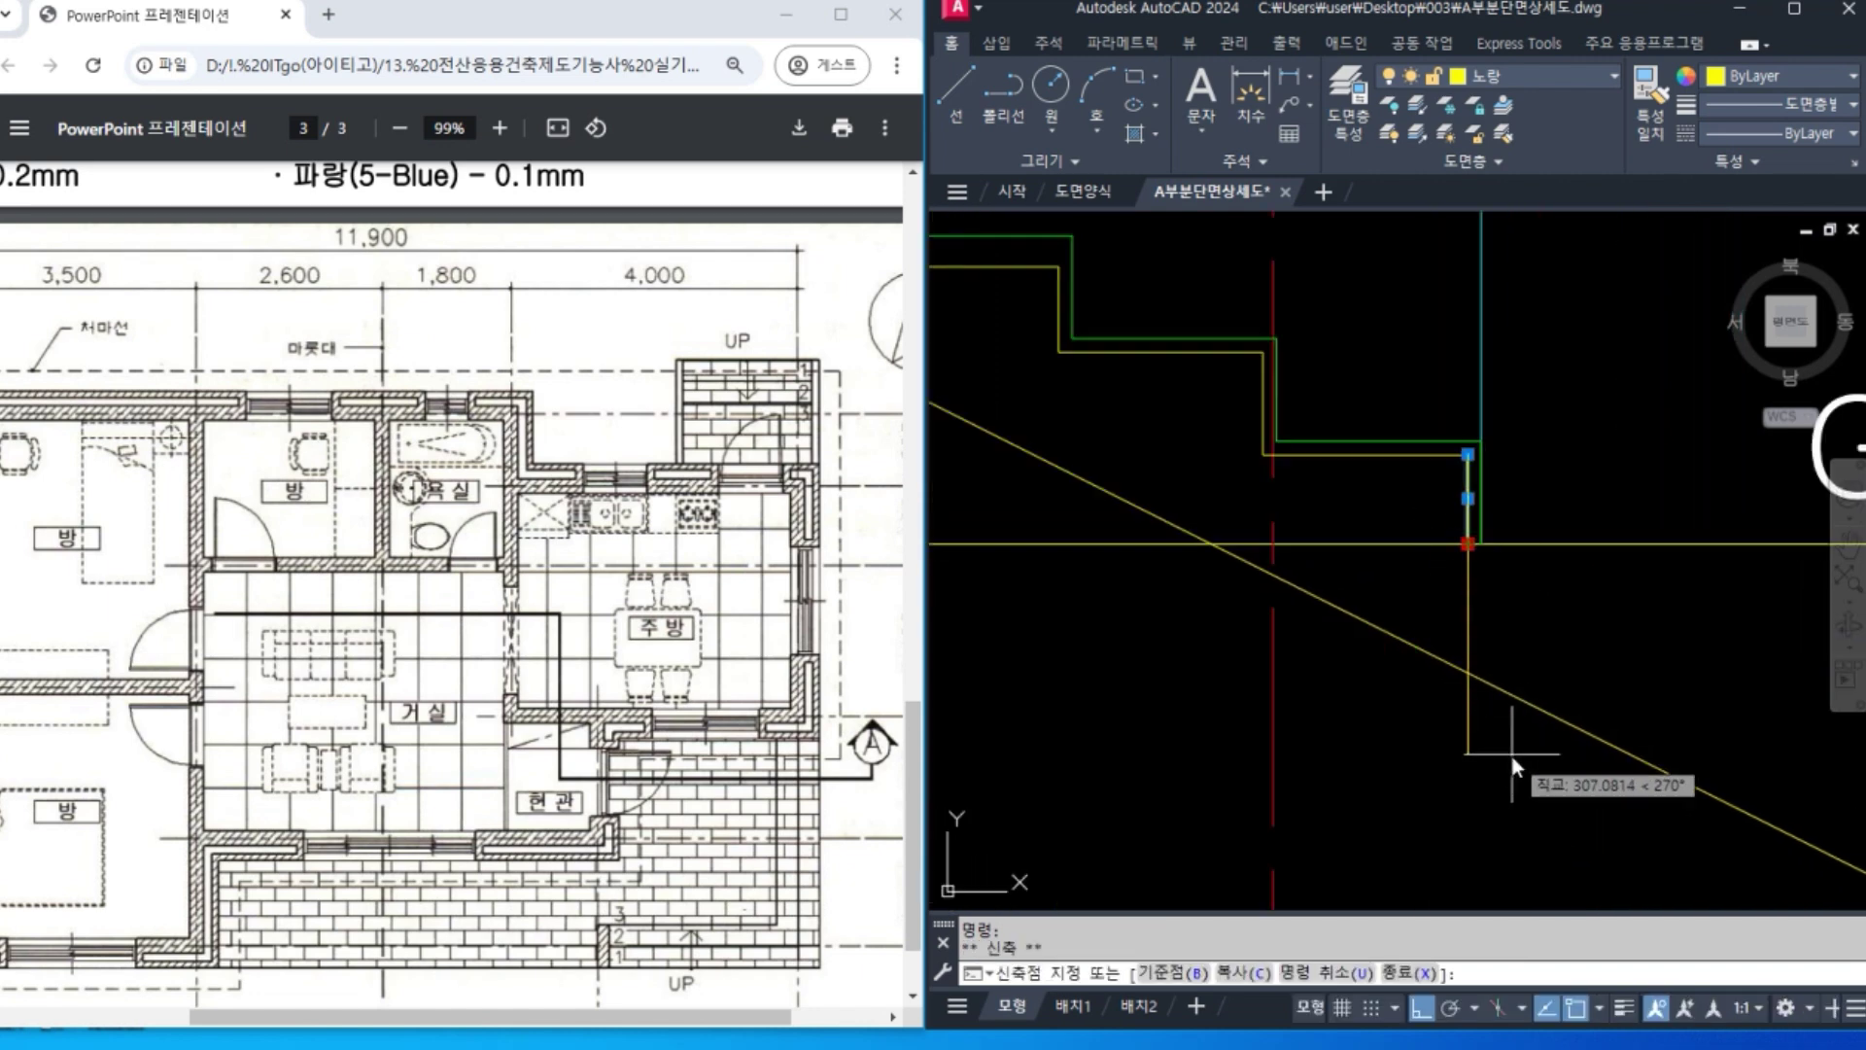
key("Return")
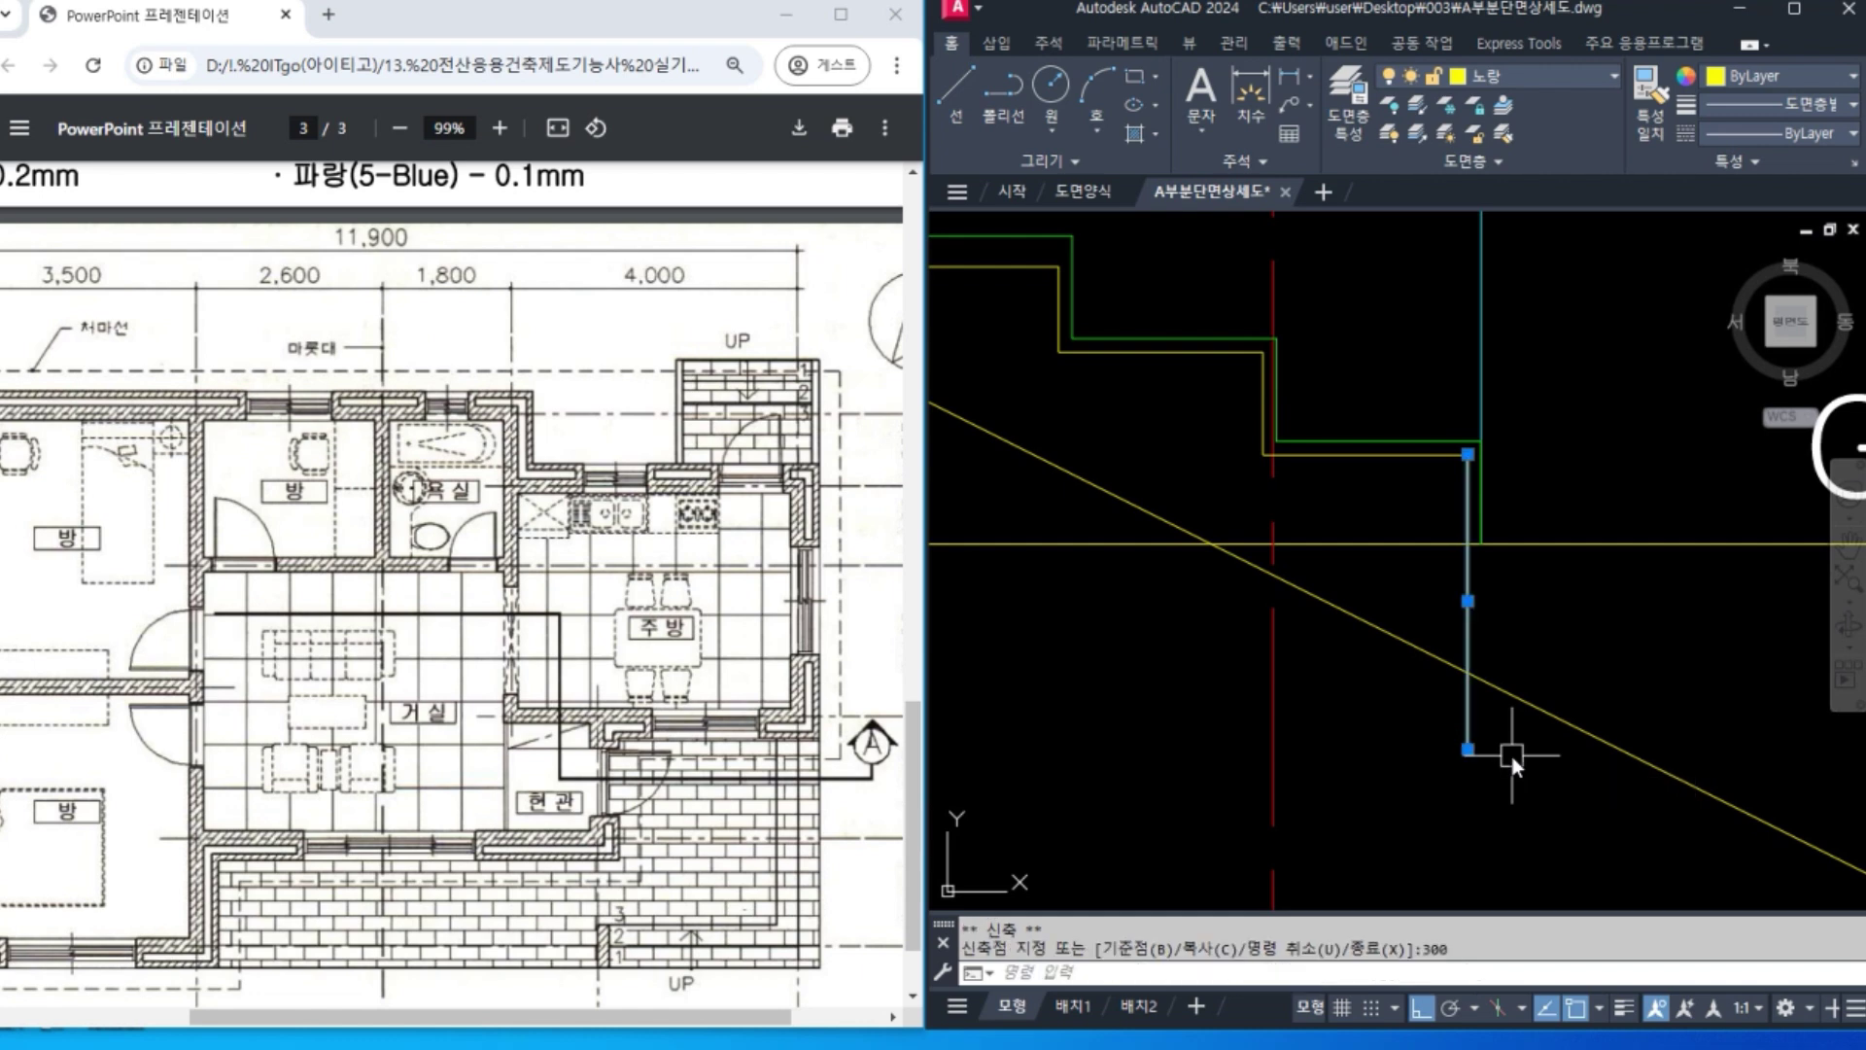
key("Escape")
Offset the extended lowest riser line 150 toward the inside of the entrance steps.
middle_click_drag(1566, 721, 1639, 680)
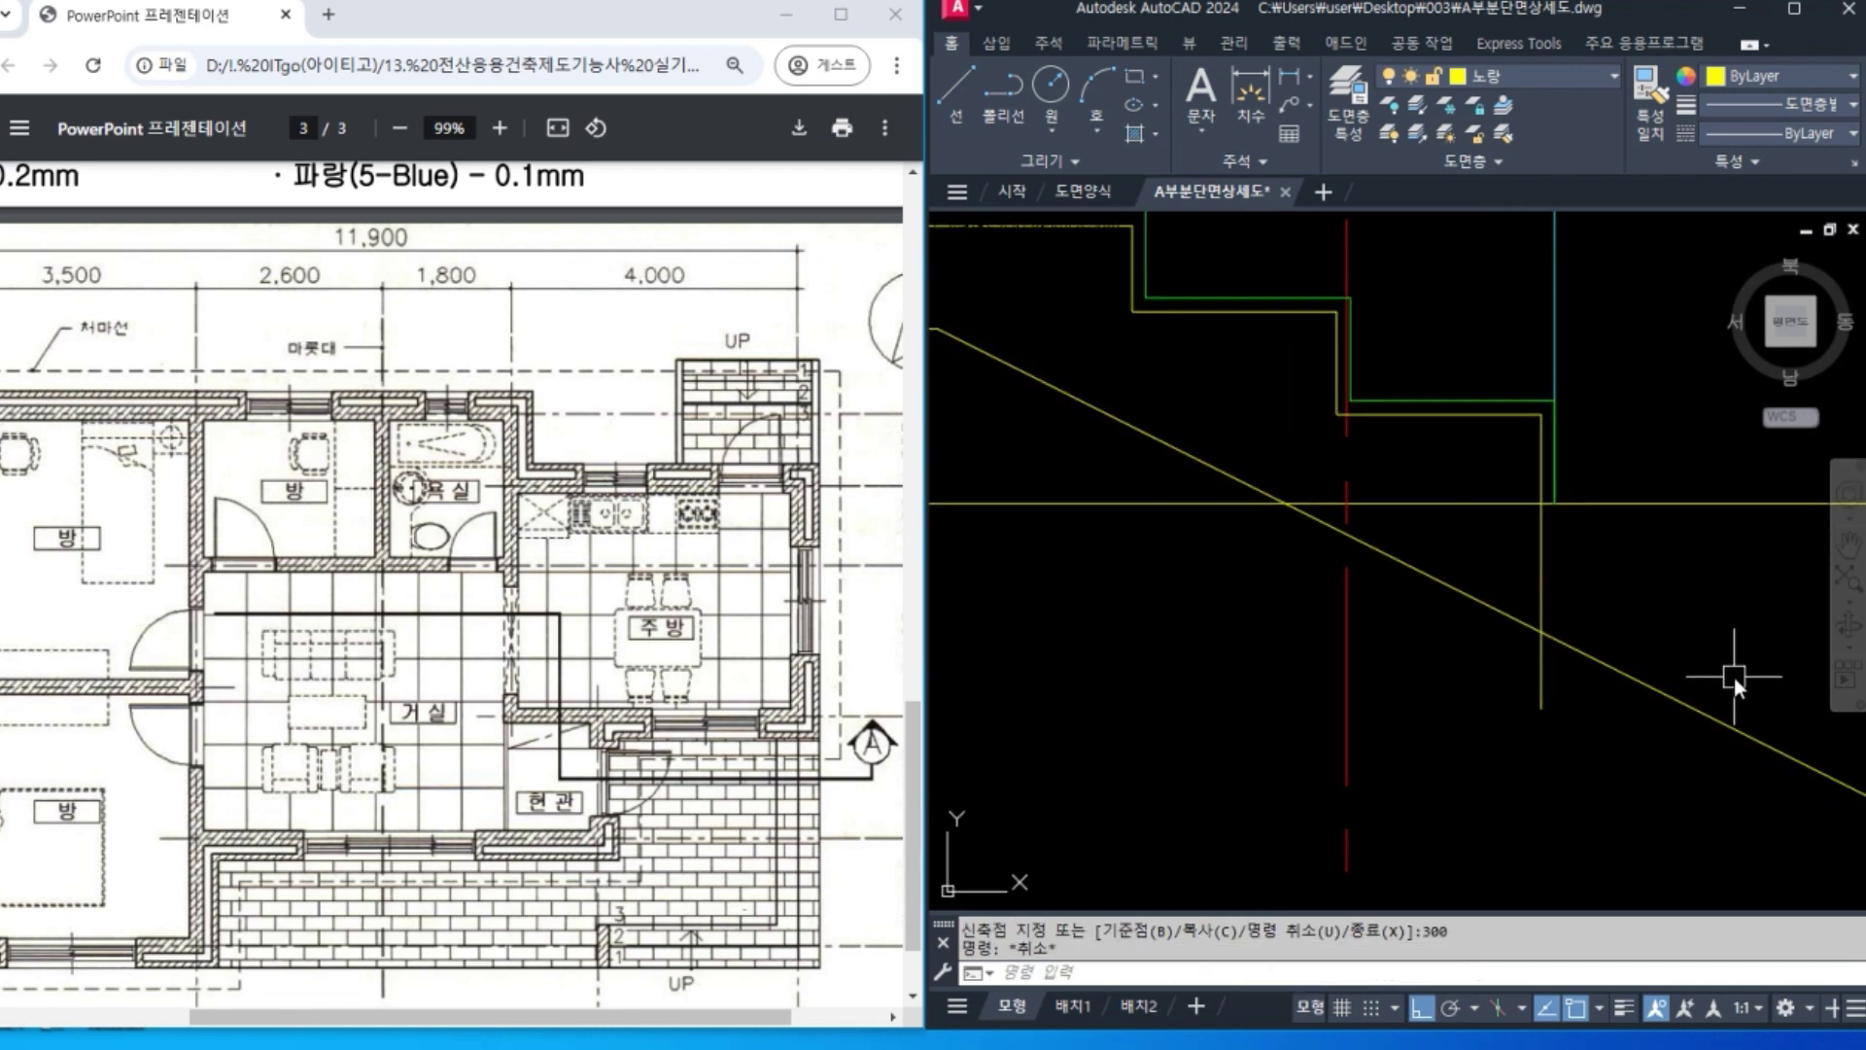
type("o")
key("Return")
type("150")
key("Return")
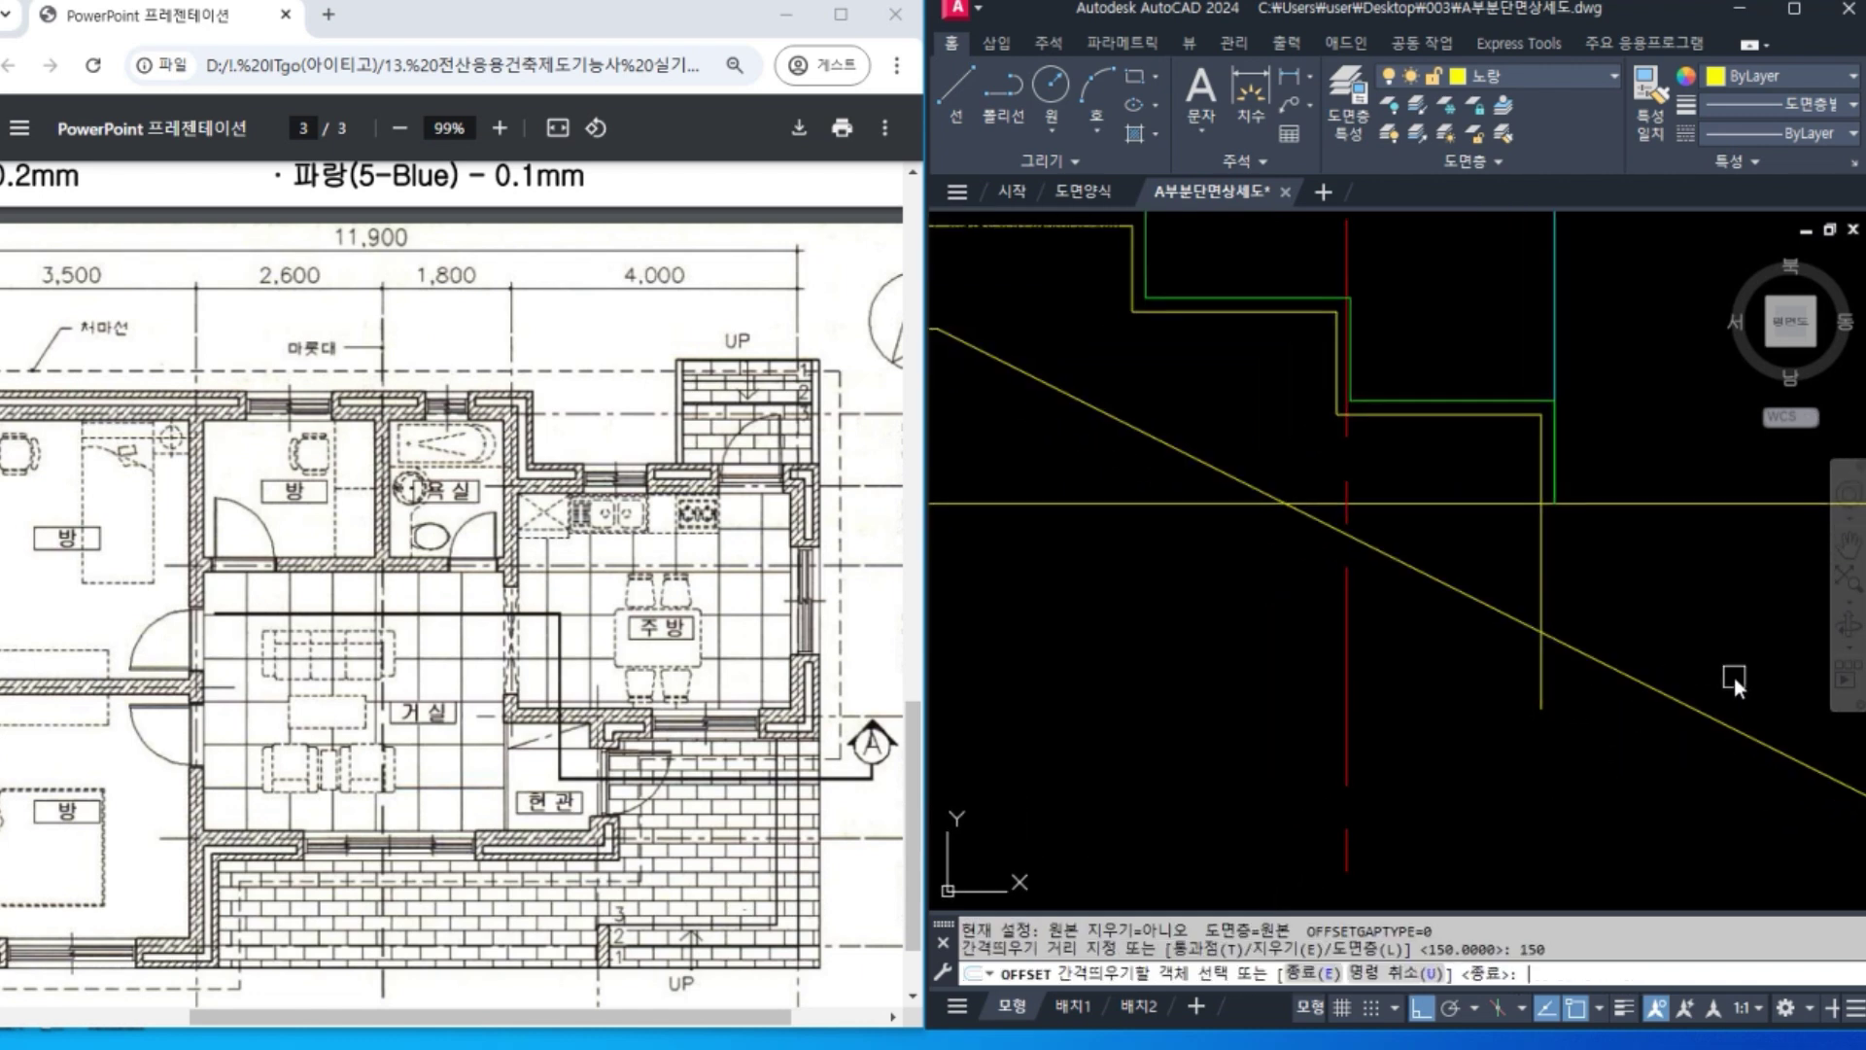
left_click(1542, 583)
left_click(1448, 566)
key("Escape")
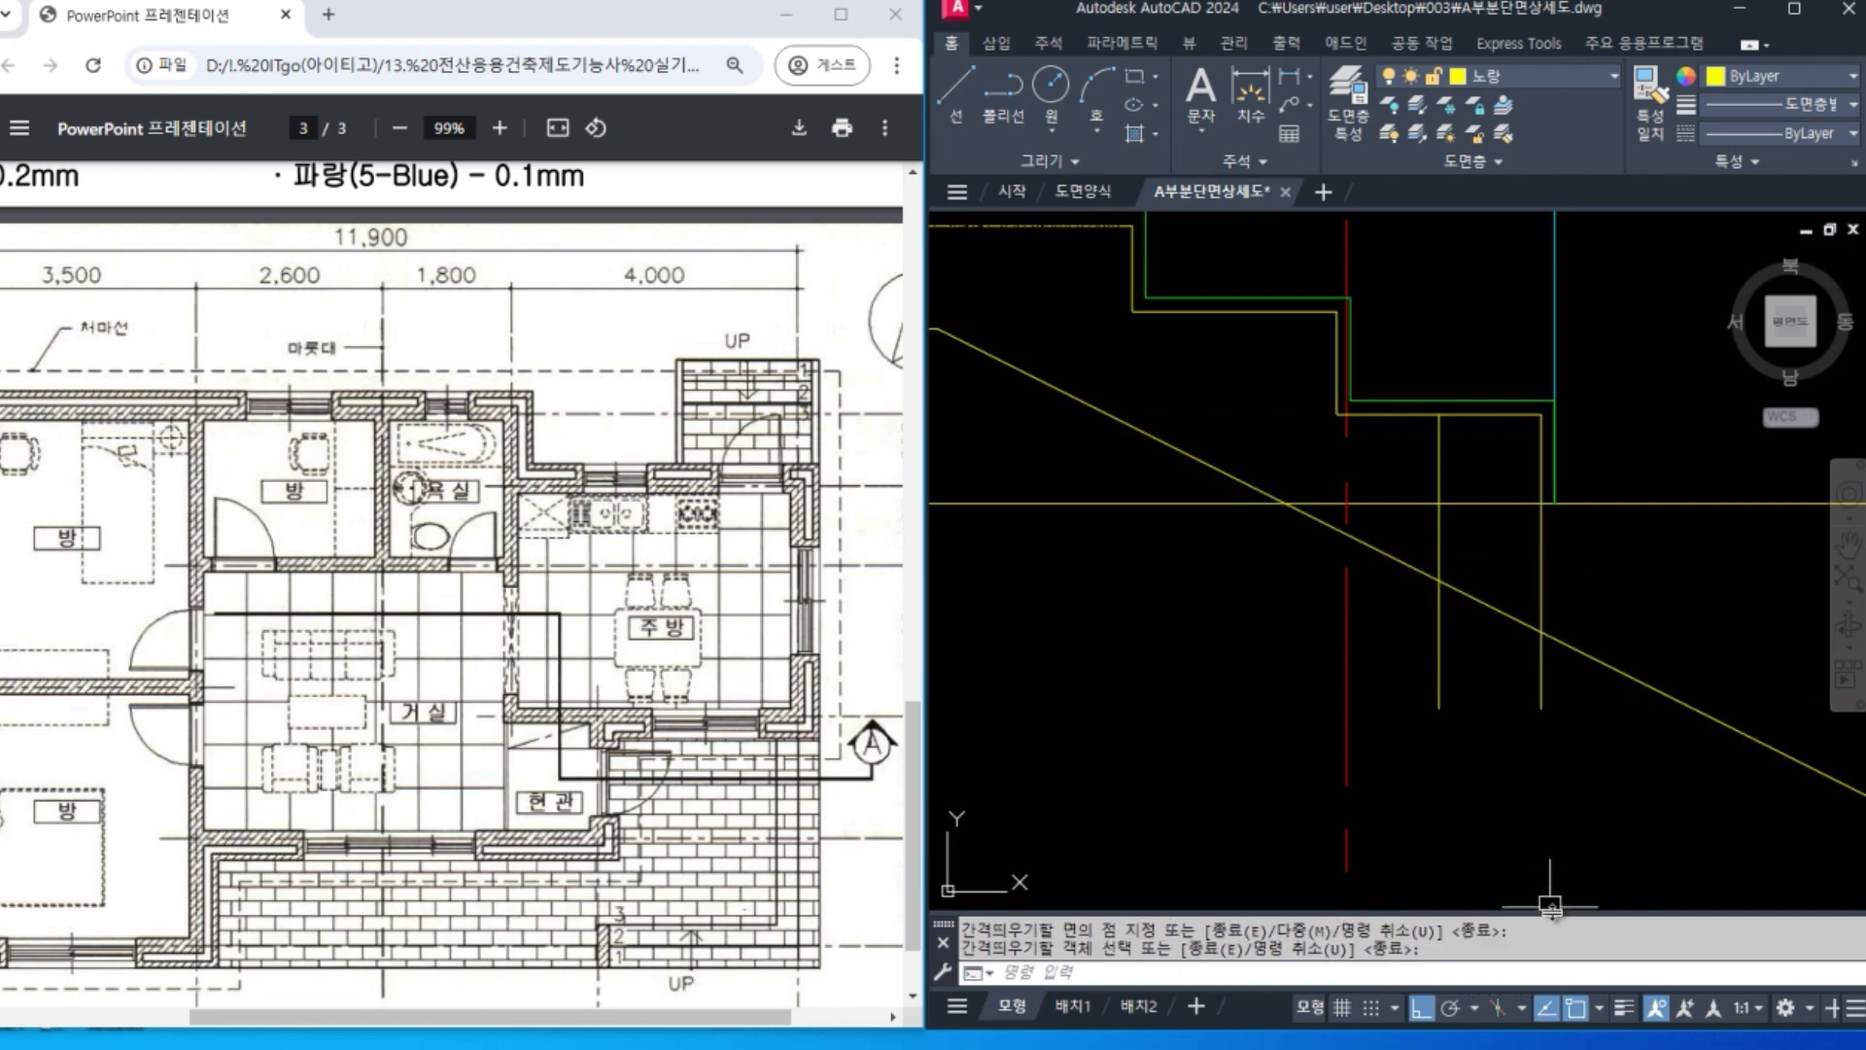
Fillet the sloped underside line with the inner offset riser line so that they meet at a corner.
type("f")
key("Return")
left_click(1415, 569)
left_click(1438, 624)
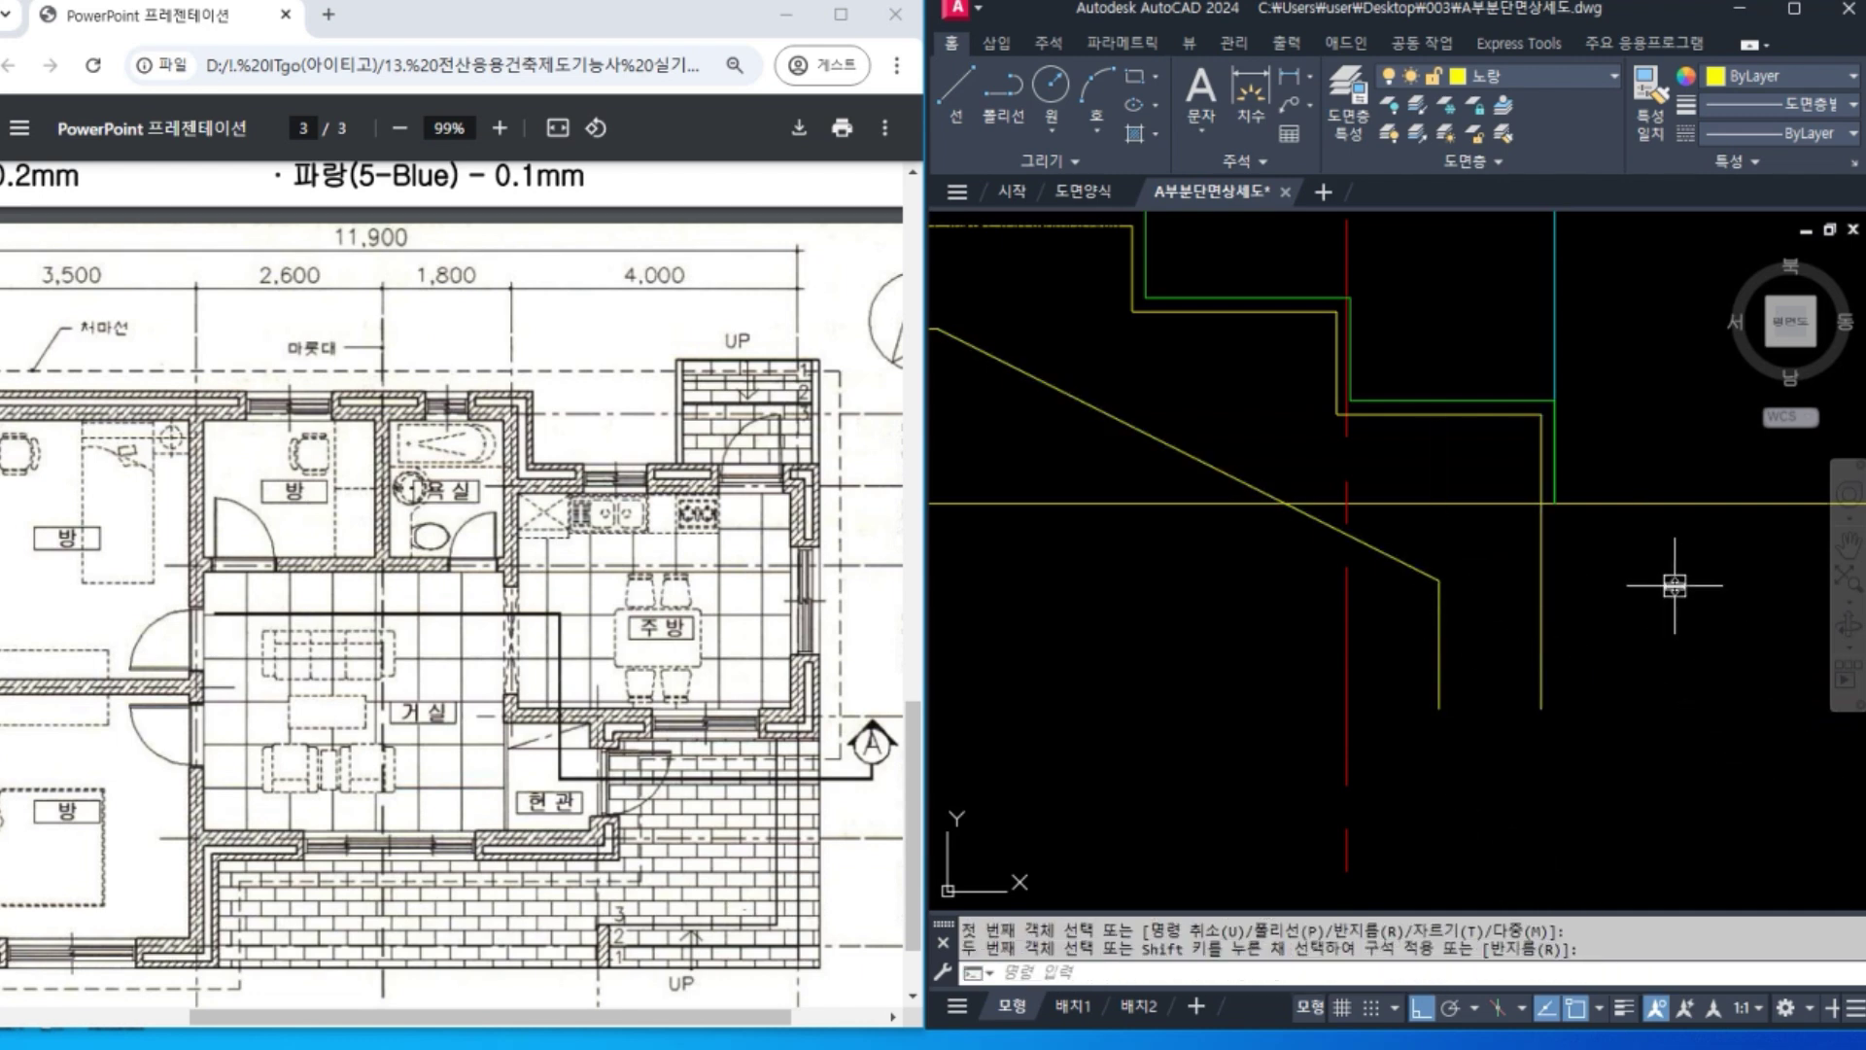
Lengthen the lowest green riser finish line by a delta of 200 below the ground line.
type("len")
key("Return")
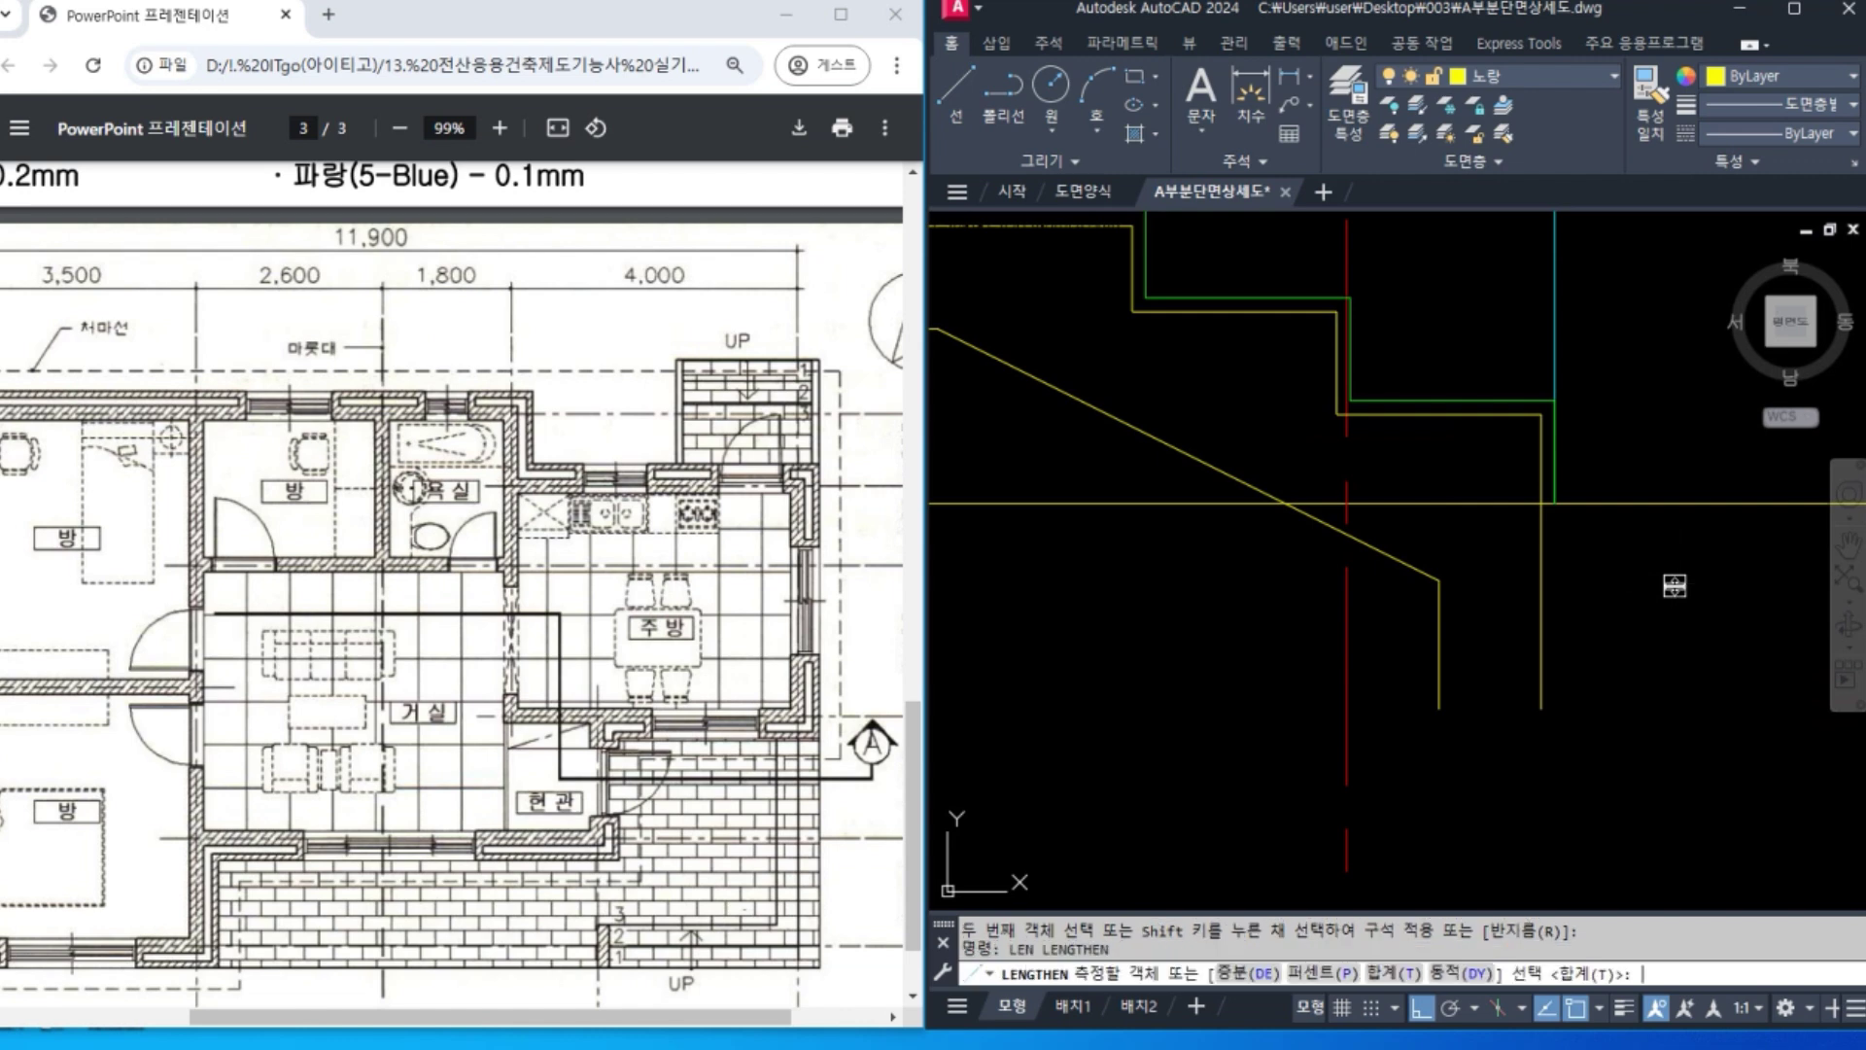
type("DE")
key("Return")
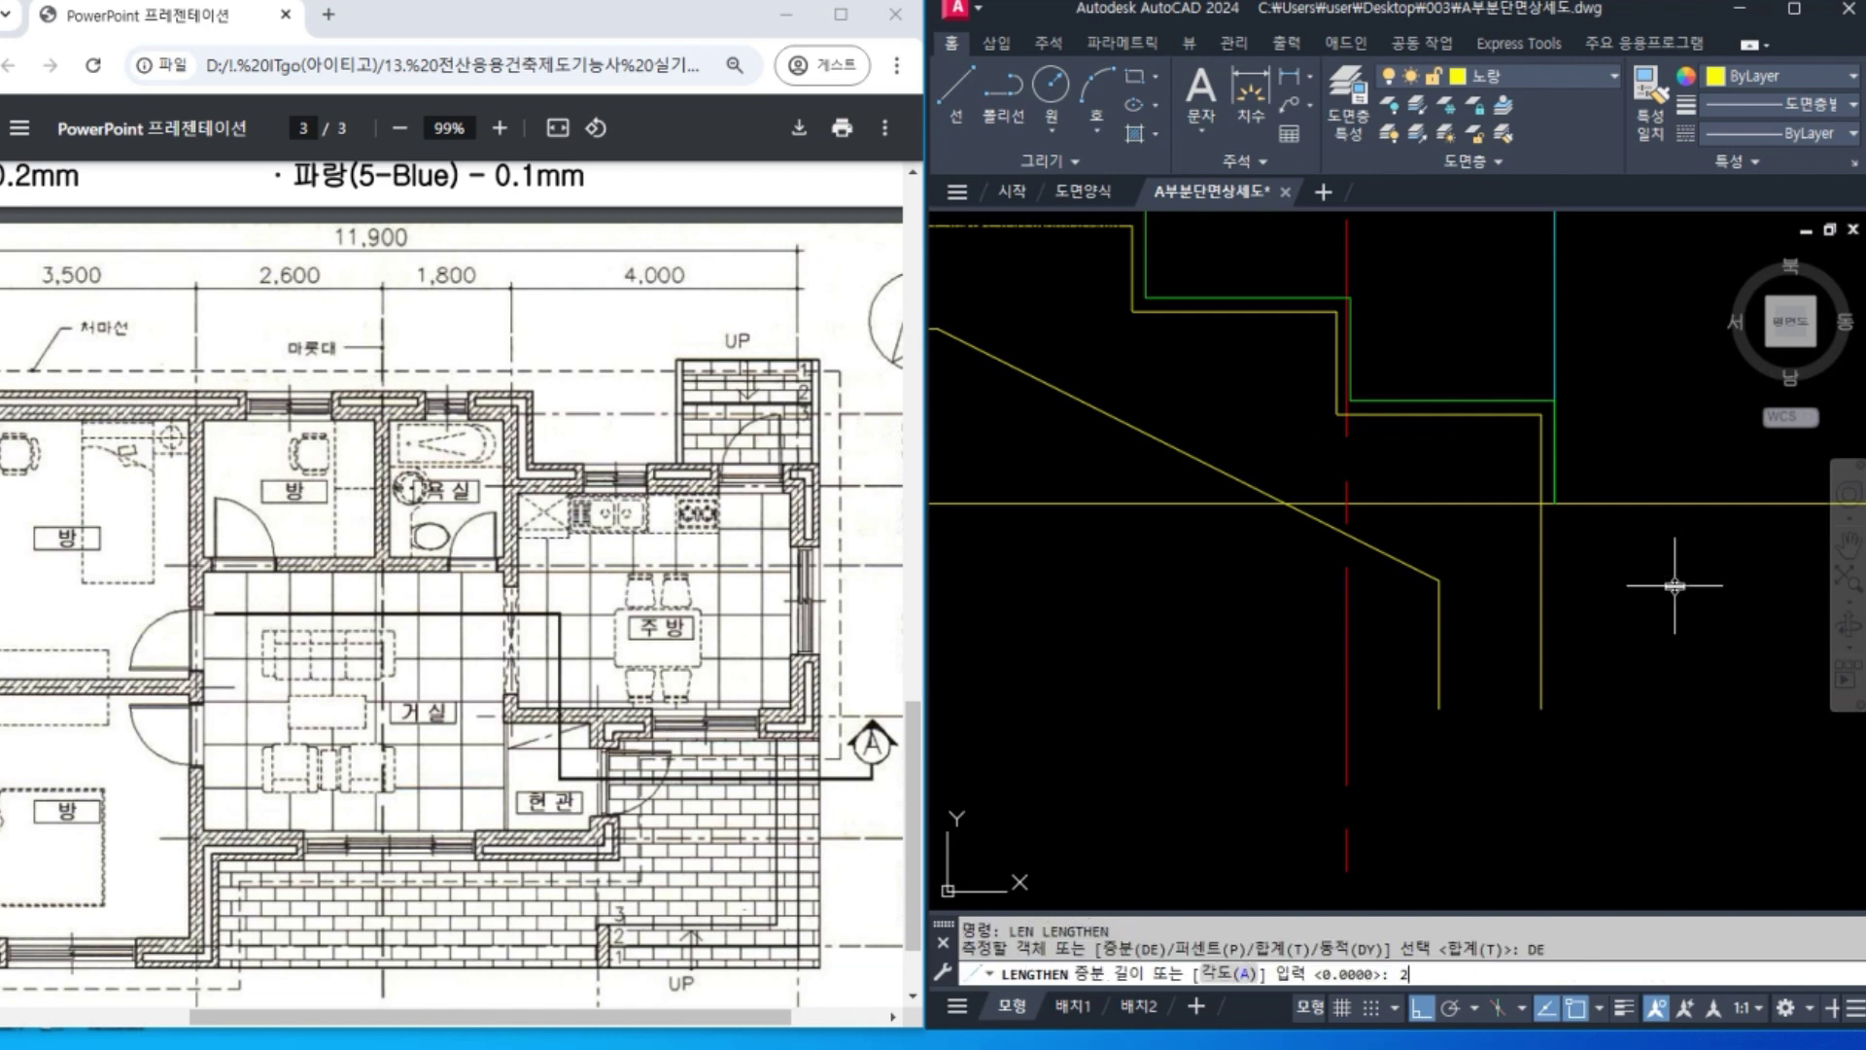
type("200")
key("Return")
left_click(1554, 488)
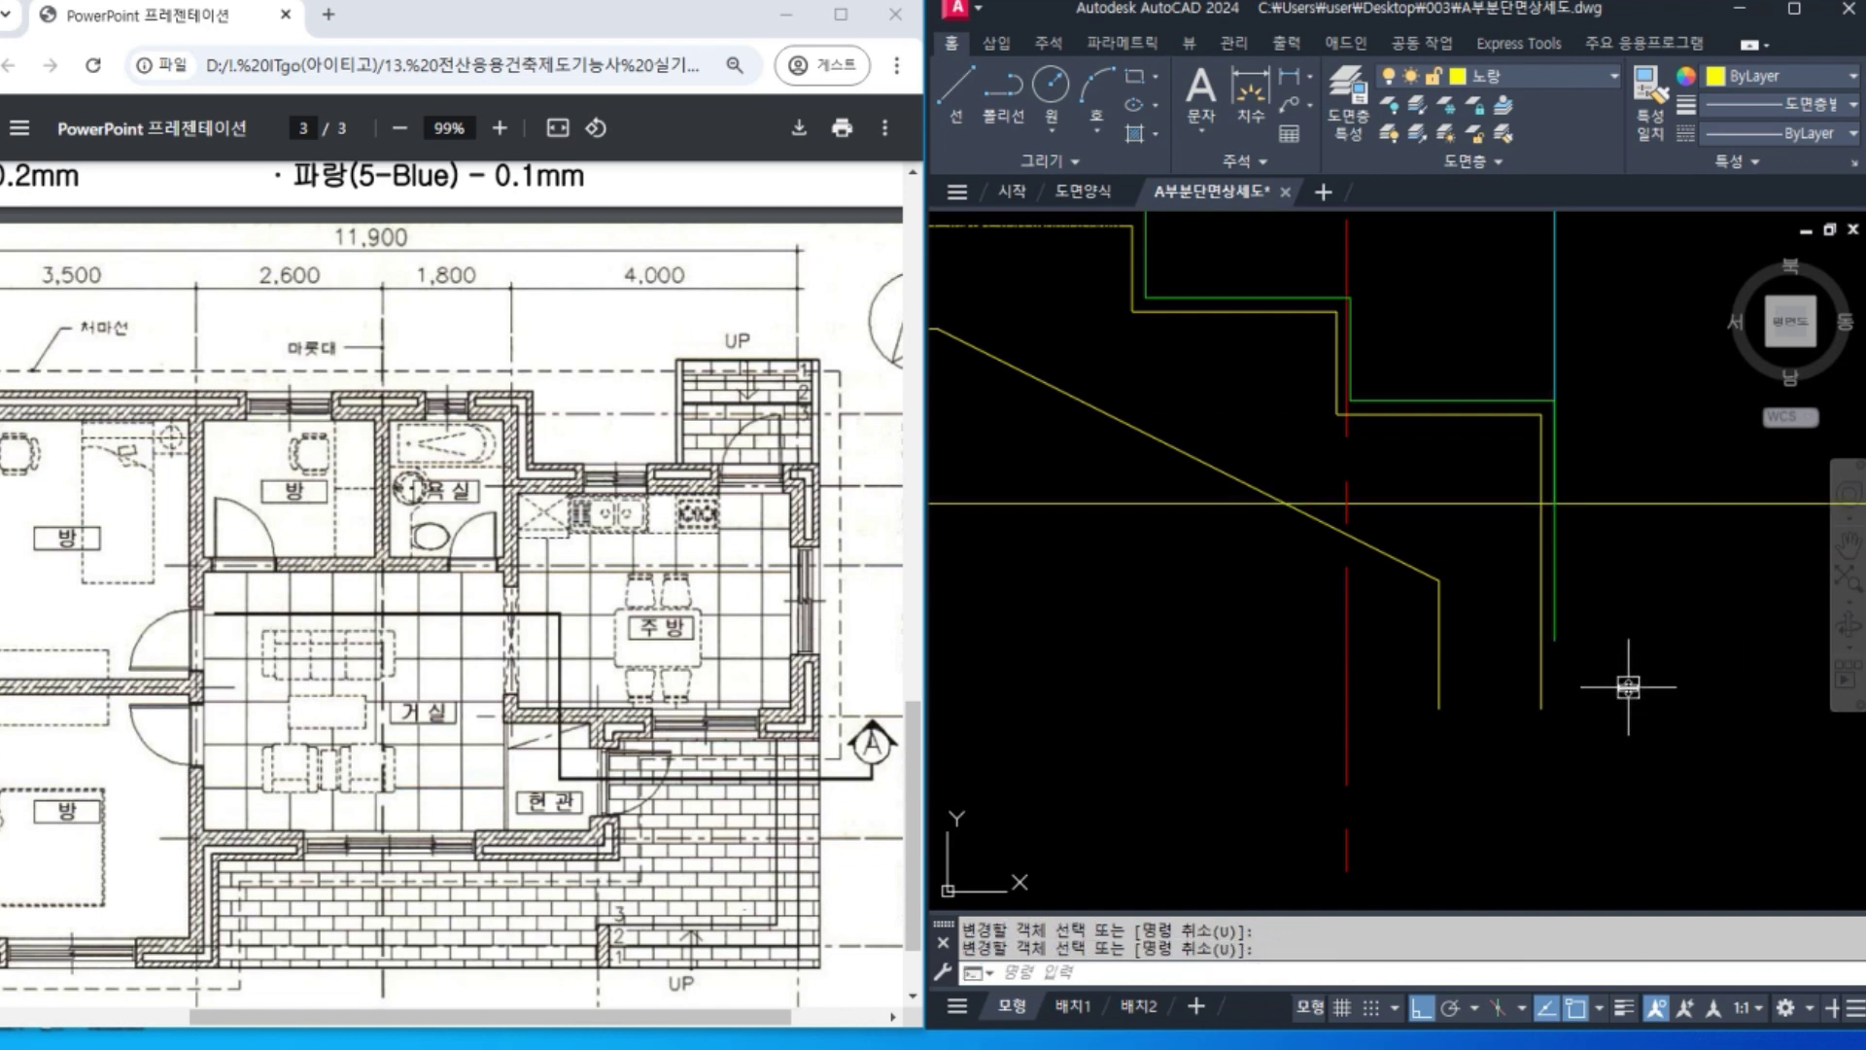
Close the green finish line's lower end with a short line to the yellow riser and match it to the green line's properties.
type("L")
key("Return")
scroll(1613, 658, "up", 4)
left_click(1464, 611)
left_click(1427, 609)
key("Return")
key("Return")
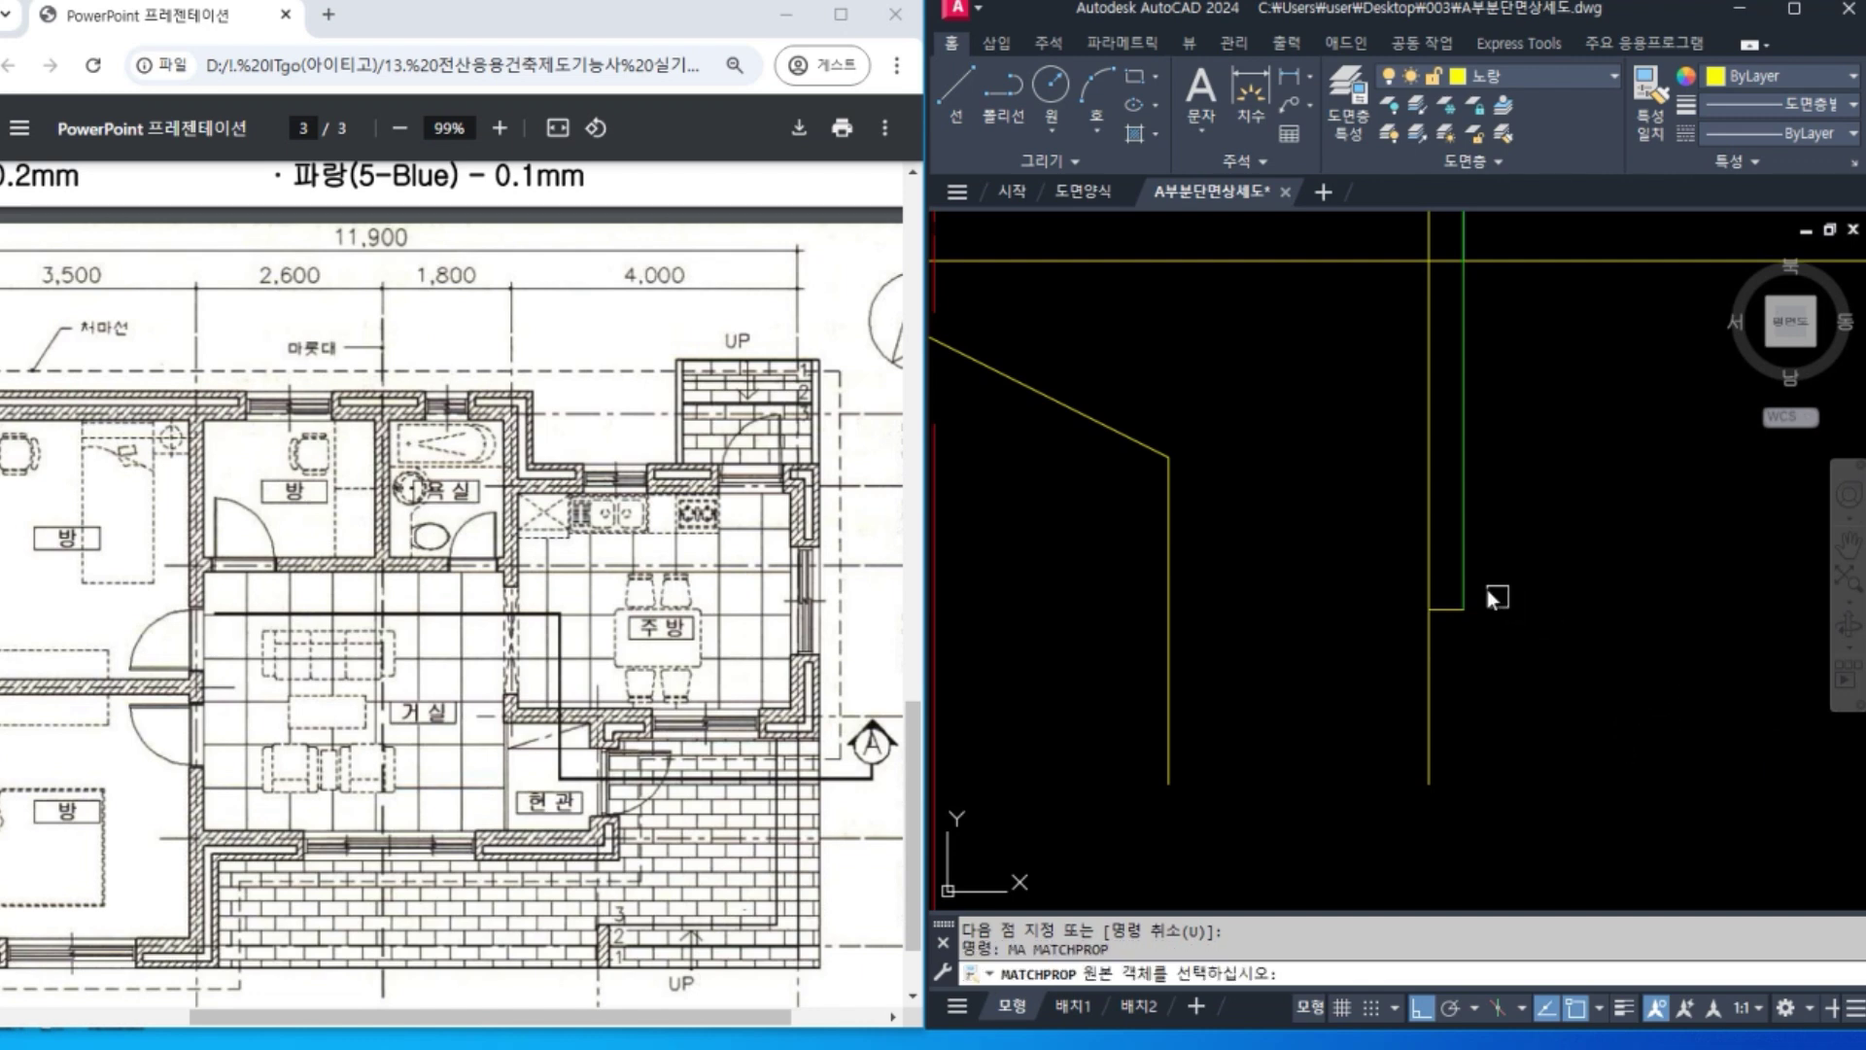
left_click(1461, 597)
scroll(1633, 661, "down", 5)
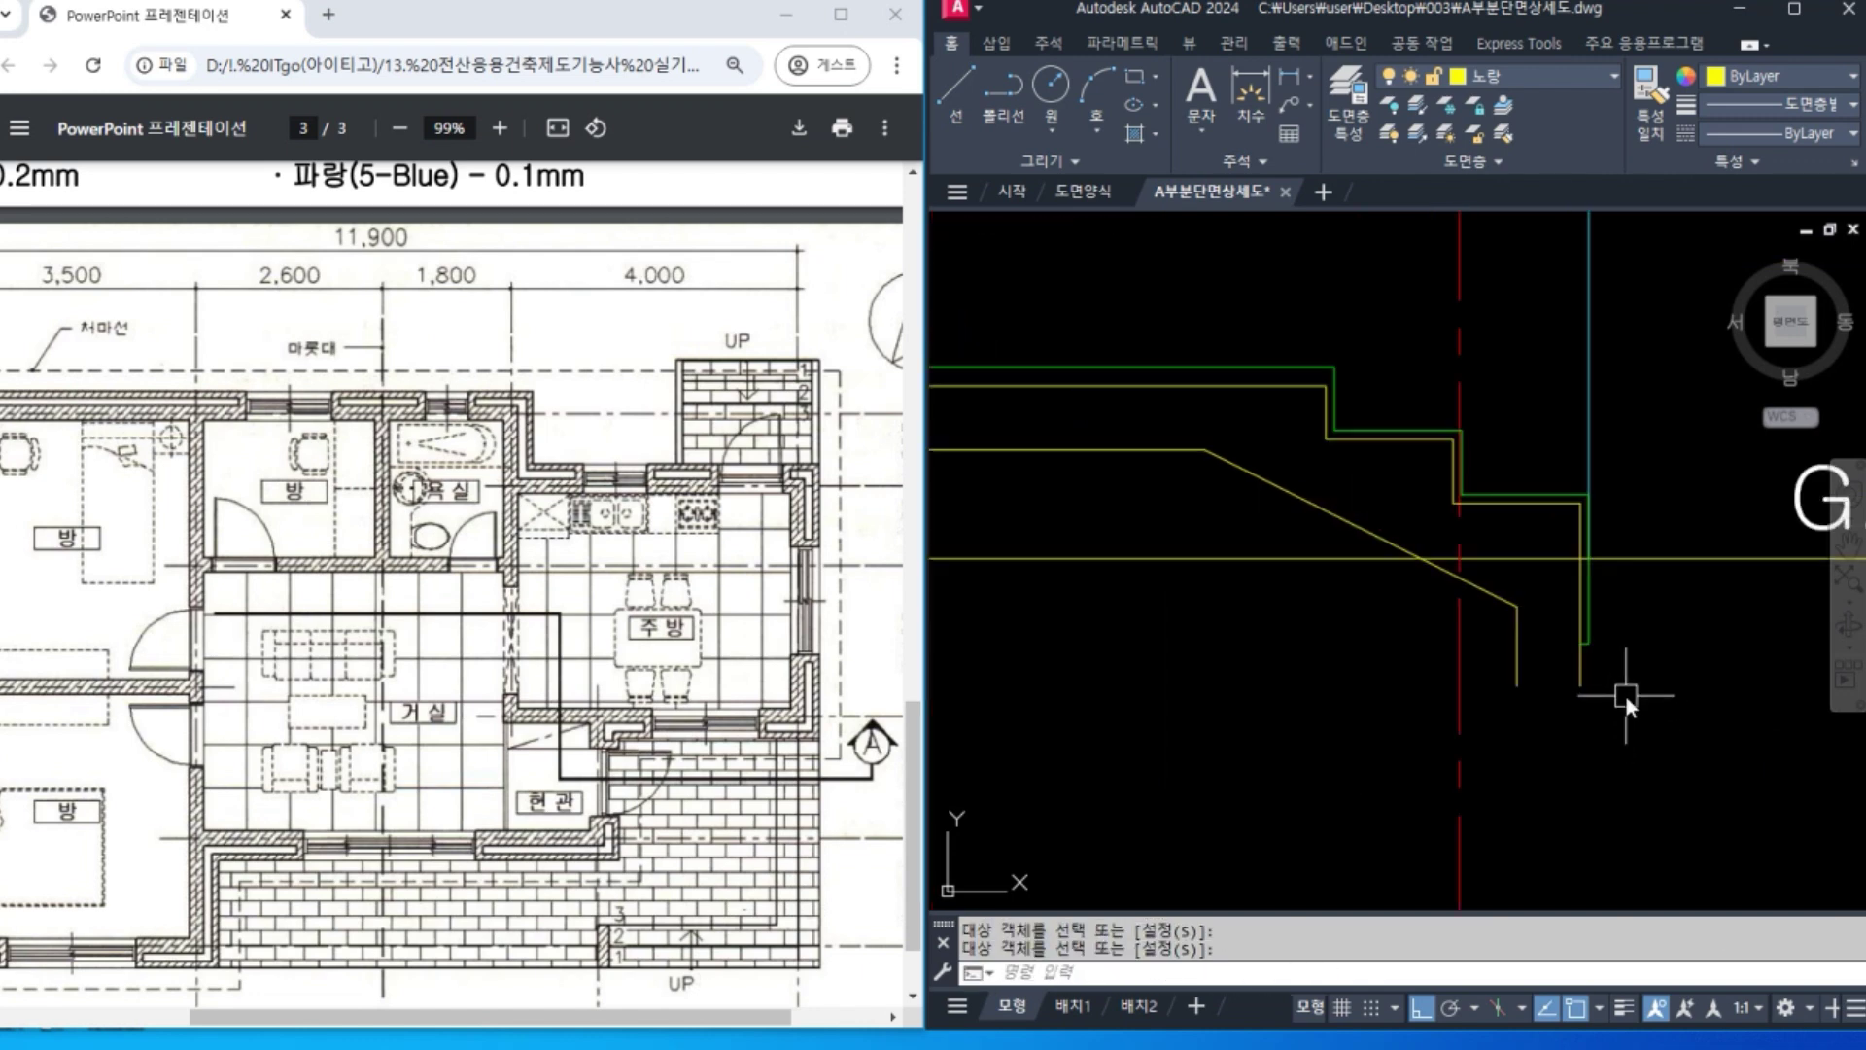
Trim away the ground line inside the step concrete, between the sloped underside and the lowest riser.
middle_click_drag(1625, 697, 1614, 556)
type("tr")
key("Return")
left_click(1502, 445)
left_click(1572, 430)
key("Return")
left_click(1525, 415)
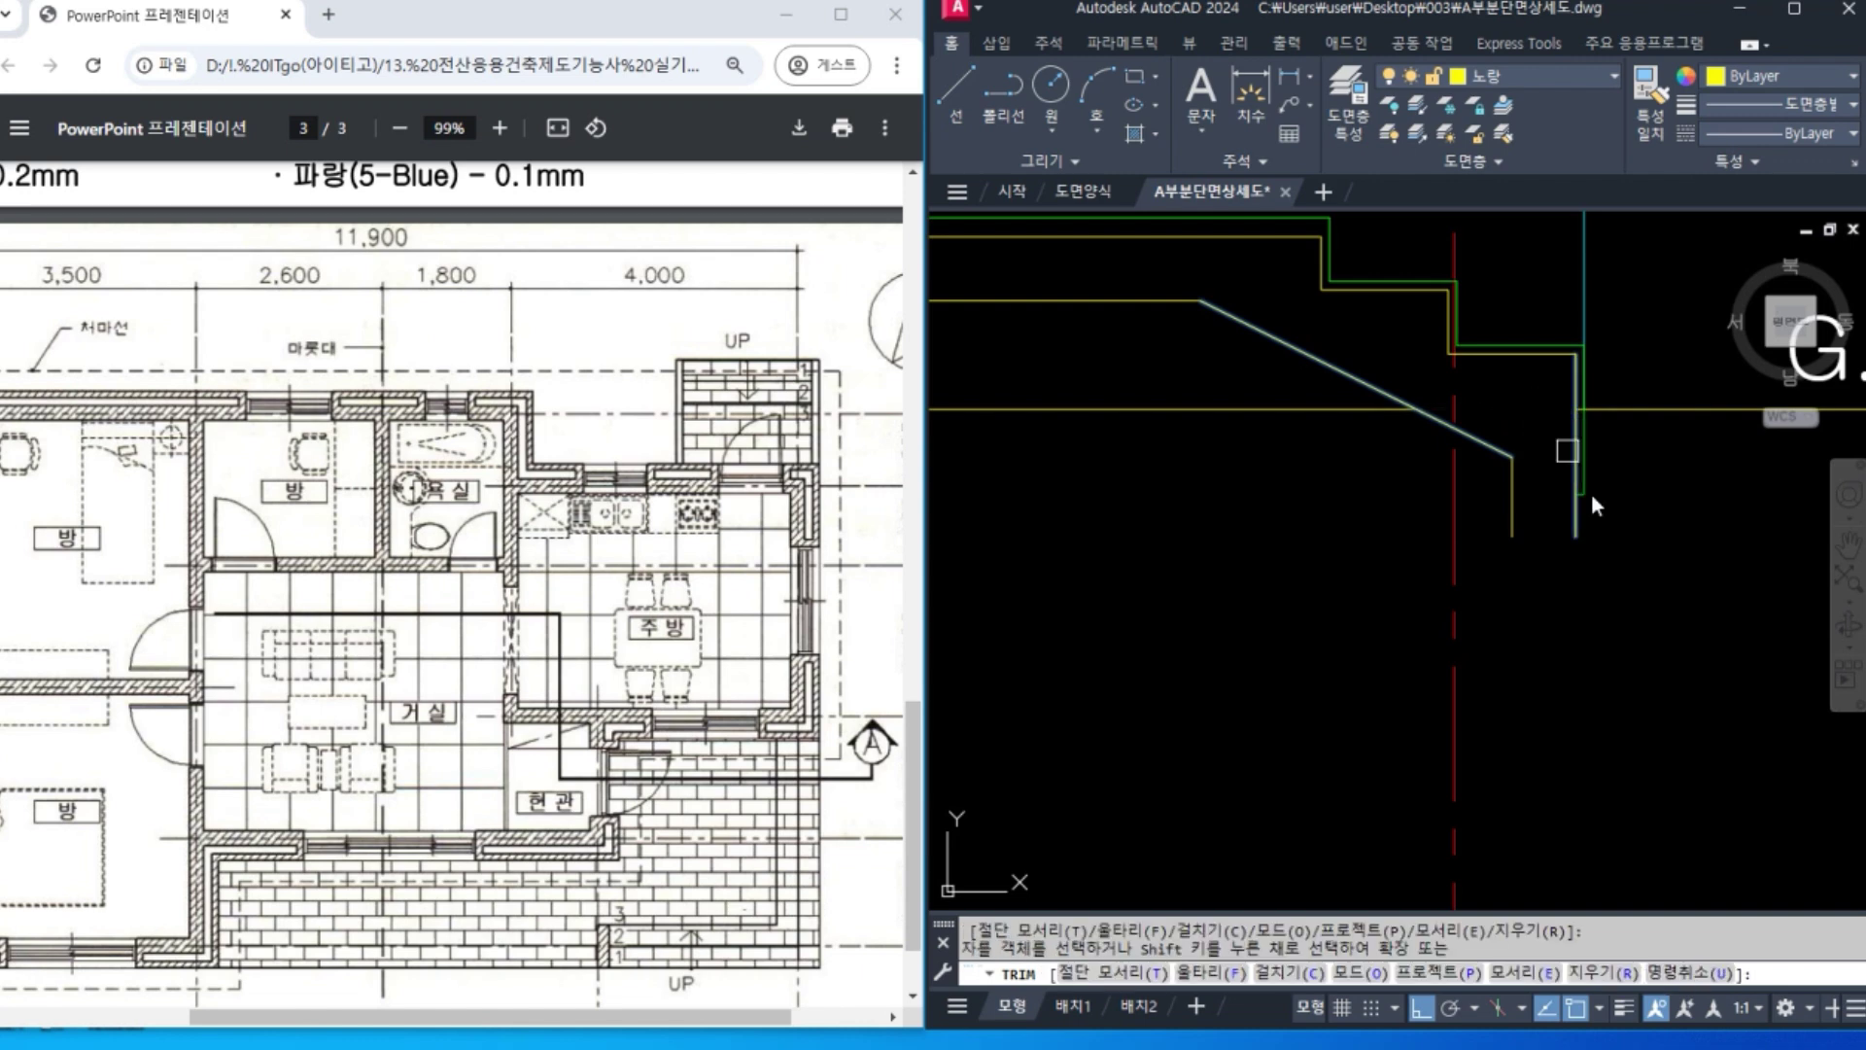
key("Return")
scroll(1679, 561, "down", 5)
Copy the right foundation's base pad lines so that they sit under the lower end of the lowest step riser.
middle_click_drag(1663, 609, 1599, 500)
scroll(1600, 446, "up", 2)
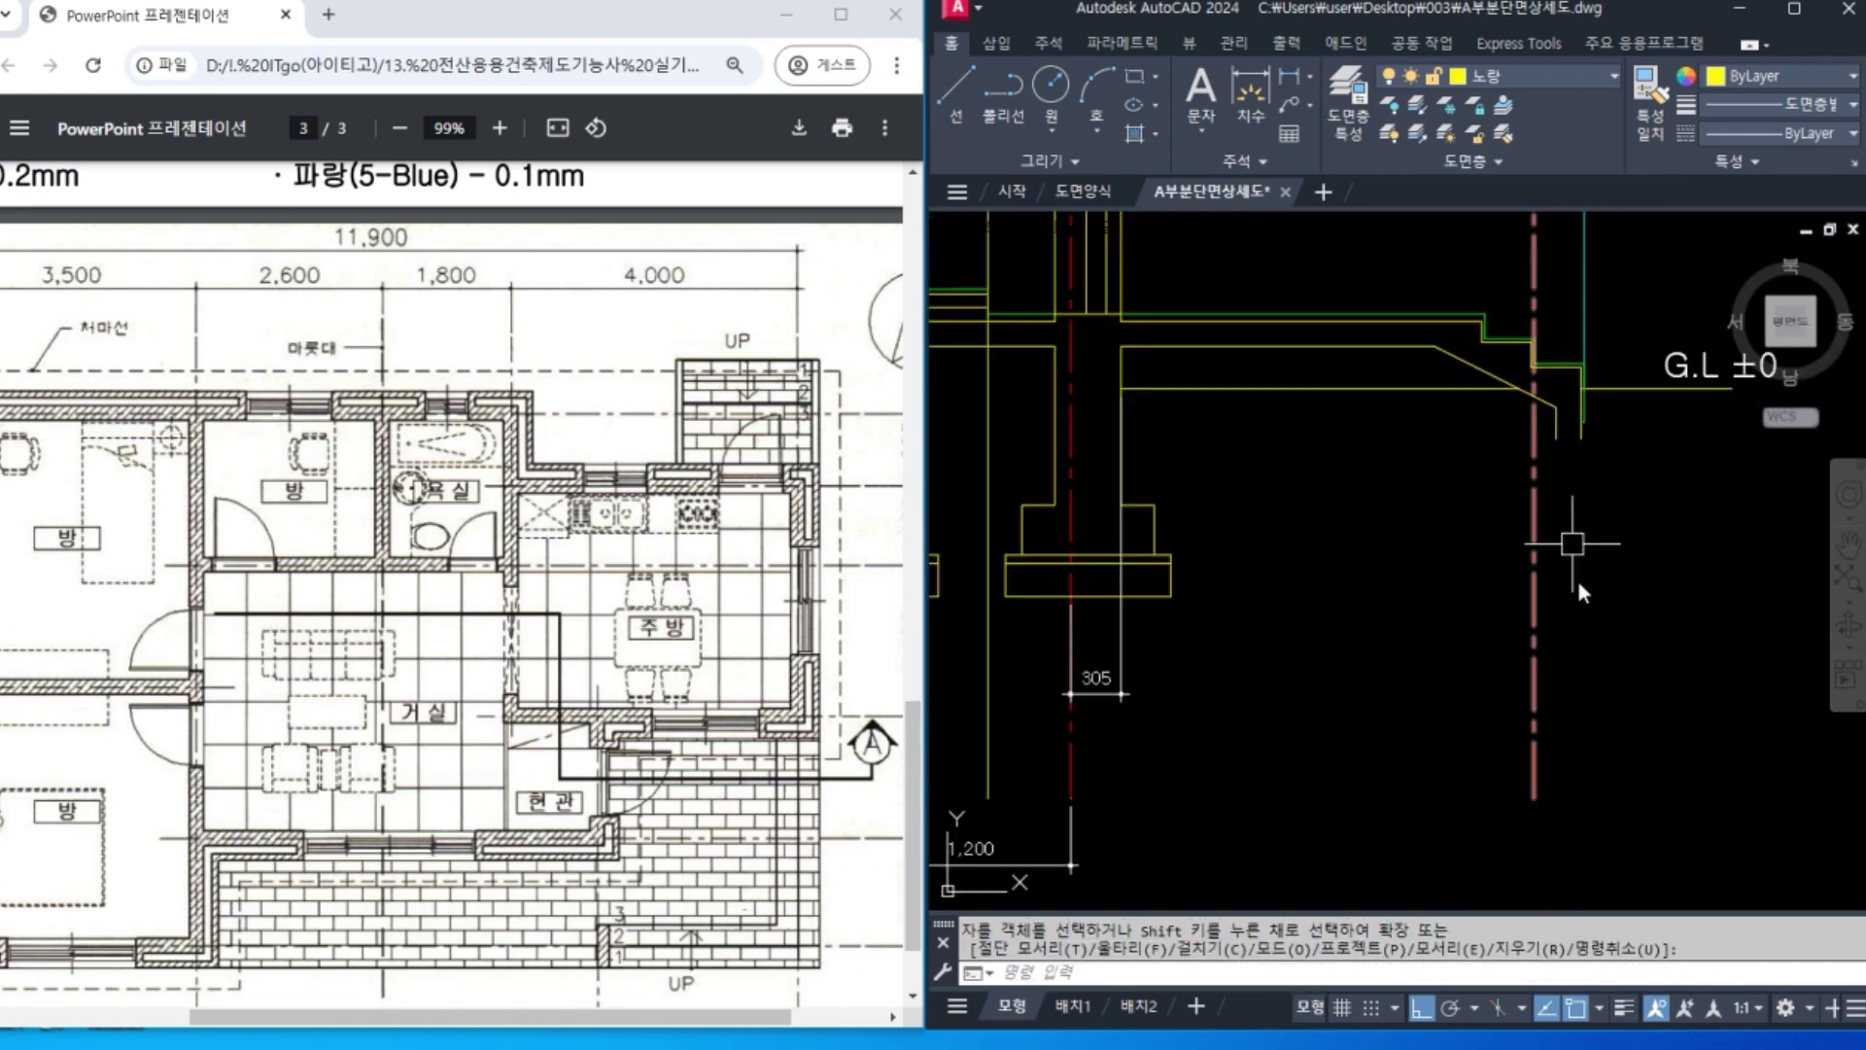
type("cp")
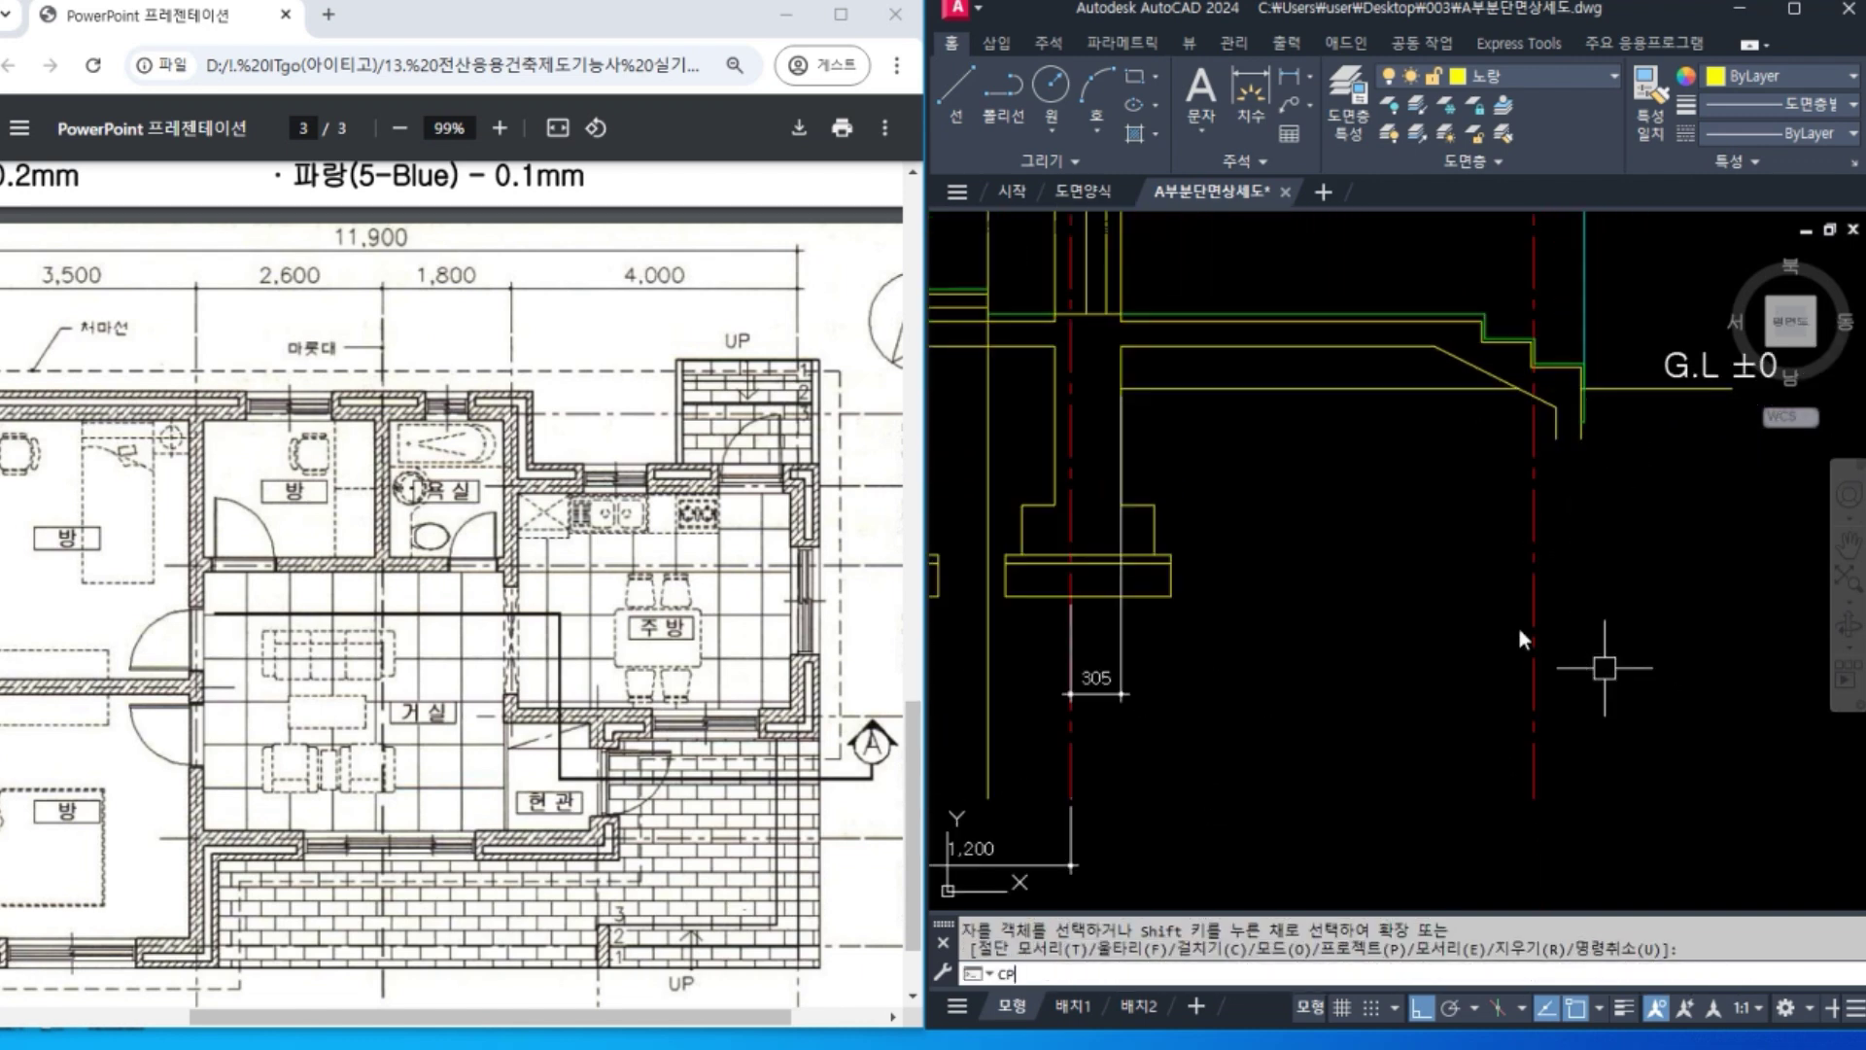
key("Return")
middle_click_drag(1227, 656, 1329, 653)
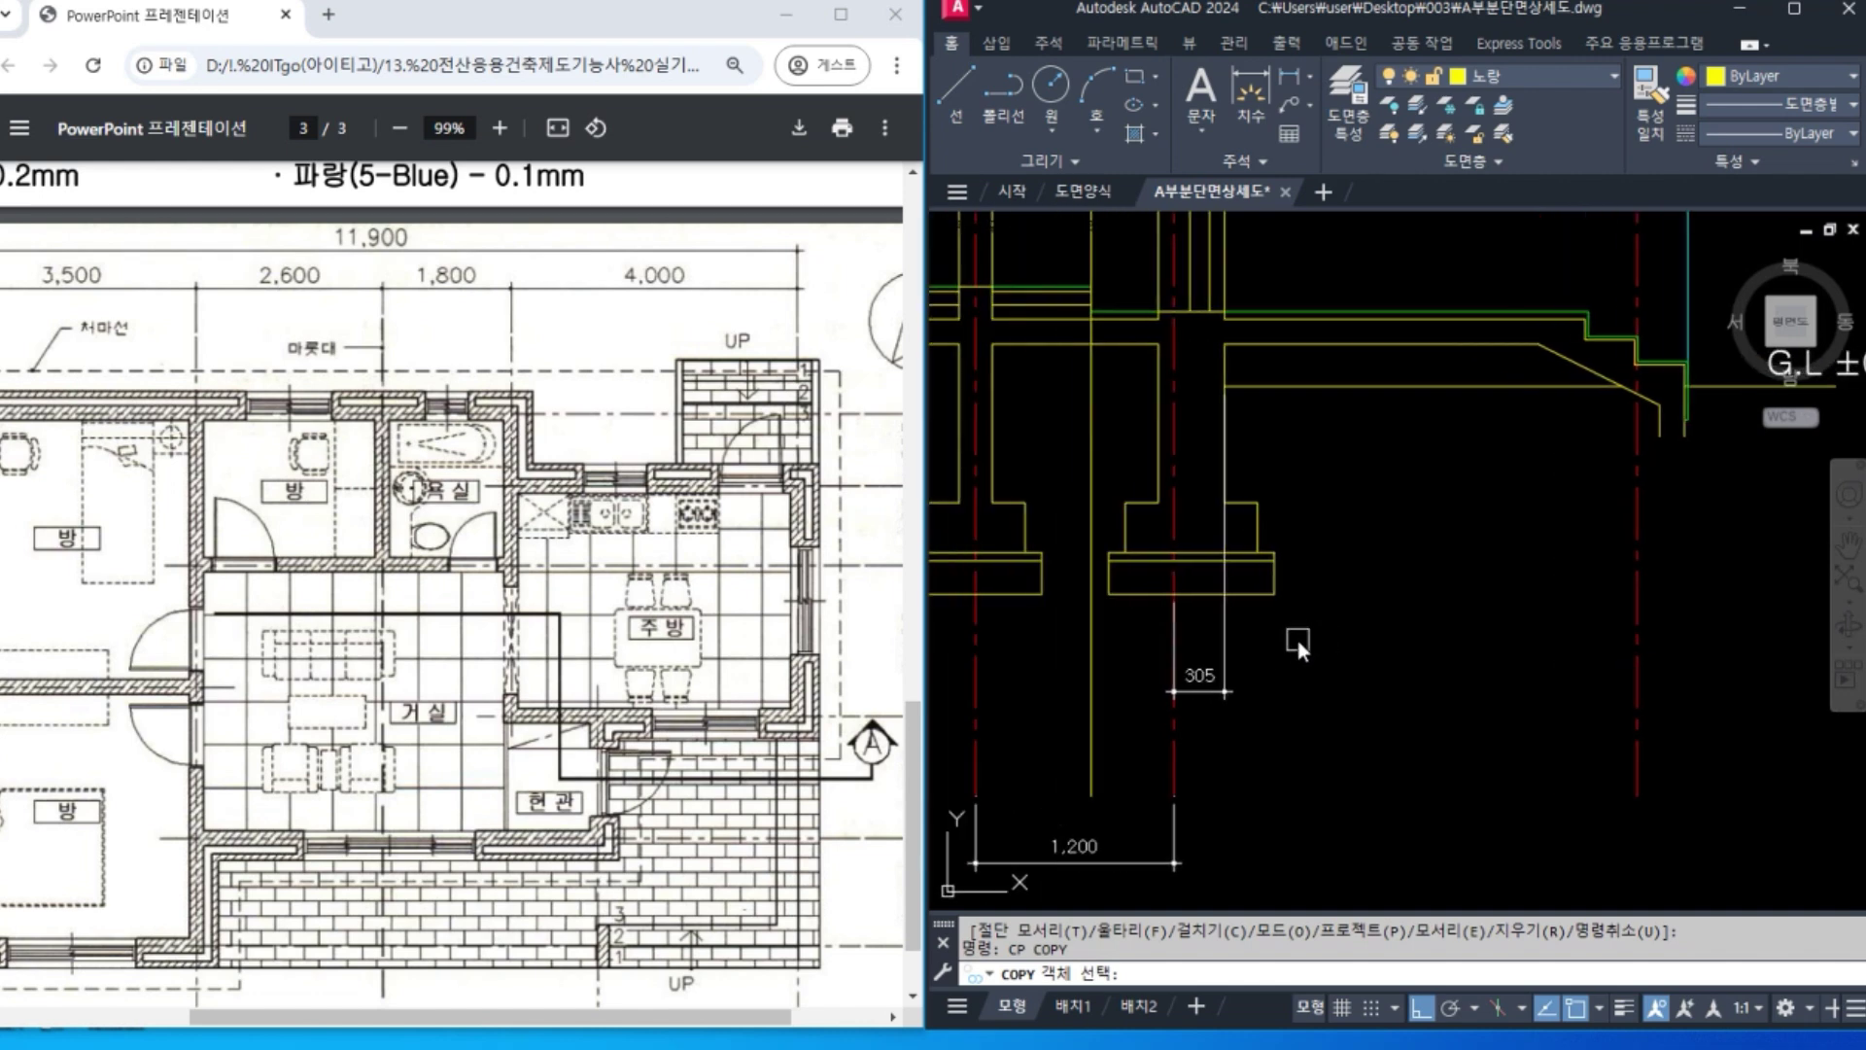
left_click(1275, 554)
key("Return")
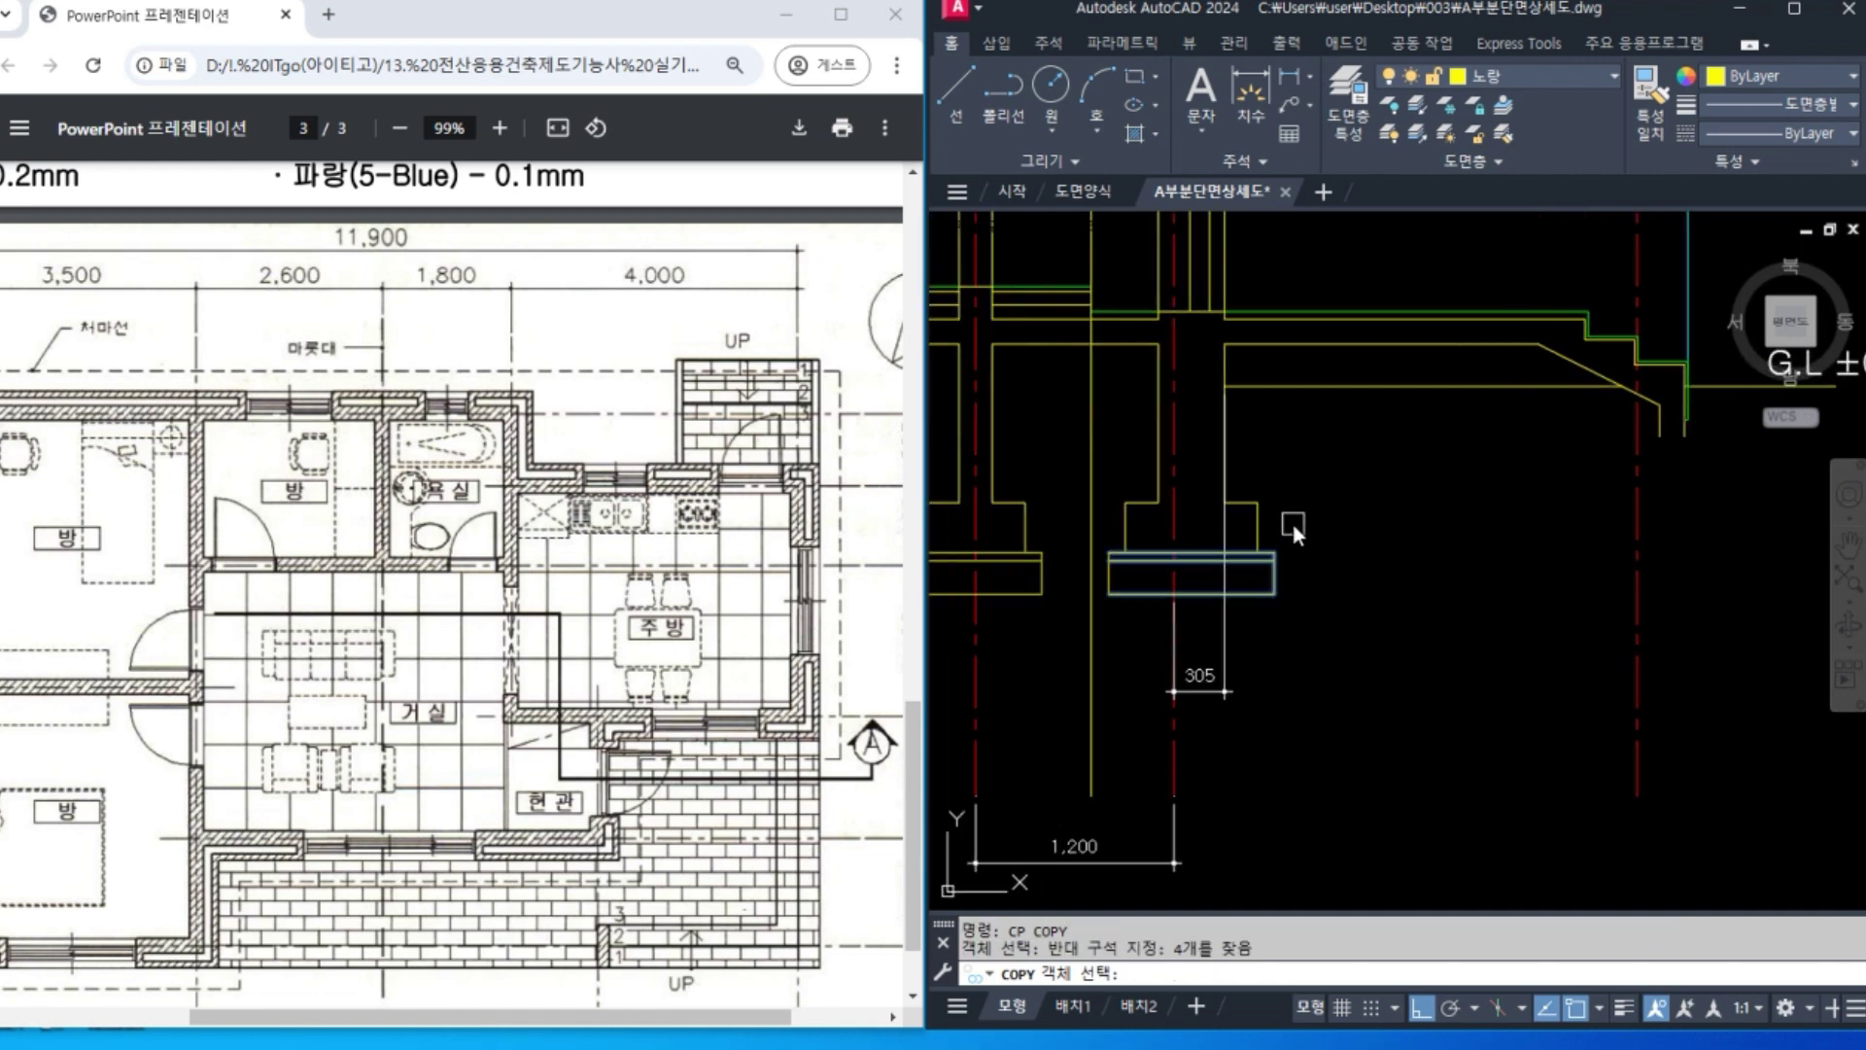
left_click(1256, 553)
scroll(1726, 465, "up", 3)
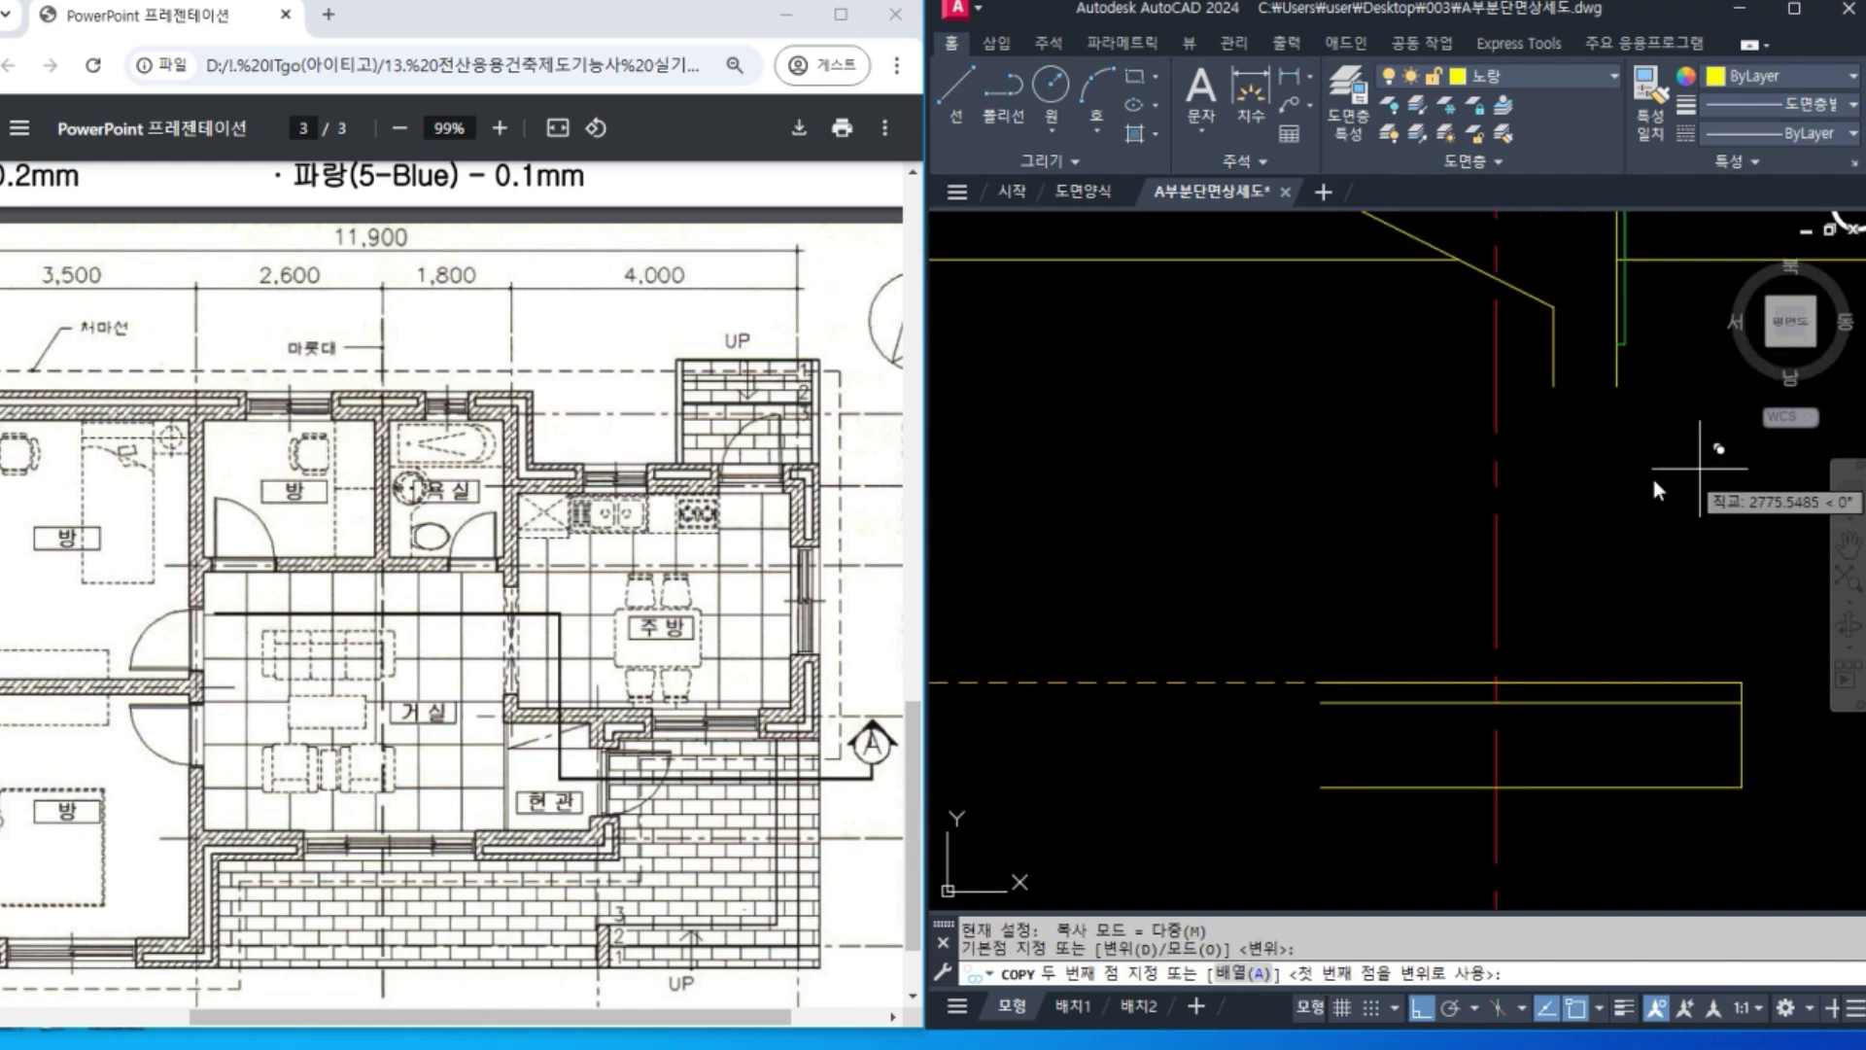
left_click(1619, 389)
key("Return")
Offset the inner vertical line of the step's foundation 100 toward the house.
mouse_move(1777, 580)
middle_mouse_down()
mouse_move(1643, 663)
mouse_move(1689, 838)
middle_mouse_up()
type("o")
key("Return")
type("100")
key("Return")
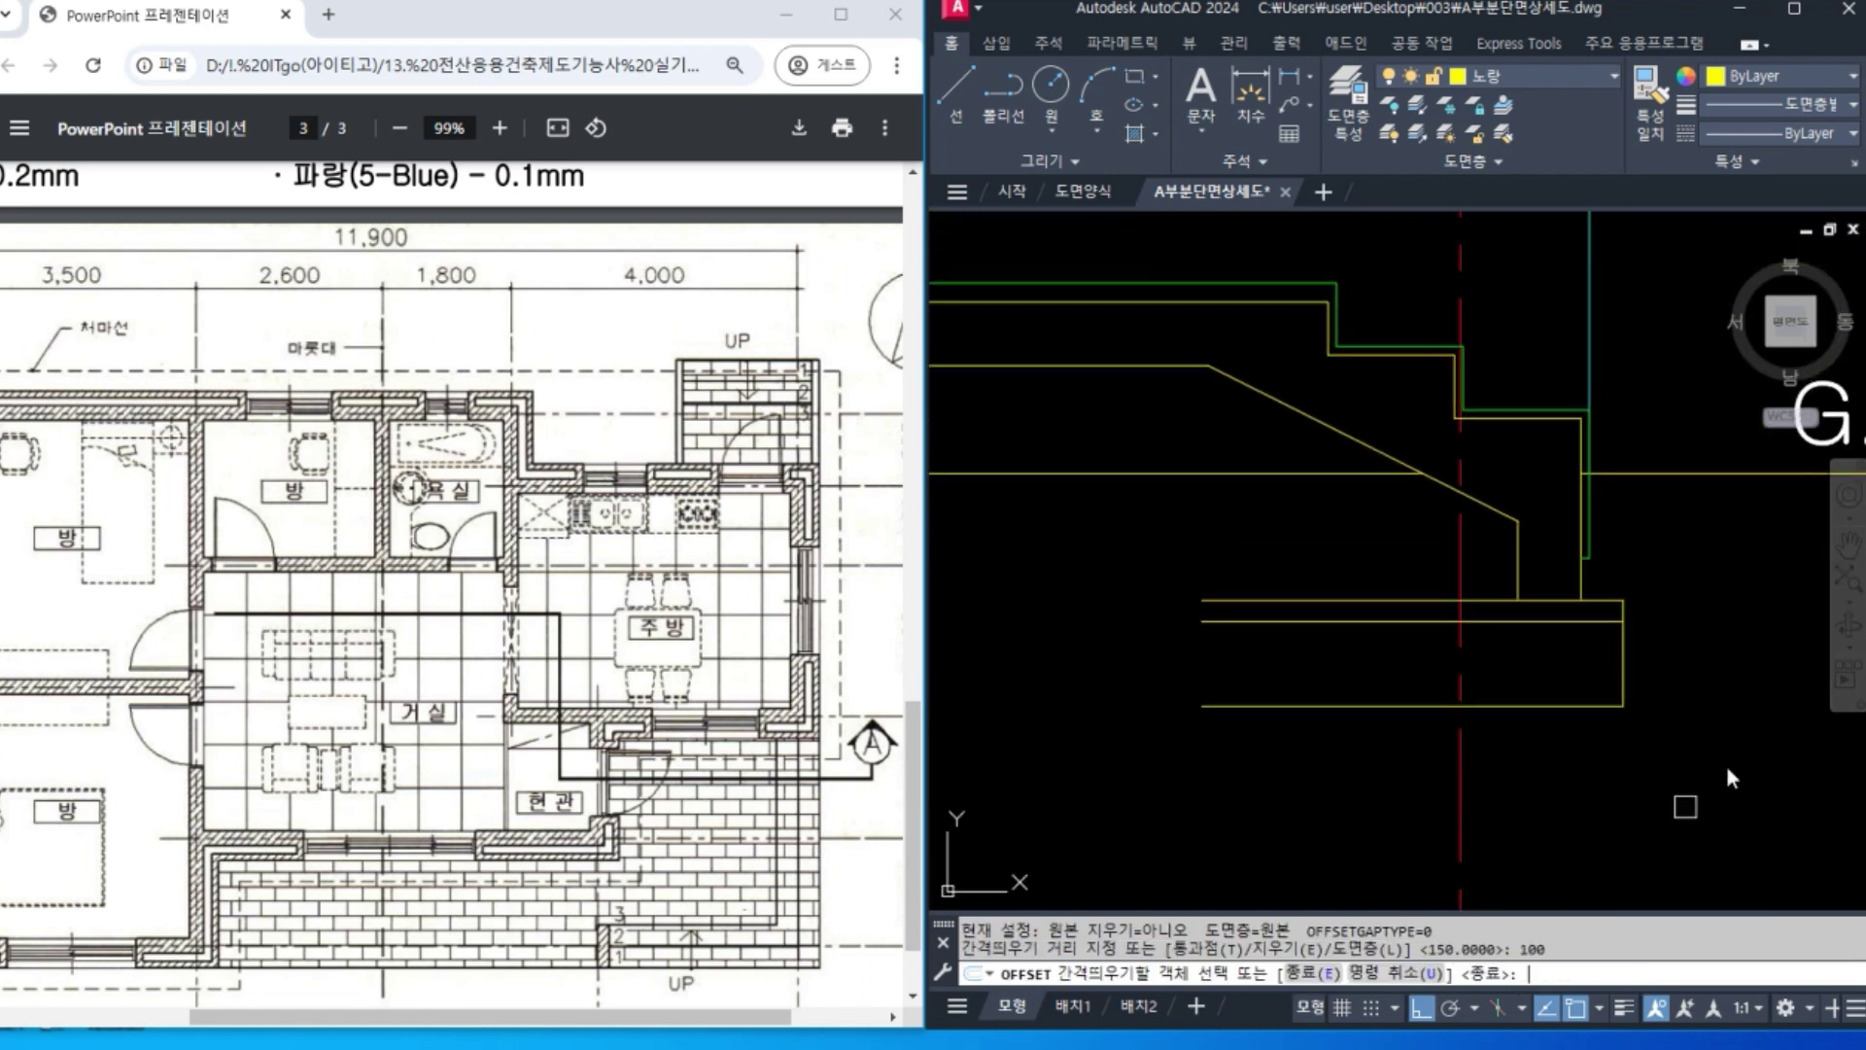
left_click(1518, 572)
left_click(1456, 569)
key("Return")
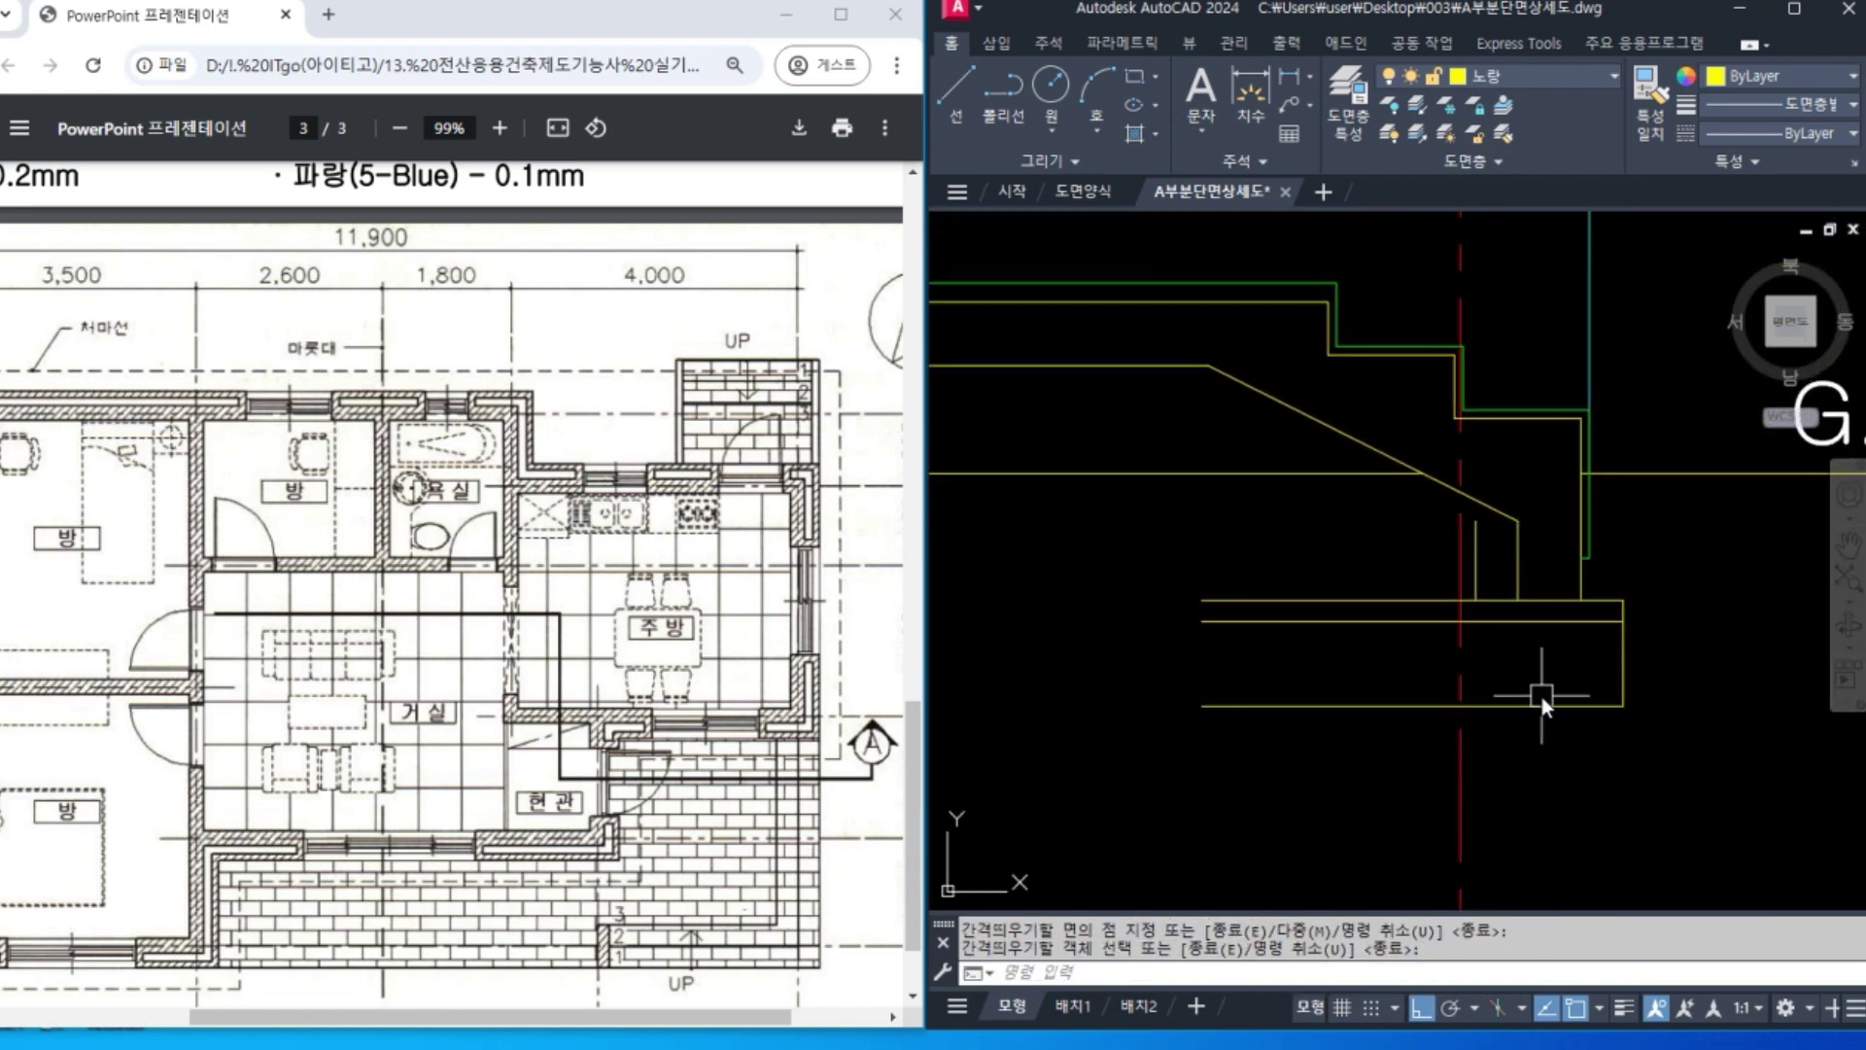
Fillet the copied pad's lower and upper lines with the offset vertical line to close the pad outline.
type("f")
key("Return")
type("m")
key("Return")
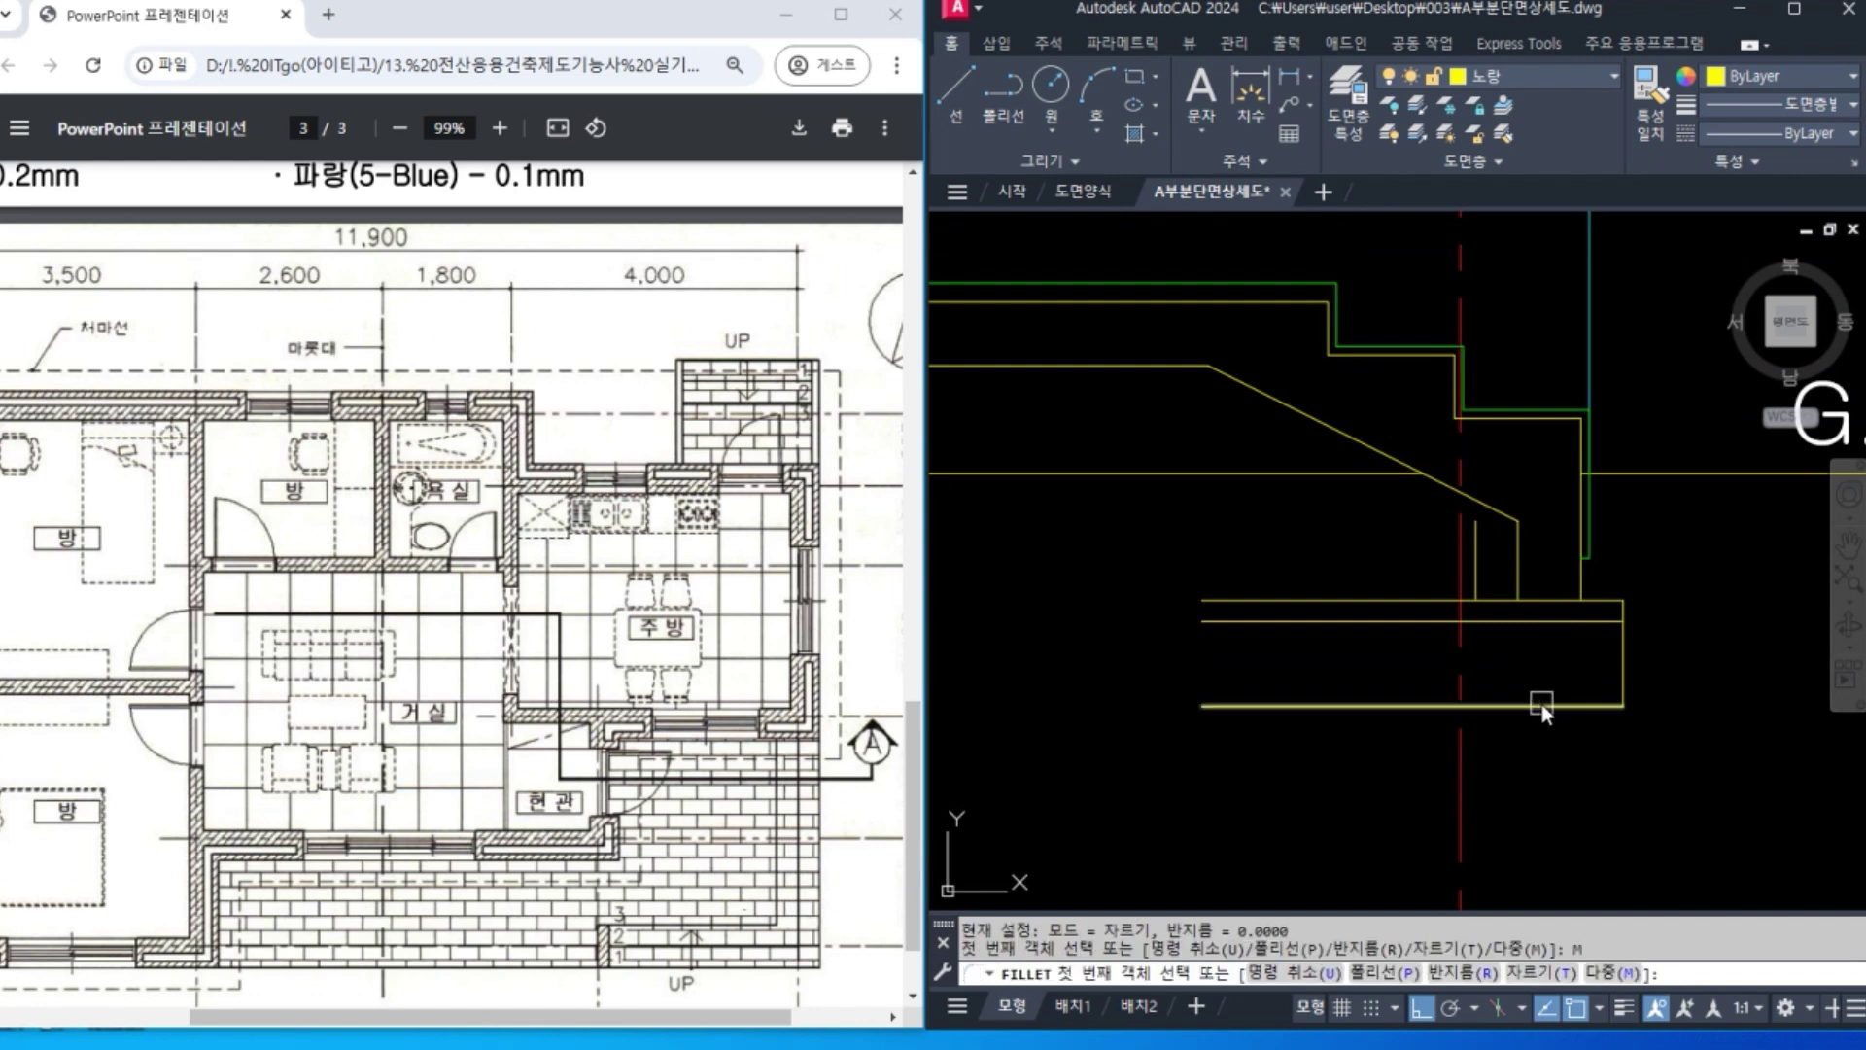
left_click(1542, 704)
left_click(1481, 562)
left_click(1546, 601)
left_click(1470, 649)
key("Return")
Trim the pad's middle horizontal line where it extends past the new inner edge.
type("tr")
key("Return")
left_click(1460, 652)
key("Return")
scroll(1672, 583, "down", 5)
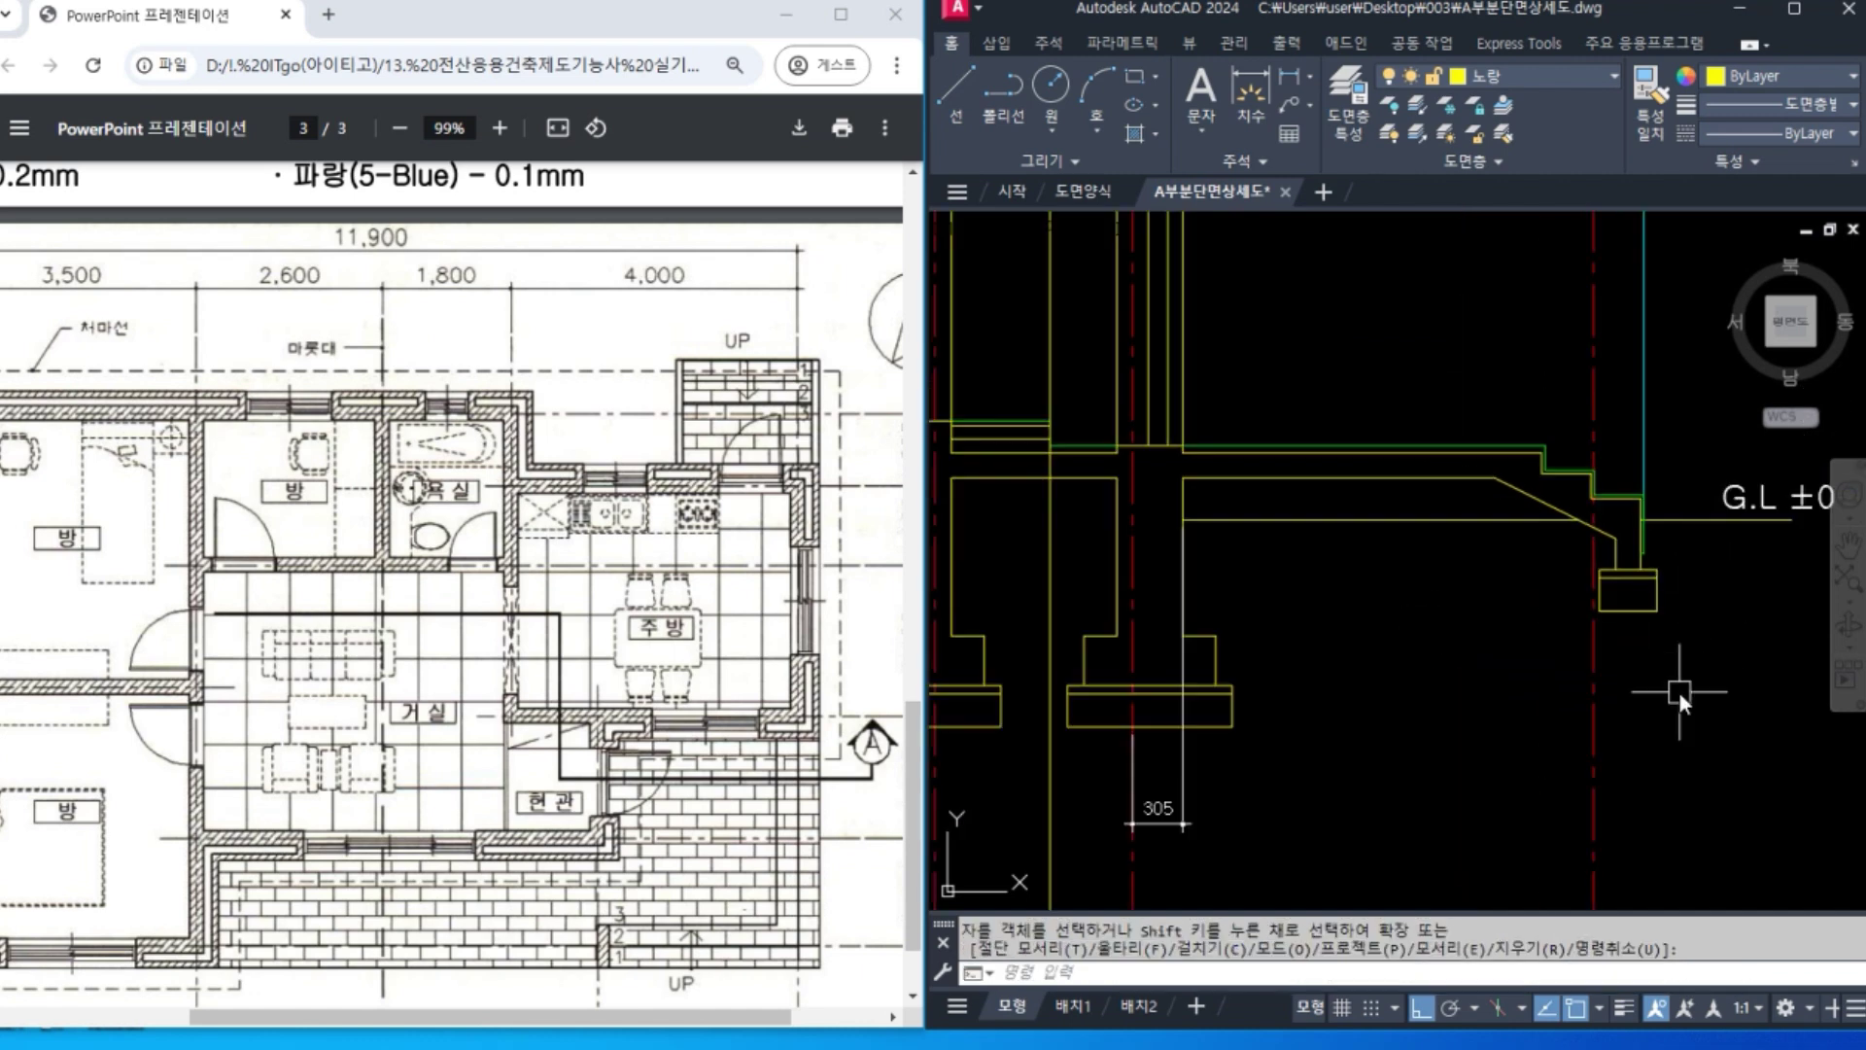
Match the ground line beneath the entrance slab to the properties of the red center line.
middle_click_drag(1658, 628, 1652, 623)
key("Return")
type("ma")
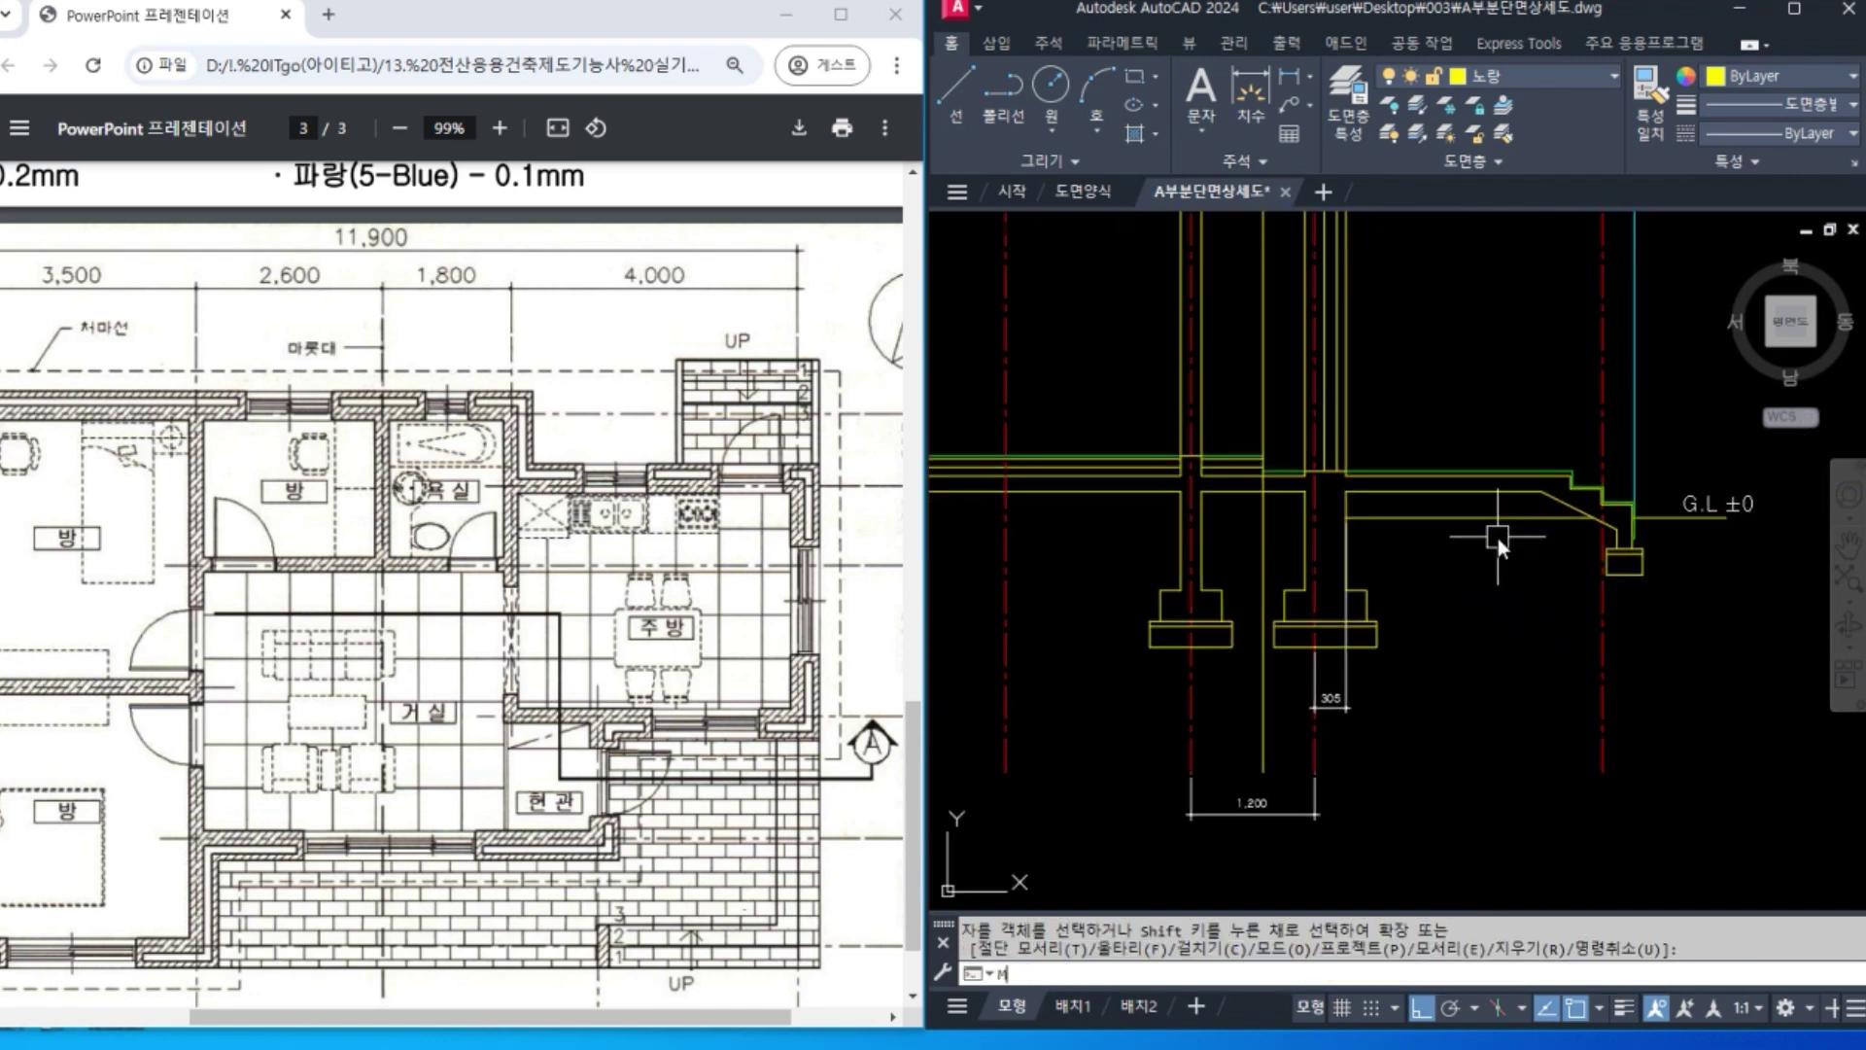
key("Return")
left_click(1607, 620)
left_click(1488, 518)
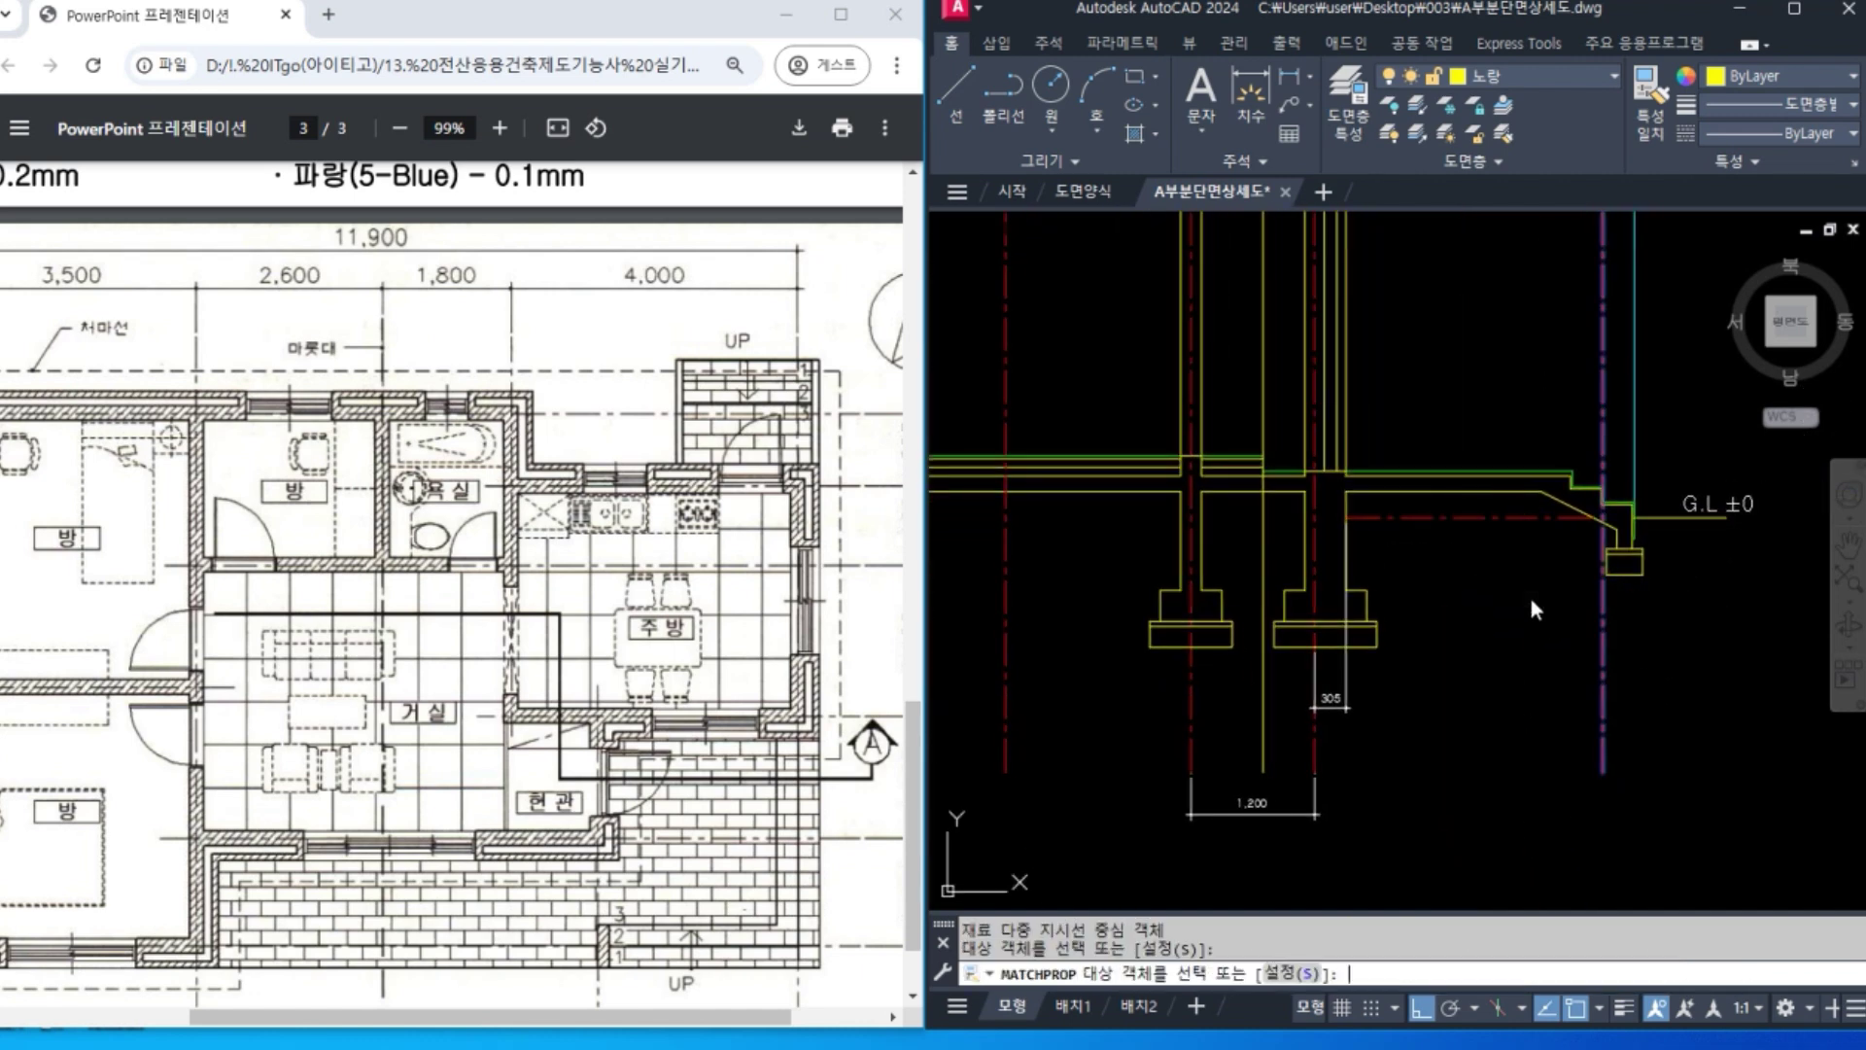
key("Return")
Offset the floor slab's underside lines 50 downward, in the main room and between the two foundation walls.
middle_click_drag(1491, 554, 1645, 542)
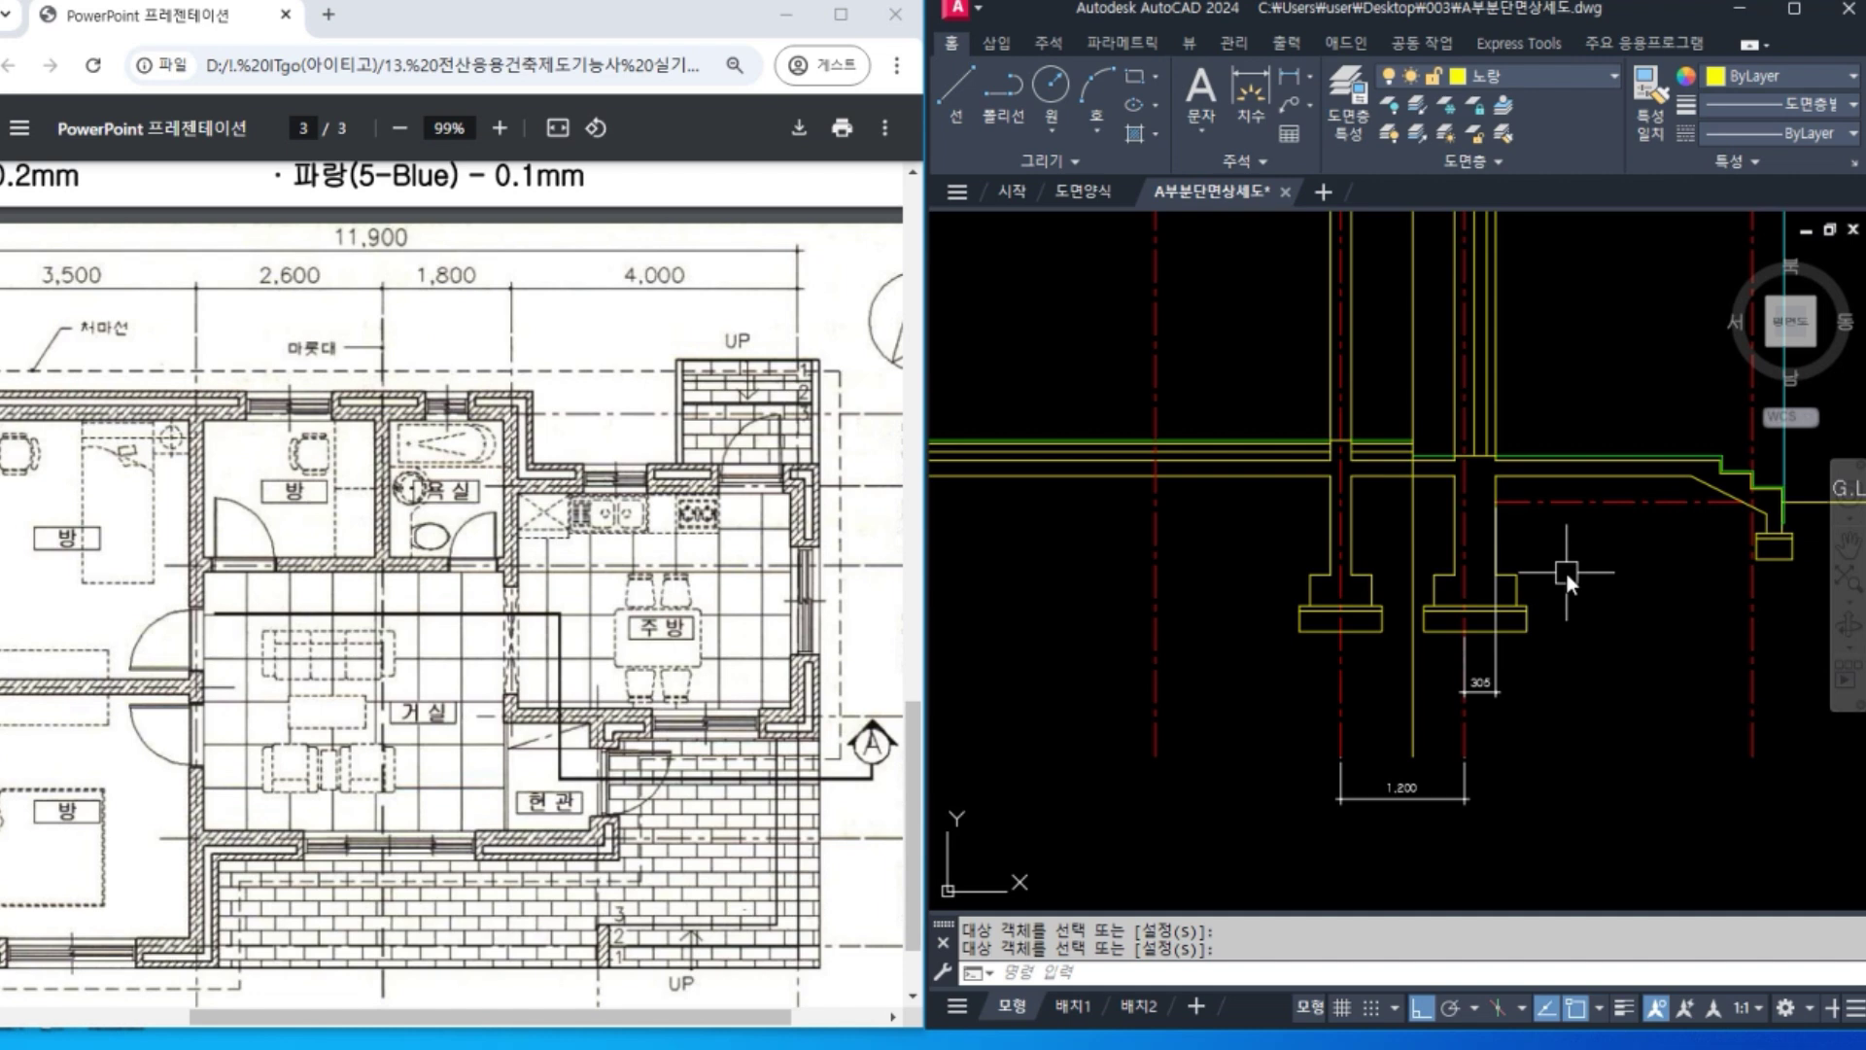
mouse_move(1086, 554)
middle_mouse_down()
mouse_move(1274, 568)
mouse_move(1174, 561)
middle_mouse_up()
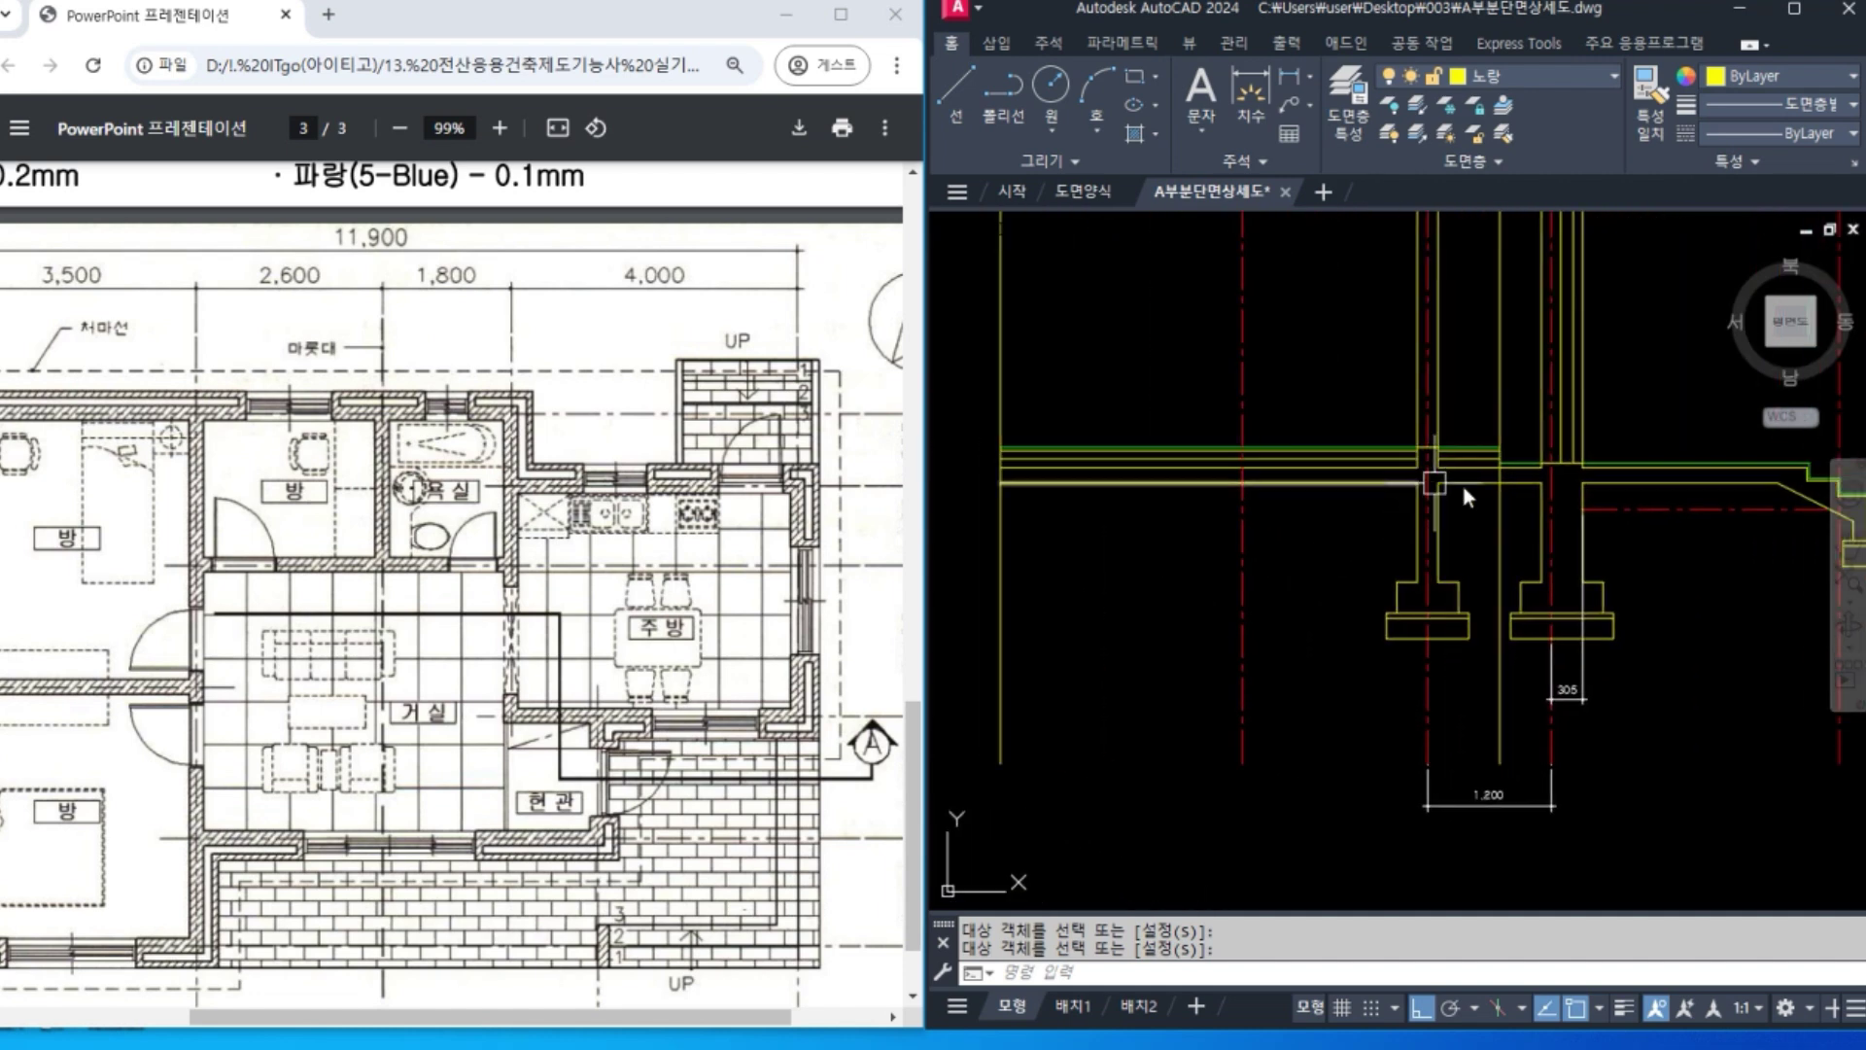
scroll(1345, 511, "up", 3)
type("o")
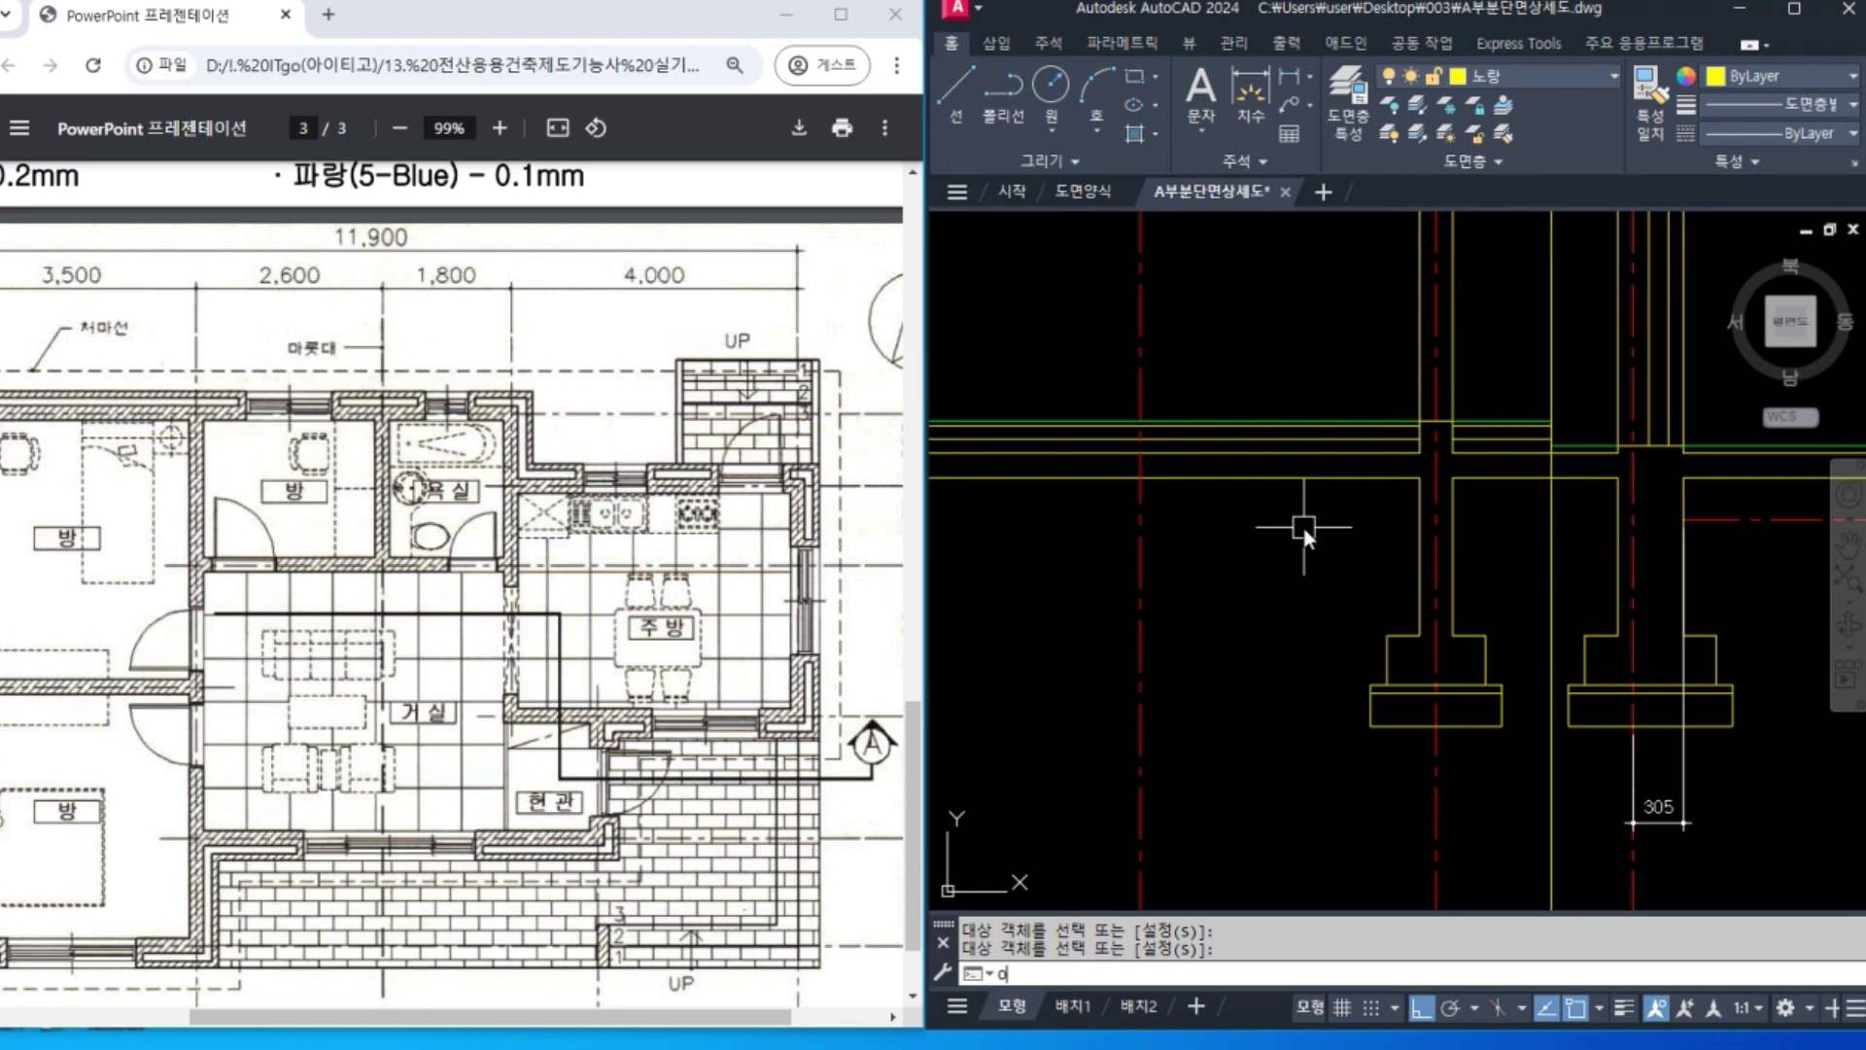
key("Return")
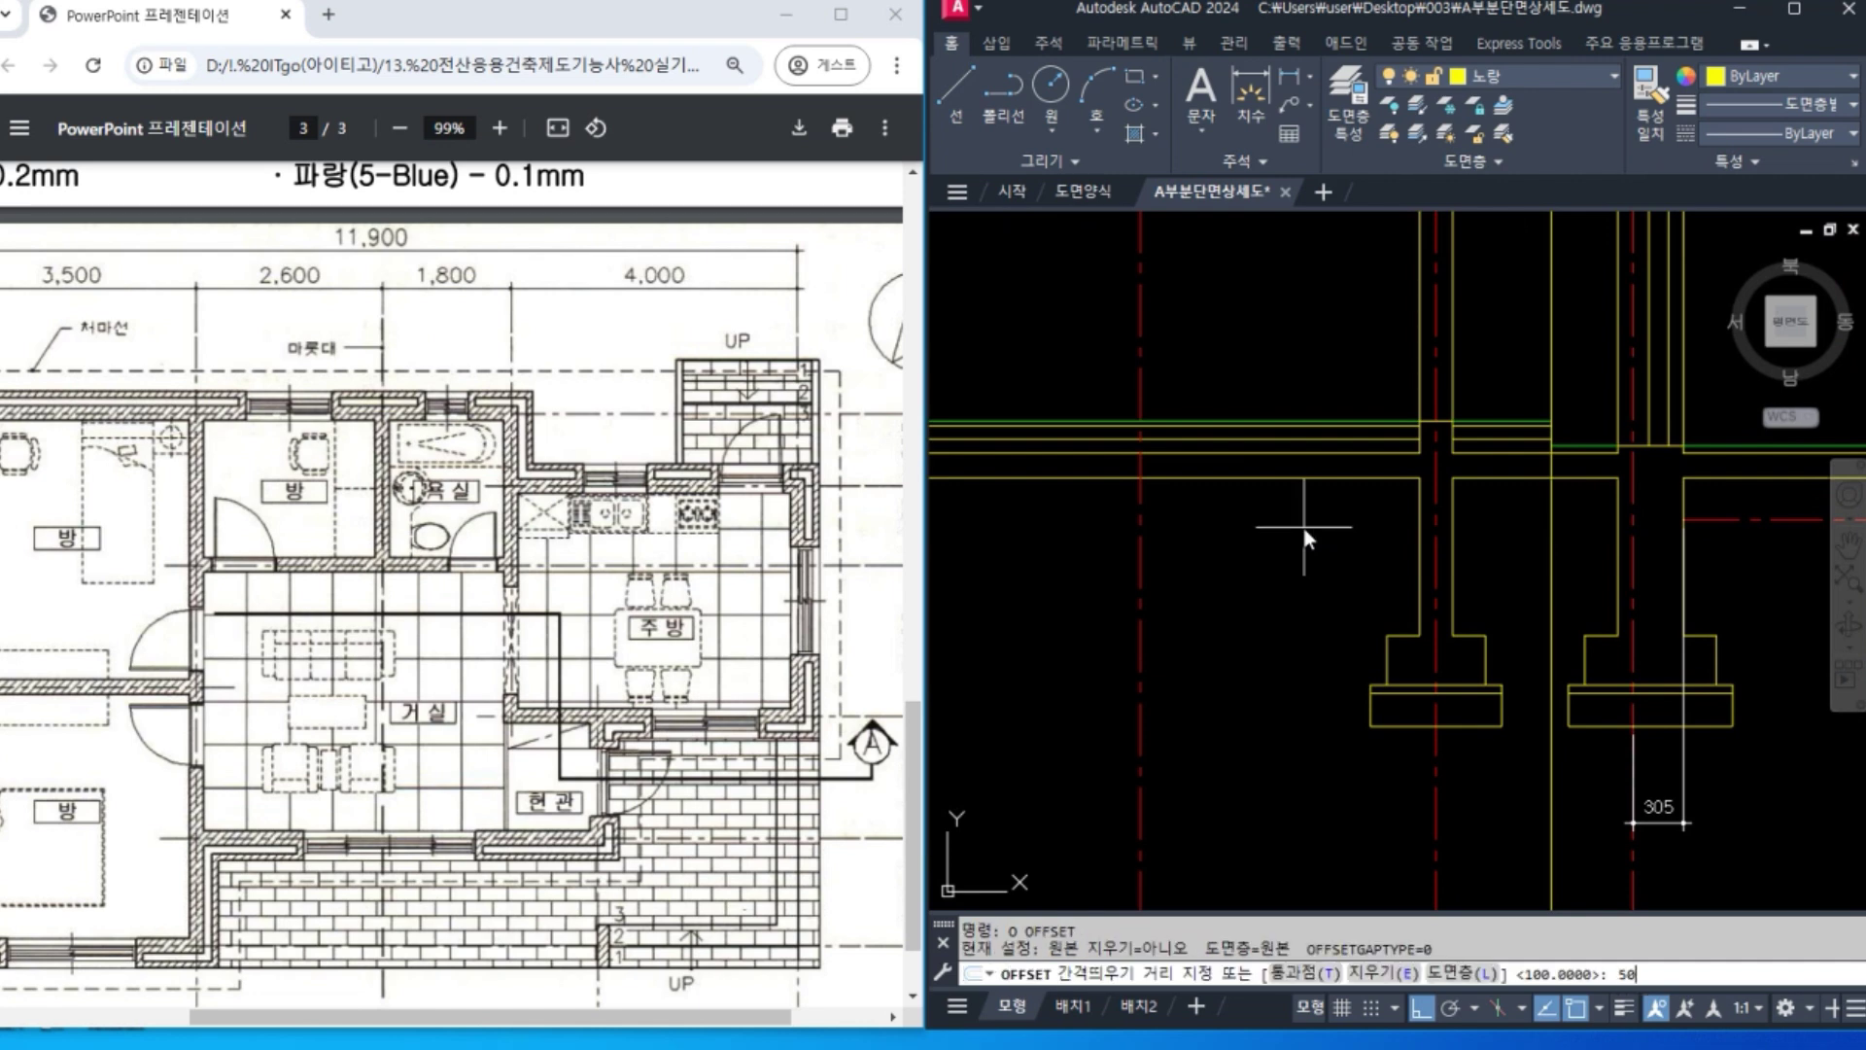
type("50")
key("Return")
left_click(1367, 478)
left_click(1357, 542)
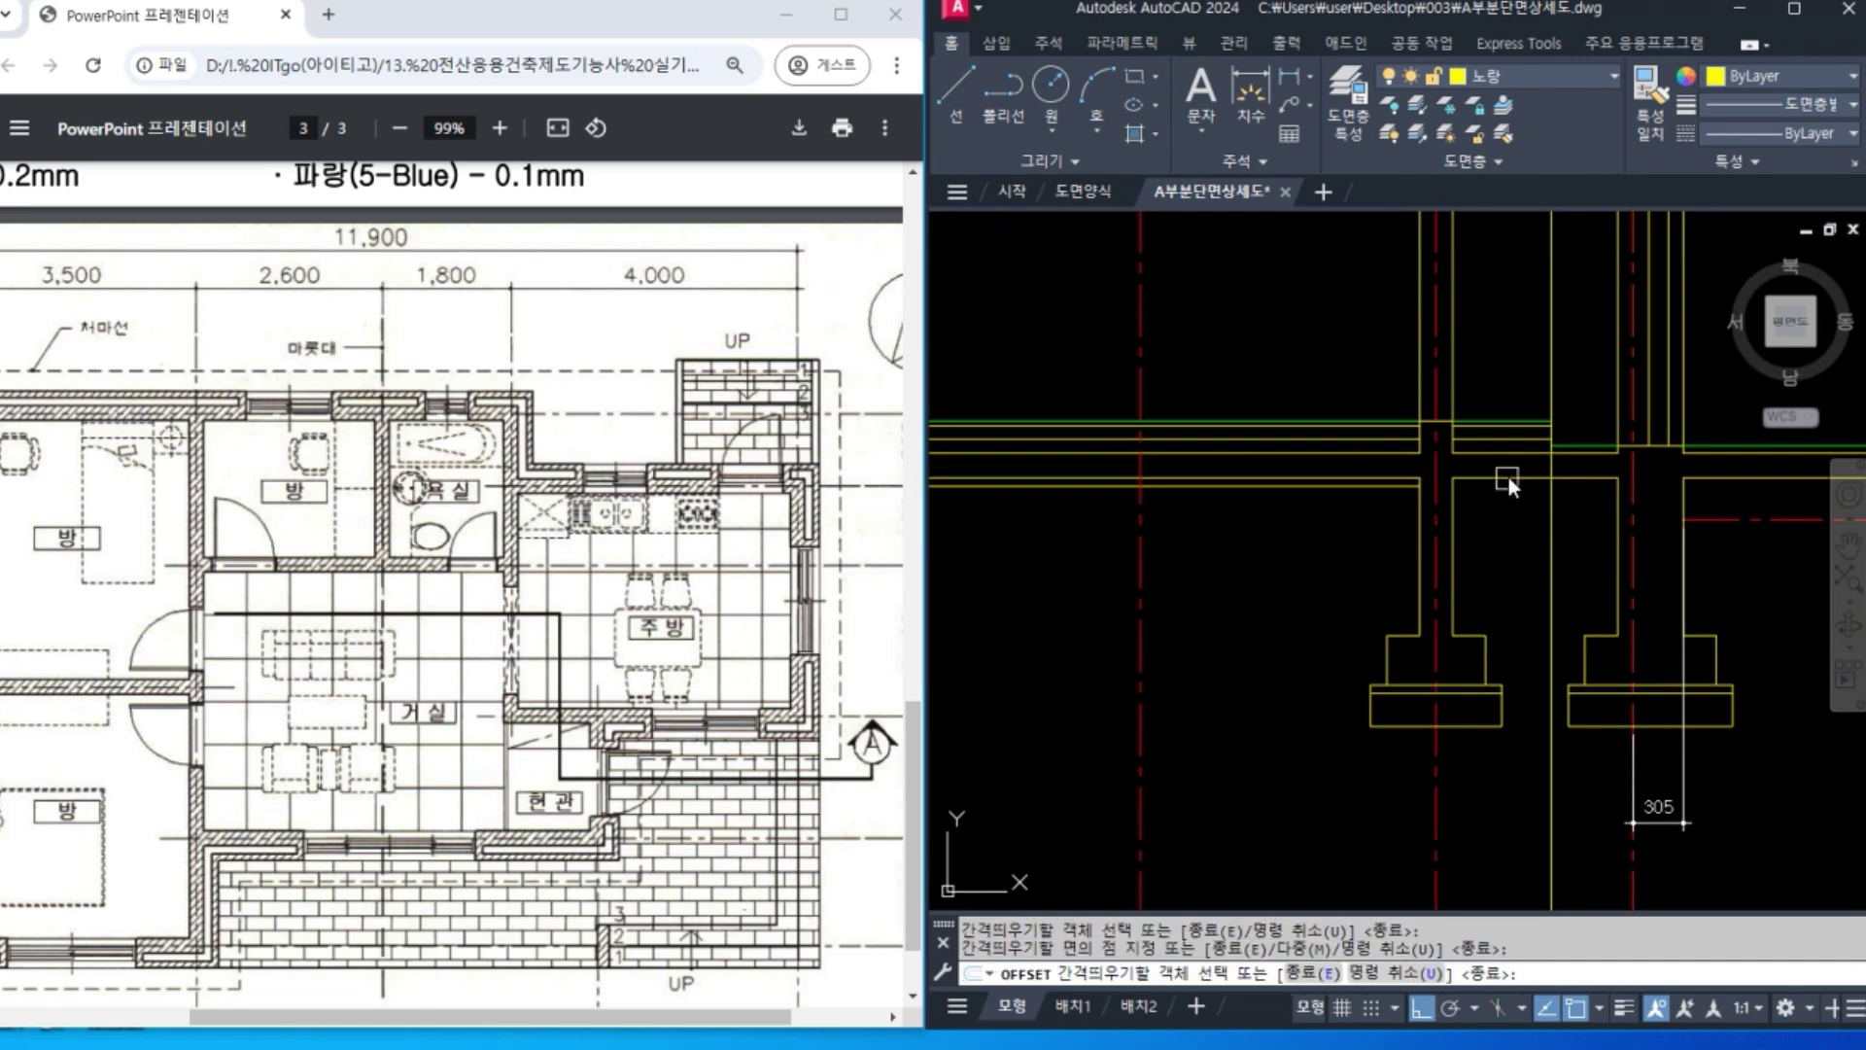
left_click(1590, 479)
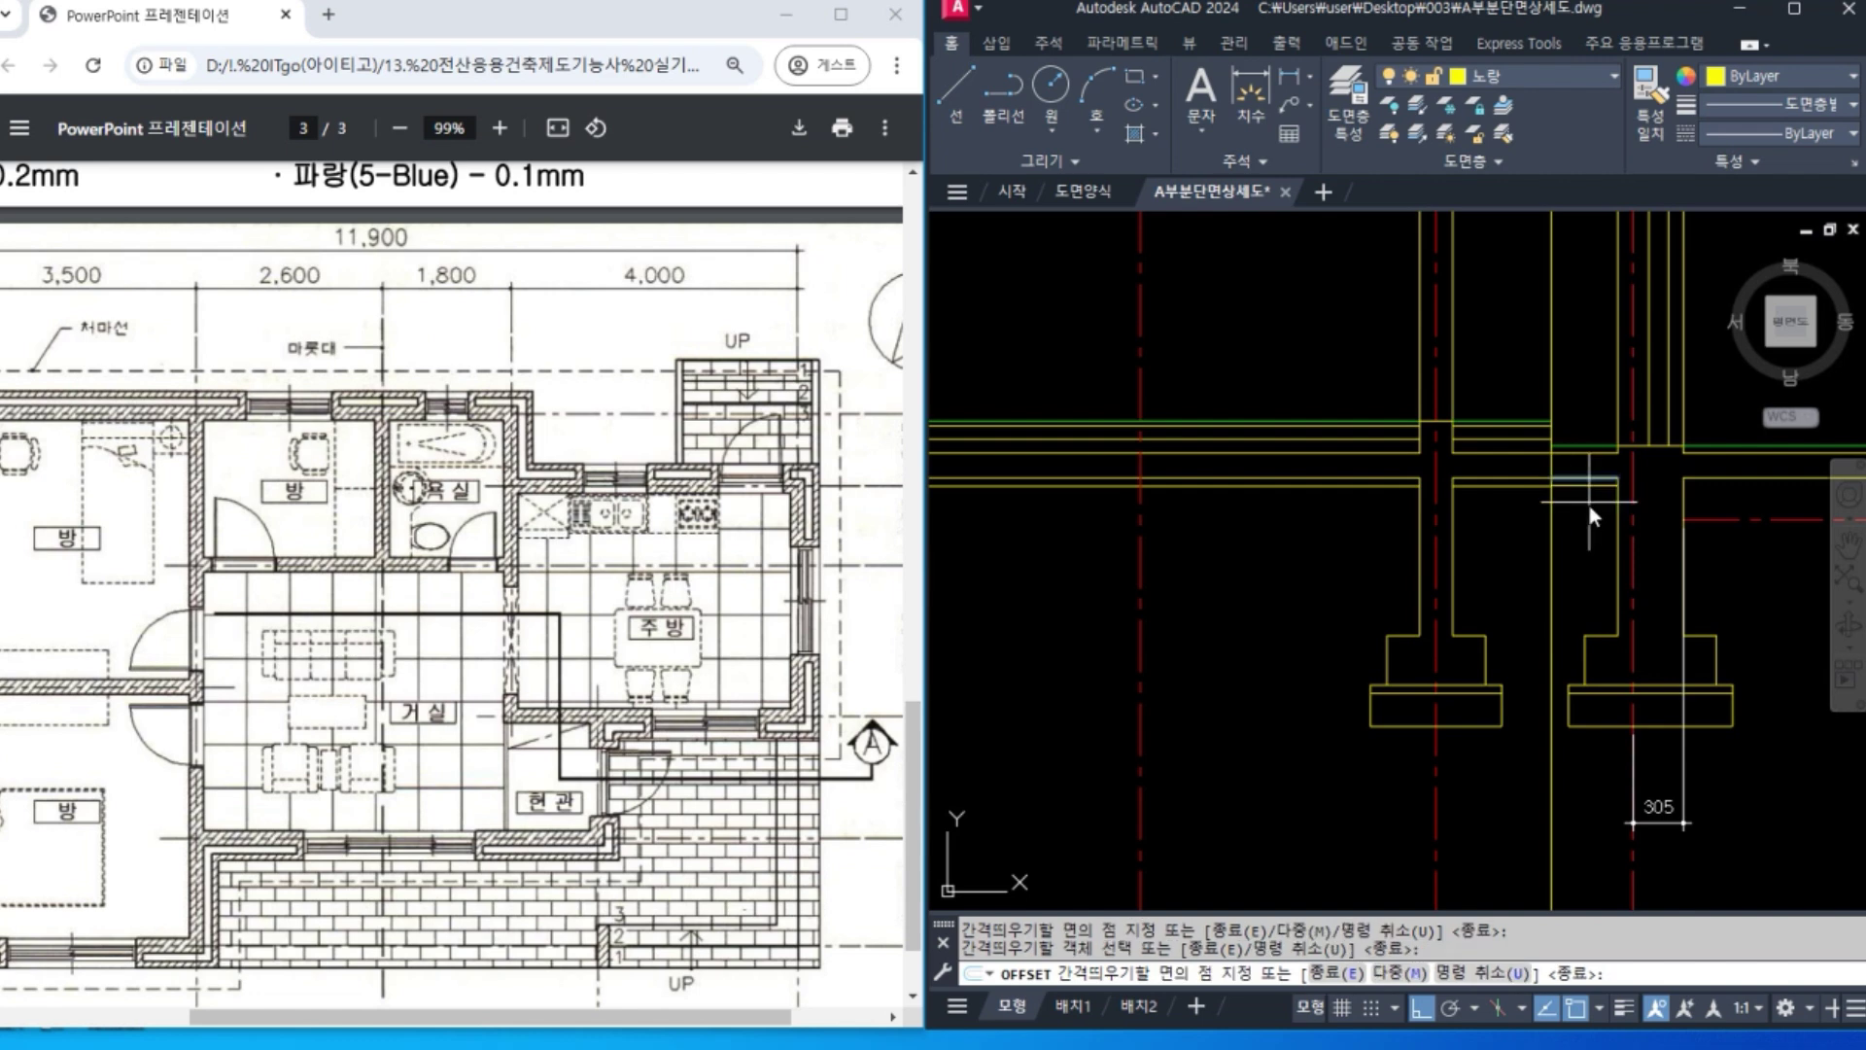
left_click(1585, 589)
Offset the new lines under the floor slab 200 downward on both sides of the inner foundation wall.
key("space")
key("space")
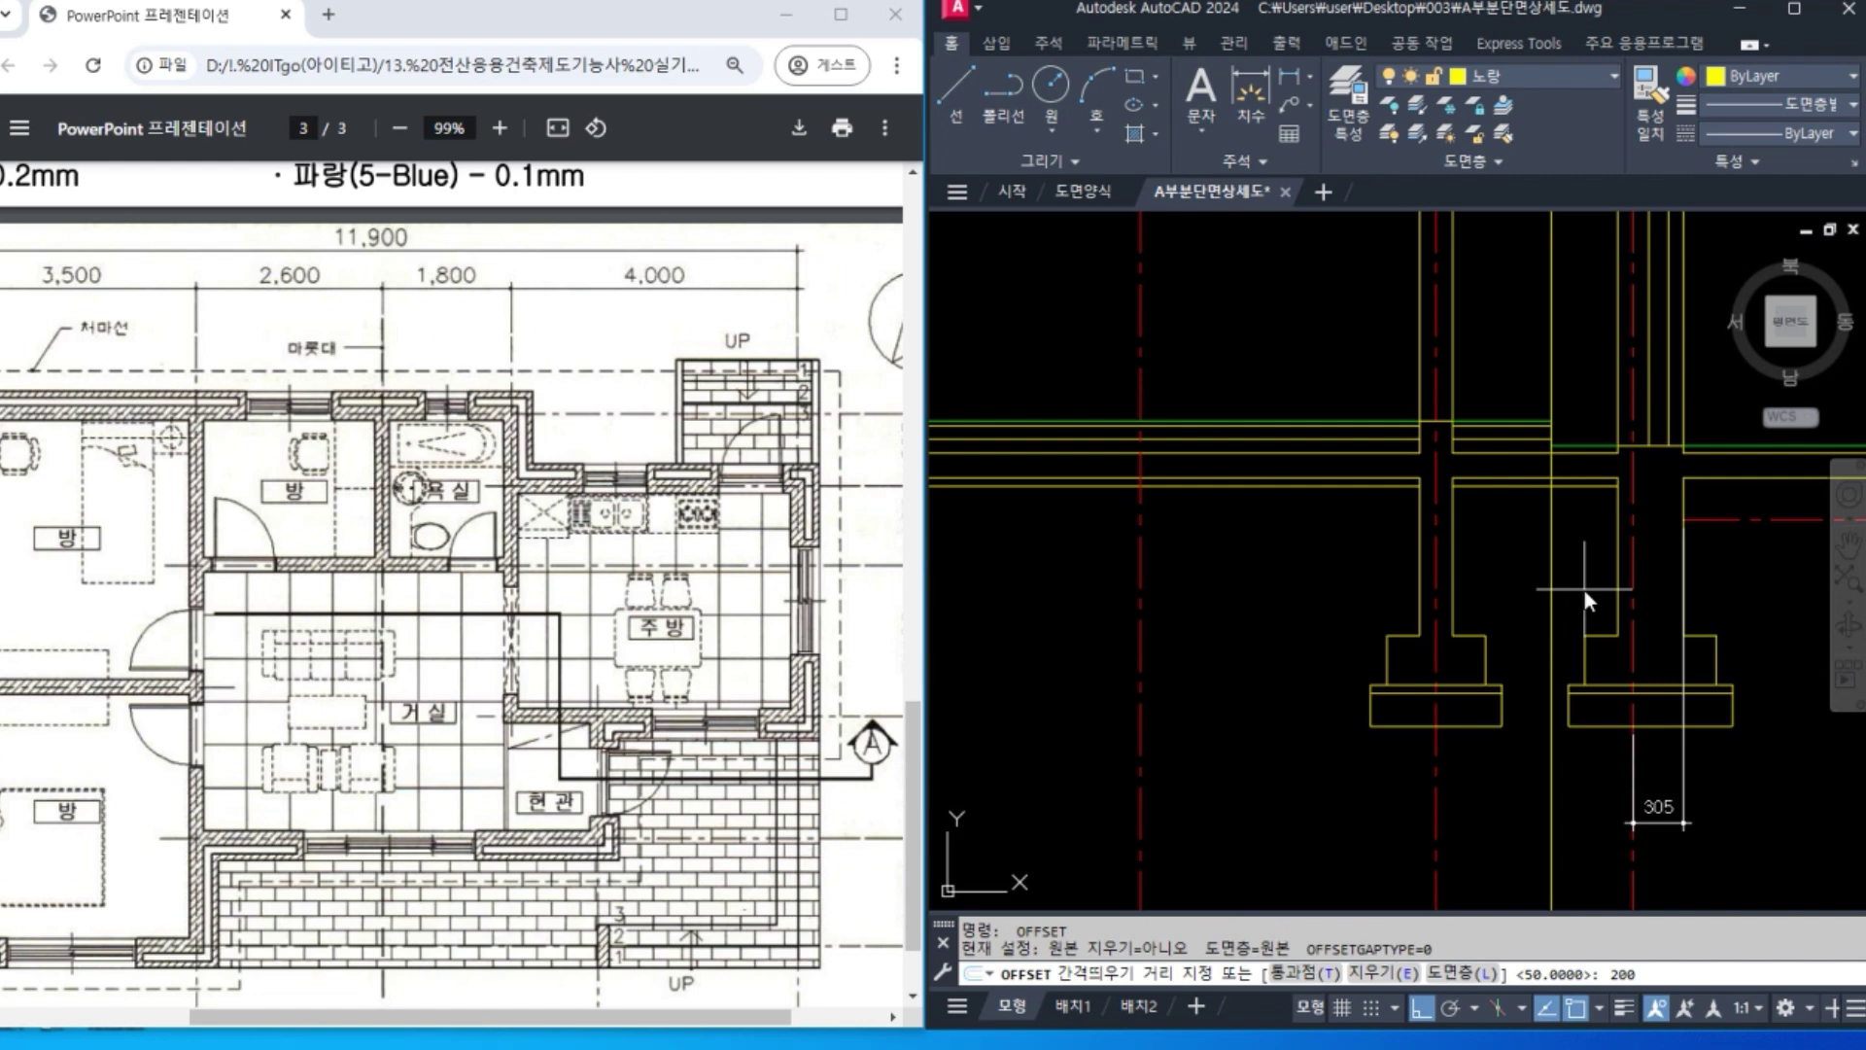
type("200")
key("Return")
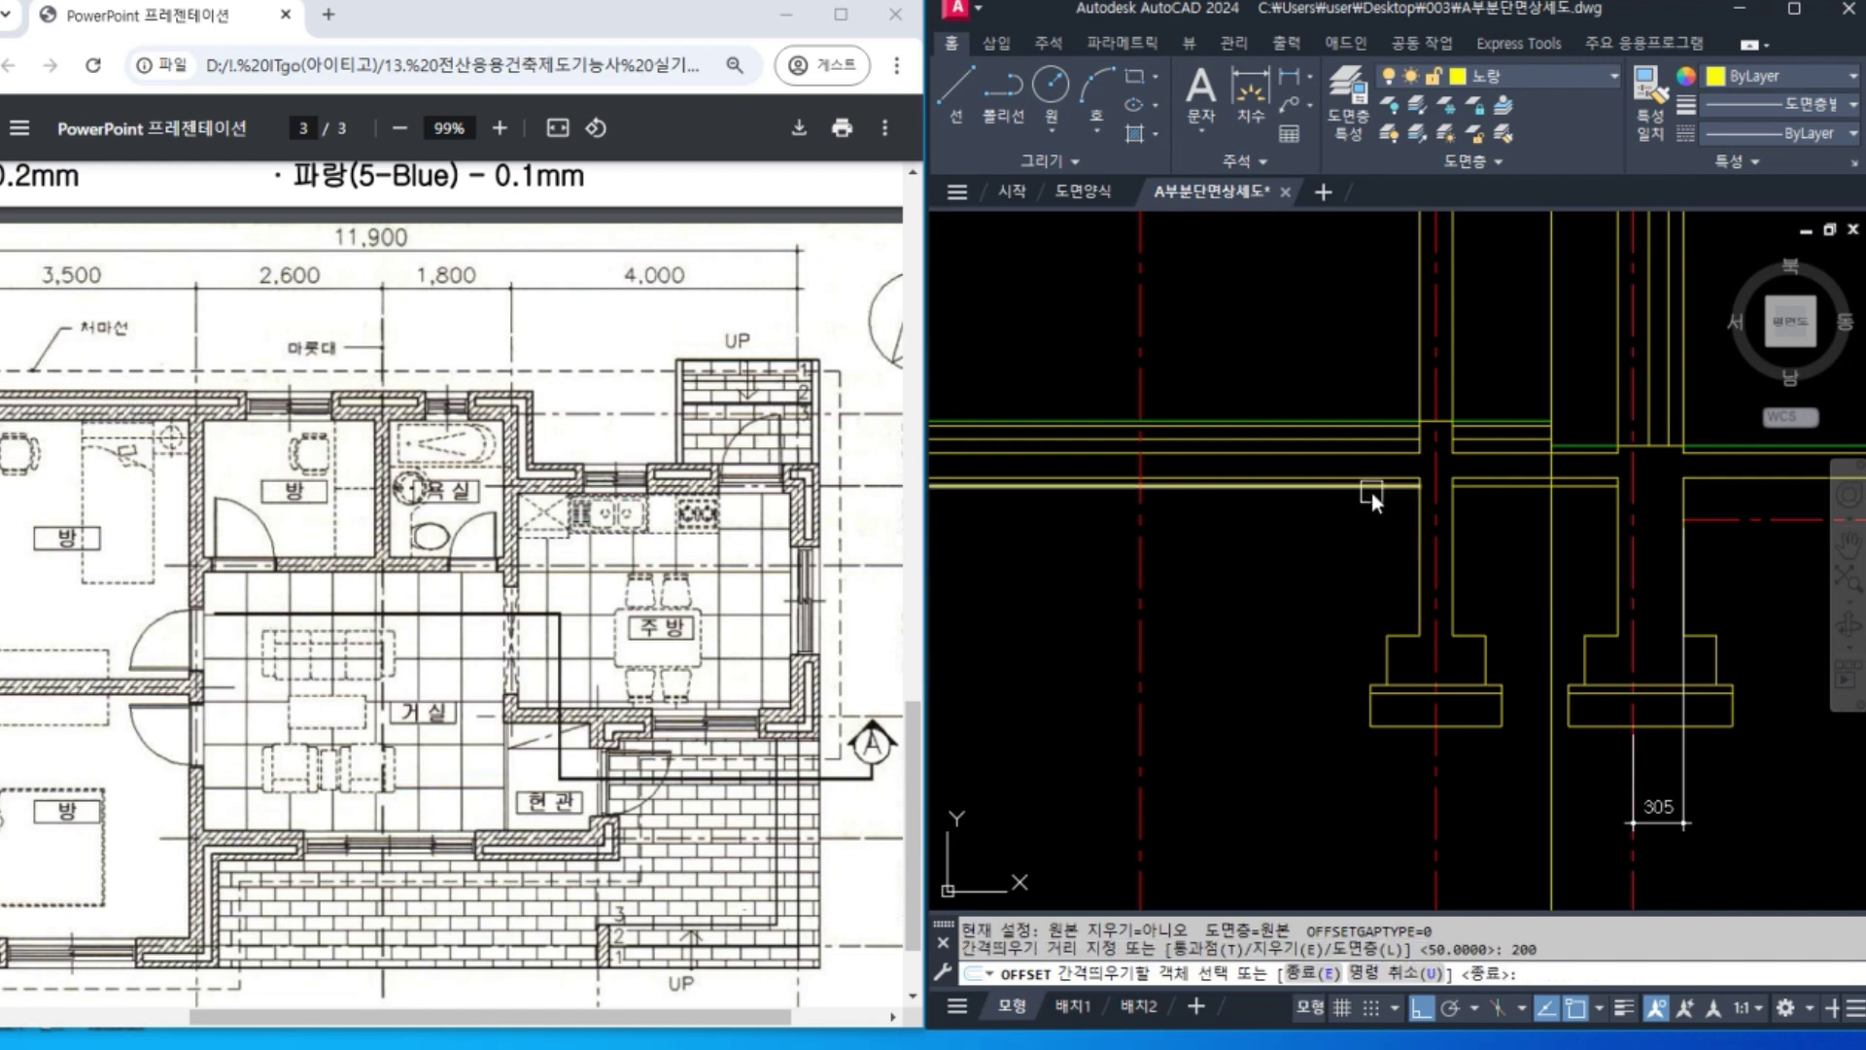
left_click(1372, 488)
left_click(1509, 556)
left_click(1505, 488)
left_click(1515, 529)
left_click(1585, 489)
left_click(1600, 548)
key("Return")
Make the 녹색 layer current for the details of the main floor slab.
scroll(1642, 591, "down", 4)
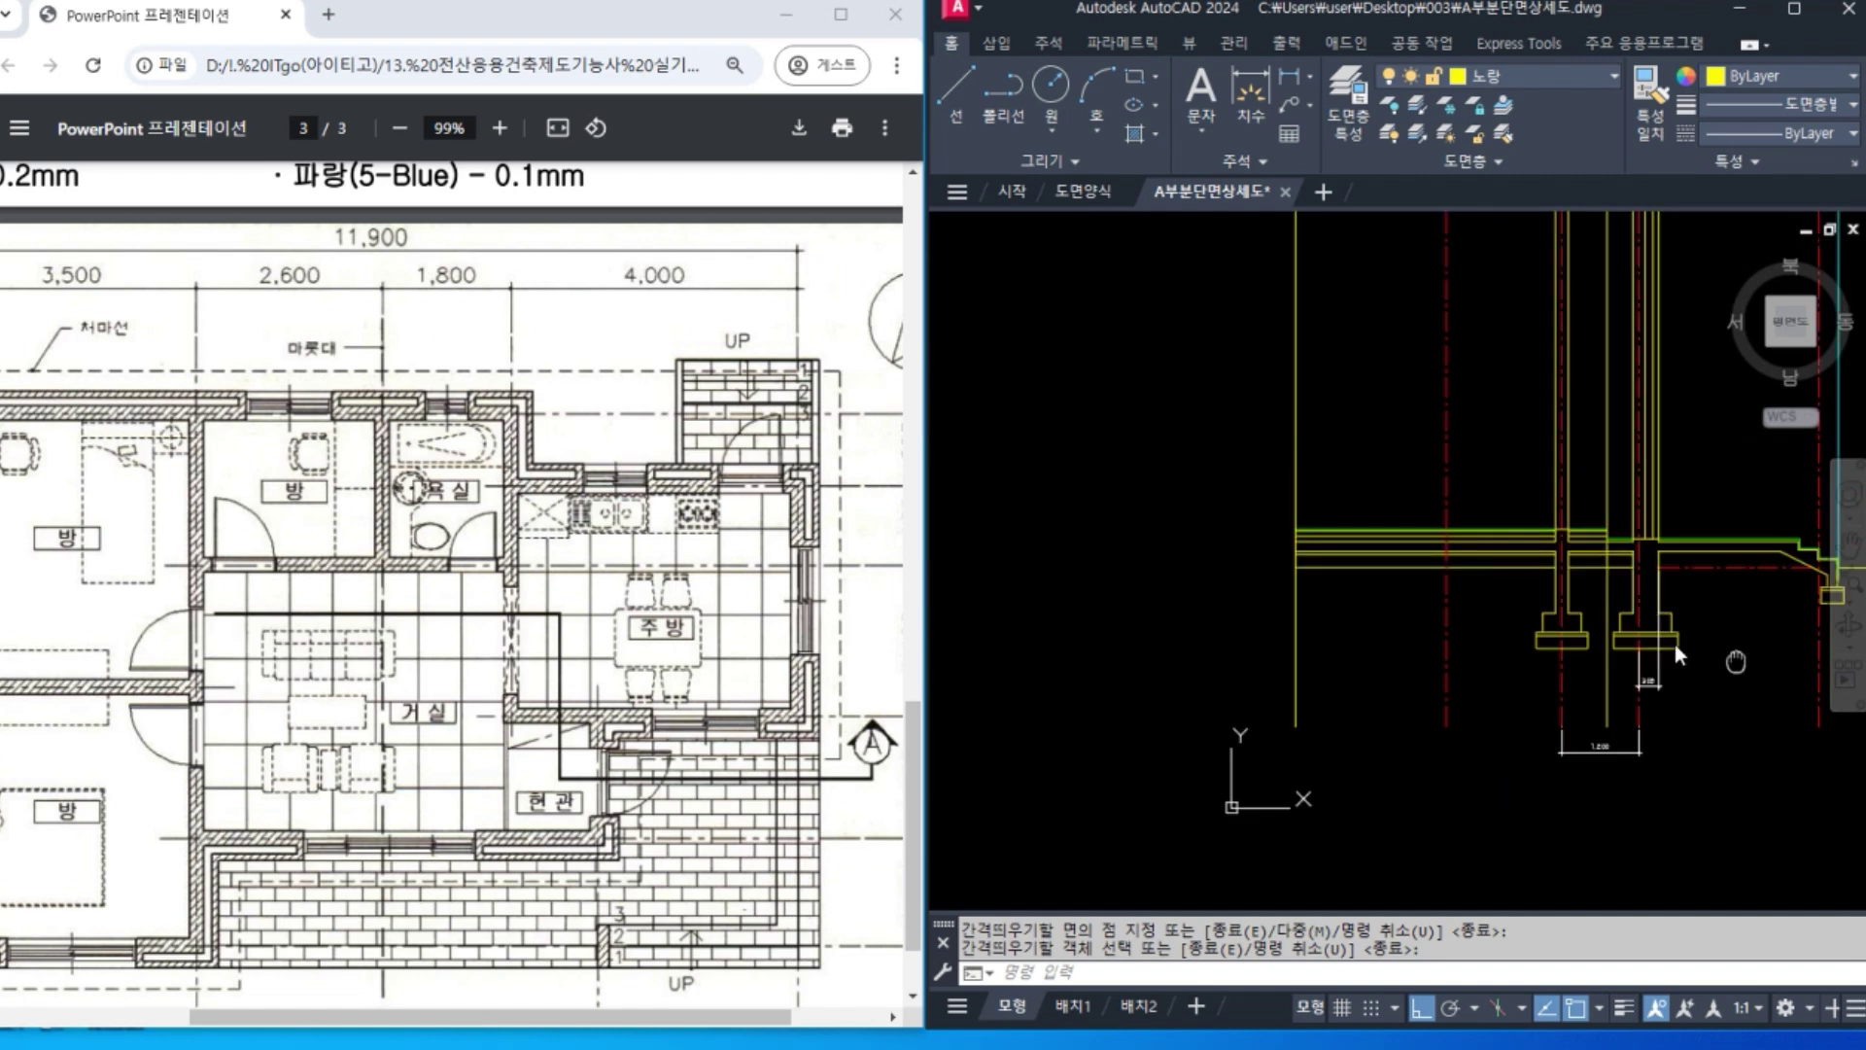
middle_click_drag(1499, 632, 1583, 662)
scroll(1238, 542, "up", 5)
mouse_move(1238, 533)
middle_mouse_down()
mouse_move(1519, 534)
mouse_move(1289, 562)
middle_mouse_up()
scroll(1566, 564, "up", 3)
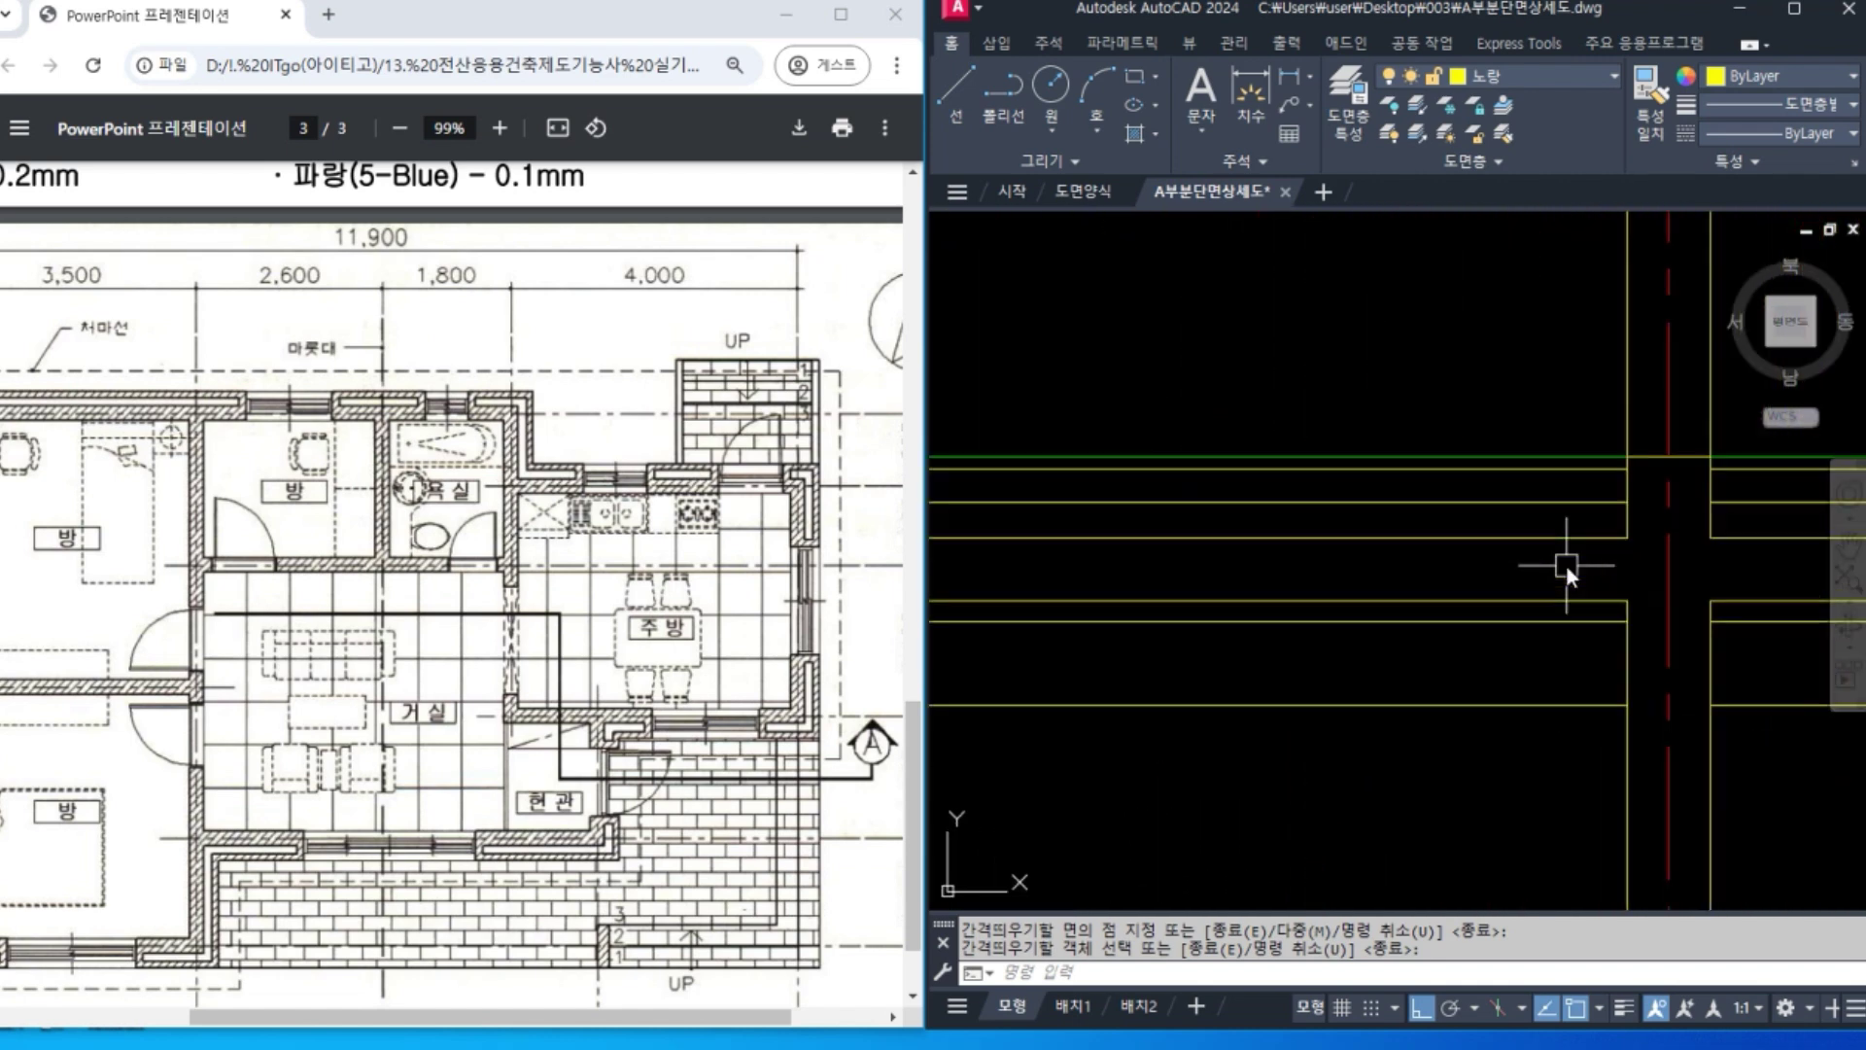
left_click(1553, 78)
left_click(1538, 195)
Set the point style to a circle with a plus sign, sized 25 in absolute units.
type("PE")
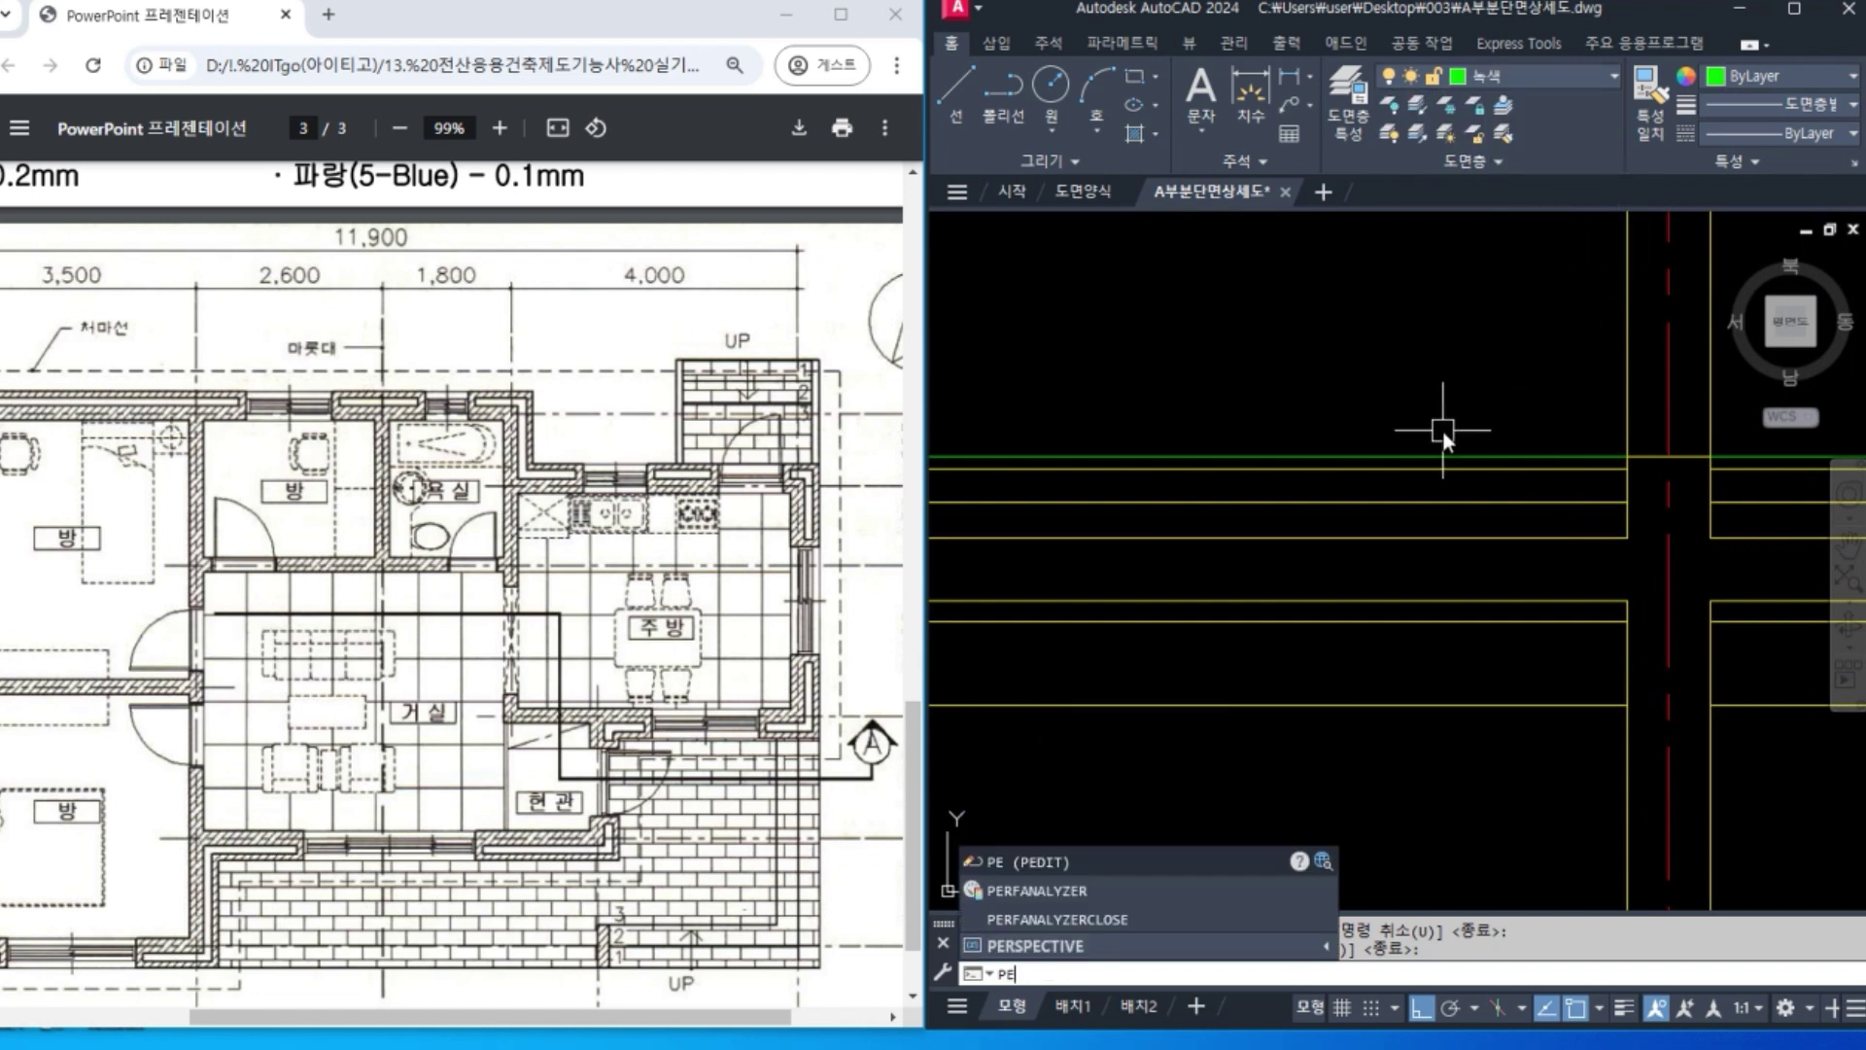
key("BackSpace")
type("TYPE")
key("Return")
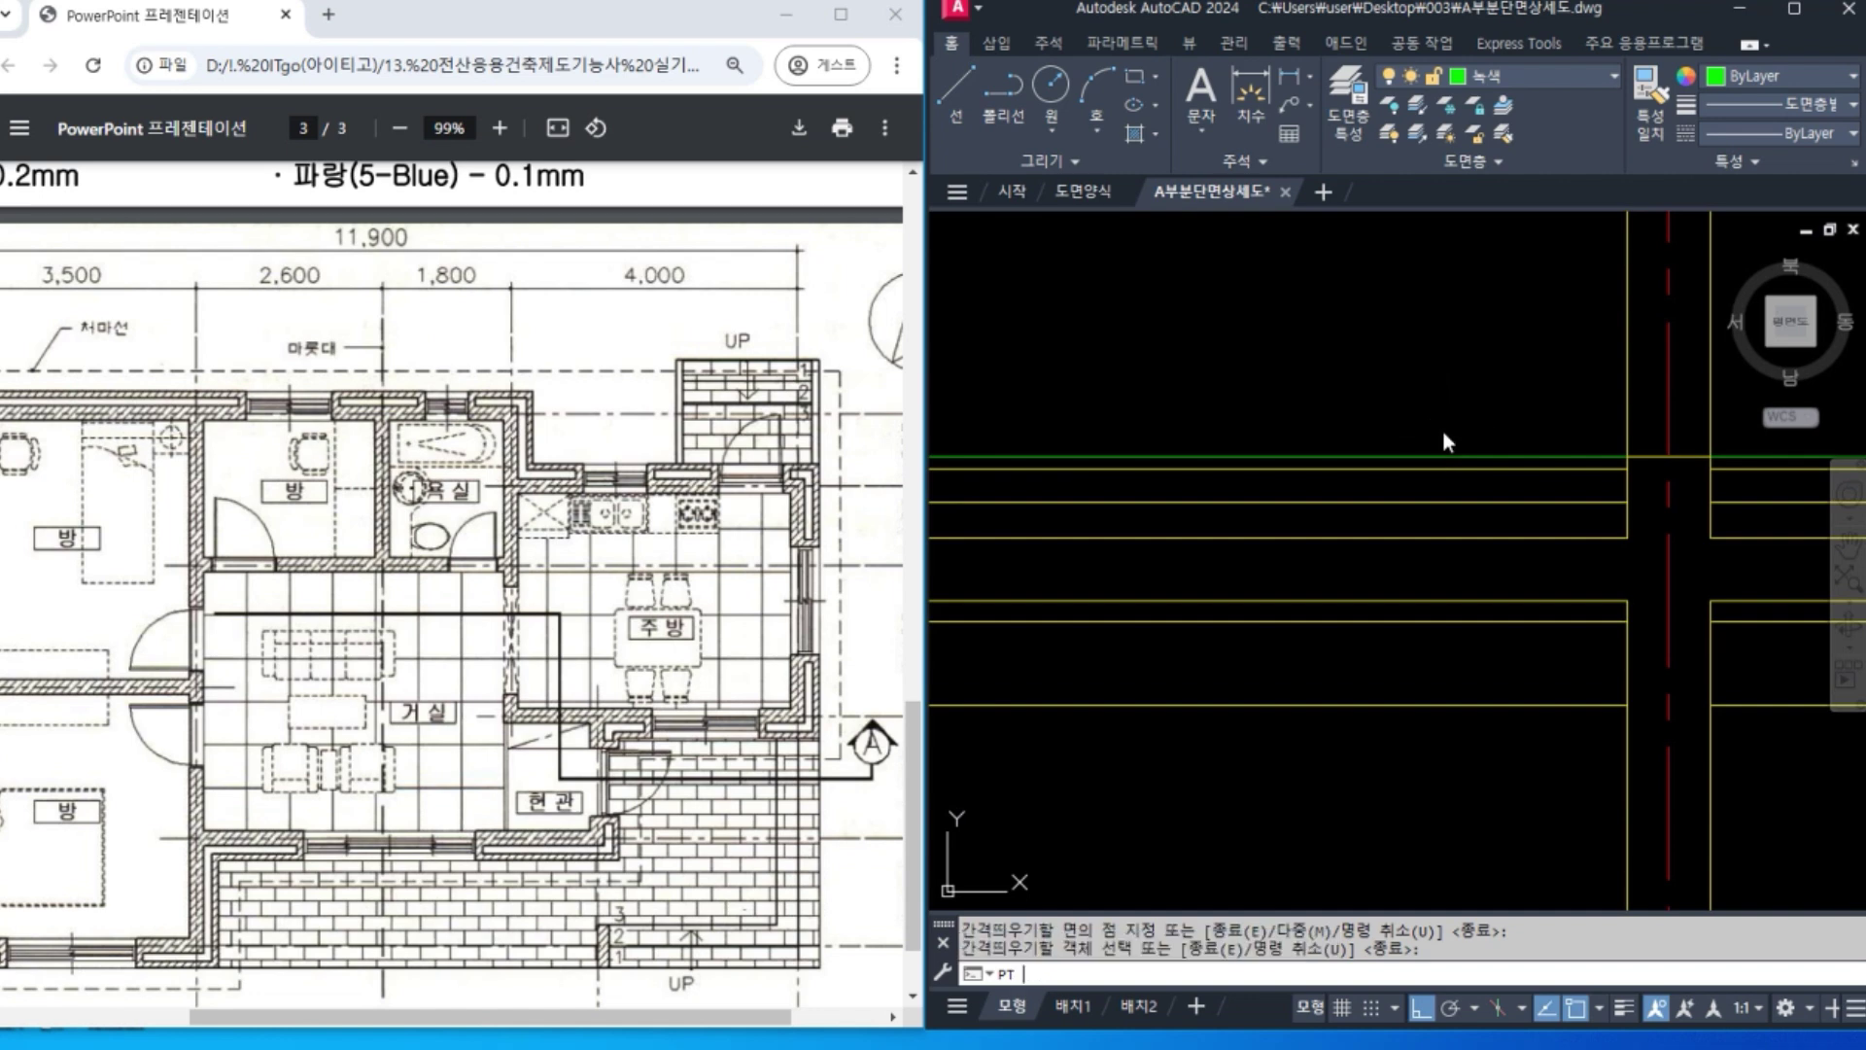
left_click(929, 433)
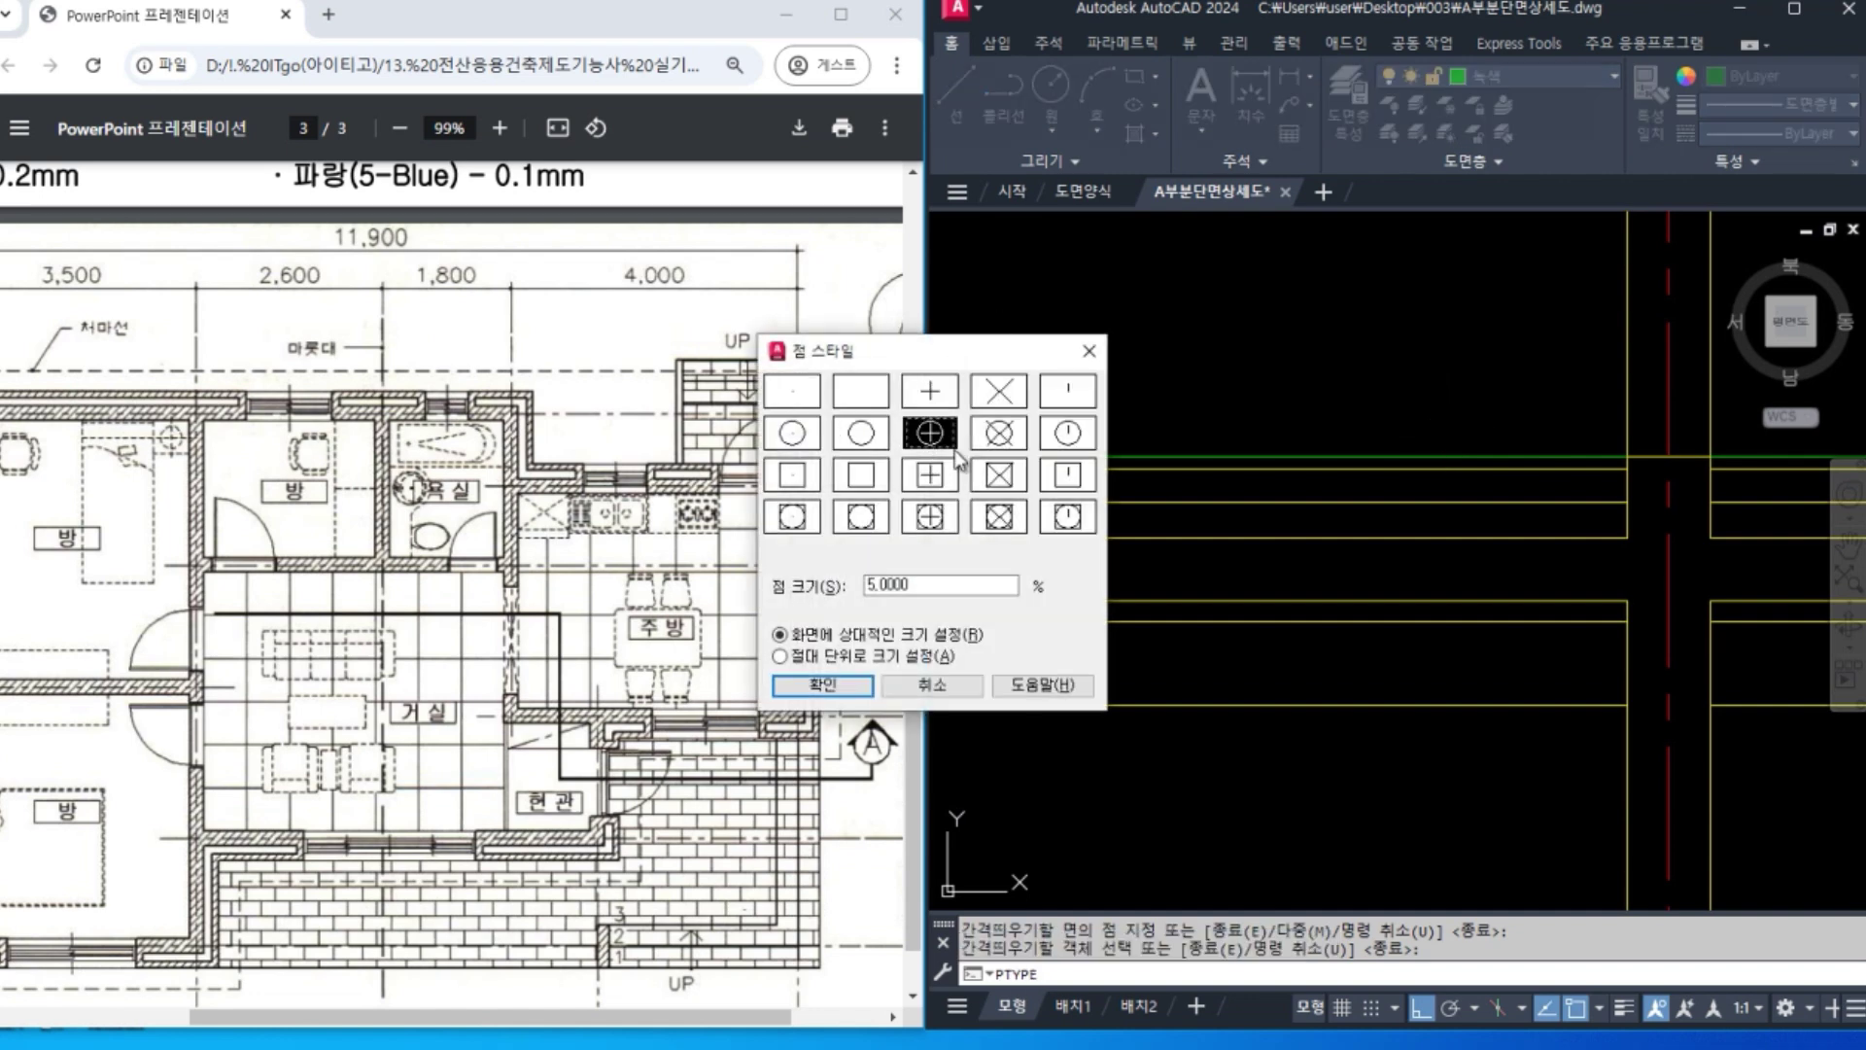
left_click(868, 657)
left_click_drag(914, 585, 745, 581)
type("25")
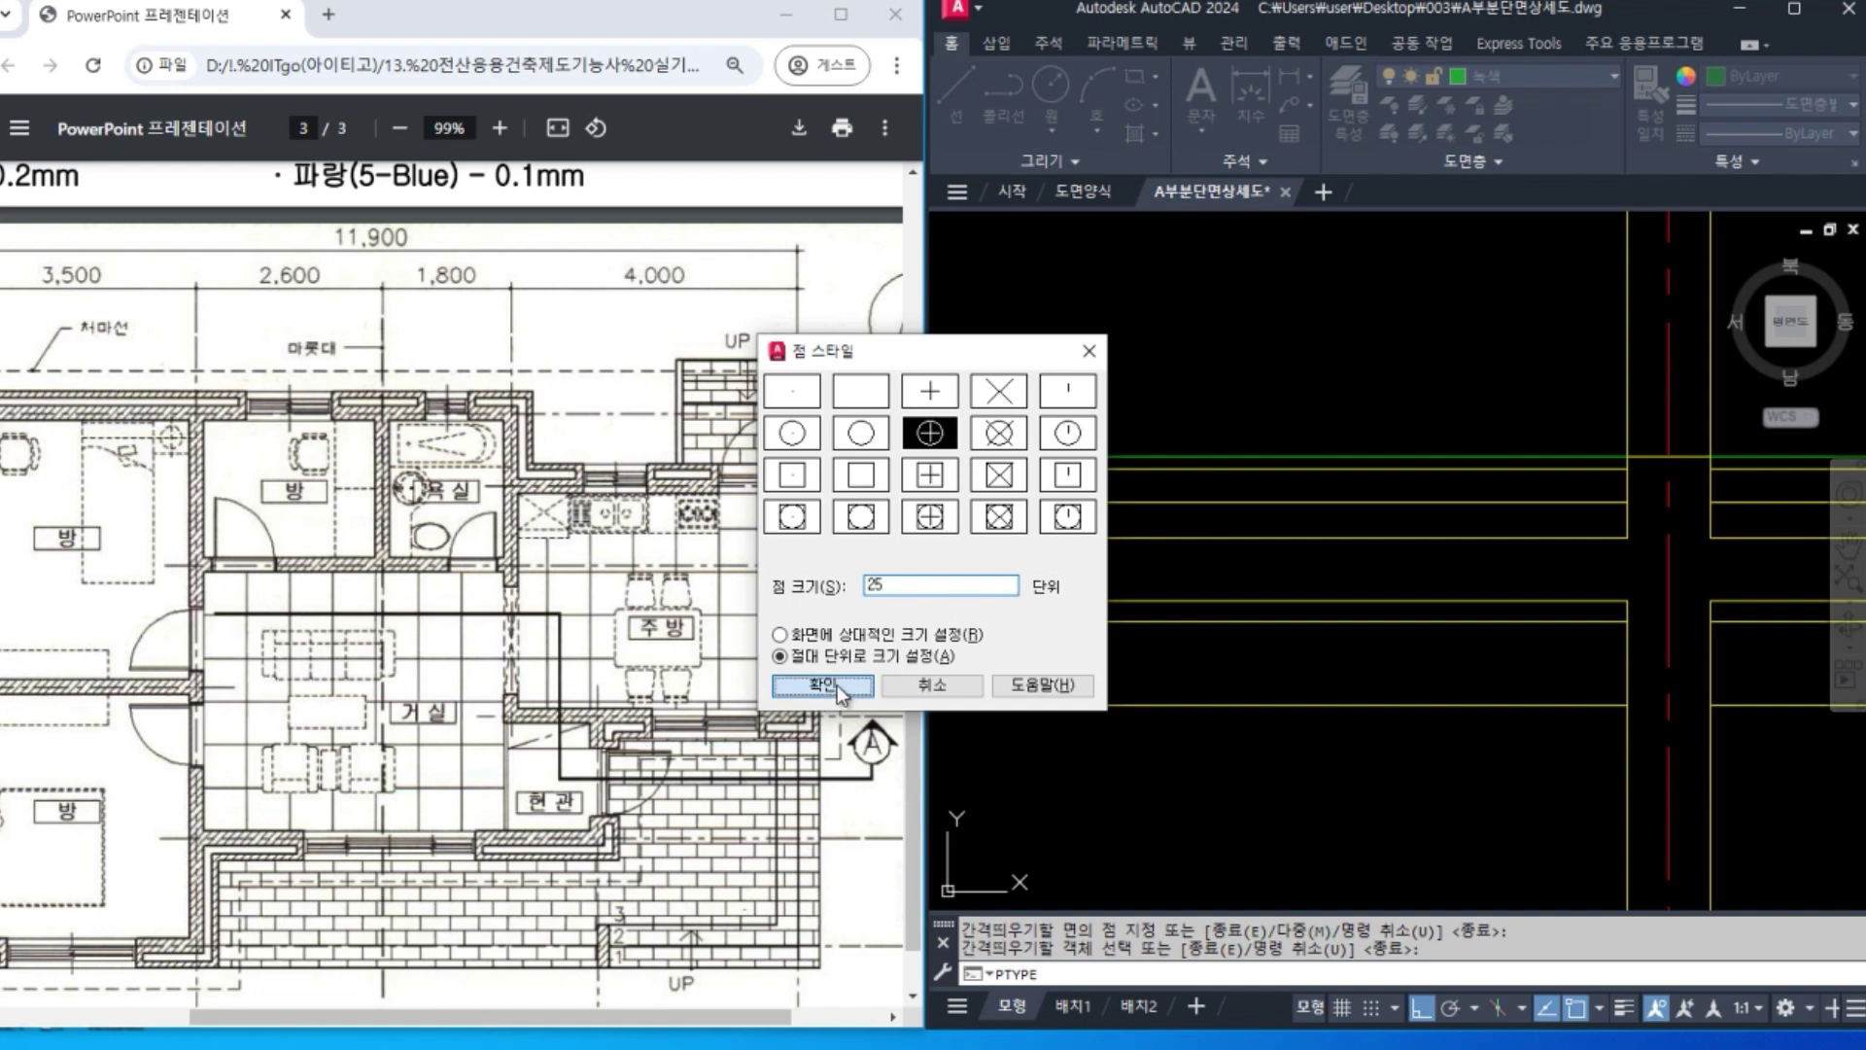
left_click(837, 685)
Place a point near the green floor finish line beside the inner wall.
type("po")
key("Return")
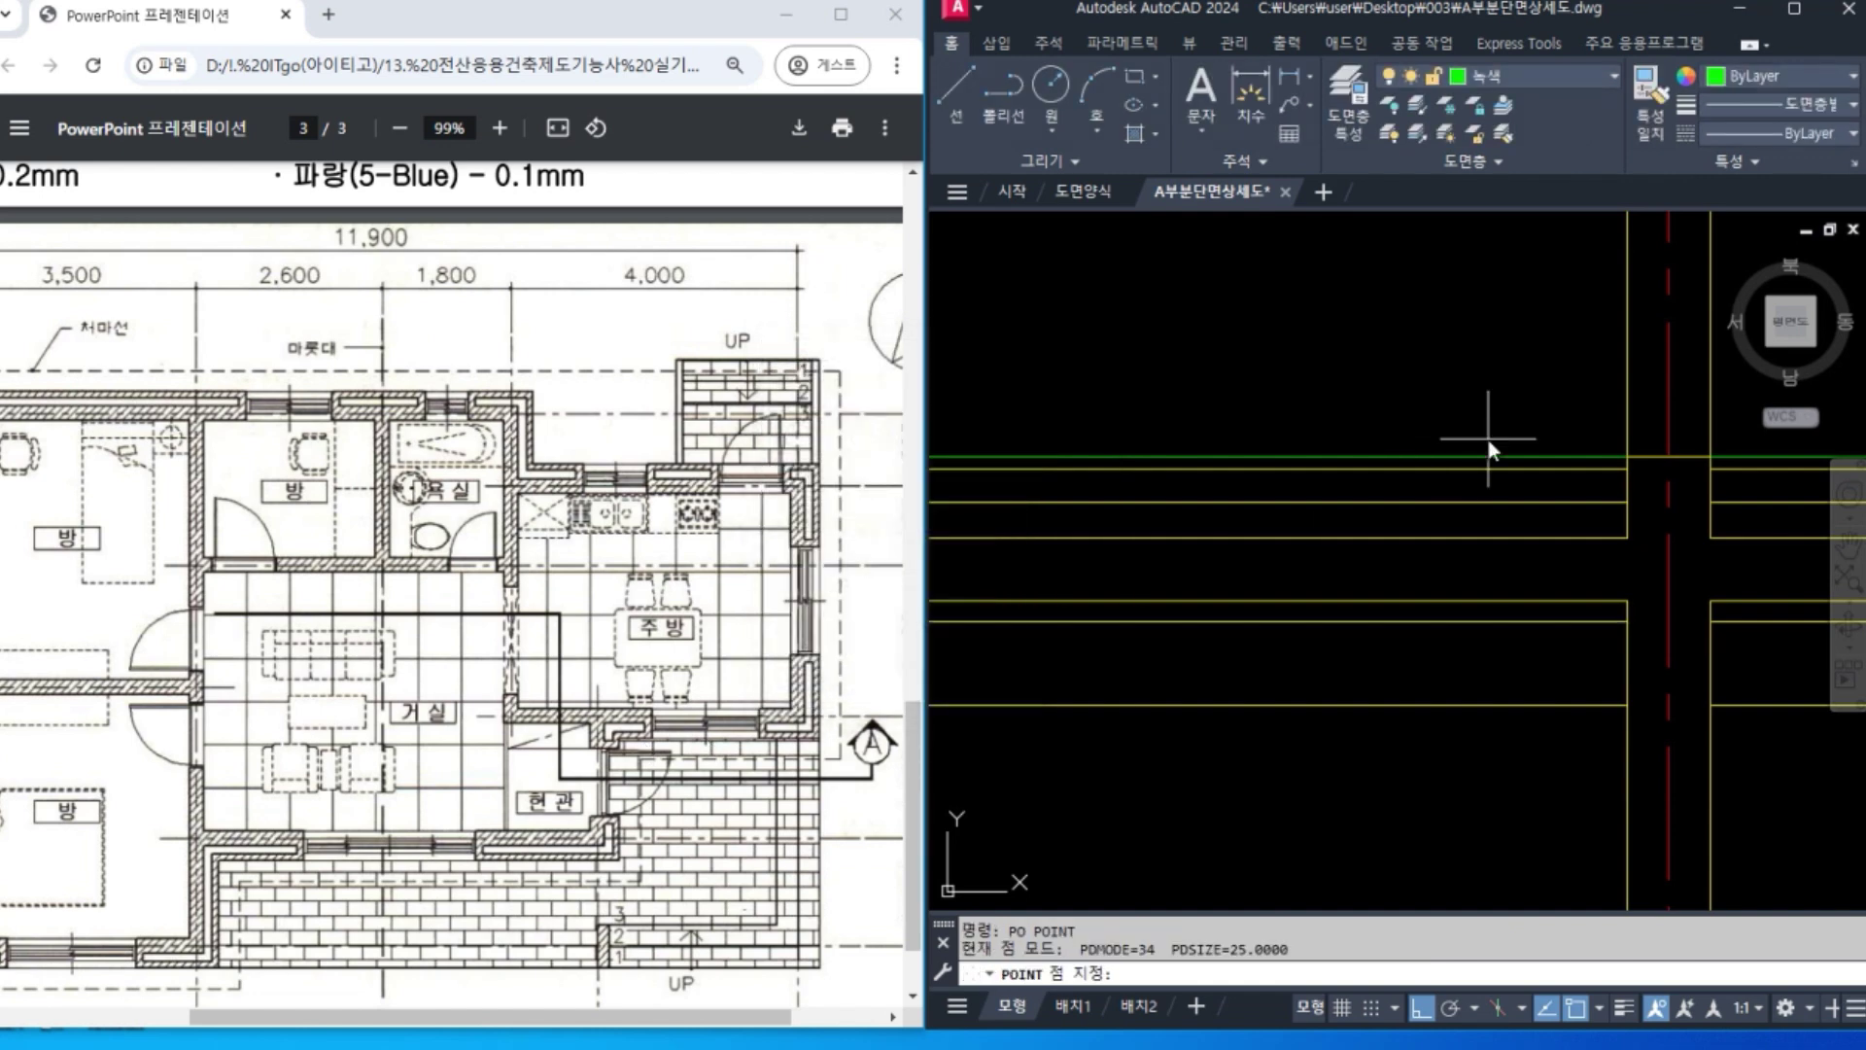
scroll(1528, 441, "up", 4)
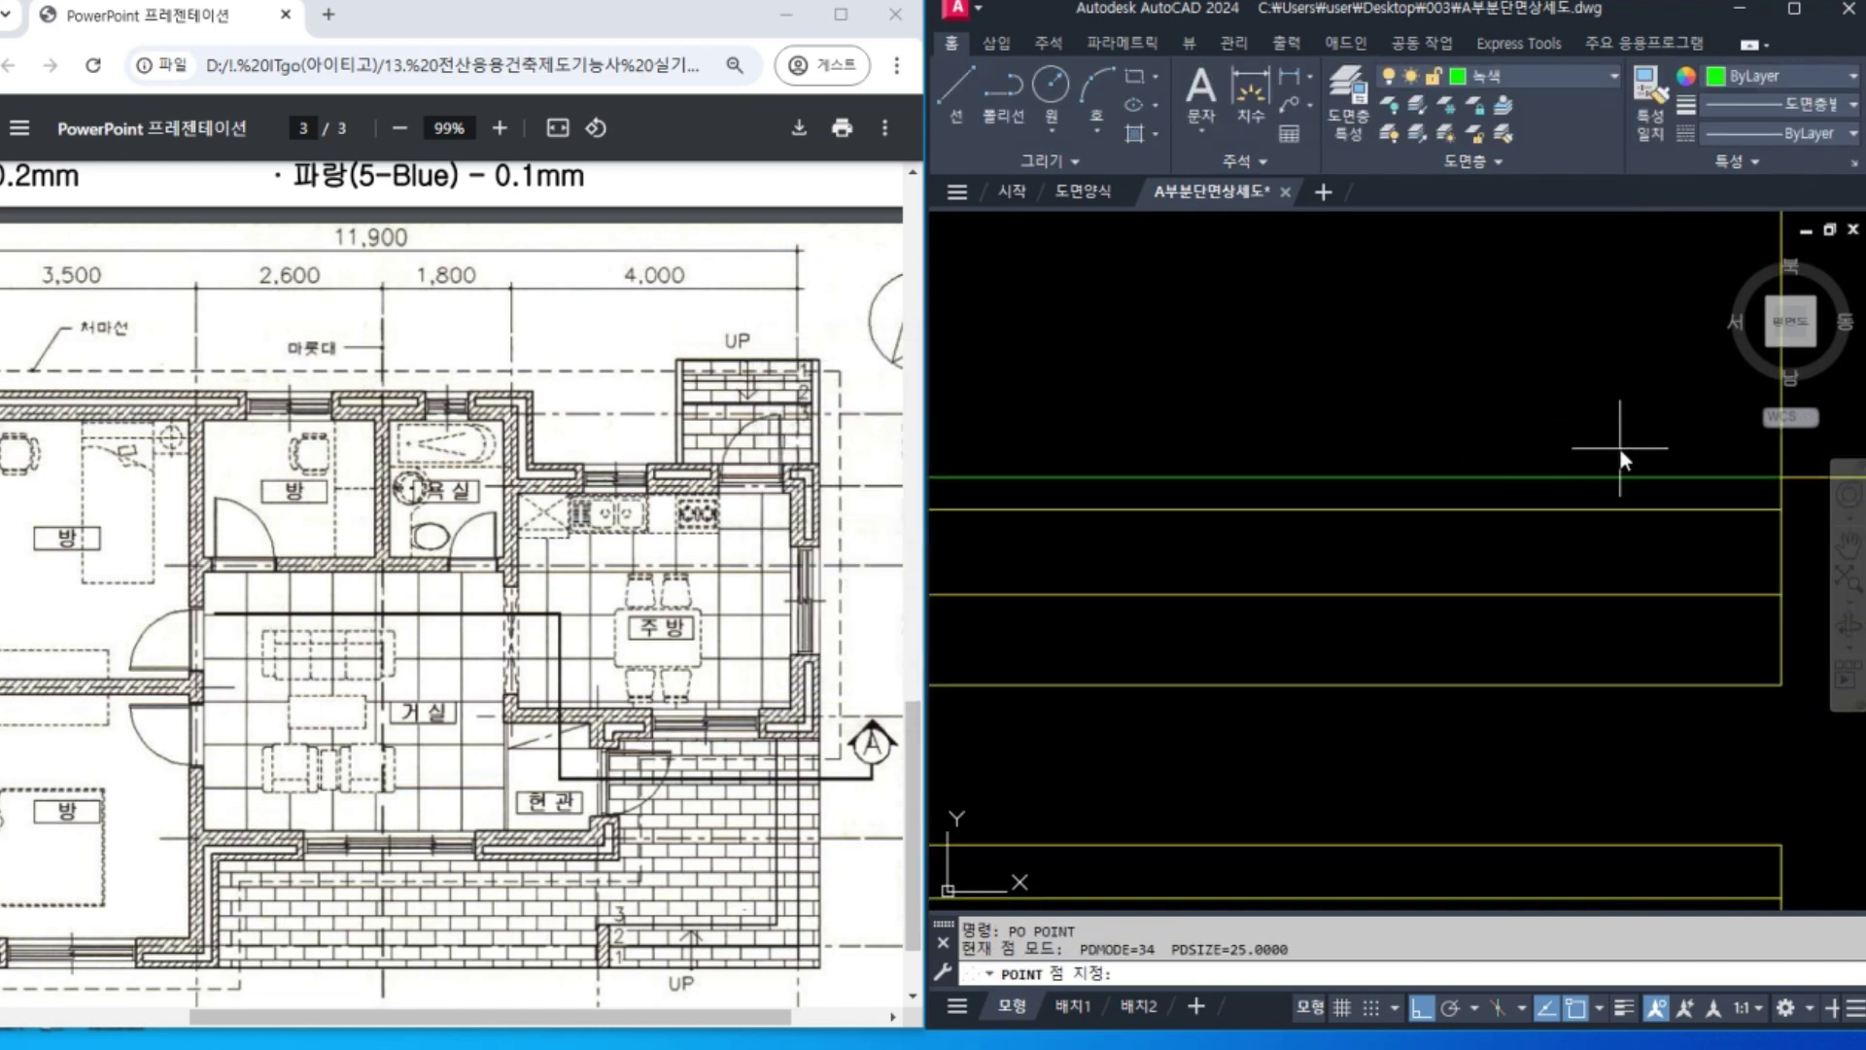
right_click(1596, 417)
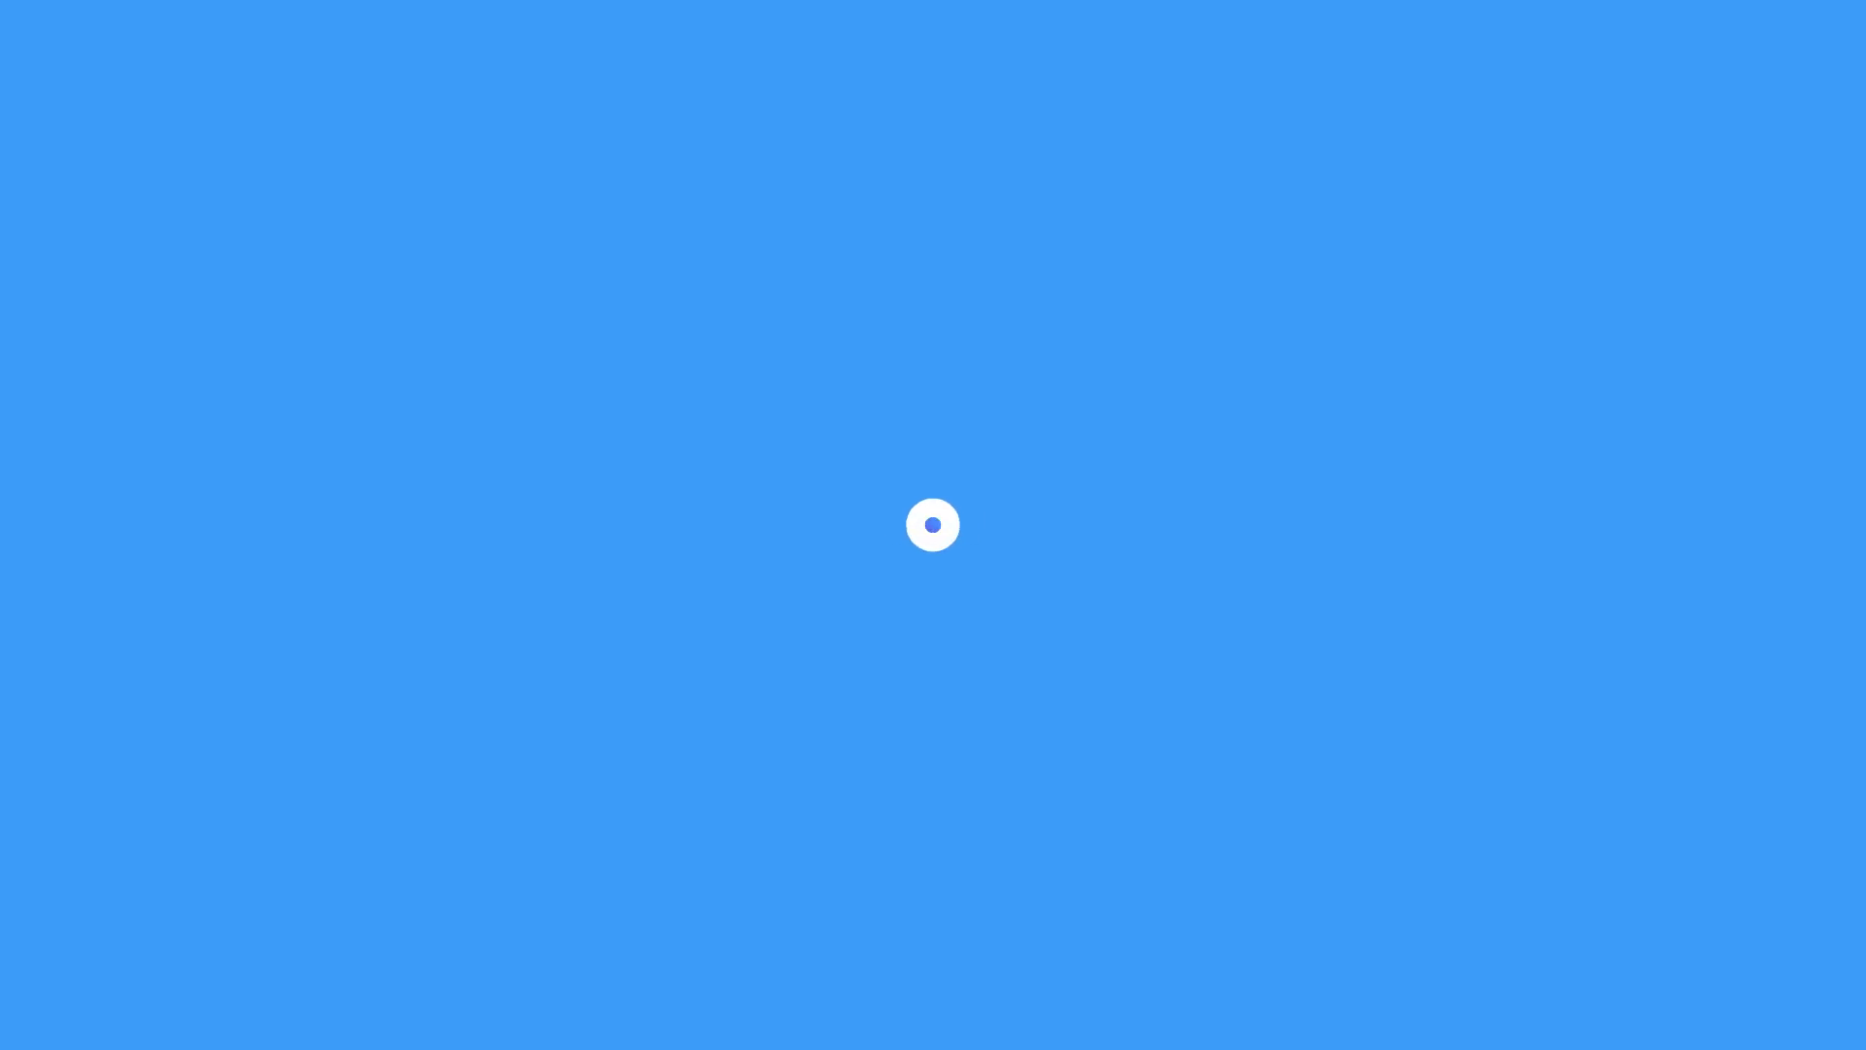